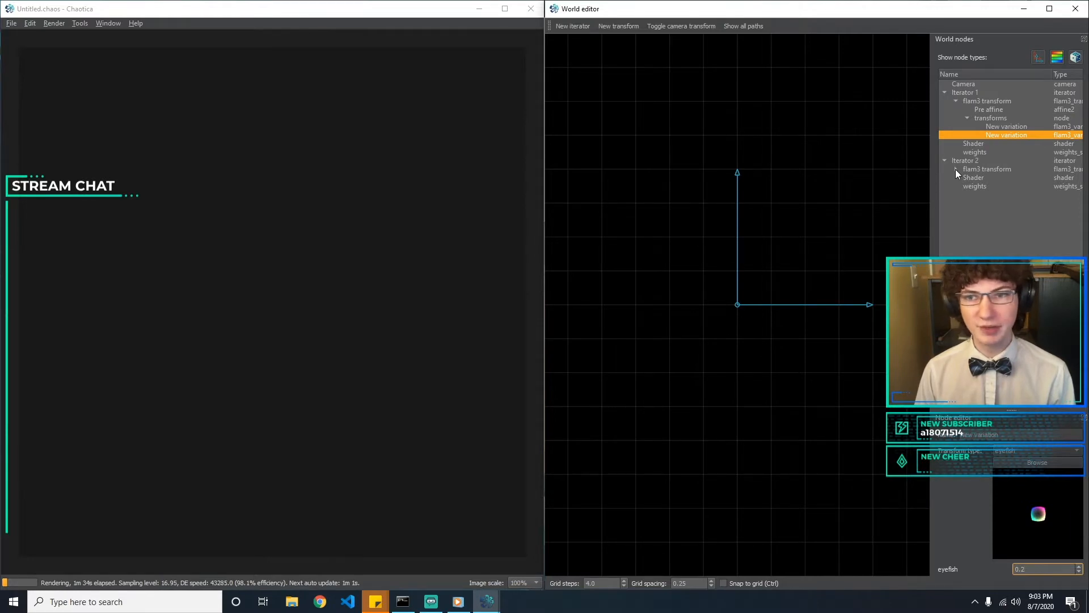
Add a variation to Iterator 2's transforms node, set its type to bubble and its scale to 0.5
click(956, 169)
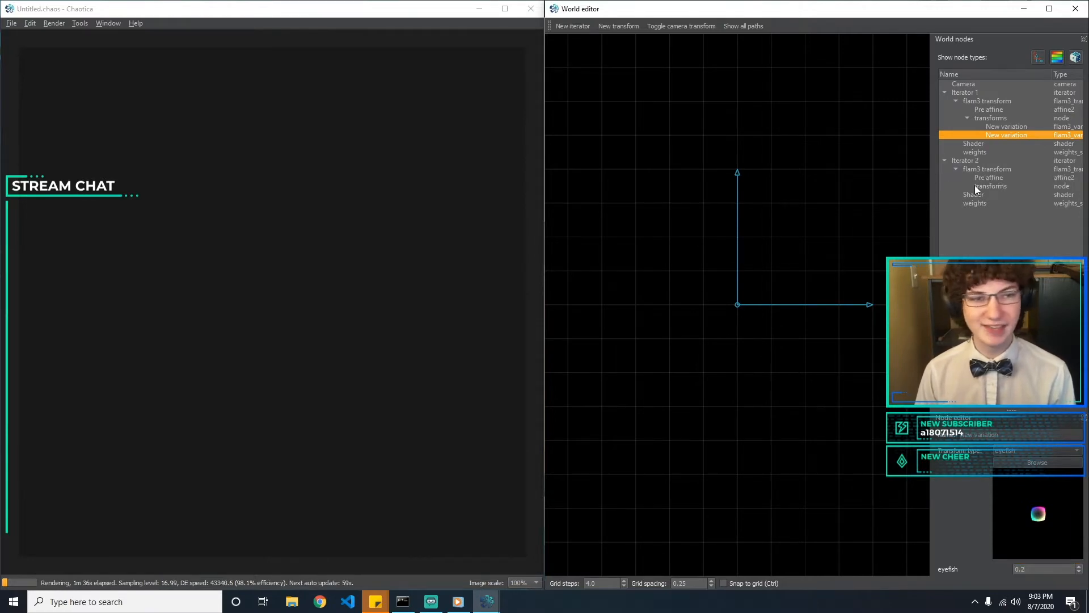
click(975, 185)
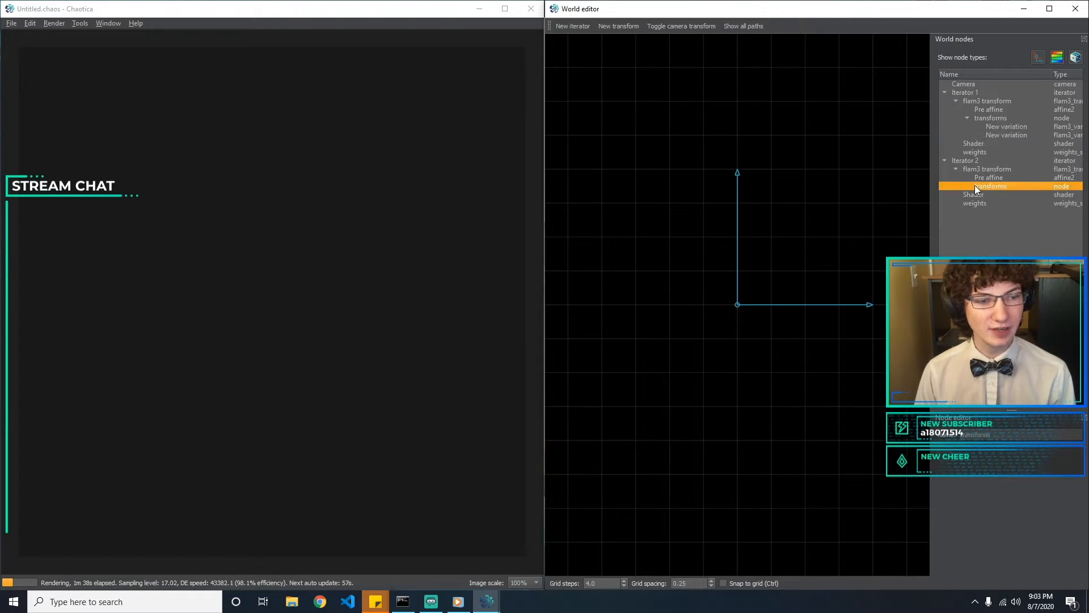
click(618, 26)
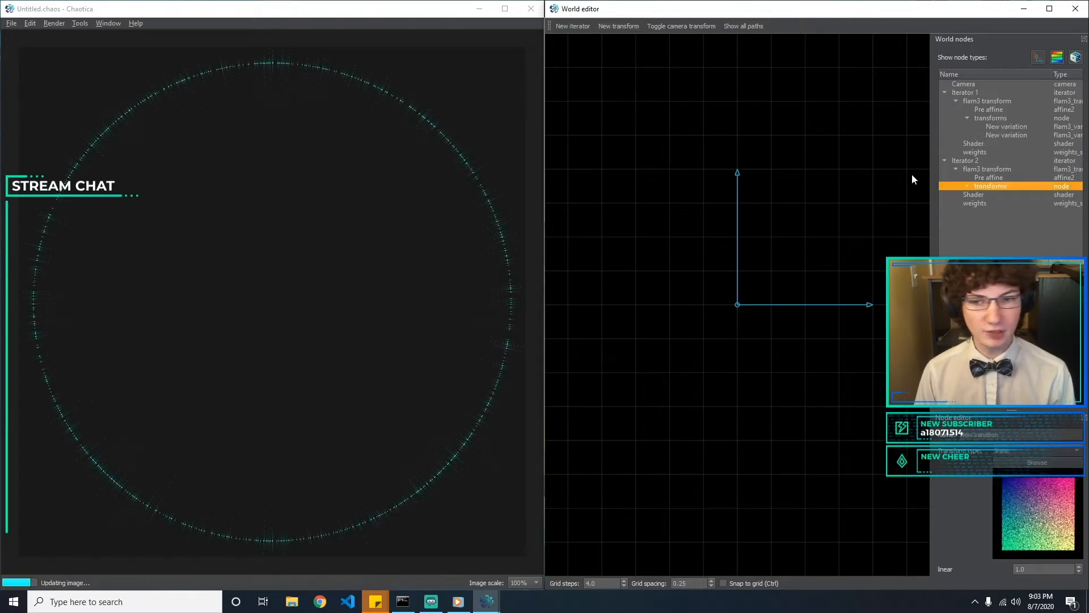
click(1024, 448)
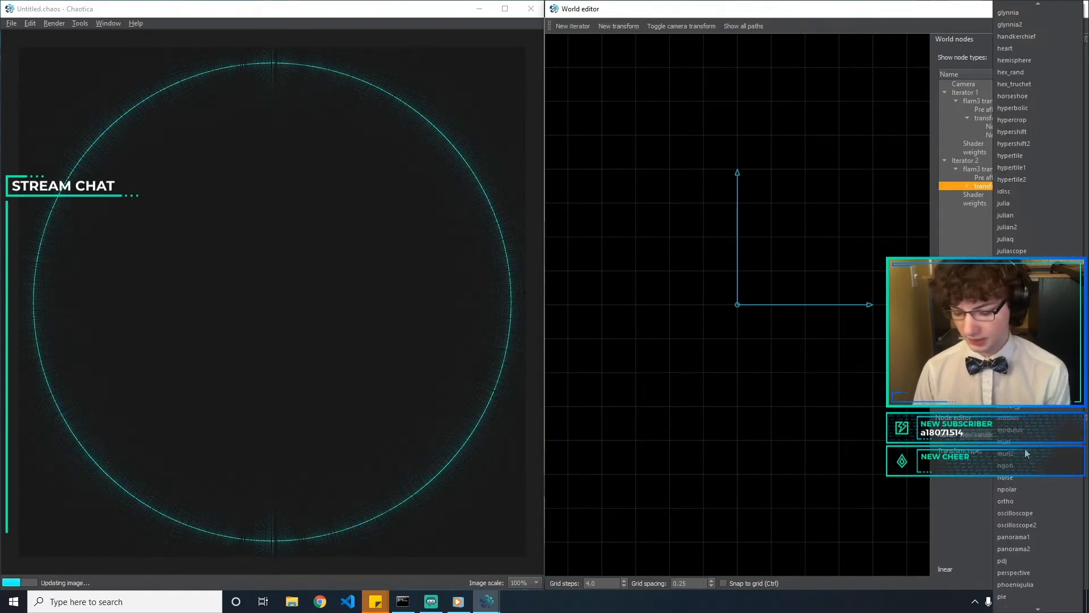
text(unpolar)
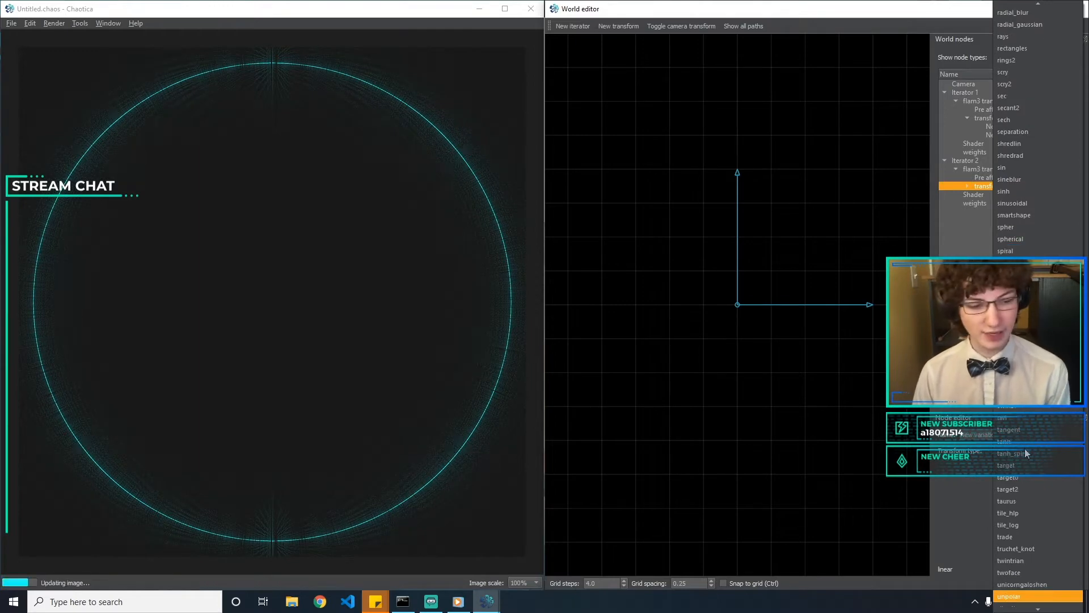
text(bubble)
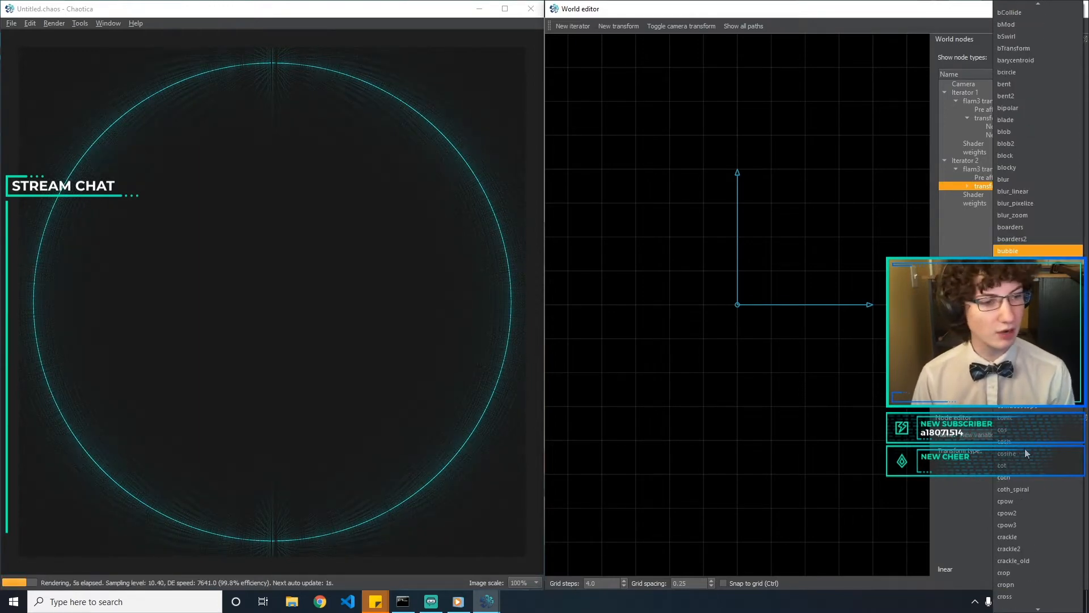
key(Return)
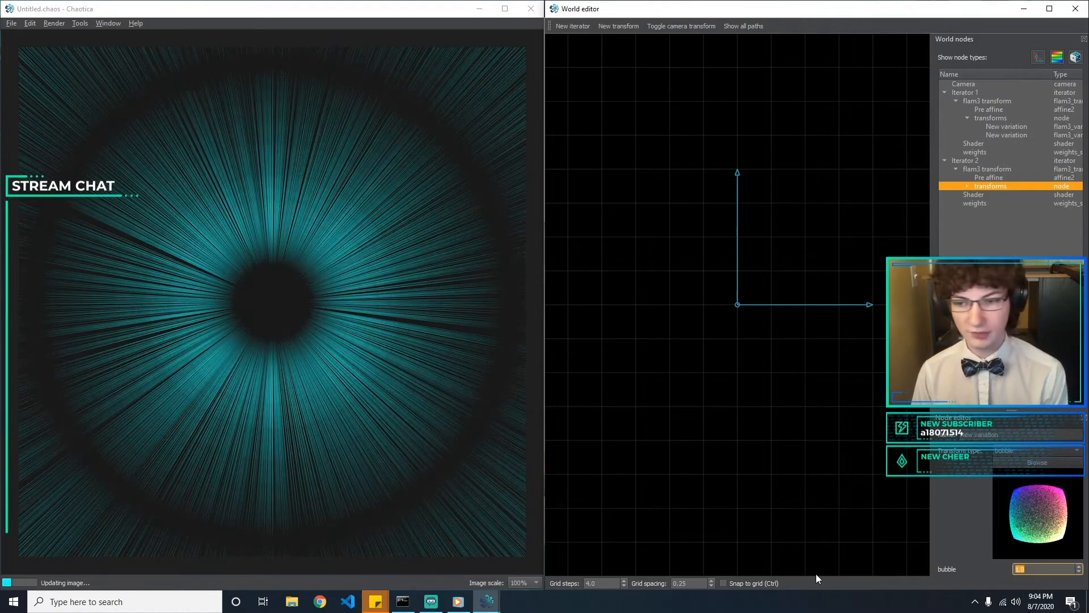
text(0.5)
key(Return)
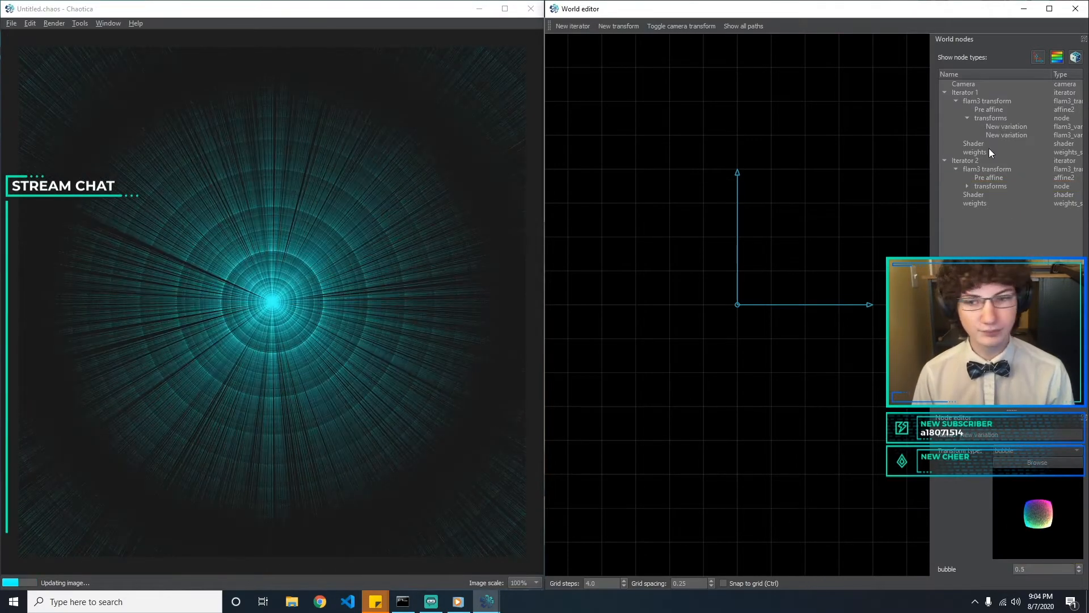
Examine the types and scales of the variations in Iterator 1 and Iterator 2
click(1015, 126)
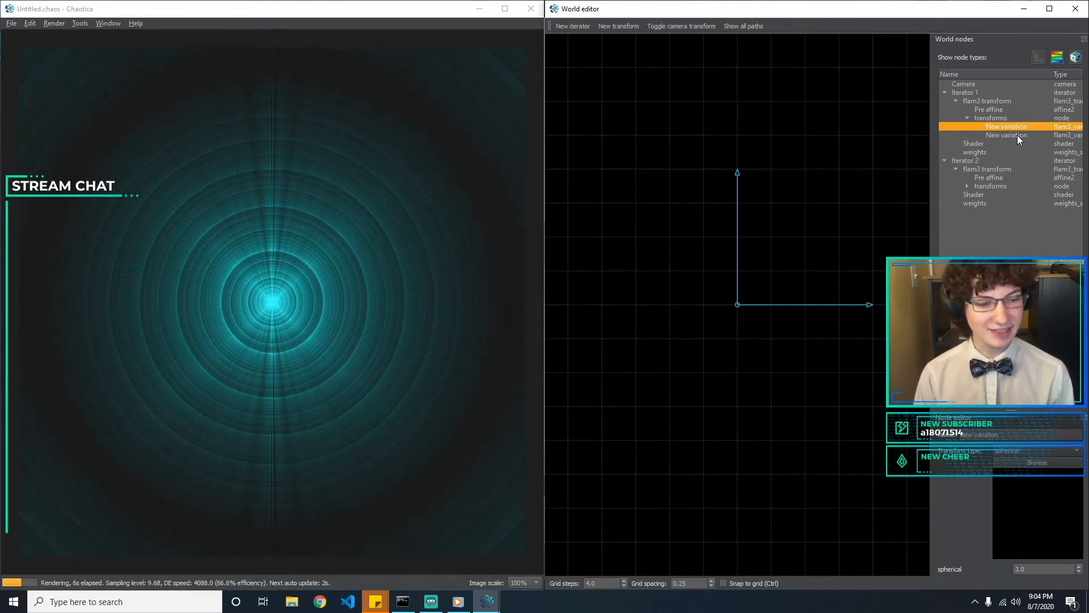
click(1016, 135)
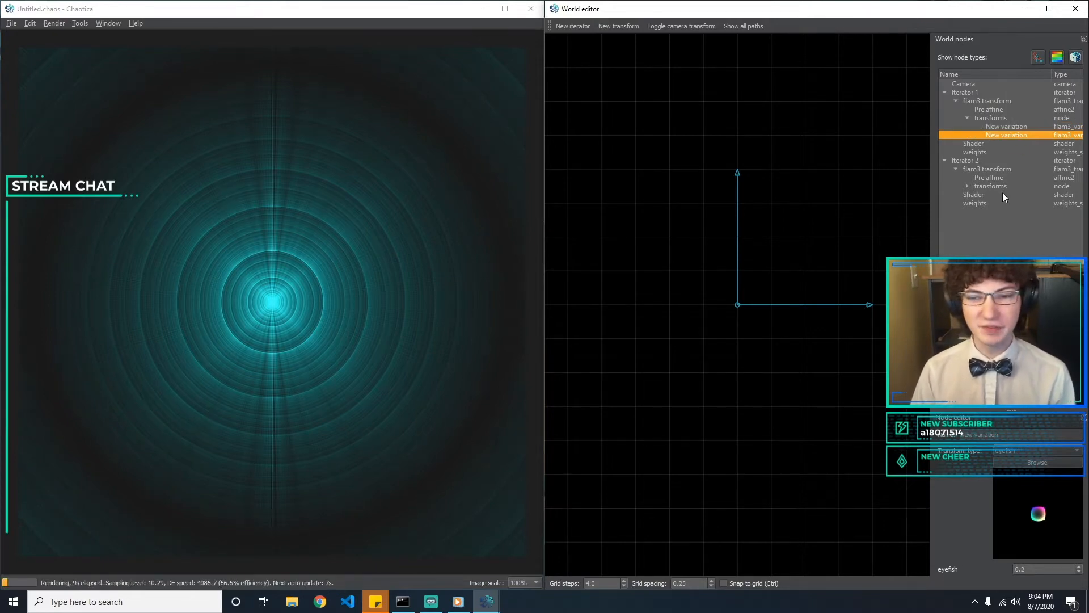
click(967, 186)
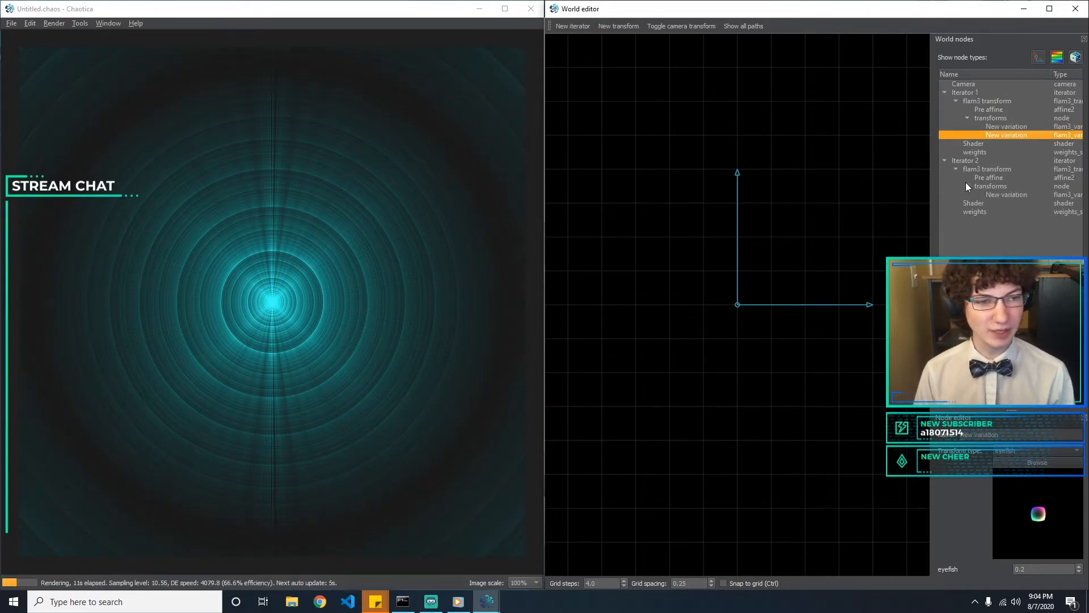
click(985, 194)
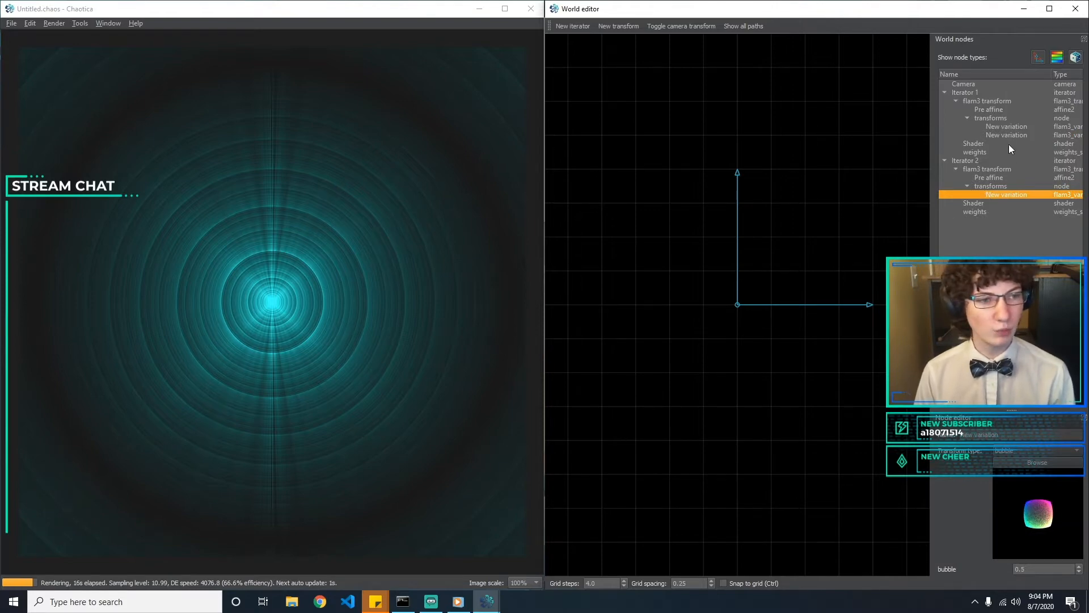
Compare scales 1 and 3 on Iterator 1's spherical variation, ending at 3
click(1009, 126)
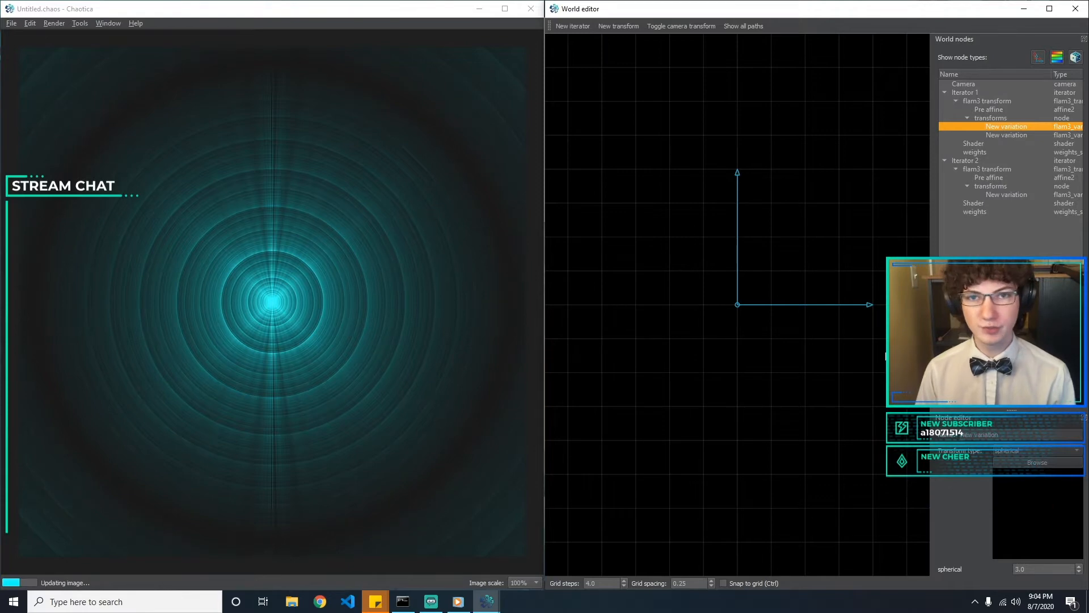
drag(1033, 569, 965, 571)
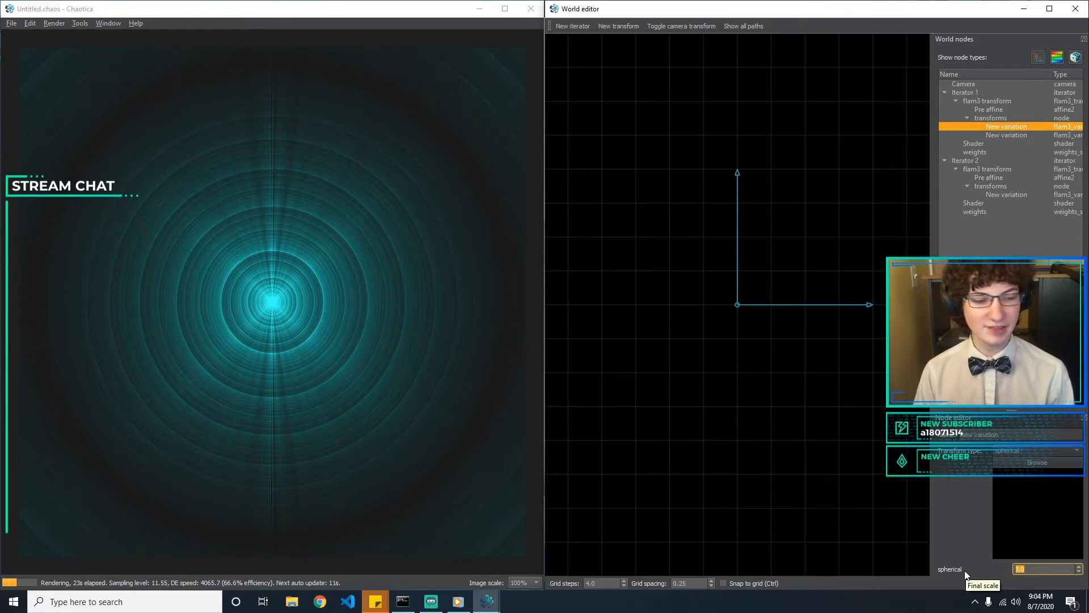
text(1)
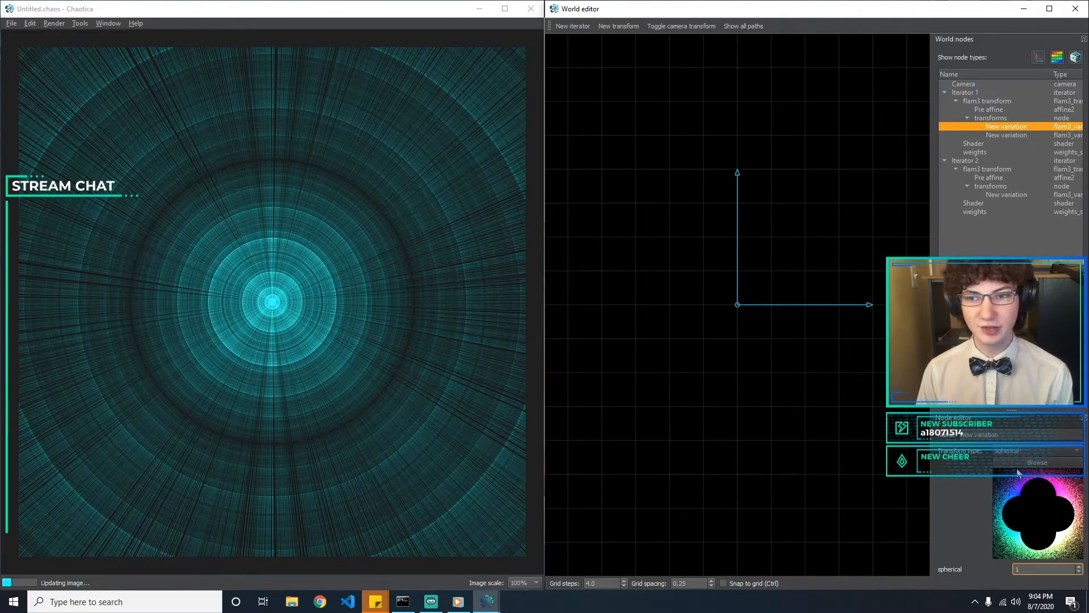
key(BackSpace)
text(3)
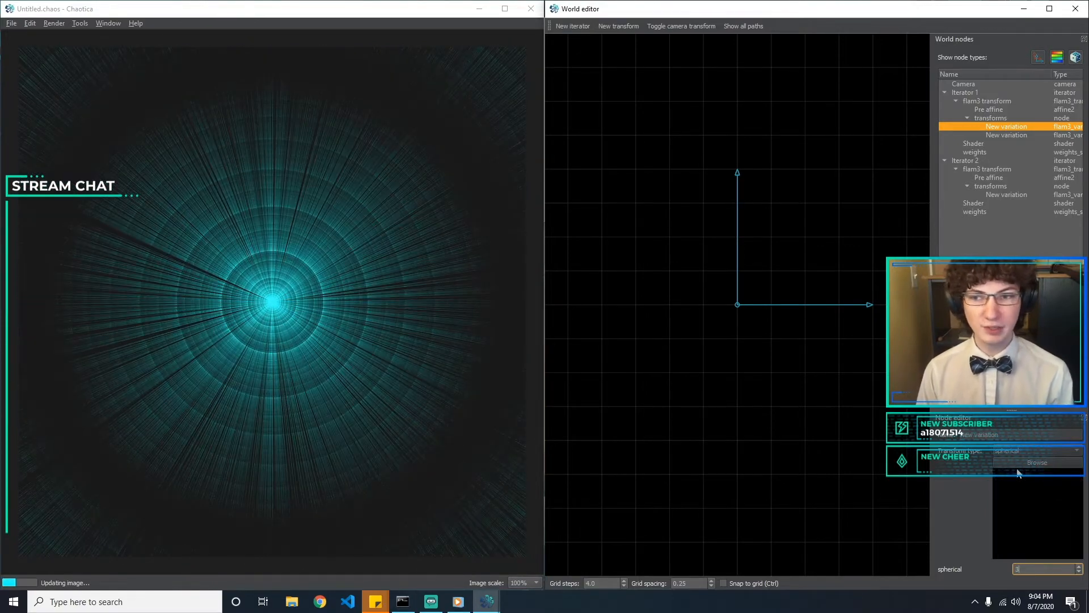
key(BackSpace)
text(1)
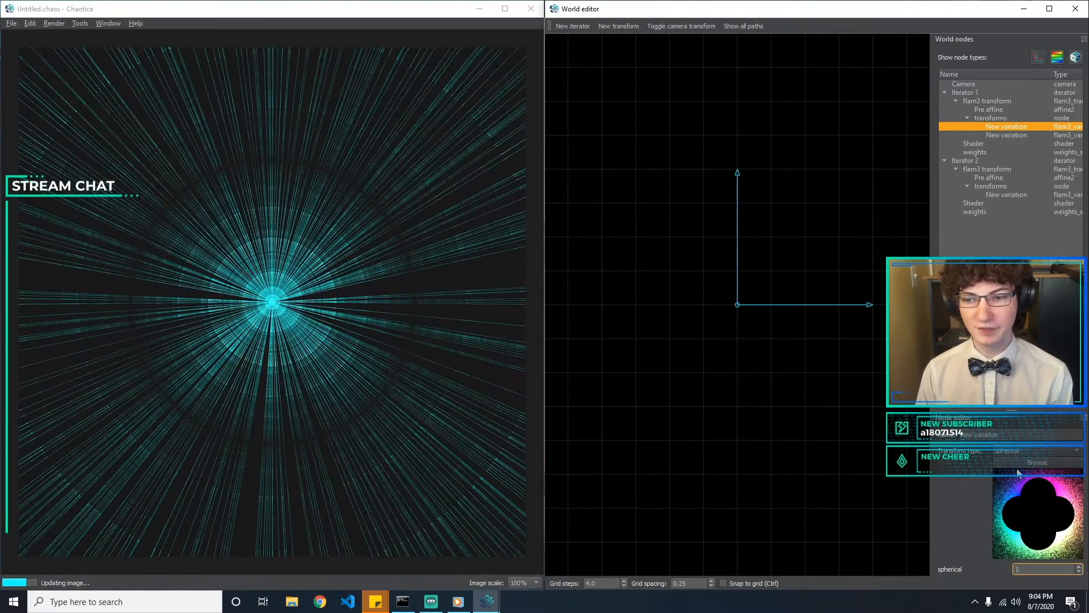
key(BackSpace)
text(3)
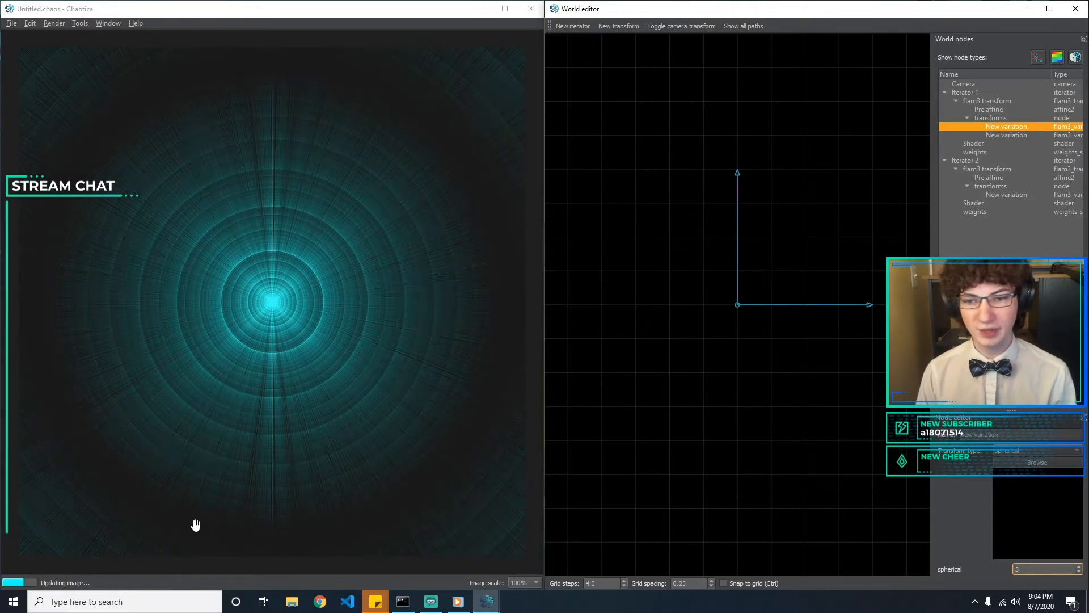
click(742, 420)
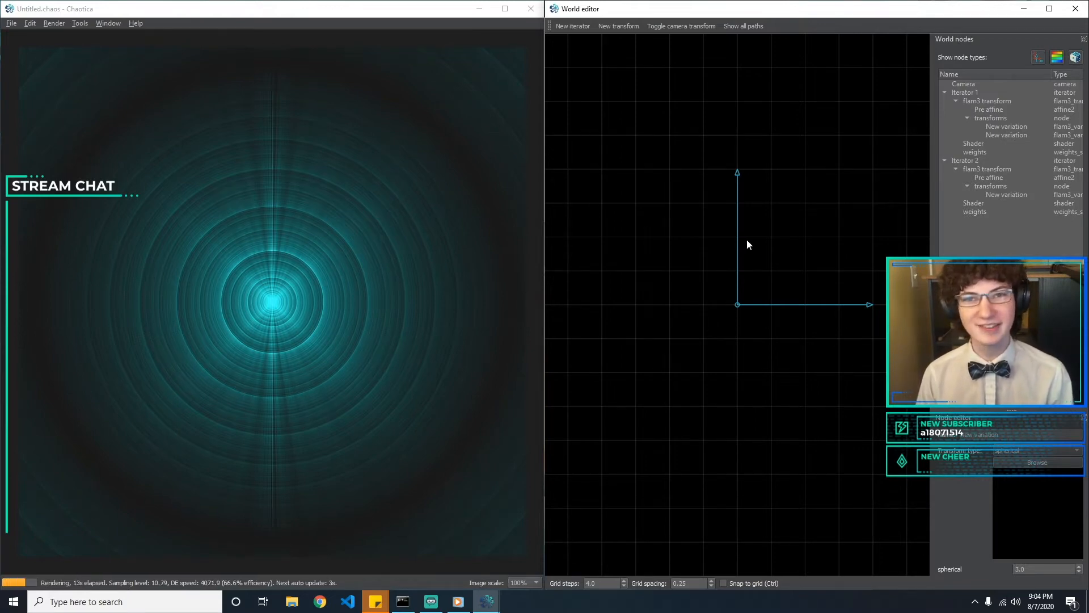
Rotate Iterator 1's pre affine to an X angle of about 117°, shrink it to roughly half size, and offset it to about 0.77, -0.72
click(739, 304)
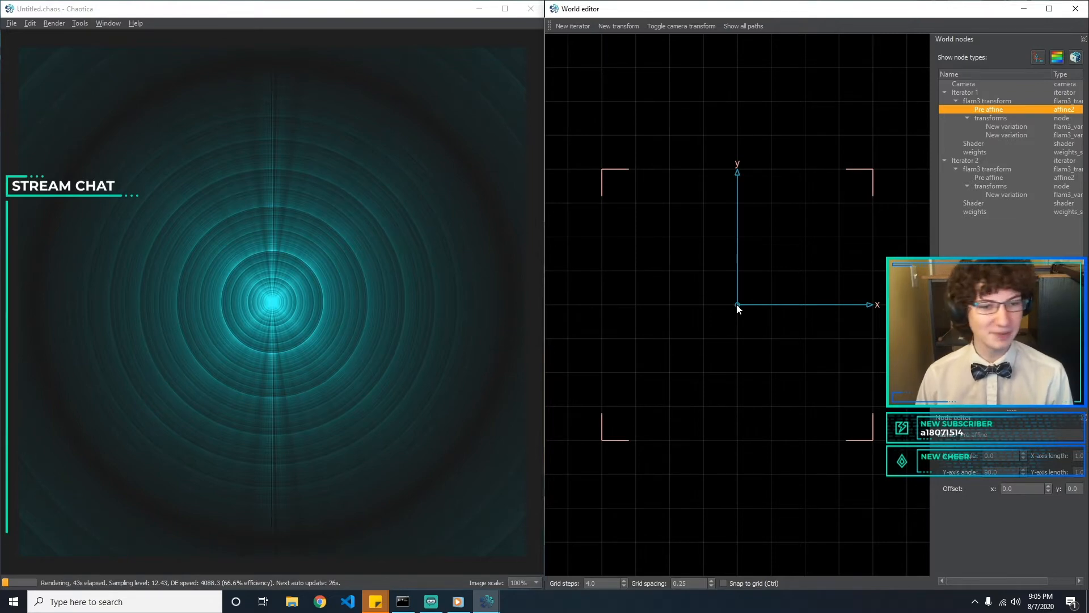
drag(737, 305, 829, 401)
drag(832, 302, 760, 441)
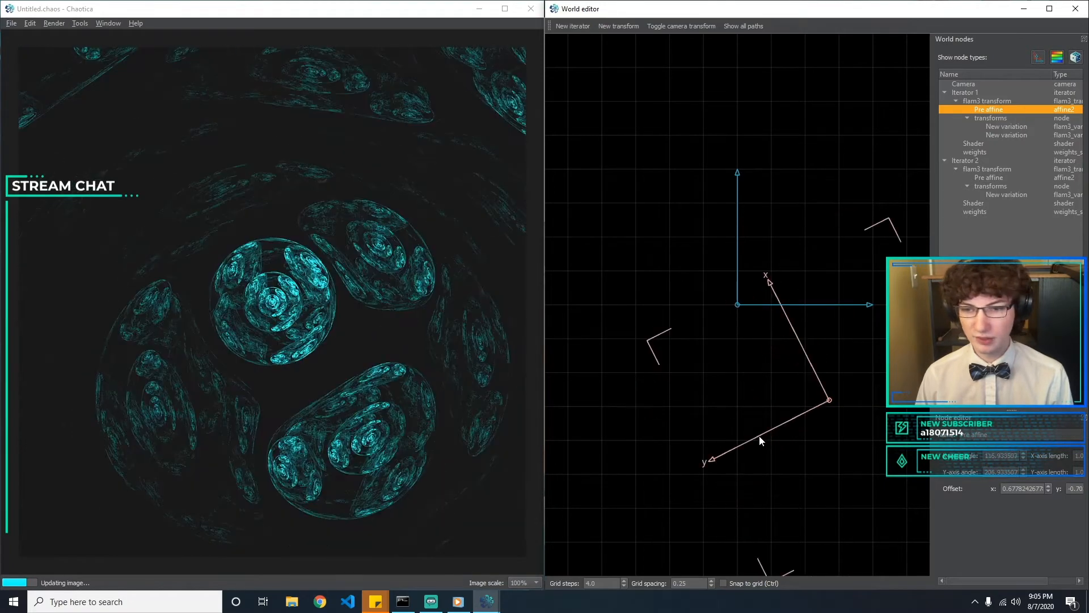
drag(779, 515, 793, 500)
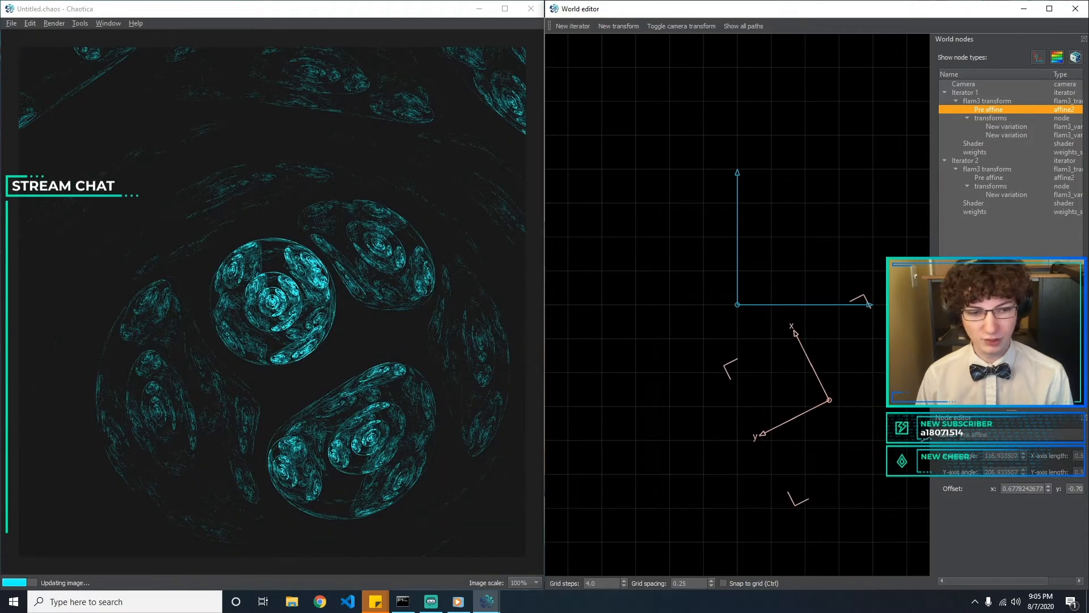
drag(830, 400, 861, 441)
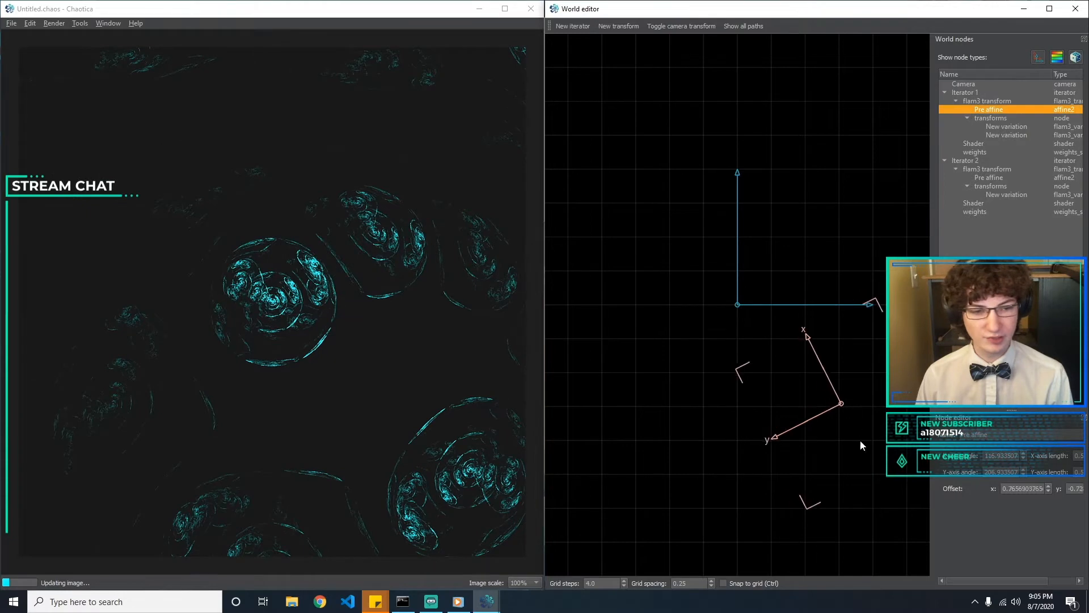
click(788, 500)
Offset Iterator 2's pre affine to about -0.28, 0.03, rotate its X axis to about -47°, and enlarge it
click(738, 307)
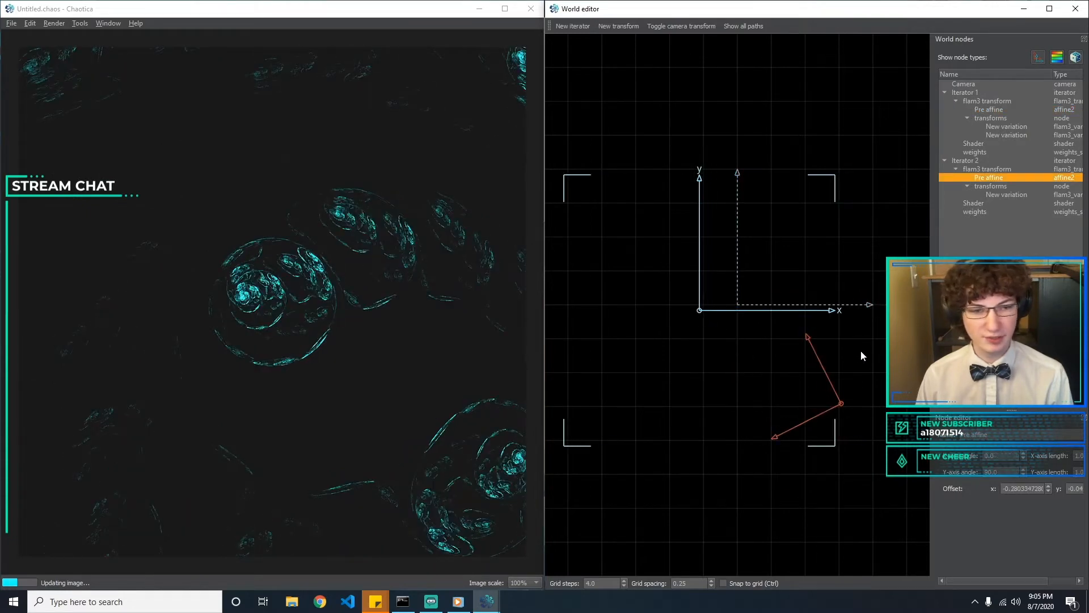
drag(785, 311, 757, 356)
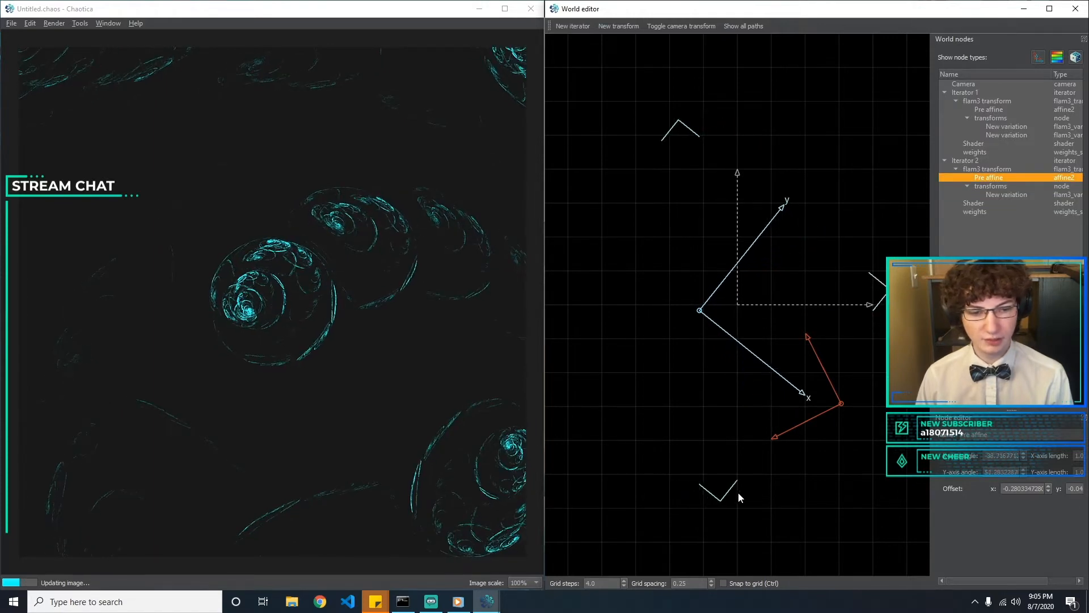
drag(731, 489, 752, 550)
drag(703, 314, 700, 312)
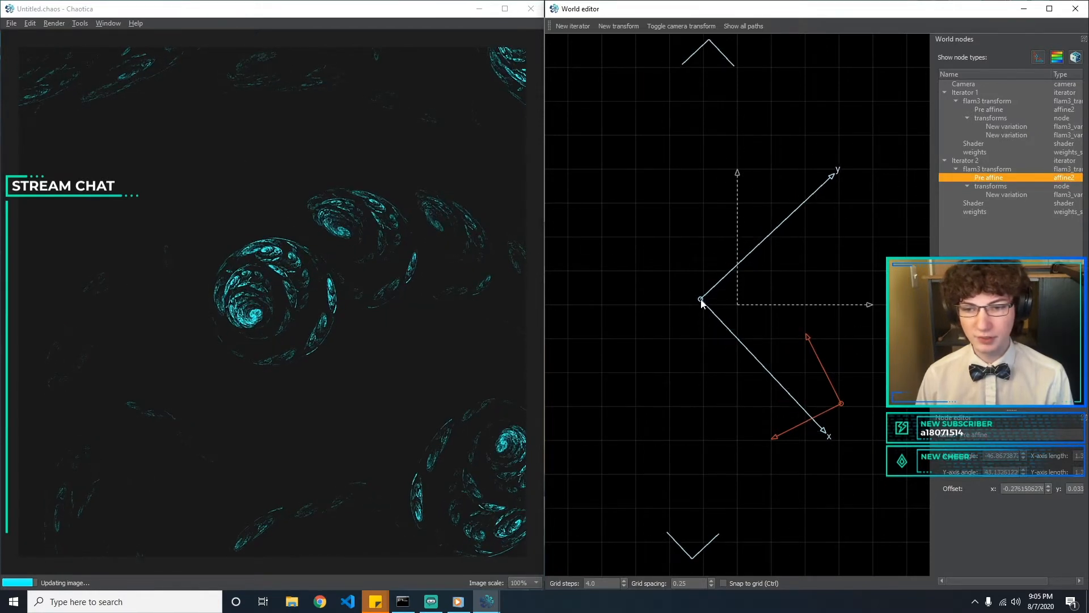
Reposition Iterator 1's pre affine to offset about 0.63, -0.7 and Iterator 2's to about -0.20, 0.30
click(842, 403)
mouse_move(842, 403)
mouse_down()
mouse_move(822, 404)
mouse_move(816, 384)
mouse_move(823, 402)
mouse_up()
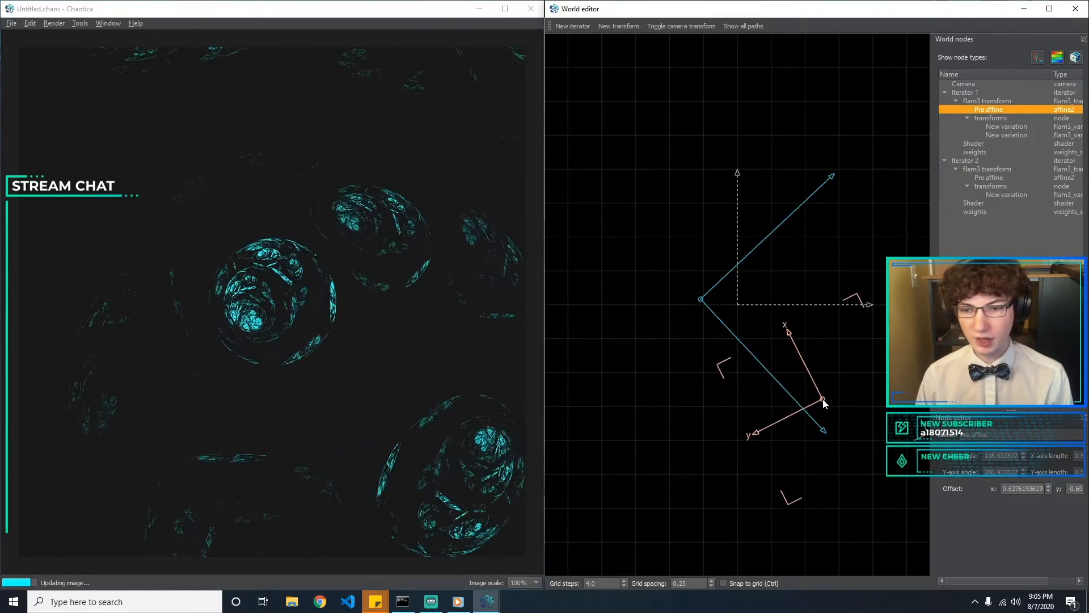
click(614, 318)
drag(701, 301, 710, 264)
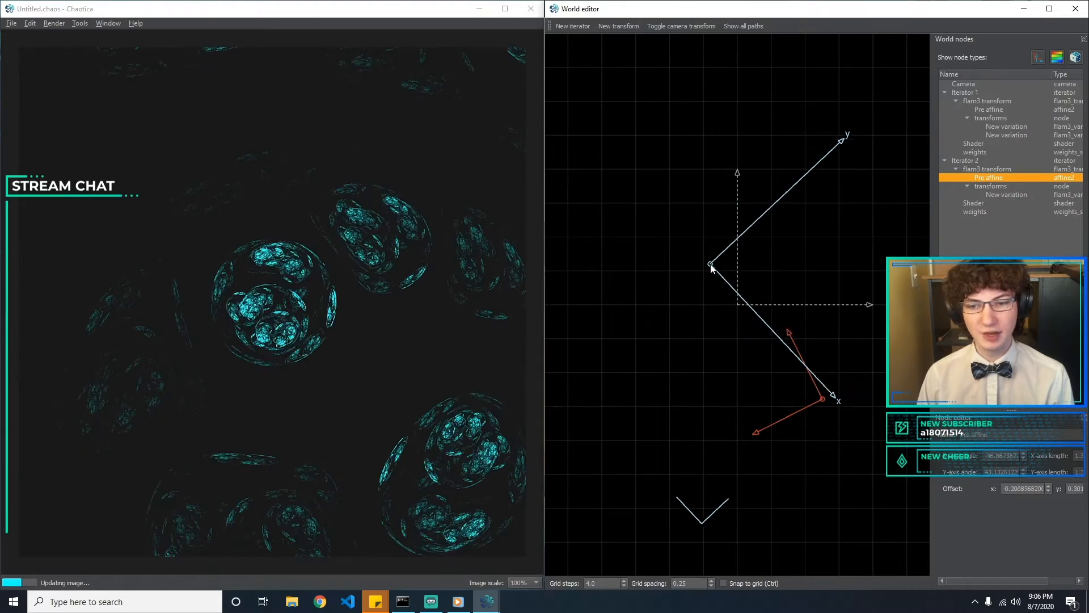
Shift Iterator 2's pre affine to an offset of about -0.30, 0.25
click(818, 401)
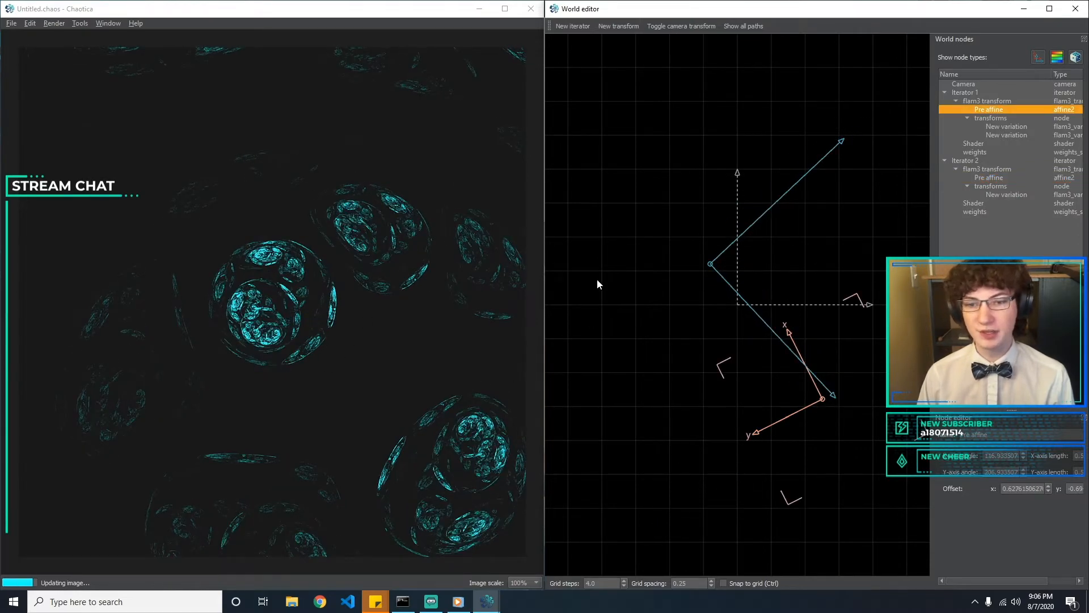
click(1022, 127)
click(1019, 135)
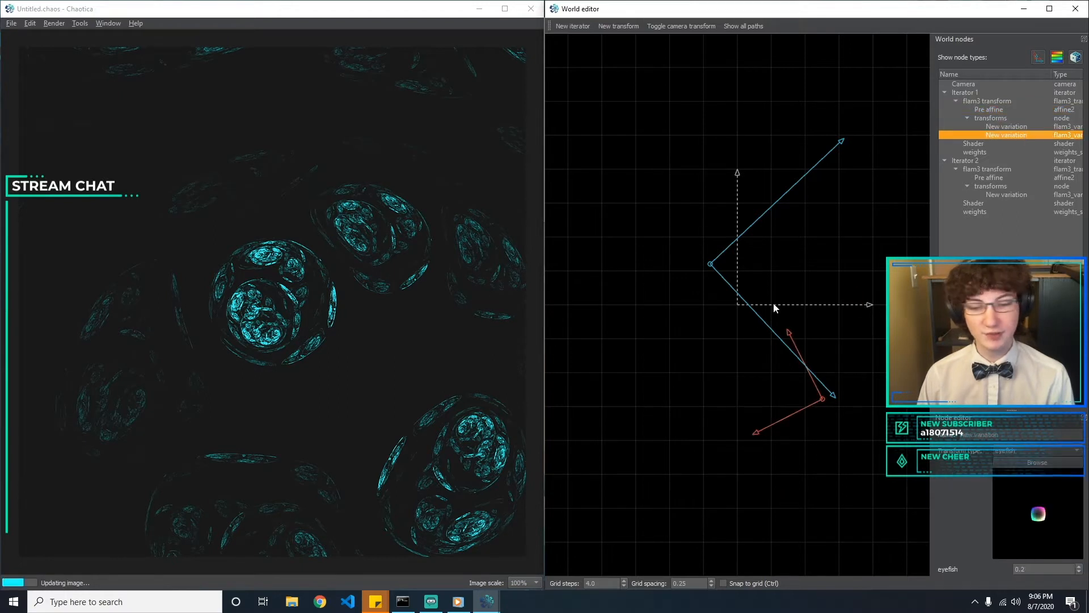
click(833, 285)
mouse_move(706, 264)
mouse_down()
mouse_move(696, 308)
mouse_move(706, 307)
mouse_move(698, 274)
mouse_up()
click(758, 425)
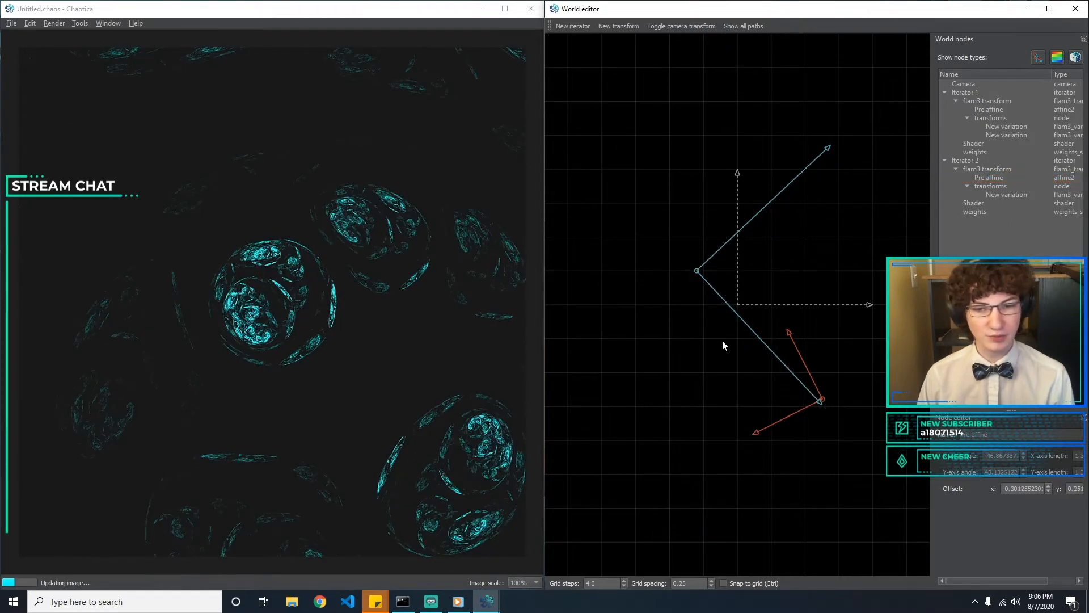
Move Iterator 1's pre affine to offset about 0.44, -0.26 and rotate its X angle to about 124°
drag(824, 394, 799, 339)
mouse_move(735, 374)
mouse_down()
mouse_move(731, 360)
mouse_move(735, 376)
mouse_up()
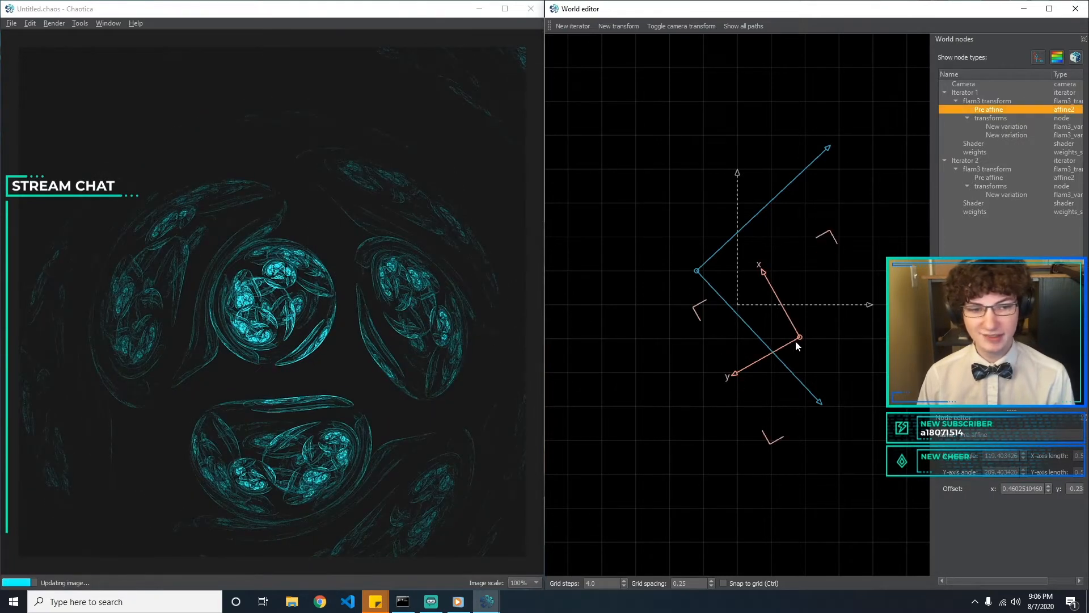
drag(793, 321, 791, 323)
drag(789, 324, 793, 328)
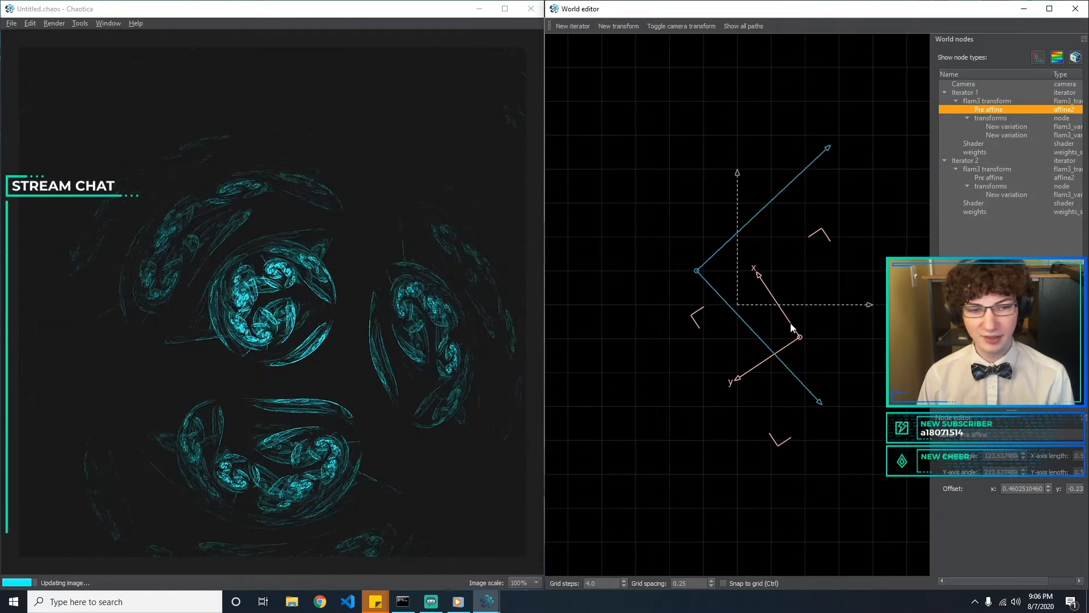
click(825, 311)
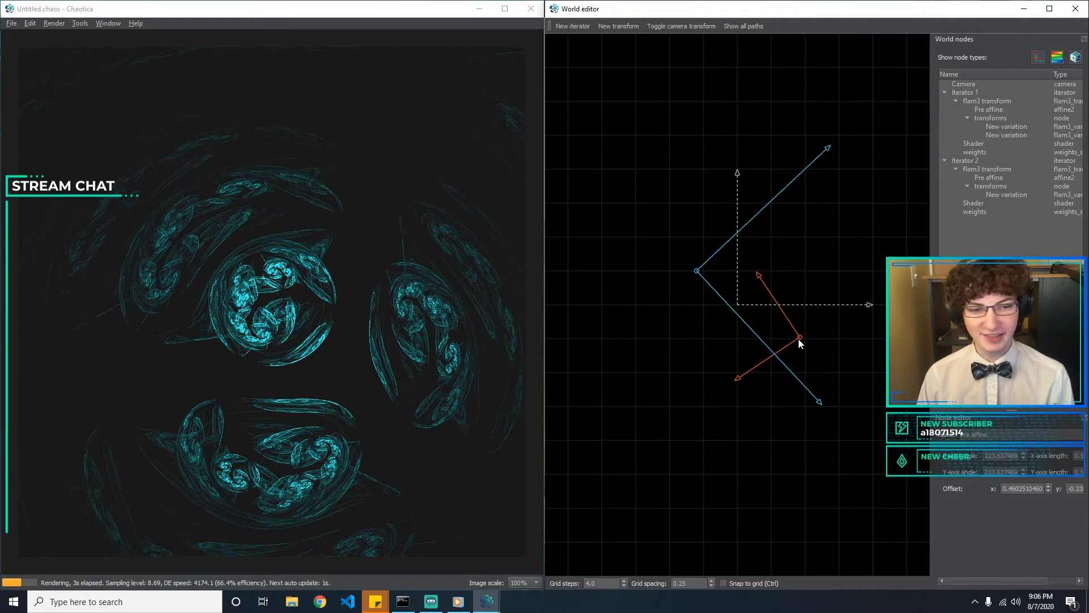
drag(798, 339, 798, 345)
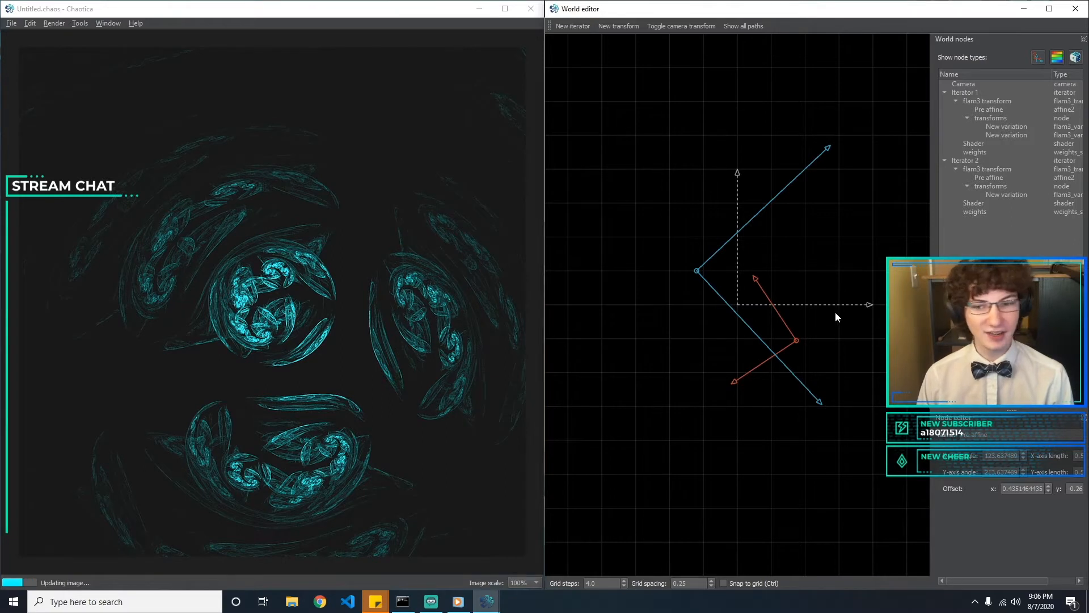
Set Iterator 1's base weight to 60
click(1013, 135)
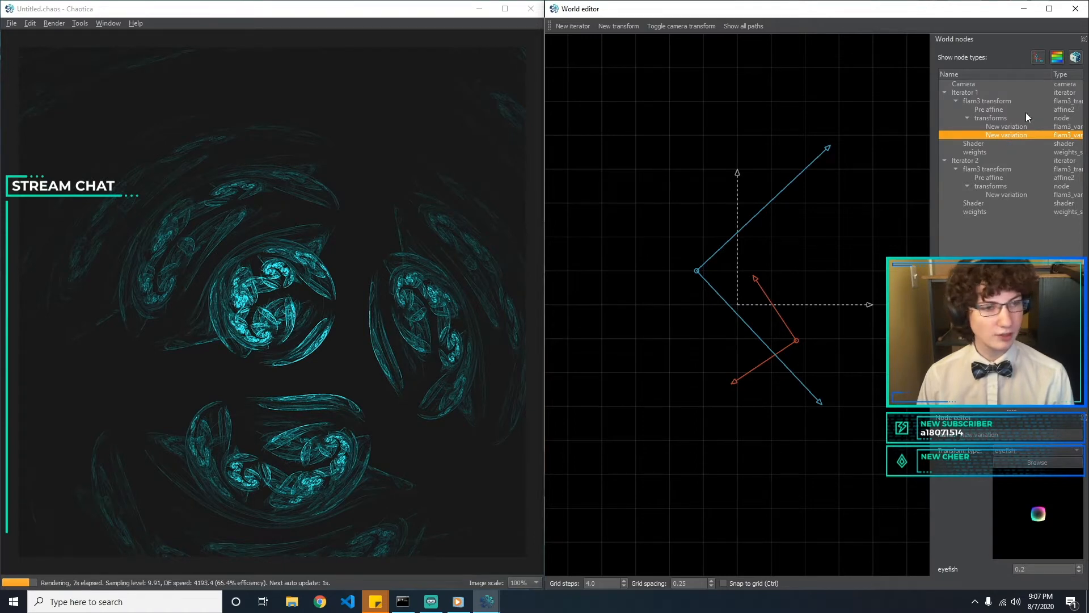
click(996, 152)
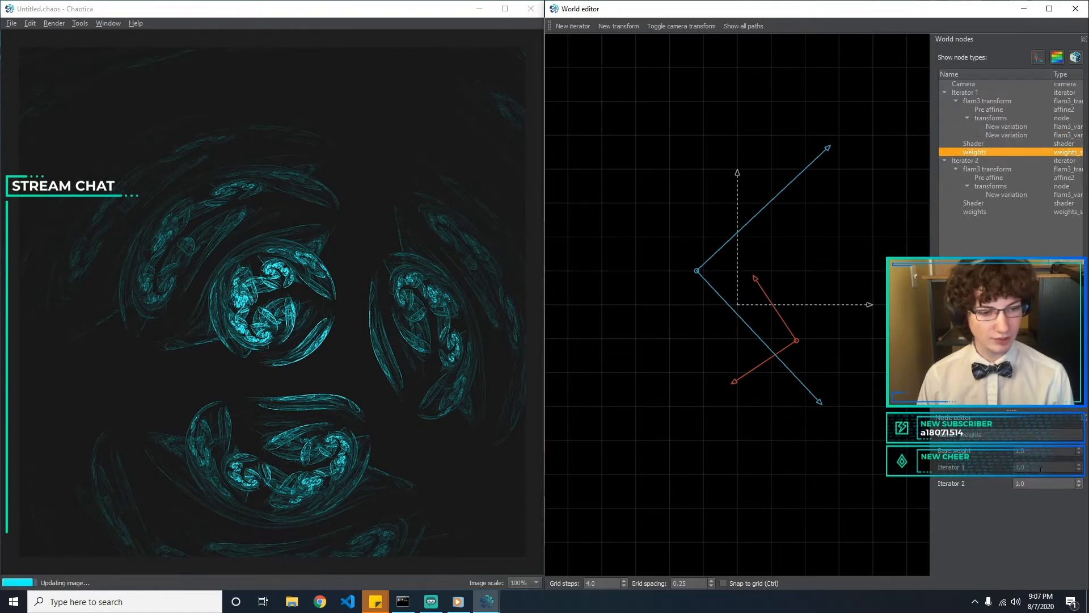
text(60)
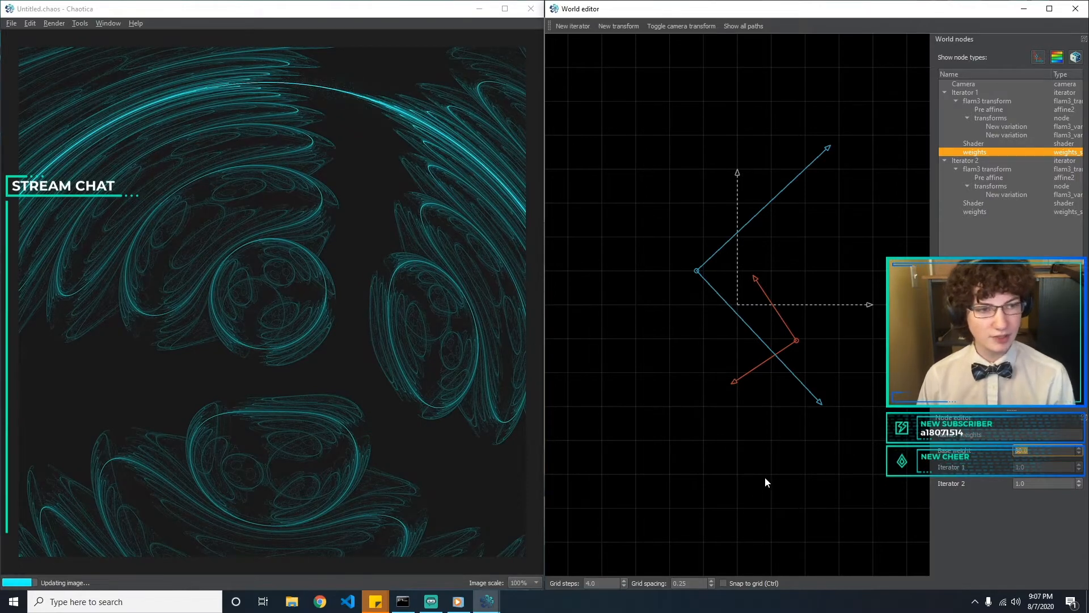
Adjust Iterator 2's base weight to rebalance it against Iterator 1
click(990, 203)
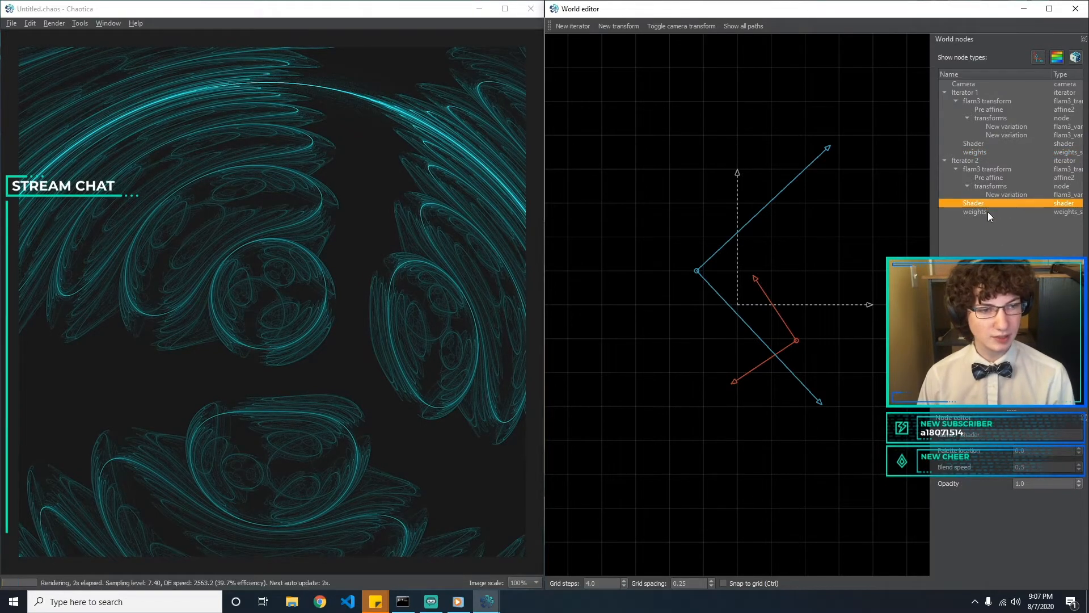
click(989, 212)
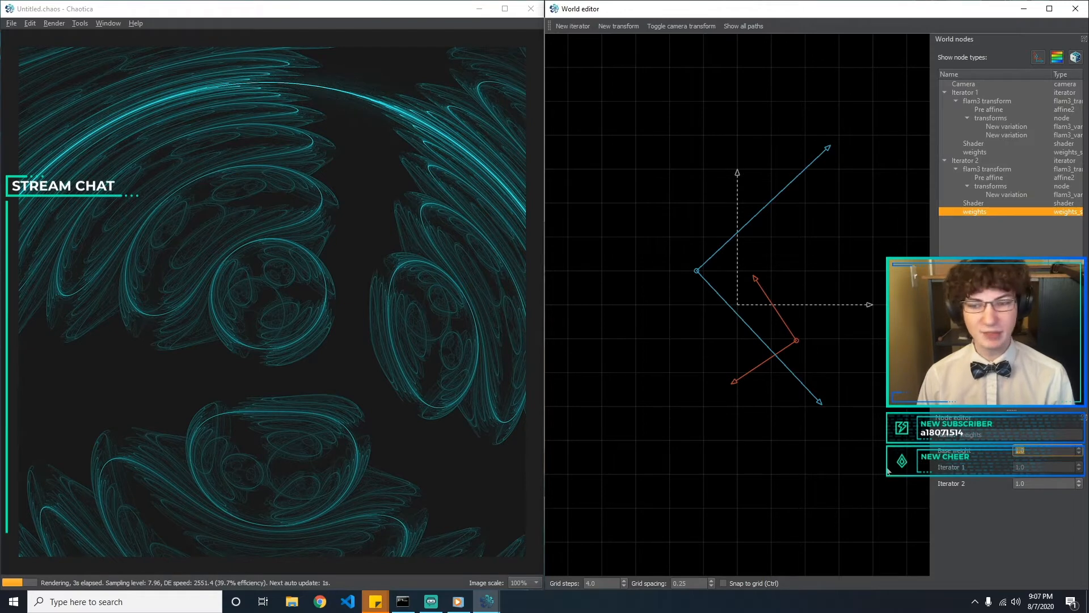
click(1004, 152)
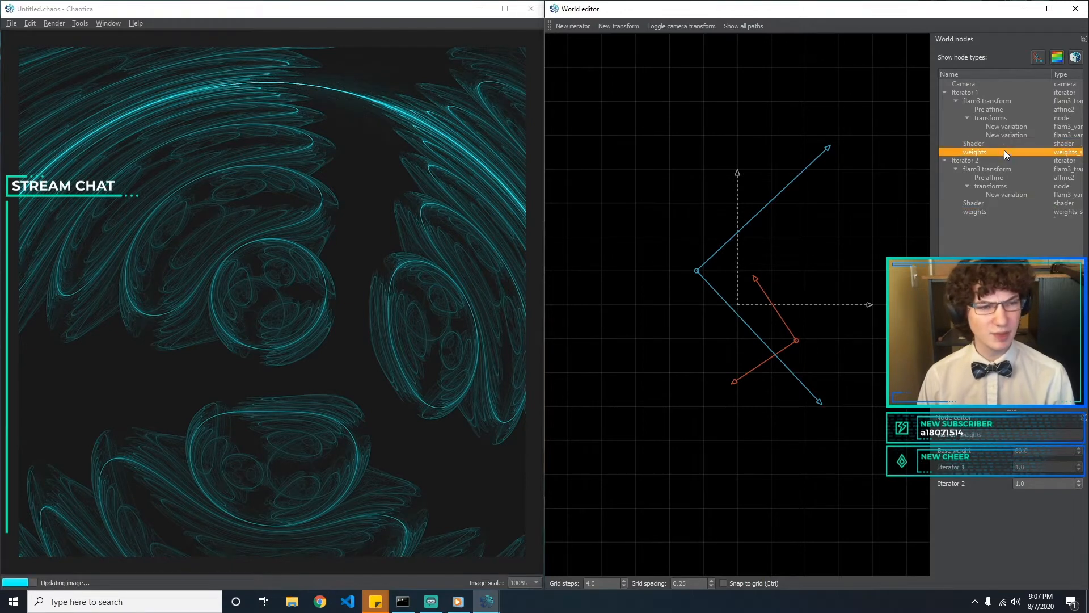
click(1004, 212)
drag(1039, 451, 969, 456)
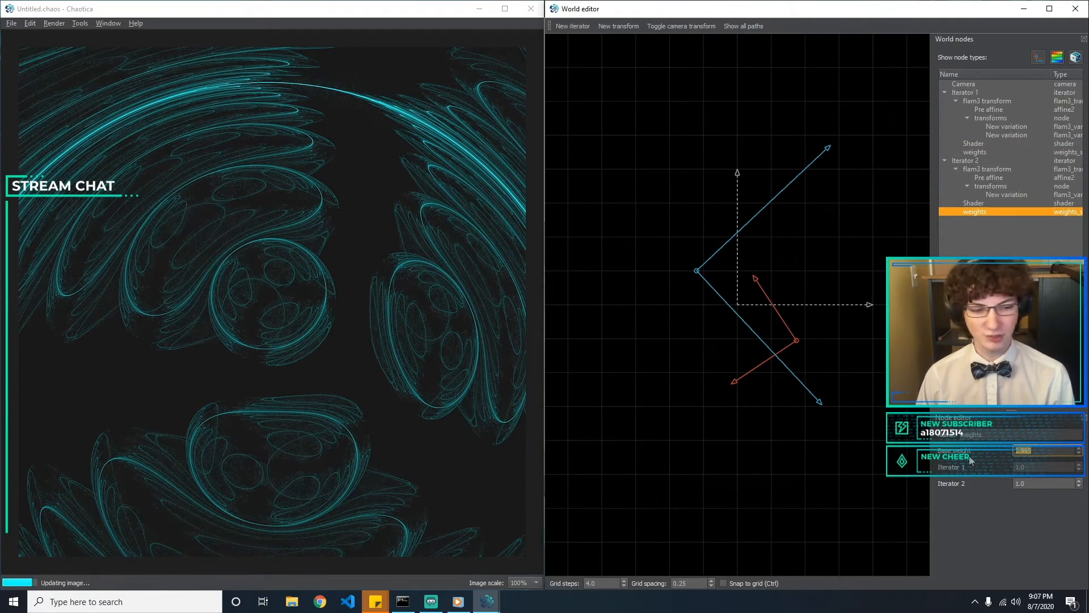
text(1)
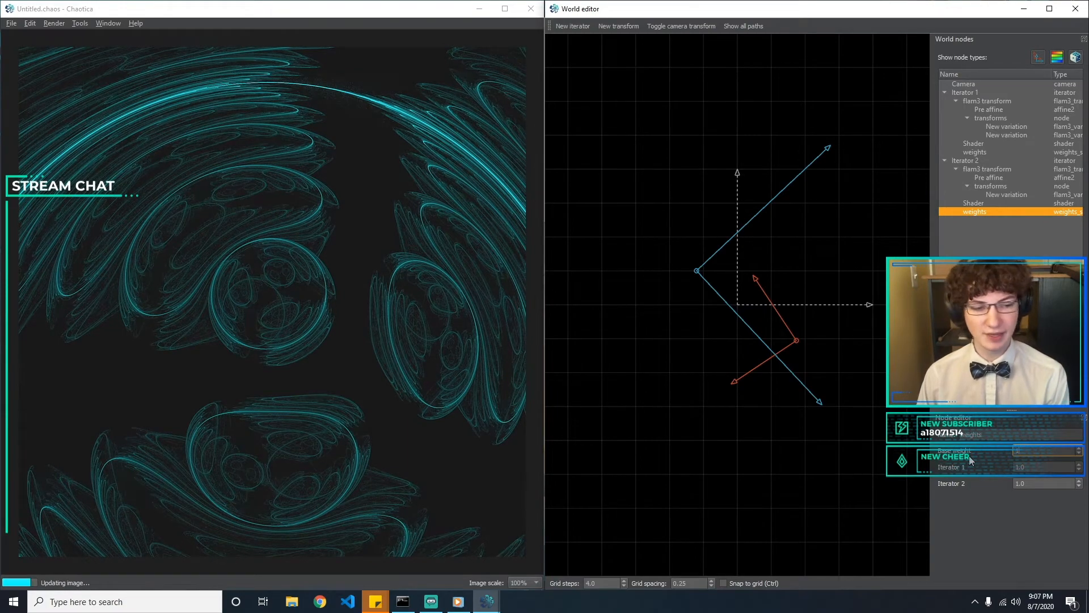
text(.5)
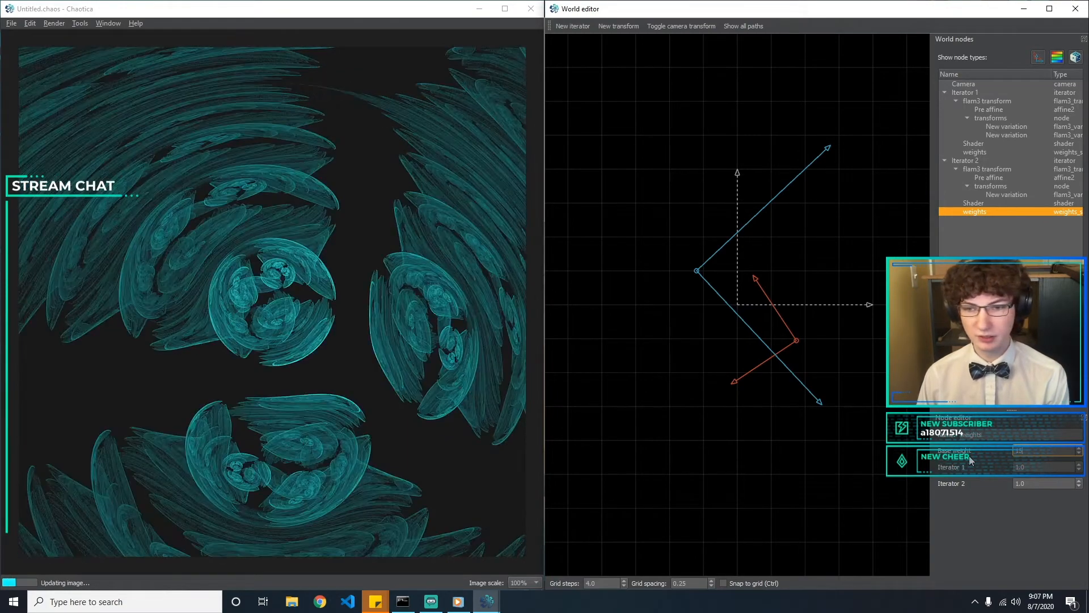
key(Return)
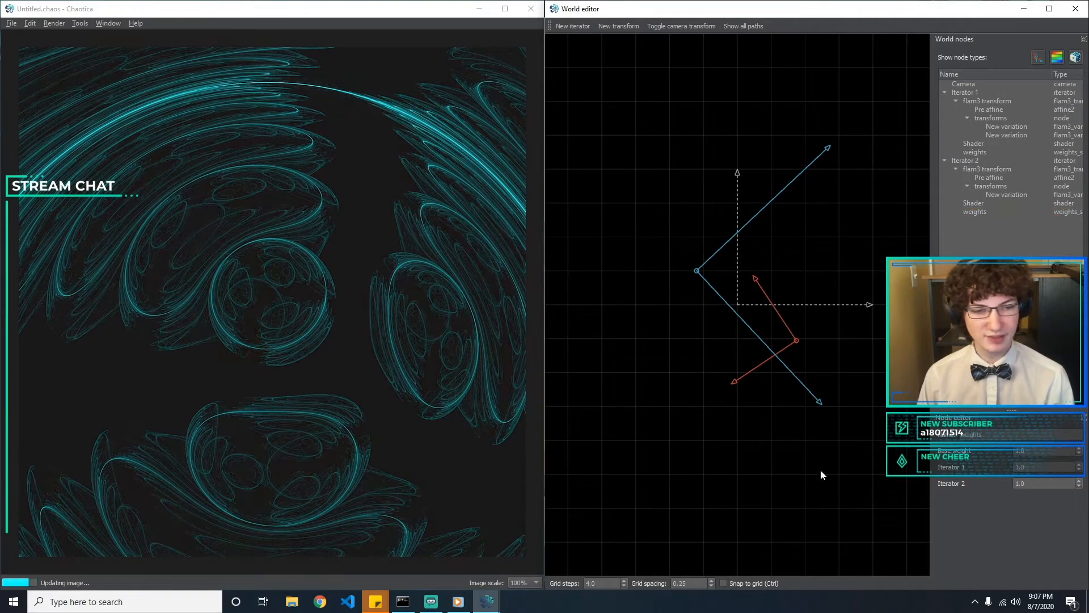
Move Iterator 1's pre affine to offset about 0.53, -0.15 and reframe the fractal in the render
click(797, 342)
mouse_move(808, 348)
mouse_down()
mouse_move(819, 375)
mouse_move(810, 329)
mouse_up()
drag(344, 209, 347, 330)
drag(382, 296, 386, 443)
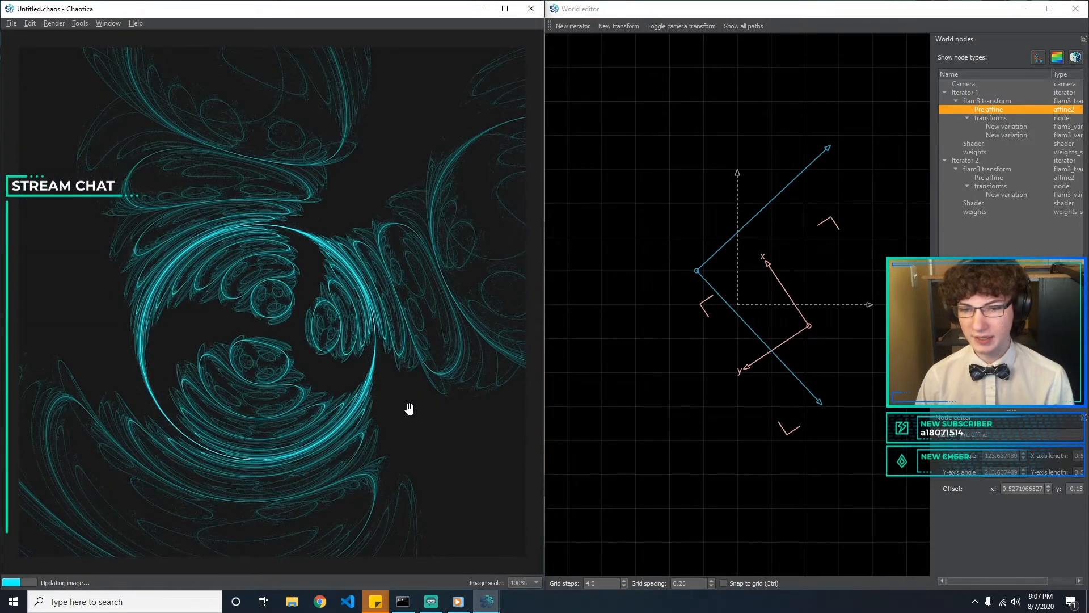
drag(417, 368, 408, 425)
scroll(409, 356, up, 1)
Rotate Iterator 1's pre affine to an X angle of about 111° and move it to offset about 1.02, -0.65
drag(816, 333, 749, 346)
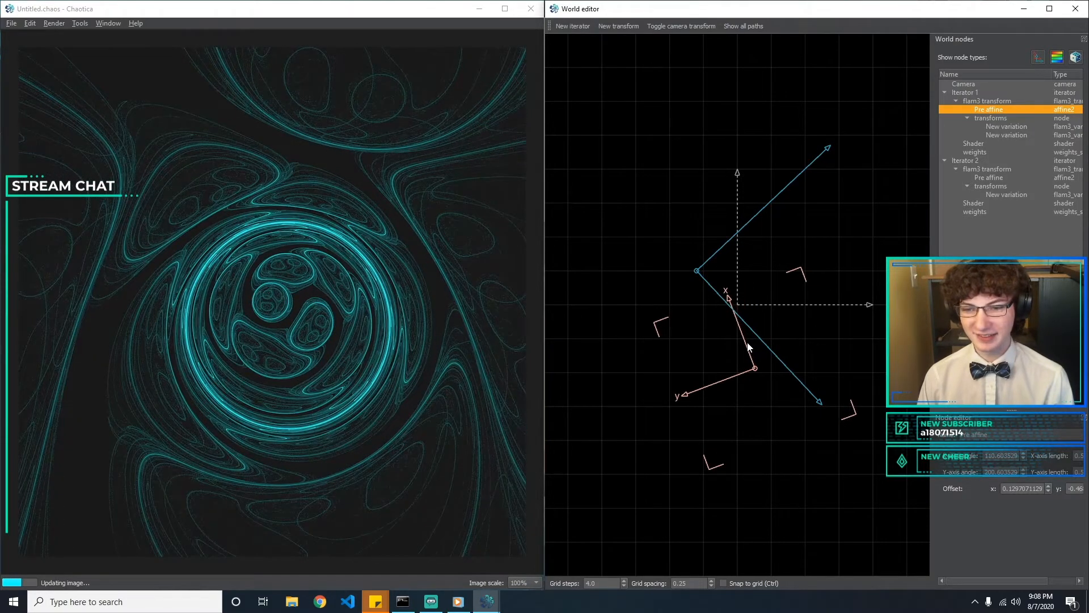
click(746, 421)
drag(752, 366, 850, 405)
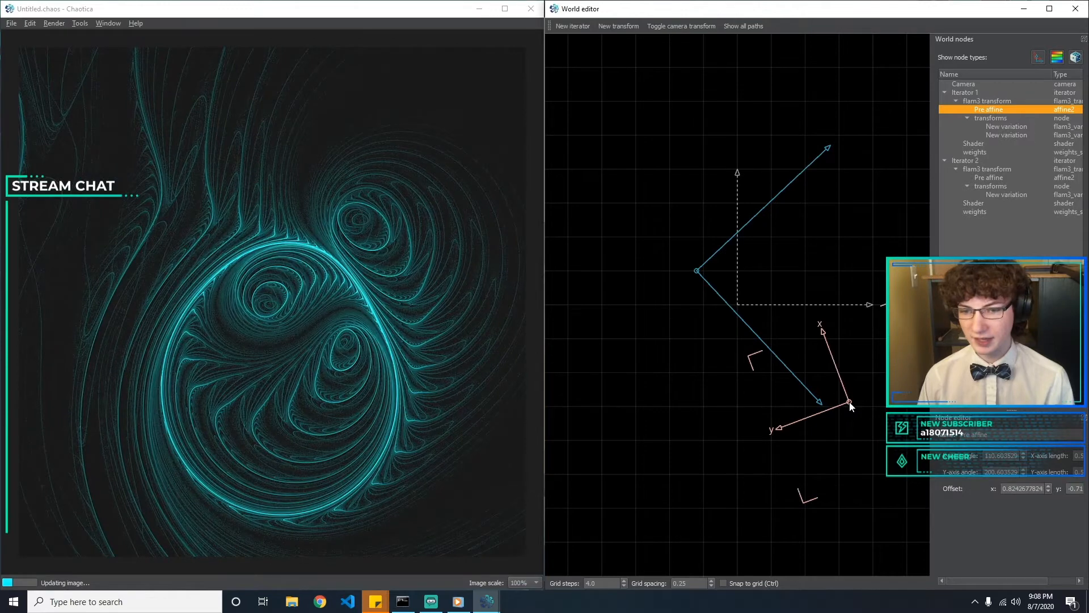
drag(846, 403, 877, 399)
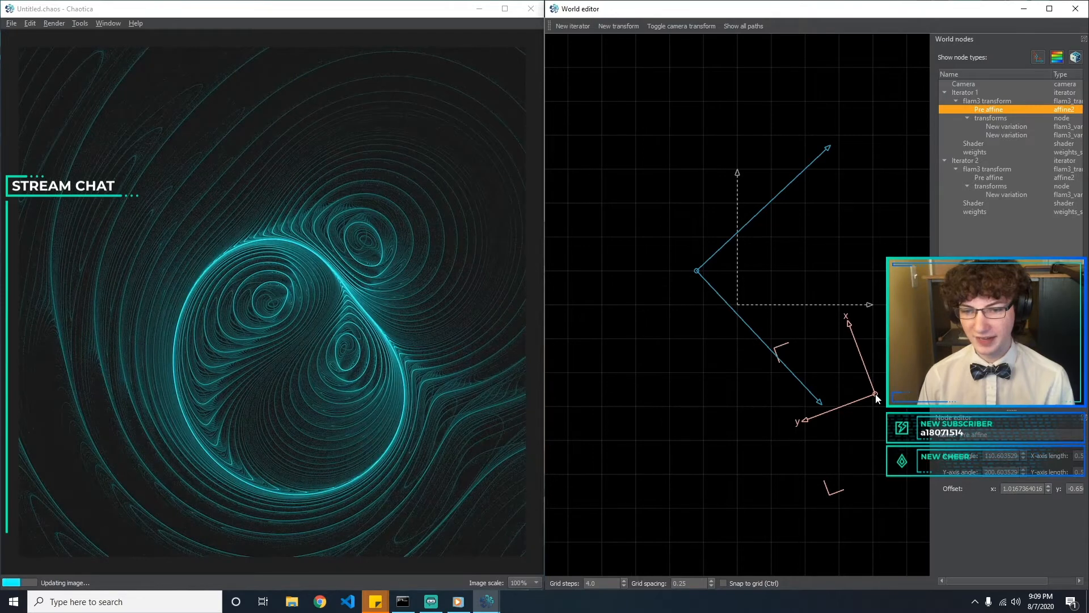
click(627, 388)
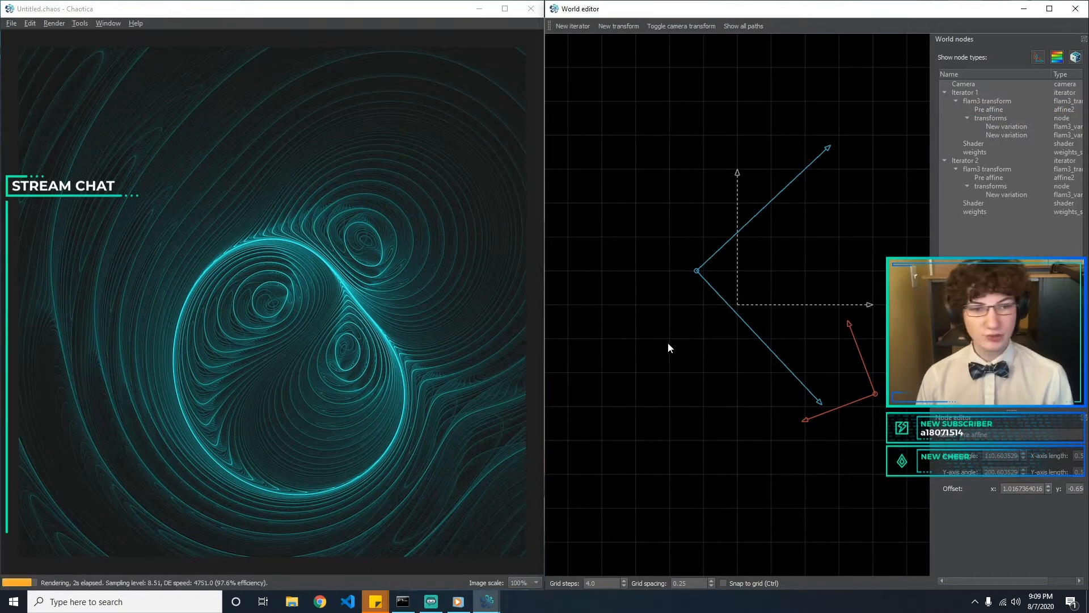
Move Iterator 2's pre affine to an offset of about -0.24, 0.00
click(697, 272)
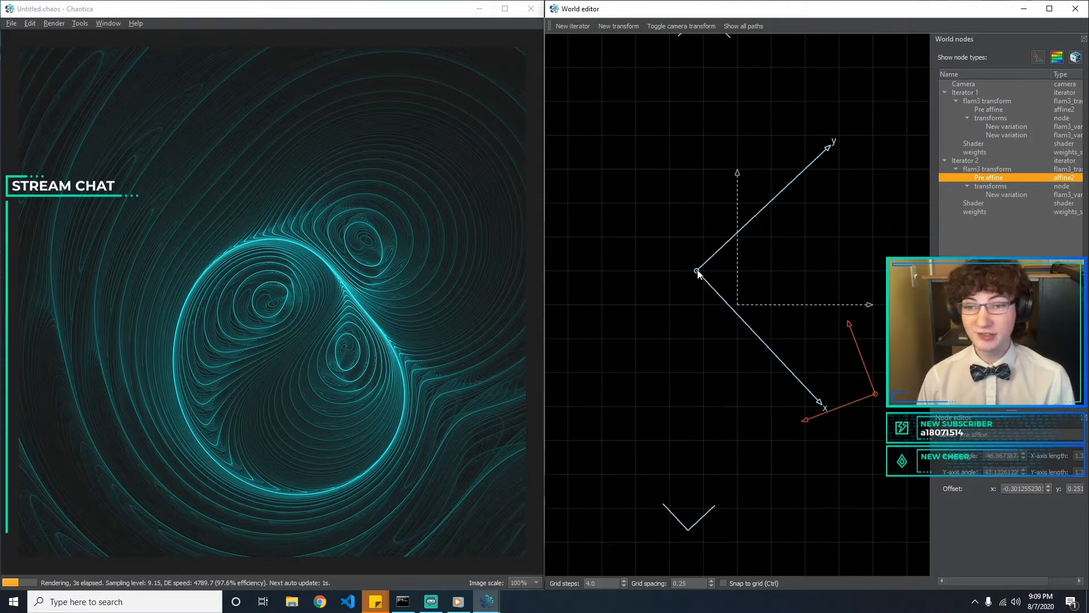
drag(697, 272, 700, 330)
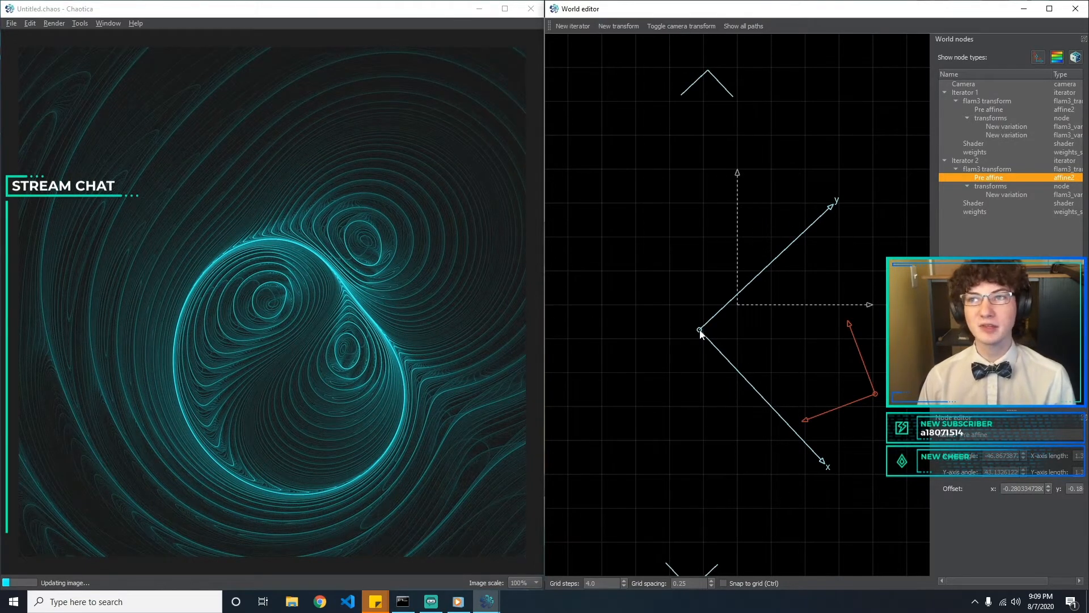
drag(700, 332, 705, 305)
click(806, 274)
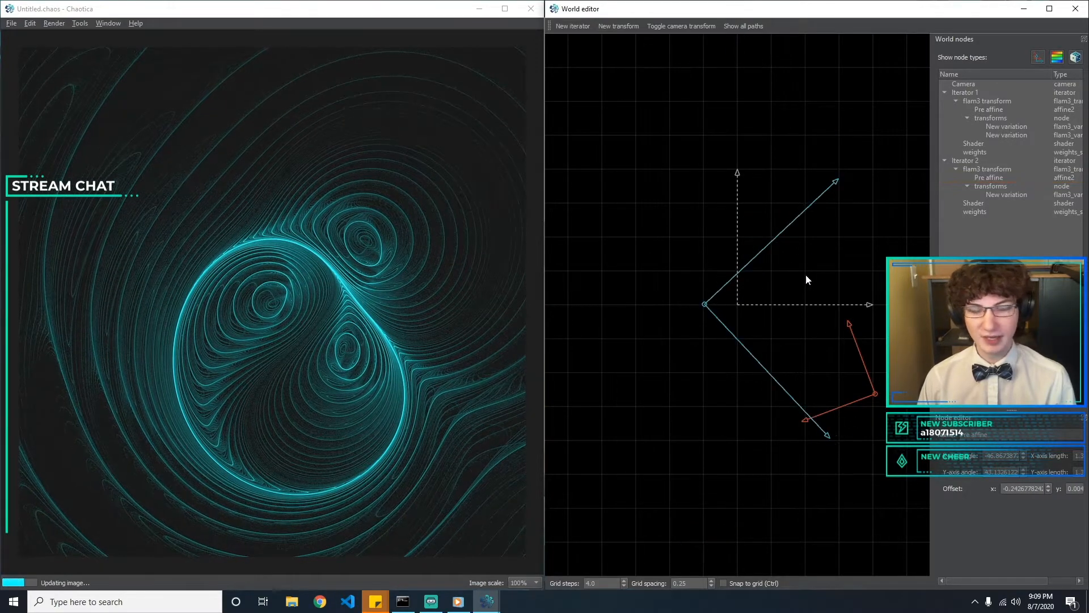
Add a third iterator and open its flam3 transform's variation for editing
click(975, 160)
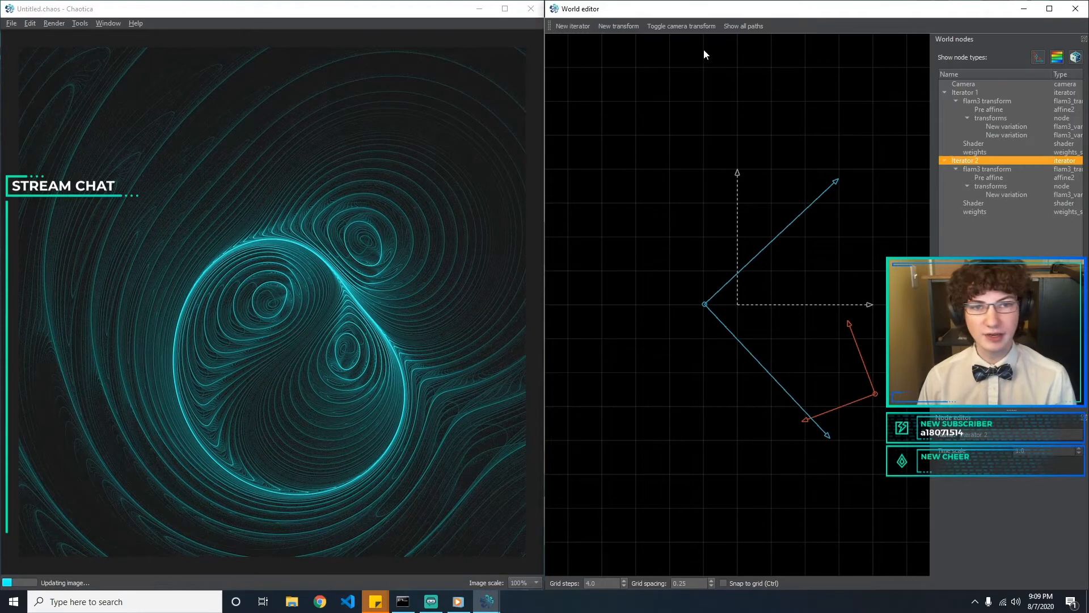
click(583, 24)
click(973, 228)
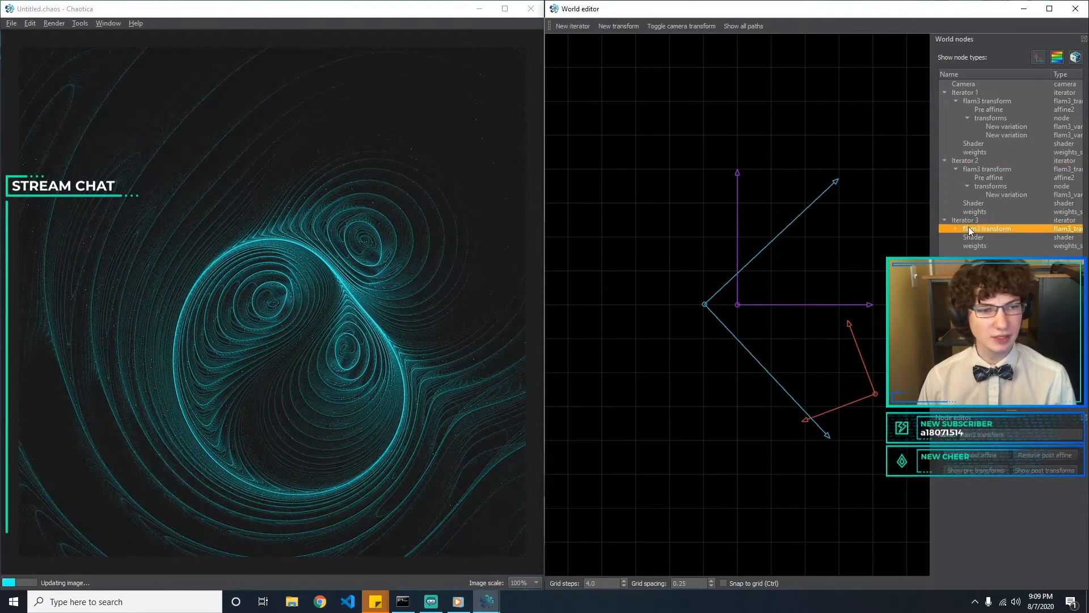
click(985, 245)
click(610, 29)
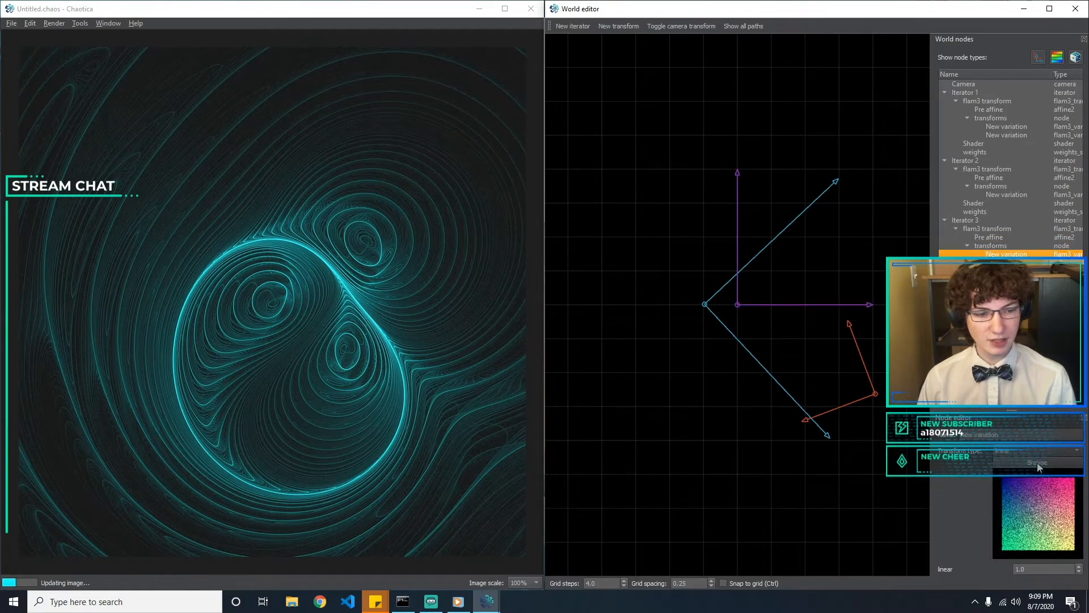
Try the spherical and butterfly types for Iterator 3's variation
click(1025, 451)
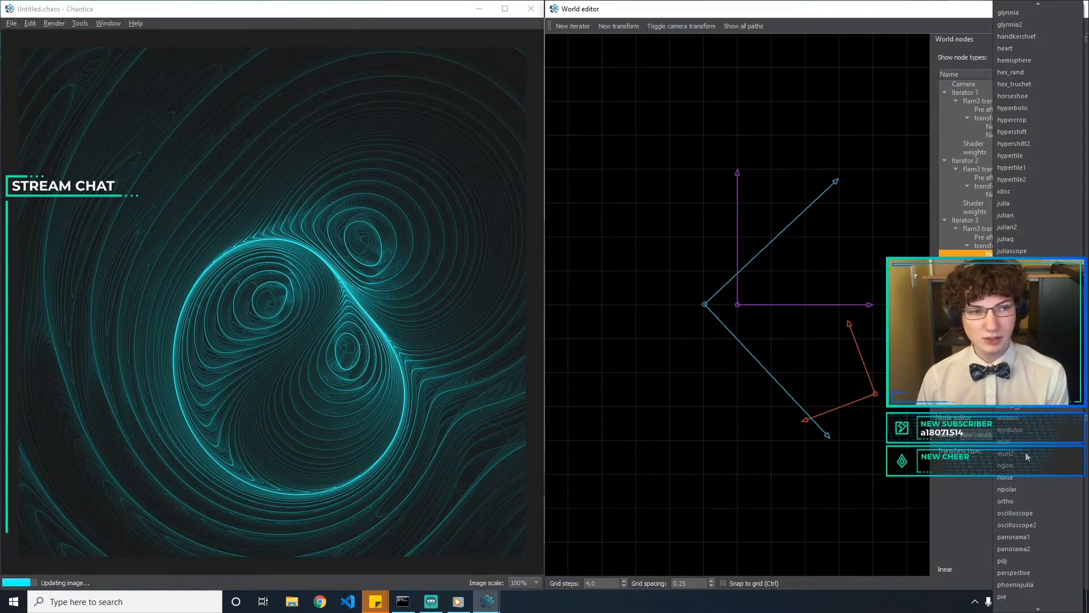
text(spherical)
key(Return)
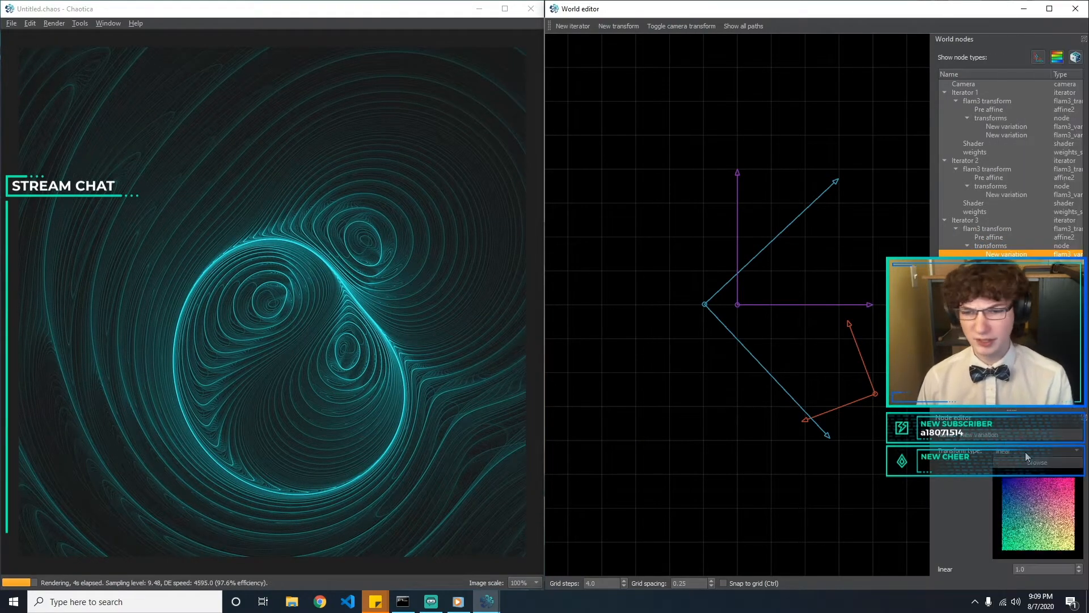
click(1029, 450)
text(but)
key(Return)
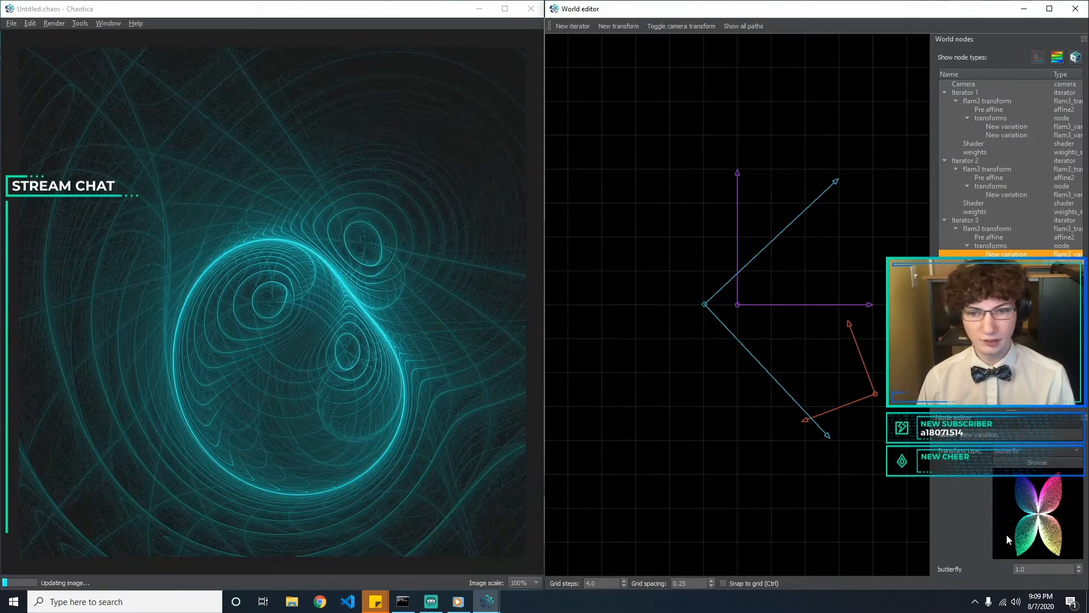
Change Iterator 3's variation to bubble with an amount of 0.5
click(1043, 452)
click(1042, 251)
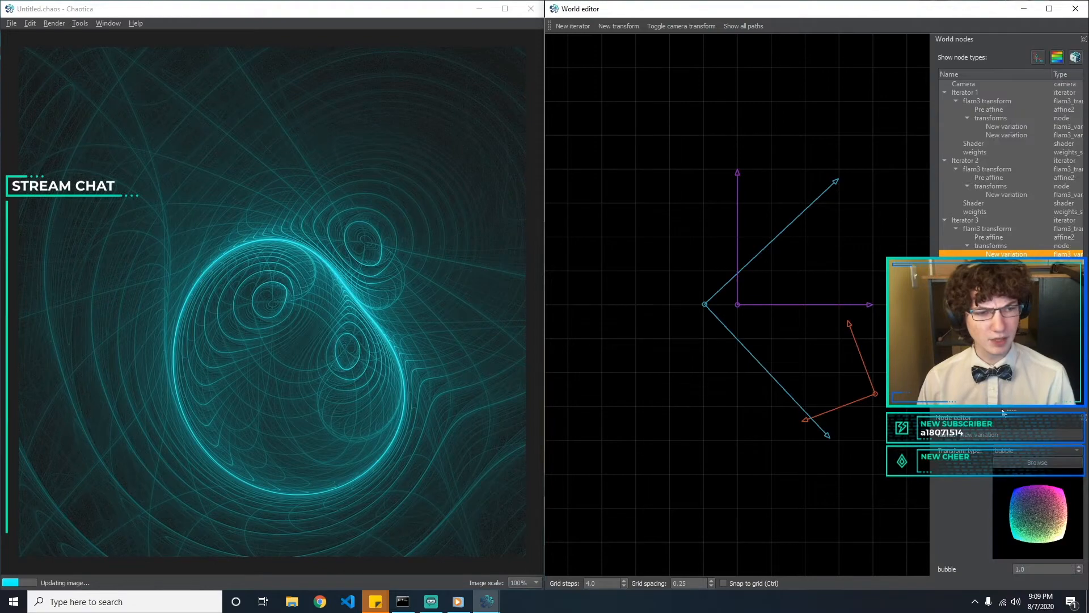
double_click(1036, 569)
text(0.5)
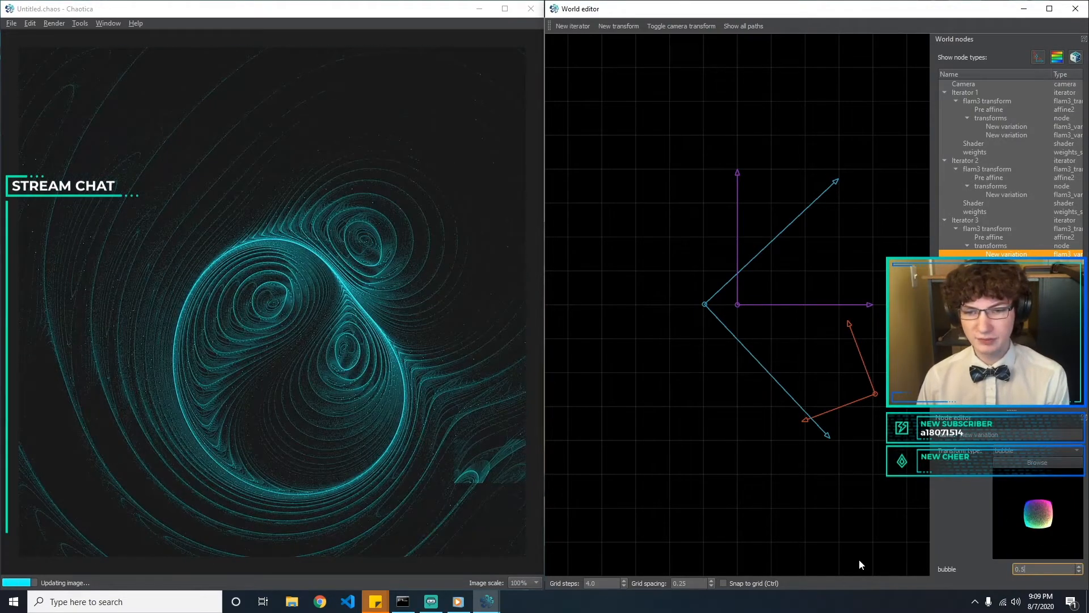
Rotate Iterator 3's pre affine to an X angle of about -90°
click(738, 305)
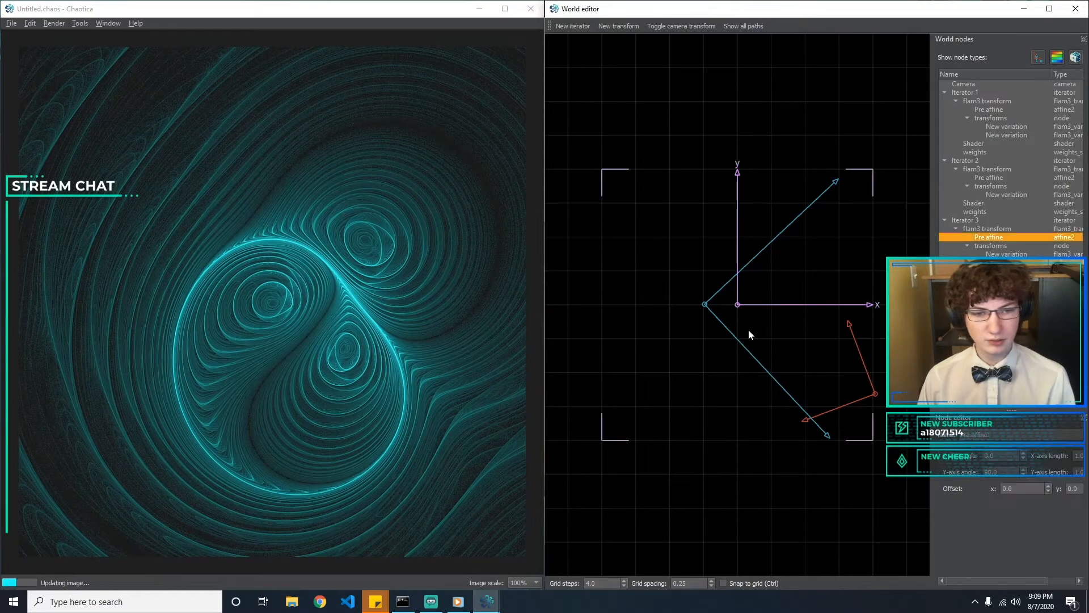
drag(792, 307, 793, 346)
drag(793, 346, 763, 358)
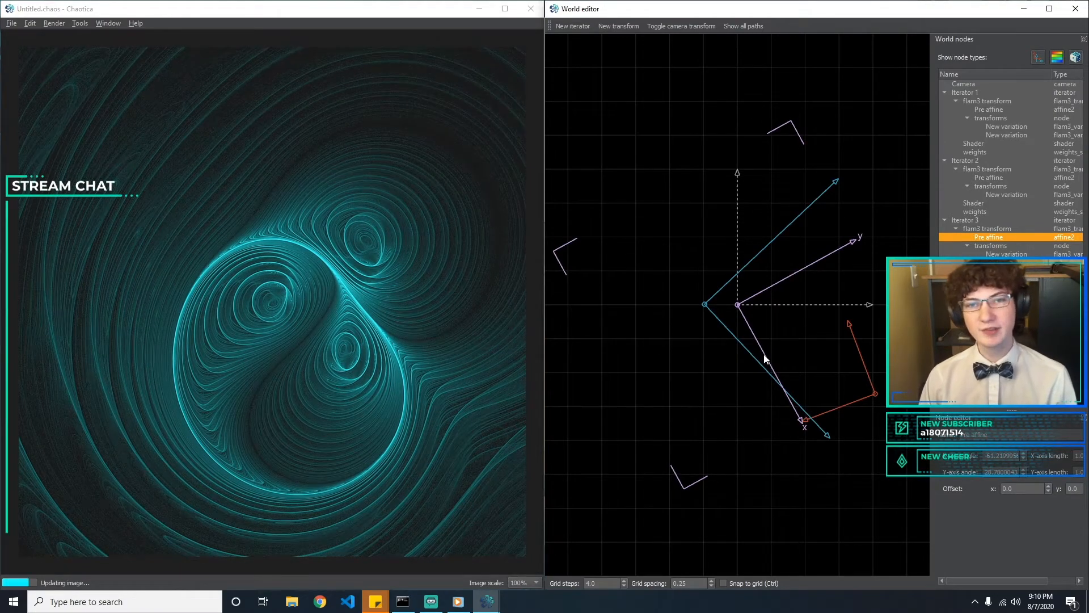
drag(764, 358, 740, 364)
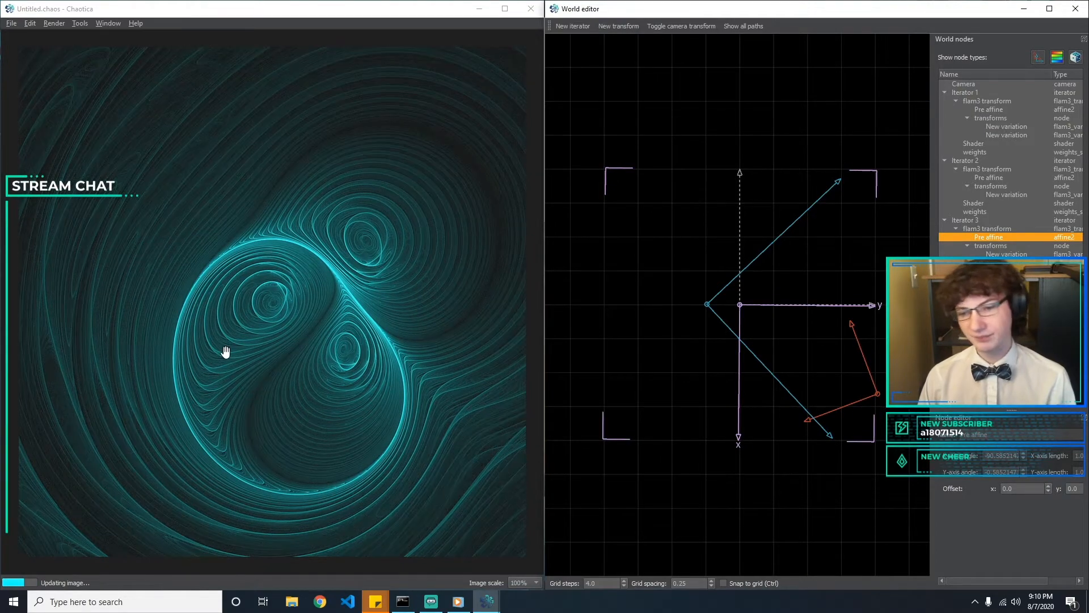
Inspect the spiral details of the rendered fractal up close and its overall composition
scroll(225, 338, up, 1)
scroll(253, 322, up, 1)
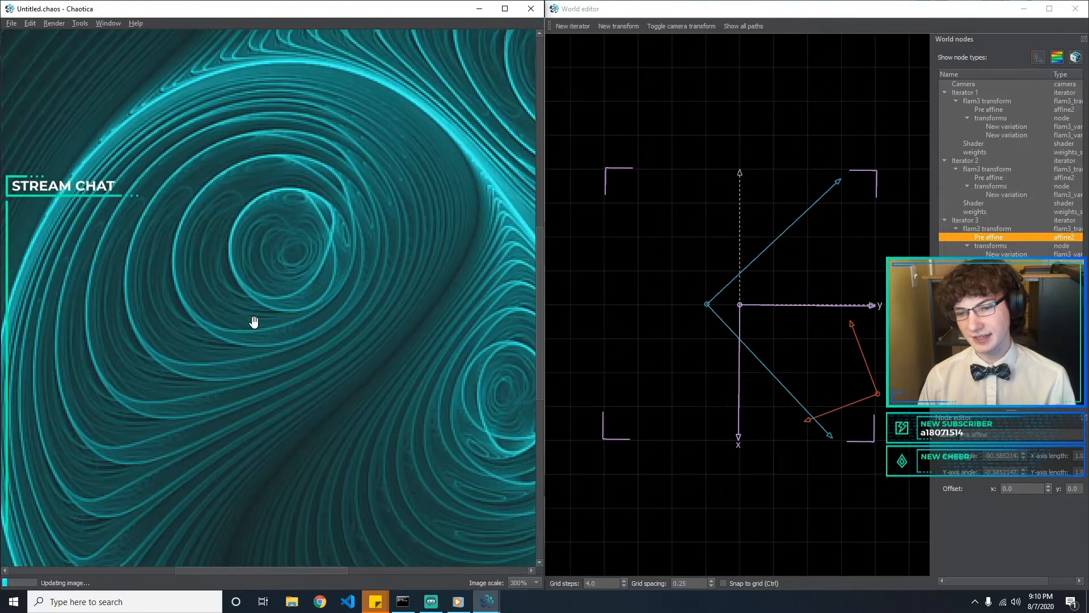
scroll(257, 339, up, 1)
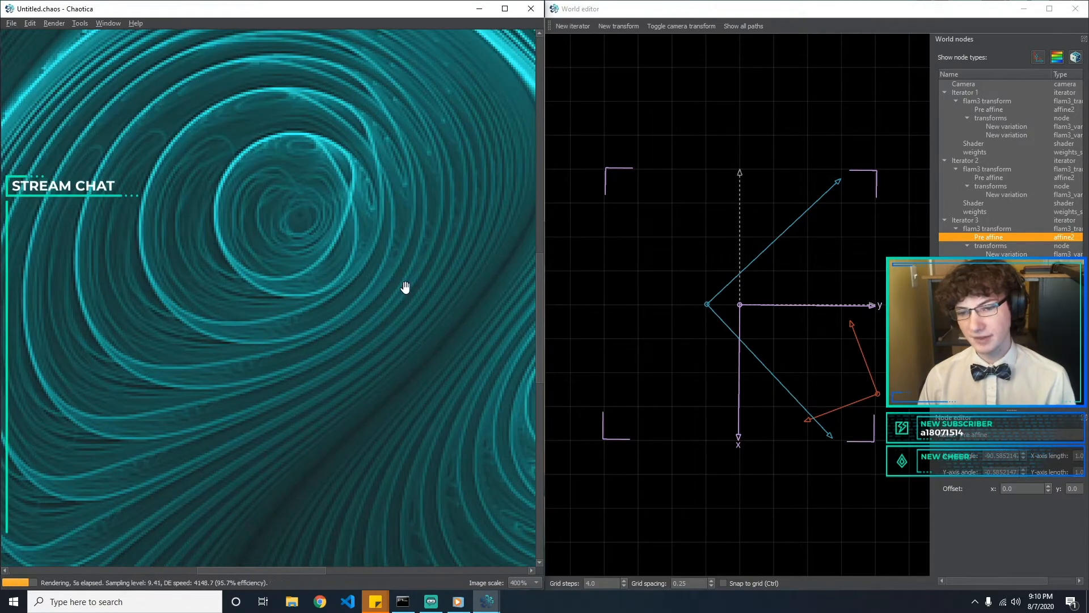
scroll(347, 278, down, 3)
scroll(287, 321, up, 1)
scroll(299, 345, down, 1)
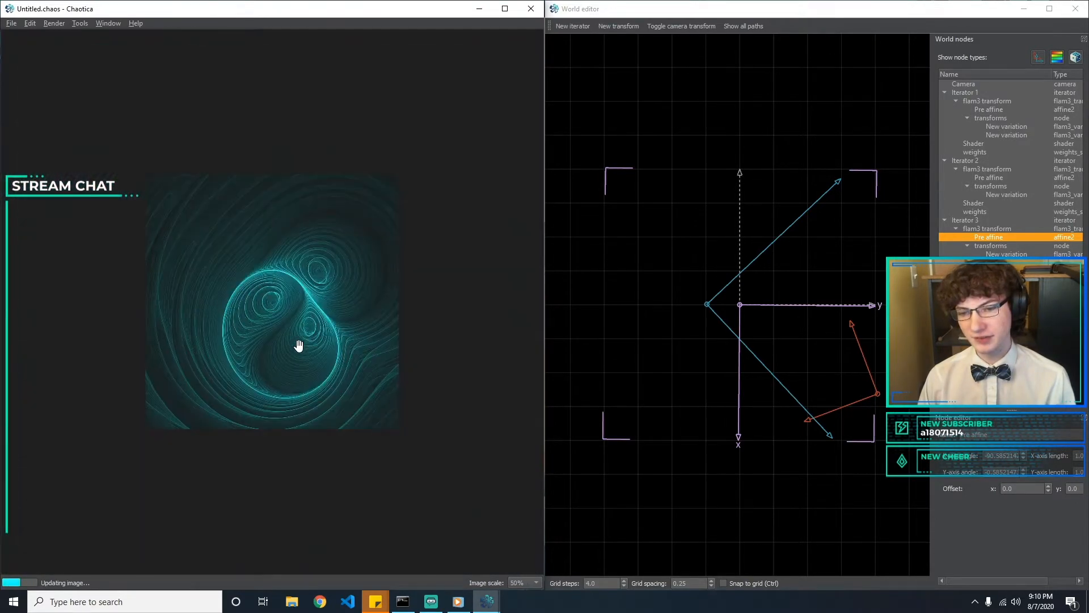
scroll(299, 345, up, 1)
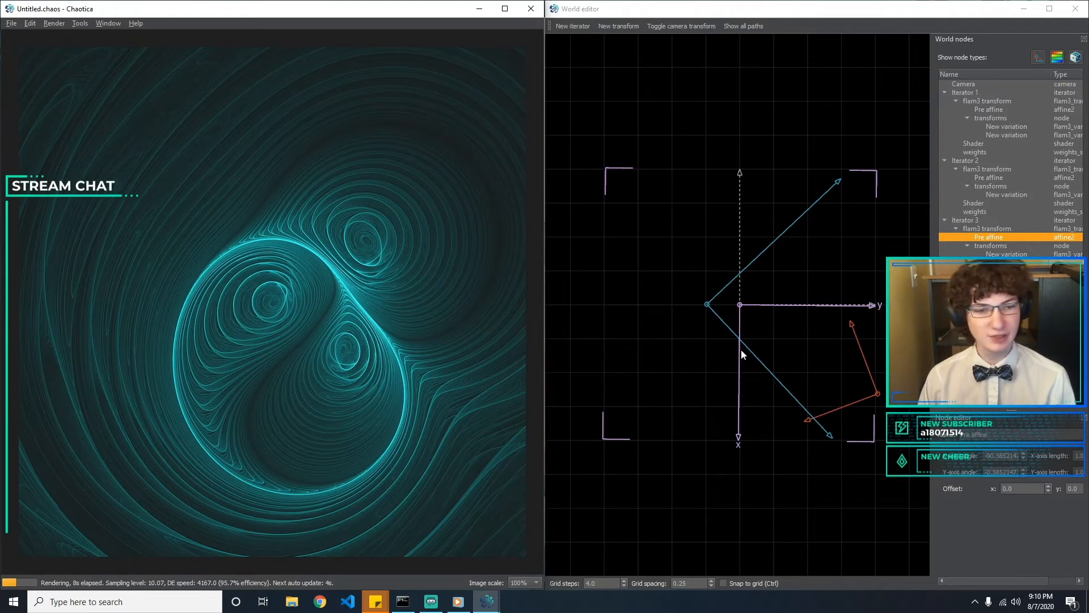
Rotate Iterator 3's pre affine to an X angle of about -63° and deselect it
drag(738, 350, 759, 346)
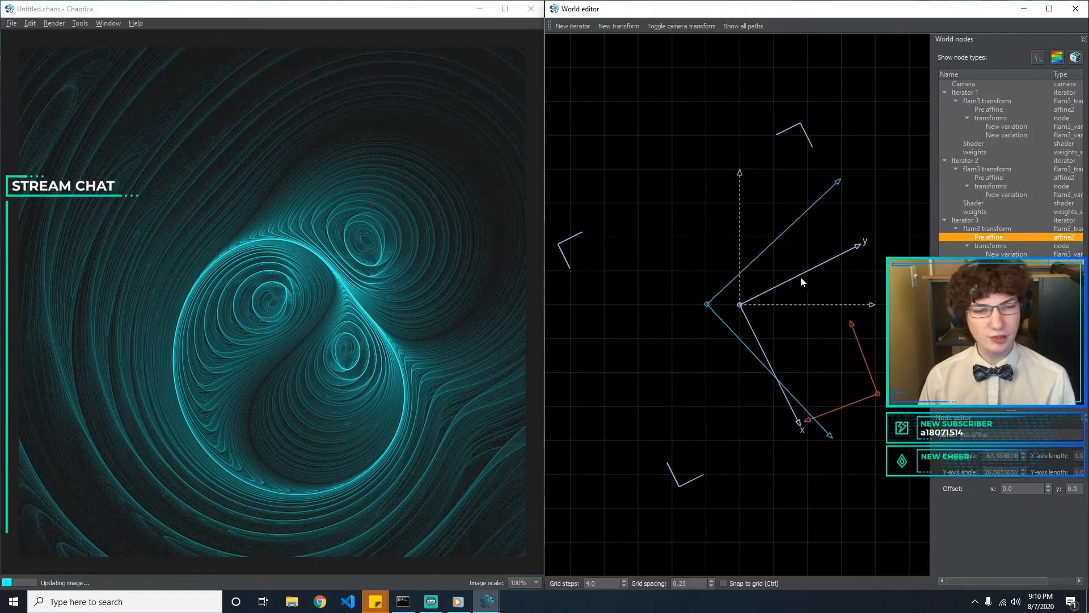
click(779, 305)
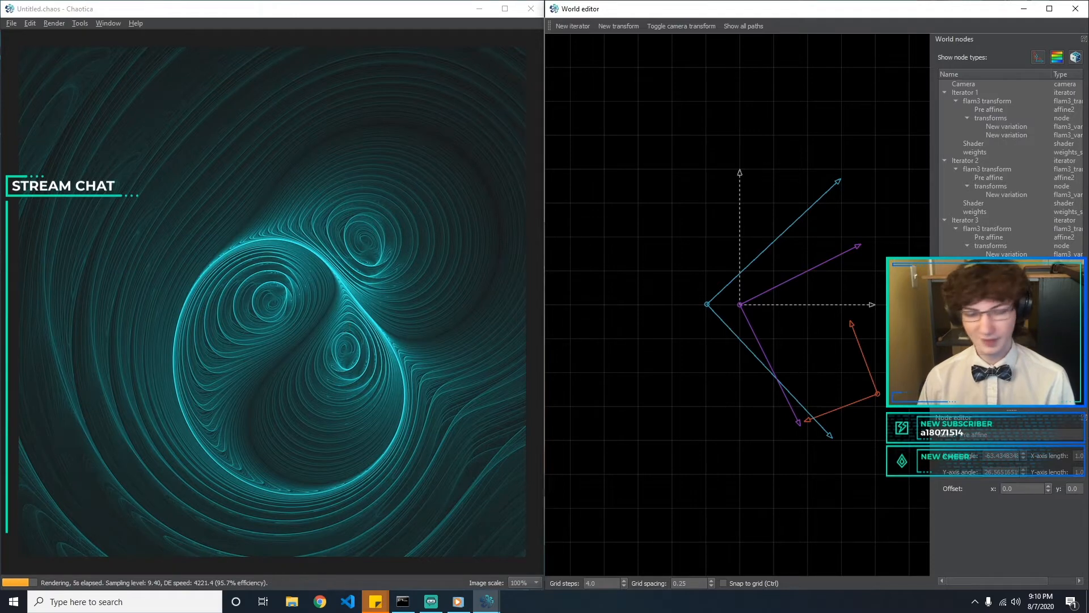
click(707, 304)
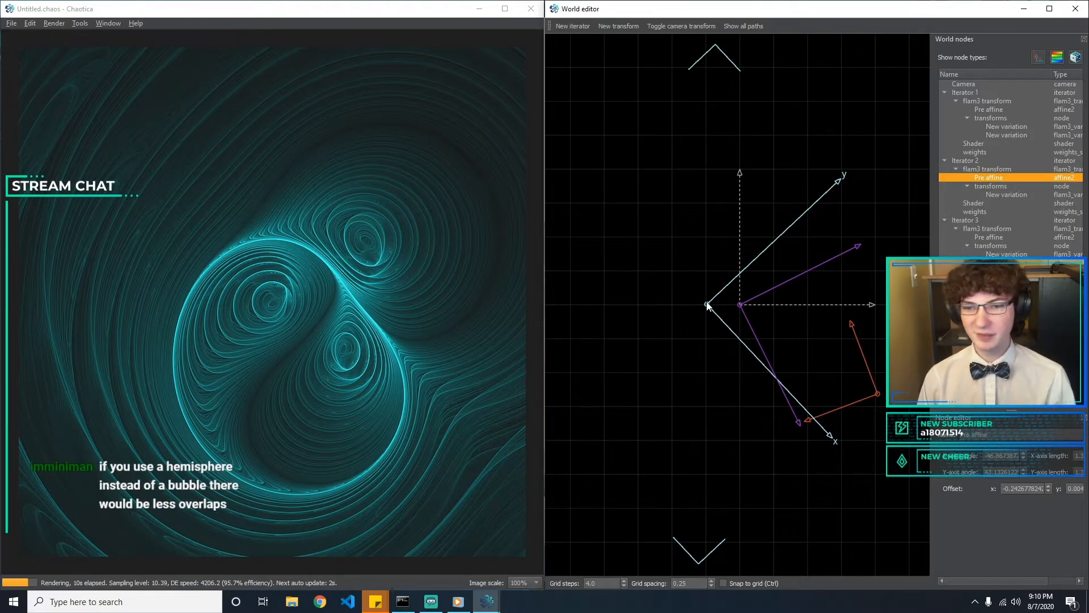
click(692, 343)
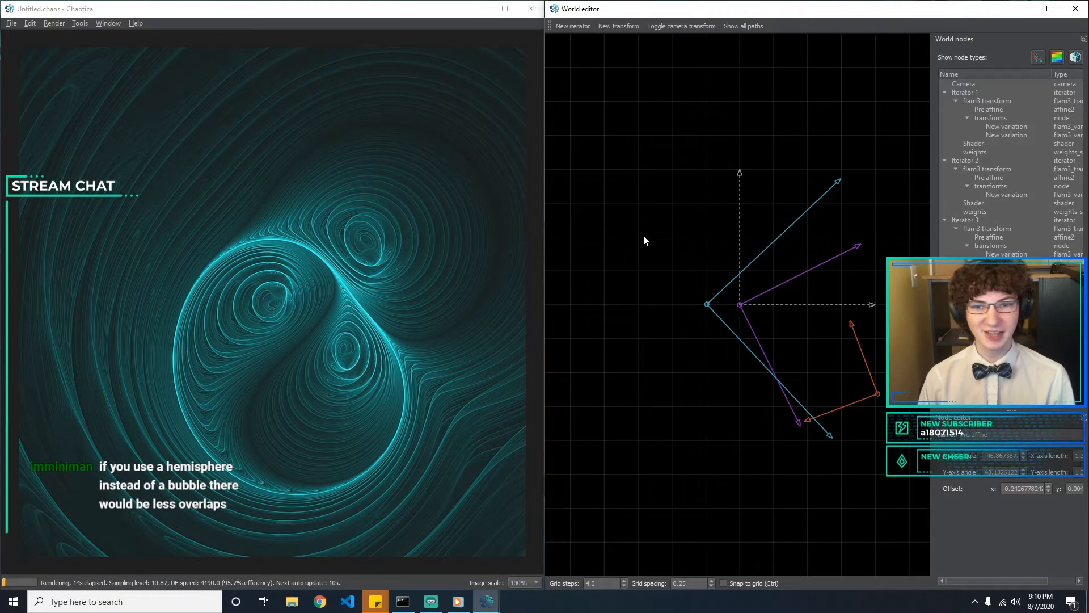
Save the fractal in the Current folder as "Plastic Experiment - Mod 1"
click(10, 23)
click(73, 93)
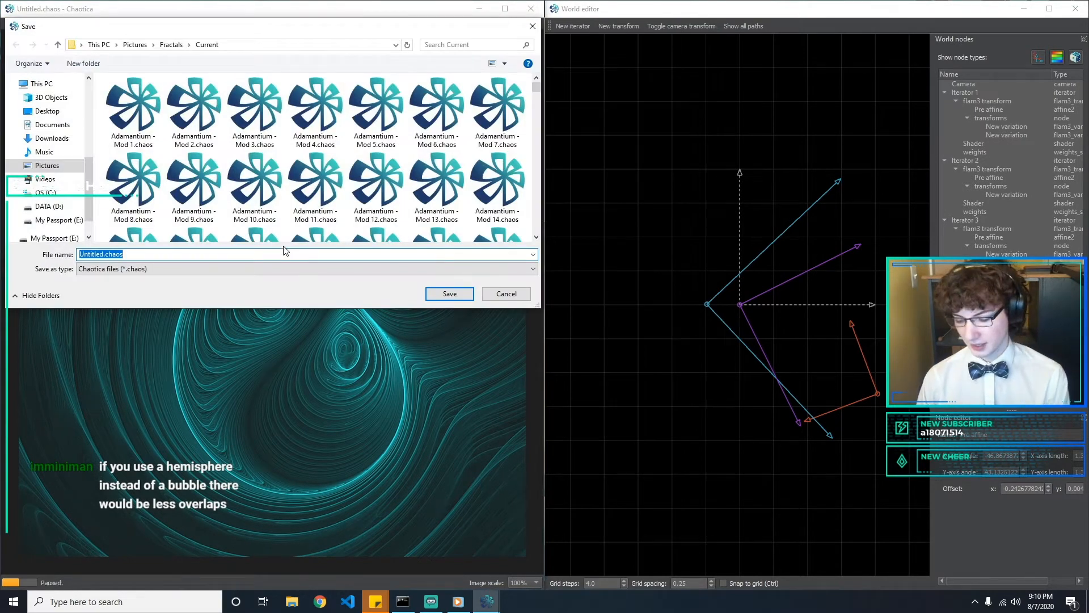
text(Plastic Ex)
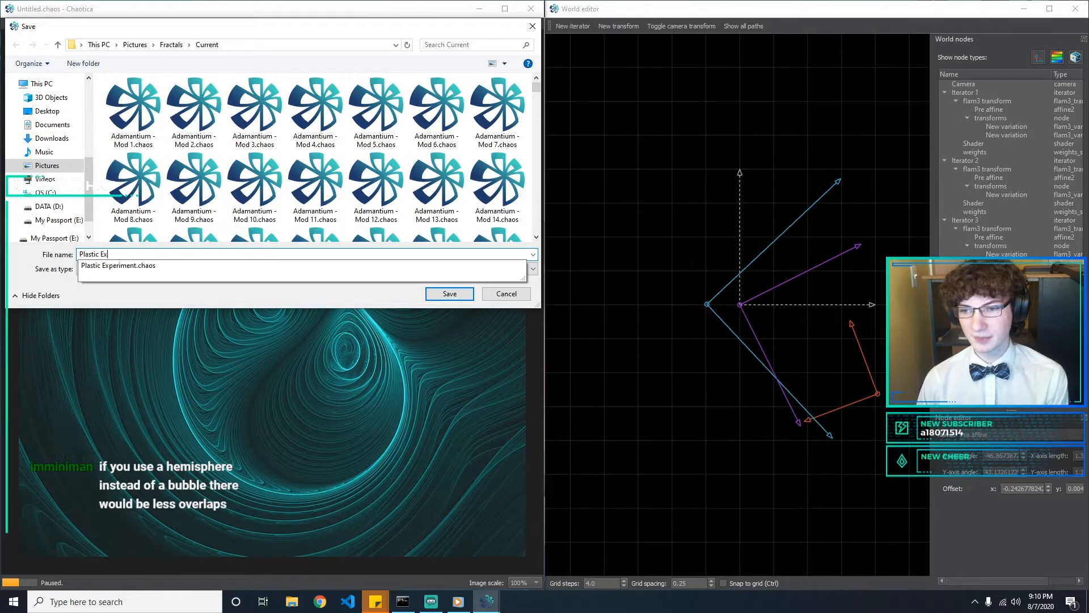
text(periment - Mod 1)
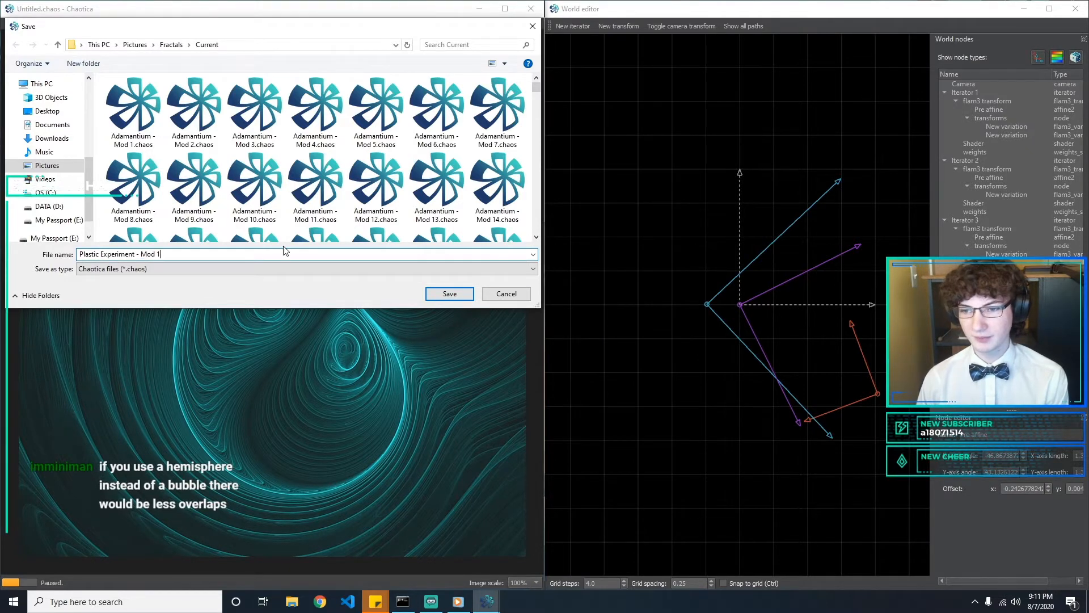
key(Return)
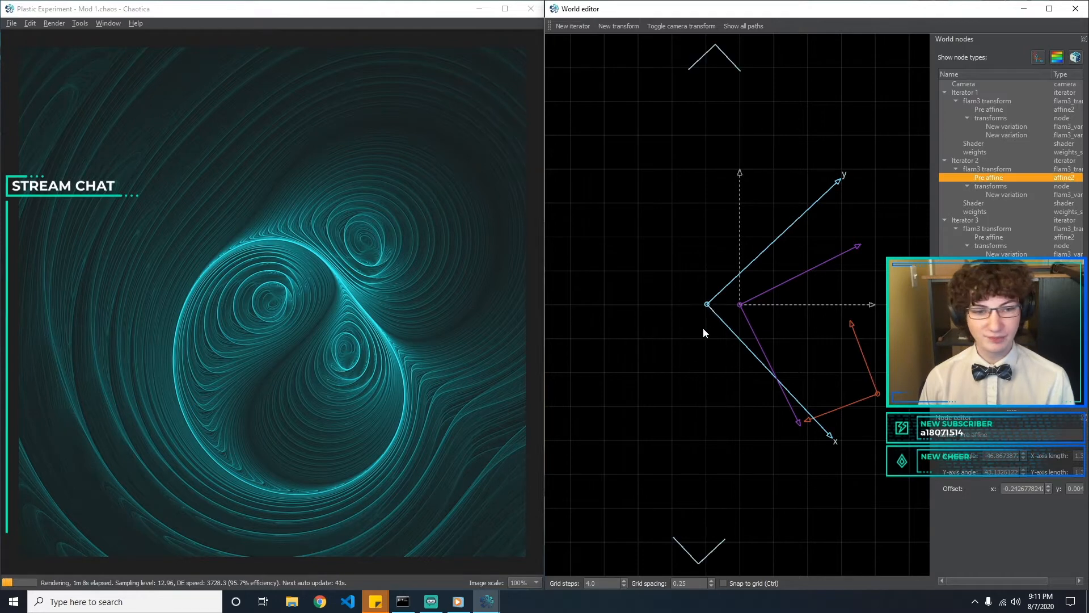
Nudge Iterator 2's pre affine to an offset of about x -0.244, y 0.008 and deselect it
click(707, 305)
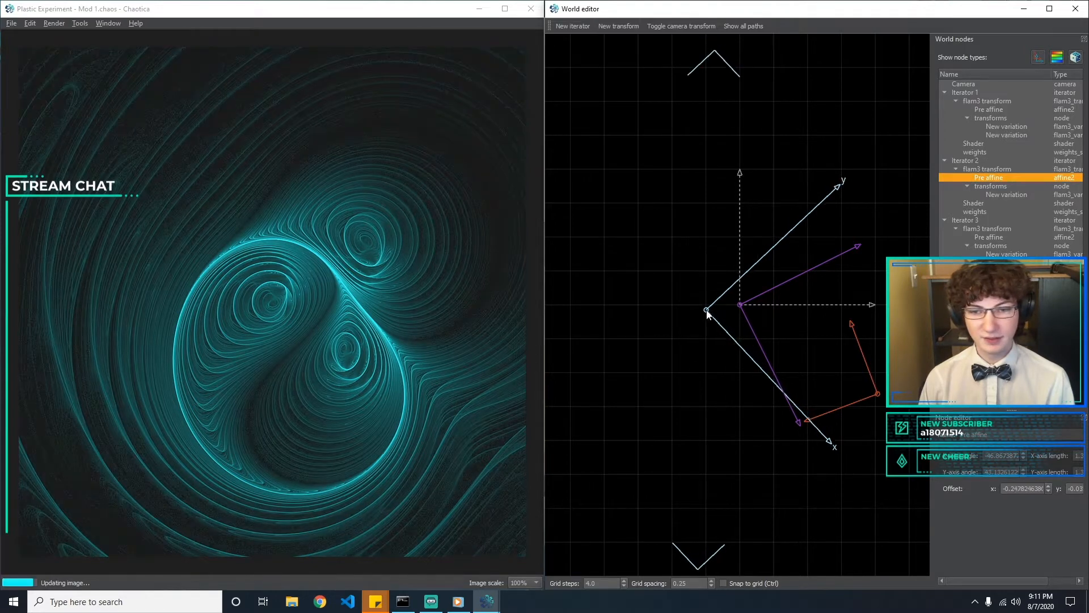
click(707, 332)
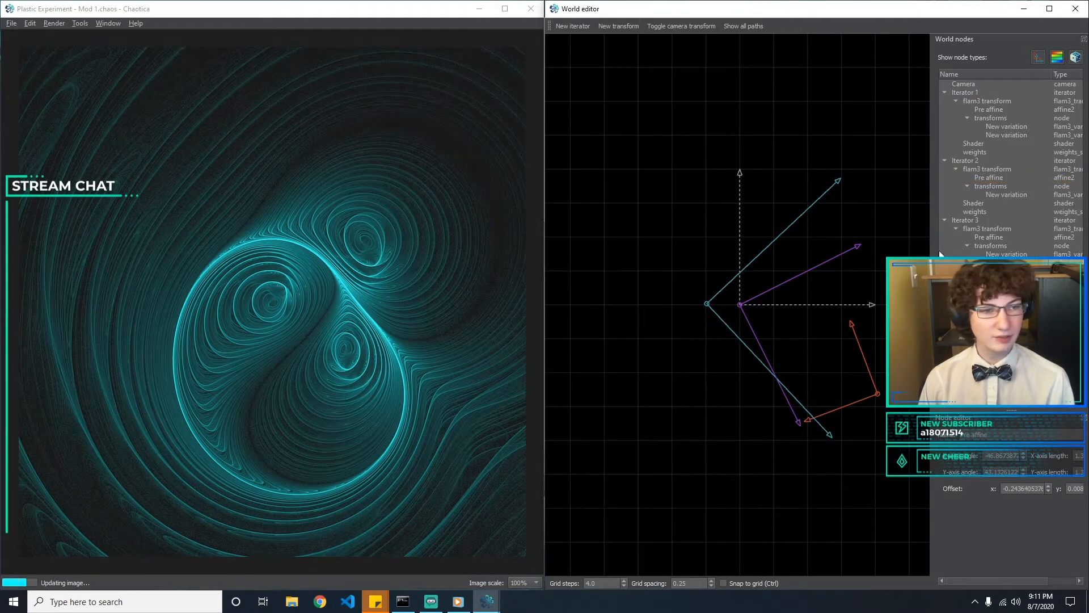
Try hemisphere in place of spherical as Iterator 1's first variation, and switch it back to spherical
click(1006, 128)
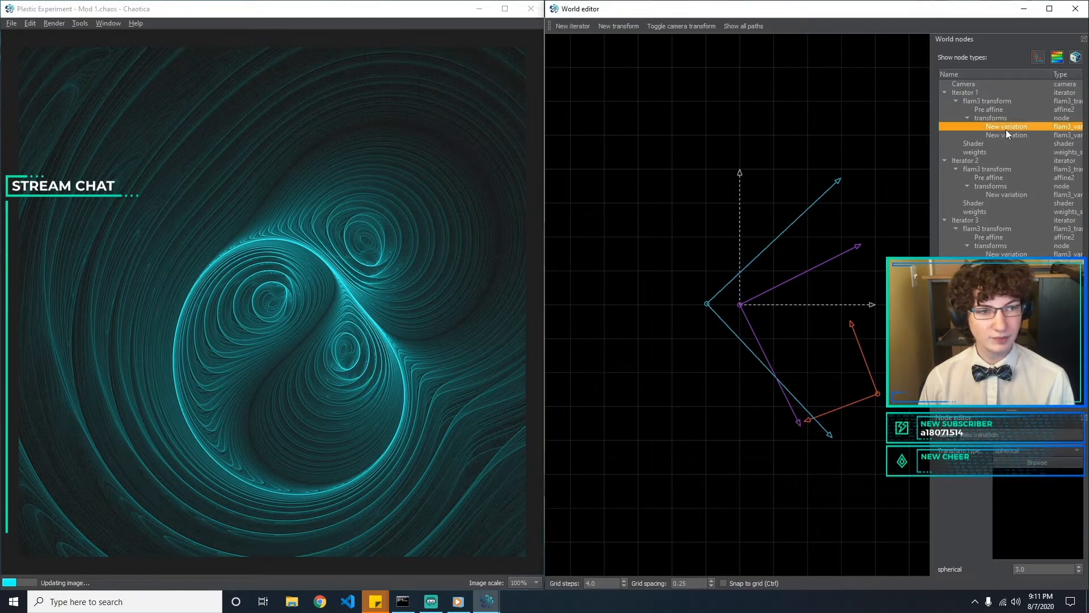
click(1043, 445)
text(hemis)
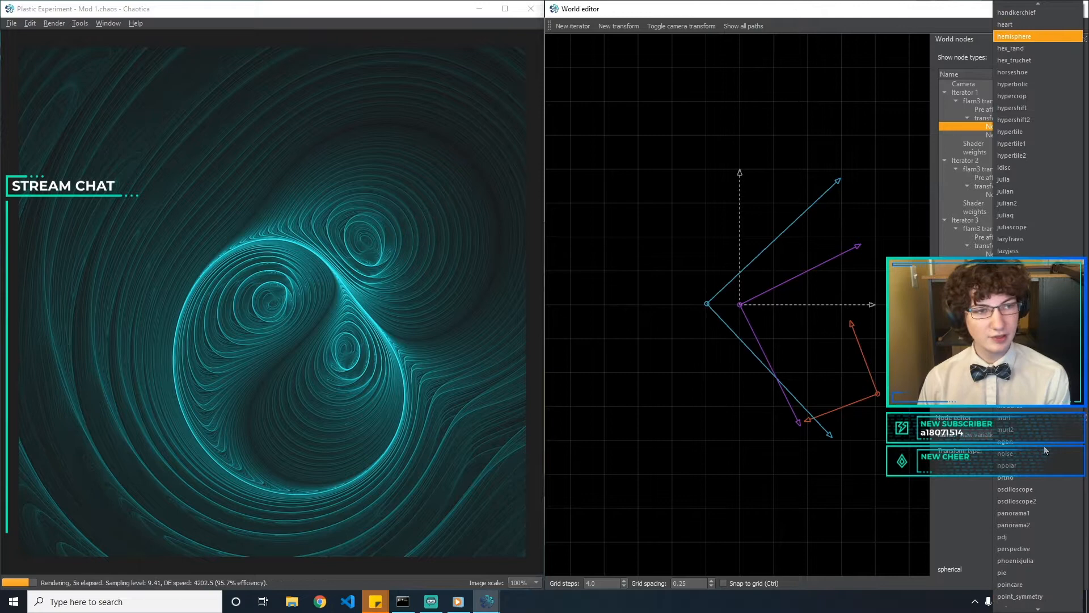
key(Return)
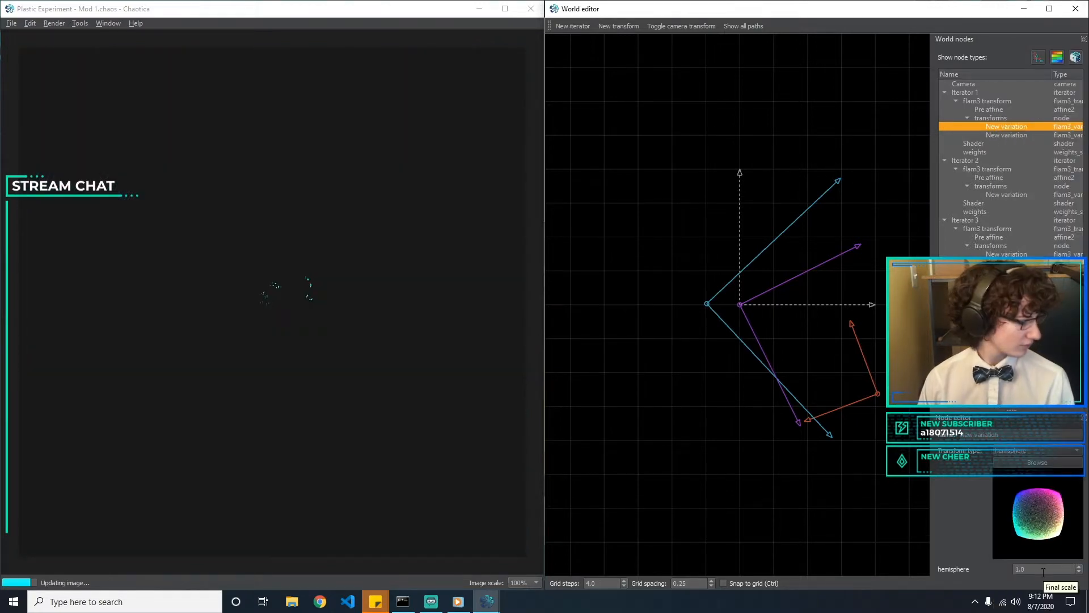
click(1020, 451)
text(sph)
key(Return)
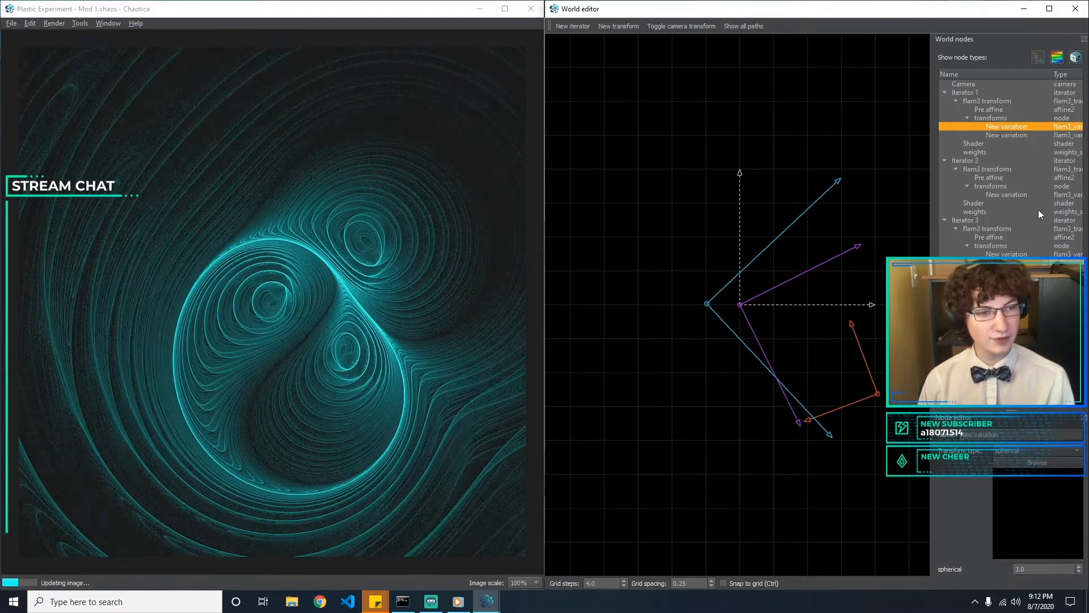
Try hemisphere with an amount of 0.5 as Iterator 2's variation
click(1030, 135)
click(1019, 195)
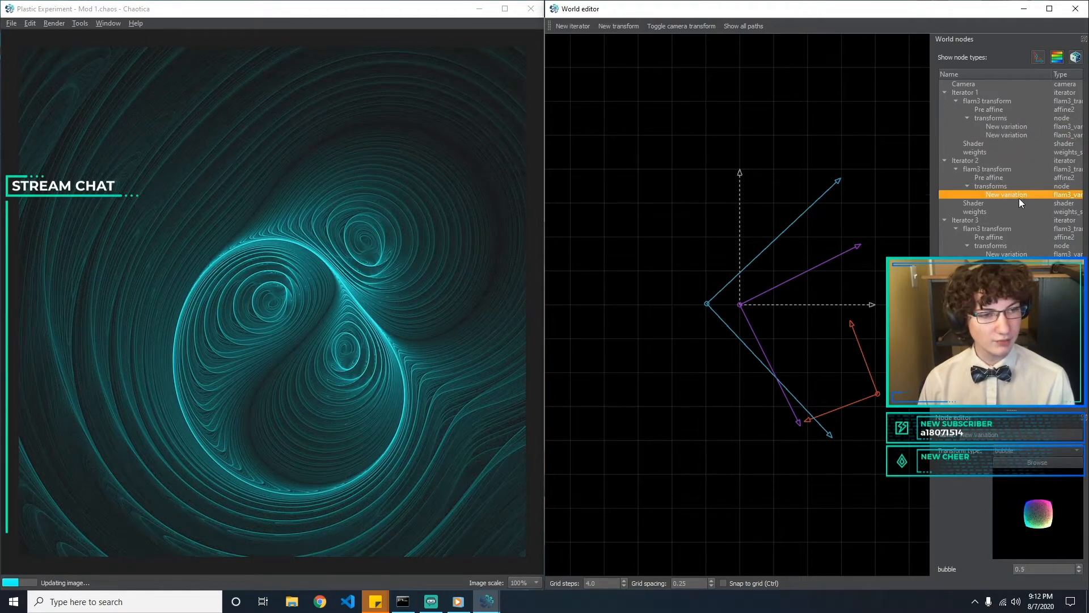
click(1024, 448)
text(hemisphere)
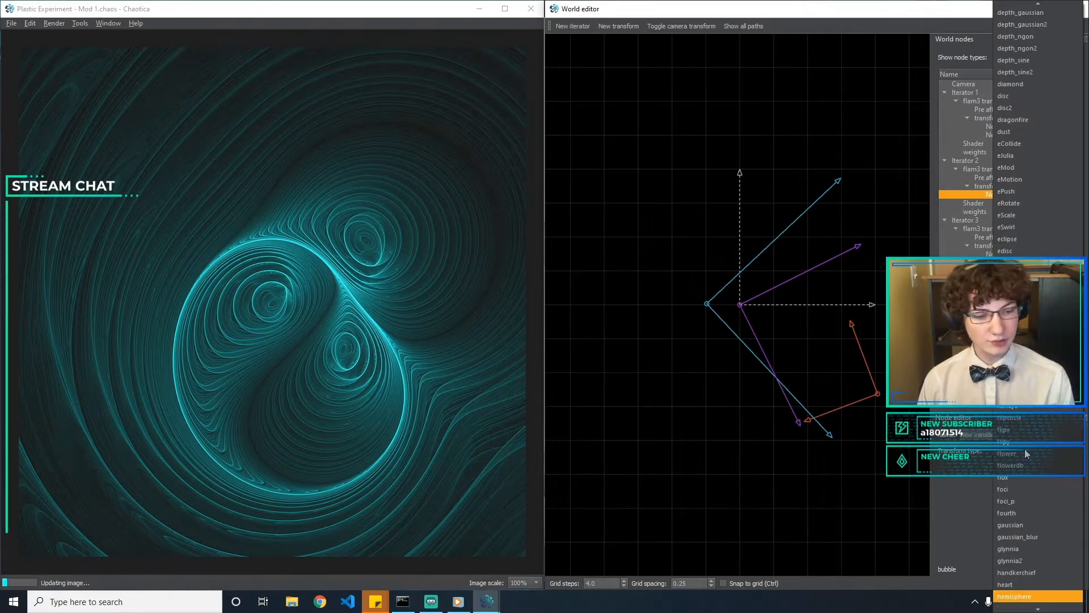
key(Return)
drag(1028, 572, 899, 572)
text(0.5)
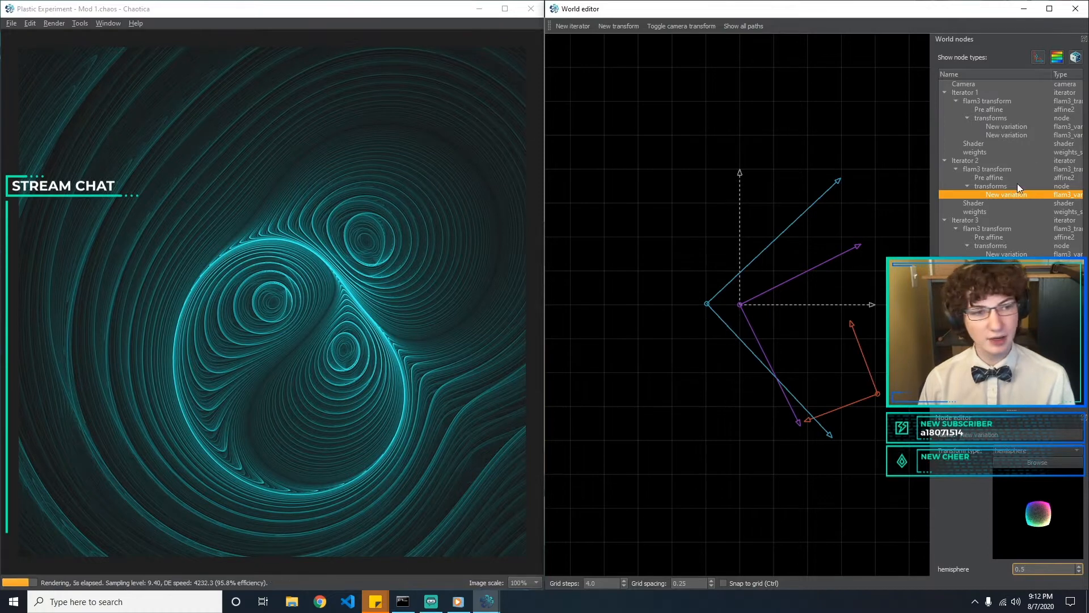
Change Iterator 2's variation back to bubble and deselect it
click(1025, 450)
text(bu)
key(Return)
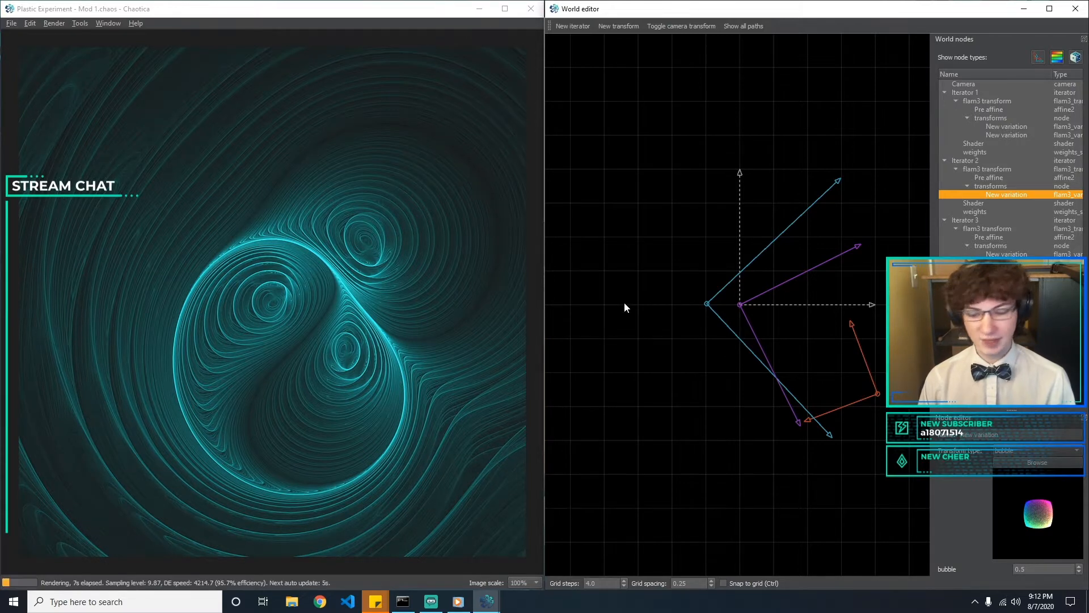
click(662, 304)
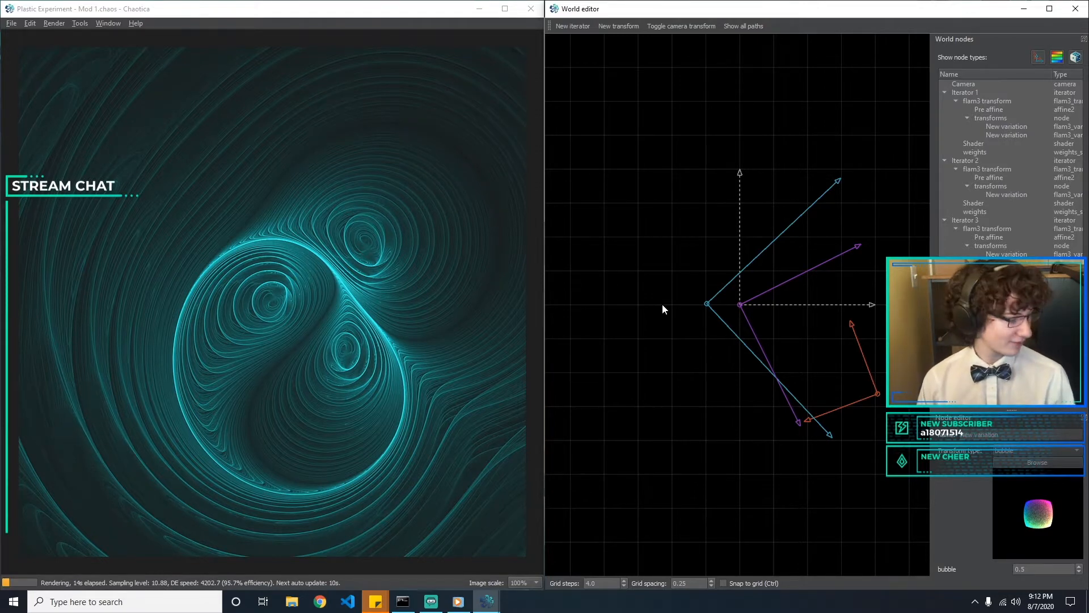
Move Iterator 1's pre affine slightly left and down in several small shifts and deselect it
click(880, 395)
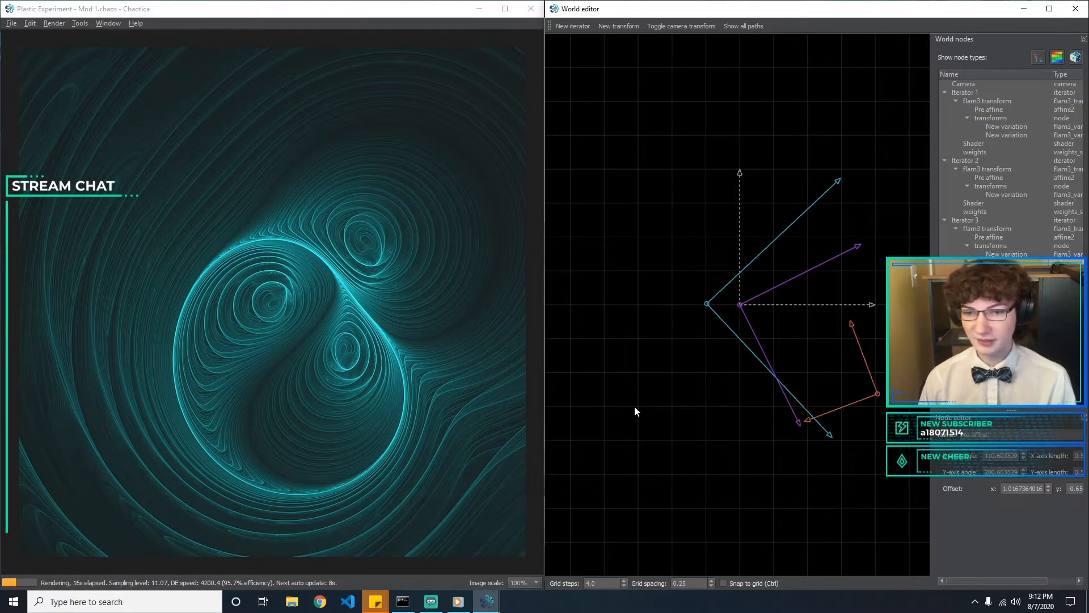
mouse_move(879, 393)
mouse_down()
mouse_move(872, 399)
mouse_move(880, 386)
mouse_move(868, 367)
mouse_move(866, 408)
mouse_move(882, 435)
mouse_move(870, 395)
mouse_move(833, 400)
mouse_move(875, 399)
mouse_up()
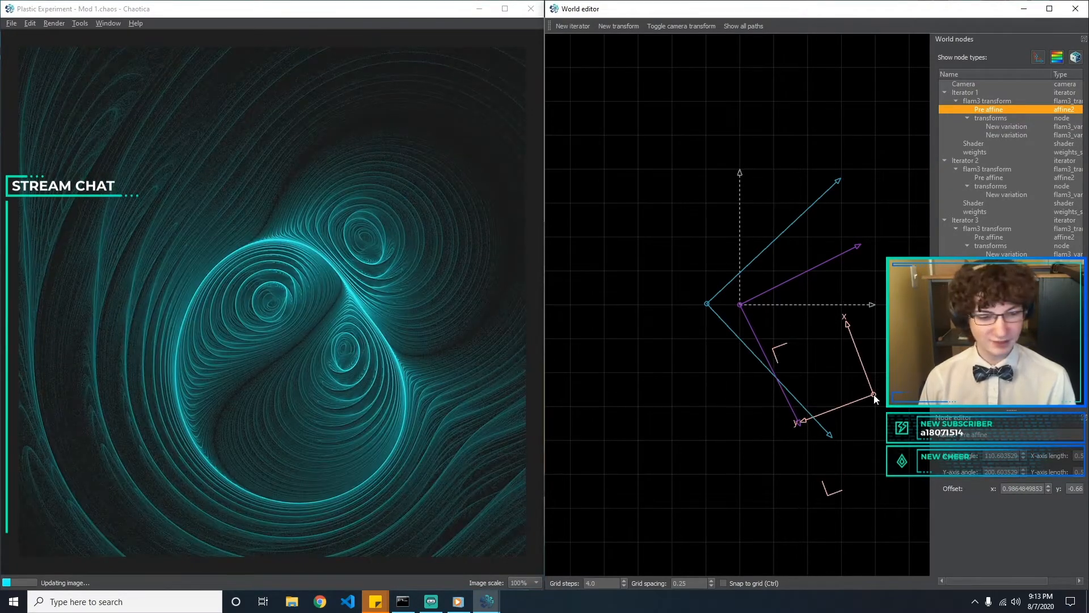
mouse_move(874, 396)
mouse_down()
mouse_move(876, 408)
mouse_move(860, 404)
mouse_move(861, 380)
mouse_move(871, 411)
mouse_move(863, 396)
mouse_up()
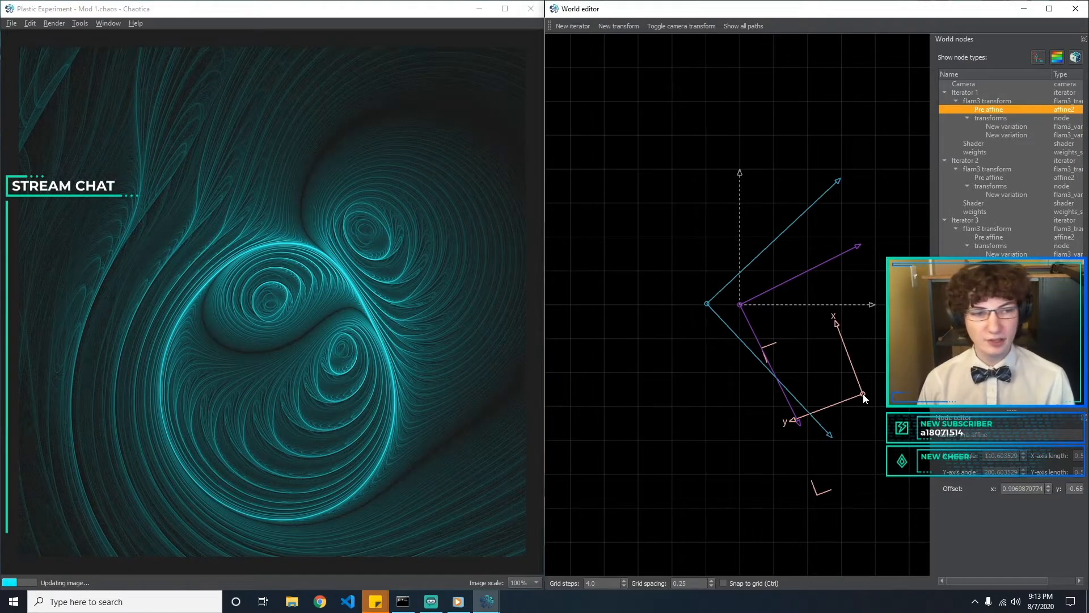
mouse_move(839, 412)
mouse_down()
mouse_move(829, 417)
mouse_move(825, 400)
mouse_move(829, 410)
mouse_move(861, 399)
mouse_move(855, 406)
mouse_up()
click(798, 433)
Move Iterator 2's pre affine to an offset of about x -0.14, y -0.23 and deselect it
click(712, 349)
drag(707, 305, 721, 337)
click(673, 395)
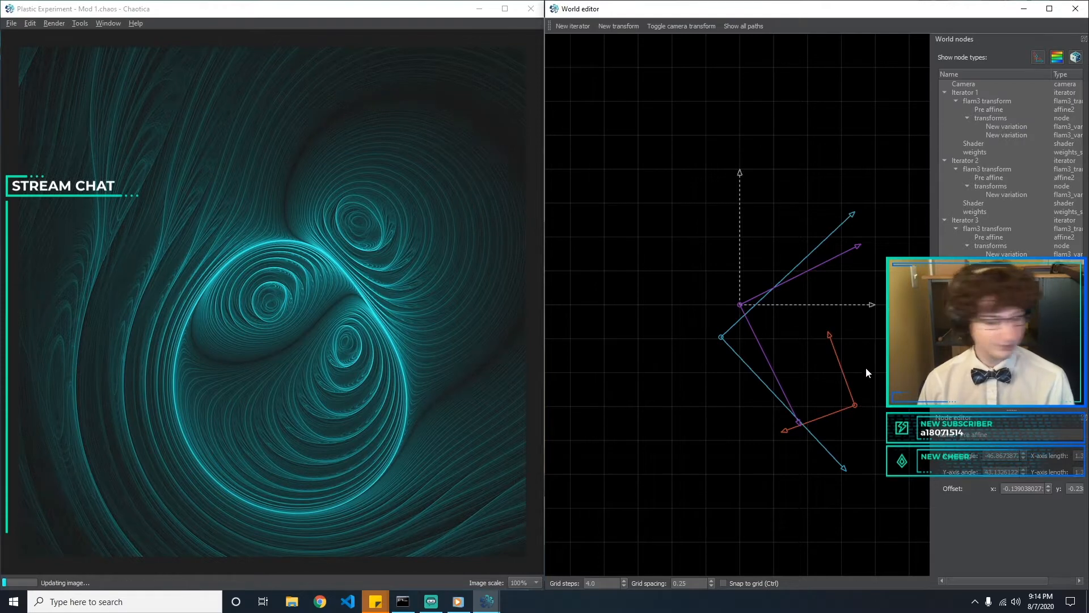
Add a new iterator and give it a new transform of type crackle
click(1016, 193)
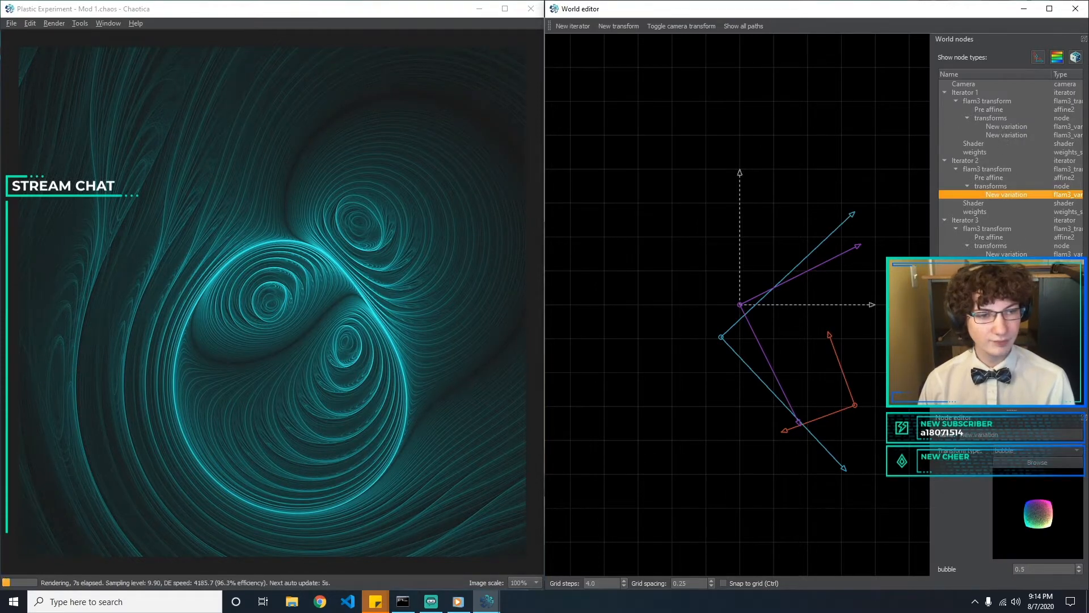
click(1007, 262)
click(1007, 256)
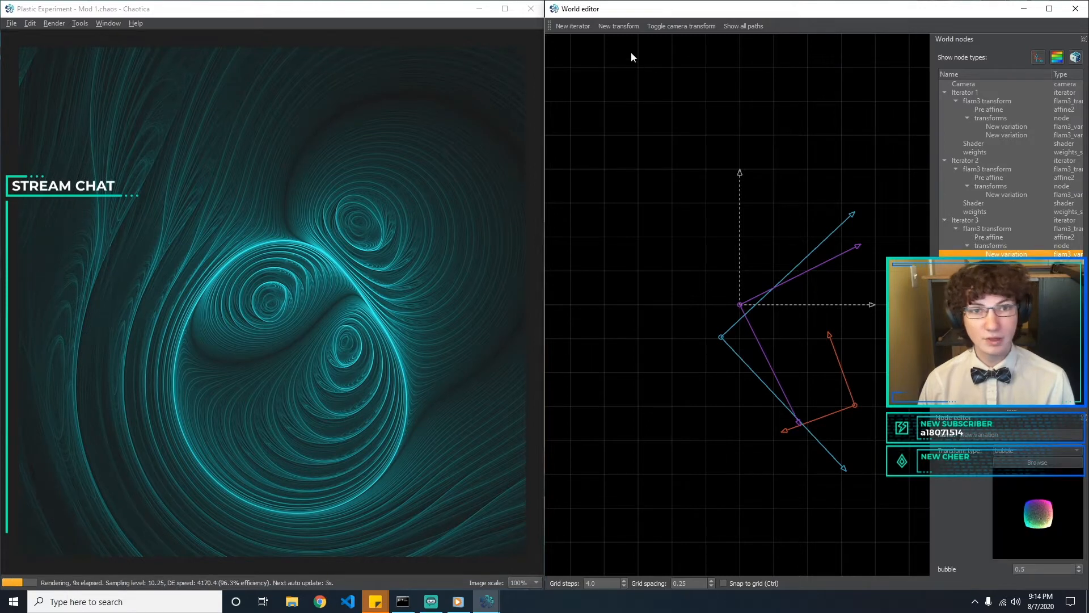
click(572, 26)
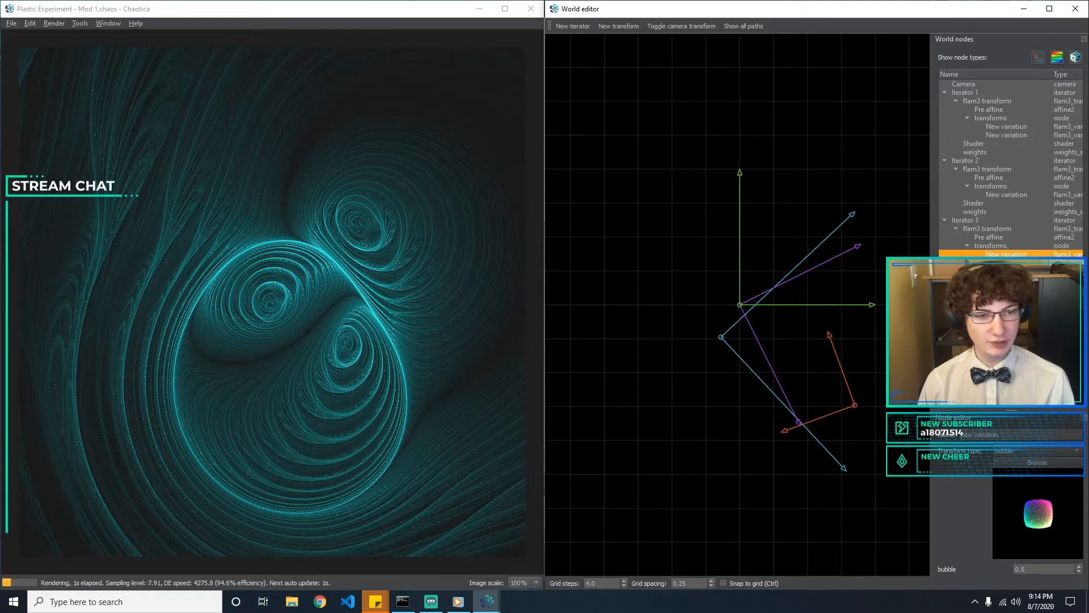
click(990, 305)
click(615, 27)
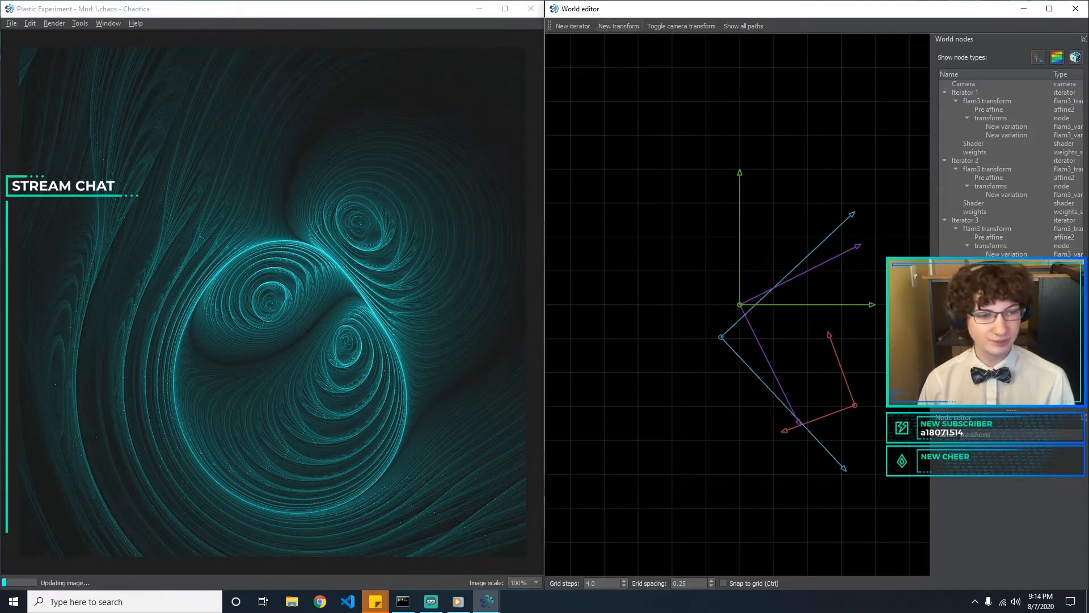
click(1014, 452)
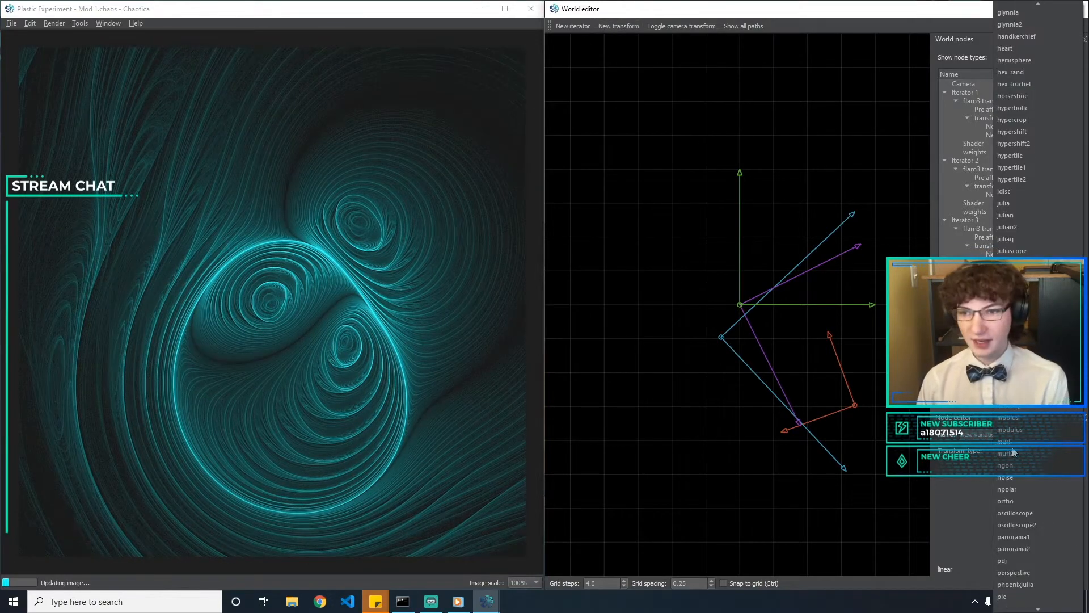
key(Page_Up)
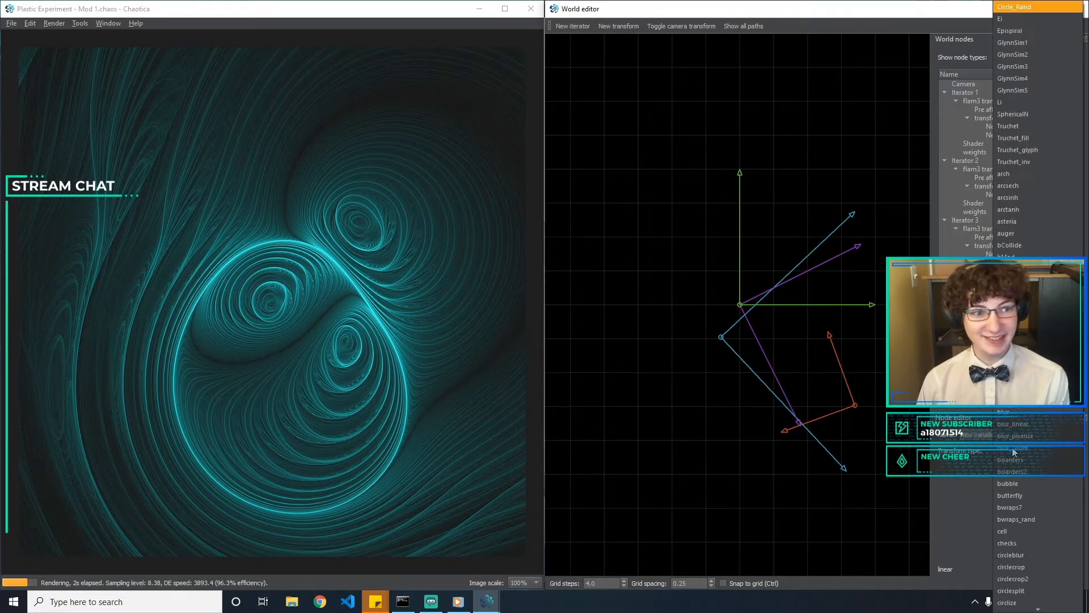
key(Page_Down)
key(Escape)
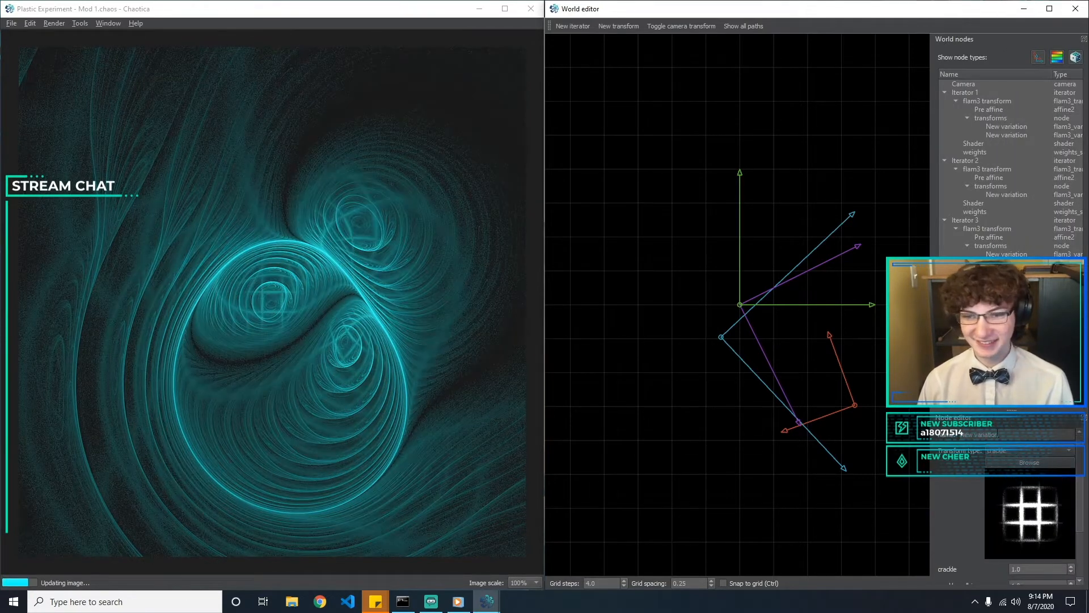
Try a crackle amount of 0.5, return it to 1, and set crackle_cellsize to 0.5
drag(1080, 482, 1083, 534)
double_click(1048, 497)
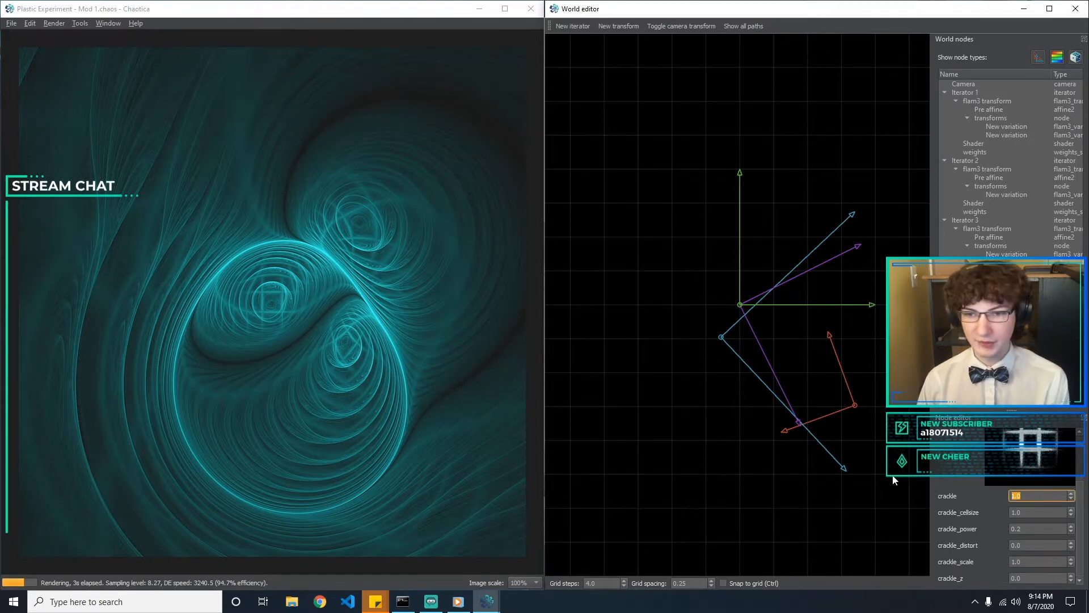
text(0)
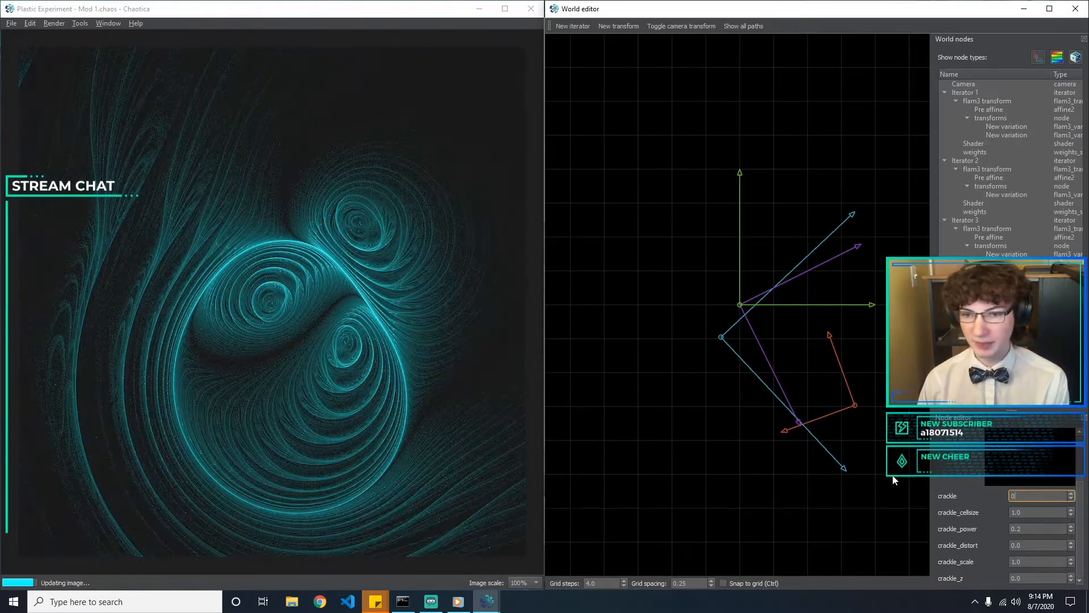
text(.5)
key(BackSpace)
key(BackSpace)
key(BackSpace)
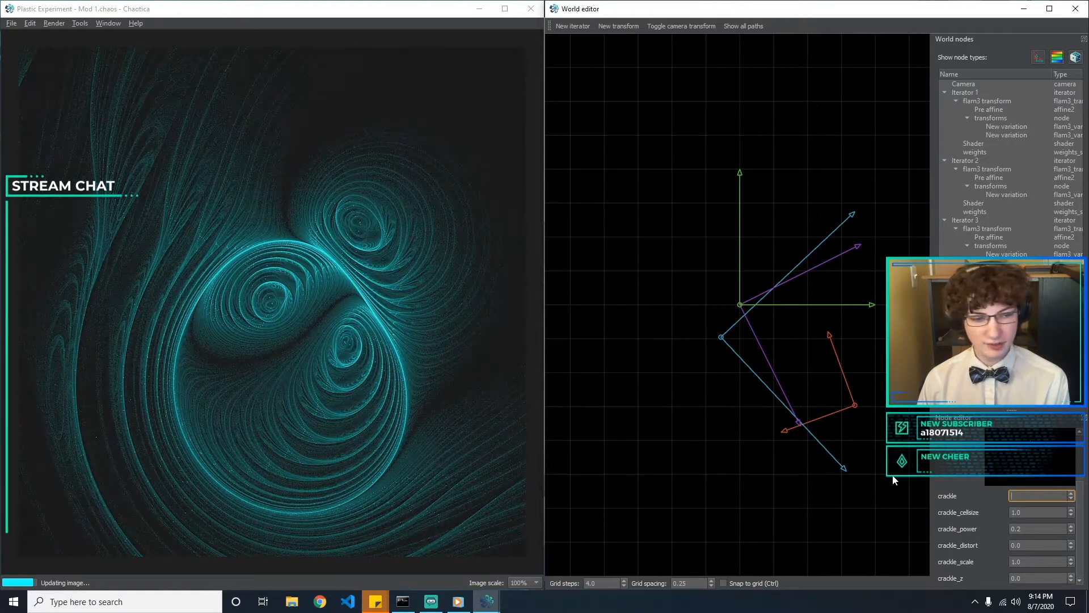
text(1)
key(Tab)
text(0.5)
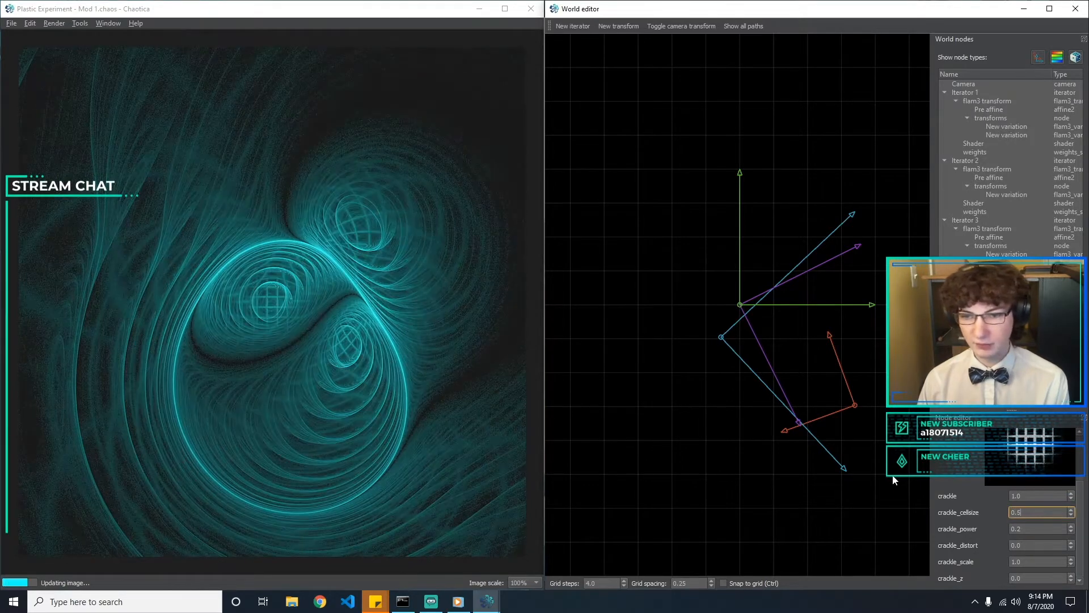
Set the new variation's crackle_scale to 0
key(Tab)
key(Tab)
key(Tab)
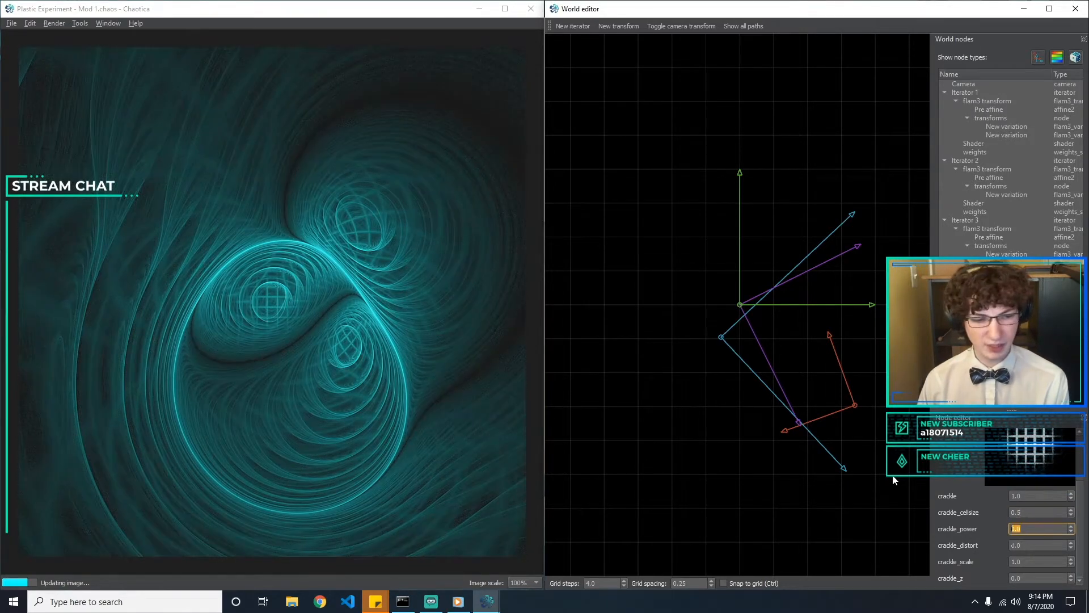
text(0)
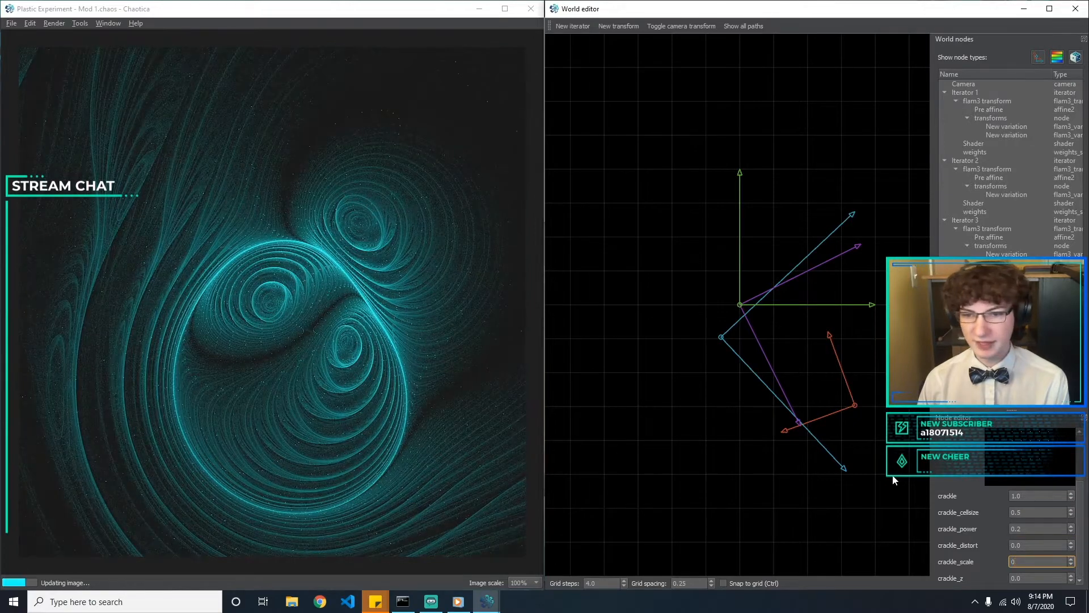
key(Tab)
key(Tab)
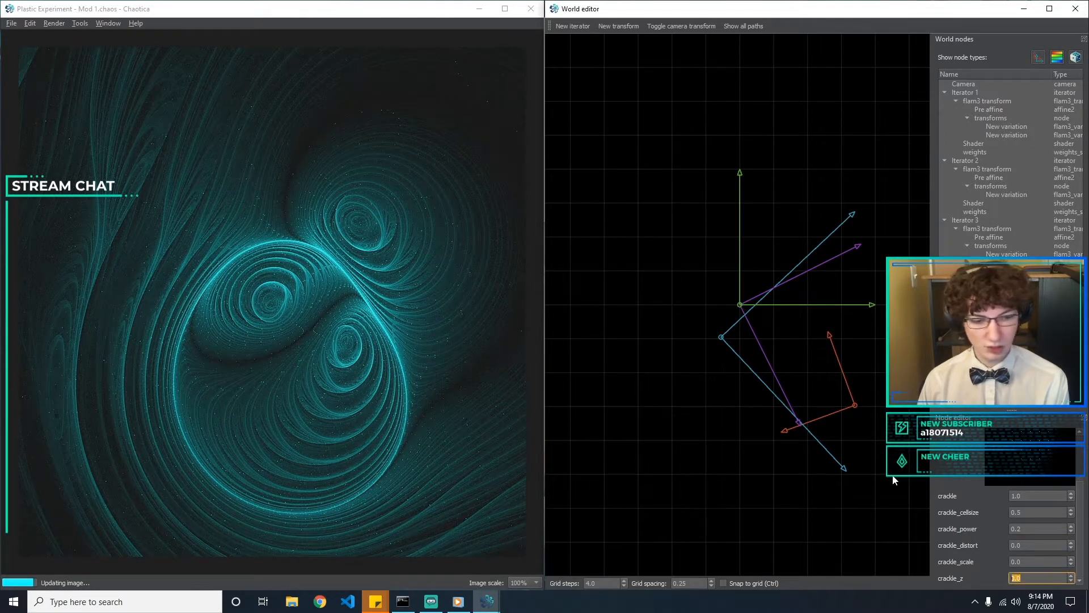
Try crackle_distort values of 1 and 10 on the crackle variation, and set it to 2
double_click(1042, 546)
key(BackSpace)
text(1)
text(5)
key(BackSpace)
text(1)
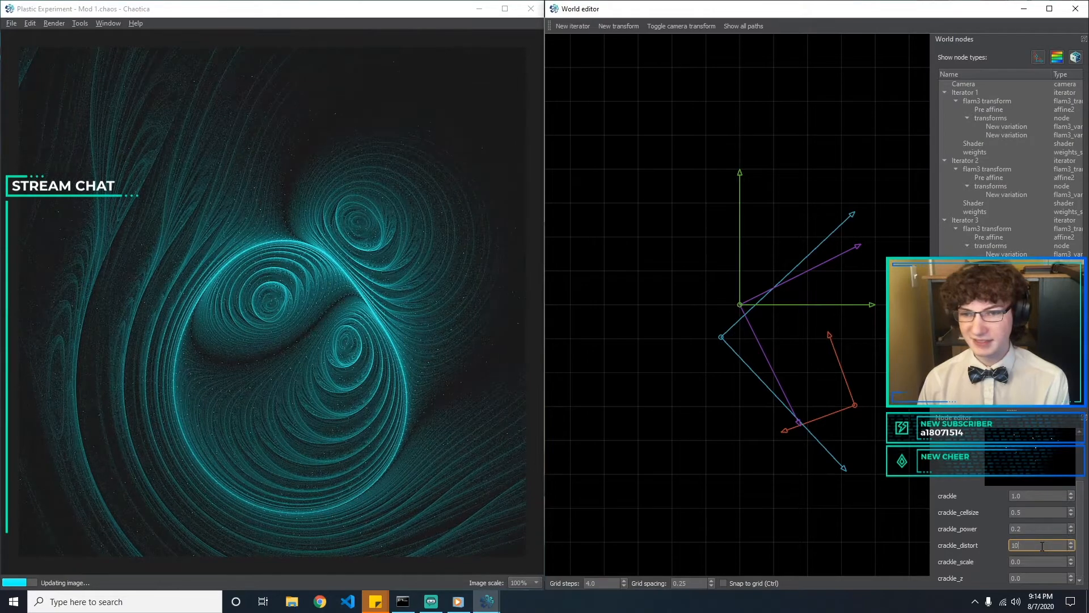
text(01)
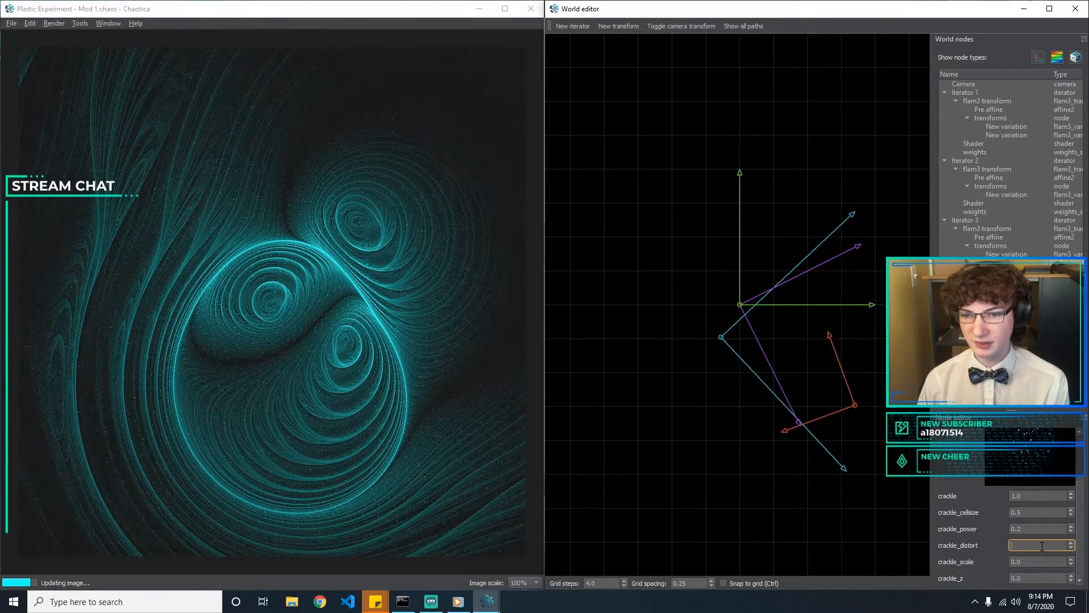
text(2)
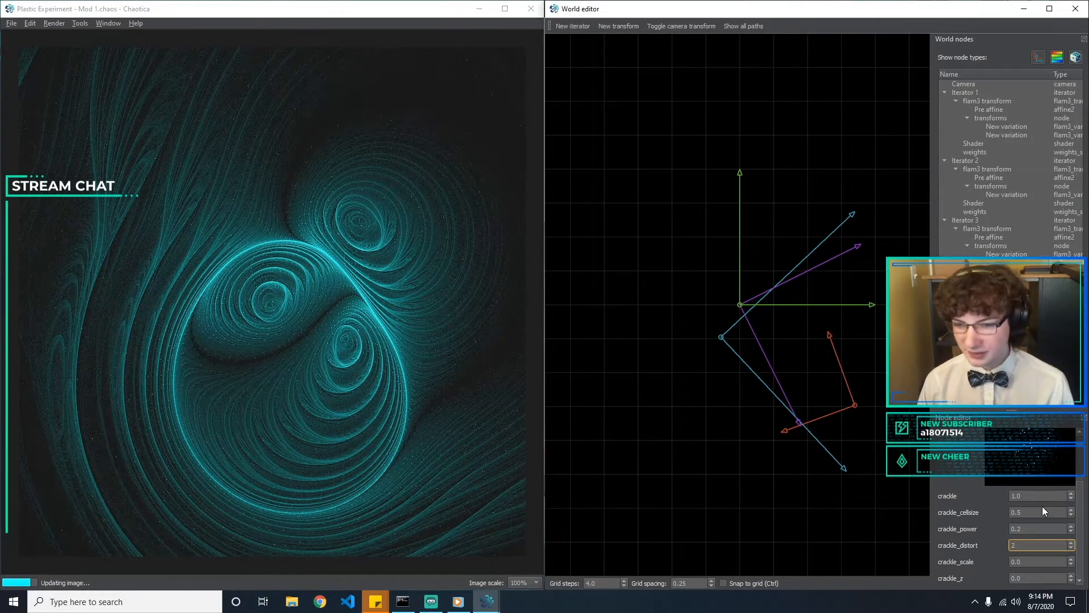
Try a crackle_power of 0.3 and return it to 0.2
click(1042, 529)
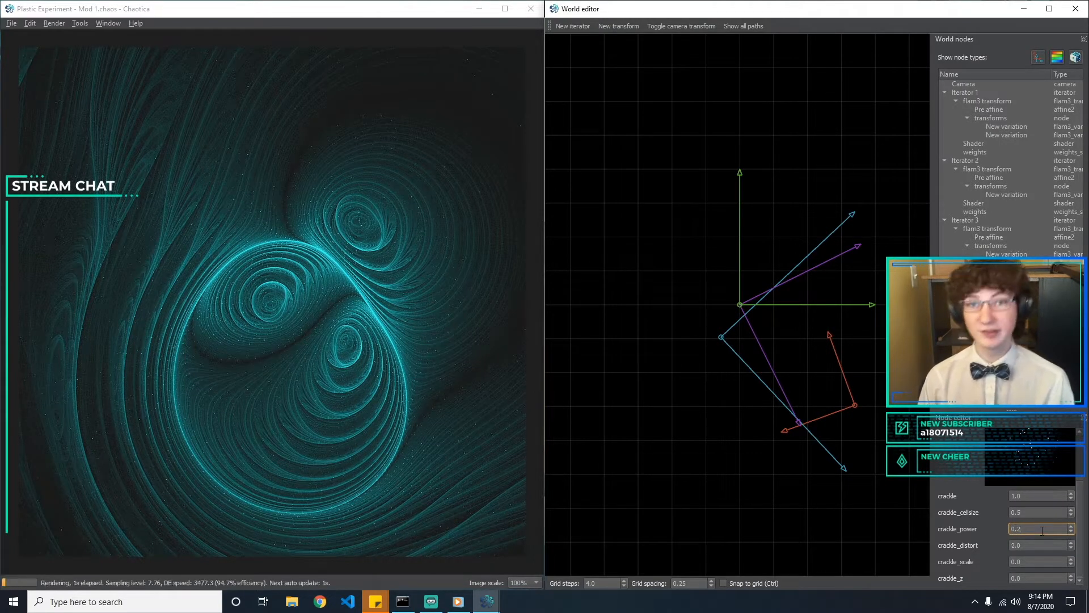
key(BackSpace)
text(3)
text(2)
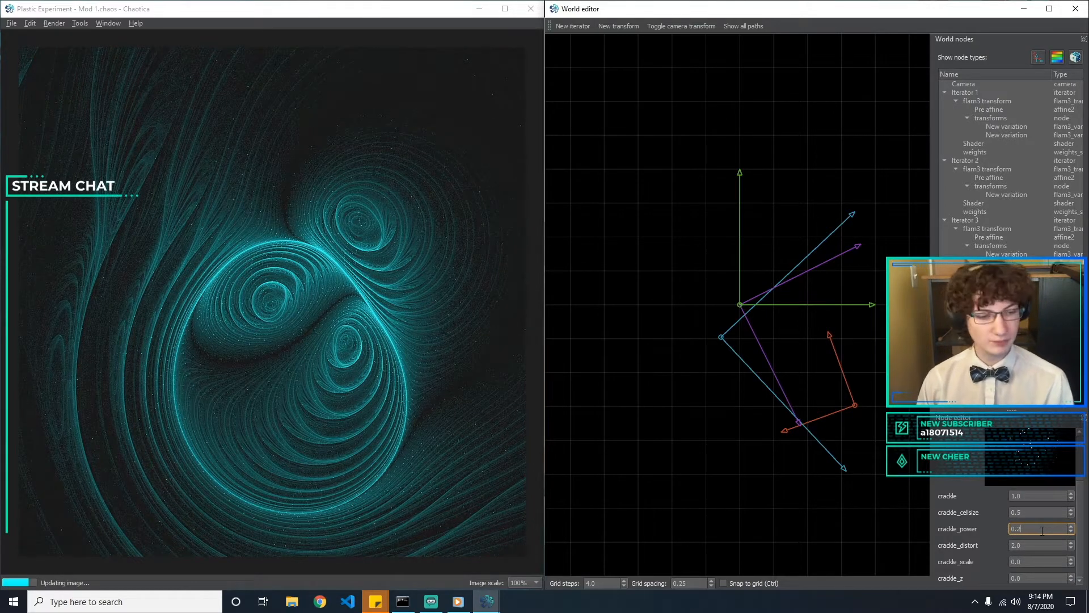
Try a crackle_cellsize of 0.1 and then set it to 4
click(1032, 512)
key(BackSpace)
text(1)
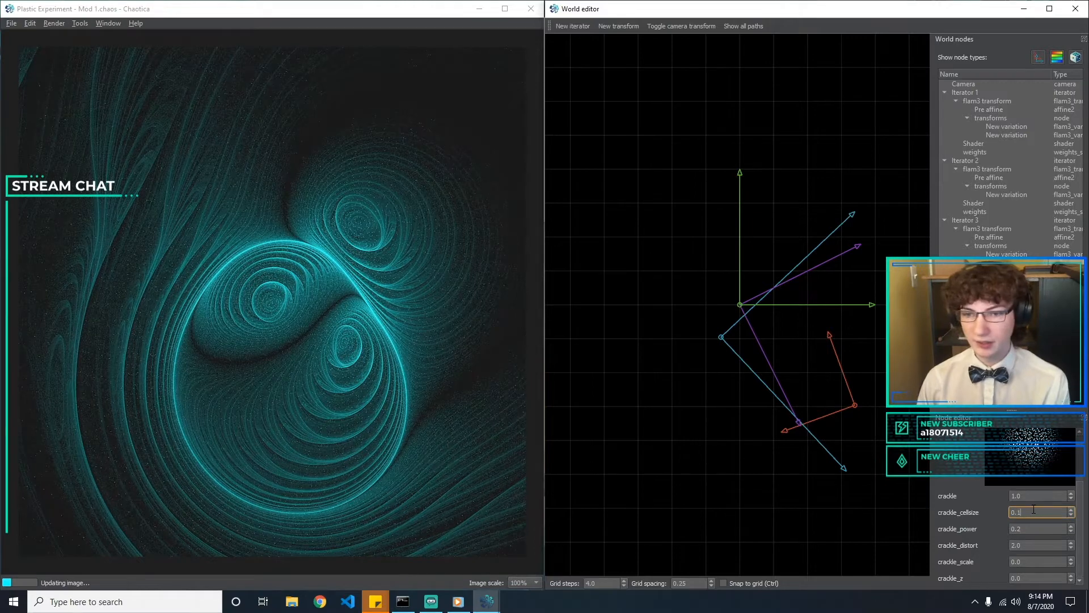
key(BackSpace)
text(5)
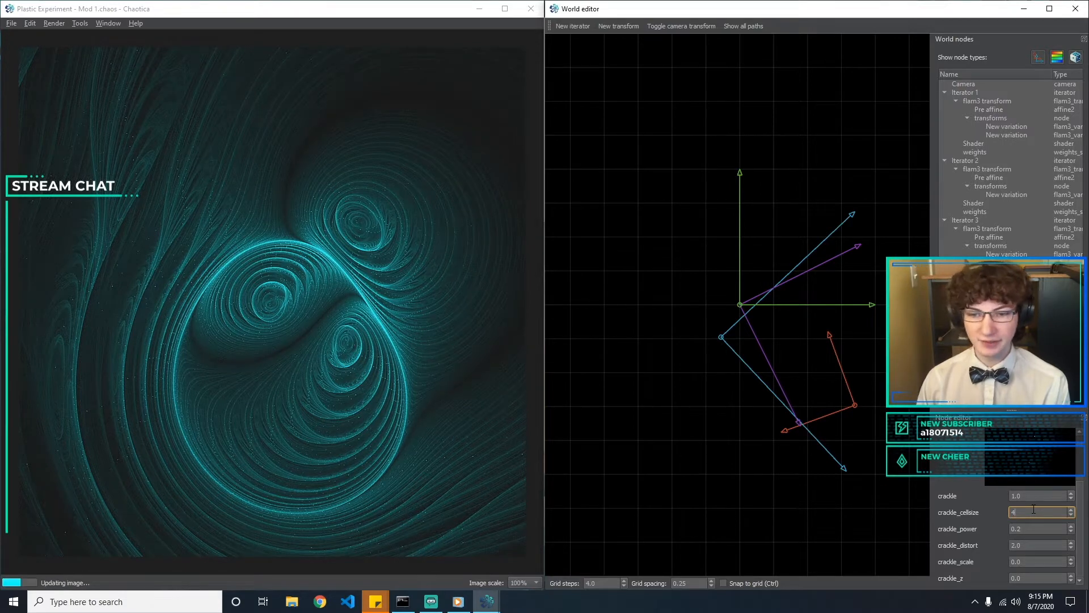
Try crackle_distort values of 0, 2 and 100, and settle on 10
click(1024, 543)
text(0)
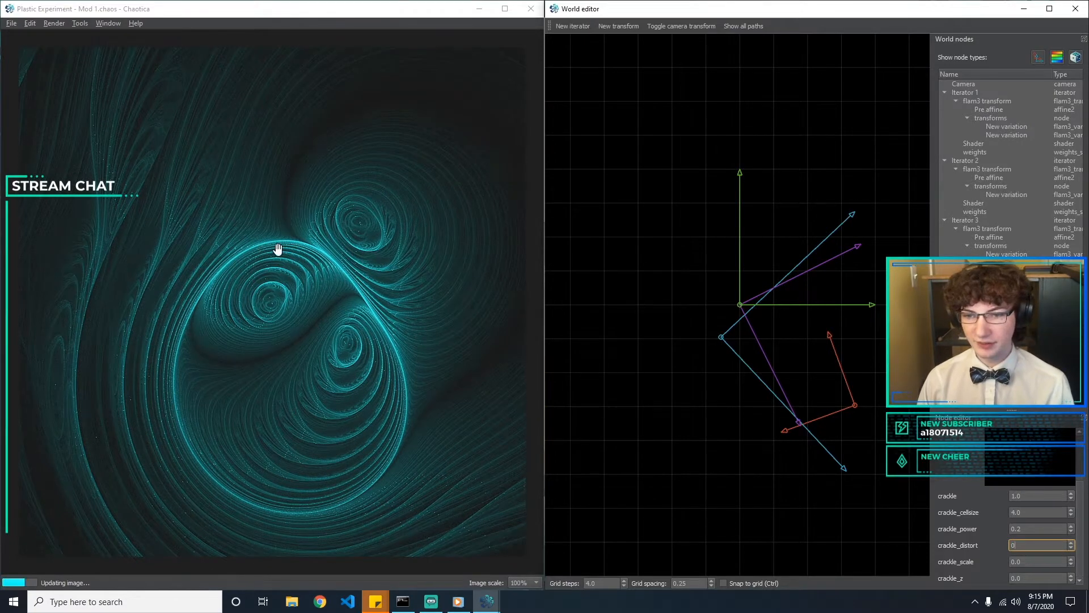
key(BackSpace)
text(2)
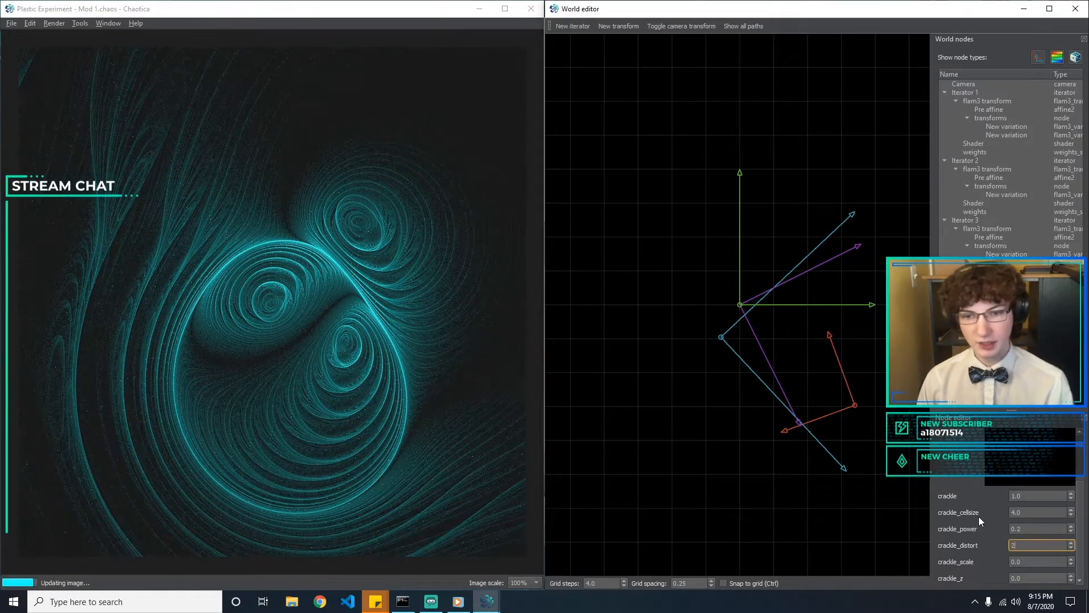
key(BackSpace)
text(10)
key(BackSpace)
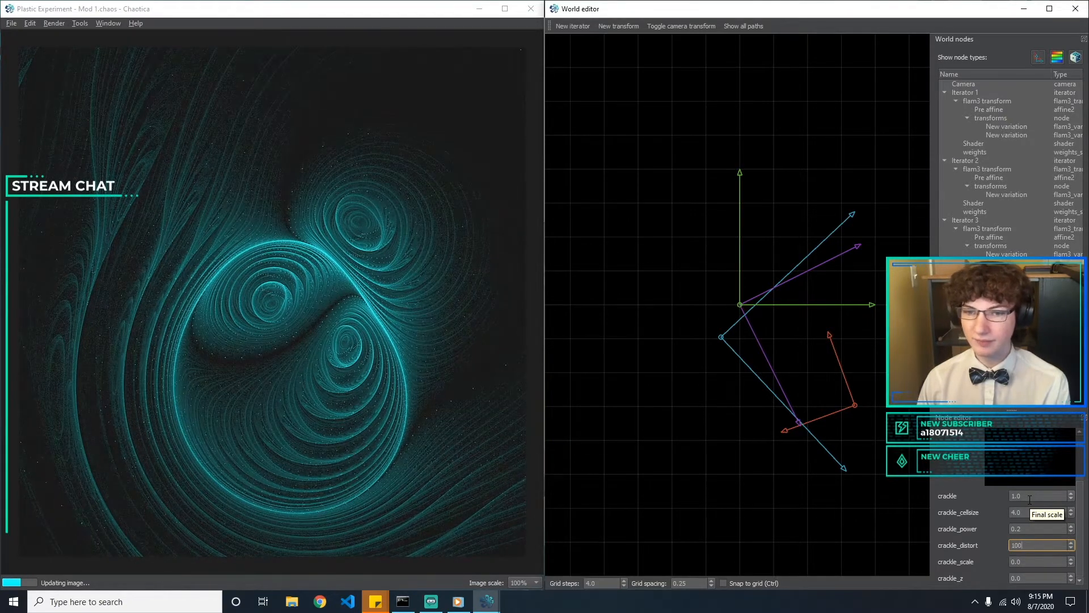
key(BackSpace)
key(BackSpace)
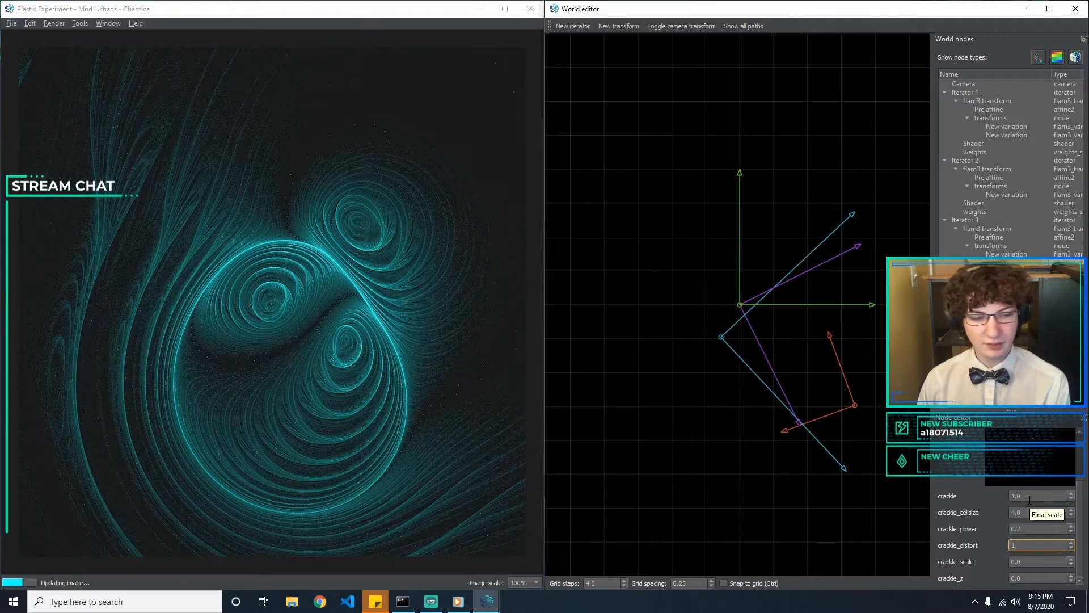
text(0)
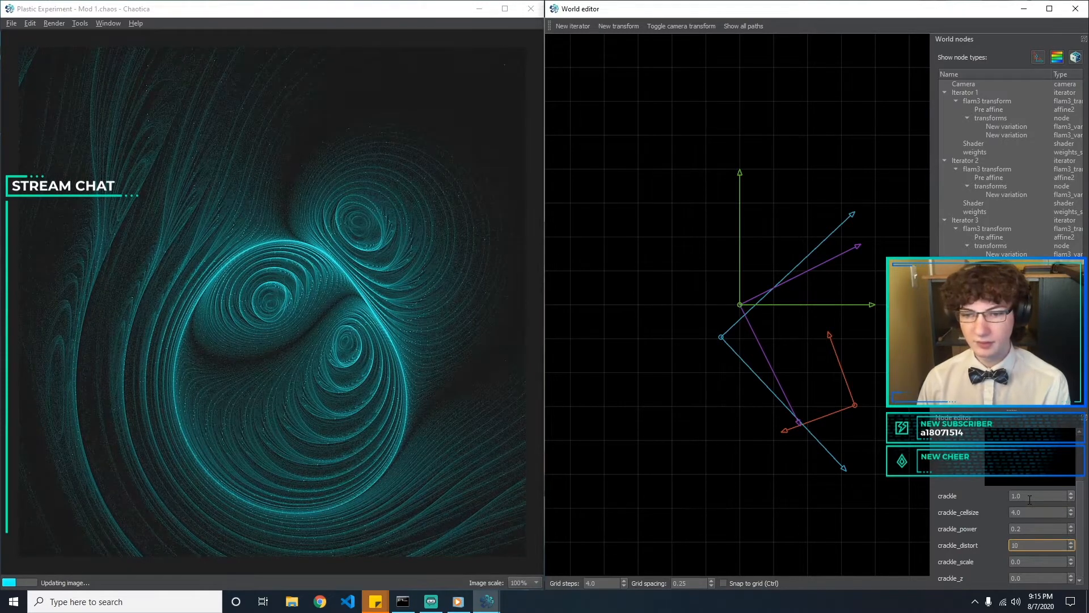
Try a crackle_cellsize of 2, return it to 0.5 and deselect the variation
key(shift+Tab)
text(5)
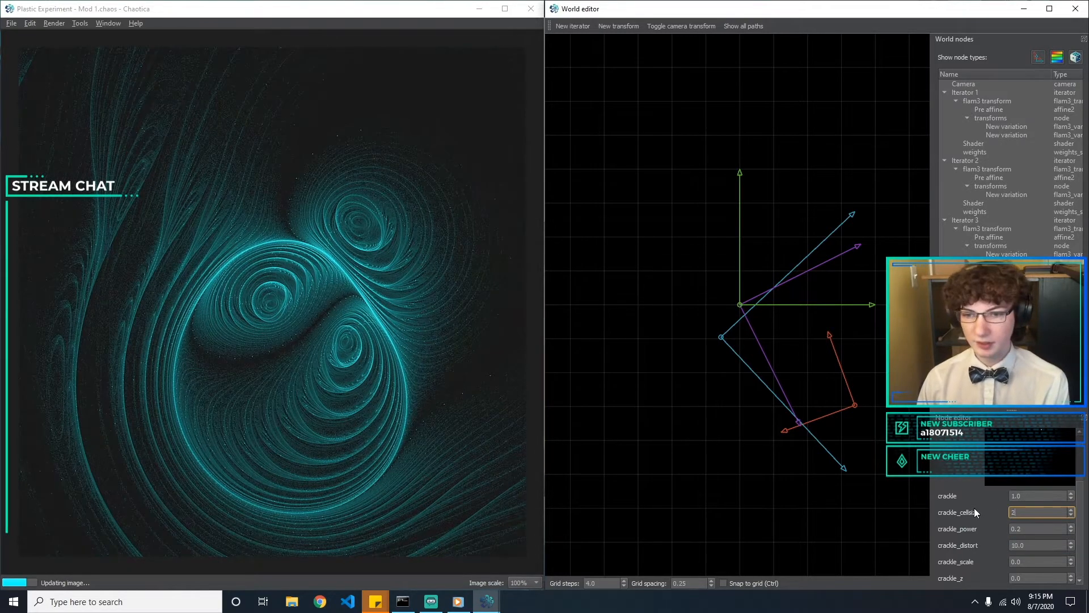
text(.1)
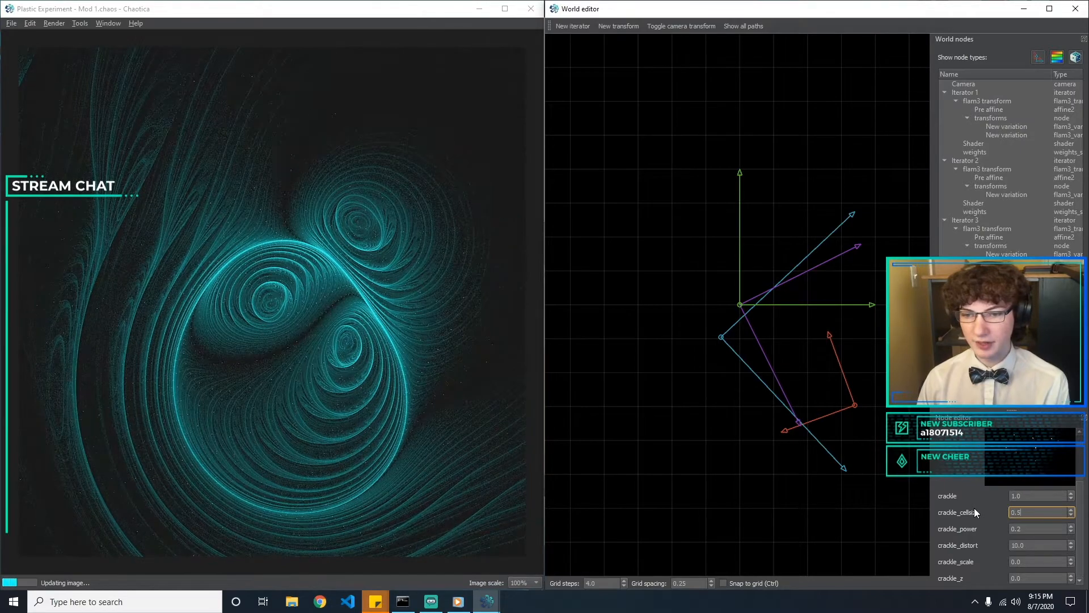
key(BackSpace)
text(5)
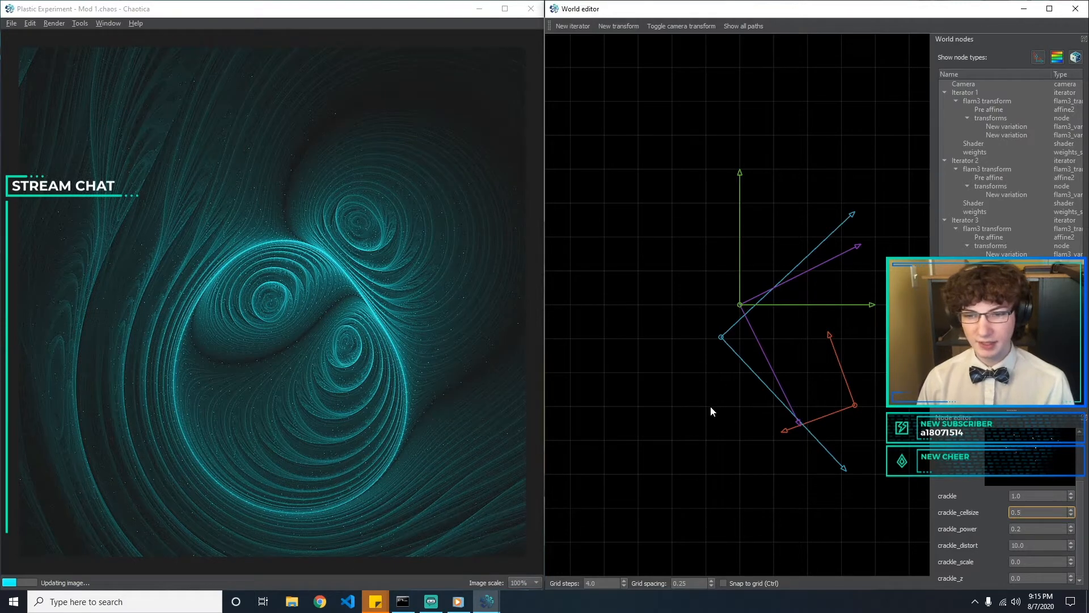
click(727, 437)
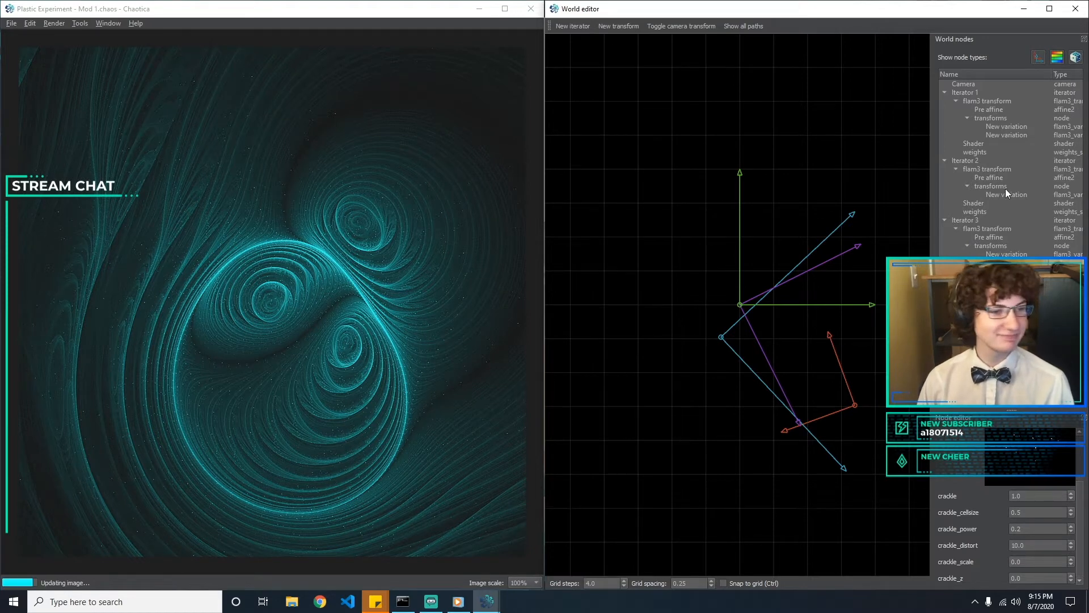
Select Iterator 1's eyefish variation and set its amount to 0.2
click(1002, 136)
click(999, 126)
click(1002, 134)
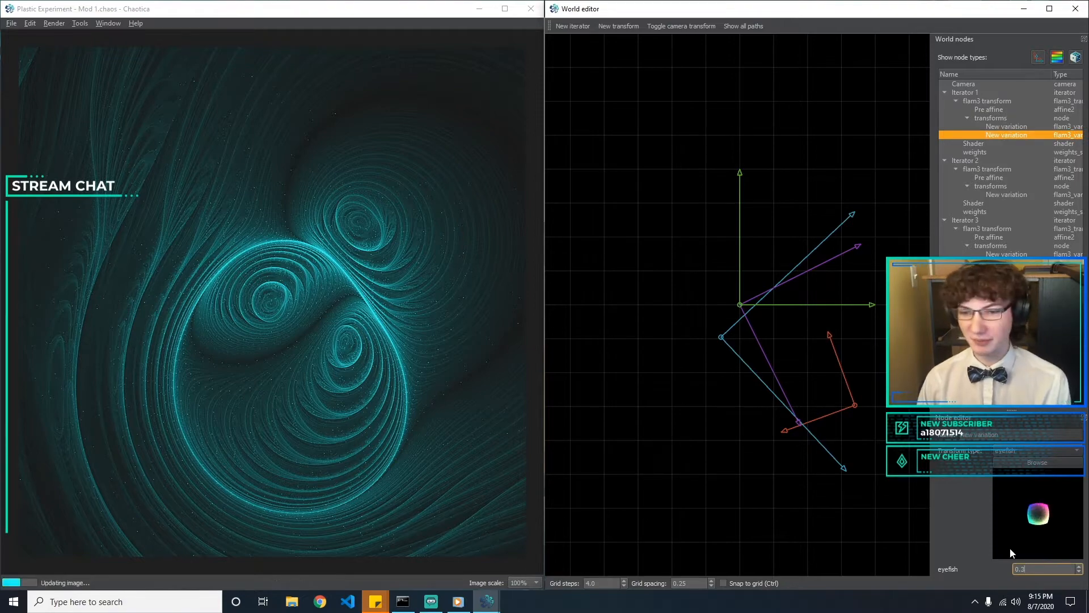
text(0.1)
key(BackSpace)
text(25)
key(BackSpace)
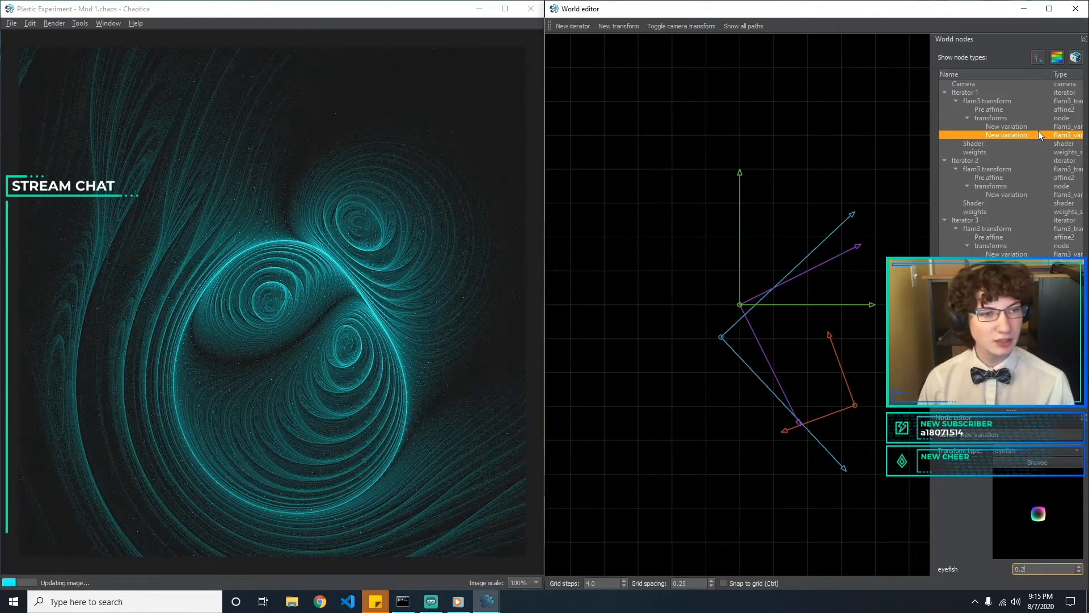
Try amounts of 2.5 and 2 for Iterator 1's spherical variation, return it to 3 and deselect it
click(1038, 127)
drag(1044, 571, 957, 572)
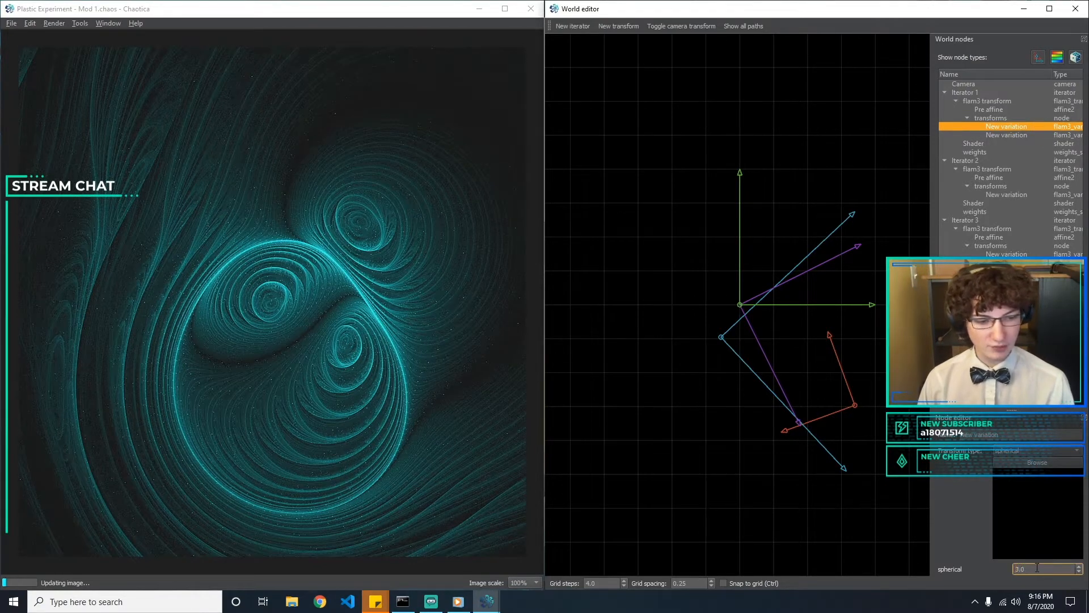
text(2.5)
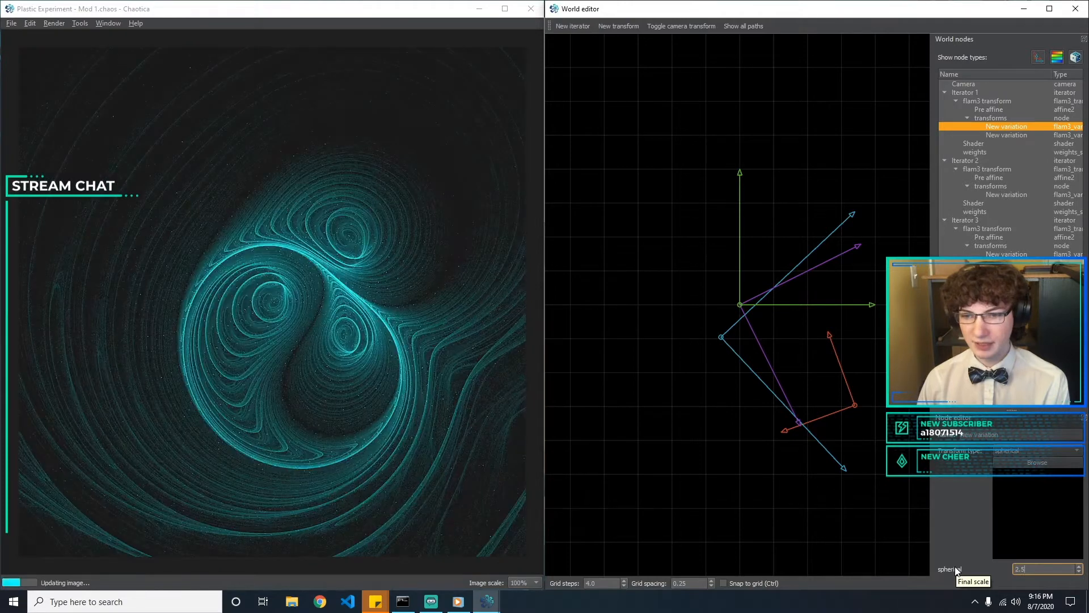
key(BackSpace)
text(3)
key(BackSpace)
key(BackSpace)
key(BackSpace)
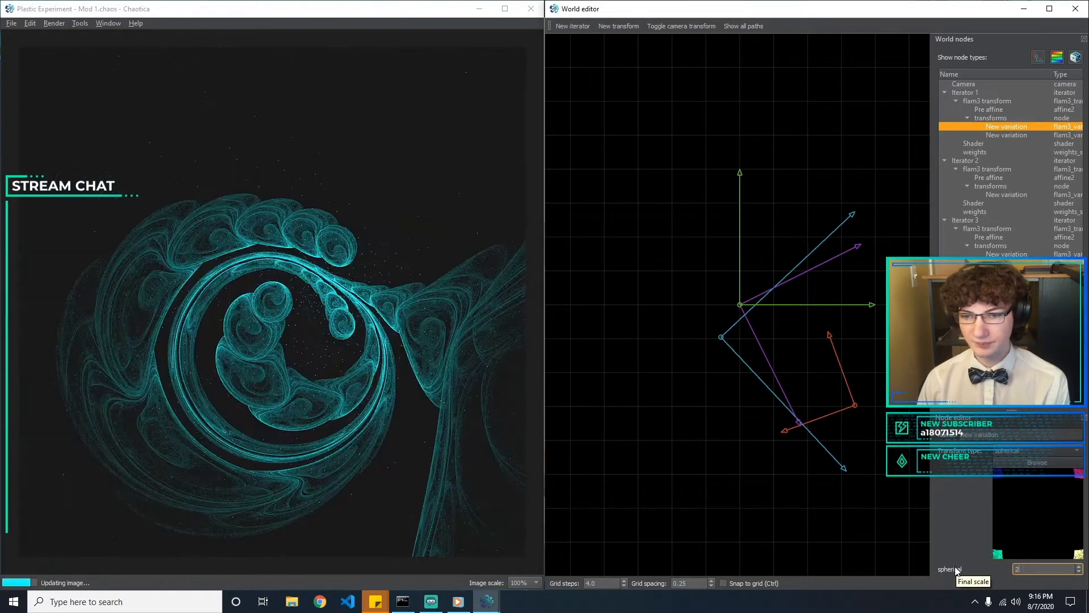
text(3)
click(743, 541)
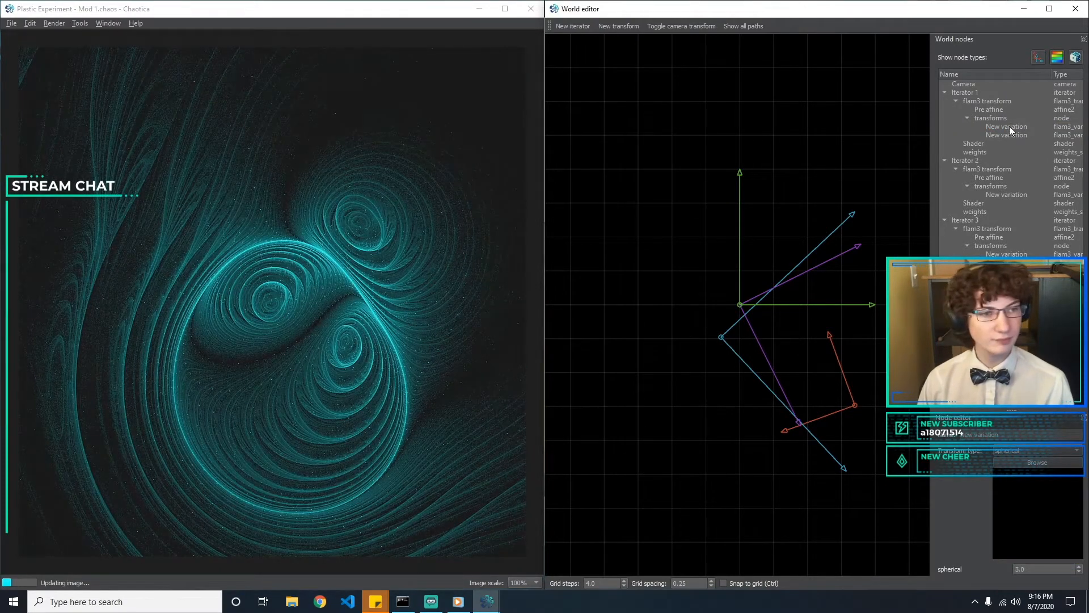
Collapse the transforms node under Iterator 1
double_click(978, 118)
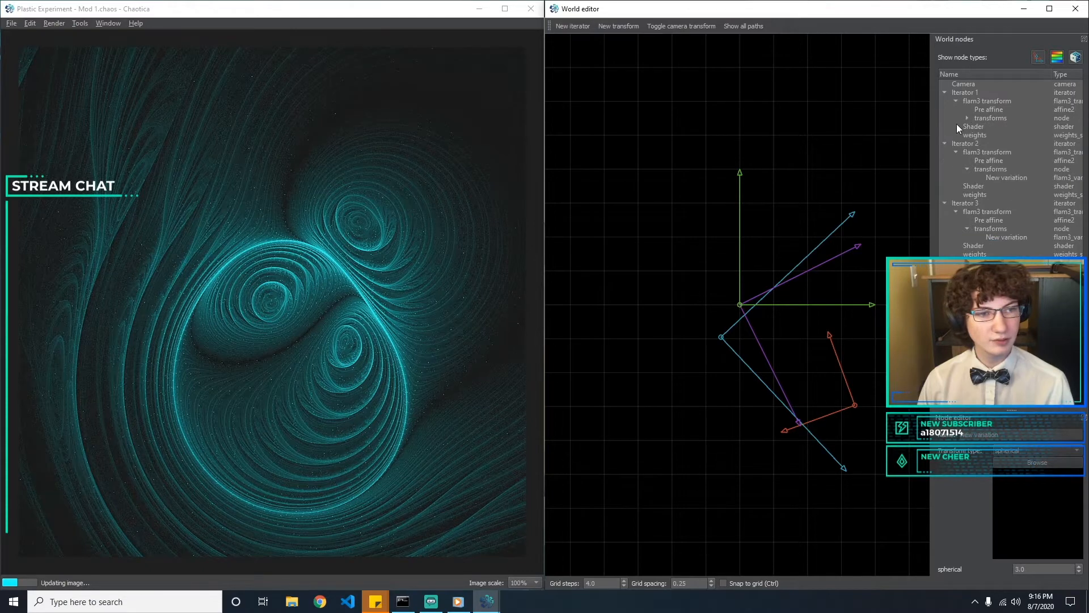
click(959, 126)
click(980, 134)
click(993, 125)
click(968, 118)
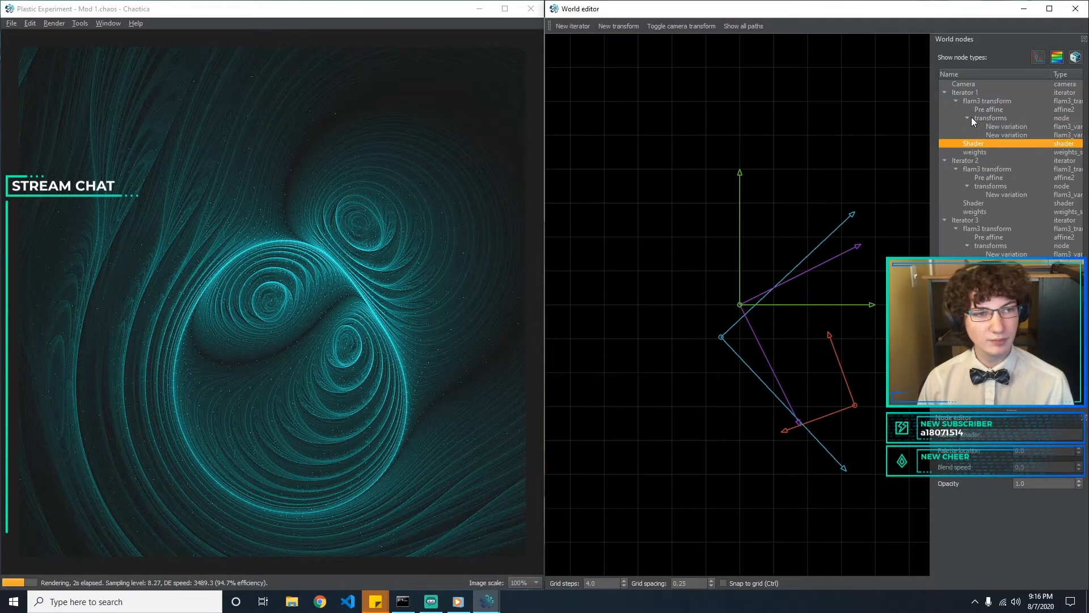
click(967, 118)
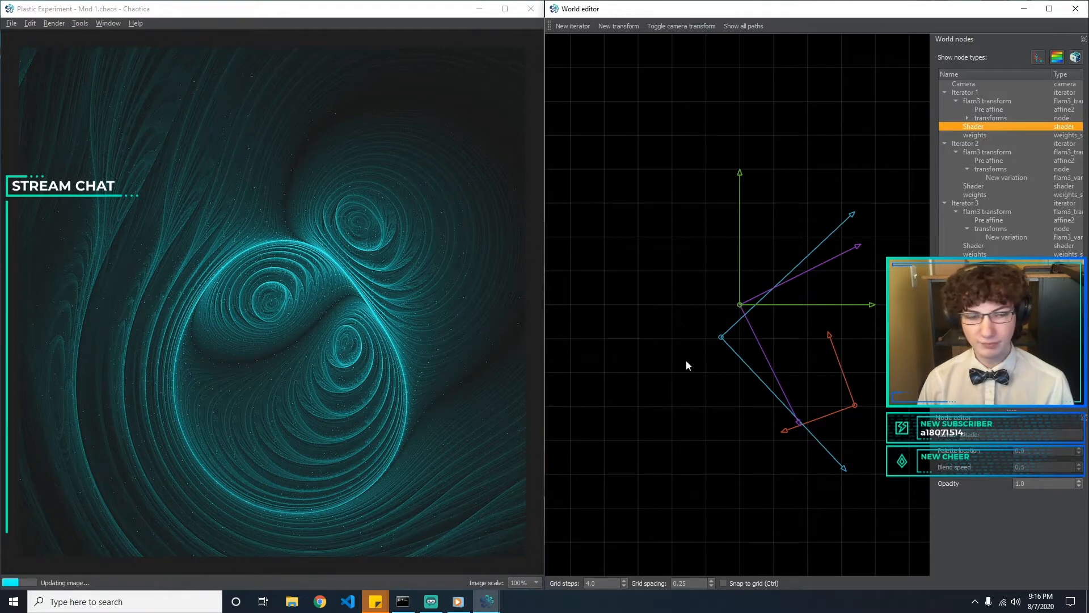
Move Iterator 1's pre affine to an offset of about x 0.16, y -0.09, rotated to an X-axis angle of about -12 degrees
click(726, 336)
click(732, 313)
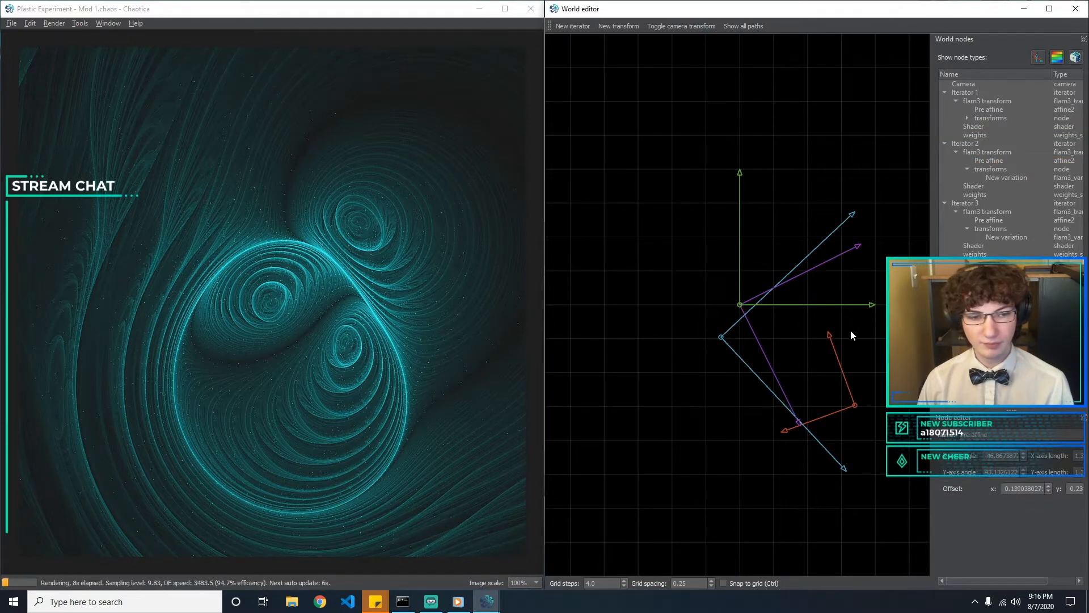
click(857, 407)
drag(857, 406, 856, 384)
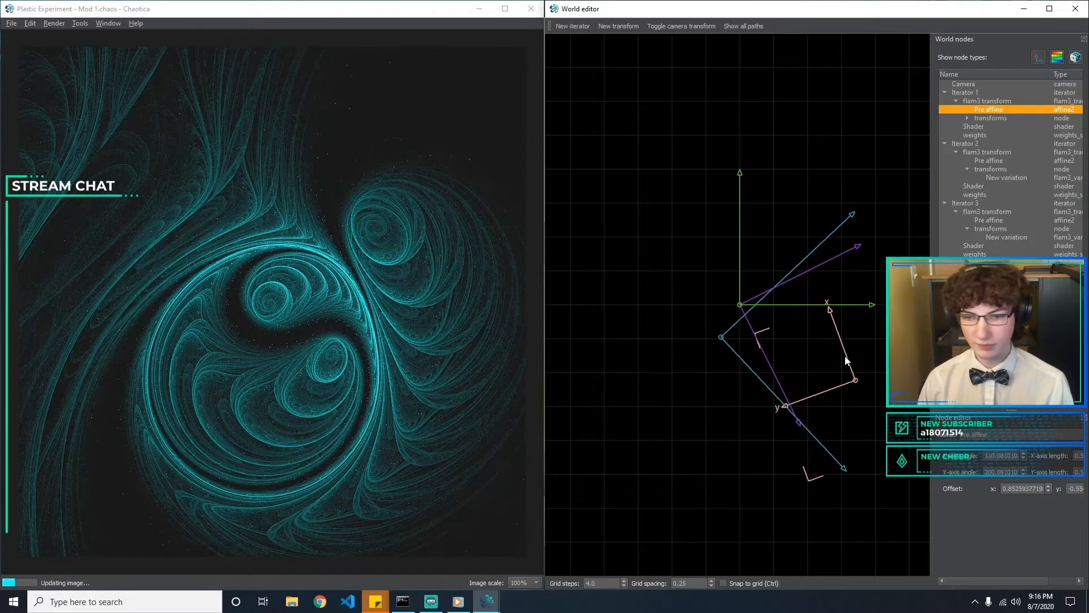
drag(854, 383, 652, 247)
drag(587, 192, 761, 318)
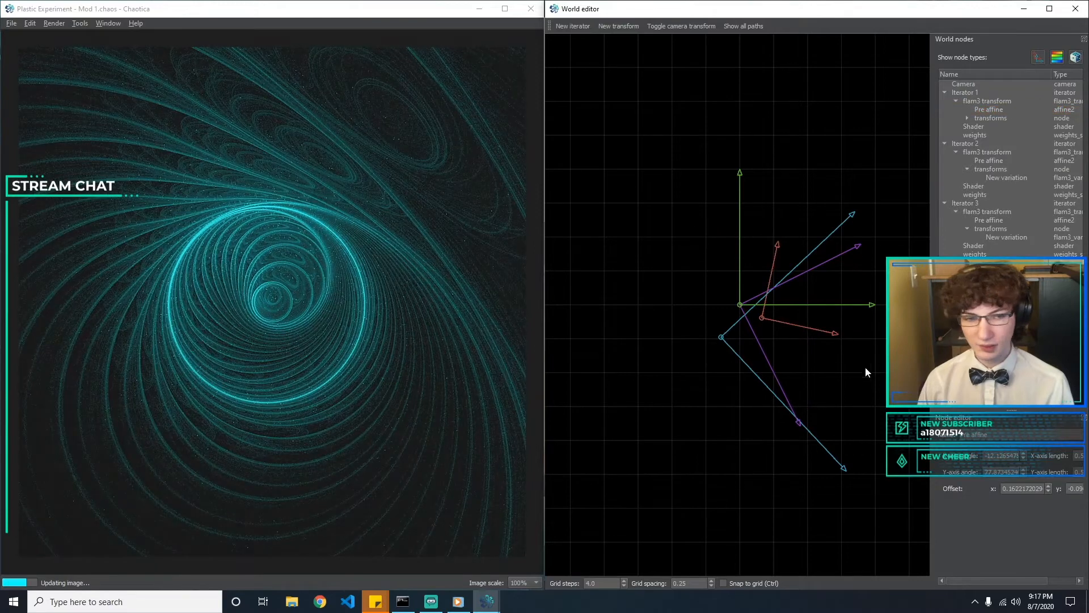
Rotate Iterator 2's pre affine to an X-axis angle of about -55 degrees and change its variation type to hemisphere
click(720, 338)
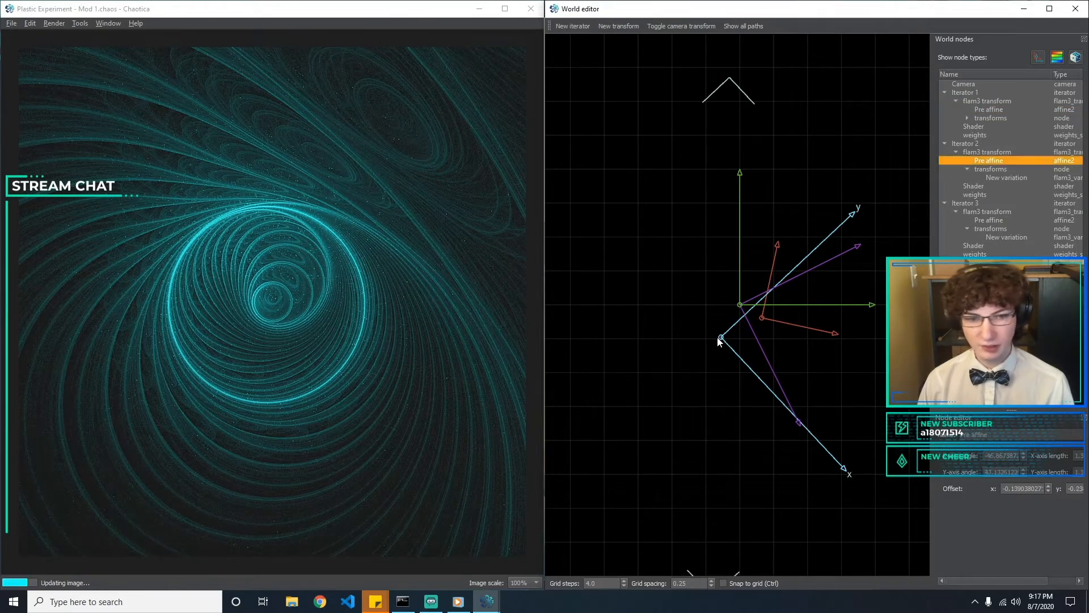
drag(745, 361, 793, 442)
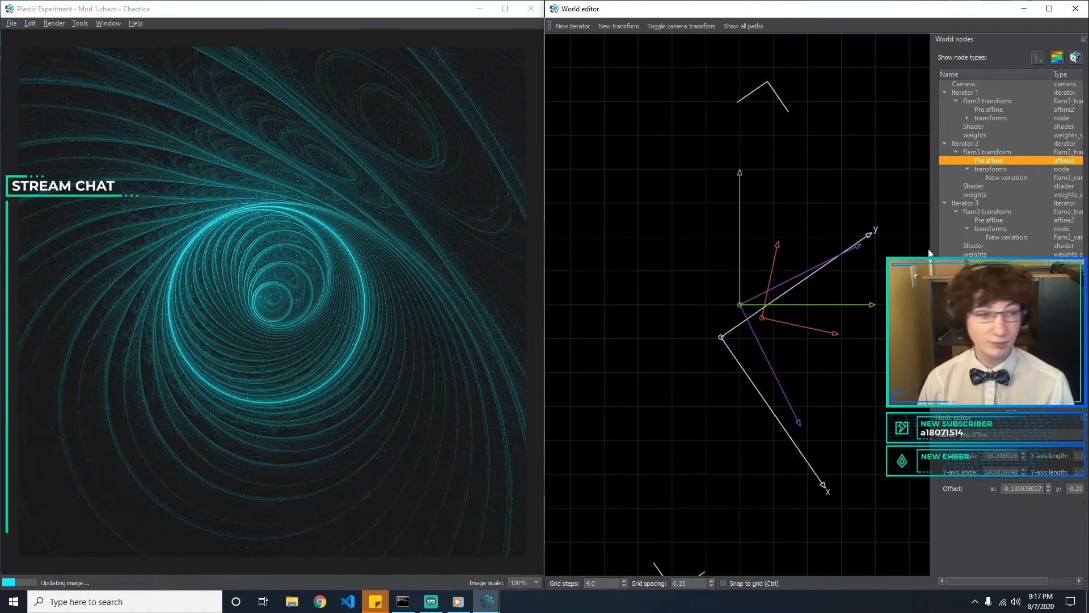
click(1014, 178)
click(1023, 447)
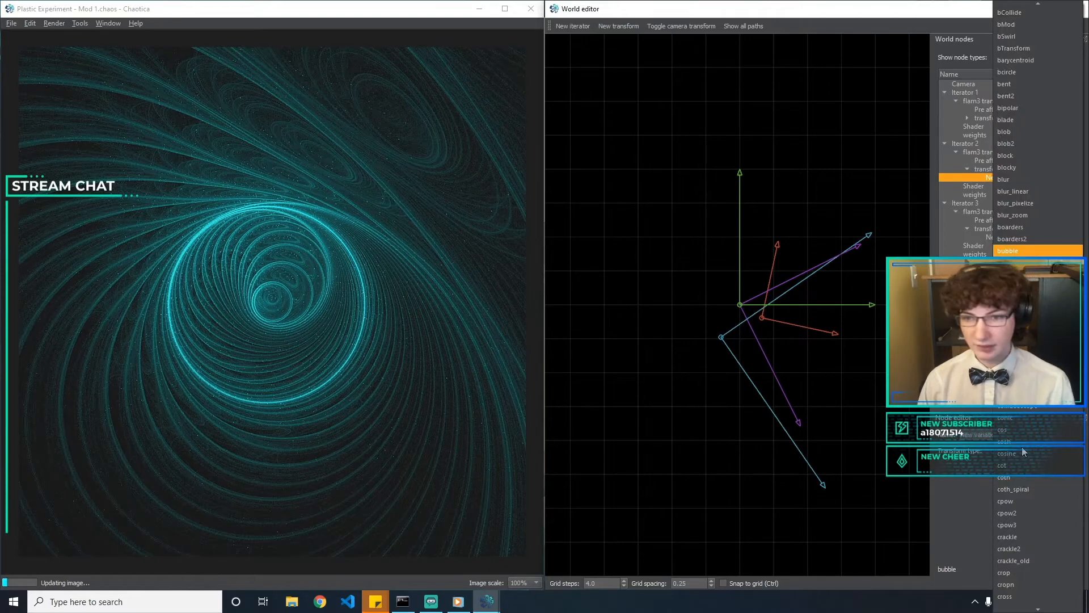
text(hemisphere)
key(Return)
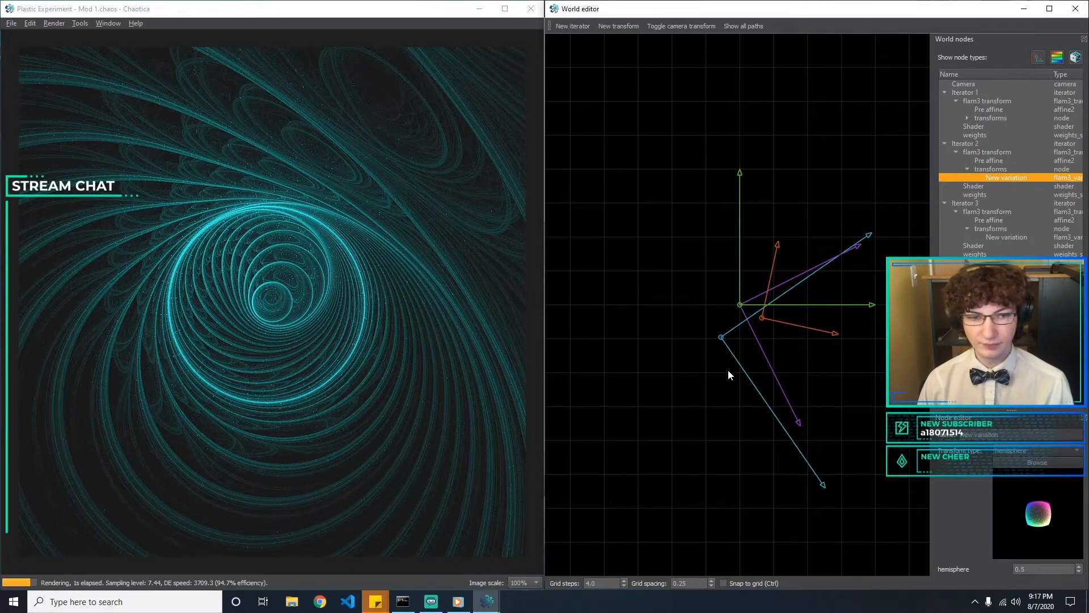
Move Iterator 2's pre affine to an offset of about x -0.01, y 0.03 and add a new transform to the iterator
click(722, 335)
drag(719, 332, 738, 302)
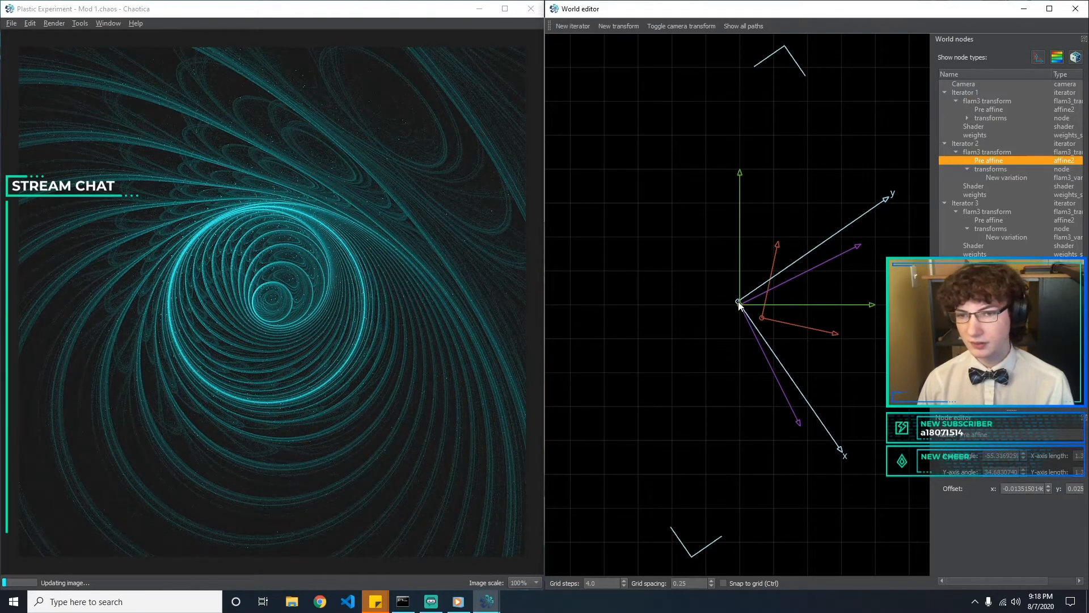
click(1010, 177)
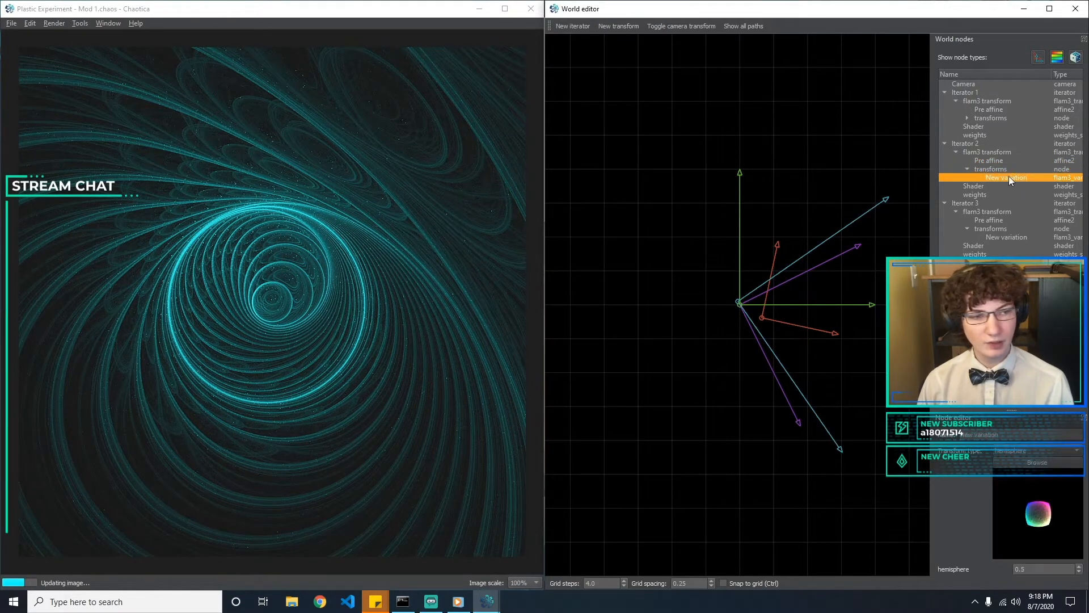
click(618, 26)
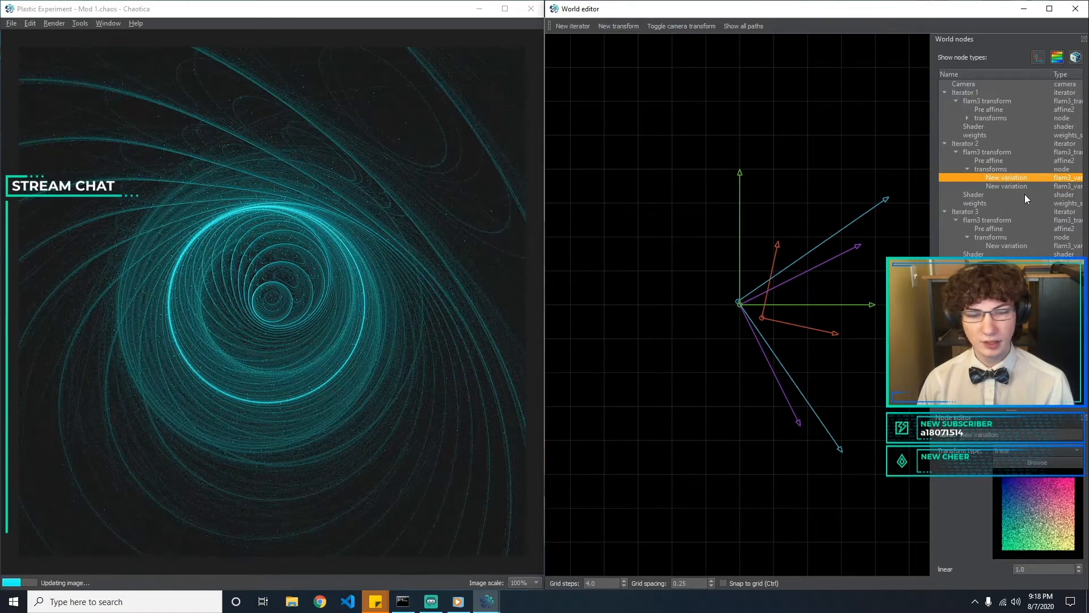
Change the second variation under Iterator 2's transforms to the gaussian type
click(992, 188)
click(1037, 450)
key(d)
key(f)
key(Escape)
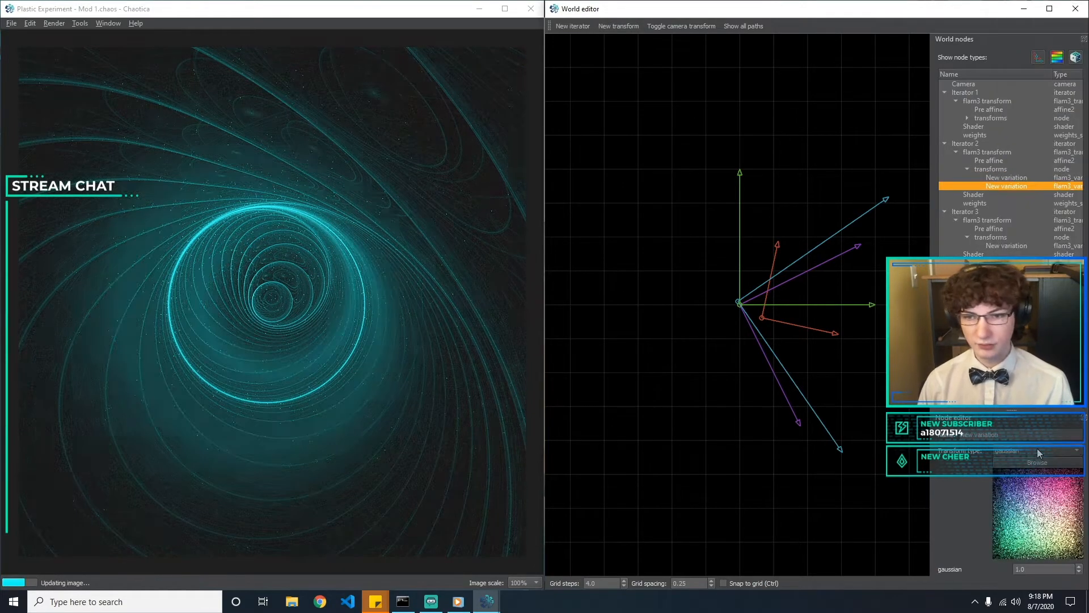
Try gaussian amounts of 0.5, 0.1 and 0 on Iterator 2's second variation
scroll(1032, 568, up, 3)
drag(1031, 567, 945, 558)
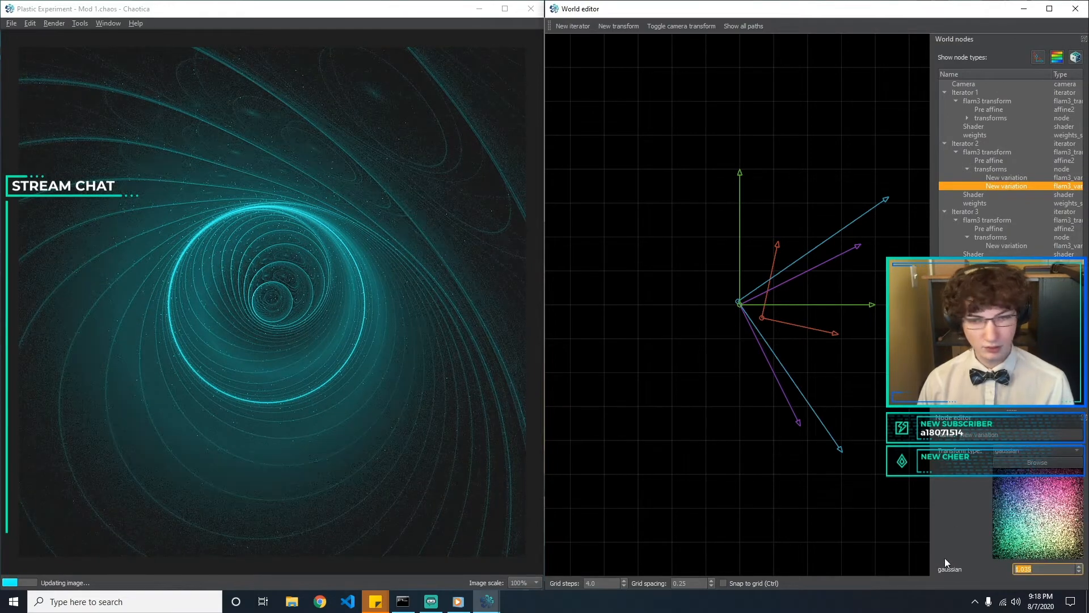
text(0.5)
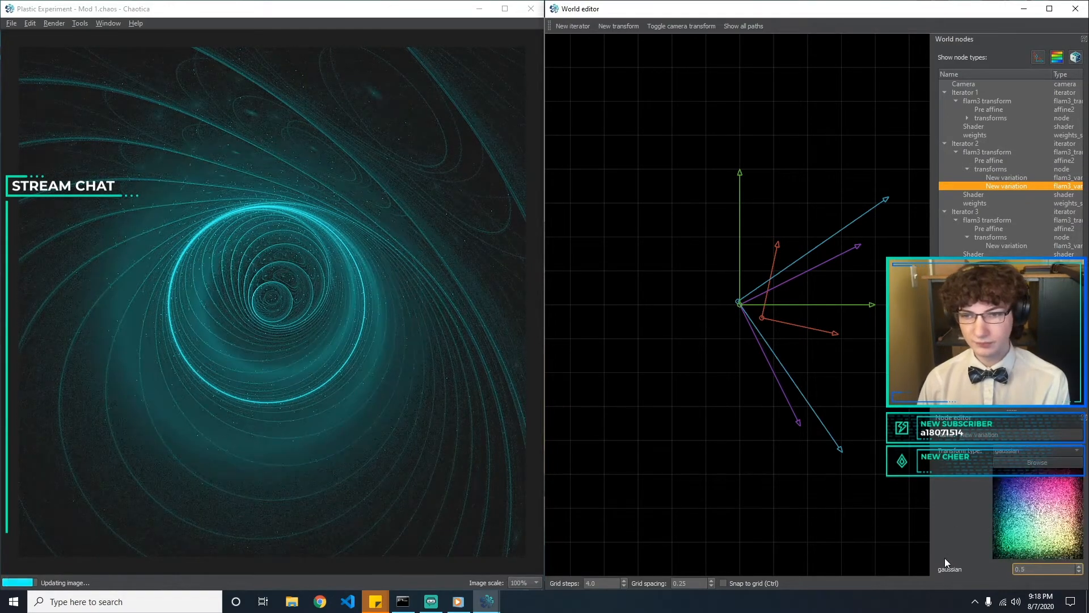
key(BackSpace)
text(1)
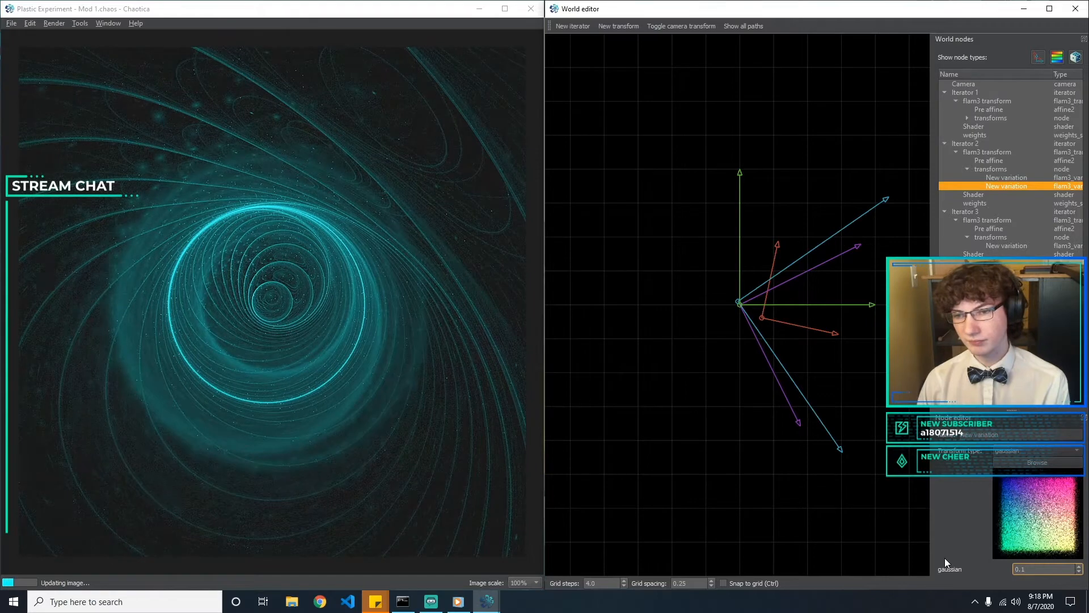
key(BackSpace)
text(0)
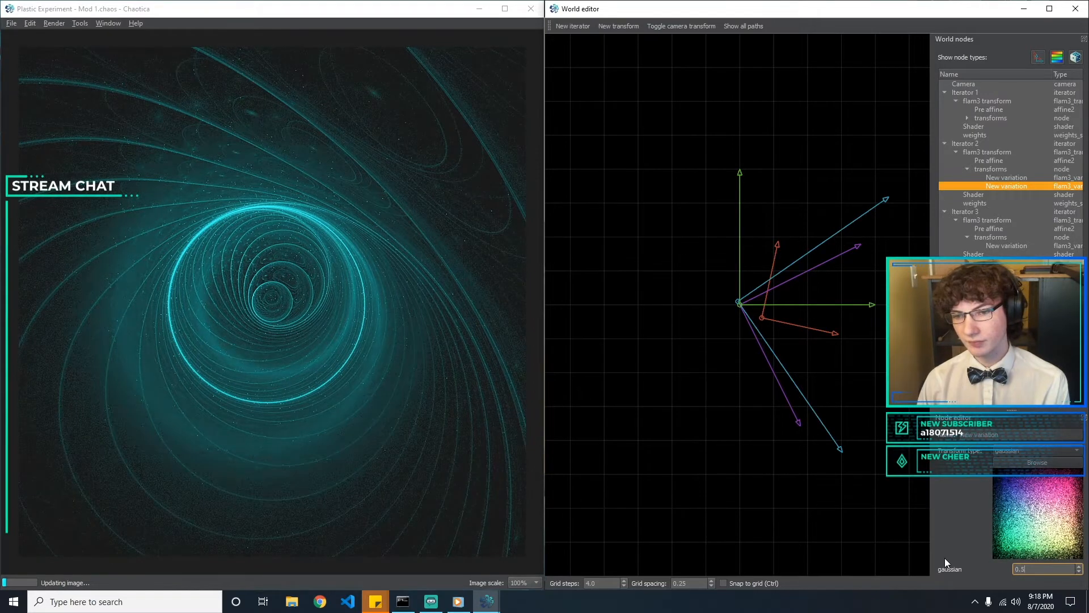
key(BackSpace)
key(BackSpace)
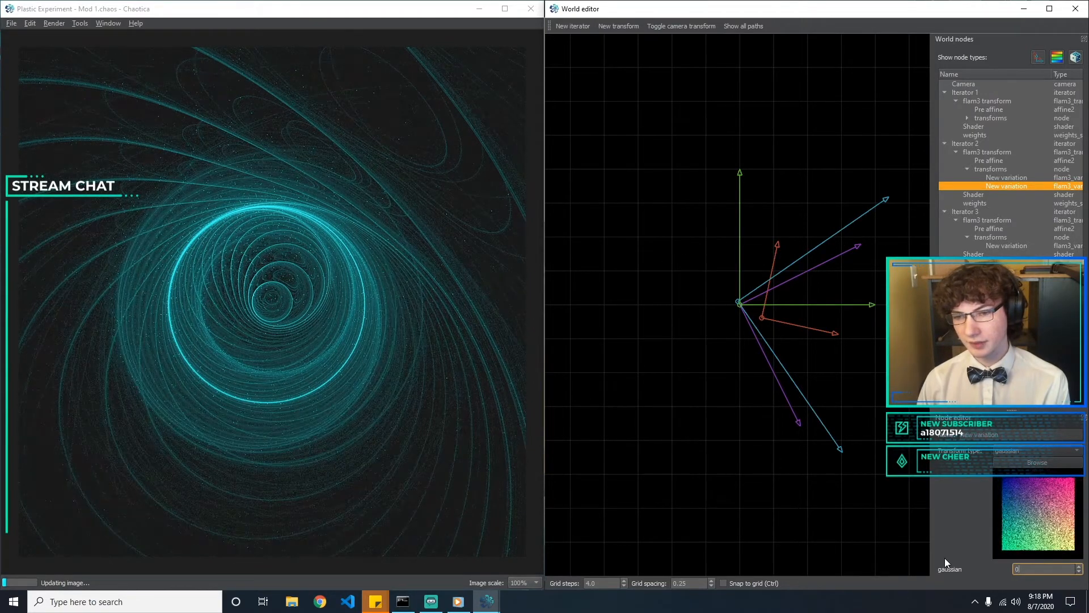
Delete the gaussian variation from Iterator 2 and collapse its transforms node
click(1024, 186)
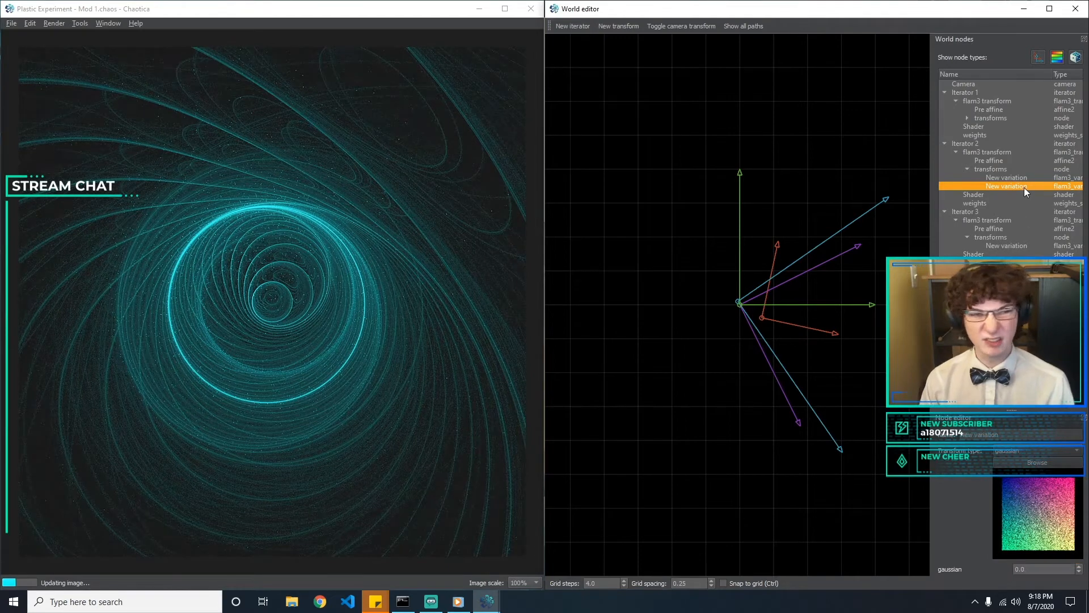
key(Delete)
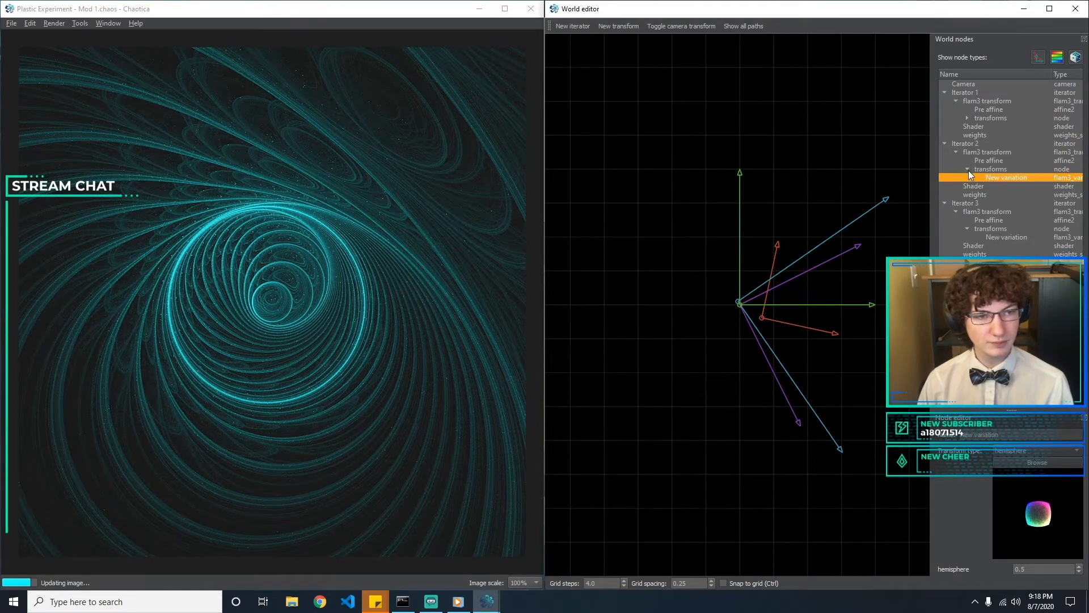
key(Delete)
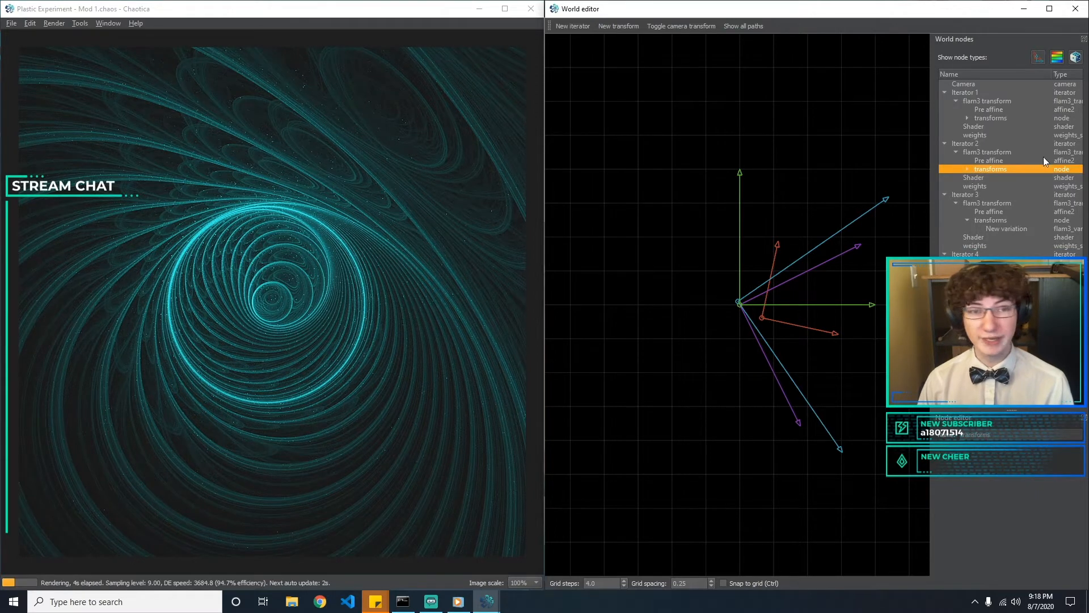
Show the pre transforms of Iterator 2's flam3 transform and add a new gaussian variation to them
click(992, 159)
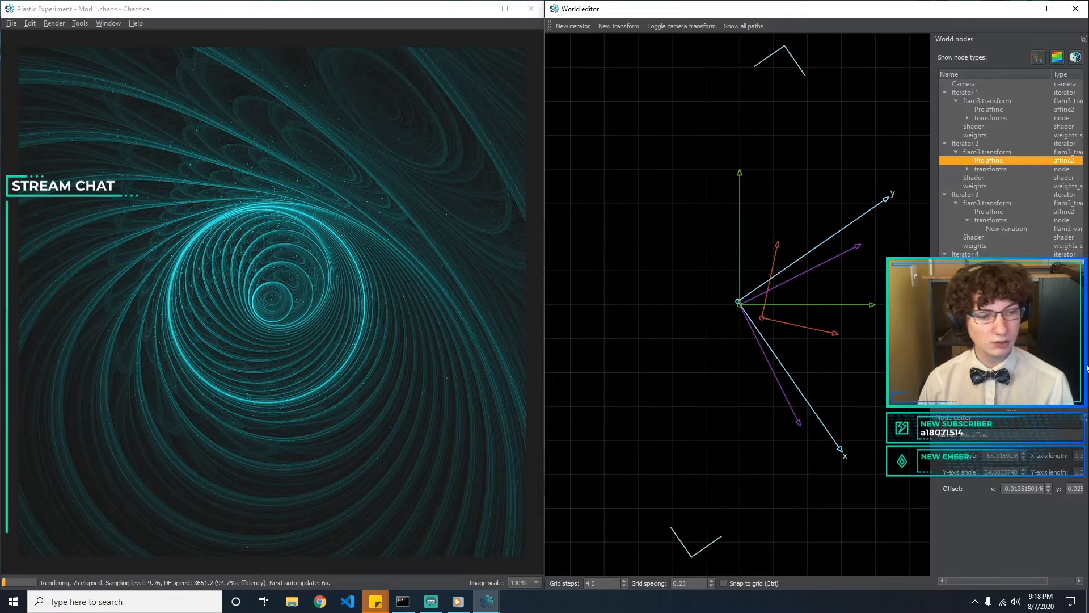
click(989, 152)
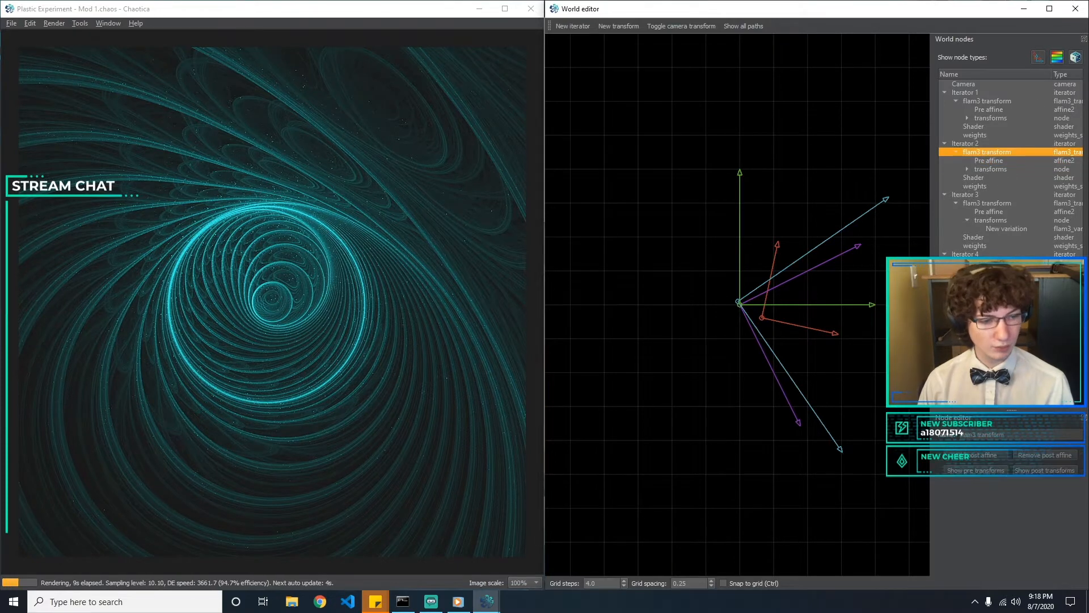
click(987, 467)
click(997, 169)
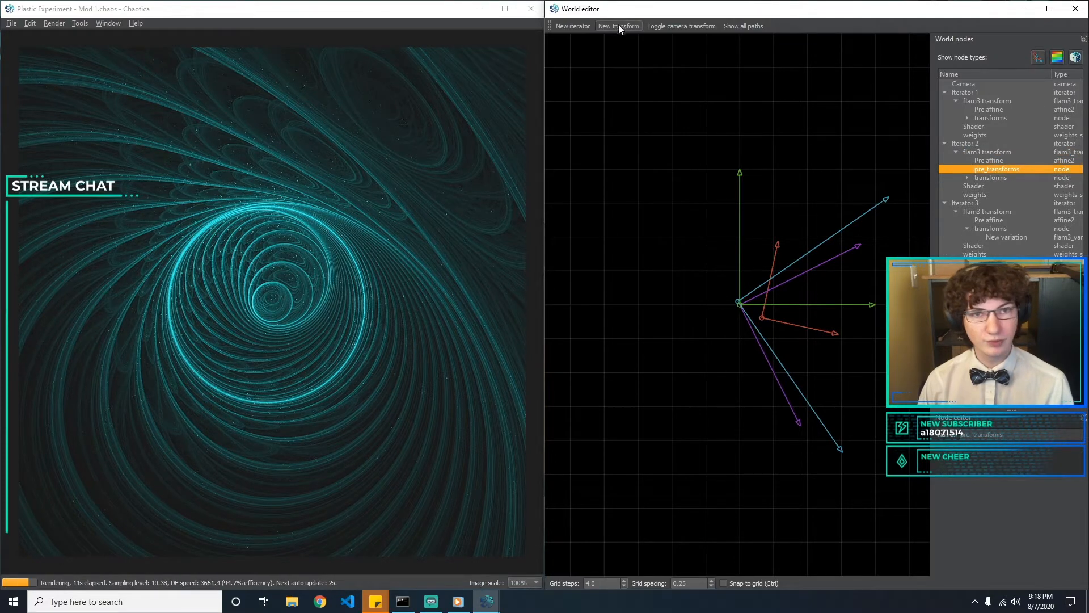
click(1015, 452)
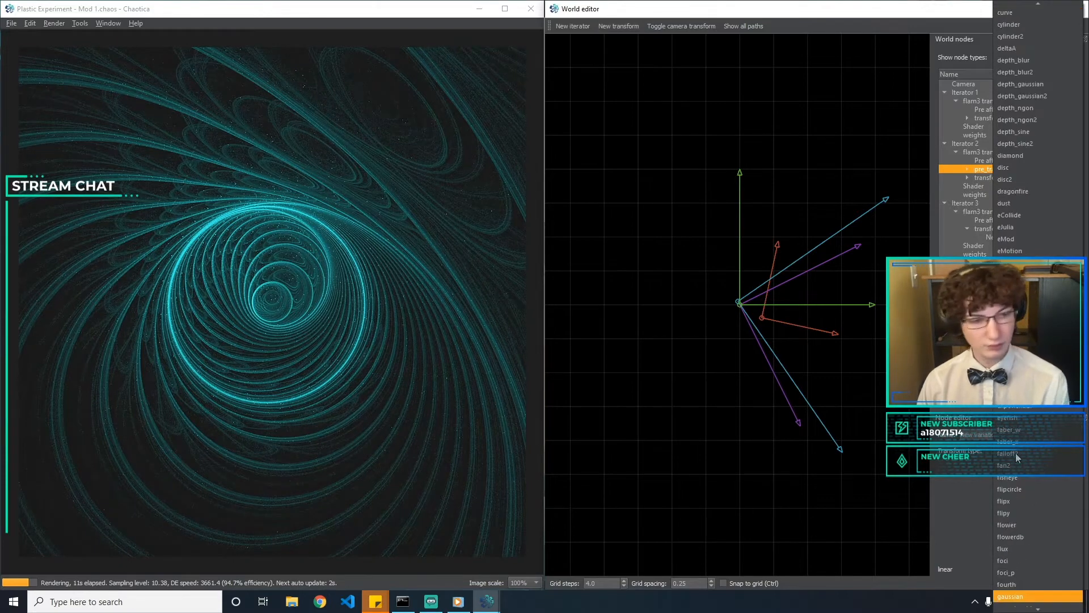
click(1015, 454)
Try gaussian amounts of 2, 5 and 10 on Iterator 2's pre transform
drag(1036, 569, 801, 537)
text(2)
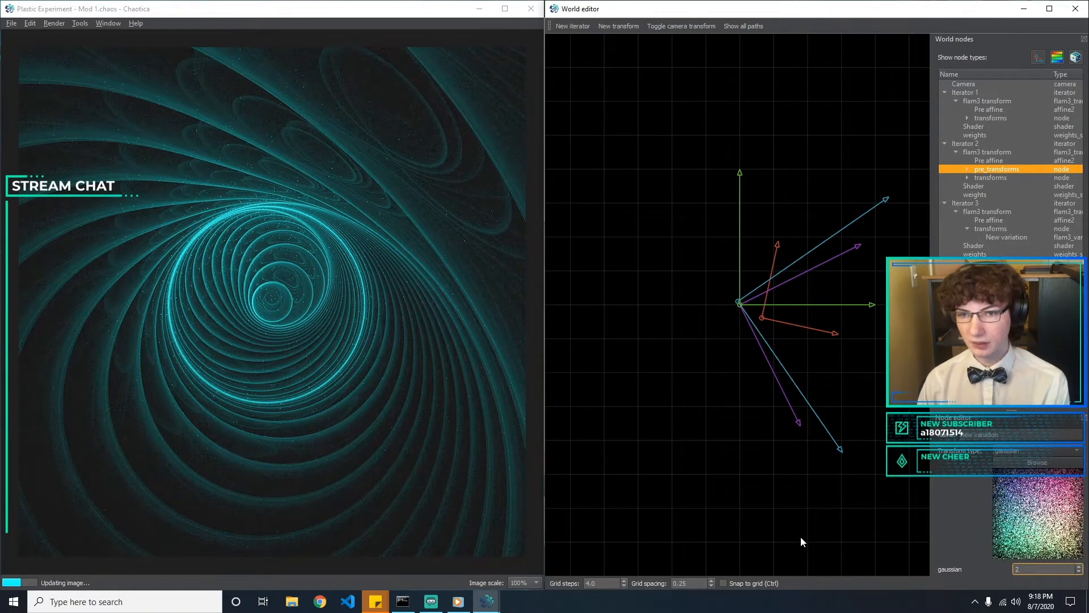
text(0.5)
key(BackSpace)
key(BackSpace)
key(BackSpace)
text(5)
key(BackSpace)
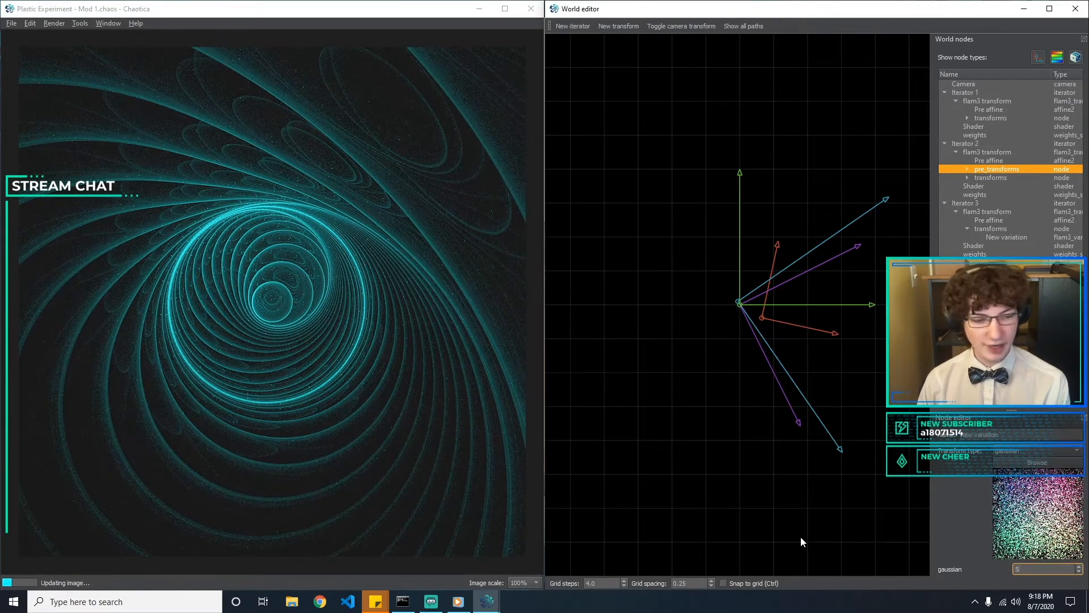
text(10)
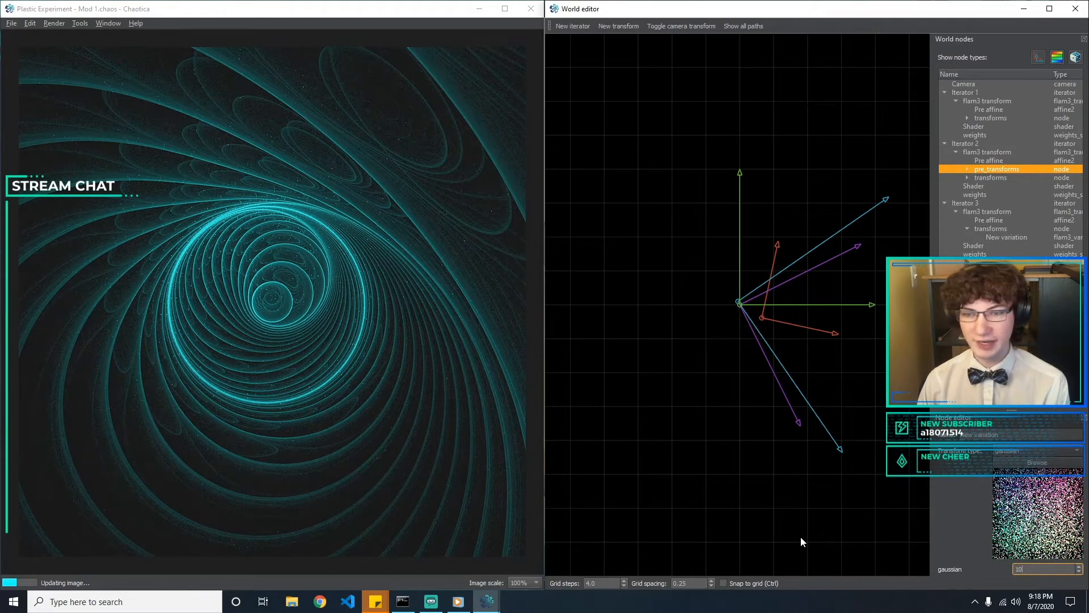
key(BackSpace)
key(BackSpace)
text(5)
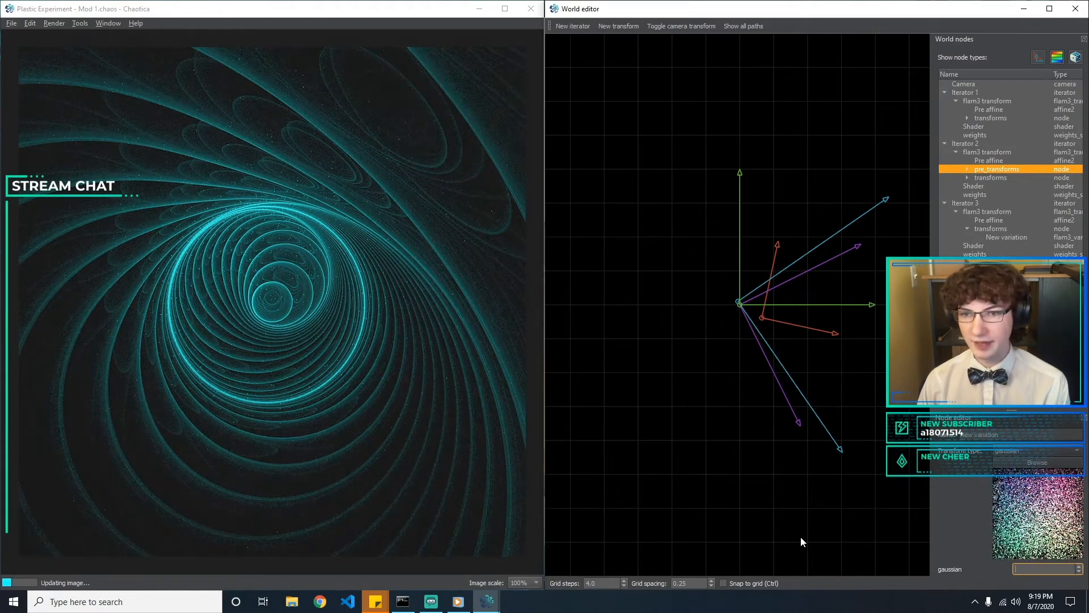
text(10)
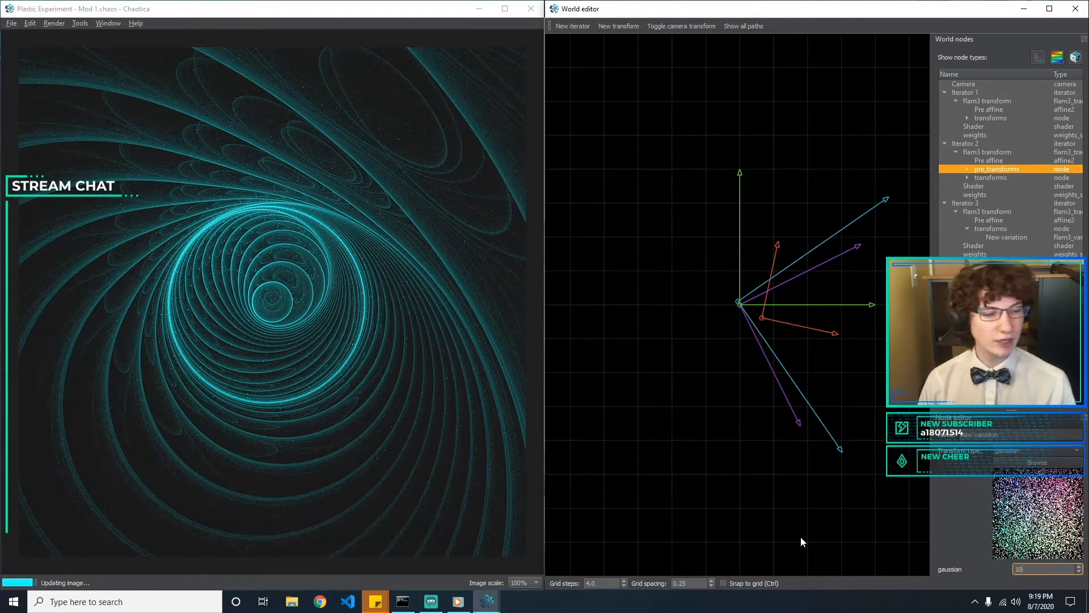
Change the variation type of Iterator 2's pre transform to sineblur and set its amount to 2
click(1007, 449)
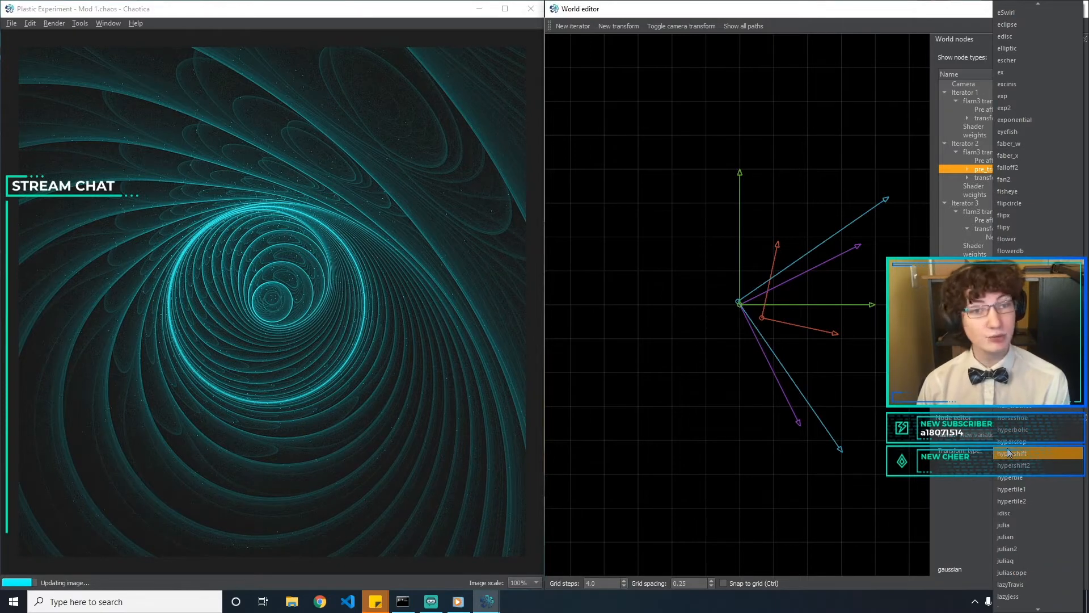
scroll(1008, 452, down, 15)
click(1008, 453)
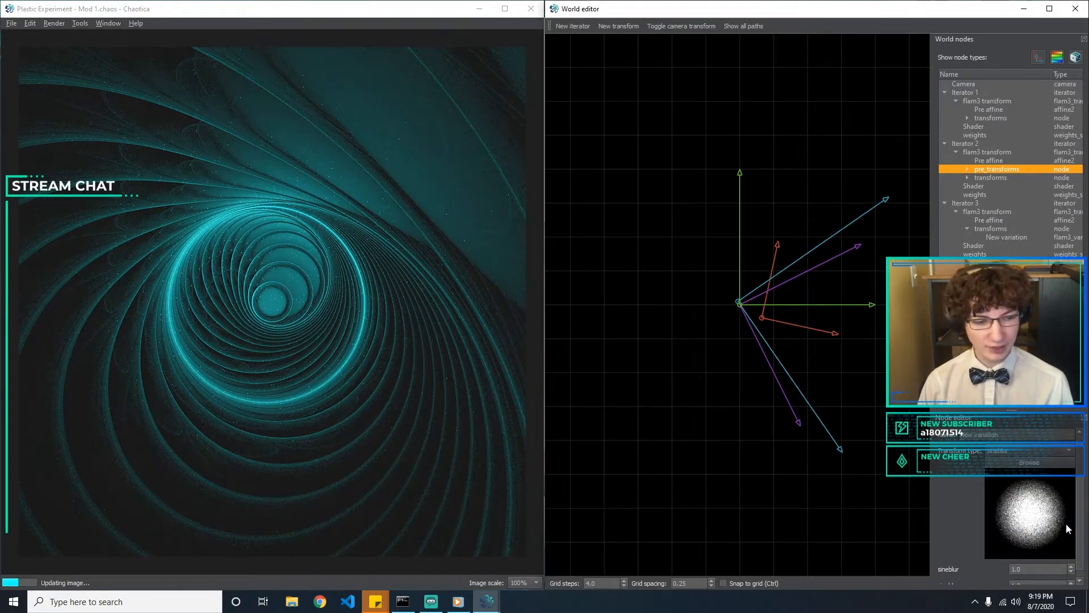
drag(1078, 509, 1081, 549)
click(1028, 562)
text(3)
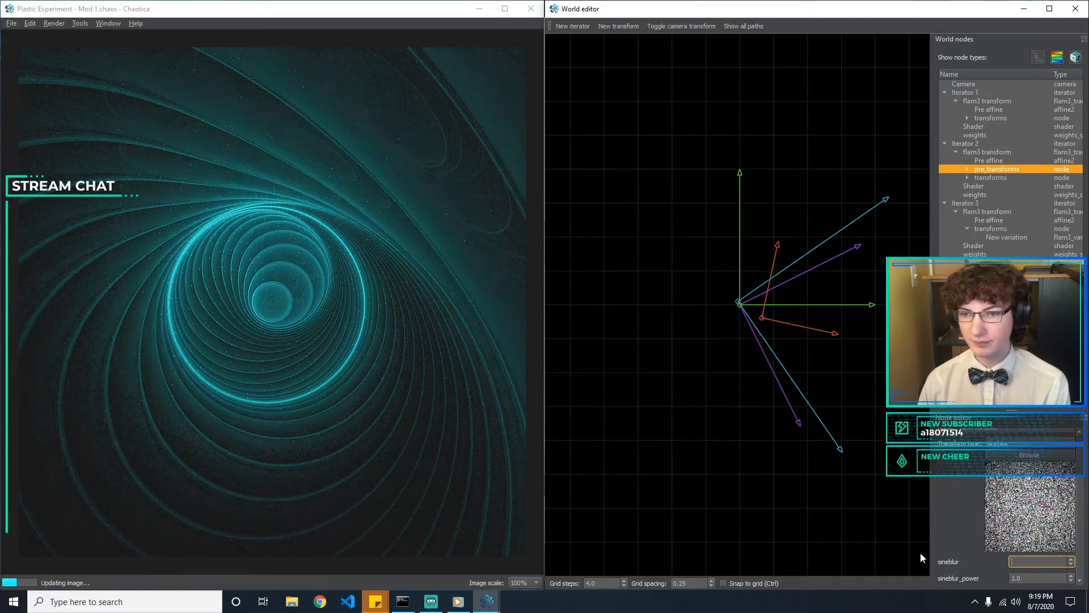
key(BackSpace)
text(2)
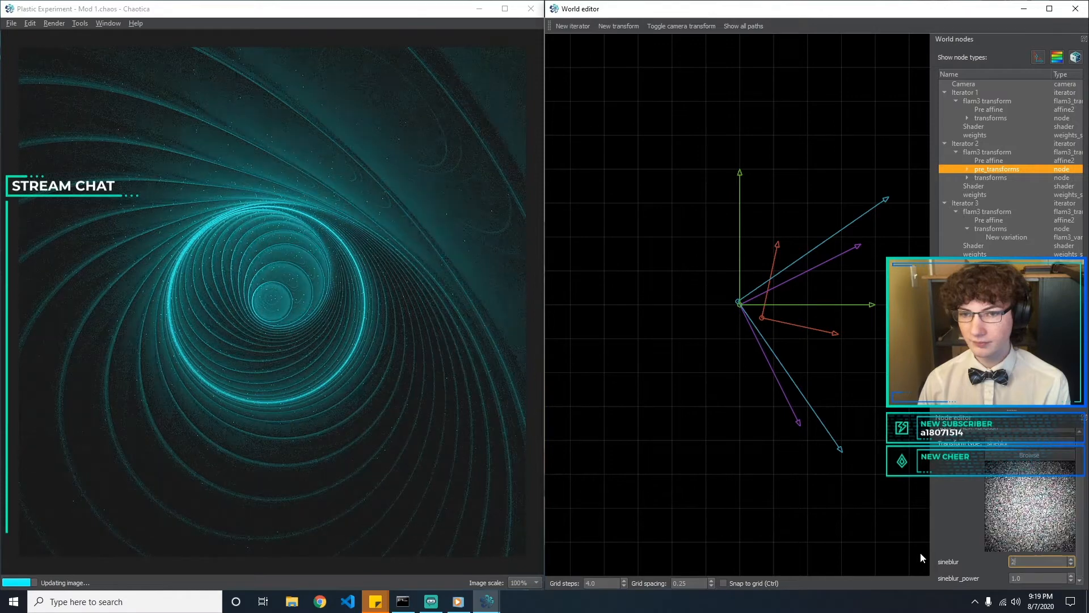
Try different sineblur_power values on Iterator 2's pre transform, ending at 1
key(Tab)
text(3)
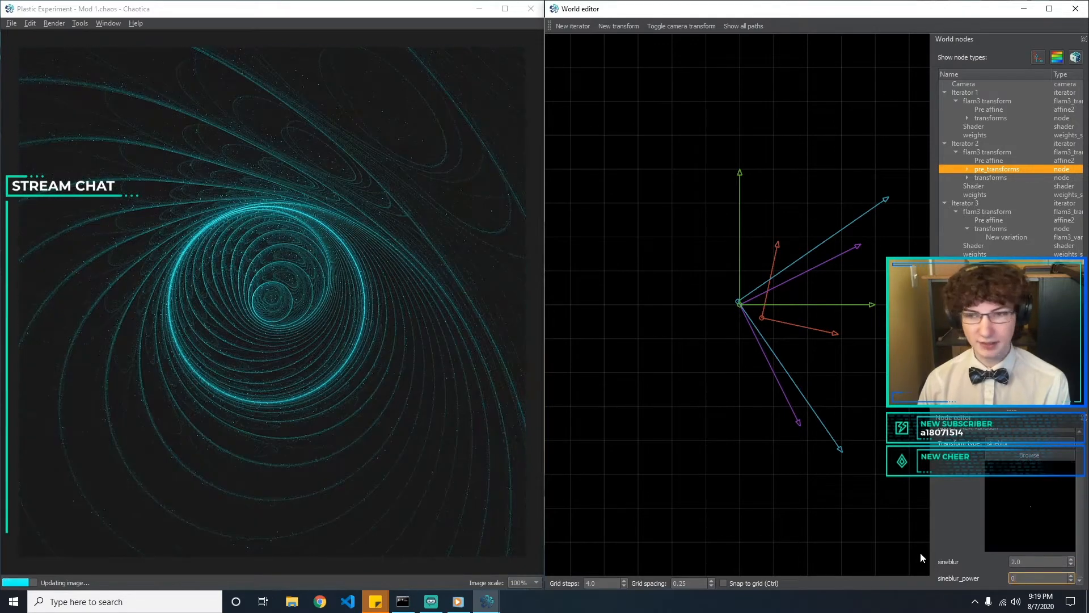
key(BackSpace)
text(5)
key(BackSpace)
text(3)
key(BackSpace)
text(1)
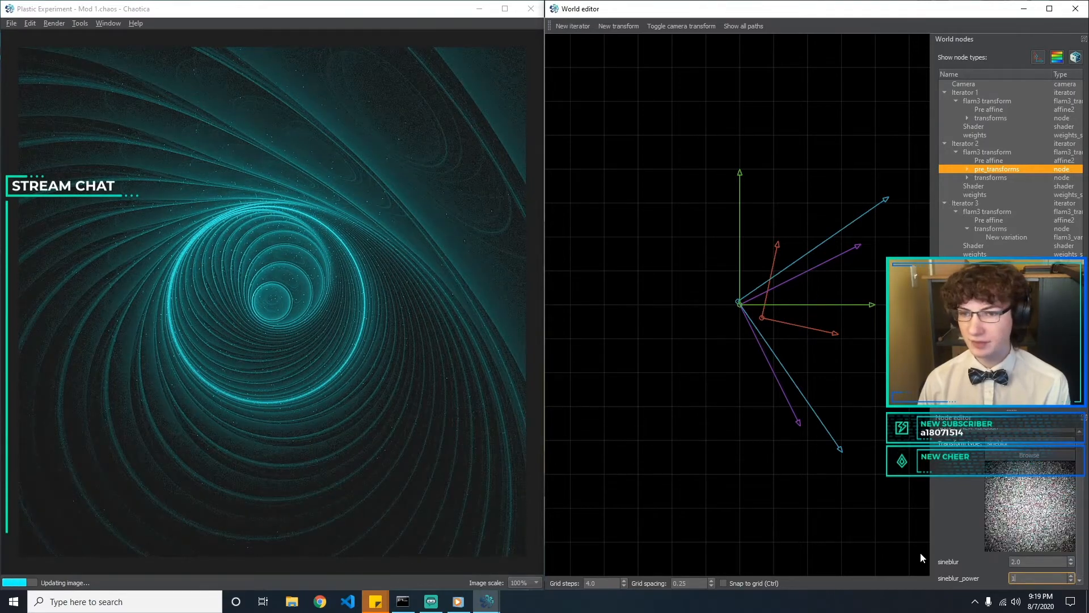
Compare other sineblur amounts on Iterator 2's pre transform and set the amount to 3
key(shift+Tab)
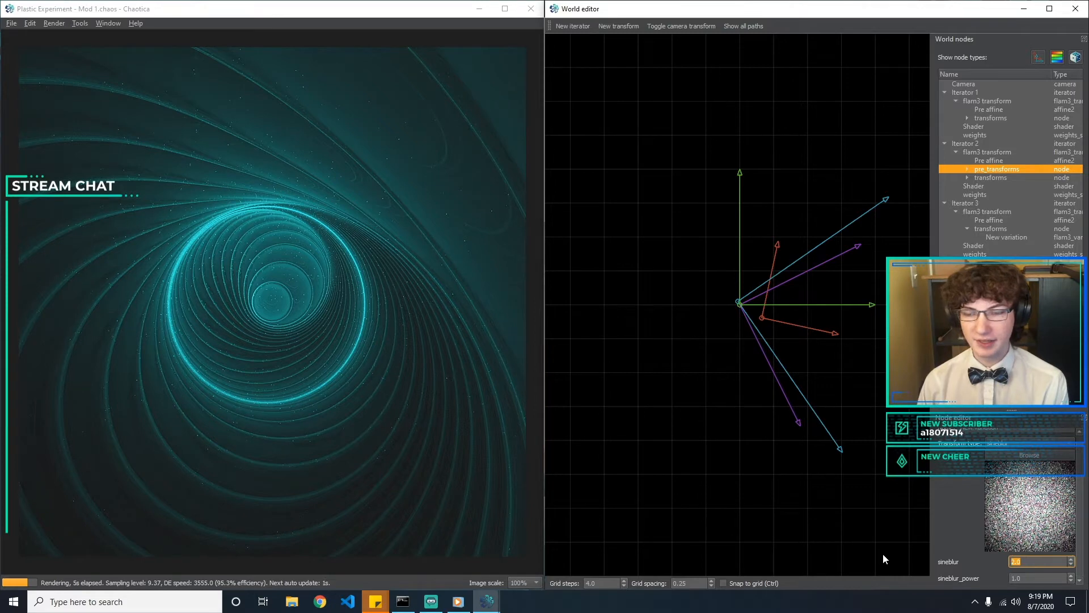
text(5)
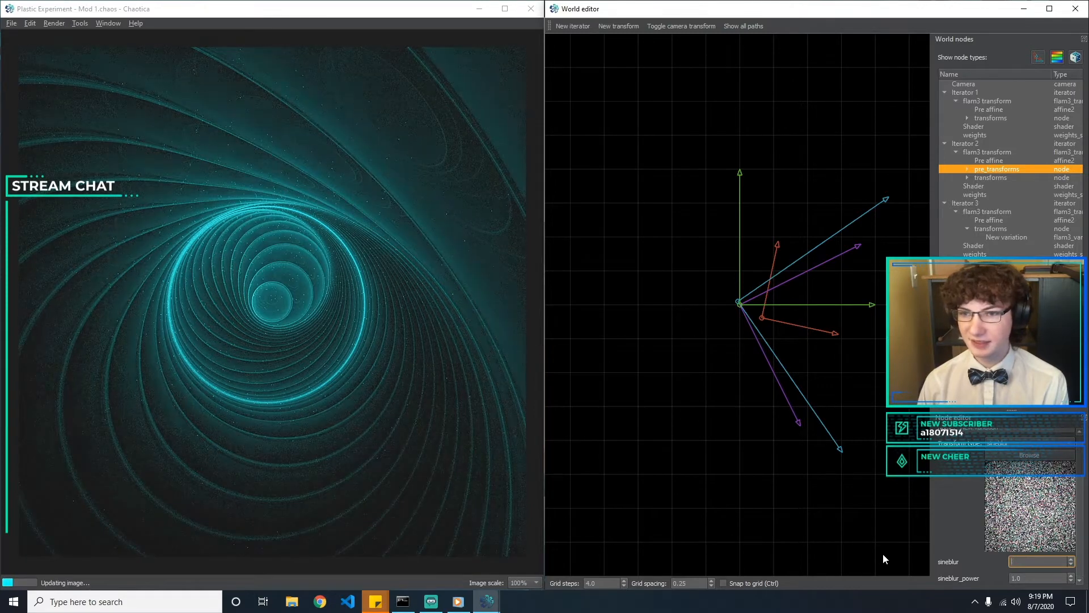
key(BackSpace)
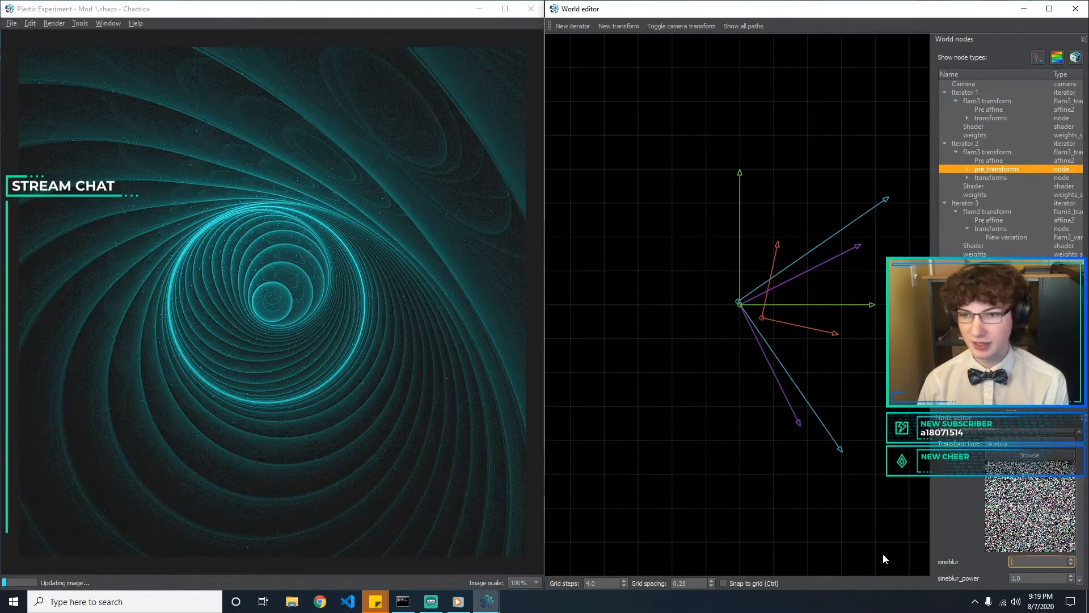
text(1)
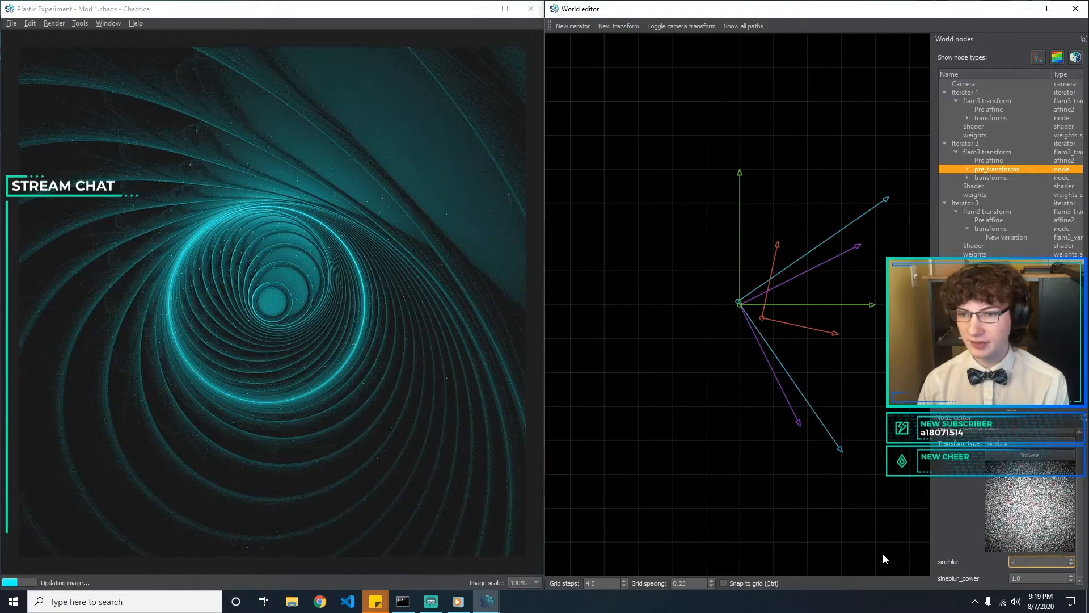
key(BackSpace)
text(33)
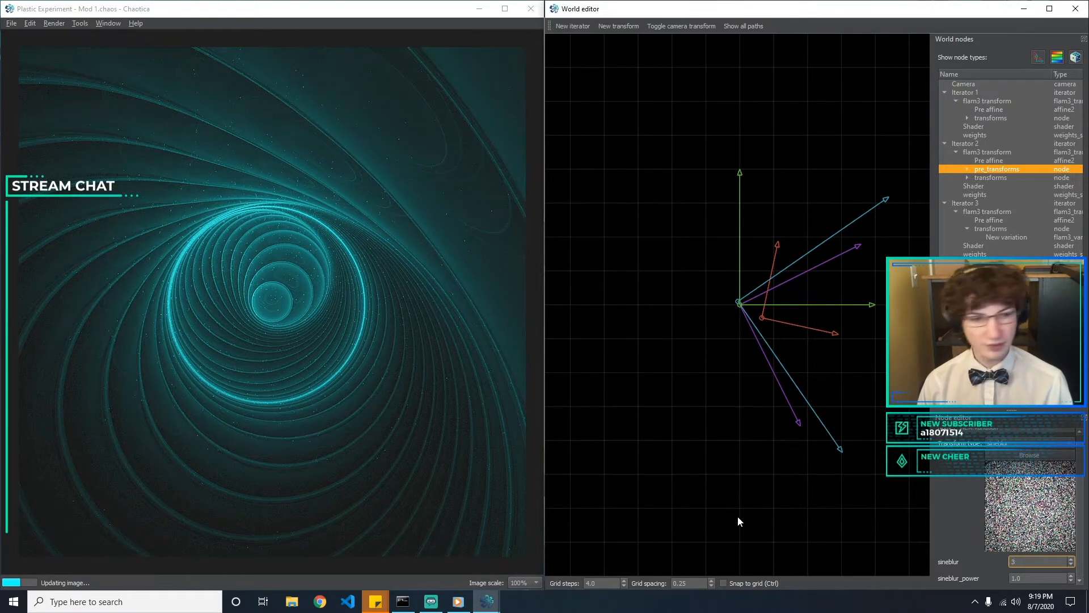
key(Return)
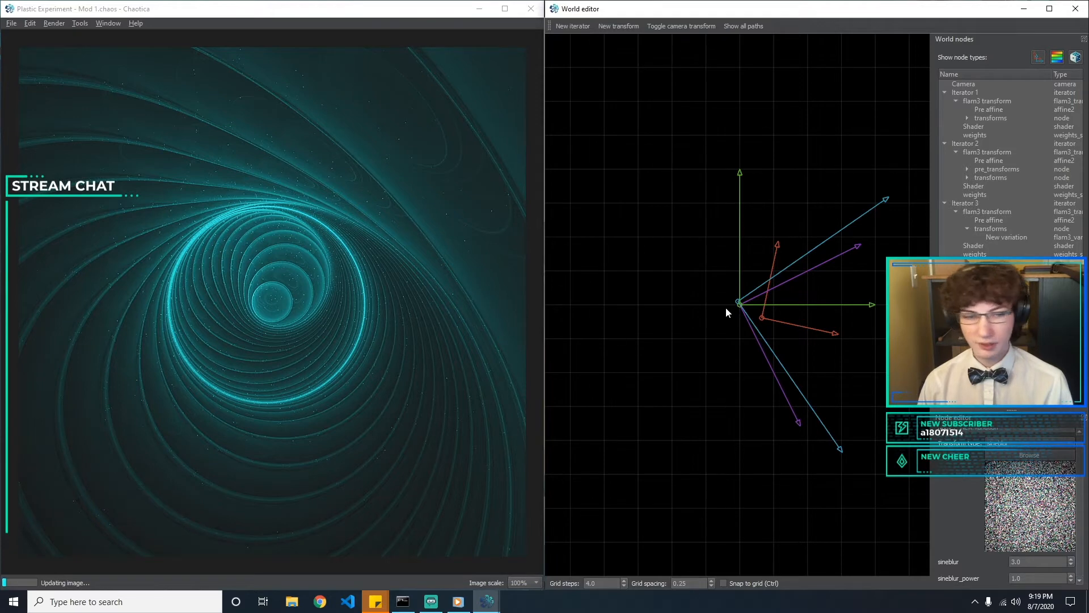
Save the world as a new file named "Plastic Experiment - Mod 2"
click(11, 23)
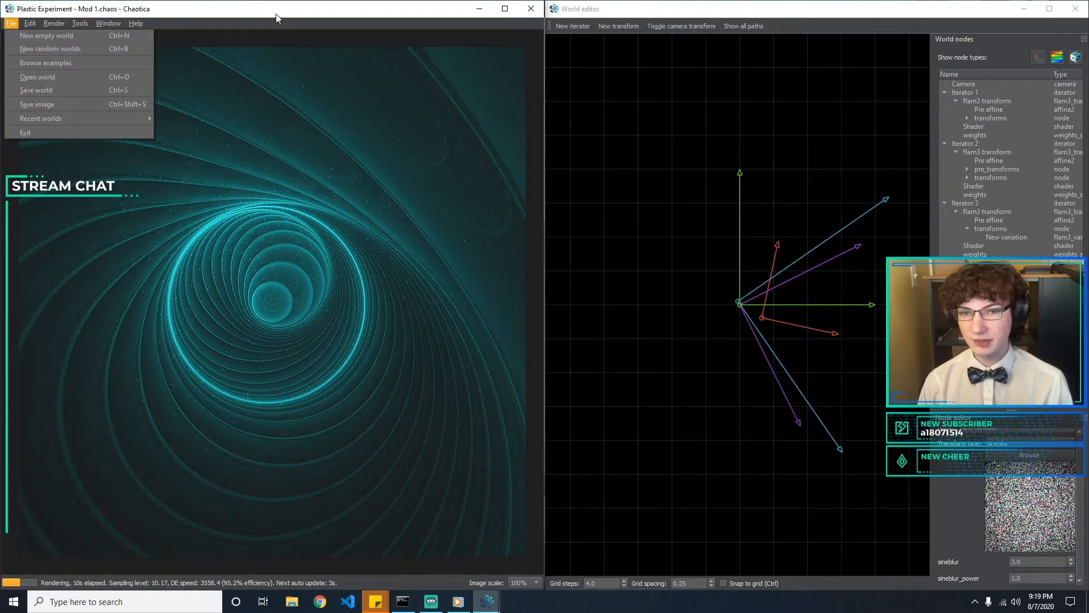
click(42, 90)
click(177, 255)
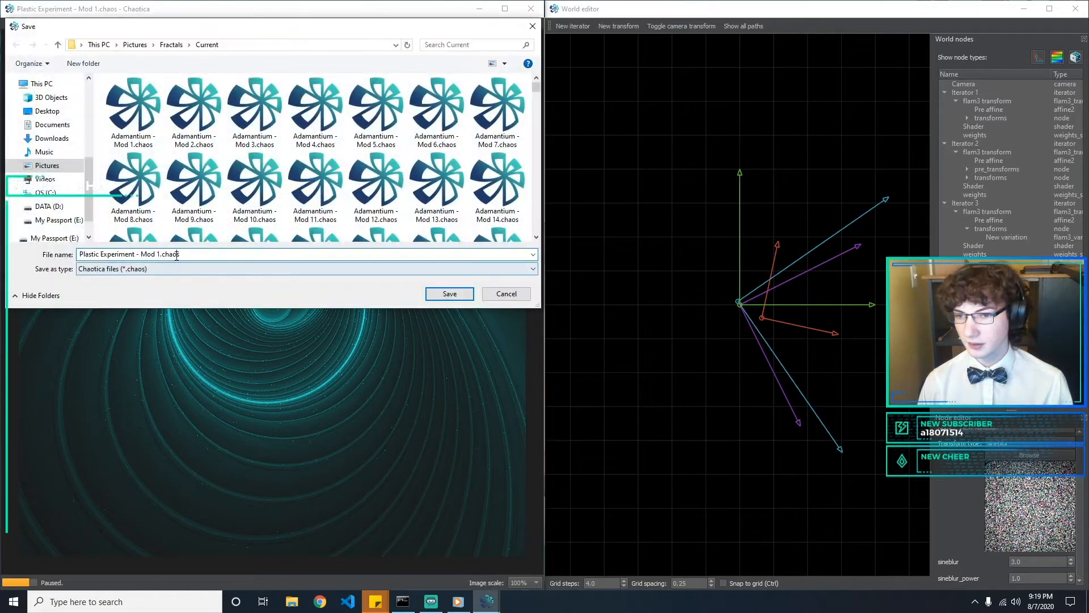
key(BackSpace)
text(2)
key(Return)
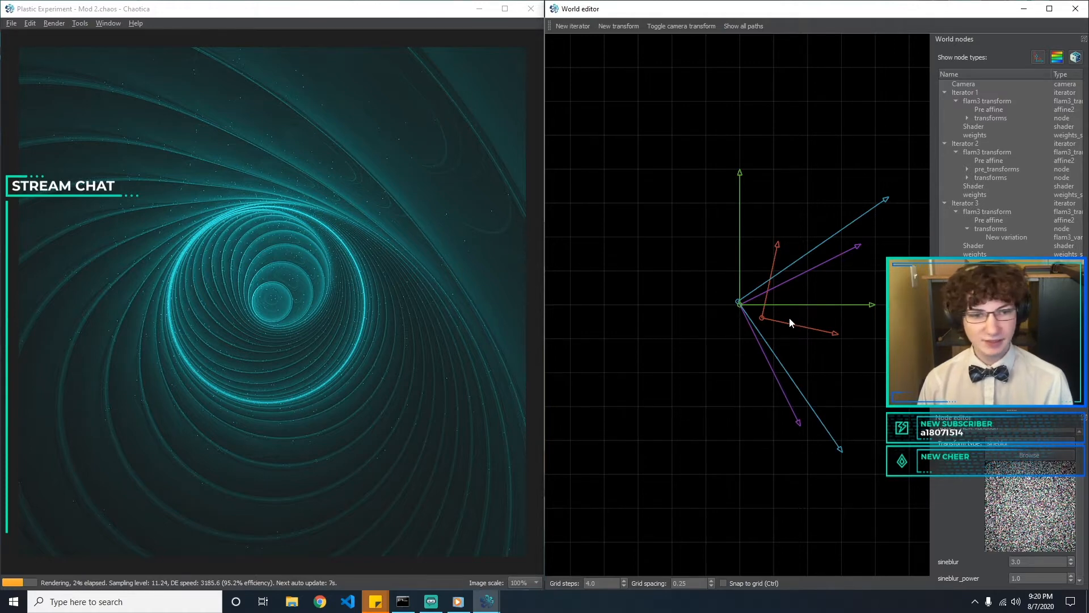
Move Iterator 1's pre affine to an offset of about x 0.17, y -0.06
drag(762, 318, 764, 315)
click(718, 324)
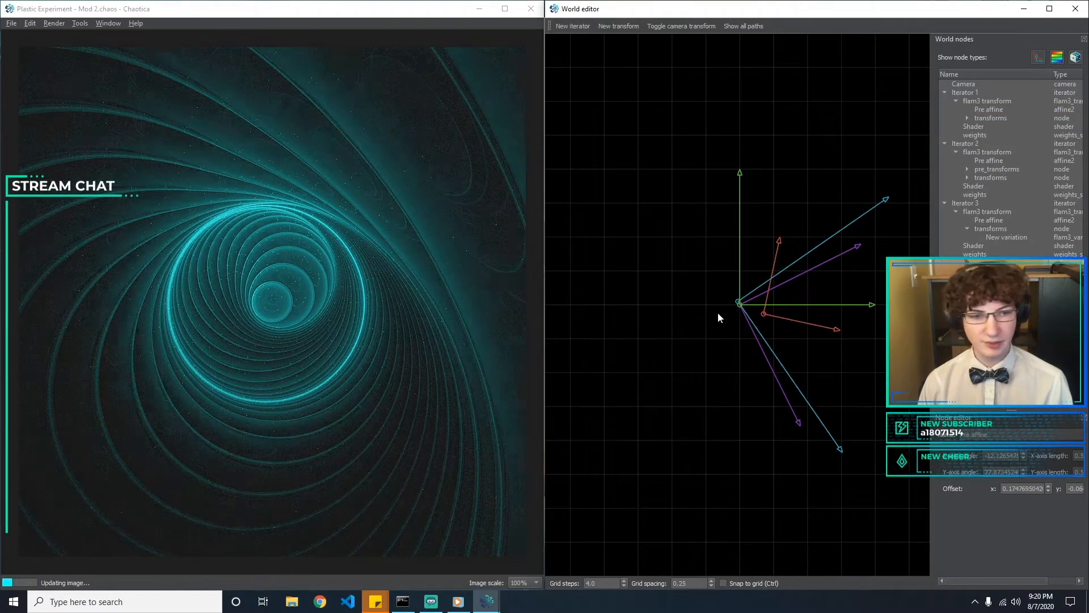
click(756, 343)
Try the hemisphere transform type on Iterator 3's variation
click(1007, 236)
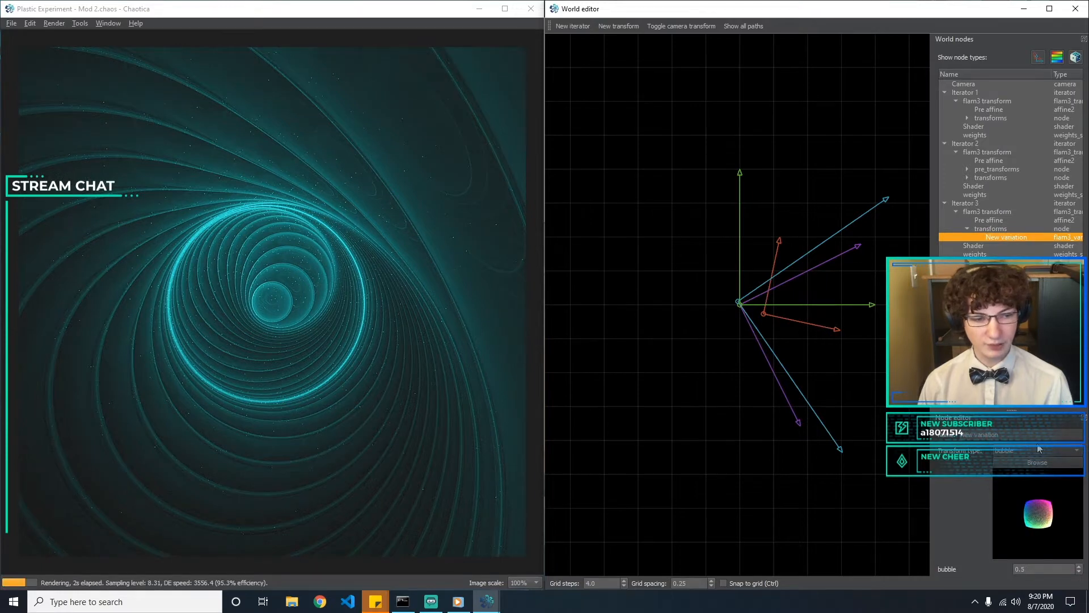
click(1038, 449)
text(hem)
key(Return)
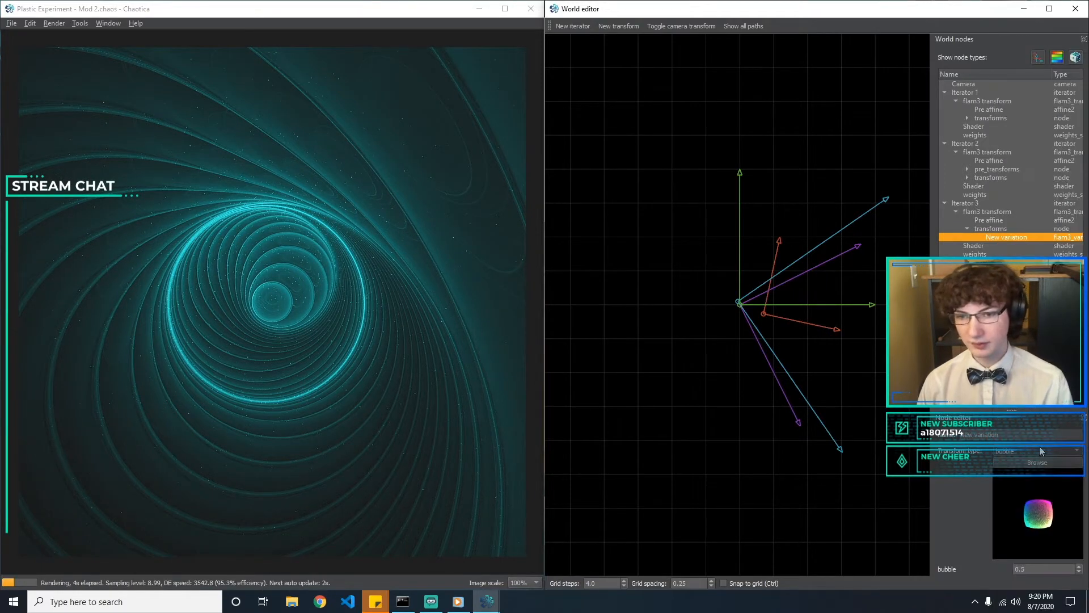
Compare hemisphere amounts on Iterator 3's variation, including 0.1, 0.6 and 0.7, and end at 0.5
drag(1041, 569, 869, 569)
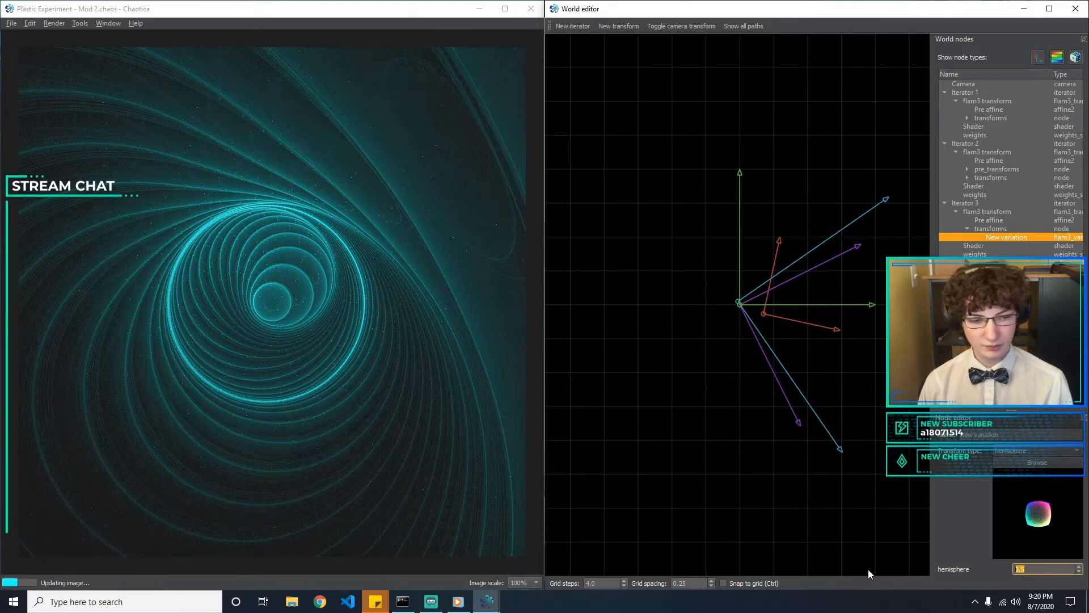
text(2)
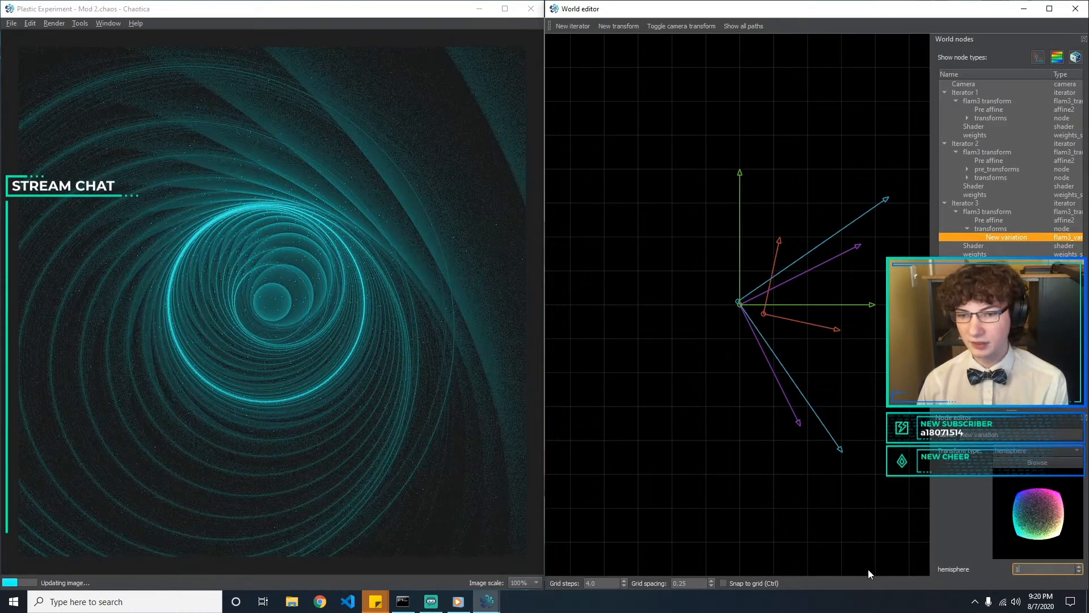
key(BackSpace)
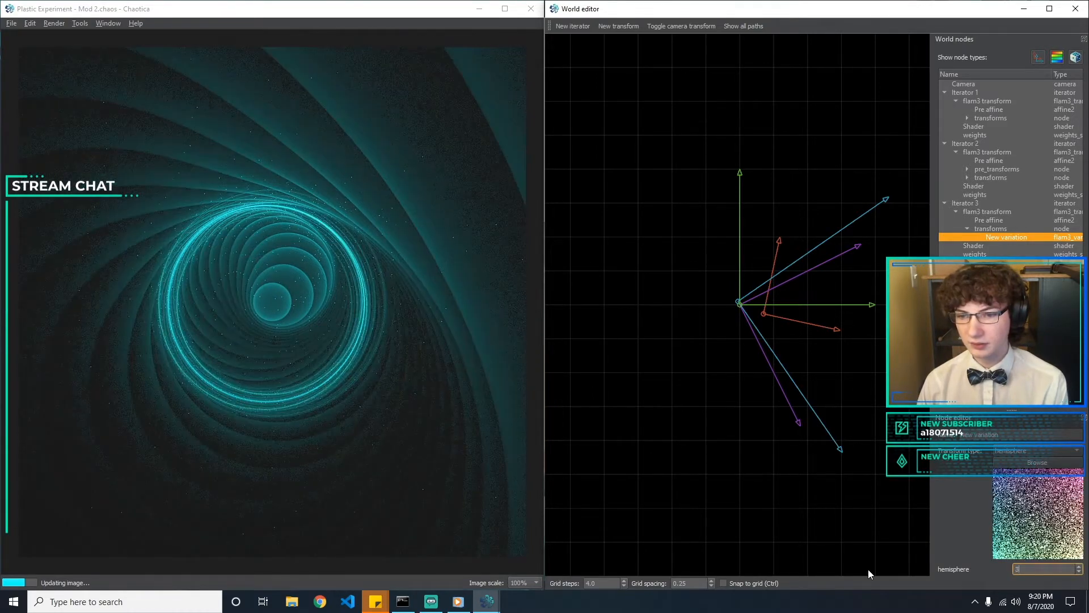
text(0.5)
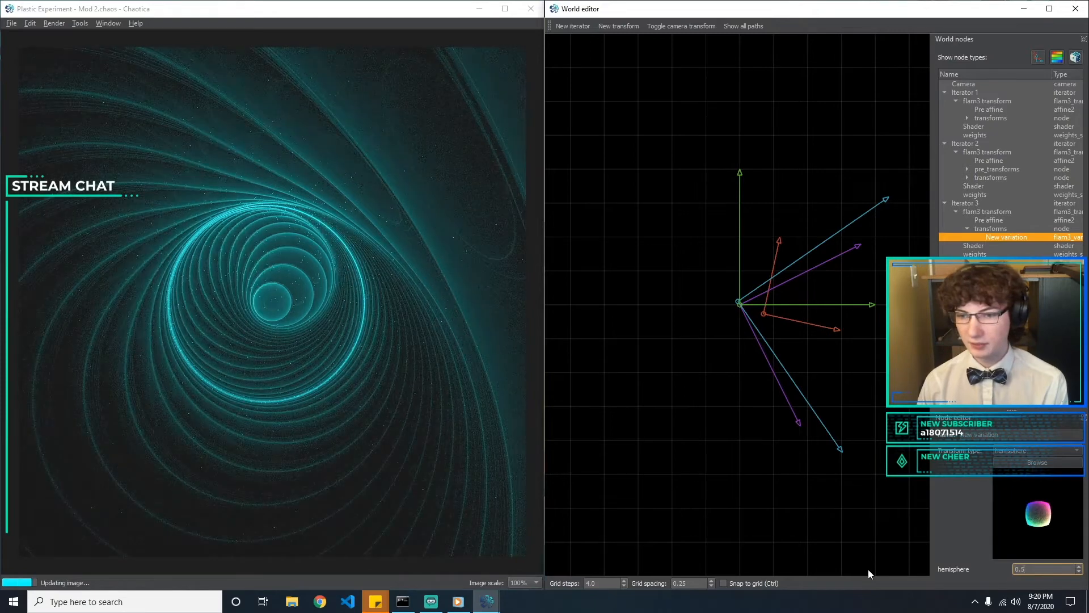
key(BackSpace)
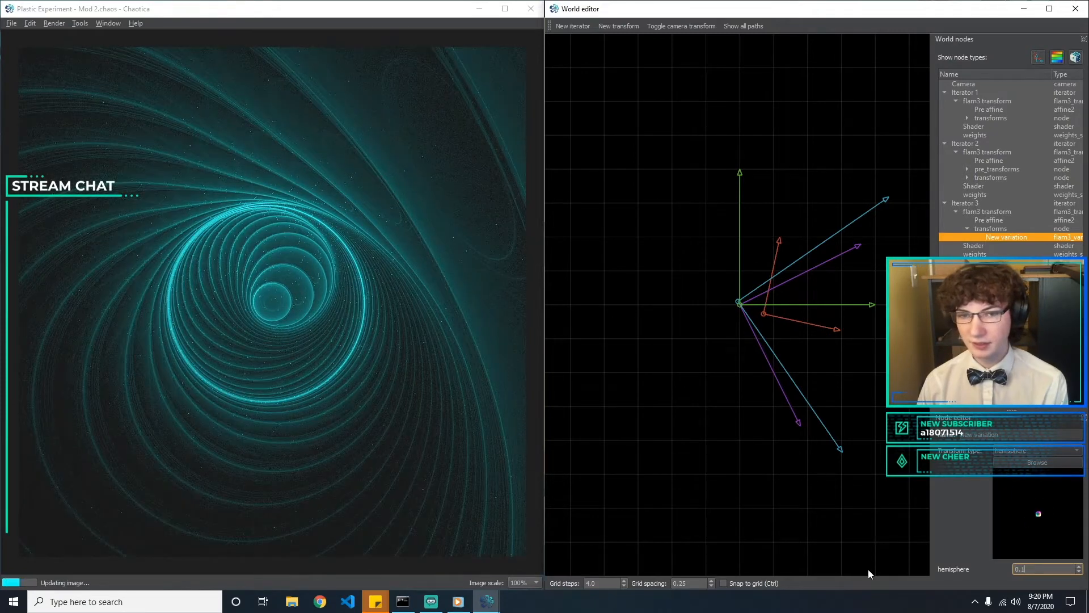
text(5)
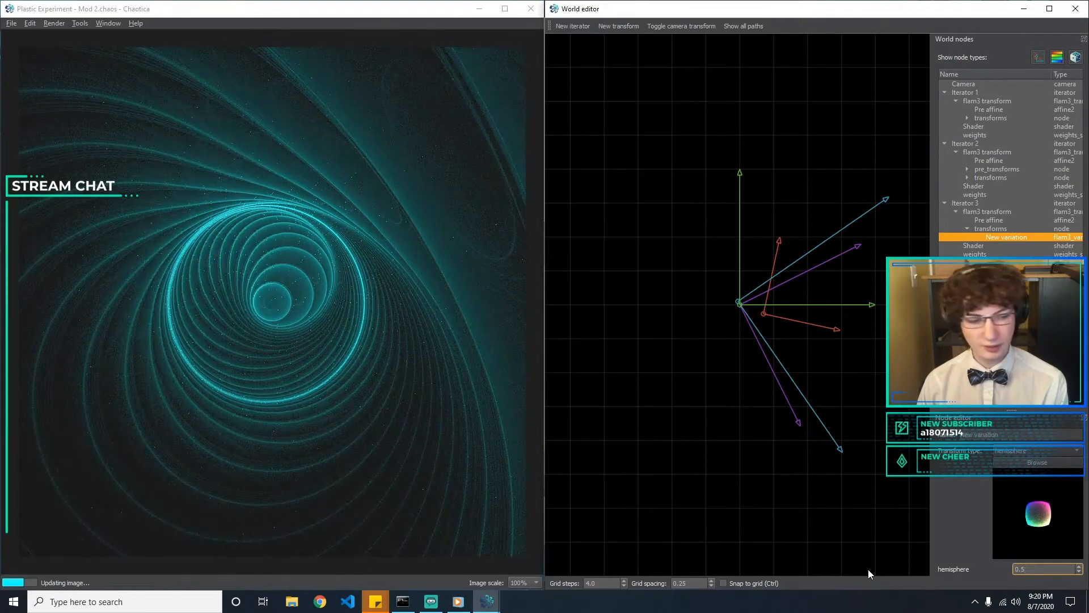
key(BackSpace)
text(6)
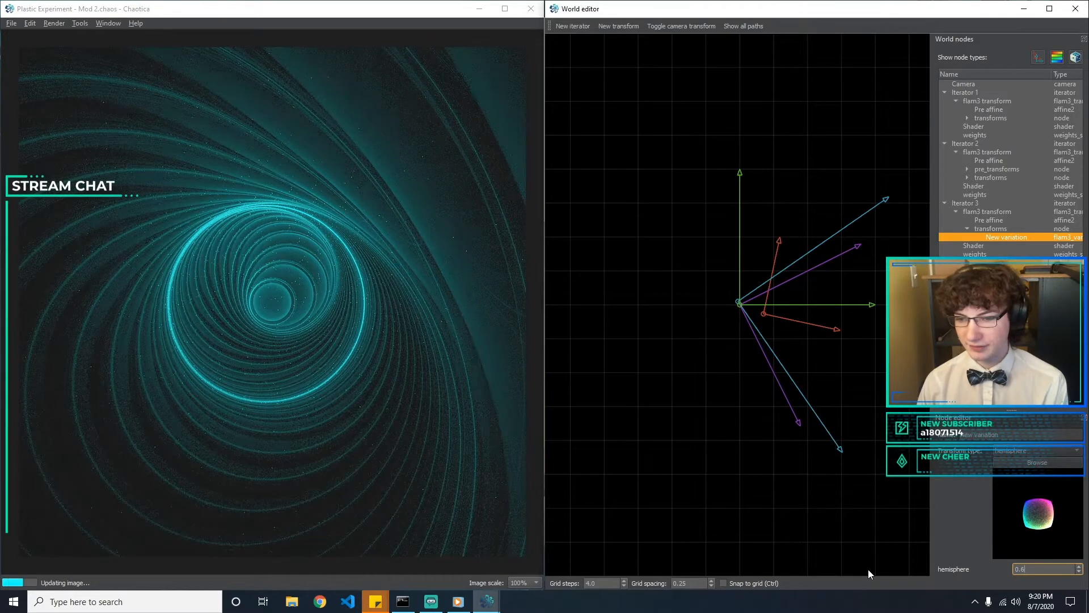
key(BackSpace)
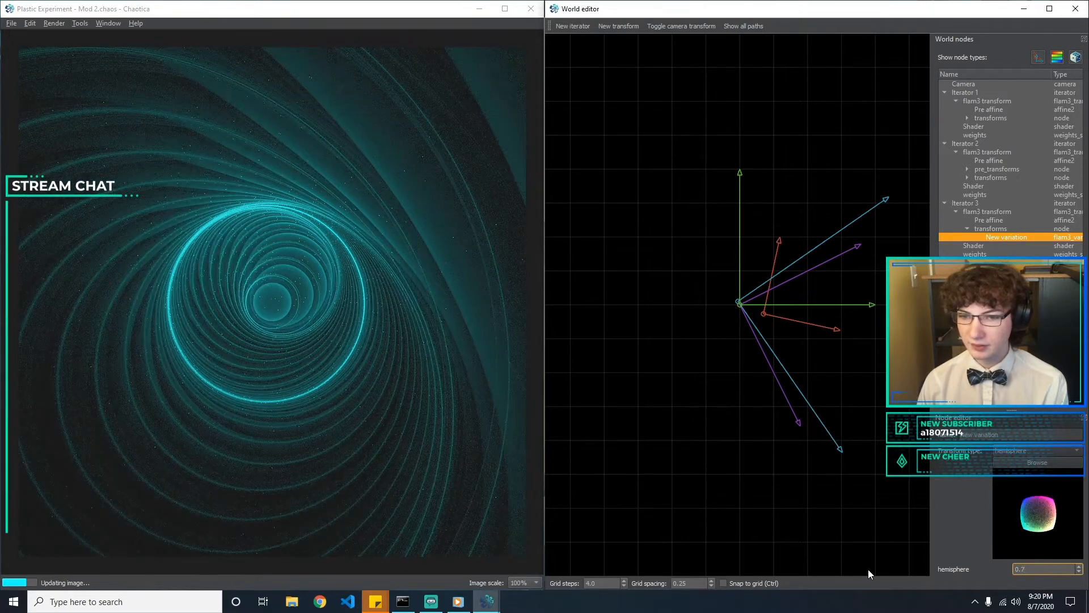
text(5)
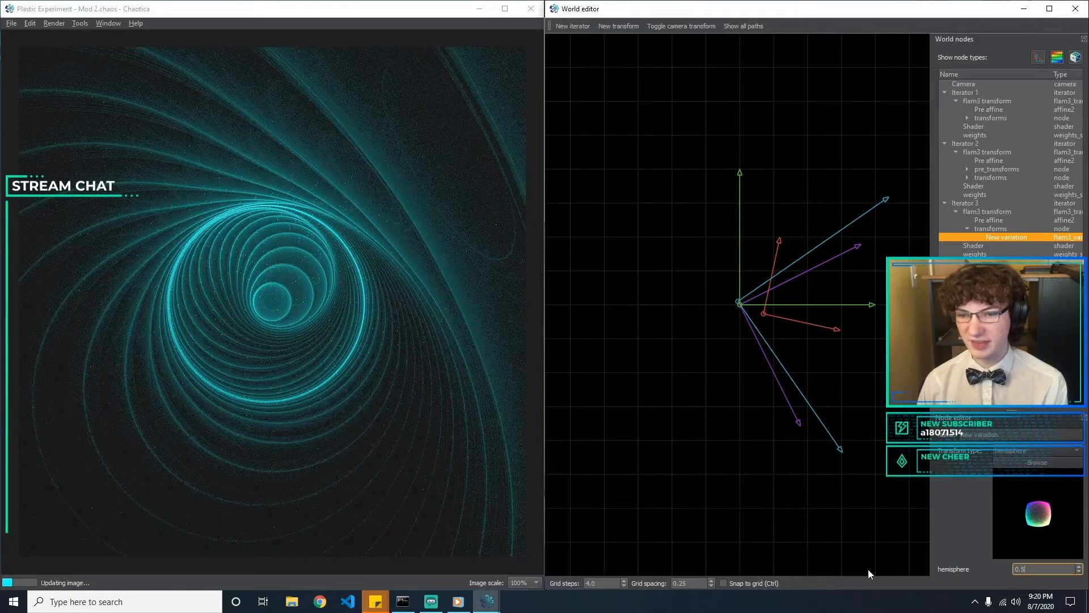
Switch Iterator 3's variation back to the bubble transform type
click(1046, 448)
text(bubble)
key(Return)
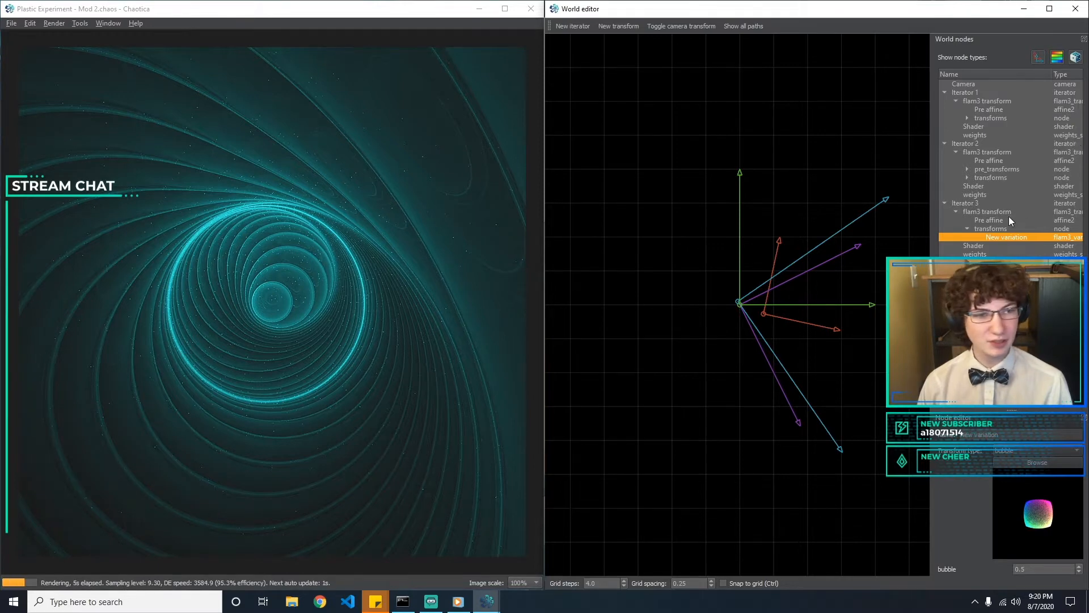
Add a second variation to Iterator 2's transforms and set its type to hyperbolic
click(987, 178)
click(967, 178)
click(967, 169)
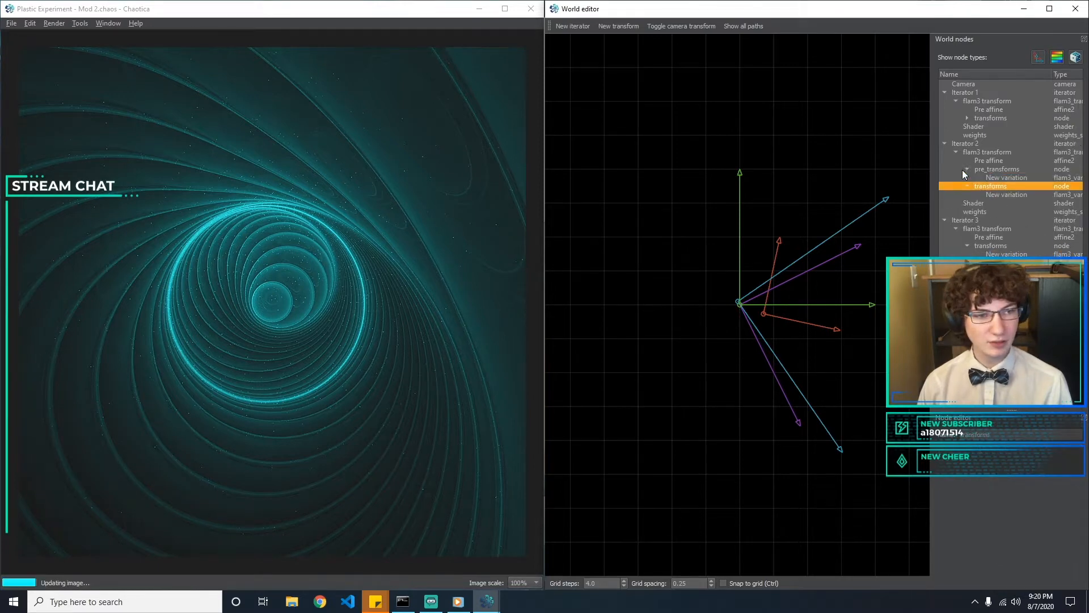
click(987, 195)
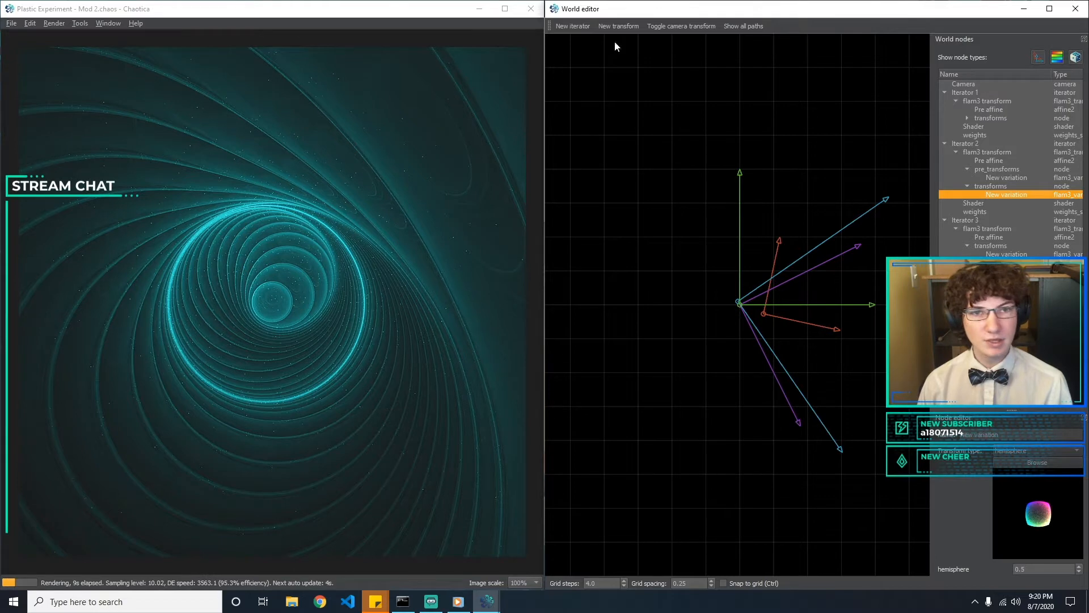
click(997, 202)
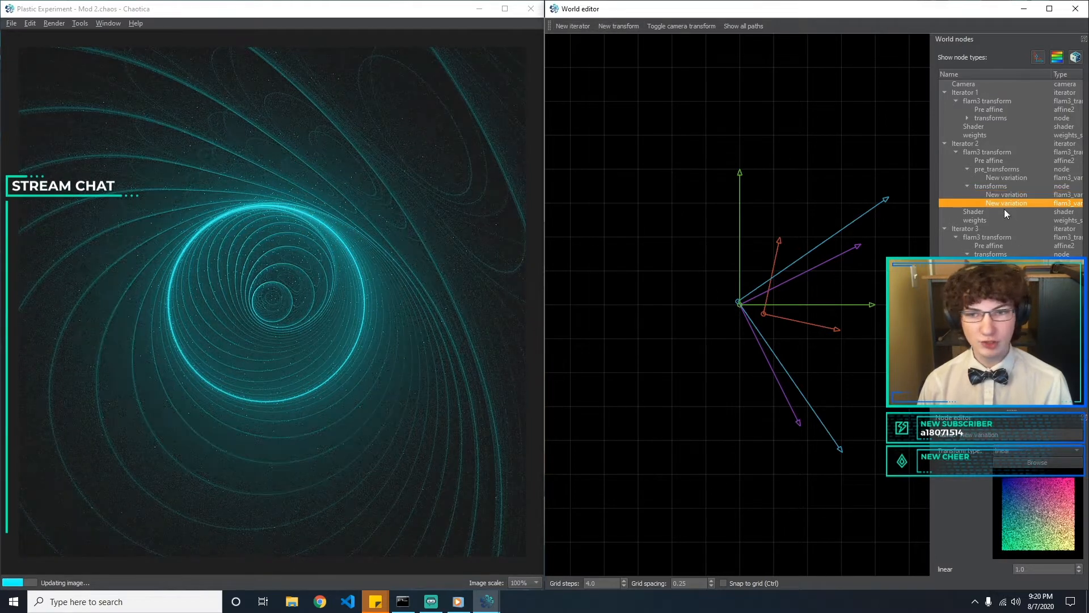
click(1028, 448)
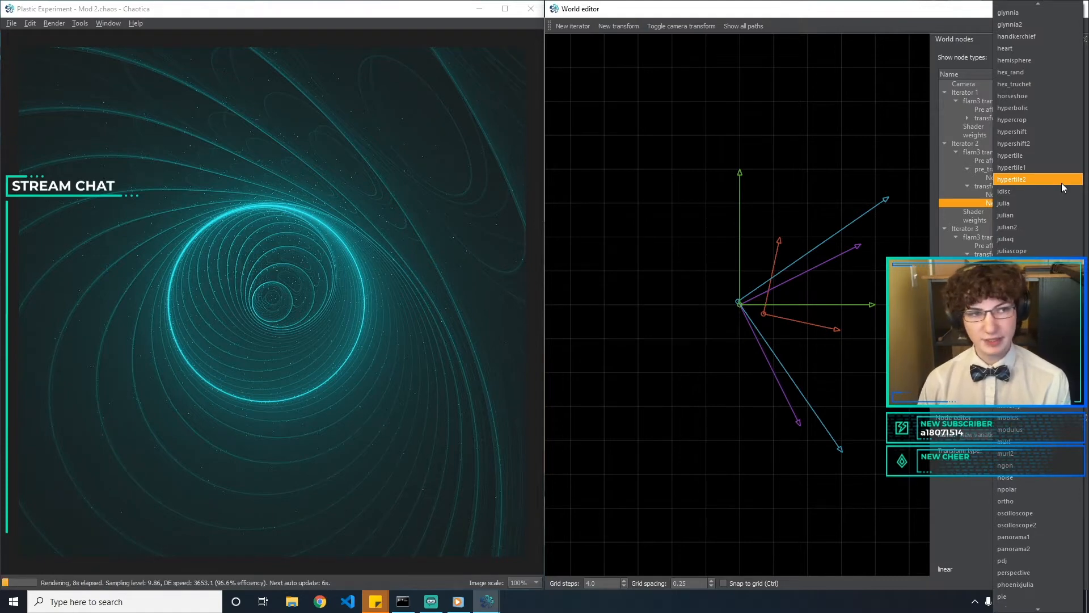
click(961, 556)
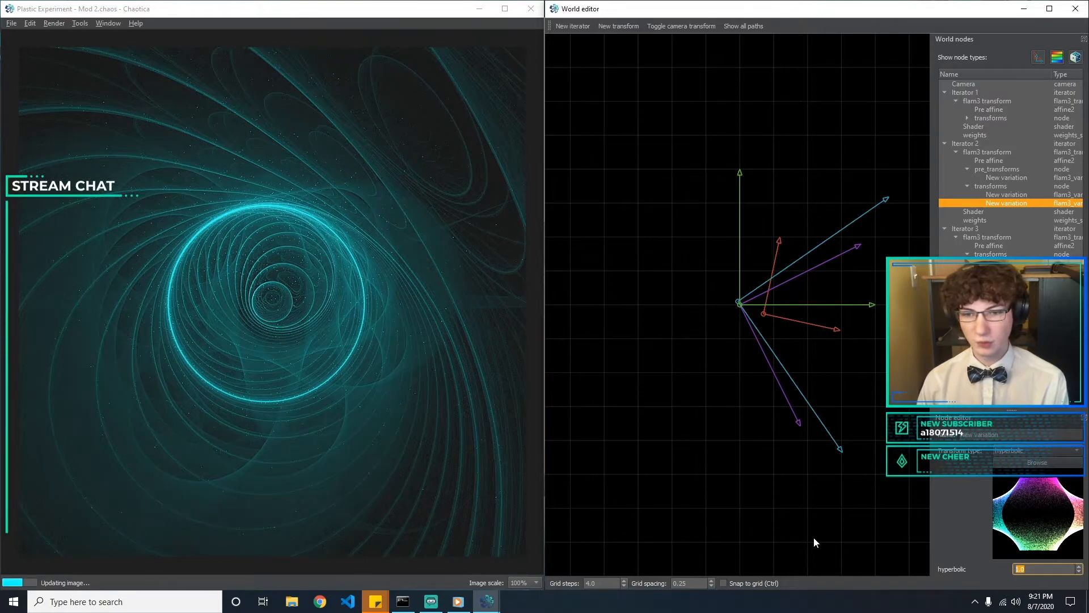
Compare hyperbolic amounts of 0.1, 0.2, -0.1 and -0.2 on Iterator 2's second variation, ending at -0.1
text(0.1)
key(BackSpace)
key(BackSpace)
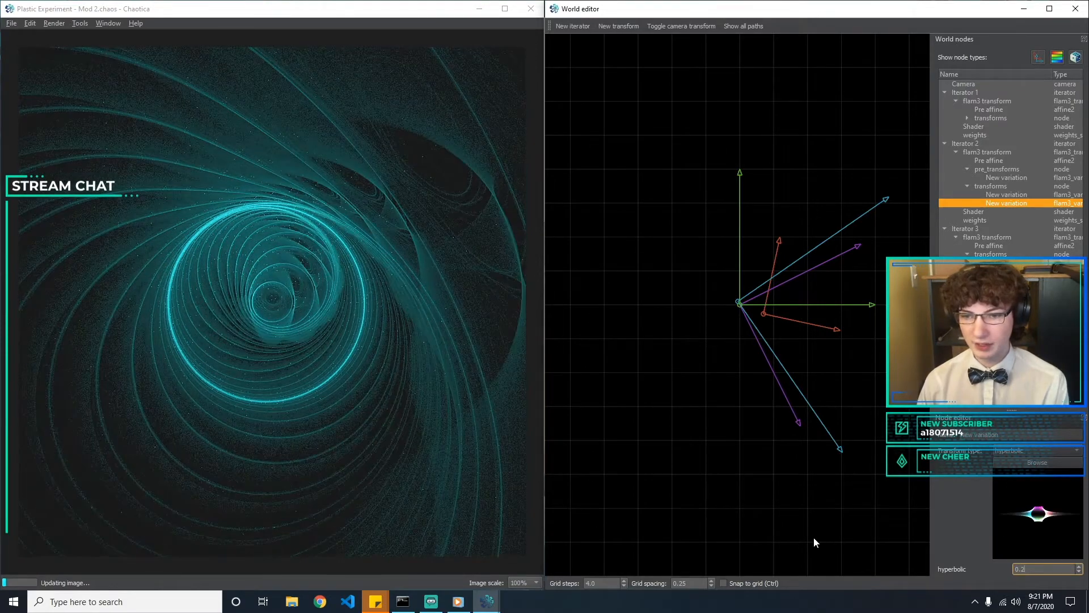
text(.1)
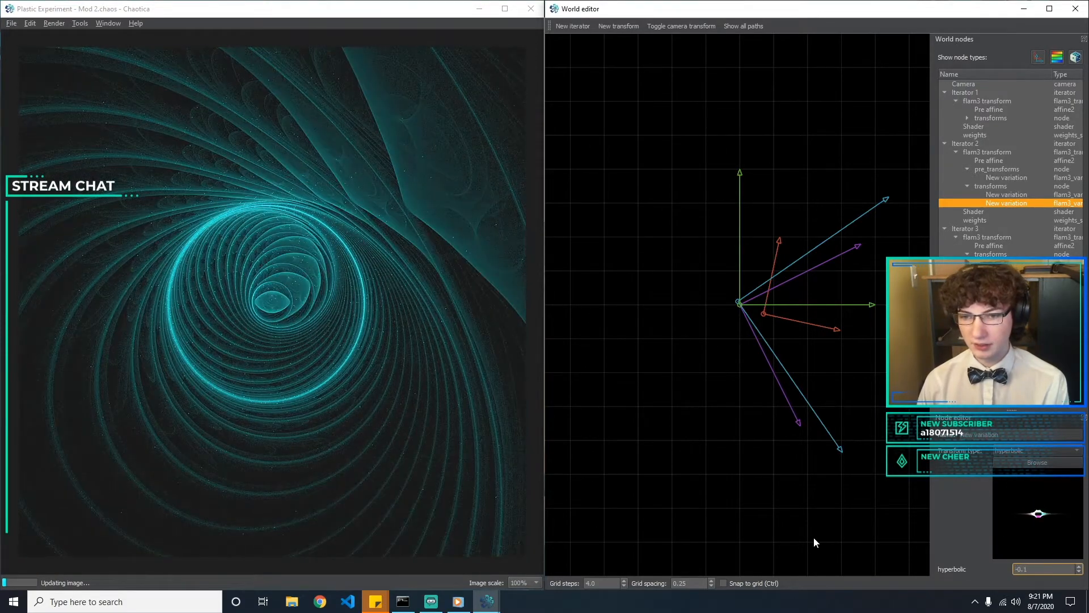
text(2)
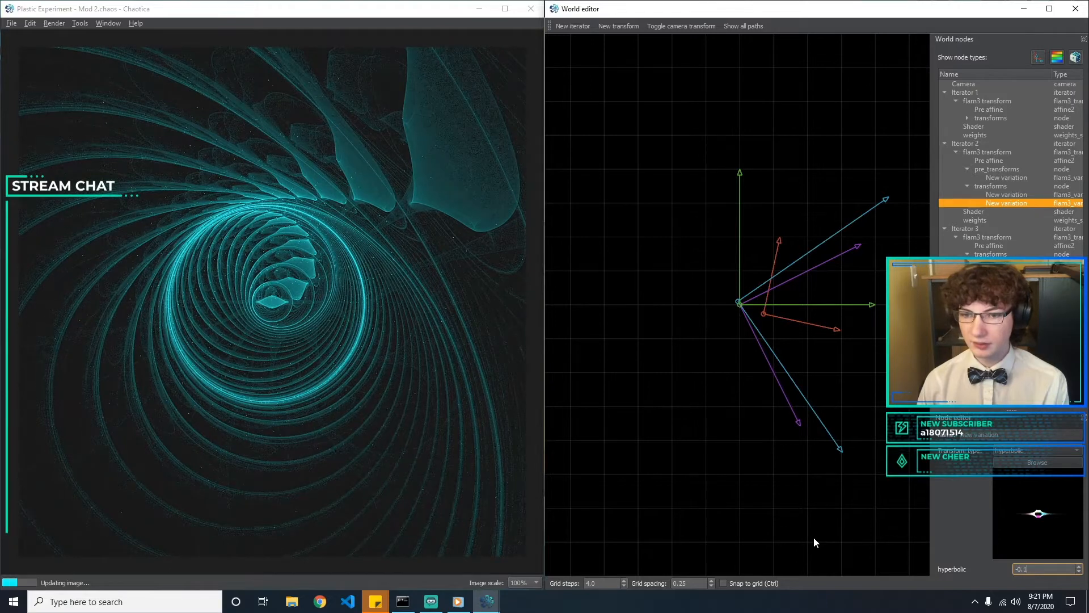
key(BackSpace)
text(2)
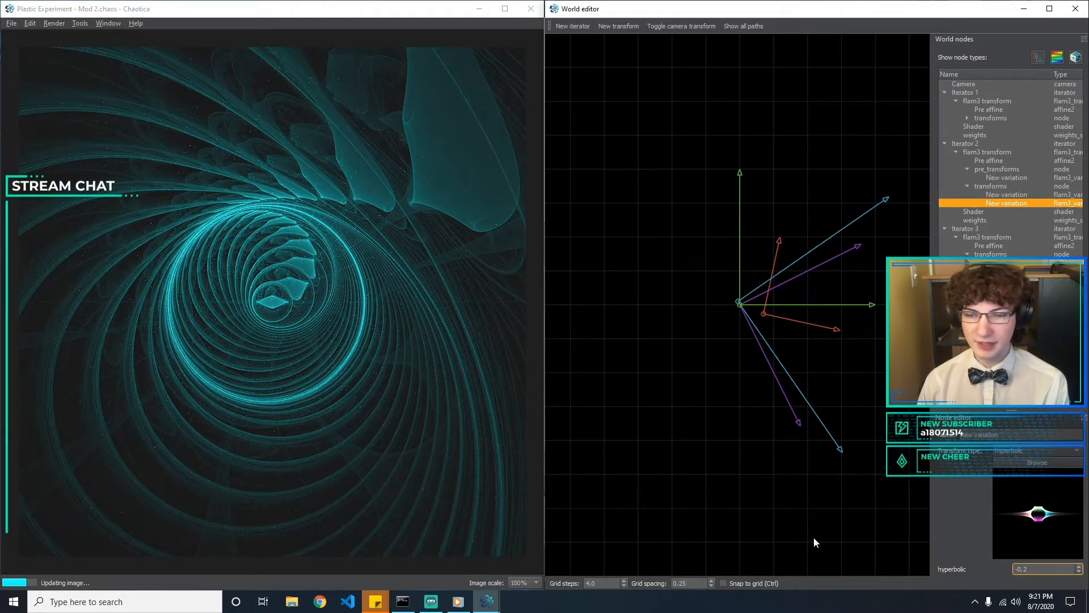
key(BackSpace)
text(1)
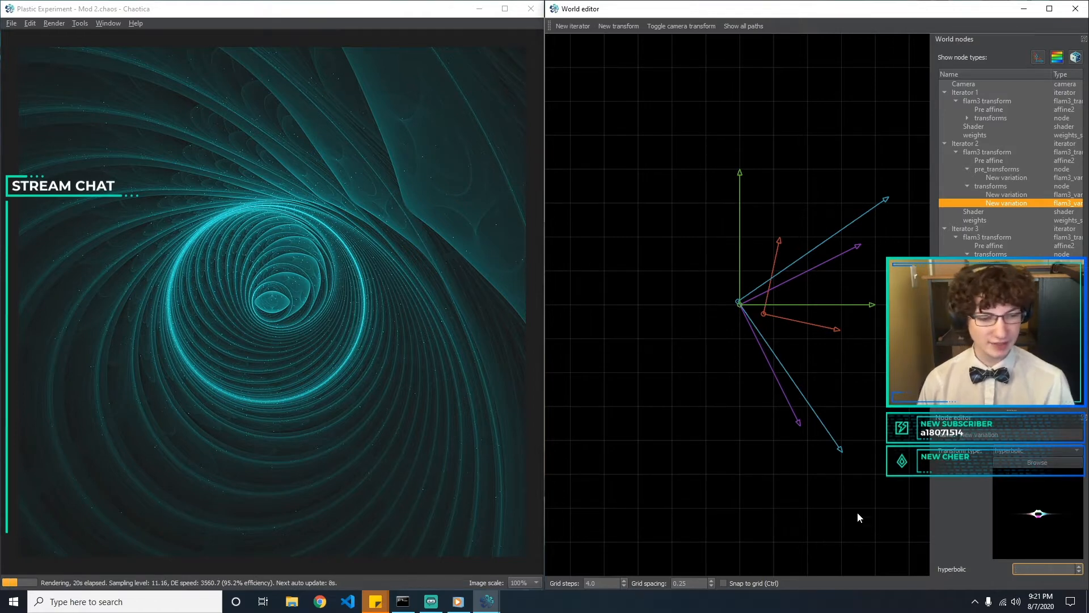
Change the type of Iterator 2's second variation to coth_spiral
click(1057, 452)
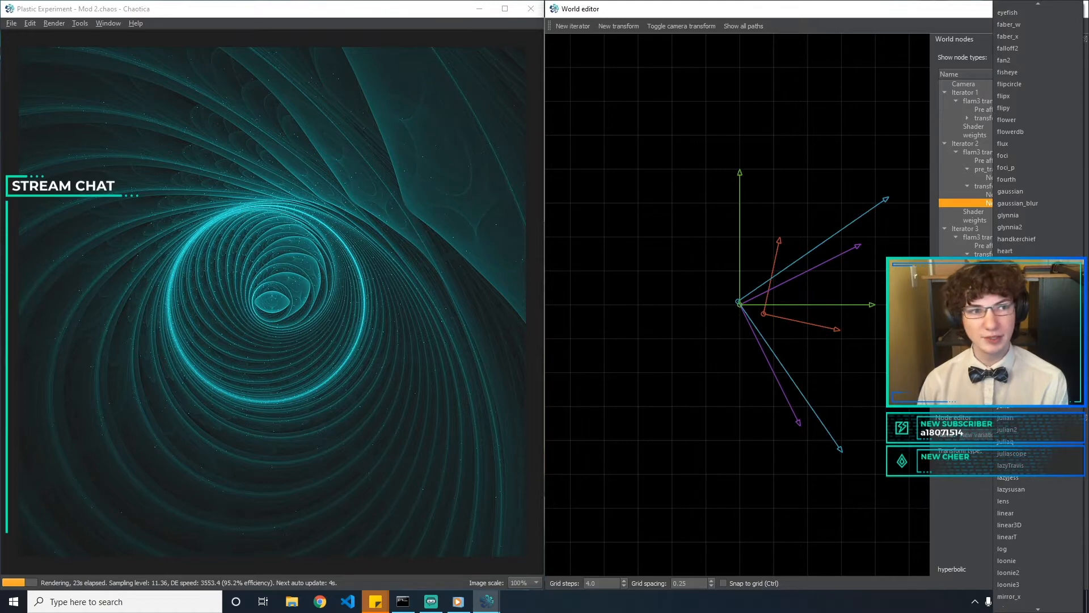
text(coth)
key(Escape)
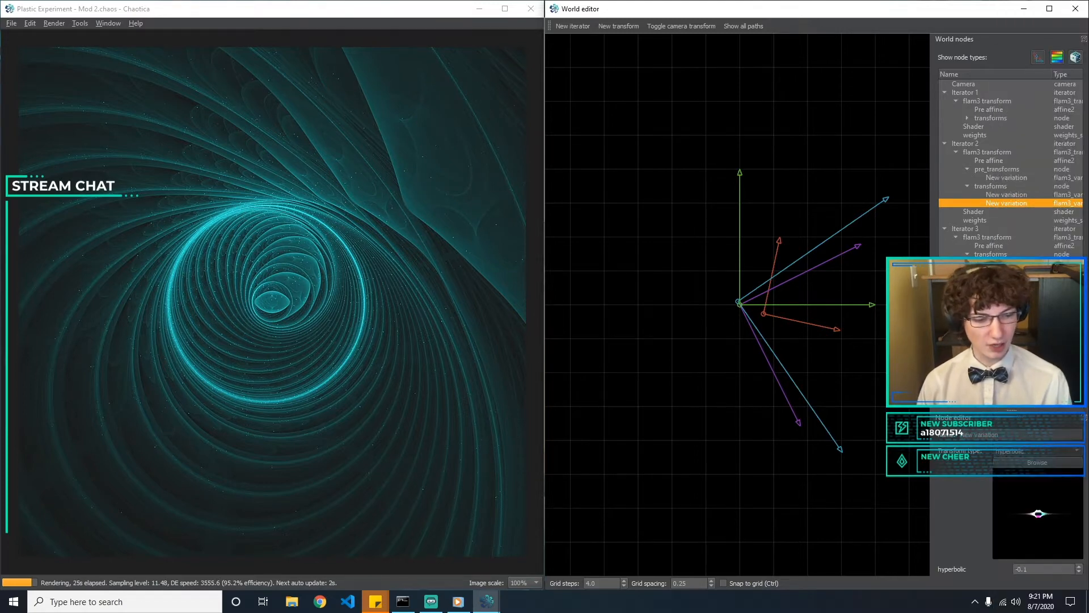
Try coth_spiral amounts of 0.1, 0.2, -0.5 and -5 on Iterator 2's second variation
drag(1029, 569, 903, 559)
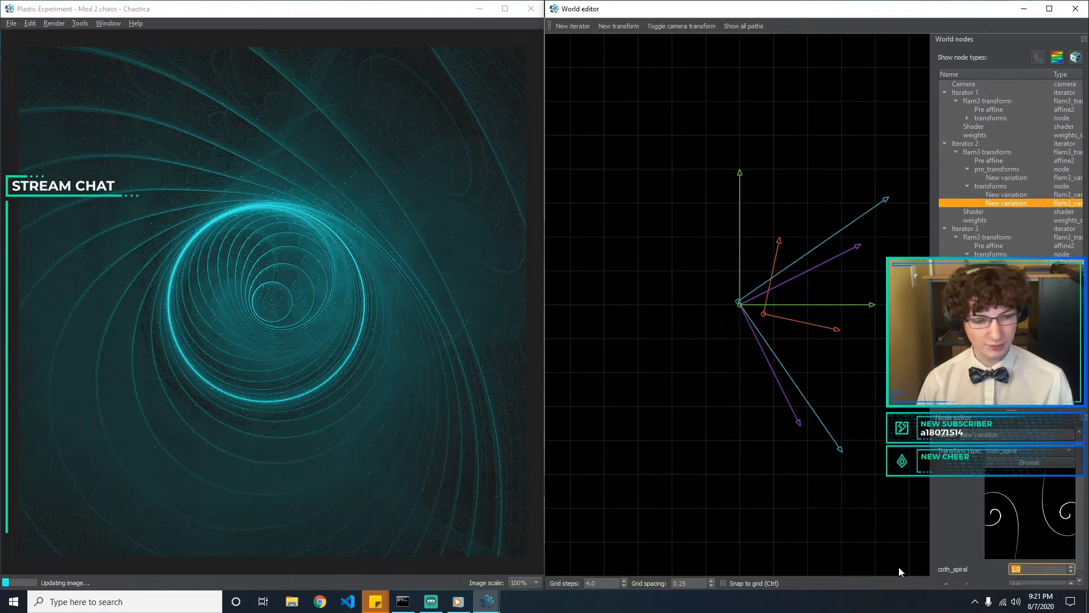
text(0.1)
key(BackSpace)
text(2)
key(BackSpace)
key(BackSpace)
key(BackSpace)
text(-0.)
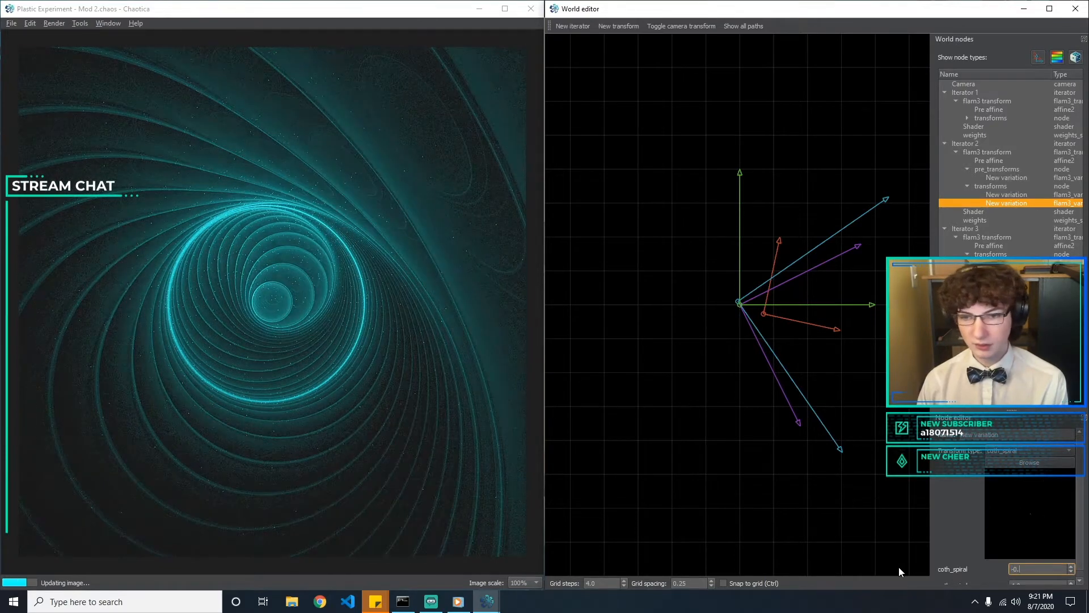
text(5)
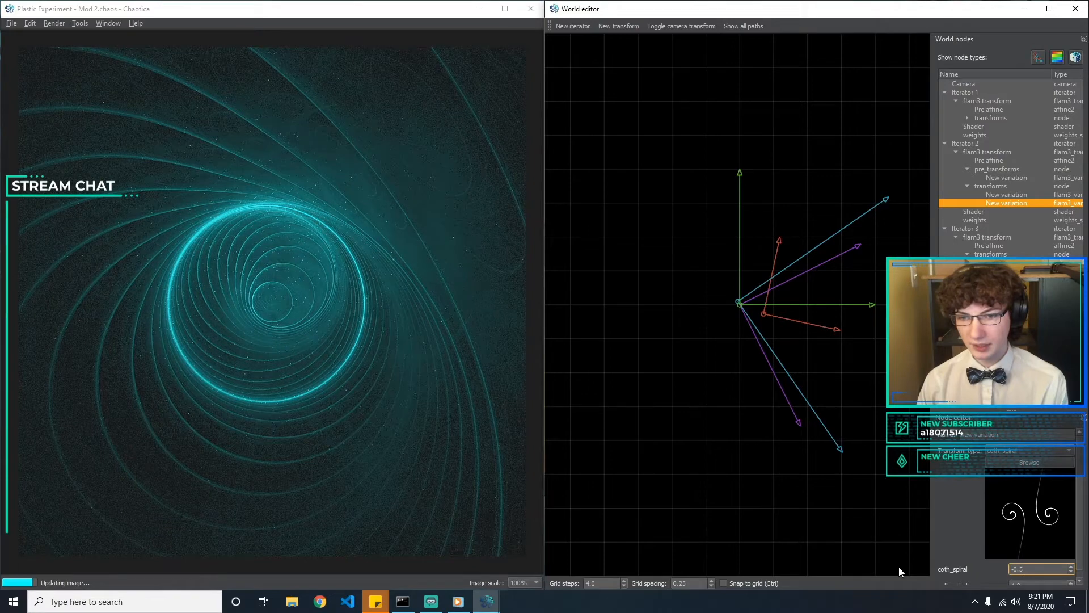
key(BackSpace)
key(BackSpace)
key(BackSpace)
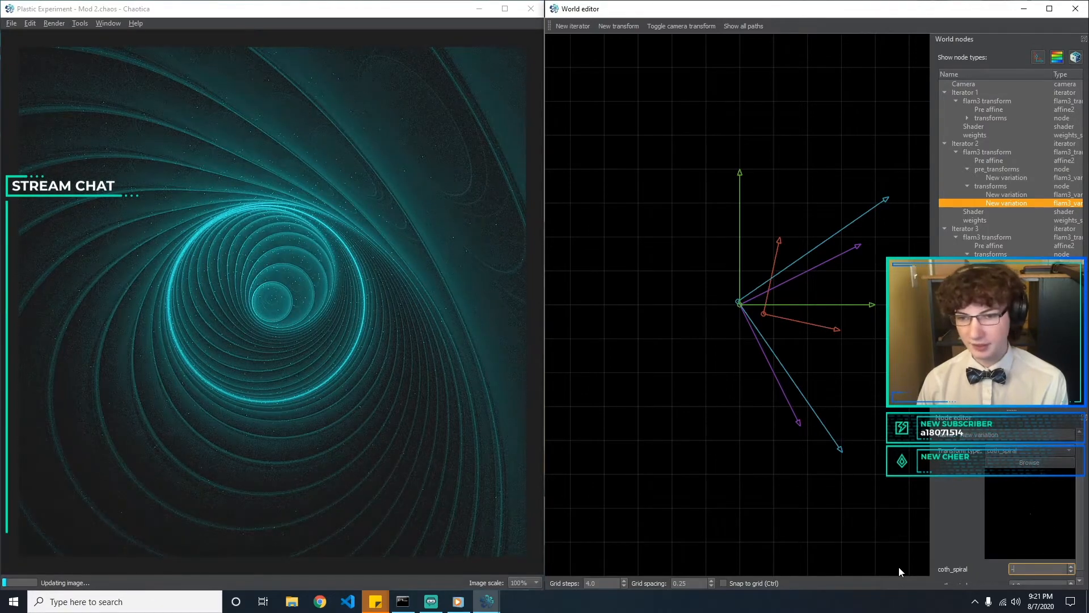
text(5)
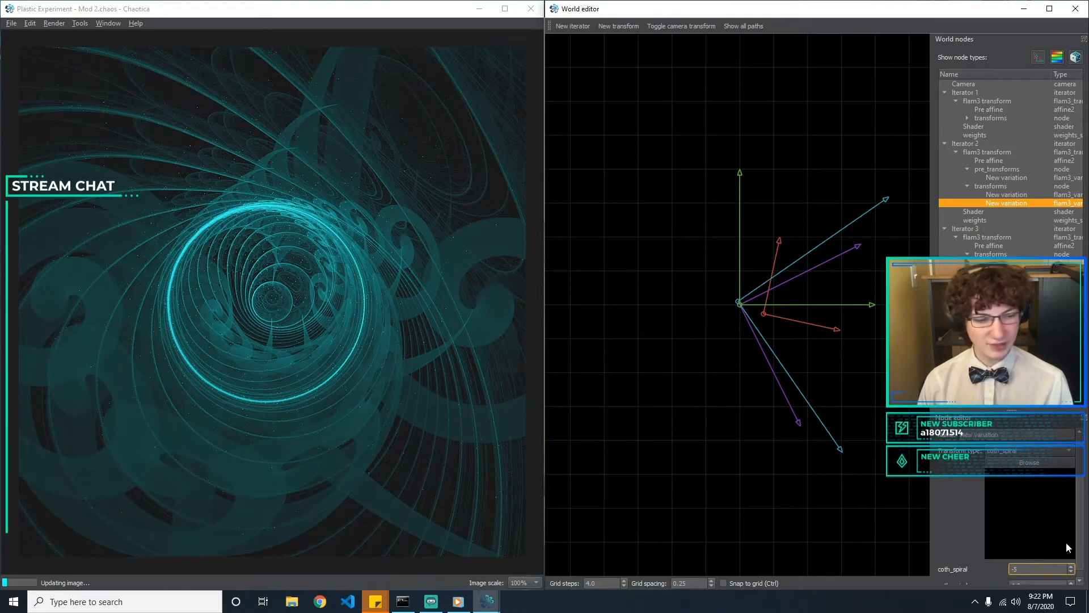
Delete the coth_spiral variation from Iterator 2's transforms
click(1018, 451)
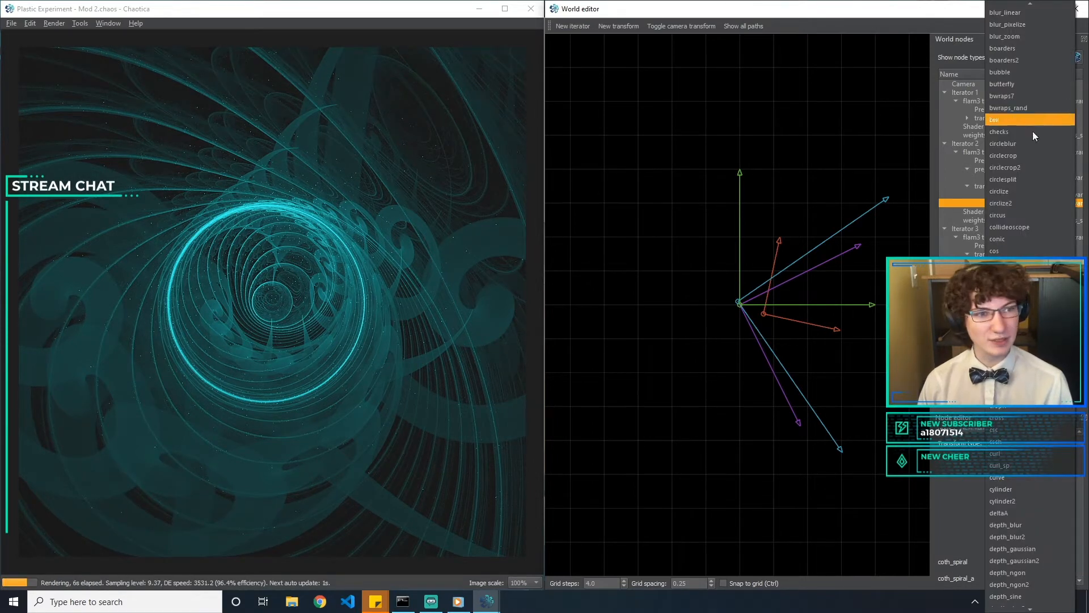
key(Escape)
click(1018, 206)
key(Delete)
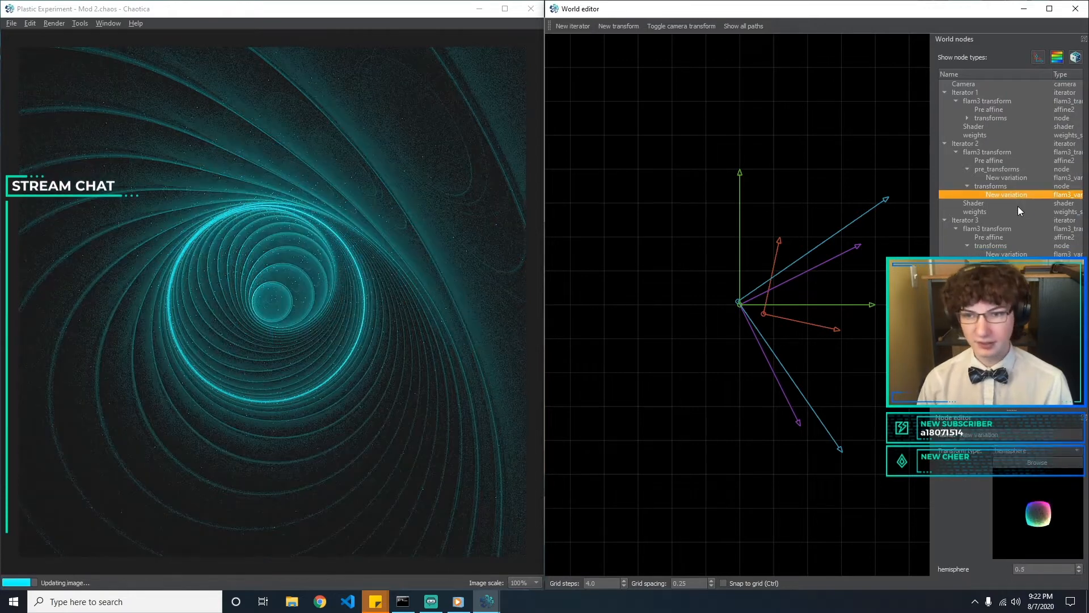
Collapse the transform lists of Iterators 2 and 3 and expand Iterator 1's transforms to show its variations
click(968, 186)
click(967, 169)
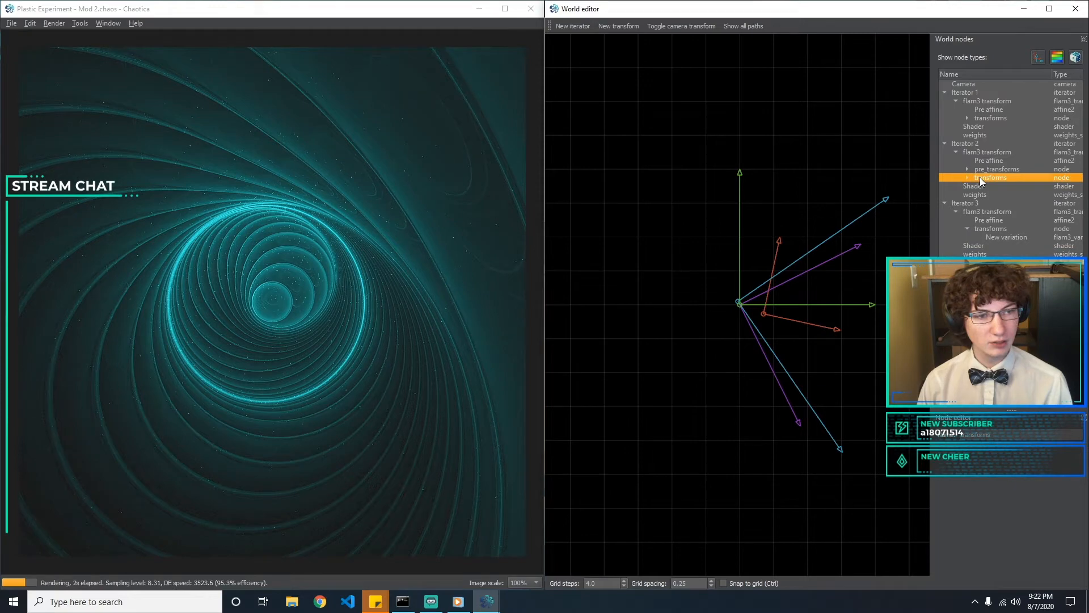
click(988, 237)
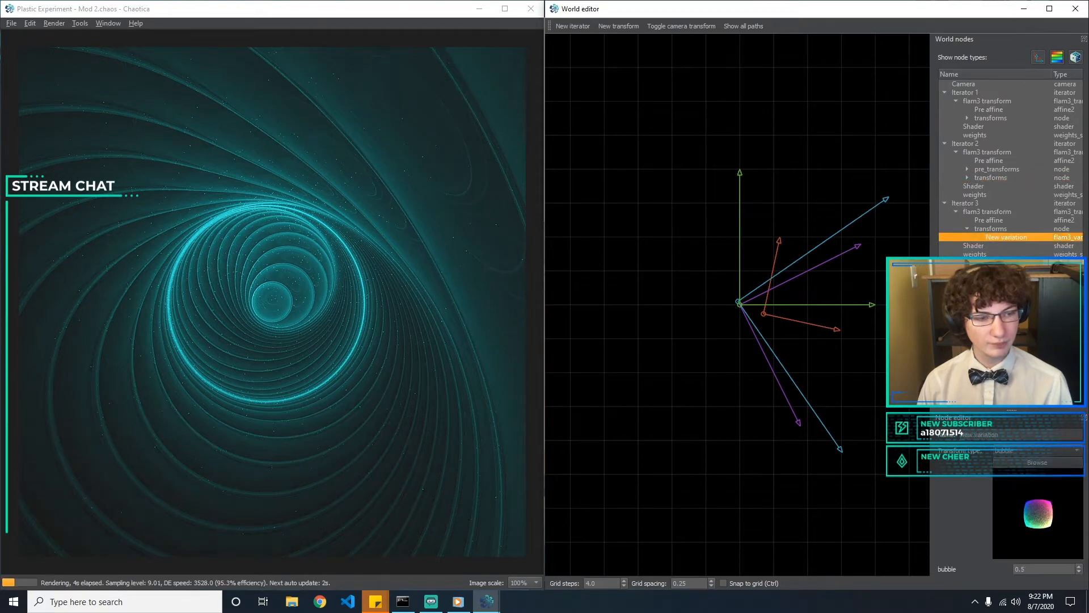
click(967, 117)
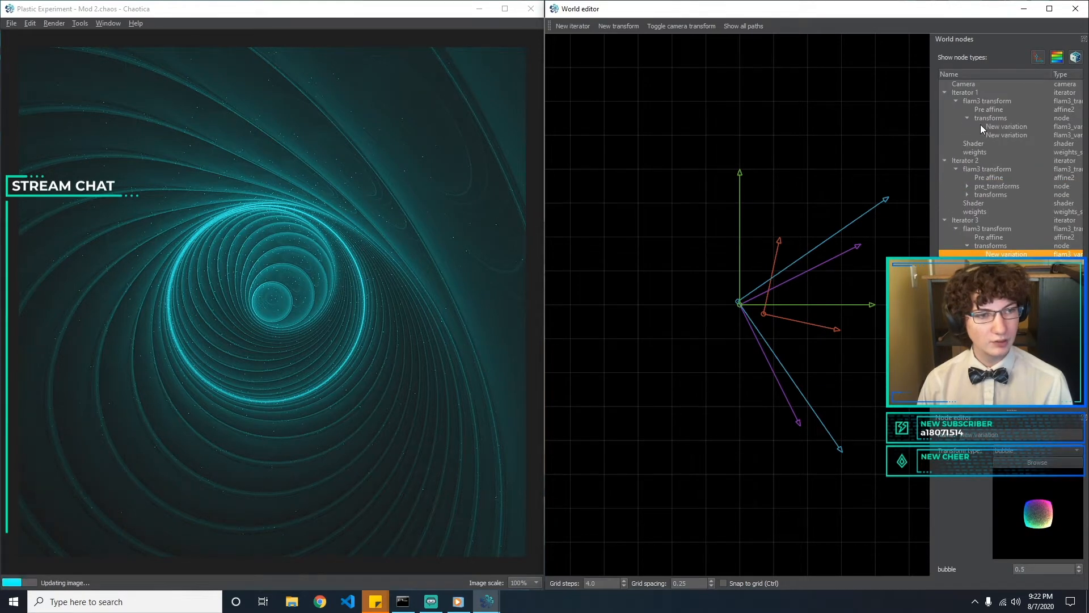
click(968, 246)
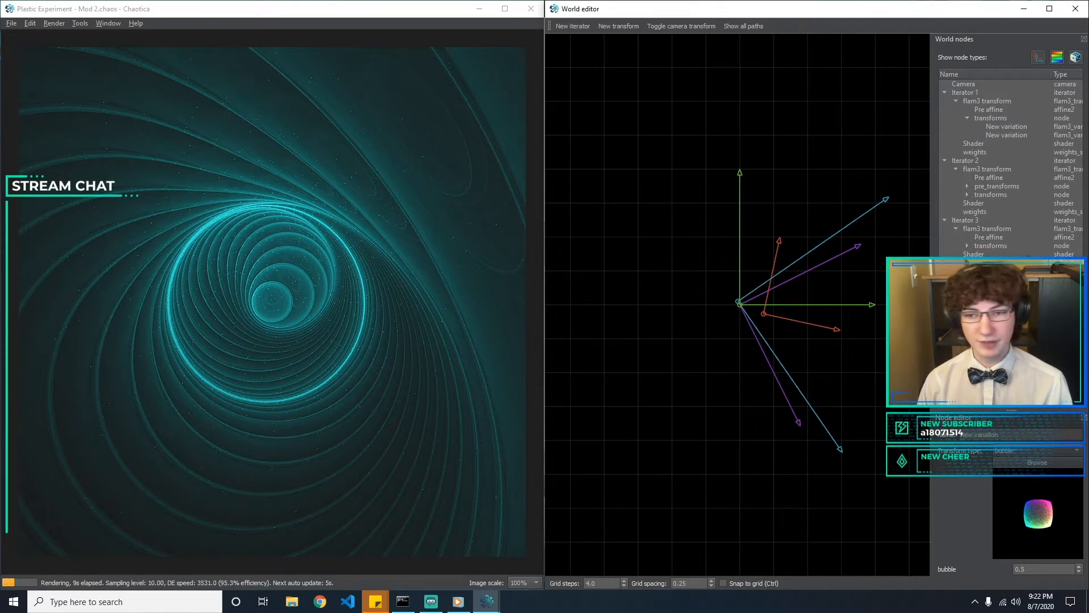
Add a post affine to Iterator 3's flam3 transform
click(967, 246)
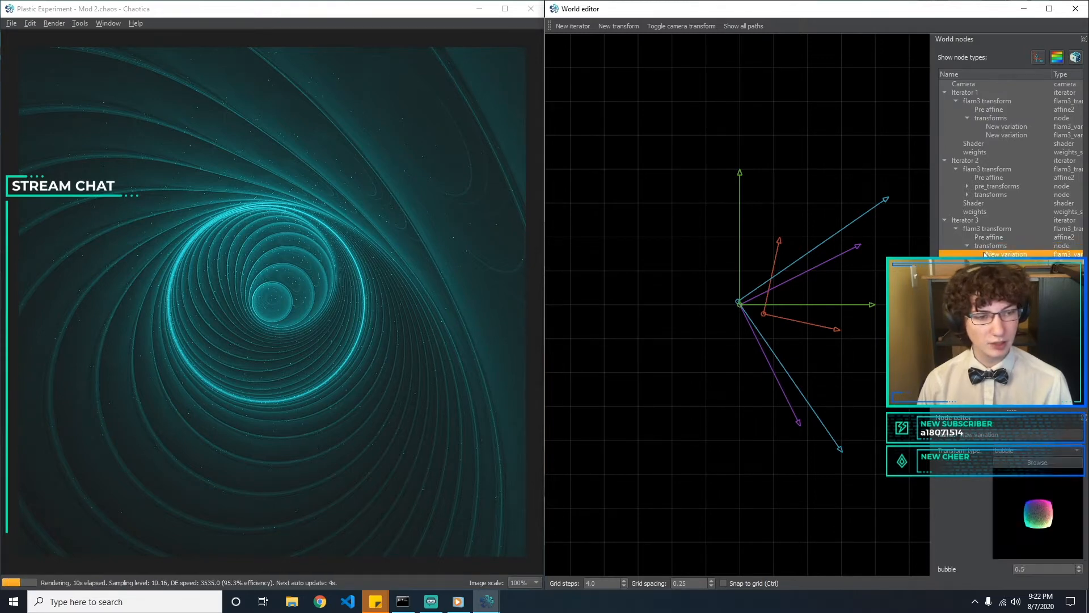
click(967, 246)
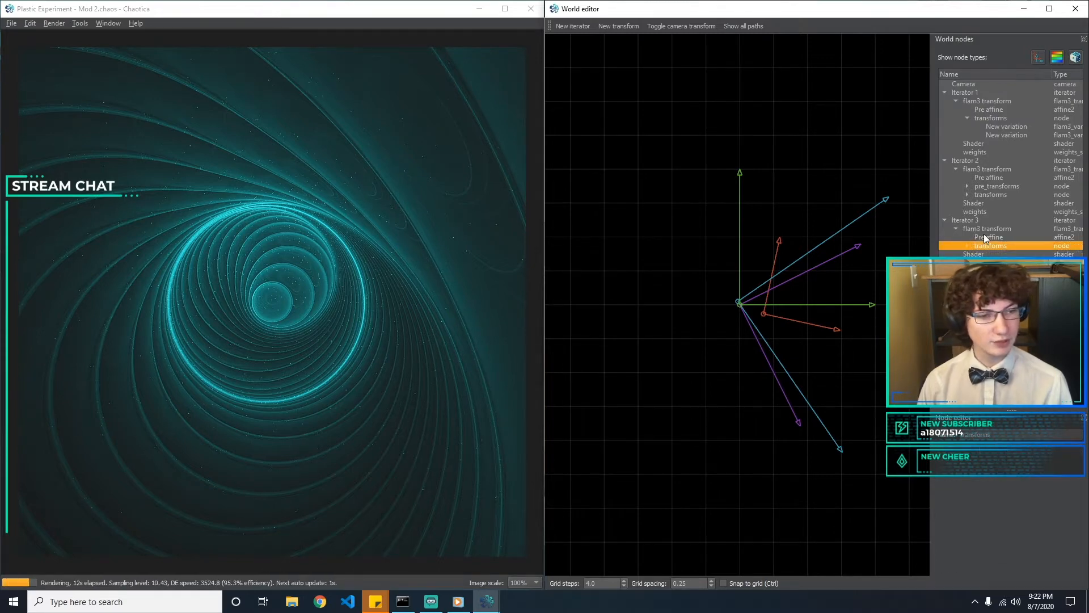
click(985, 229)
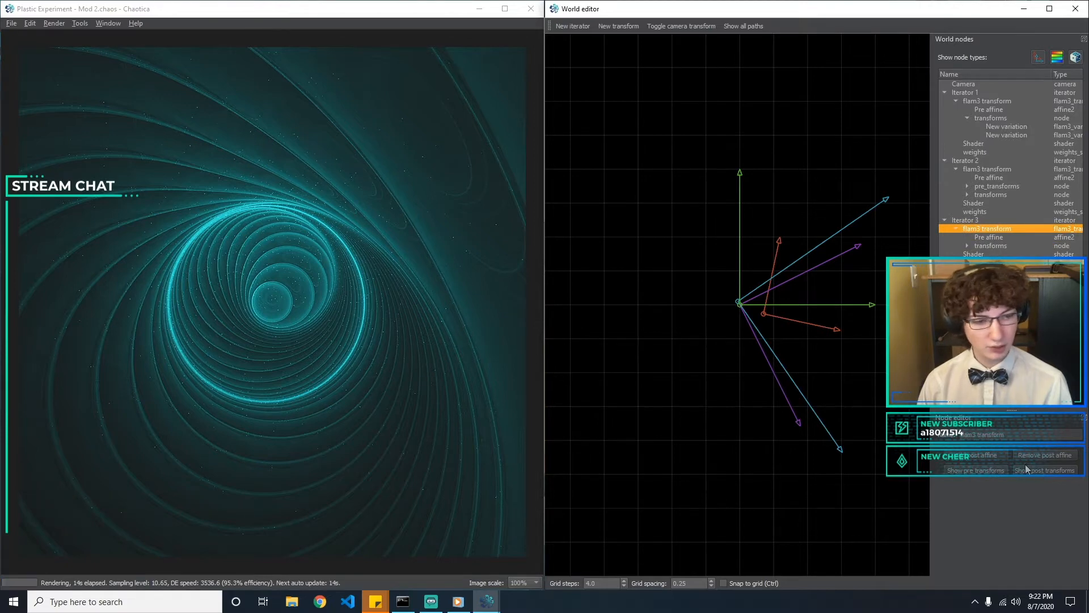
click(988, 455)
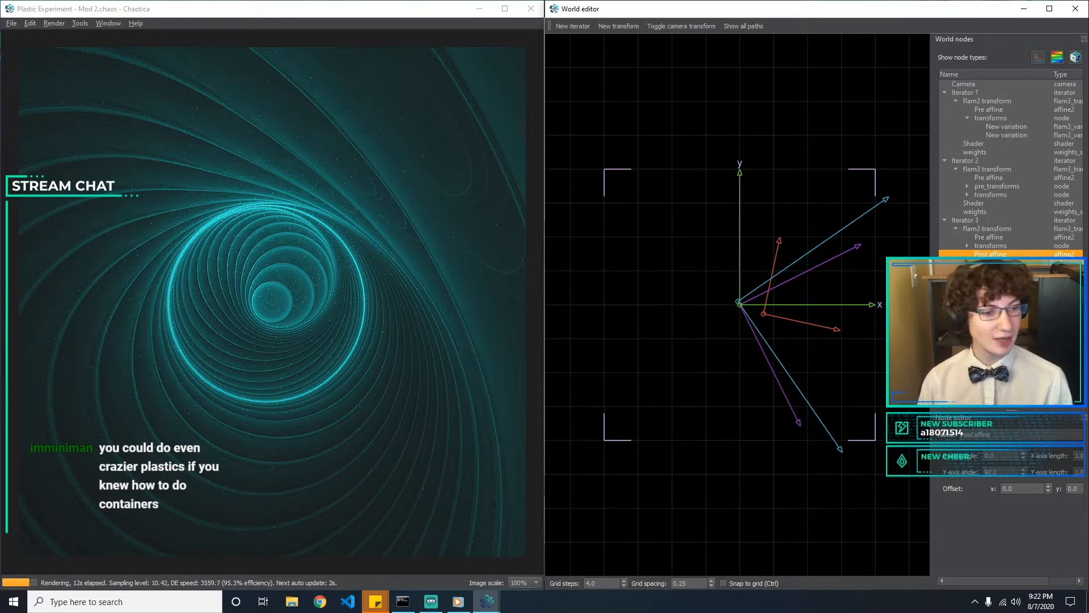
Try the sec type on Iterator 3's variation
click(967, 245)
click(987, 253)
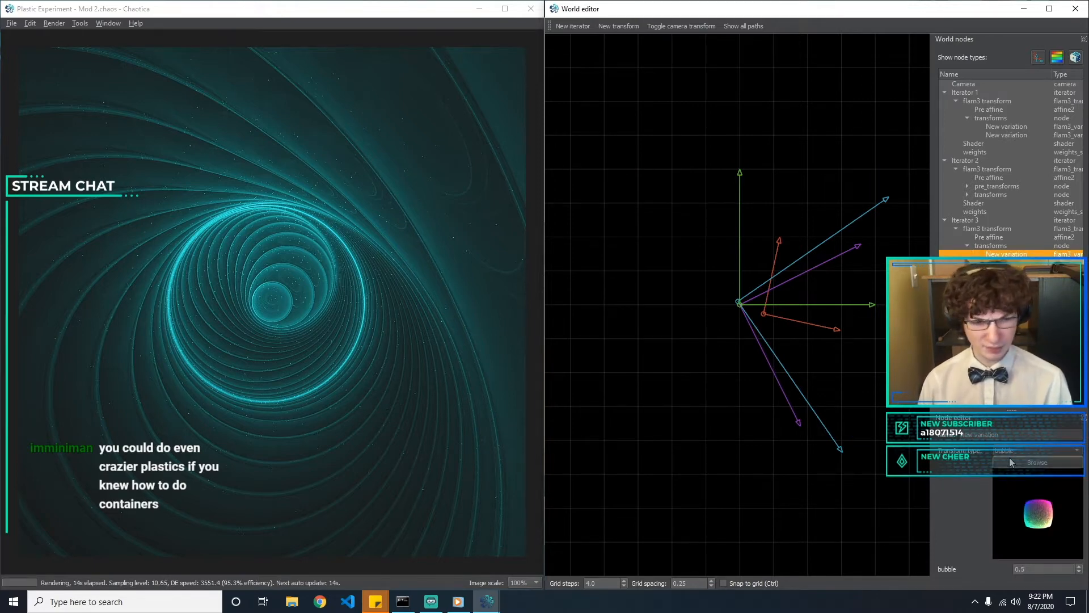
click(1010, 461)
click(977, 153)
click(1031, 448)
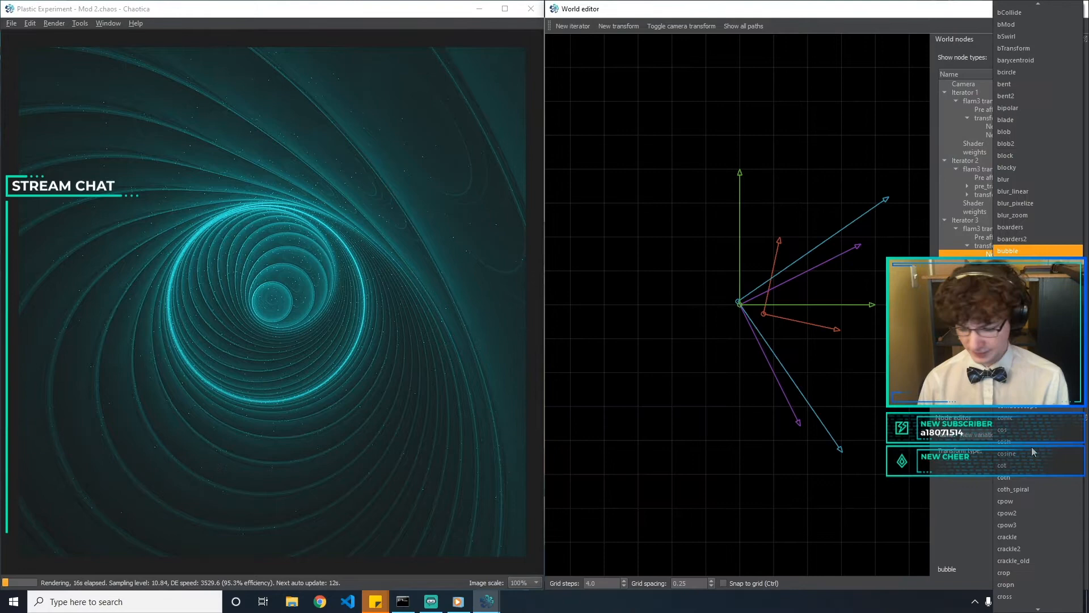
key(Page_Down)
key(Return)
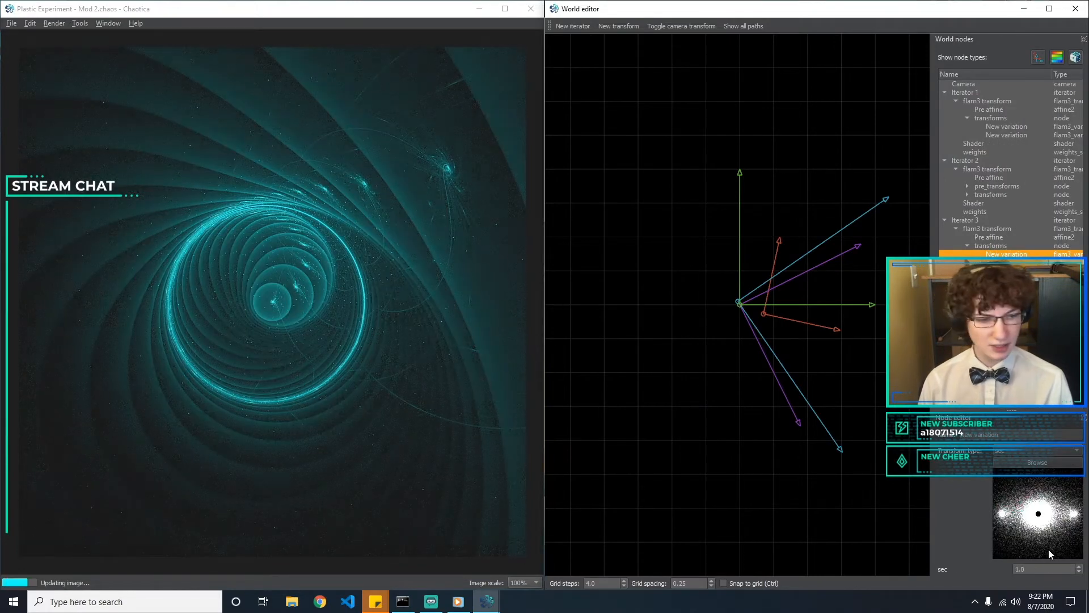
Change the type of Iterator 3's variation to noise
click(1040, 453)
text(no)
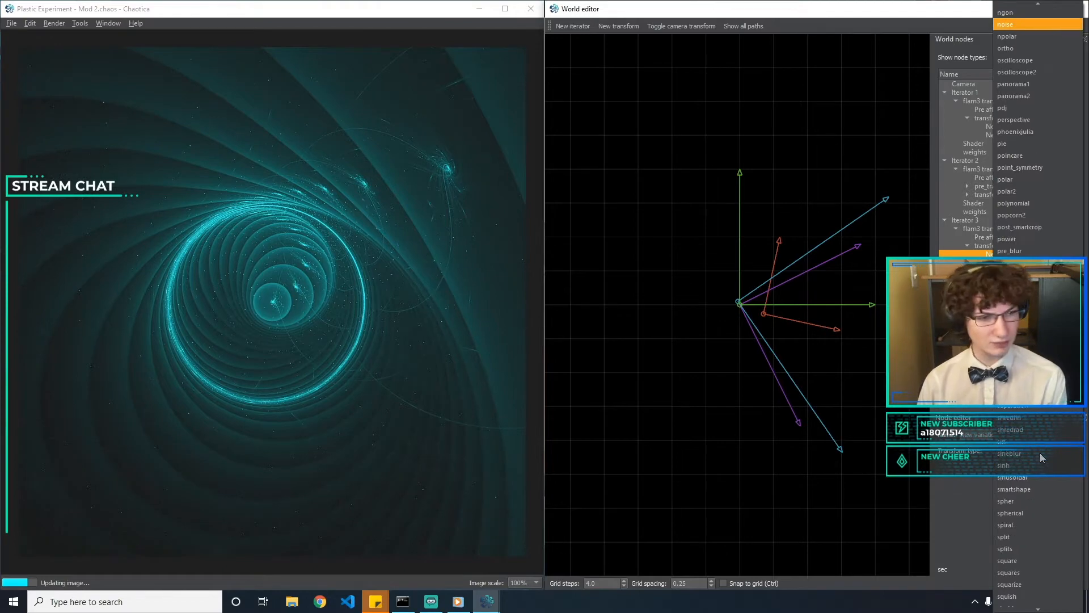
key(Return)
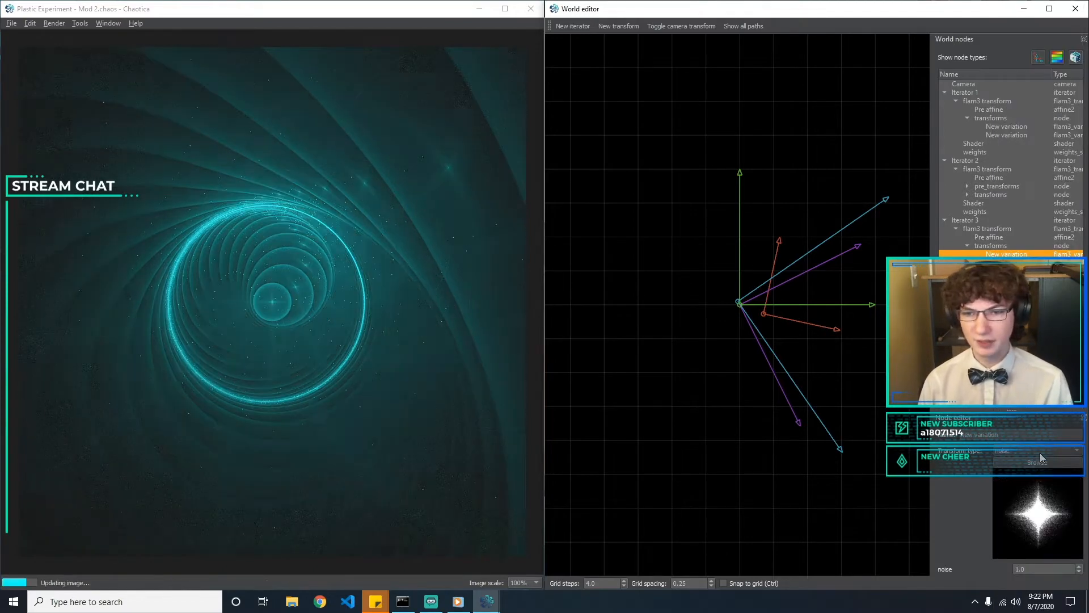
click(725, 454)
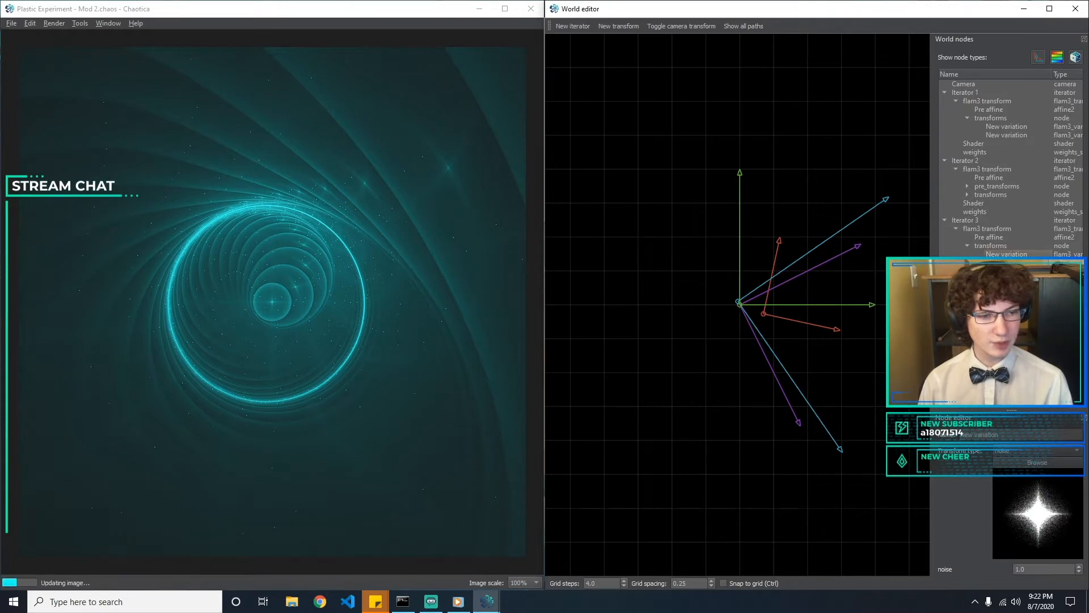
Set Iterator 3's post affine to an X-axis angle of 45 and a Y-axis angle of 135
click(989, 263)
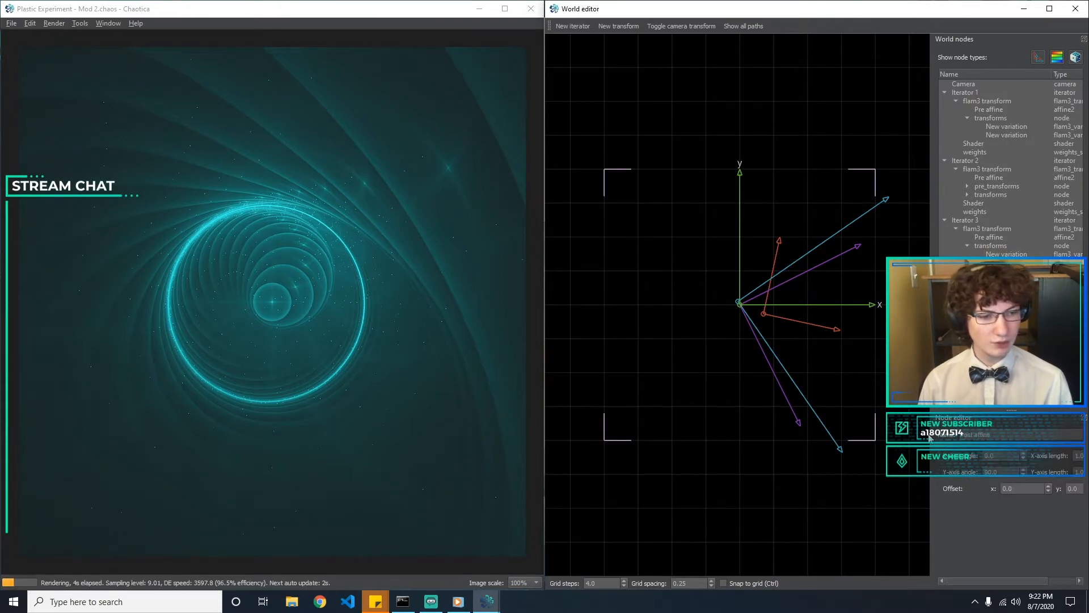
click(769, 363)
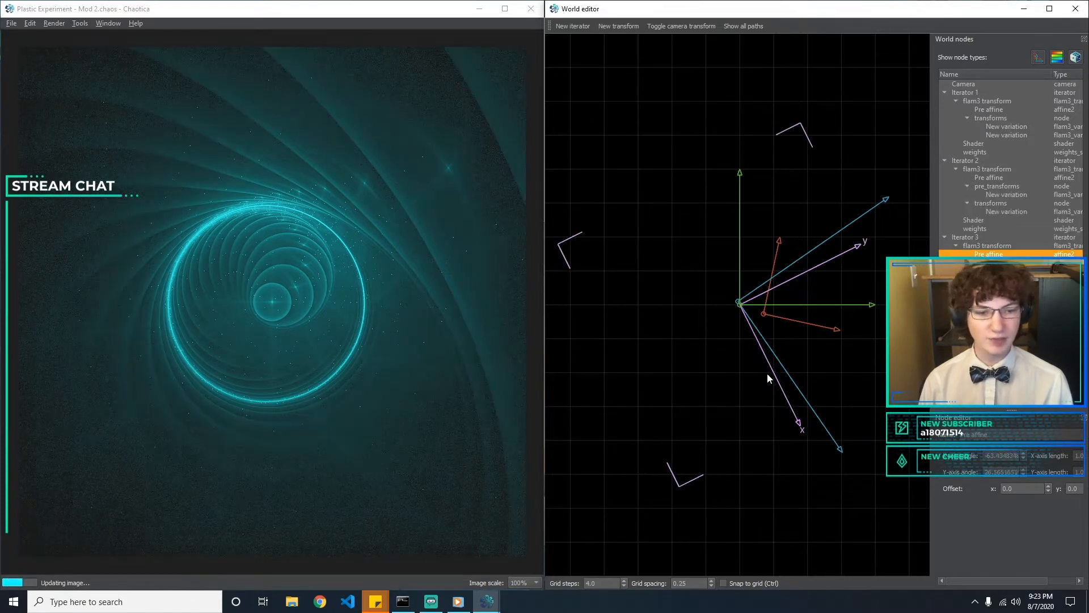
click(989, 280)
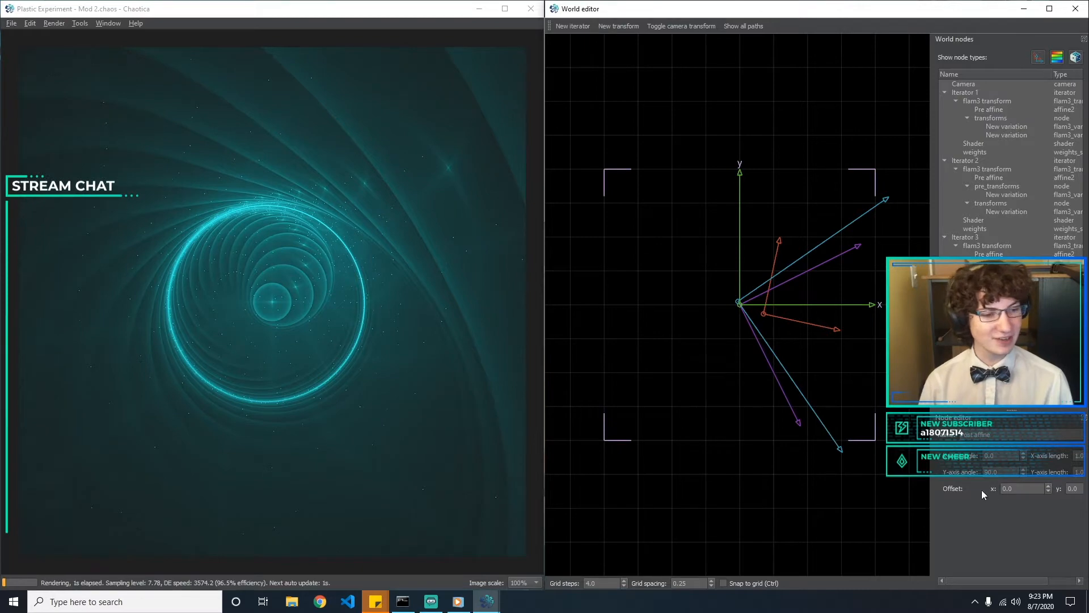
drag(1003, 456, 931, 475)
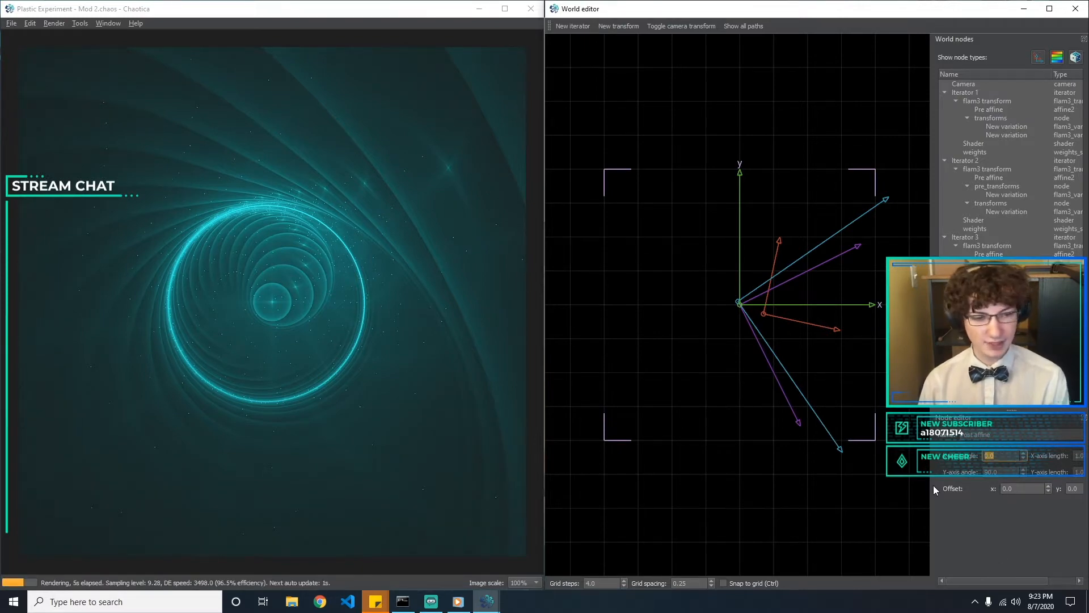
text(45)
key(Tab)
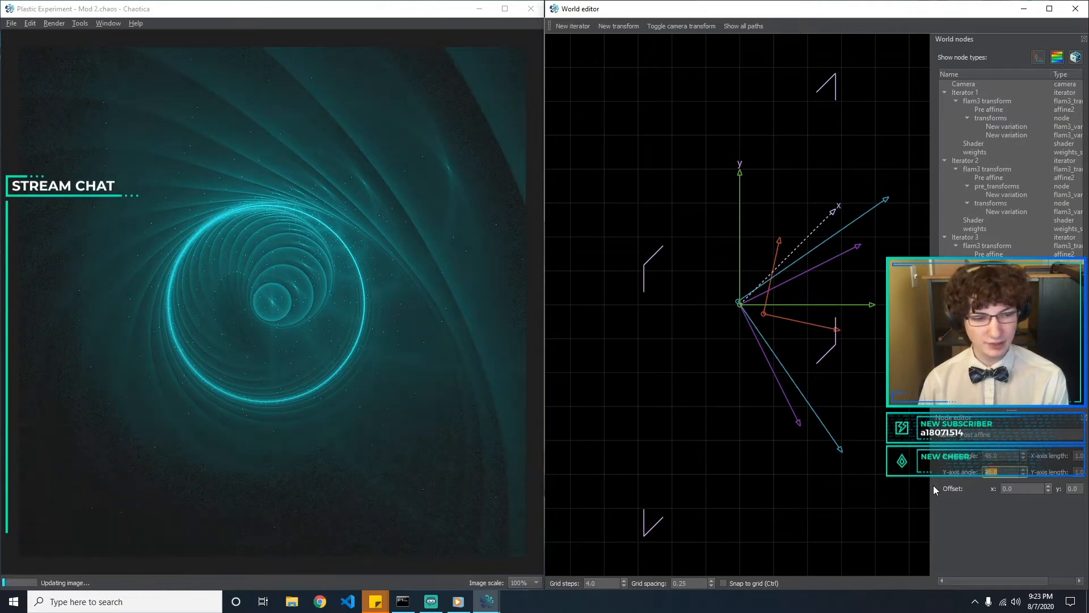
key(BackSpace)
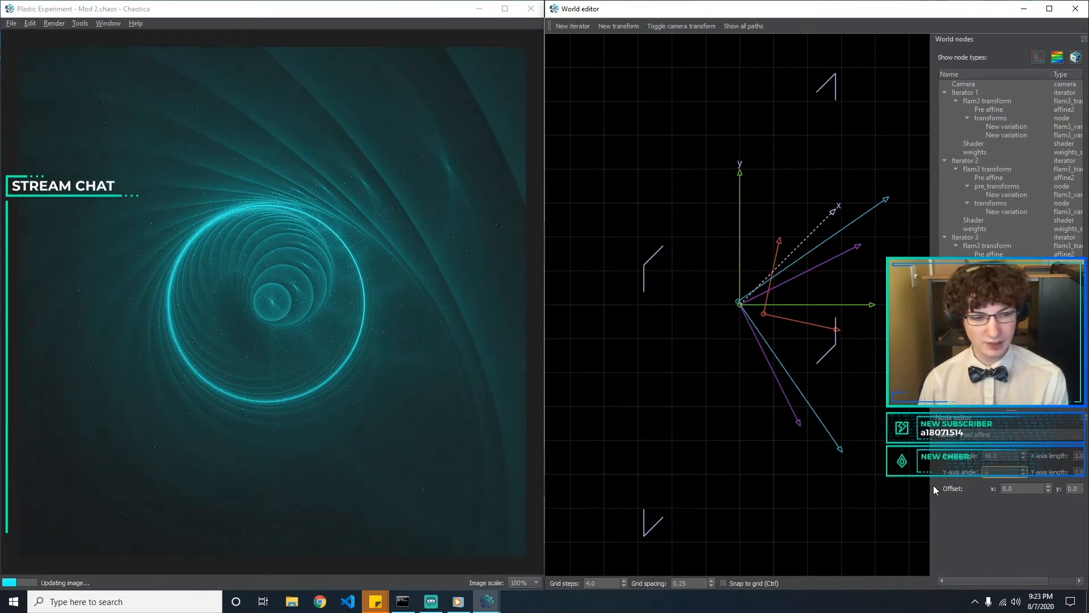
text(135)
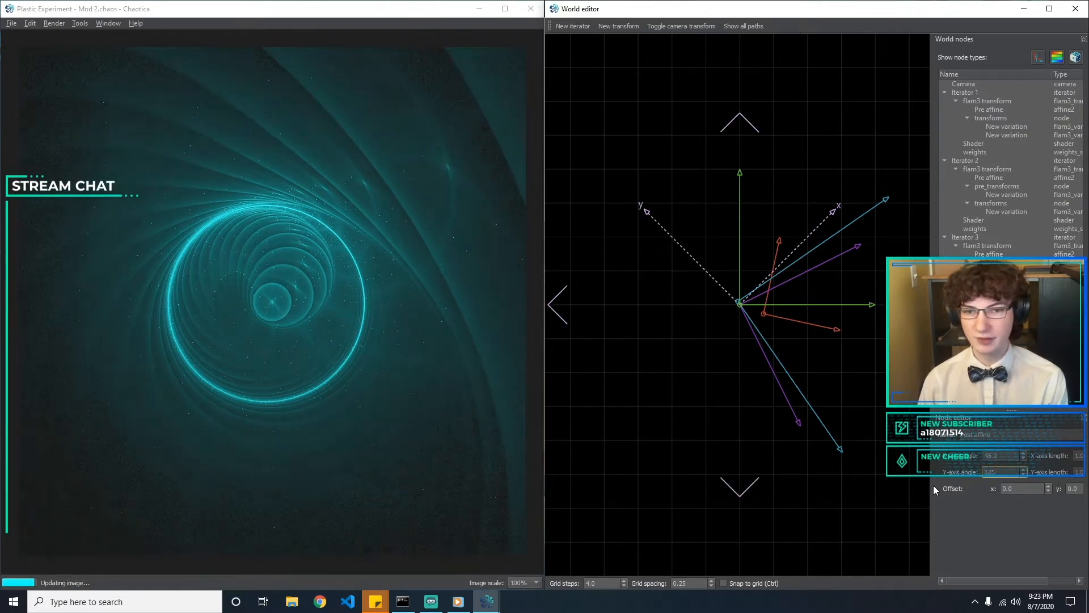
Rotate Iterator 3's post affine onto its pre affine axes, about -63.4 and 26.6 degrees, and place its origin near 0, 0
drag(701, 263, 808, 301)
drag(805, 310, 788, 340)
mouse_move(733, 311)
mouse_down()
mouse_move(717, 311)
mouse_move(801, 312)
mouse_move(728, 315)
mouse_move(729, 271)
mouse_move(758, 251)
mouse_move(834, 303)
mouse_move(753, 338)
mouse_move(729, 396)
mouse_move(754, 308)
mouse_move(740, 305)
mouse_up()
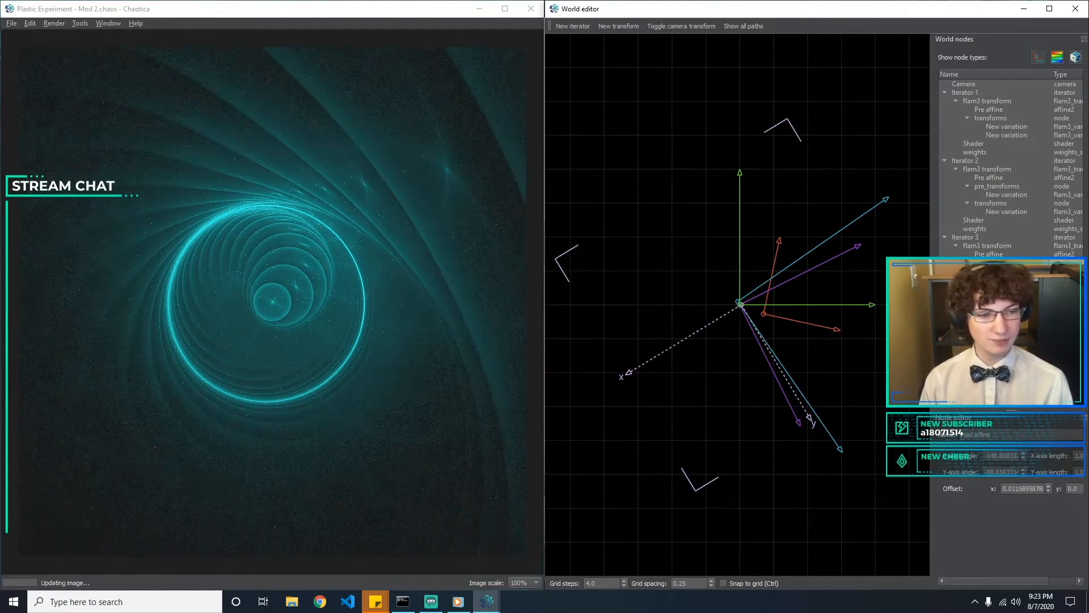
drag(704, 337, 783, 386)
click(764, 346)
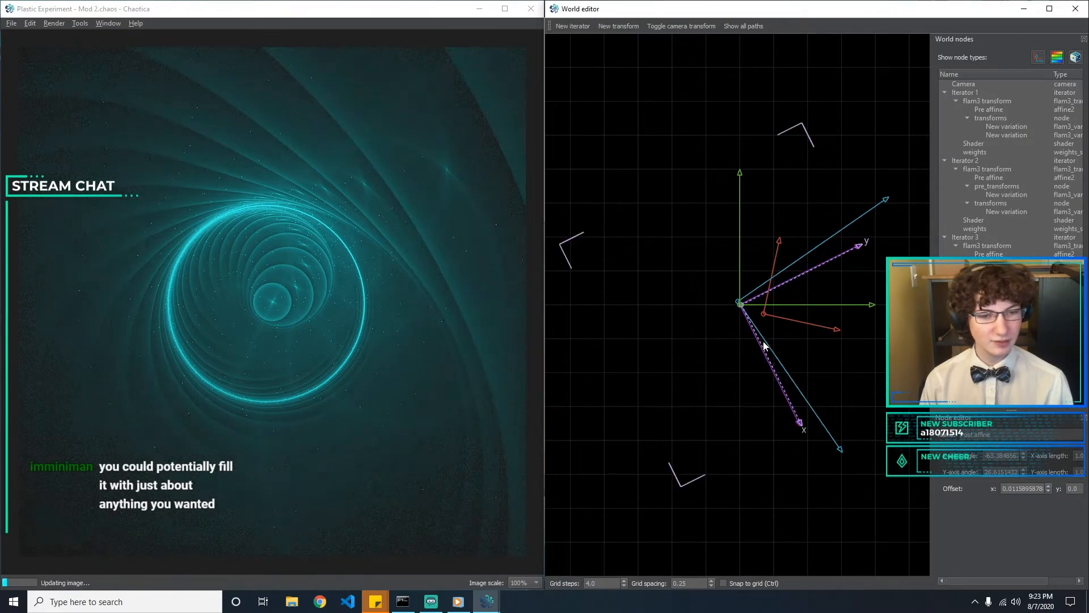
drag(743, 308, 740, 306)
click(845, 378)
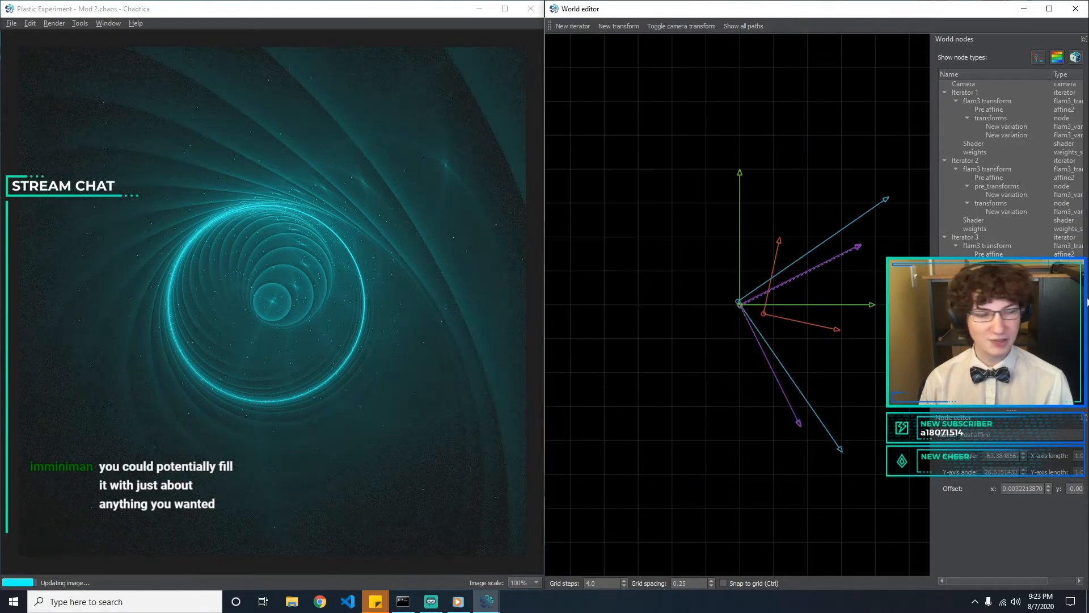
Set the type of Iterator 3's variation back to bubble
click(1007, 280)
click(1030, 451)
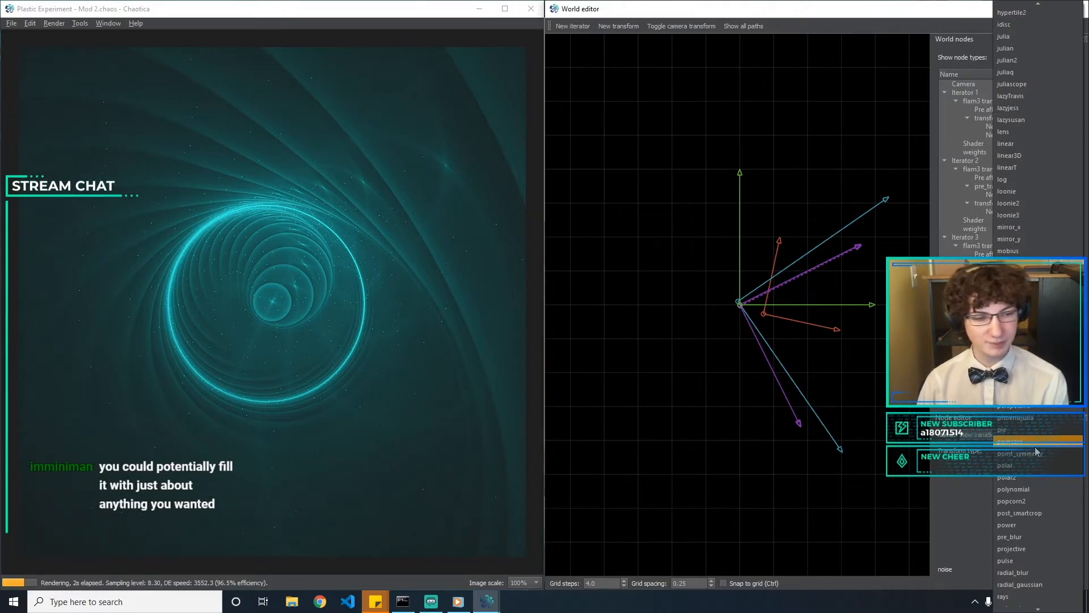
text(bu)
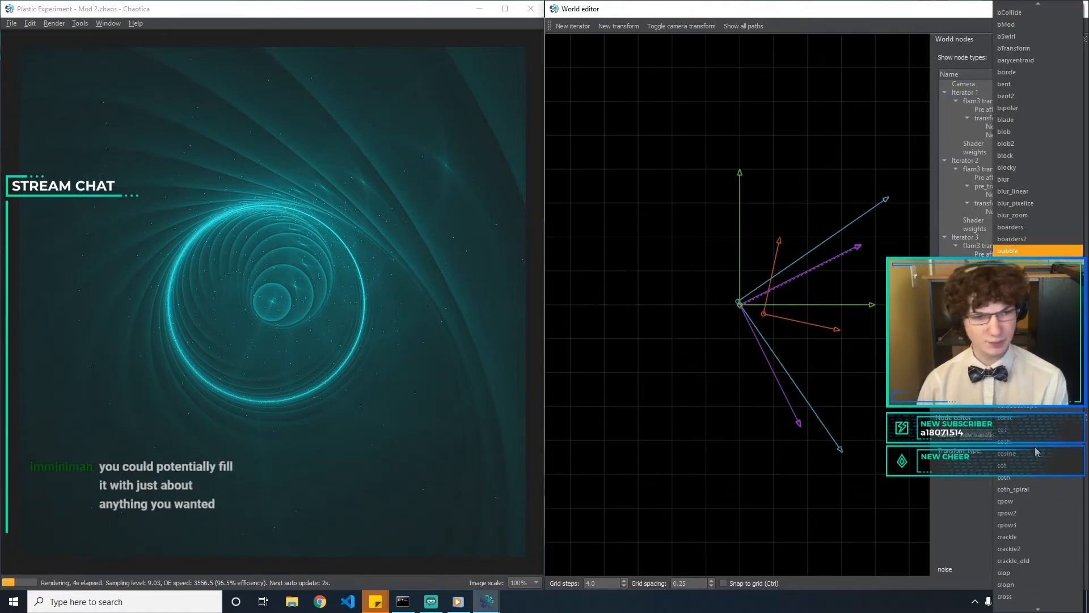
key(Return)
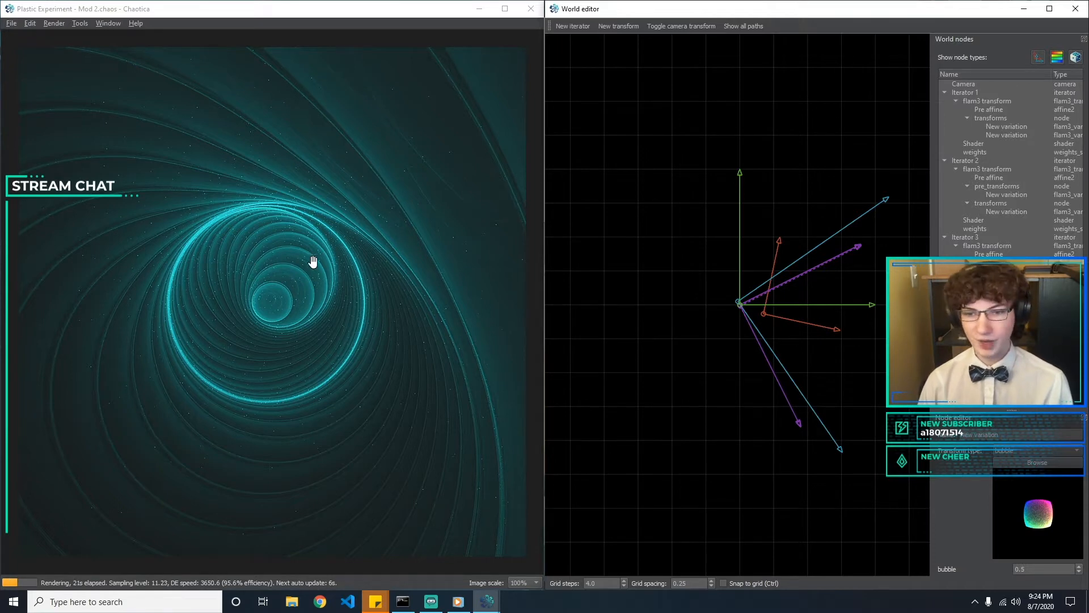
Shift Iterator 3's post affine origin to an offset of about x 0.087, y -0.05
click(745, 326)
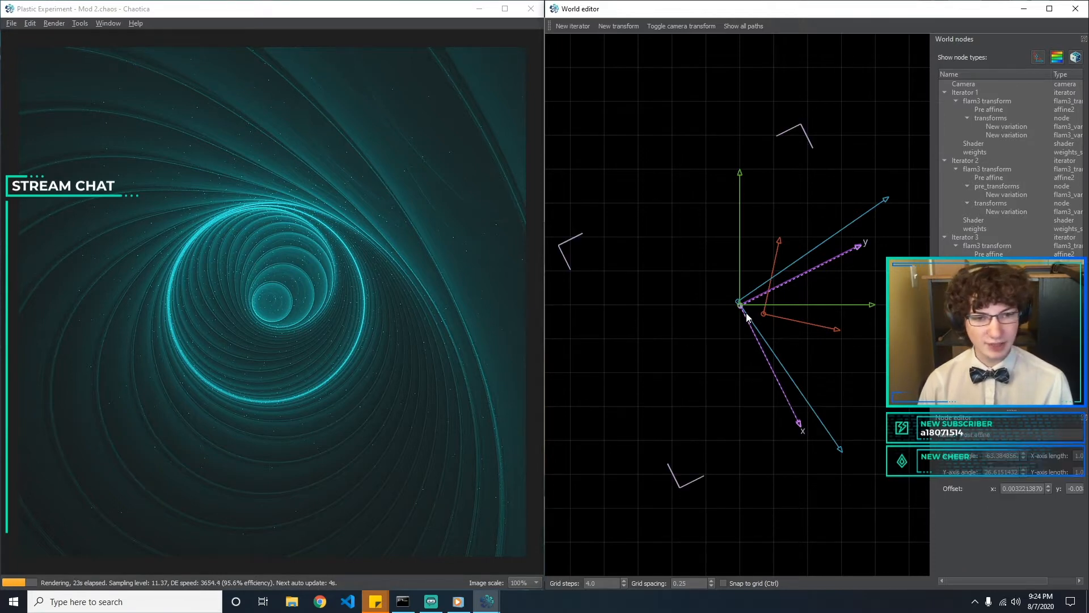
mouse_move(742, 307)
mouse_down()
mouse_move(722, 268)
mouse_move(745, 295)
mouse_move(745, 315)
mouse_move(731, 312)
mouse_move(746, 302)
mouse_move(740, 312)
mouse_move(864, 337)
mouse_move(731, 305)
mouse_move(755, 305)
mouse_move(740, 314)
mouse_move(752, 317)
mouse_up()
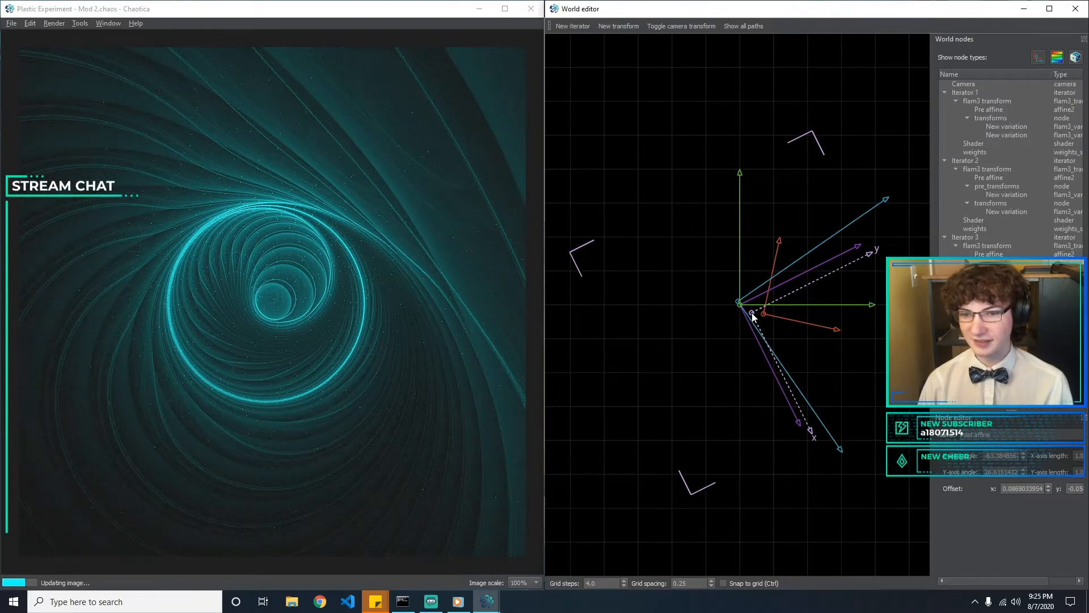
click(625, 348)
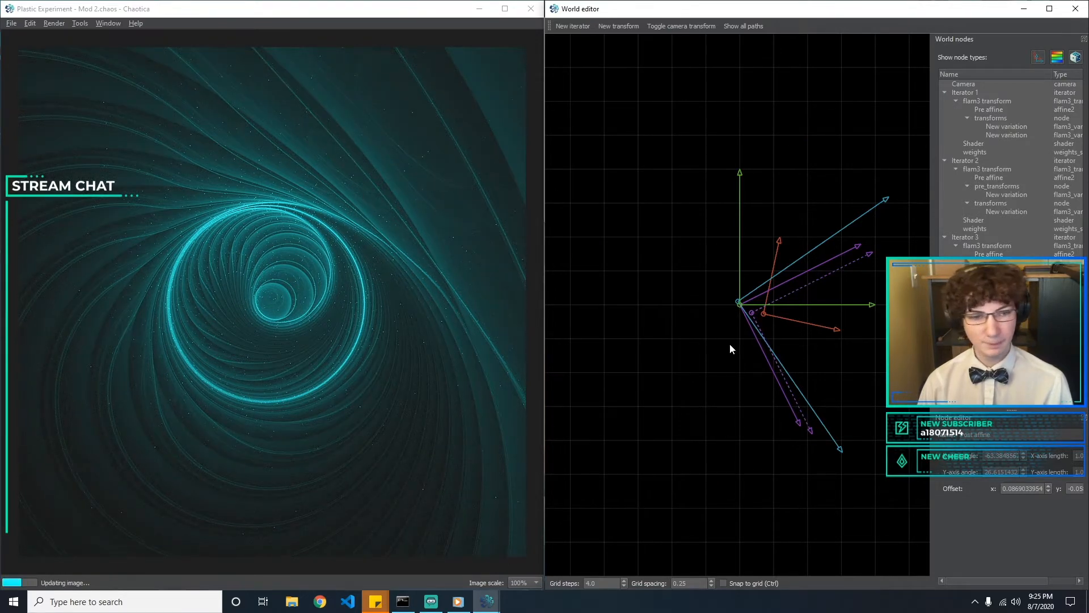
Move Iterator 1's pre affine origin up to about x 0.175, y 0, and Iterator 2's pre affine origin to about x -0.005, y 0
click(762, 315)
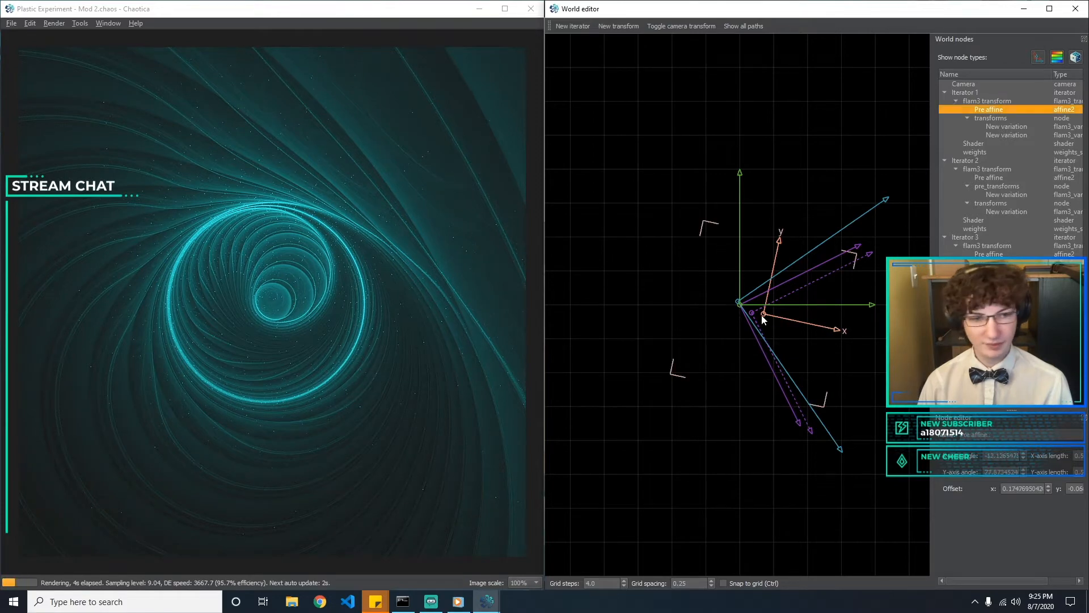
mouse_move(766, 308)
mouse_down()
mouse_move(764, 322)
mouse_move(764, 310)
mouse_up()
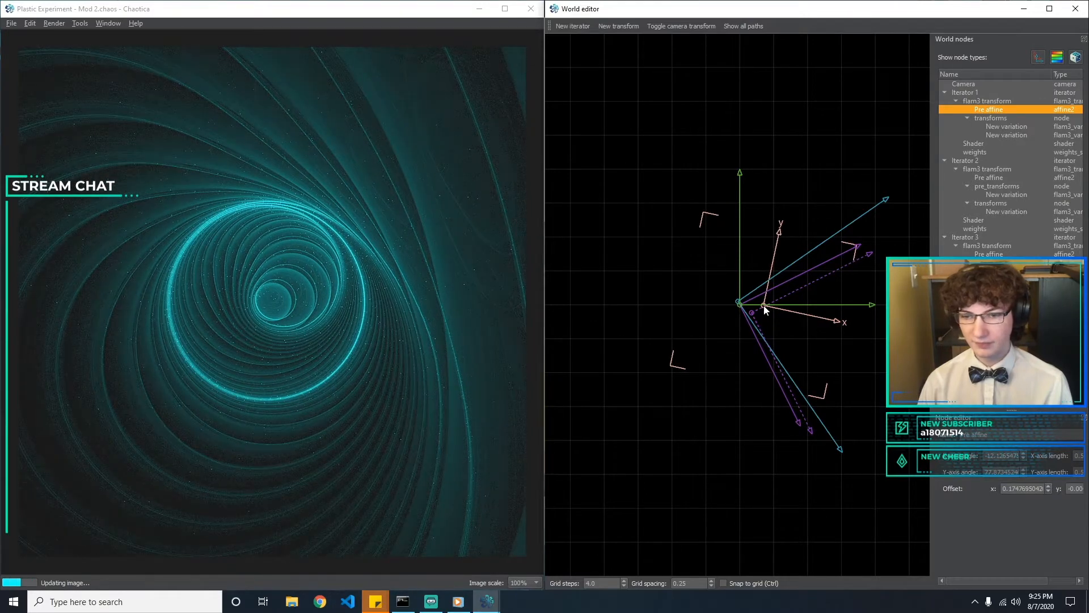
click(659, 293)
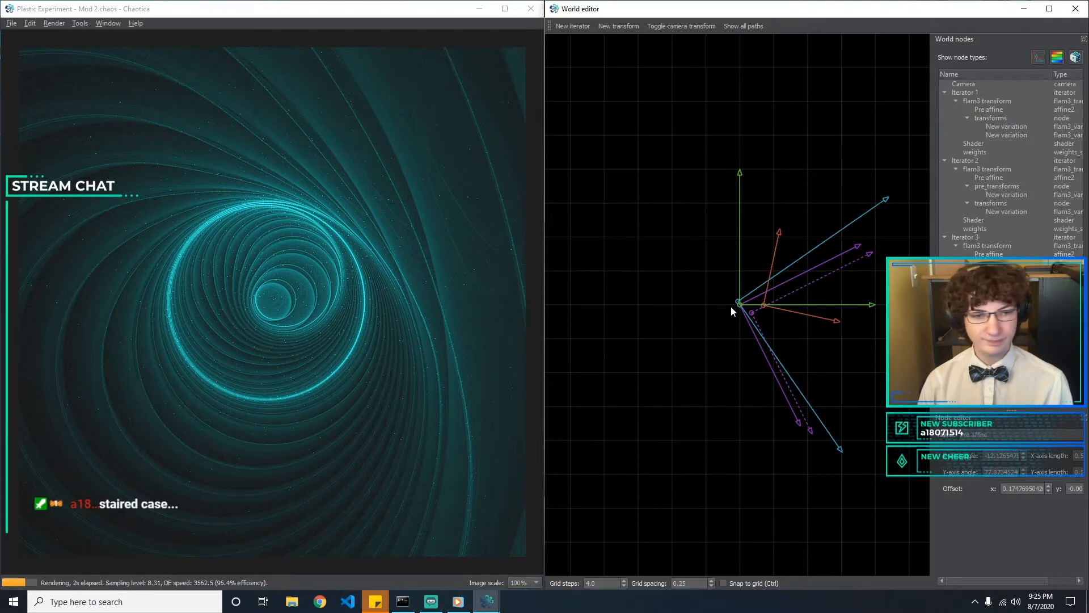
drag(733, 302, 740, 305)
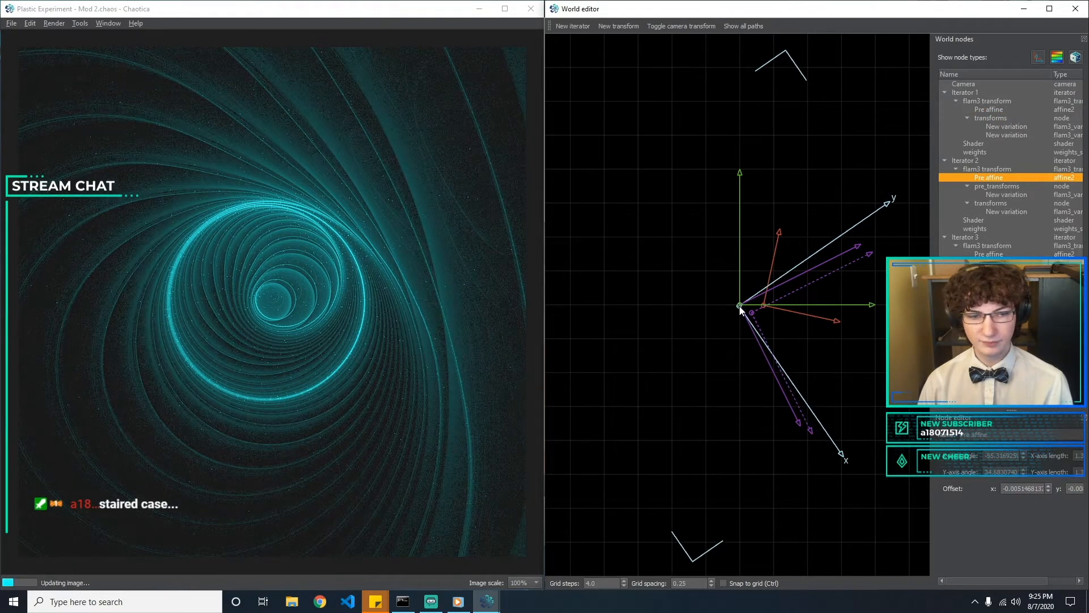
click(835, 397)
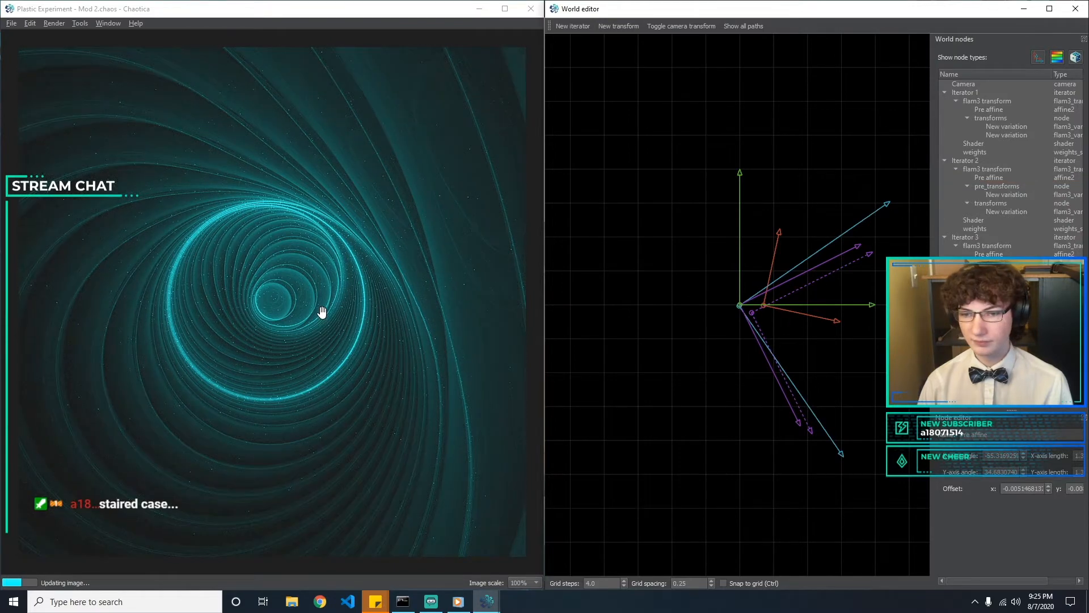
Save the fractal as a new file named "Plastic Experiment - Mod 3.chaos"
click(10, 27)
click(35, 89)
click(162, 254)
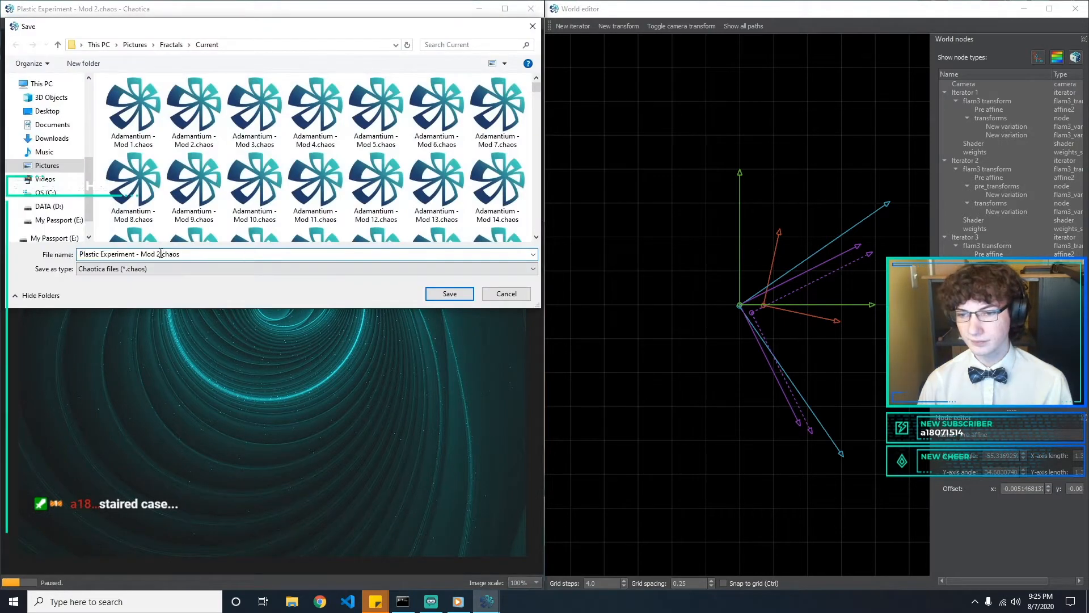
text(3)
key(Return)
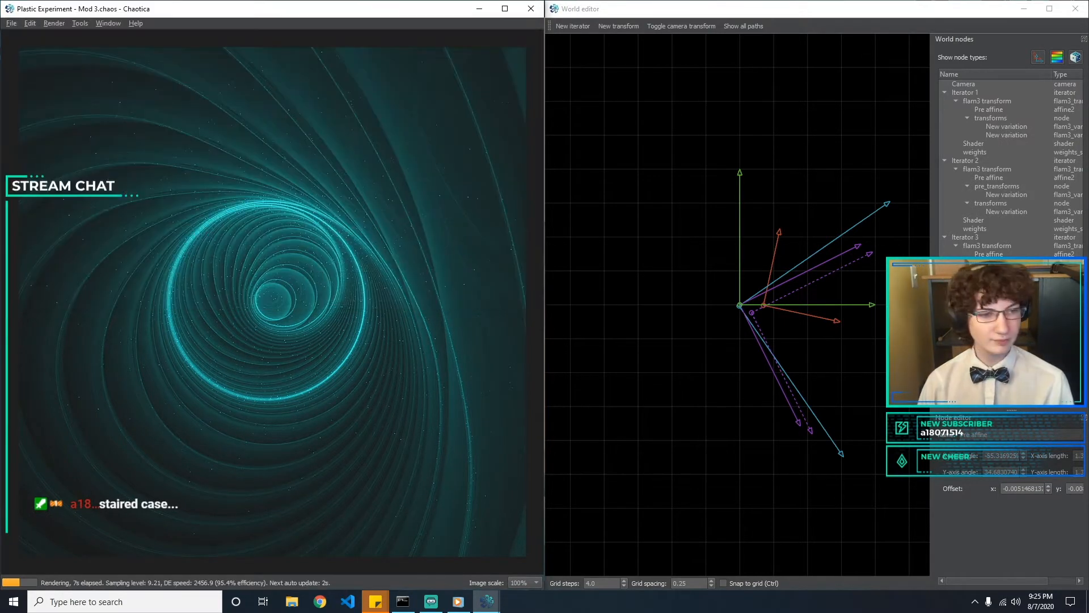
Change the type of the variation in Iterator 2's transforms from hemisphere to bubble
click(972, 211)
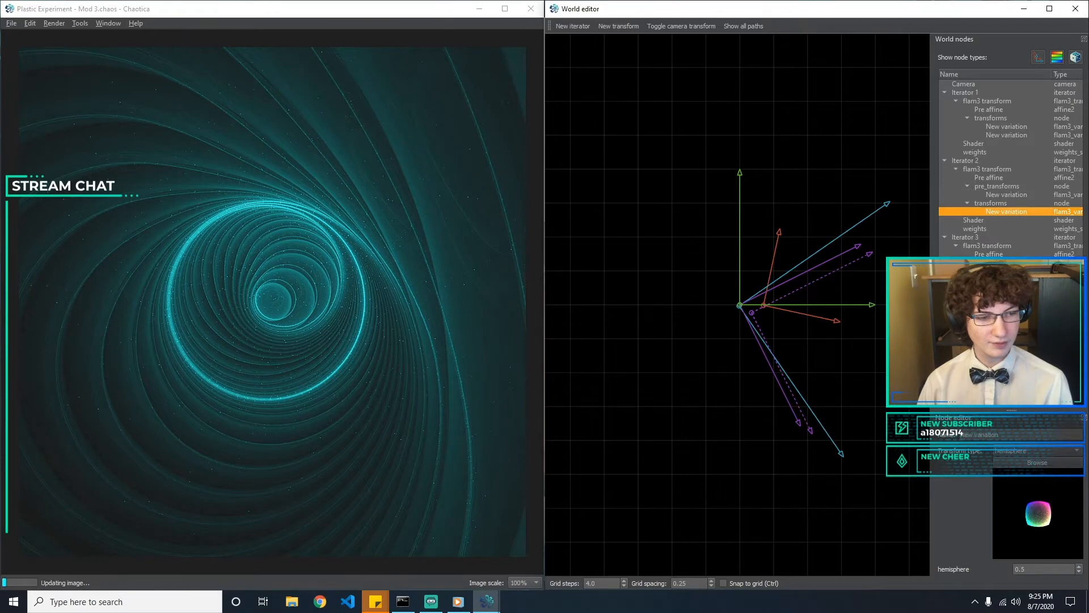
click(1007, 450)
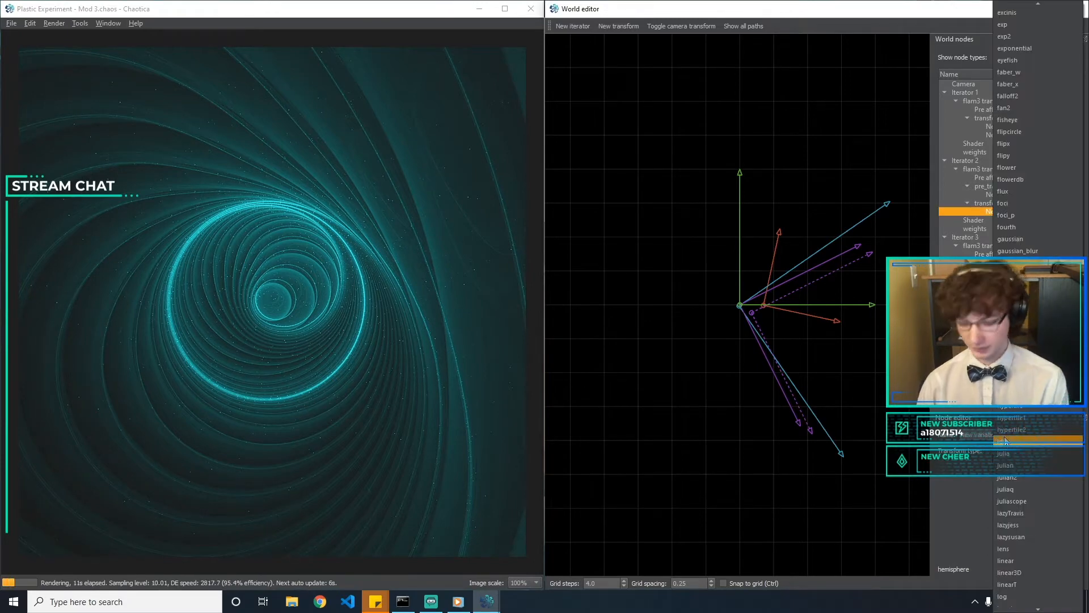
click(1006, 440)
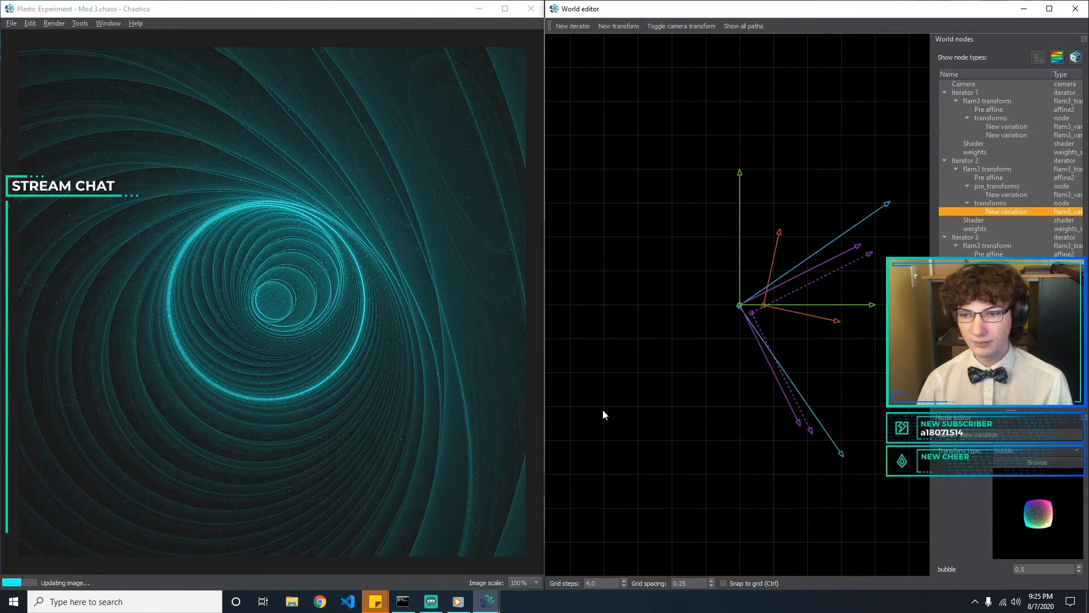
Try a sineblur value of 4 on Iterator 2's pre-transform variation and set it back to 3
click(977, 195)
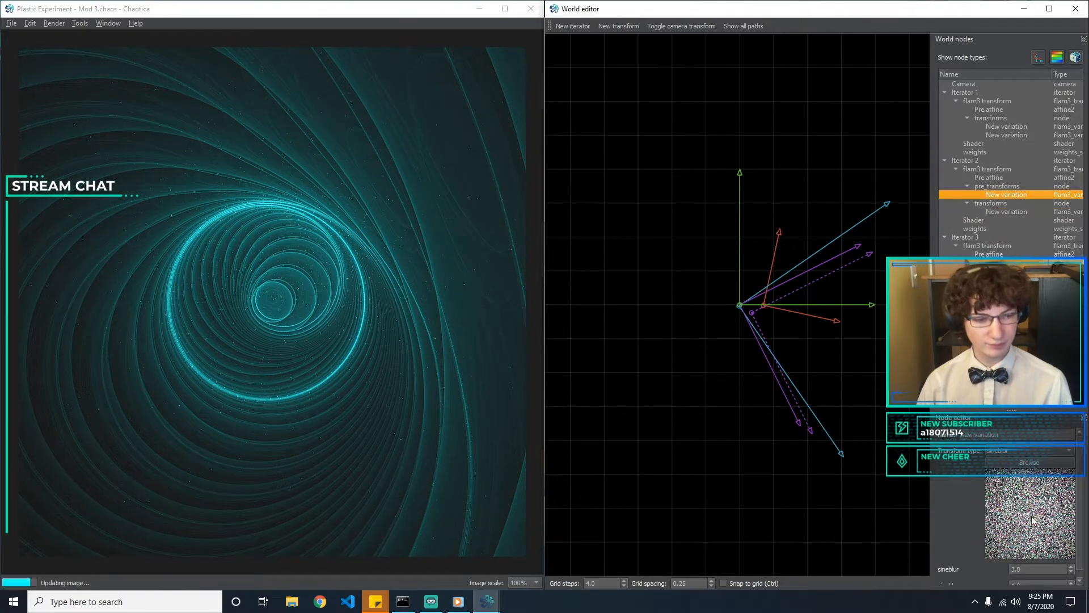
text(4)
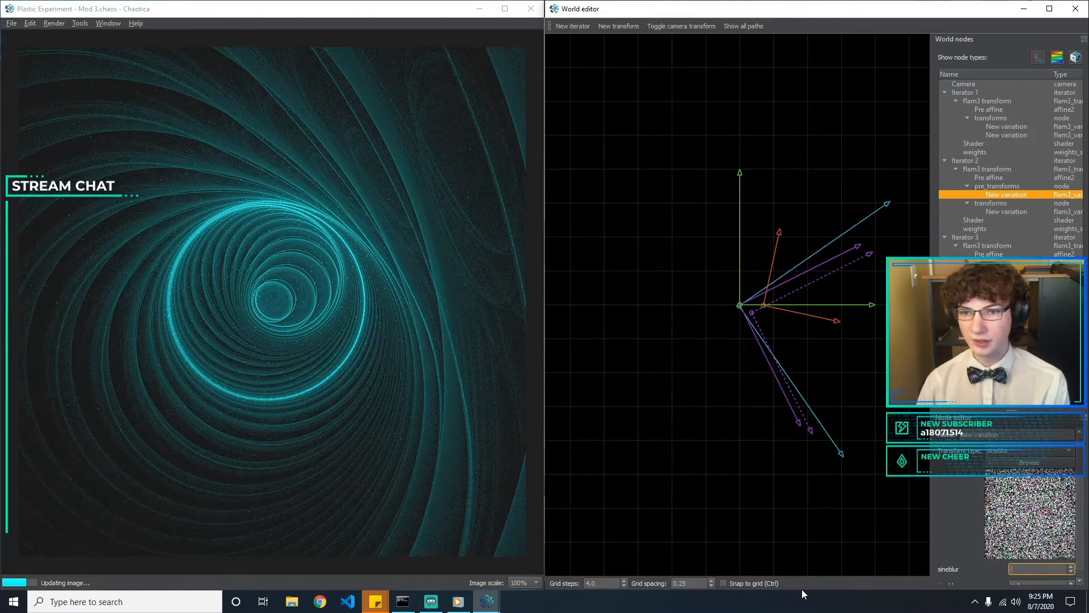
text(3)
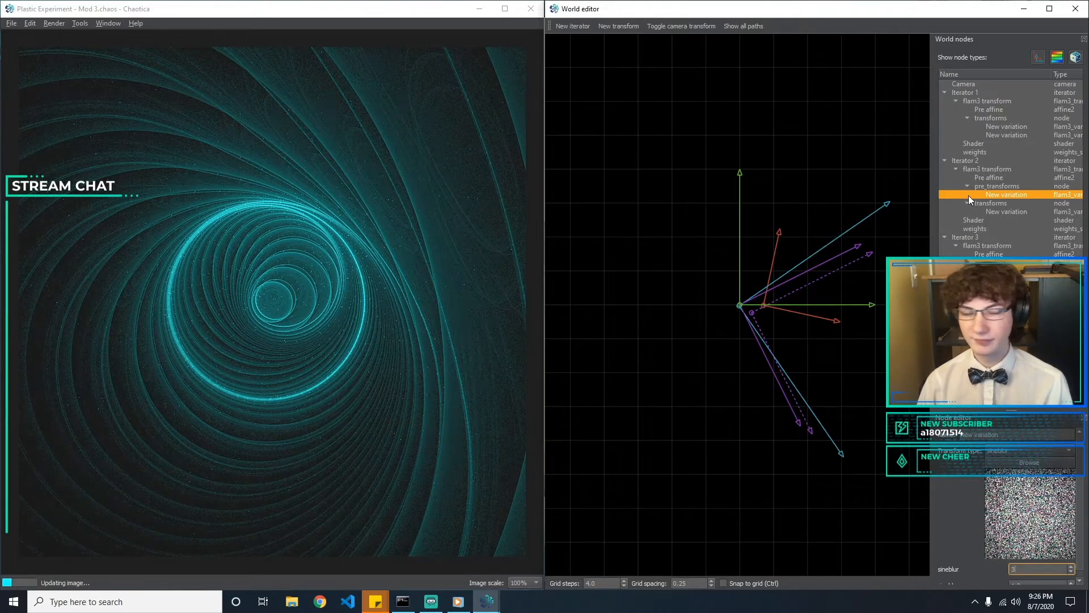
click(1033, 210)
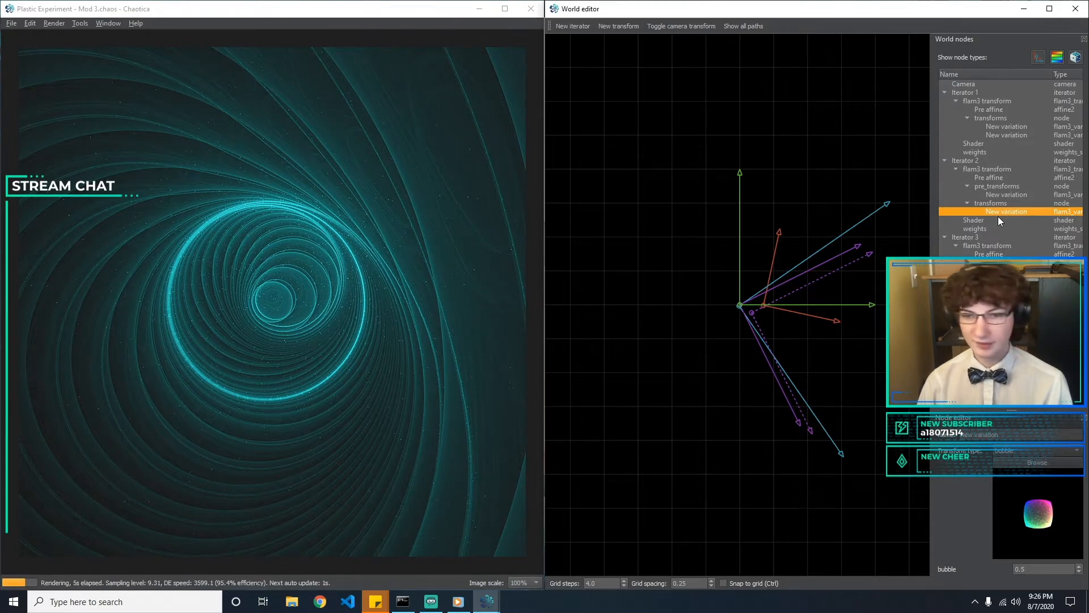
click(773, 329)
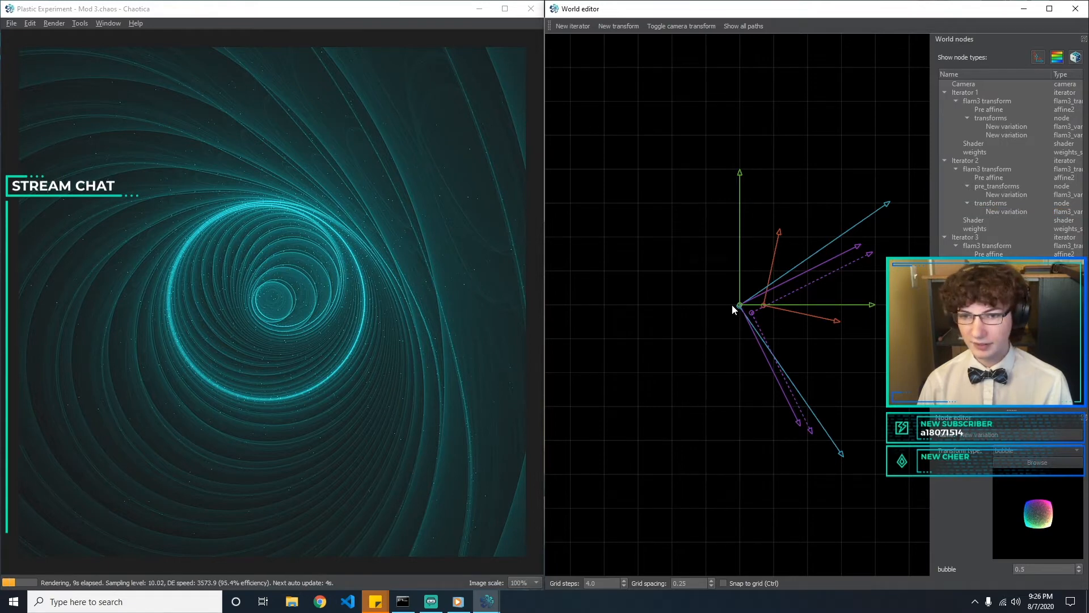
Move Iterator 1's pre affine origin to an offset of about x 0.359, y -0.33 and rotate it roughly half a turn
click(788, 314)
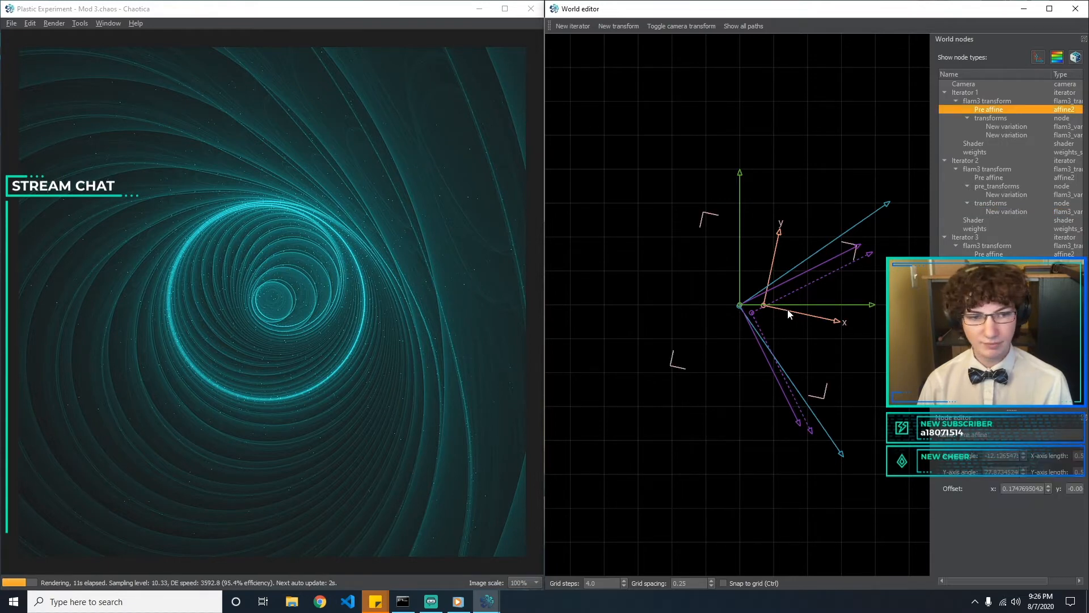
drag(765, 308, 765, 315)
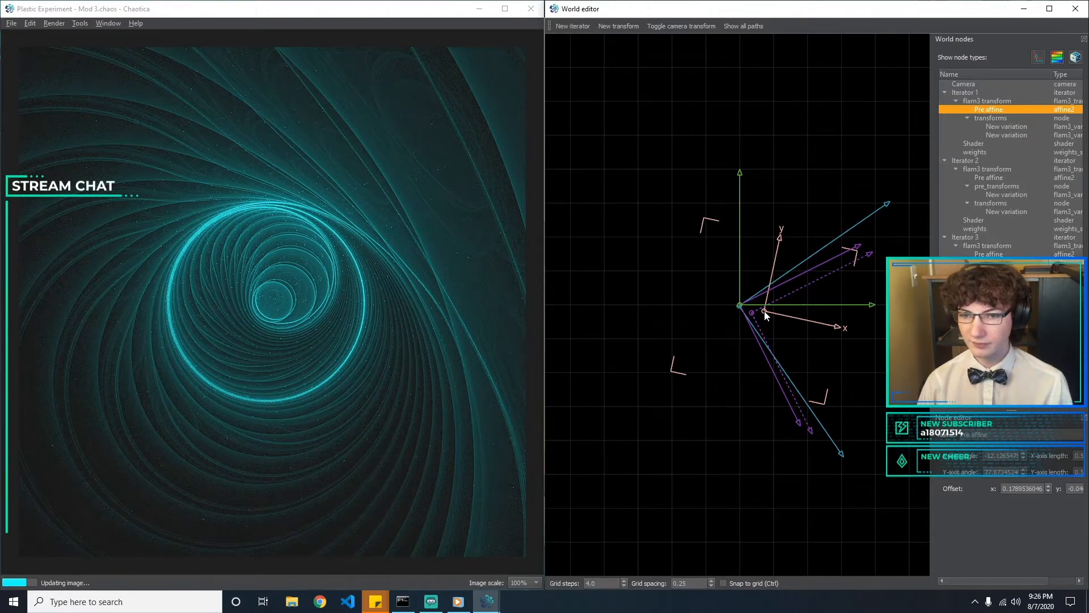
click(718, 325)
click(765, 311)
drag(766, 316, 796, 360)
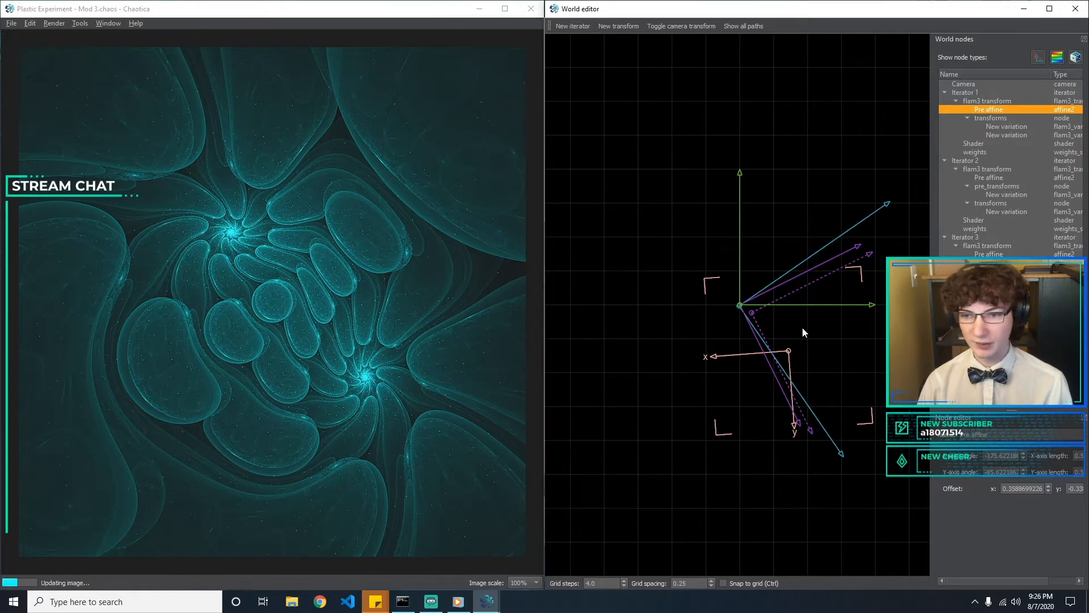
drag(791, 392, 792, 395)
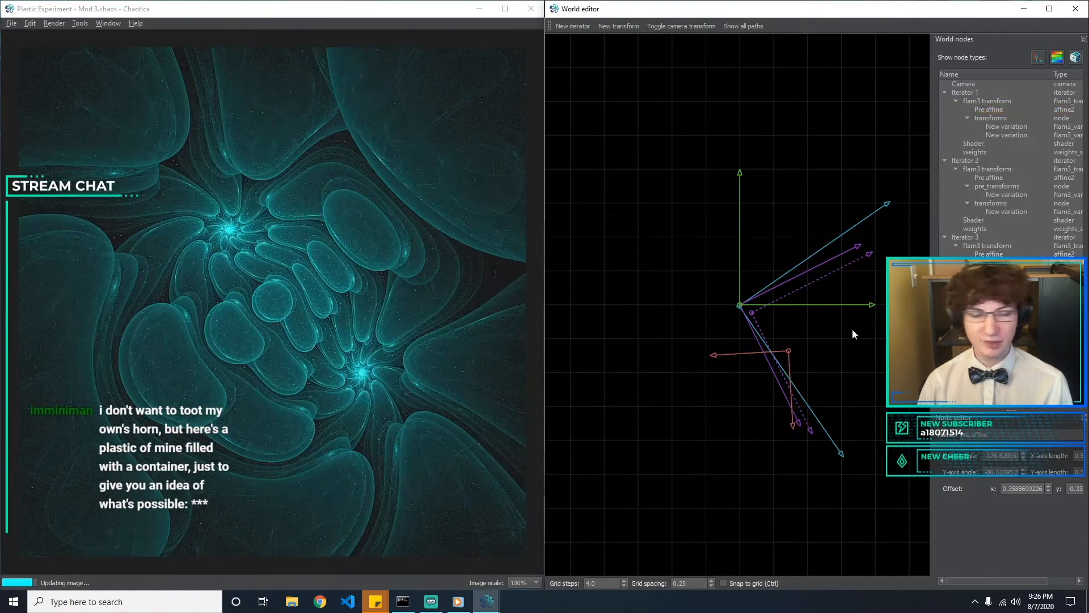
Remove the post affine from Iterator 3's flam3 transform
click(1008, 211)
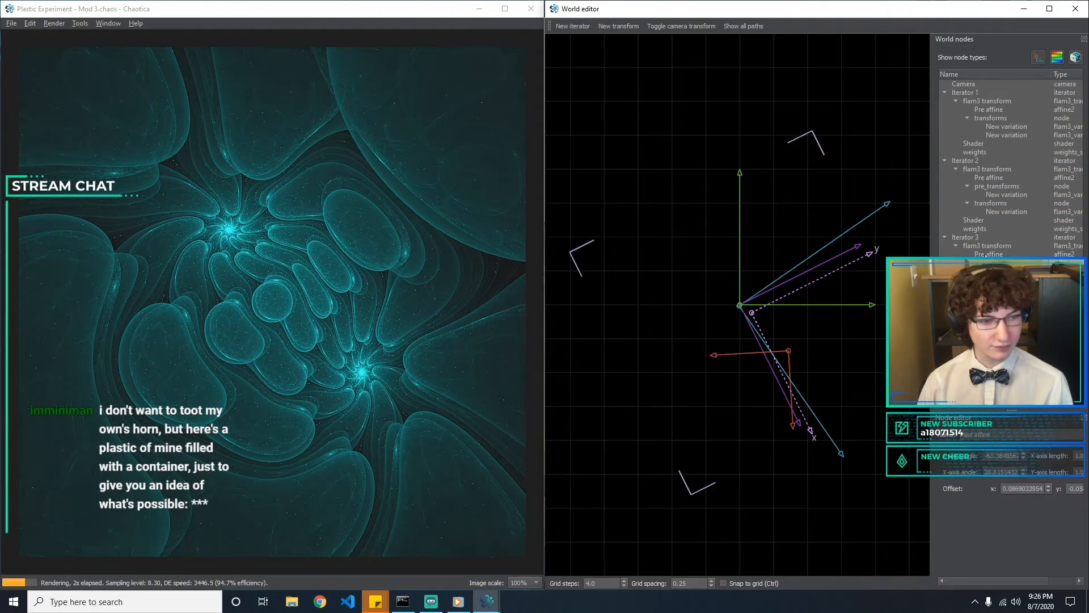
click(1003, 254)
click(1003, 245)
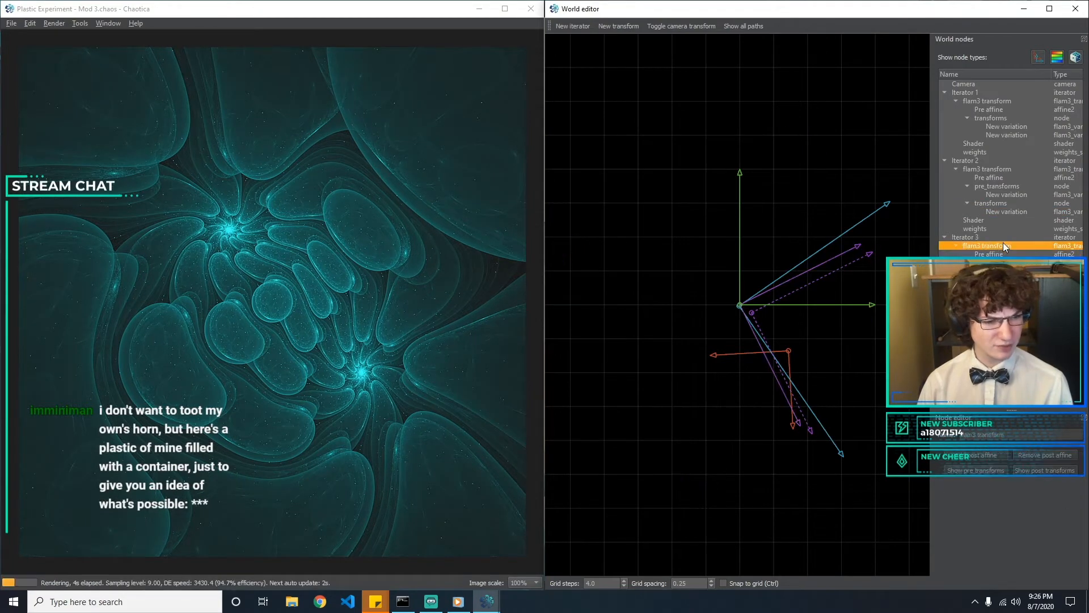
click(1039, 452)
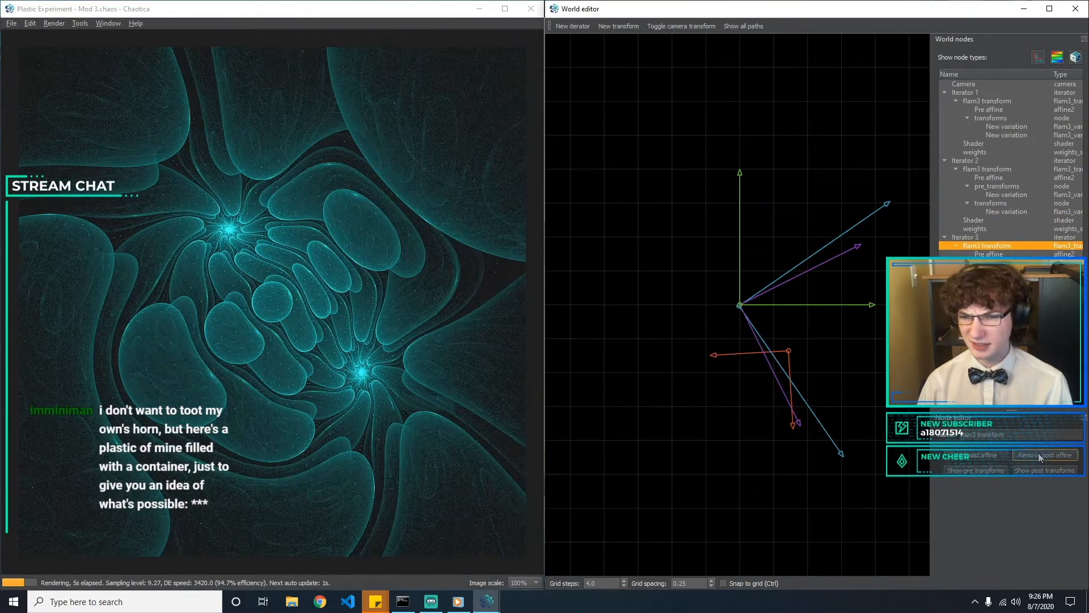
click(706, 465)
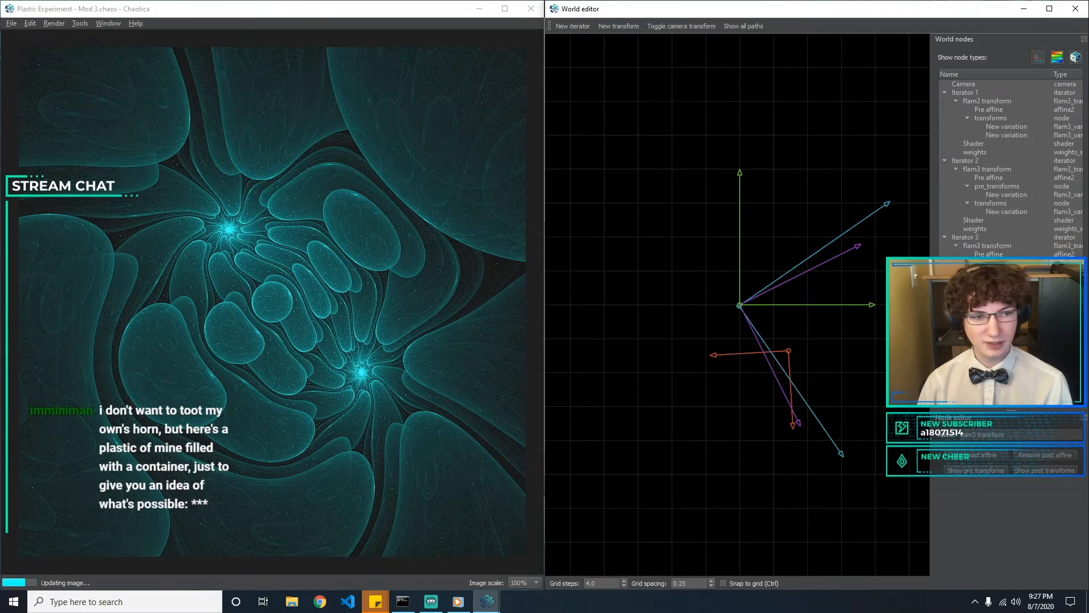
click(999, 254)
click(997, 246)
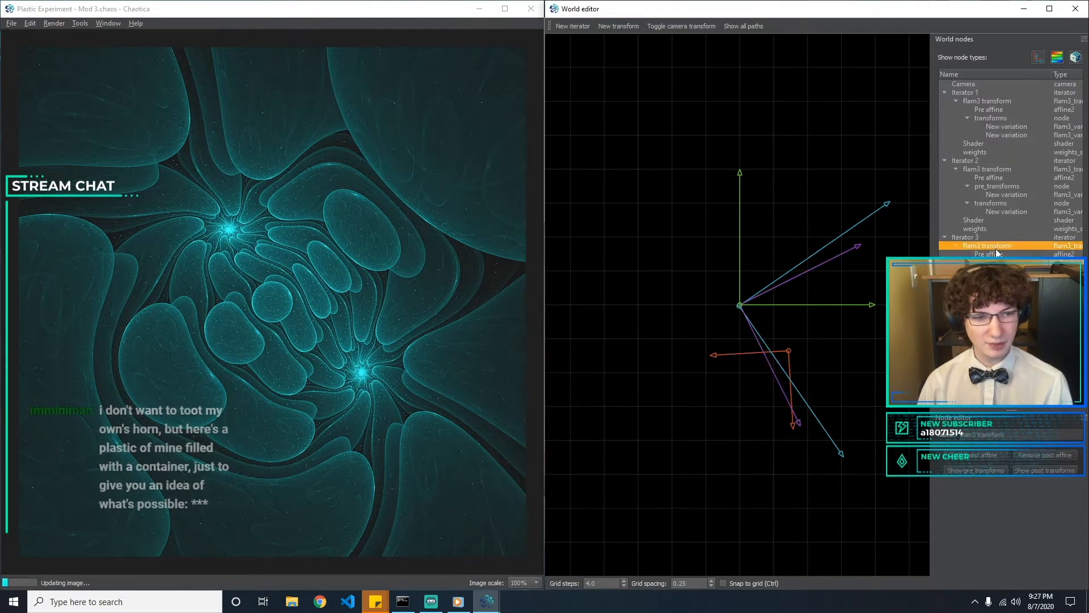
click(1003, 271)
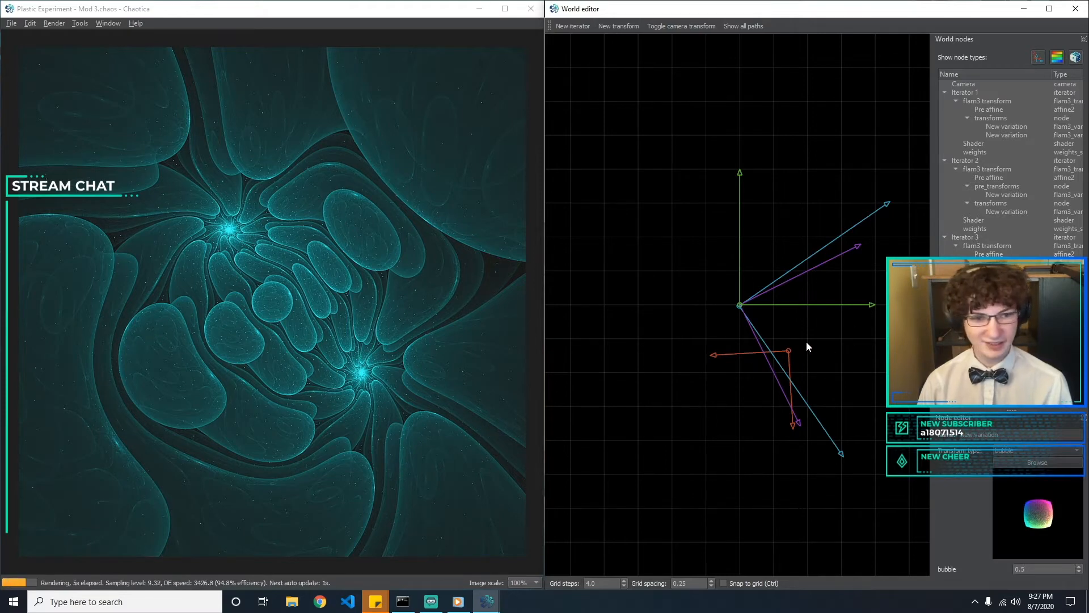
click(789, 351)
click(829, 353)
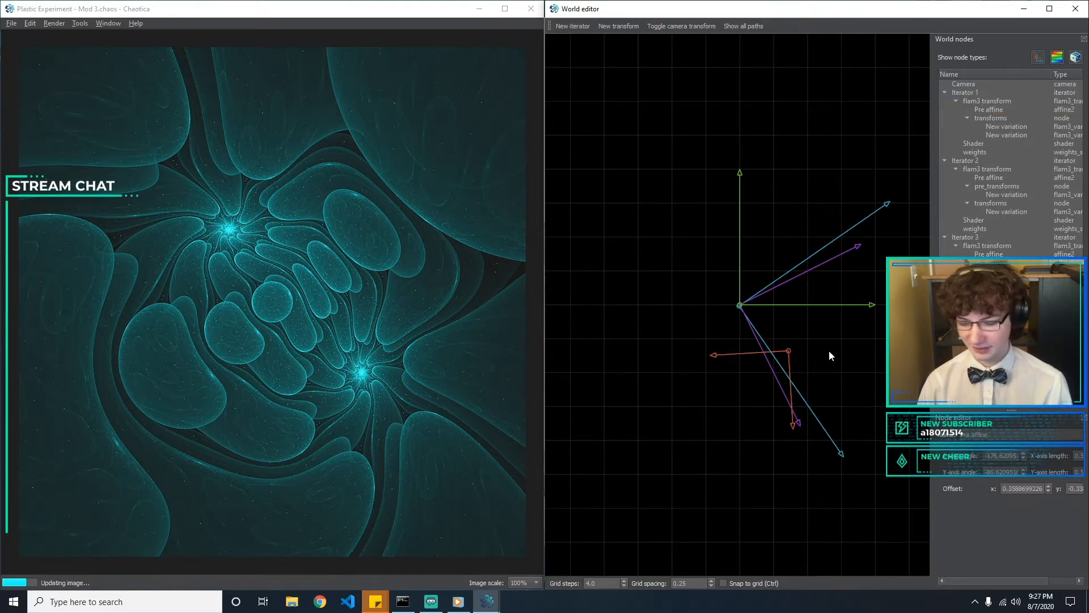
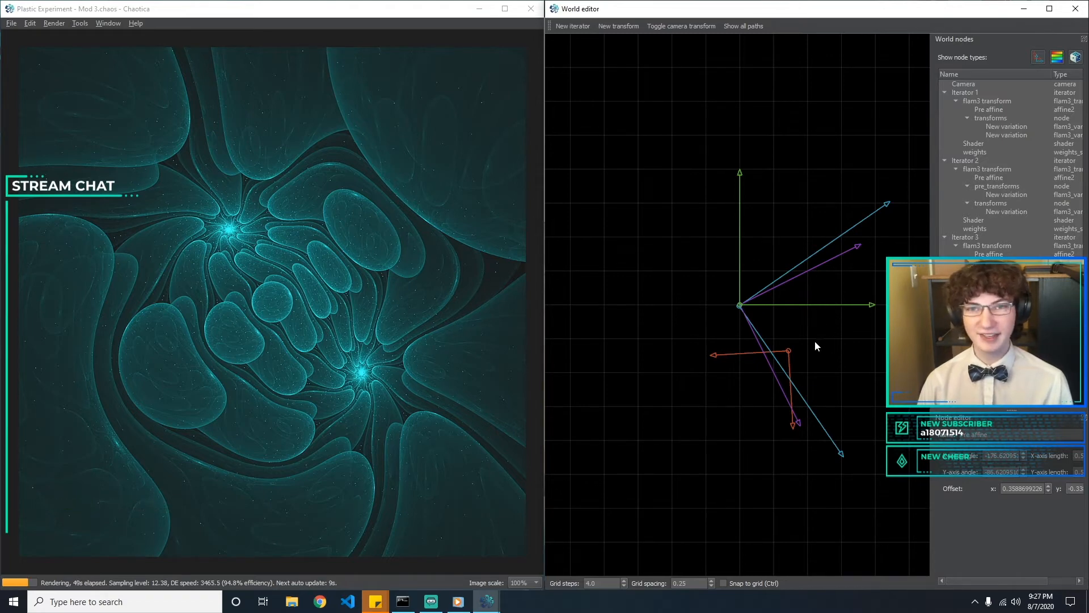
Save the fractal as a new file named "Mod 4"
click(788, 353)
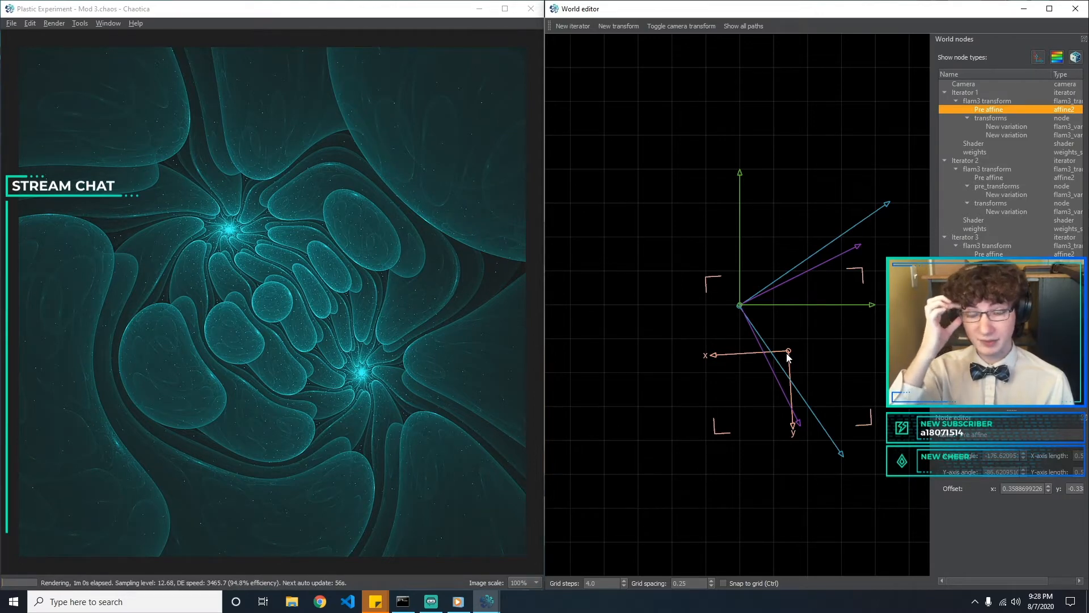
click(10, 23)
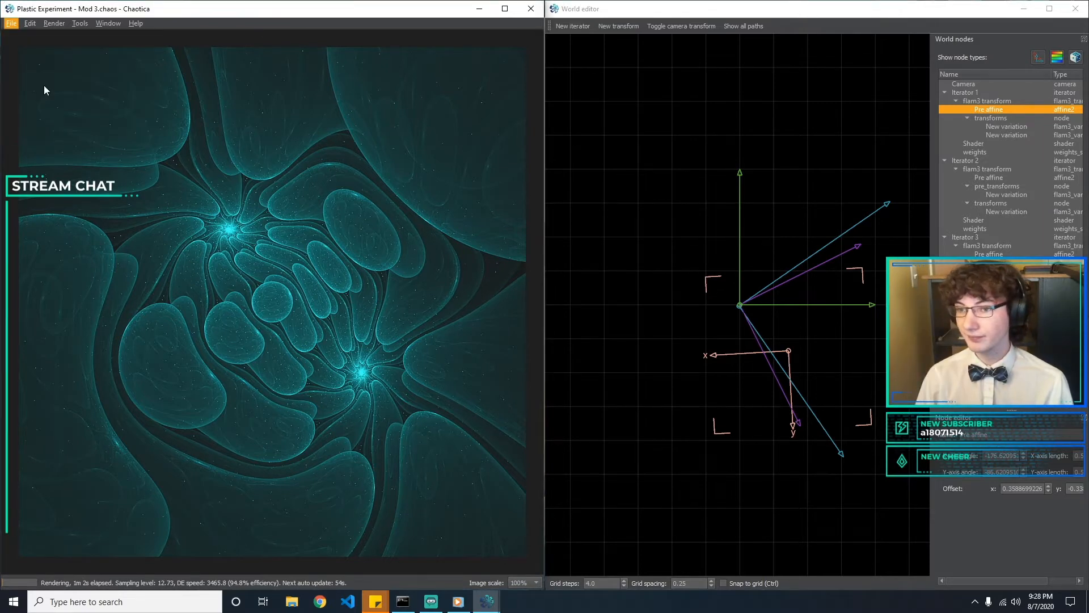
click(44, 88)
click(237, 253)
key(BackSpace)
text(4)
key(Return)
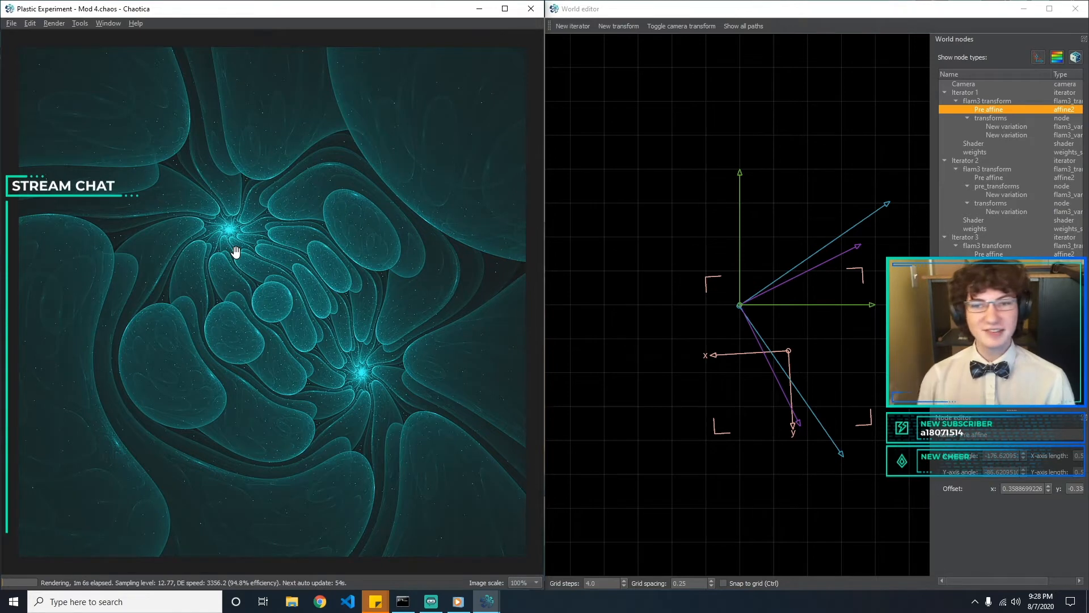
click(619, 268)
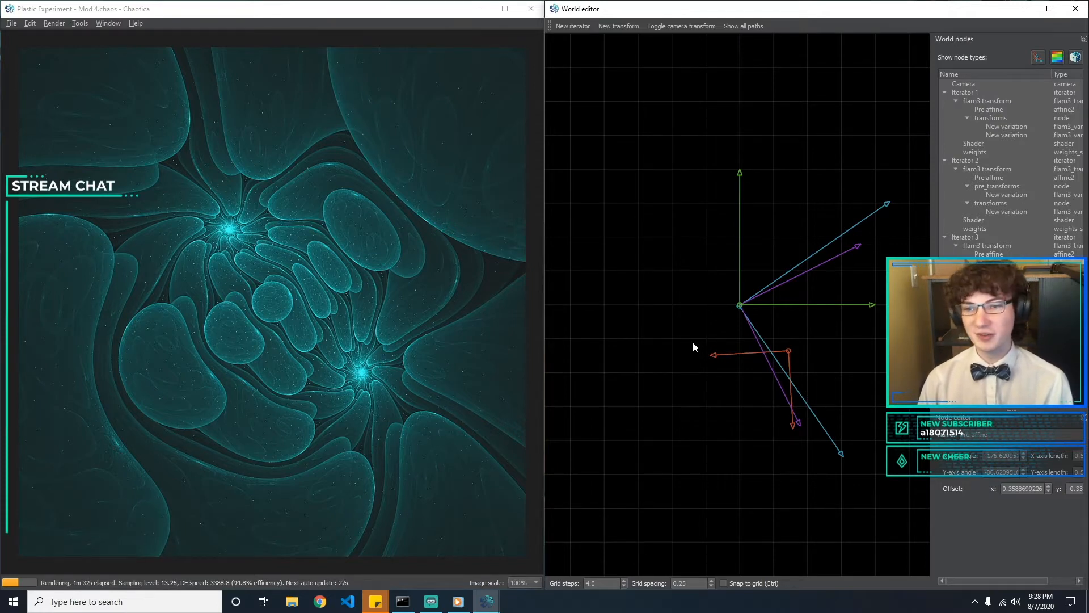
Lengthen Iterator 1's pre affine y-axis slightly and rotate its x-axis to about -180.8° and its y-axis to about -90.7°
click(788, 351)
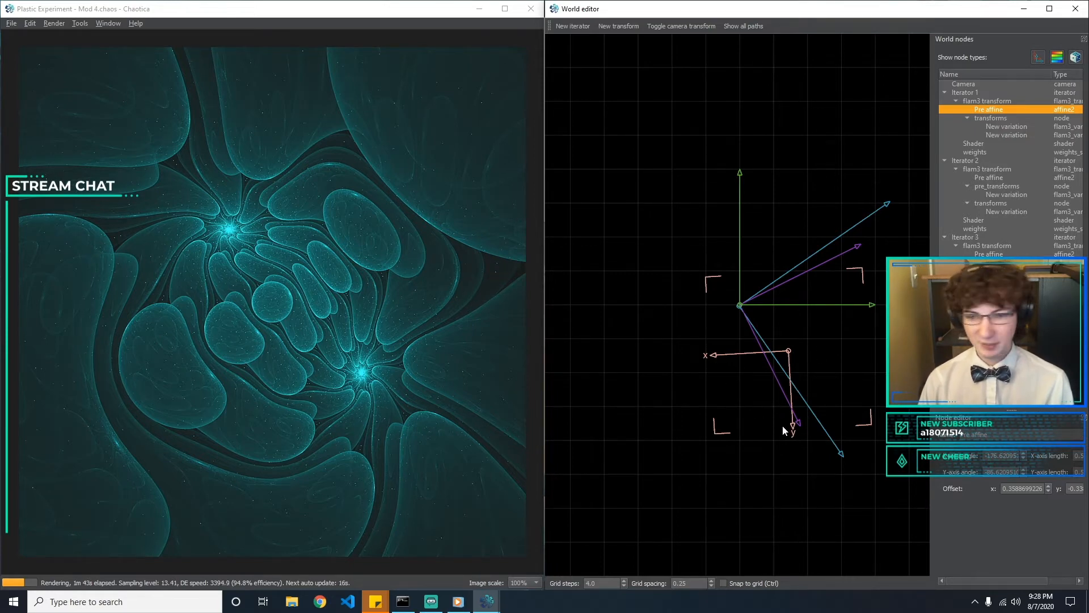
drag(793, 432, 789, 445)
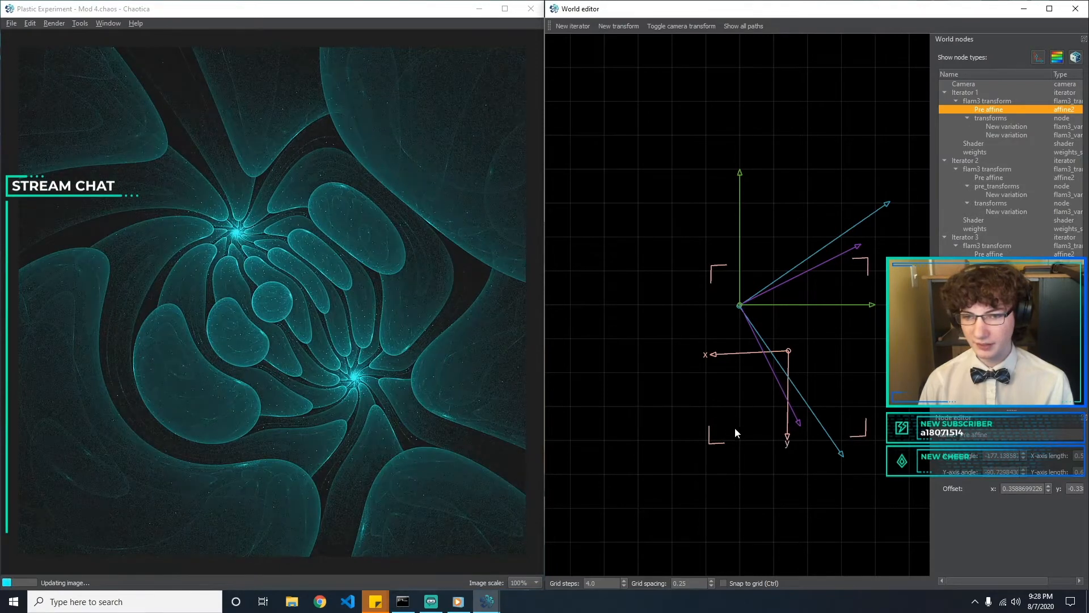
click(734, 427)
mouse_move(716, 354)
mouse_down()
mouse_move(712, 343)
mouse_move(709, 352)
mouse_up()
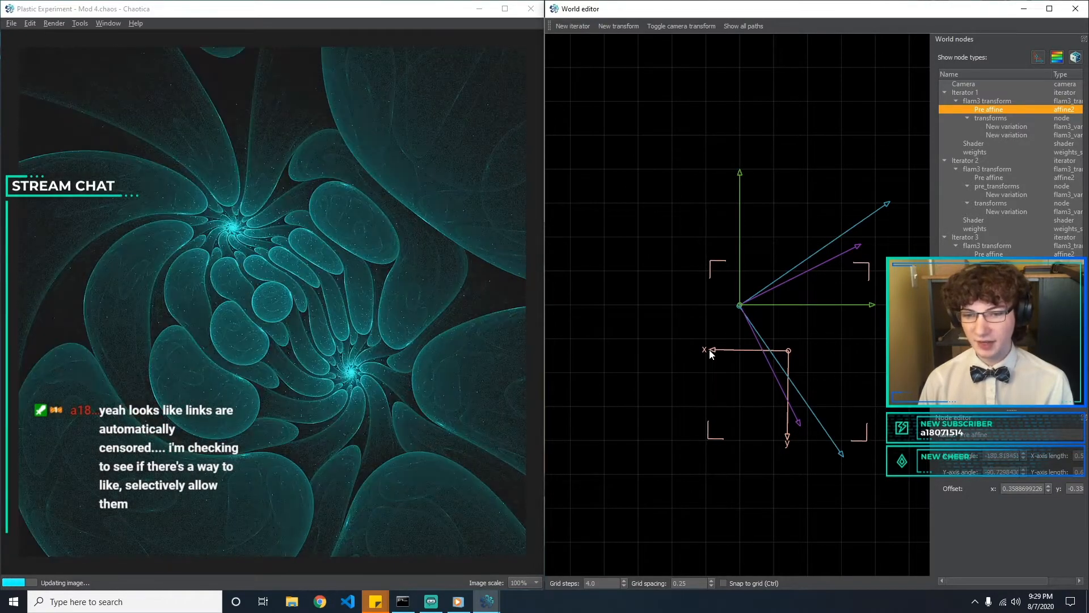
click(698, 391)
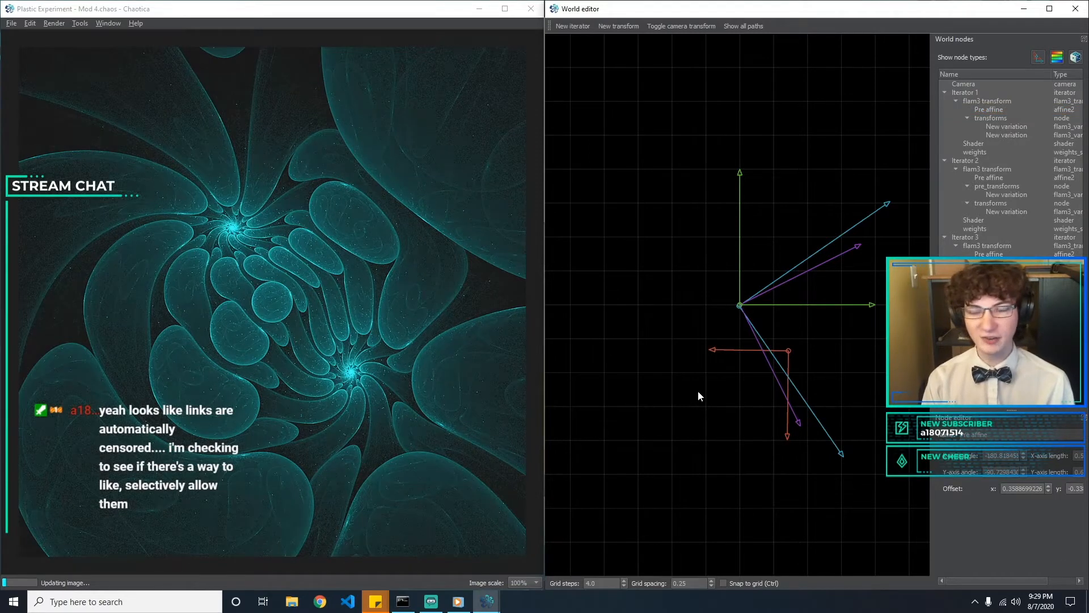
Nudge the origin of the large blue pre affine to an offset of about x -0.001, y 0
click(9, 24)
click(639, 233)
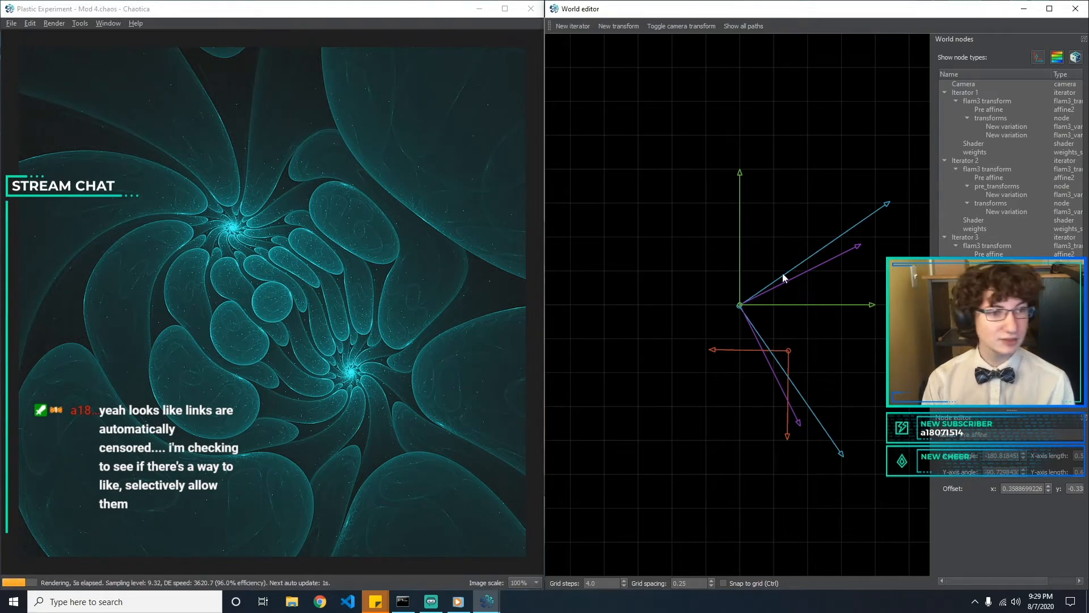
click(738, 308)
mouse_move(737, 309)
mouse_down()
mouse_move(730, 295)
mouse_move(740, 307)
mouse_up()
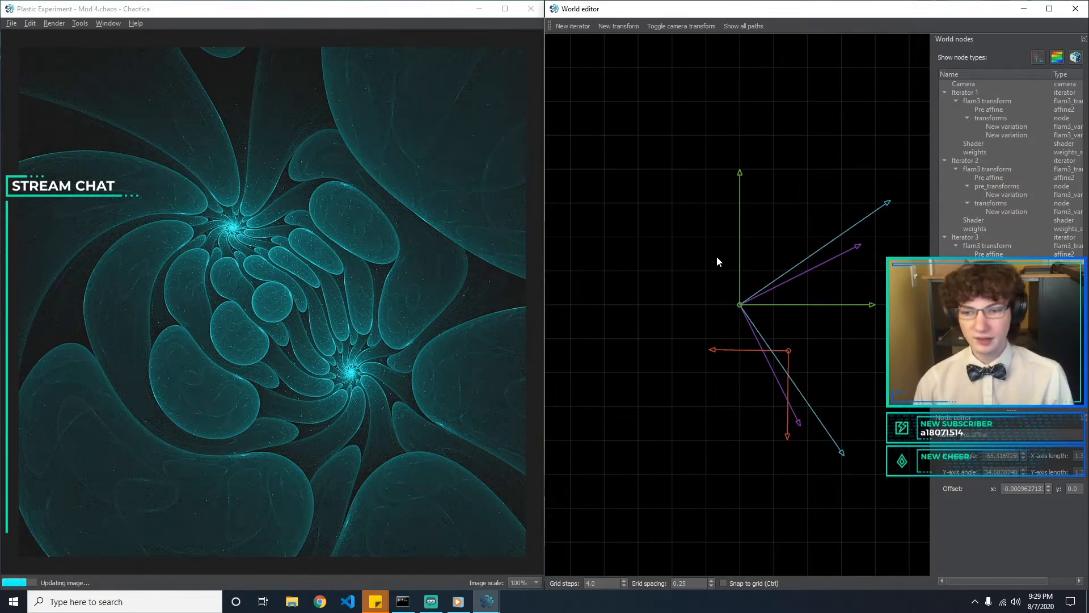
Compare the hemisphere and bubble types for the variation in Iterator 2's transforms and settle on hemisphere
click(1008, 211)
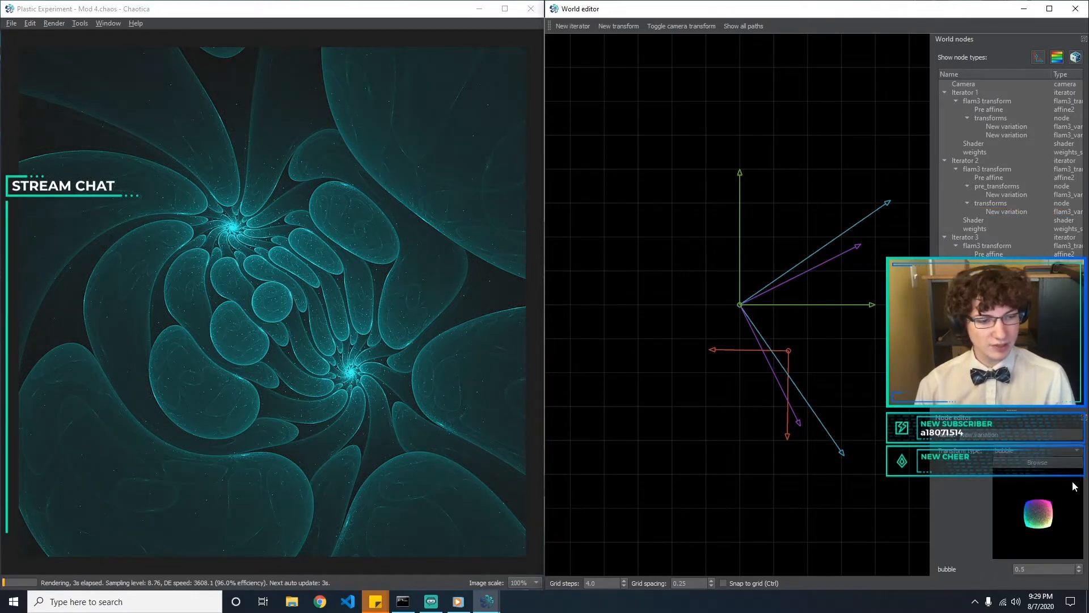
click(995, 205)
click(999, 213)
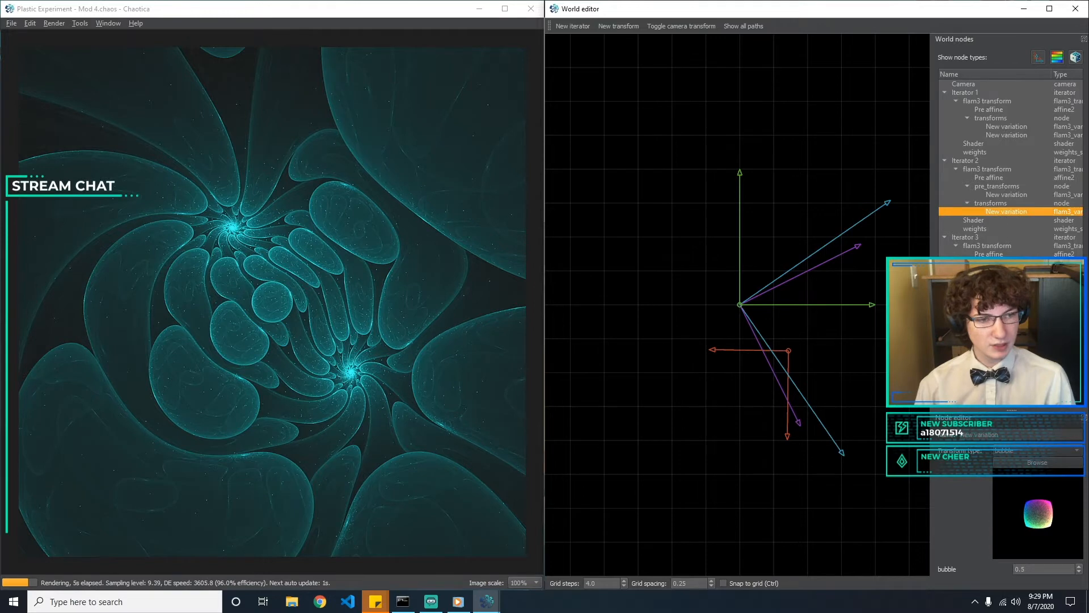
click(1036, 446)
text(hemisphere)
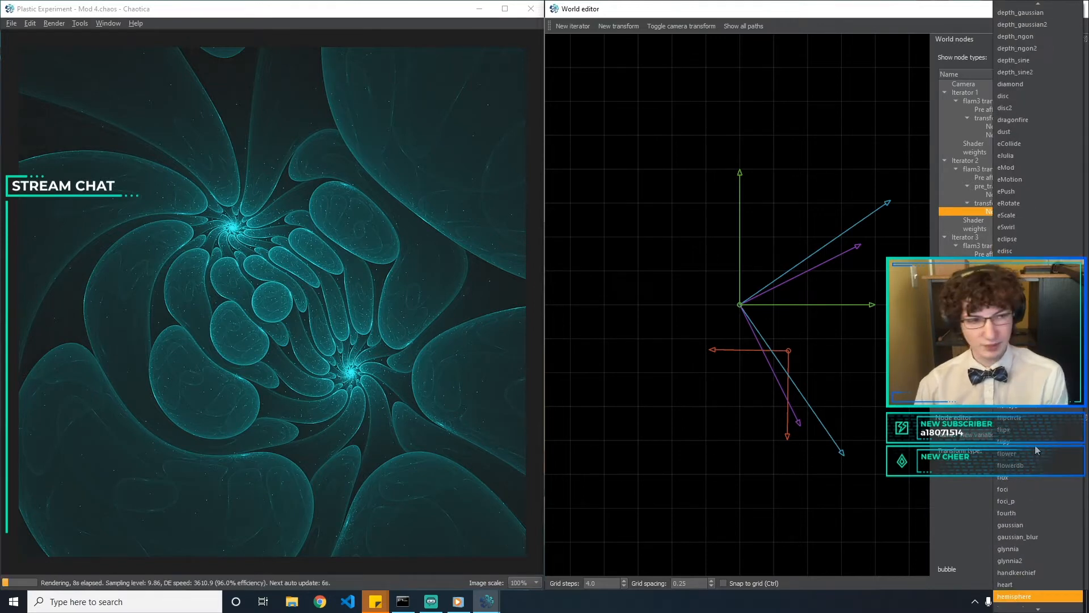
key(Return)
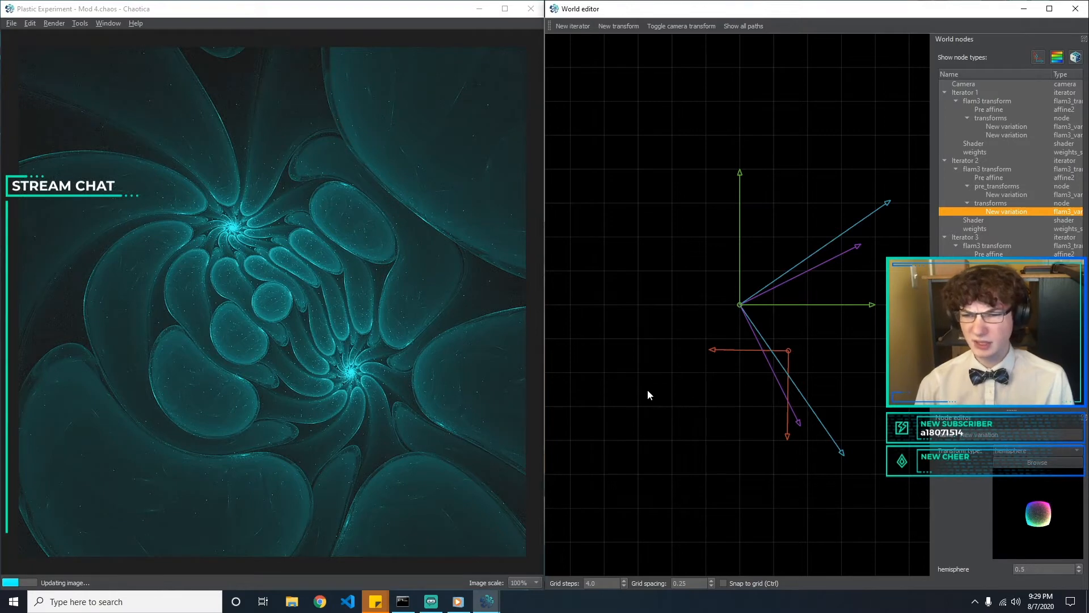
click(1011, 451)
text(bub)
key(Return)
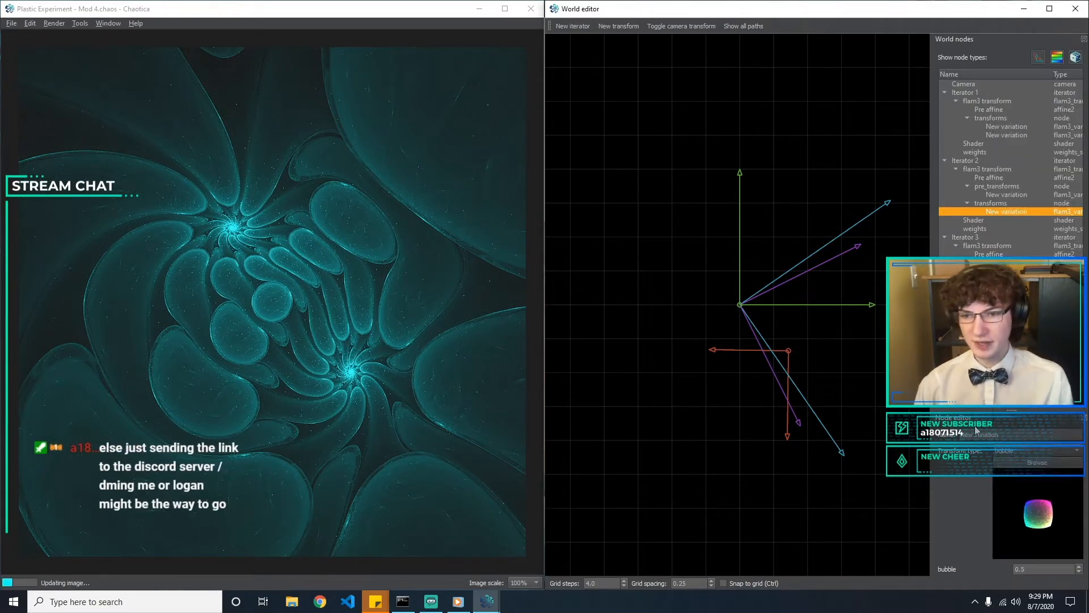
click(1018, 452)
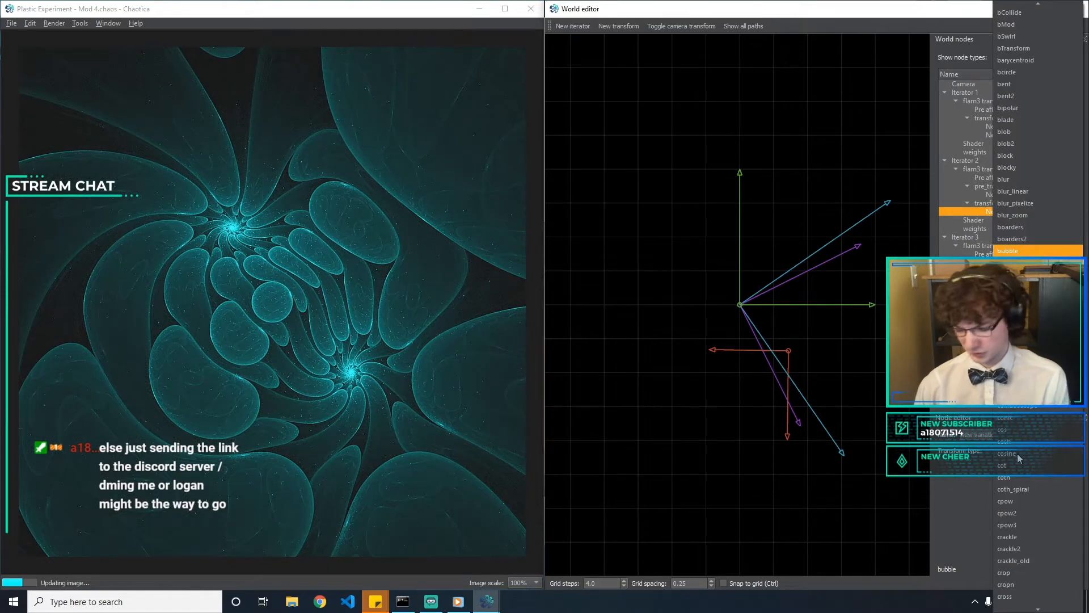
key(Escape)
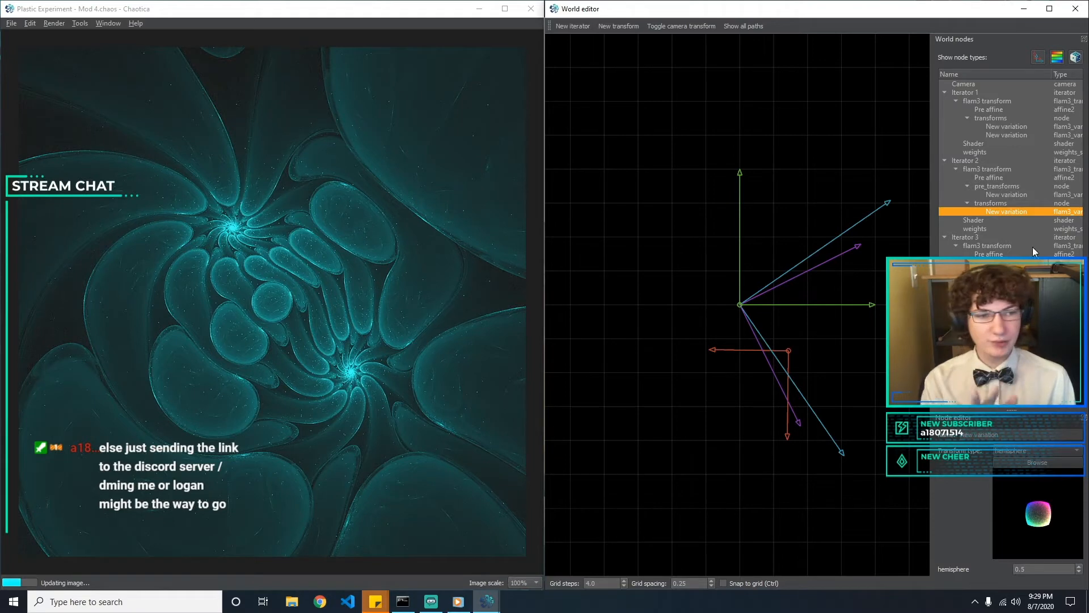
Change the type of the variation in Iterator 3's transforms from bubble to bwraps7
click(1007, 271)
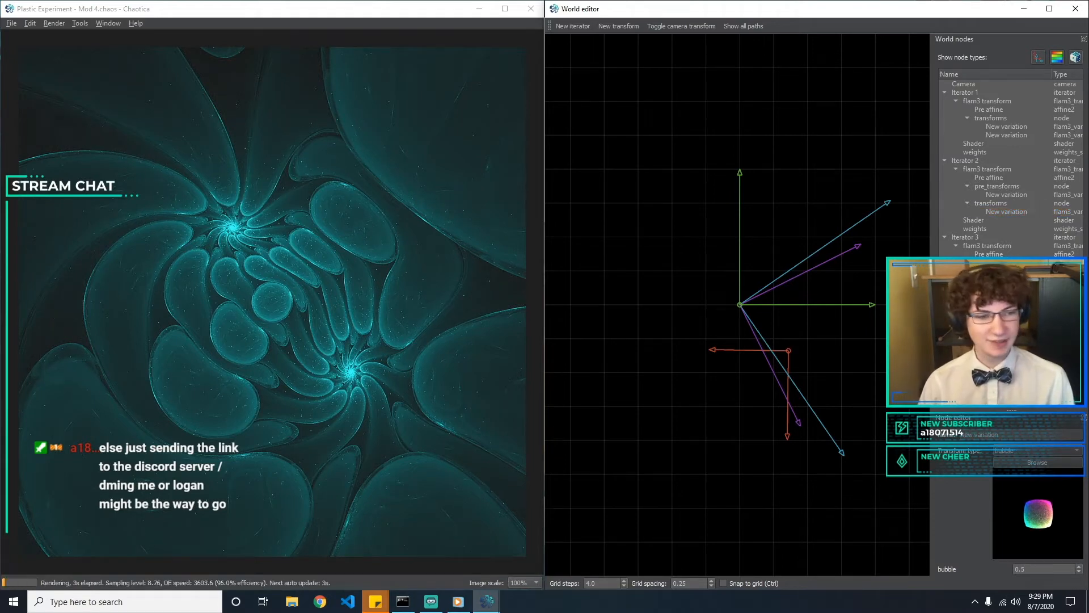
click(1049, 450)
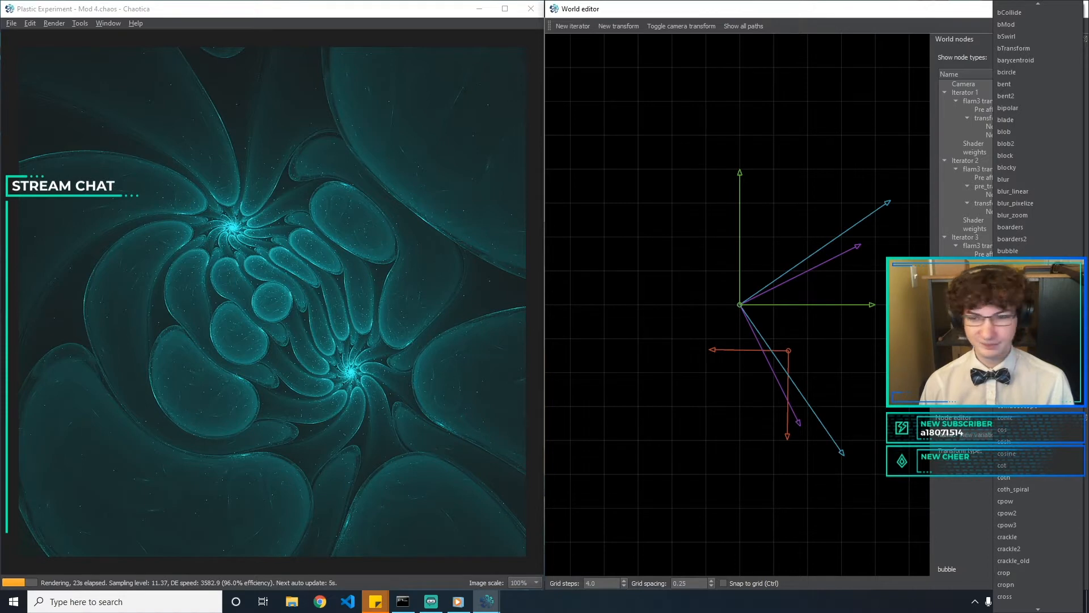
click(963, 474)
click(1030, 451)
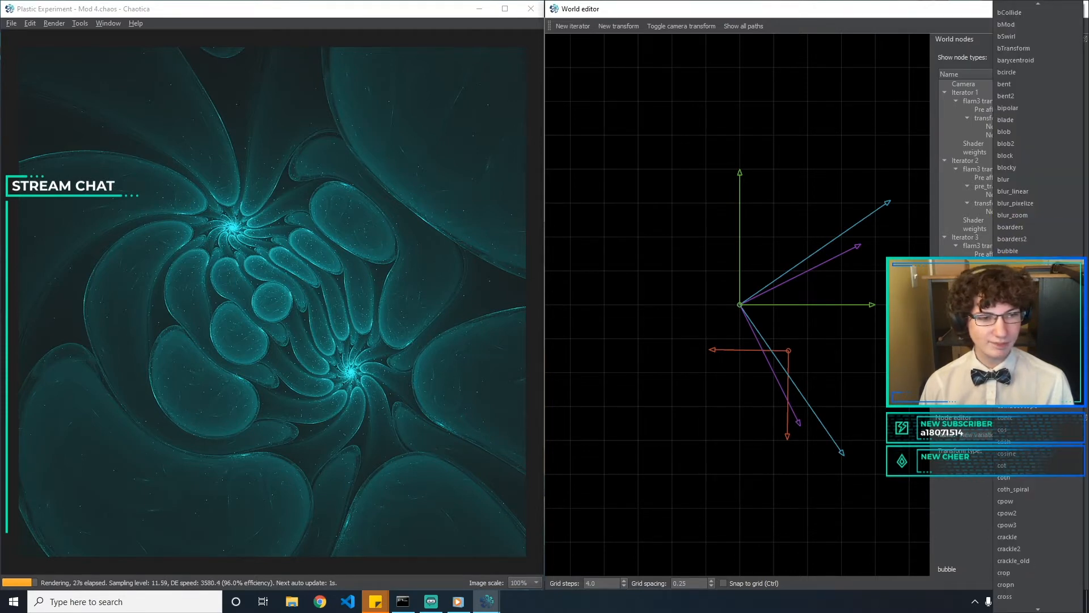
click(1013, 286)
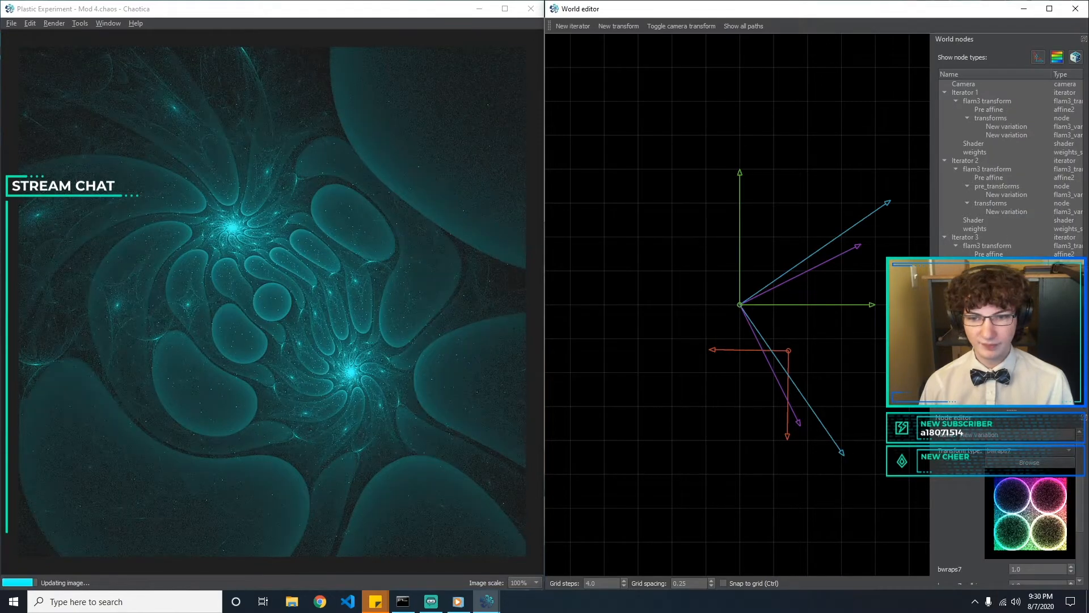
Try bwraps7 amounts of 2, 0.5 and 0.2 on Iterator 3's transforms variation
scroll(1021, 562, down, 3)
drag(1033, 496, 832, 499)
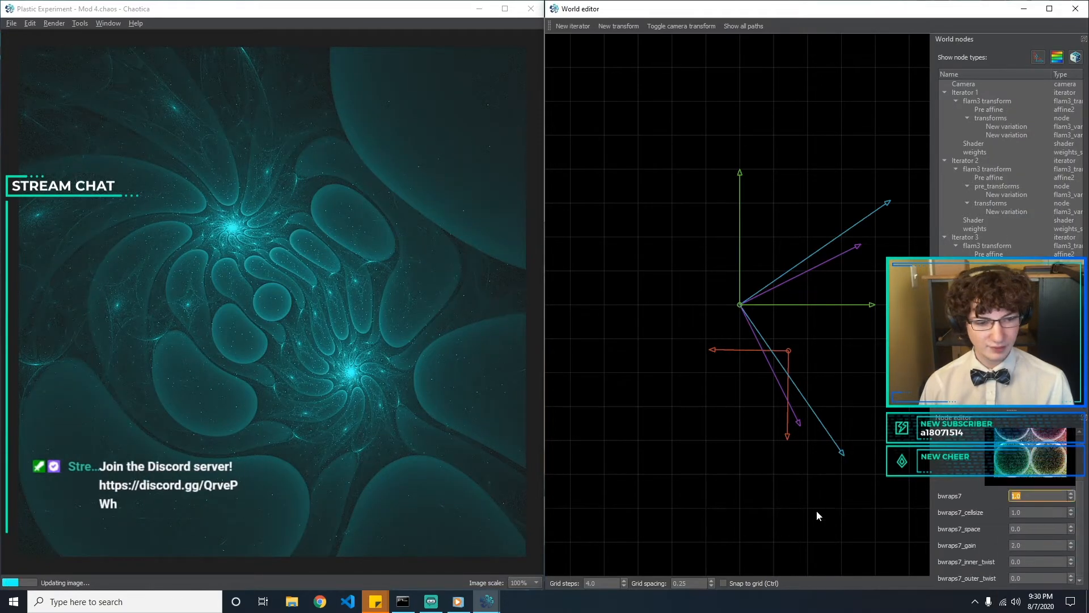
text(2)
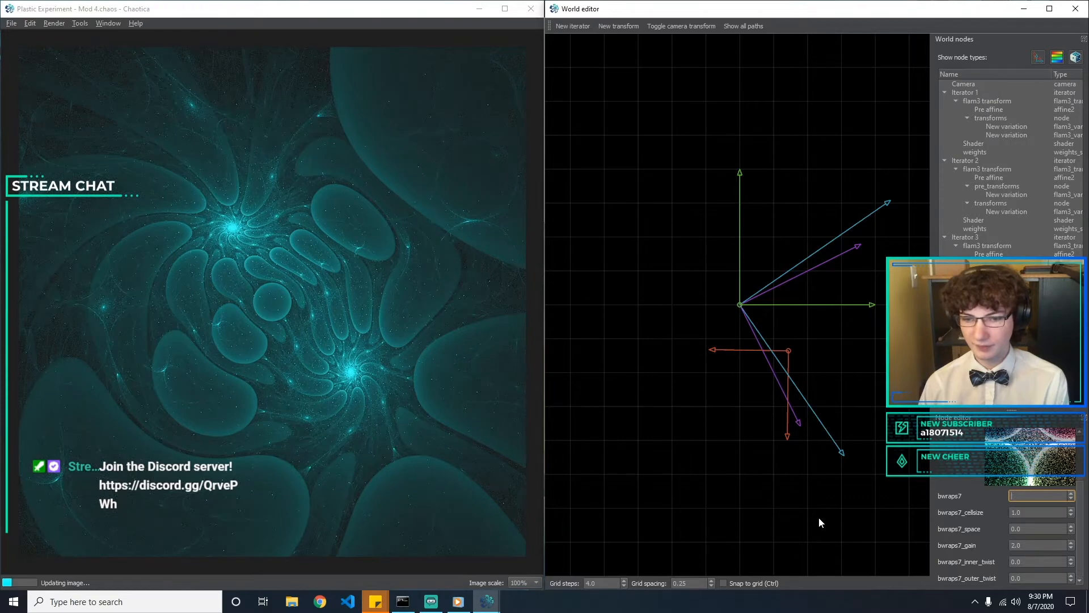
key(BackSpace)
text(1)
key(BackSpace)
text(0.5)
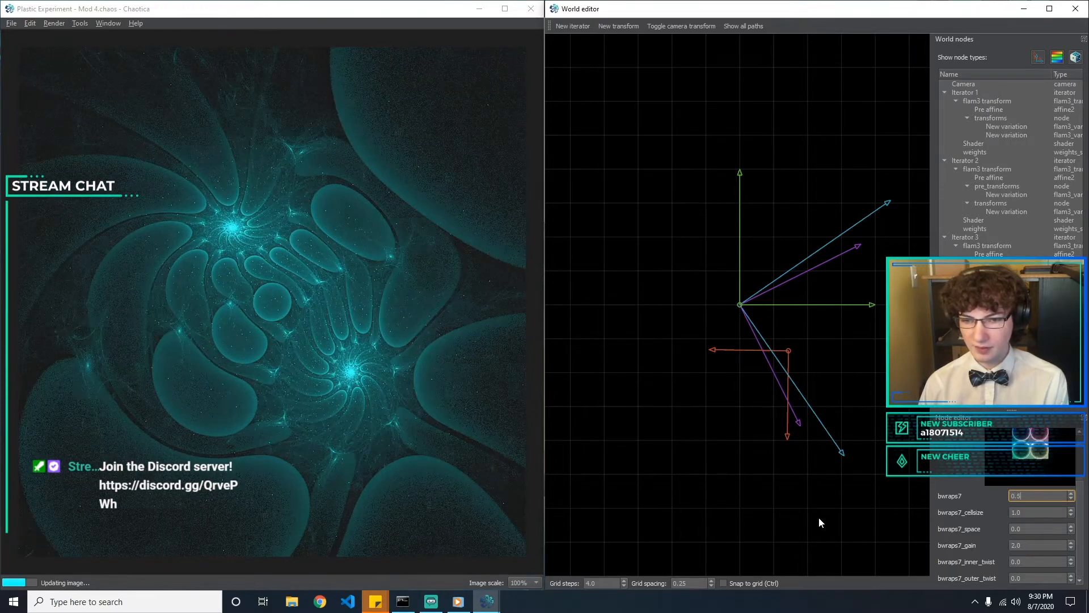
key(BackSpace)
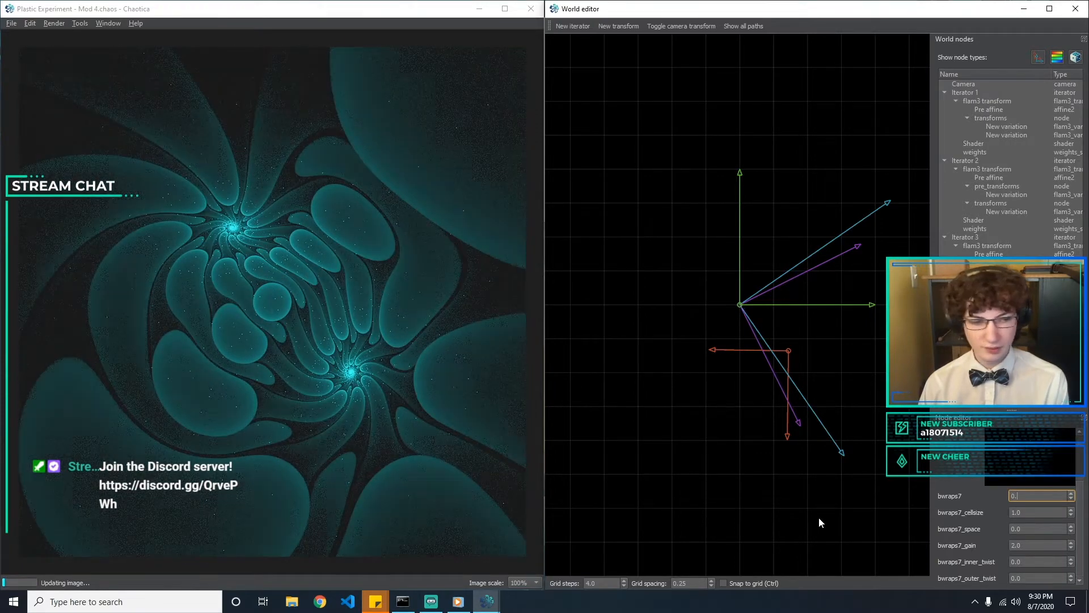
text(1)
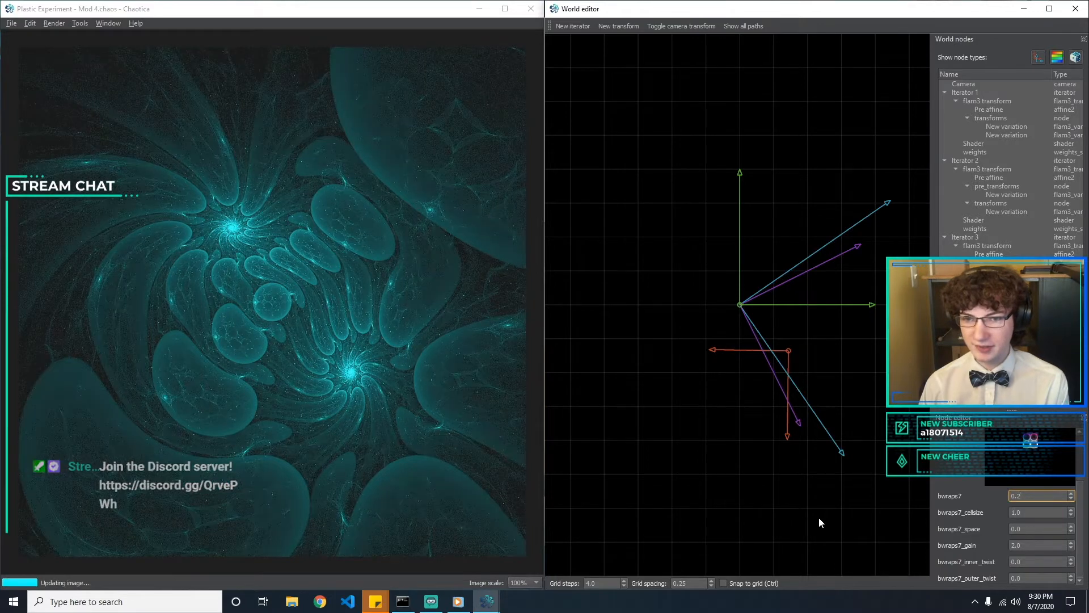
Fine-tune the bwraps7 amount of Iterator 3's transforms variation to 0.13
text(5)
key(BackSpace)
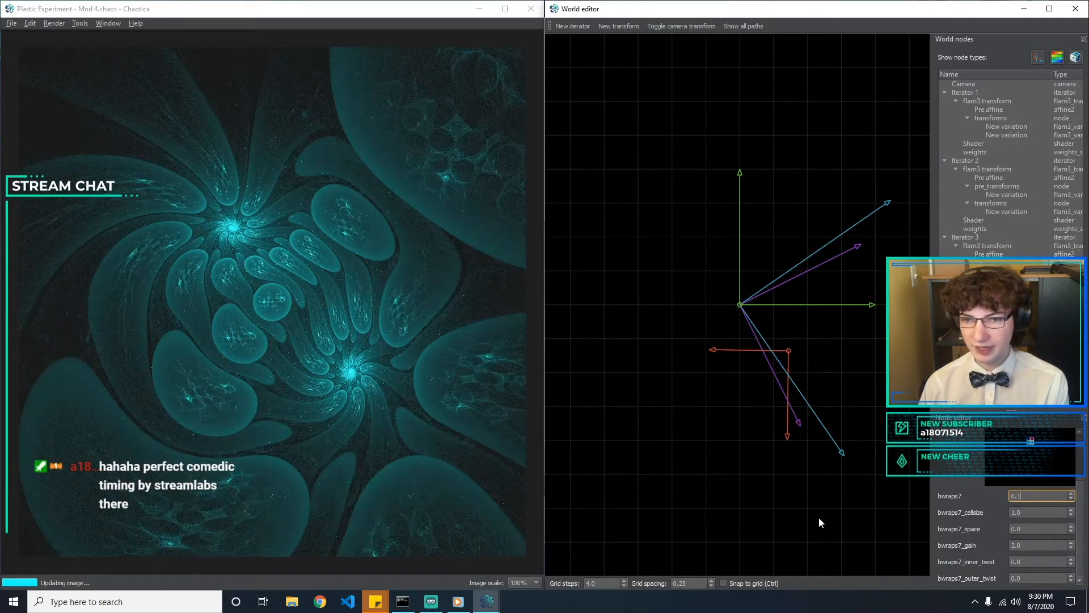
text(3)
key(BackSpace)
text(44)
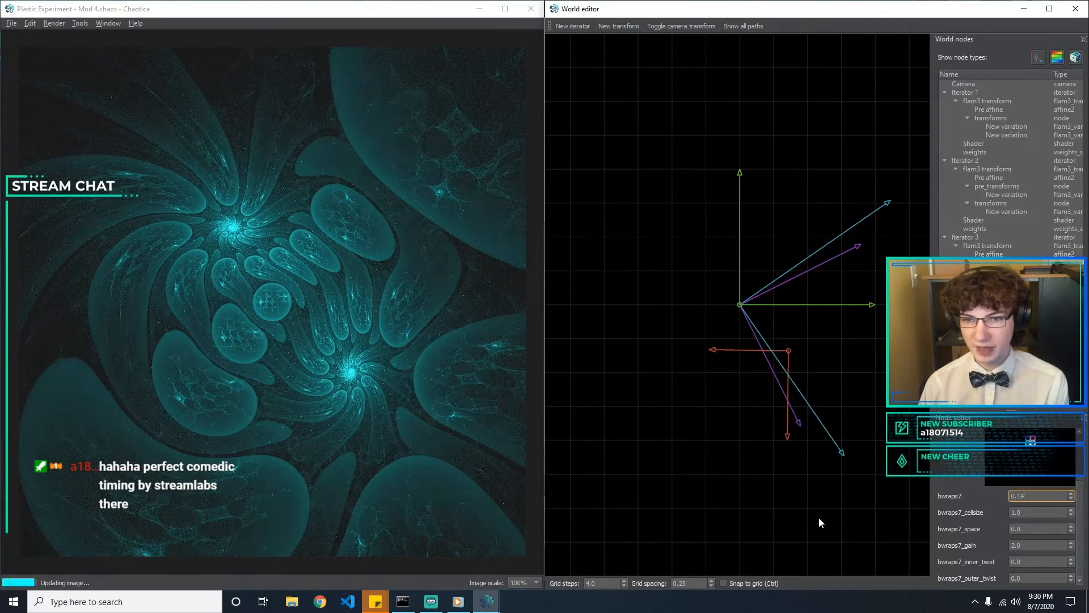
key(BackSpace)
text(3)
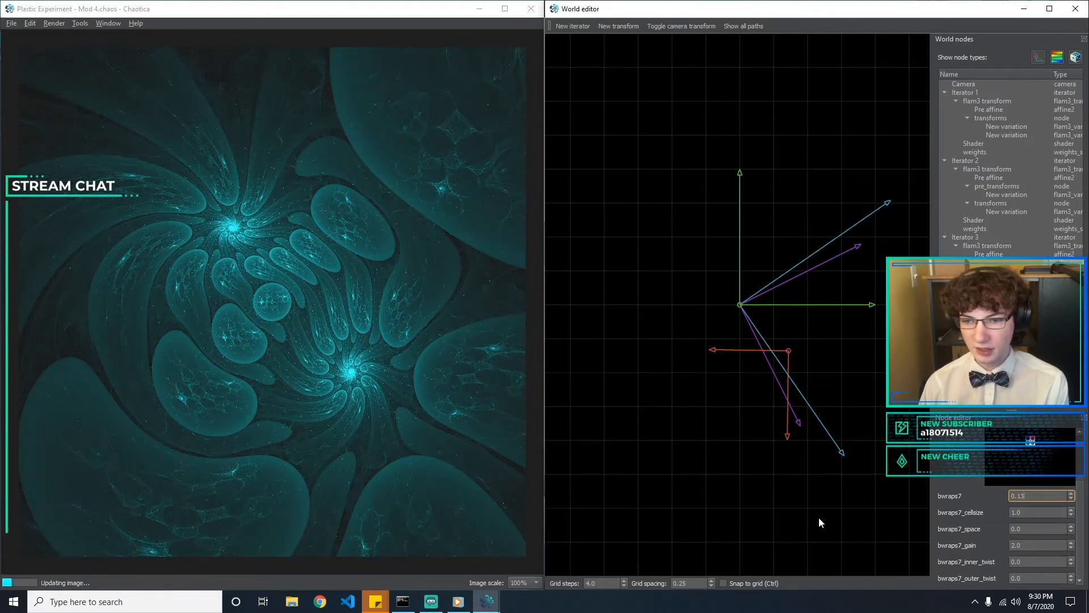
Try a bwraps7_cellsize of 2 and set it back to 1
key(Tab)
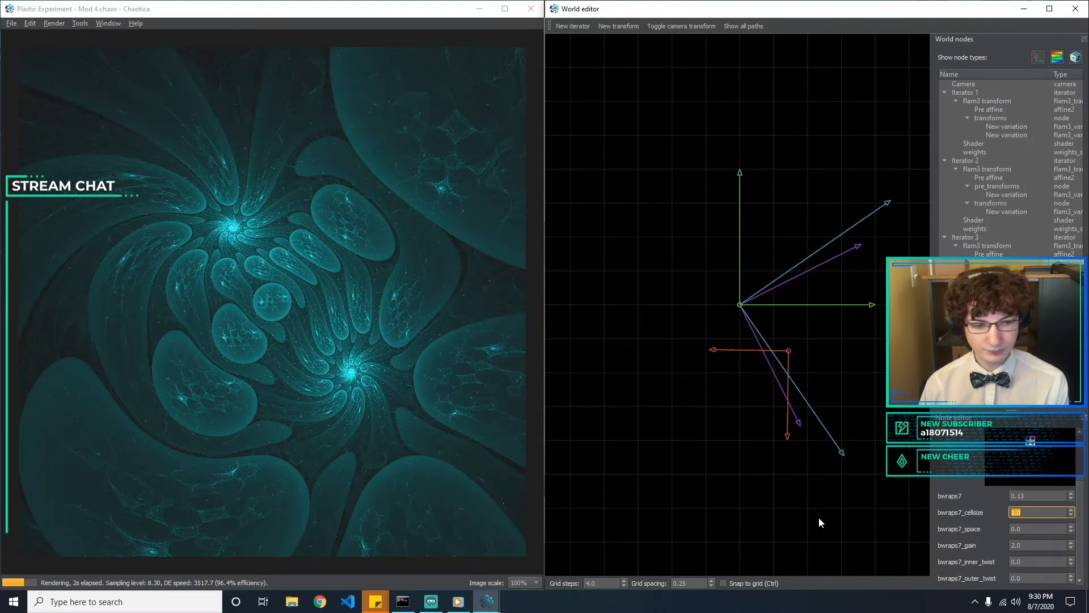
text(0)
key(BackSpace)
key(BackSpace)
key(BackSpace)
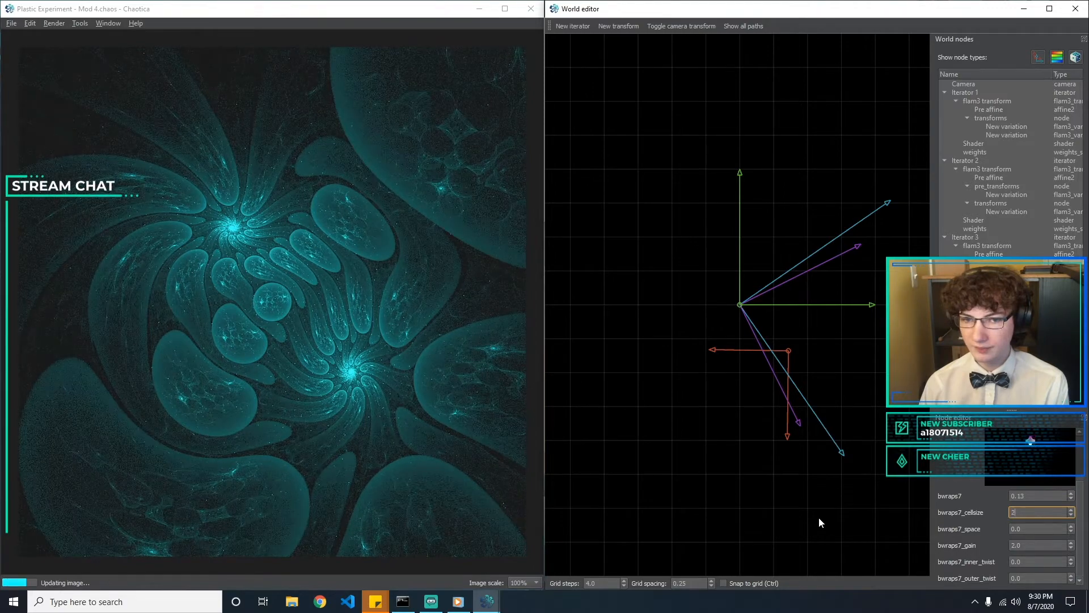
text(2)
text(1)
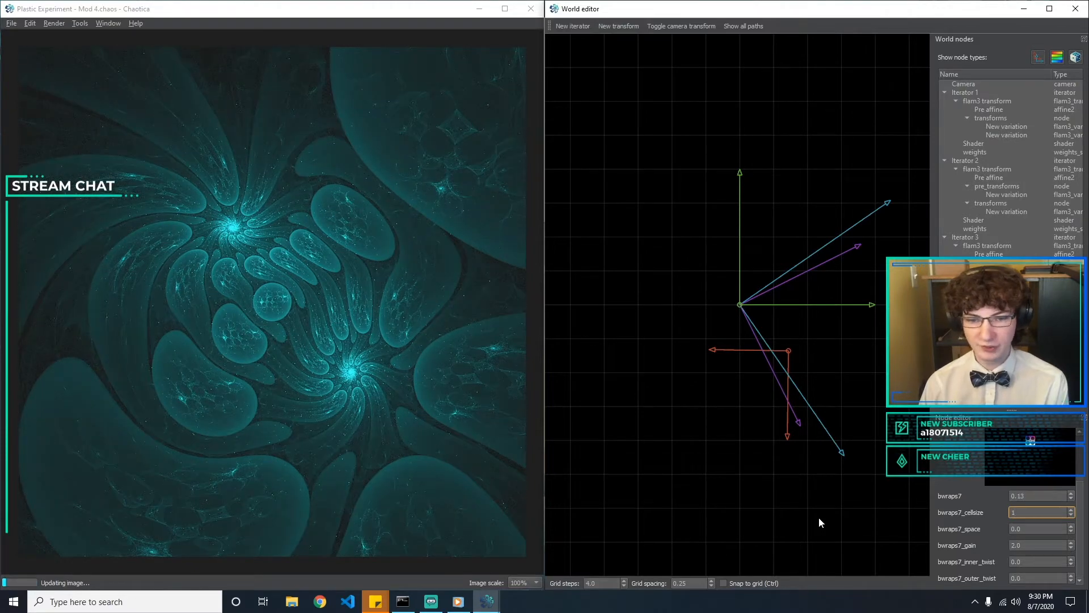
Try bwraps7_space values of 0.1, 1 and 2 on Iterator 3's transforms variation and set it back to 0
key(Tab)
key(BackSpace)
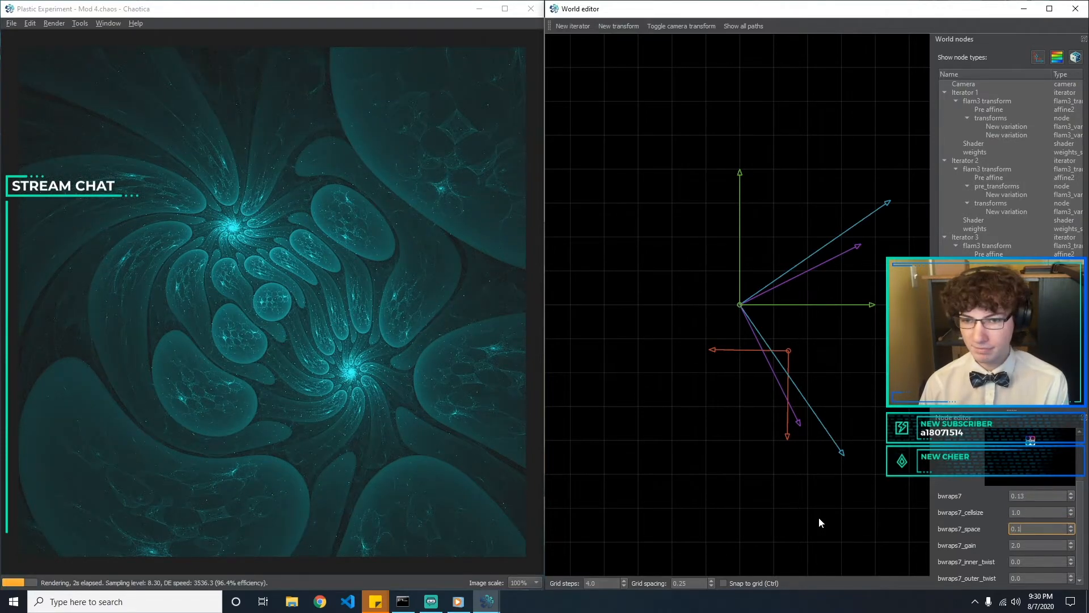
text(1)
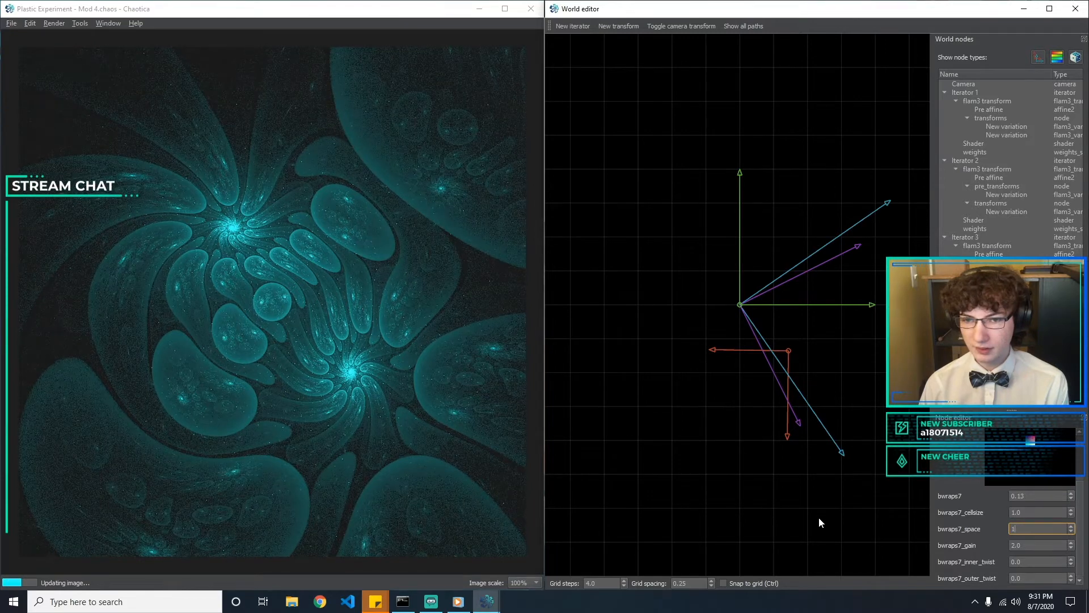
key(BackSpace)
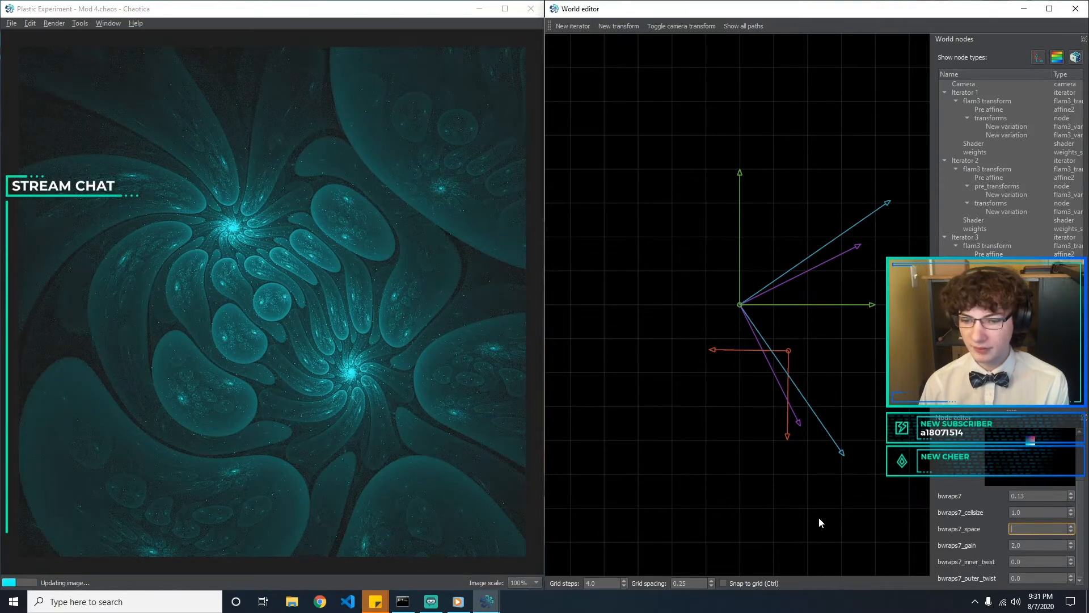
text(1)
key(BackSpace)
text(2)
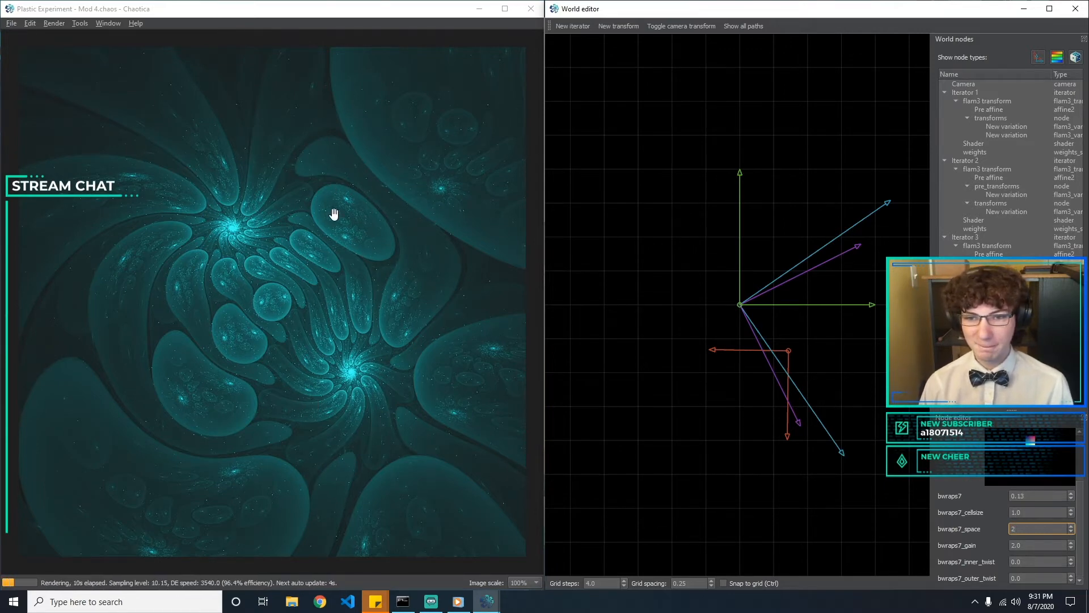
text(0)
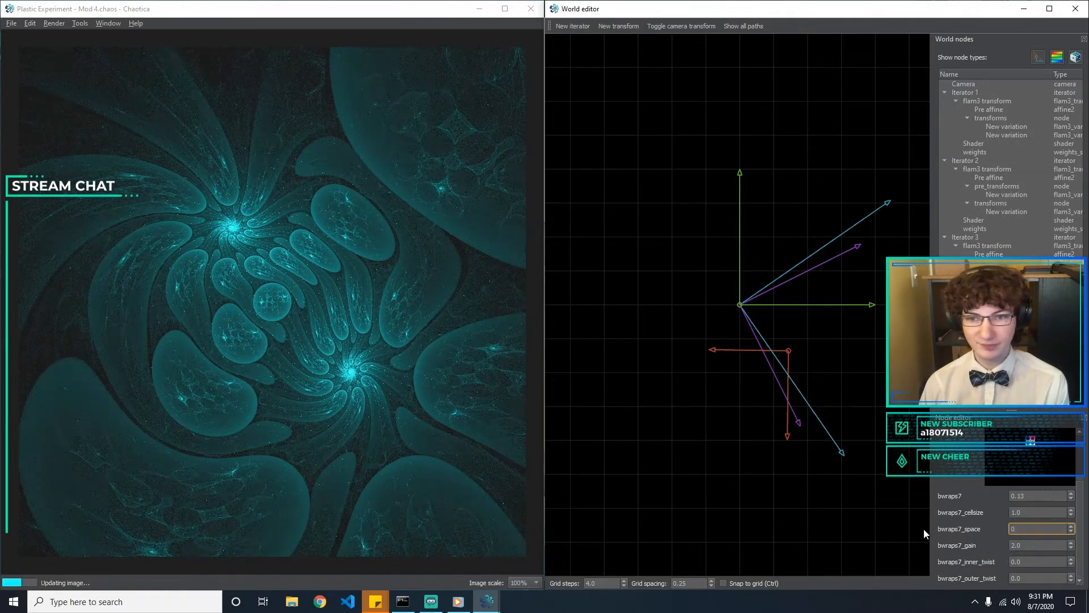
Try several bwraps7_gain values, such as 5, and set the gain back to 2
key(Tab)
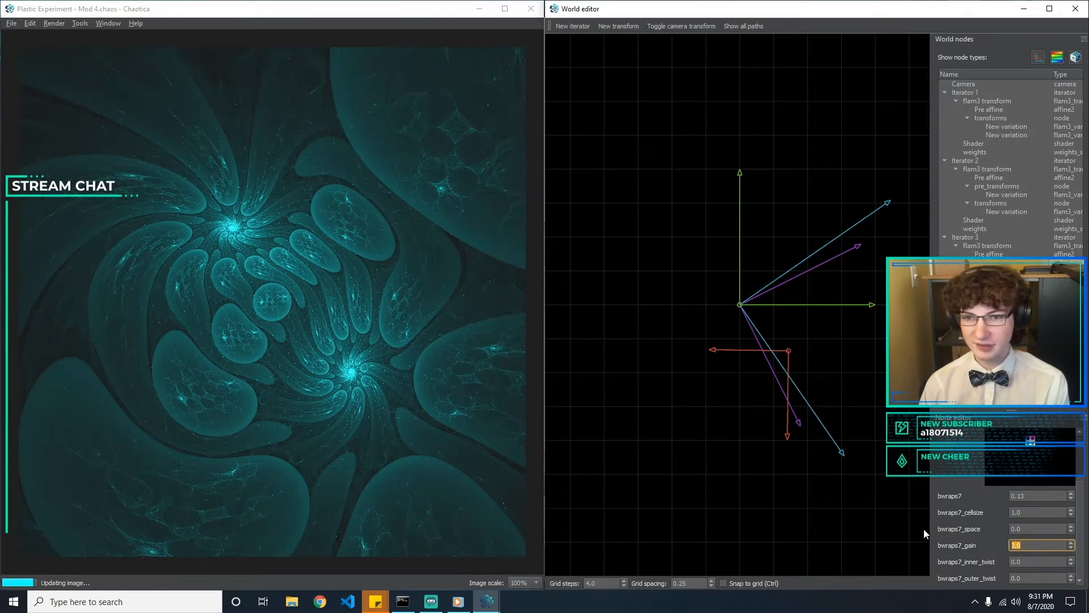
text(4)
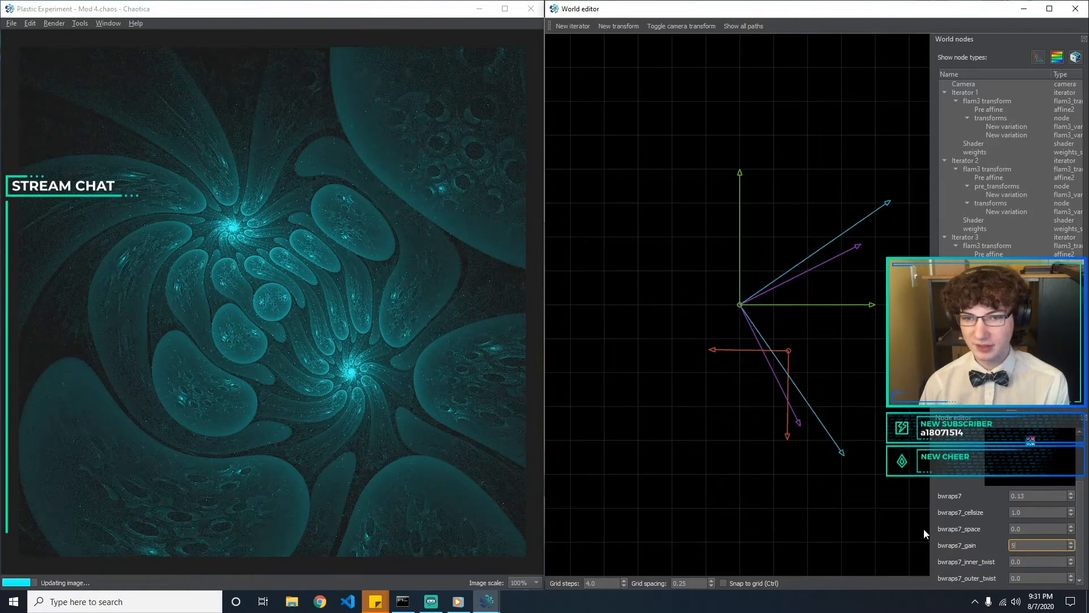
key(BackSpace)
text(6)
key(BackSpace)
text(21)
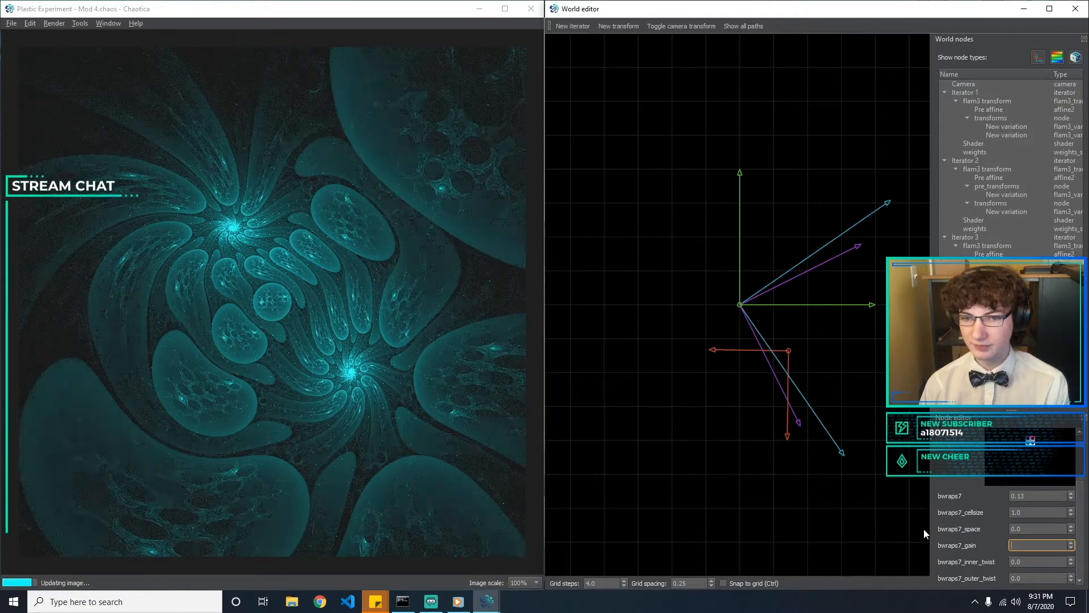
text(2)
Try small bwraps7_inner_twist values such as 2 and 3, and settle on 5
key(Tab)
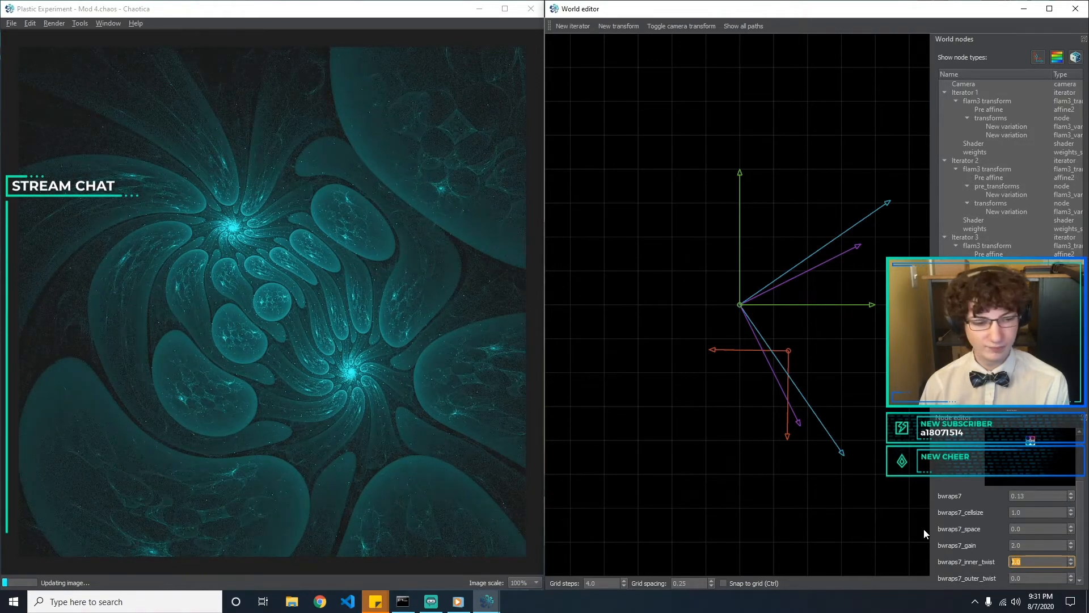
text(0.)
key(BackSpace)
key(BackSpace)
text(2)
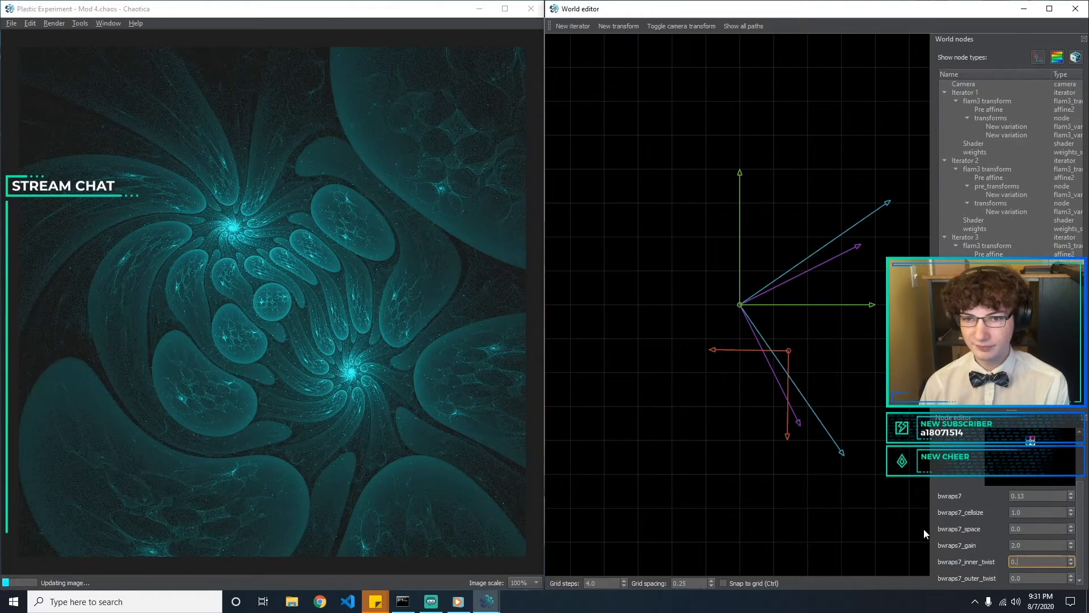
key(BackSpace)
text(3)
key(BackSpace)
text(5)
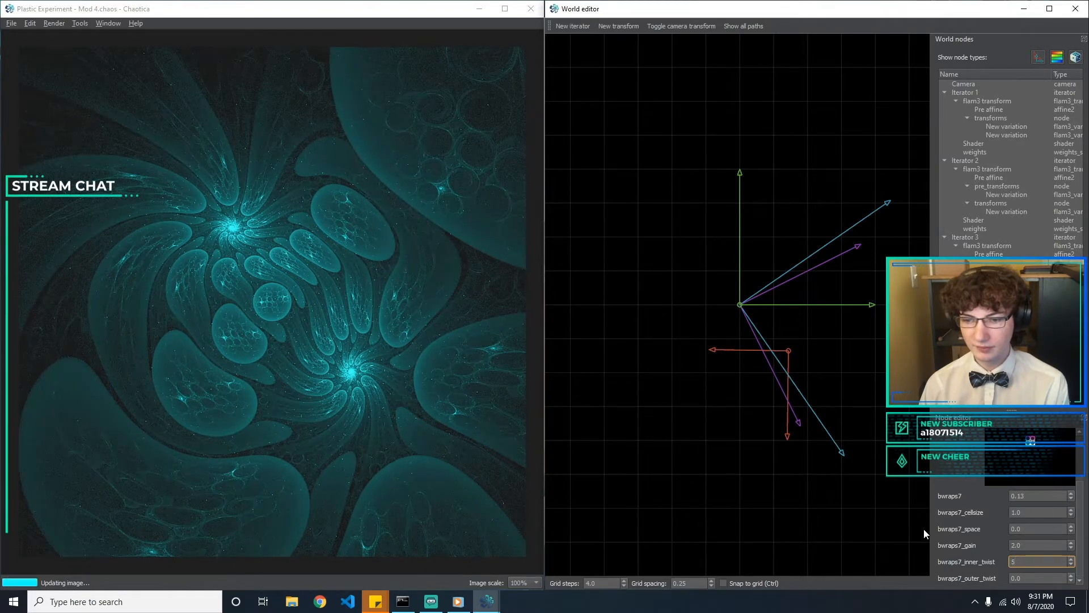
Try bwraps7_outer_twist values such as -5 and settle on -2
key(Tab)
text(5)
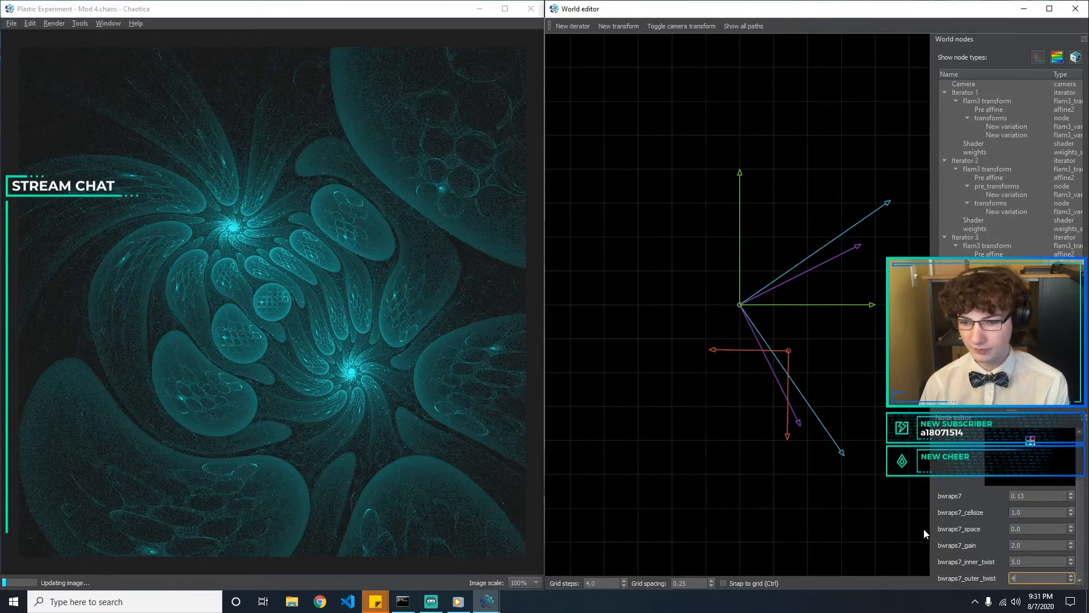
text(5)
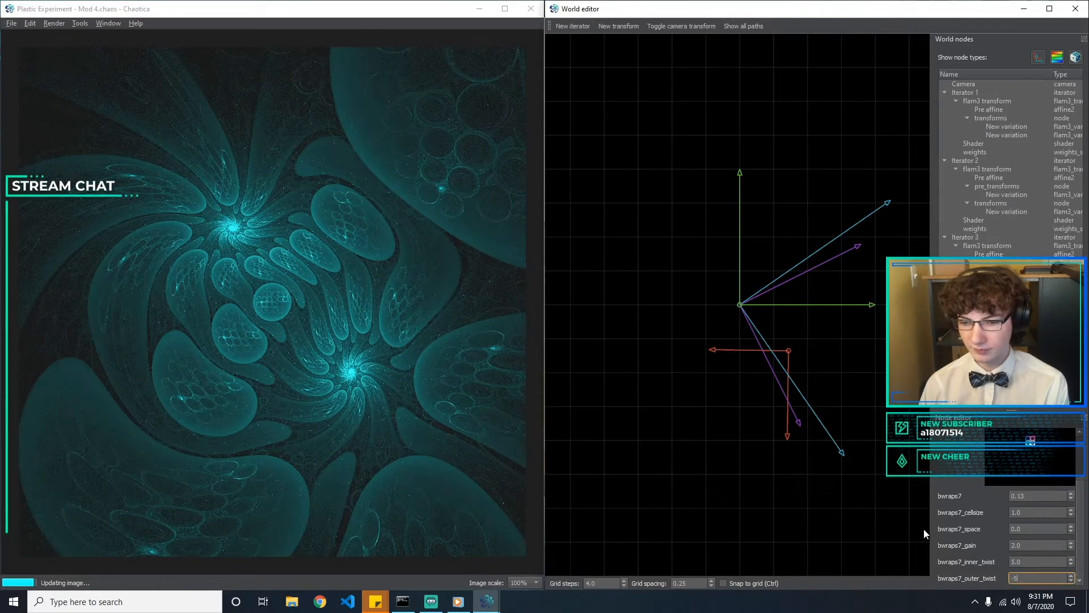
text(2)
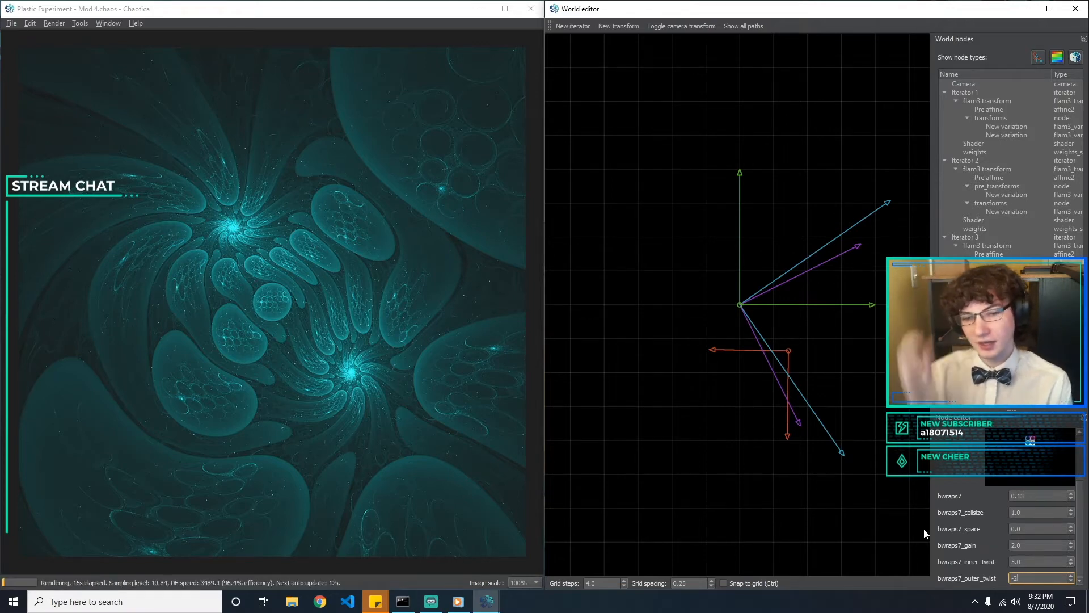
scroll(1076, 480, up, 3)
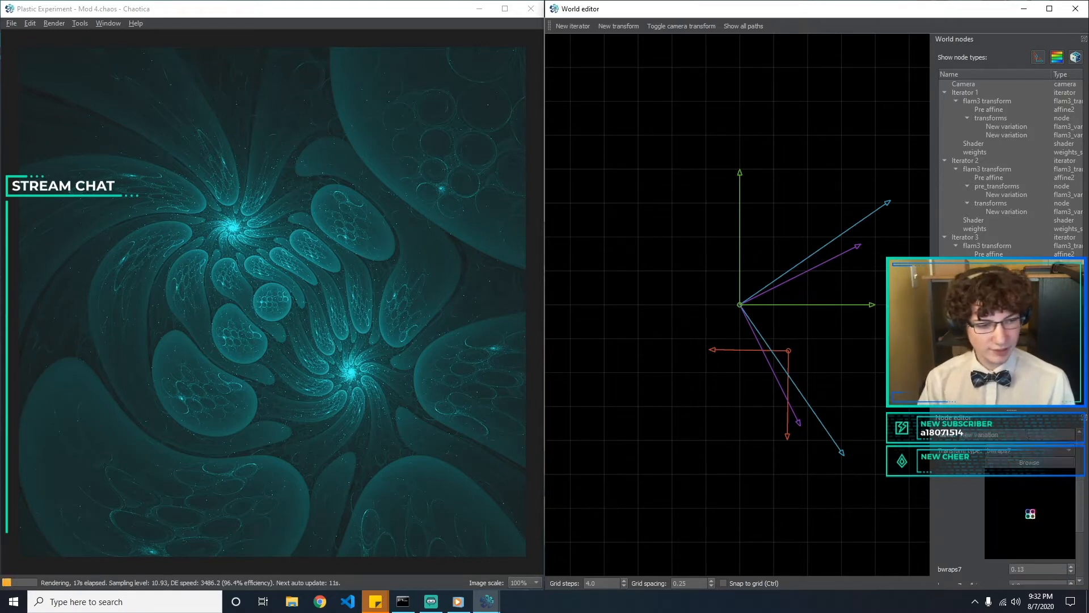
click(1026, 449)
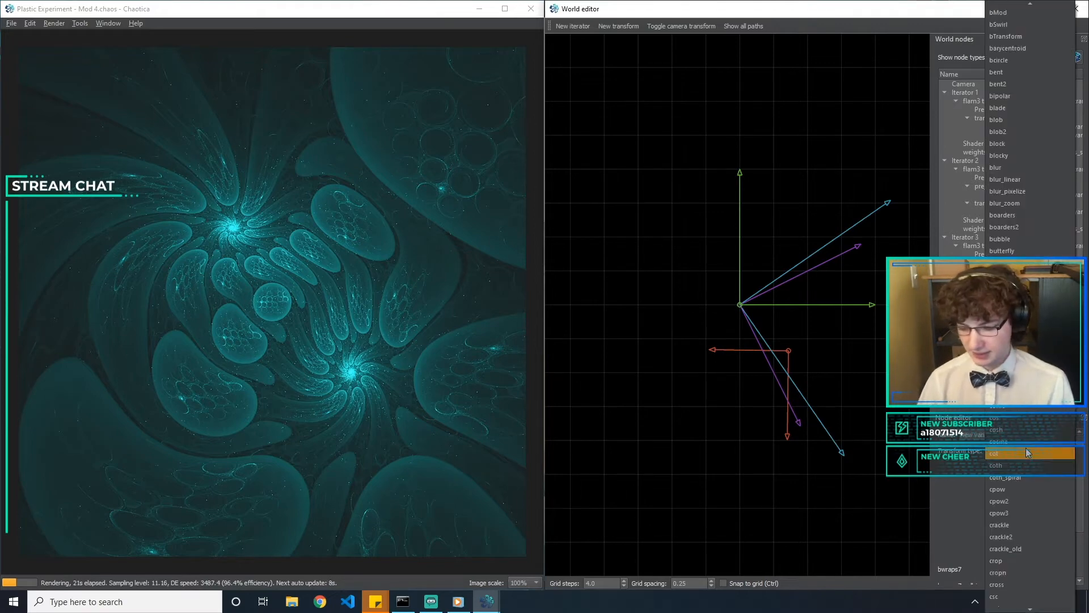
click(632, 272)
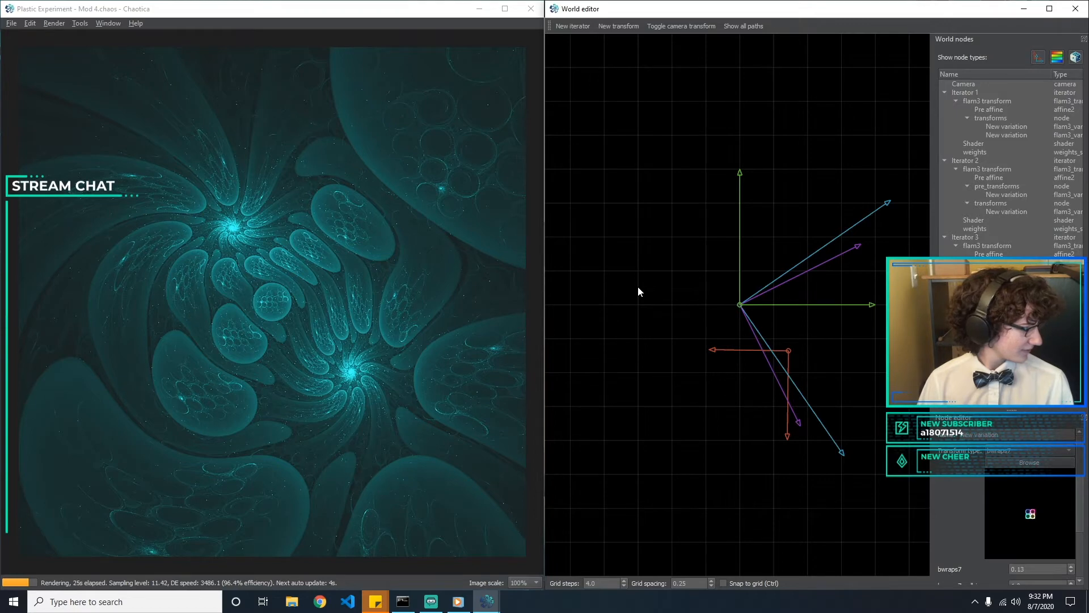
Save the world under the new file name "Plastic Experiment - Mod 5"
click(16, 25)
click(11, 23)
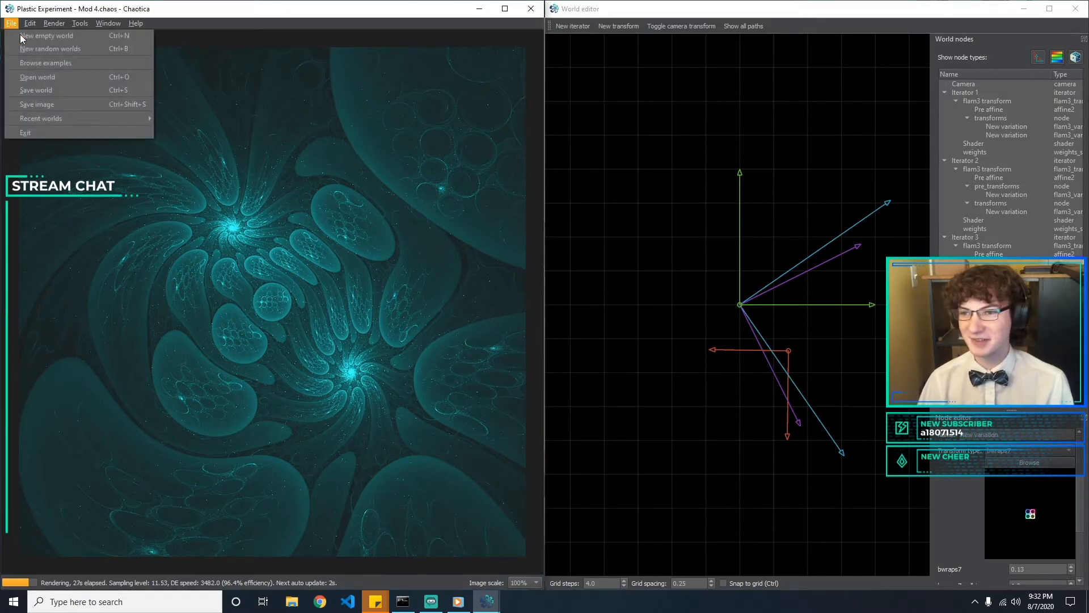
click(60, 90)
click(156, 254)
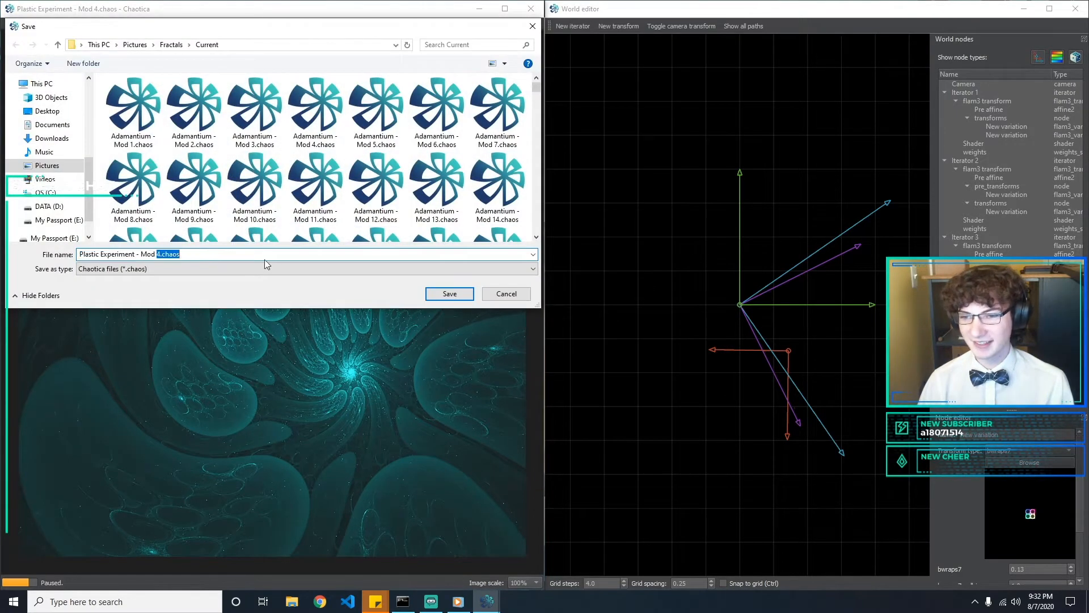
key(BackSpace)
text(5)
key(Return)
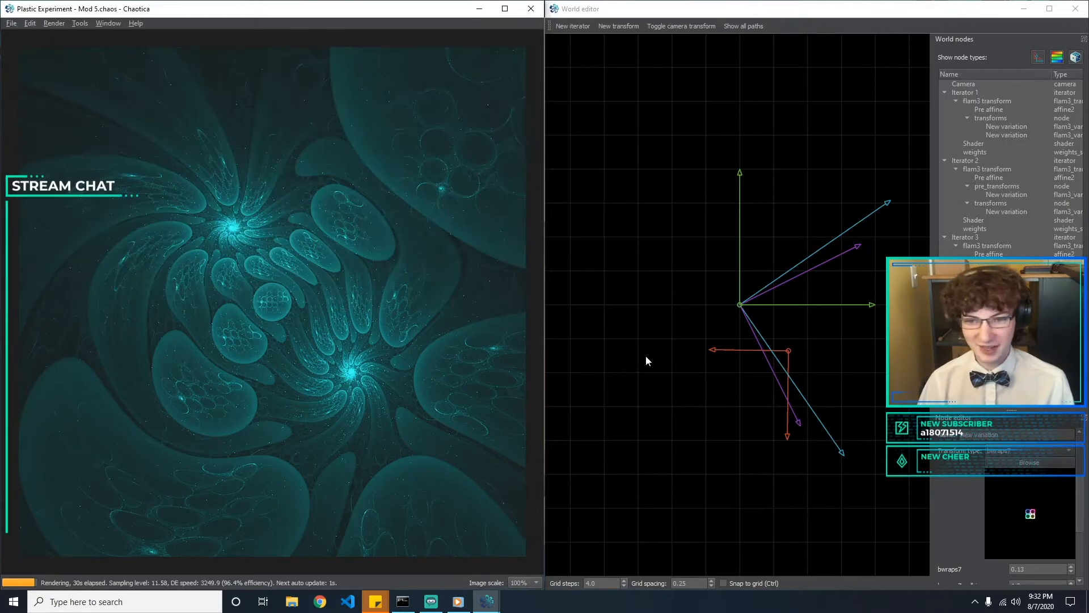
Change the type of Iterator 3's transforms variation from bwraps7 to hex_truchet
click(1030, 450)
key(Up)
key(Down)
key(Down)
key(Down)
key(Up)
key(Up)
key(Down)
key(Return)
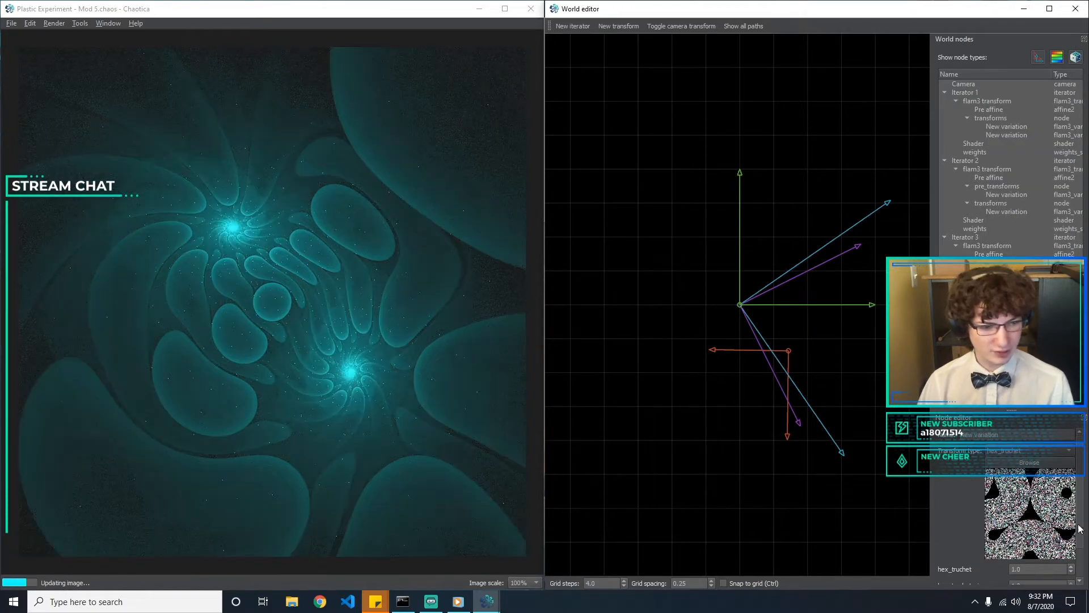
Try hex_truchet amounts of 0.5, 0.1, 0.2 and 0.12 on Iterator 3's transforms variation
scroll(1085, 552, down, 1)
drag(1033, 529, 884, 531)
text(0.5)
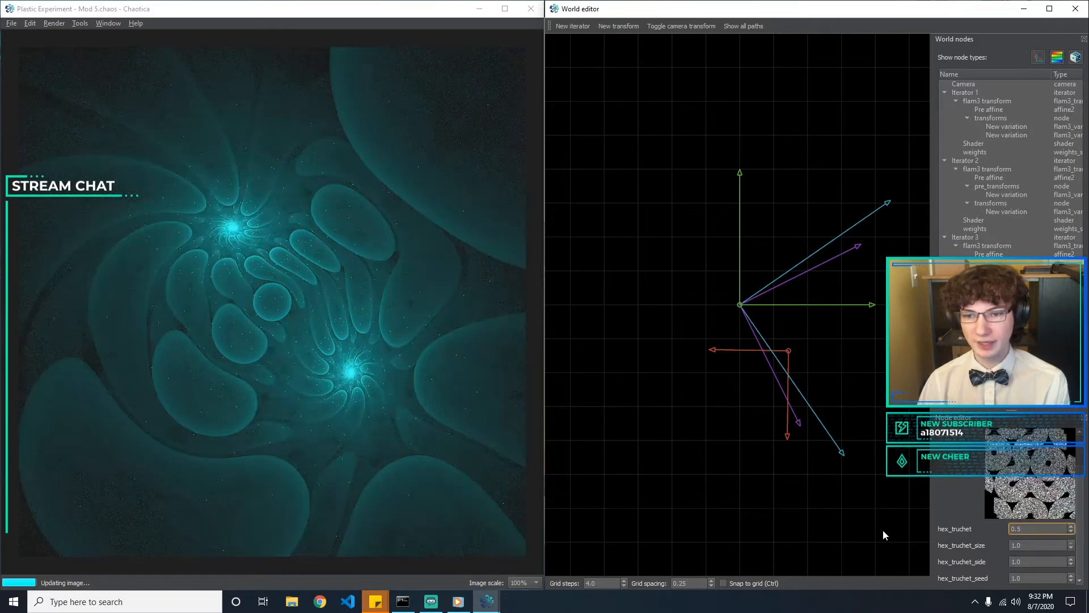
key(BackSpace)
key(BackSpace)
text(.1)
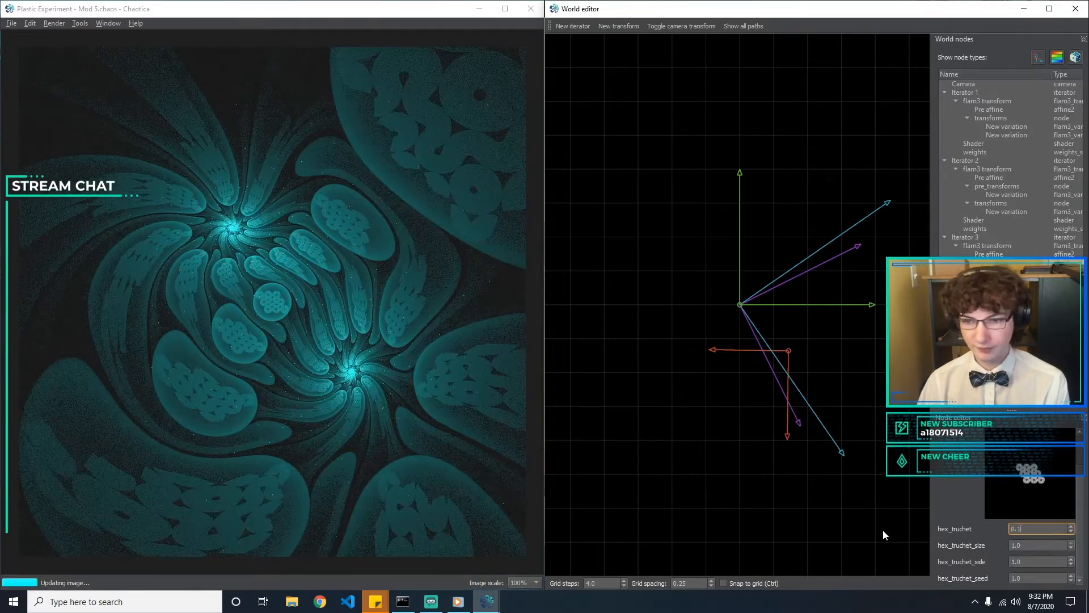
key(BackSpace)
text(3)
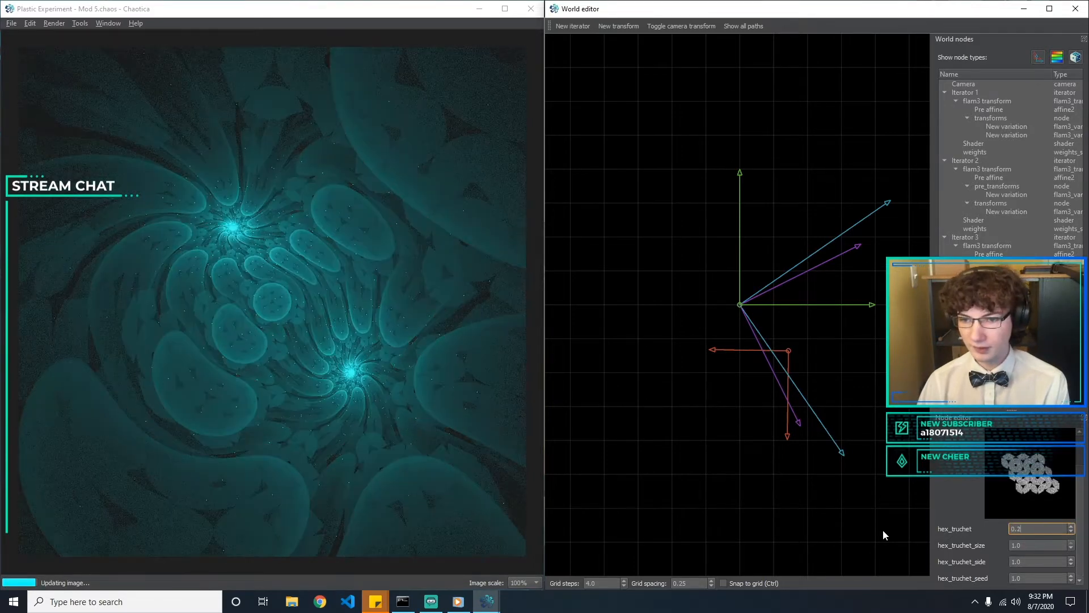
key(BackSpace)
text(12)
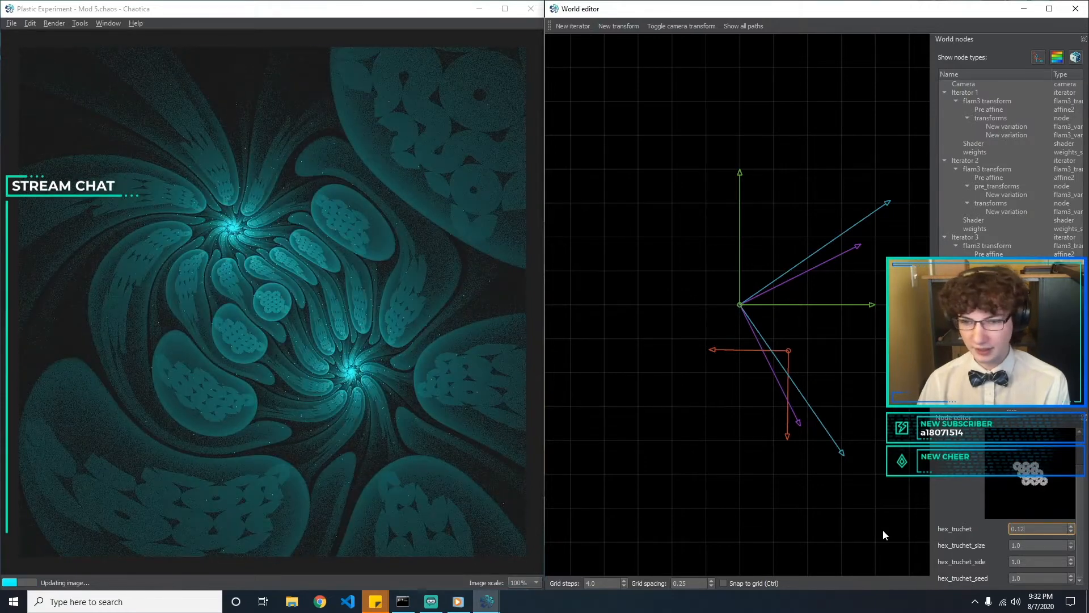
Try hex_truchet amounts just below 0.1, such as 0.098, and set the amount to 0.1
key(BackSpace)
key(BackSpace)
text(0)
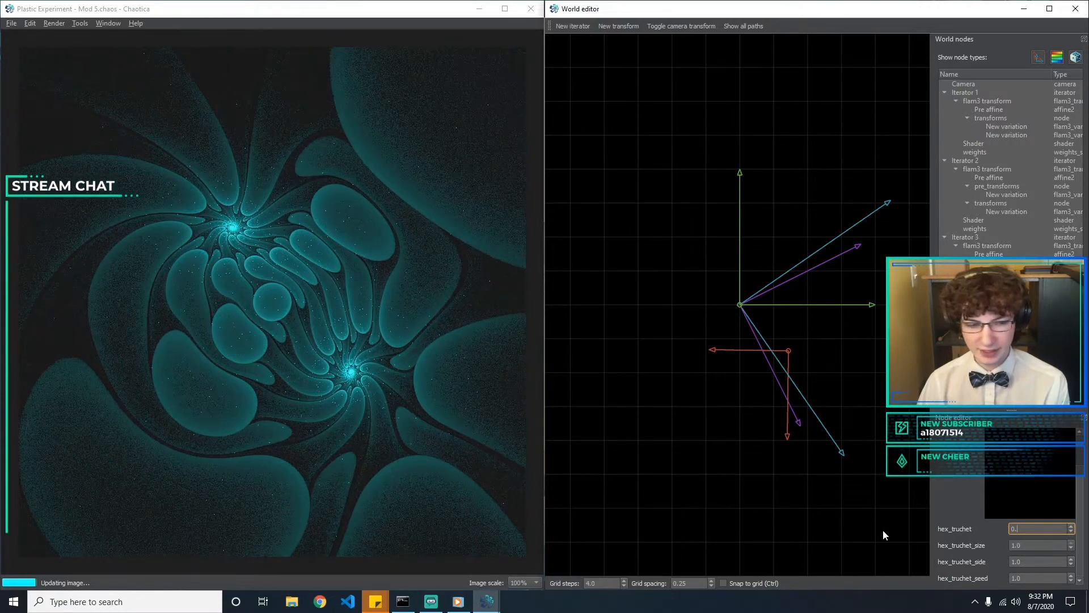
text(9)
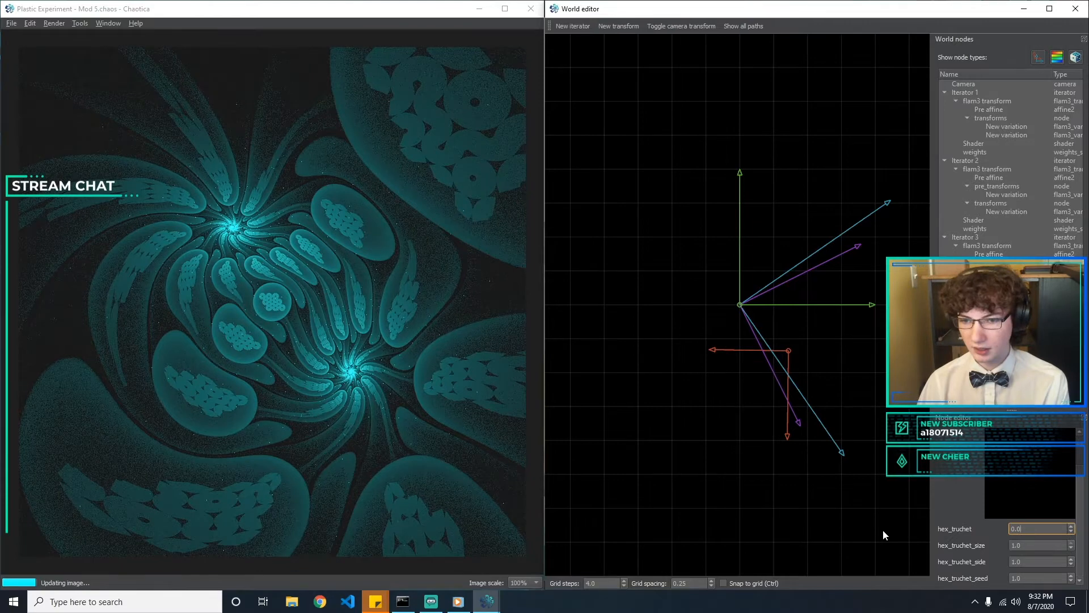
text(6)
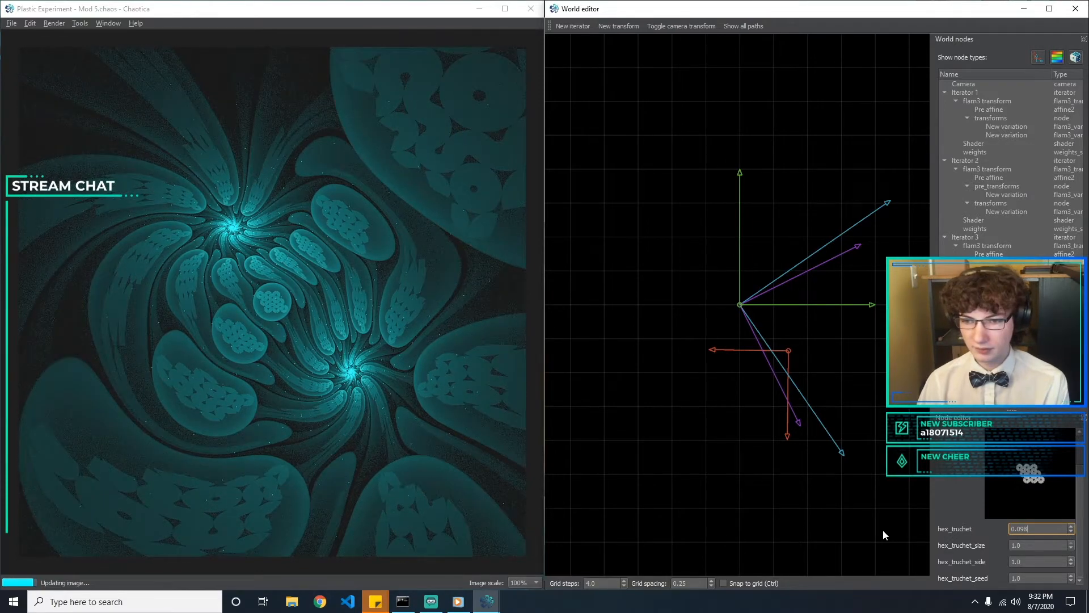
key(BackSpace)
text(9)
key(Up)
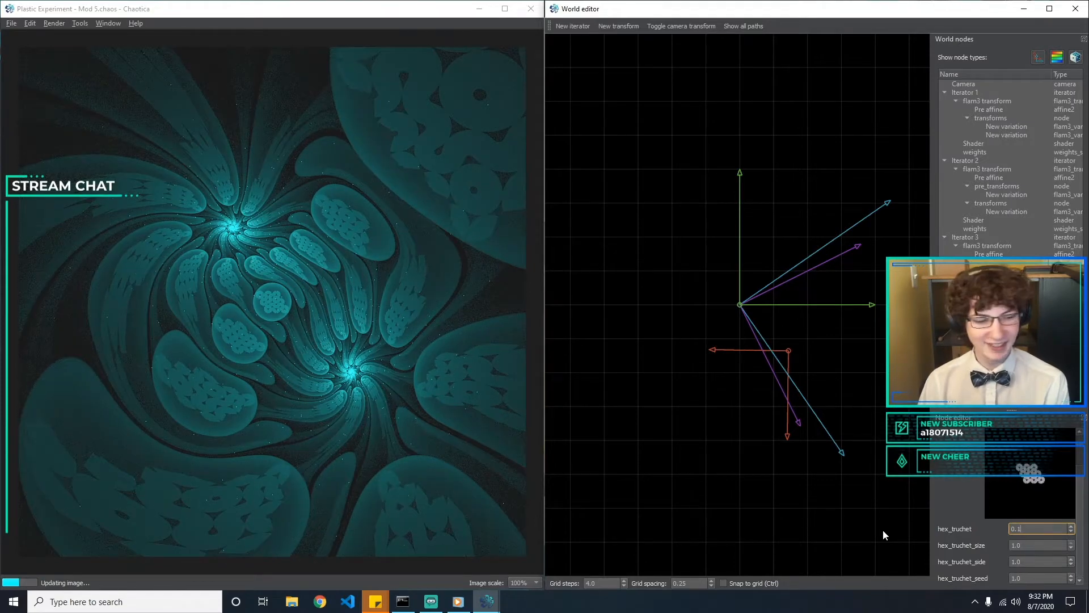
Keep hex_truchet_size at 1 and set hex_truchet_side to 2
key(Tab)
text(1)
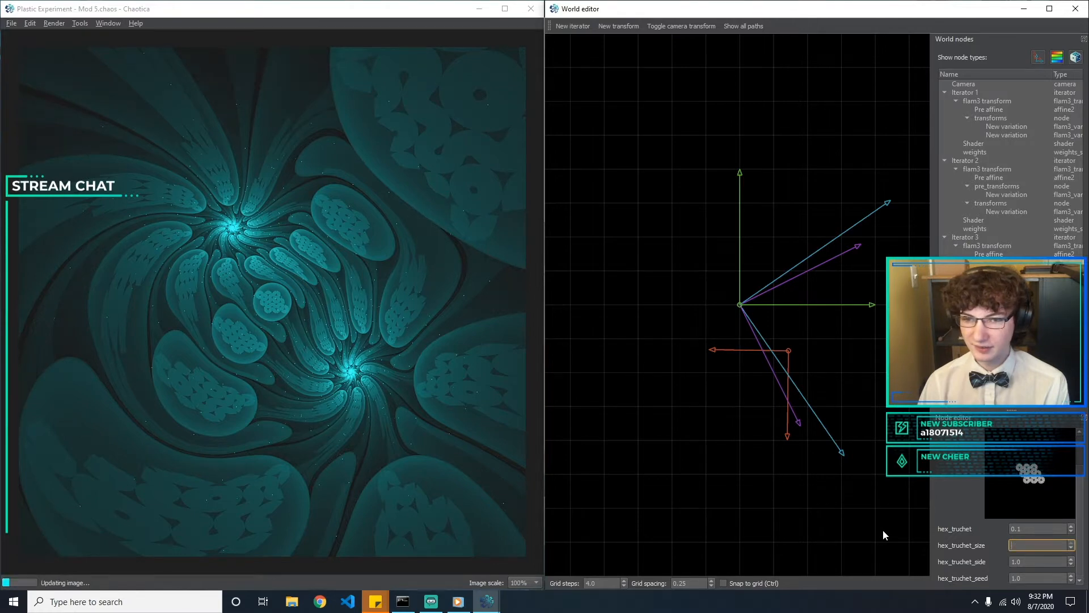
key(Tab)
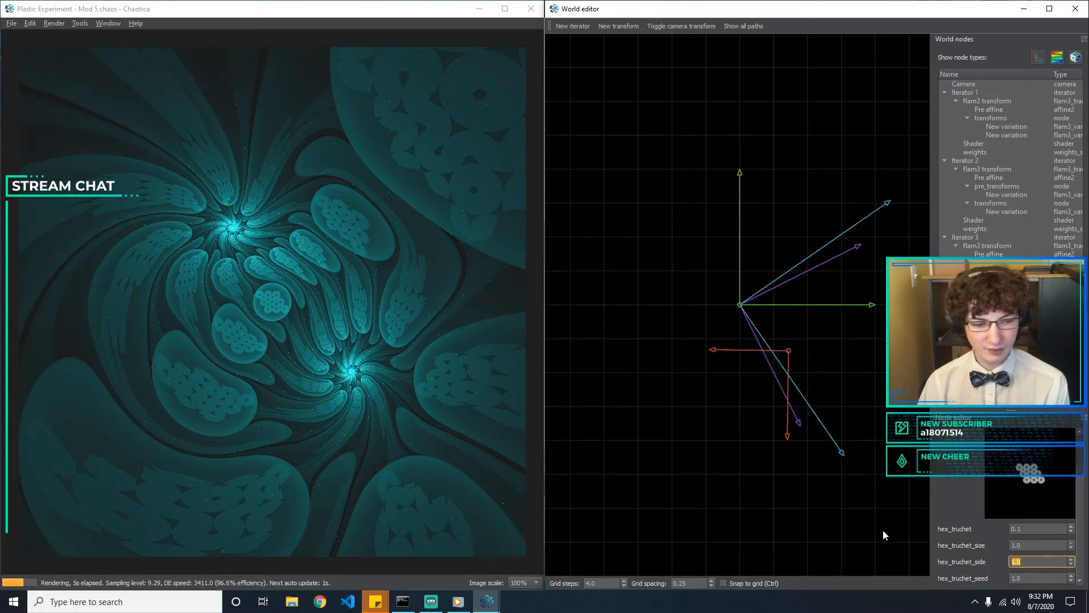
text(2)
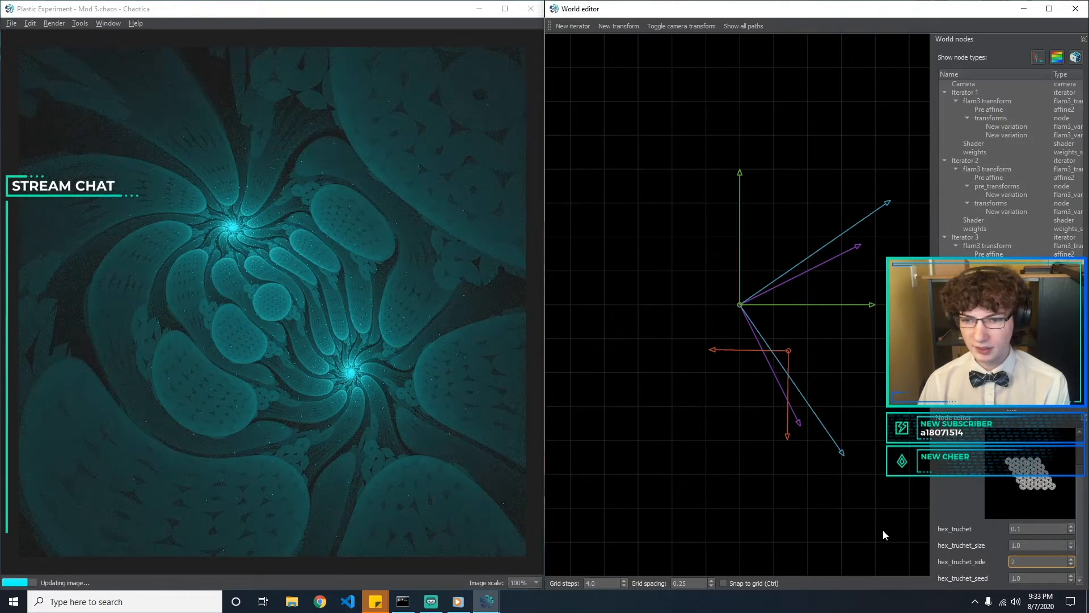
Try a hex_truchet amount of 0.05 and settle on 0.06
click(1020, 529)
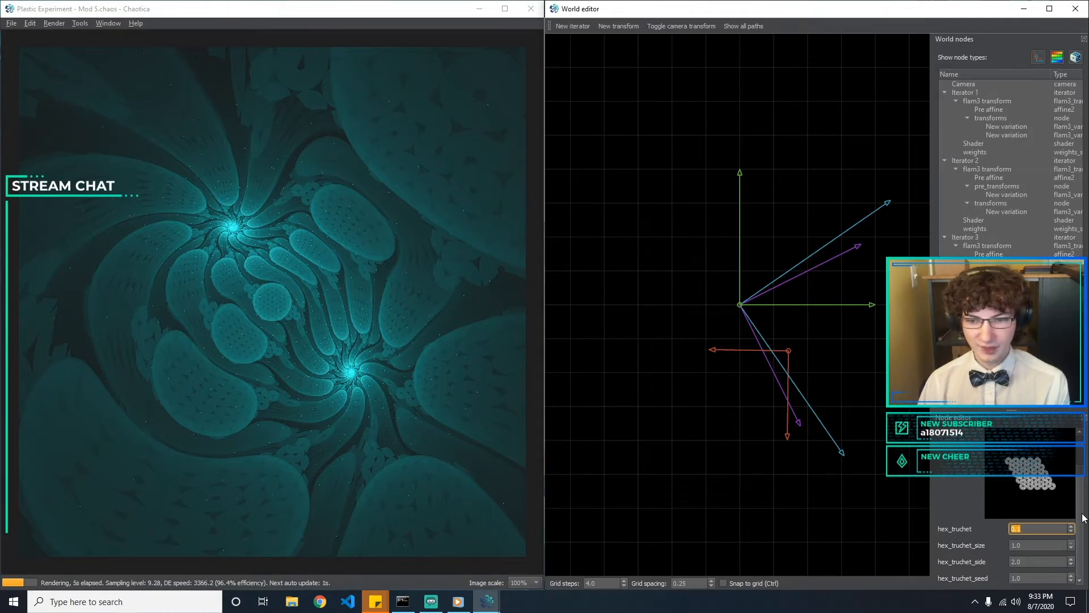
text(0.05)
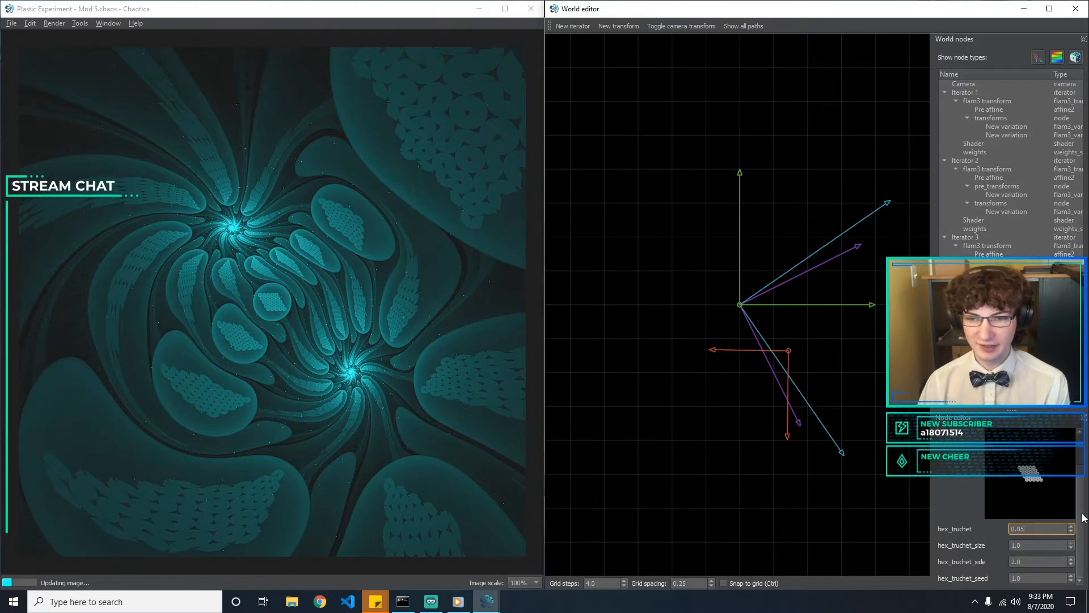
key(BackSpace)
text(6)
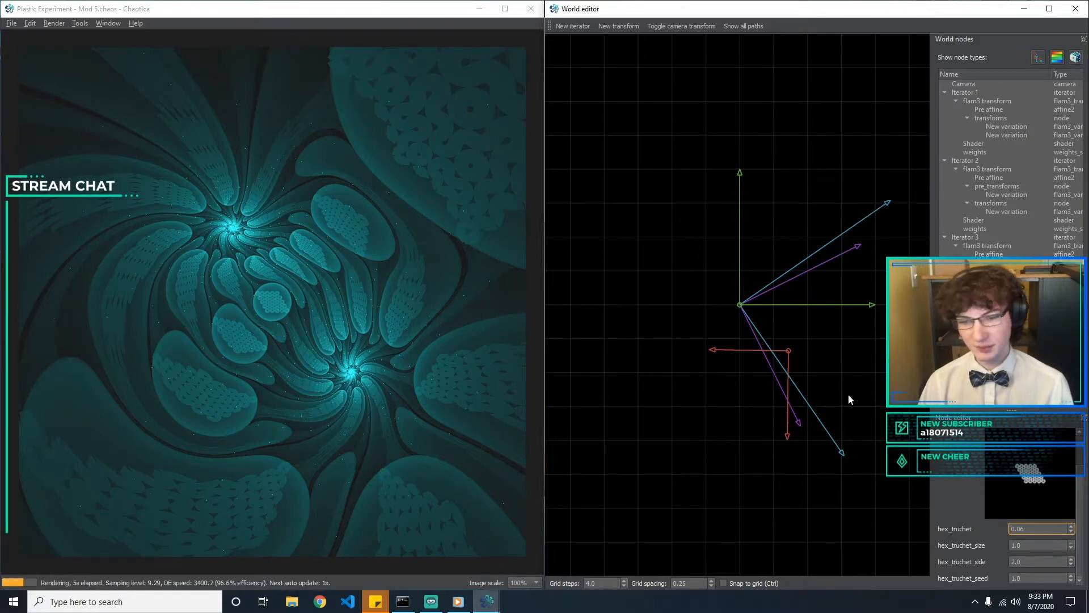
Try a hex_truchet_seed of 2 on Iterator 3's hex_truchet variation
key(Tab)
text(2)
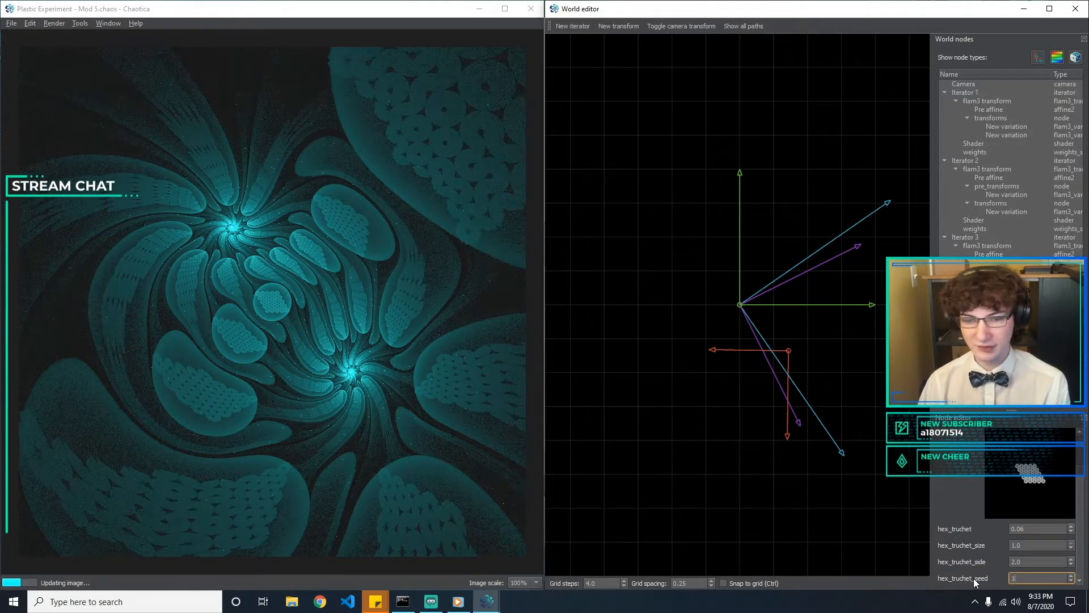
Add a linear variation to Iterator 3's transforms and set its amount to 0.01
click(1005, 272)
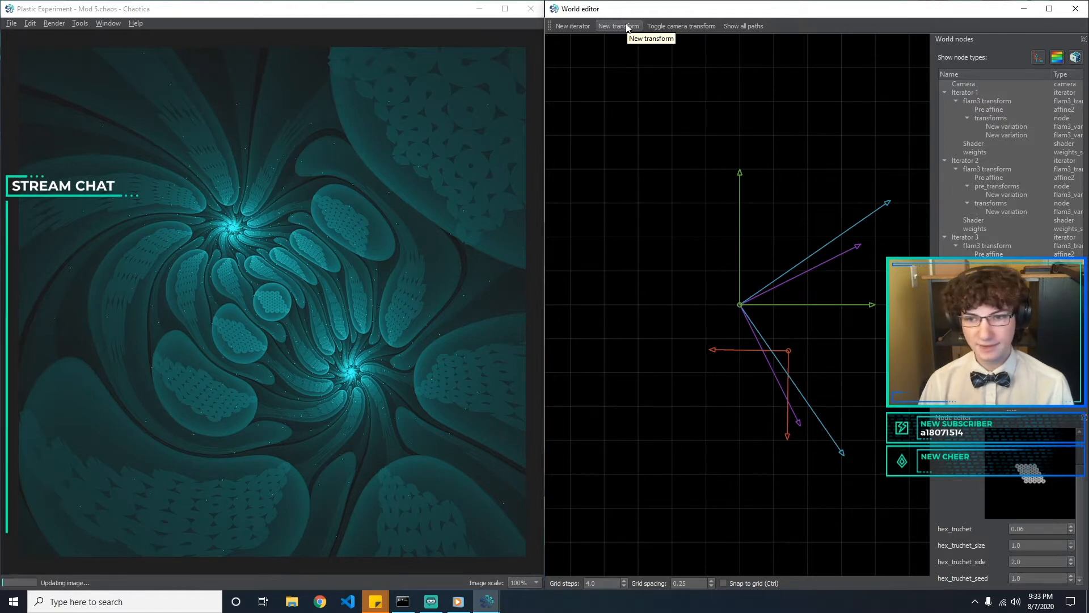
click(627, 28)
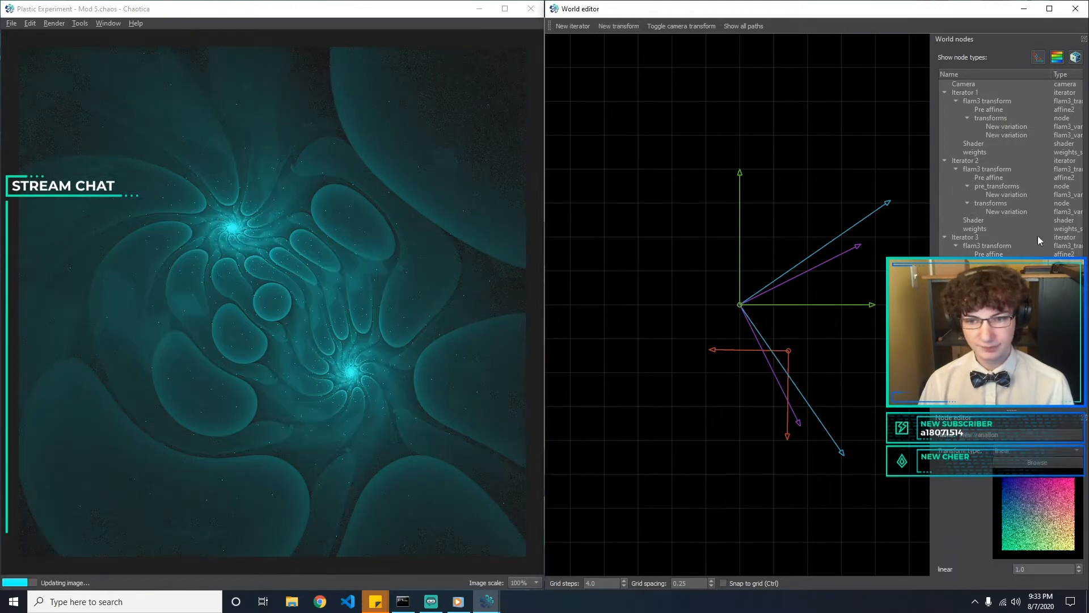
drag(1043, 569, 868, 548)
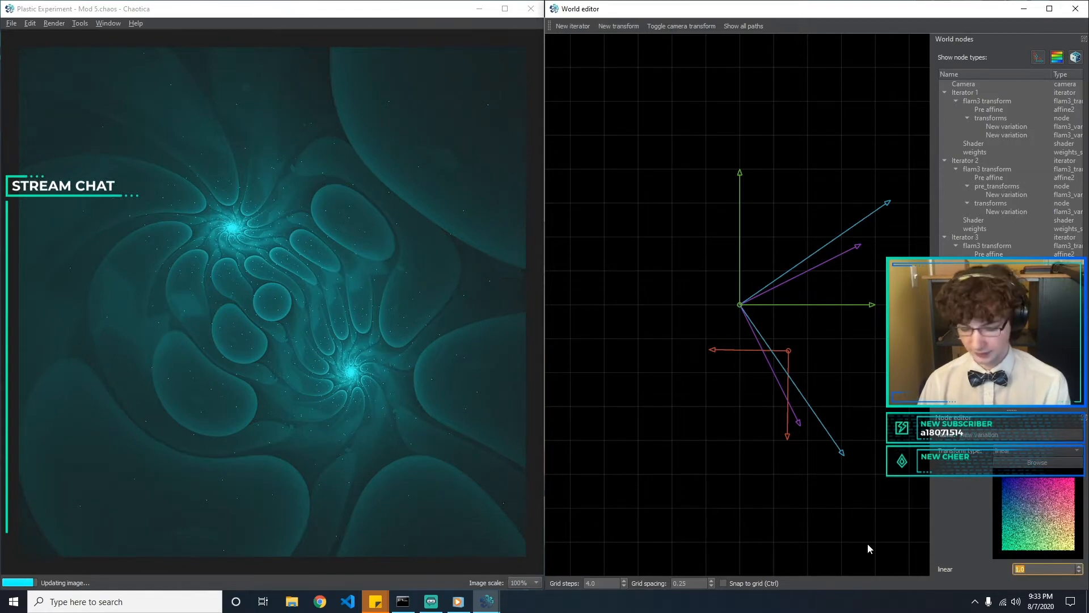
text(0.1)
key(BackSpace)
text(01)
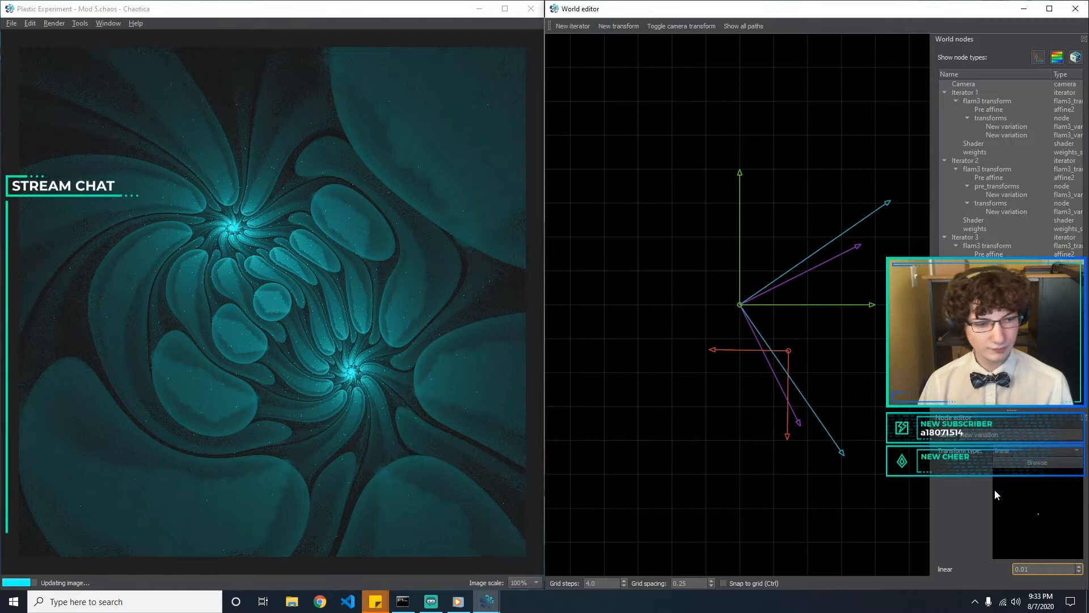
Change the added variation's transform type to fisheye and try amounts of 0.1 and 0.0
click(1040, 450)
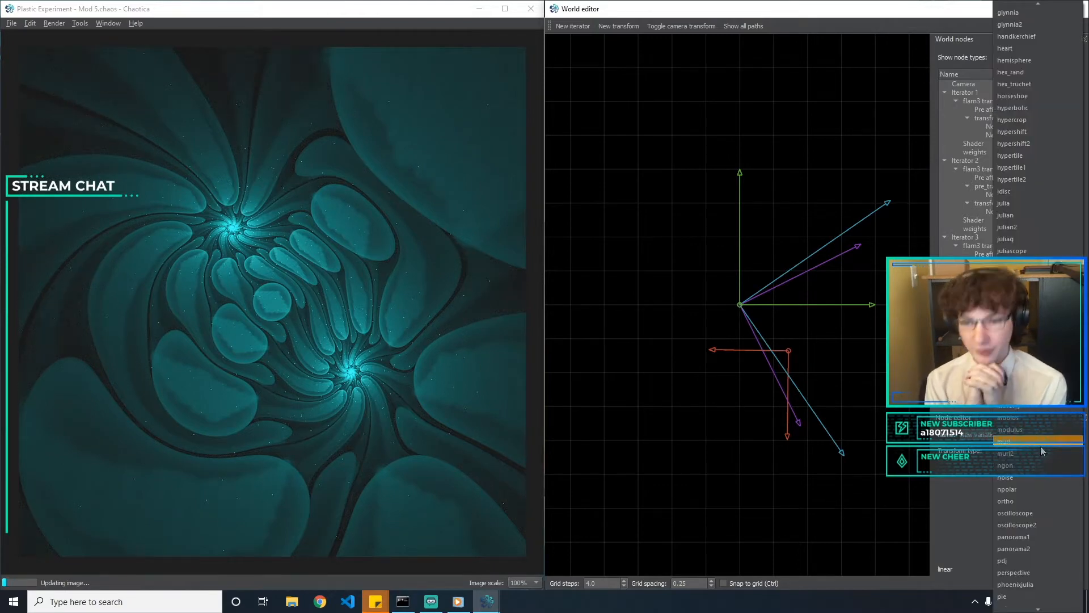
text(bl)
key(Return)
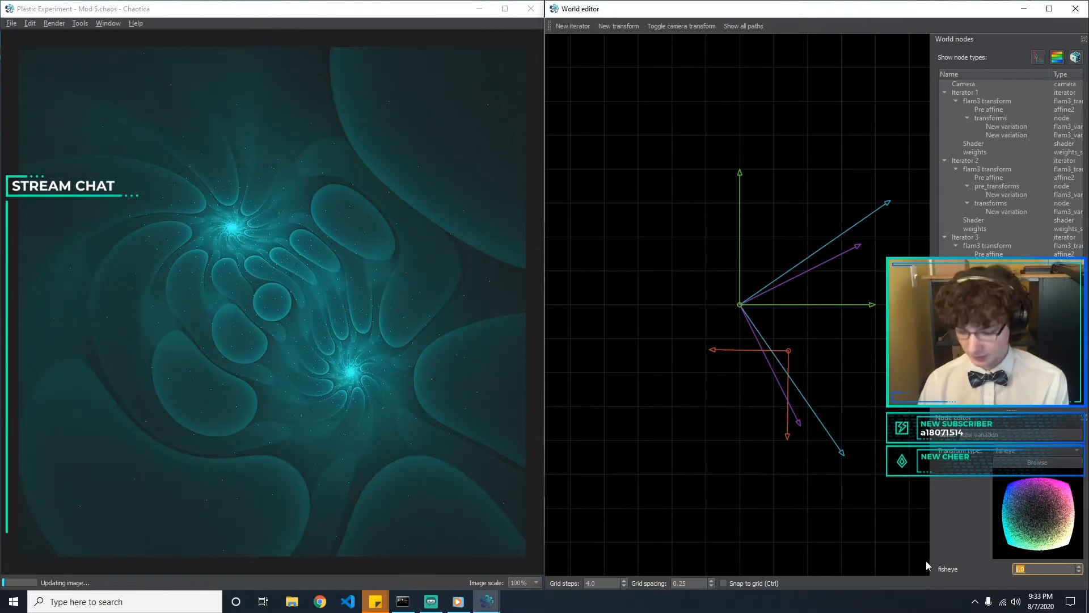
text(0.1)
key(BackSpace)
key(BackSpace)
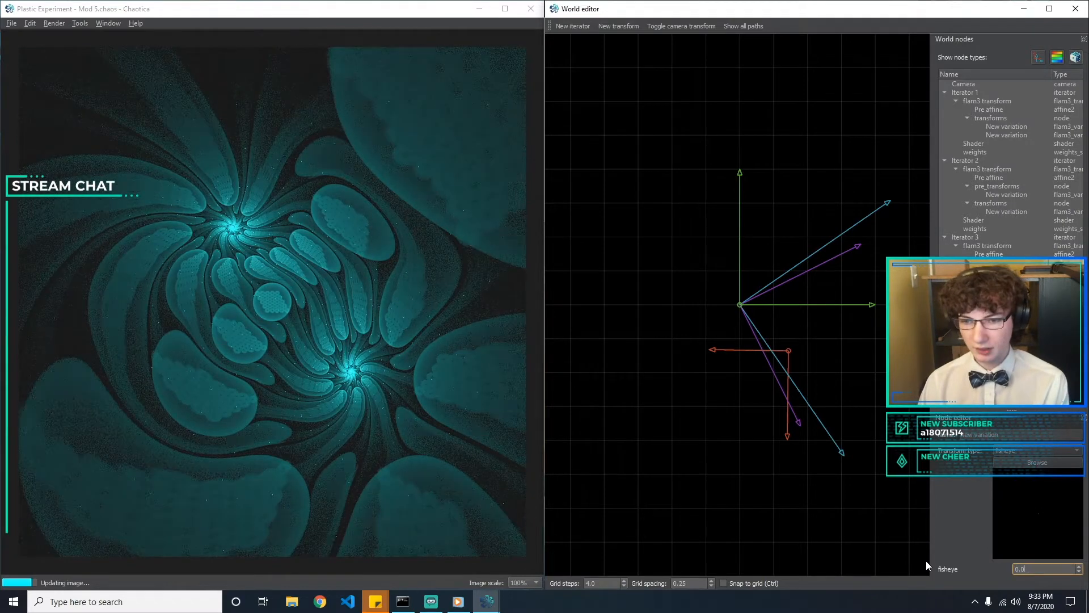
Check the available transform types without choosing one and delete the fisheye variation
click(1068, 462)
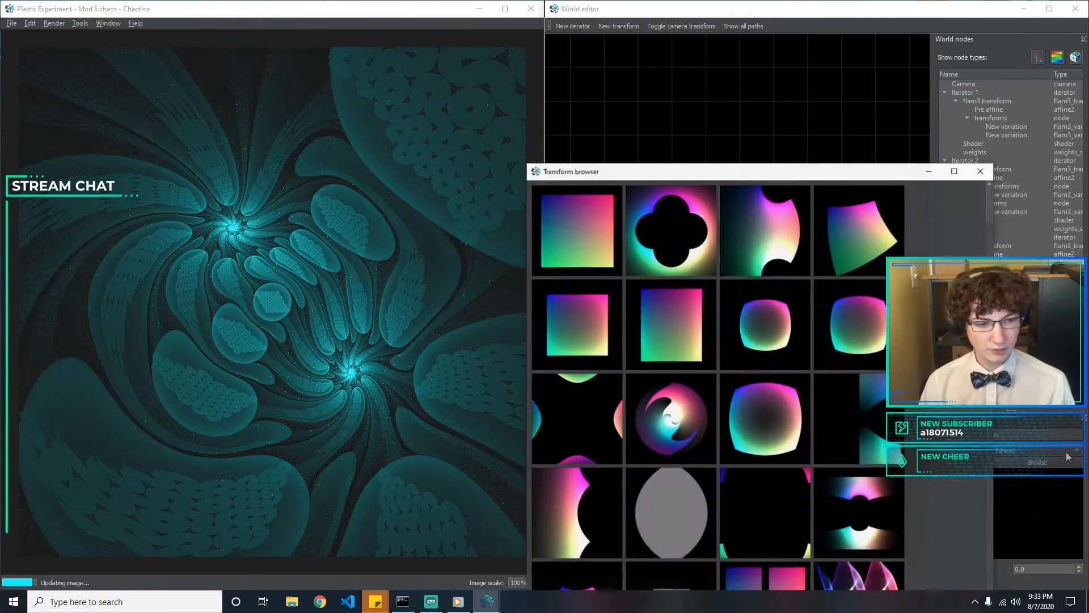
click(982, 170)
click(1031, 451)
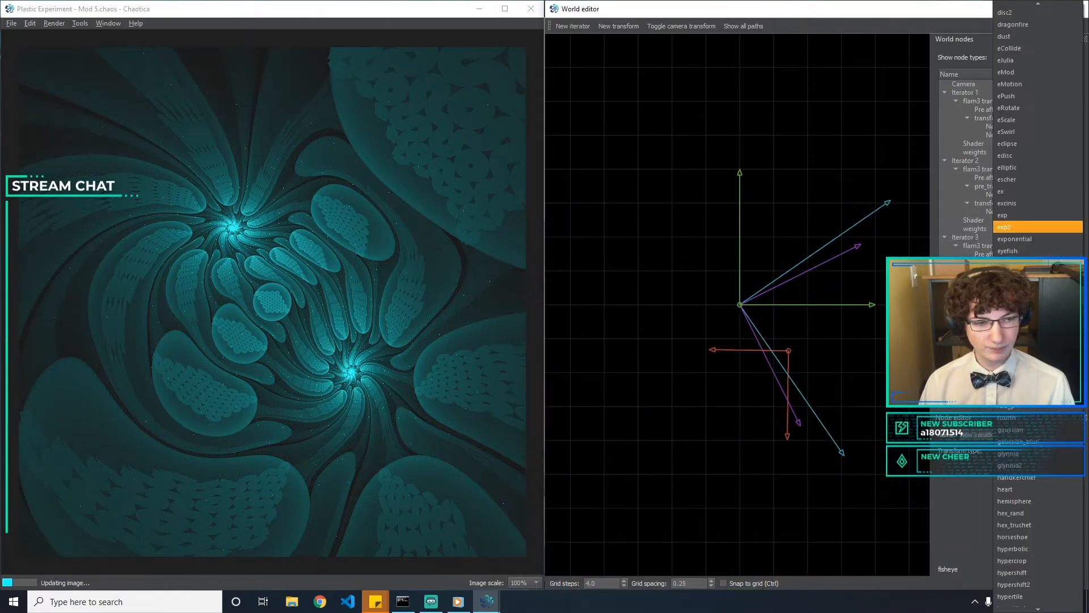
key(Escape)
key(Delete)
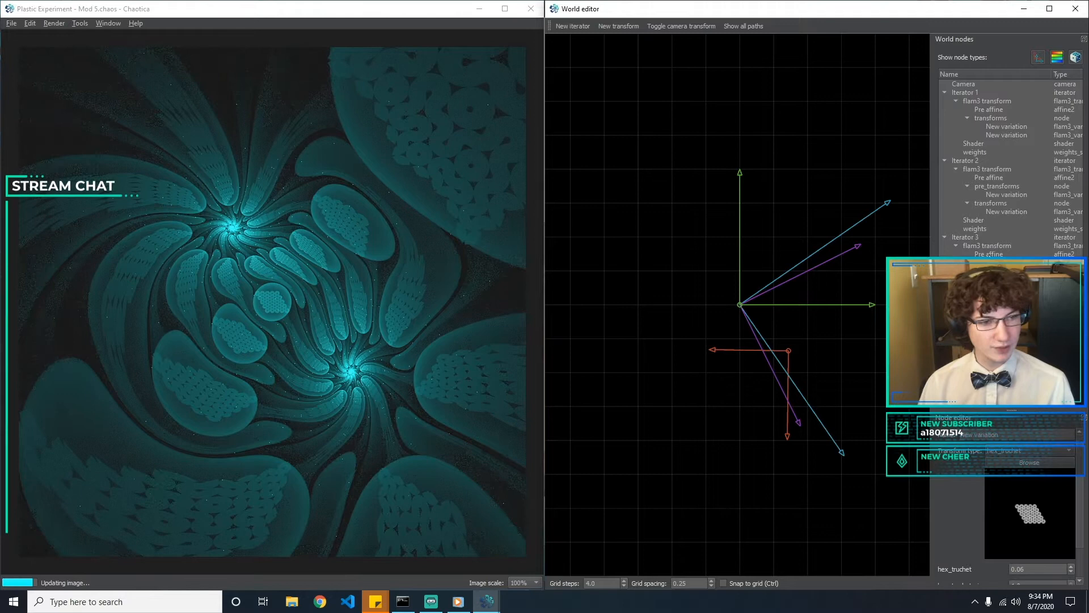
Show Iterator 3's post transforms and add a fisheye variation to them
click(988, 254)
click(988, 247)
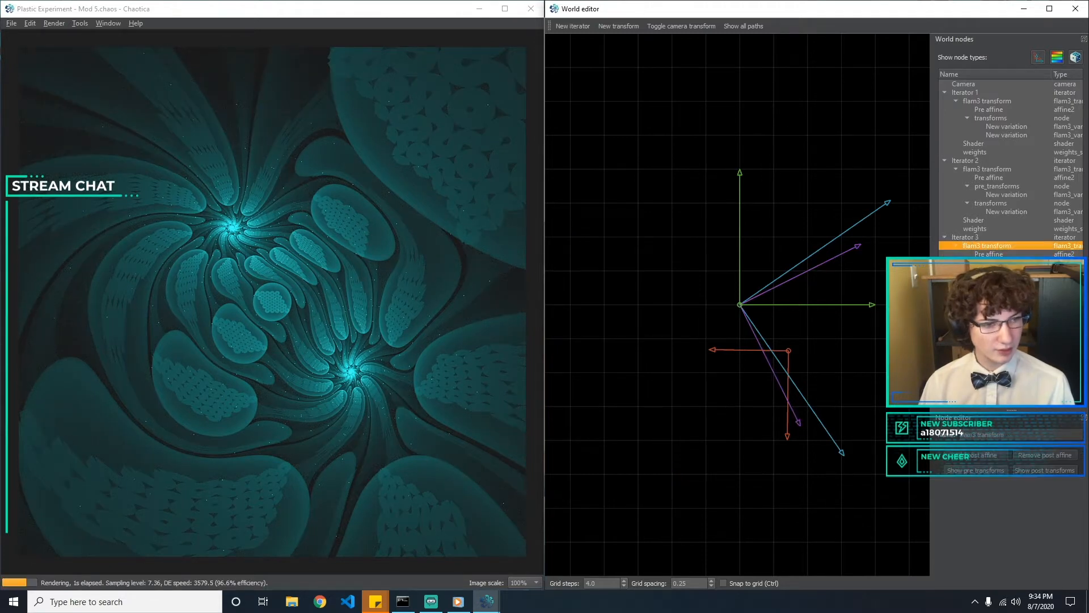
click(1017, 470)
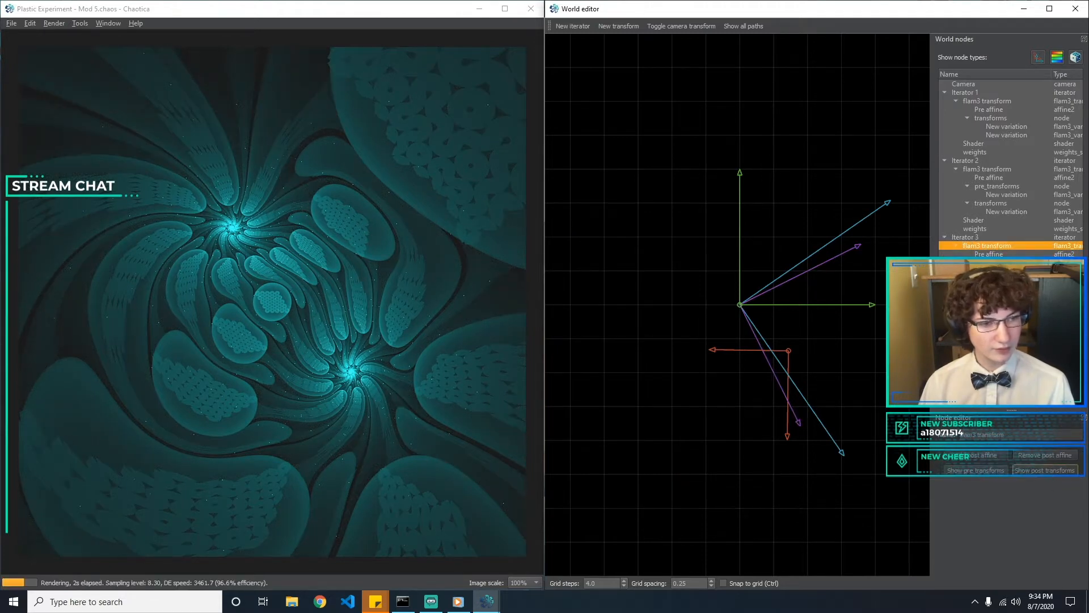
click(628, 30)
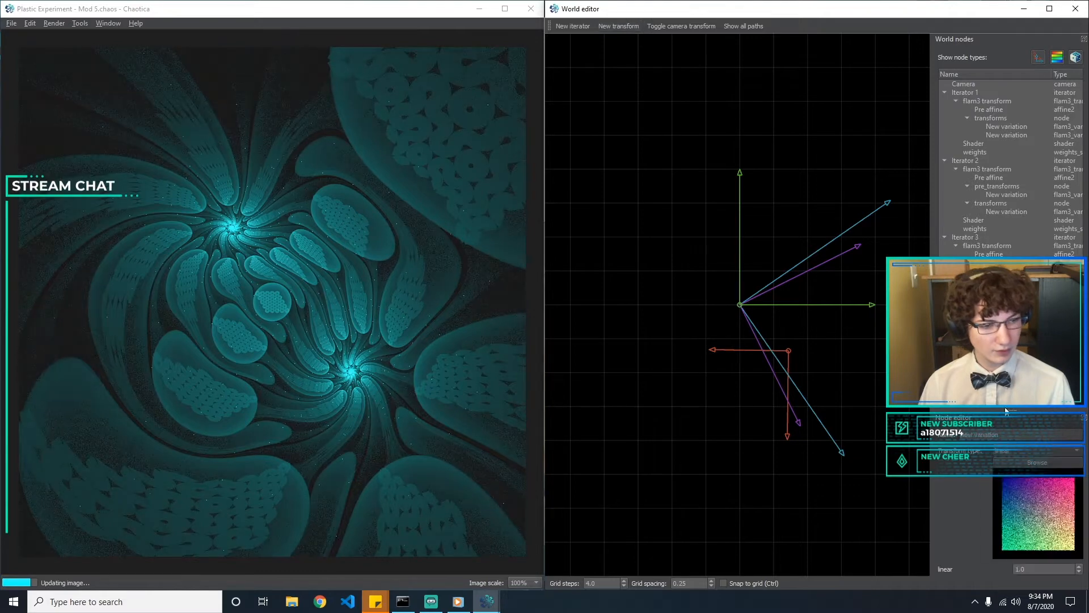
click(1019, 451)
text(fish)
key(Return)
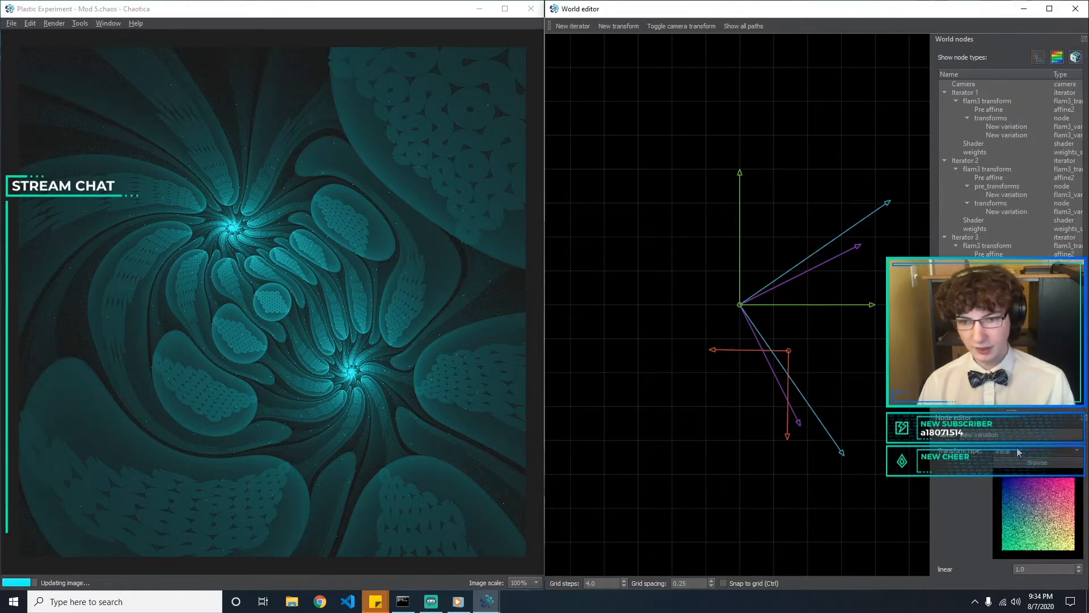
Try a fisheye amount of 0.1 and raise it to 0.7
drag(1054, 569, 955, 571)
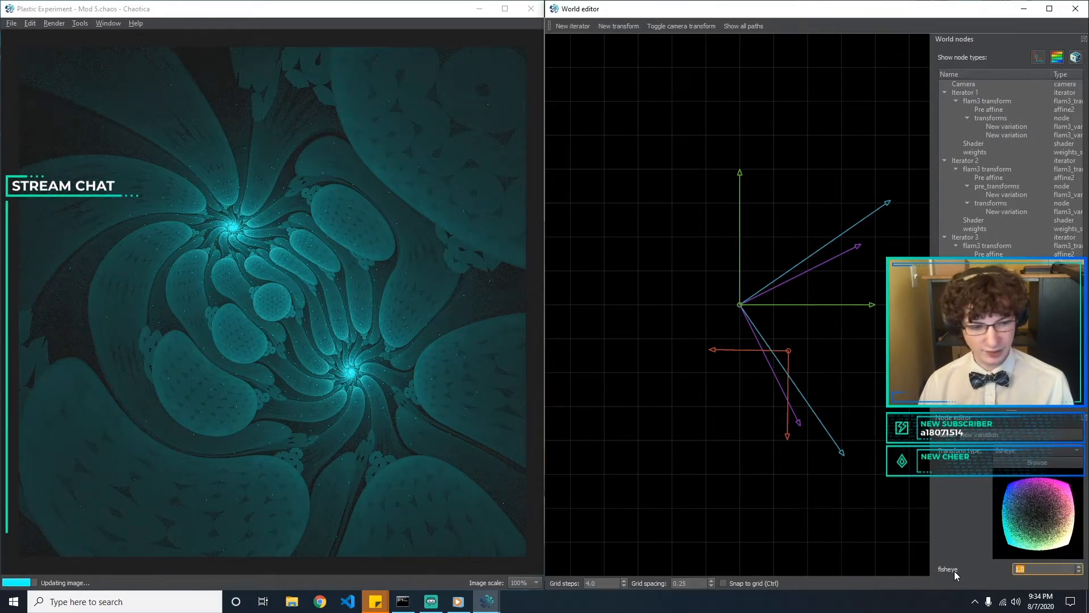
text(0.1)
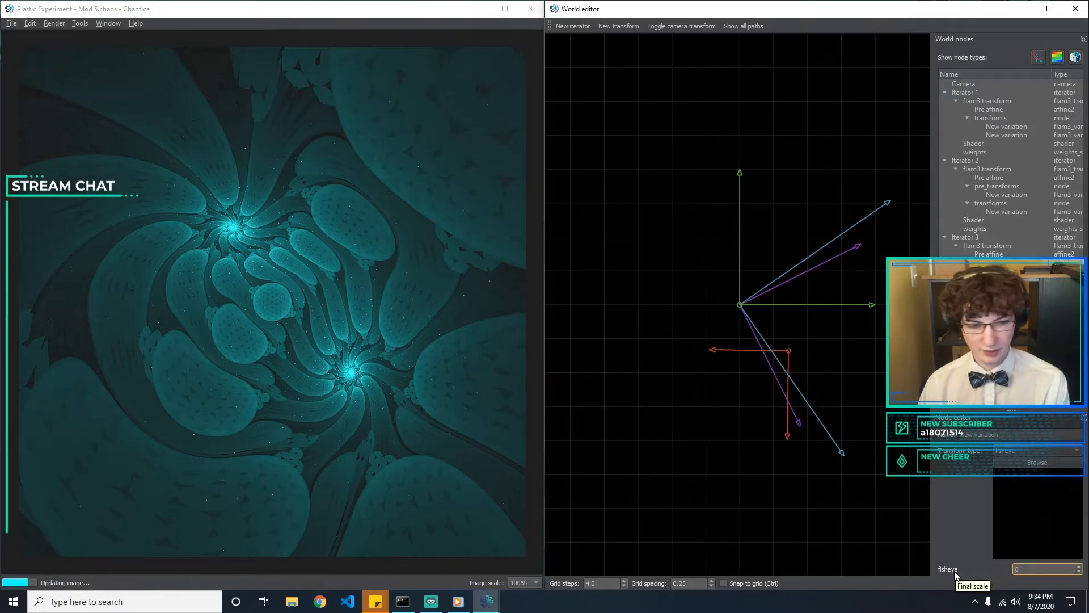
key(BackSpace)
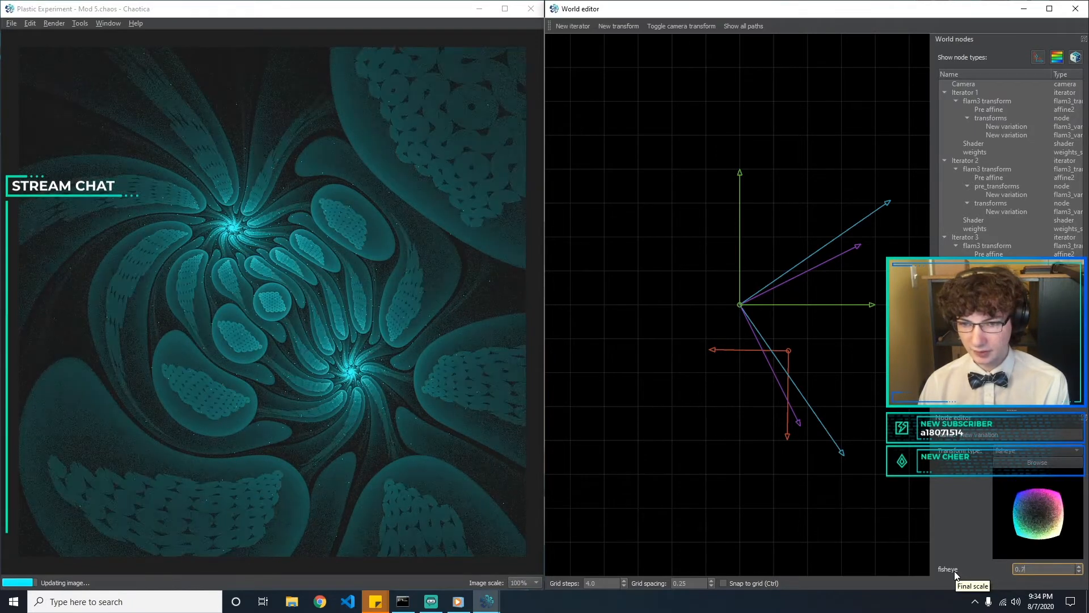
text(7)
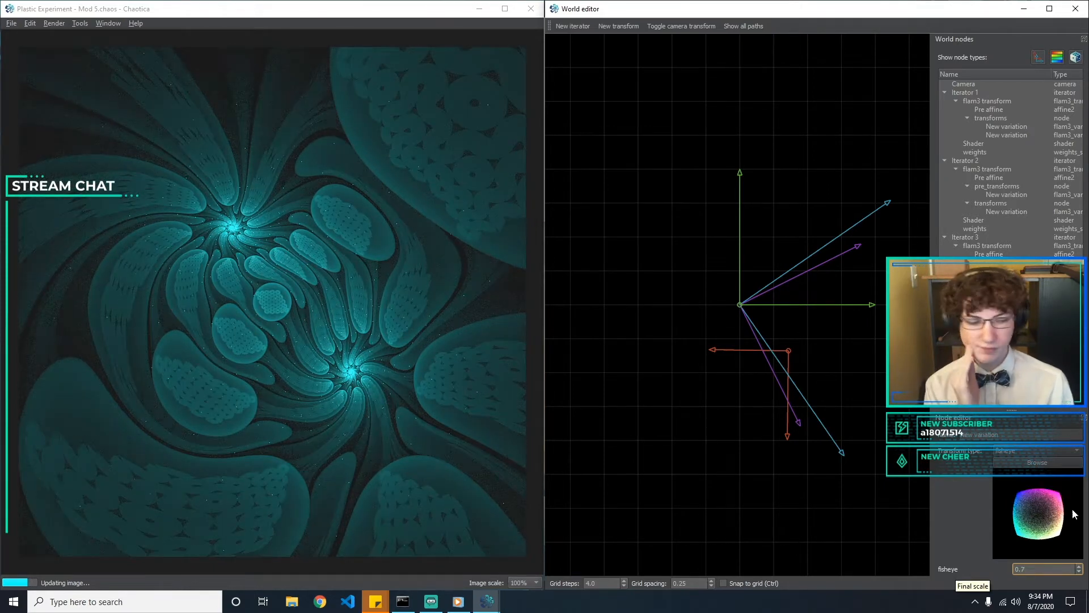
Change the post-transform variation from fisheye to spherical and set its amount to 0.1
click(1034, 451)
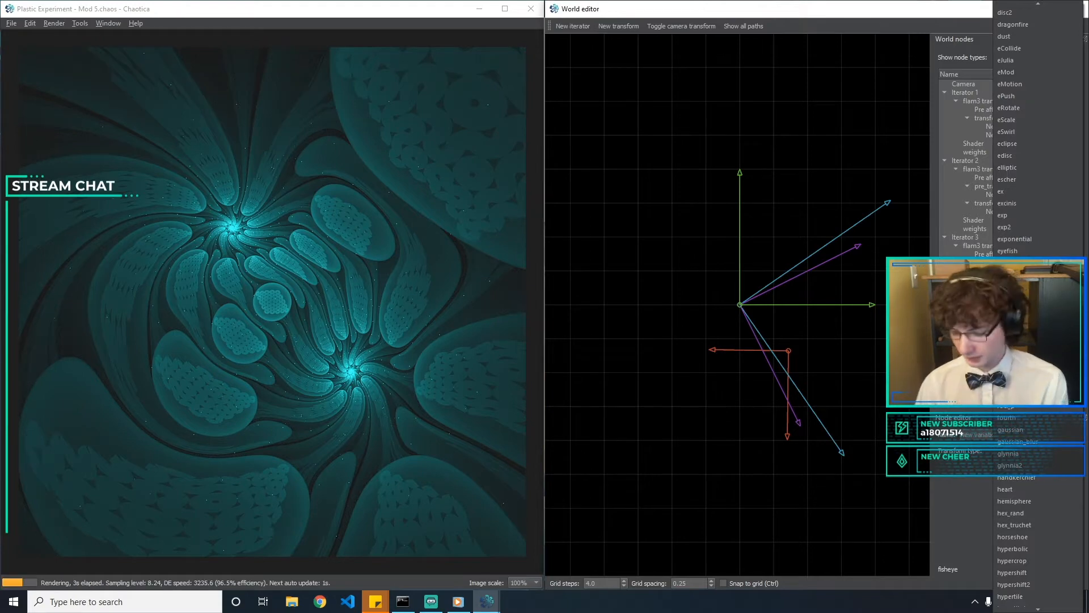
text(sph)
key(Return)
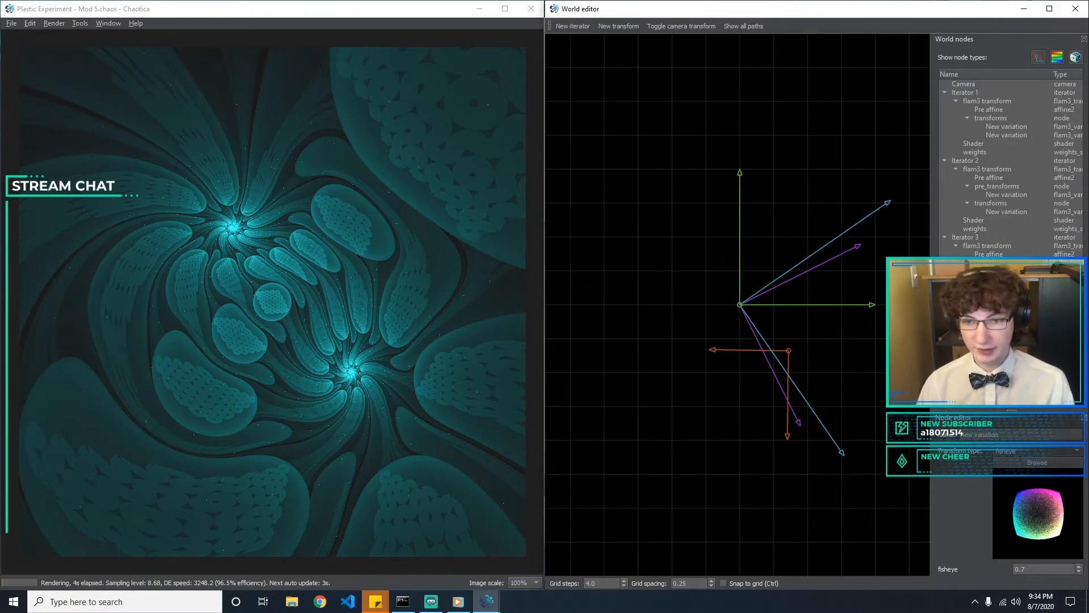
double_click(1043, 569)
text(0.1)
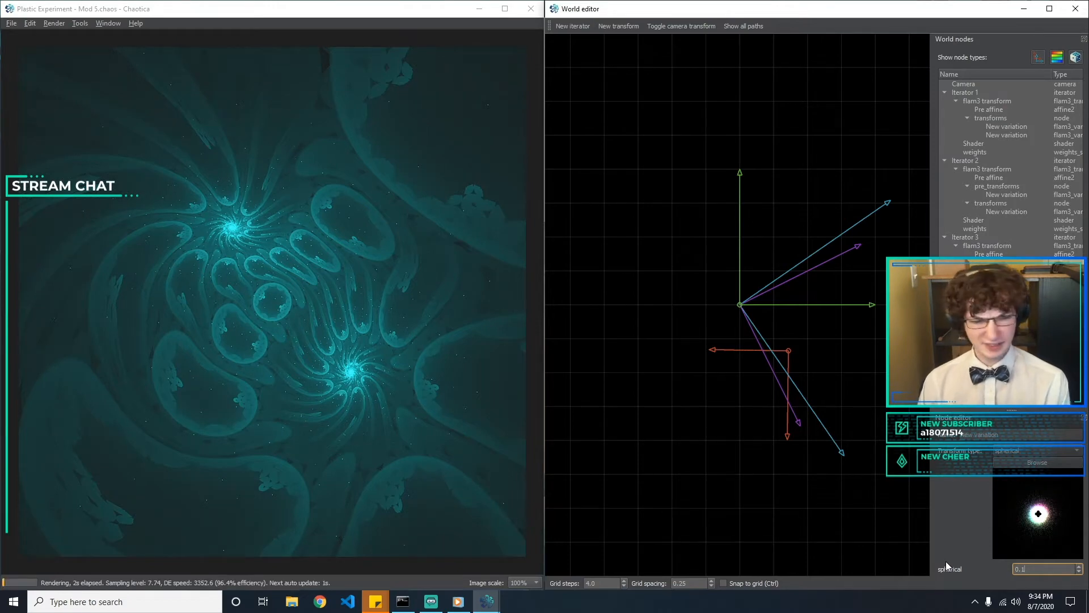
Try negative spherical amounts of -0.06 and -0.01 and settle on -0.1
key(BackSpace)
key(BackSpace)
key(BackSpace)
text(-0.1)
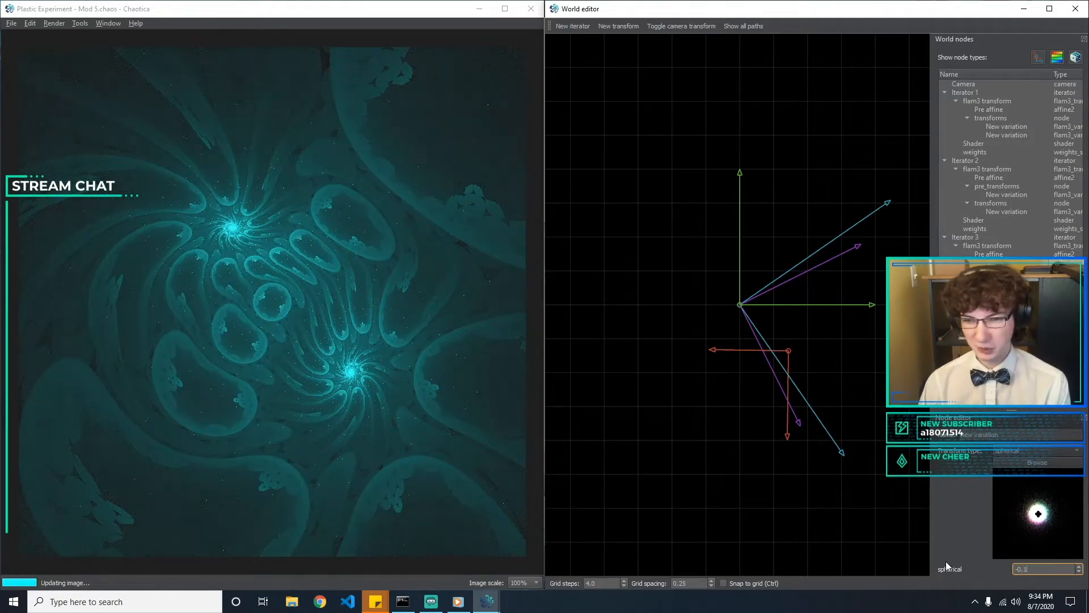
key(BackSpace)
text(06)
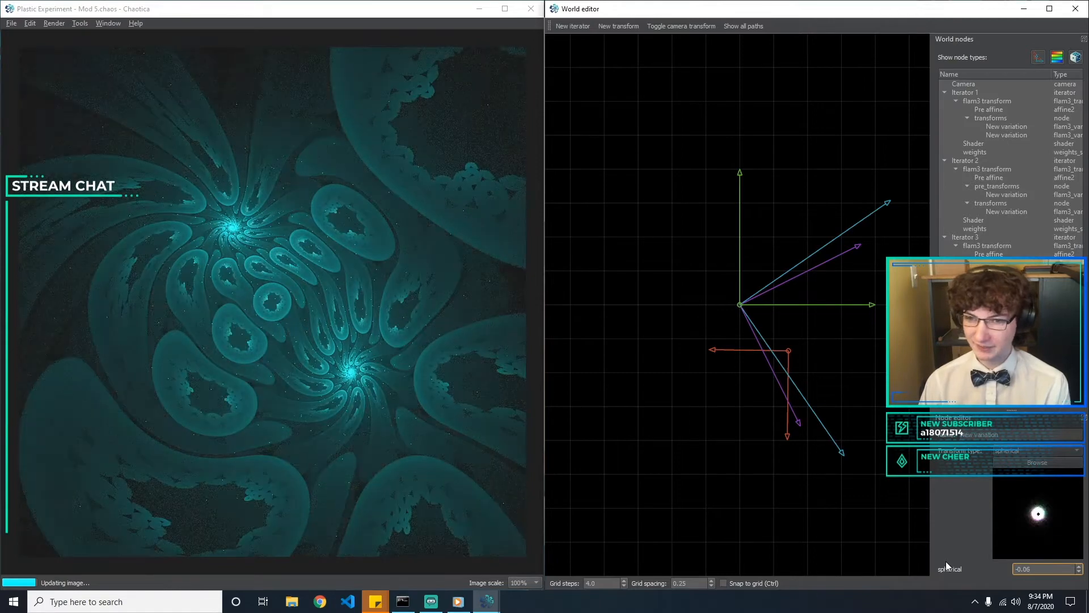
key(BackSpace)
key(BackSpace)
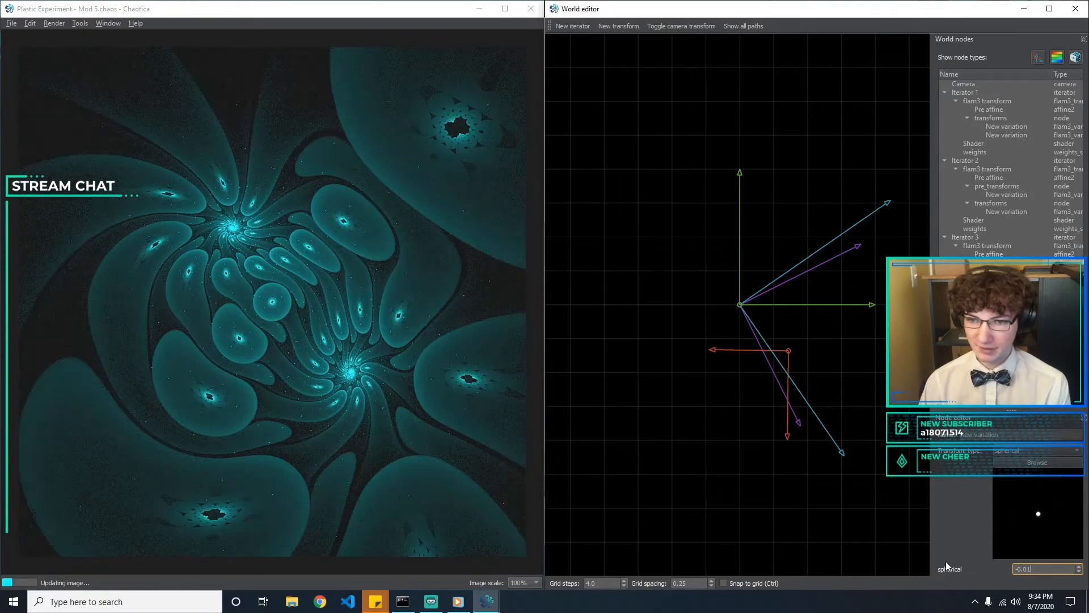
text(1)
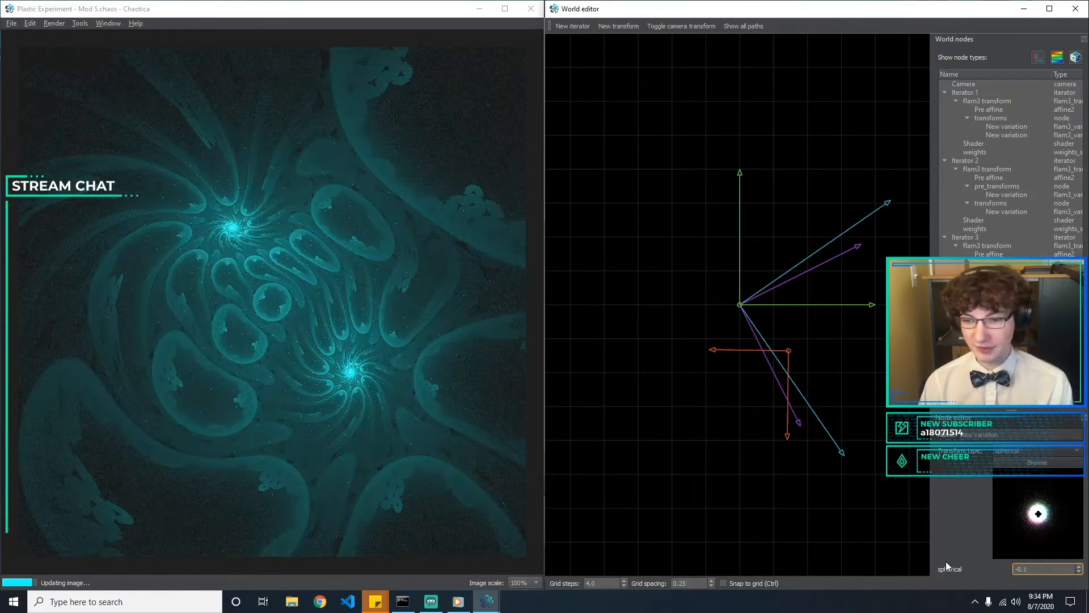
Replace Iterator 3's hex_truchet variation with hex_rand, chosen from the visual transform browser
click(1004, 272)
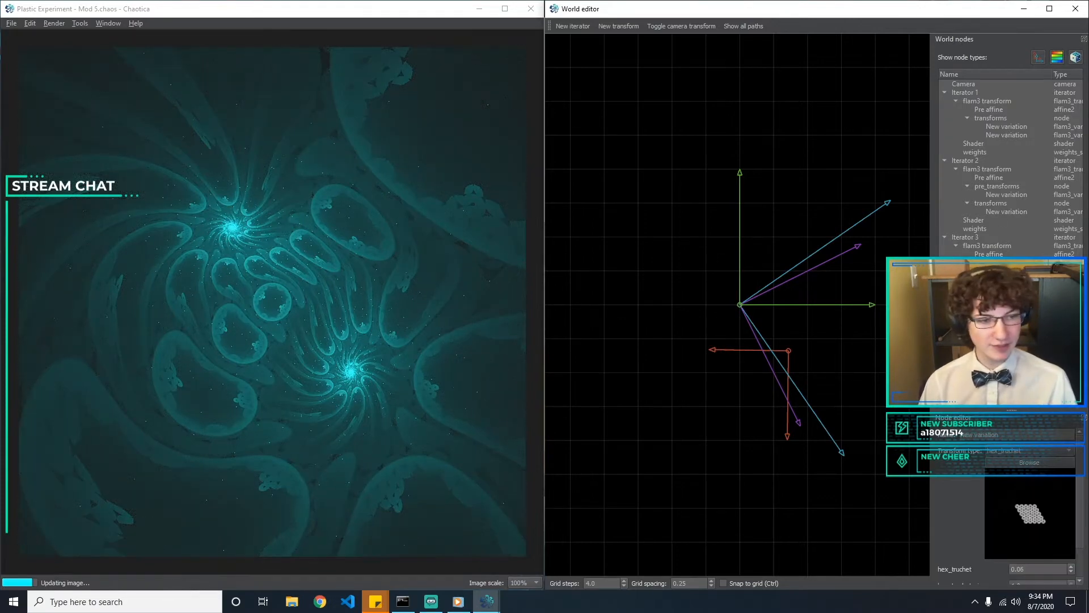
click(1046, 453)
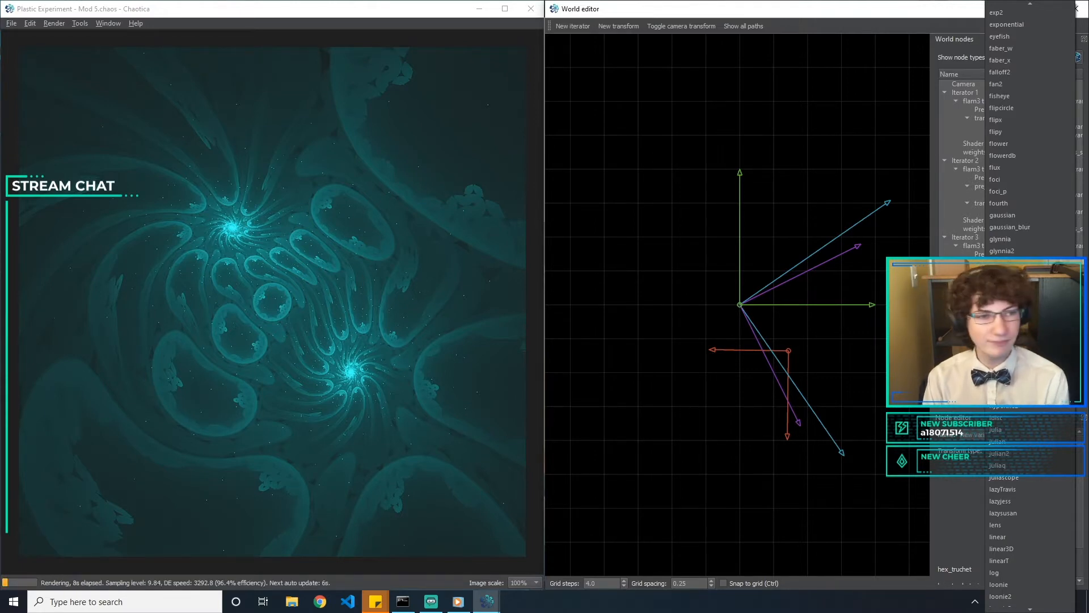
click(963, 464)
click(1016, 461)
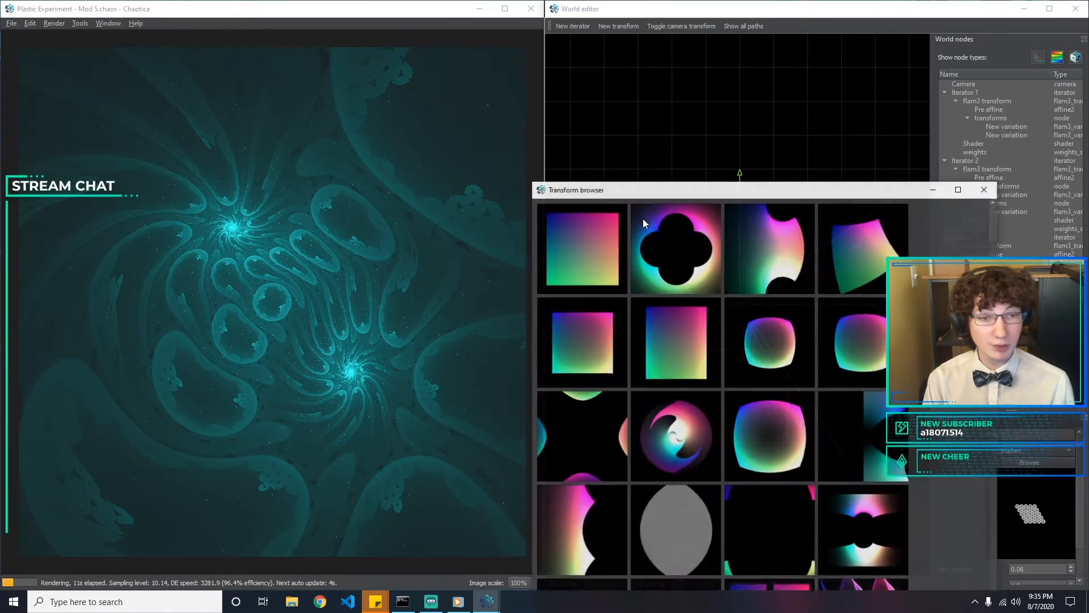
scroll(669, 237, down, 5)
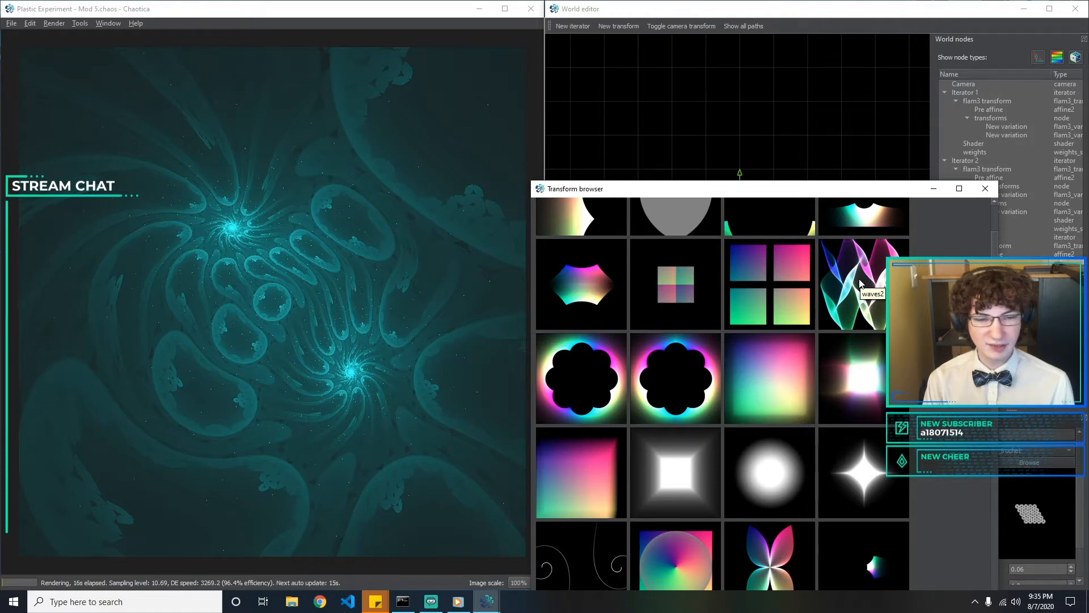
scroll(851, 289, down, 3)
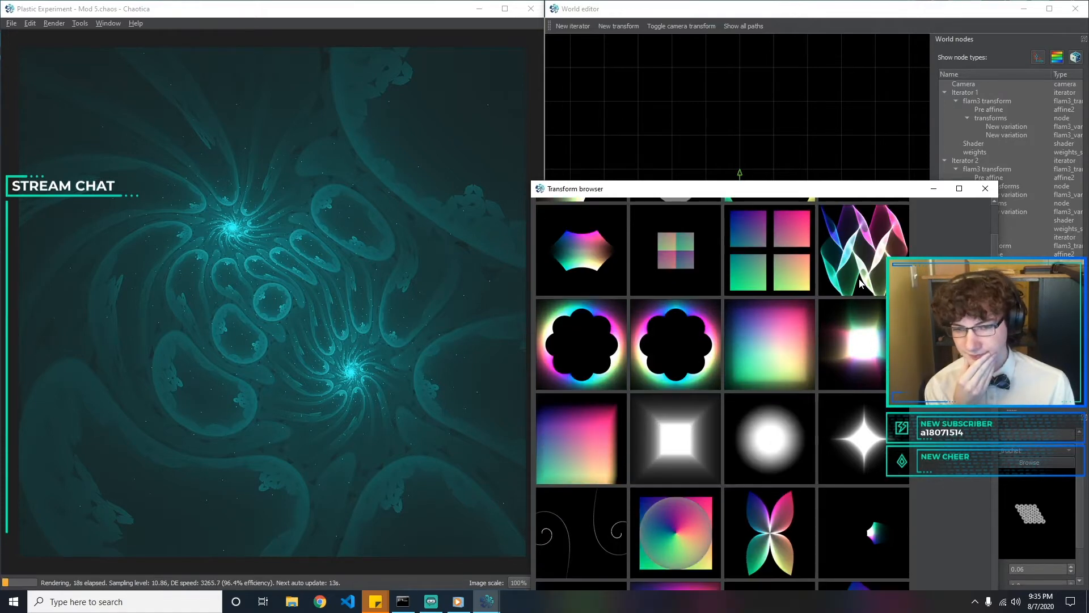
scroll(840, 292, down, 10)
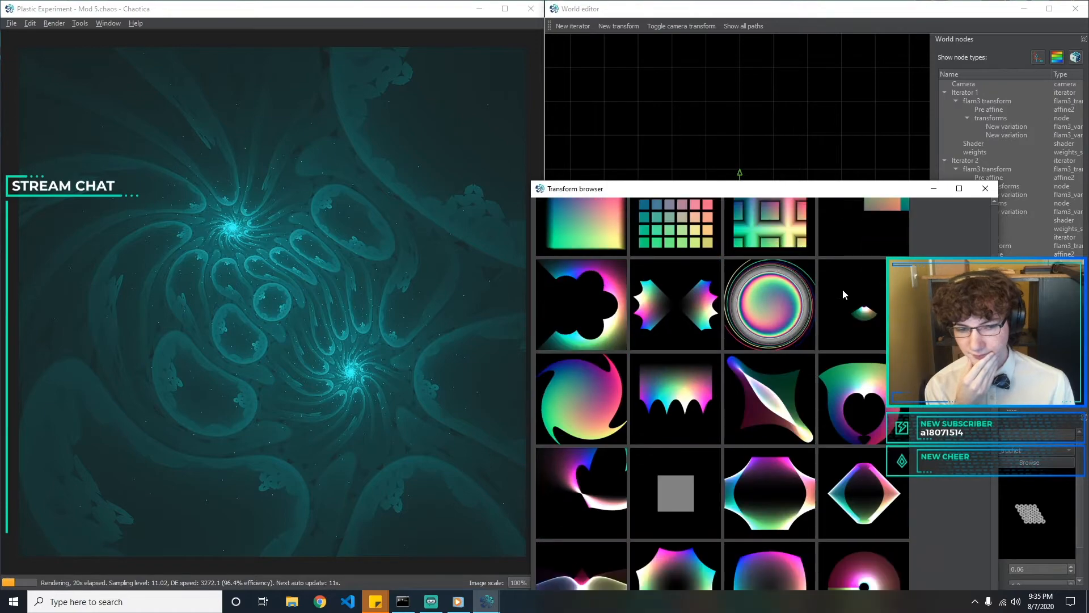
scroll(845, 295, down, 15)
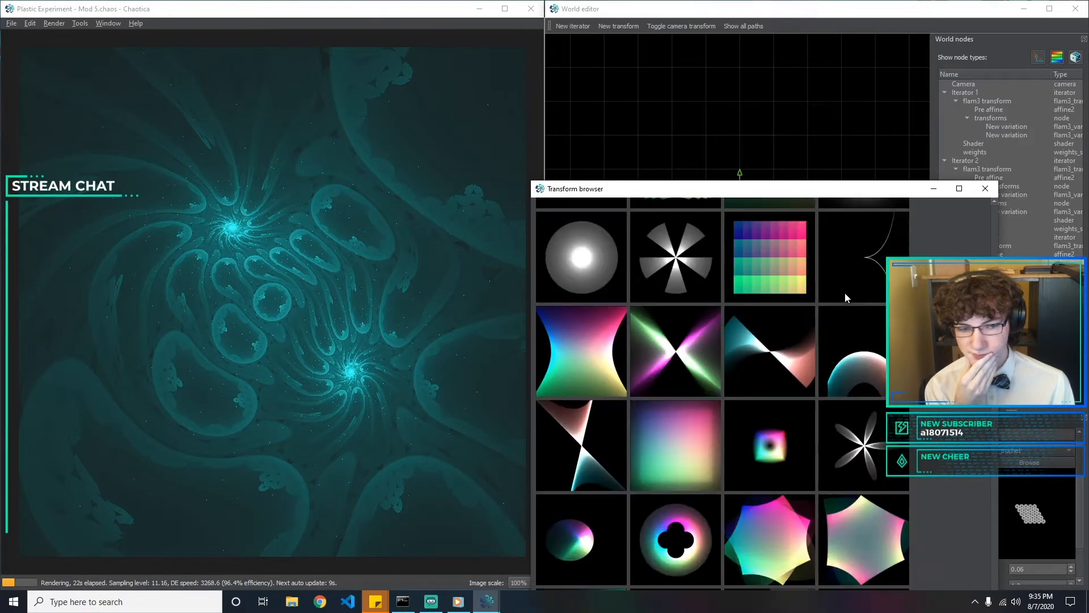
scroll(845, 293, down, 12)
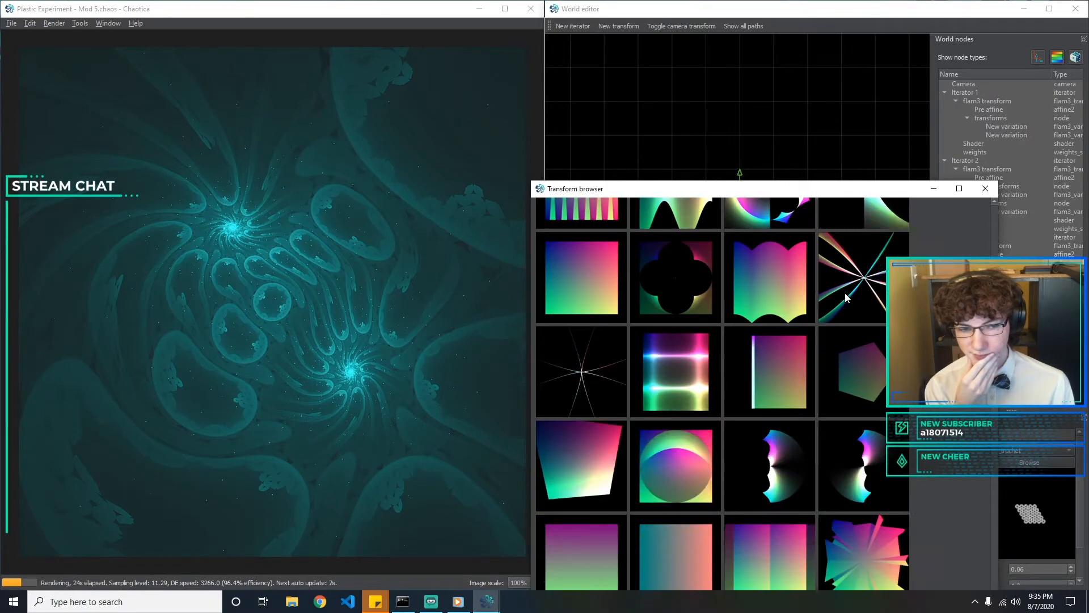
scroll(845, 292, down, 6)
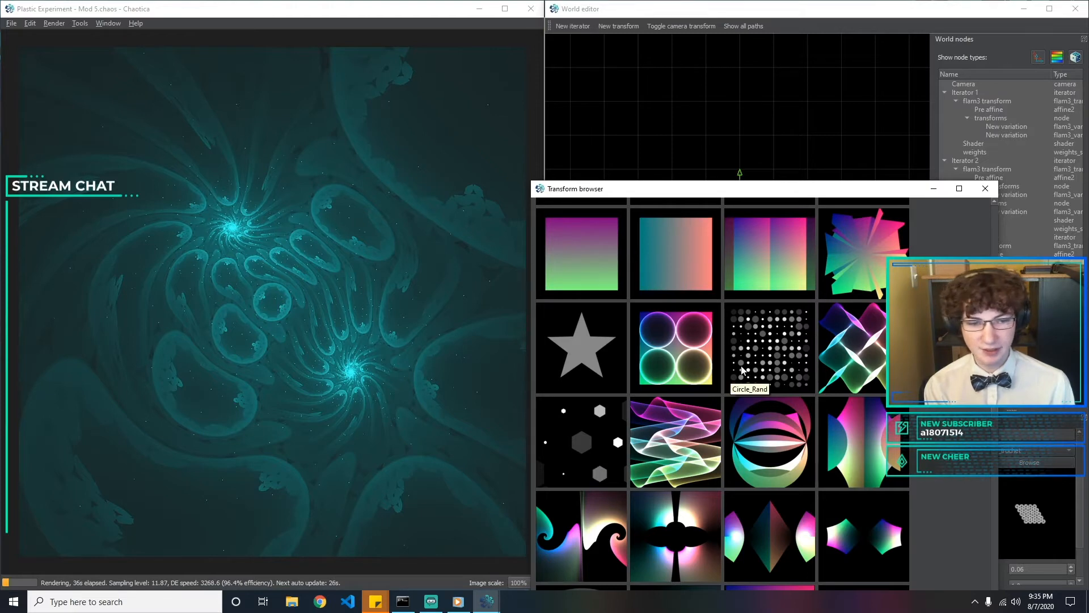
double_click(587, 433)
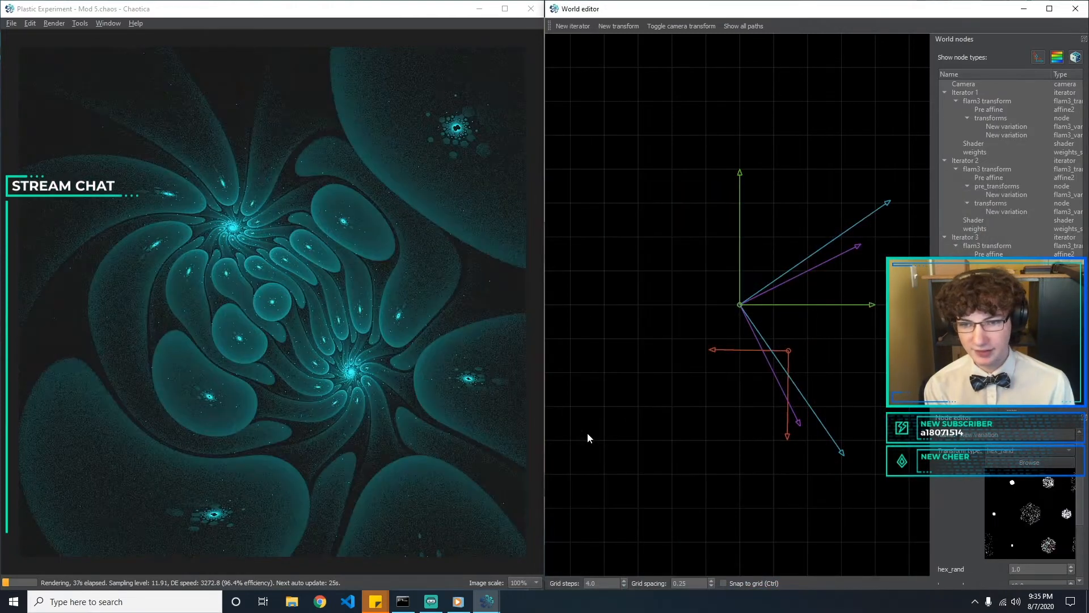
Set the hex_rand amount to 0.1
drag(1034, 569, 853, 537)
text(0.1)
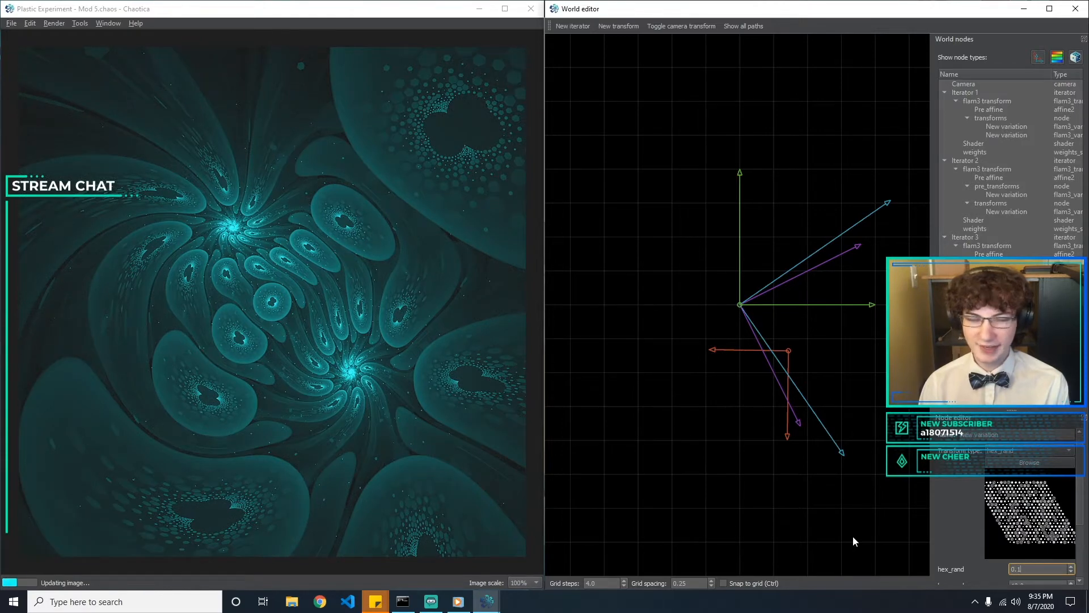
key(Tab)
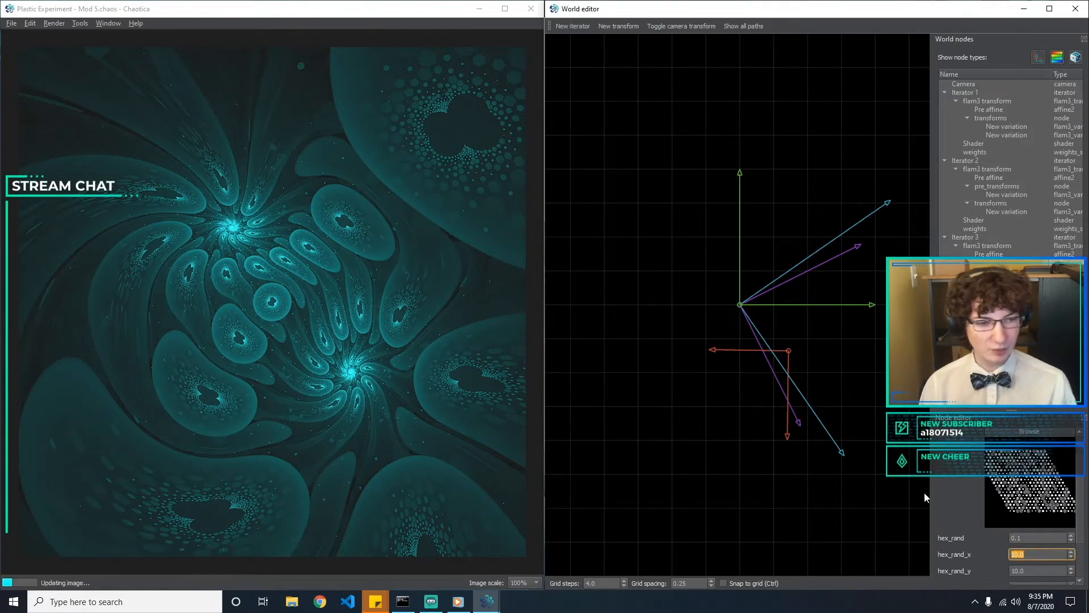
Try bubble with an amount of 0.5 in place of Iterator 3's spherical post-transform variation
click(1006, 289)
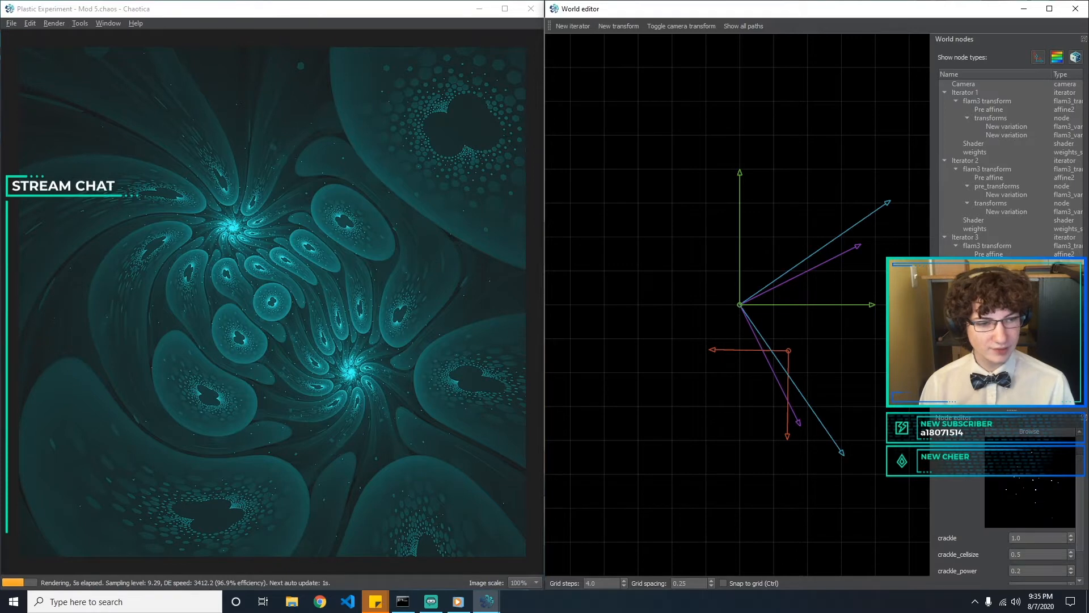
click(1006, 271)
click(1007, 279)
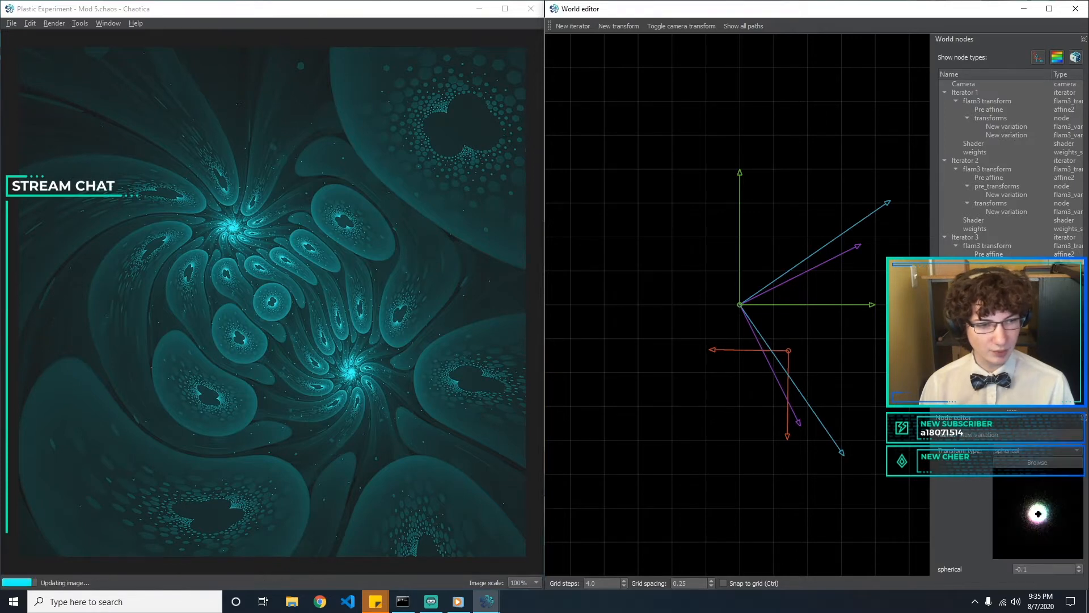
click(1035, 452)
key(b)
key(u)
key(Return)
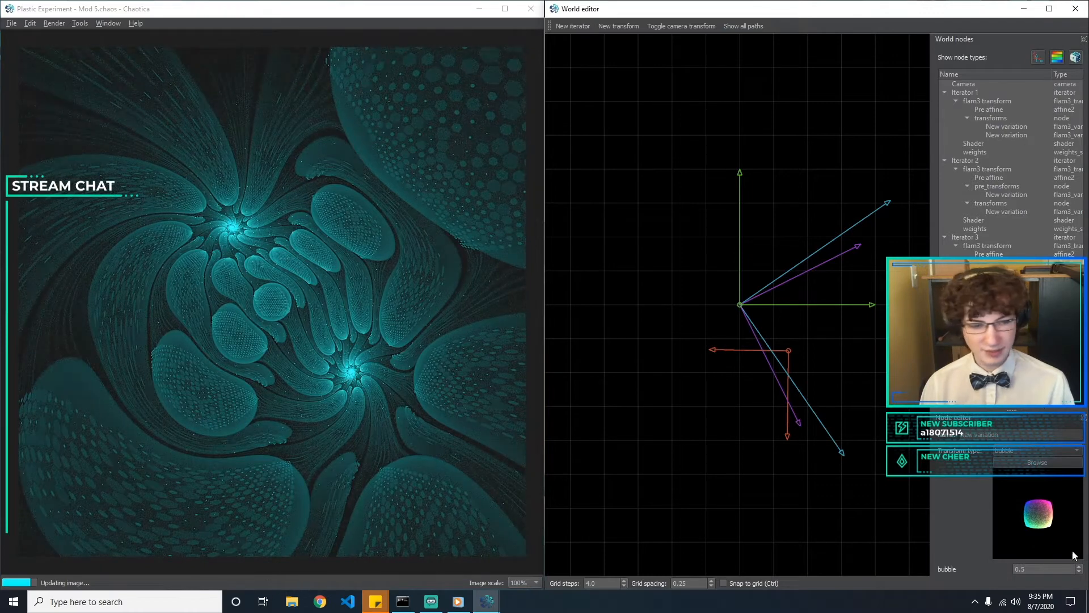
drag(1078, 568, 1078, 464)
Change Iterator 3's post-transform variation to circlecrop using the visual transform browser
click(1078, 464)
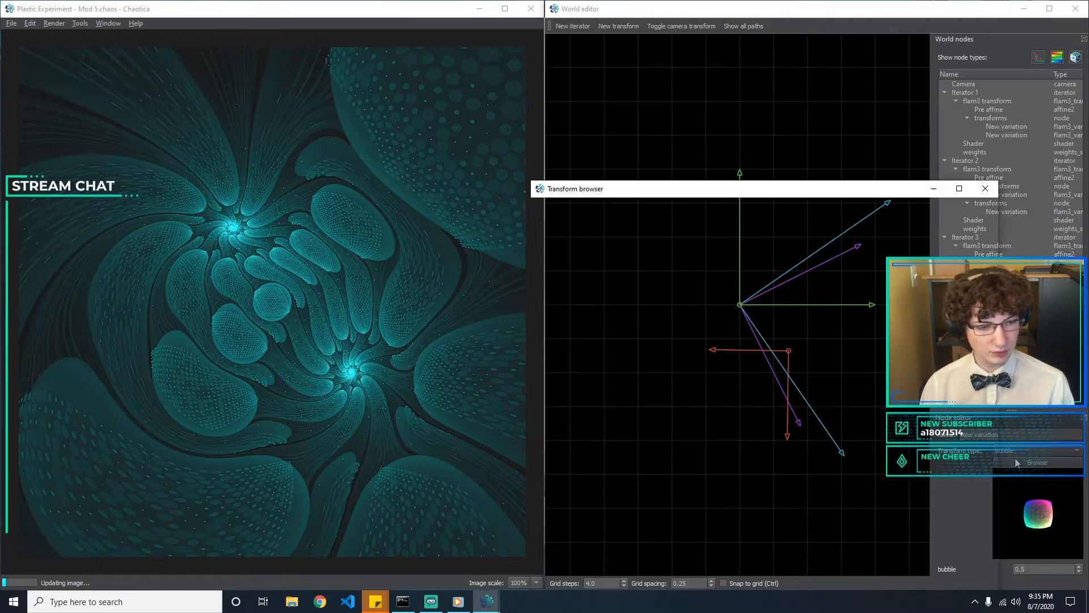
drag(826, 197, 798, 124)
scroll(799, 266, down, 10)
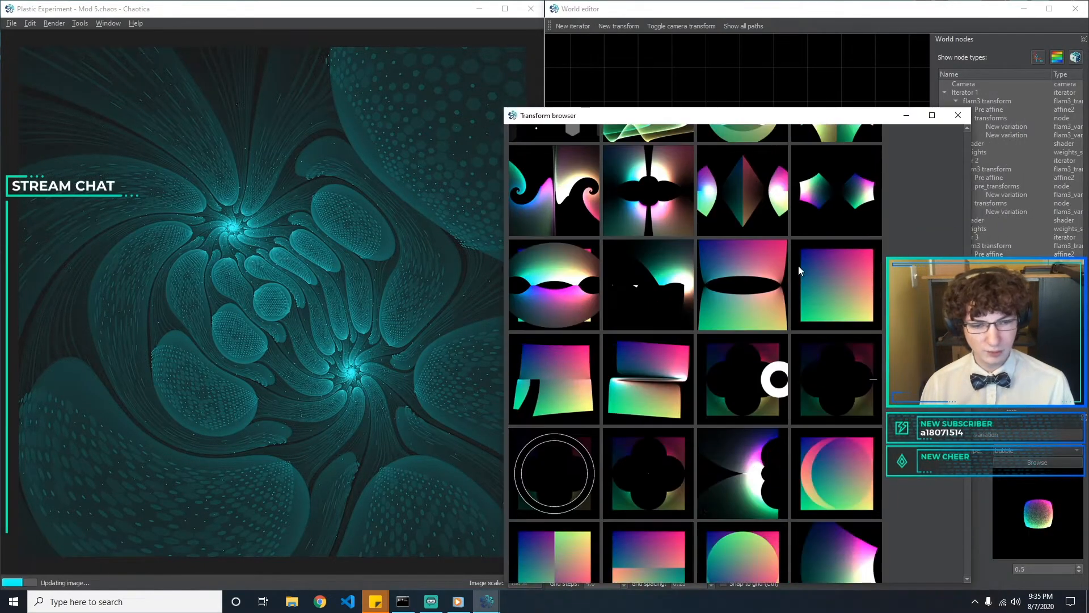
scroll(769, 317, down, 4)
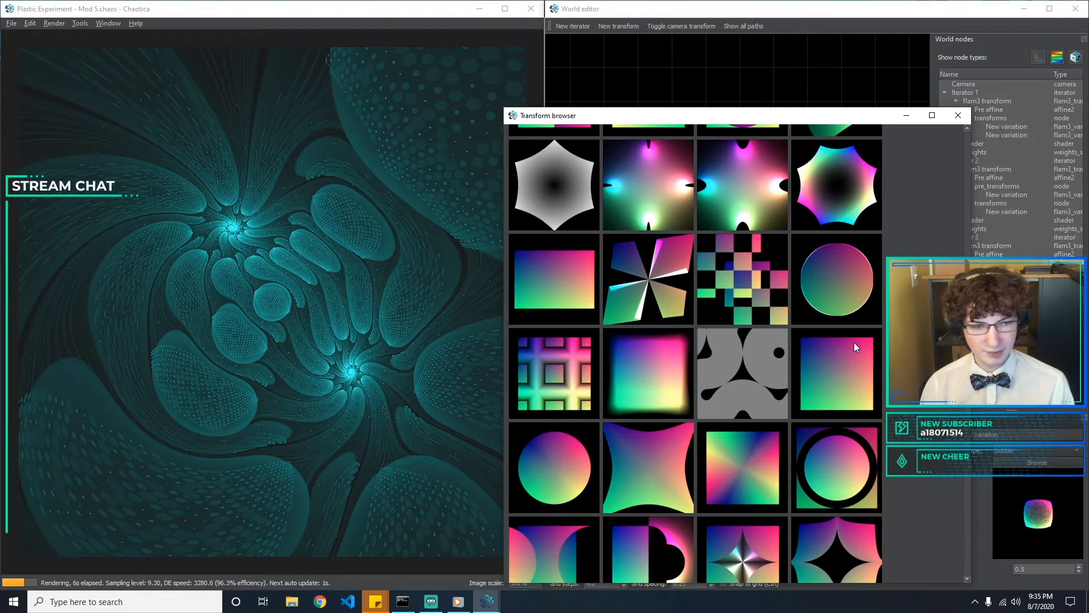
double_click(858, 279)
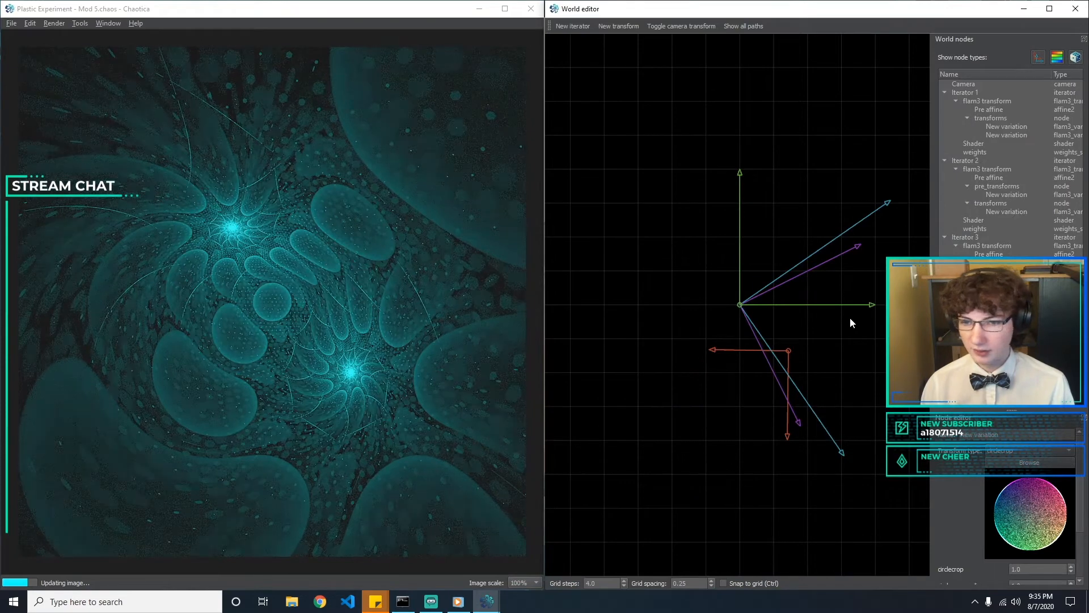
Try circlecrop amounts of 0.5, 0.05, 0.4 and 0.45 and settle on 0.47
triple_click(1032, 568)
text(0)
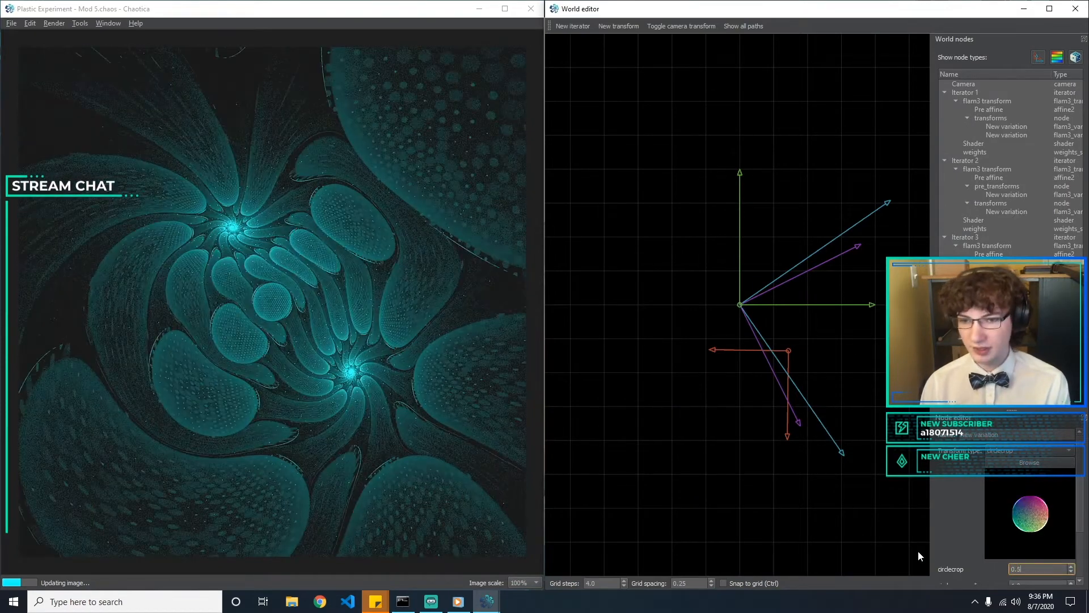
text(.)
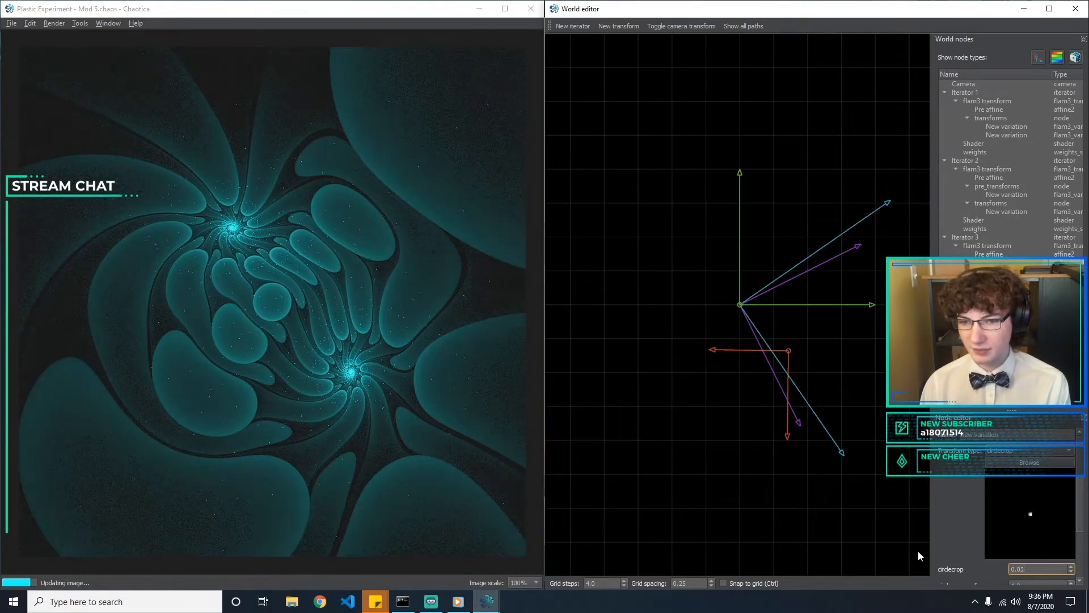
text(5)
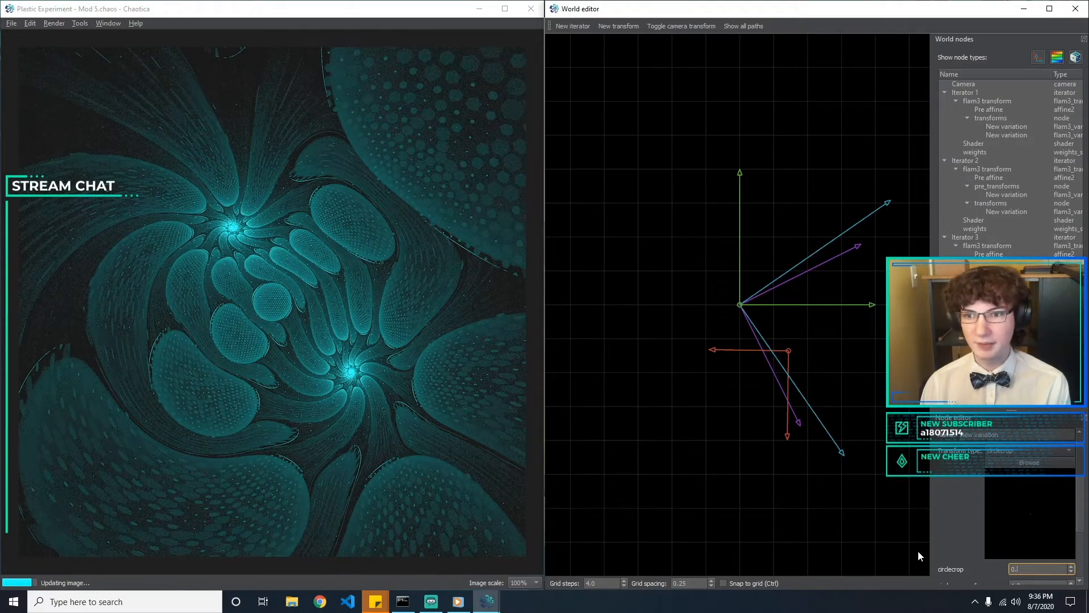
key(BackSpace)
text(4)
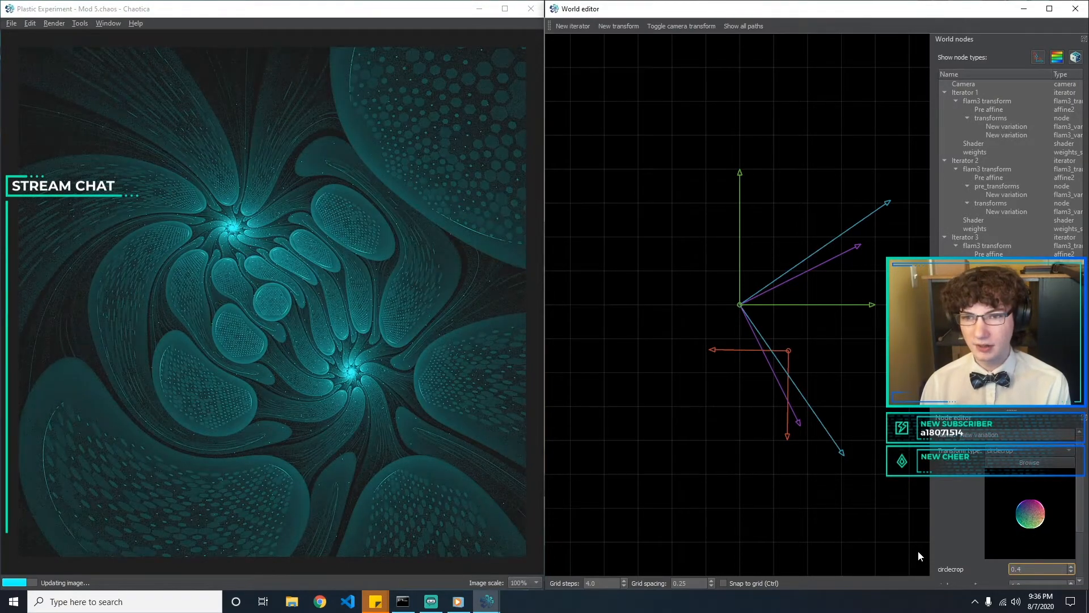
text(5)
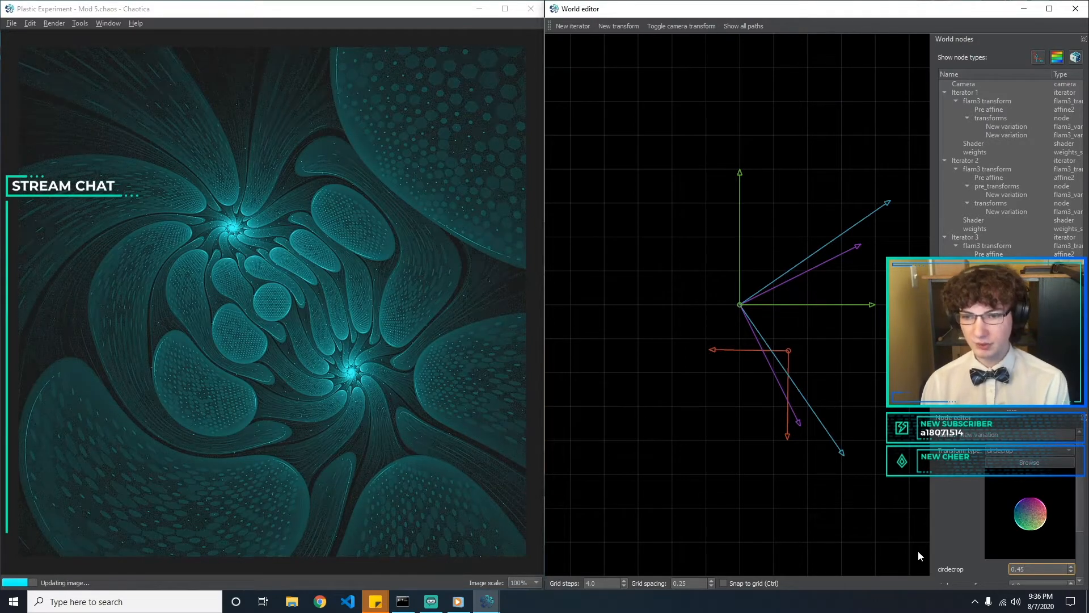
key(BackSpace)
text(6)
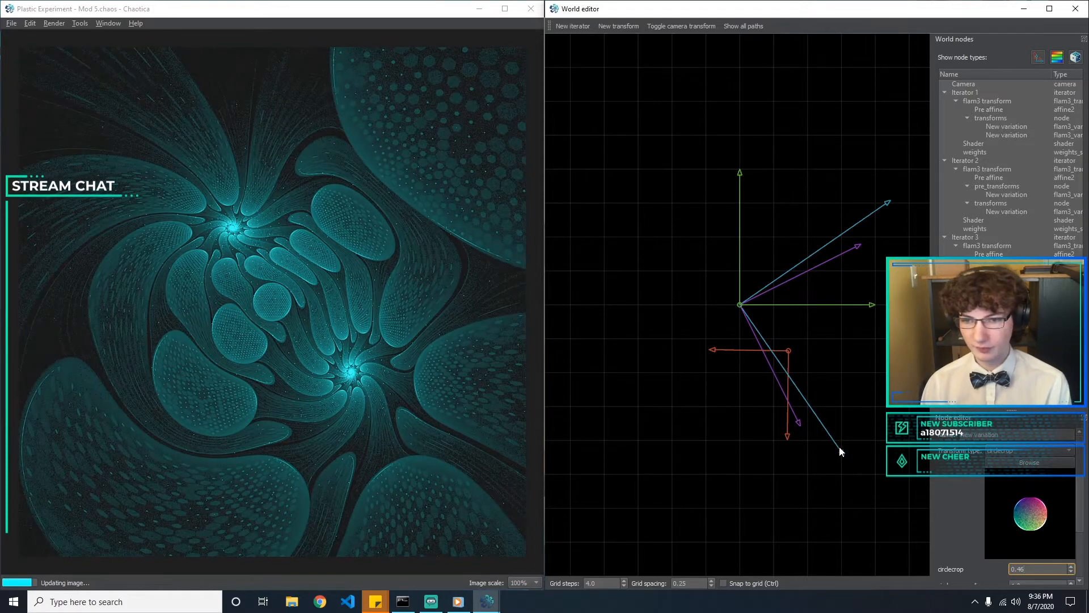
key(BackSpace)
text(7)
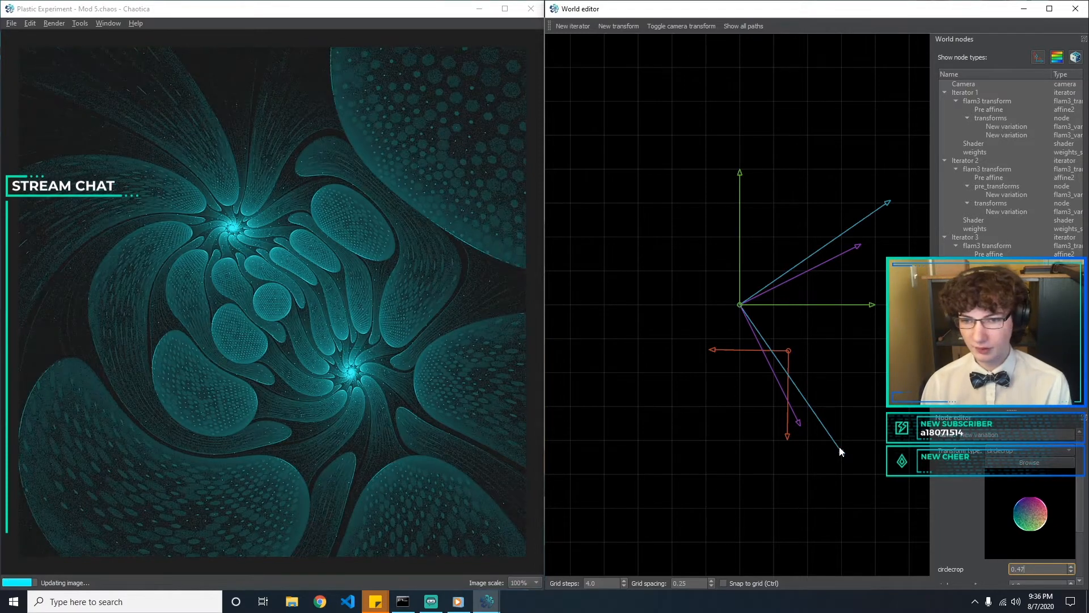
click(621, 439)
Save the world as a new file named "Plastic Experiment - Mod 6"
click(11, 23)
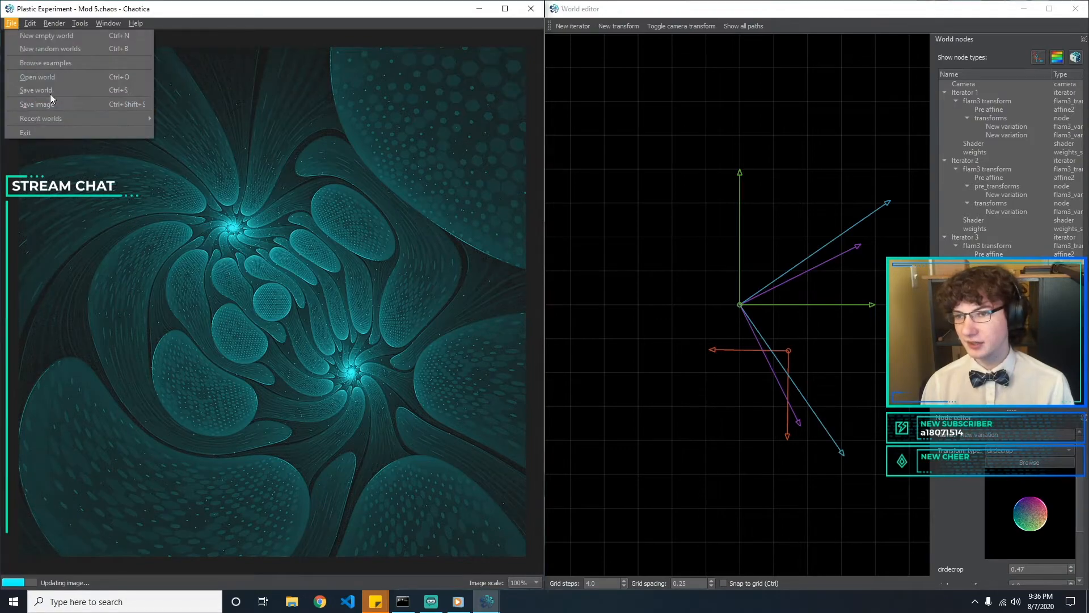
click(49, 99)
click(164, 254)
key(BackSpace)
text(6)
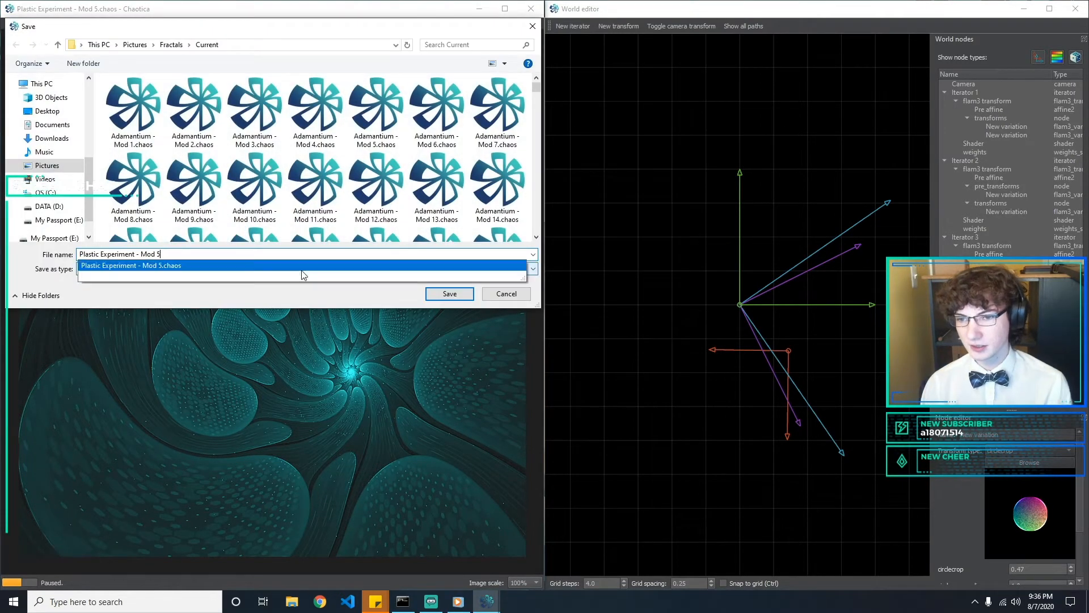
key(Return)
click(620, 401)
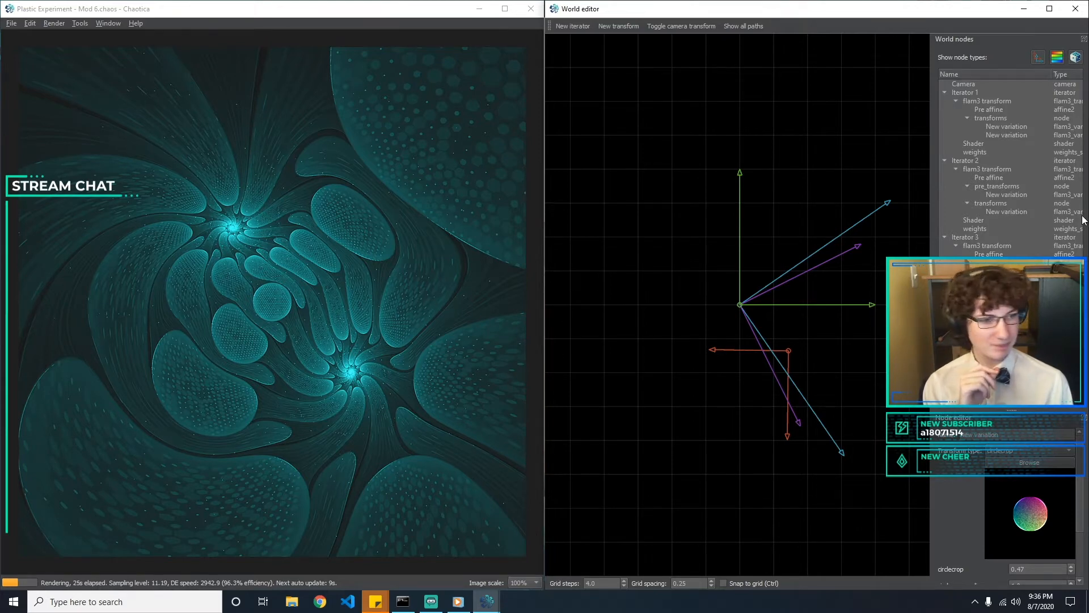
Try a circlecrop_scatter_area of 0.5 and set it back to 0, keeping circlecrop_x at 0
scroll(1061, 534, down, 3)
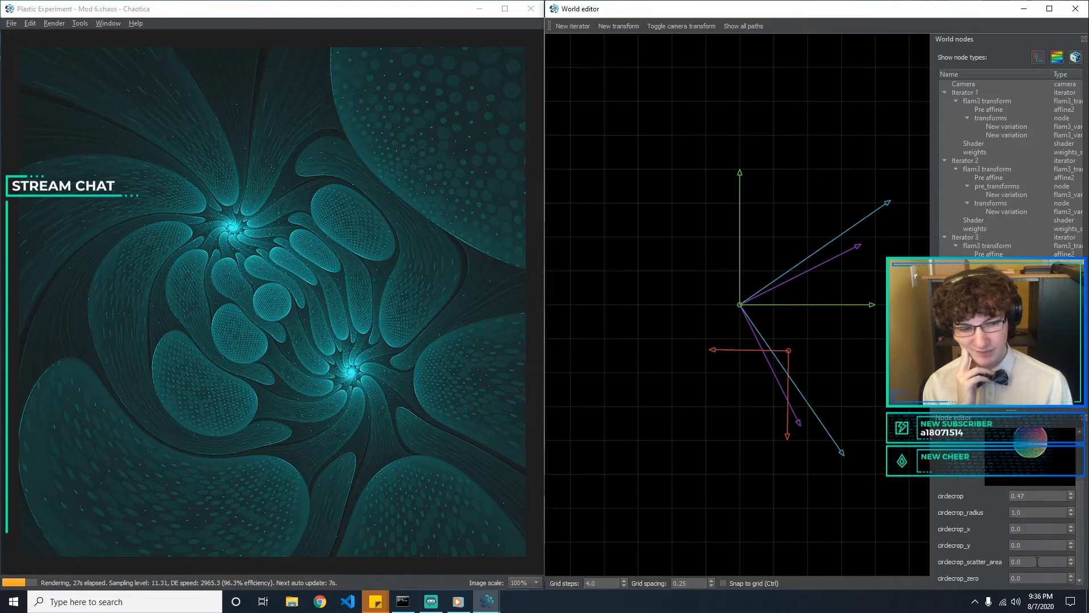
drag(1031, 528, 952, 538)
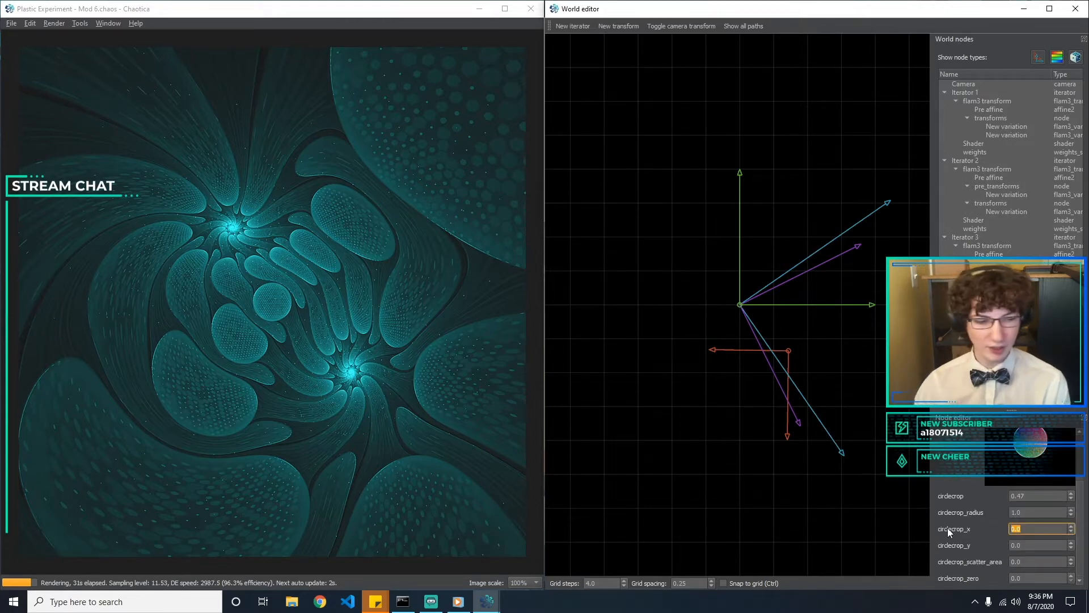
text(0.)
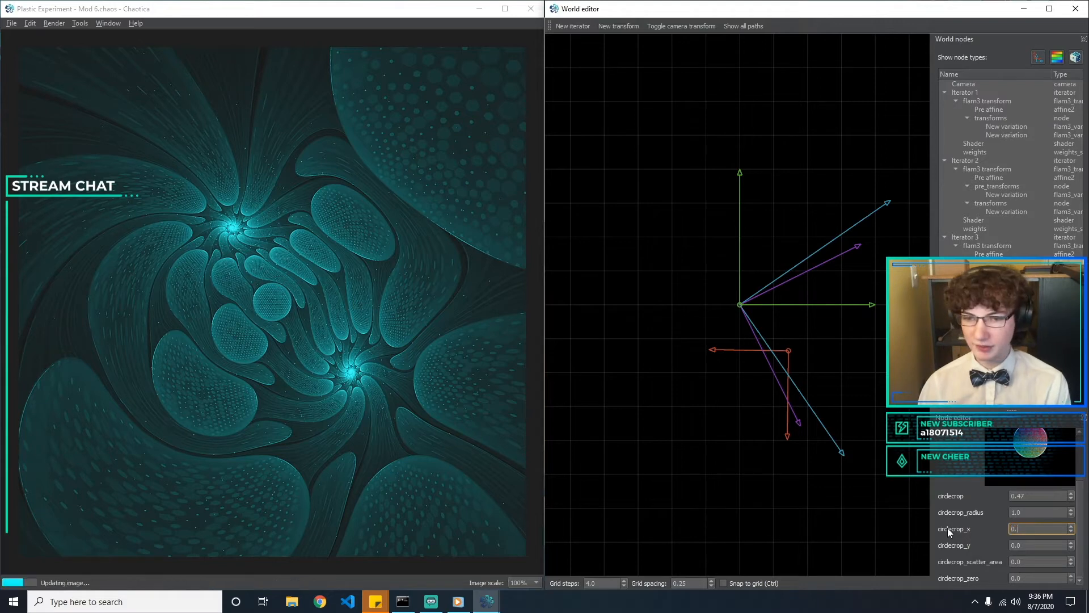
key(Tab)
key(Tab)
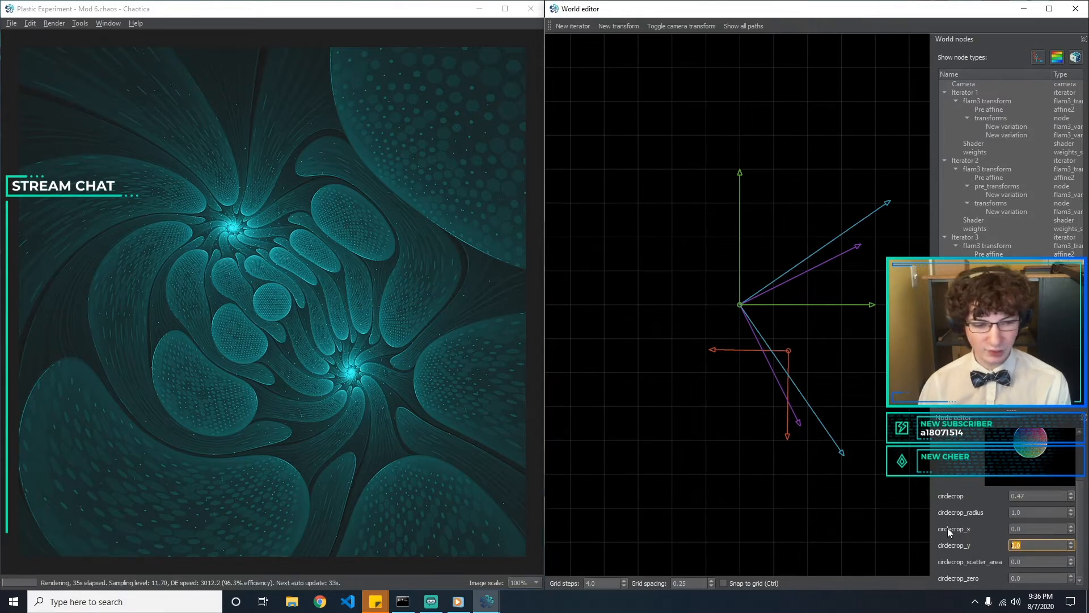
text(0.5)
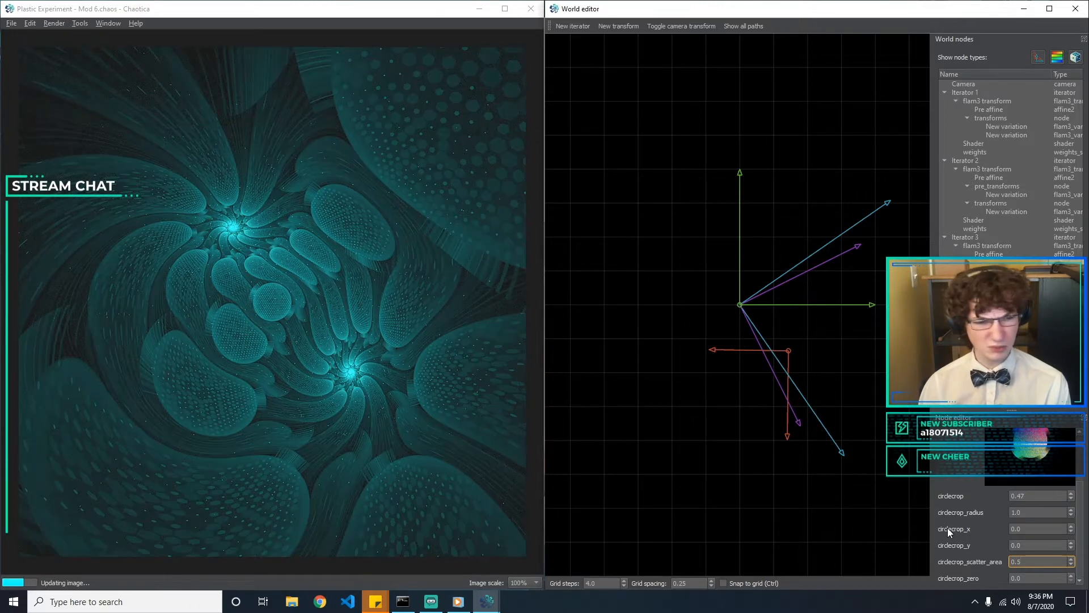
key(BackSpace)
key(BackSpace)
key(BackSpace)
text(0)
Set circlecrop_zero to 0.5
key(Tab)
text(0.5)
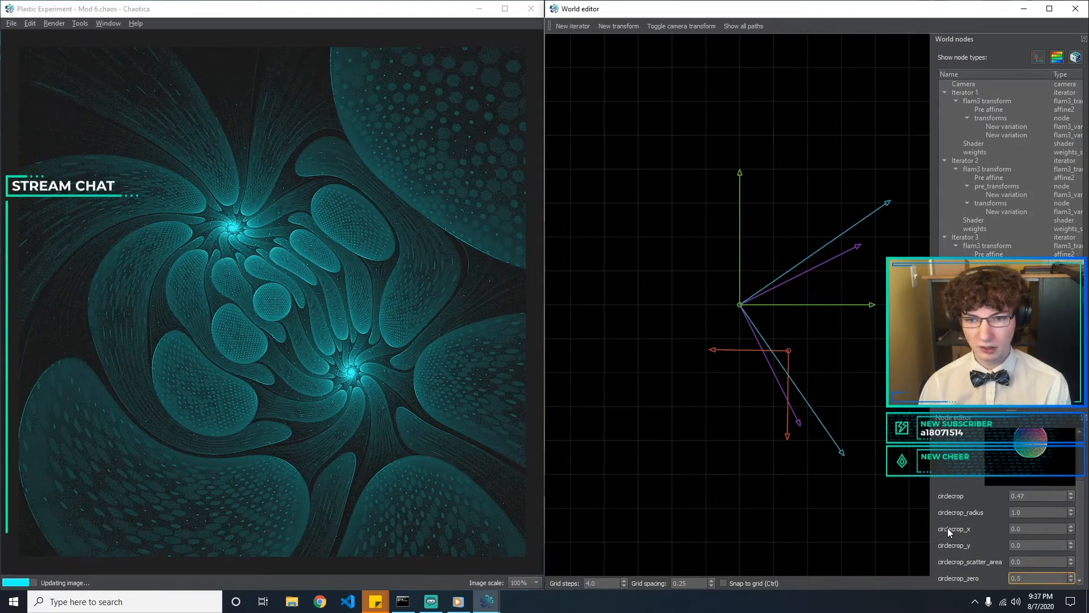
Set circlecrop_zero back to 0
key(BackSpace)
key(BackSpace)
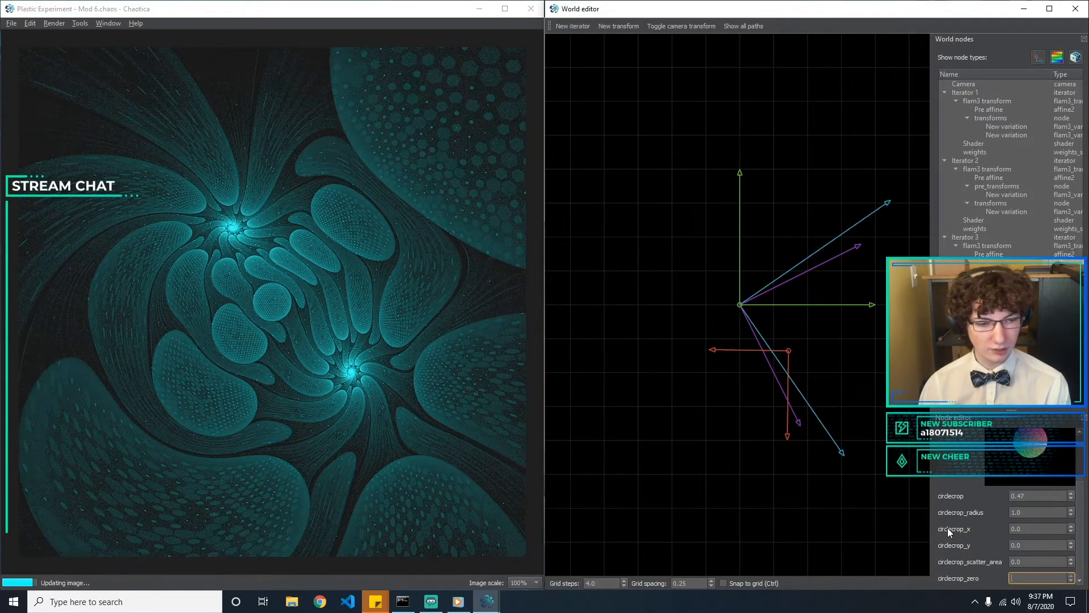
text(1)
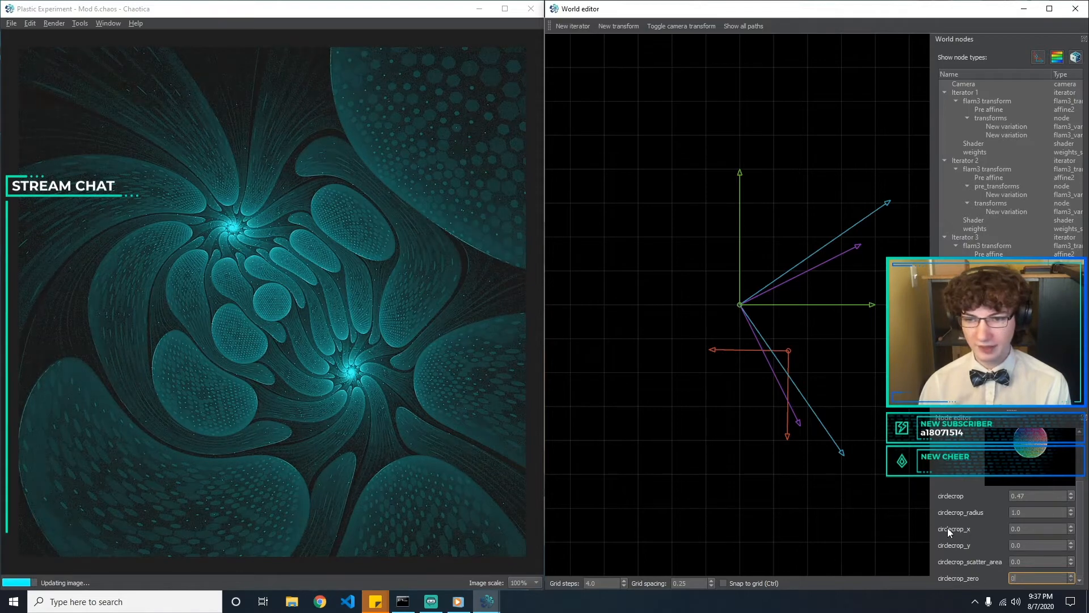
key(BackSpace)
text(0)
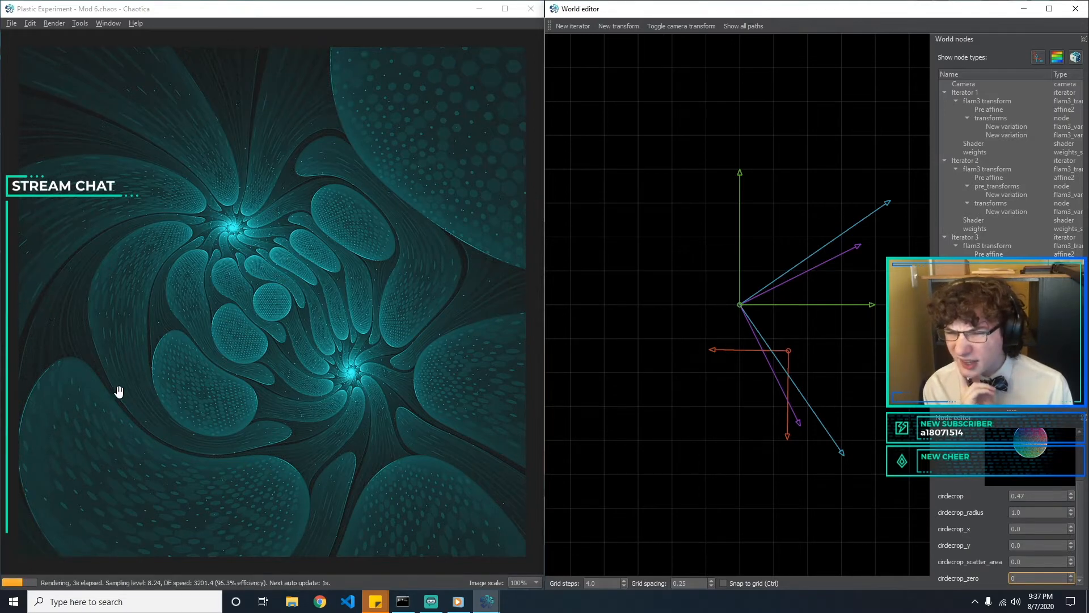
Fine-tune the circlecrop amount, trying 0.476, and settle on 0.472
click(1041, 496)
click(262, 391)
click(1023, 477)
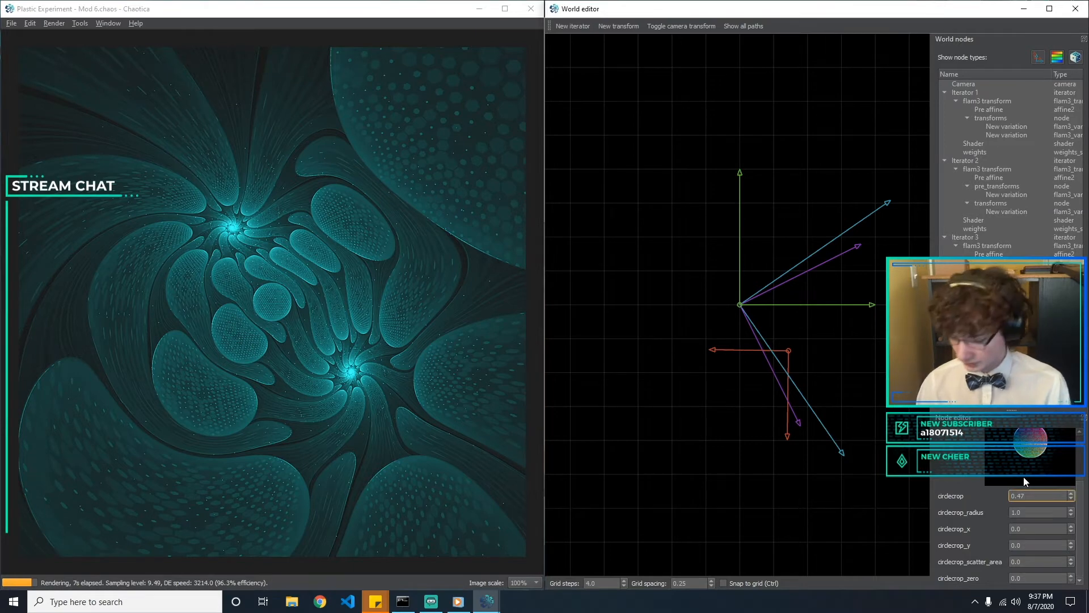
key(BackSpace)
text(7)
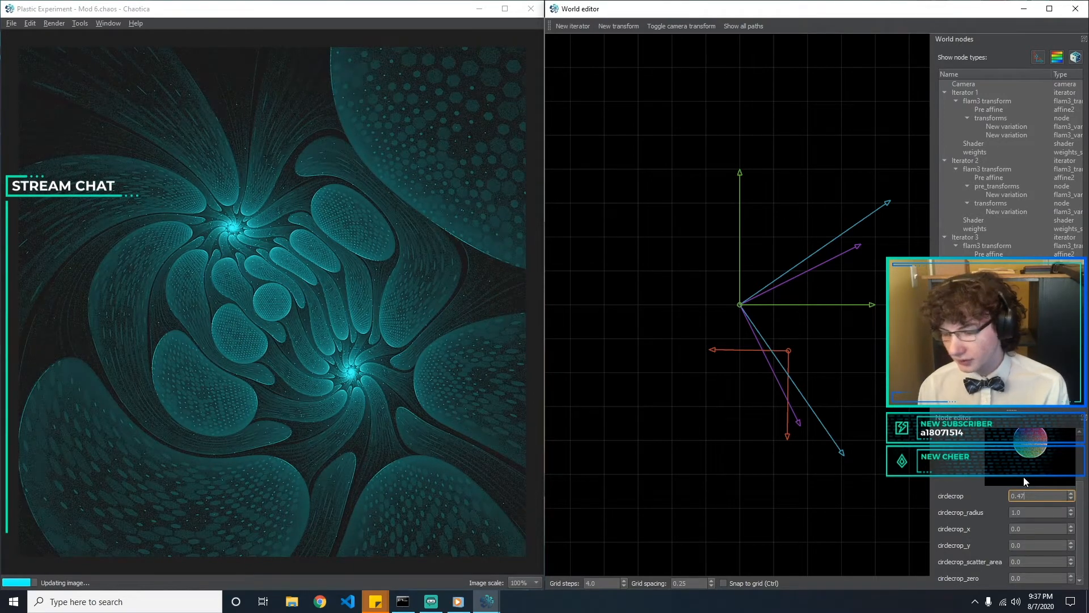
text(5)
key(BackSpace)
text(6)
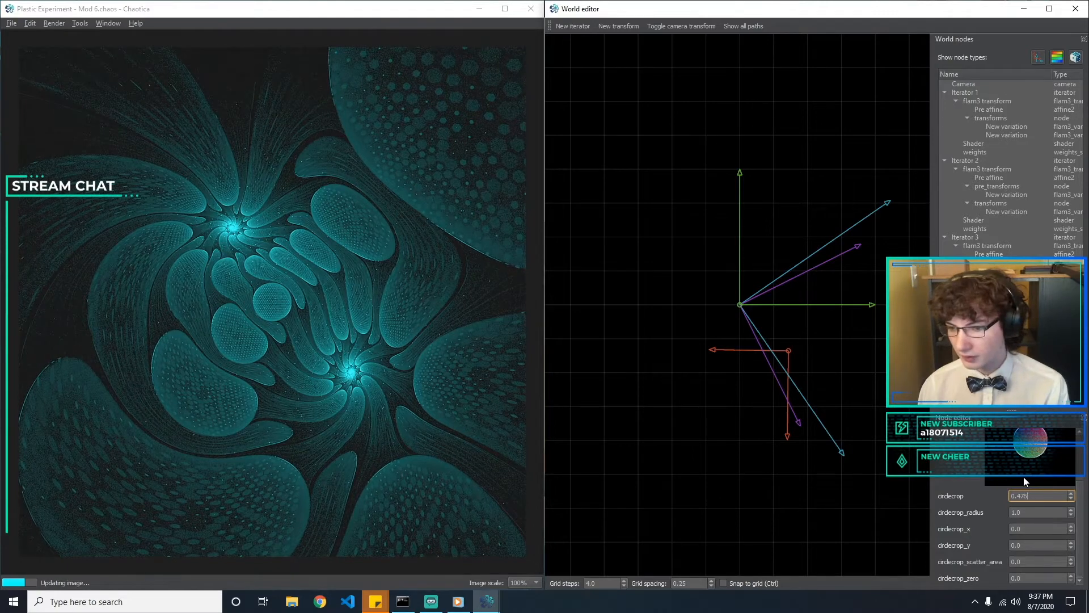
key(BackSpace)
text(4)
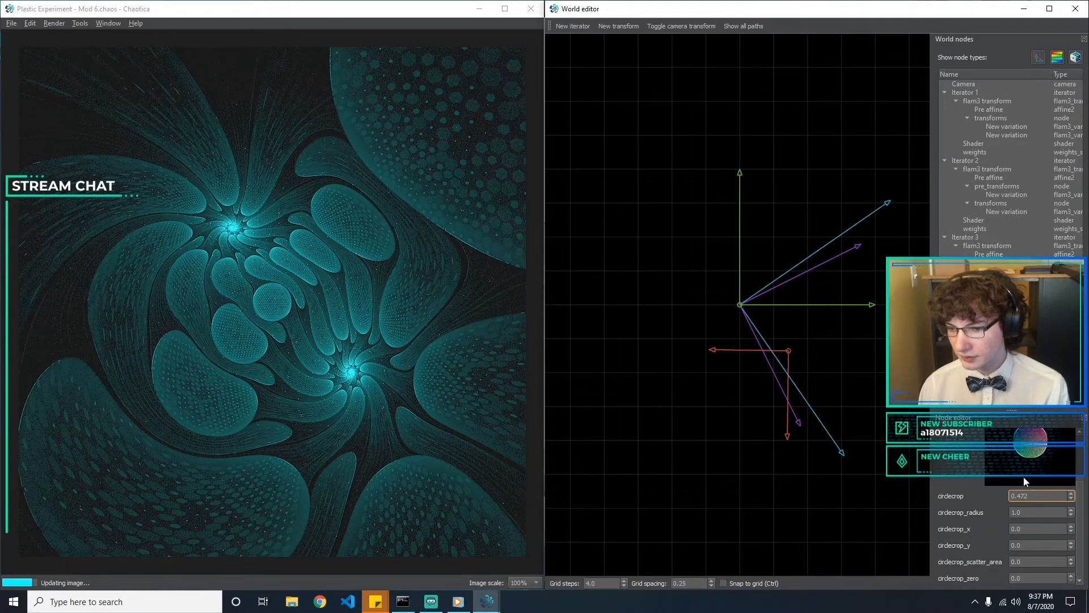
key(BackSpace)
text(1)
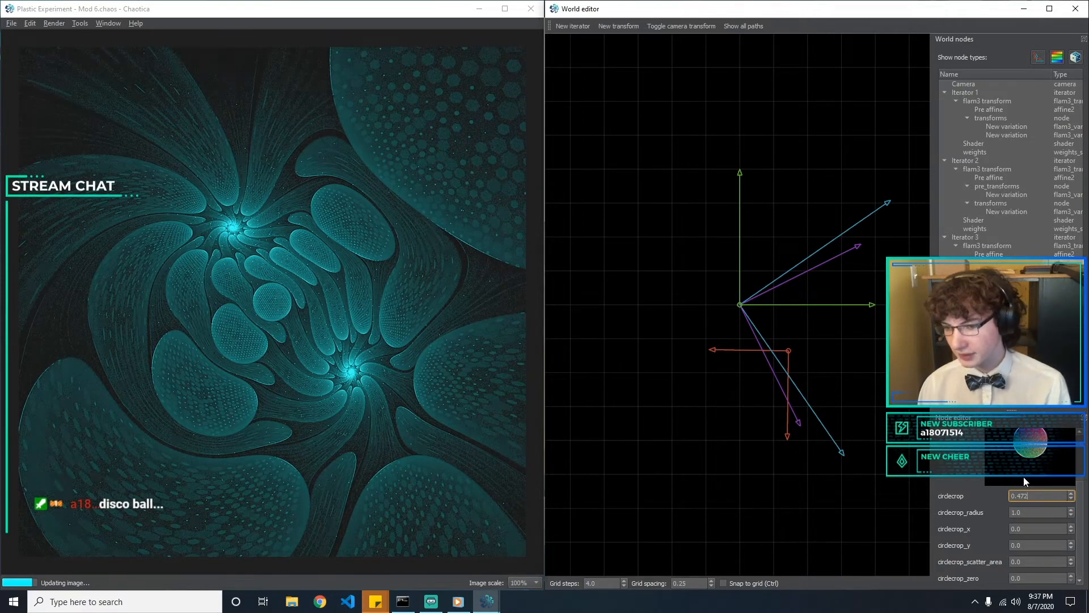
click(671, 395)
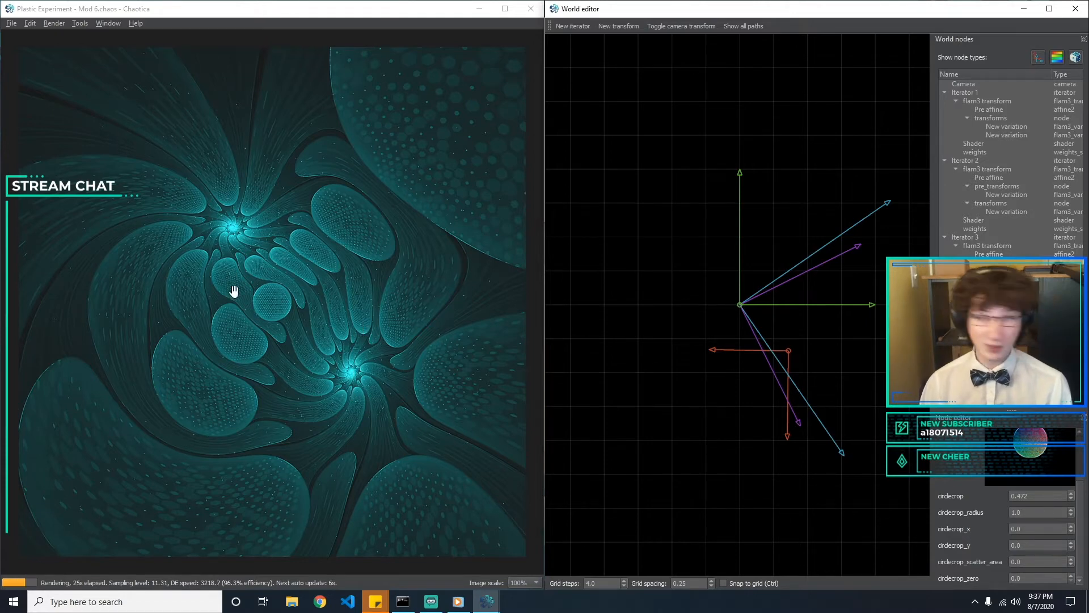
click(11, 23)
click(84, 155)
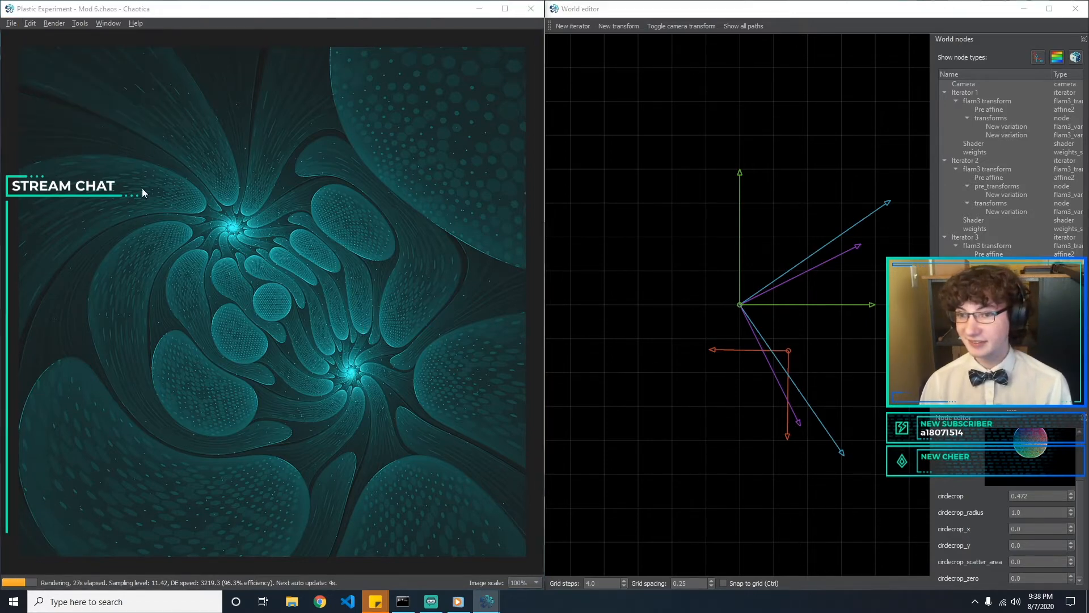
click(472, 295)
click(566, 361)
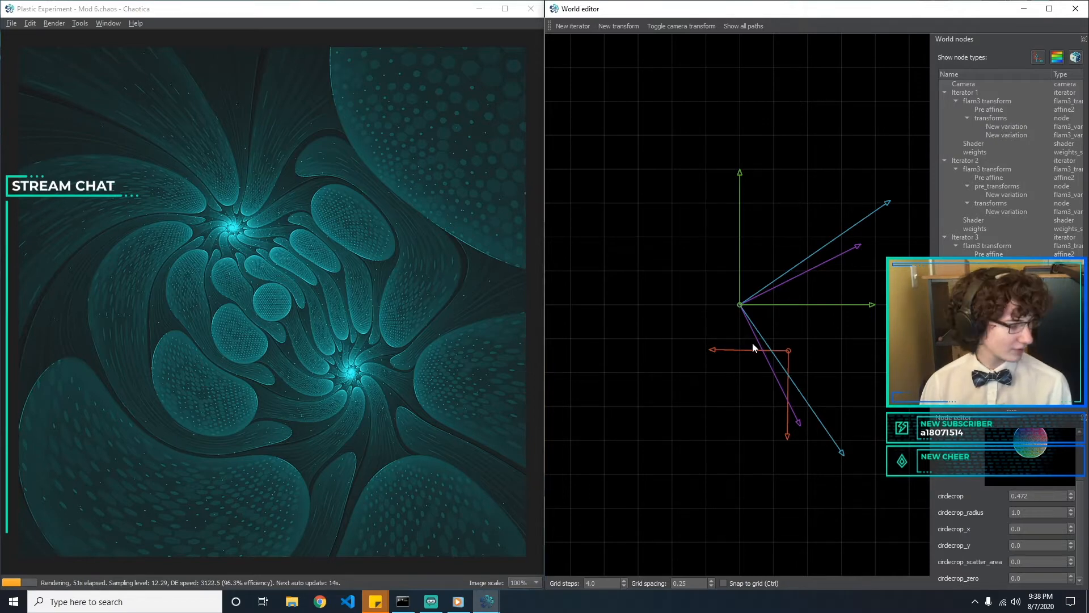
Move the origin of Iterator 1's pre affine to an offset of about x 0.49, y -0.16
click(787, 352)
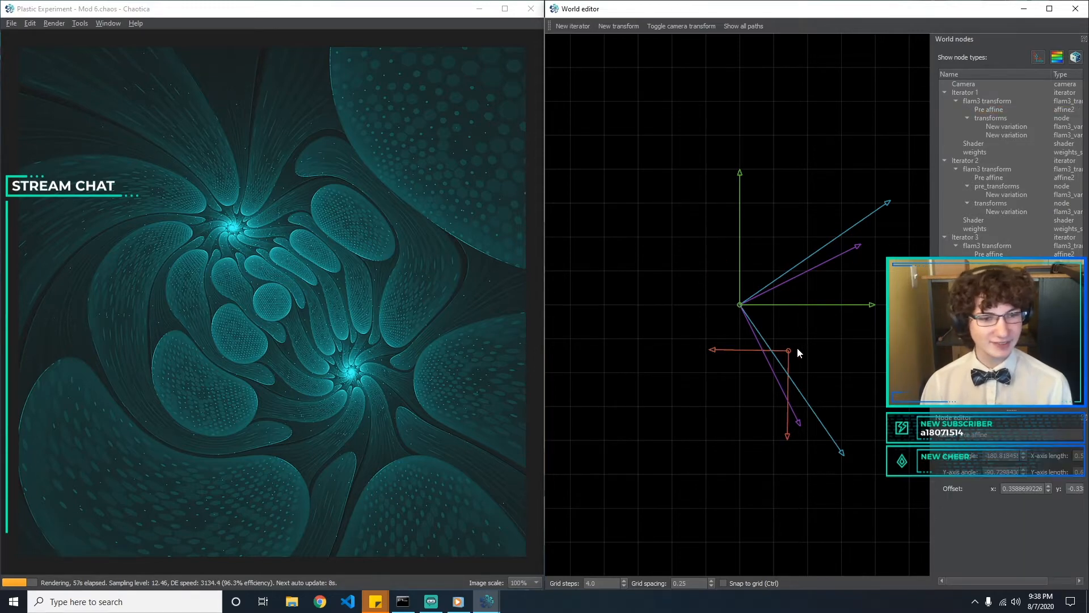
click(789, 351)
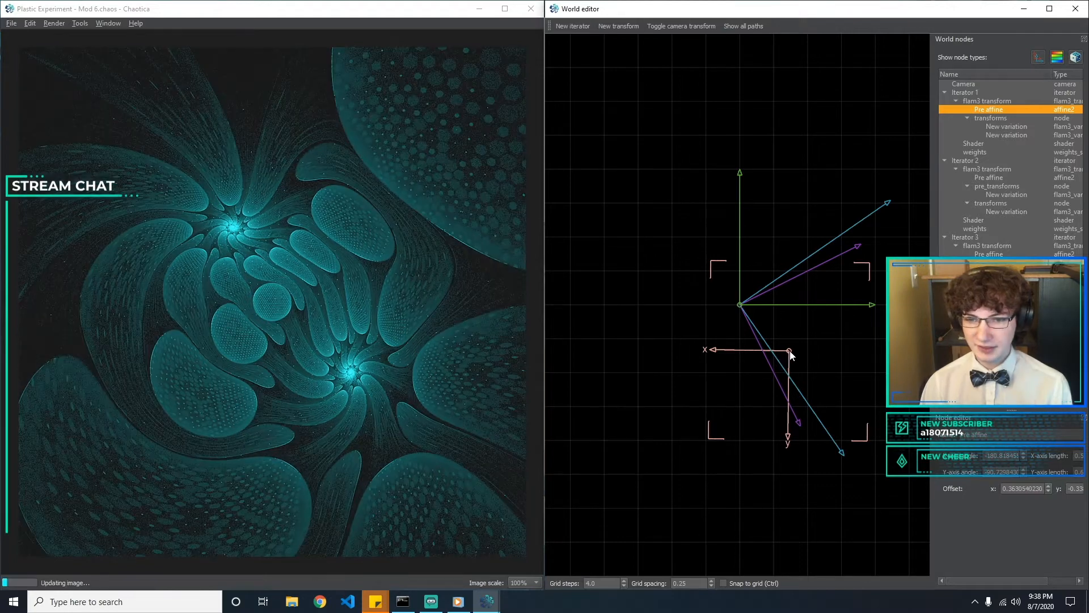
drag(789, 353, 817, 326)
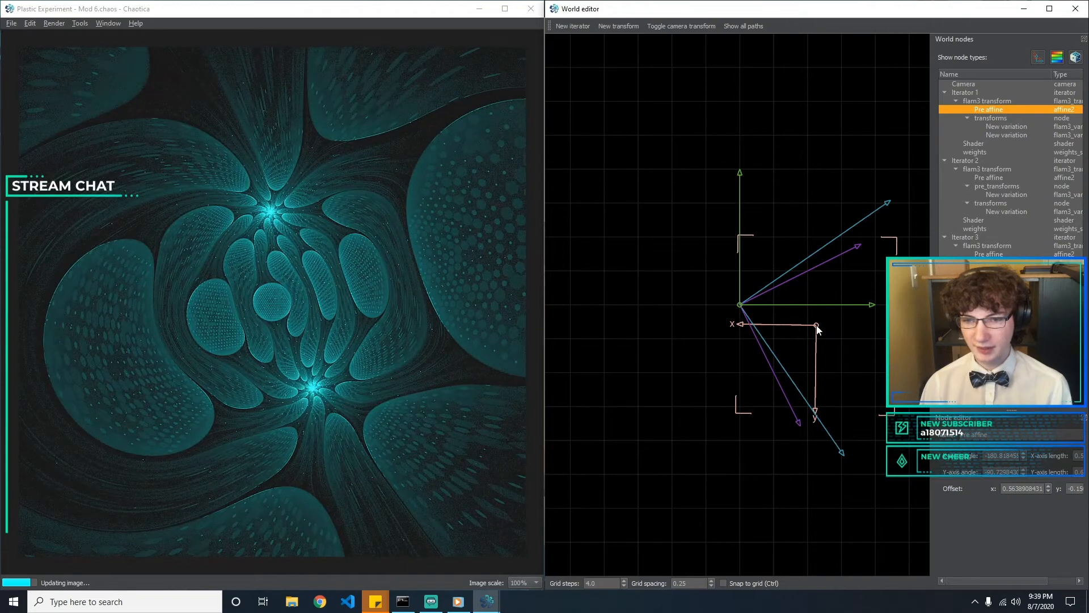
drag(817, 326, 808, 331)
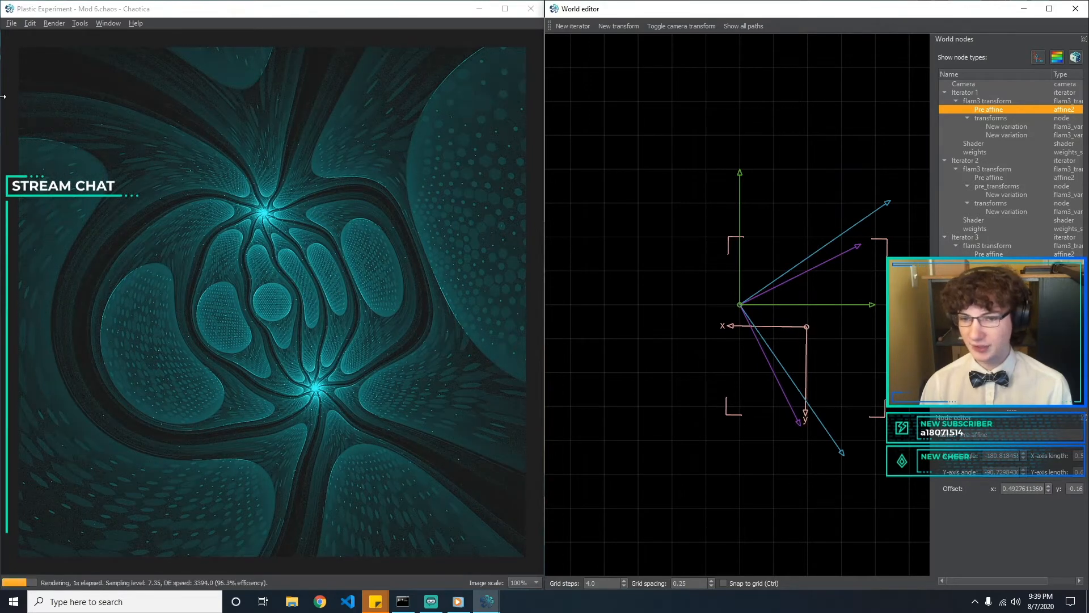
Save the world as a new file named "Plastic Experiment - Mod 7"
click(10, 24)
click(56, 90)
click(149, 254)
drag(150, 254, 228, 260)
text(d 6)
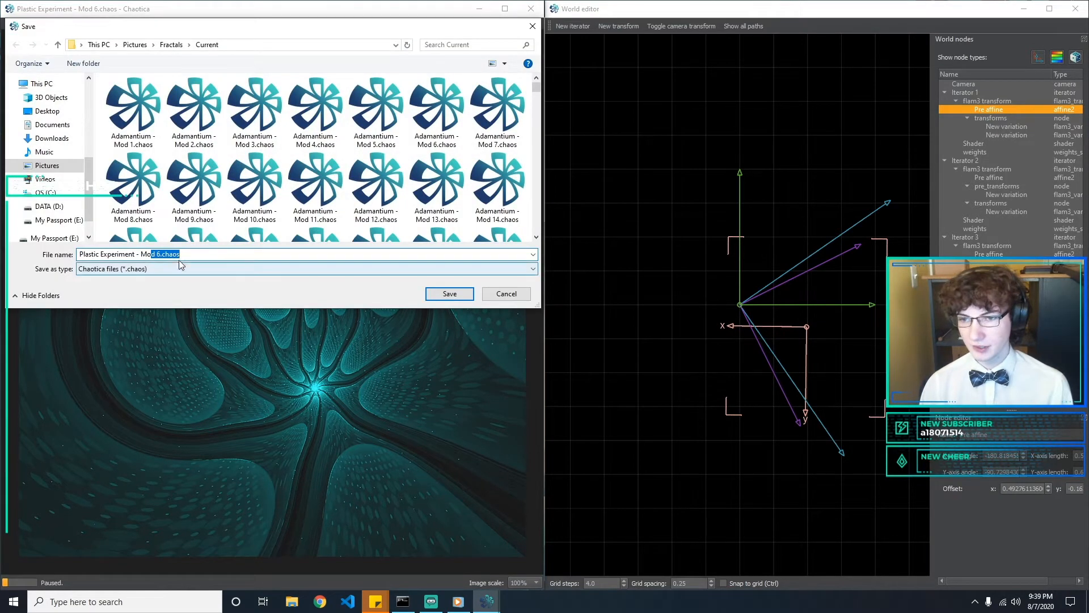
key(BackSpace)
text(7)
key(Return)
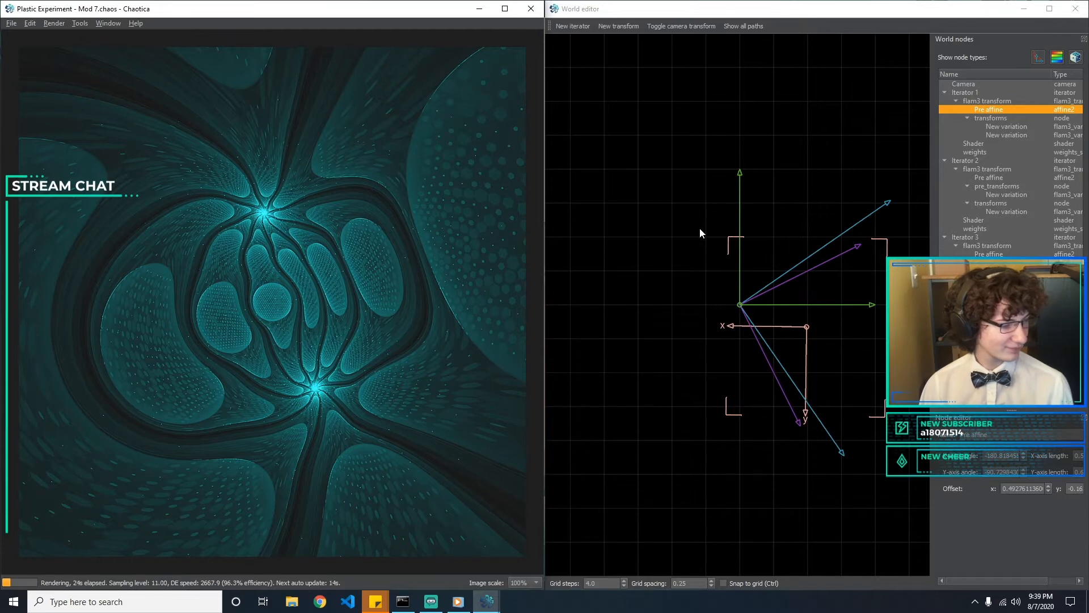
Examine the variations used in the transforms of Iterators 1, 2 and 3
click(1028, 134)
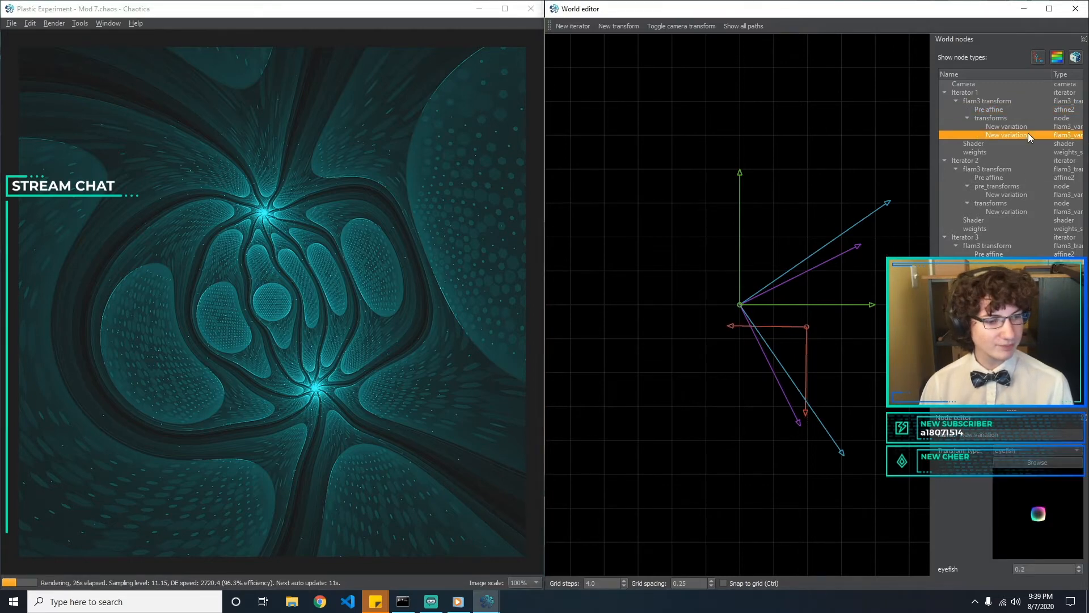
click(1011, 212)
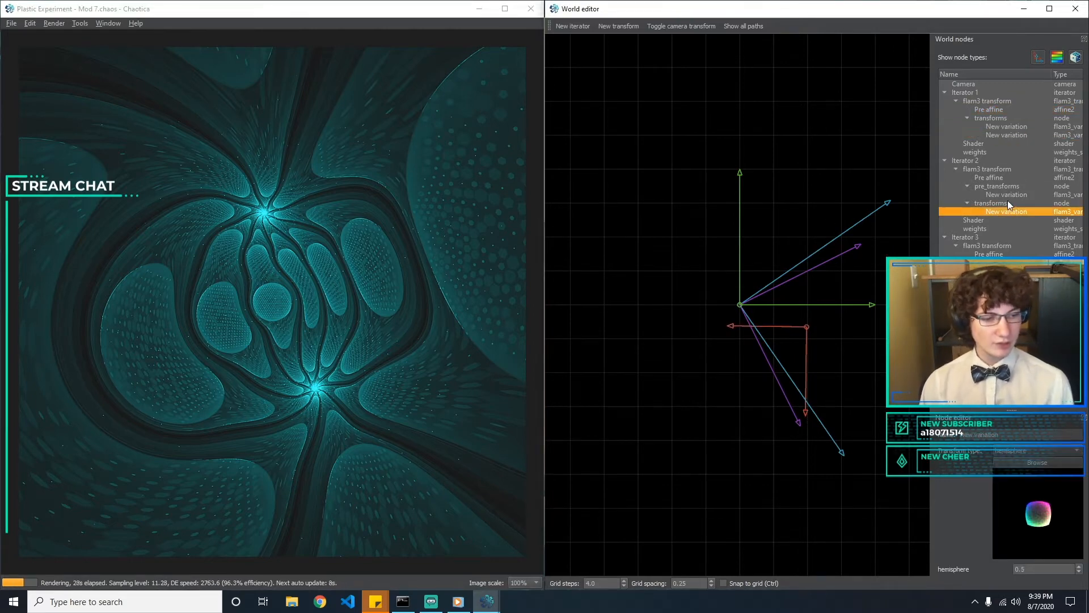
click(1007, 194)
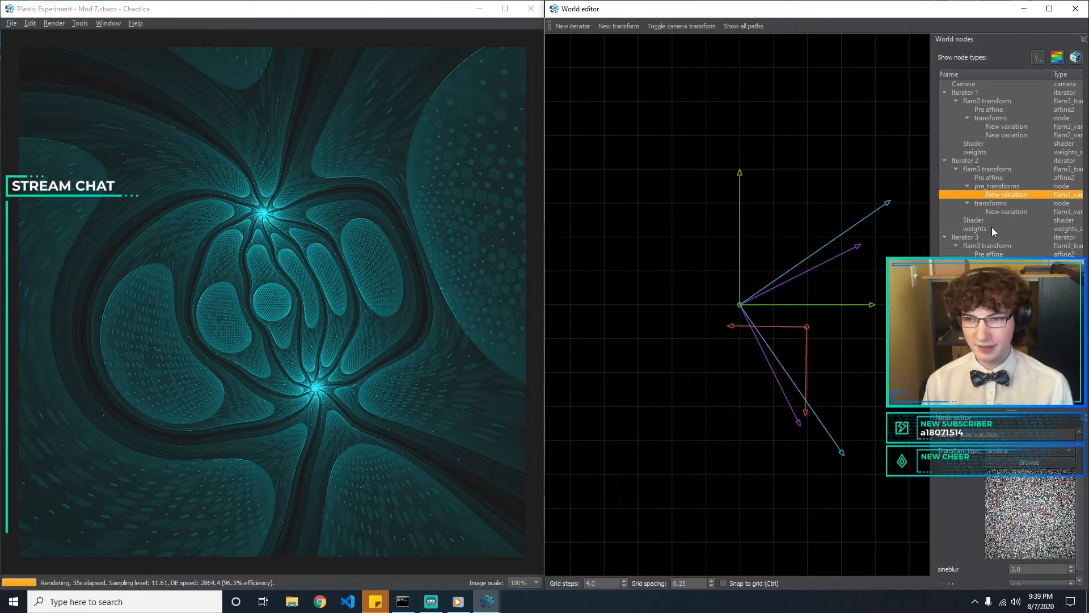
click(1016, 211)
click(997, 263)
click(1001, 271)
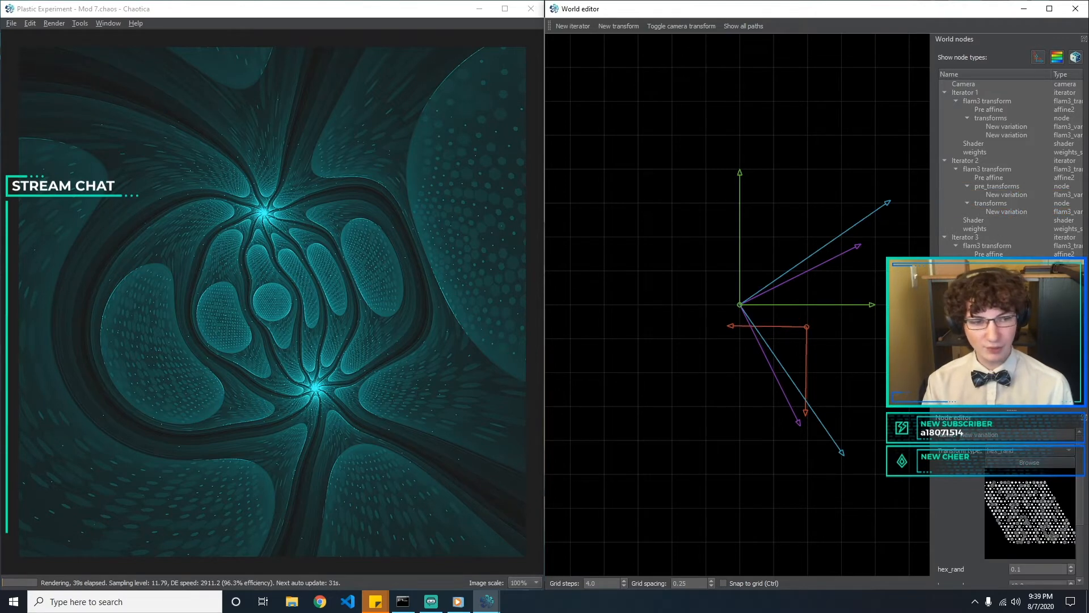
click(1002, 280)
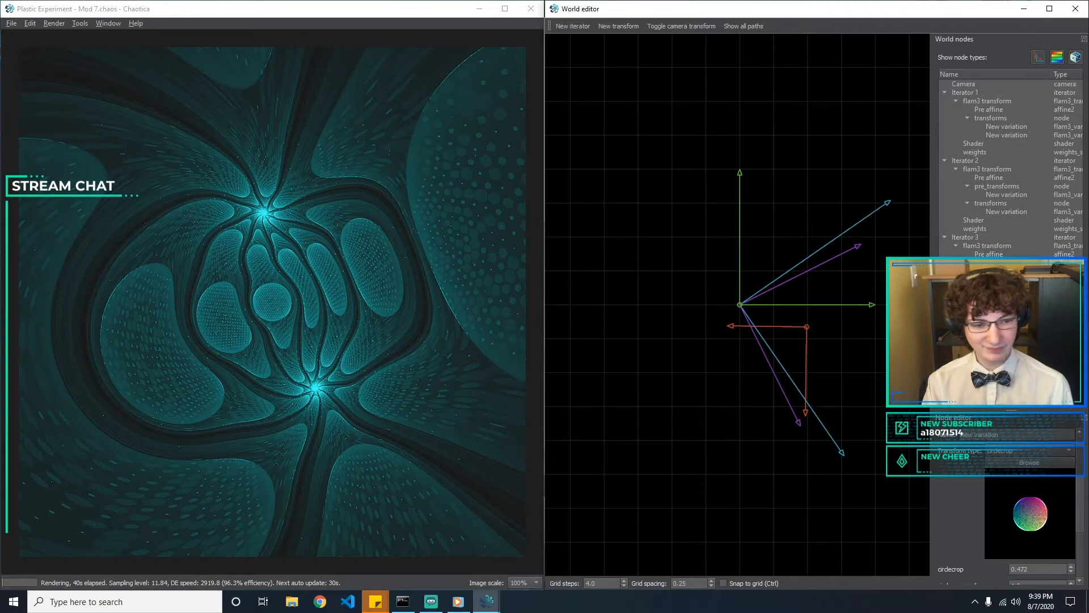
Set hex_rand_size to 2 on Iterator 3's hex_rand variation, keeping hex_rand_x at 10
click(1004, 288)
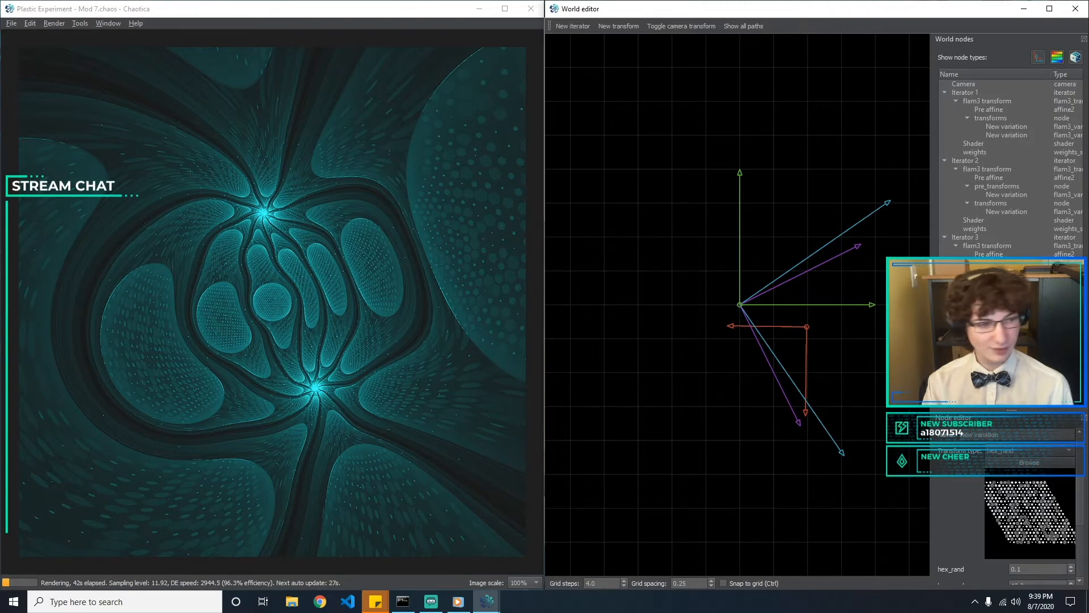
scroll(1085, 498, down, 2)
scroll(1084, 497, down, 2)
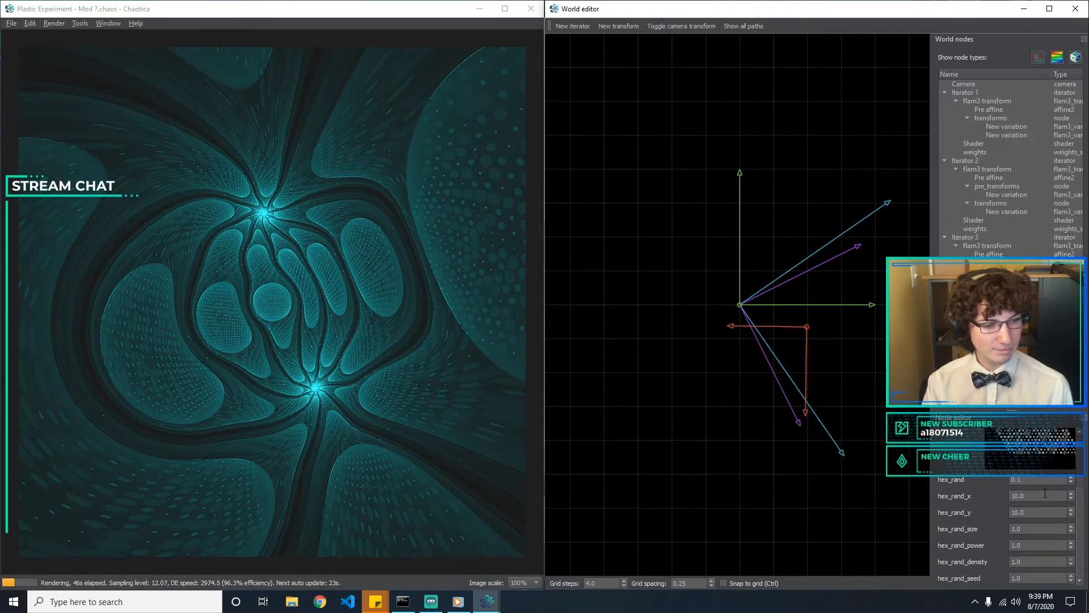
drag(1086, 496, 978, 489)
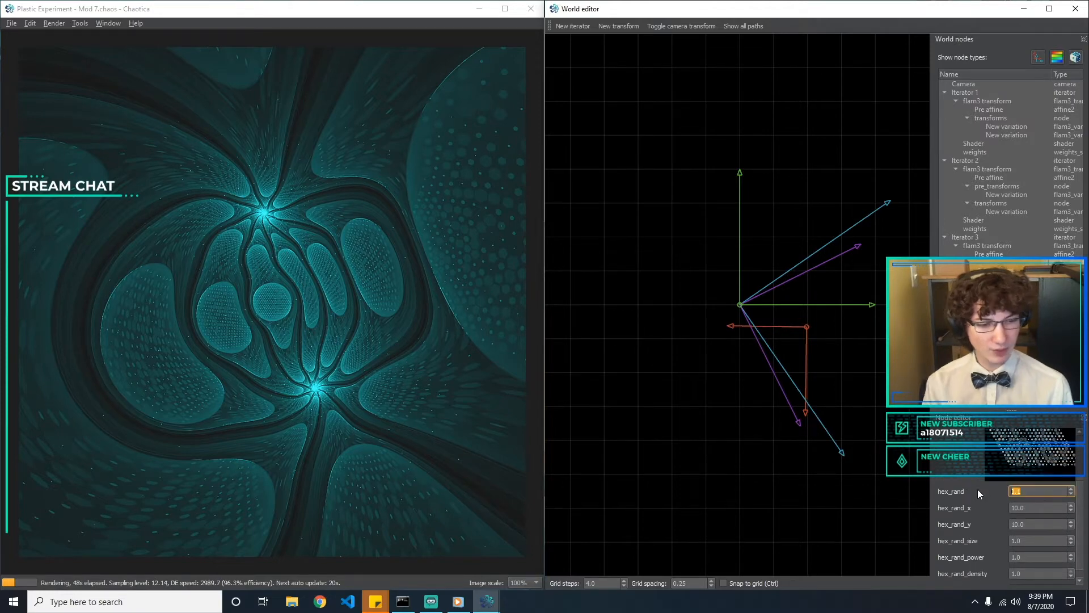
key(Tab)
text(5)
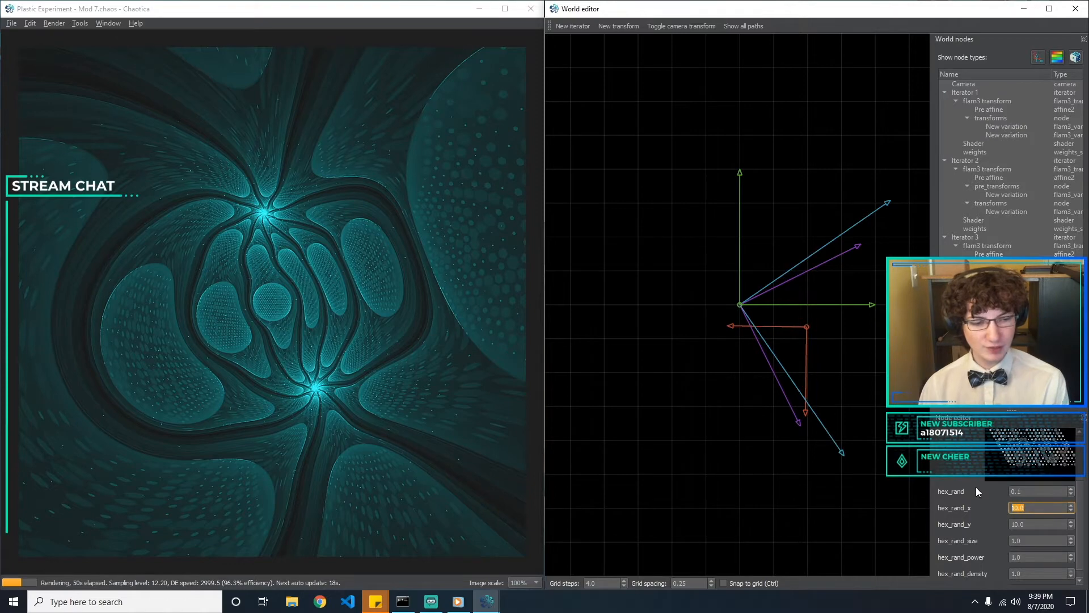
key(BackSpace)
text(10)
key(Tab)
key(Tab)
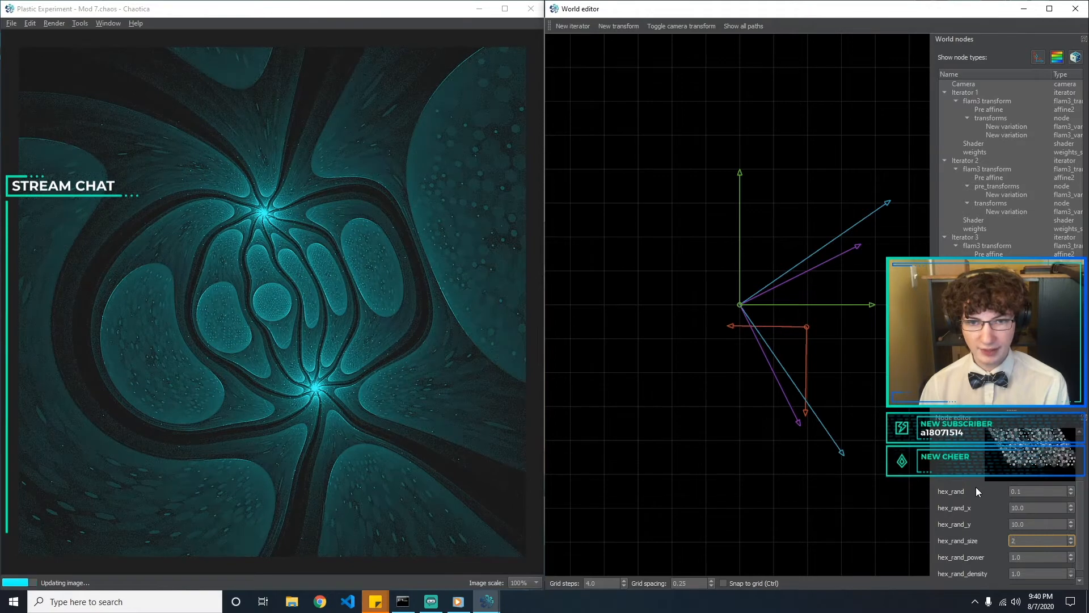
Try hex_rand_power values of 0.5, 2, 3 and 0.5 again, and restore it to 1
key(Tab)
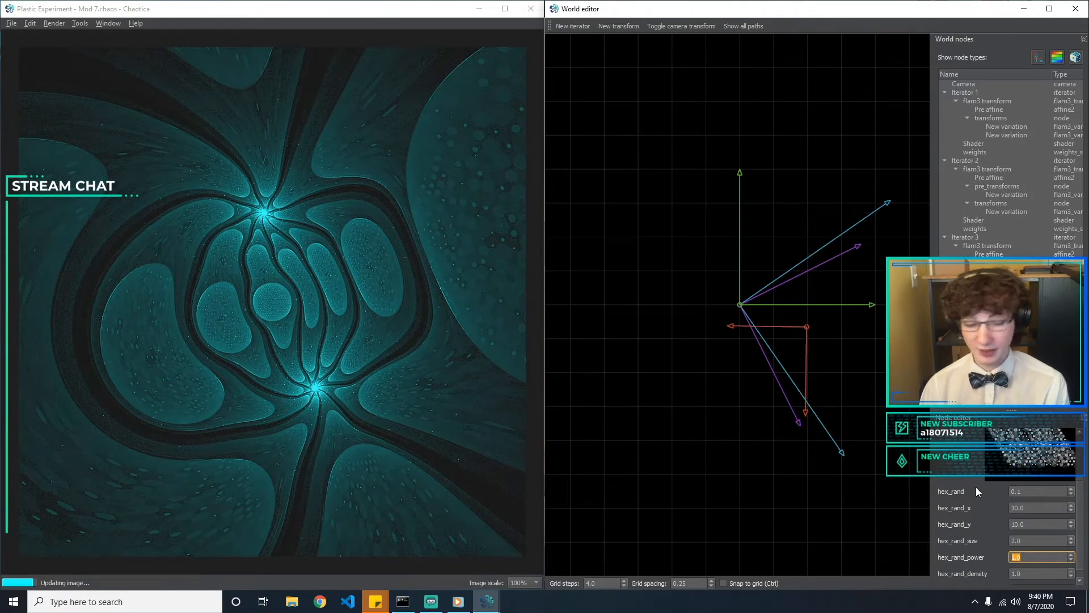
text(0.5)
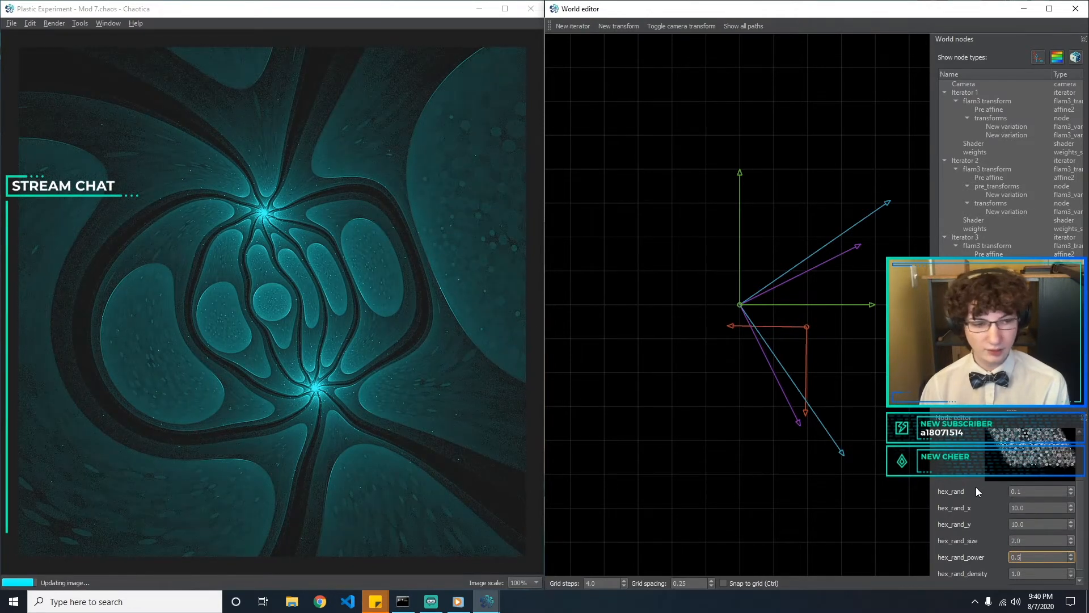
key(BackSpace)
key(BackSpace)
key(BackSpace)
text(2)
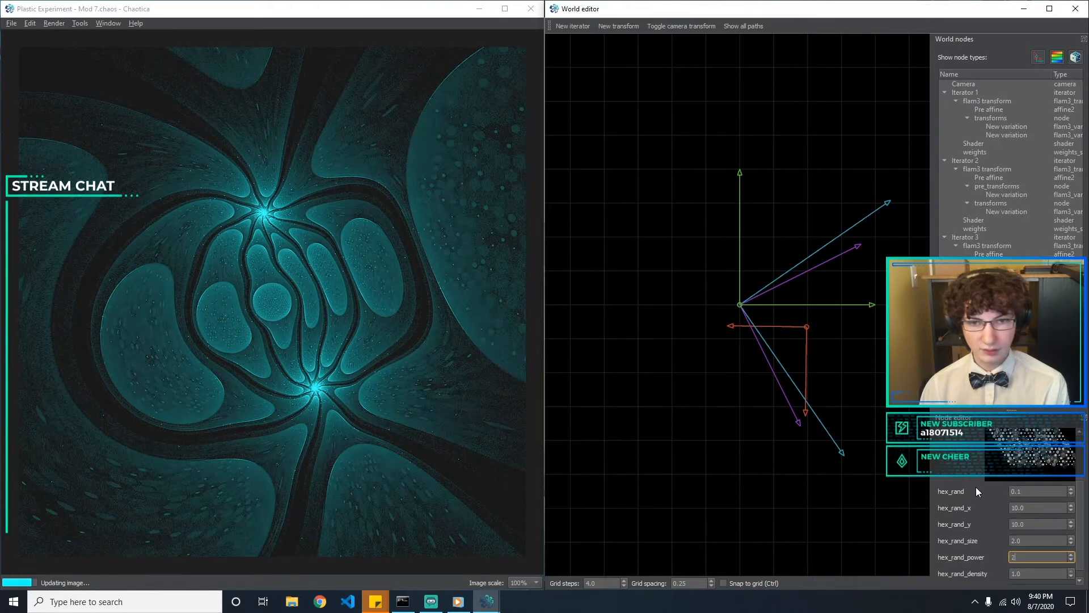
key(BackSpace)
text(3)
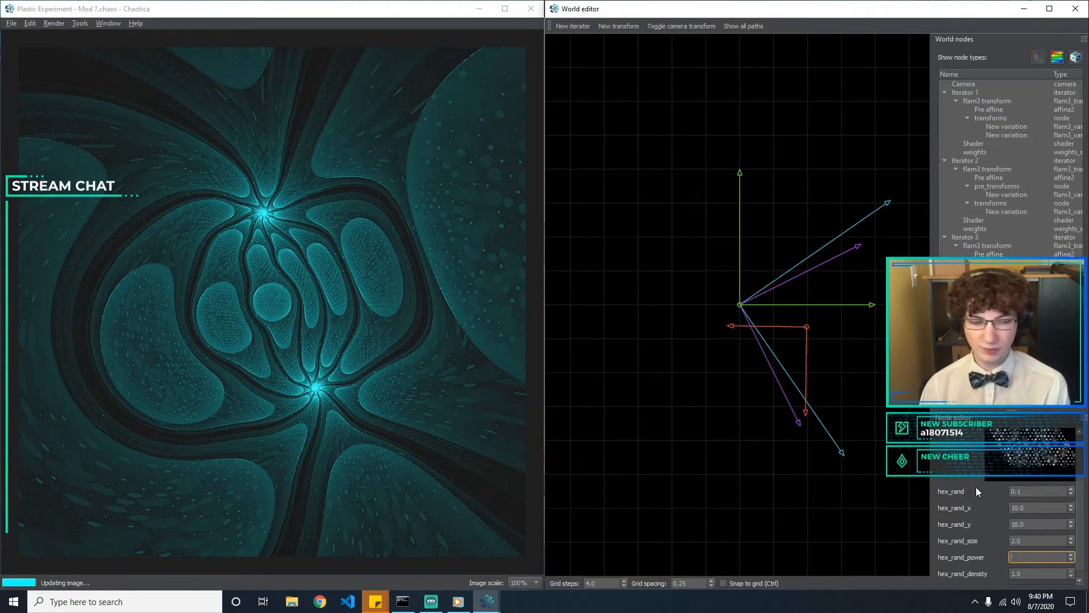
key(BackSpace)
text(0.5)
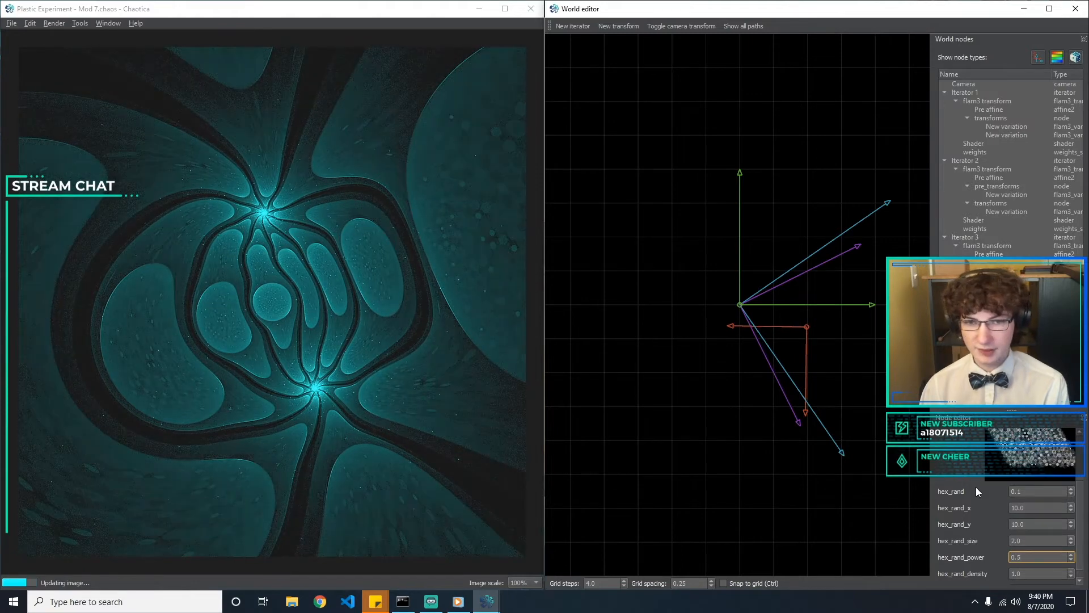
key(BackSpace)
key(BackSpace)
key(BackSpace)
text(1)
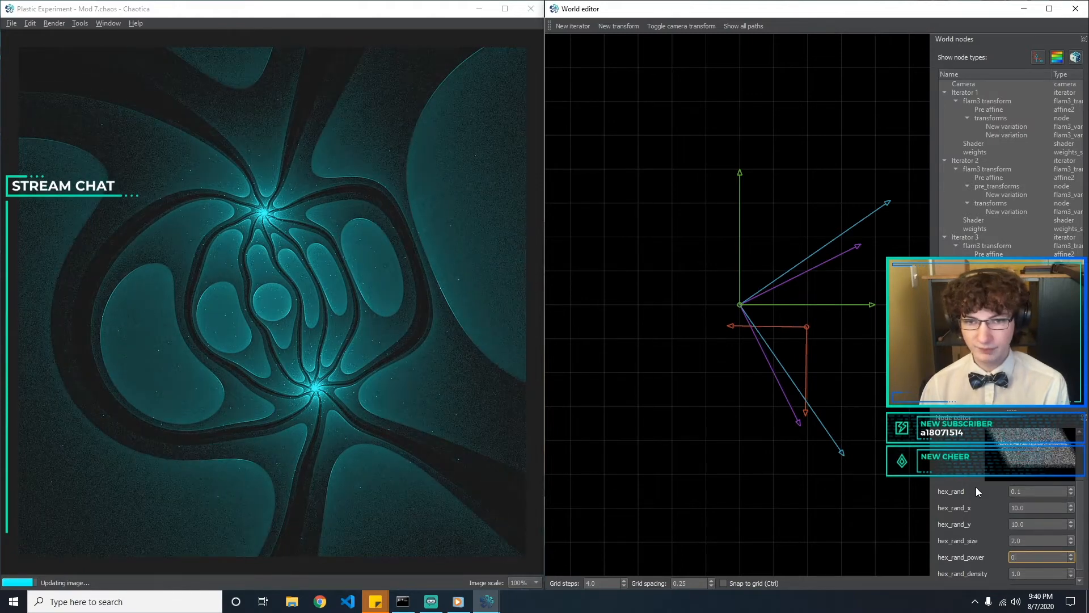
Set hex_rand_density to 0.5
key(Tab)
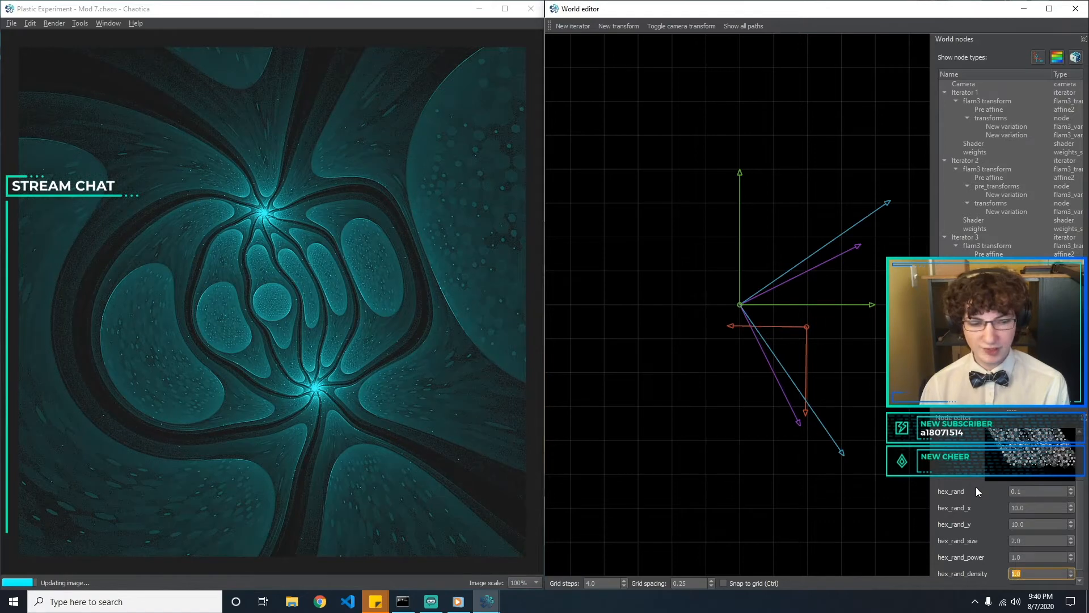
text(0.5)
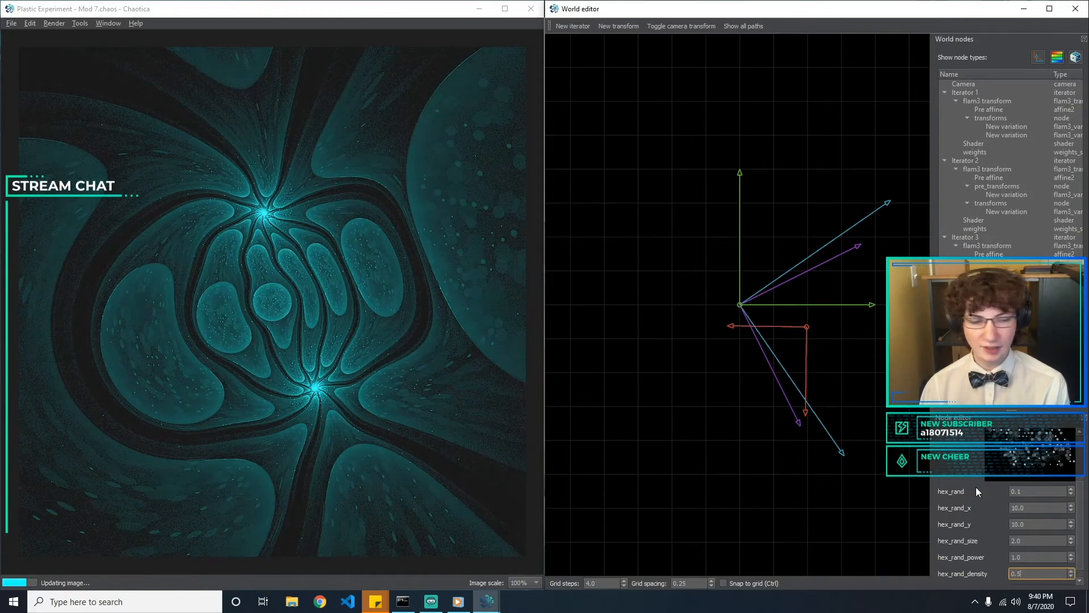
Try hex_rand_density values of 1, 0.5 and 0.1, and settle on 1
key(BackSpace)
key(BackSpace)
key(BackSpace)
text(1)
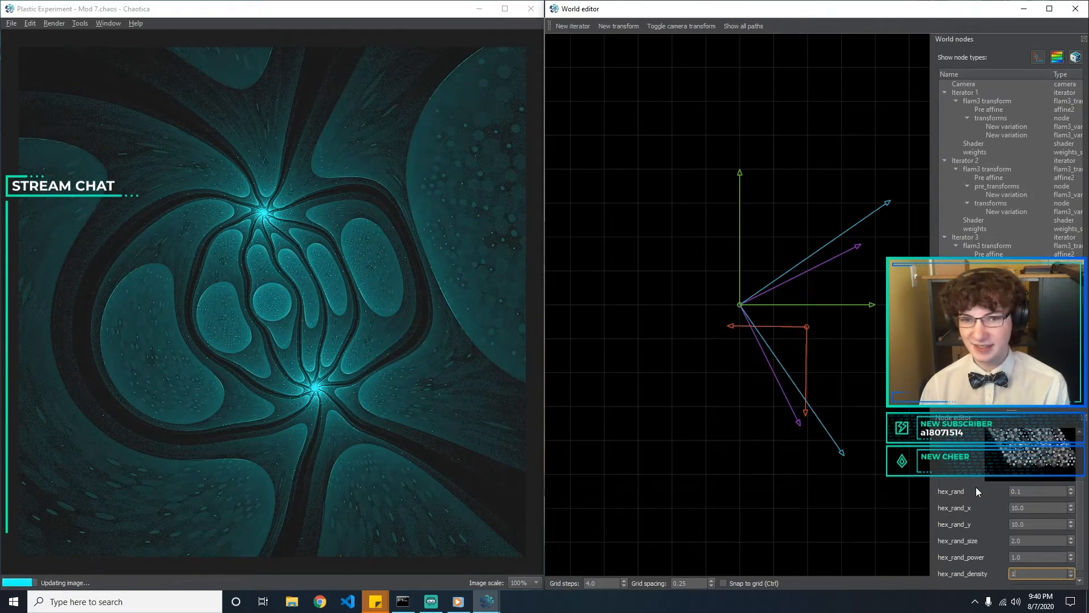
text(11)
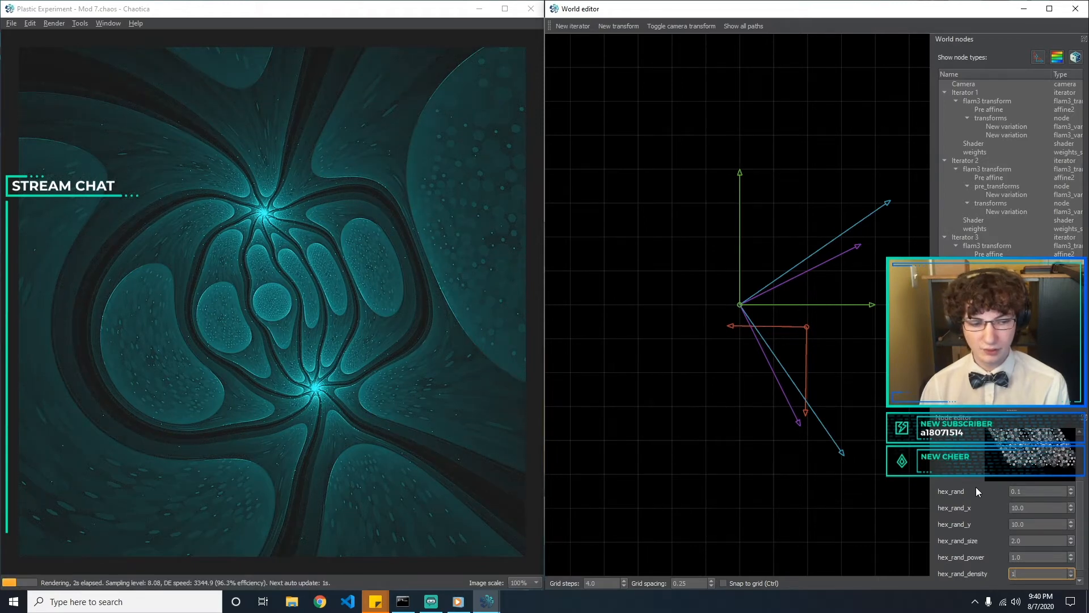
key(BackSpace)
text(0.5)
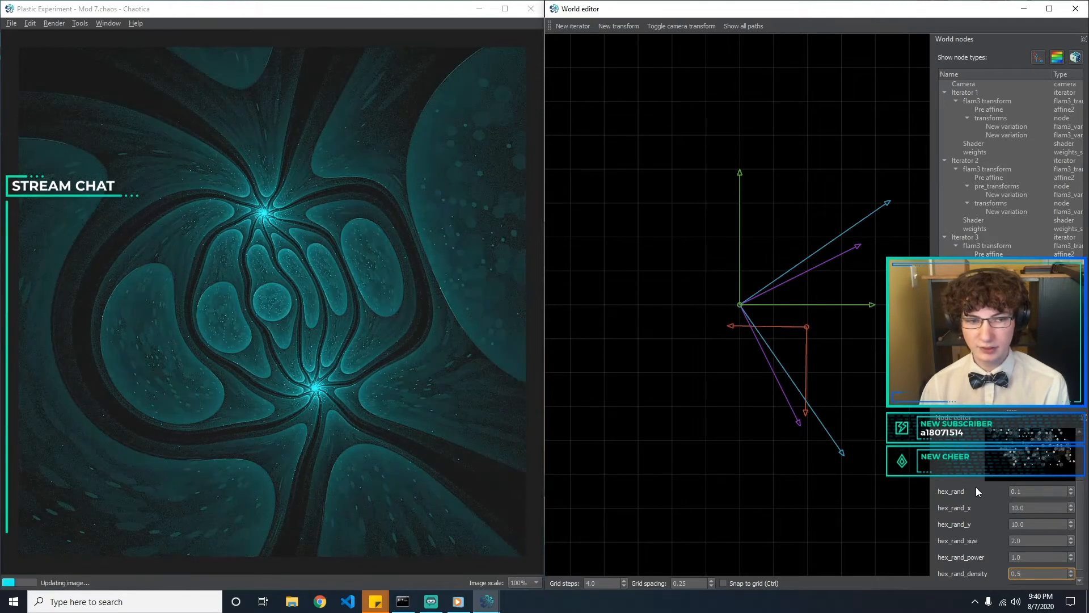
key(BackSpace)
text(1)
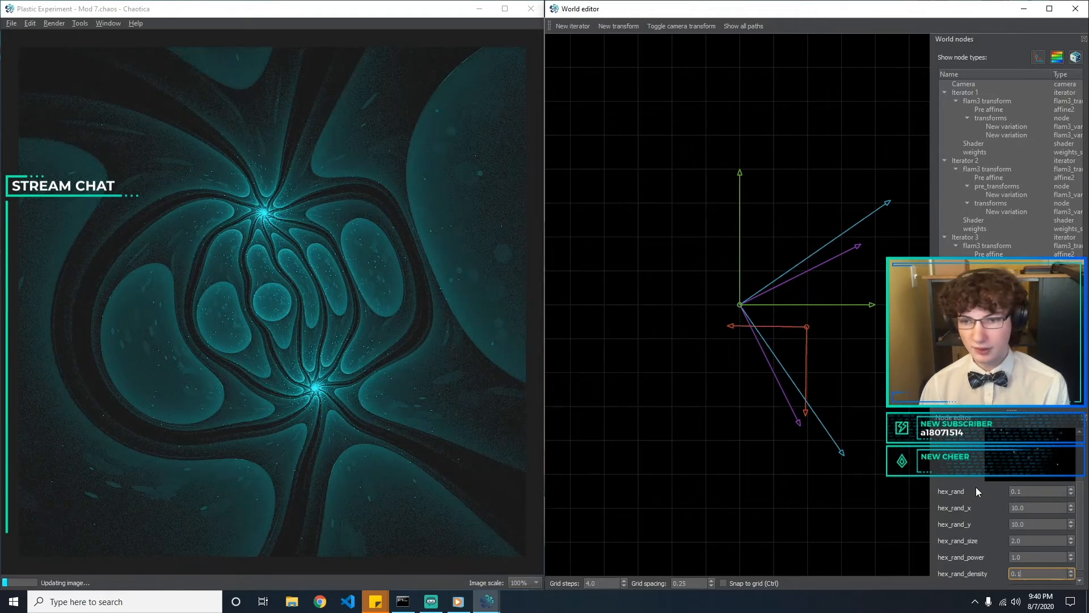
key(BackSpace)
key(BackSpace)
key(BackSpace)
text(1)
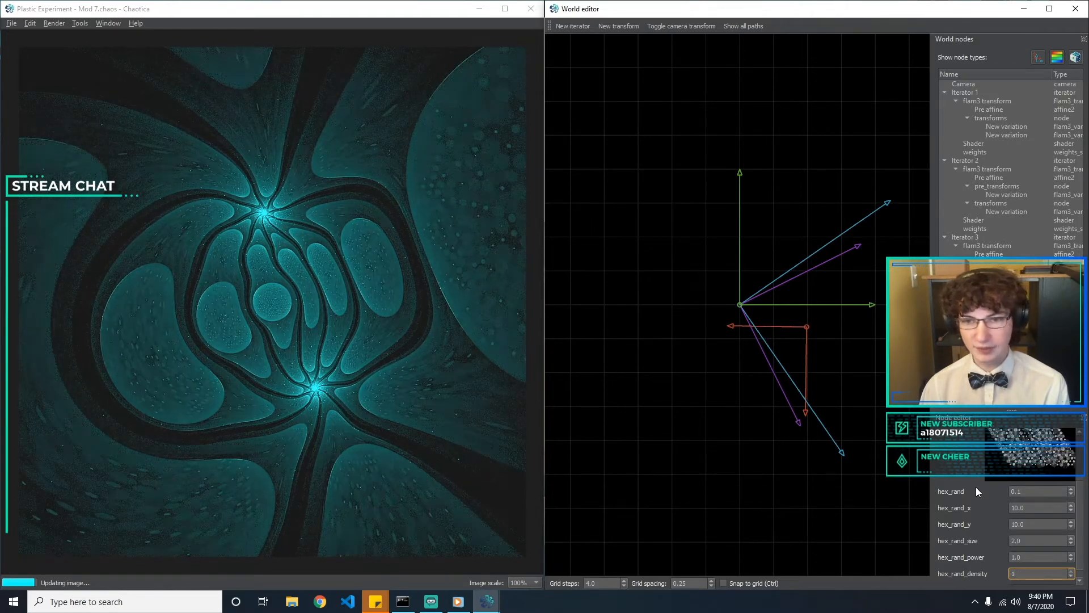
click(741, 487)
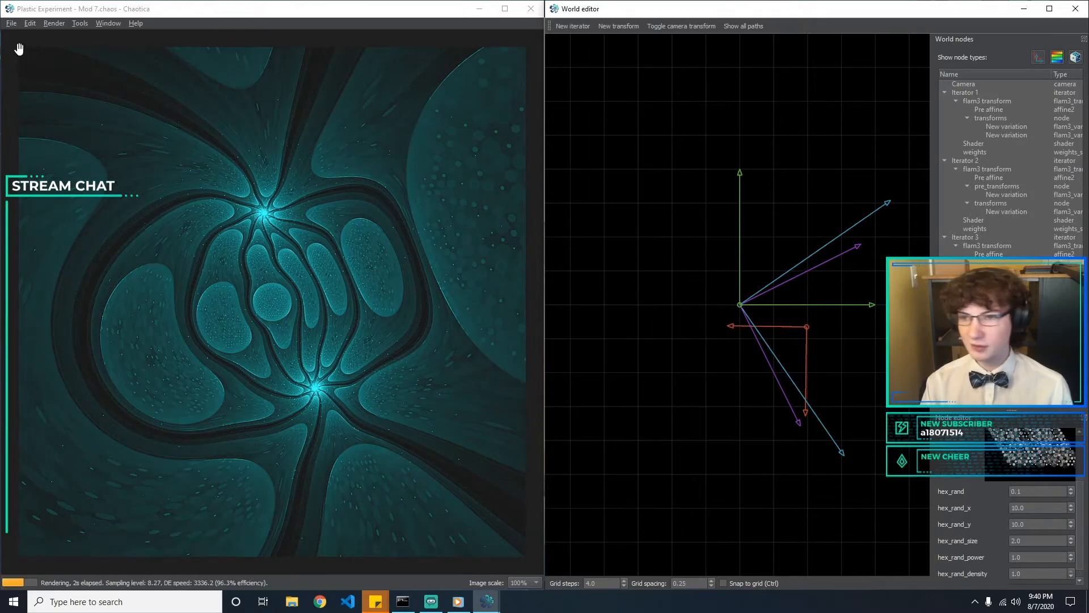
Save the fractal as "Plastic Experiment - Mod 7.chaos" in the Current folder, overwriting the existing file
click(11, 23)
click(46, 90)
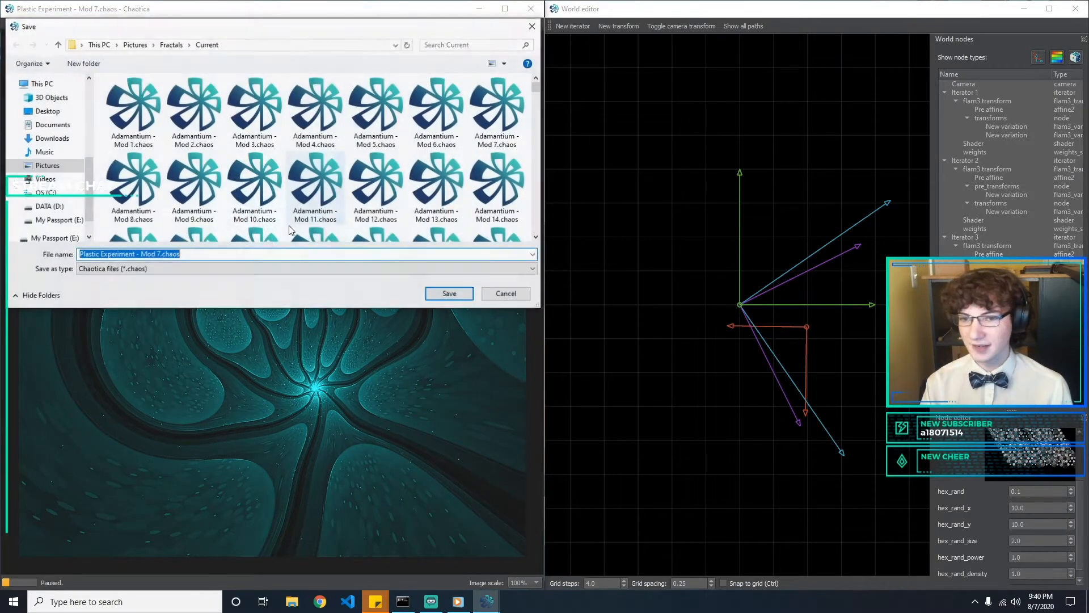
click(450, 294)
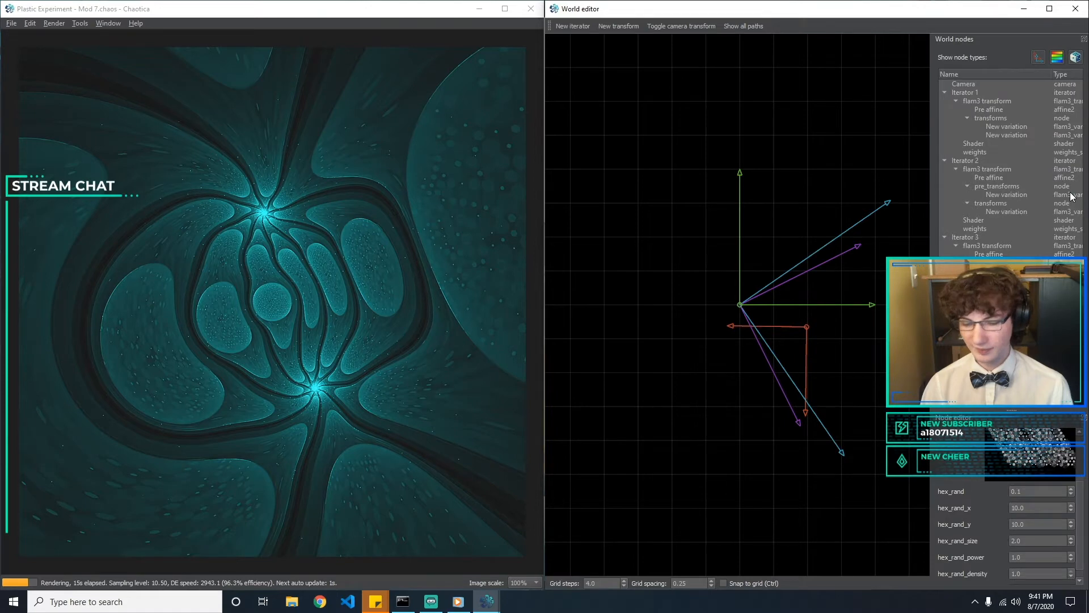
Compare amounts of 0.19 and 0.18 for Iterator 1's eyefish variation and keep 0.18
click(1009, 127)
click(1015, 135)
click(1034, 569)
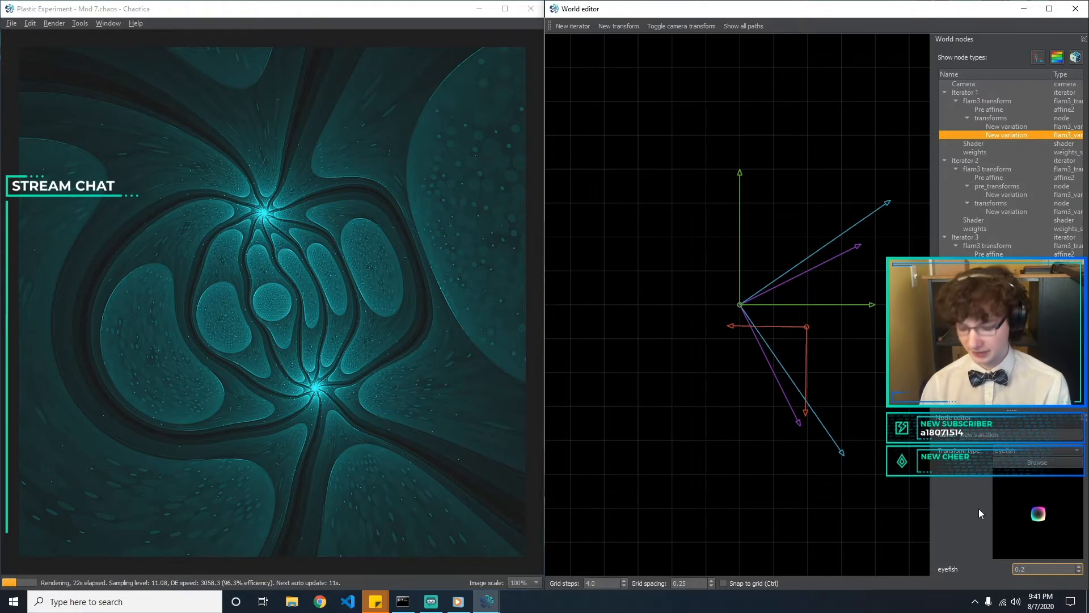
text(1)
key(BackSpace)
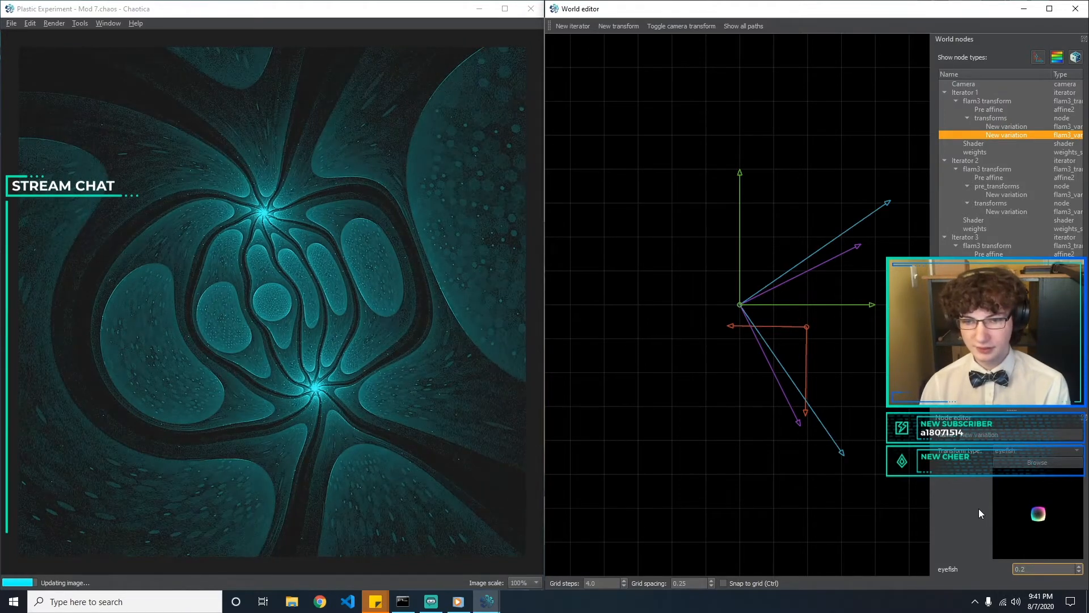
key(BackSpace)
text(19)
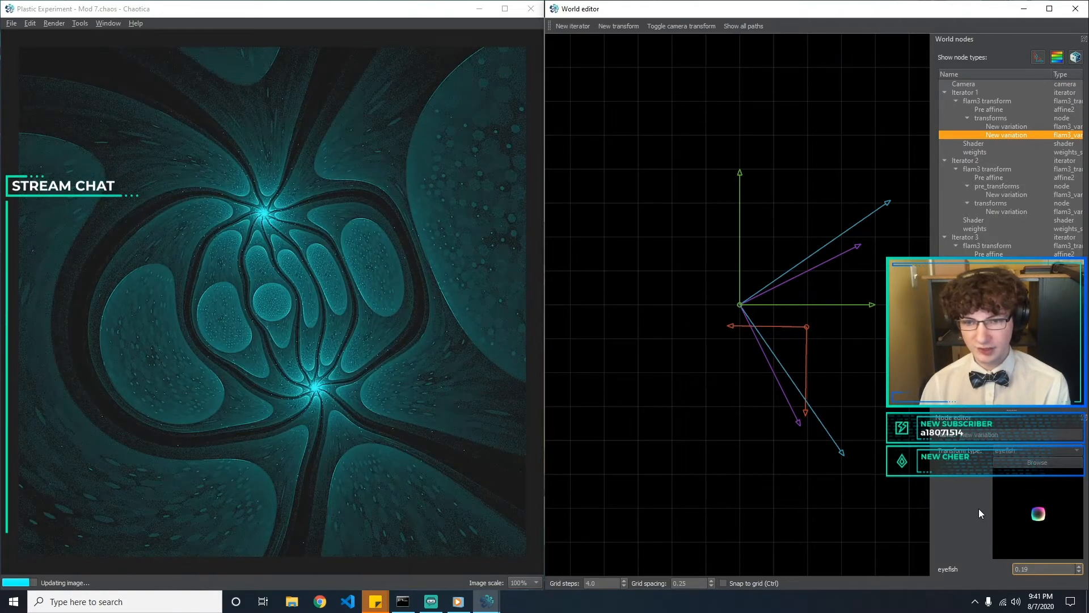
key(BackSpace)
text(8)
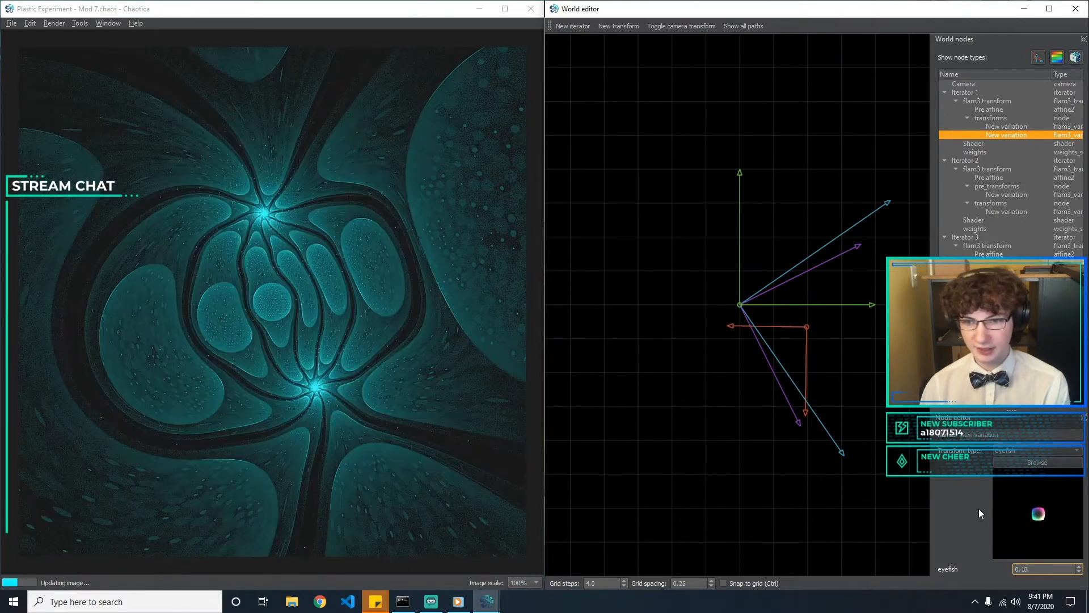
key(BackSpace)
text(9)
key(BackSpace)
text(8)
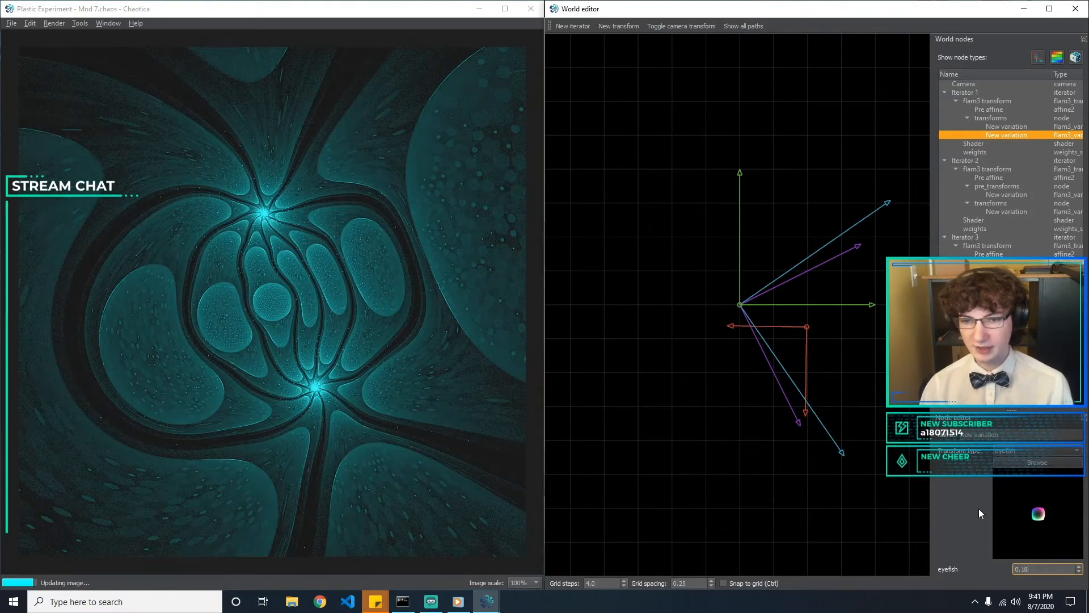
click(679, 456)
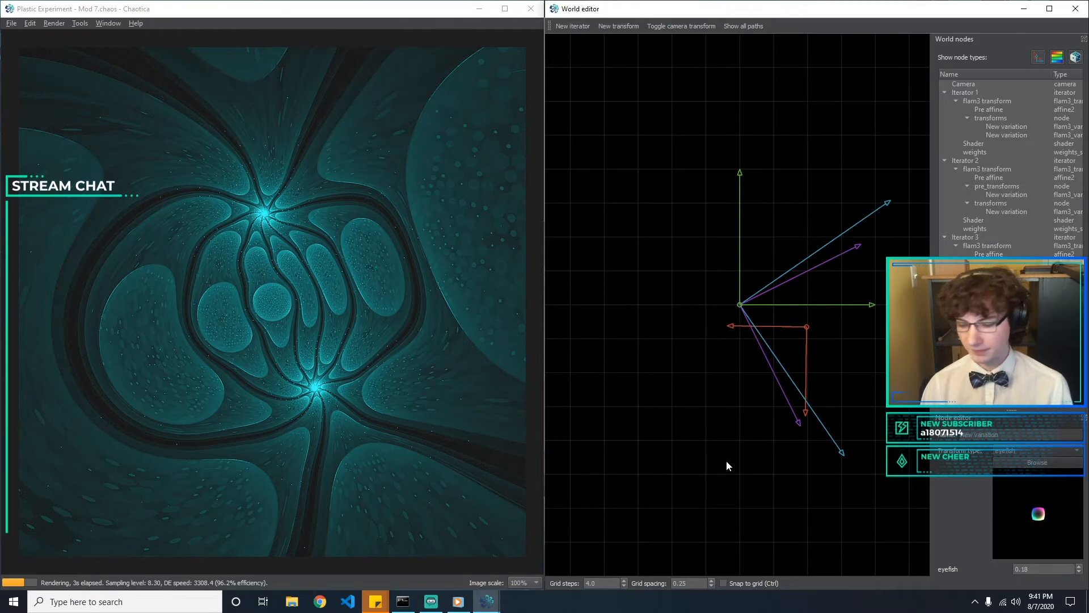
On the crackle variation, set crackle_cellsize to 0.2 and crackle_distort to 0.5
click(976, 289)
click(1006, 279)
scroll(1085, 507, down, 2)
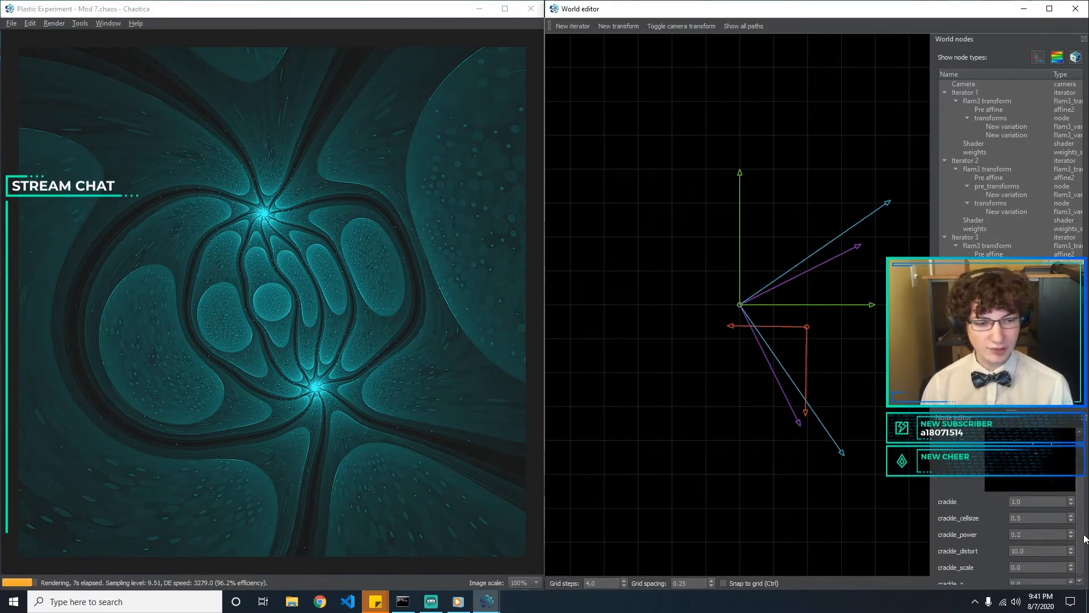
click(1032, 517)
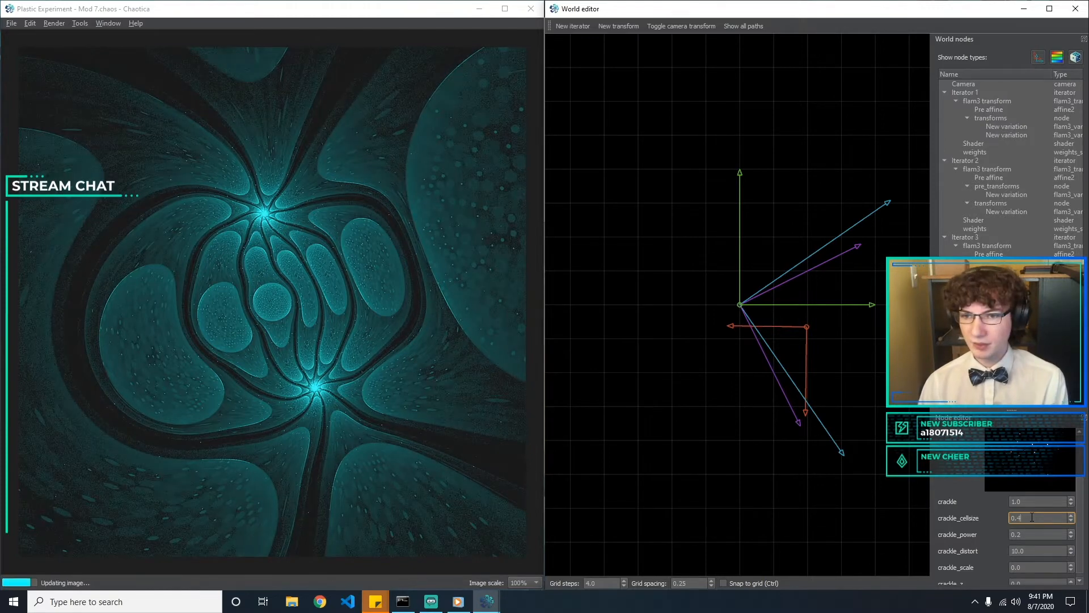
key(BackSpace)
text(1)
key(BackSpace)
text(2)
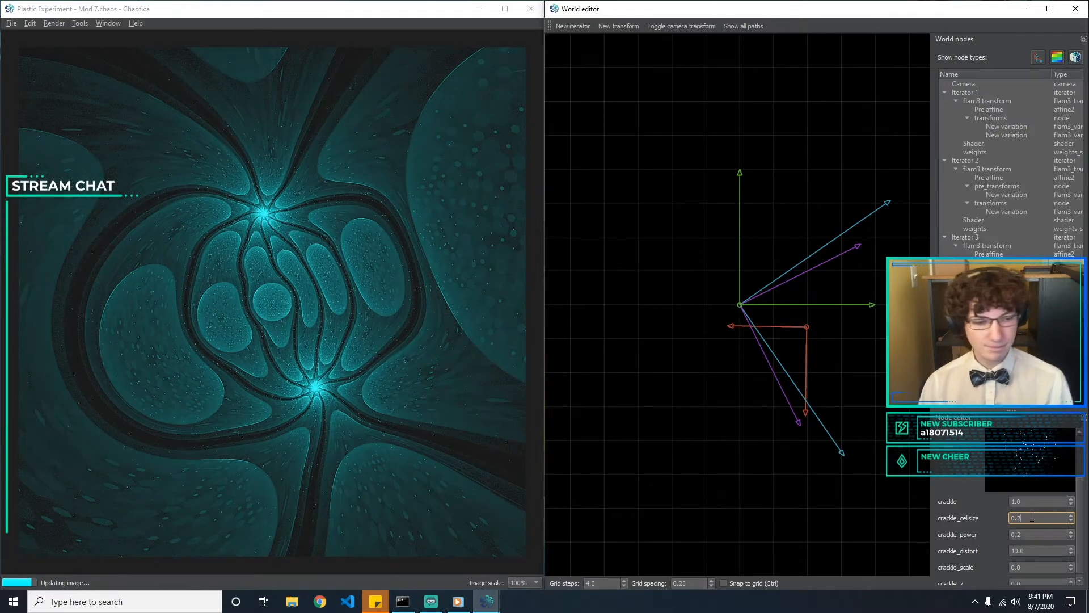
key(Tab)
key(Tab)
text(0)
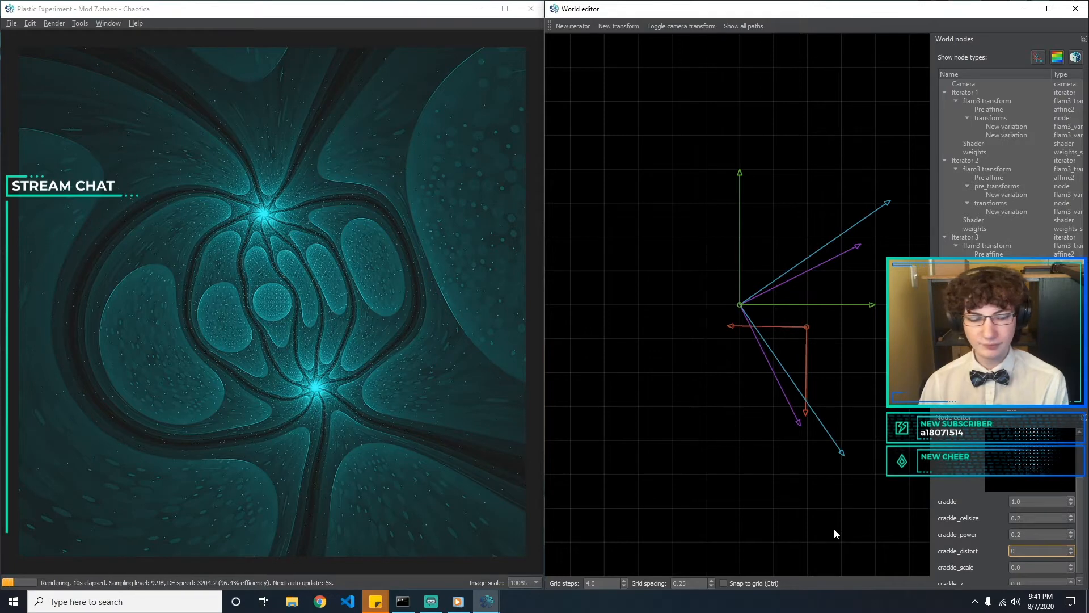
text(5)
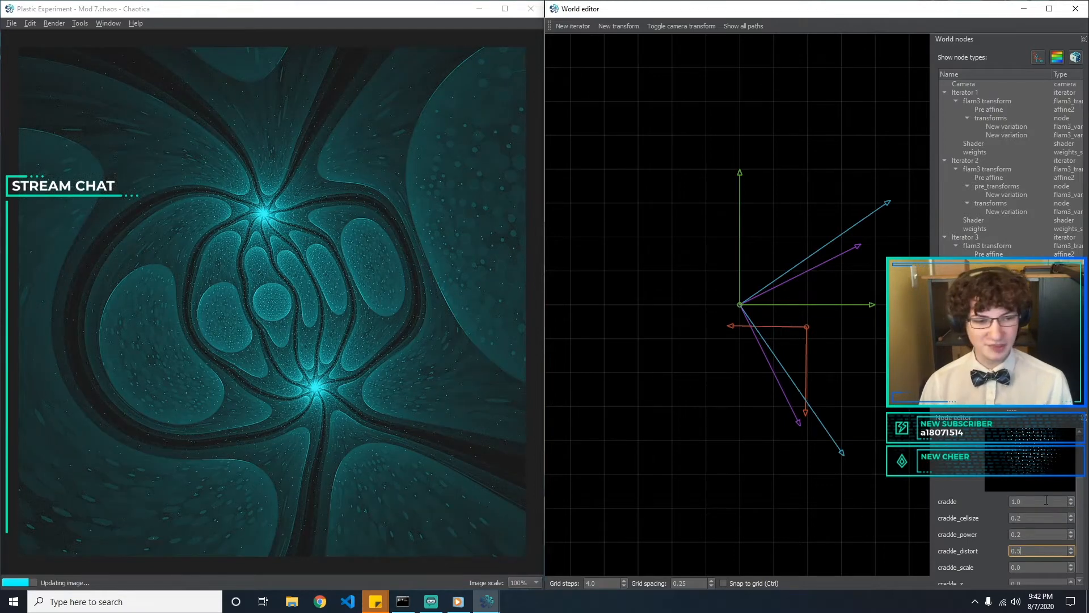
Try larger crackle_cellsize values such as 0.5 and 0.7, and set it to 0.6
click(1043, 518)
key(BackSpace)
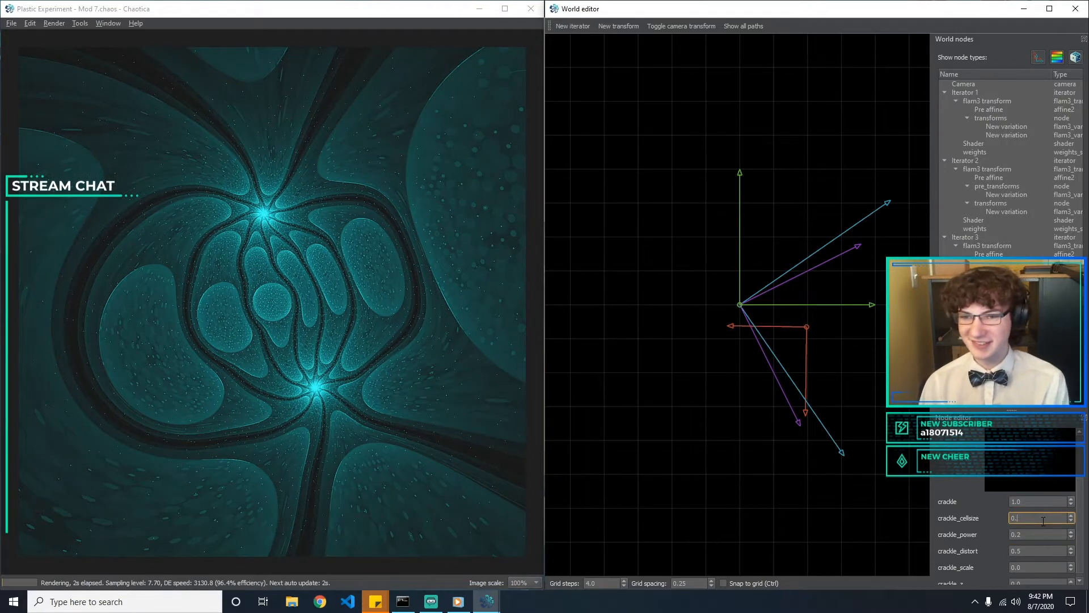
text(3)
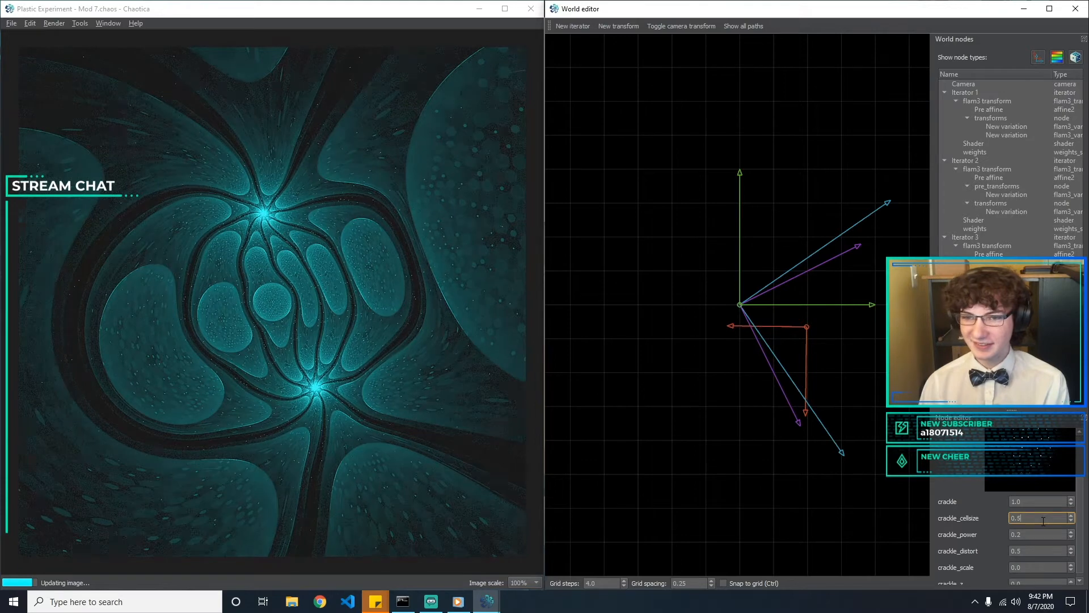
key(BackSpace)
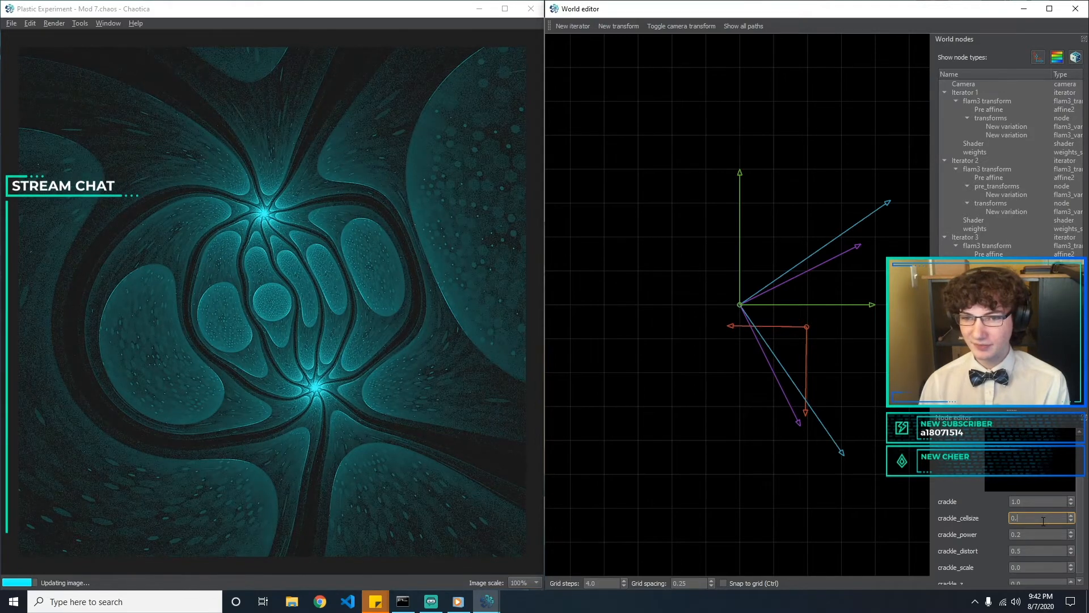
text(4)
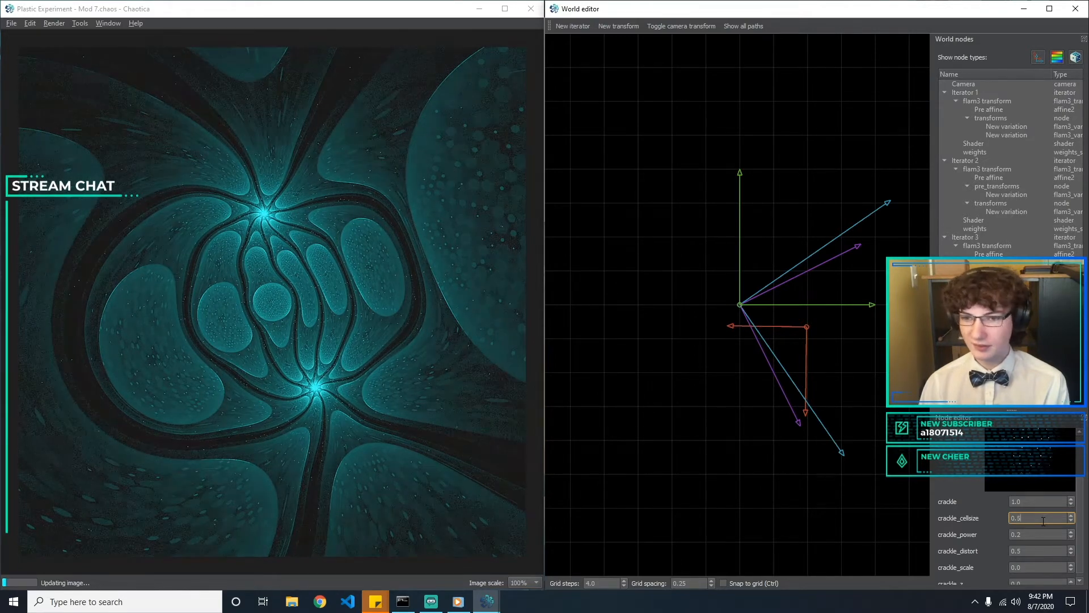
key(BackSpace)
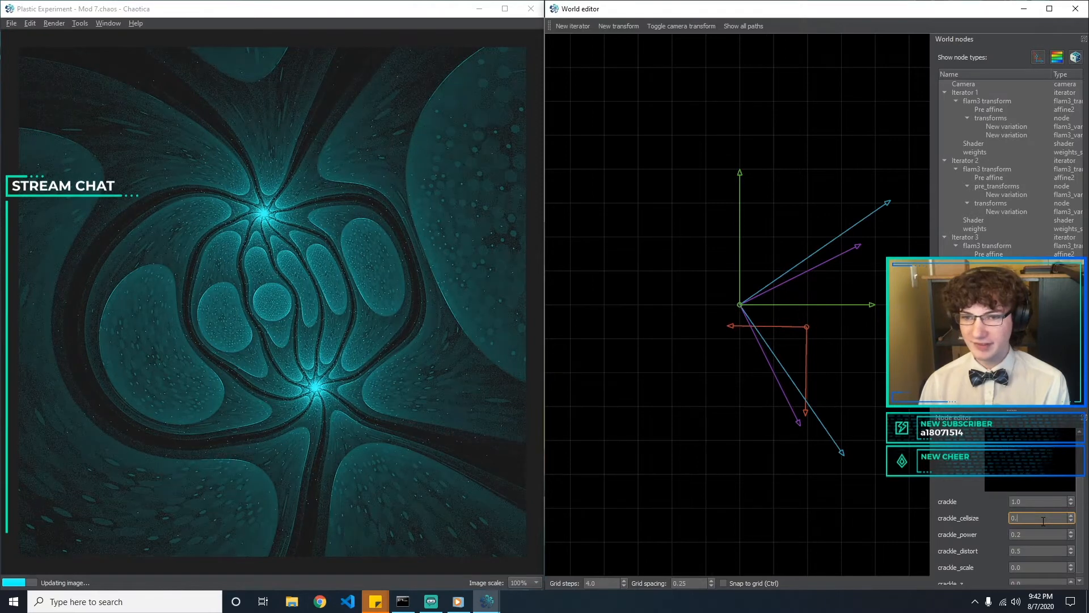
text(5)
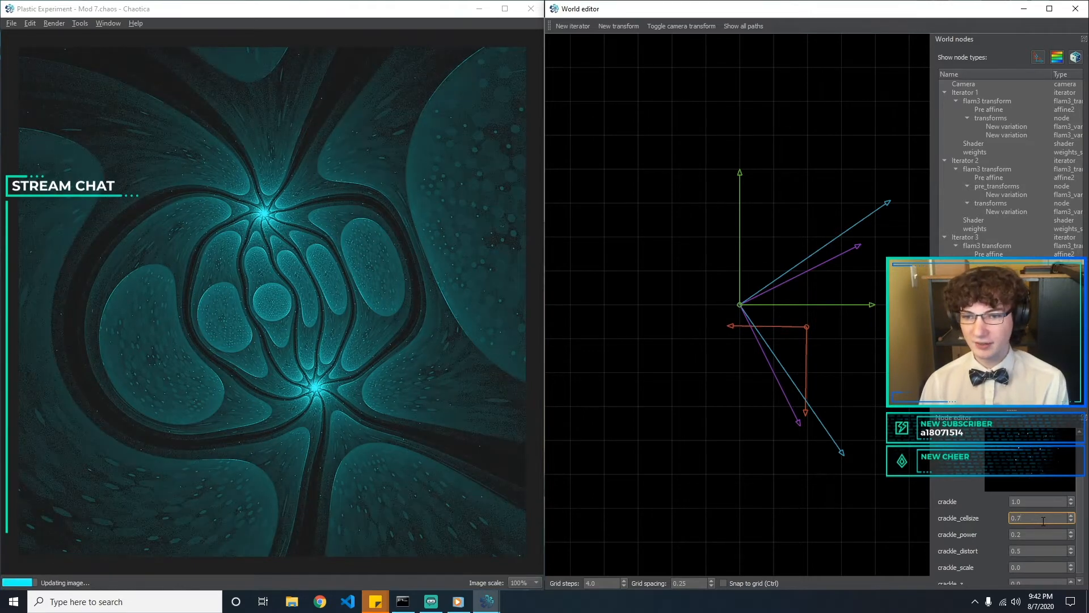
scroll(1043, 521, down, 1)
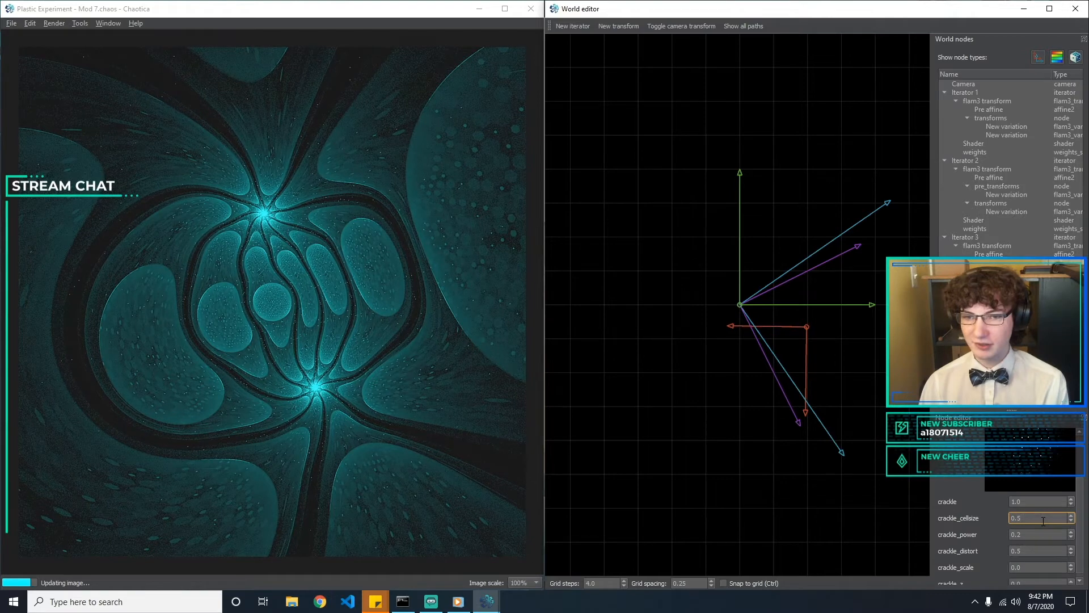
text(6)
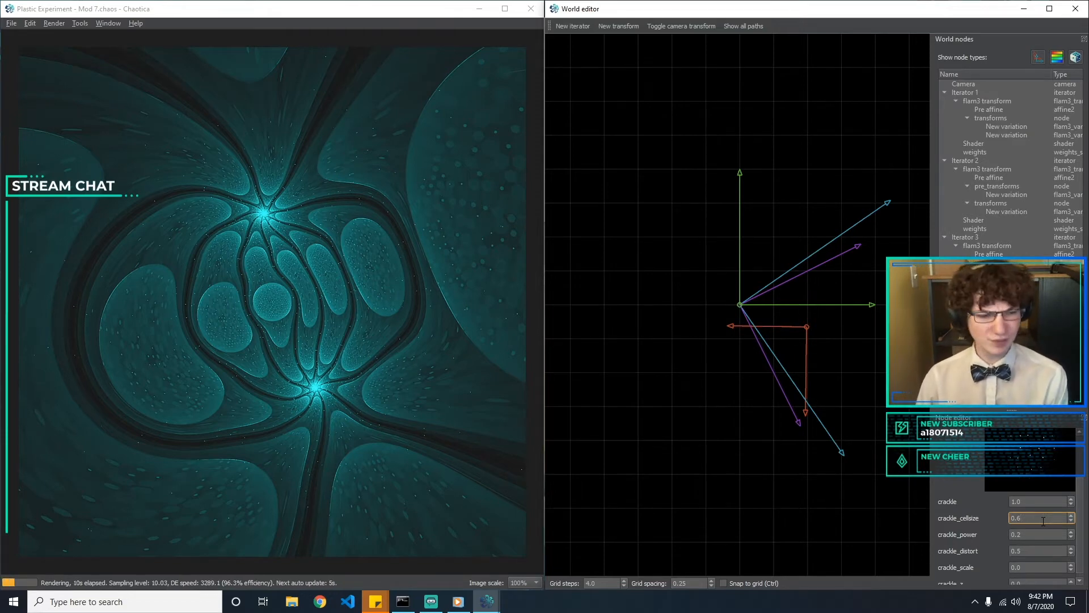
key(Return)
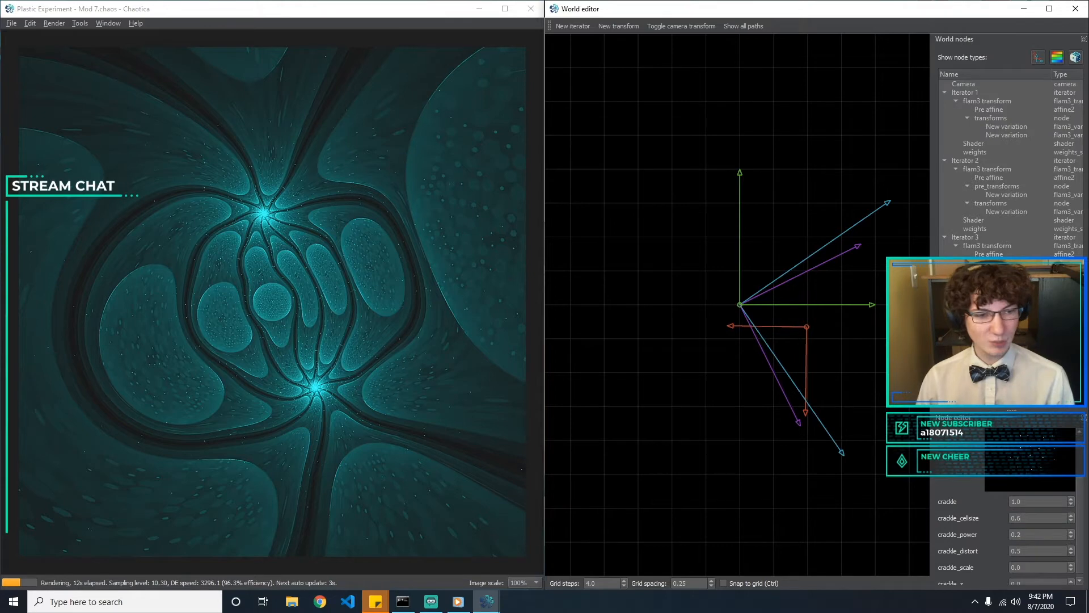
Add a new variation of type polar and set its amount to 0.001
click(618, 26)
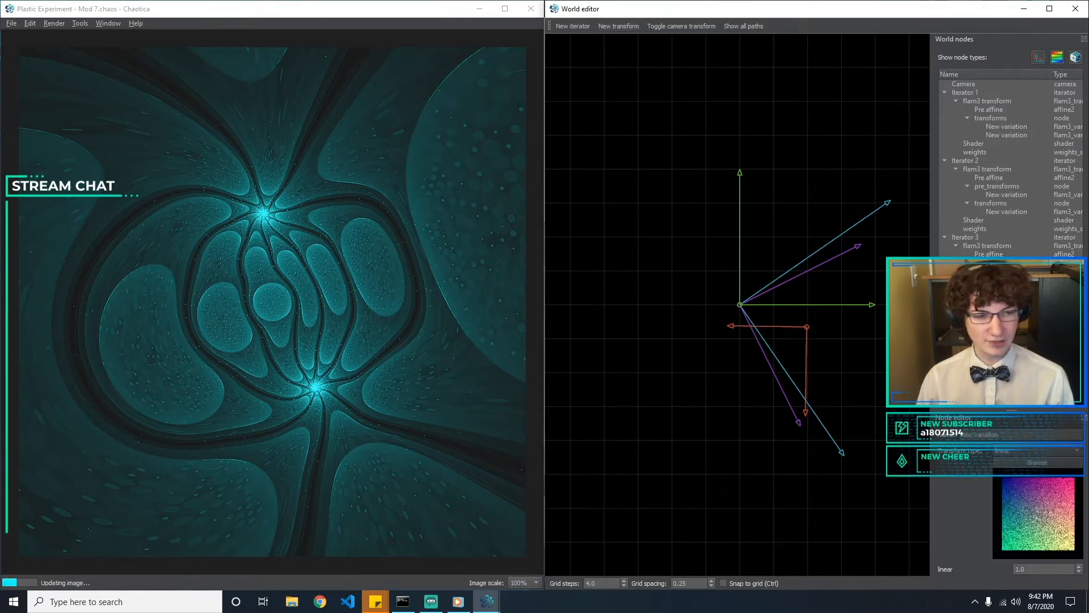
click(1040, 451)
click(1039, 451)
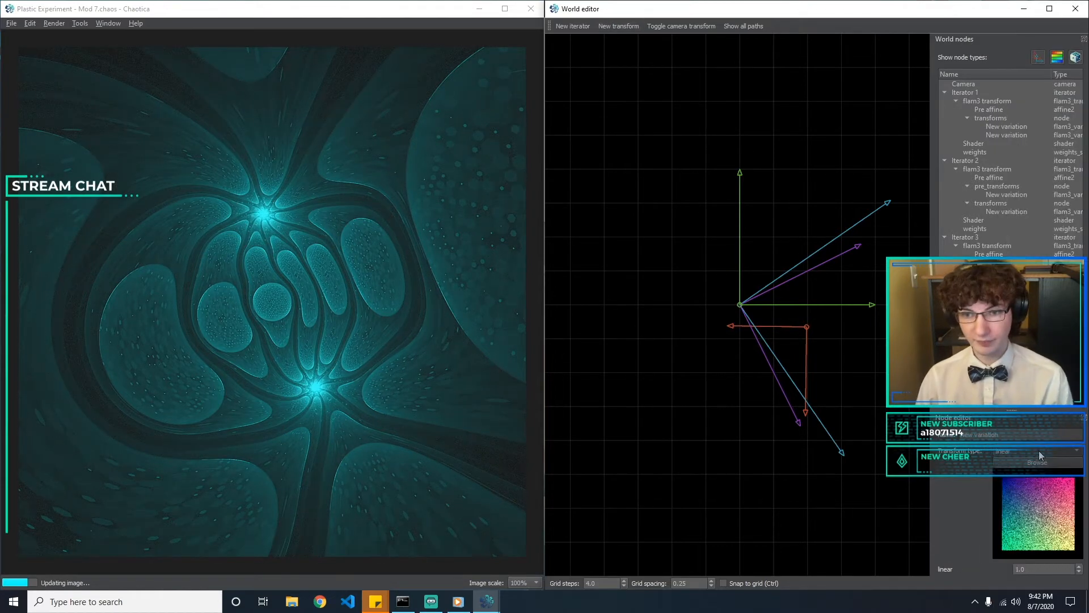
key(p)
scroll(1040, 568, up, 1)
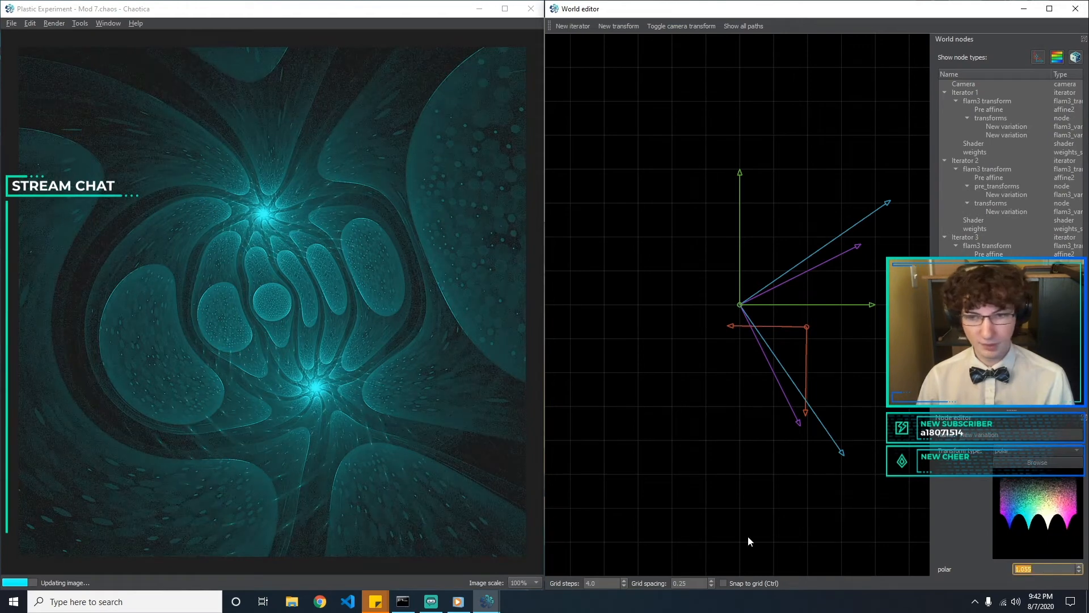
text(0.01)
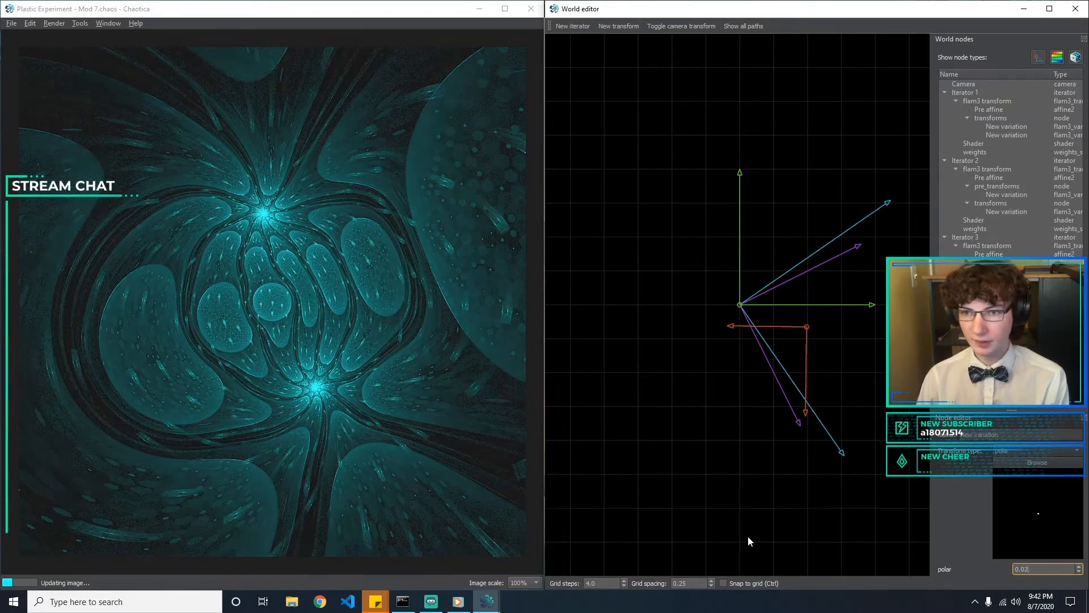
text(01)
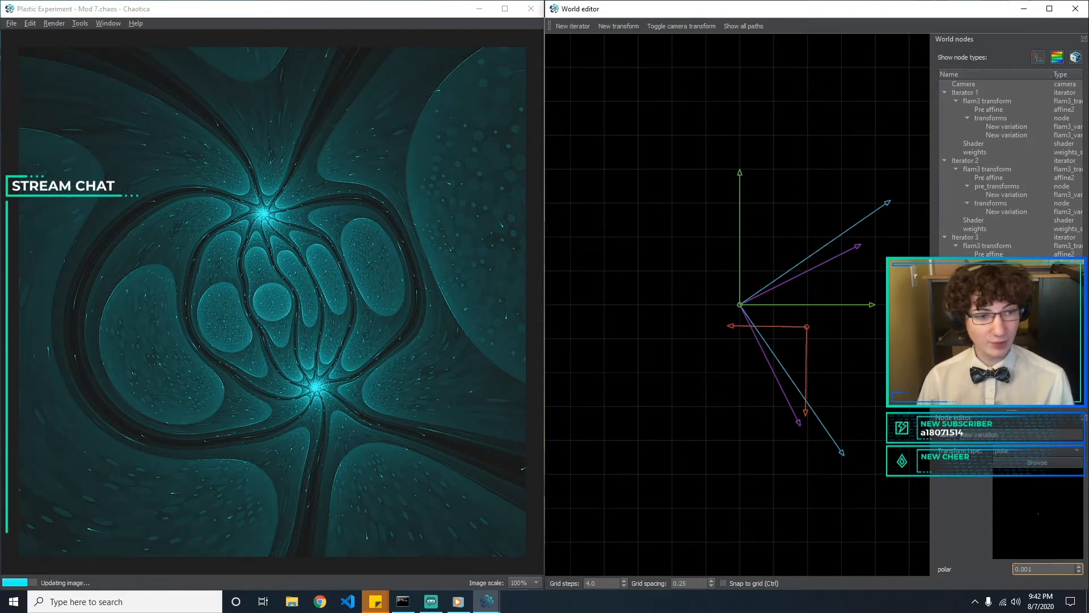
Return to the crackle variation and set crackle_cellsize to 0.5
click(1008, 346)
scroll(1079, 500, down, 2)
click(1032, 533)
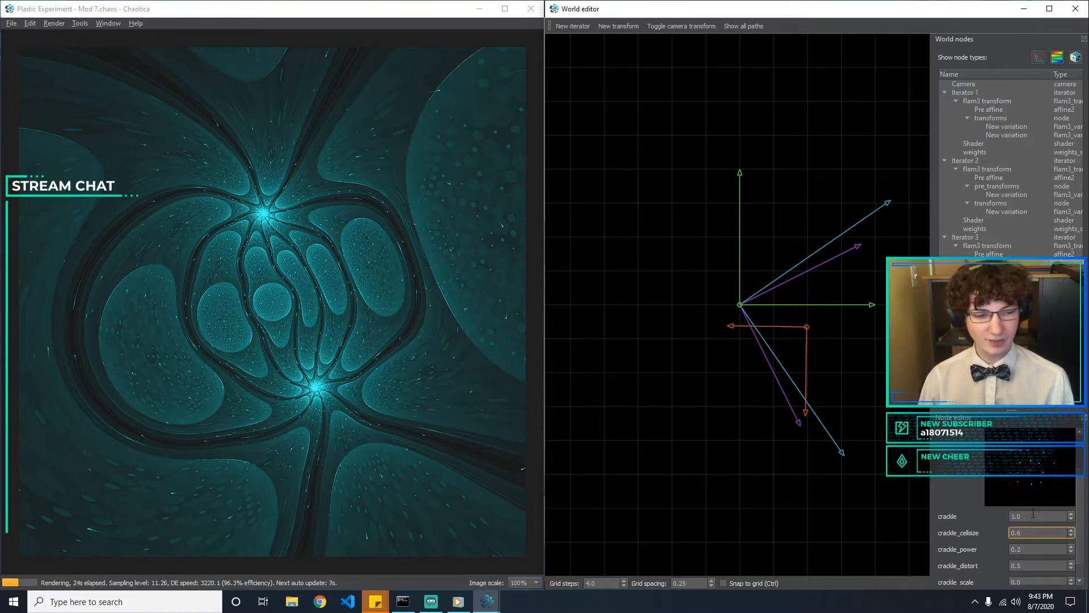
key(BackSpace)
text(4)
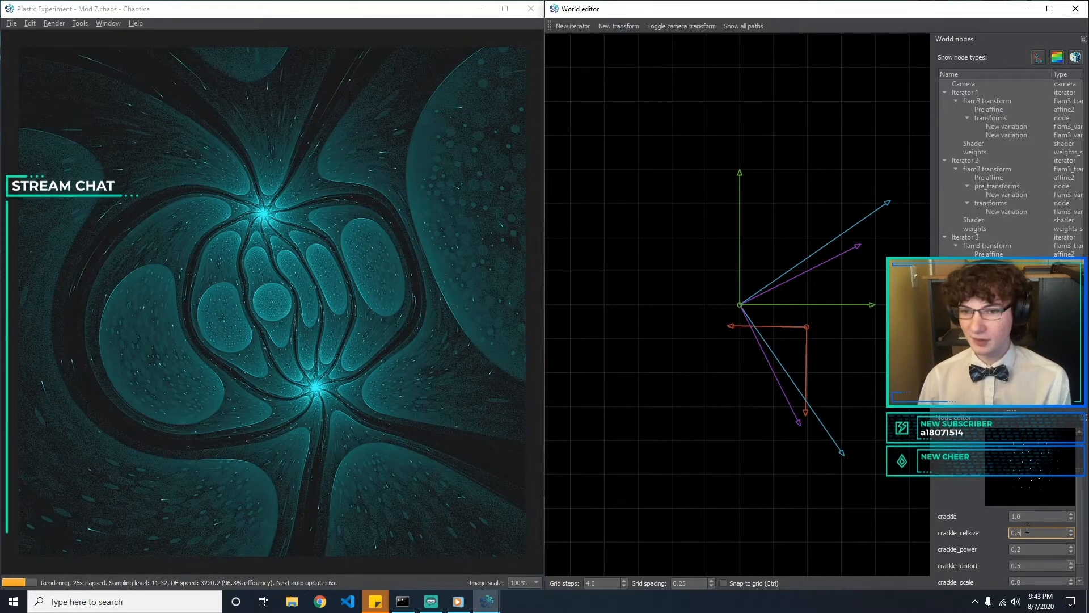
text(3)
Try crackle_cellsize values such as 0.2 and 0.4 on the crackle variation, and settle back on 0.5
text(2)
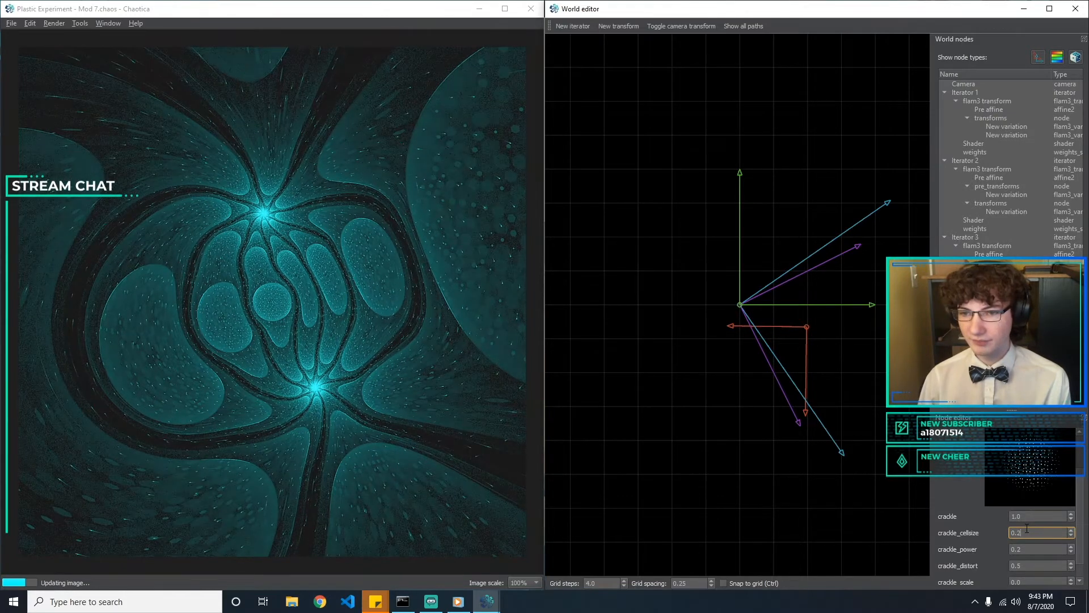
key(BackSpace)
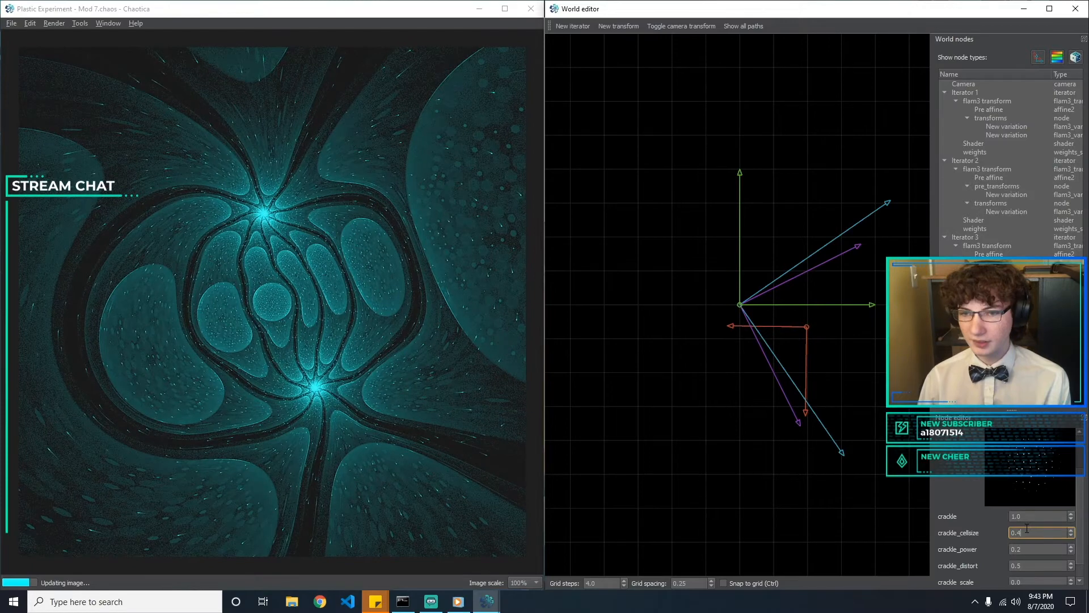
text(5)
text(4)
key(BackSpace)
text(5)
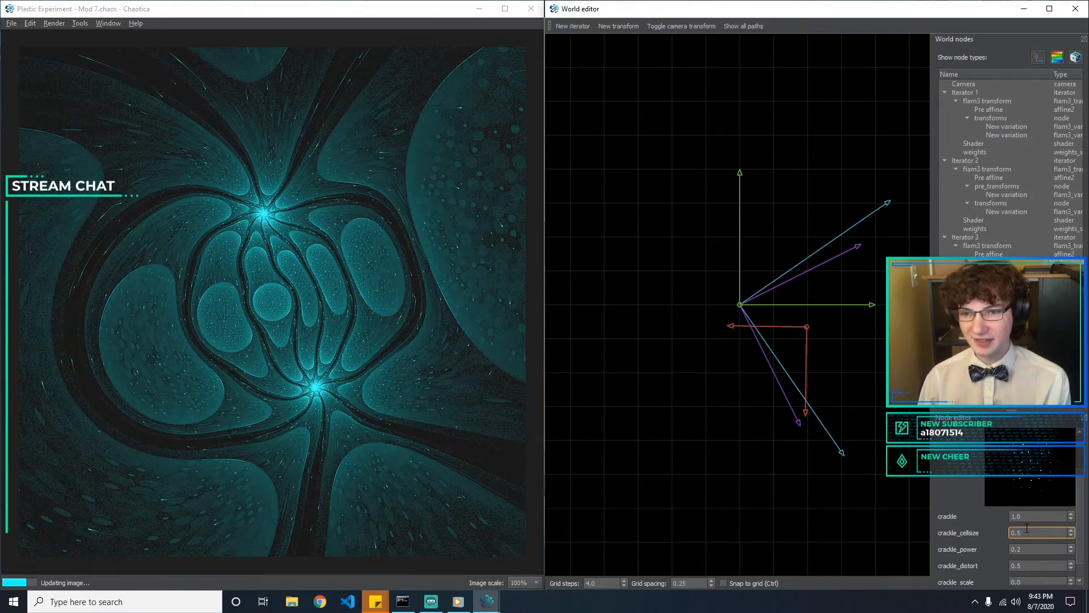
key(BackSpace)
text(4)
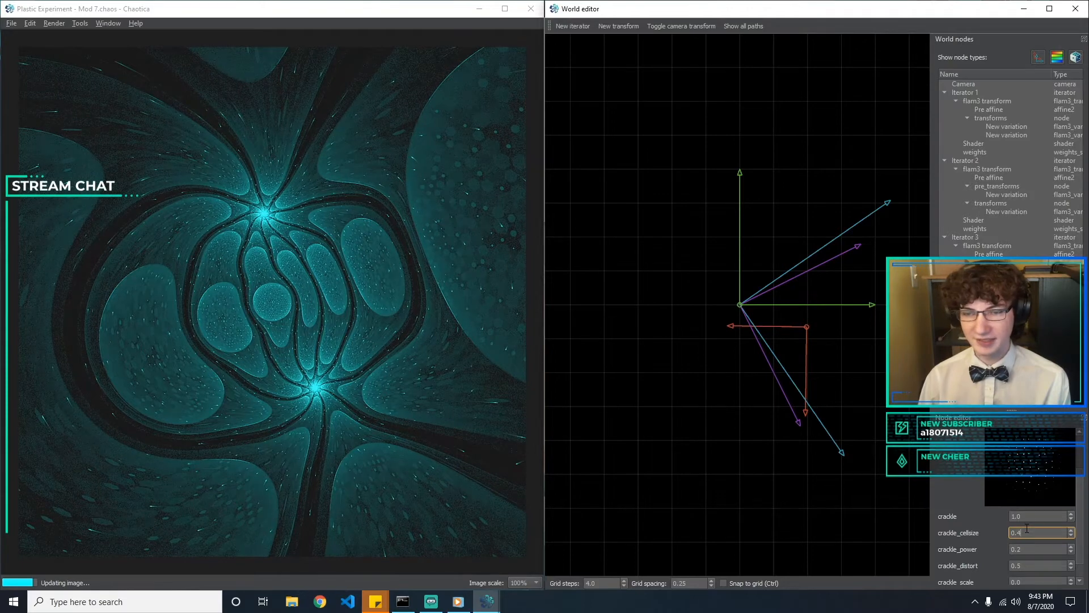
key(BackSpace)
text(6)
key(BackSpace)
text(5)
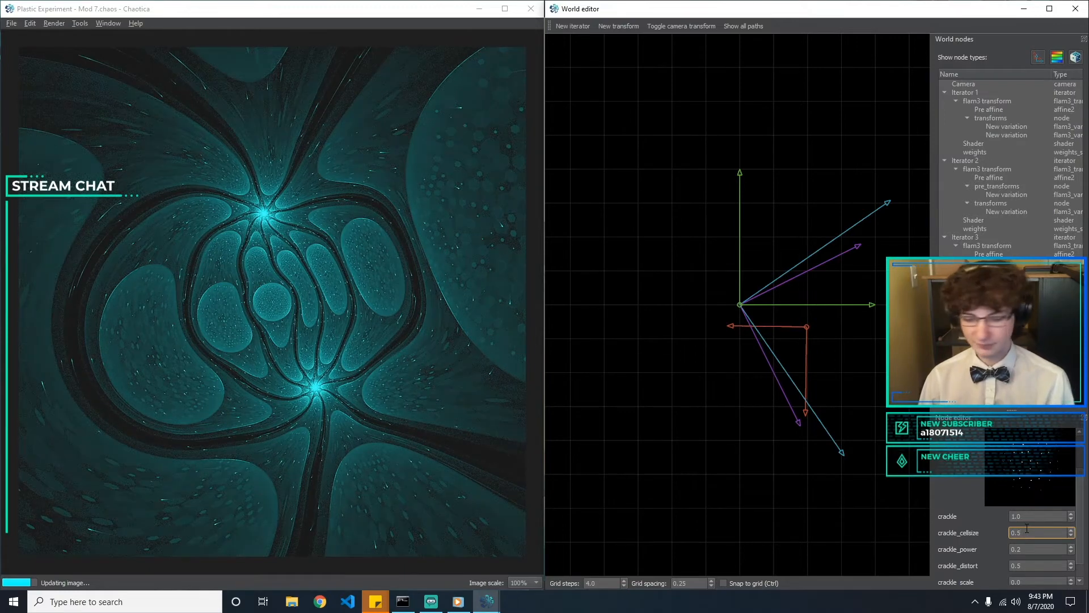
Experiment with the crackle_power and crackle amounts, returning them to 0.2 and 1
click(1038, 547)
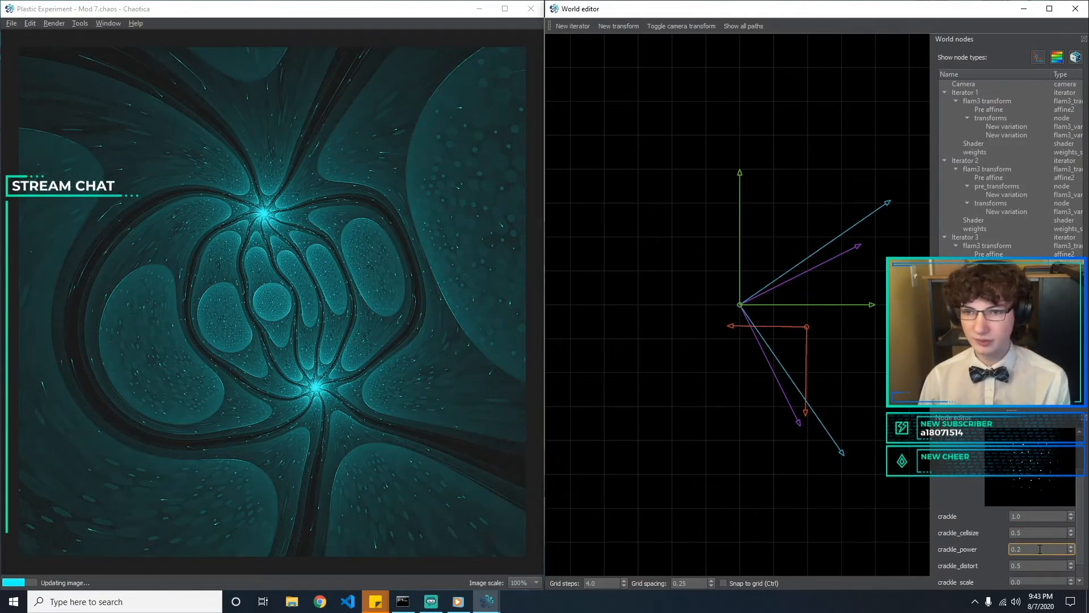
key(BackSpace)
text(3)
click(1038, 516)
key(BackSpace)
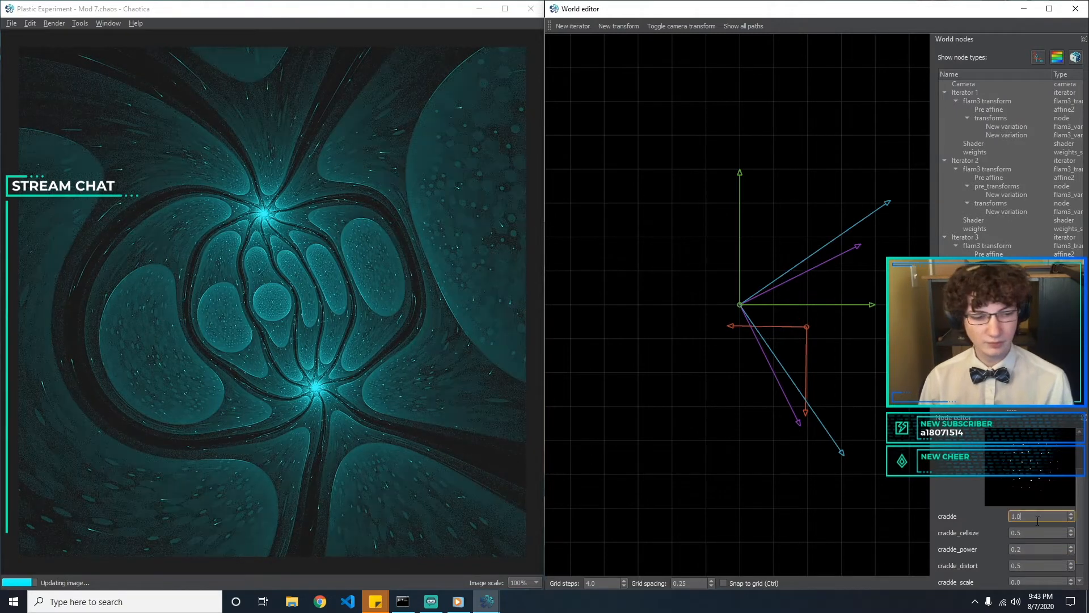
text(2)
key(BackSpace)
text(6)
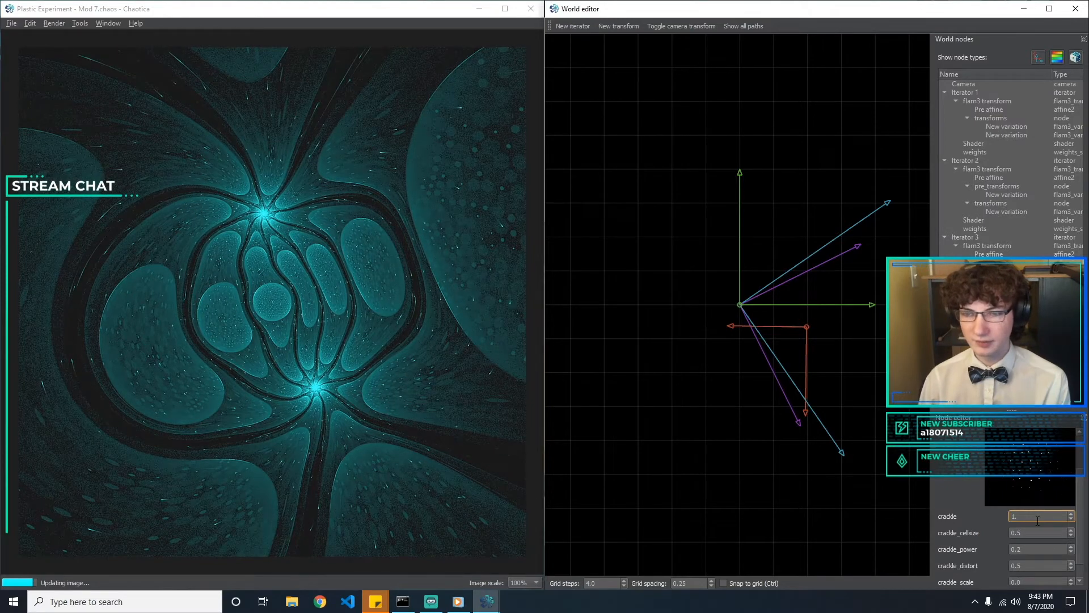
key(BackSpace)
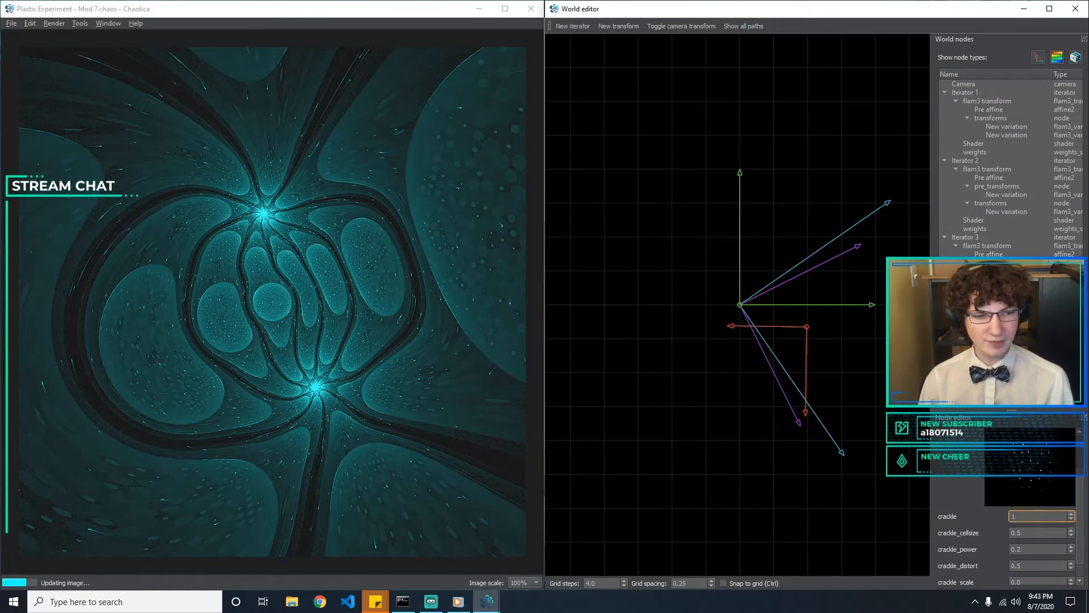
Compare the polar and crackle variations, try crackle_cellsize values of 3 and 1, and return it to 0.5
click(1006, 279)
click(1006, 271)
click(1007, 280)
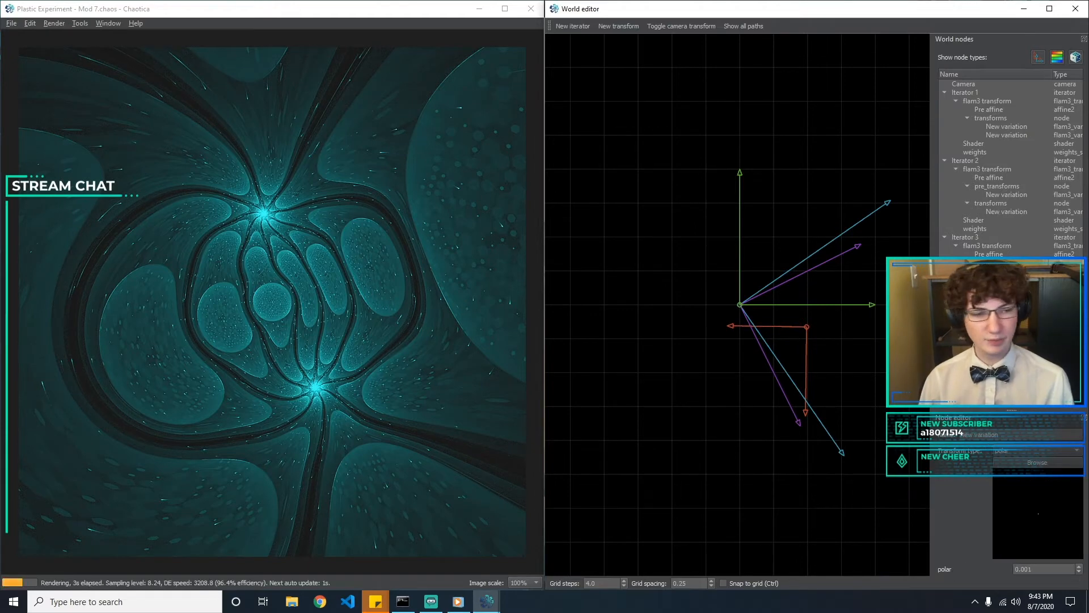
click(1006, 271)
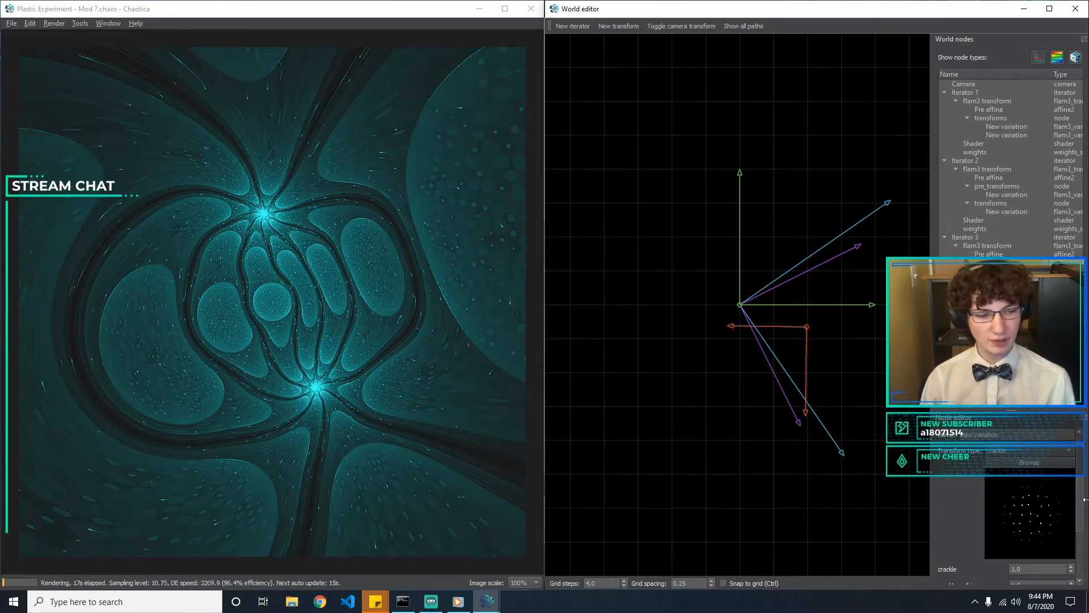
drag(1083, 477, 1087, 525)
click(1047, 512)
drag(1047, 512, 977, 509)
text(3)
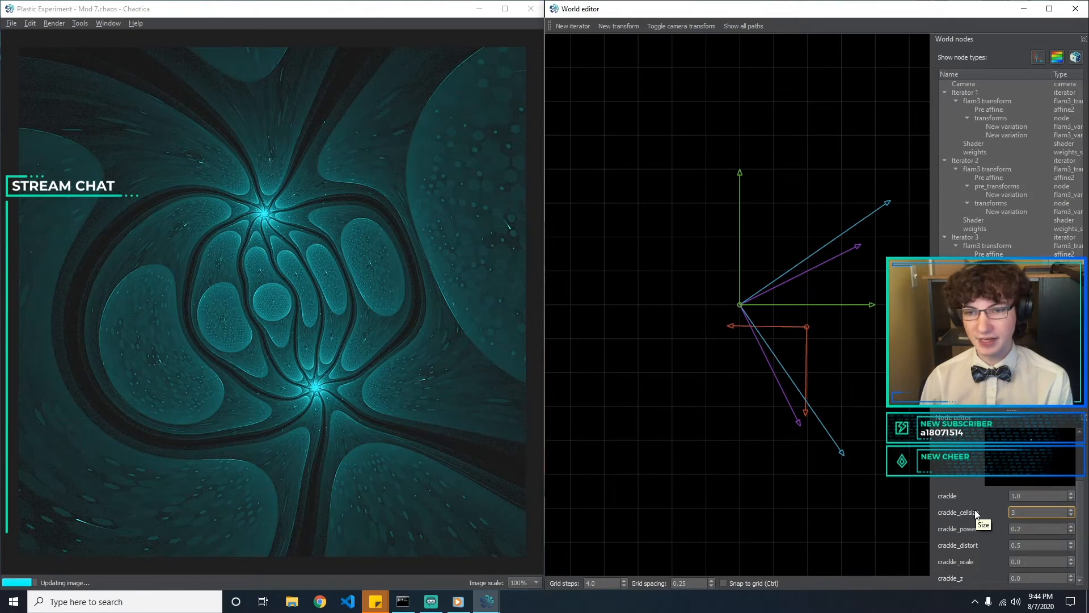
key(BackSpace)
text(1)
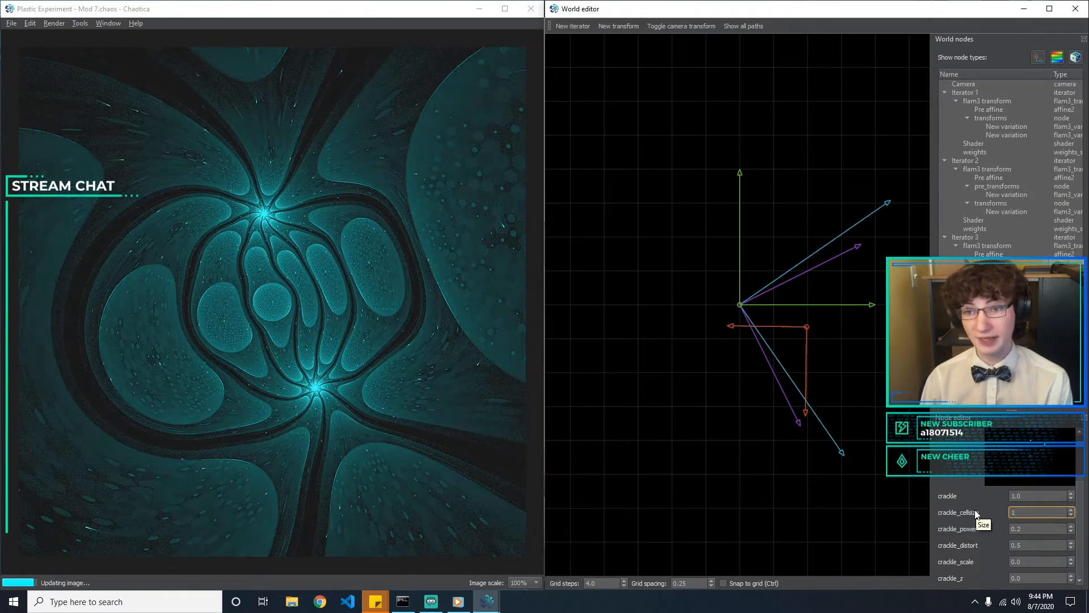
text(0.5)
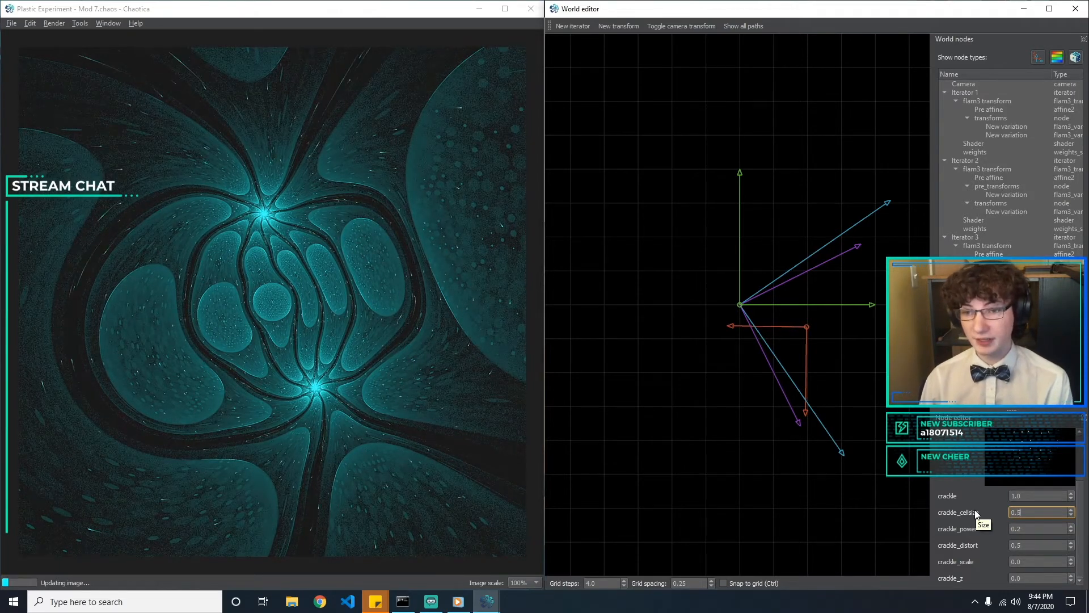
click(700, 457)
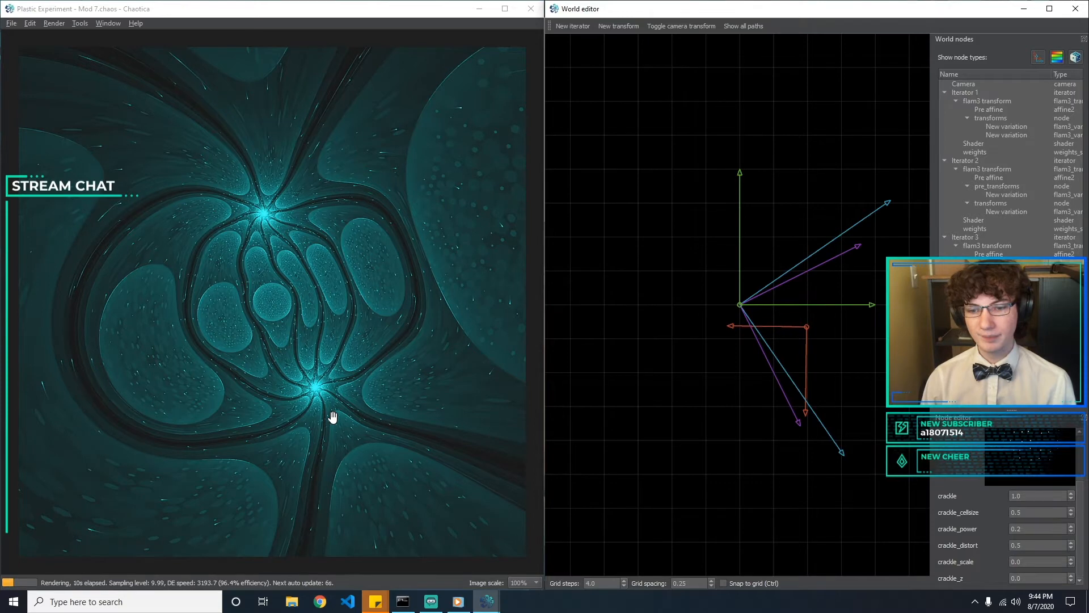
Set the crackle amount to 0 to compare the render without it, and restore it to 1
click(1024, 495)
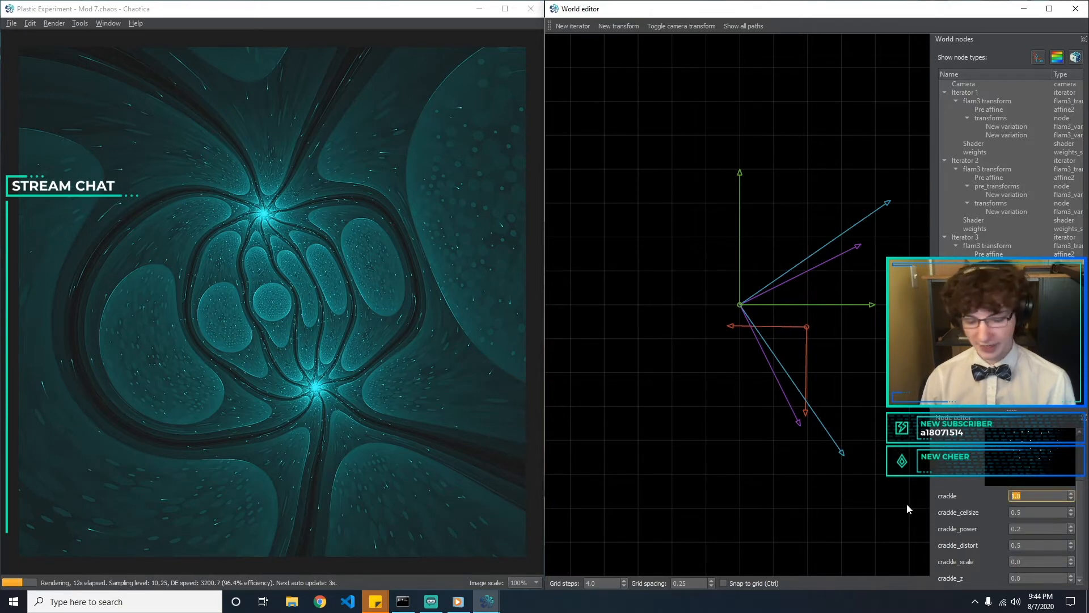
text(0)
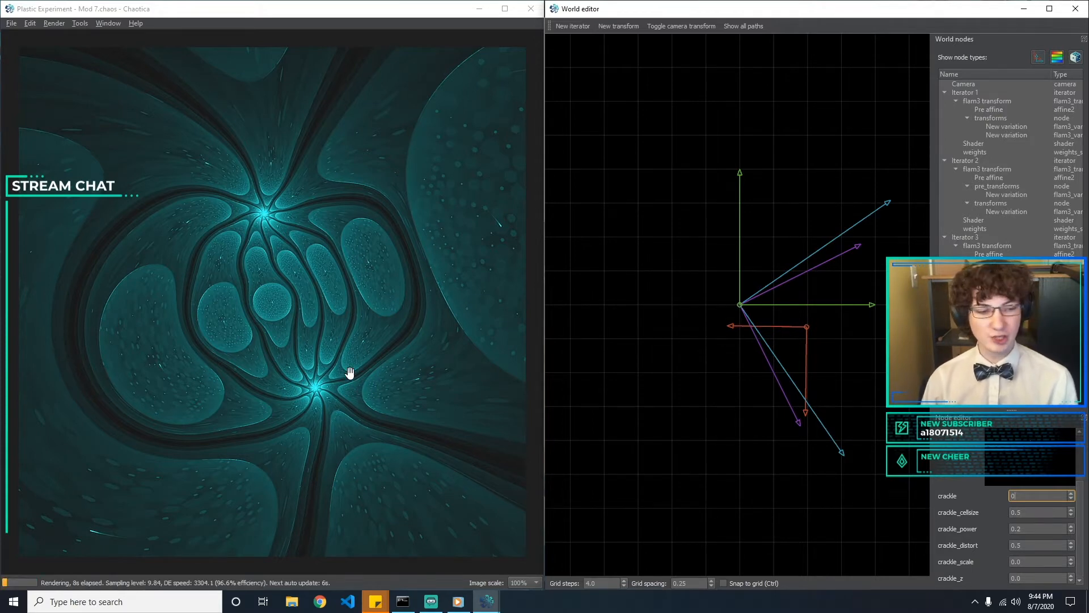
text(1)
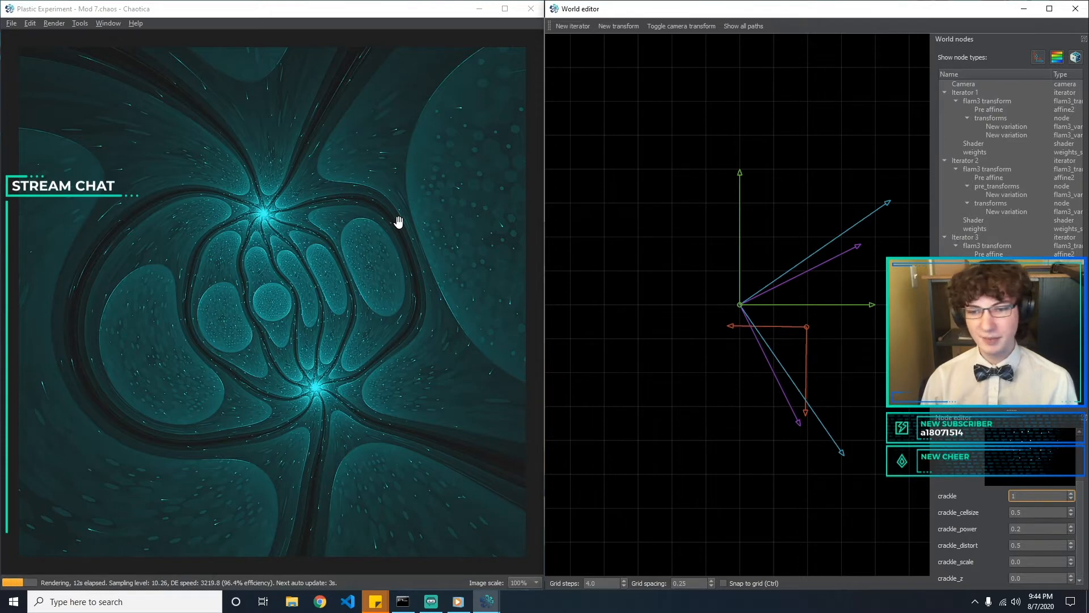
Save the fractal as a new file named "Plastic Experiment - Mod 8"
click(9, 23)
click(71, 97)
click(180, 254)
key(ctrl+shift+Left)
key(BackSpace)
text(8)
key(Return)
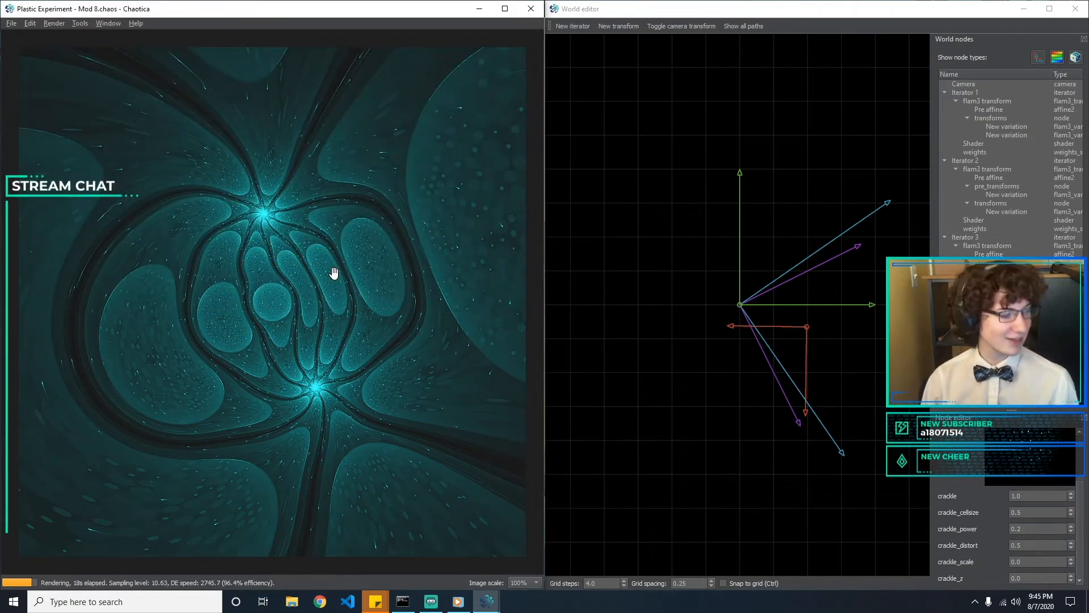
Check the spherical variation of Iterator 1 and view the fractal's palette curves
click(1006, 128)
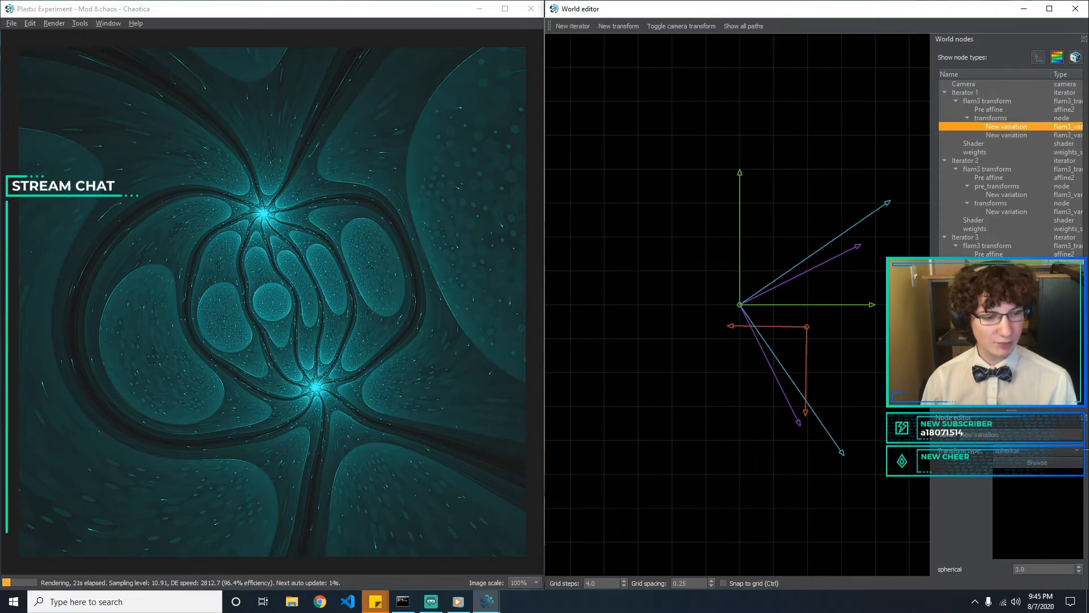
click(696, 381)
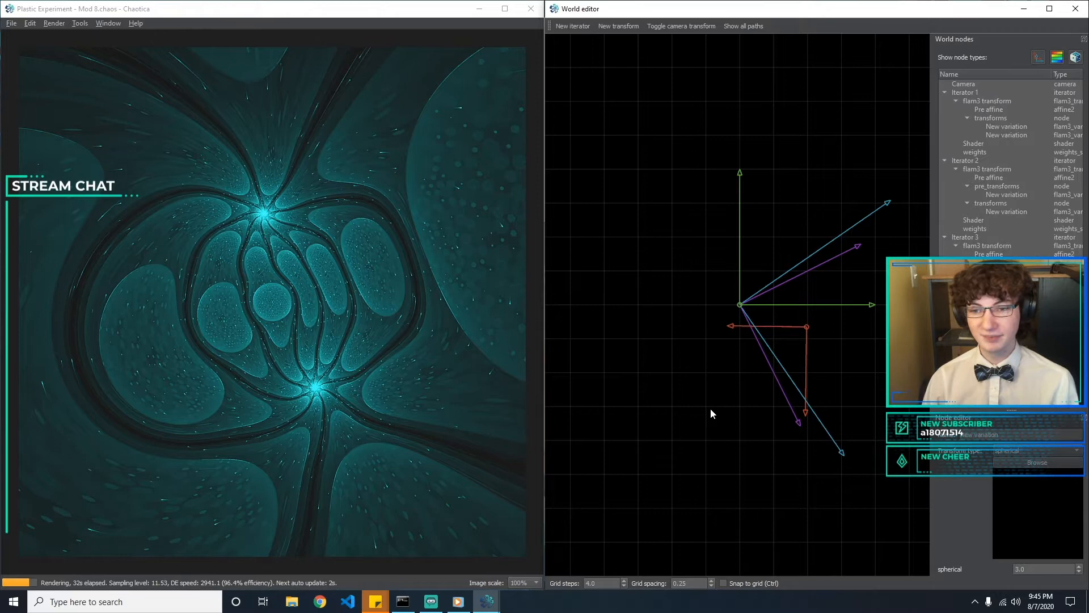
click(108, 24)
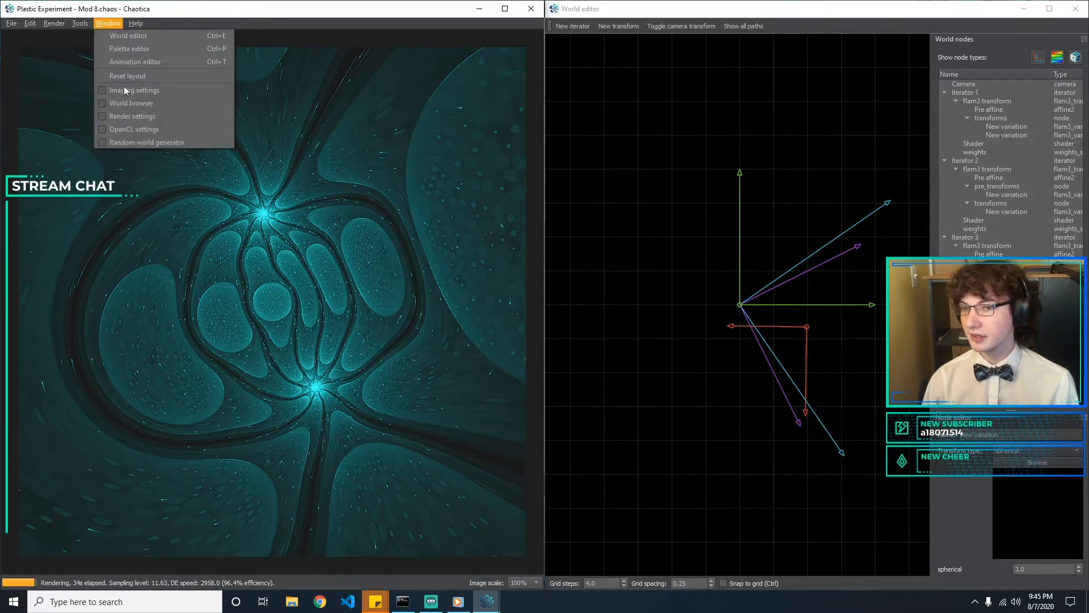
click(148, 48)
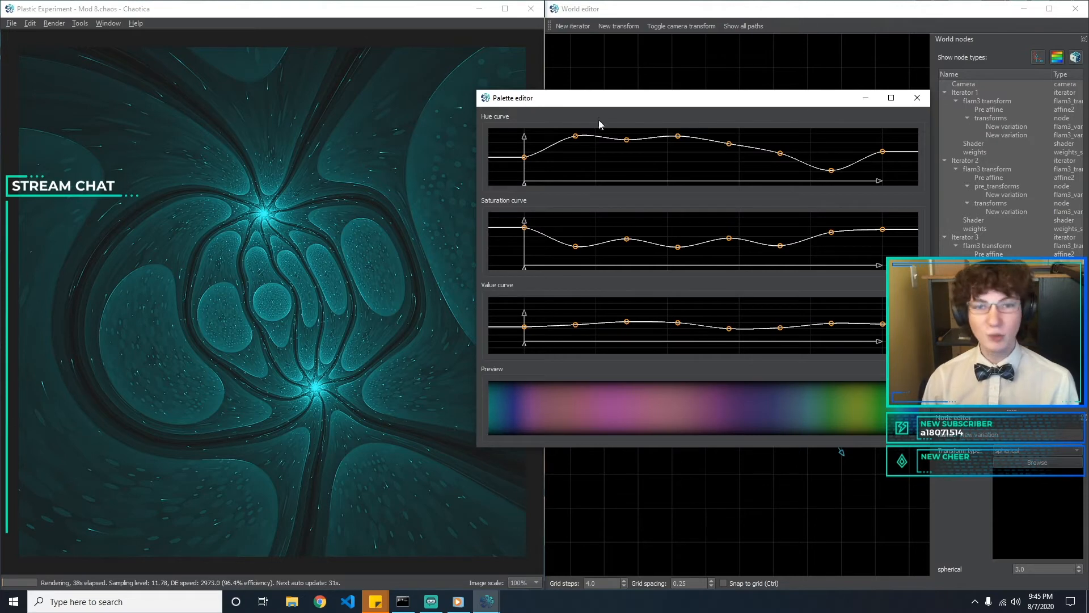
click(918, 98)
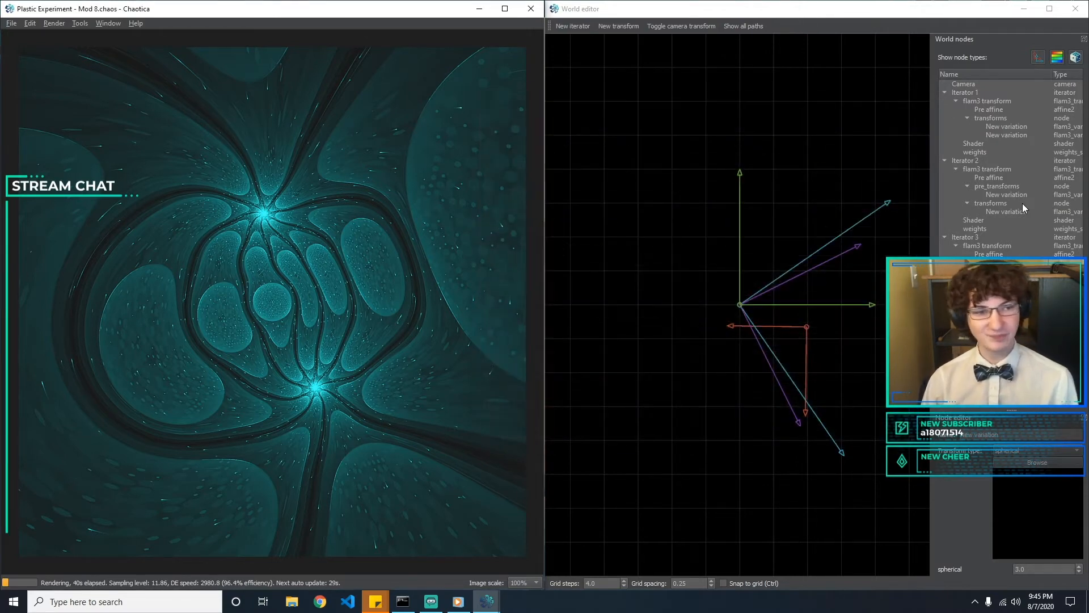
Copy the fractal's XML to the clipboard and launch Chaos Helper
click(9, 26)
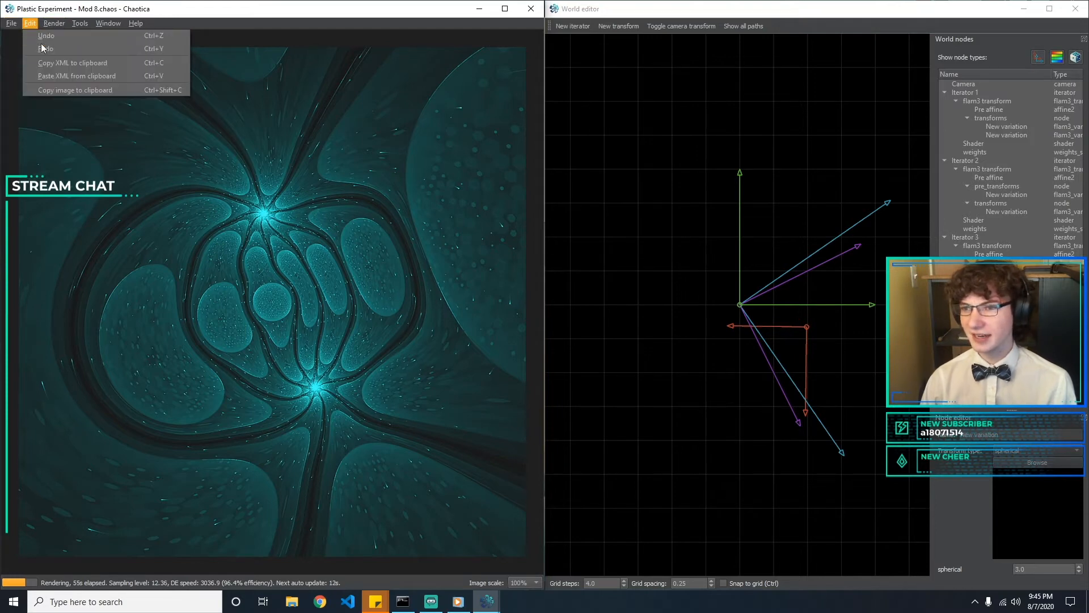
click(56, 63)
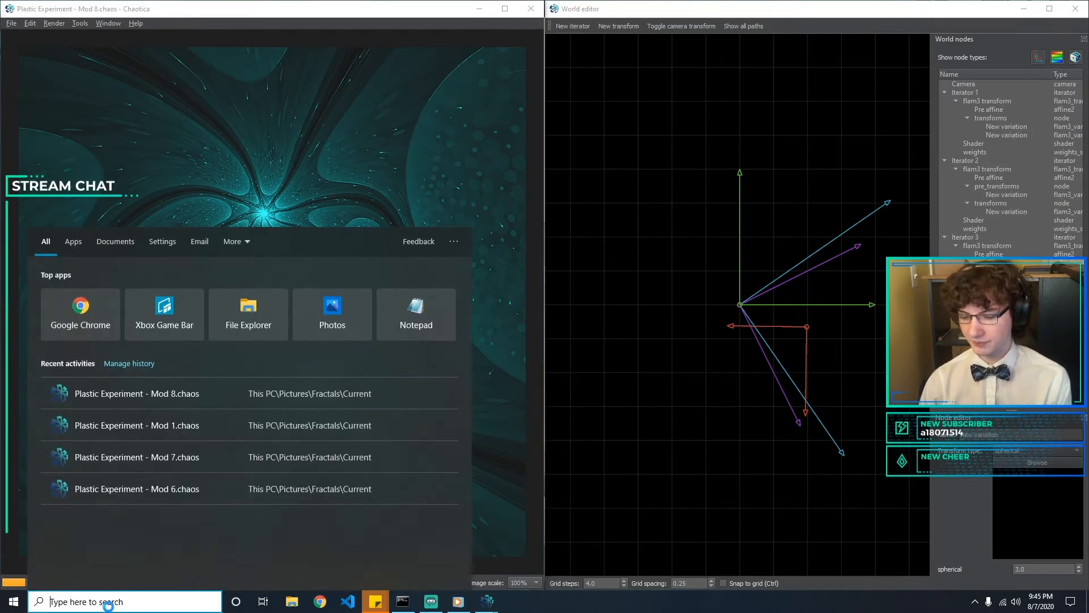
text(chos)
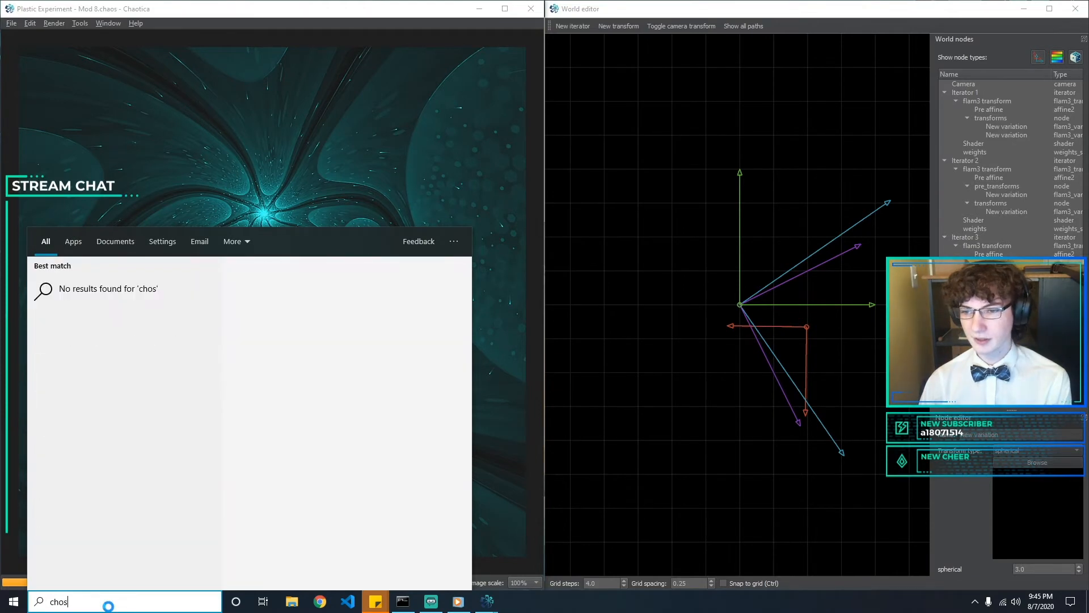
key(BackSpace)
key(BackSpace)
key(BackSpace)
key(BackSpace)
text(chaoshe)
key(Return)
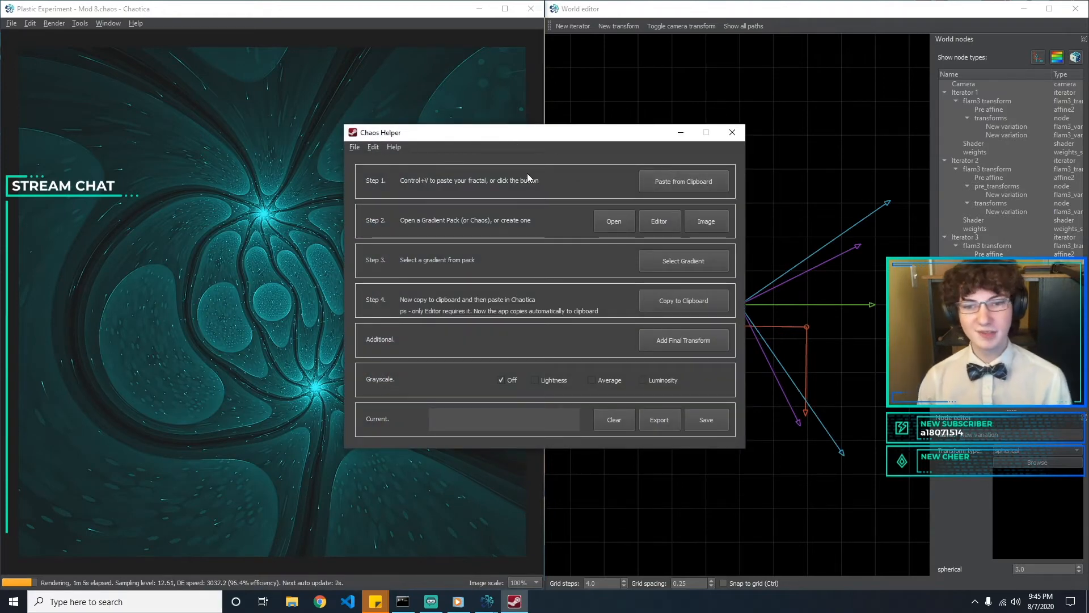
Load the gradient pack tatasz_pack_01.gradient into Chaos Helper
click(615, 220)
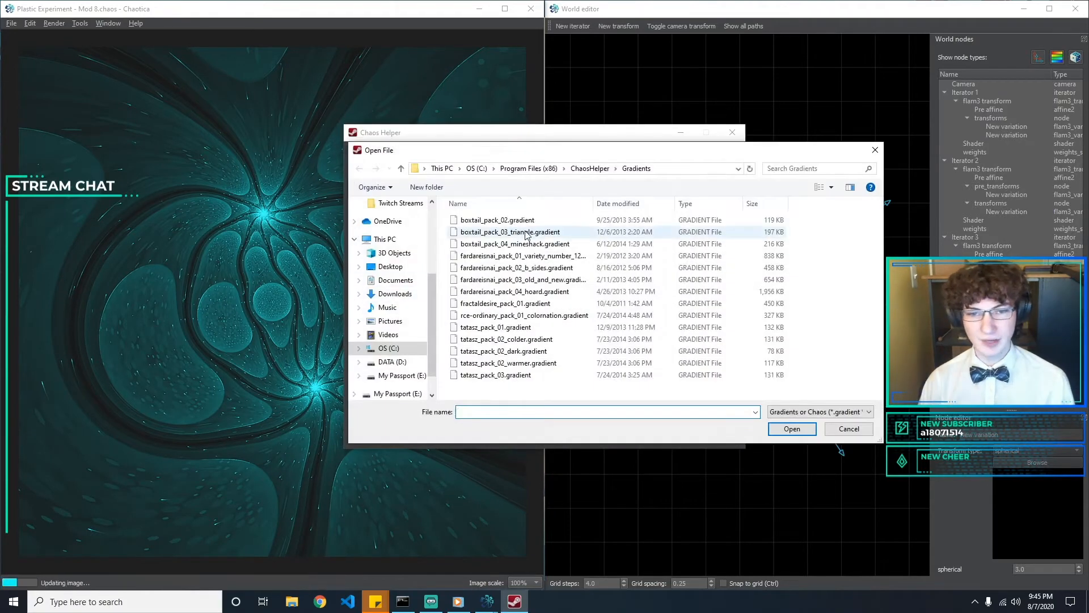
double_click(530, 327)
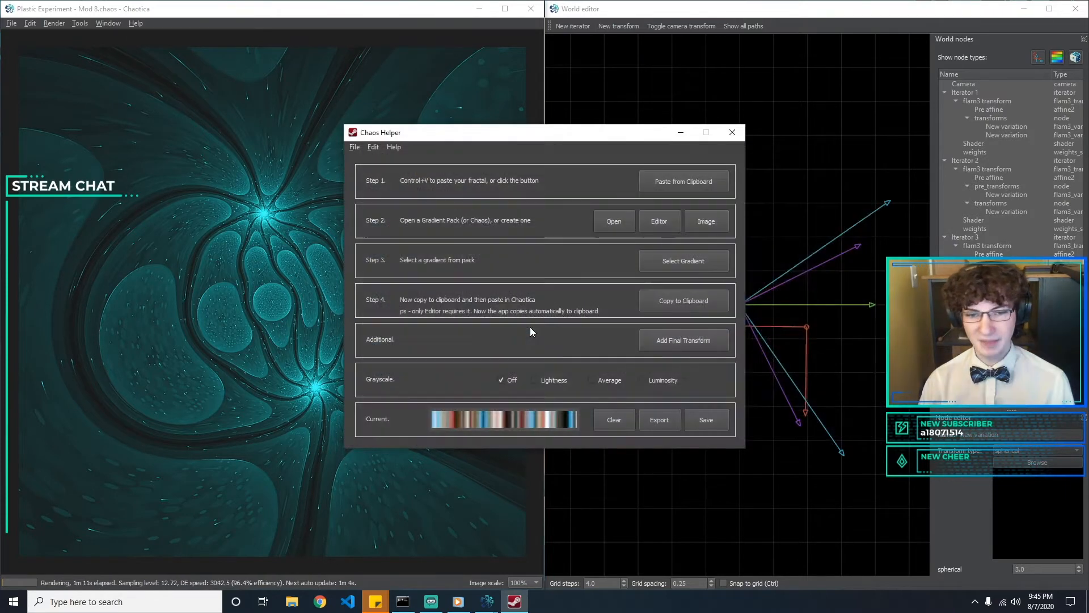
click(607, 221)
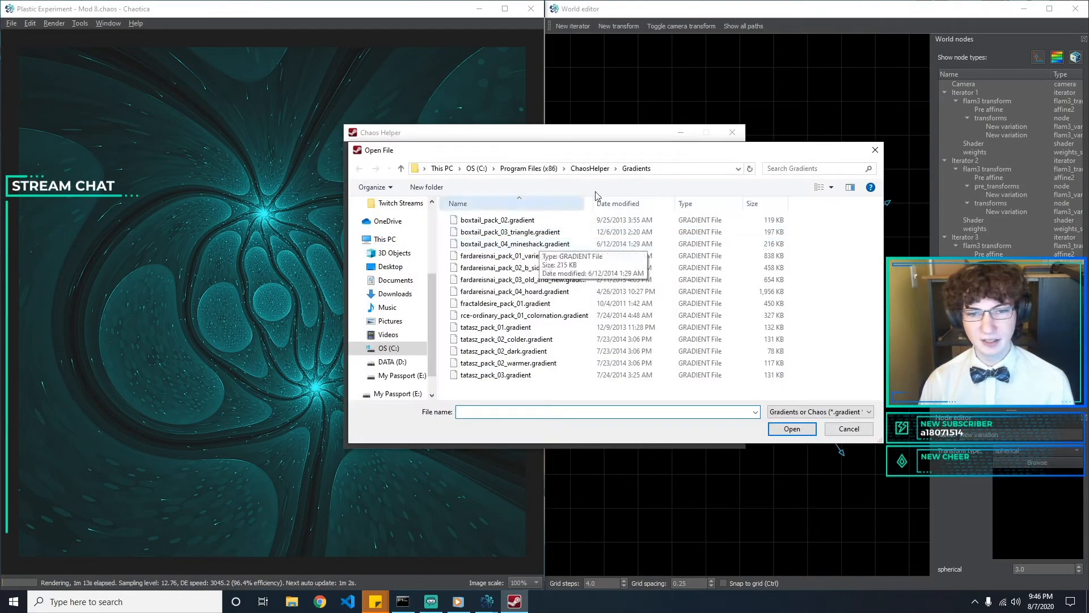
double_click(559, 268)
Open the loaded pack's gradient selection and compare several candidate gradients from tatasz_pack_01.gradient
click(677, 259)
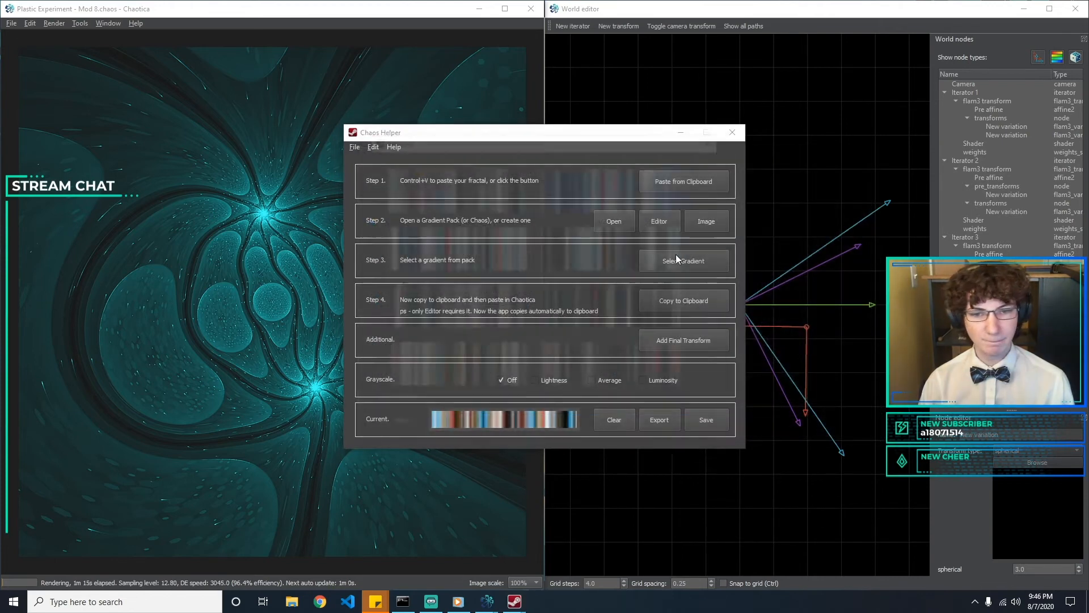
scroll(588, 280, down, 3)
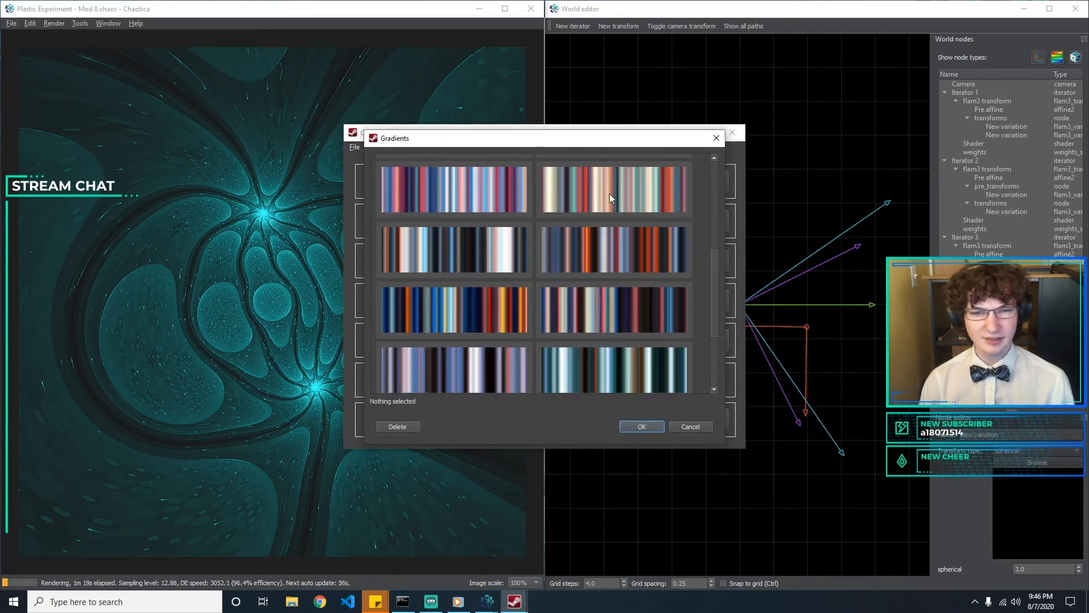
click(610, 193)
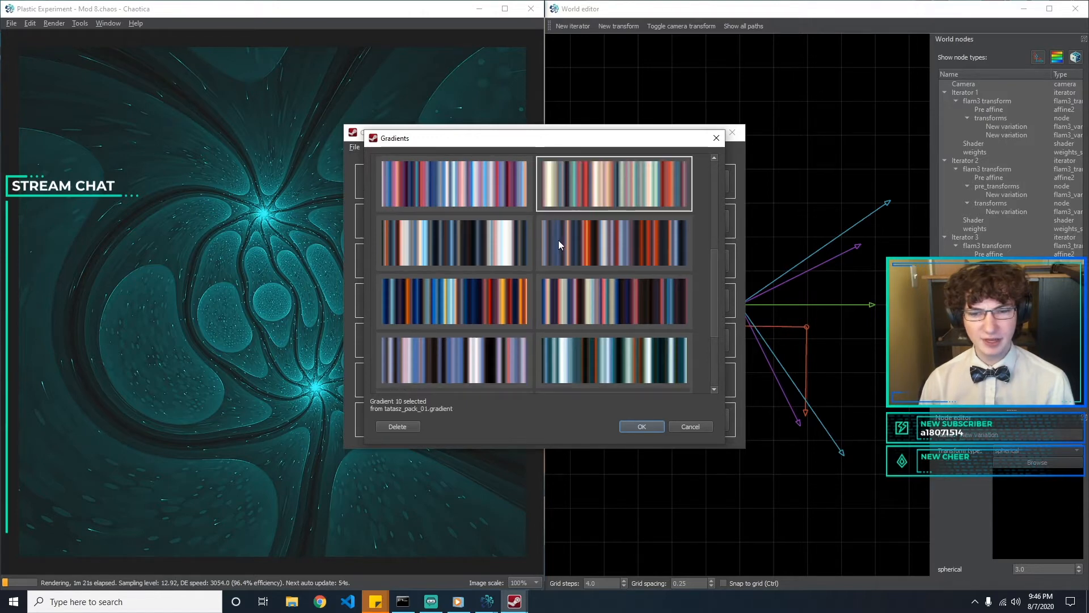
click(495, 185)
click(561, 189)
click(472, 206)
scroll(600, 257, down, 1)
click(601, 271)
click(512, 271)
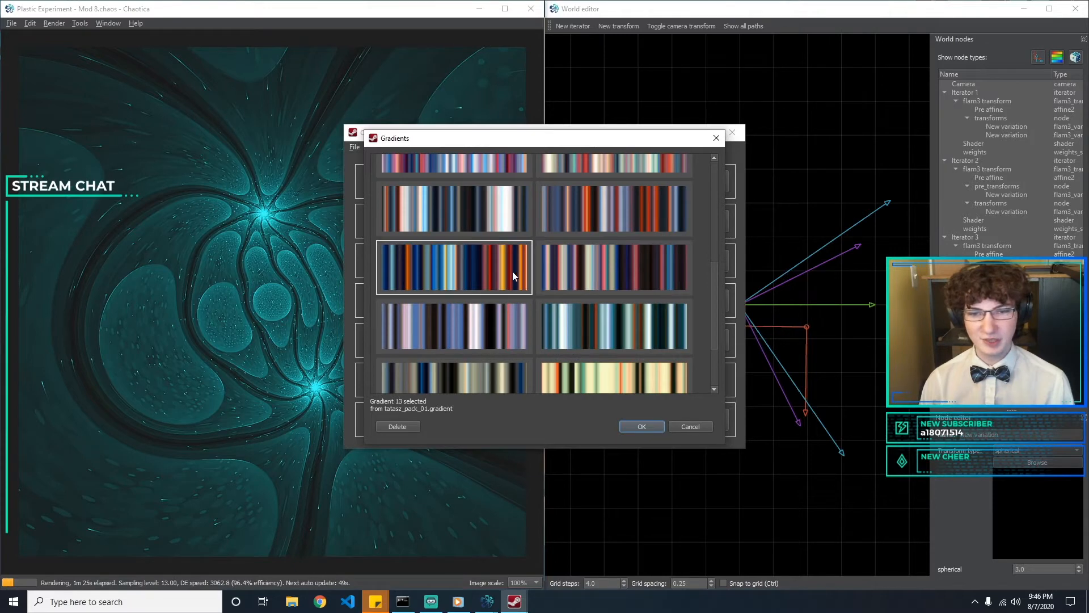
click(591, 268)
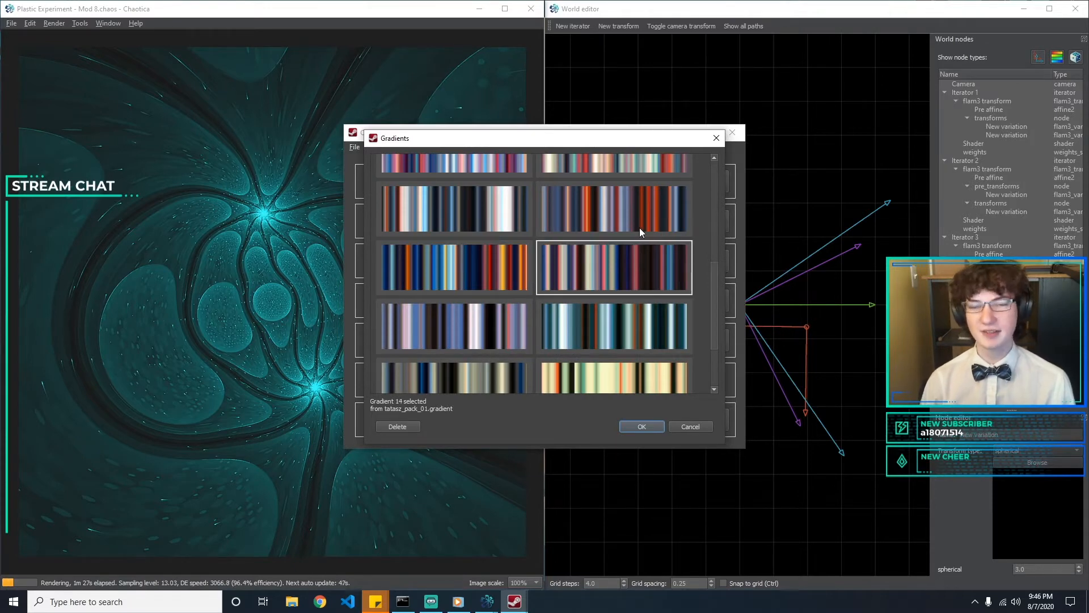
Choose Gradient 12 from tatasz_pack_01.gradient as the fractal's new gradient
click(638, 212)
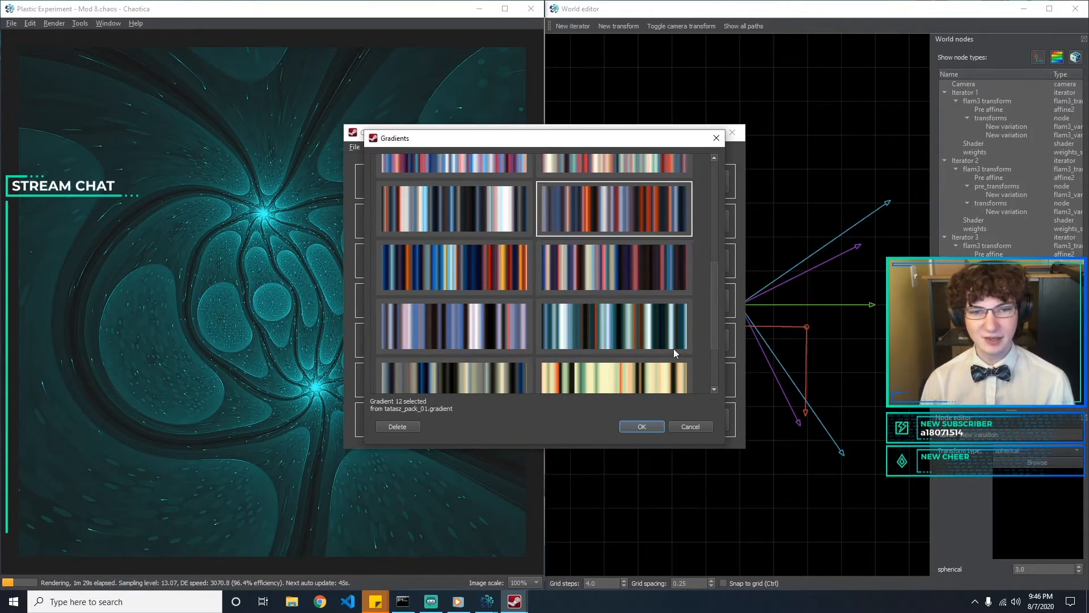
scroll(614, 268, down, 2)
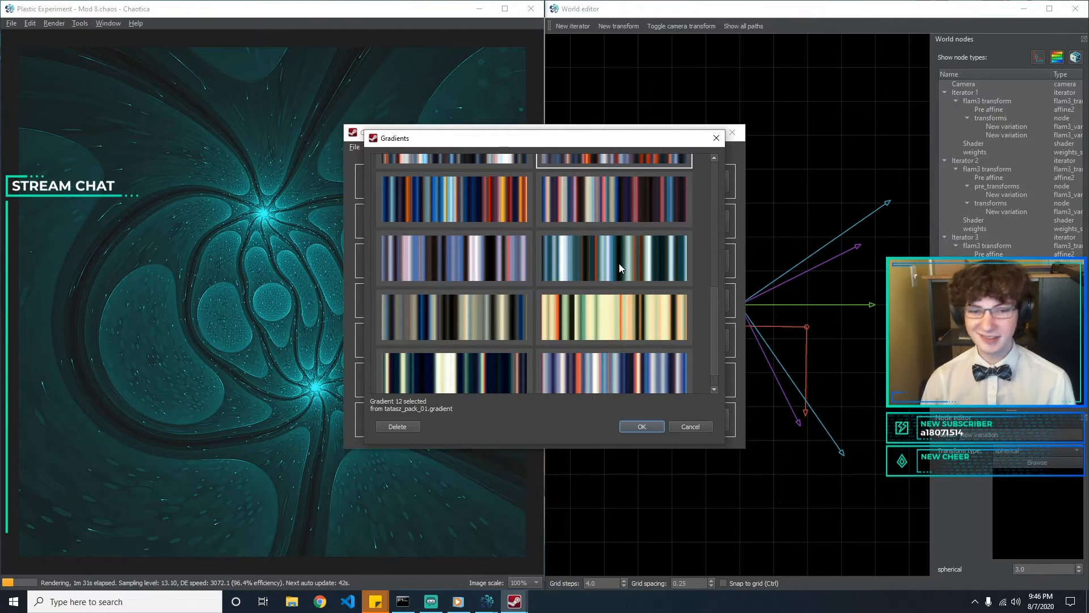
scroll(619, 263, up, 2)
scroll(618, 259, up, 3)
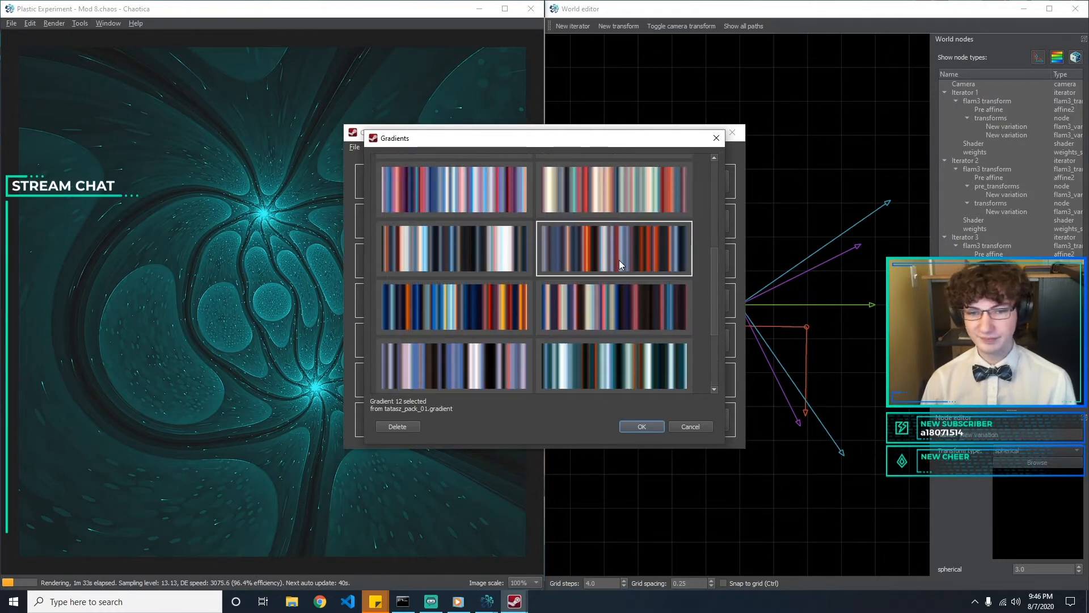
click(642, 426)
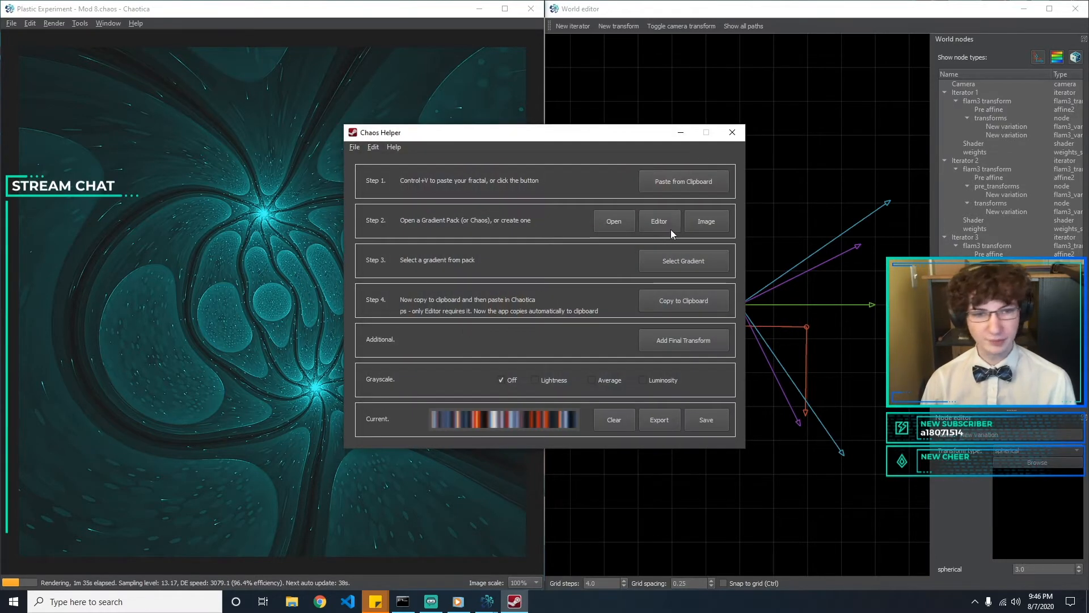
Copy the recolored fractal to the clipboard, close Chaos Helper and paste the fractal into Chaotica
click(654, 306)
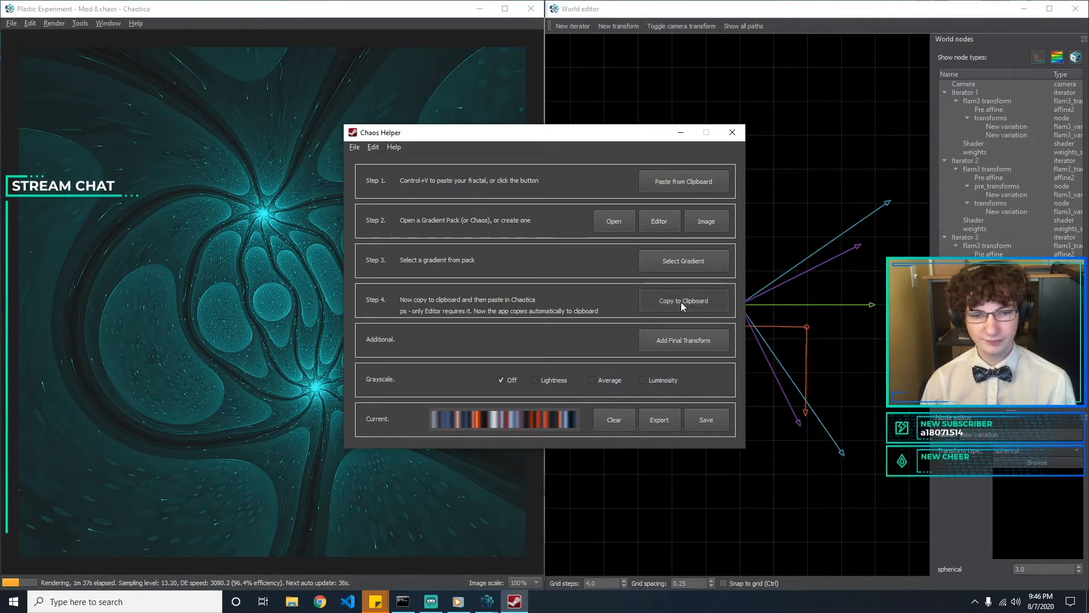
click(732, 132)
click(31, 24)
click(67, 64)
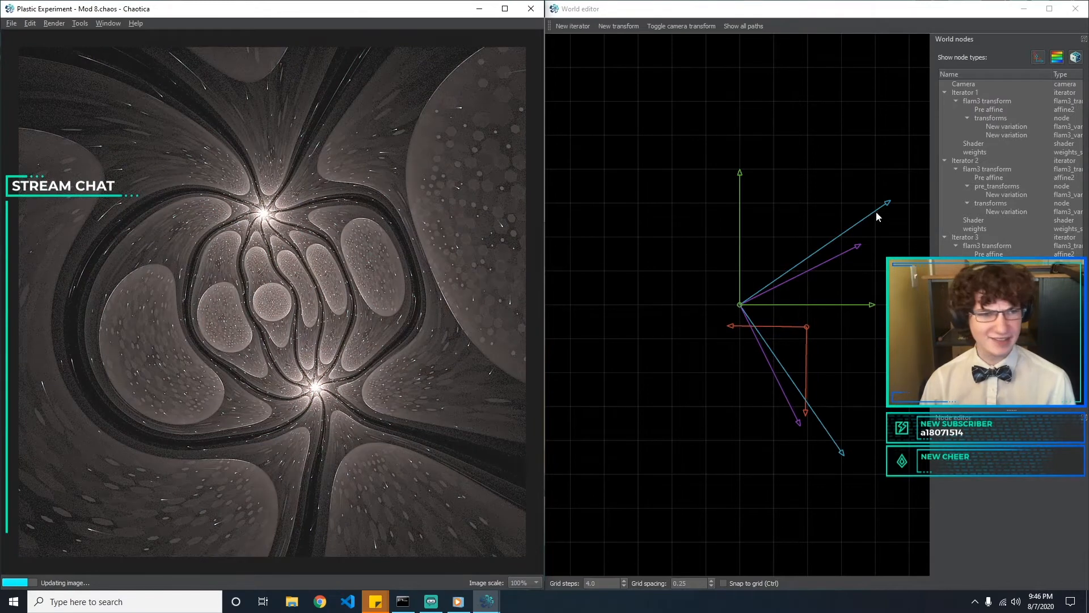
Select the shader of Iterator 1 to edit its color settings
click(1005, 144)
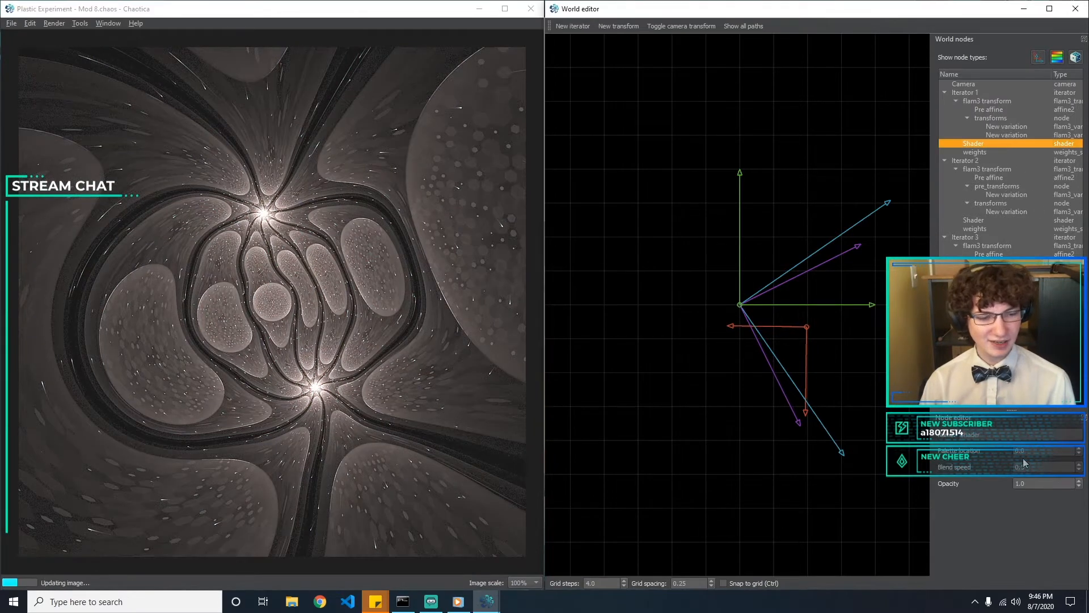
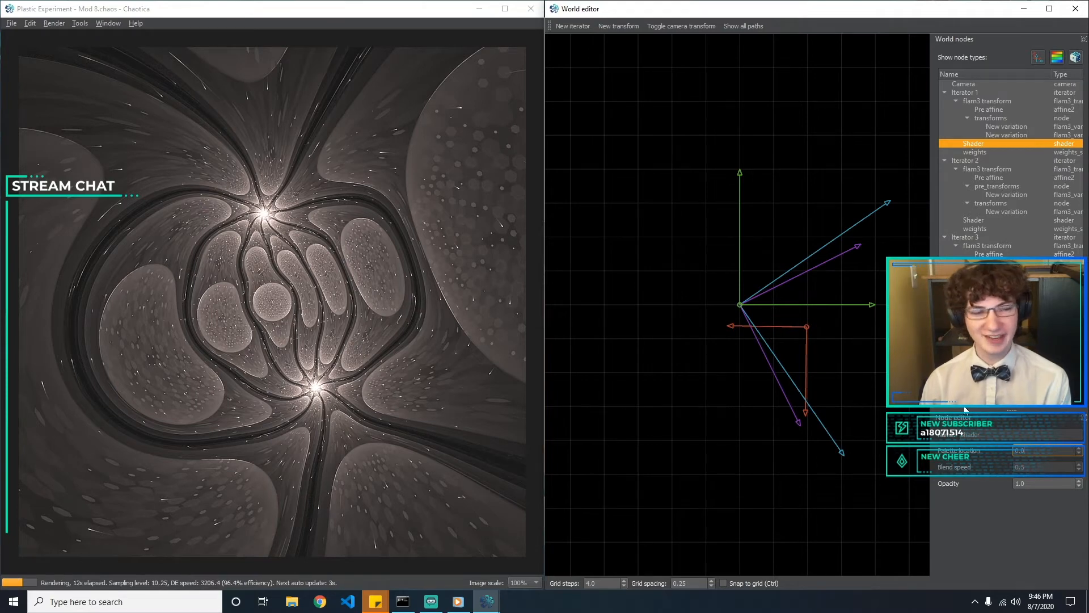
Try several palette locations on Iterator 1's shader to compare the resulting colors
key(Up)
key(Up)
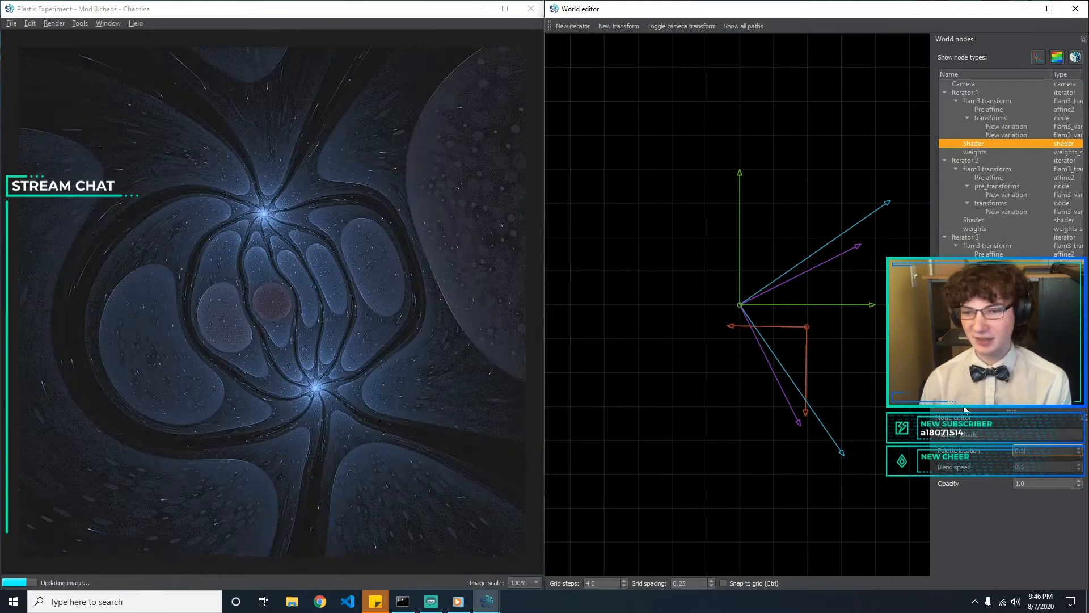
key(BackSpace)
text(4)
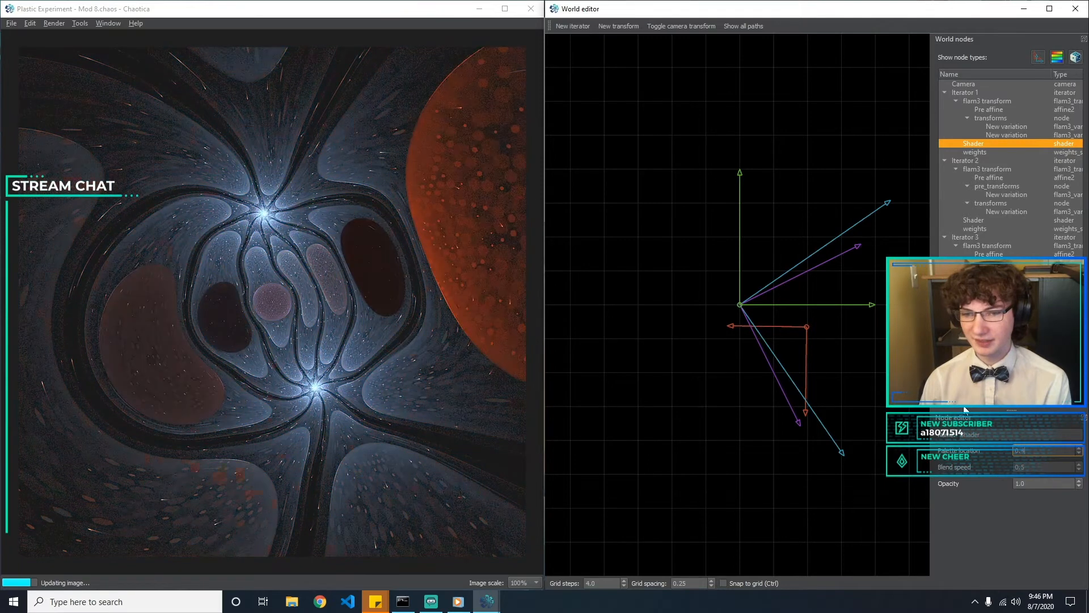
text(5)
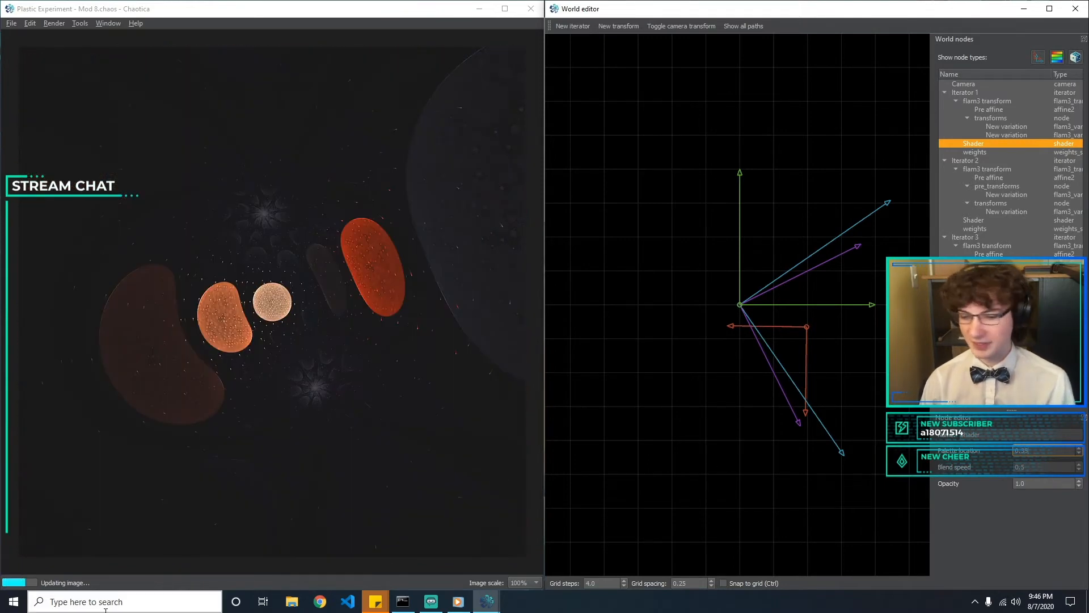
Switch to ChaosHelper and load the gradient pack tatasz_pack_01.gradient
click(126, 609)
text(chaosf)
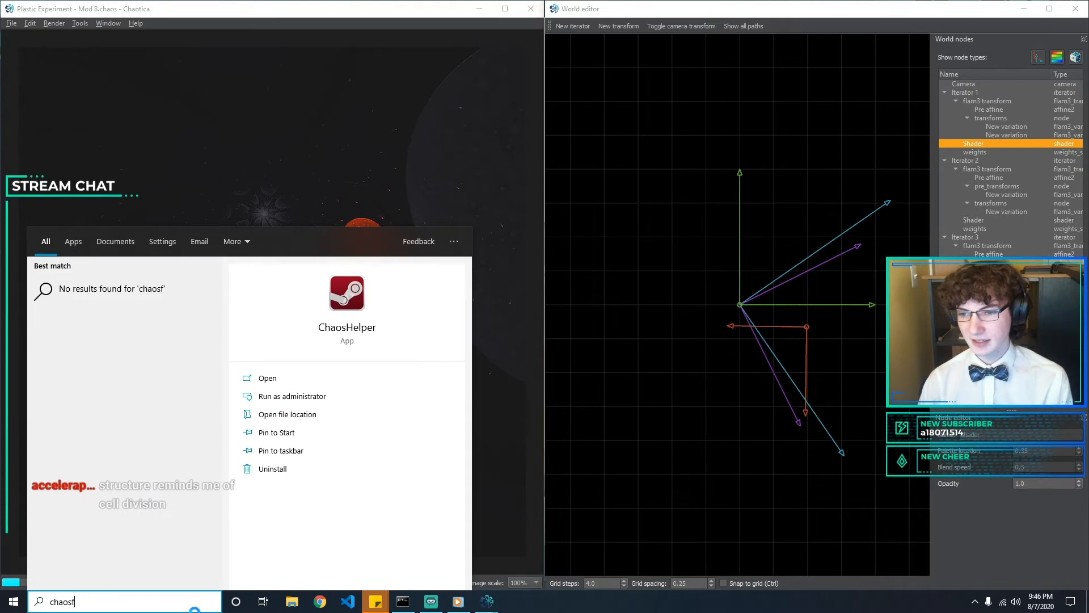
key(Return)
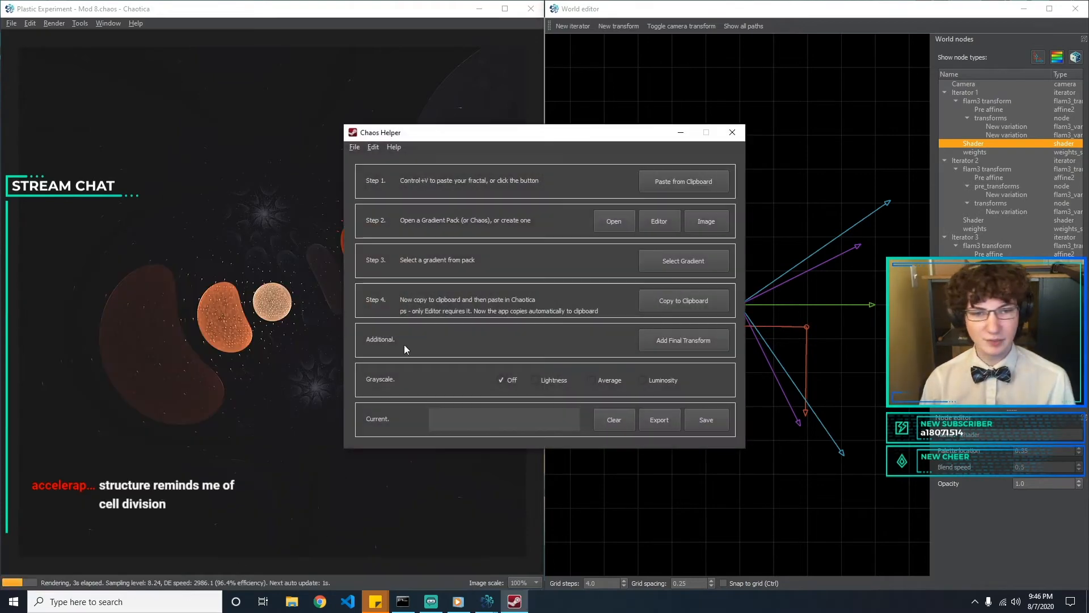
click(606, 221)
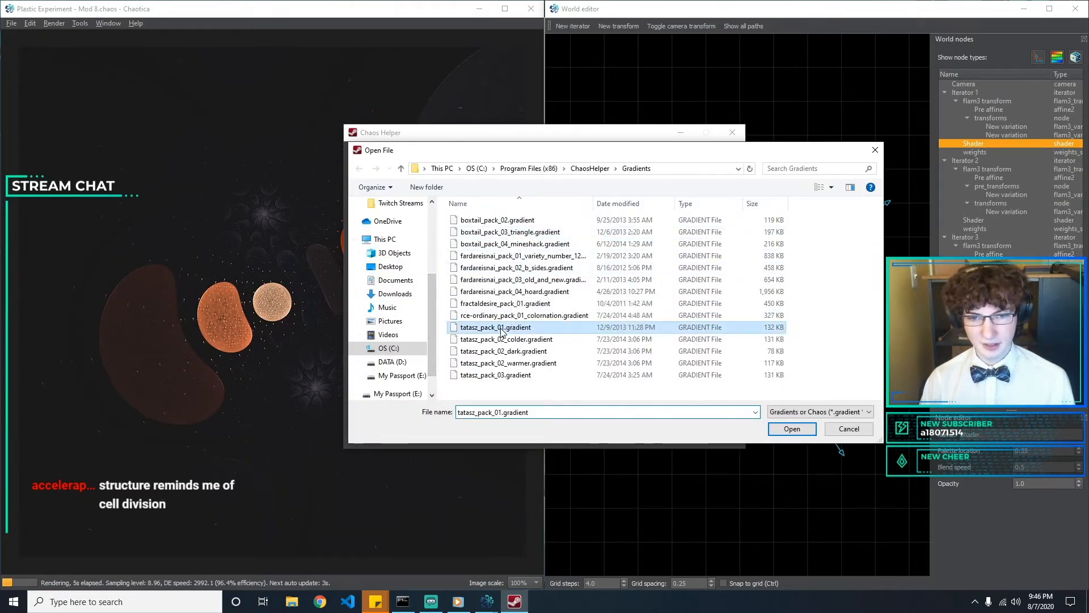
double_click(649, 242)
Select the dark blue, orange and white gradient from the pack and move the Chaos Helper window clear of the shader settings
click(693, 269)
scroll(610, 274, down, 5)
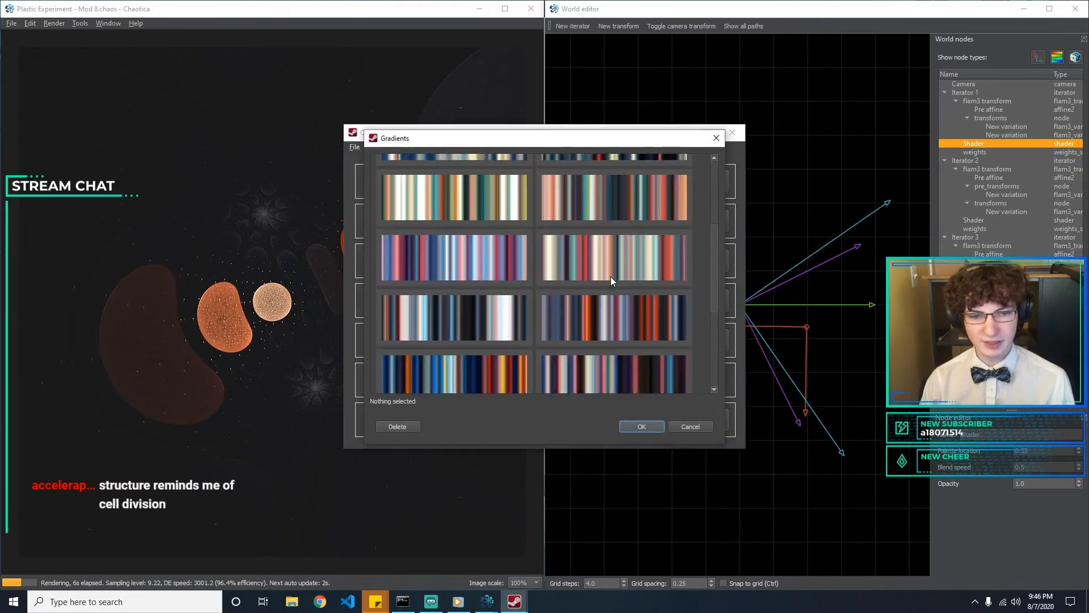
click(620, 261)
click(642, 426)
drag(570, 133, 529, 97)
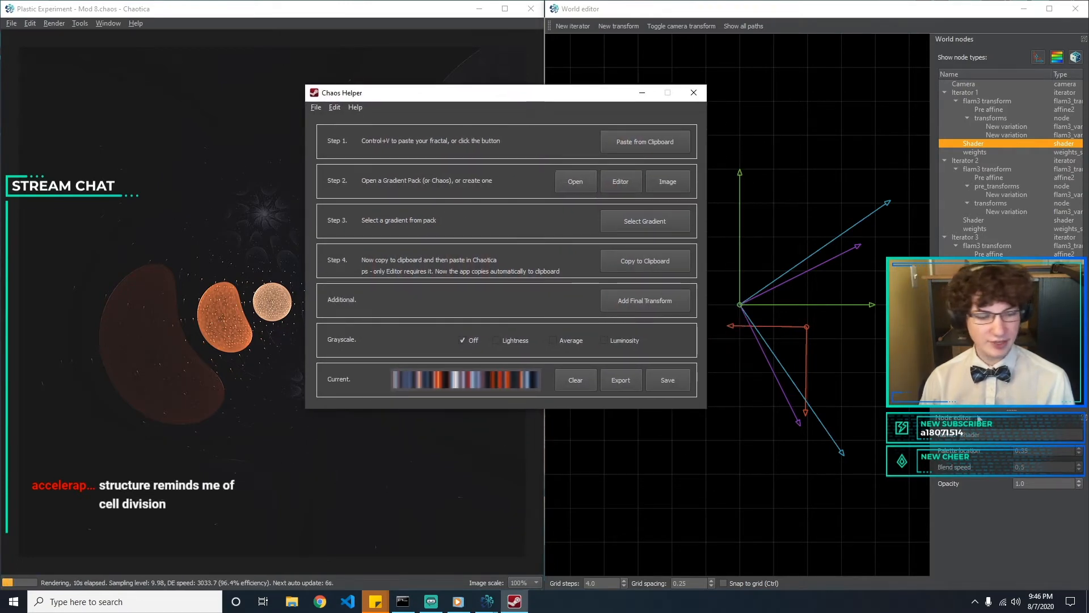
Try palette locations such as 0.4 and 0.45 for Iterator 1's shader, using the gradient preview as reference
click(1051, 451)
key(BackSpace)
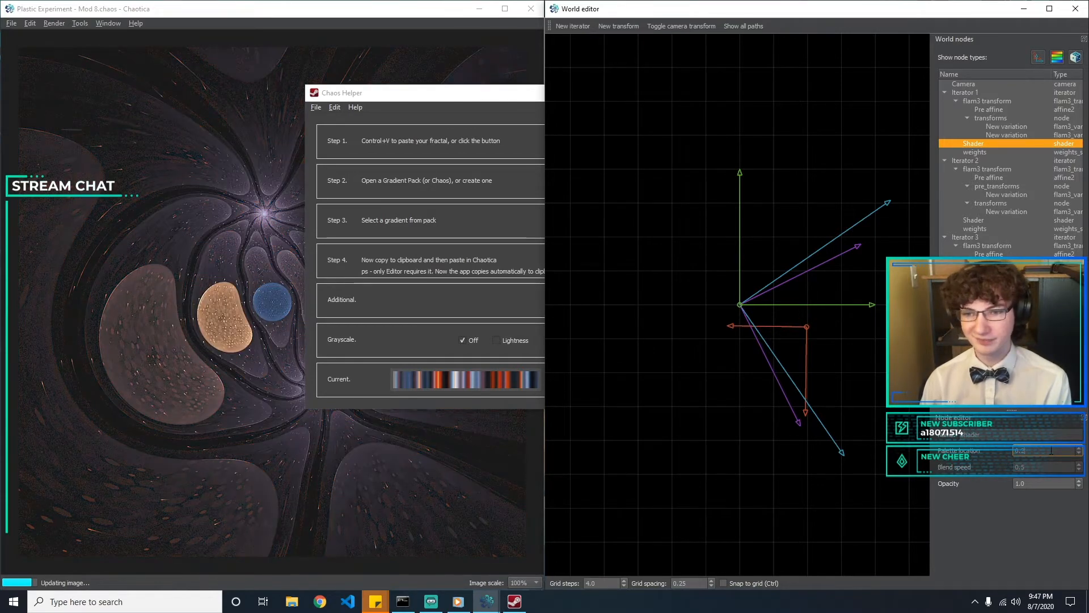
key(BackSpace)
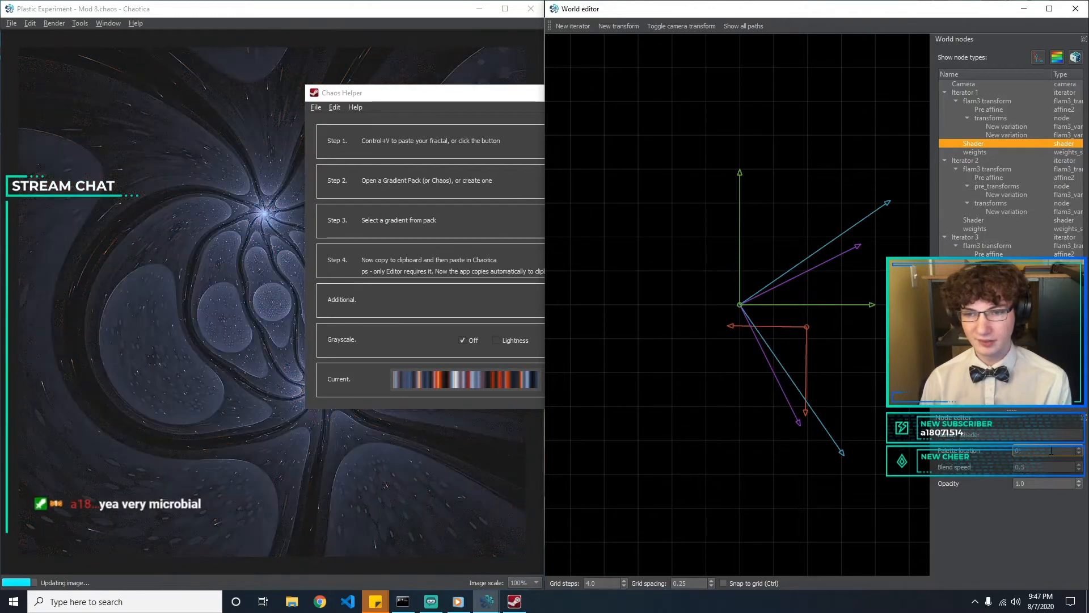
key(BackSpace)
text(.5)
key(BackSpace)
text(4)
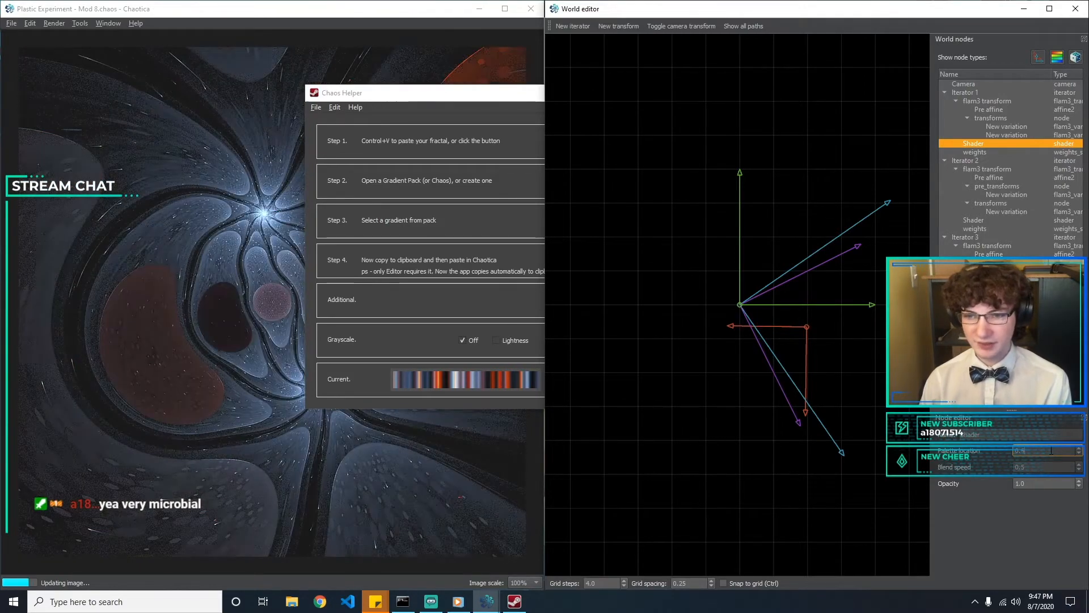
text(5)
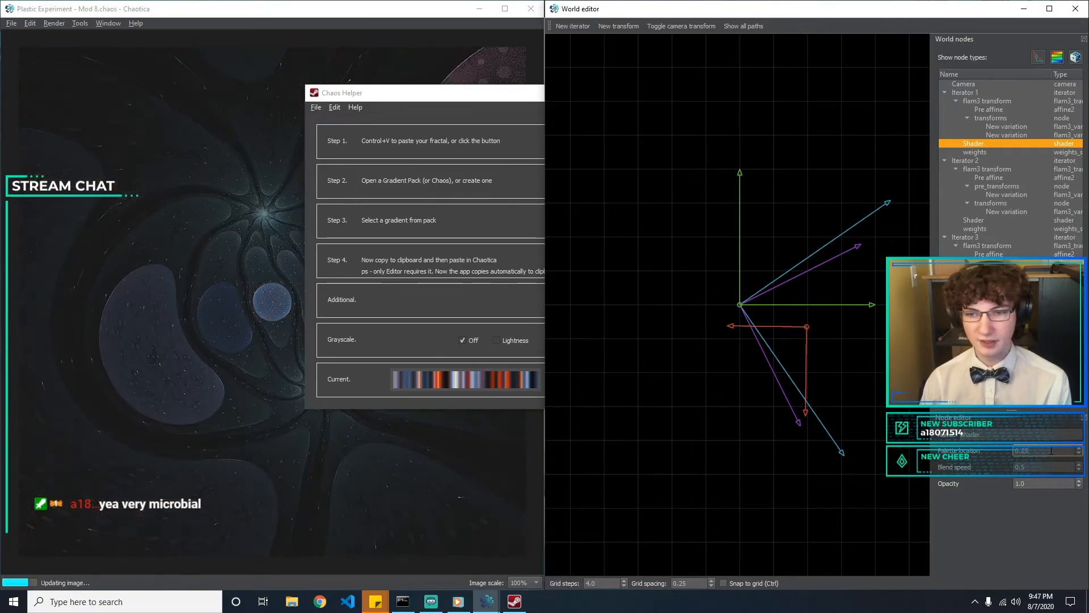
key(Up)
key(Up)
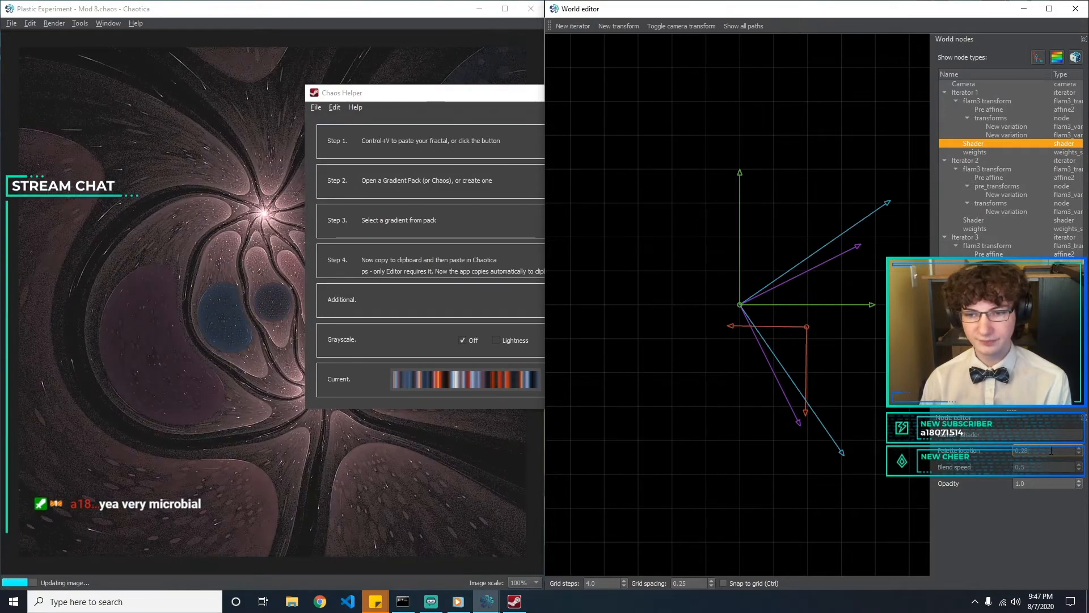
Test further palette locations for Iterator 1's shader and settle on 0.6
key(BackSpace)
key(BackSpace)
text(3)
key(BackSpace)
text(4)
key(BackSpace)
text(5)
key(BackSpace)
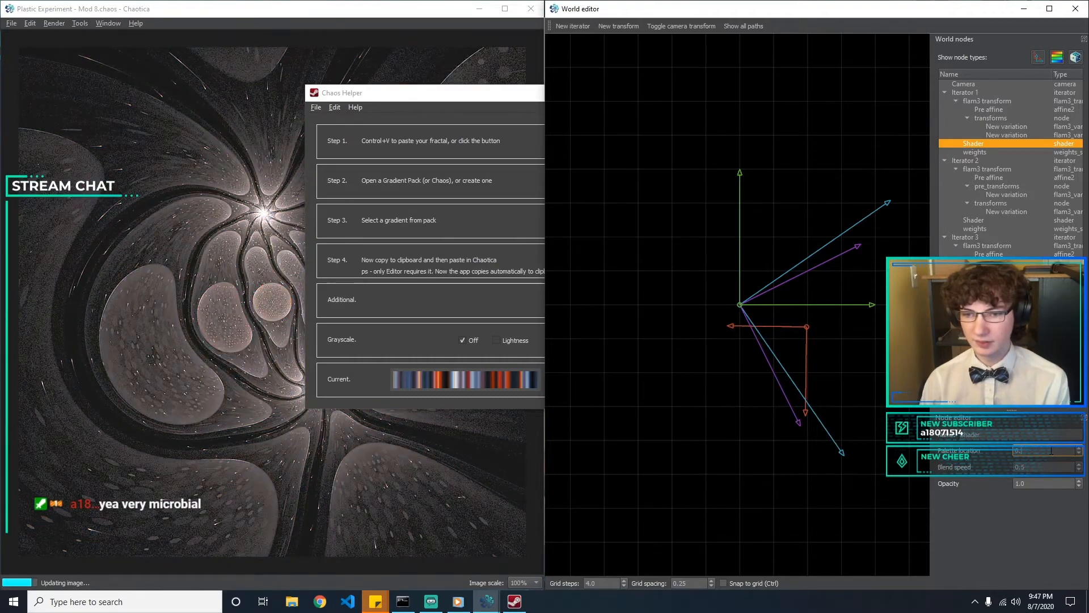
text(6)
drag(432, 97, 437, 72)
Set the blend speed of Iterator 1's shader to 0.2 and move the Chaos Helper window off the fractal render
click(1036, 468)
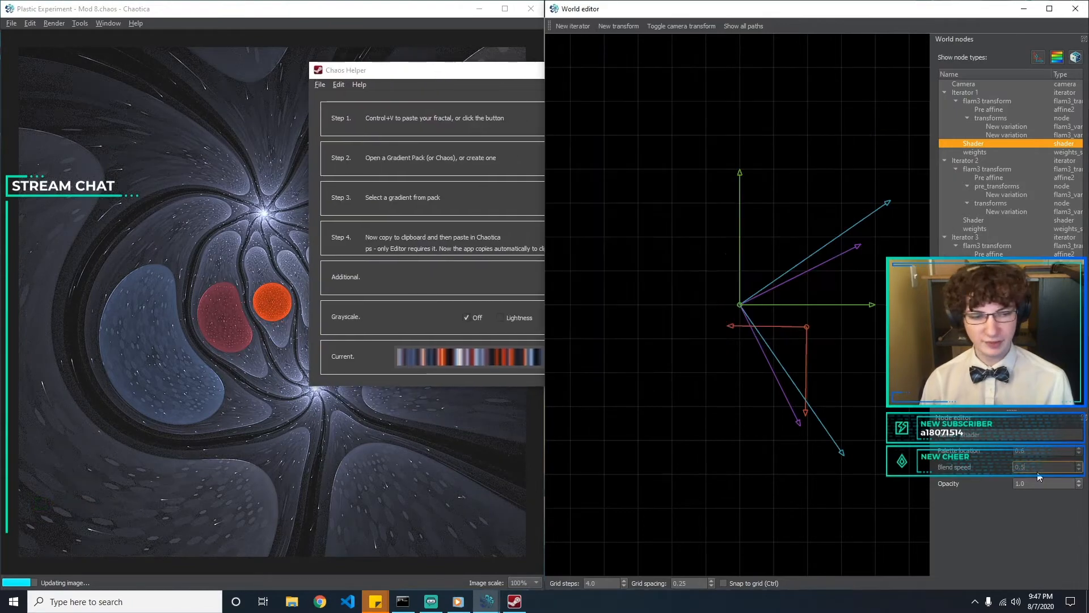
key(BackSpace)
text(2)
key(BackSpace)
text(0)
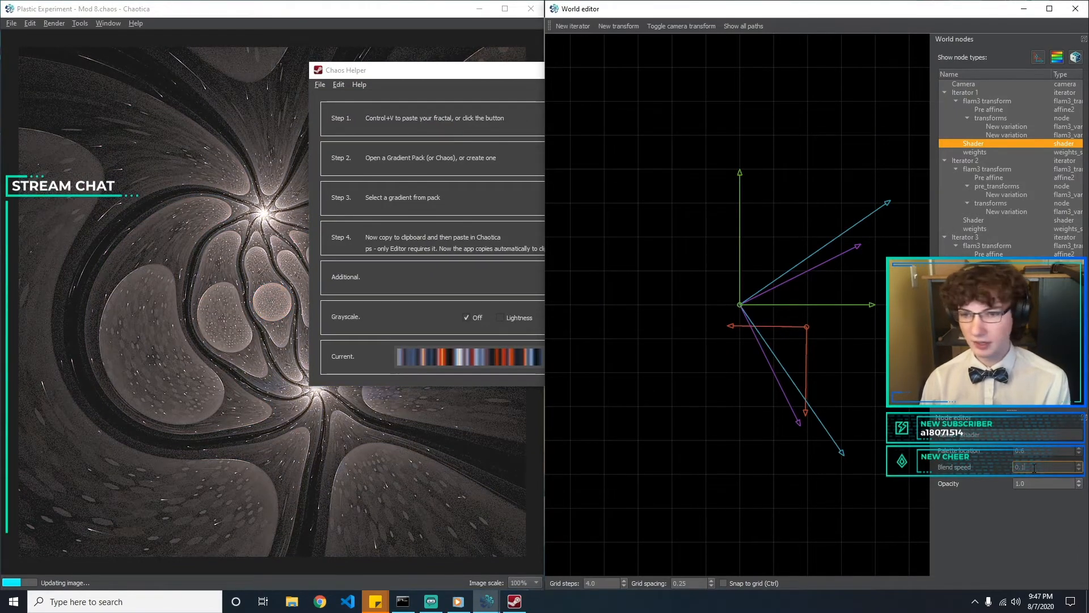
key(BackSpace)
text(2)
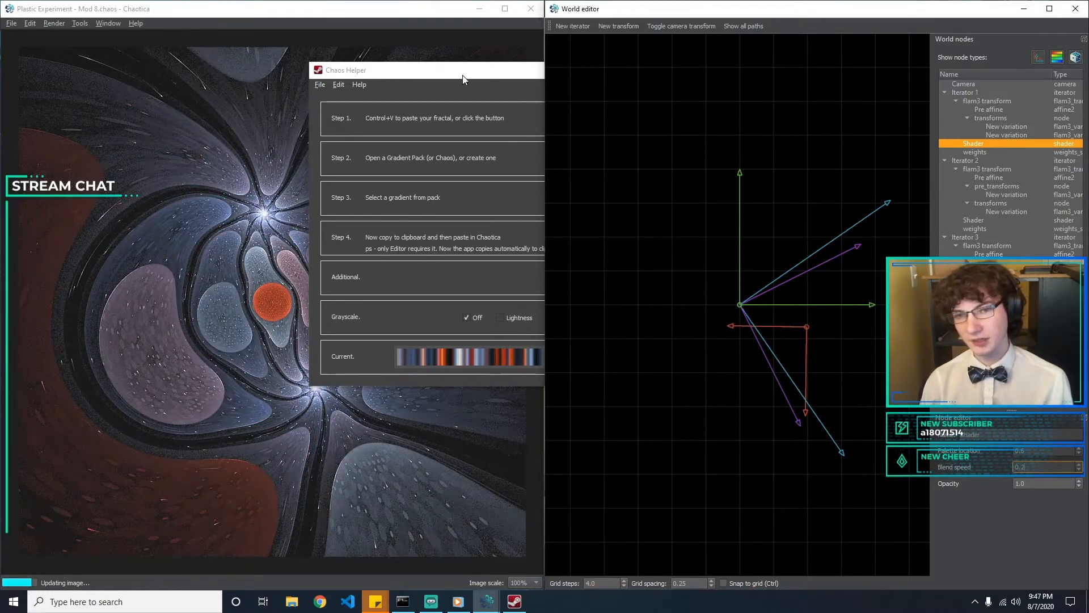
drag(460, 74, 654, 55)
click(898, 510)
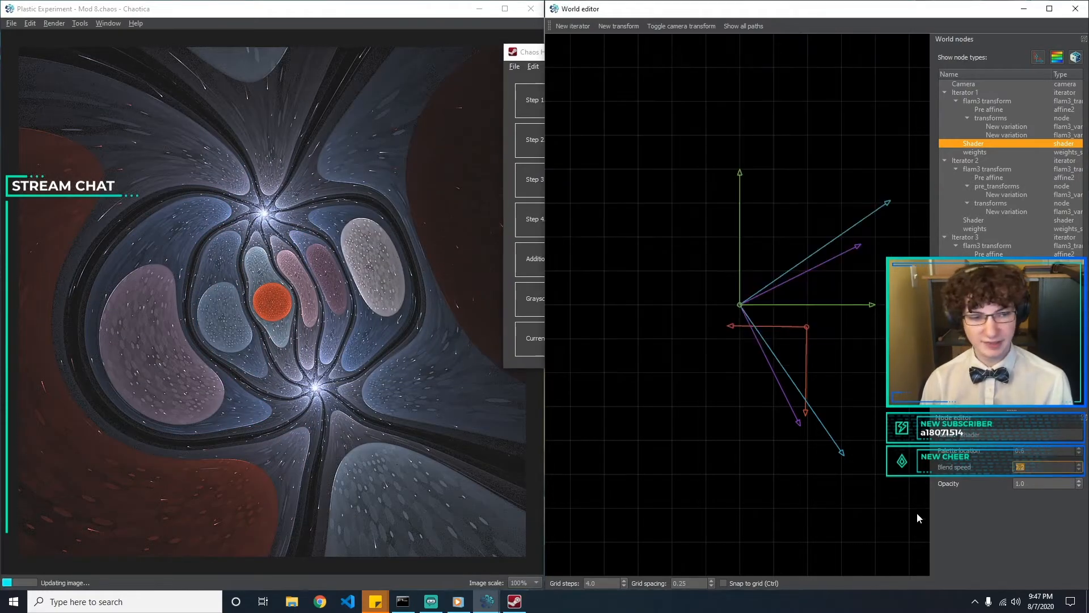
Set the palette location of Iterator 2's shader to -0.5
click(1007, 220)
scroll(1042, 450, up, 3)
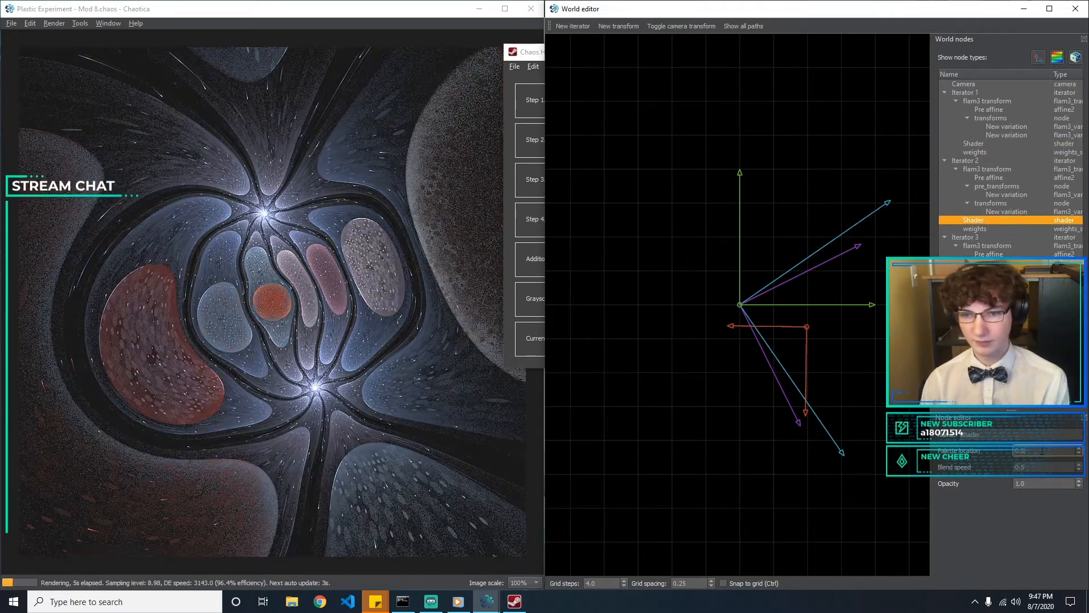
scroll(1043, 451, up, 1)
click(1042, 451)
text(-0.5)
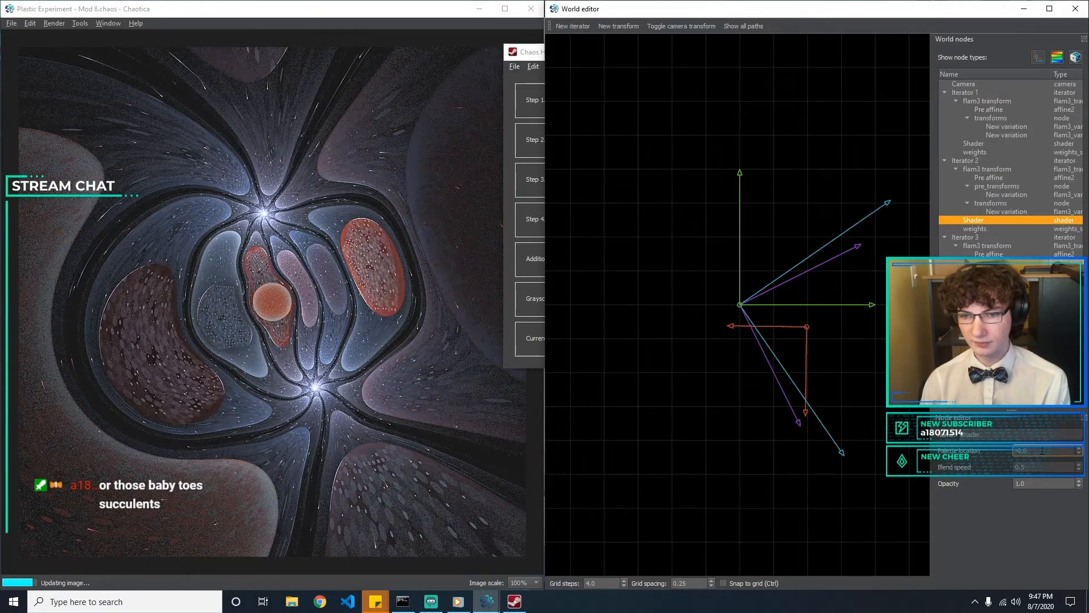
Try blend speeds of 0.1, 0.6 and 0.5 on Iterator 2's shader
key(Tab)
text(0.1)
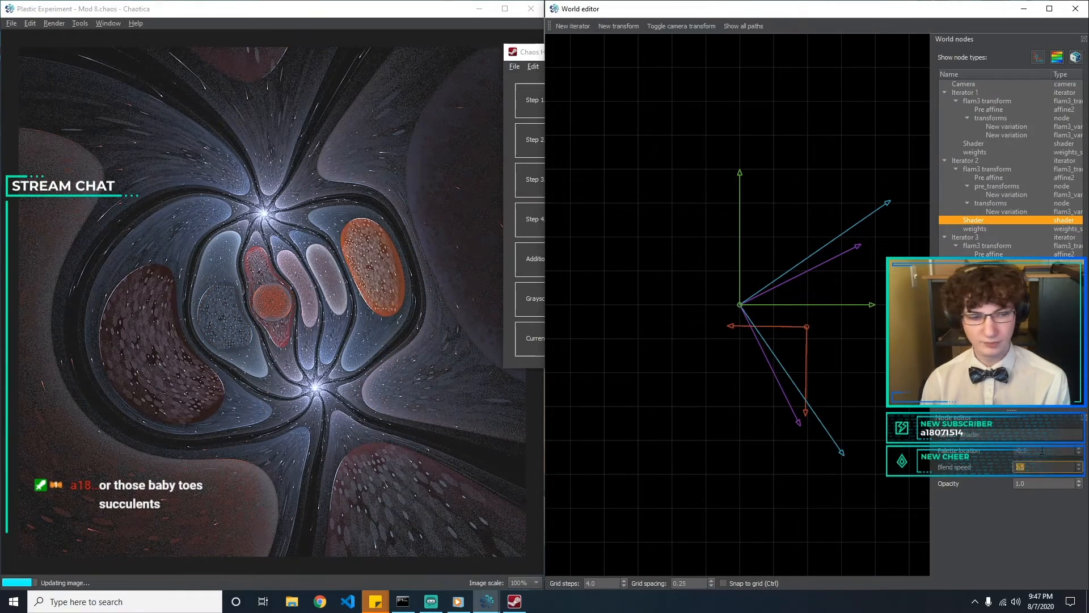
key(BackSpace)
key(BackSpace)
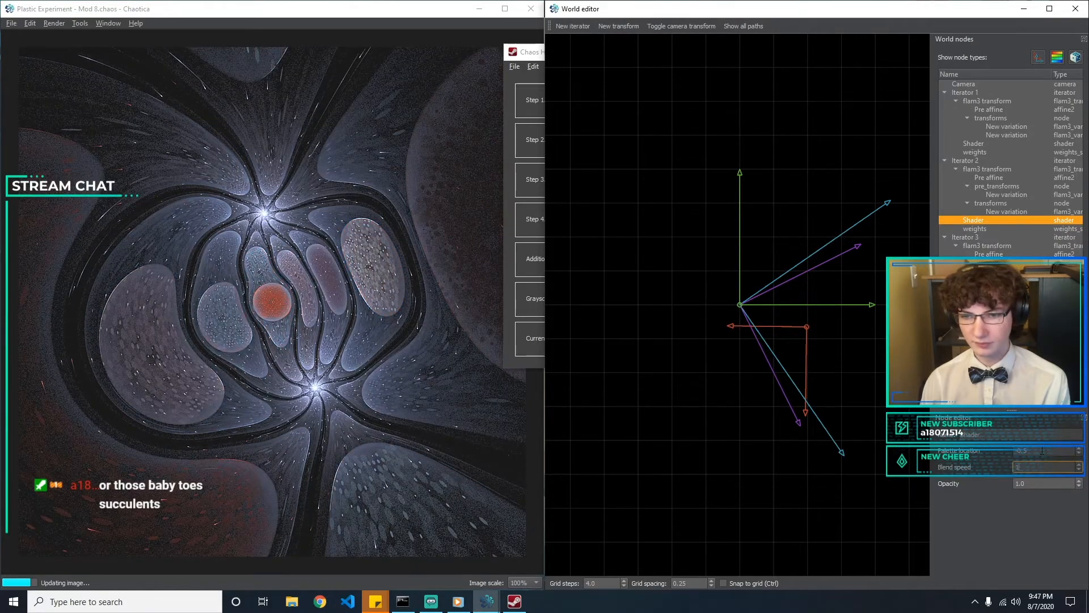
key(BackSpace)
text(0.6)
key(BackSpace)
text(5)
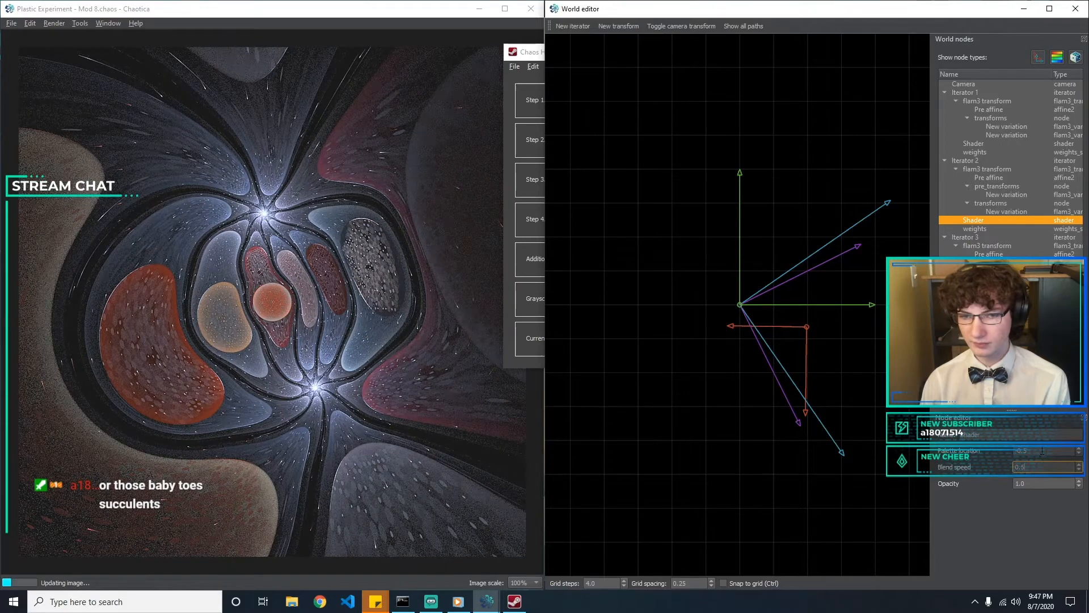
Bring the Chaos Helper gradient preview fully into view and set the blend speed of Iterator 2's shader to 0.1
click(525, 81)
drag(632, 61, 532, 31)
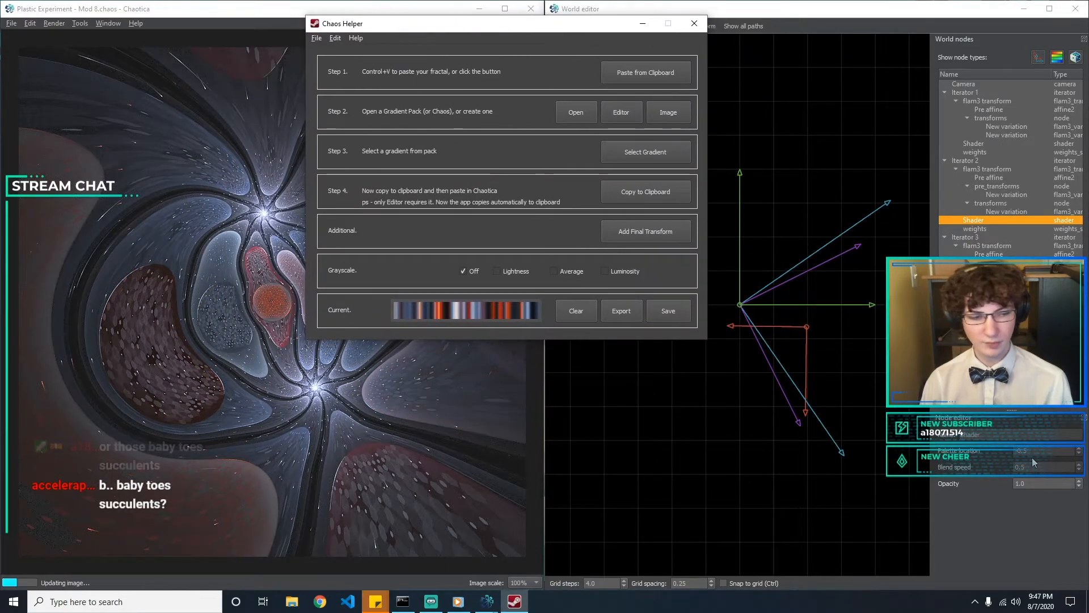
click(1032, 467)
key(BackSpace)
text(4)
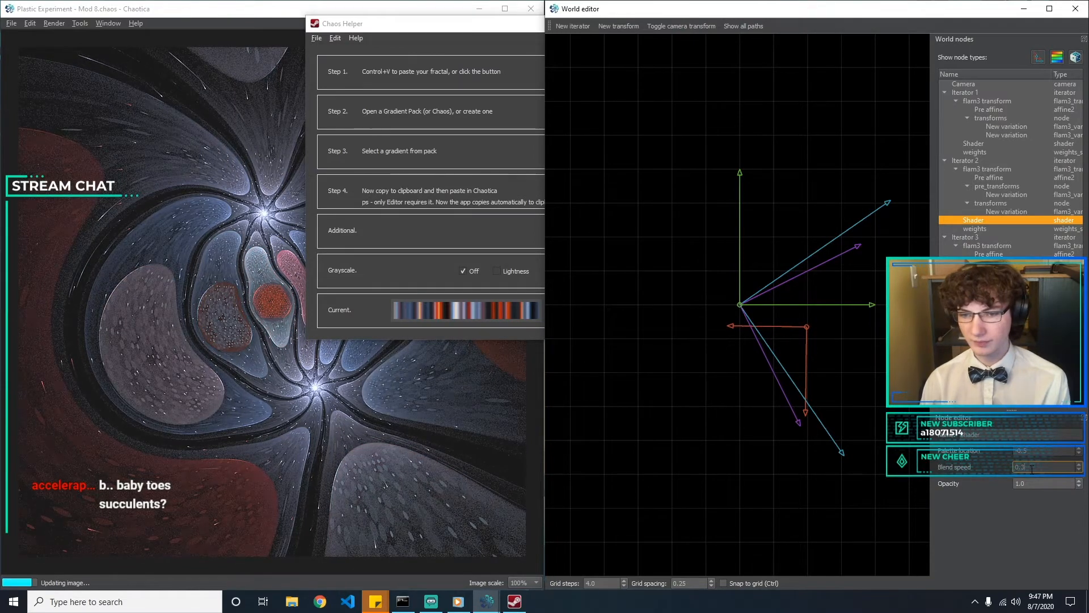
key(BackSpace)
text(1)
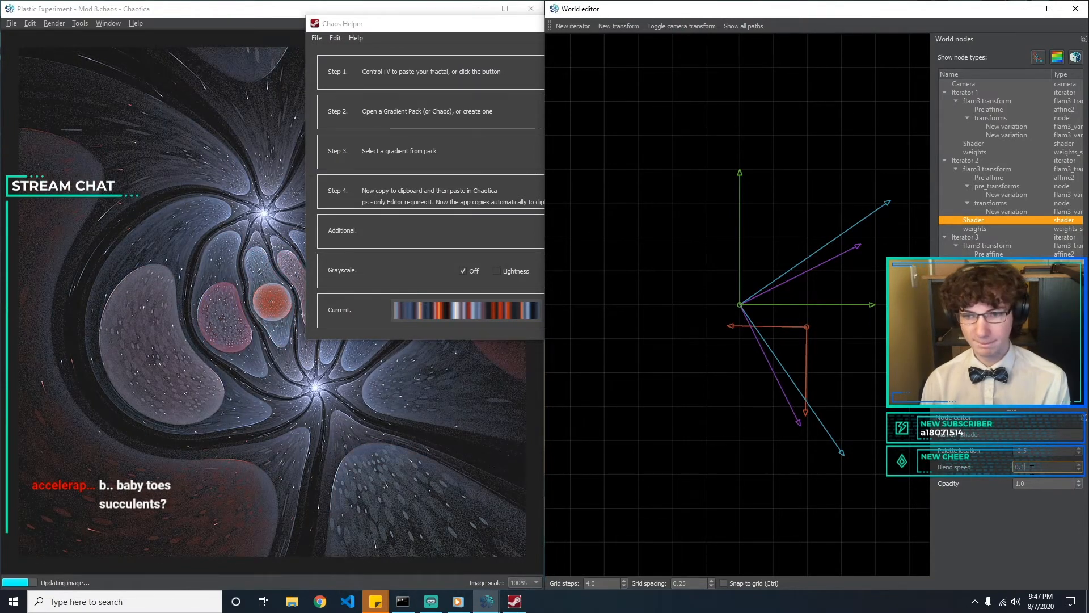
Try different opacity values, including 0.5, on Iterator 2's shader and return the opacity to 1
key(Tab)
text(0.5)
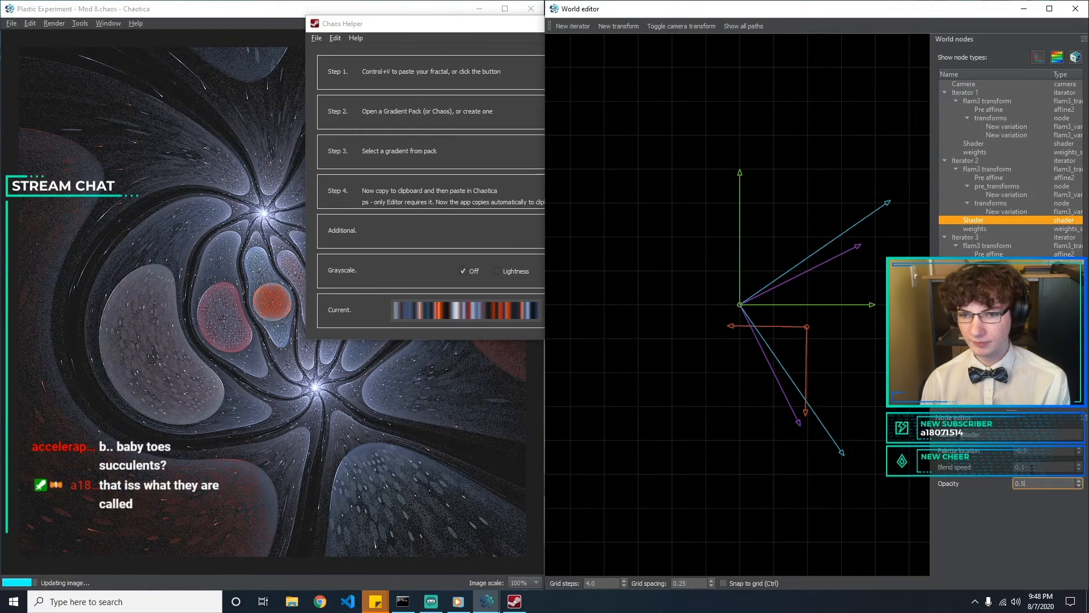
text(1)
key(BackSpace)
text(2)
key(BackSpace)
key(BackSpace)
text(2)
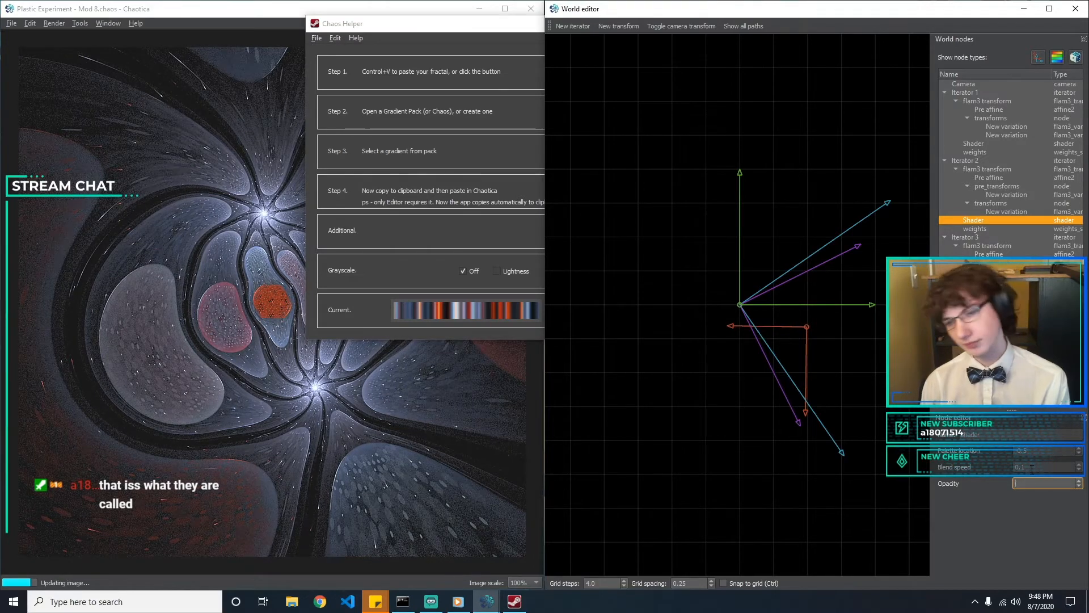
key(Return)
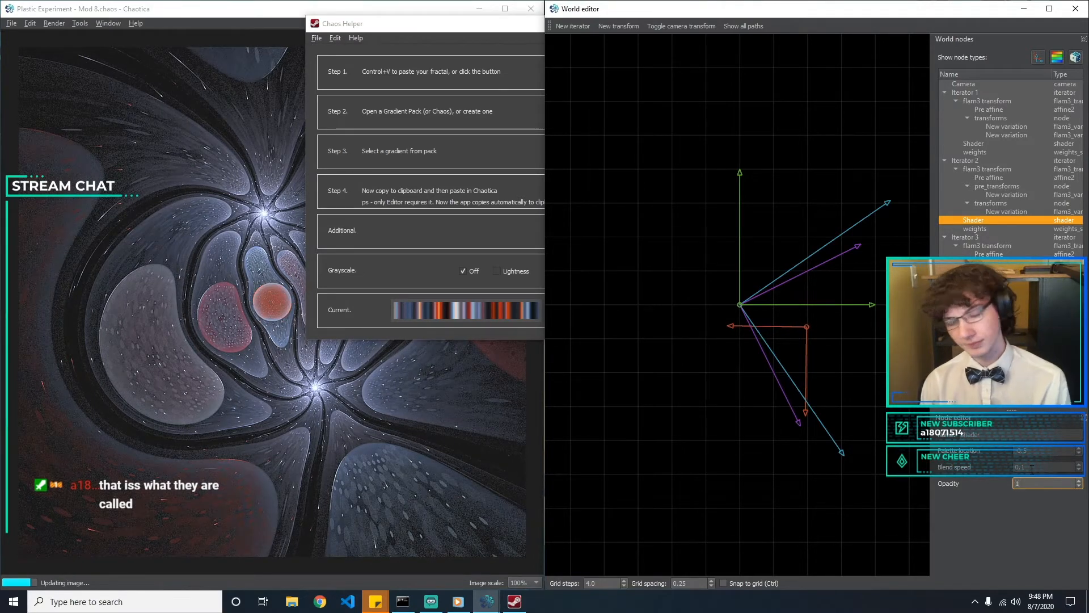
Set the palette location of Iterator 3's shader to -0.03
click(1007, 271)
click(973, 279)
click(1047, 451)
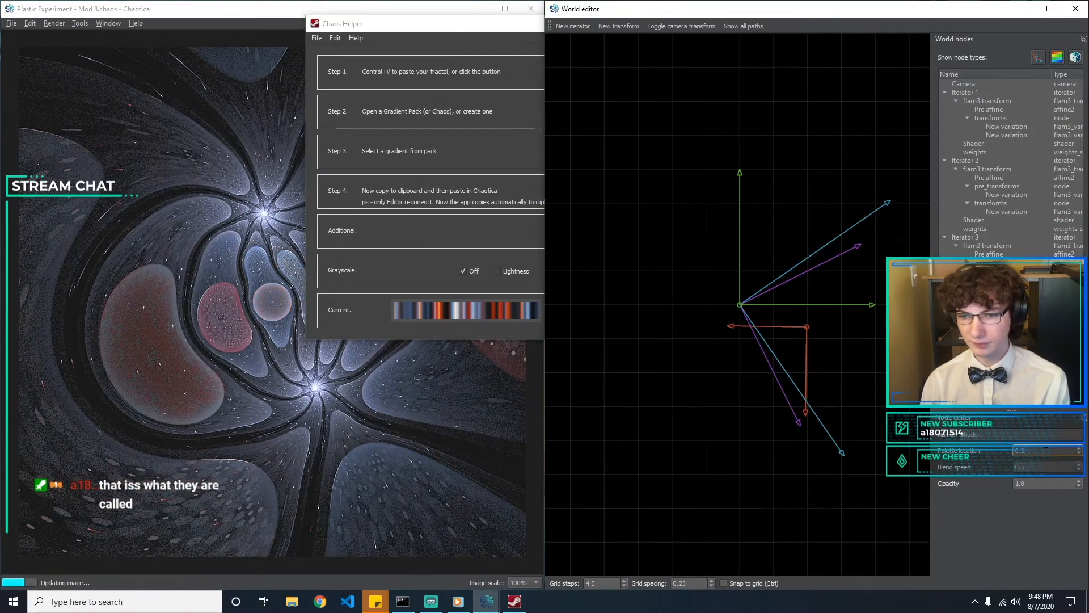
key(BackSpace)
key(BackSpace)
text(-0)
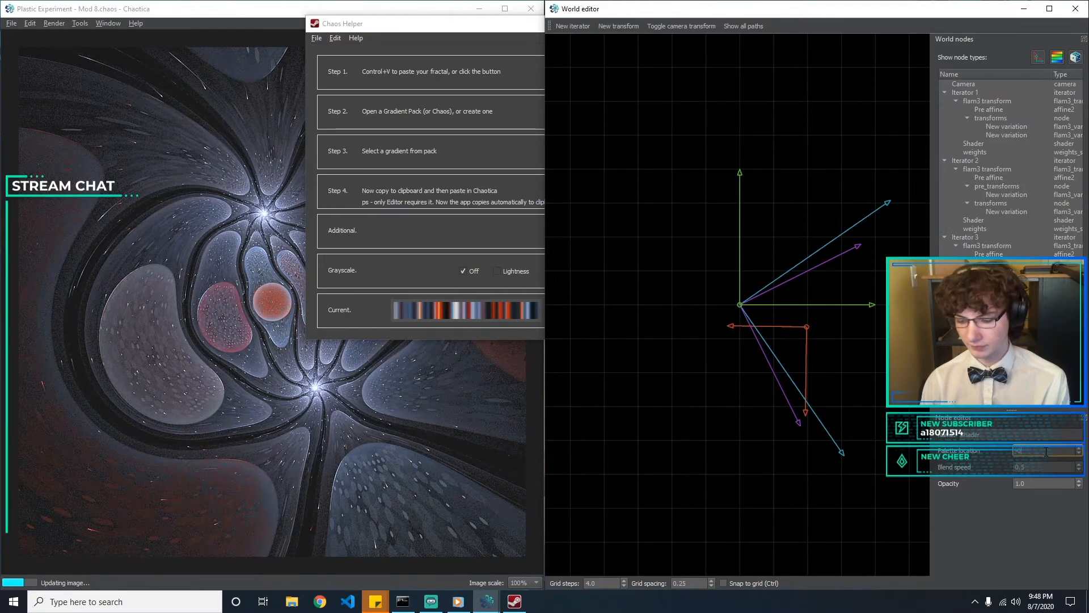
text(.01)
key(BackSpace)
text(01)
text(2)
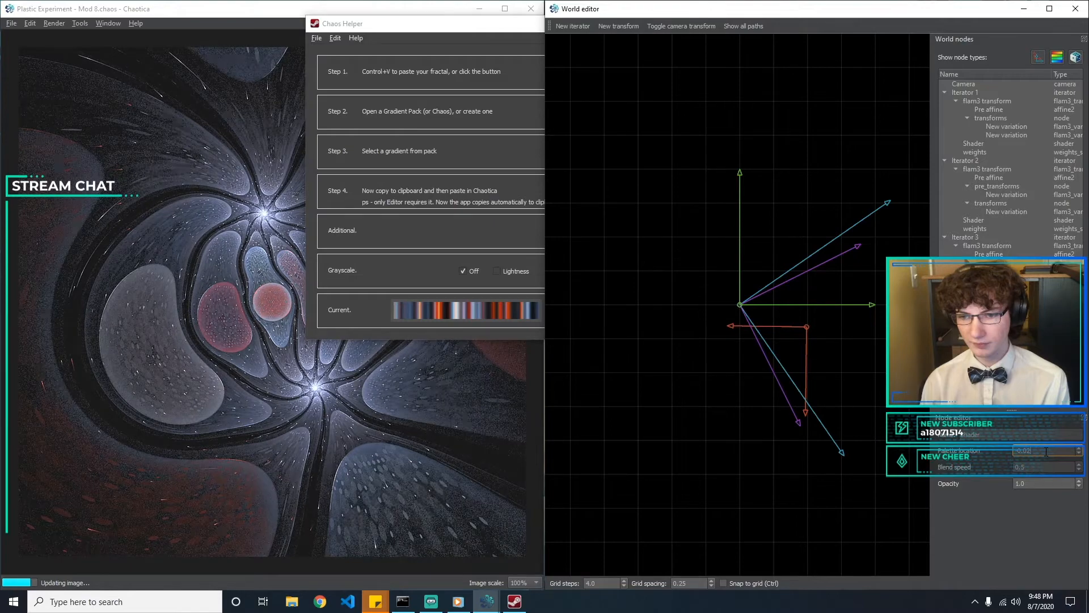
key(BackSpace)
text(3)
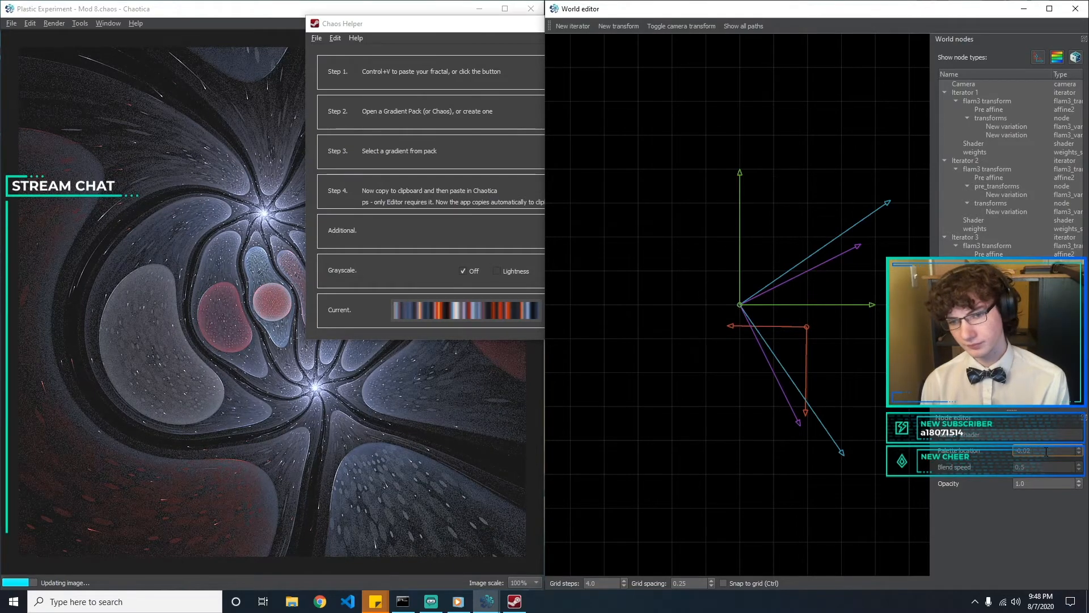
Try blend speeds of 0.6, 0.7 and 0.1 on Iterator 3's shader
click(1044, 467)
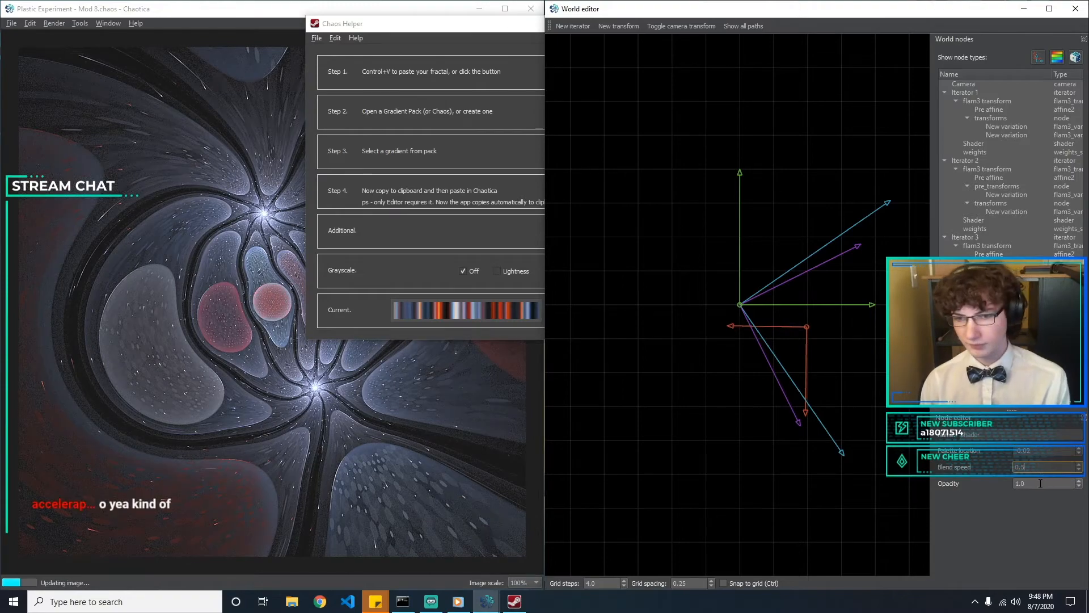
key(BackSpace)
text(6)
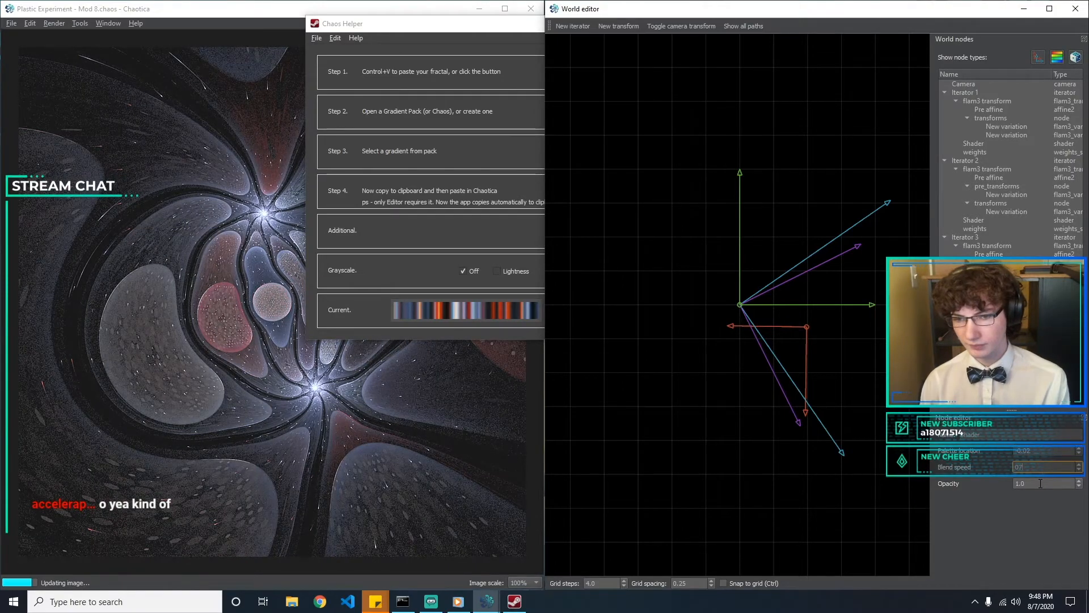
key(BackSpace)
text(7)
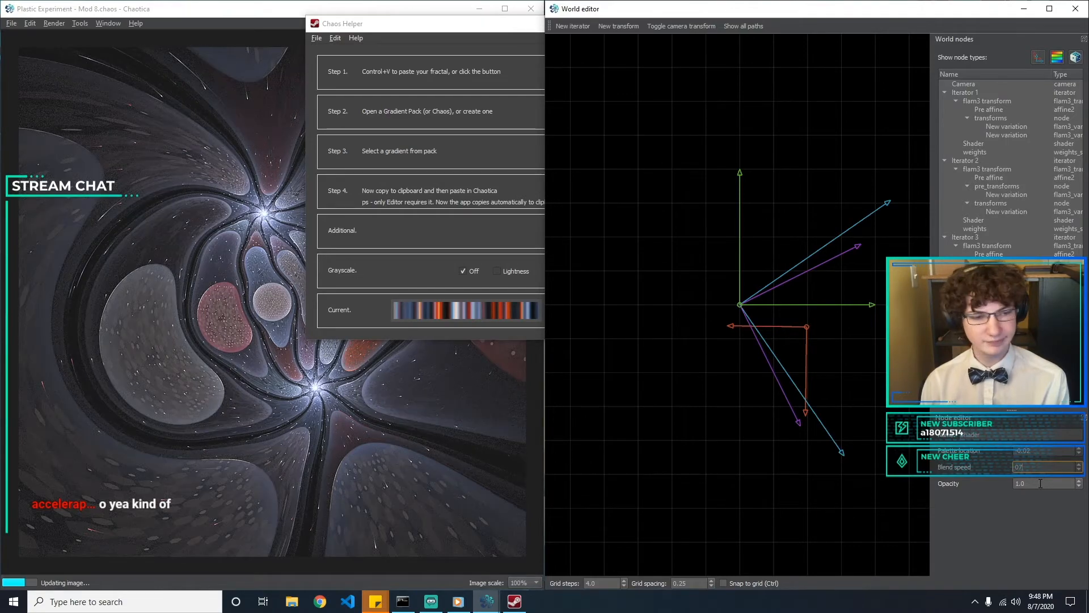
key(BackSpace)
text(1)
key(BackSpace)
key(BackSpace)
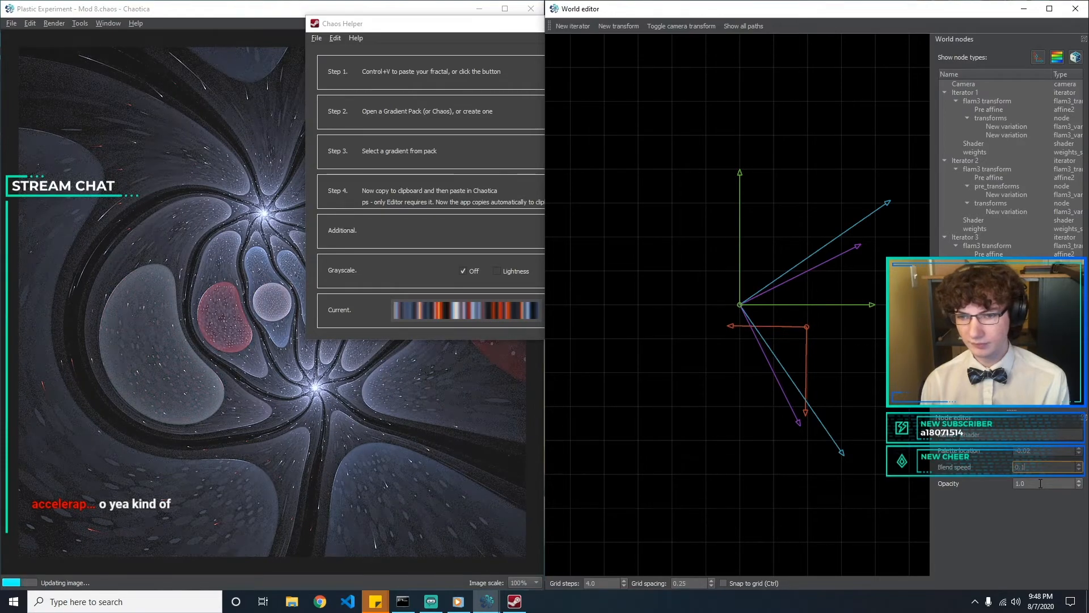
Try a palette location of 0.5 on Iterator 2's shader and replace it with -0.02
drag(1003, 205, 1004, 221)
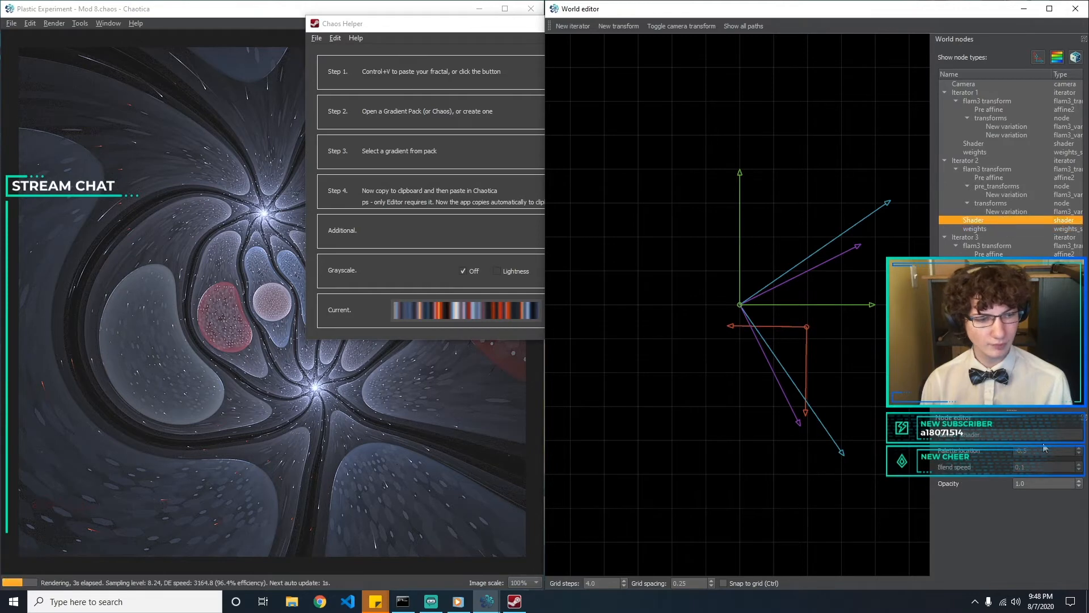
drag(1048, 449, 987, 438)
text(0)
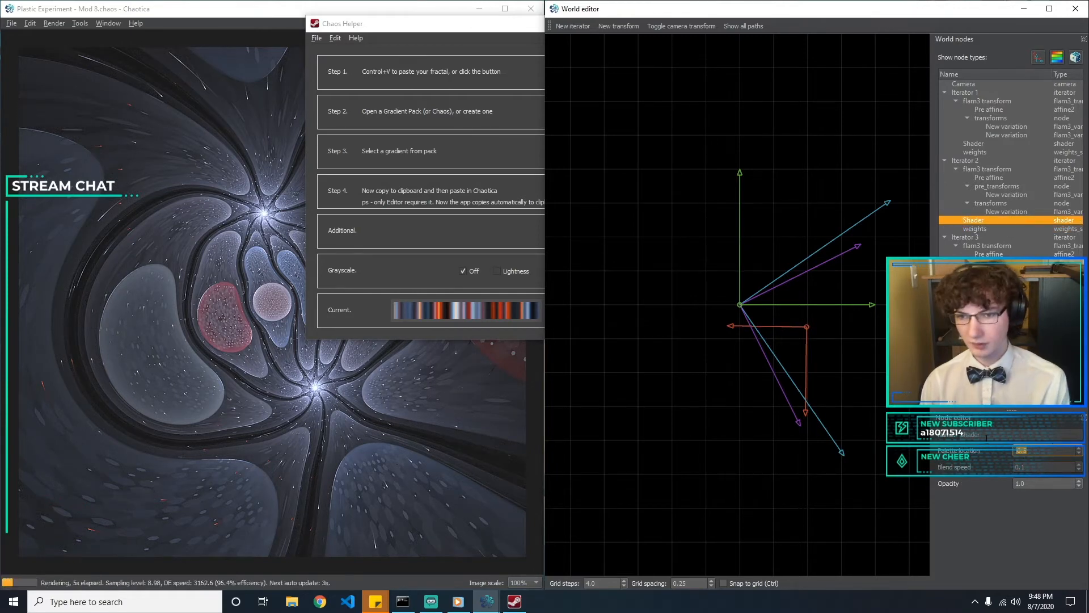
text(.5)
key(BackSpace)
key(BackSpace)
key(BackSpace)
text(-0.02)
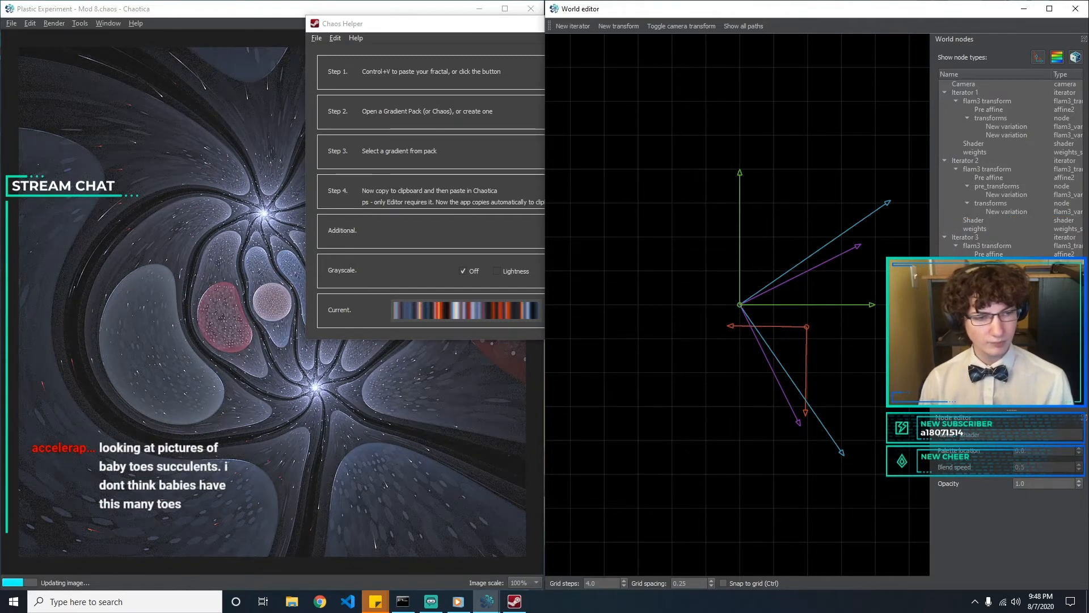
Try palette locations of 0.4 and 0.5 on Iterator 1's shader
click(1021, 143)
key(BackSpace)
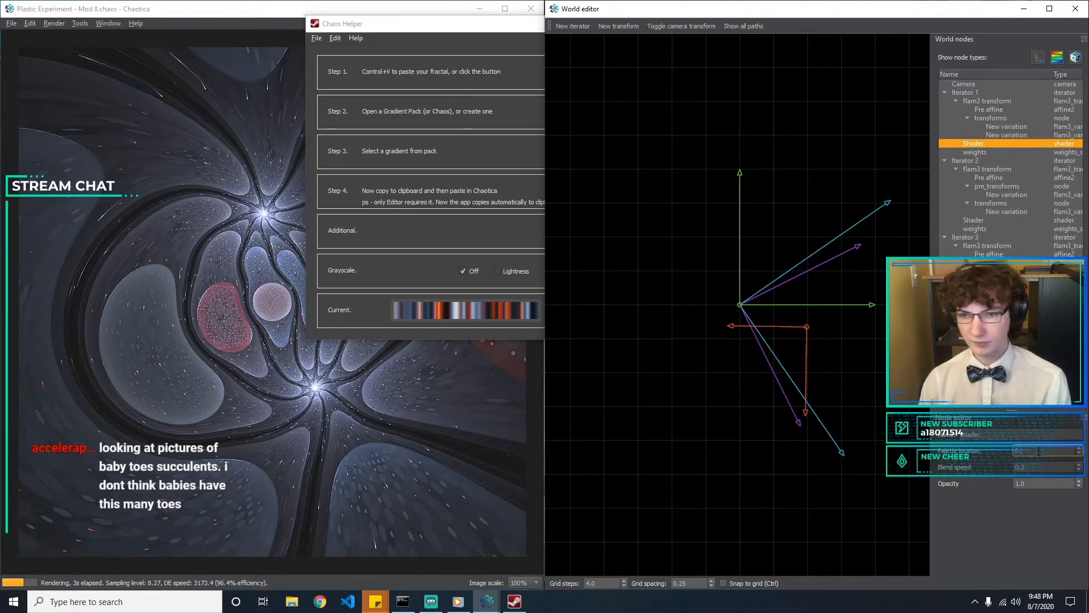
text(4)
key(BackSpace)
text(5)
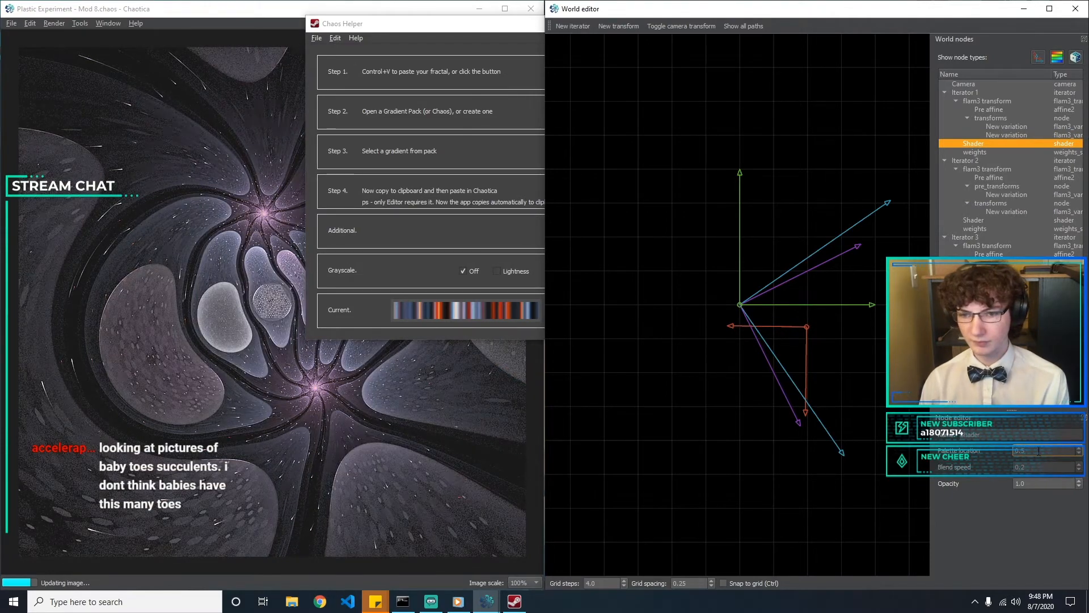
text(0)
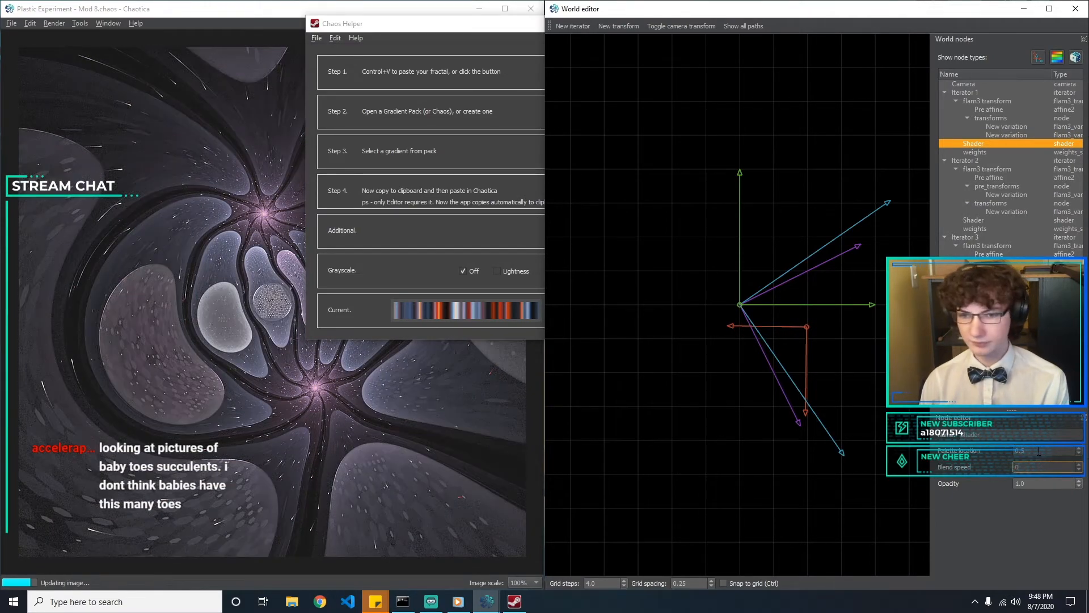
text(.)
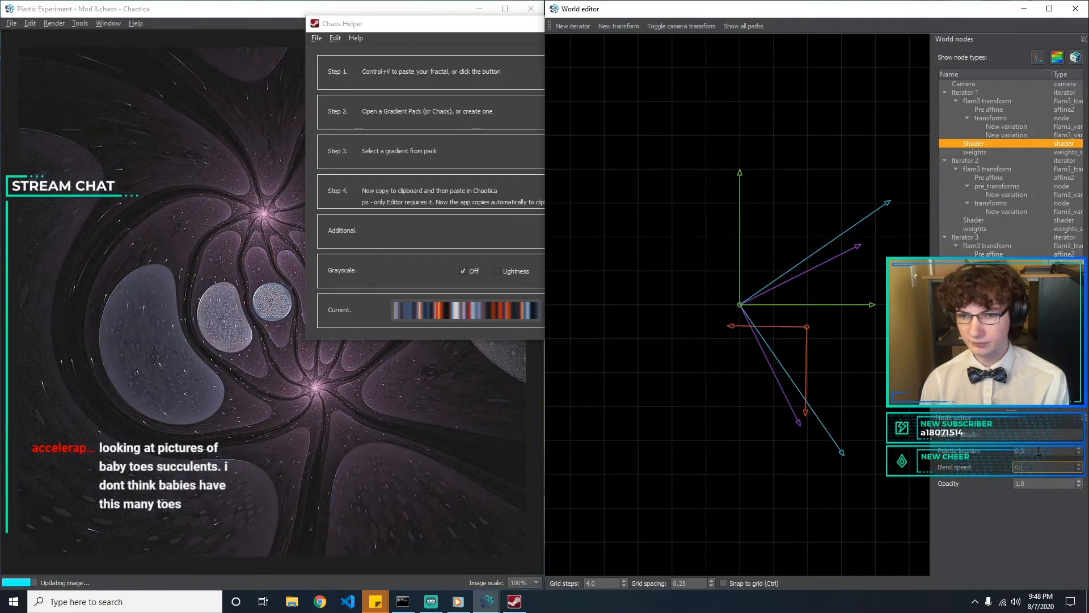
text(56)
Try blend speeds of 0.6 and 0.4 on Iterator 1's shader and set the blend speed to 0.5
key(BackSpace)
text(4)
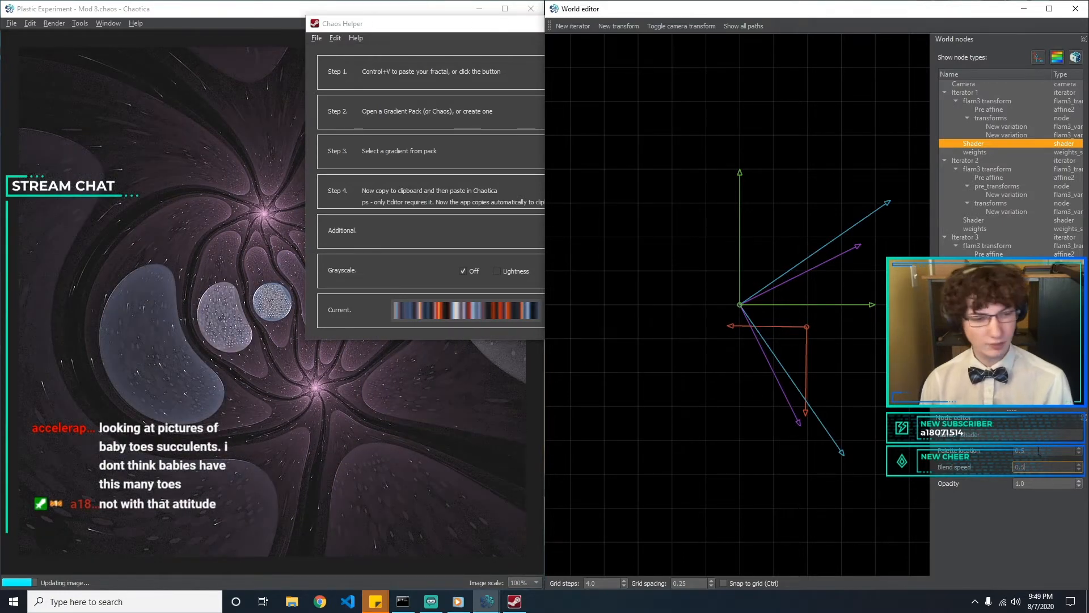
key(BackSpace)
text(5)
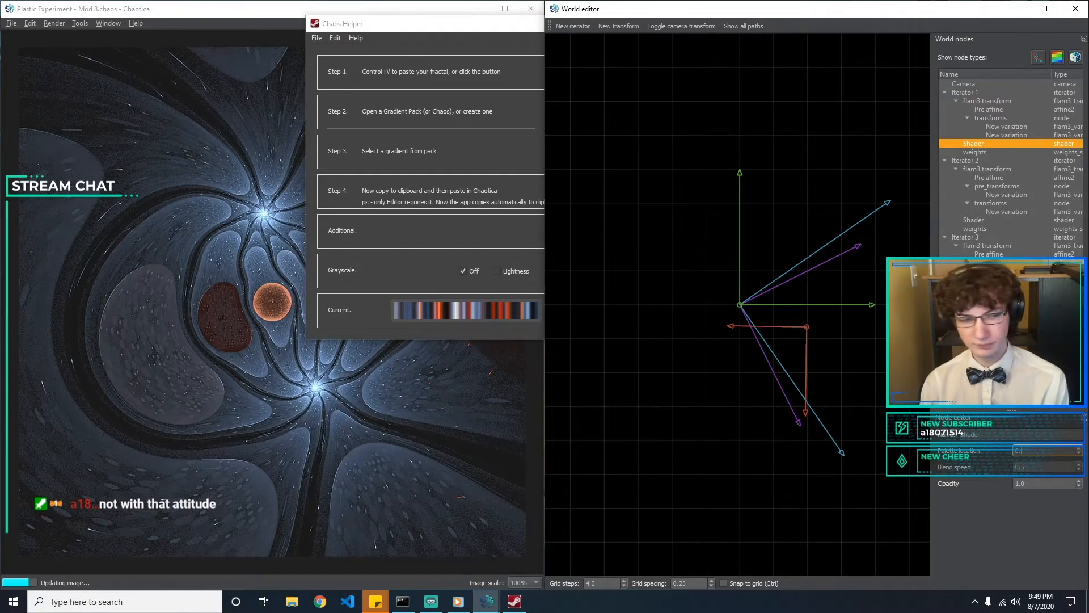
Enter 0.4 as the palette location of Iterator 1's shader and step it through many values to compare the resulting colors
key(BackSpace)
text(4)
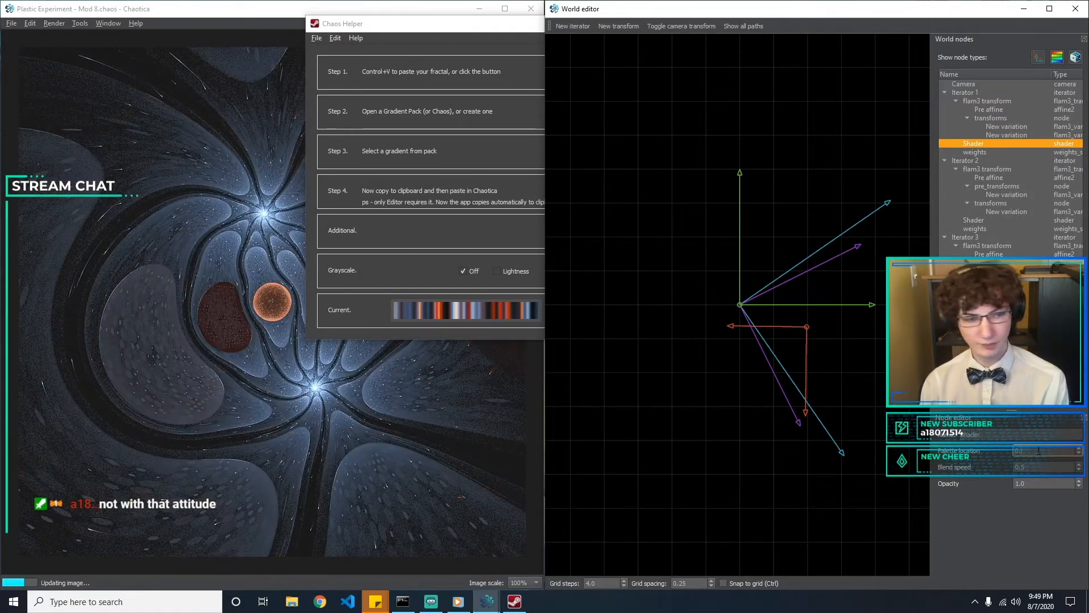
click(1080, 449)
click(1081, 449)
click(1080, 450)
click(1081, 450)
click(1080, 449)
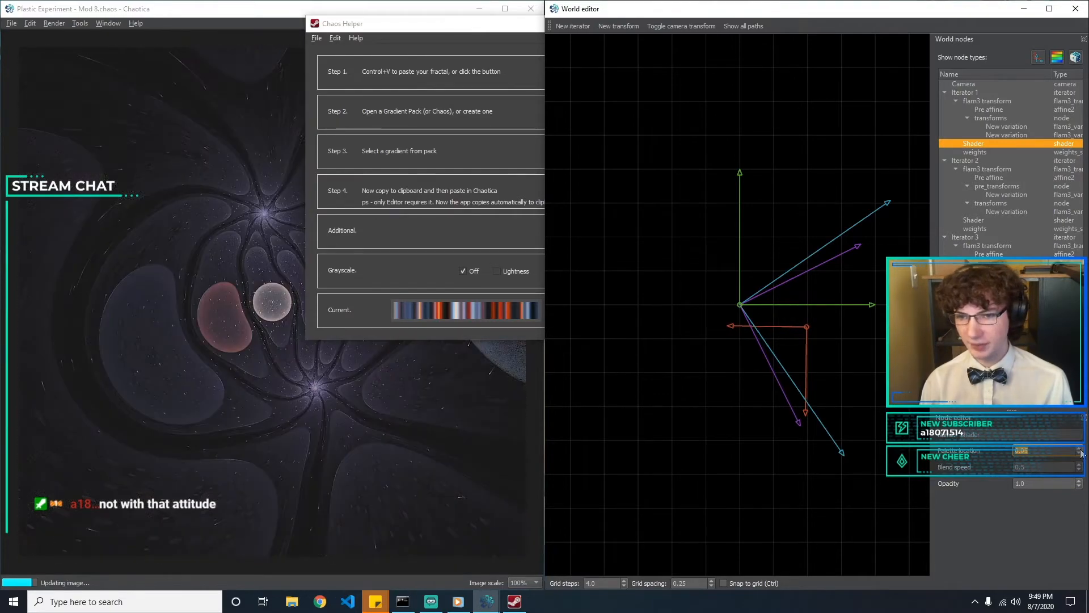
click(1080, 451)
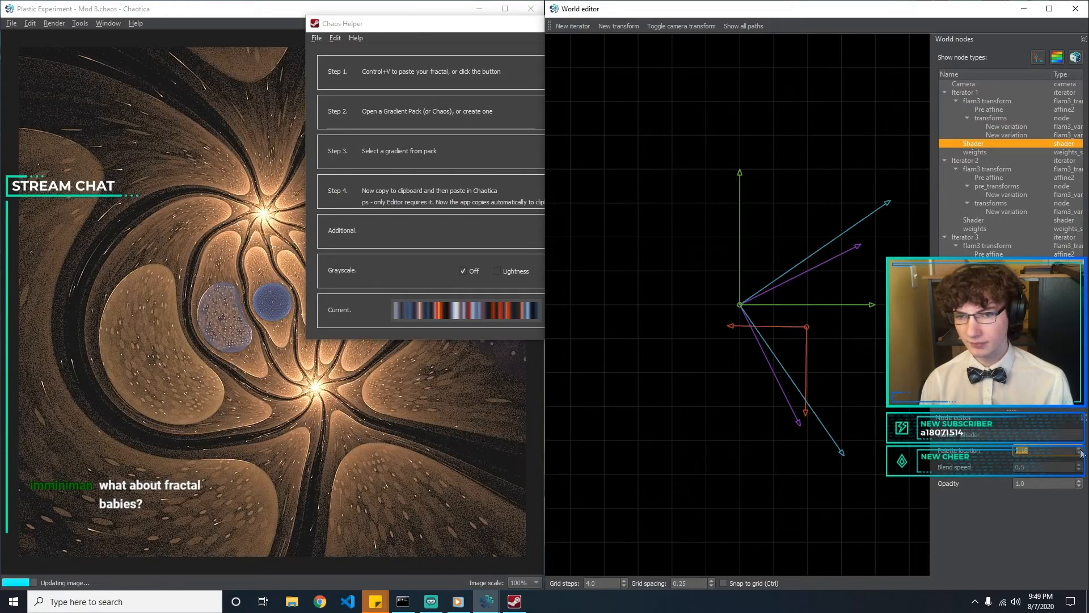
click(1081, 451)
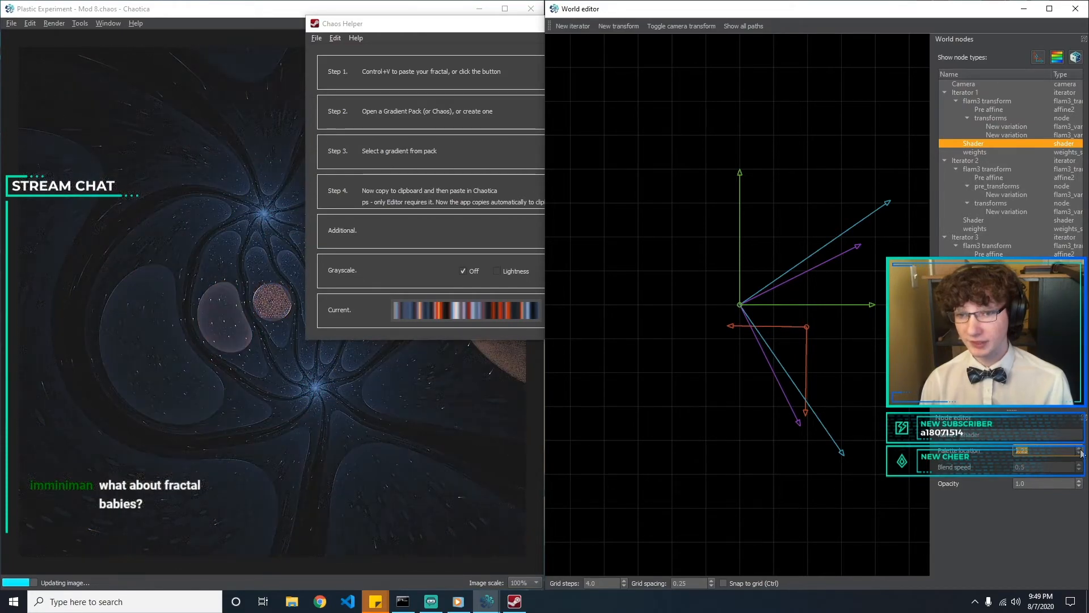
click(1080, 451)
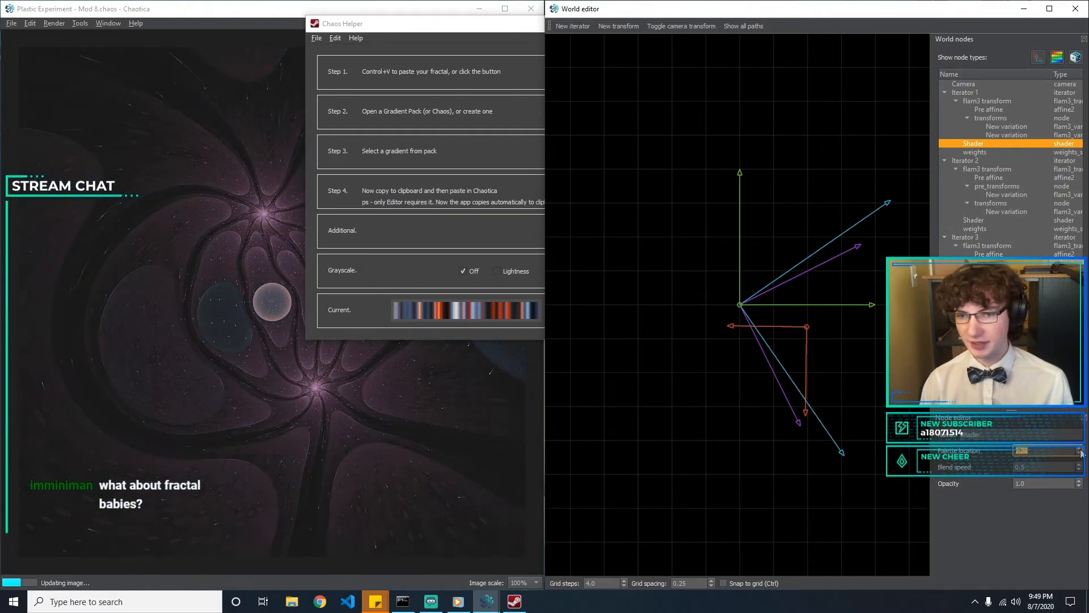
click(1081, 450)
click(1081, 450)
click(1080, 450)
click(1081, 450)
click(1081, 451)
click(1081, 451)
click(1081, 451)
click(1081, 451)
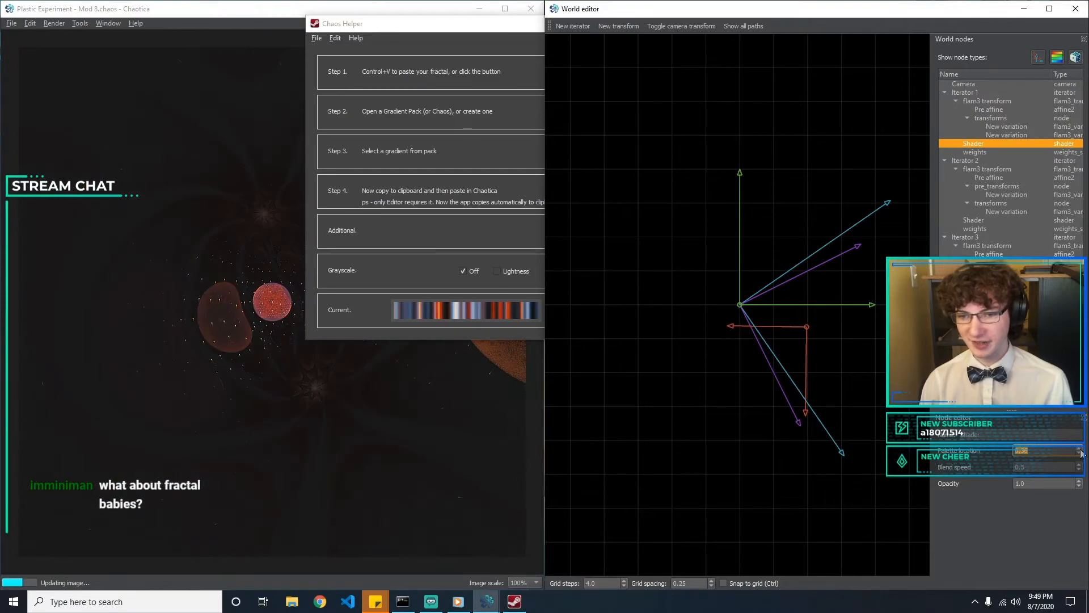
click(1081, 450)
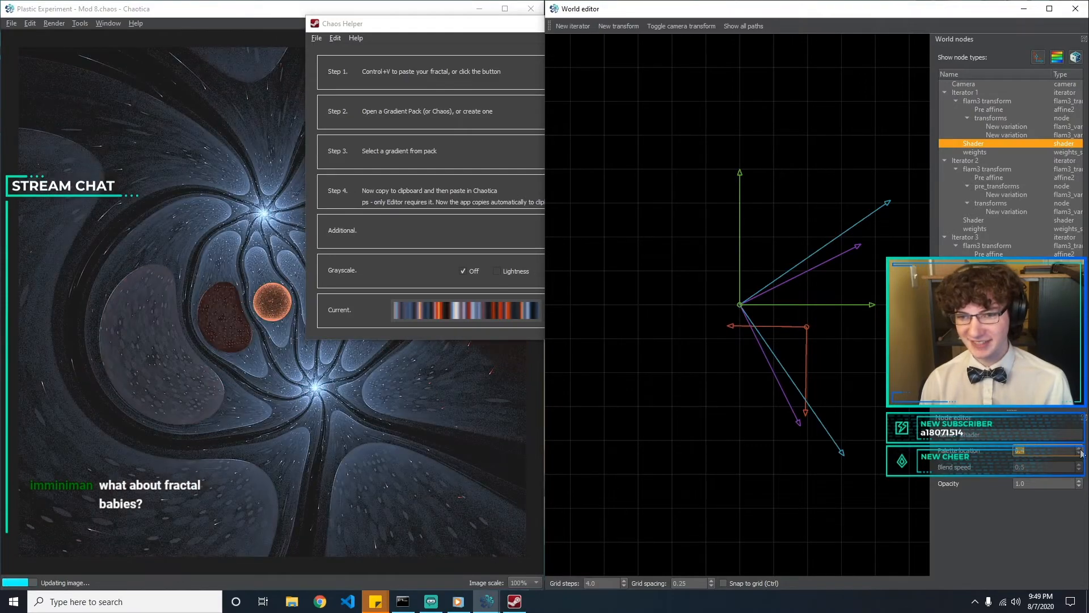
click(1081, 450)
click(1081, 450)
click(1080, 450)
click(1081, 450)
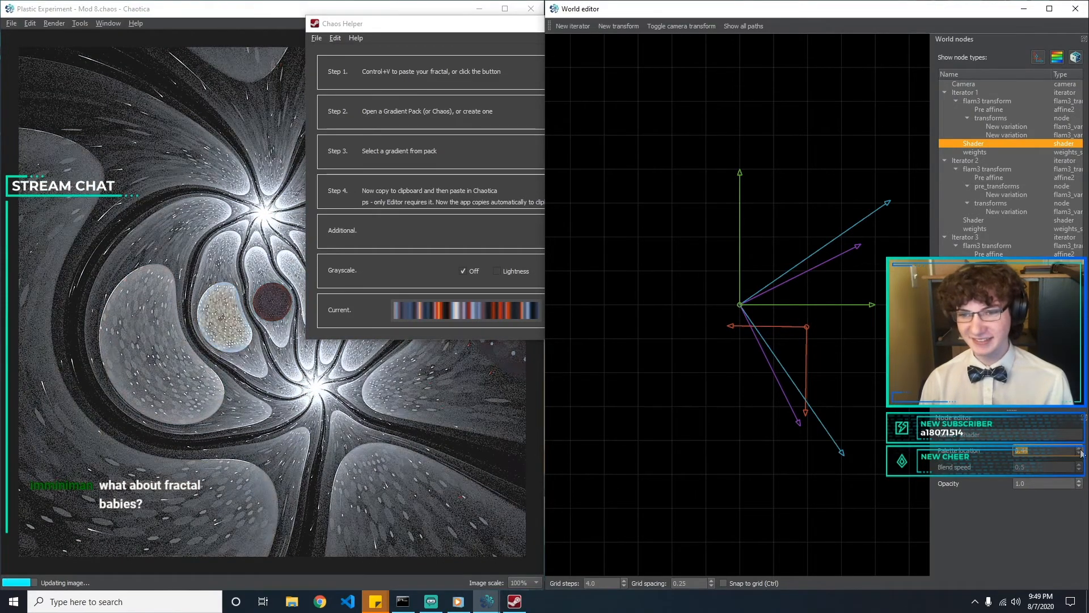
click(1081, 450)
click(1081, 450)
click(1081, 449)
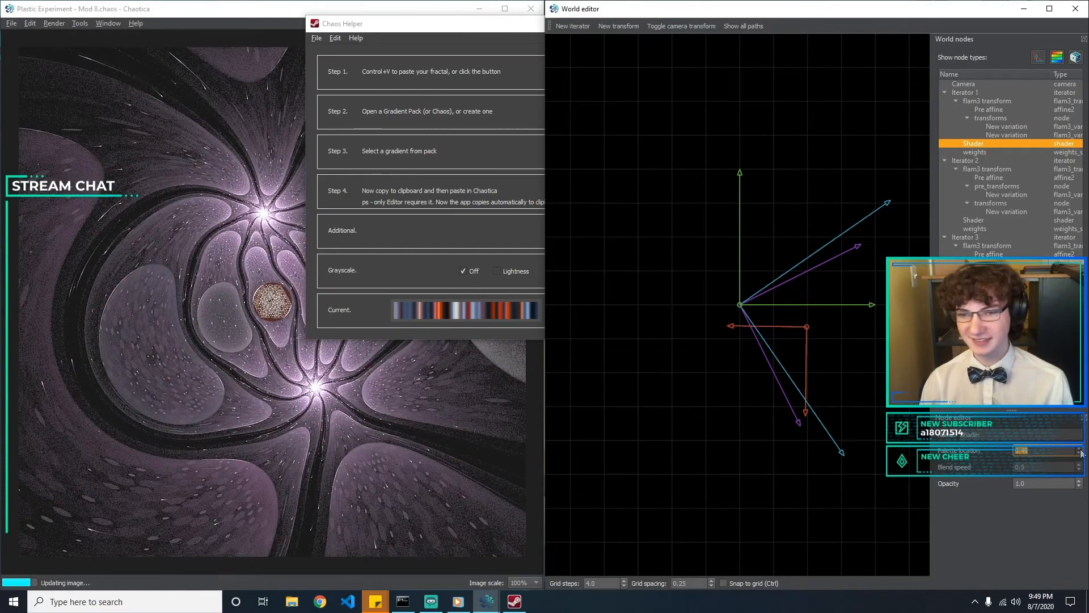
click(1081, 450)
click(1081, 450)
click(1081, 449)
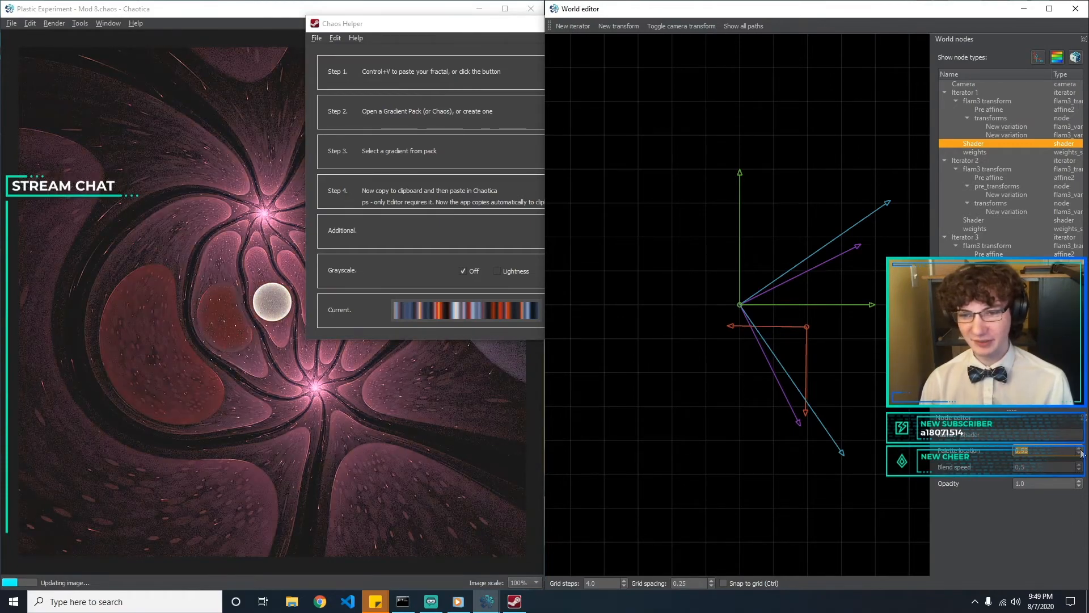
click(1081, 450)
click(1080, 450)
click(1080, 450)
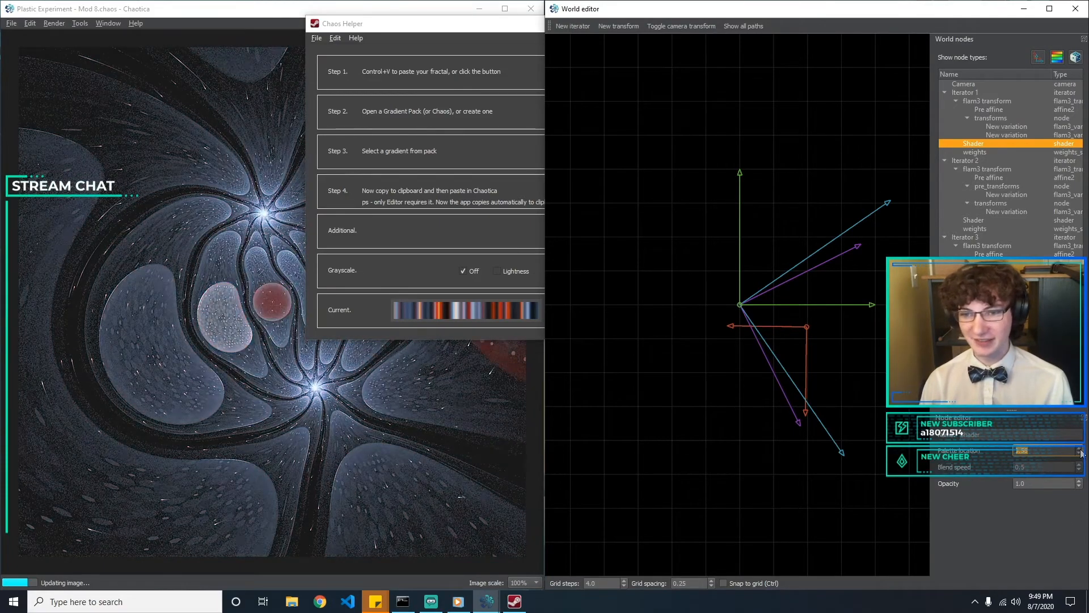
click(1081, 450)
click(1081, 450)
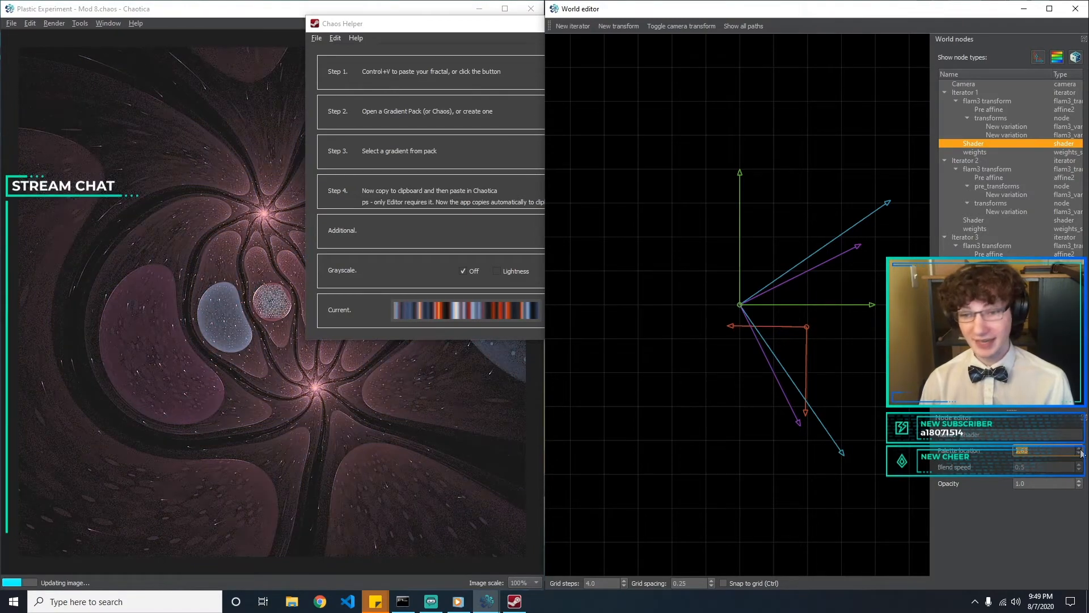
click(1081, 450)
click(1081, 450)
click(1081, 450)
click(1081, 450)
click(1081, 449)
click(1081, 450)
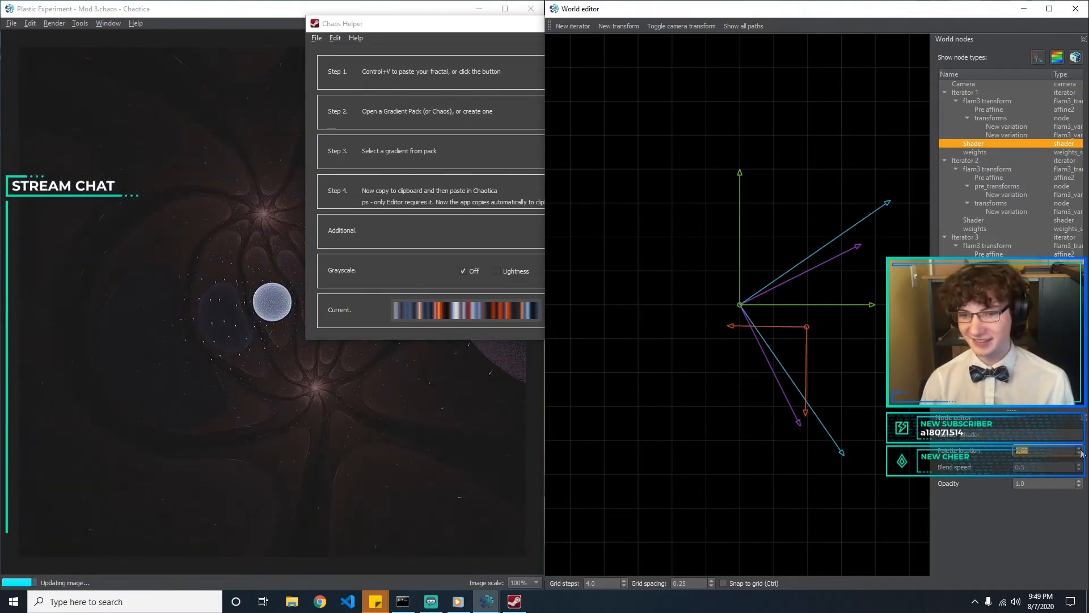
click(1081, 450)
click(1081, 450)
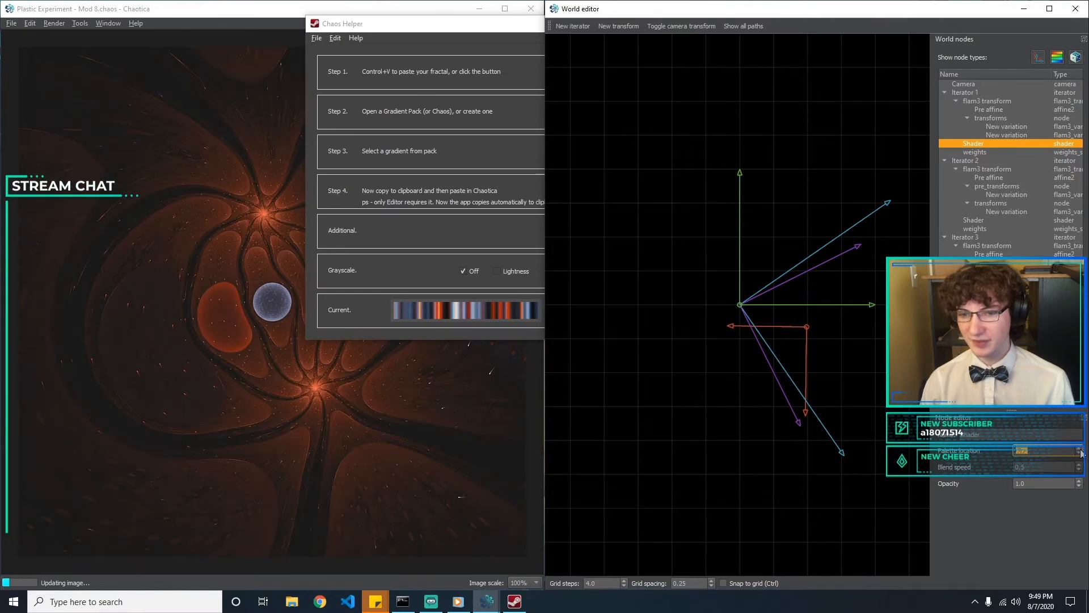
click(1081, 450)
click(1081, 452)
click(1081, 452)
click(1081, 452)
click(1081, 452)
click(1080, 450)
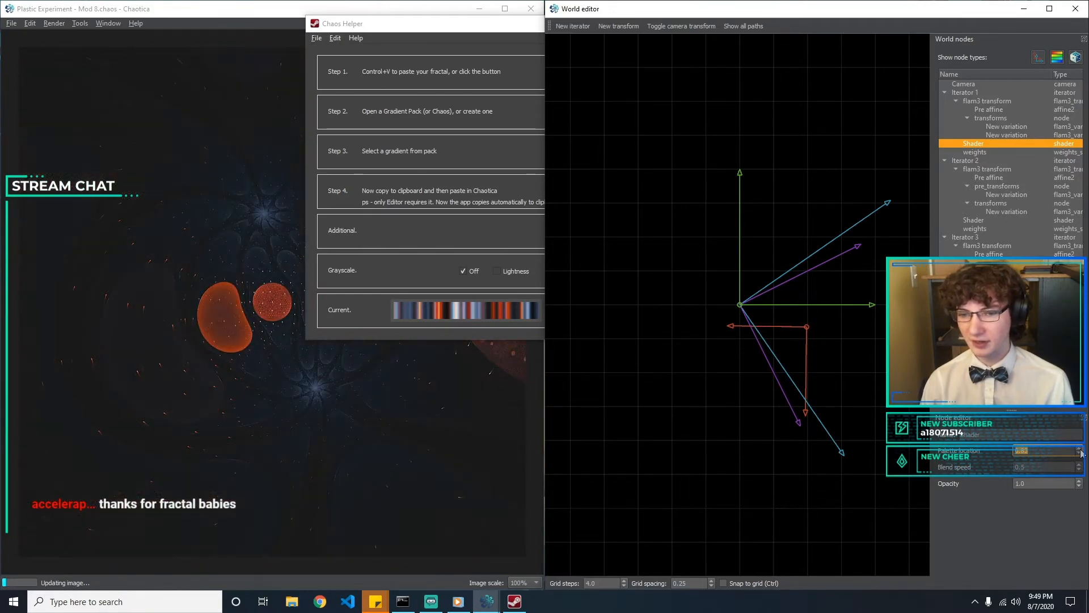
click(1080, 449)
click(1081, 449)
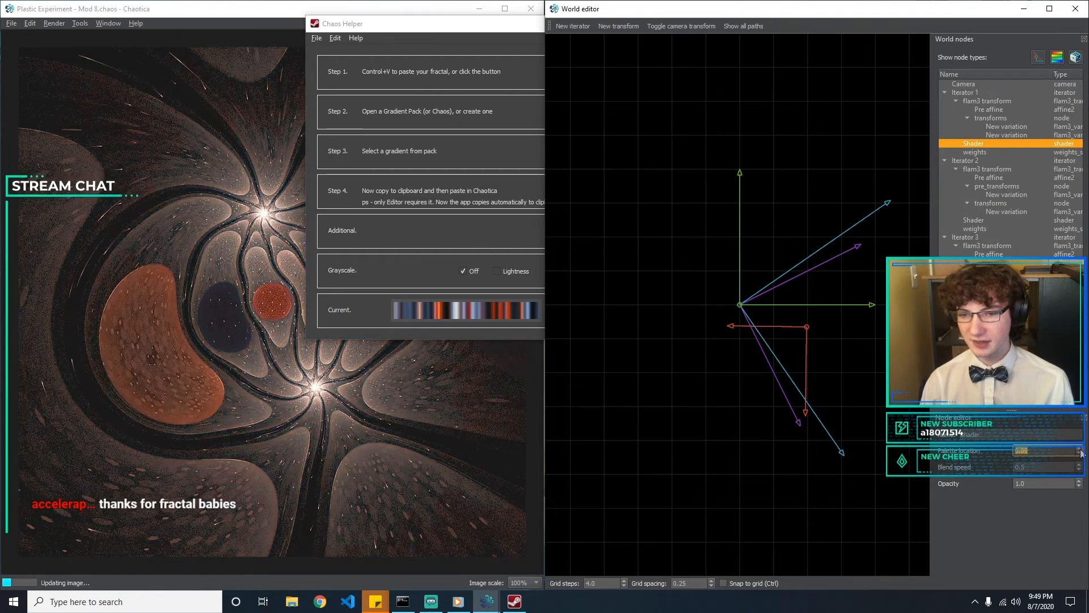
click(1081, 450)
click(1081, 450)
click(1080, 450)
click(1081, 450)
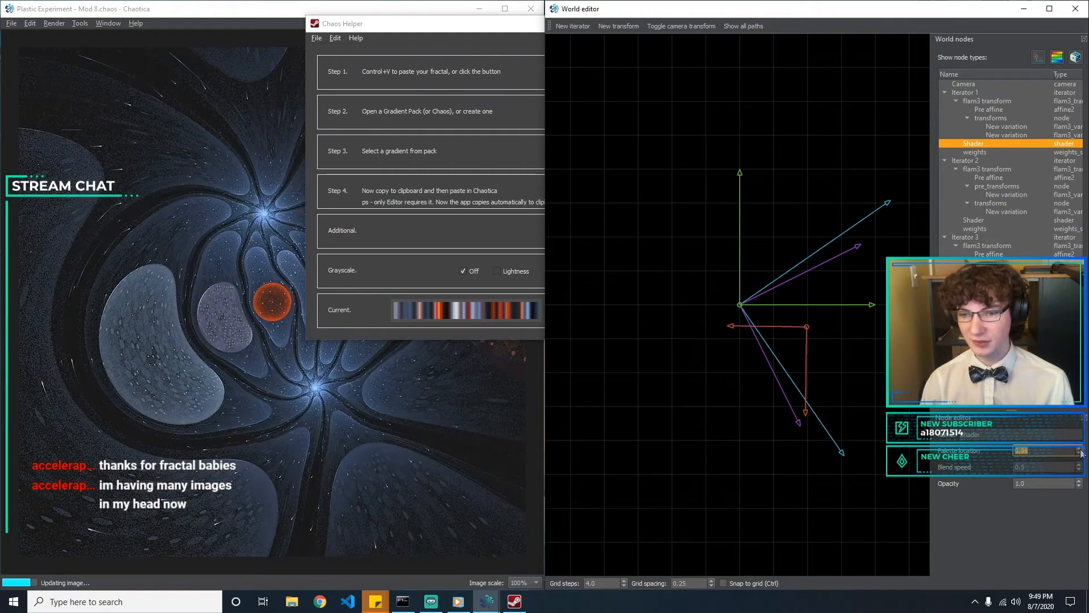
click(1081, 450)
click(1081, 450)
click(1081, 450)
click(1081, 450)
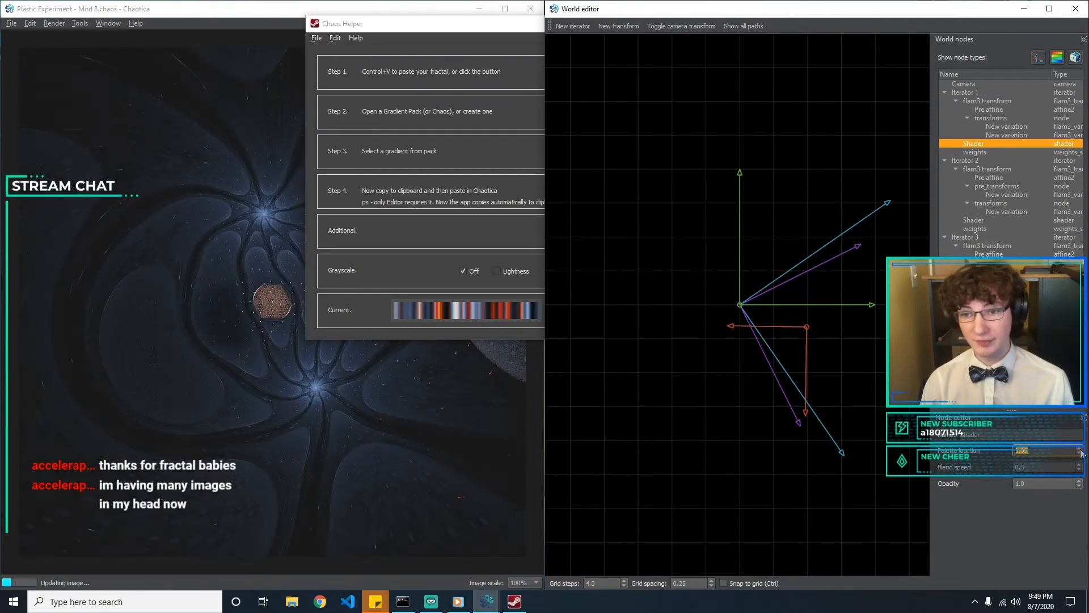
click(1081, 450)
click(1081, 450)
click(1080, 449)
click(1081, 450)
click(1081, 450)
click(1081, 450)
click(1081, 450)
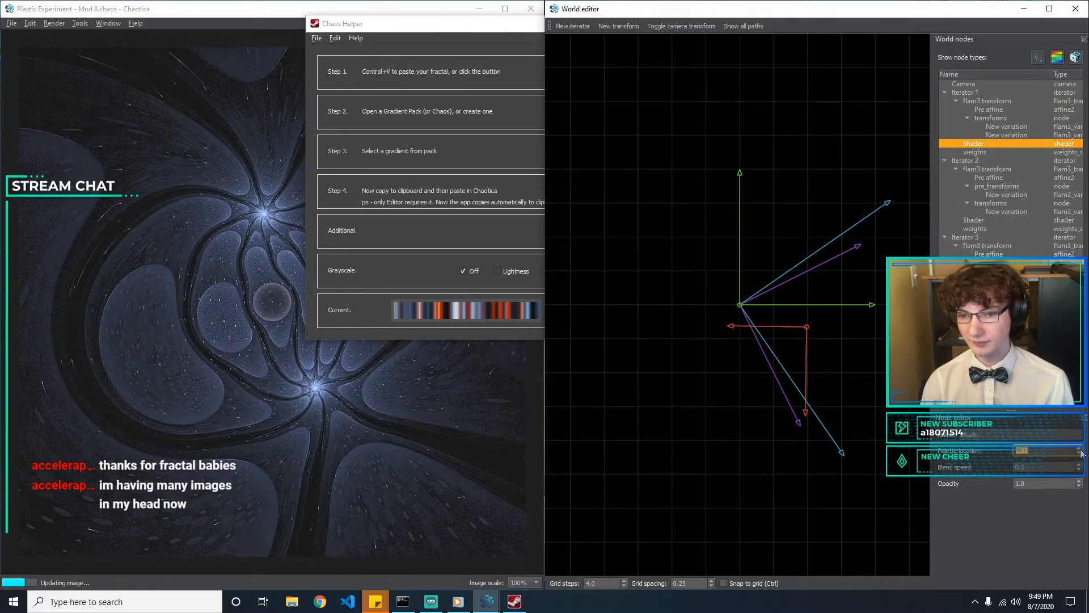
click(1080, 450)
click(1080, 449)
click(1081, 450)
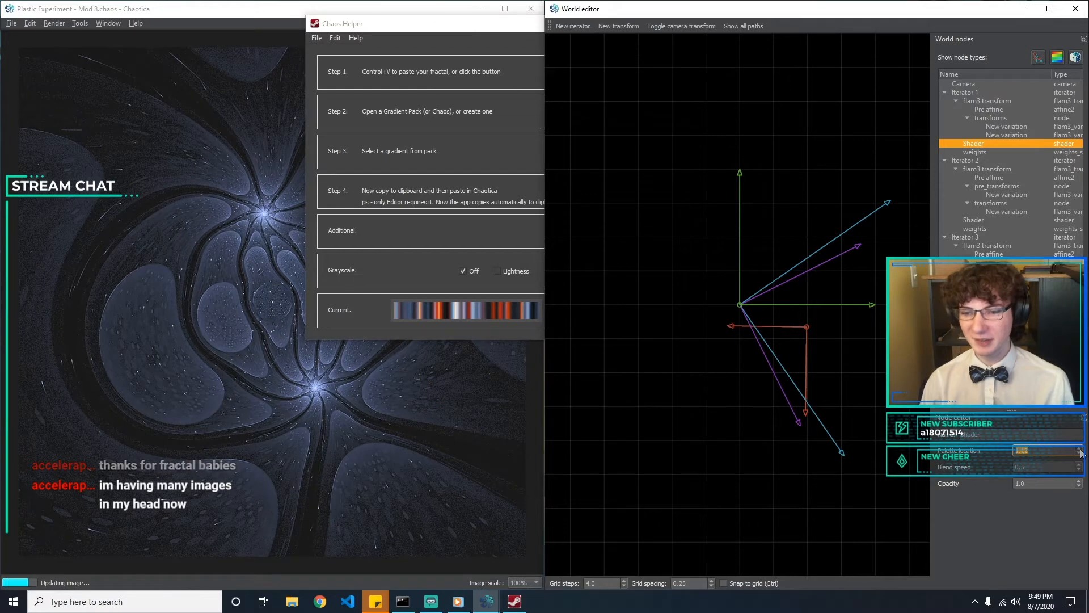
click(1081, 450)
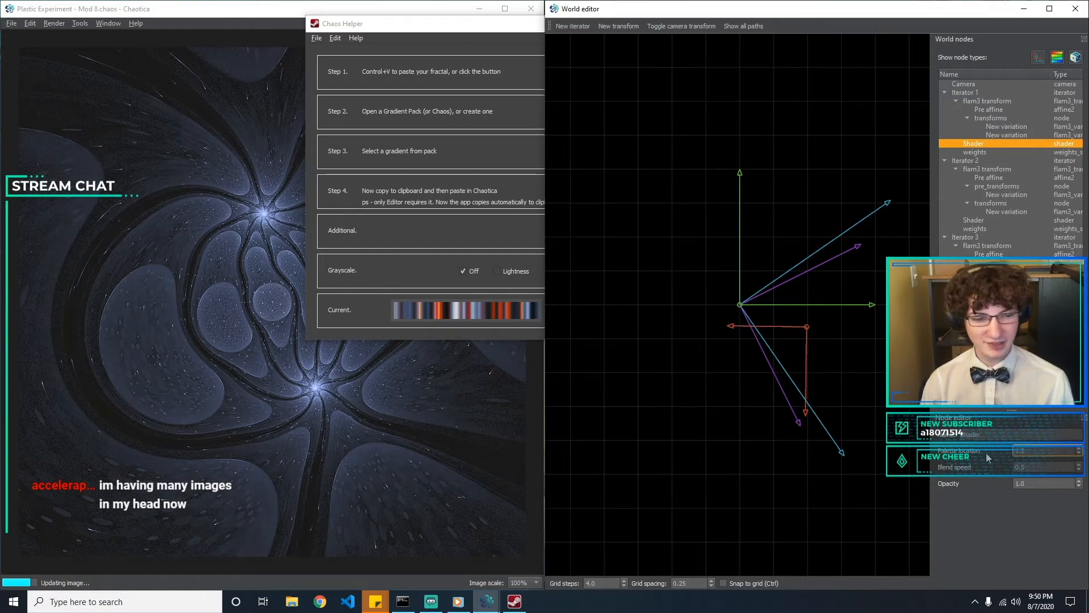
Set the palette location of Iterator 1's shader to 0.8
key(BackSpace)
key(BackSpace)
key(BackSpace)
text(0.8)
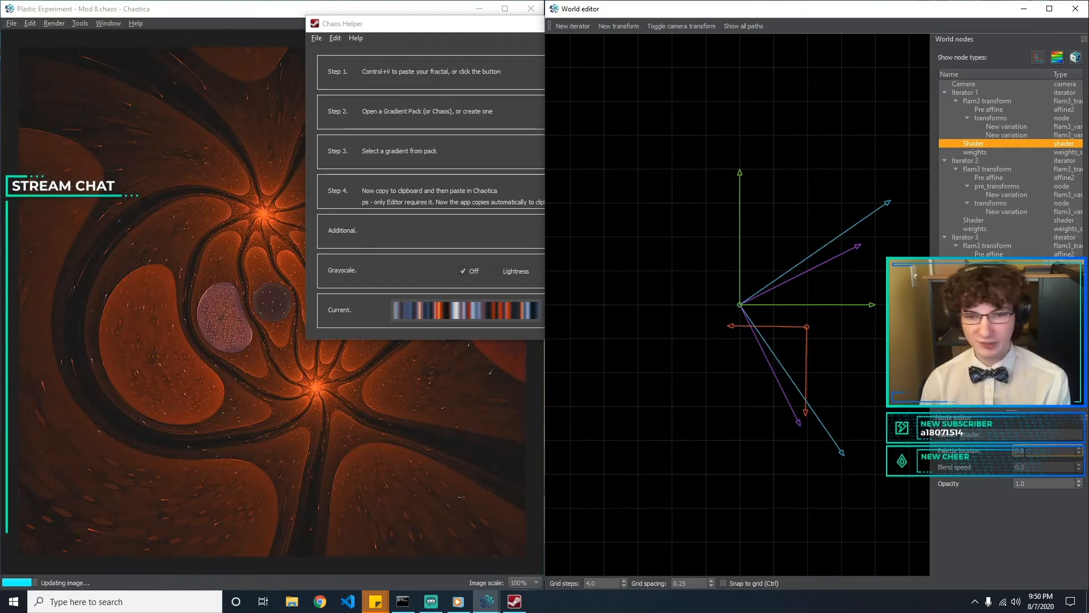
Try palette locations of 0.7 and 0.5 and a blend speed of 0.1 on Iterator 1's shader
text(7)
key(BackSpace)
text(5)
key(BackSpace)
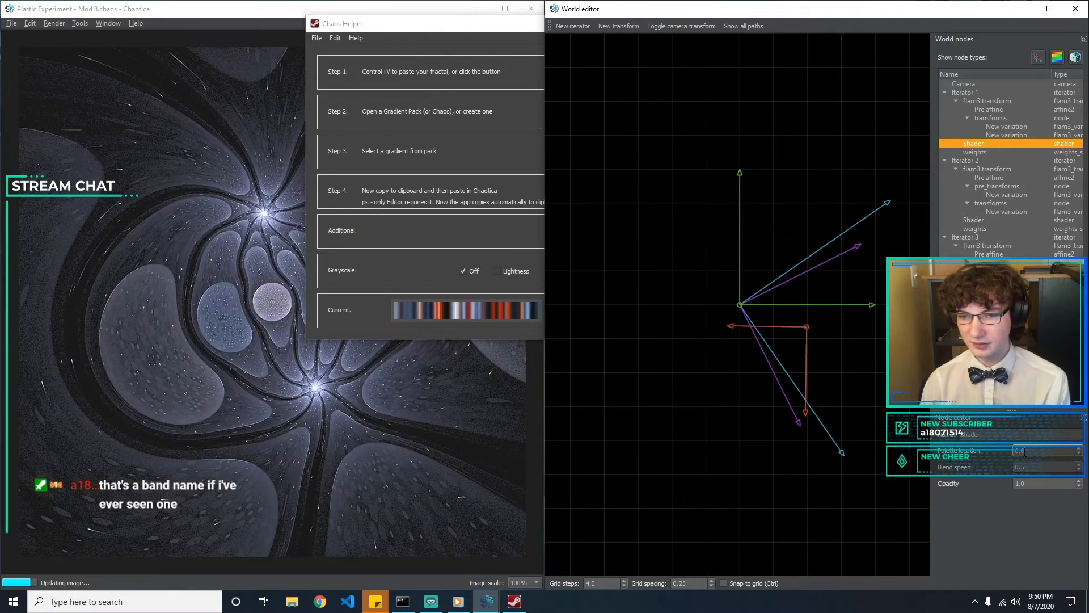
key(Tab)
text(0.1)
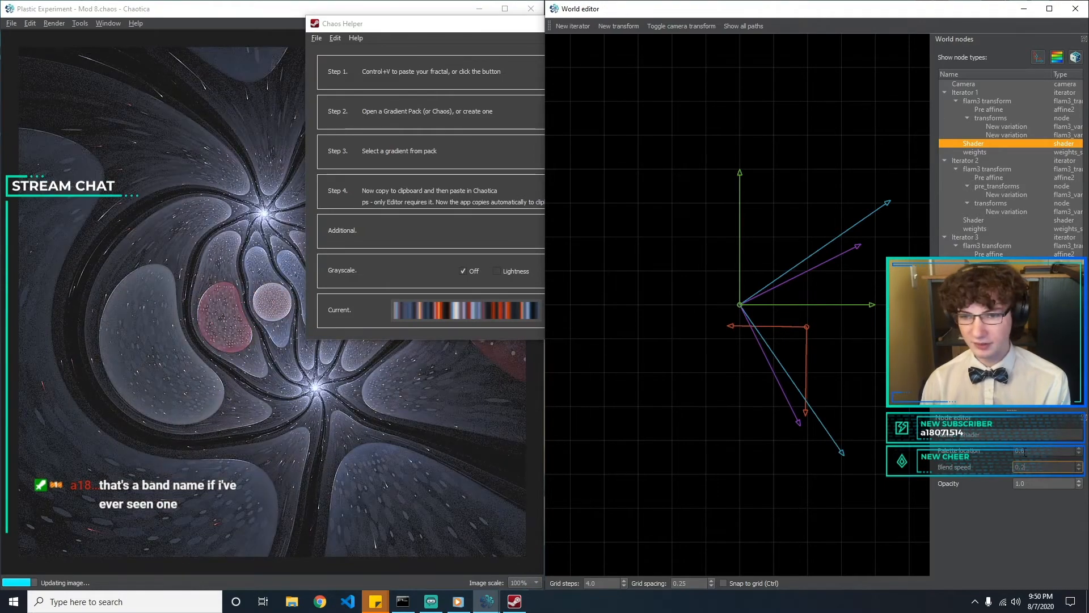
key(BackSpace)
key(BackSpace)
key(BackSpace)
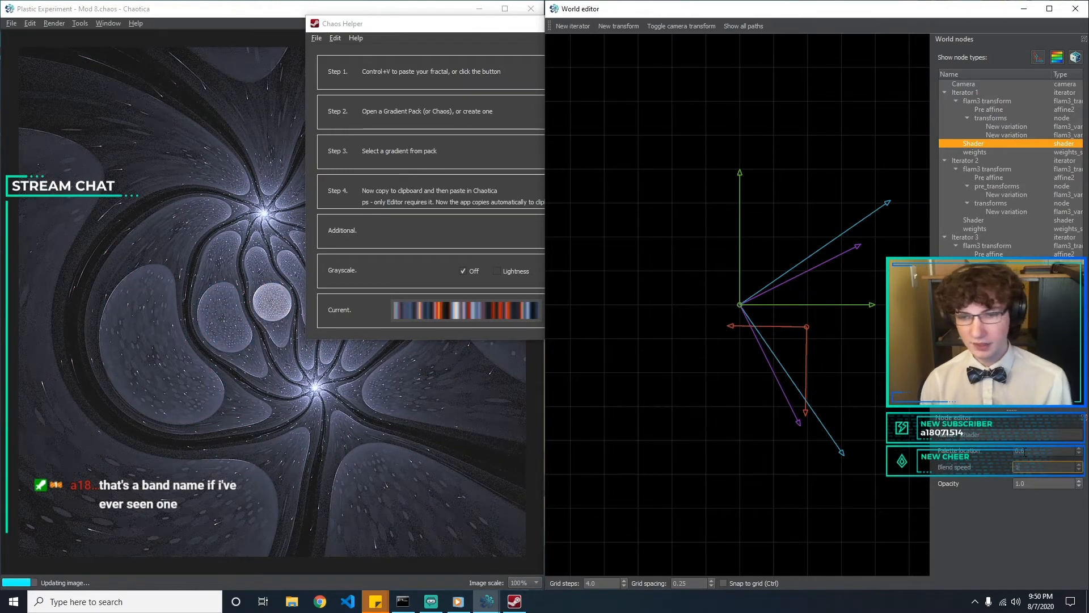
Try palette locations of 0.1 and -0.05 on Iterator 2's shader and set the palette location to -0.06
click(987, 228)
click(989, 221)
drag(1038, 451, 874, 431)
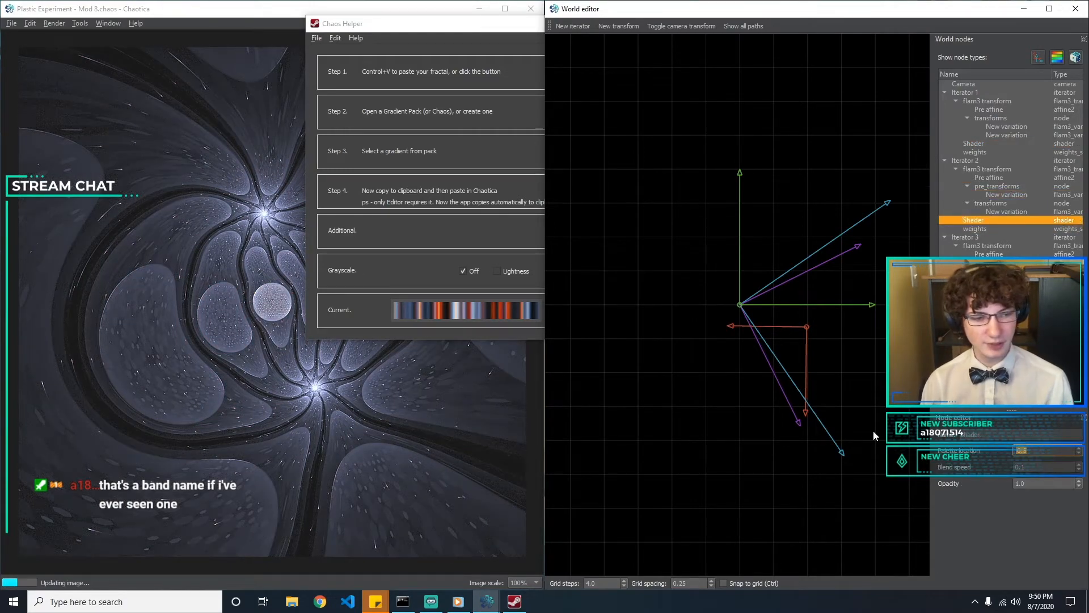
text(0.1)
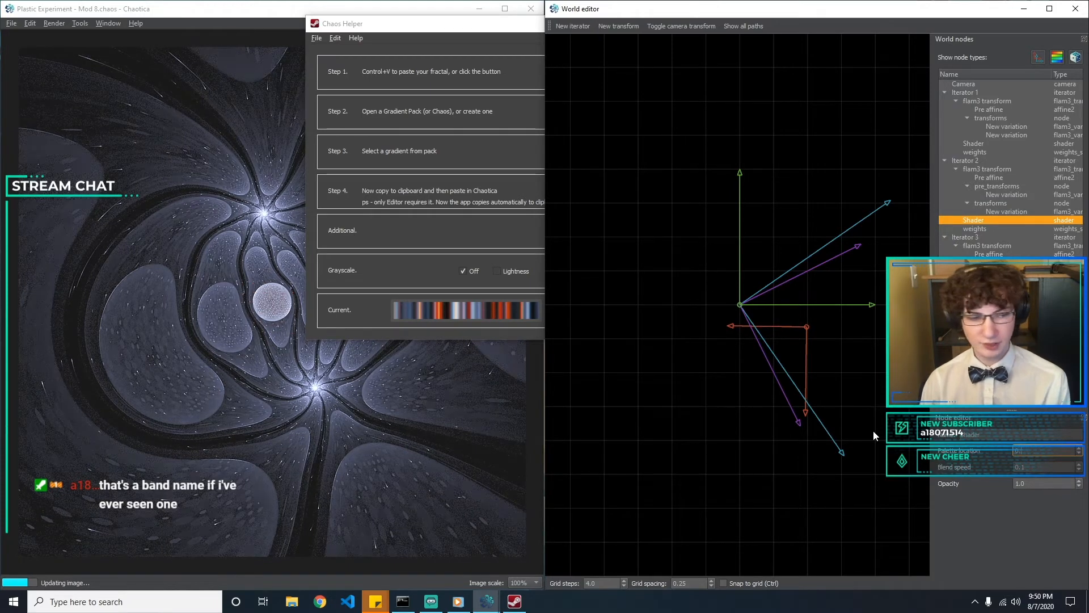
key(BackSpace)
text(-0.0)
text(5)
text(6)
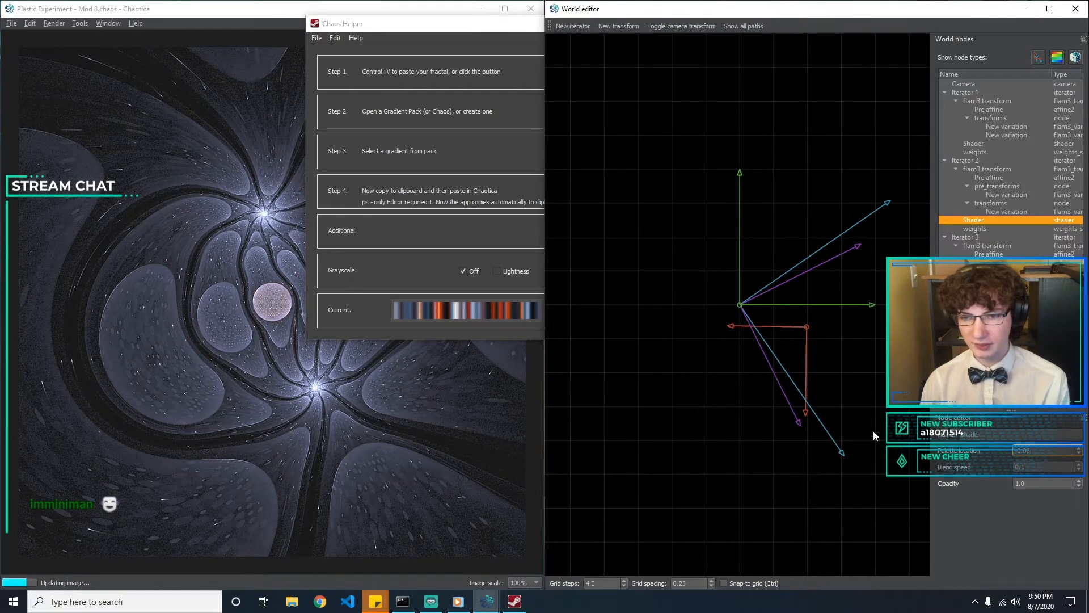
Set the blend speed of Iterator 2's shader to 0.05
key(Tab)
text(0)
key(BackSpace)
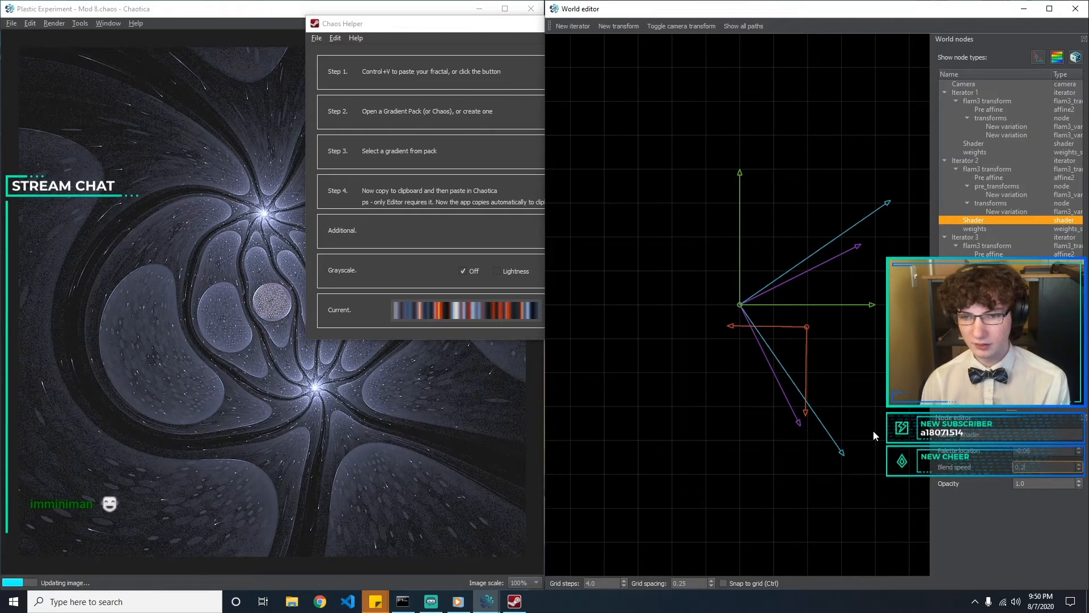
text(0.05)
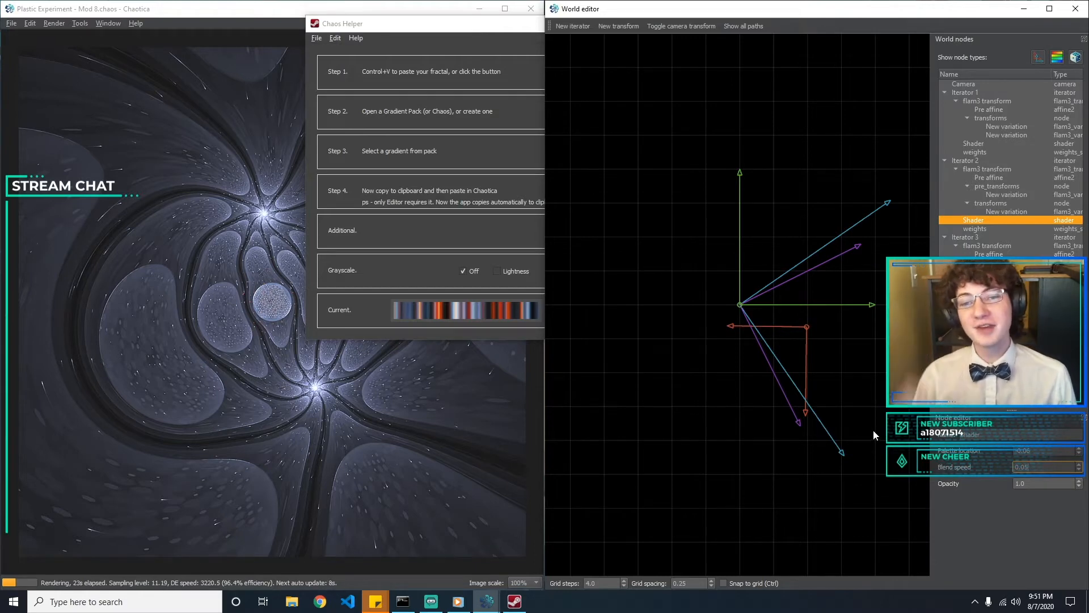
Dismiss the Chaos Helper window and reset Chaotica's window layout to bring back the random world generator
click(448, 30)
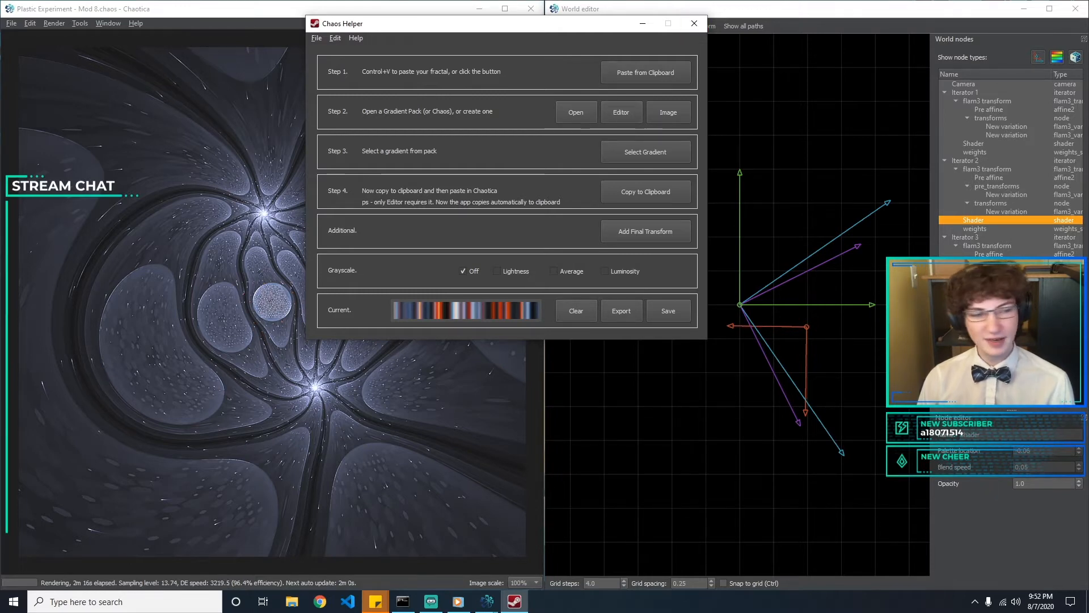
click(705, 29)
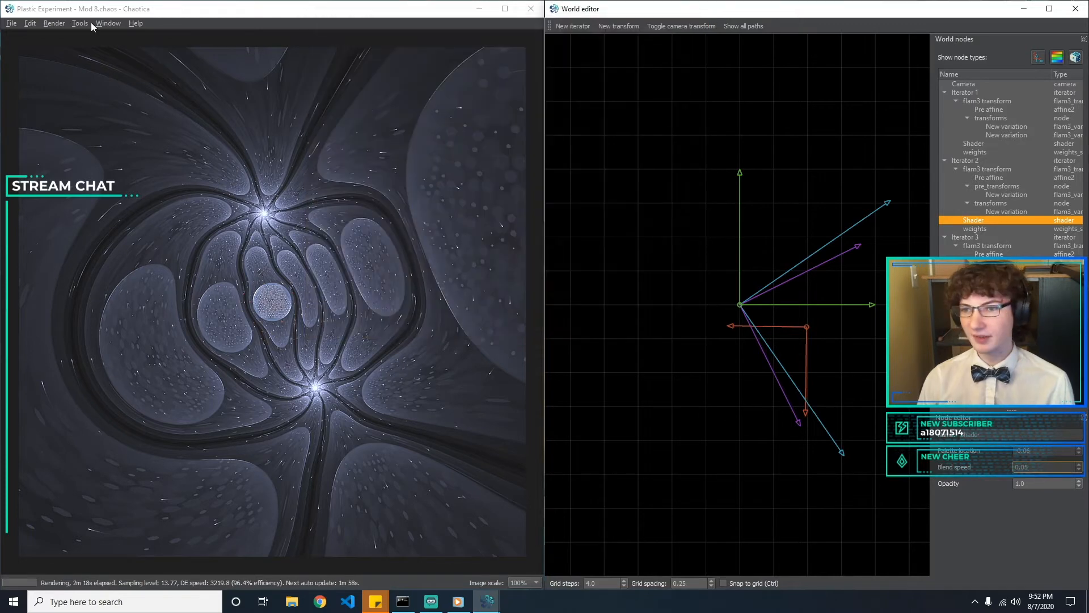
click(108, 23)
click(171, 91)
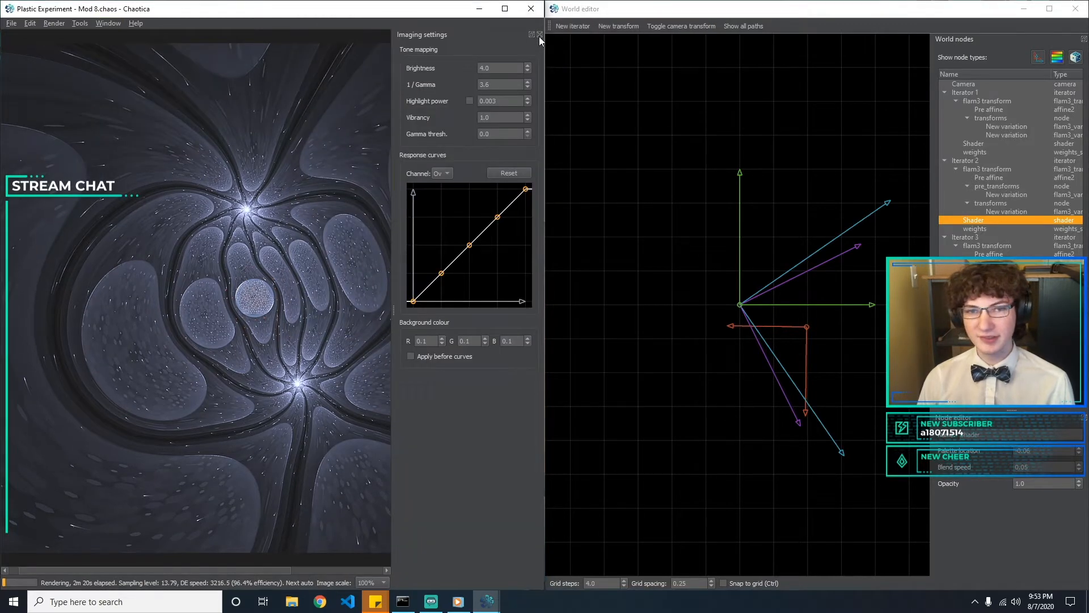
click(538, 36)
click(107, 23)
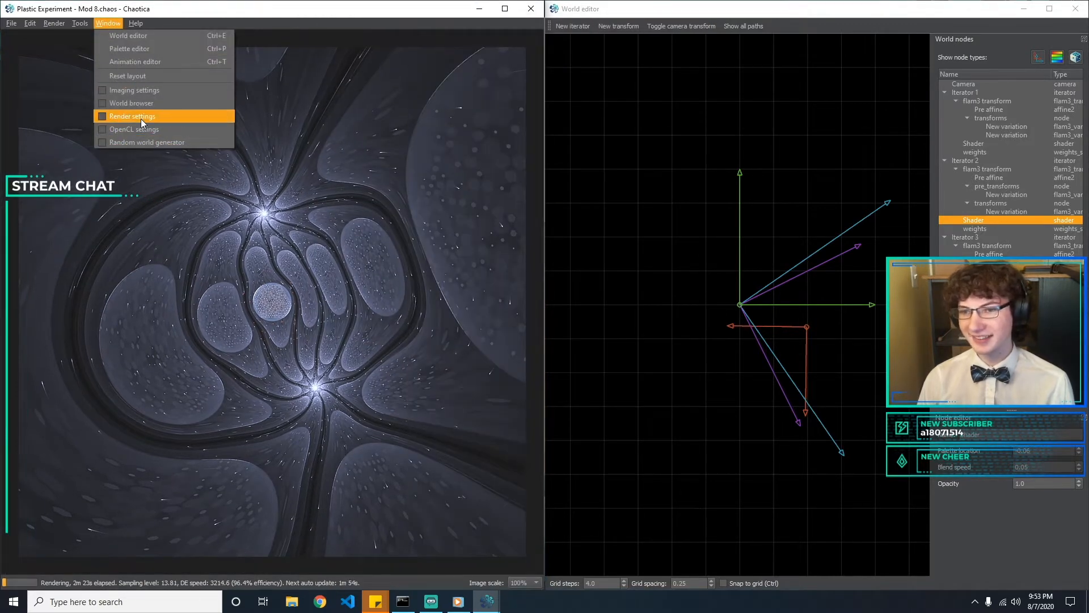
click(140, 117)
click(167, 34)
click(108, 23)
click(130, 73)
Generate repeated batches of randomised shader variations and load the one with dark red surroundings and pale grey-blue cells
click(94, 571)
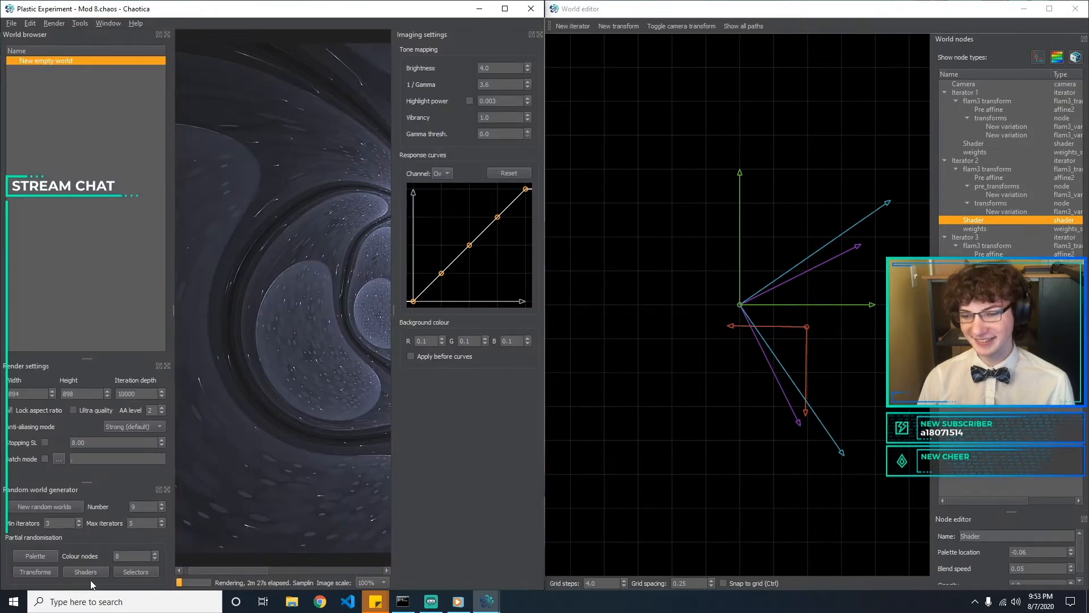
click(539, 34)
drag(700, 111, 705, 52)
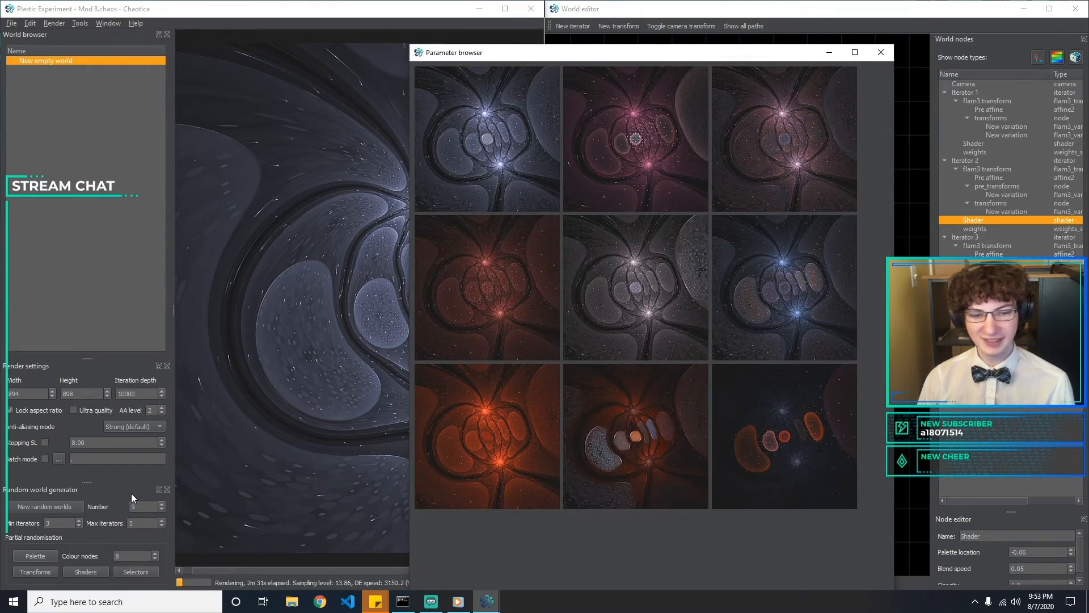
click(82, 575)
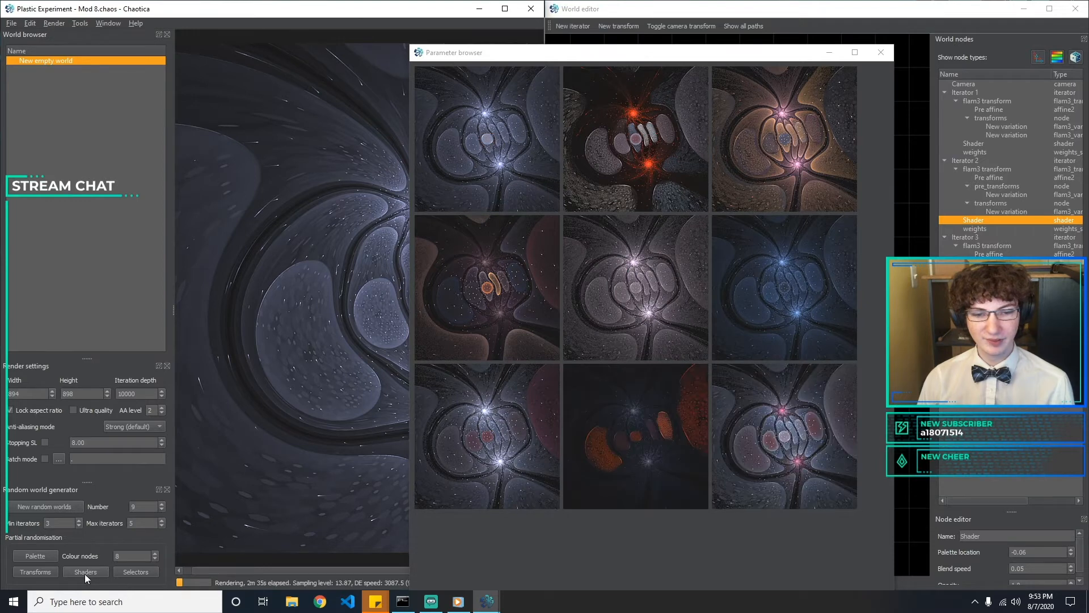
click(84, 573)
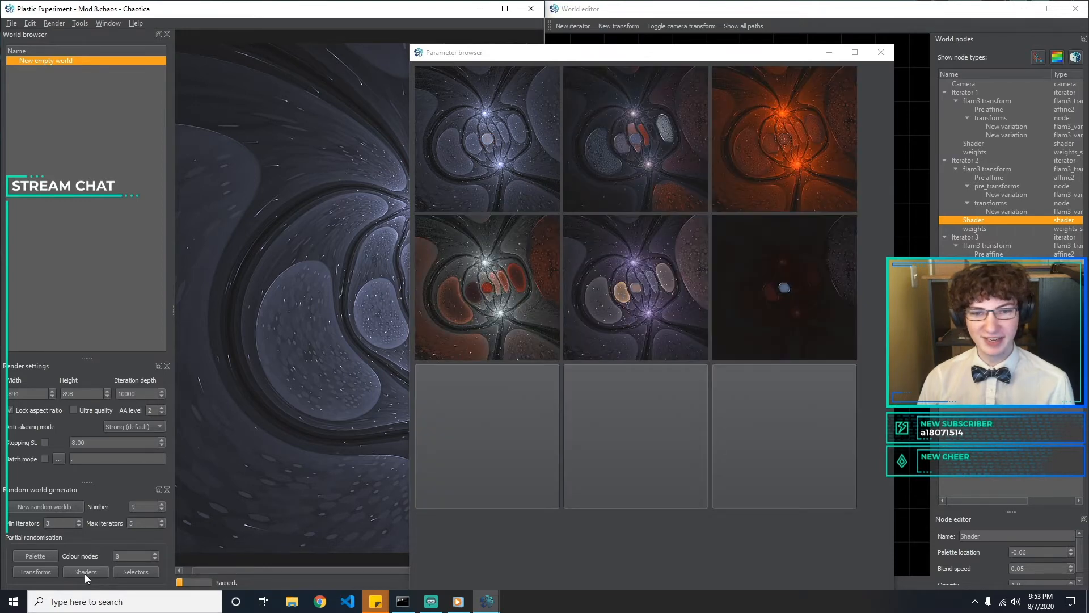
click(84, 573)
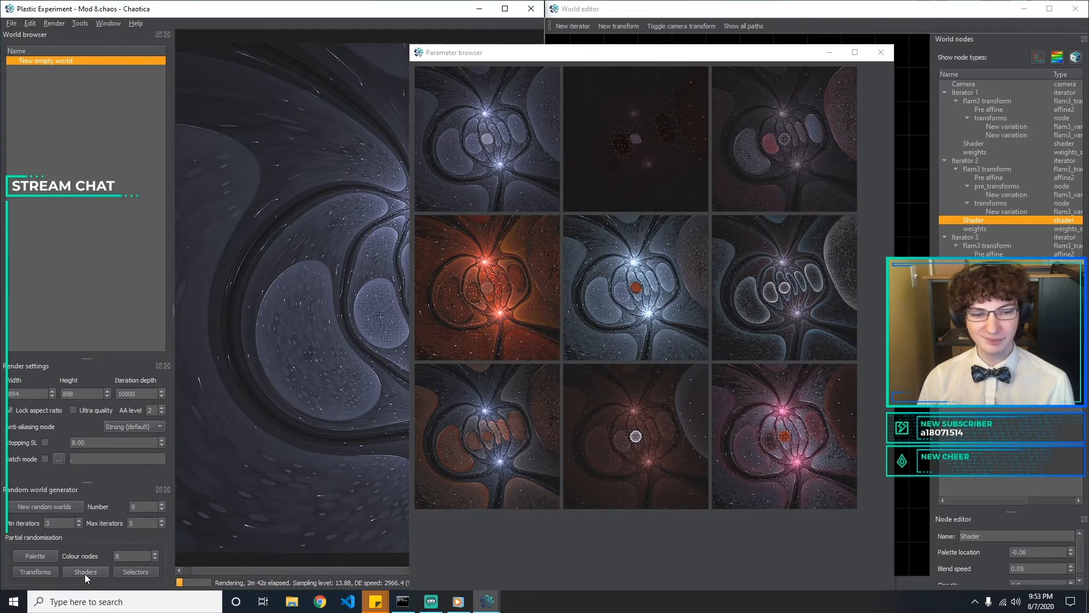
click(84, 573)
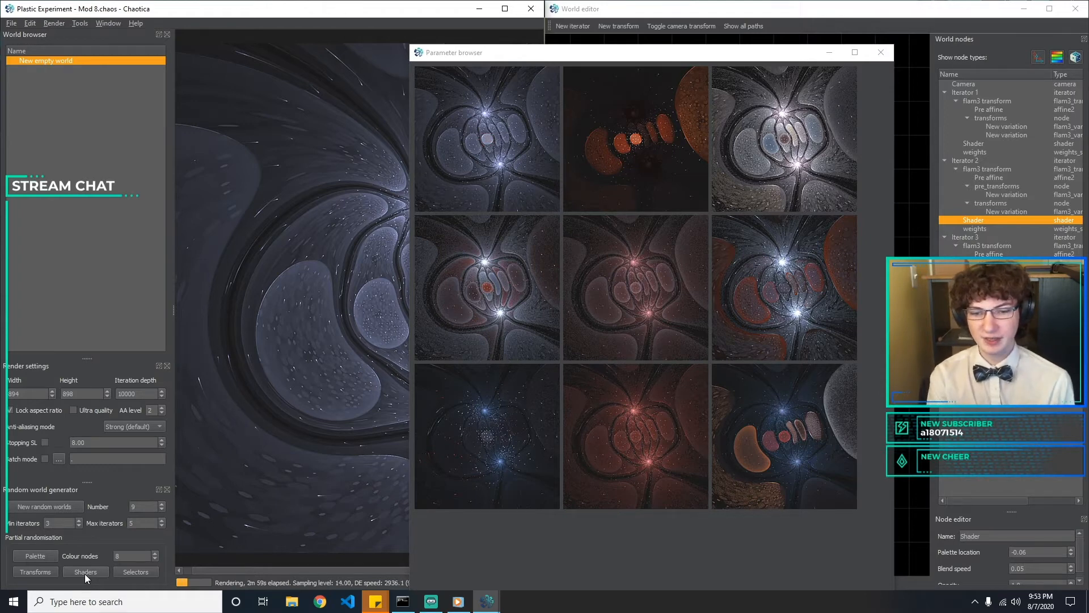
click(85, 572)
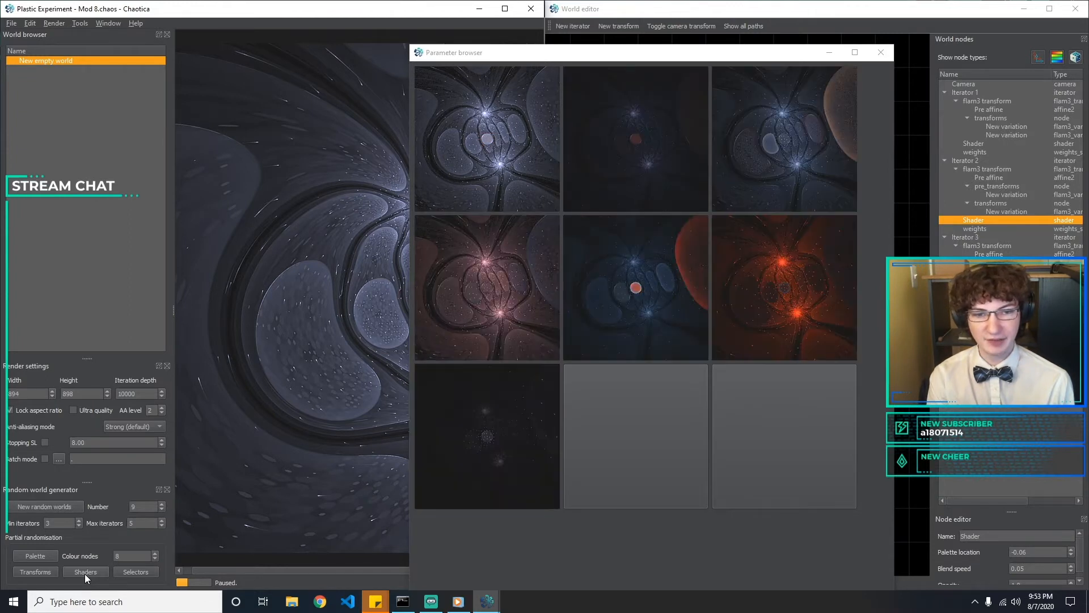
click(84, 573)
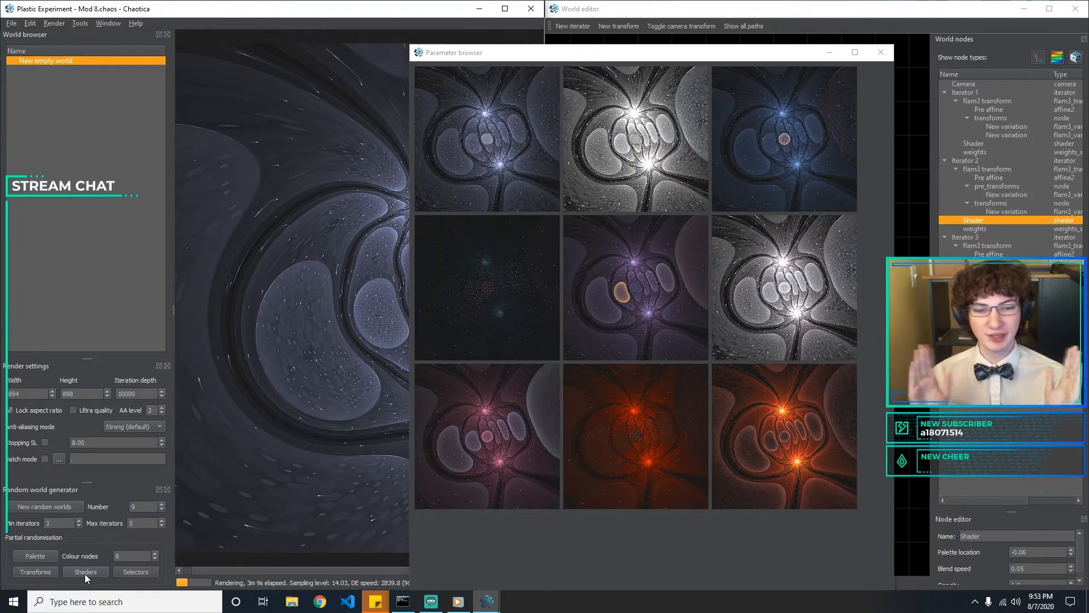
click(84, 573)
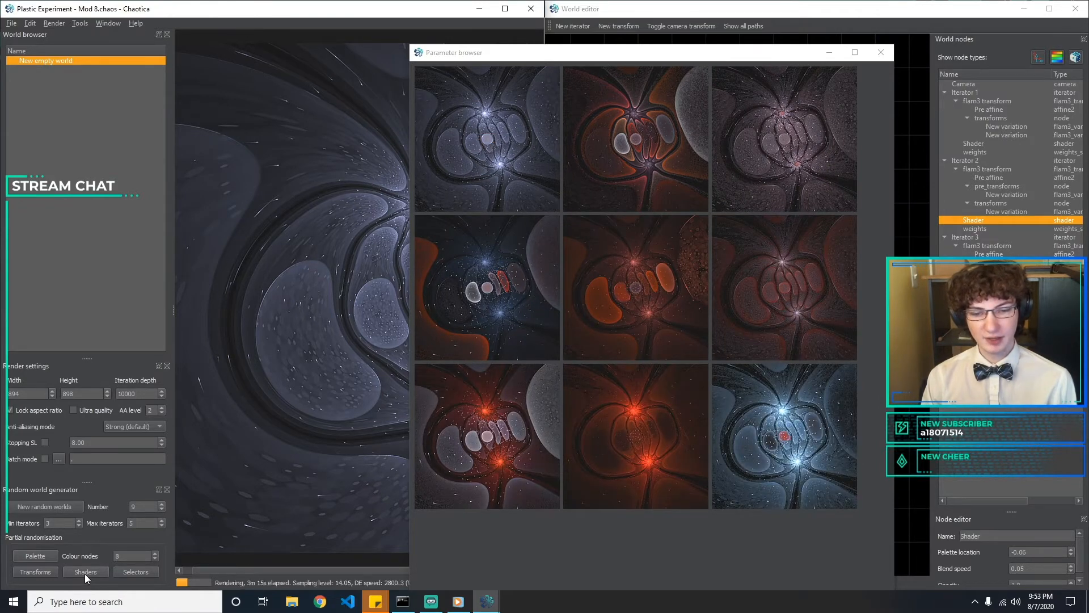
click(84, 574)
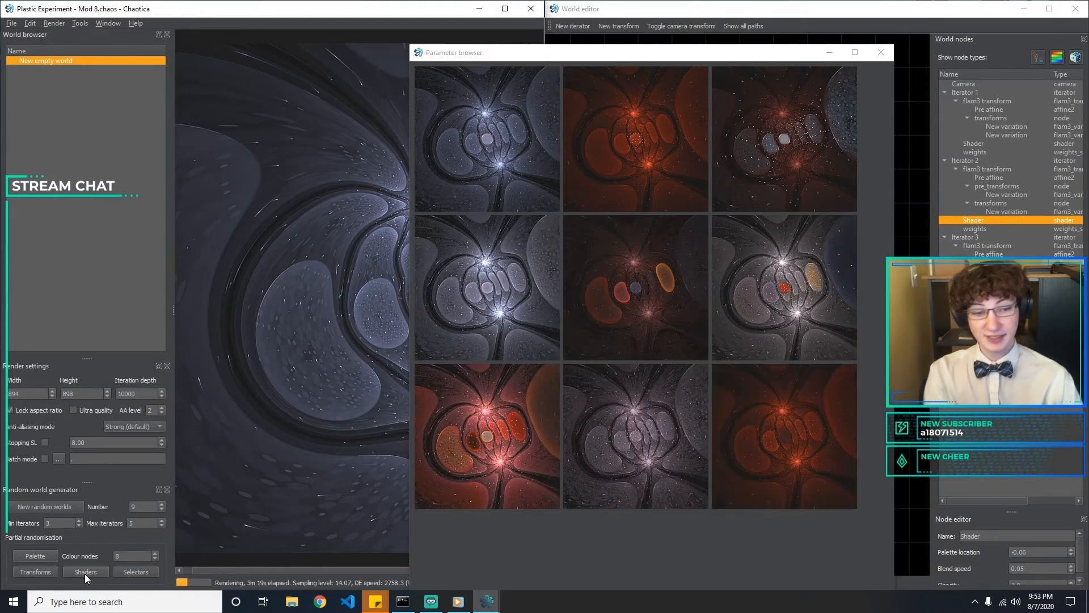
click(84, 573)
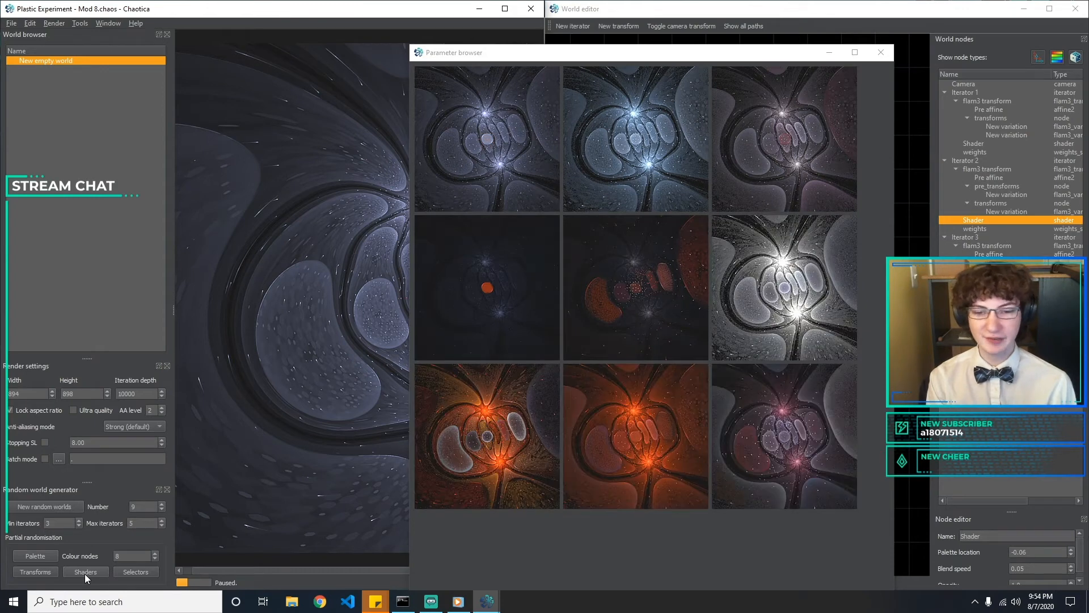
click(84, 574)
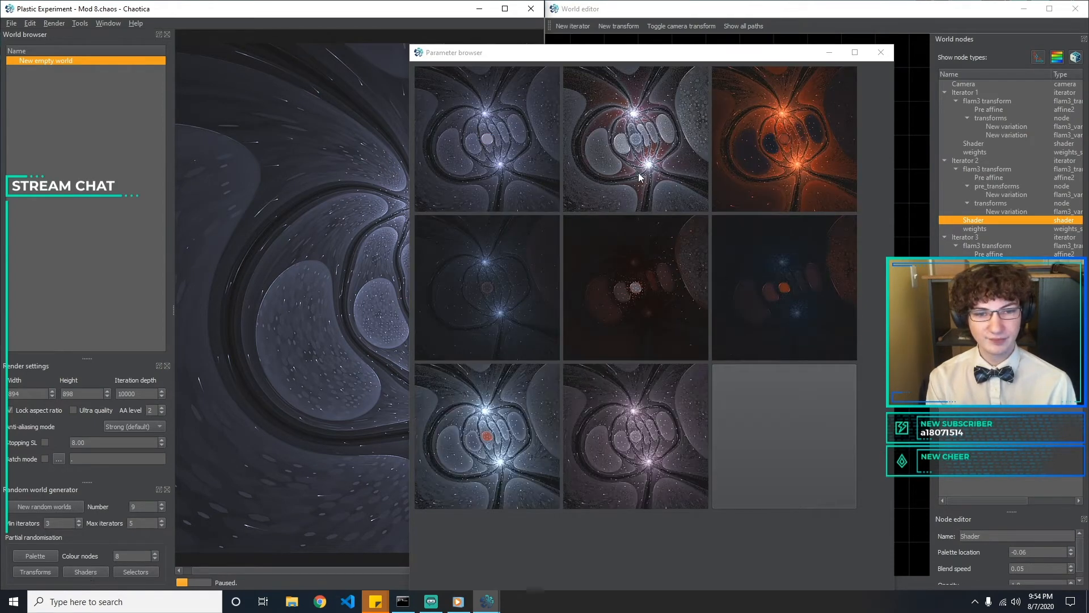
click(516, 354)
click(881, 52)
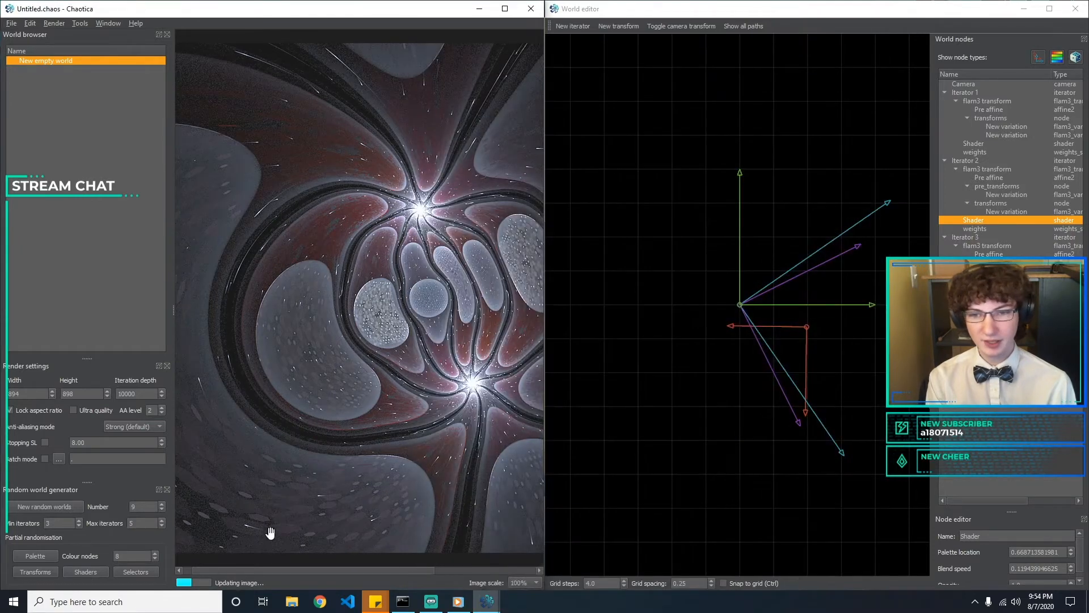
Preview randomised selector variations and another batch of shader variations, closing both without loading any
click(137, 565)
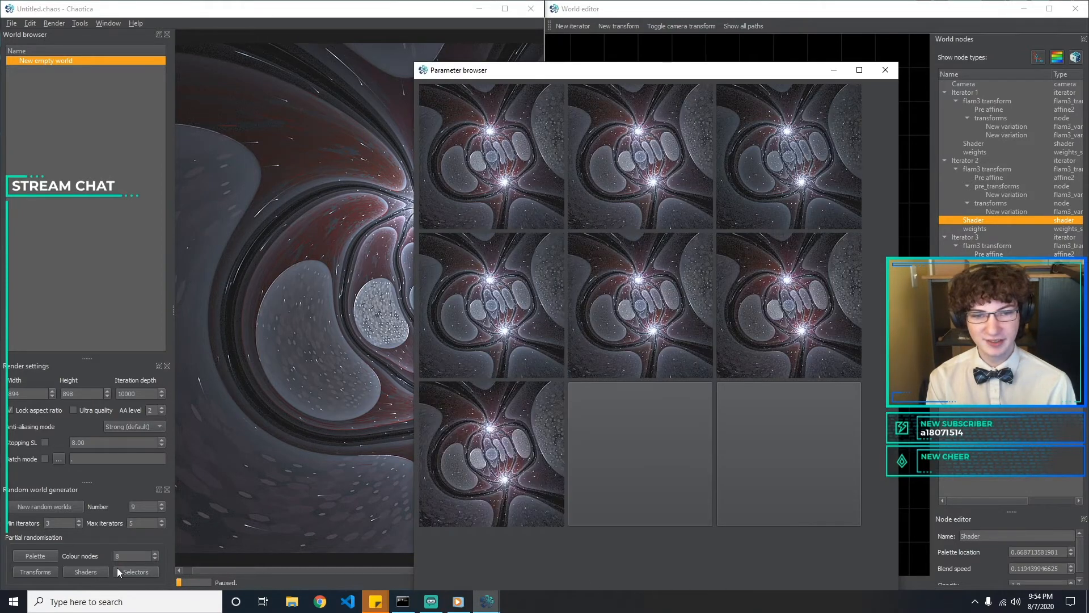
click(117, 568)
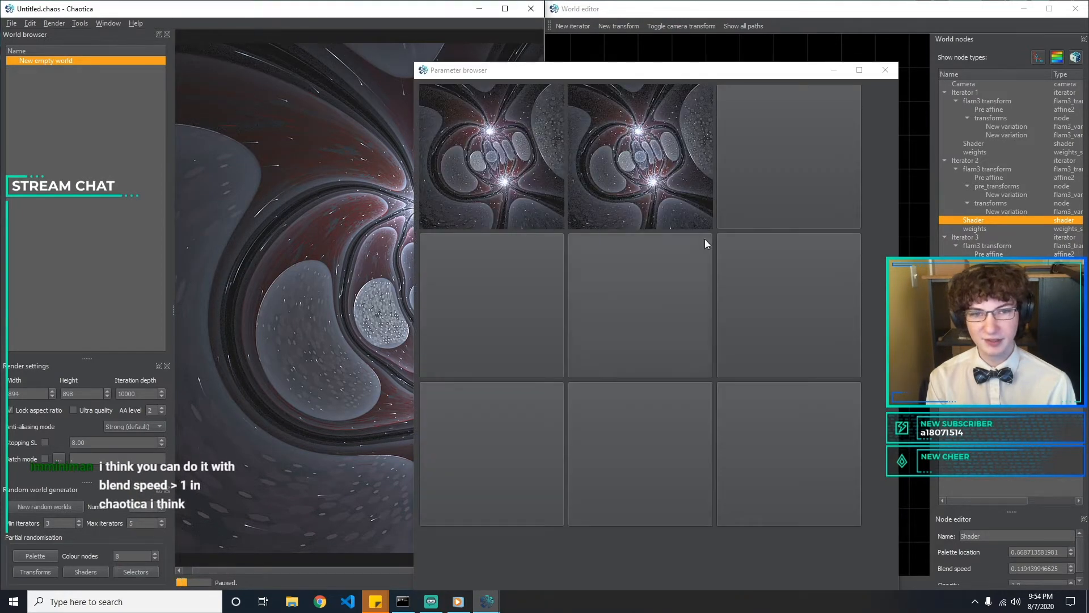
click(885, 70)
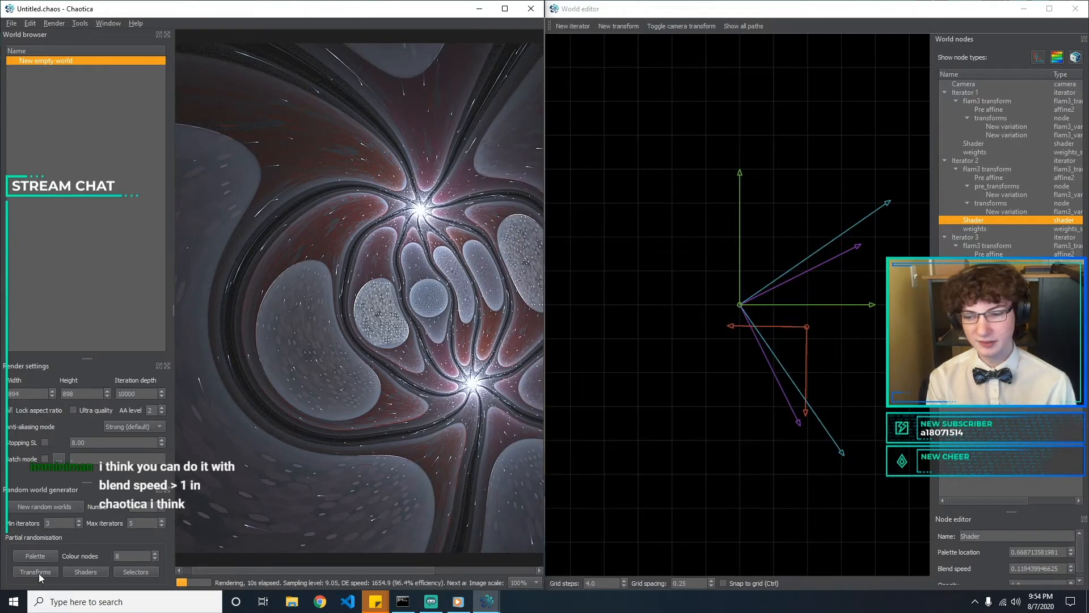
click(84, 572)
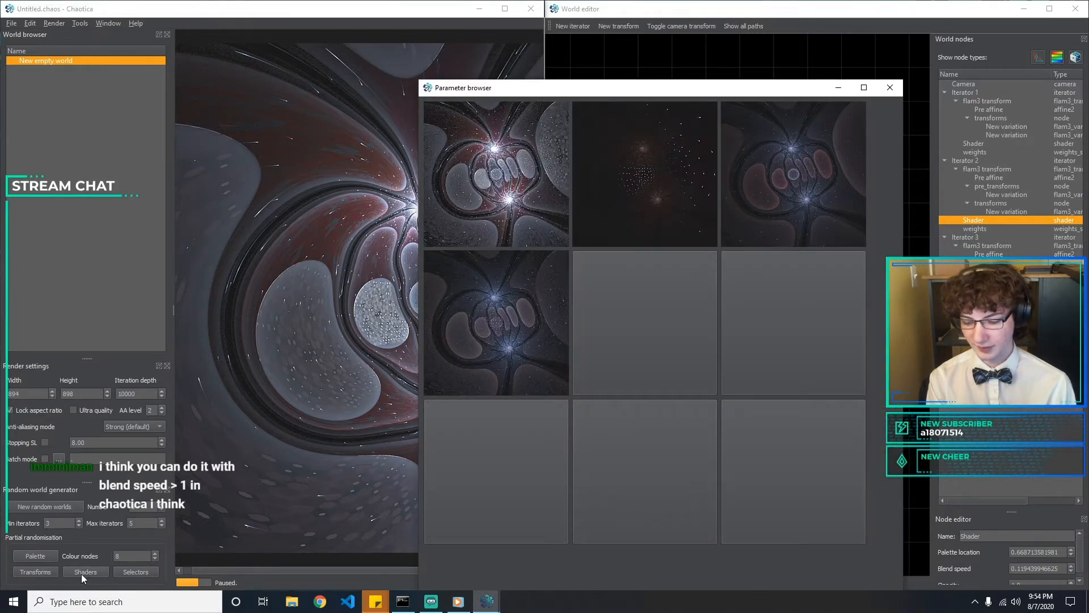
click(889, 87)
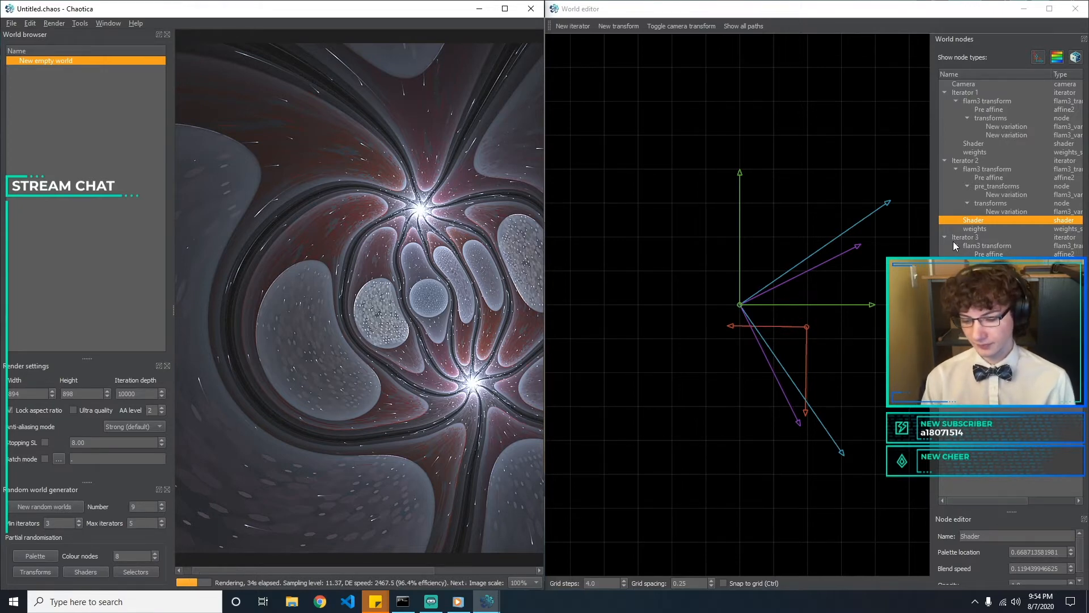
Select the Camera node and close the World browser, Render settings and Random world generator panels
click(975, 84)
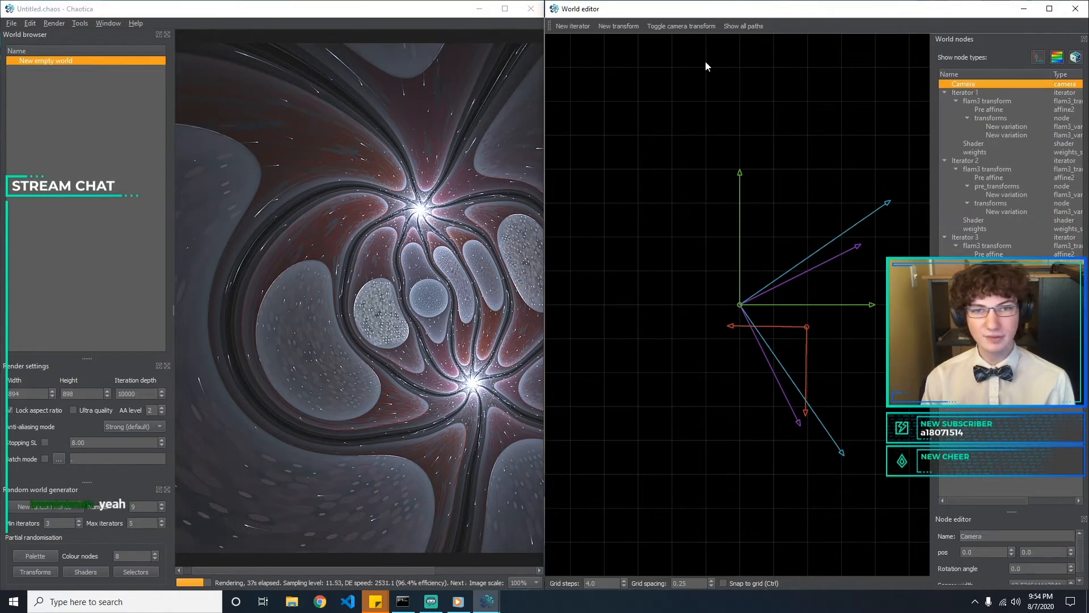
click(168, 35)
click(168, 35)
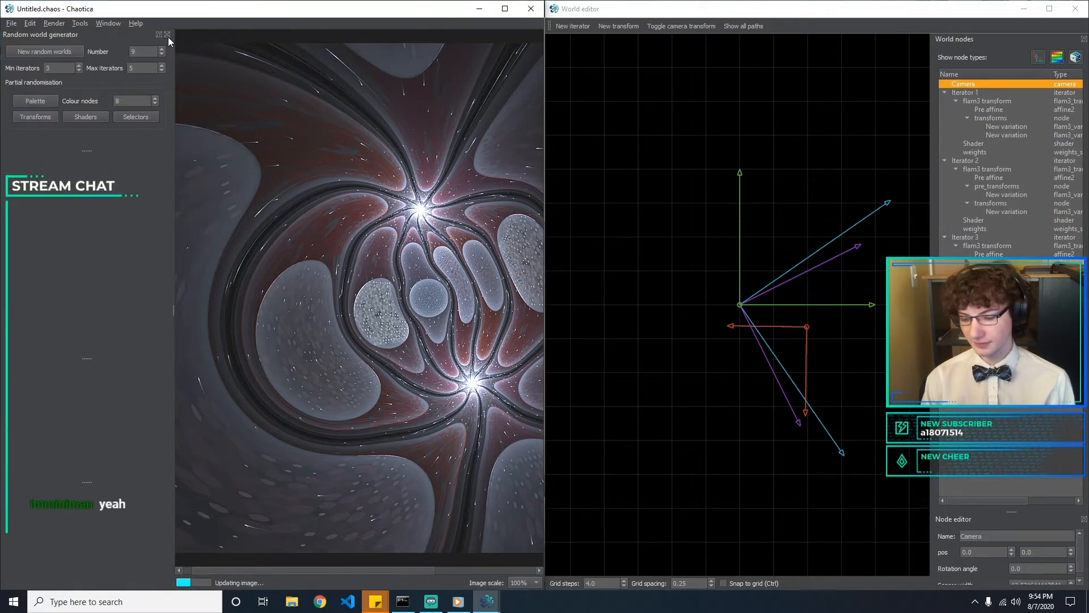
click(167, 35)
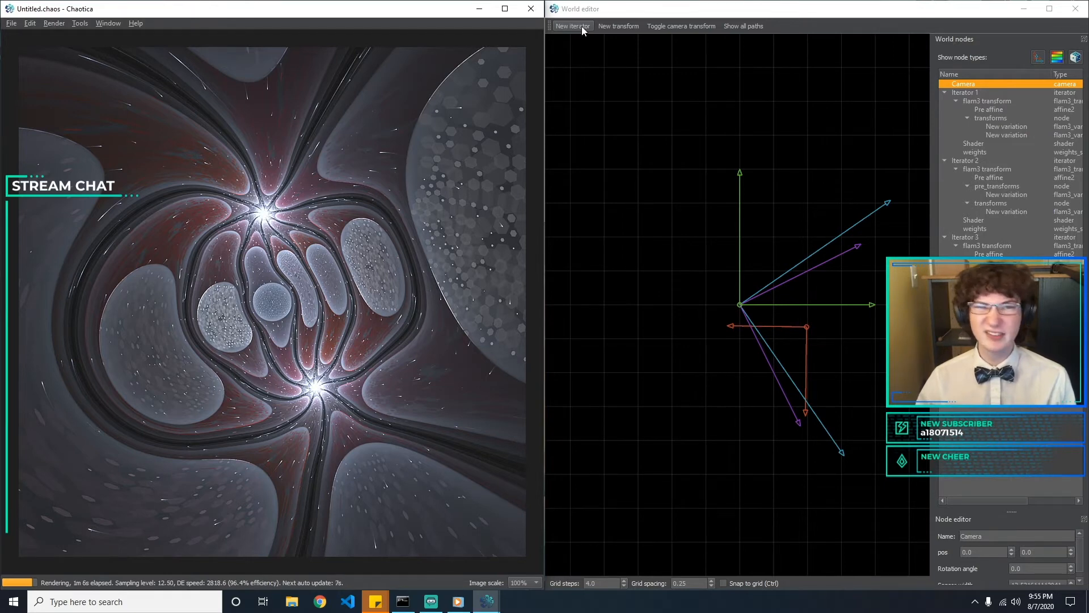
Add a camera transform and expand its nodes down to the variation under its transforms
click(681, 27)
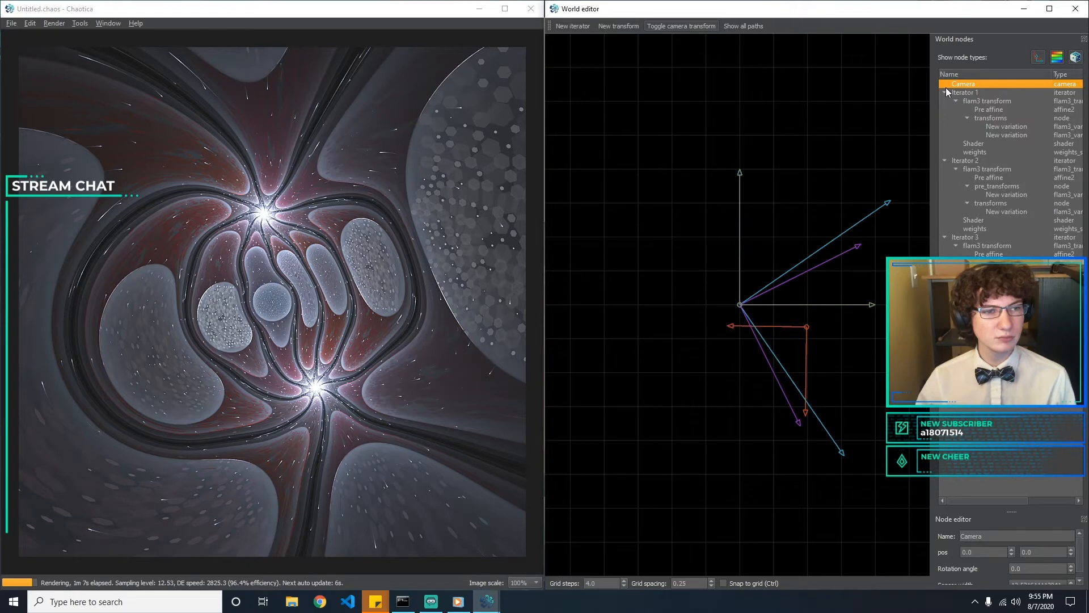
click(950, 93)
click(956, 93)
click(974, 102)
click(968, 110)
click(992, 118)
Enlarge the node editor and change the camera variation's transform type to mobius
click(1015, 549)
click(956, 515)
drag(1024, 511, 1014, 422)
click(1024, 460)
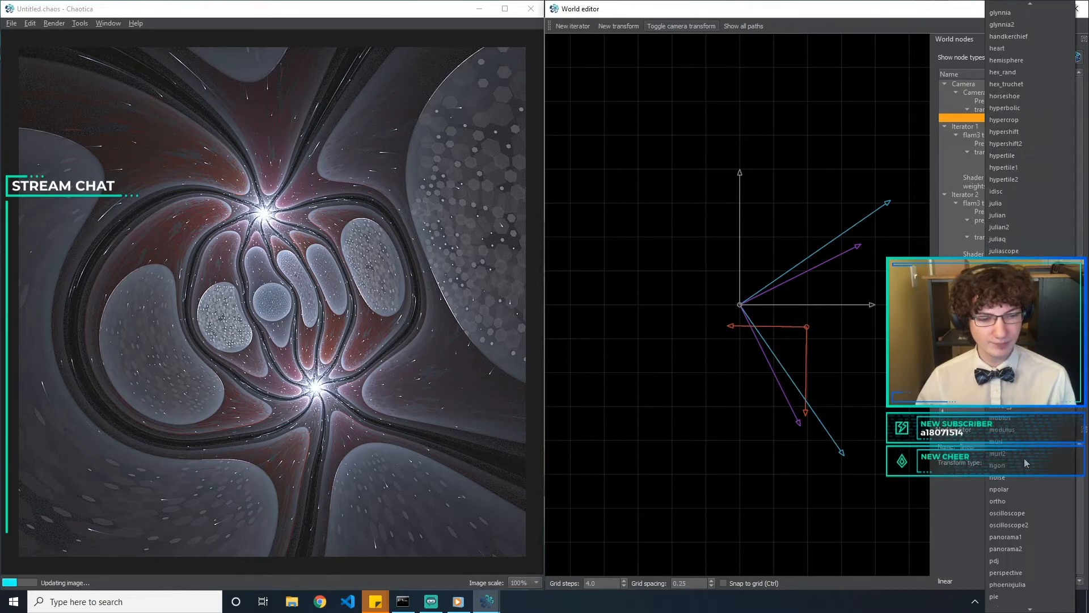
text(mo)
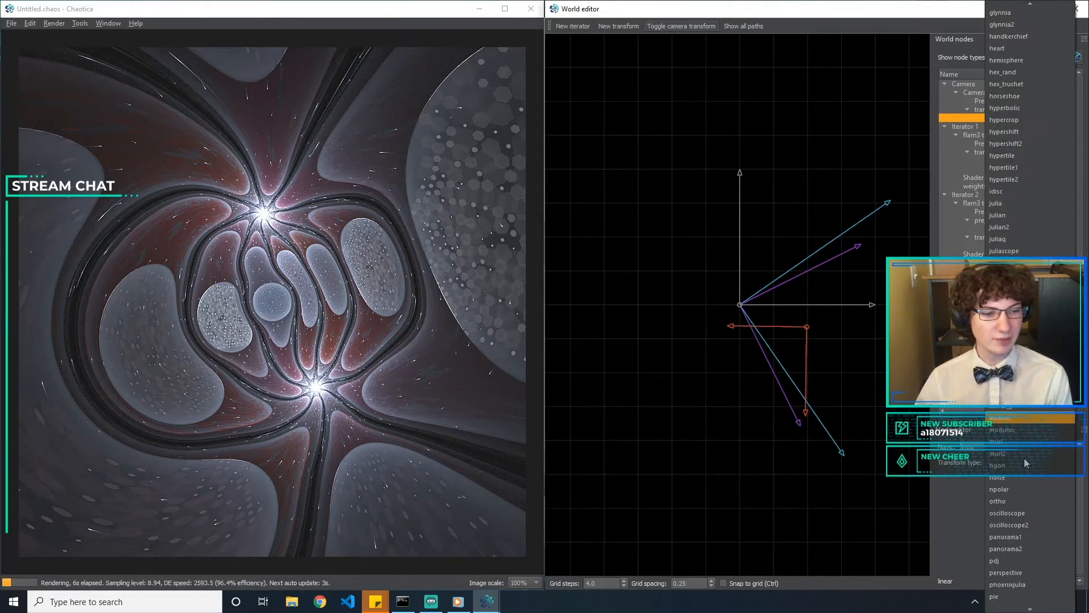
key(Return)
drag(1014, 423, 1014, 409)
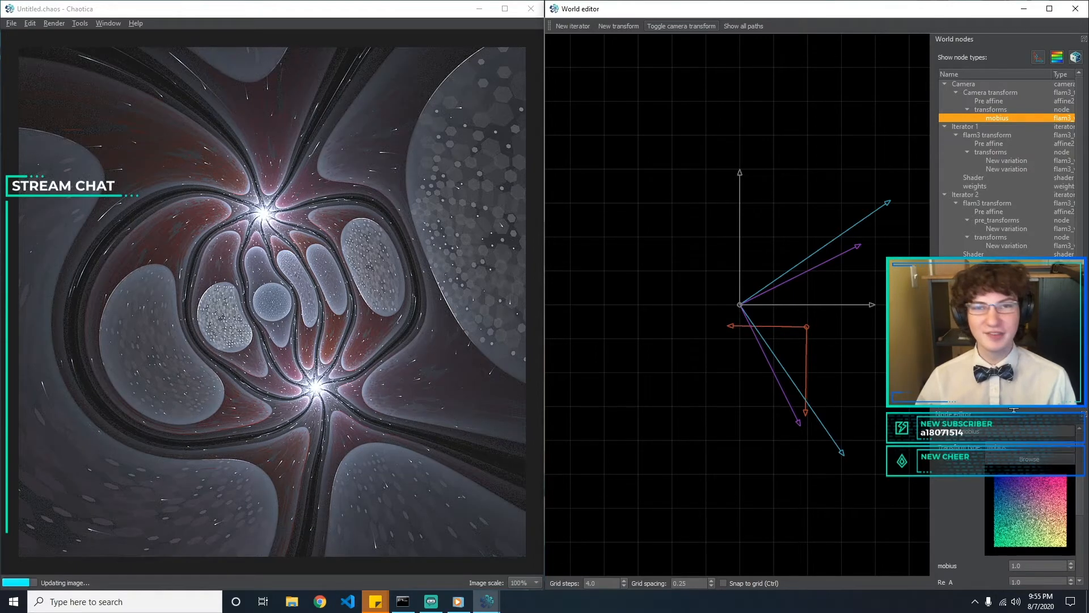
Try a mobius amount of 0.2 on the camera variation and reset it to 1
click(1047, 565)
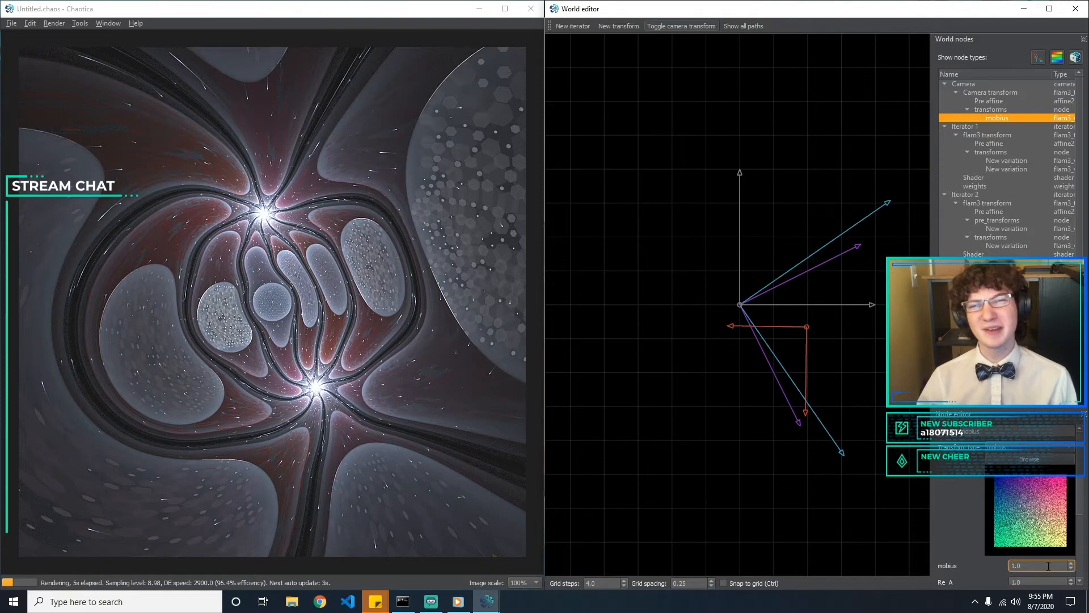
drag(1048, 566, 921, 566)
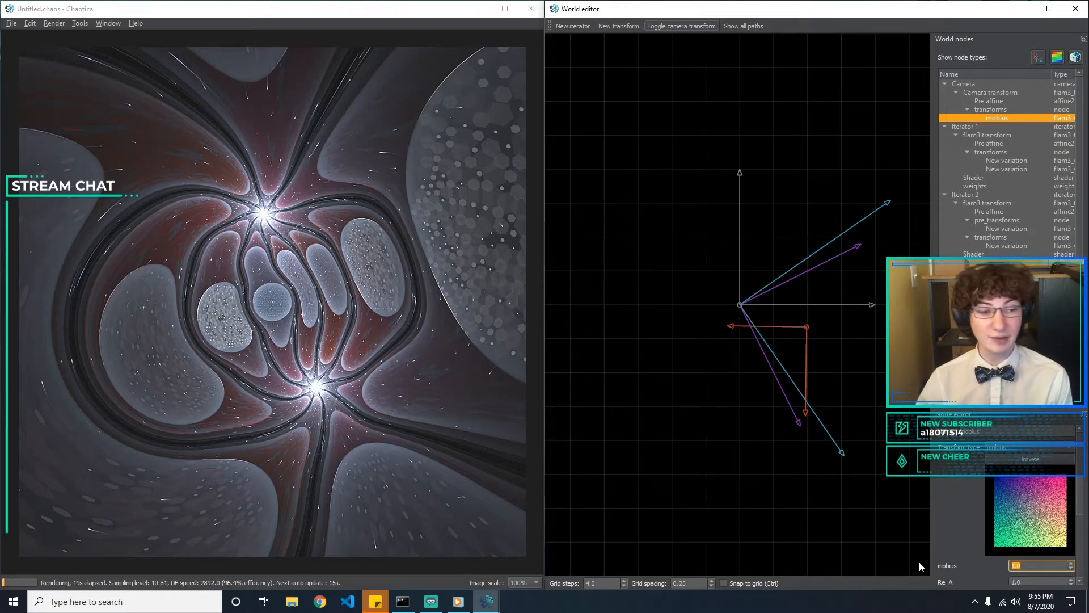
text(0.2)
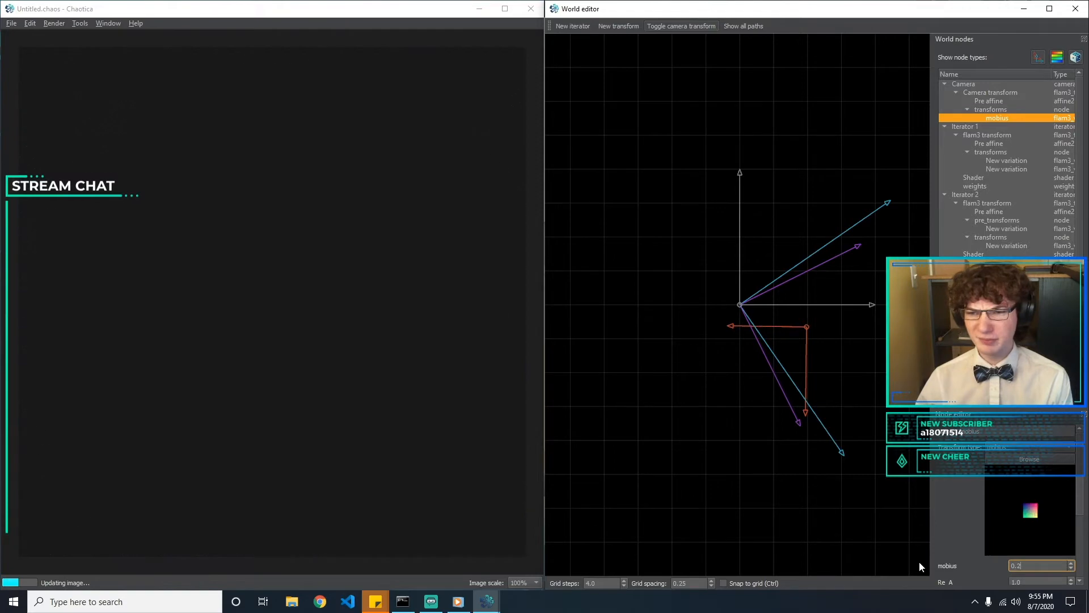
key(BackSpace)
key(BackSpace)
key(BackSpace)
text(1)
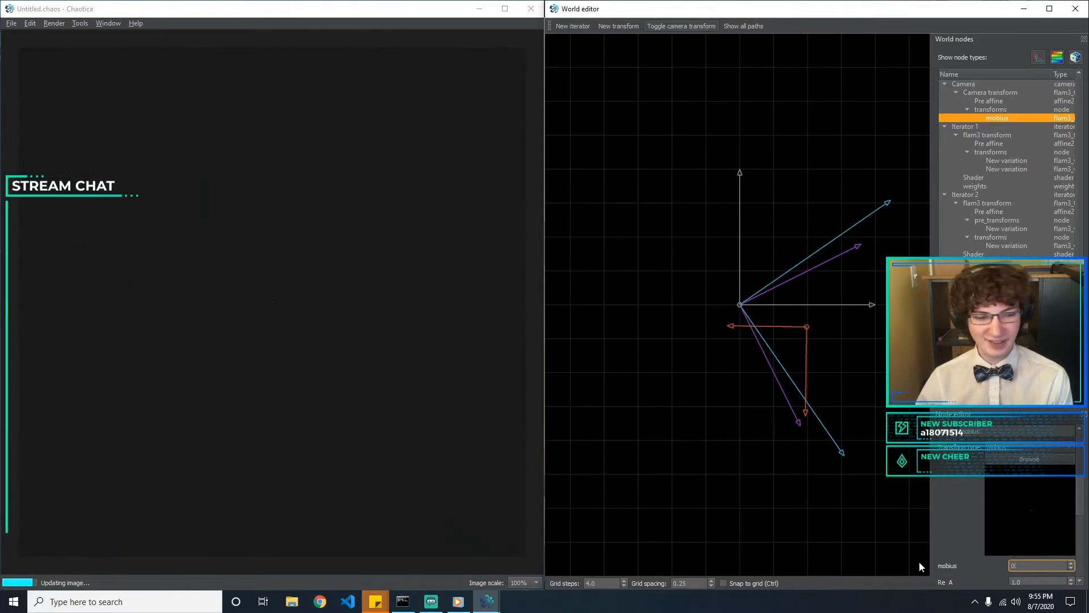
Try a Re_A value of 0.5 on the camera's mobius variation and reset it to 1
key(Tab)
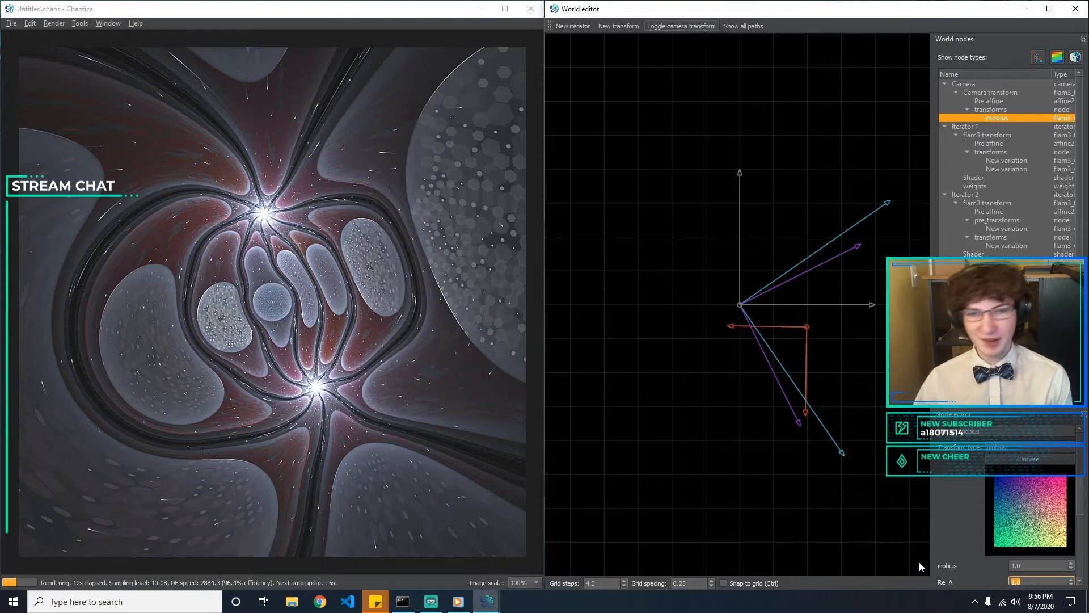
text(0.5)
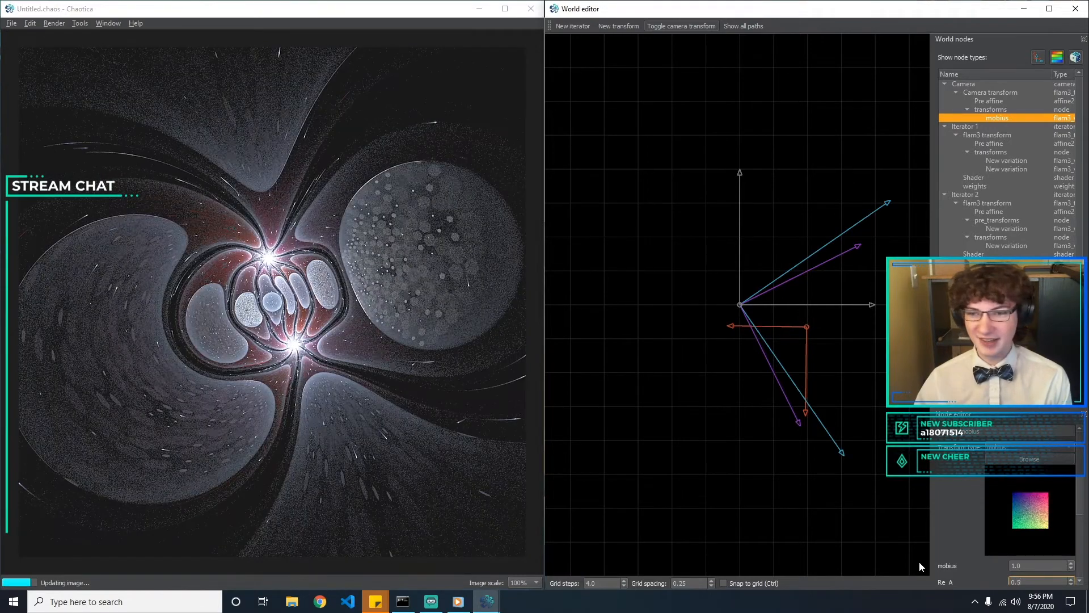
key(BackSpace)
key(BackSpace)
key(BackSpace)
text(1)
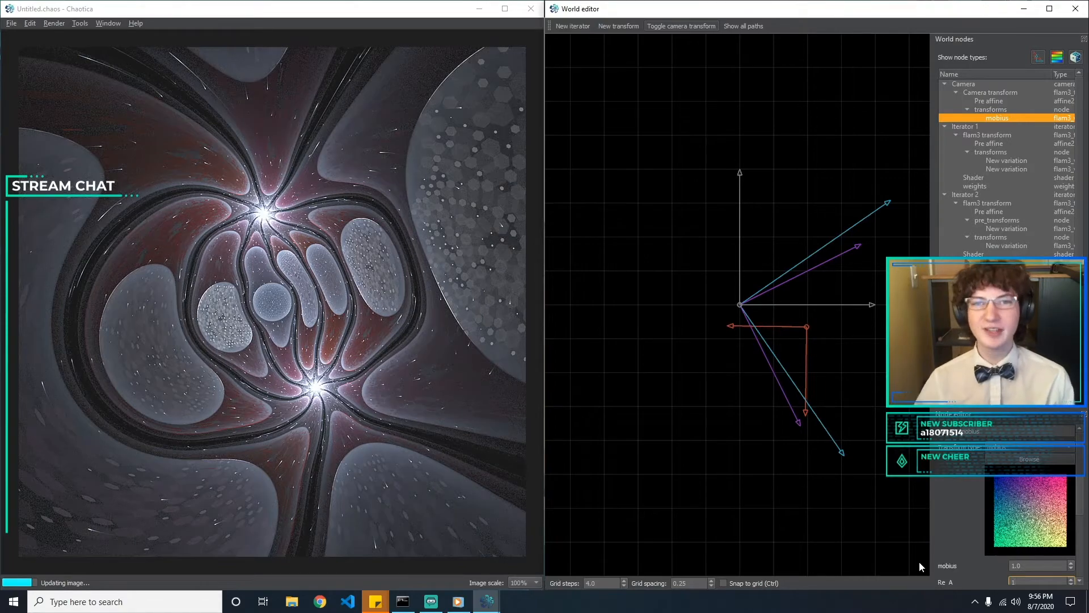
Try an Im_A value of 0.5 on the camera's mobius variation and reset it to 0
key(Tab)
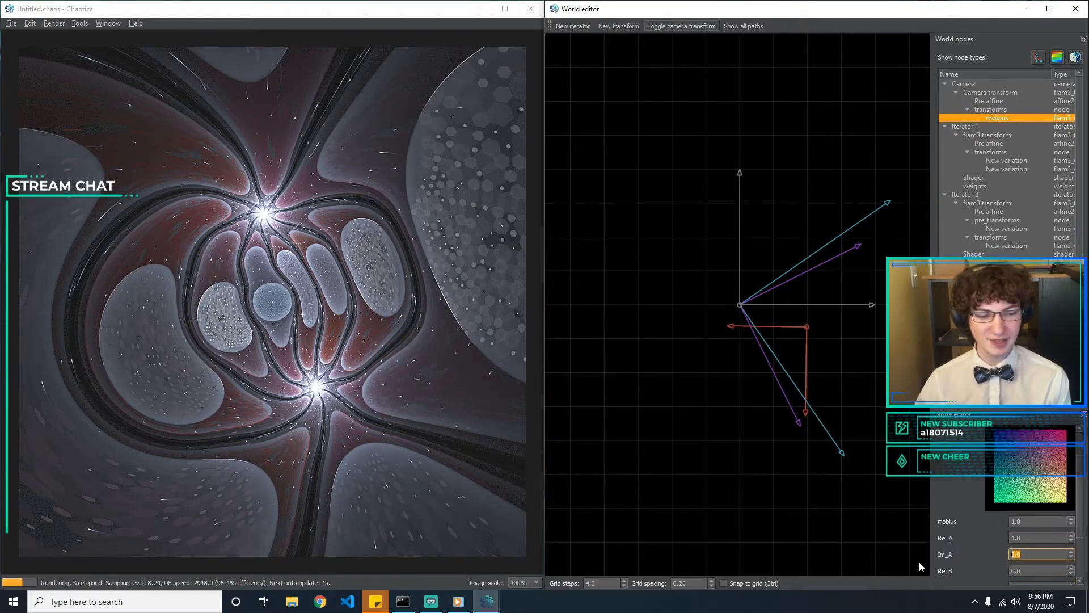
text(0.5)
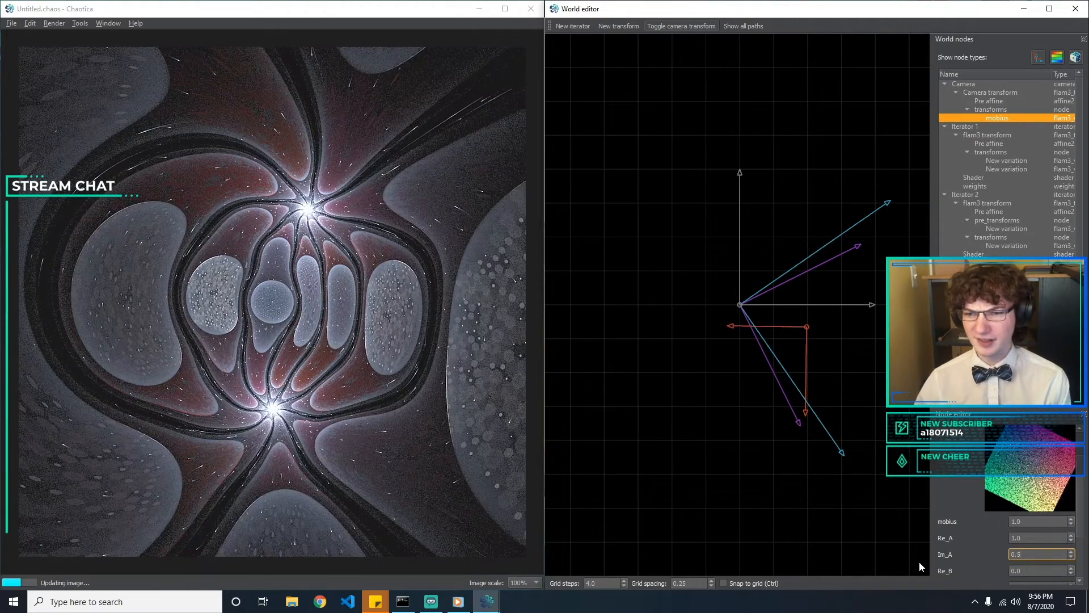
key(BackSpace)
key(BackSpace)
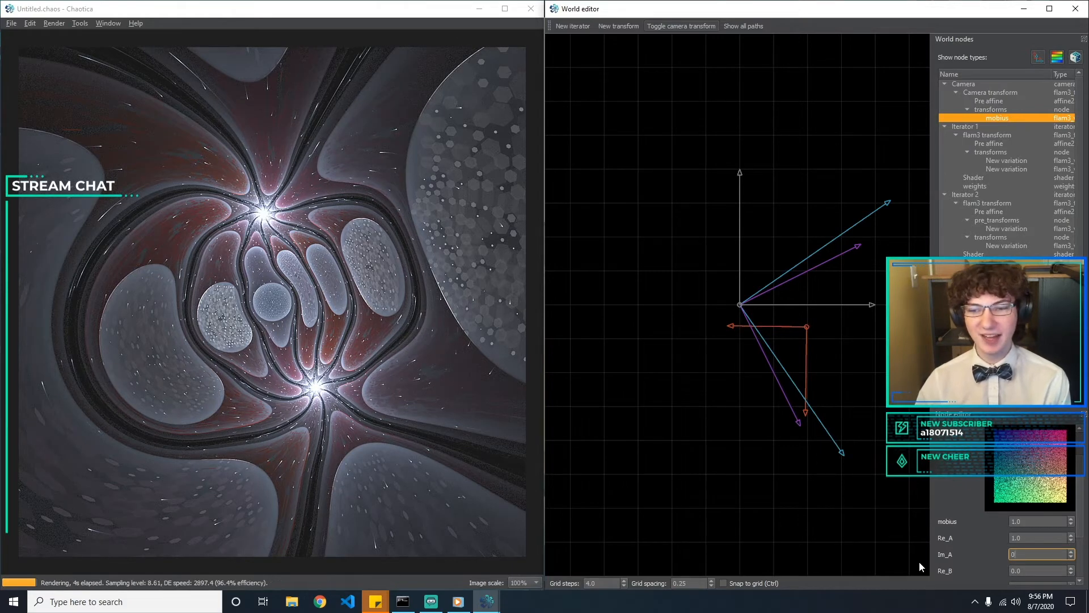
Try a Re_B value of 0.5, clear it, and leave Im_B at 0
key(Tab)
text(0.5)
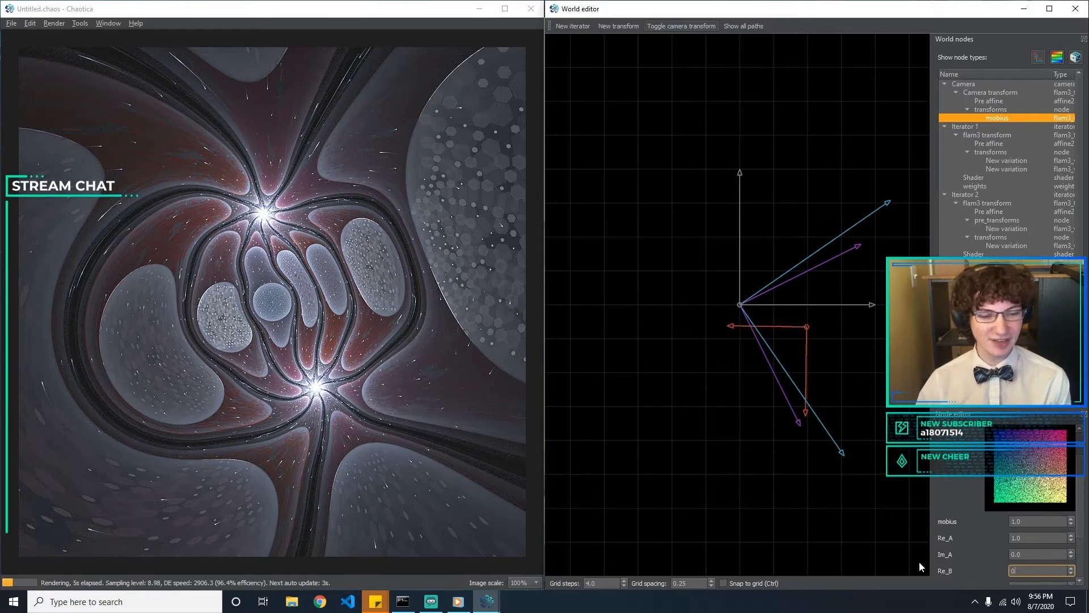
key(BackSpace)
key(BackSpace)
key(BackSpace)
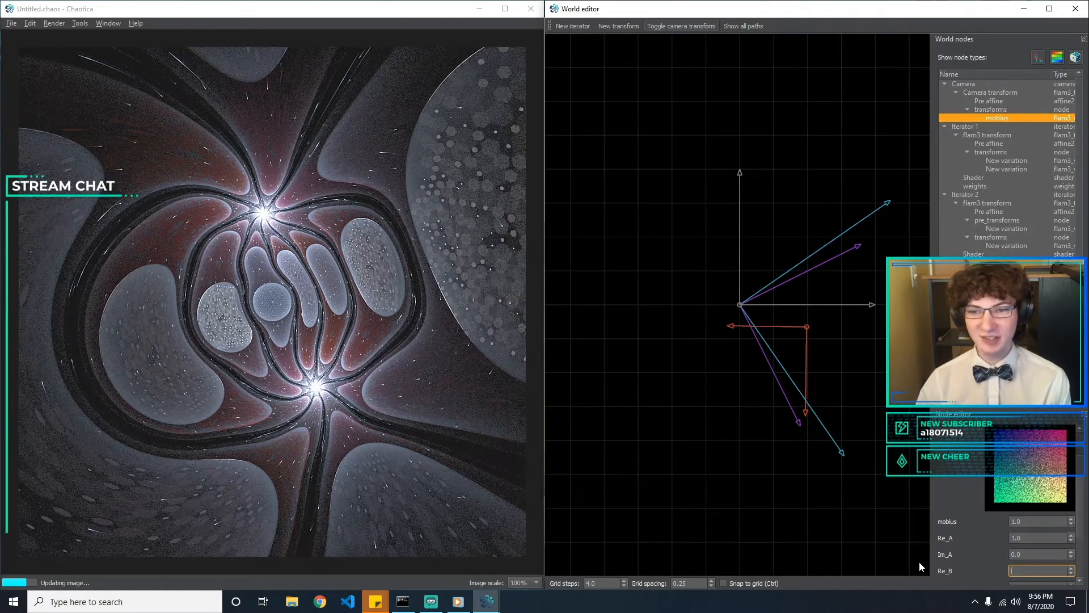
key(Tab)
text(0.)
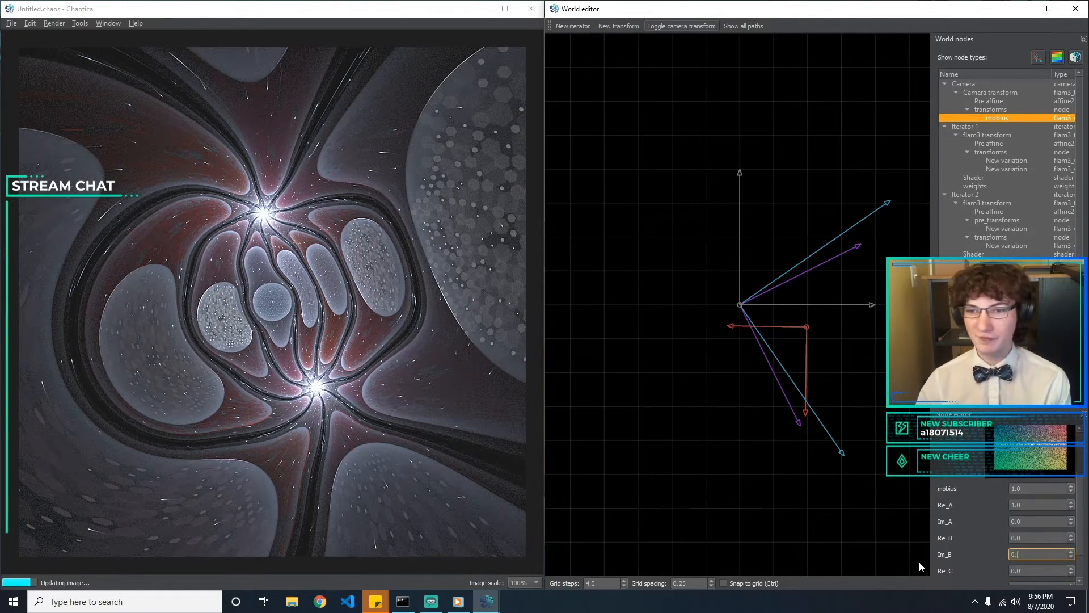
Try small positive Re_C values such as 0.2 on the camera's mobius variation and clear them
key(Tab)
text(0.)
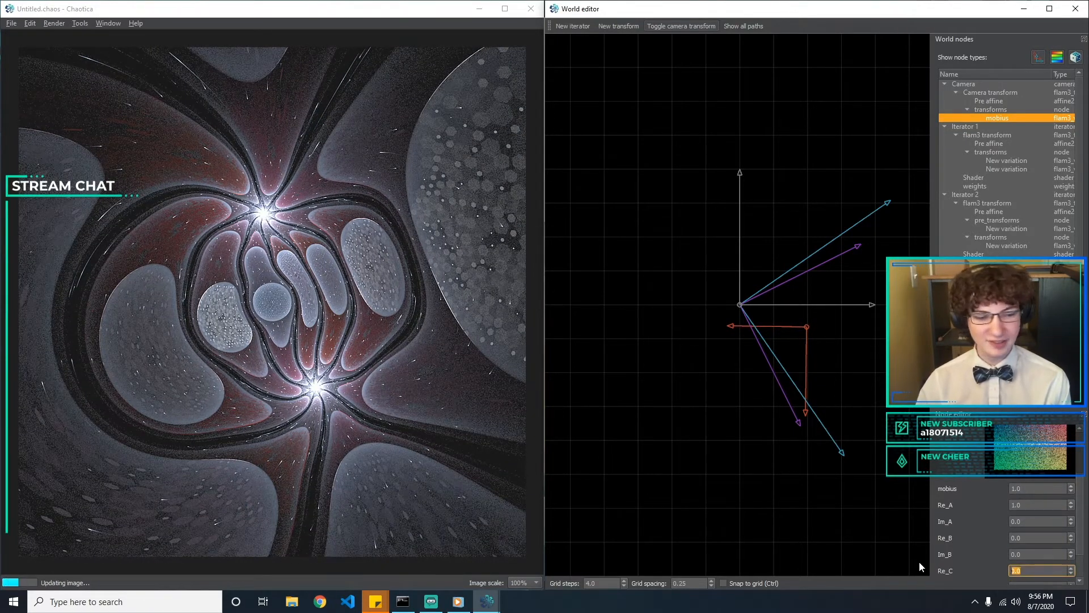
key(BackSpace)
key(BackSpace)
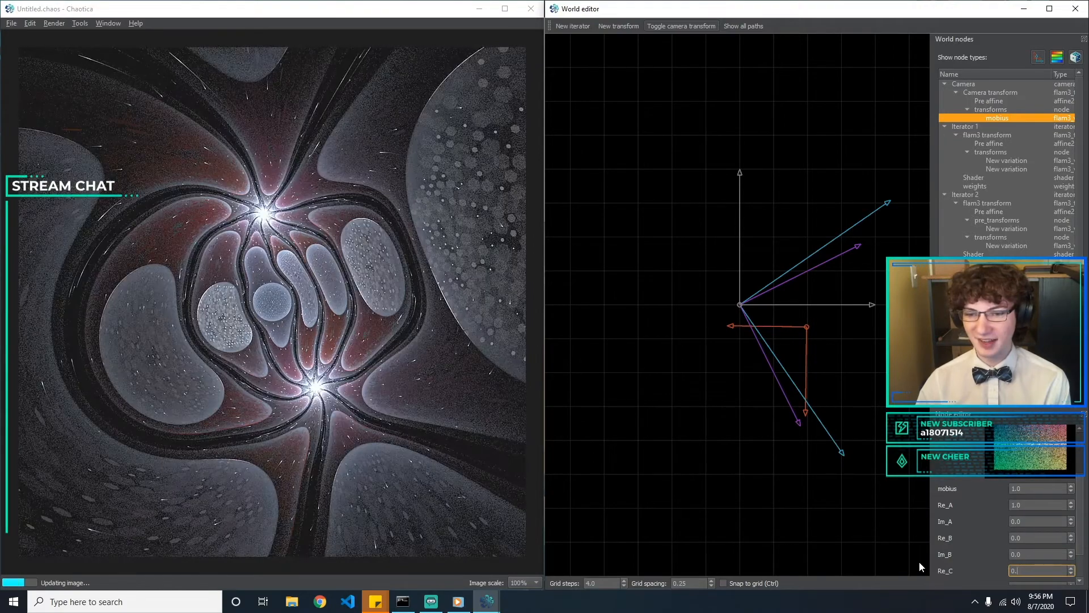
text(00)
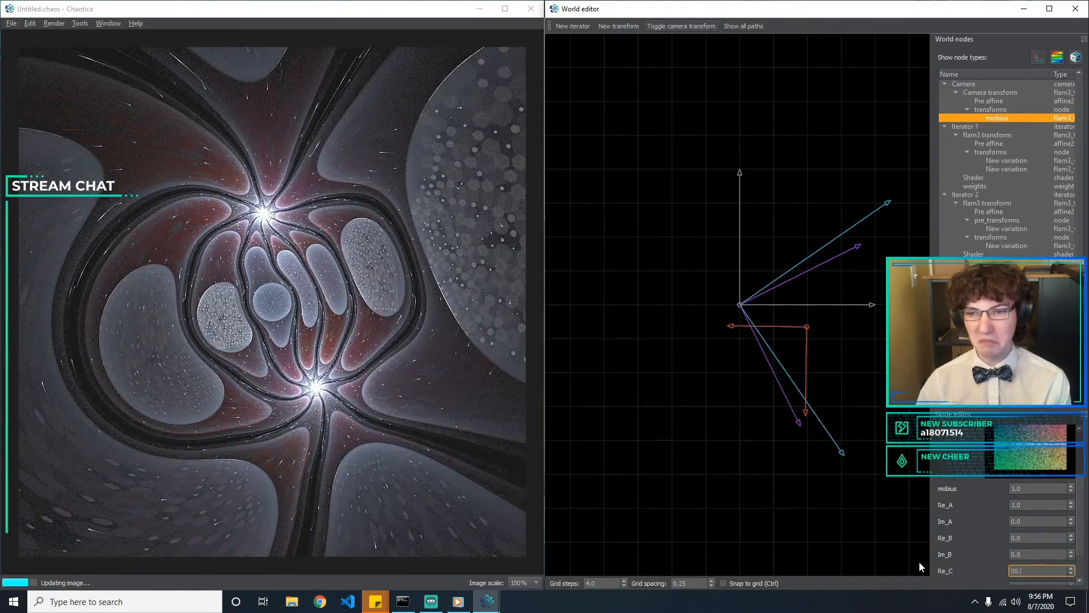
text(2)
key(BackSpace)
key(BackSpace)
text(.2)
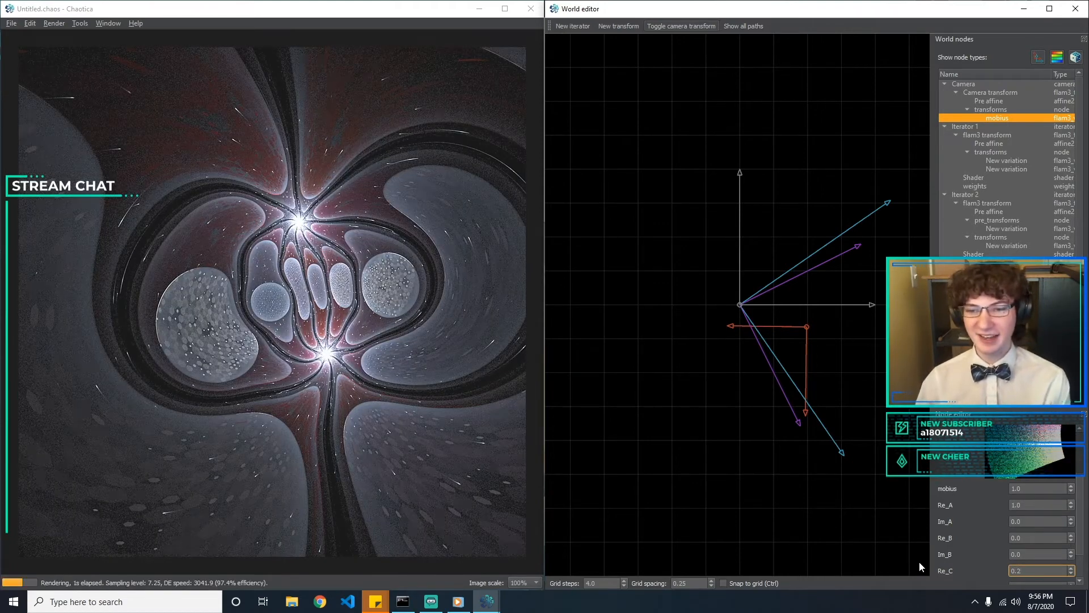
key(BackSpace)
text(3)
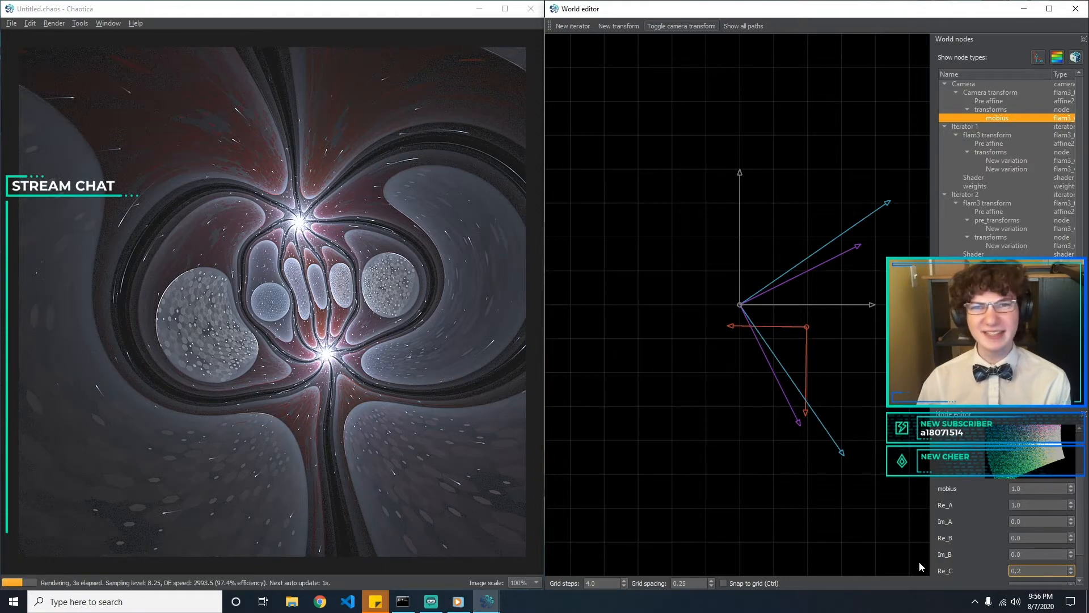
key(BackSpace)
text(1)
key(BackSpace)
key(BackSpace)
key(BackSpace)
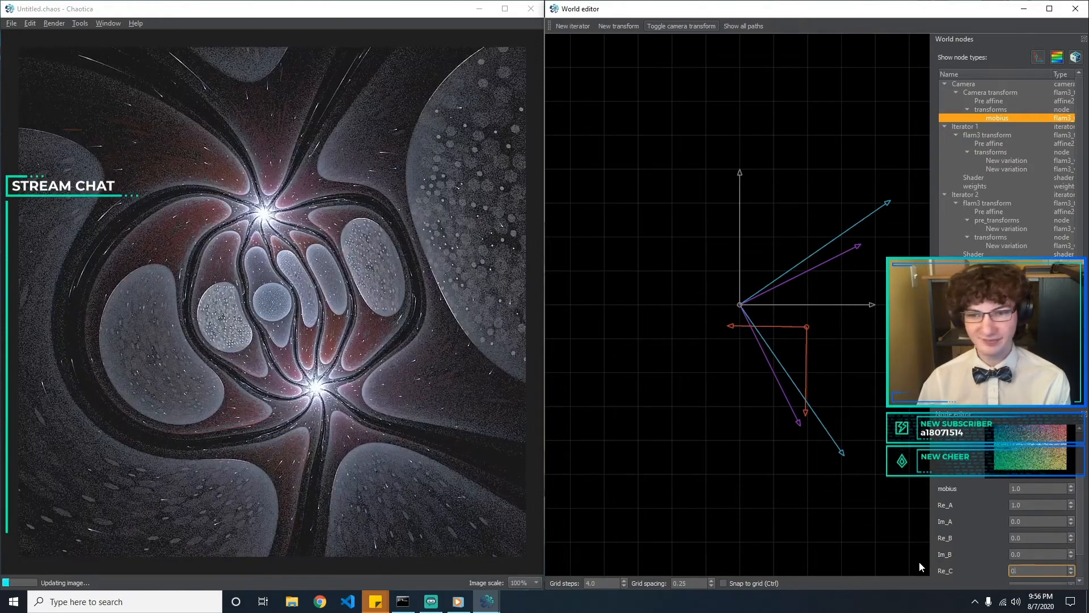
Try a Re_C value of -0.3 on the camera's mobius variation and reset it to 0
text(-0.)
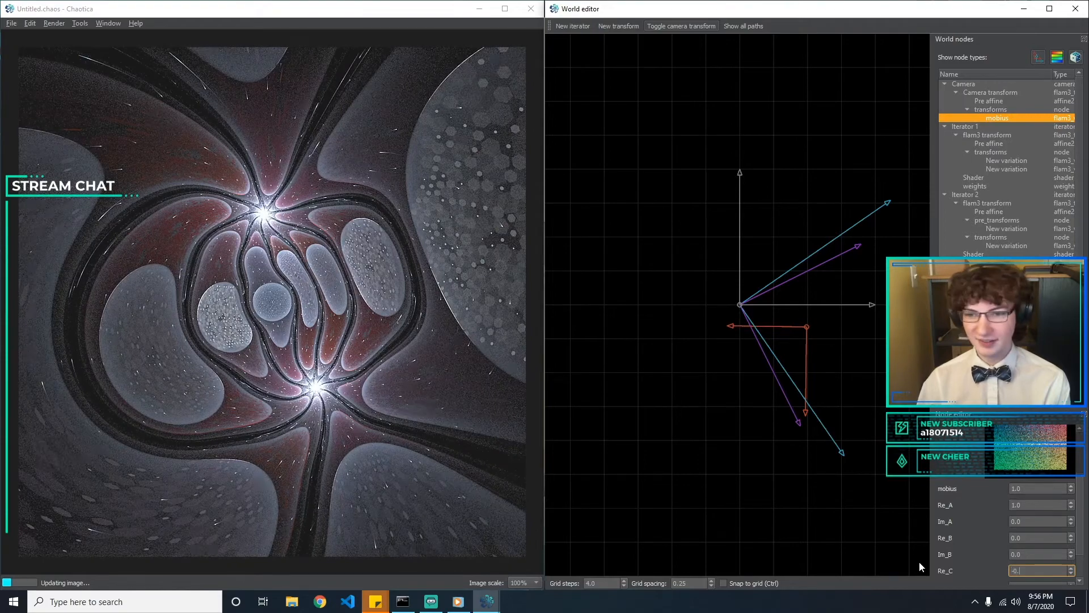
text(3)
key(BackSpace)
key(BackSpace)
key(BackSpace)
key(BackSpace)
text(0)
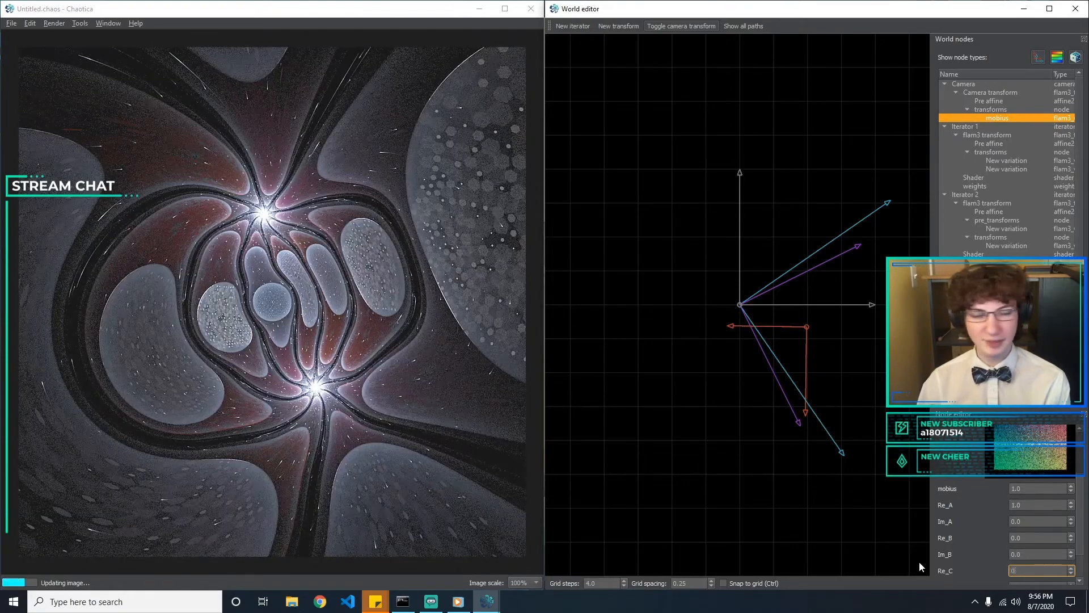
Try an Im_C value of -0.1 on the camera's mobius variation and reset it to 0
key(Tab)
text(0.)
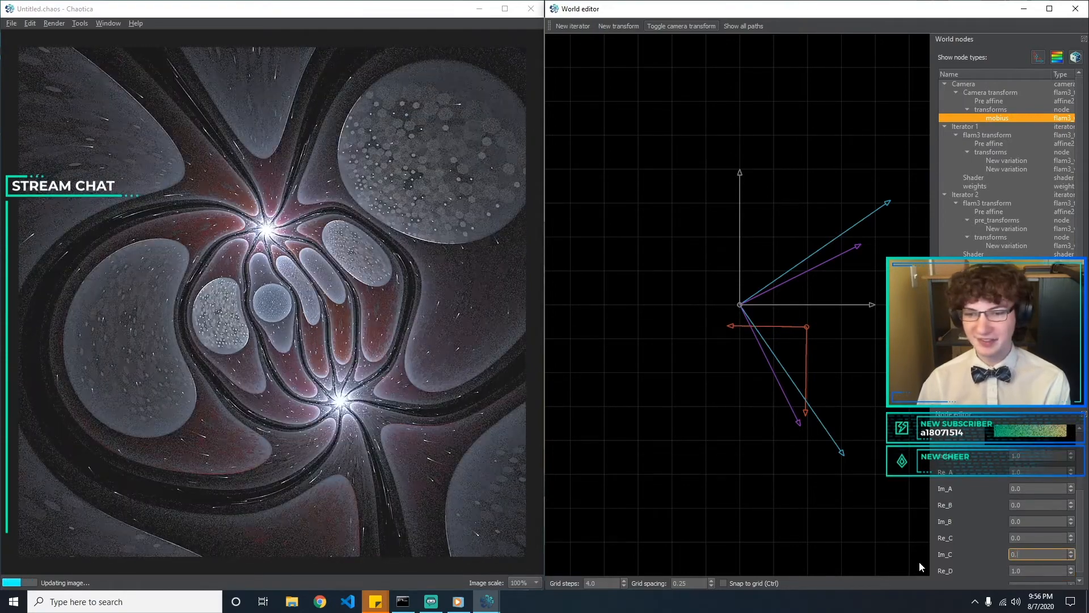
key(BackSpace)
key(BackSpace)
text(-0.1)
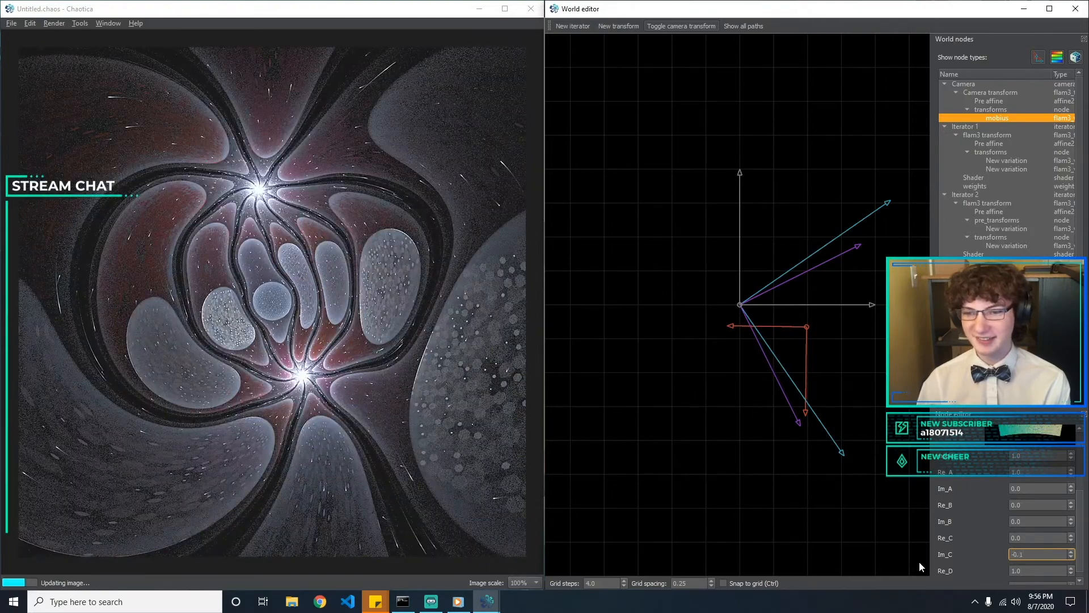
key(BackSpace)
key(BackSpace)
key(BackSpace)
key(BackSpace)
text(0)
Re-enter 1 for Re_D, try Im_D values of 0.1 and 1, and clear Im_D
key(Tab)
key(BackSpace)
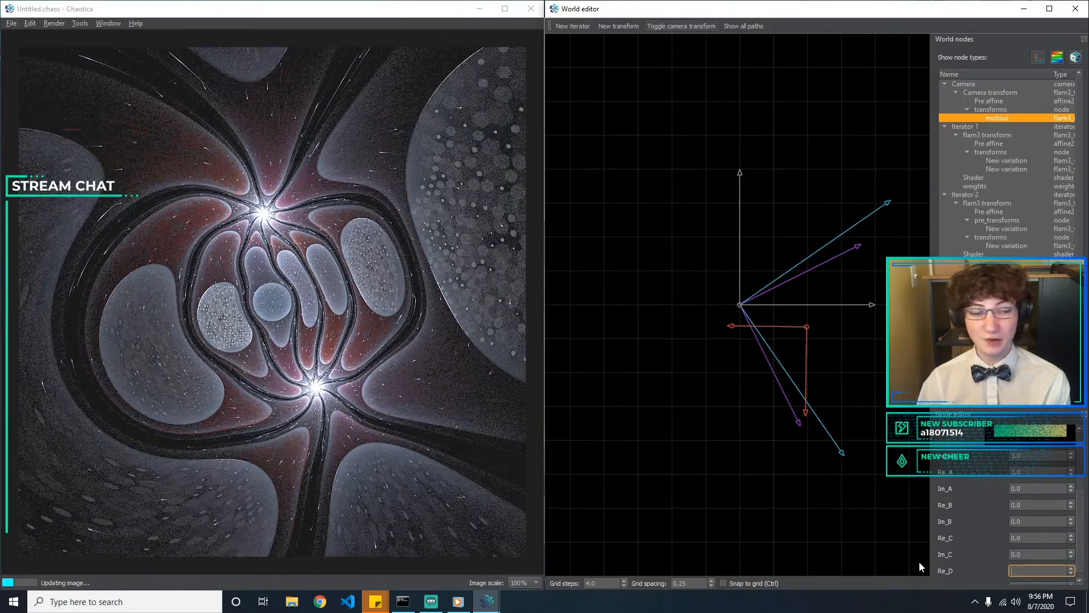
text(1)
key(Tab)
text(0.1)
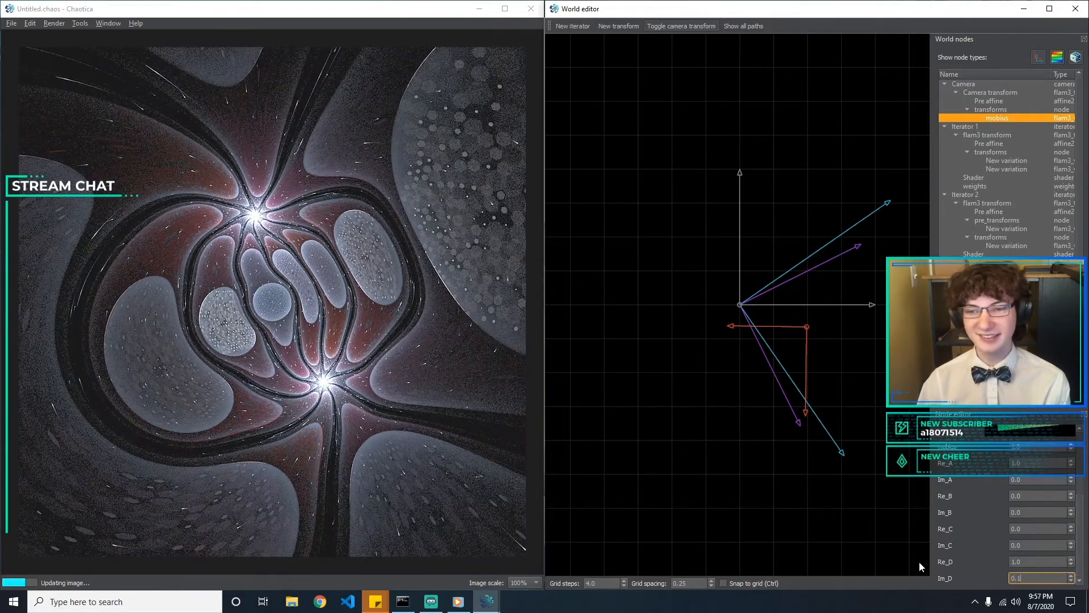
key(BackSpace)
key(BackSpace)
text(1)
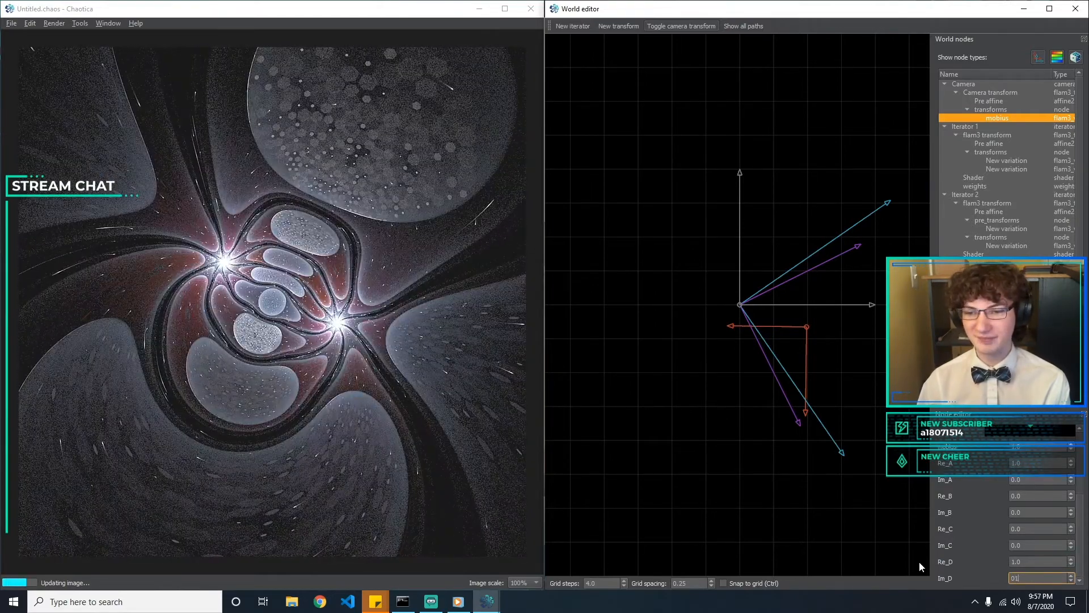
key(BackSpace)
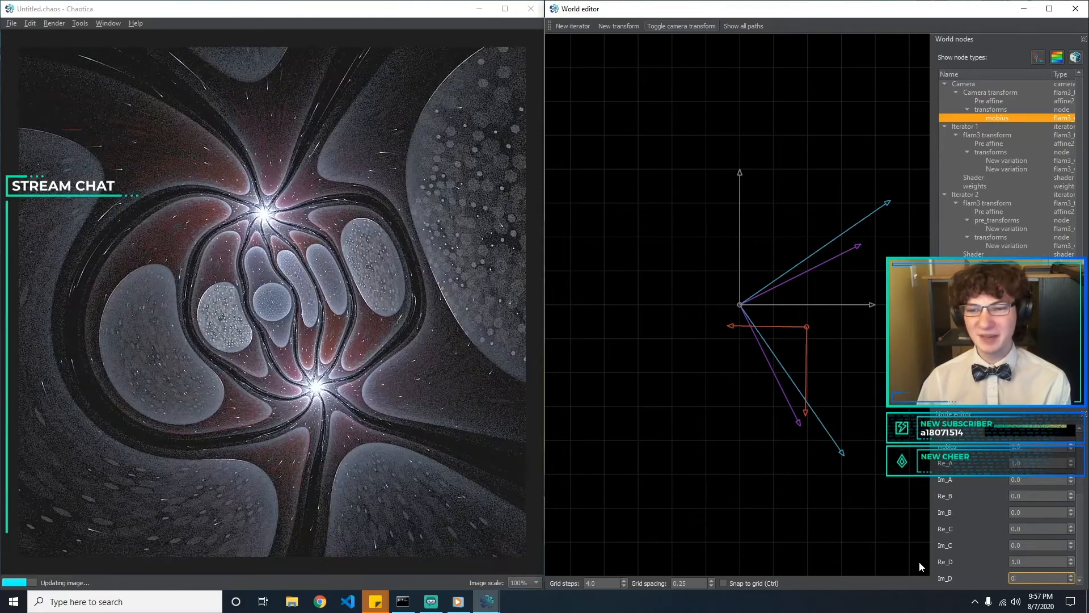
text(0.1)
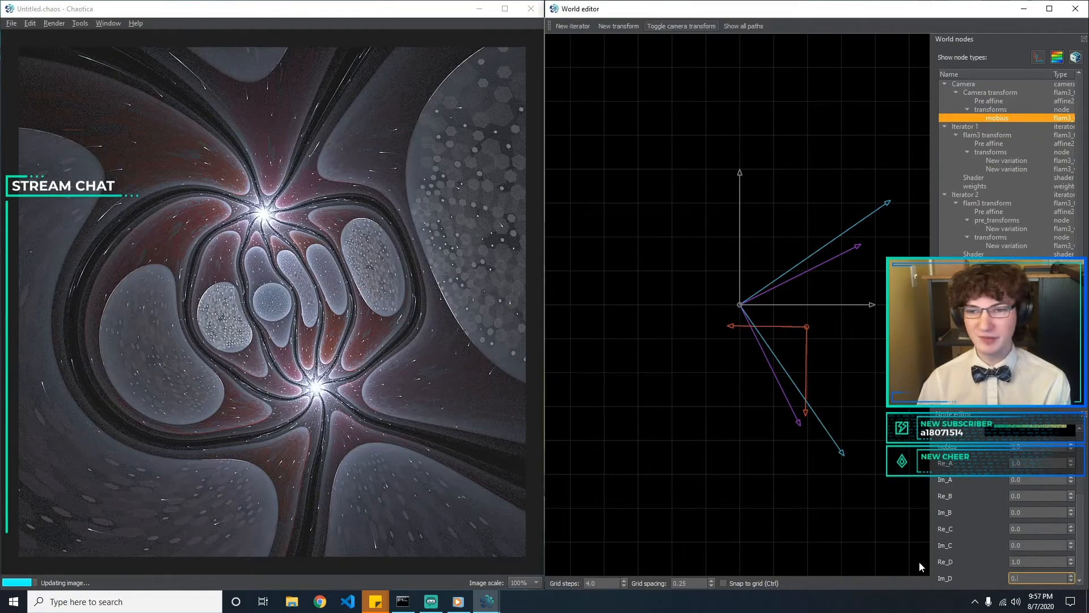
key(BackSpace)
key(BackSpace)
key(BackSpace)
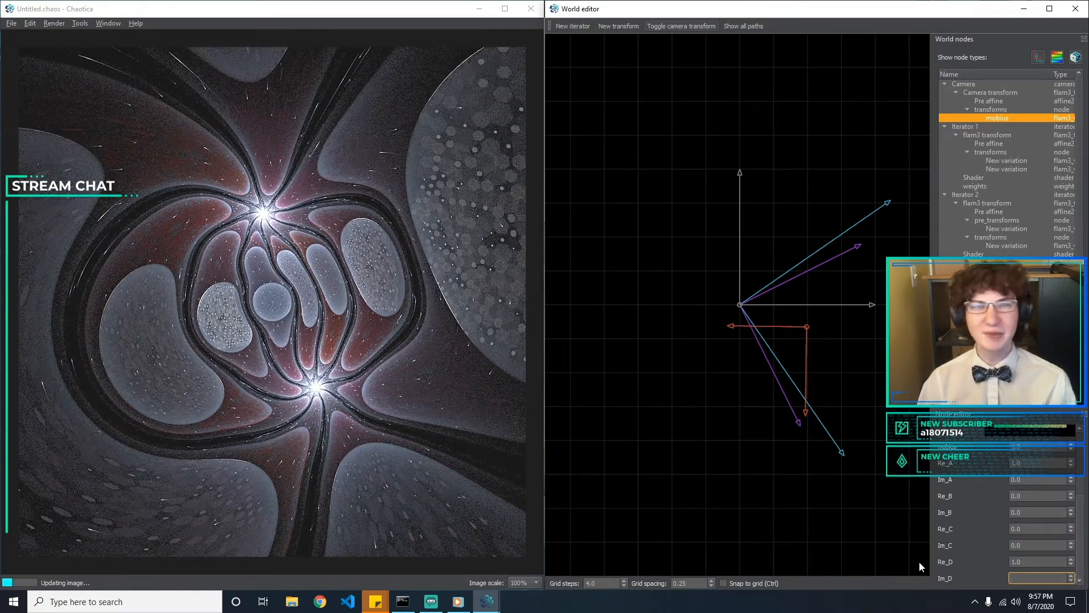
Select the first variation under Iterator 1's transforms to show its settings
scroll(1061, 477, up, 3)
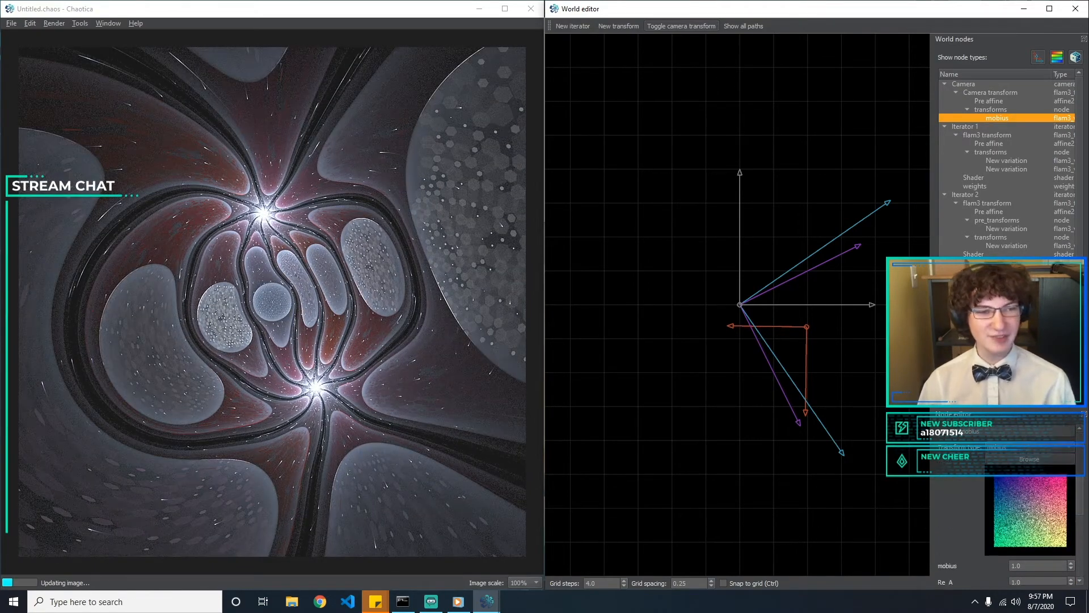
click(982, 160)
click(991, 168)
click(991, 161)
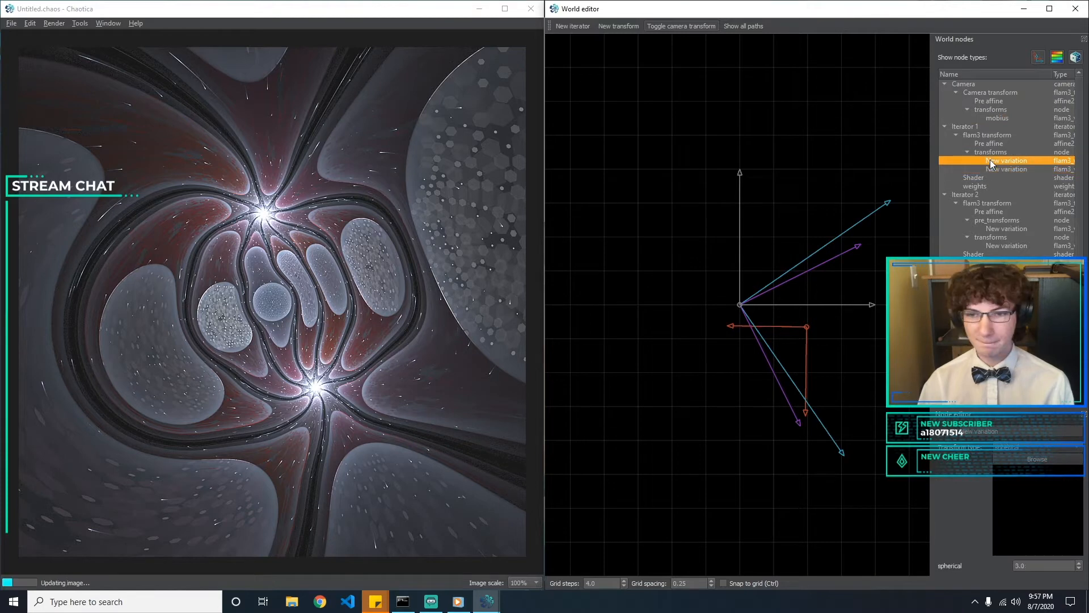
click(992, 116)
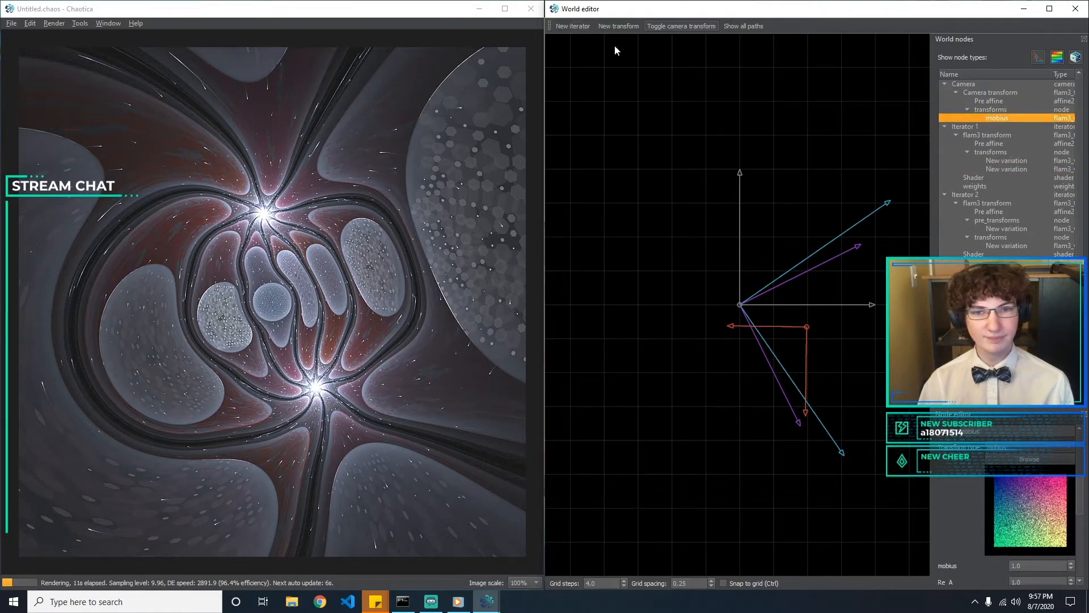
click(626, 119)
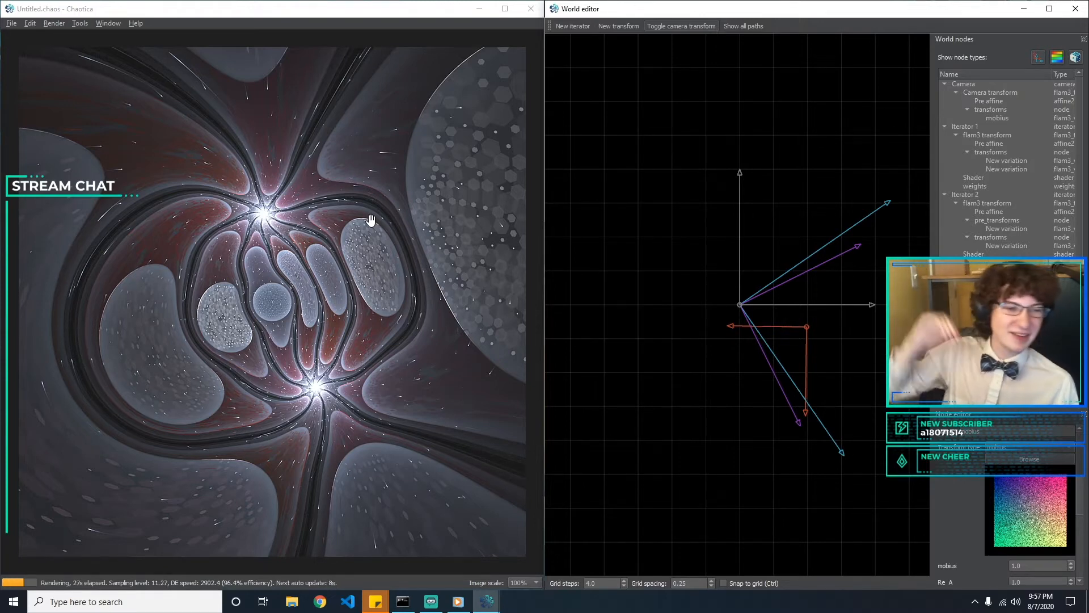
Set the palette location of Iterator 2's shader to 0
click(1047, 253)
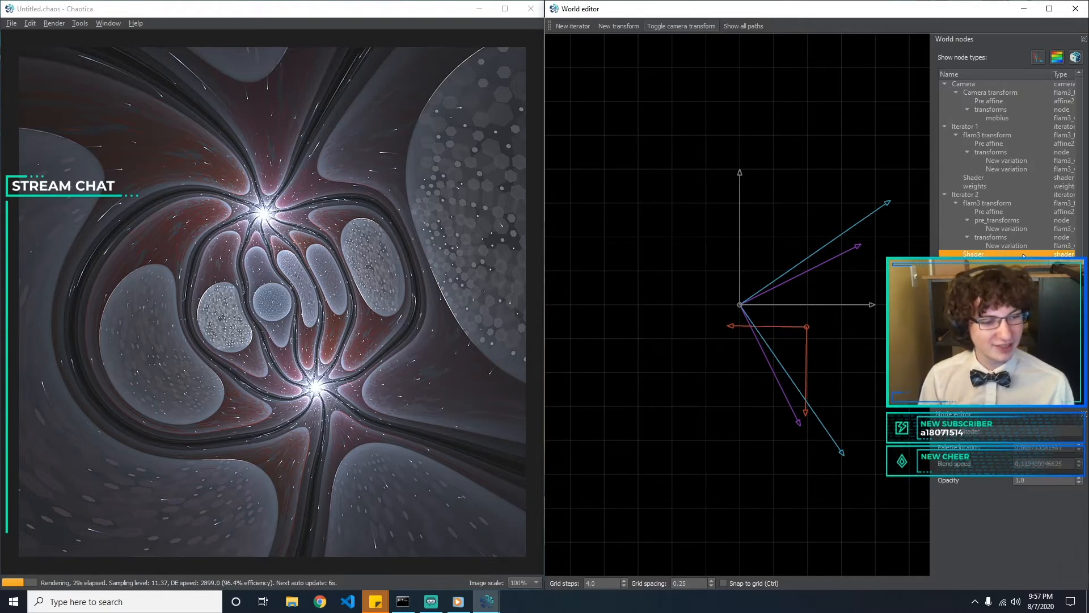
drag(1067, 449, 857, 456)
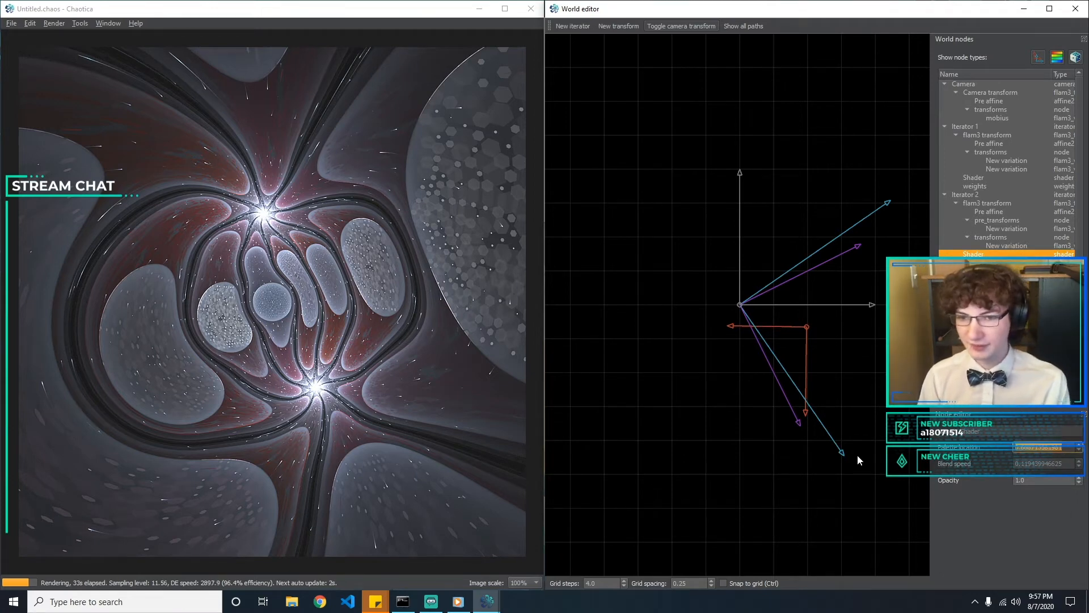
text(0)
key(Return)
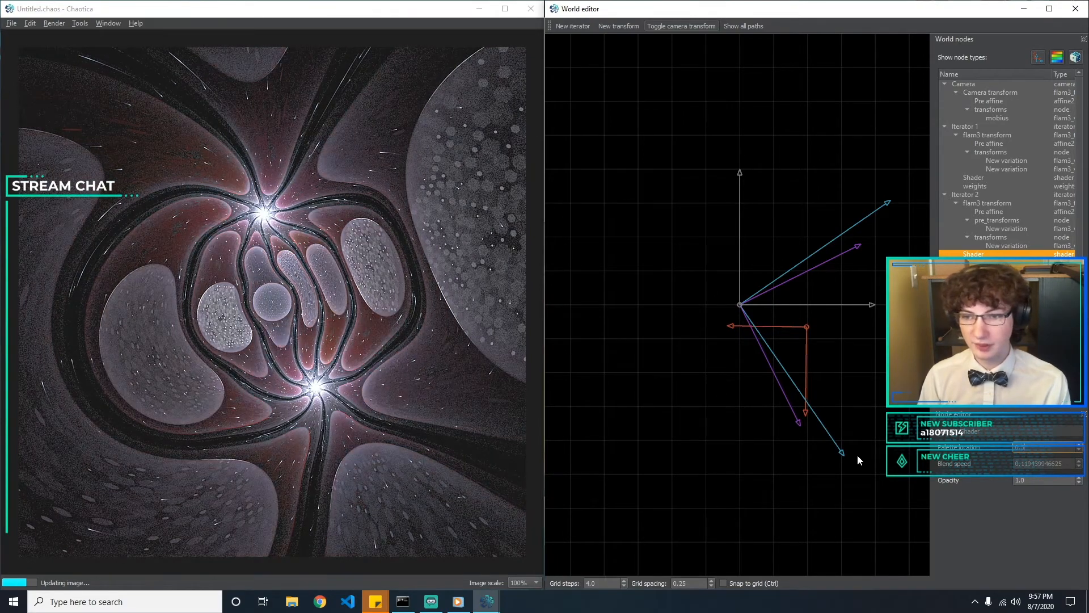
key(BackSpace)
text(0)
Try a few blend speeds on Iterator 2's shader, such as 0.1, and set it to 0.15
key(Tab)
text(0.1)
key(BackSpace)
text(3)
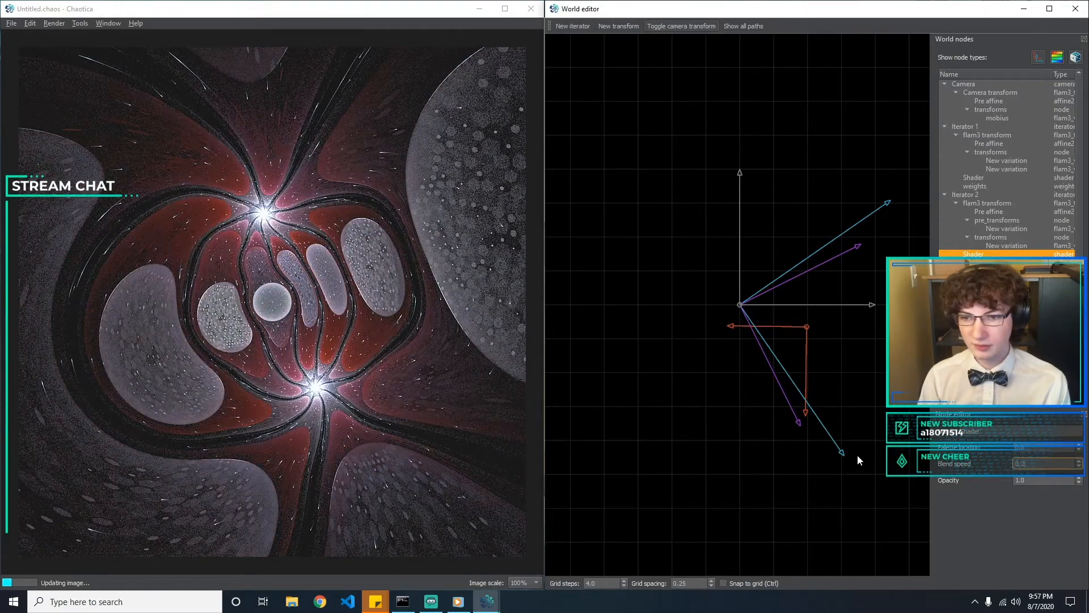
key(BackSpace)
text(15)
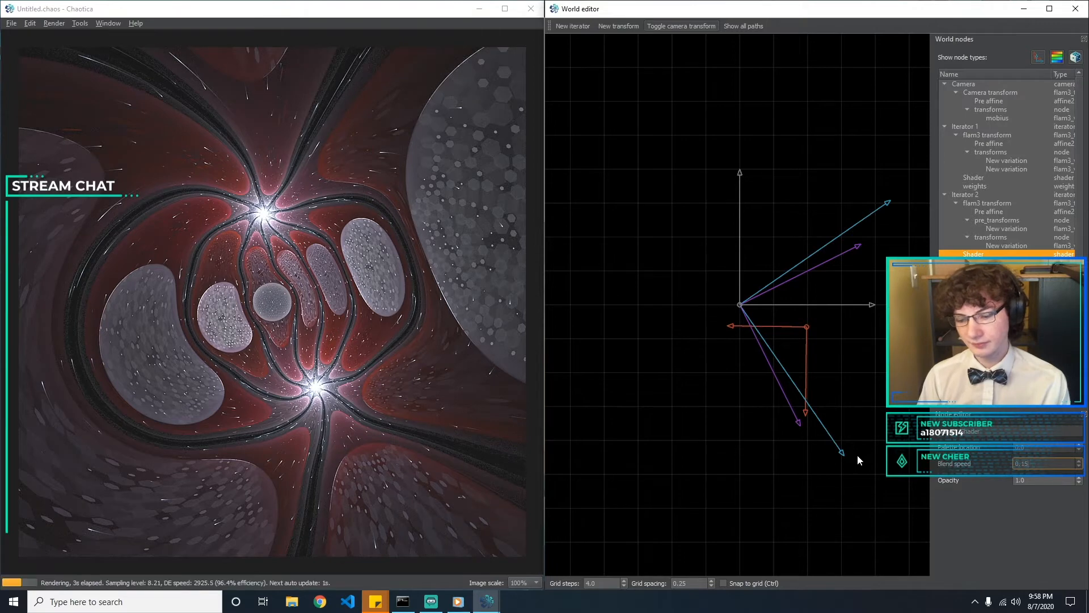
Try nearby blend speeds such as 0.1 and 0.17 on Iterator 2's shader and restore 0.15
key(BackSpace)
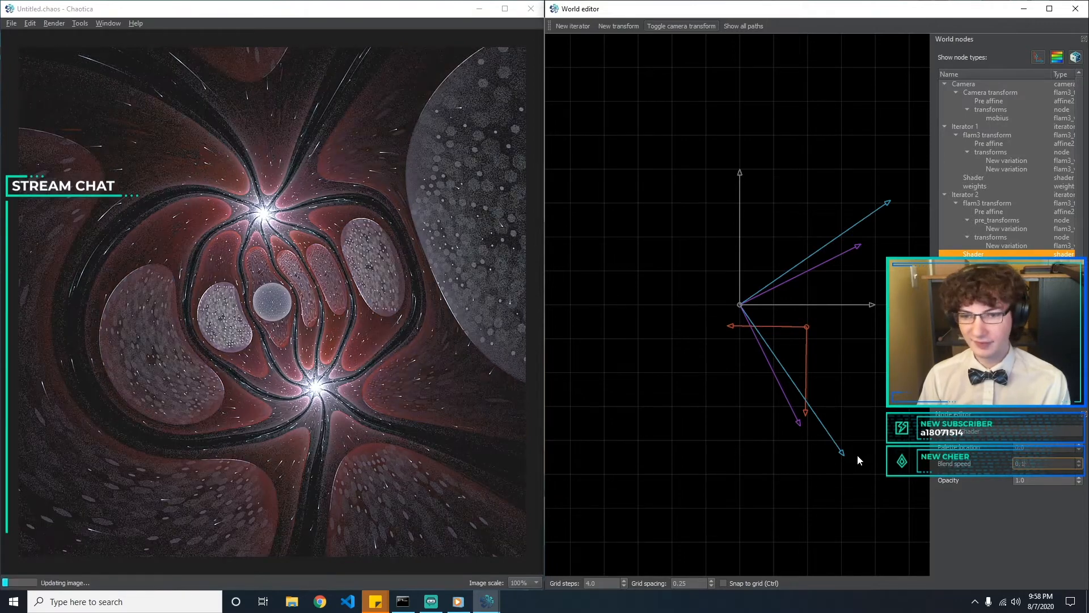
text(25)
key(BackSpace)
key(BackSpace)
text(6)
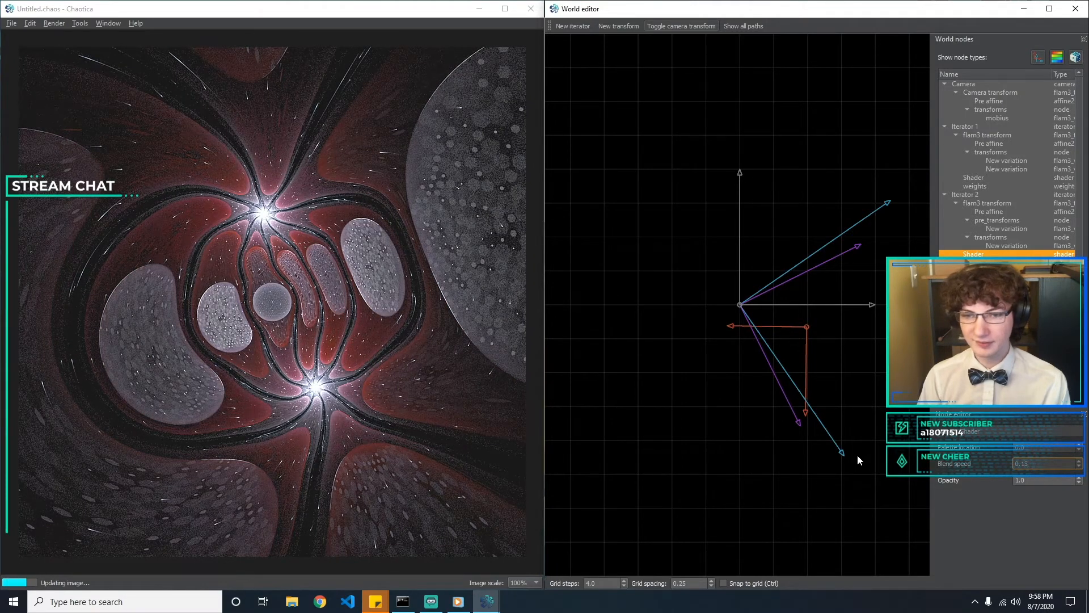
key(BackSpace)
text(5)
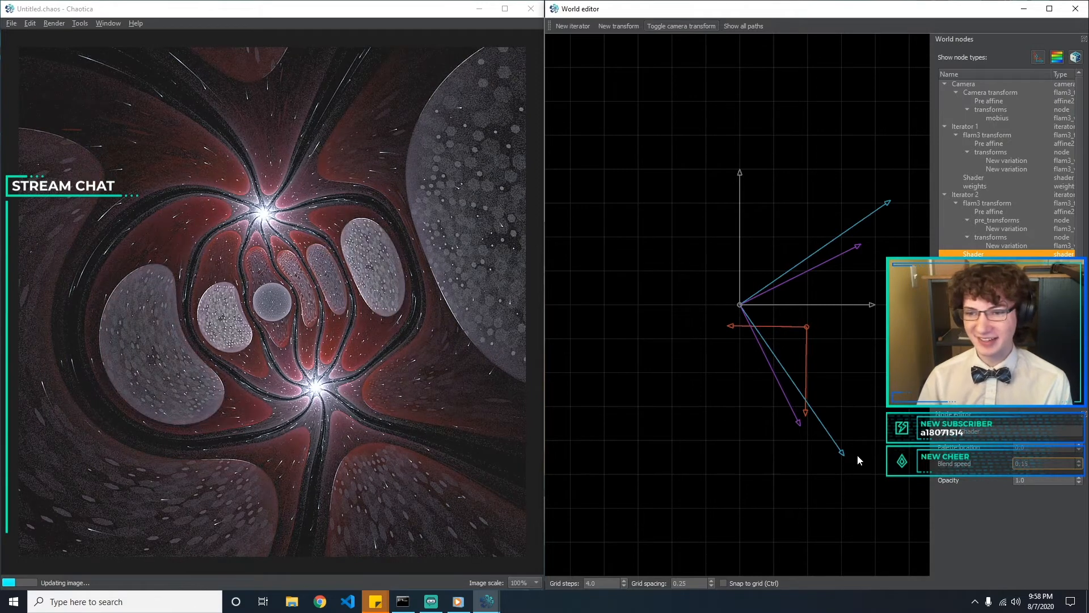
key(Up)
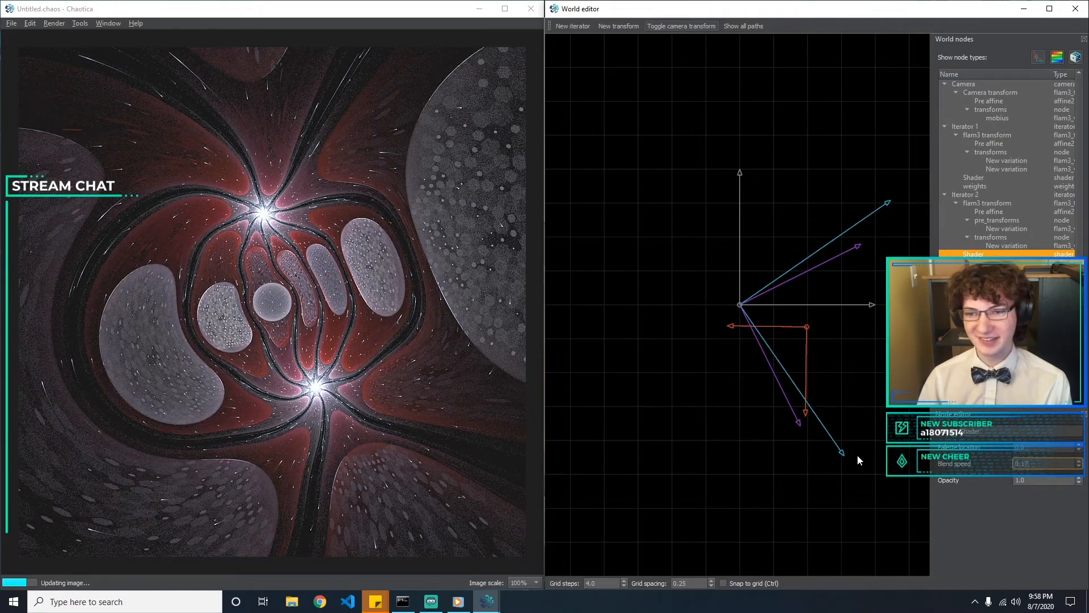
key(BackSpace)
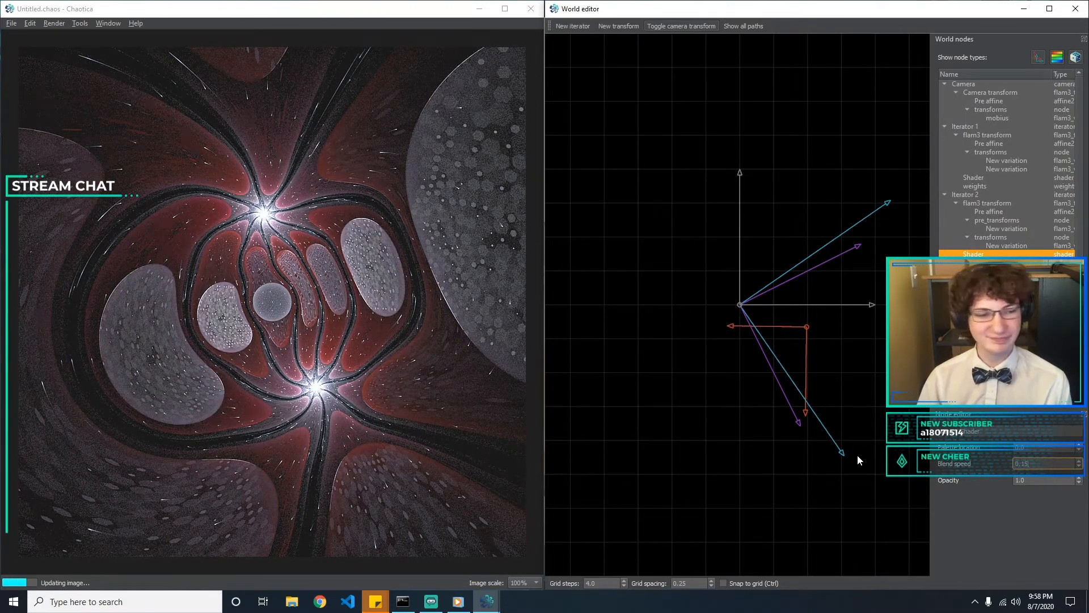
text(5)
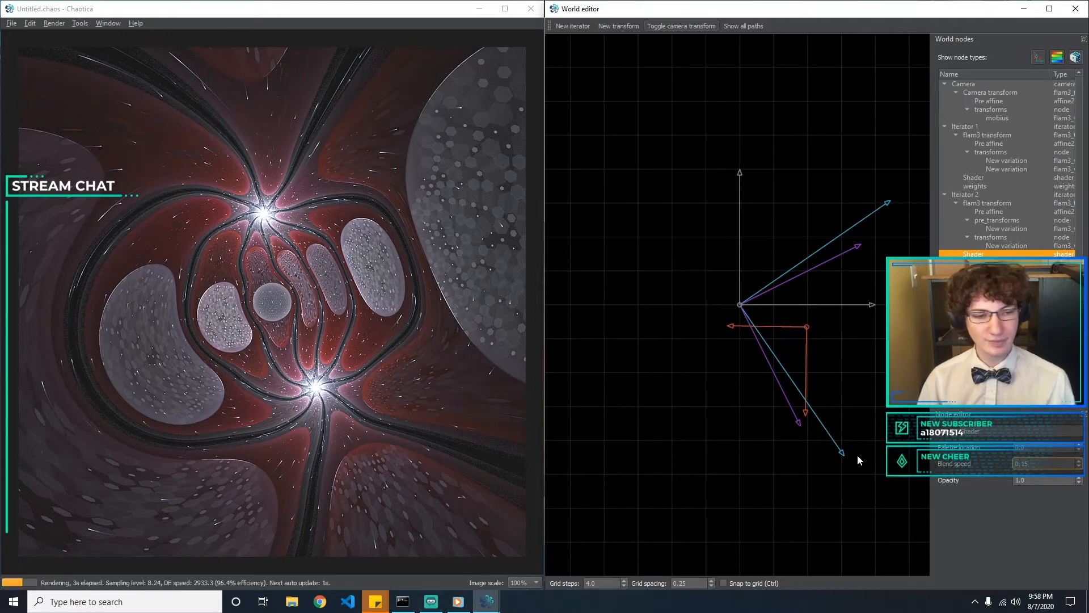
Try palette locations 0.1 and 0.15 on Iterator 1's shader, and set the value to 0.52
click(983, 178)
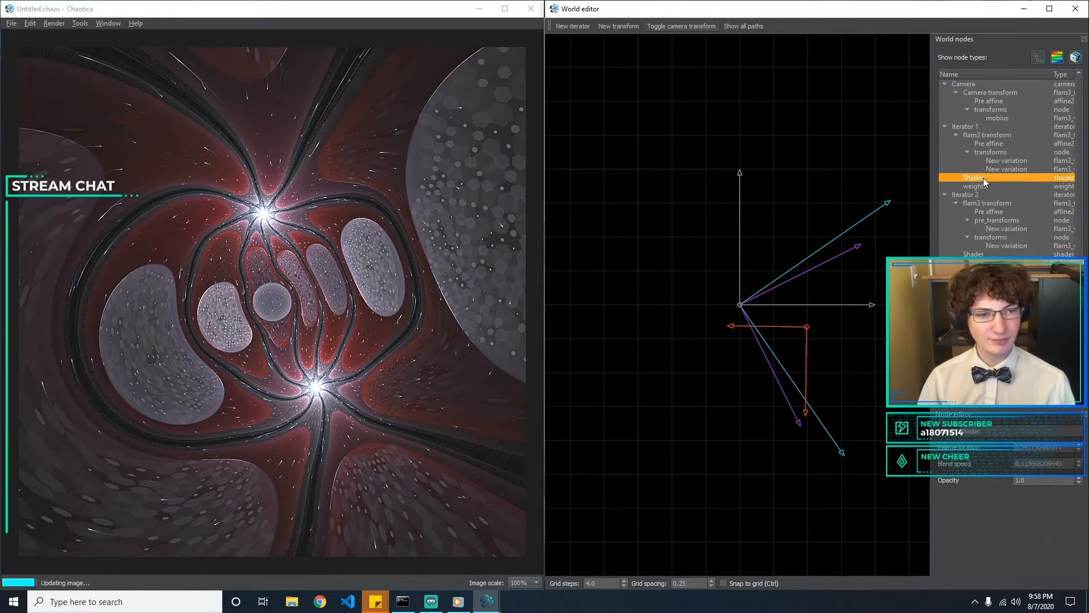
double_click(1036, 447)
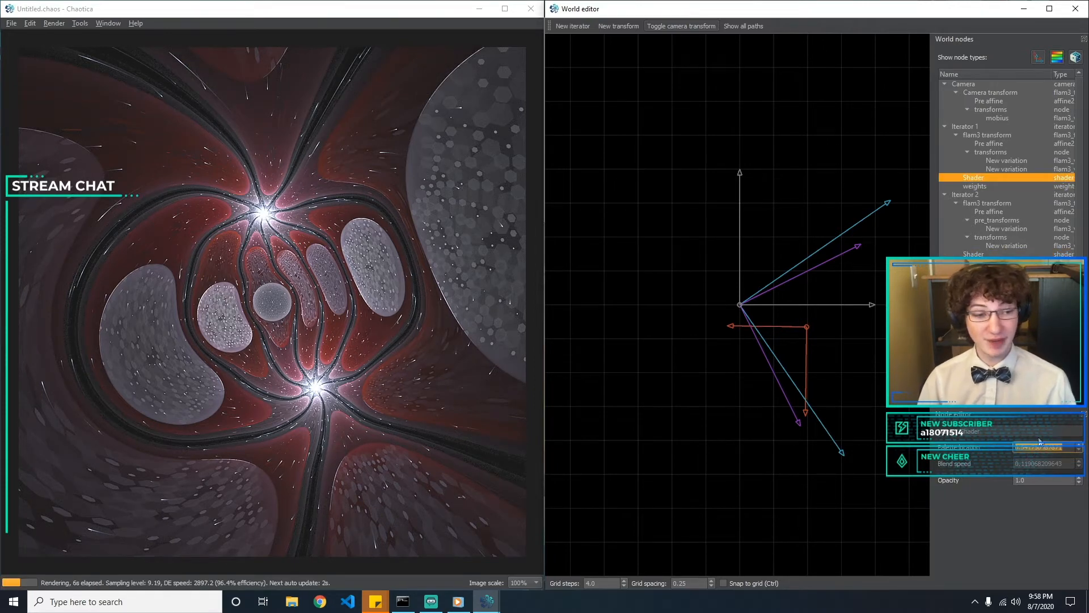
text(0.1)
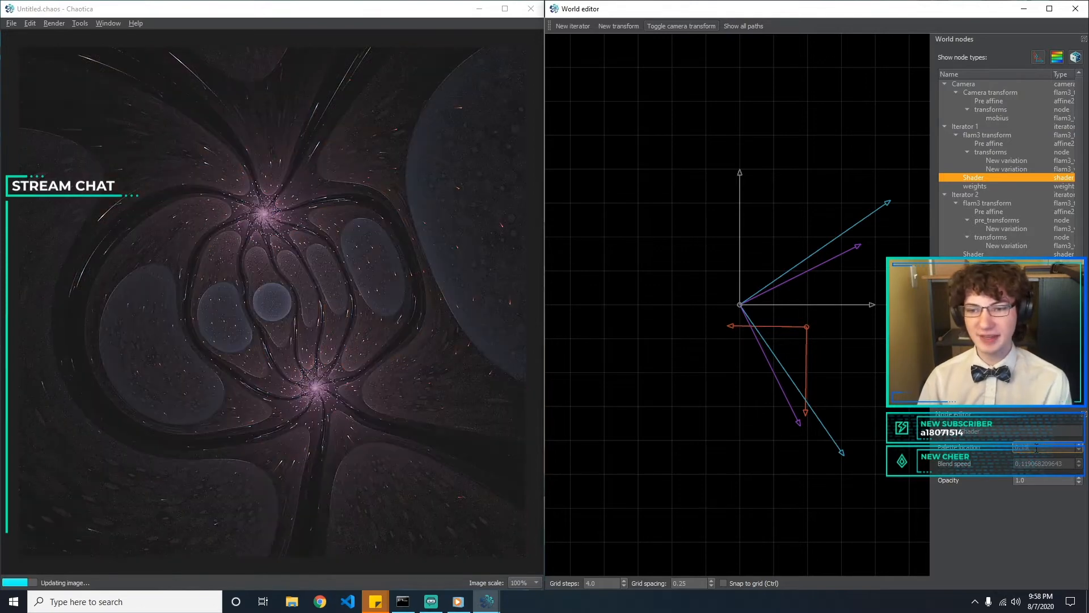
text(5)
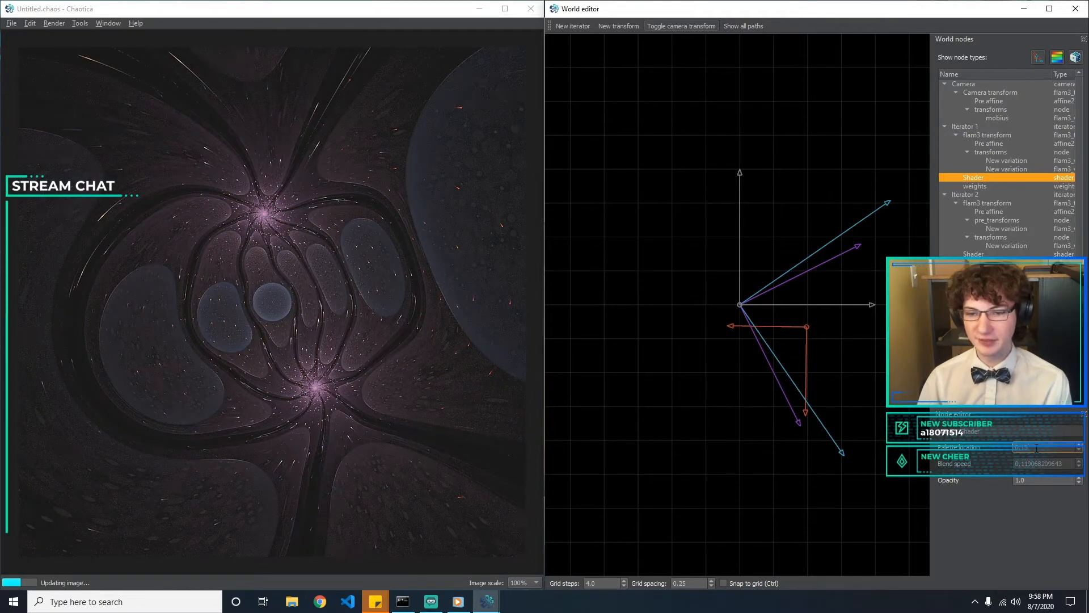
key(BackSpace)
key(BackSpace)
text(54)
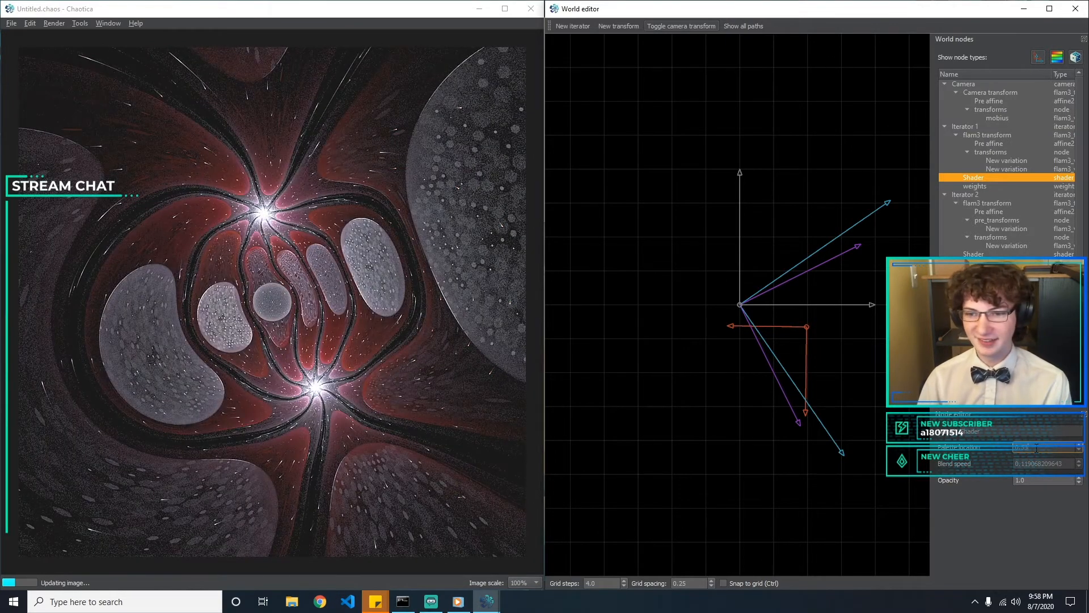
key(BackSpace)
text(2)
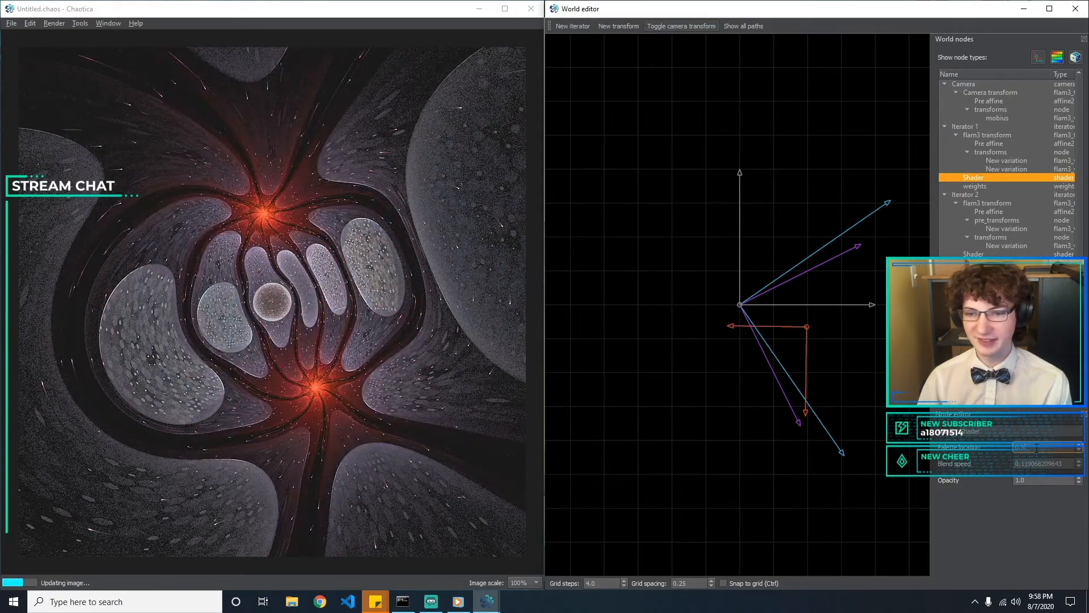
text(2)
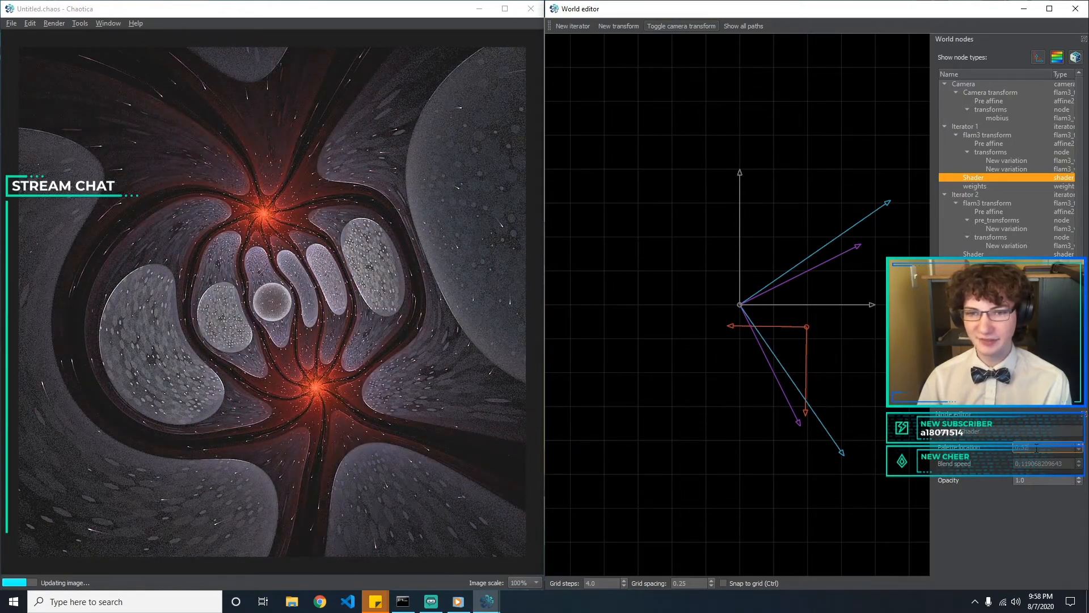
Try blend speeds of 0.15, 0.2 and 0.4 on Iterator 1's shader and set it to 0.1
key(Tab)
text(0.1)
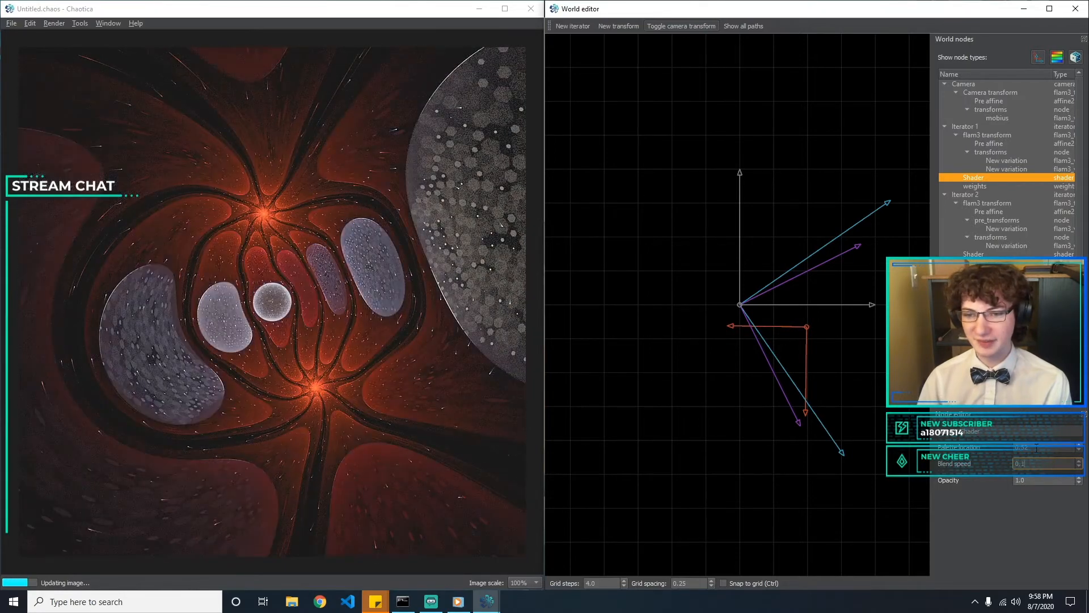
key(BackSpace)
text(1)
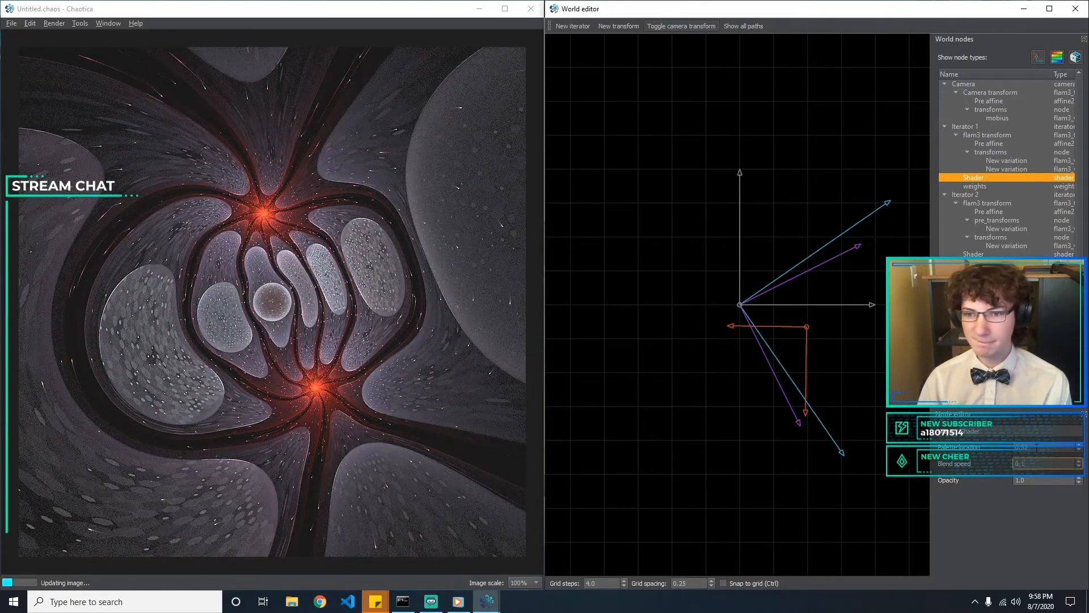
text(5)
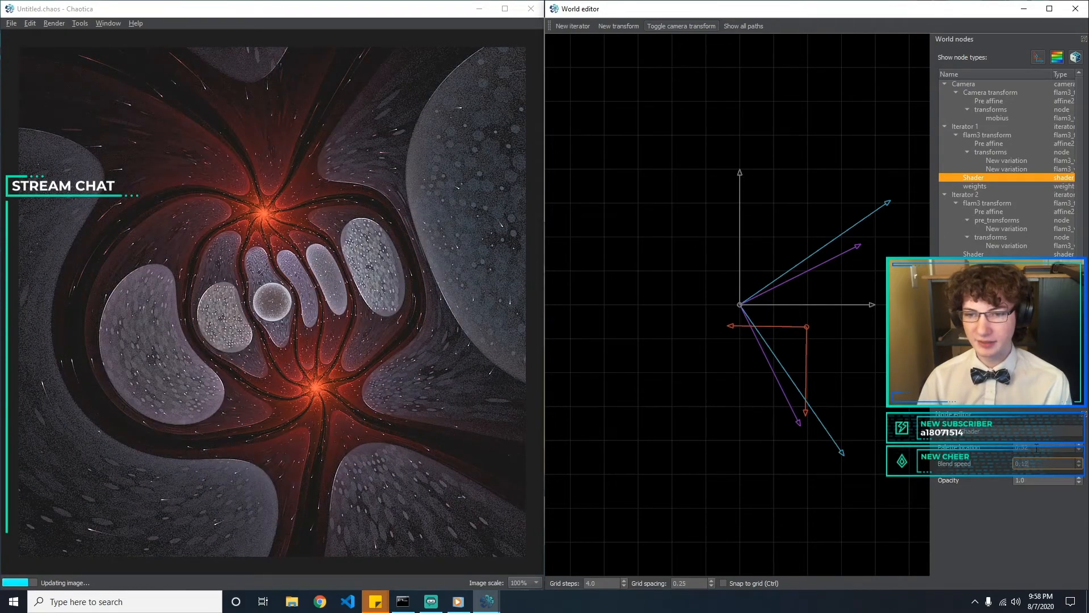
key(BackSpace)
text(2)
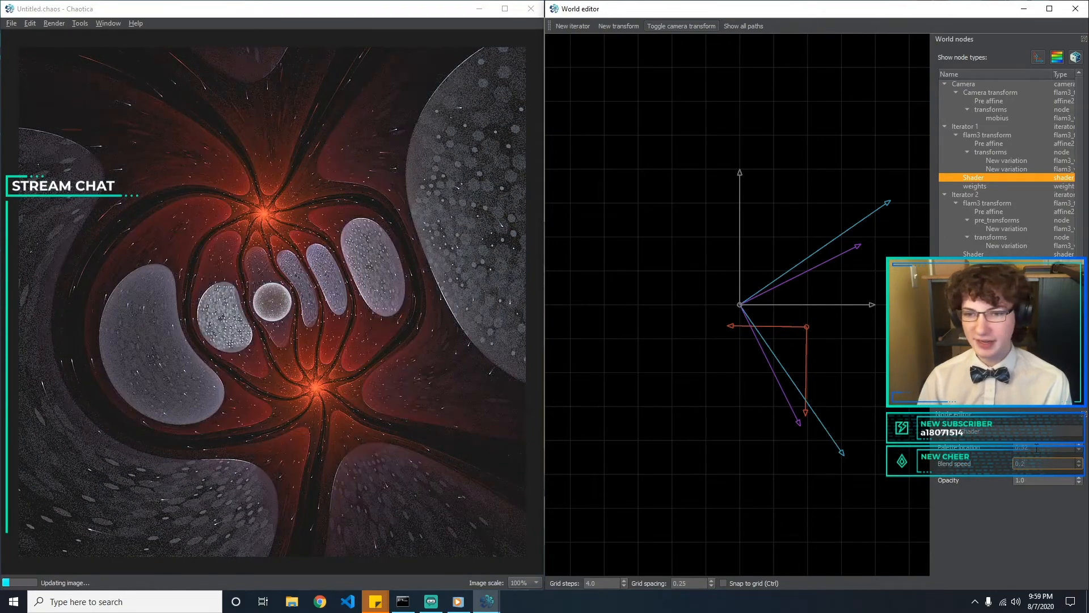
key(BackSpace)
text(3)
text(4)
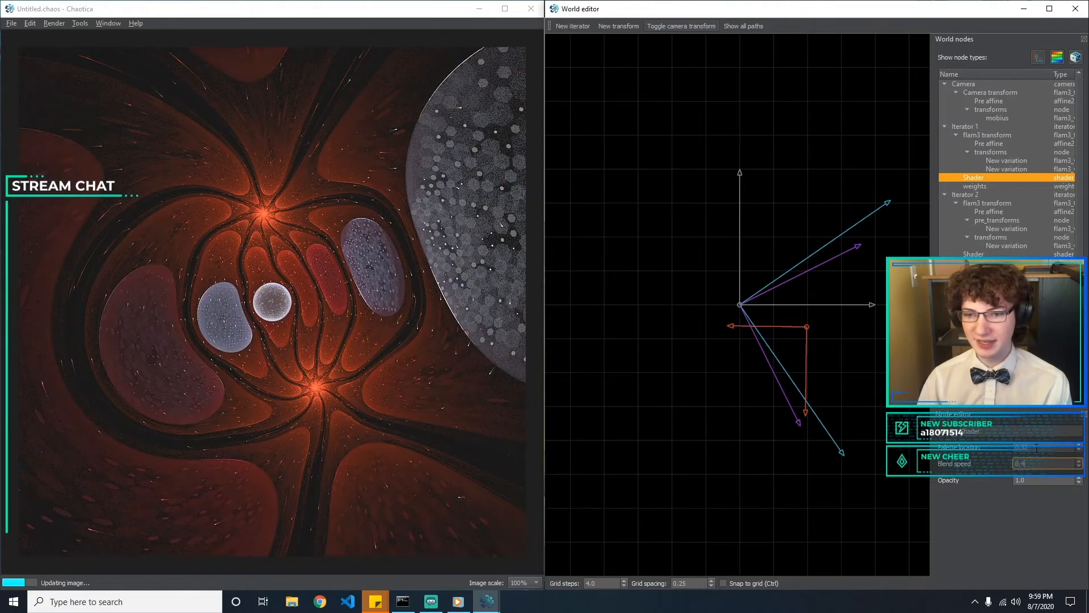
key(BackSpace)
text(1)
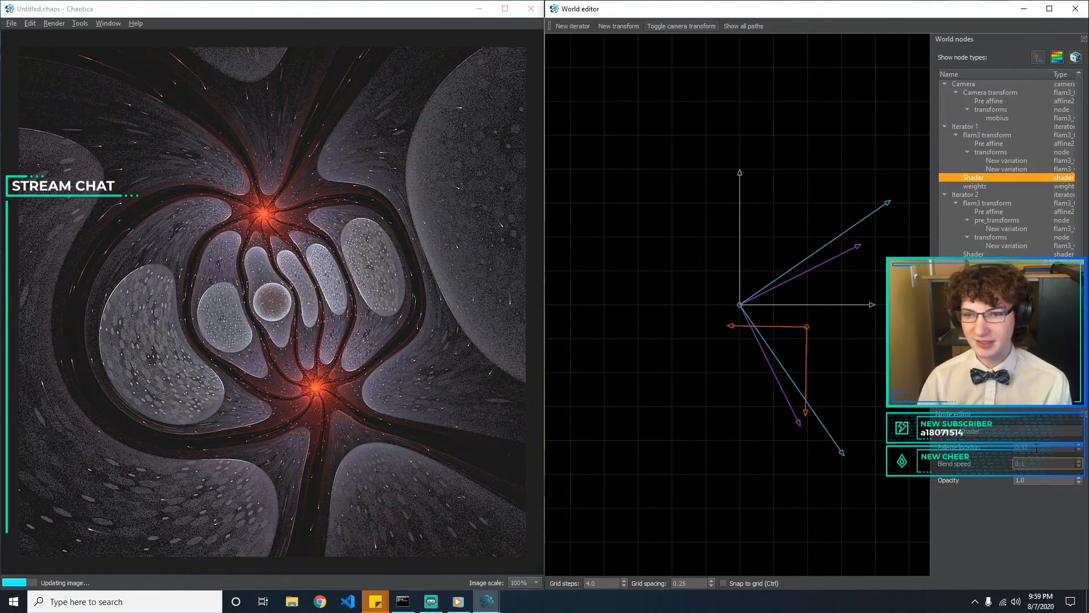
Try palette locations of 0.53 and 0.55 on Iterator 1's shader
click(1059, 450)
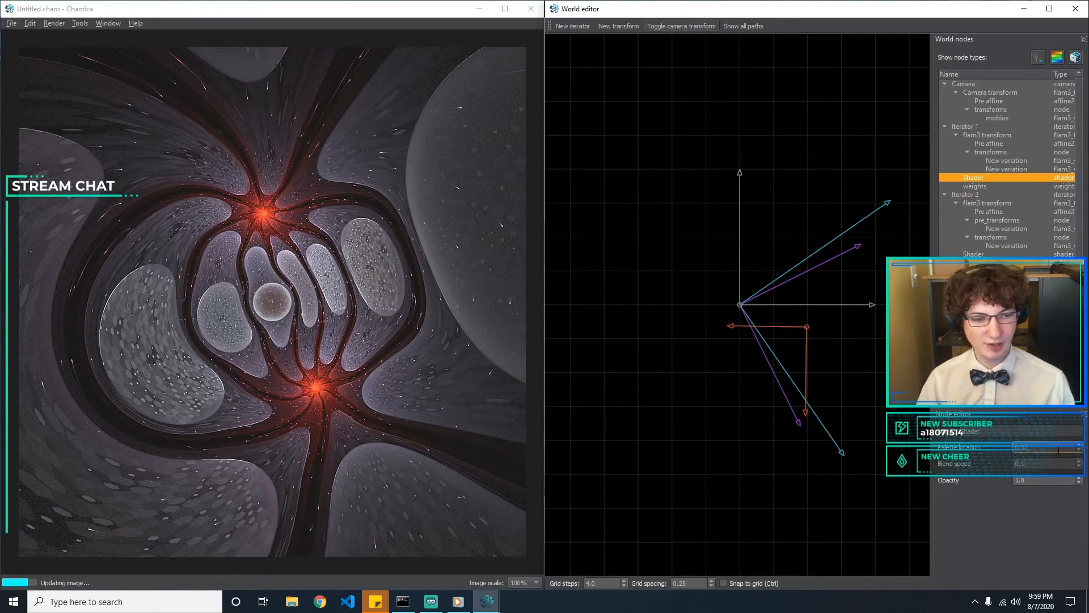
key(BackSpace)
text(3)
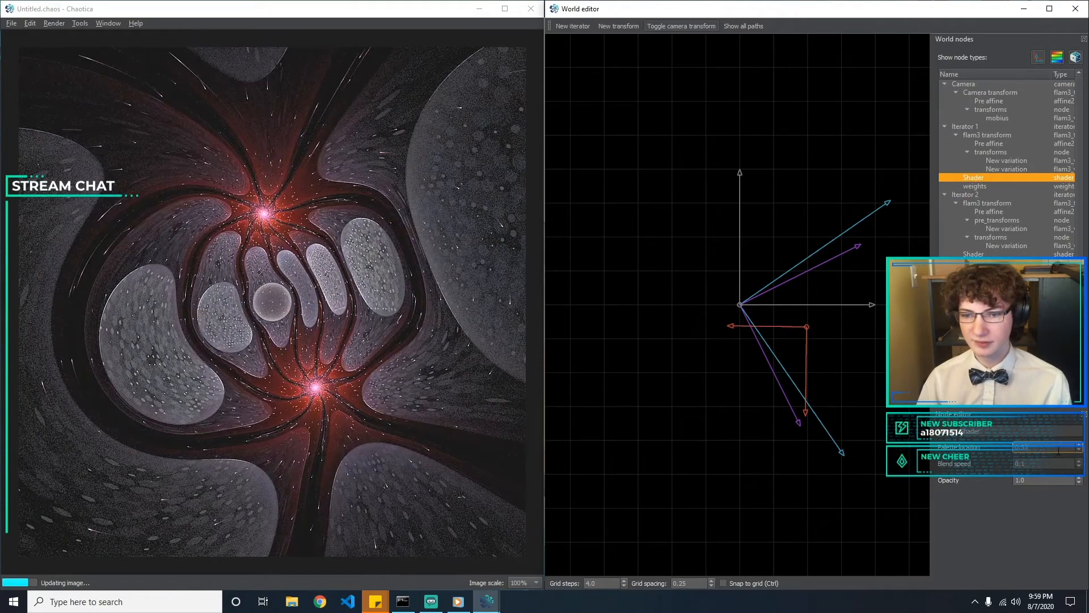
key(BackSpace)
text(5)
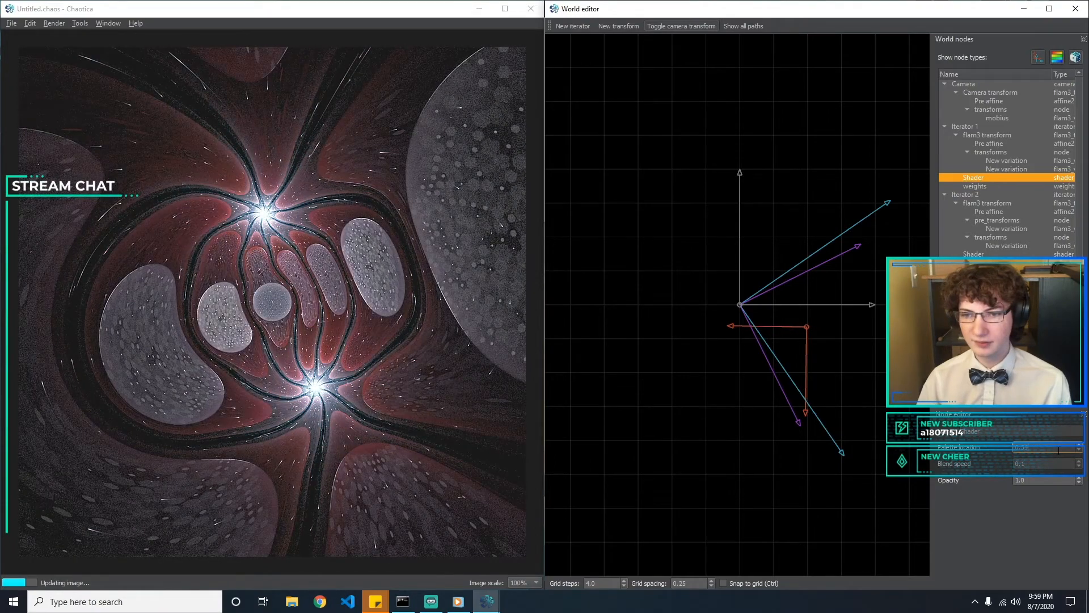
Fine-tune the palette location of Iterator 1's shader through 0.52 and 0.526 to 0.524
key(BackSpace)
text(2)
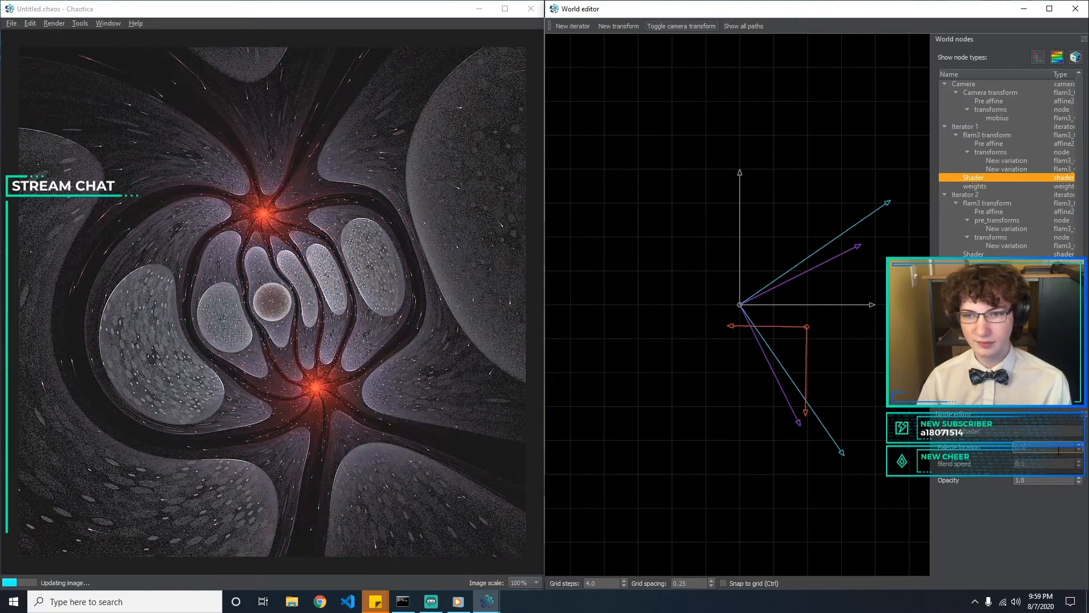
text(21)
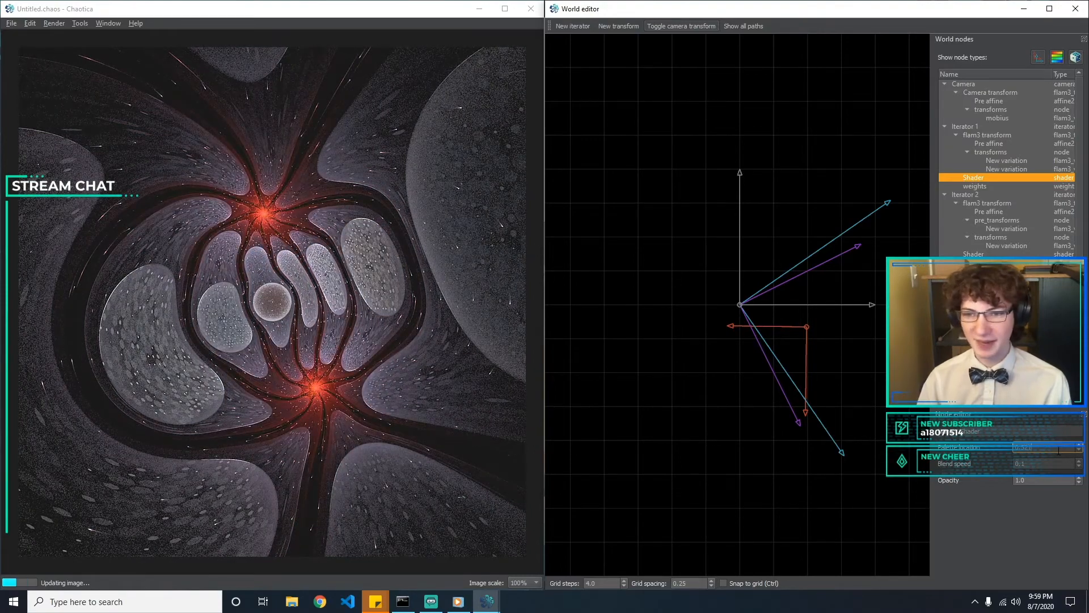
key(BackSpace)
text(6)
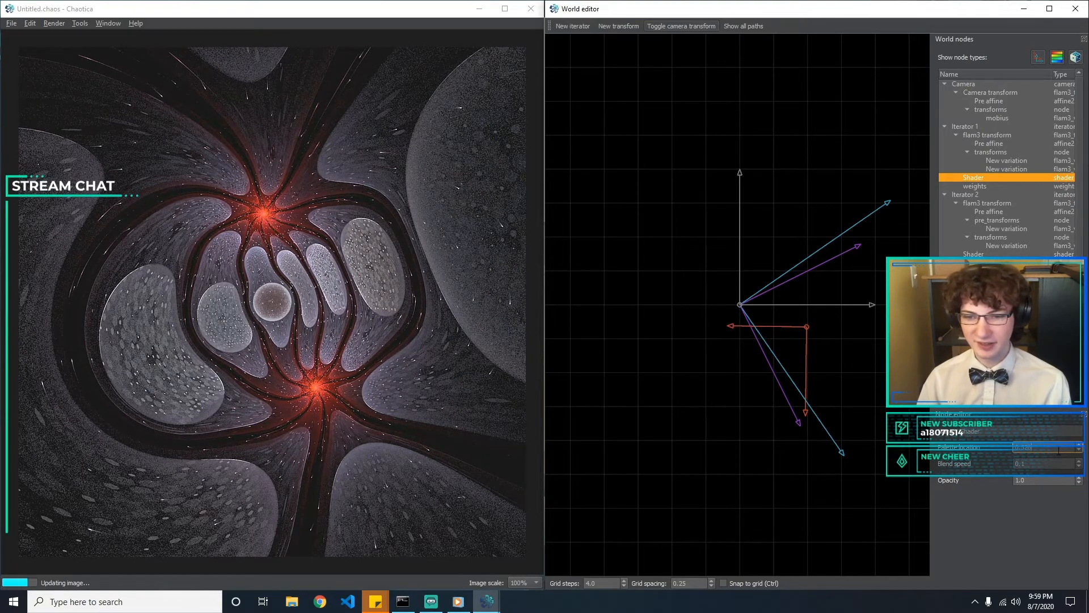
key(BackSpace)
text(4)
key(BackSpace)
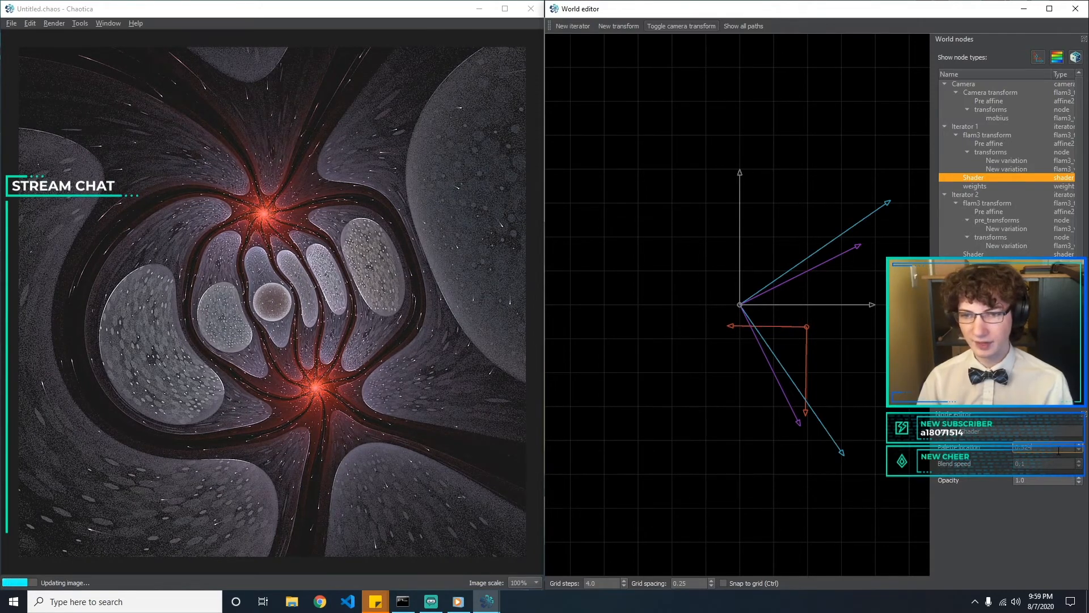
Try a palette location of 0.3 on Iterator 2's shader
click(1018, 254)
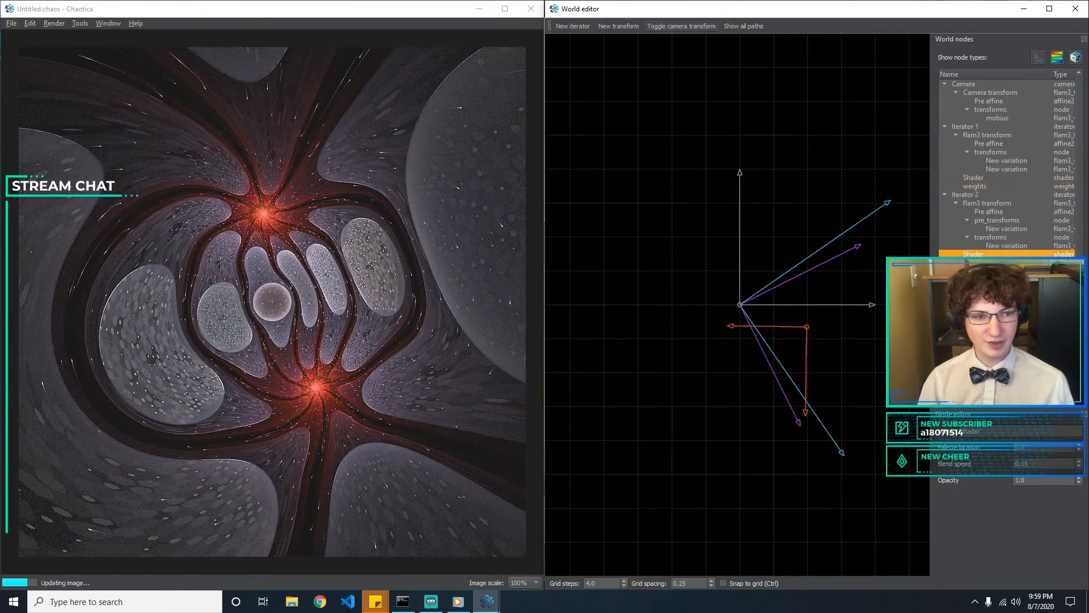
click(1057, 450)
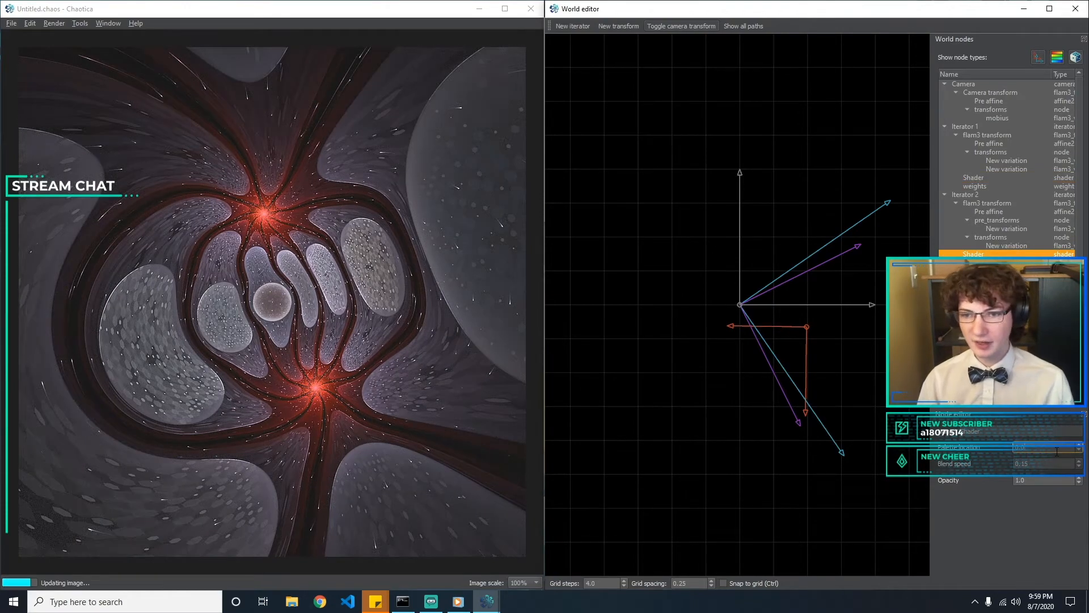
text(3)
key(BackSpace)
key(BackSpace)
text(3)
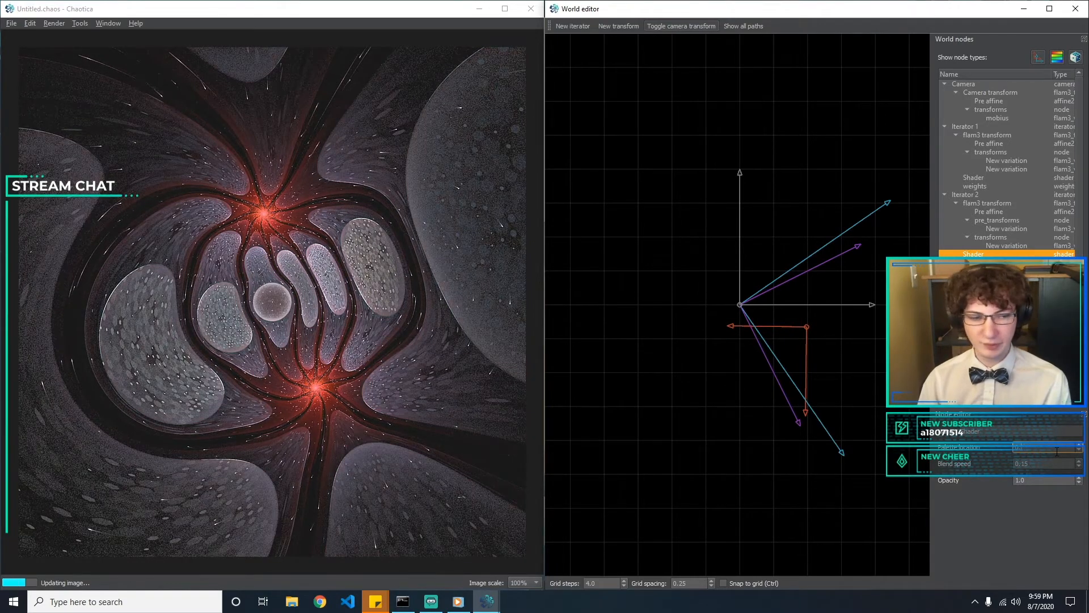
Try several blend speeds on Iterator 2's shader and set it to 0.5
key(Tab)
text(1)
text(2)
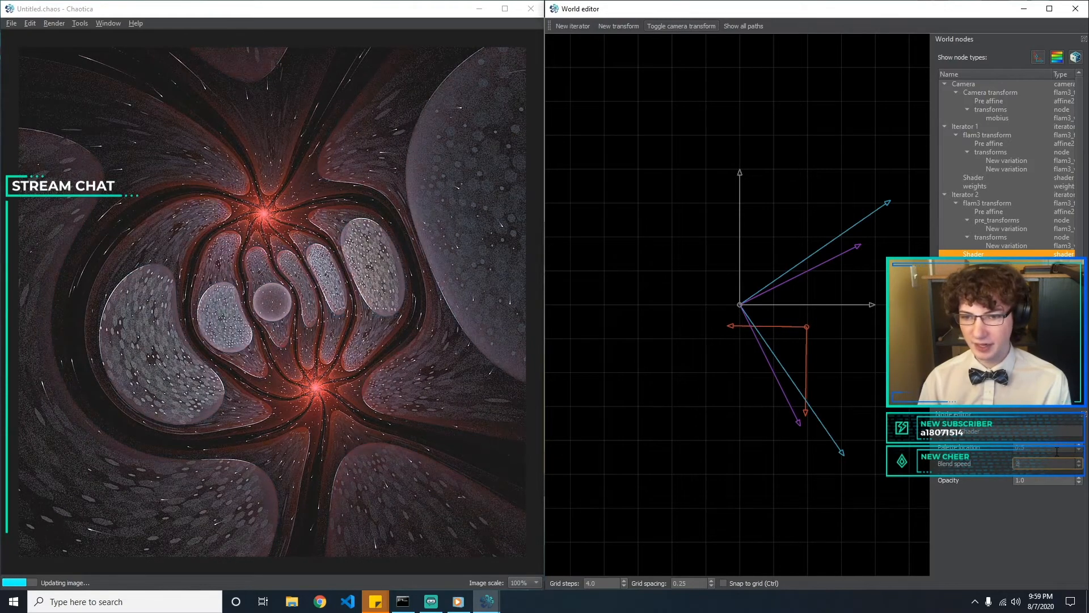
key(BackSpace)
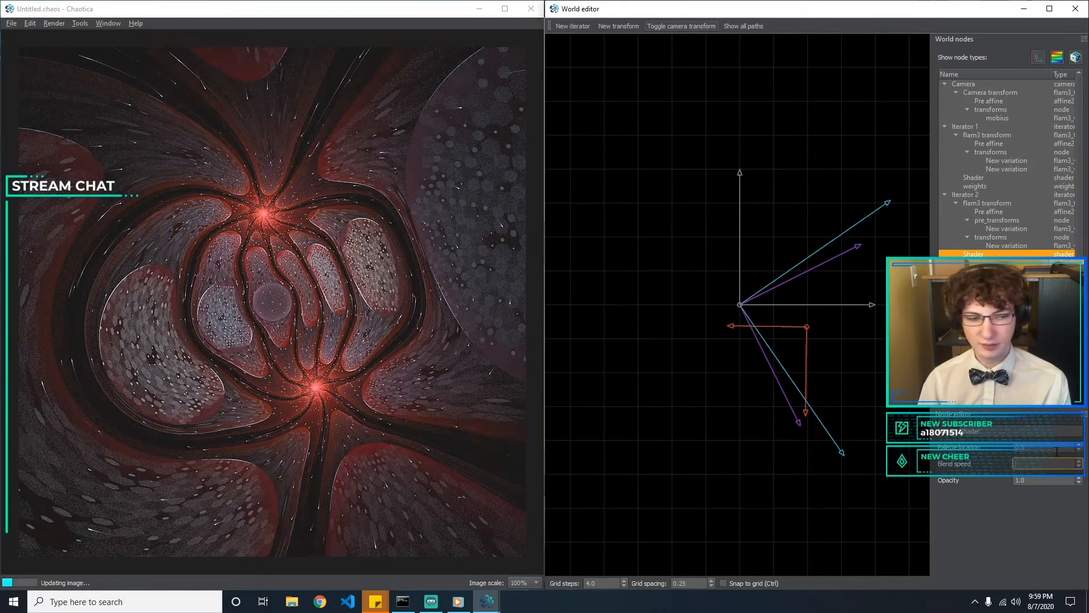
text(0.5)
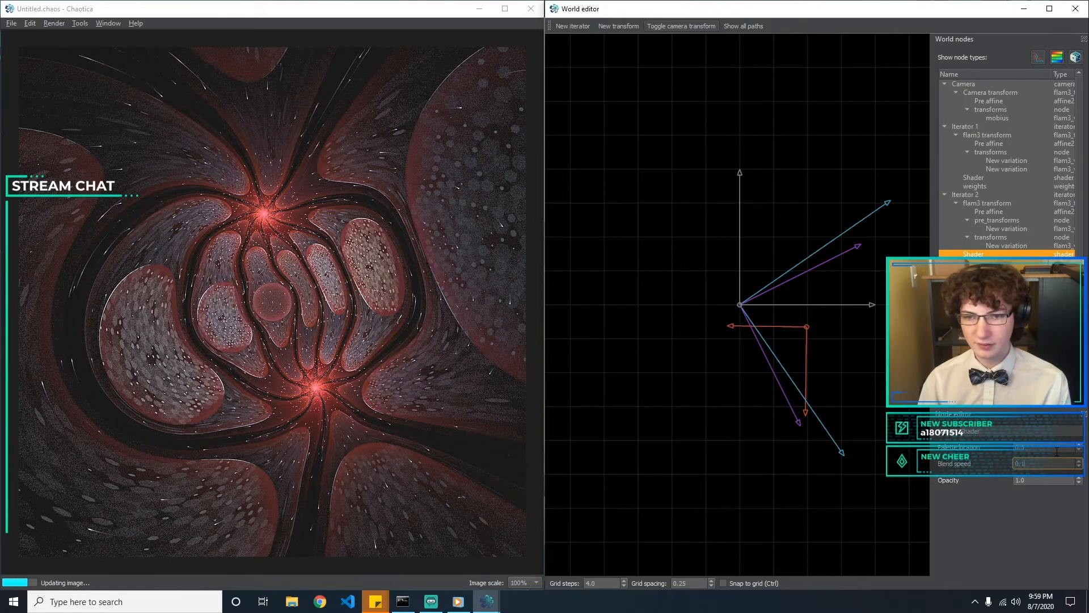
Compare the palette location and blend speed settings of the shaders of Iterators 2 and 3
click(1060, 450)
click(974, 323)
click(973, 313)
double_click(1053, 446)
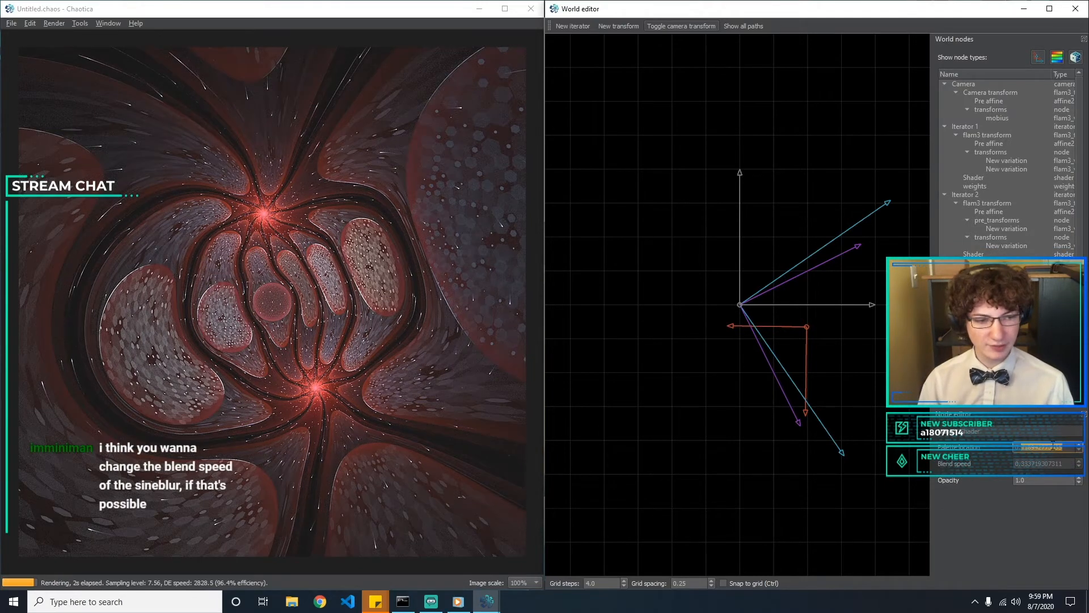
click(975, 323)
click(974, 314)
click(973, 255)
click(975, 263)
click(973, 255)
Set Iterator 2's shader to palette location 0.1, try a blend speed of 0, and set the blend speed to 0.1
double_click(1041, 451)
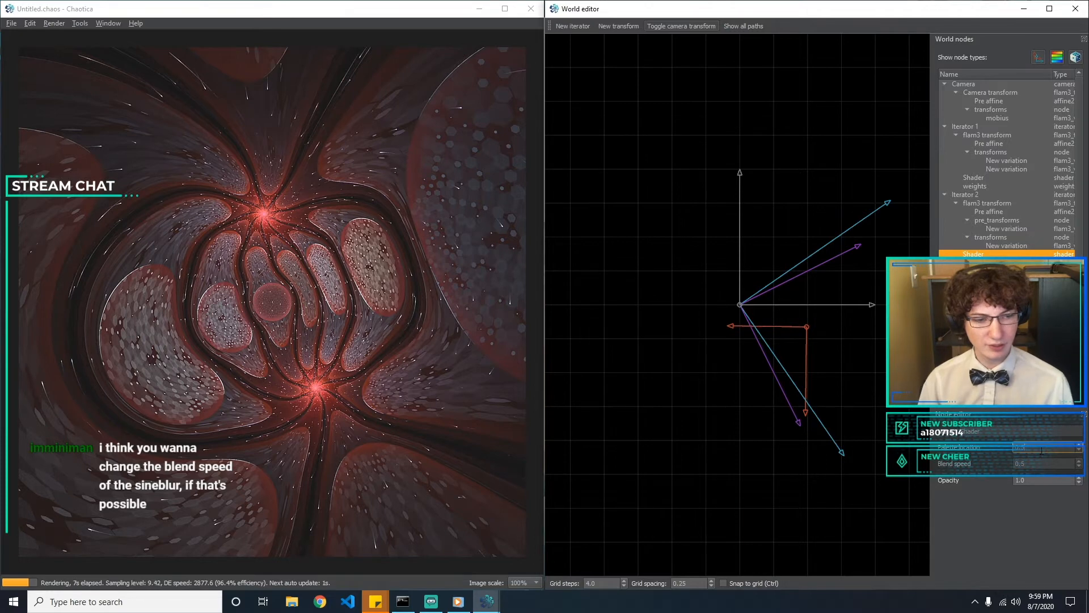
text(0.1)
key(Tab)
text(0)
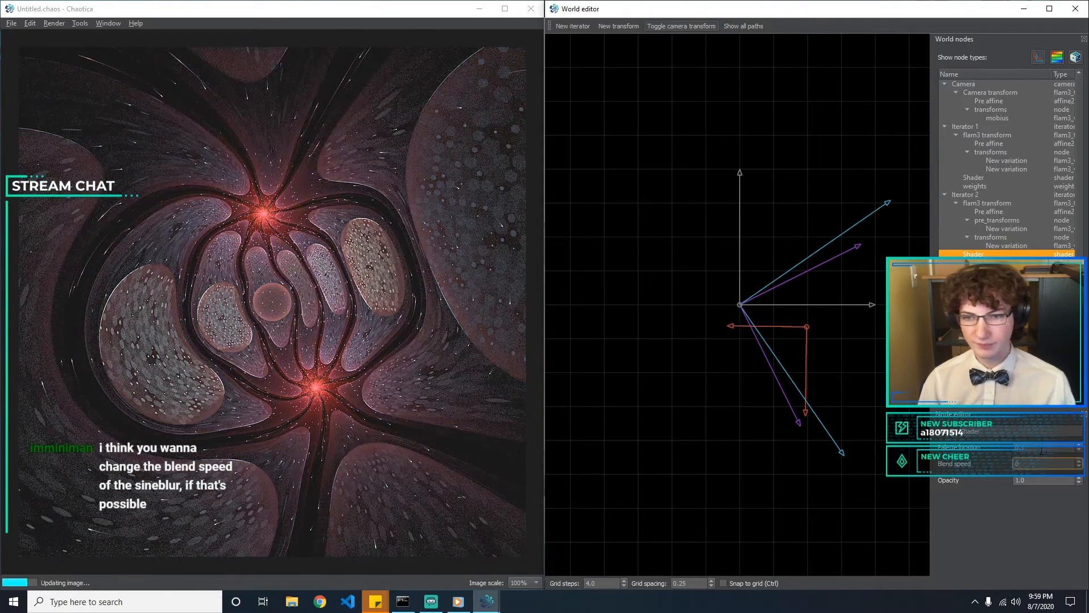
click(1042, 451)
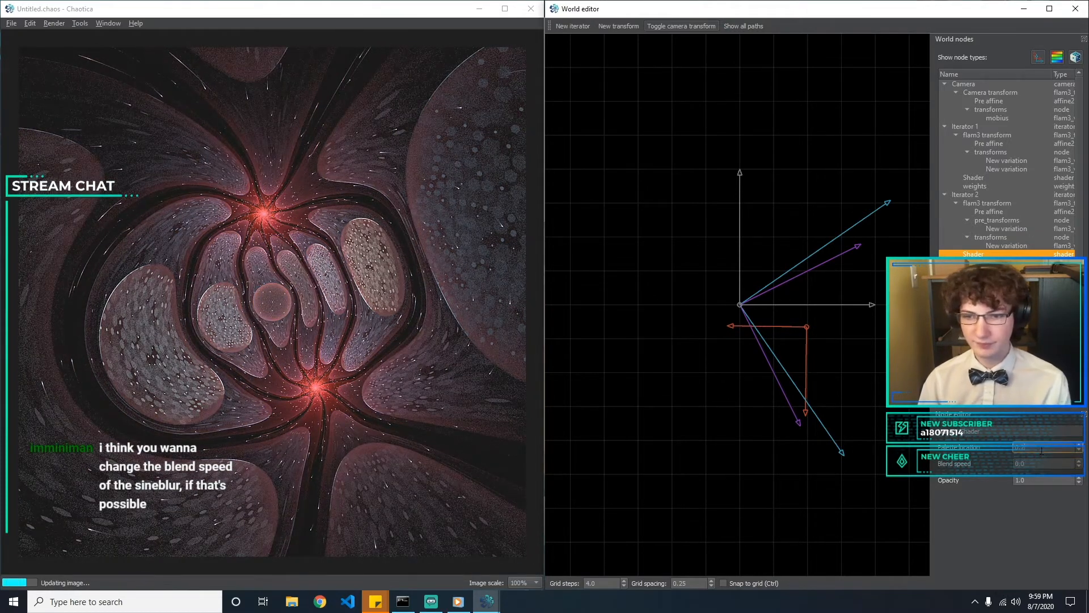
key(Tab)
text(0.1)
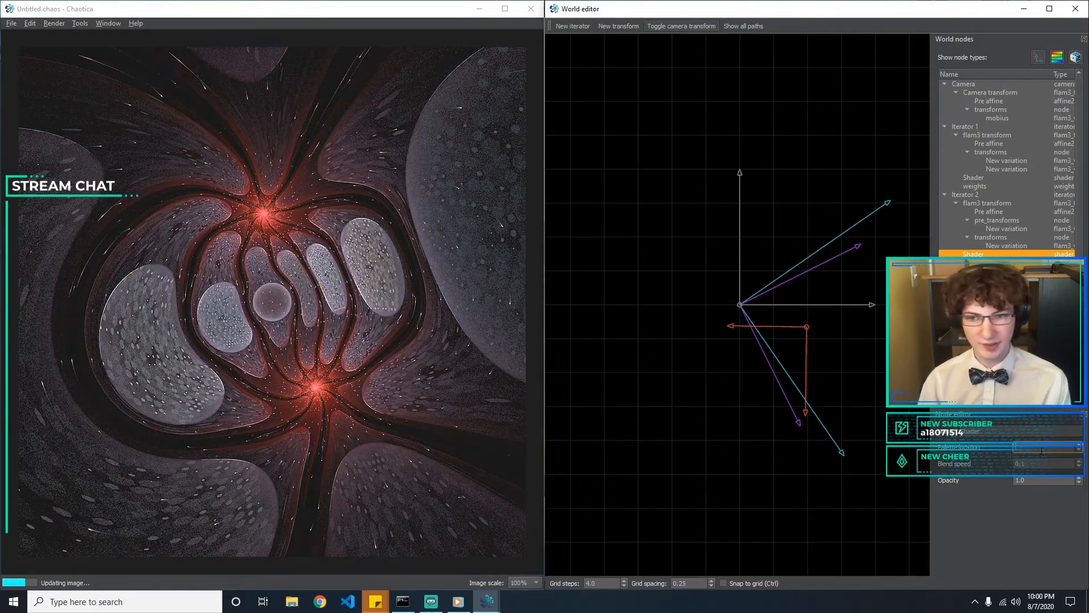
Examine the variations, weights and shaders of the iterators to identify which iterator uses sineblur and how each is colored
click(973, 317)
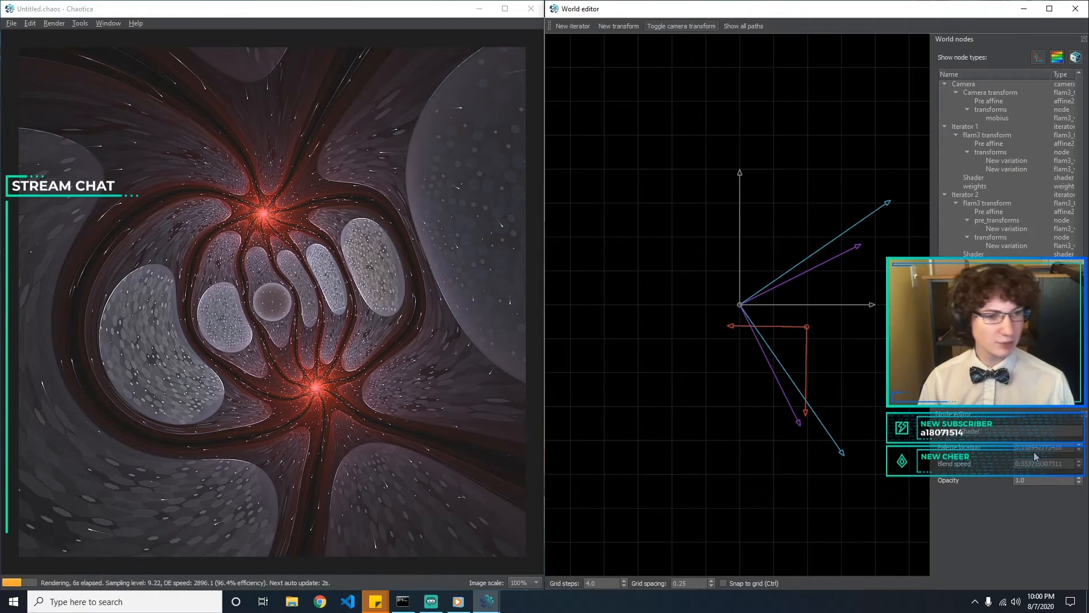
click(1007, 365)
click(975, 382)
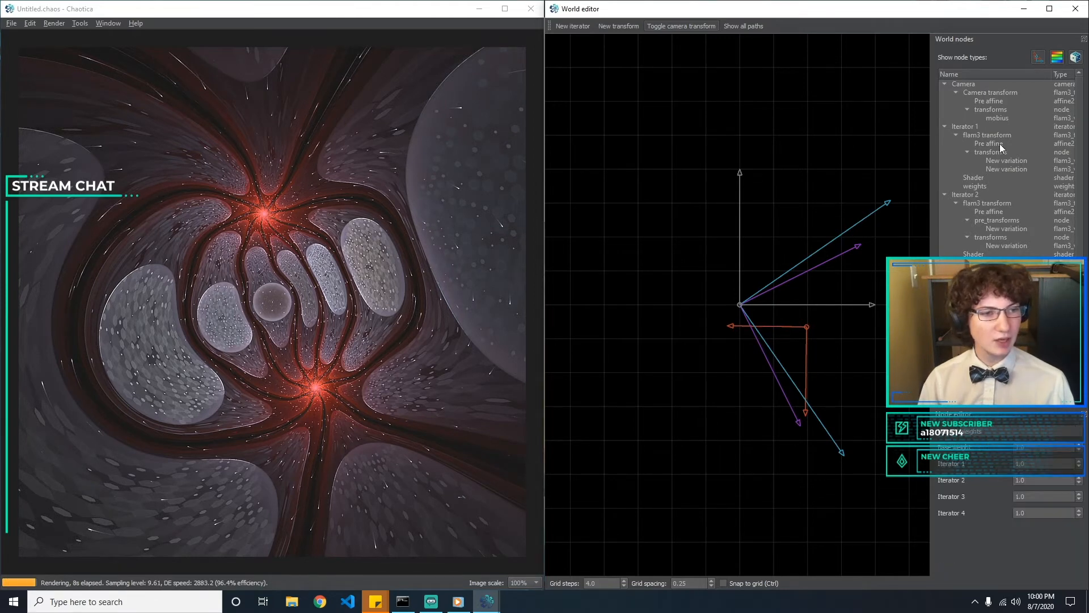
click(1004, 163)
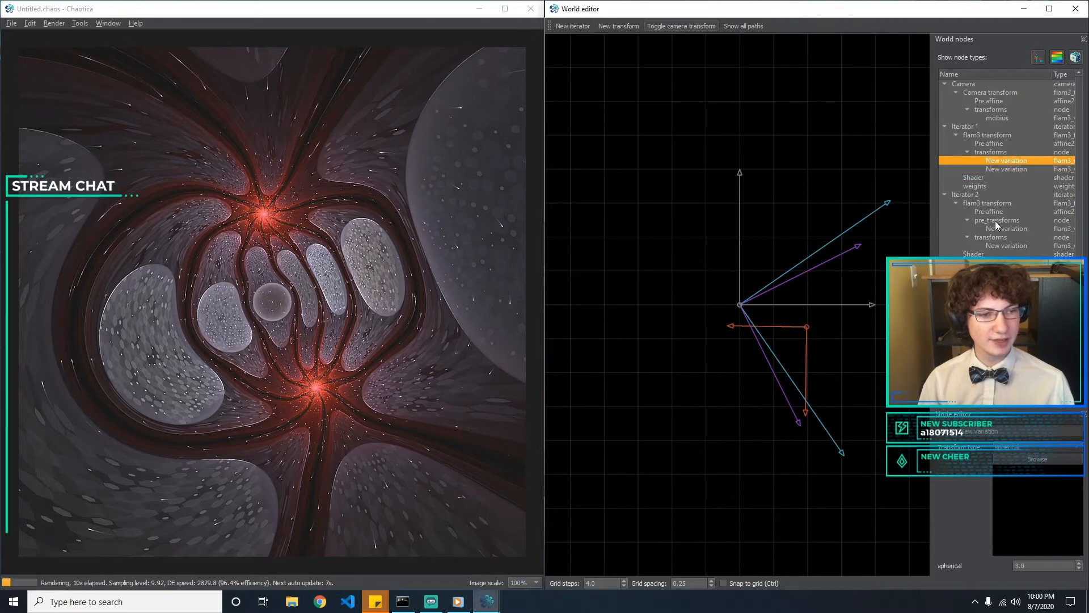
click(1021, 229)
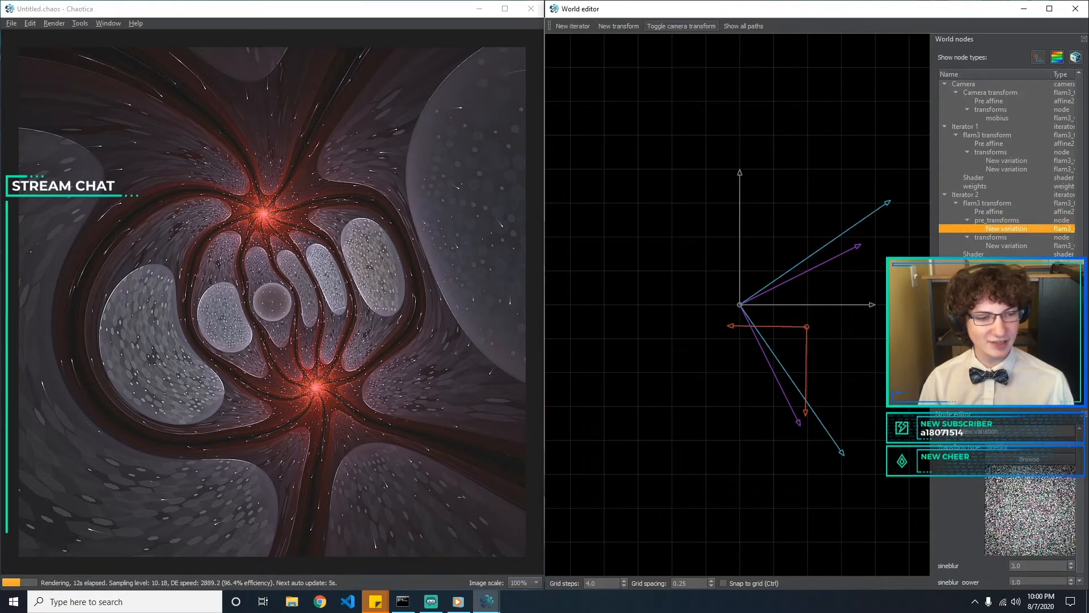
click(995, 255)
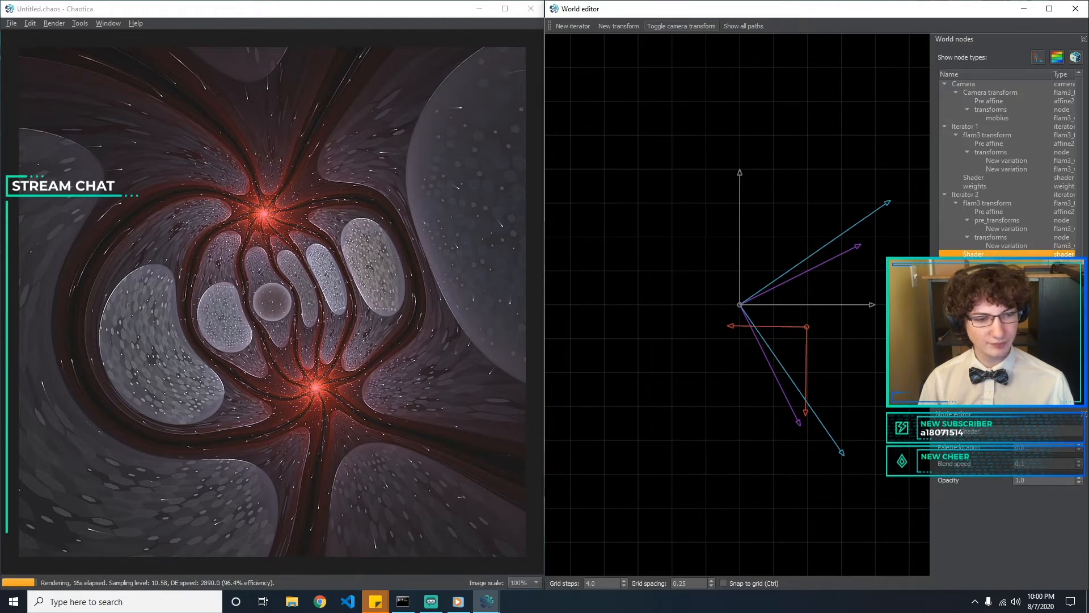
key(Down)
key(Up)
key(Down)
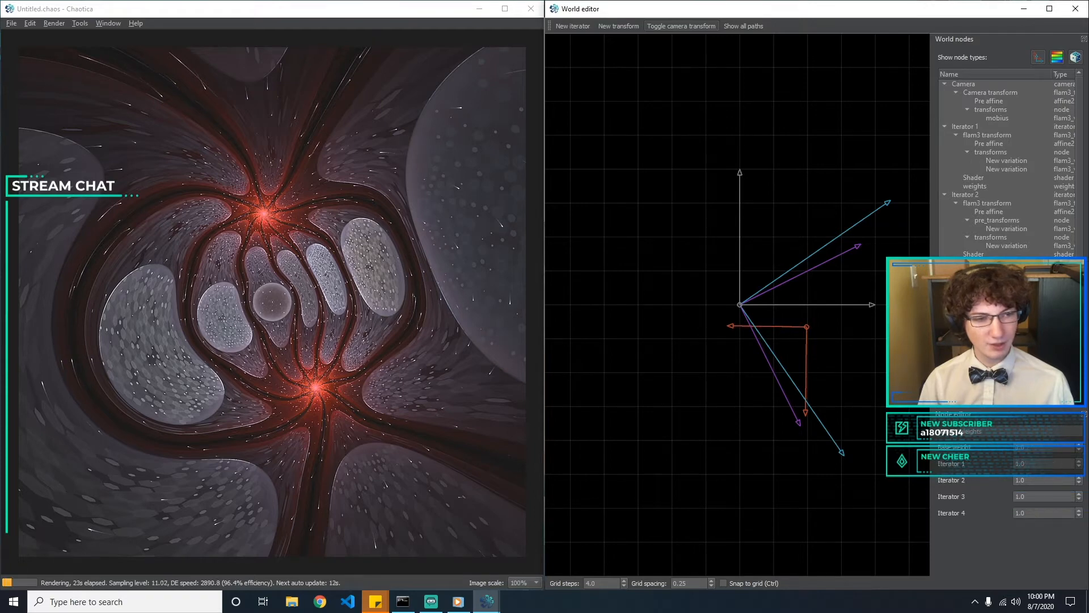
key(Up)
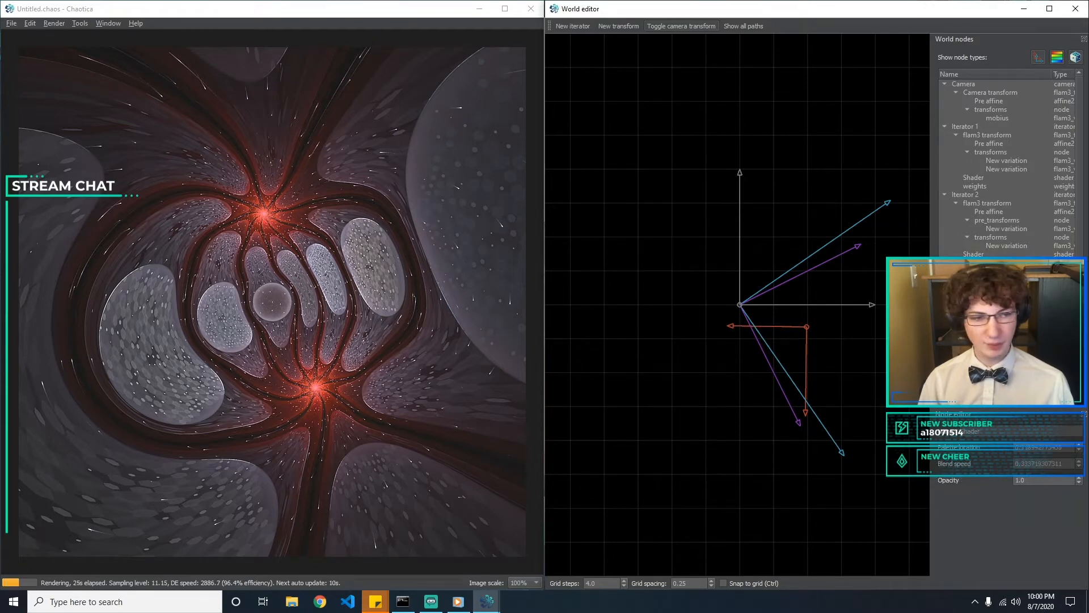
Try a different palette location on Iterator 3's shader and open the blend speed of Iterator 2's shader
drag(1066, 449, 1036, 448)
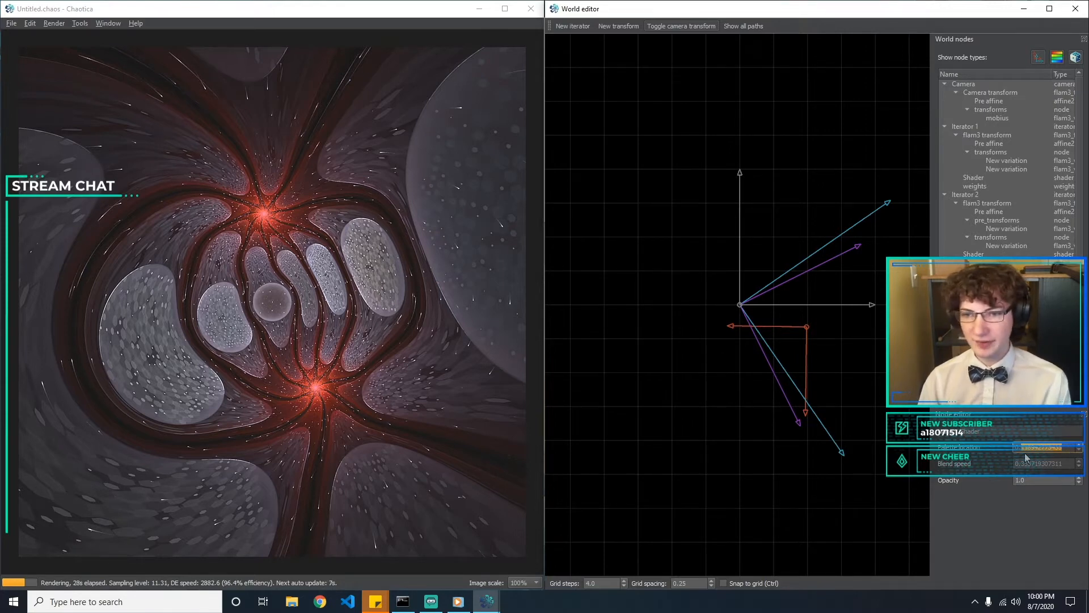
key(BackSpace)
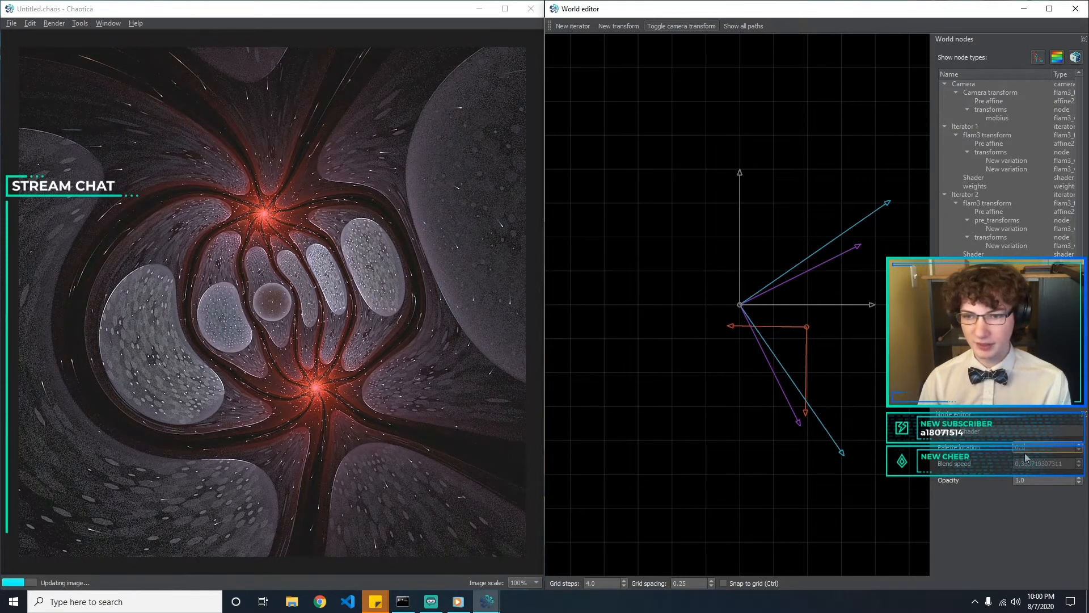
text(5)
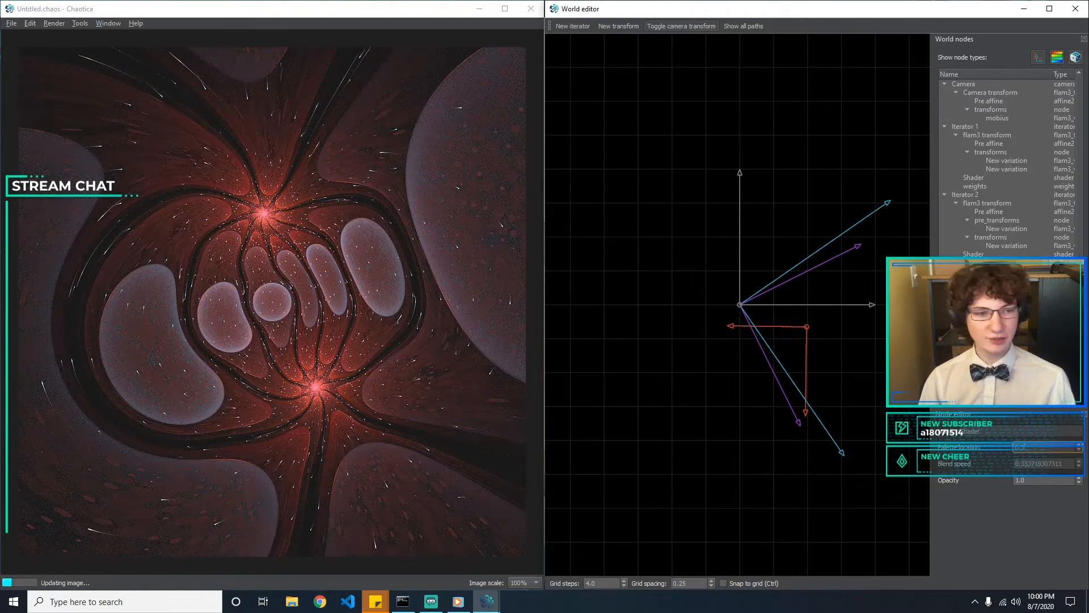
click(1010, 254)
click(1039, 464)
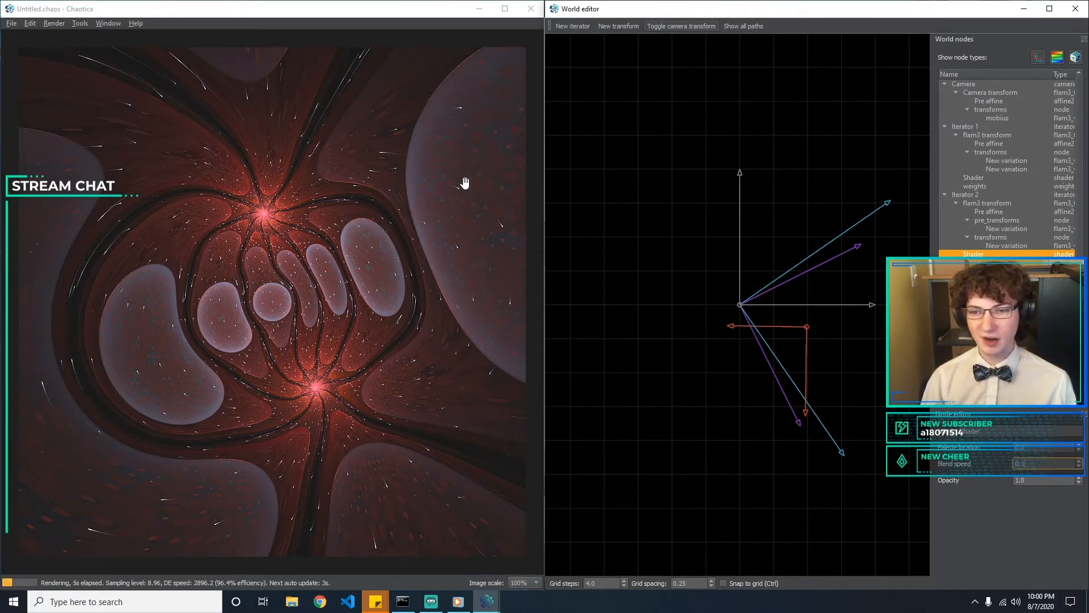
Try palette locations of 0.2 and 0.3 on Iterator 3's shader and set it to 0.5
click(975, 315)
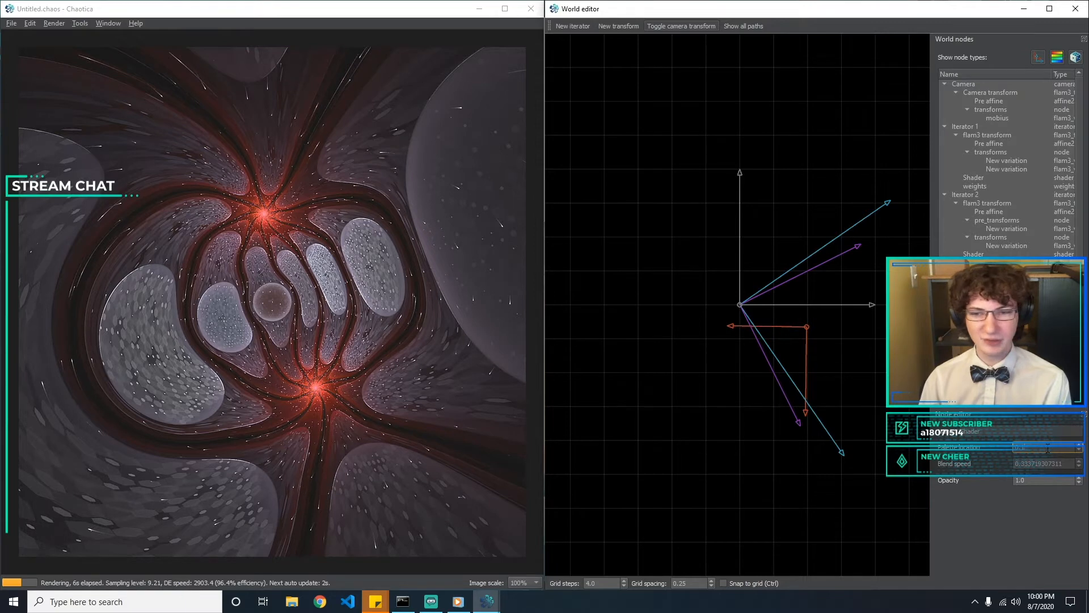
key(BackSpace)
text(2)
key(BackSpace)
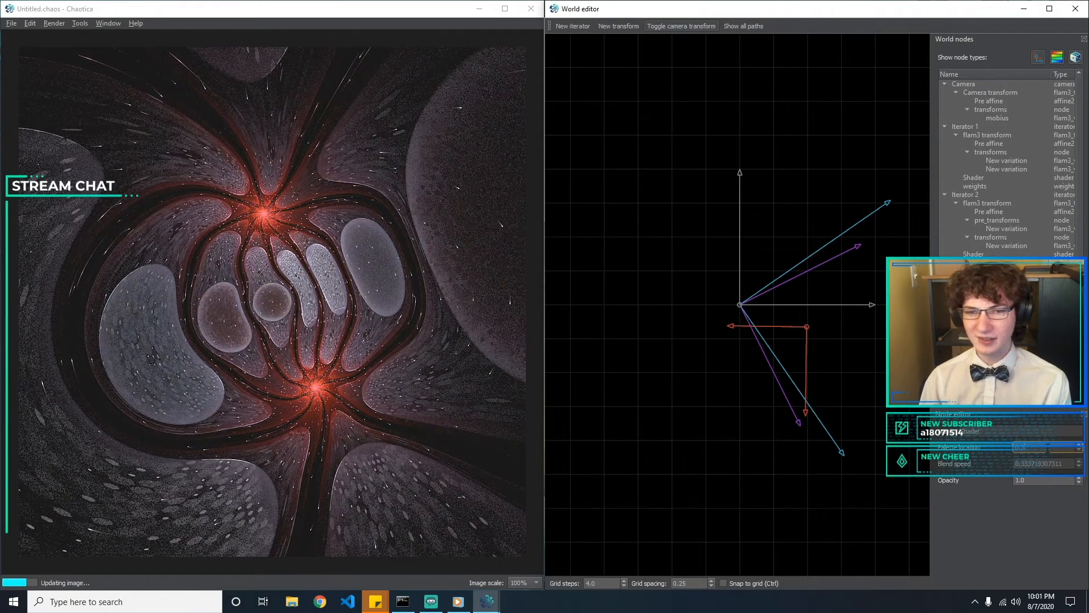
text(3)
key(BackSpace)
text(5)
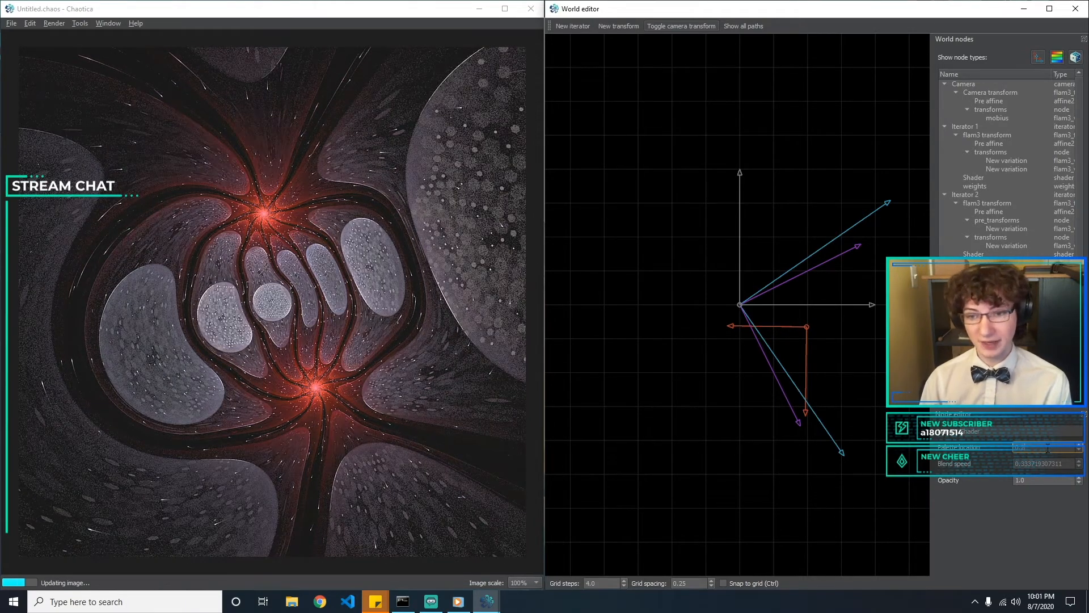
Try low blend speeds such as 0.1 and 0.2 on Iterator 3's shader
key(Tab)
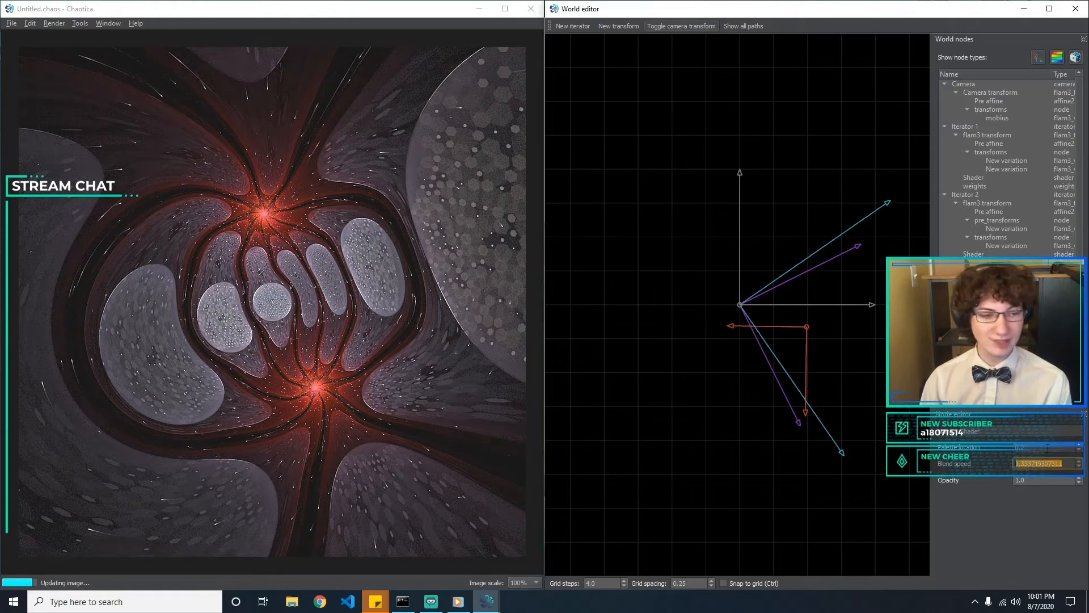
text(0.)
text(2)
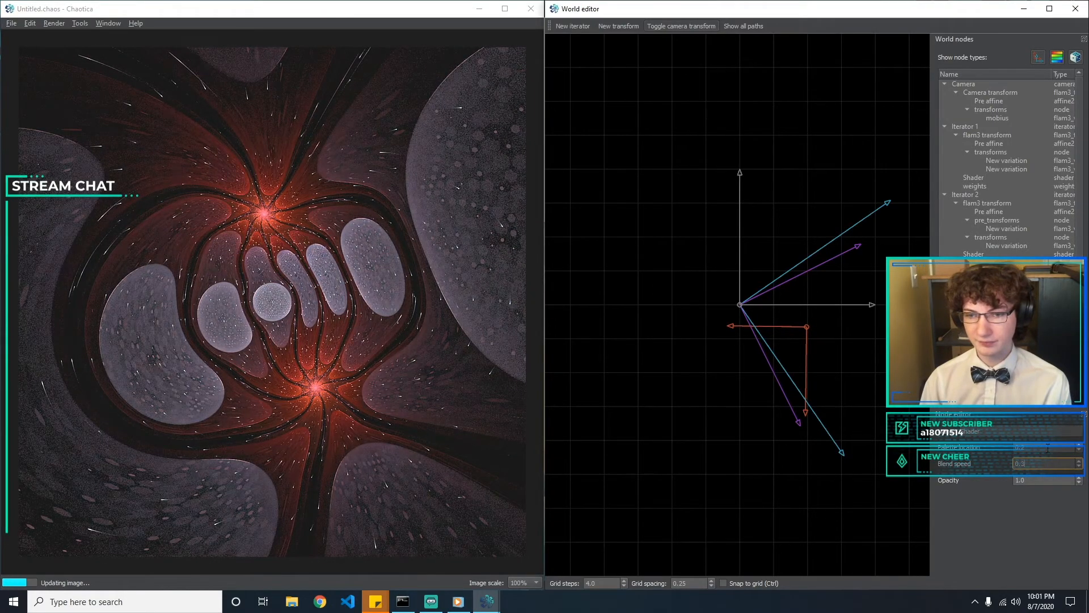
key(BackSpace)
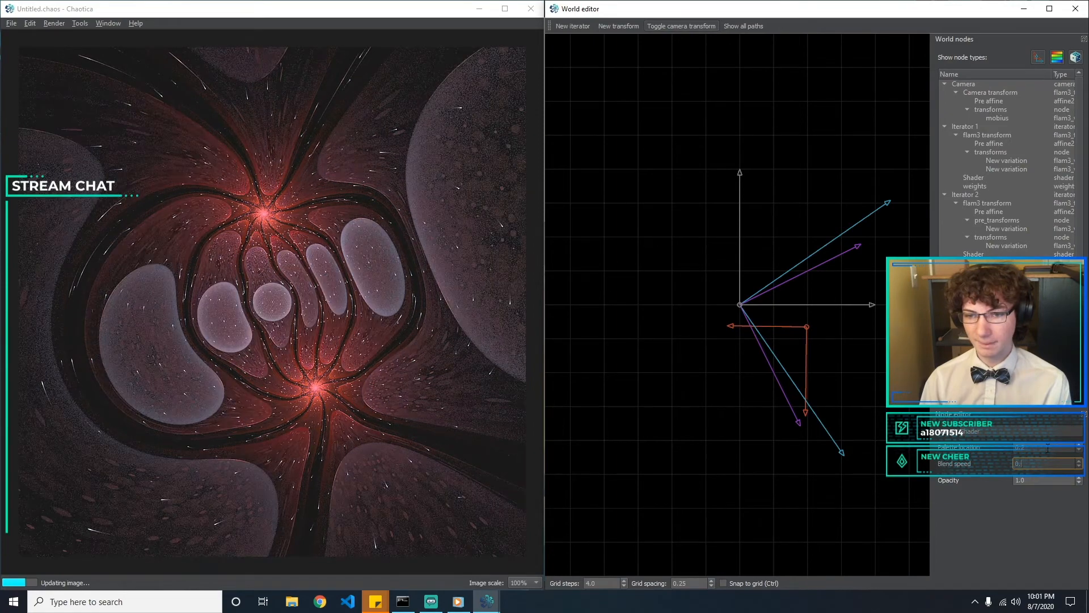
text(1)
key(BackSpace)
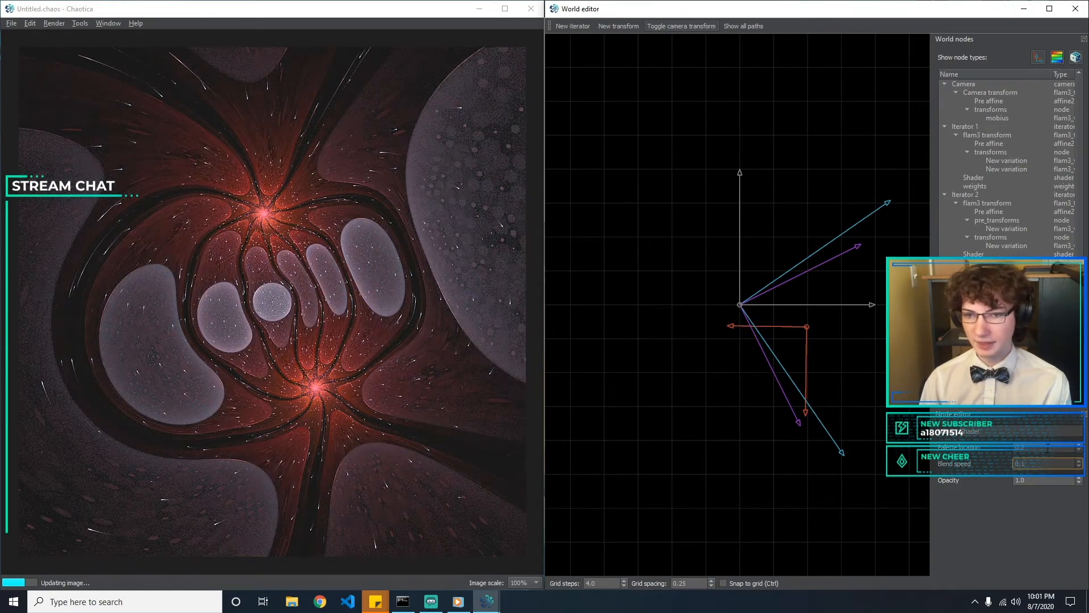
text(2)
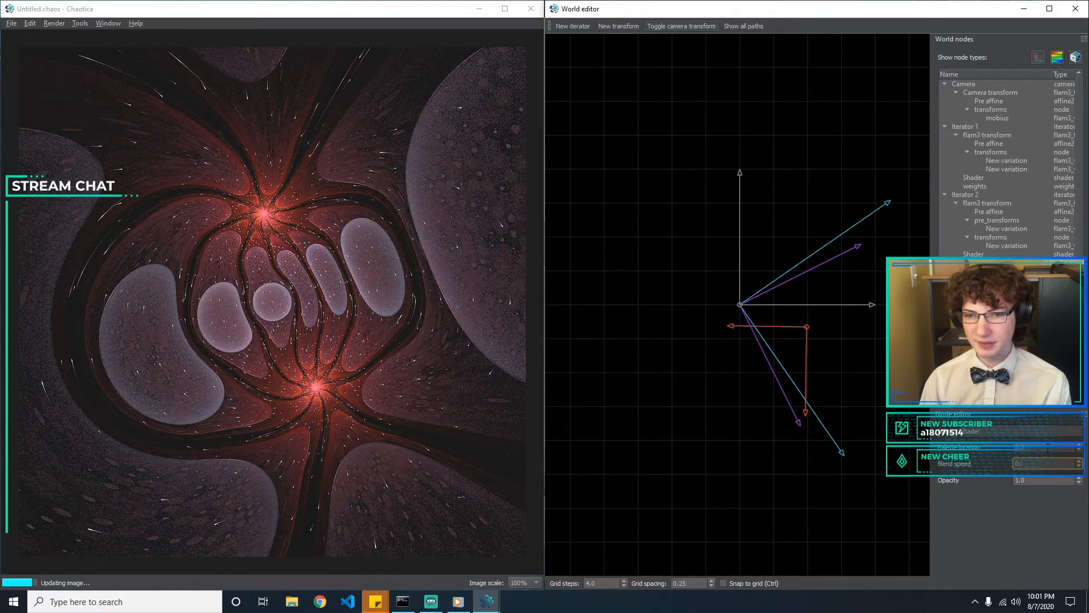
key(BackSpace)
text(11)
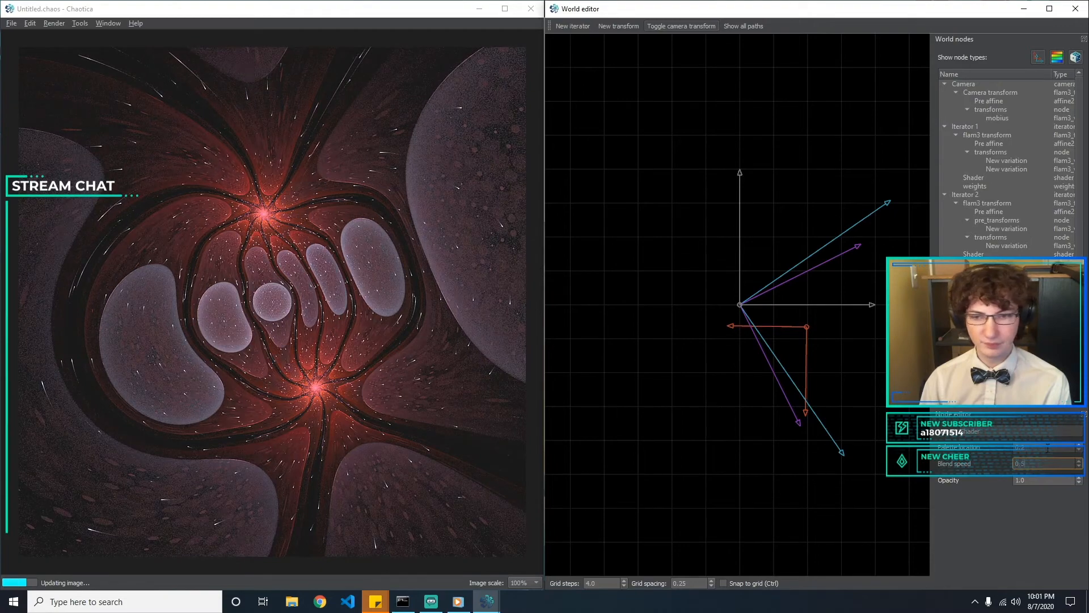
Try blend speeds of 0.6, 0.8 and 0.9 on Iterator 3's shader and set it to 0
key(BackSpace)
text(6)
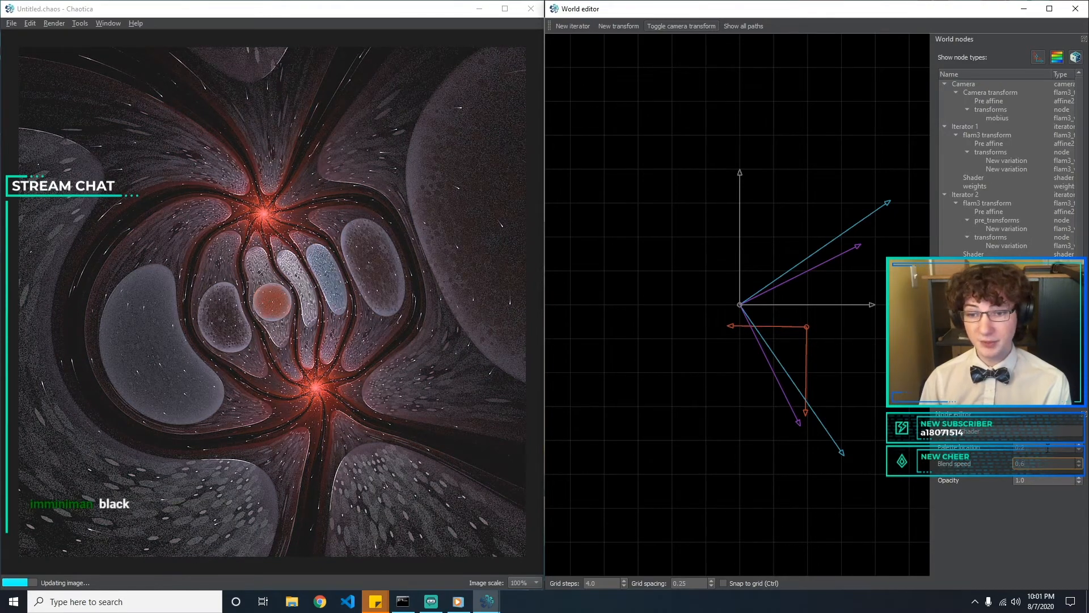
key(BackSpace)
text(8)
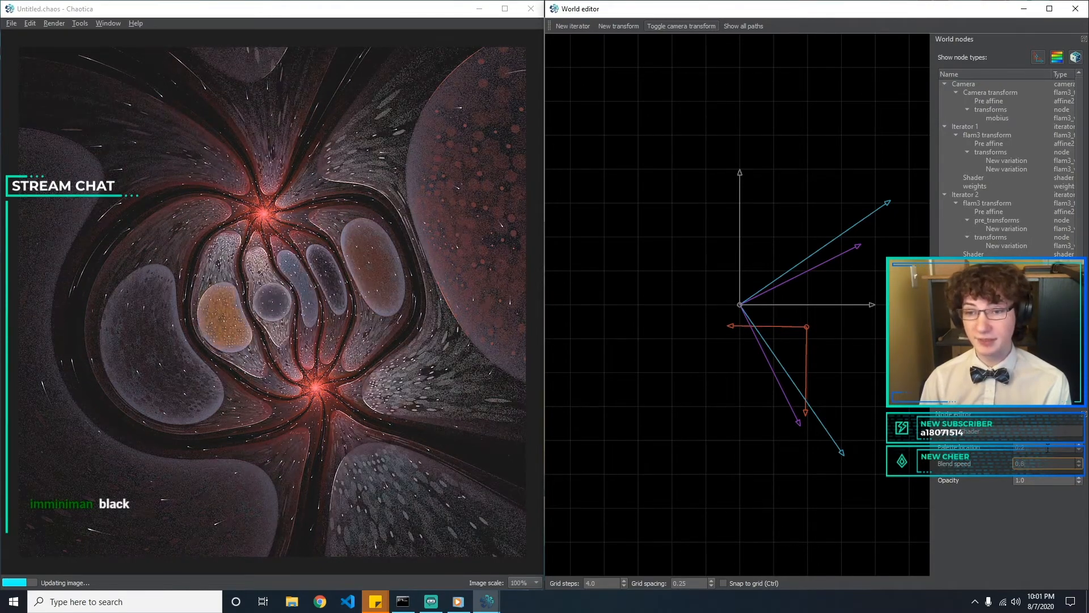
key(BackSpace)
text(9)
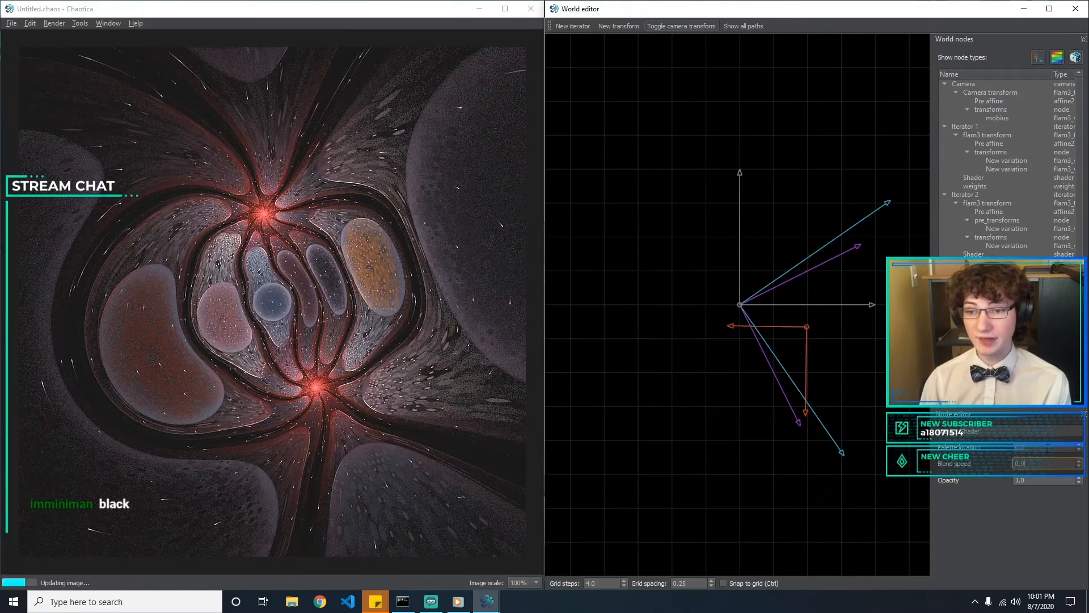
key(BackSpace)
text(0)
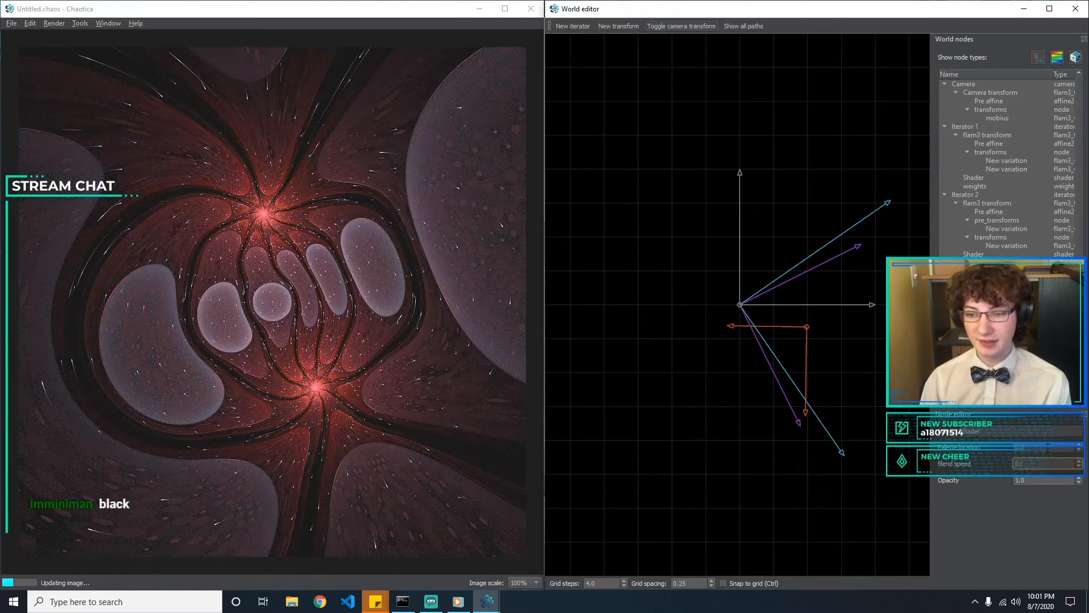
Try blend speeds of 0.1 and 0.3 on Iterator 3's shader and set it to 0.2
key(BackSpace)
text(1)
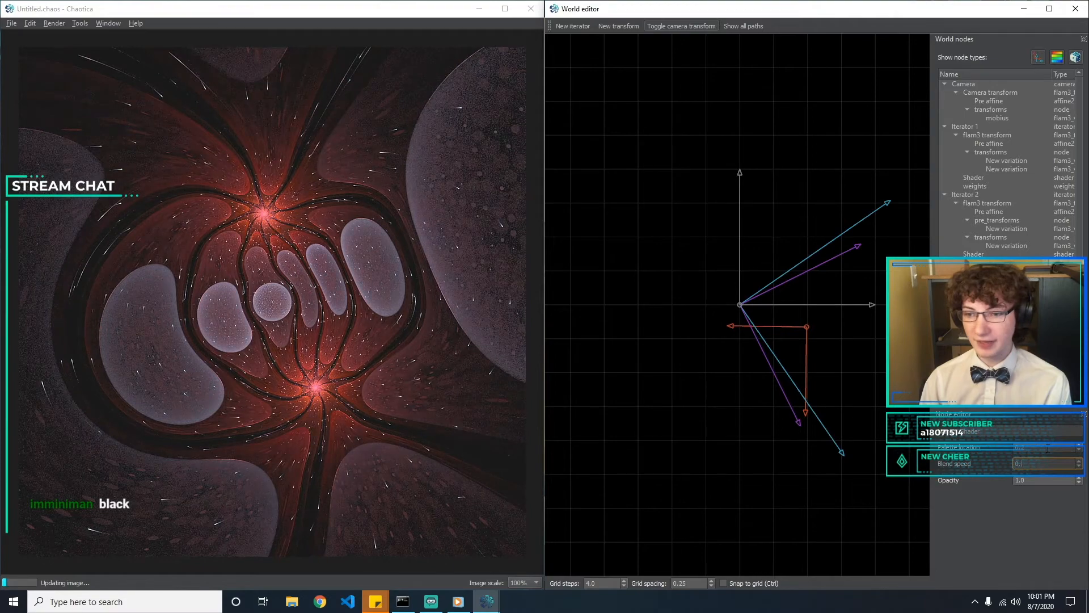
key(BackSpace)
text(3)
key(BackSpace)
text(2)
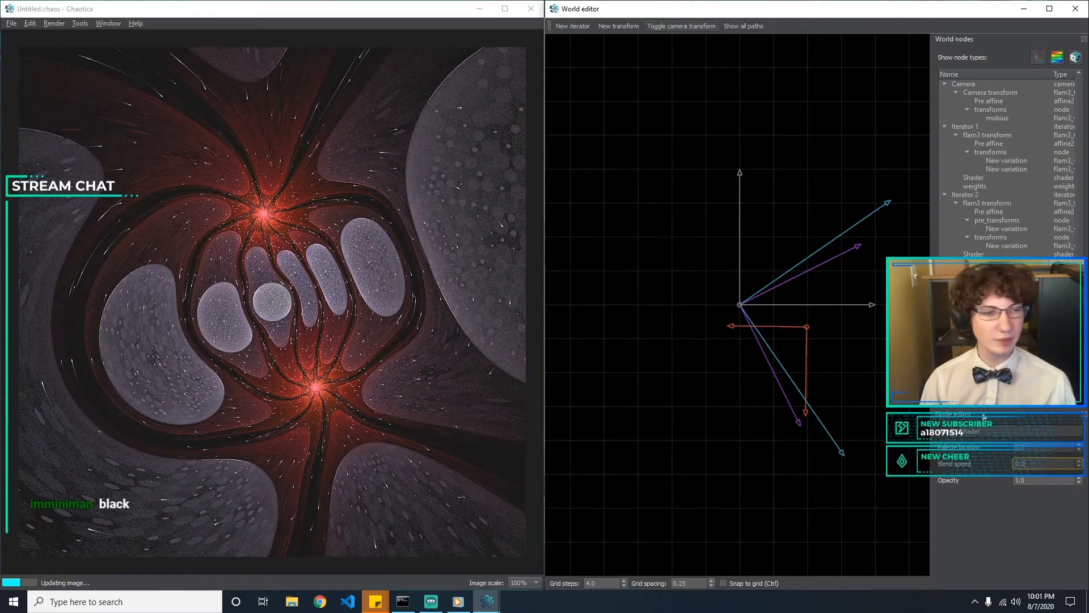
double_click(985, 221)
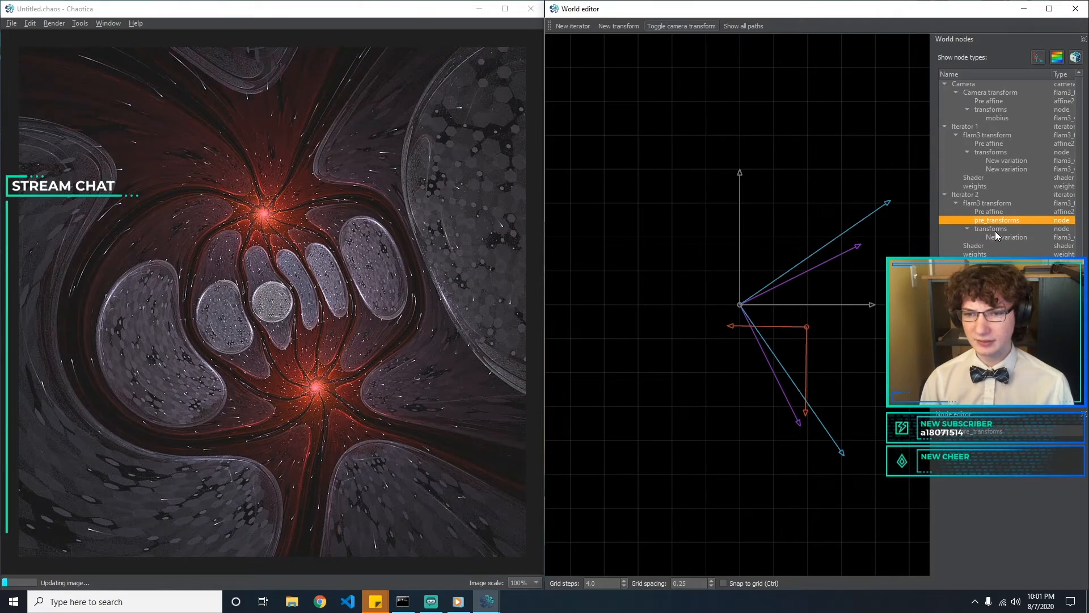
Show the imaging settings, apply the background colour before the curves and set its red component to 0.05
click(109, 25)
click(124, 81)
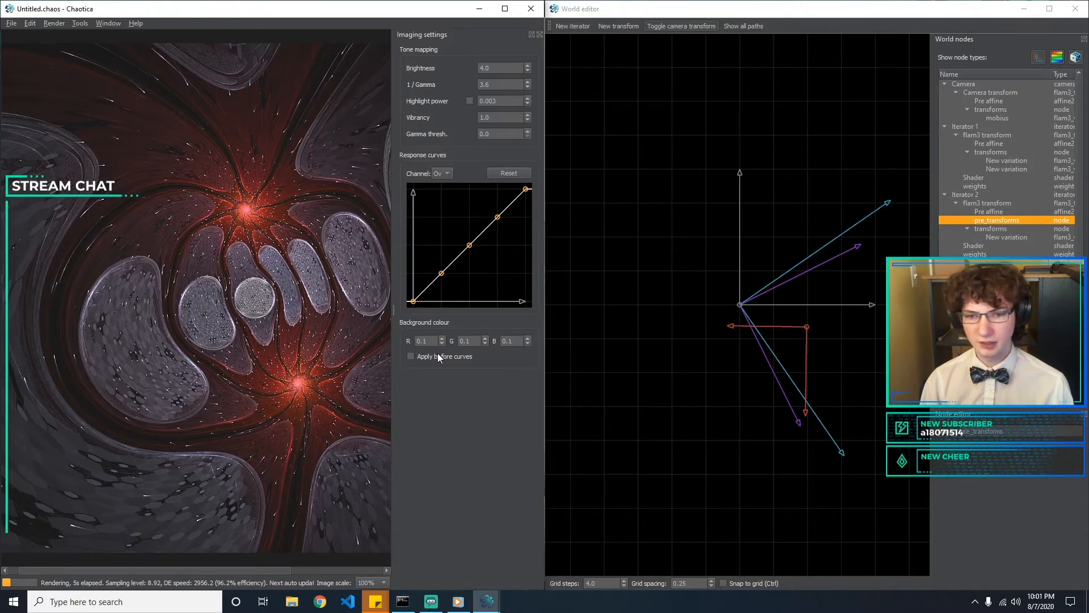
click(430, 340)
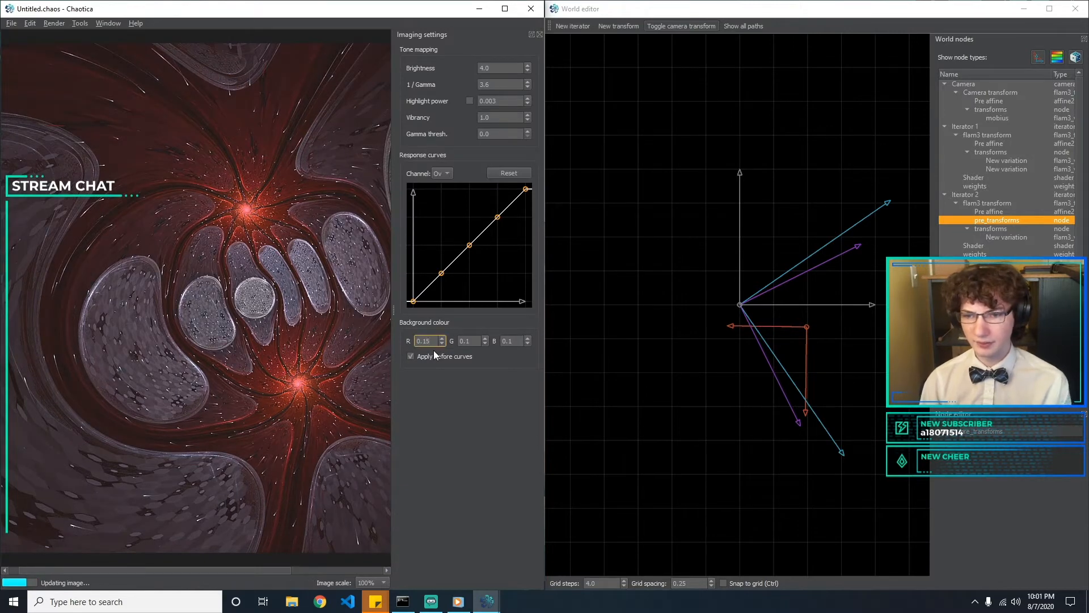
key(BackSpace)
text(0)
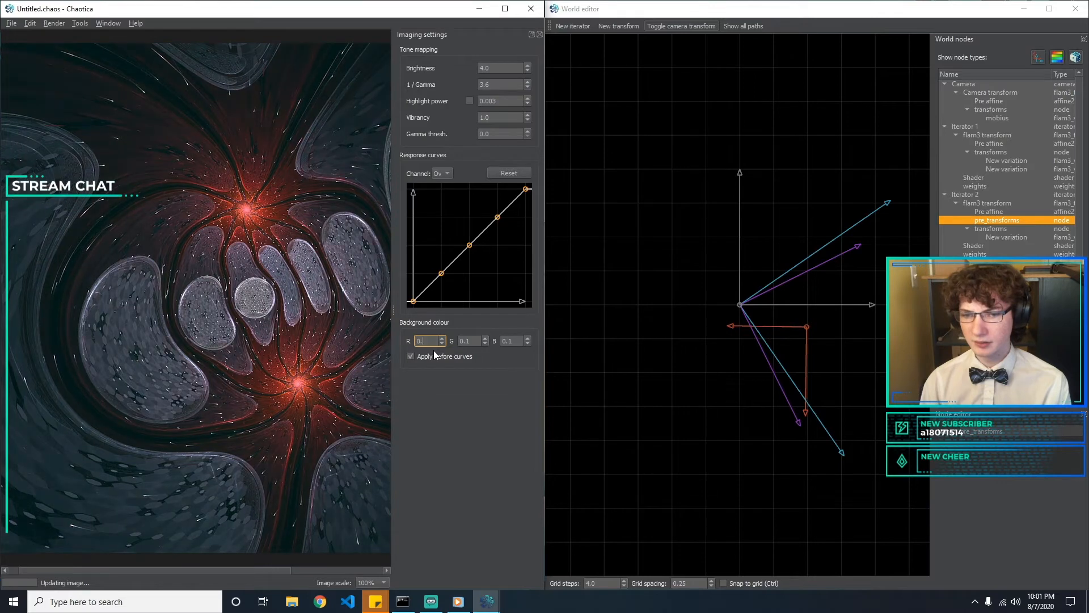
text(5)
Set the green component of the background colour to 0.0
key(Tab)
text(0.)
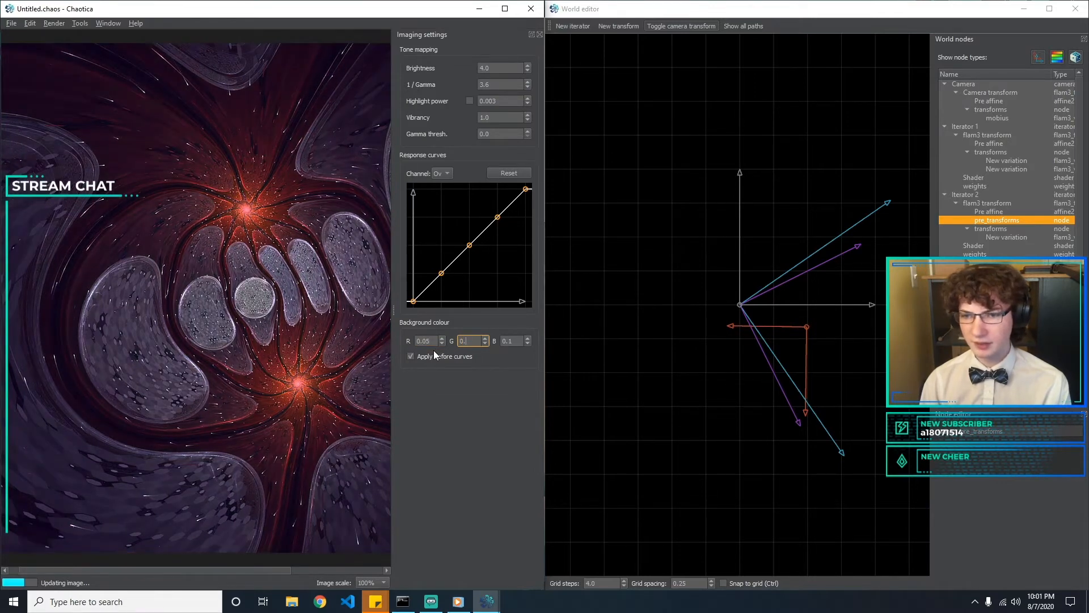
text(0)
key(BackSpace)
key(BackSpace)
key(BackSpace)
Try low blue values such as 0.05, 0.06 and 0.08 for the background colour and set blue to 0.1
key(Tab)
text(0.05)
key(BackSpace)
key(BackSpace)
text(1)
key(BackSpace)
text(0)
click(446, 357)
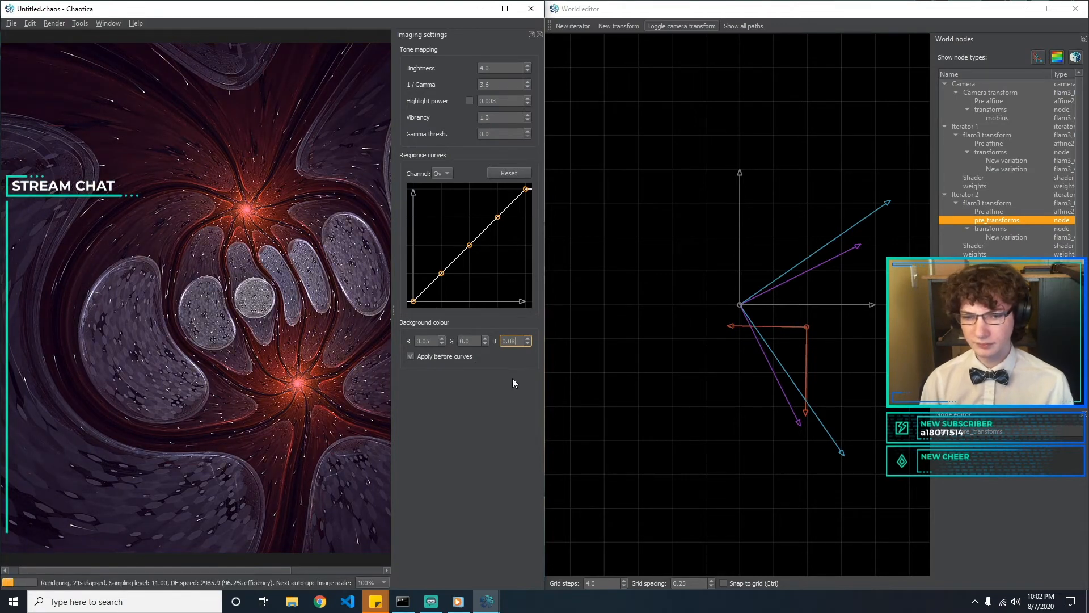
click(515, 341)
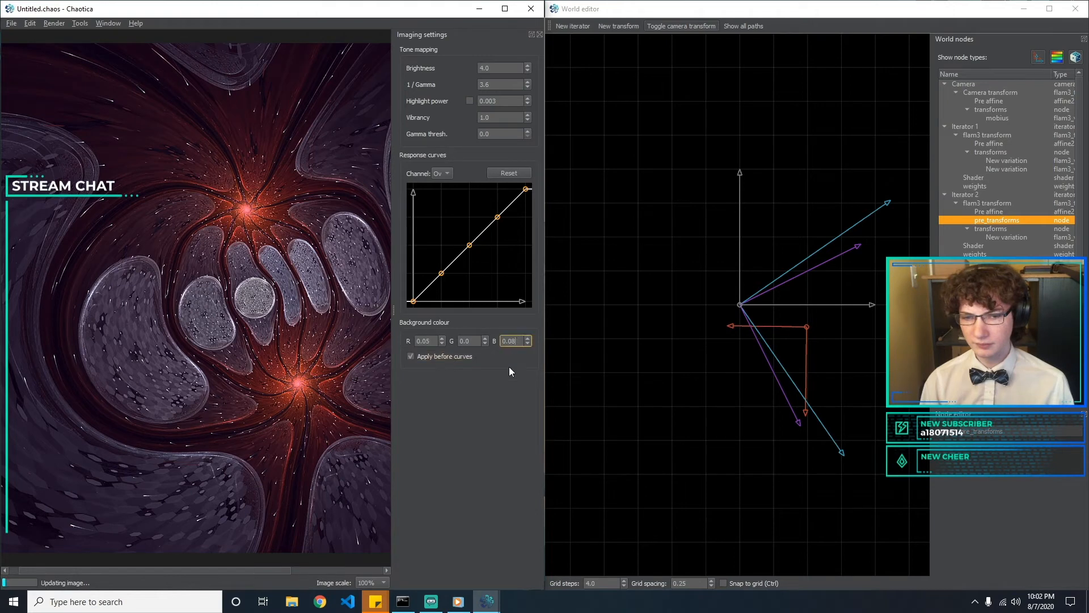
key(BackSpace)
key(BackSpace)
text(1)
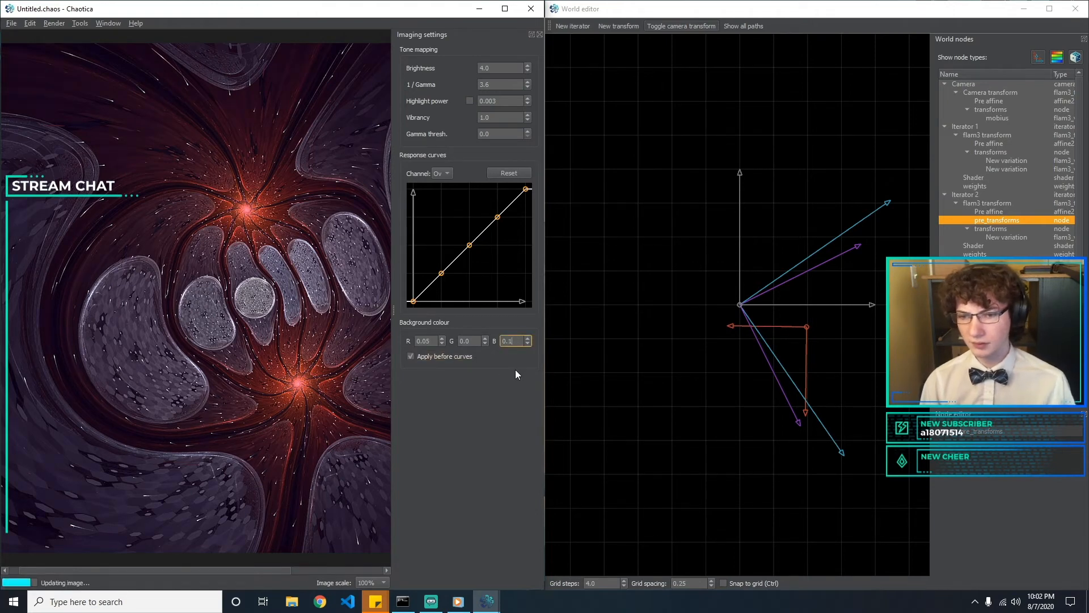
Lower the first inner point of the blue channel's response curve and shift its middle point slightly toward the shadows
click(442, 173)
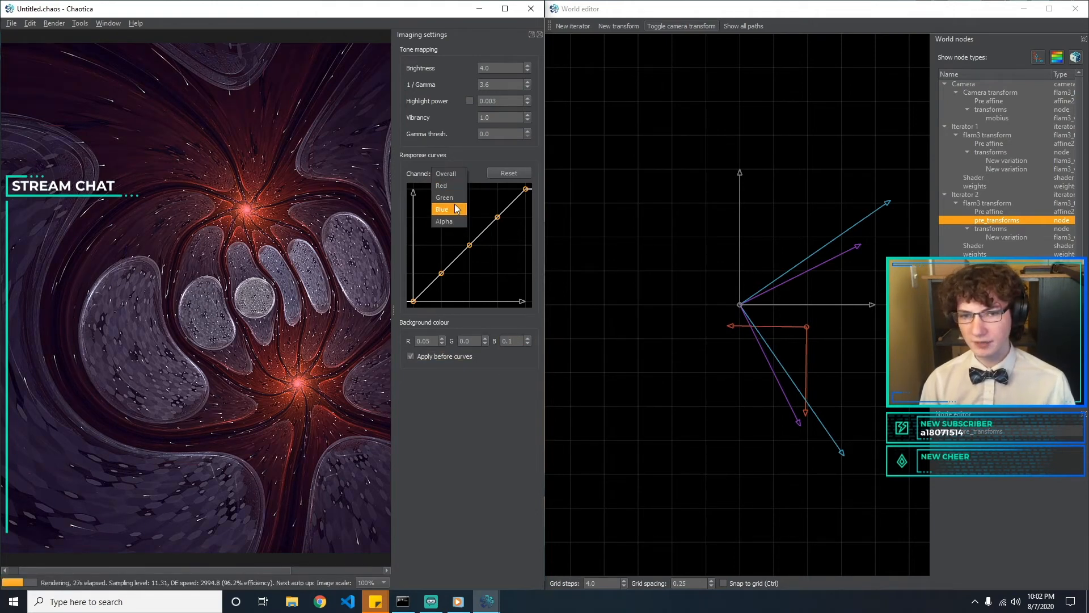
click(448, 209)
click(441, 273)
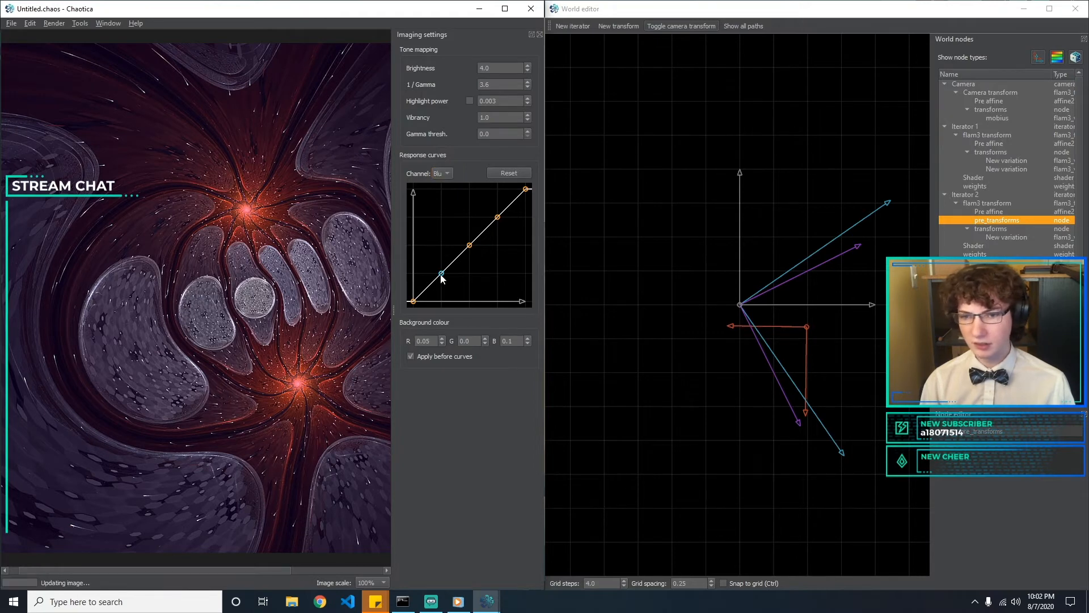
drag(443, 274, 440, 284)
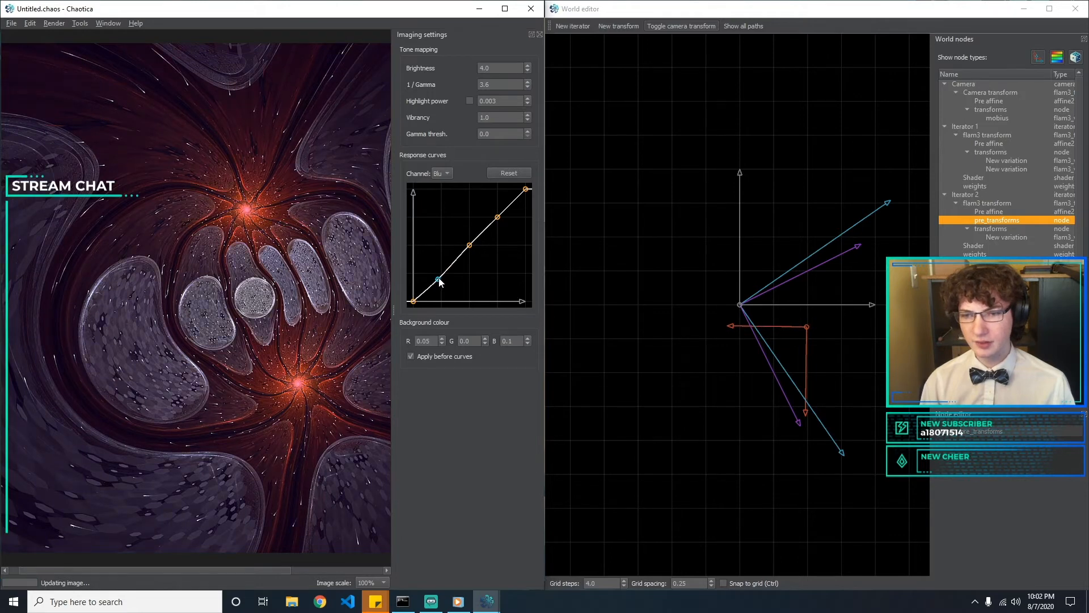
drag(470, 247, 466, 246)
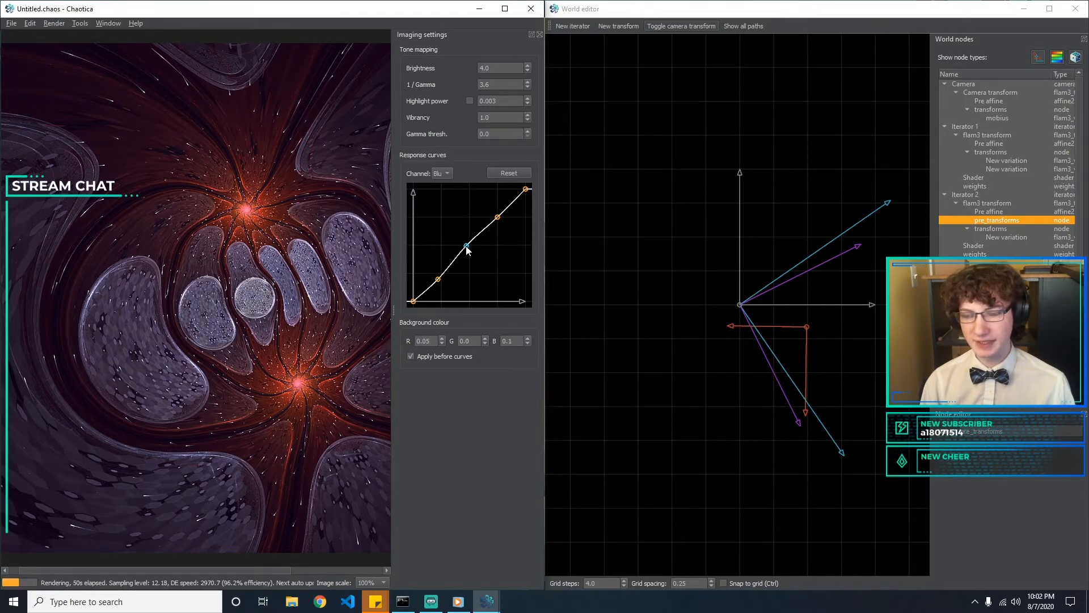
Try a hex_rand_density of 0.5 on the hex_rand variation
click(993, 249)
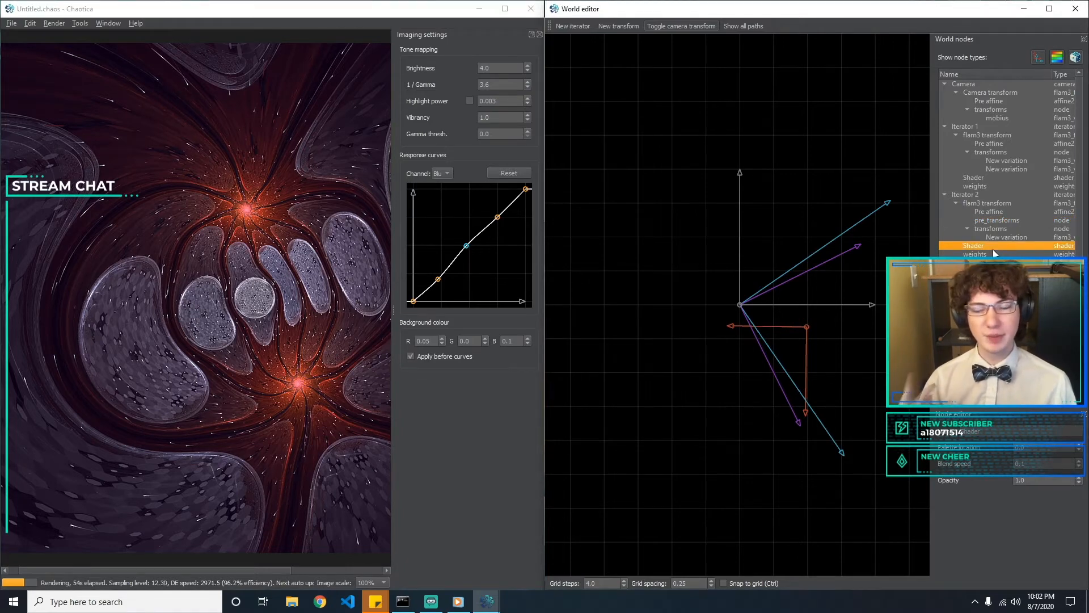
click(999, 238)
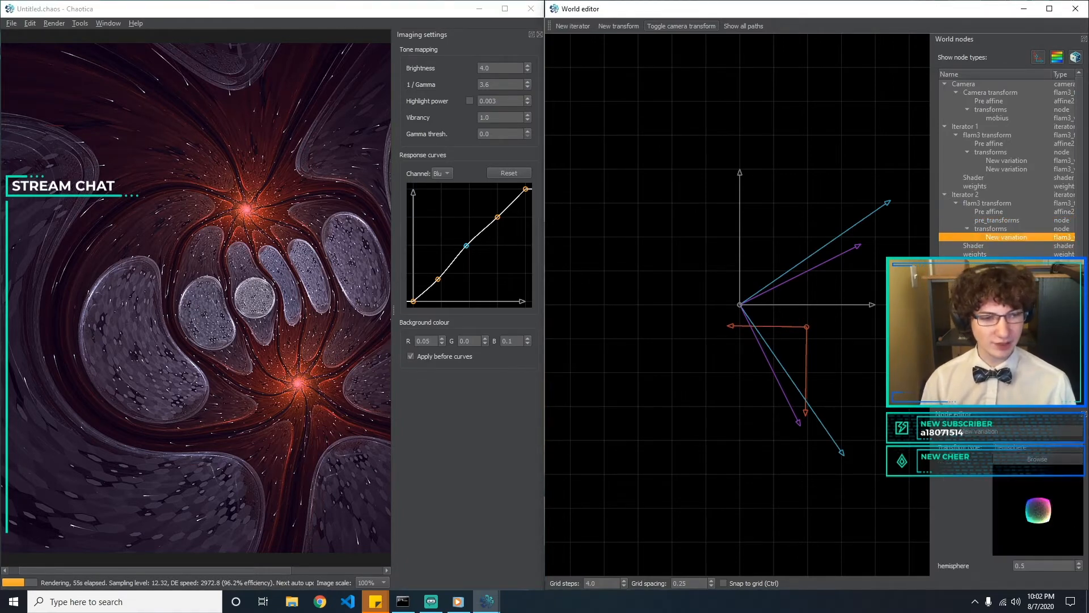
click(1000, 290)
click(1000, 299)
scroll(1032, 528, down, 3)
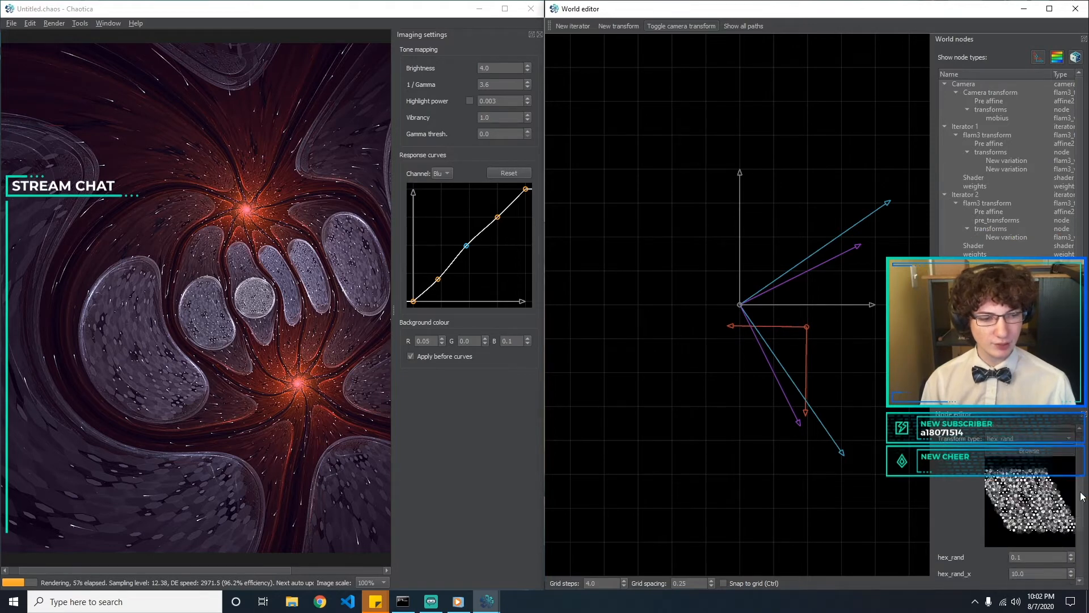
click(1047, 569)
key(BackSpace)
key(BackSpace)
key(BackSpace)
text(0.5)
key(Return)
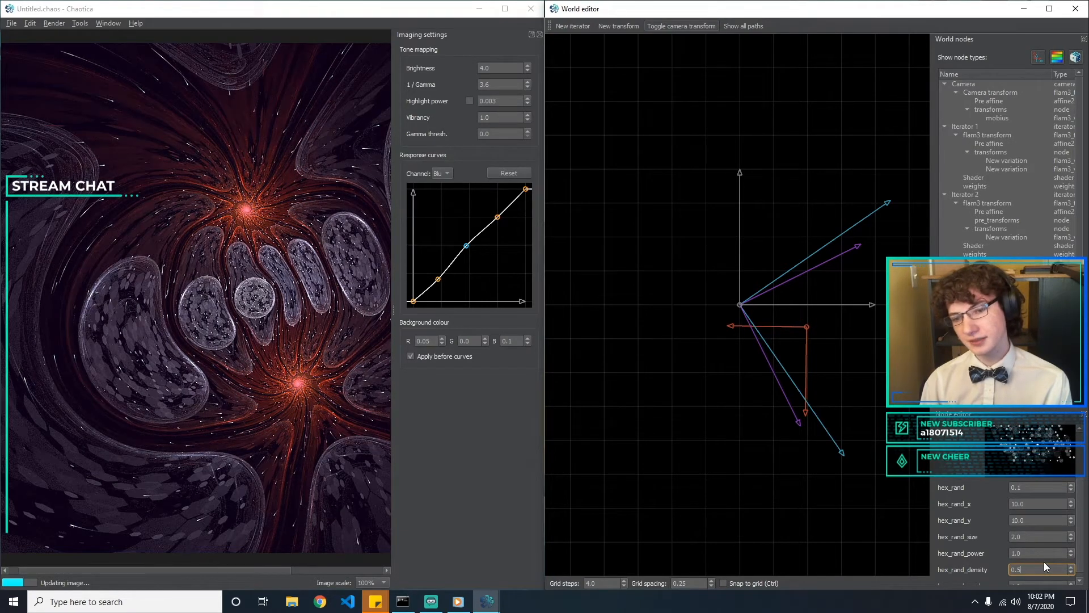
Set the hex_rand variation's hex_rand_density back to 1
key(BackSpace)
key(BackSpace)
key(BackSpace)
text(1)
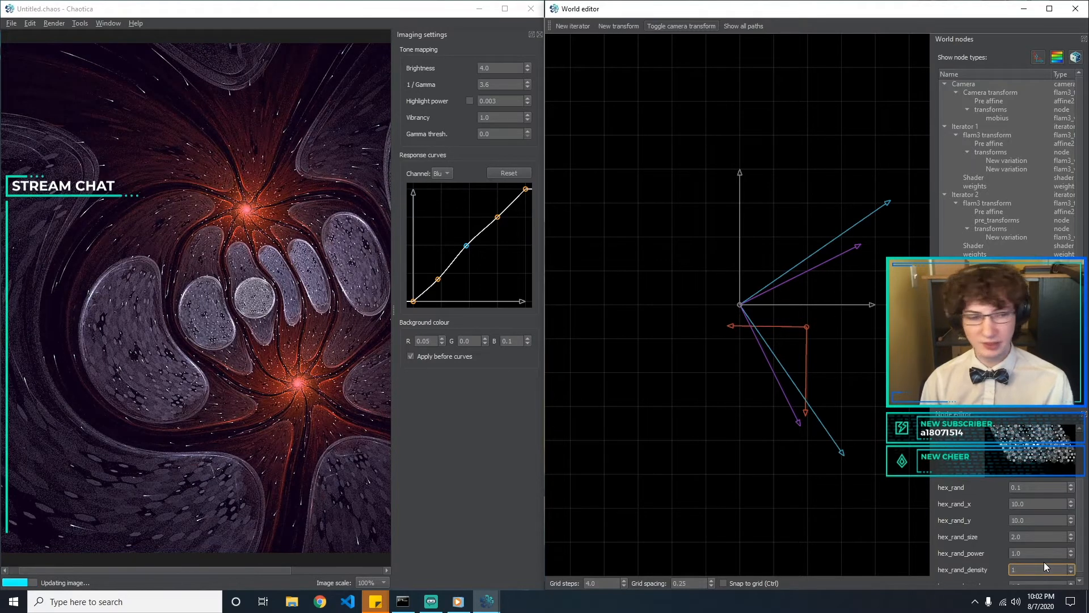
key(Return)
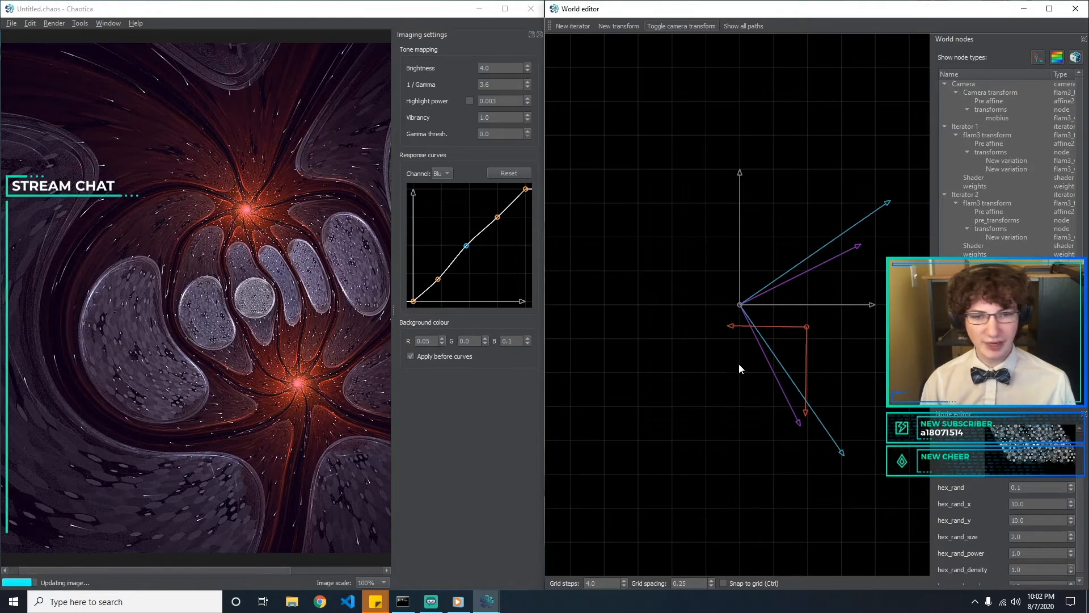
Raise the upper inner point of the blue channel's response curve to brighten the blue highlights
drag(499, 220, 494, 209)
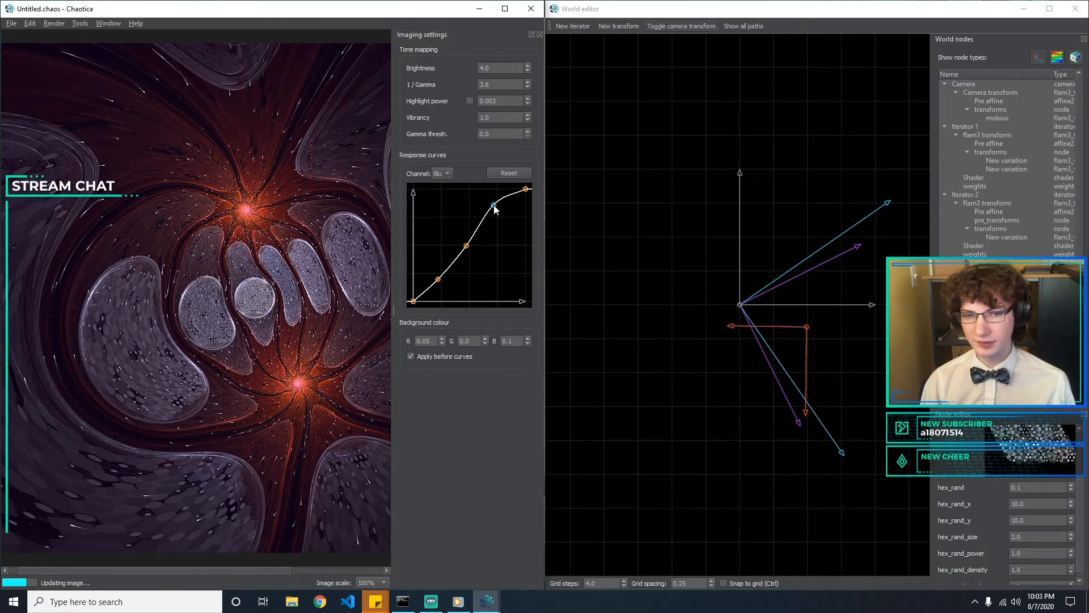
Try raising the middle point of the green channel's response curve and reset that curve
click(446, 174)
click(453, 163)
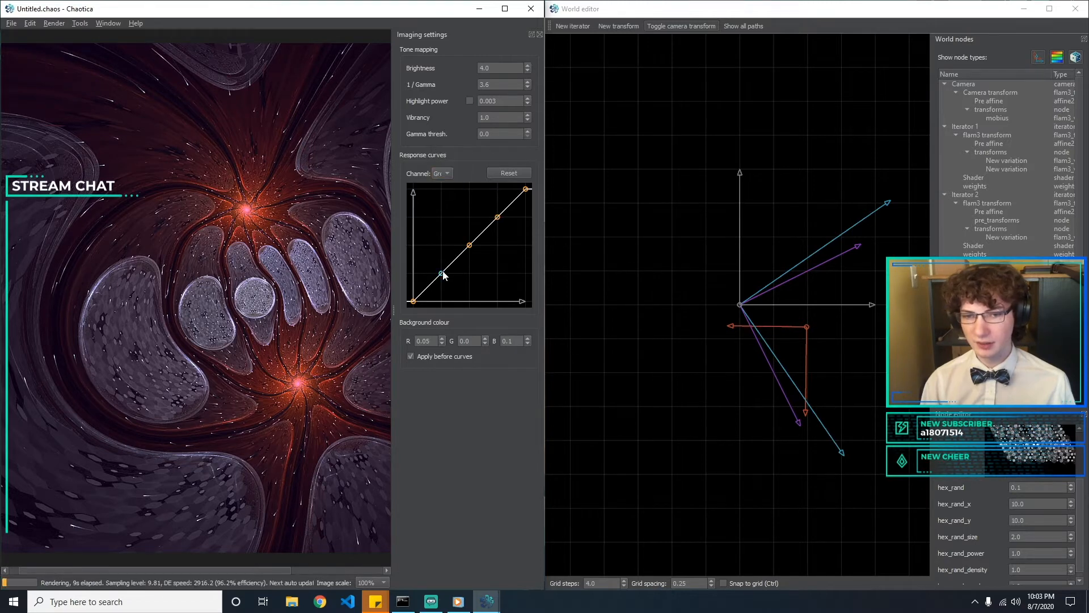
drag(444, 278, 469, 242)
click(509, 174)
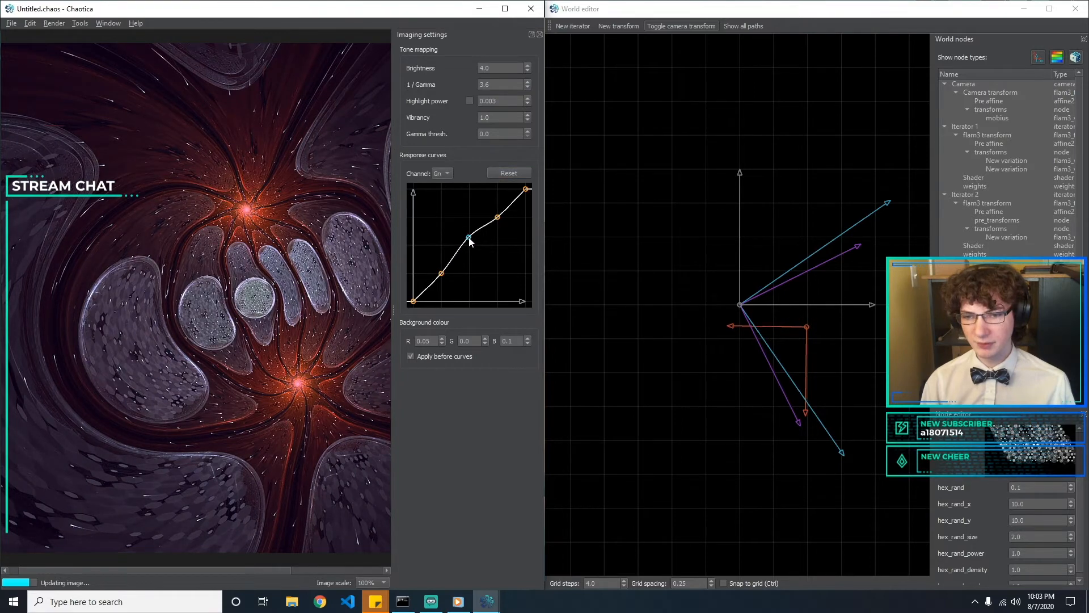
click(509, 173)
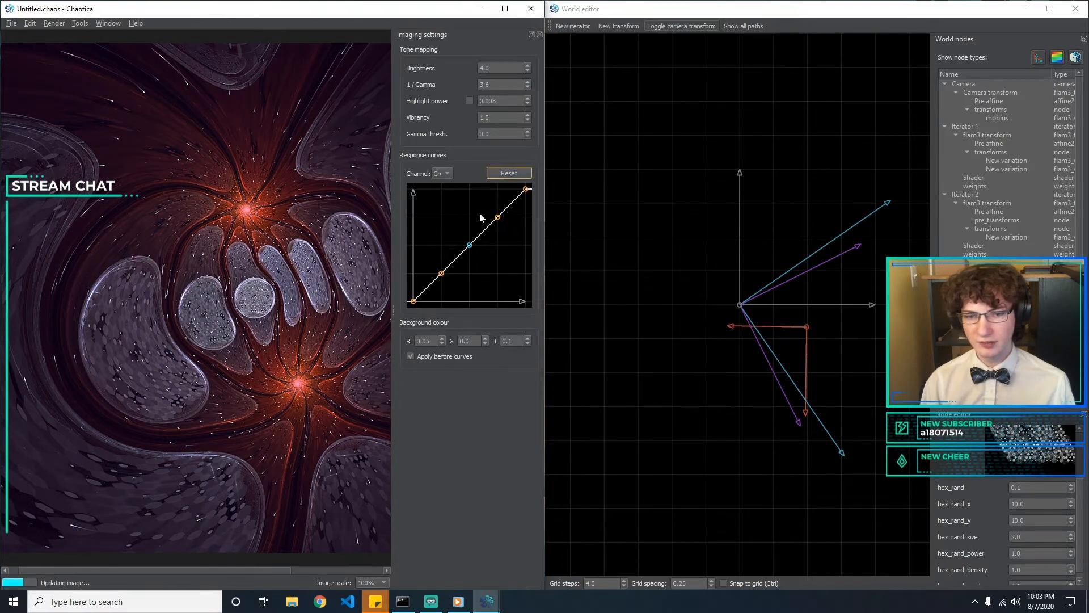
Shape the red channel's response curve into a gentle S with darker shadows and brighter highlights, and close the imaging settings
drag(439, 274, 444, 281)
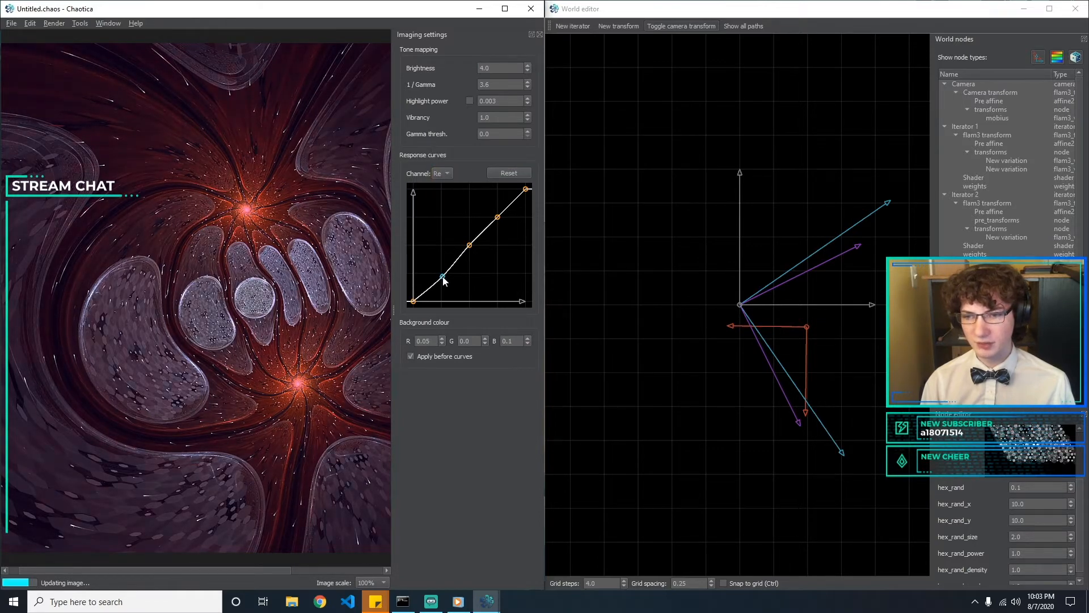
drag(470, 247, 468, 242)
drag(471, 251, 496, 204)
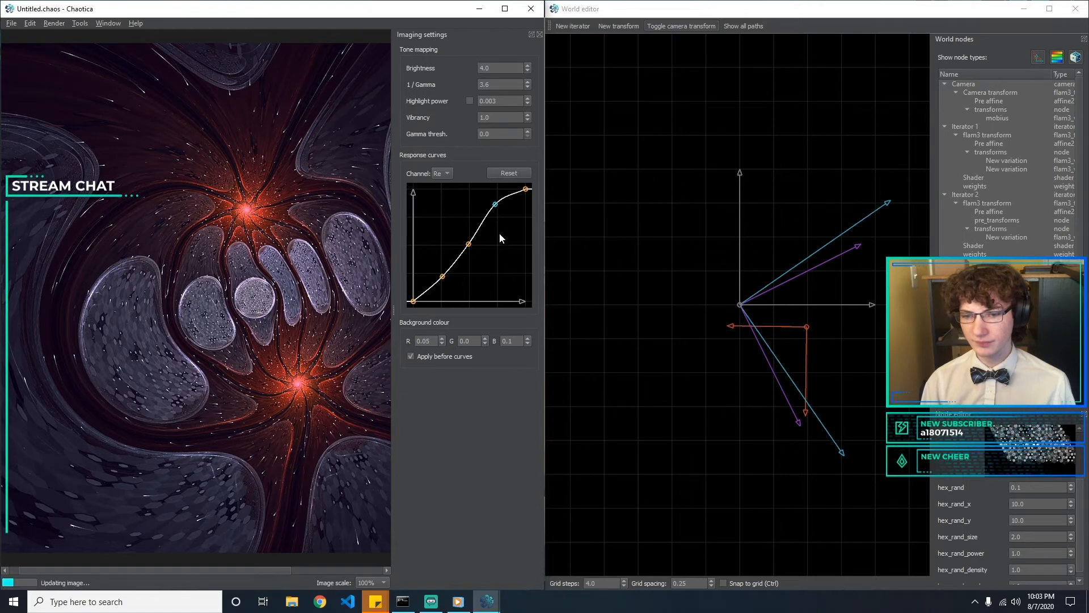
click(538, 35)
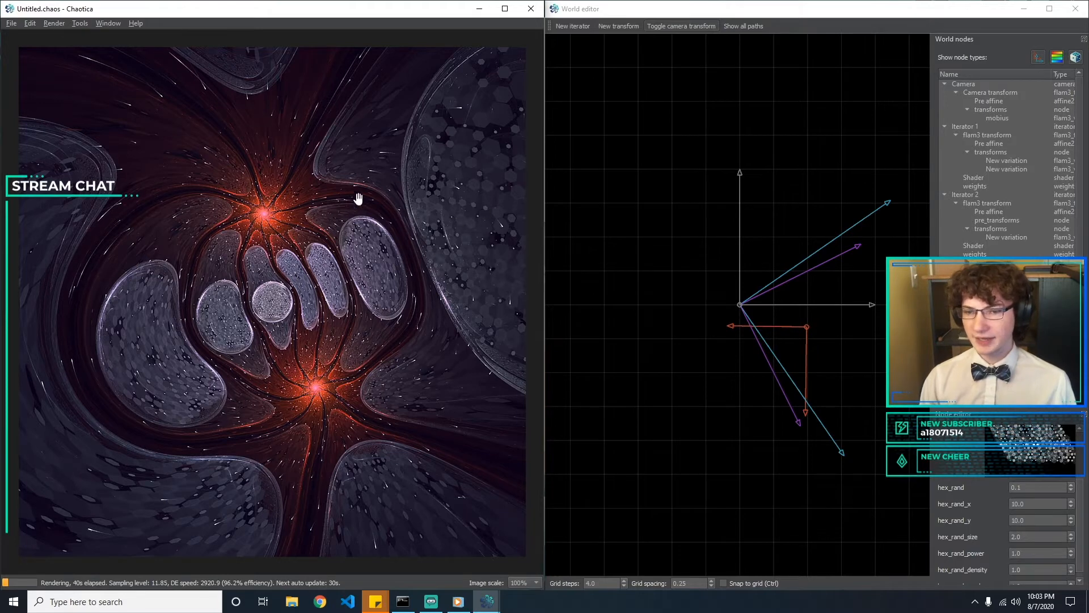
Save the fractal in the Current folder as "Plastic Experiment - Mod 9.chaos"
click(11, 23)
click(68, 91)
click(266, 199)
text(pl)
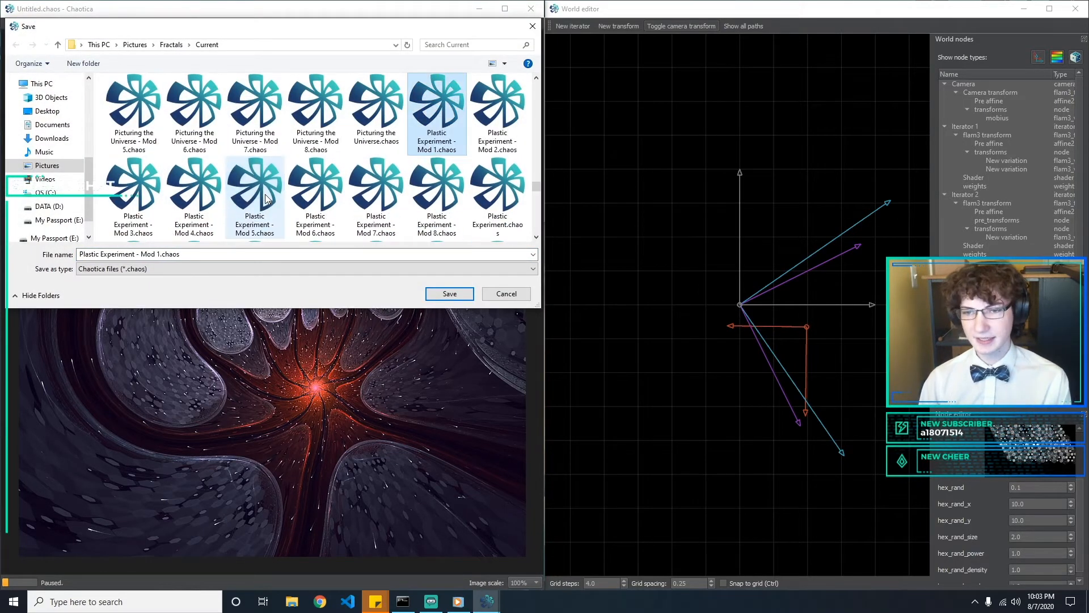
key(Down)
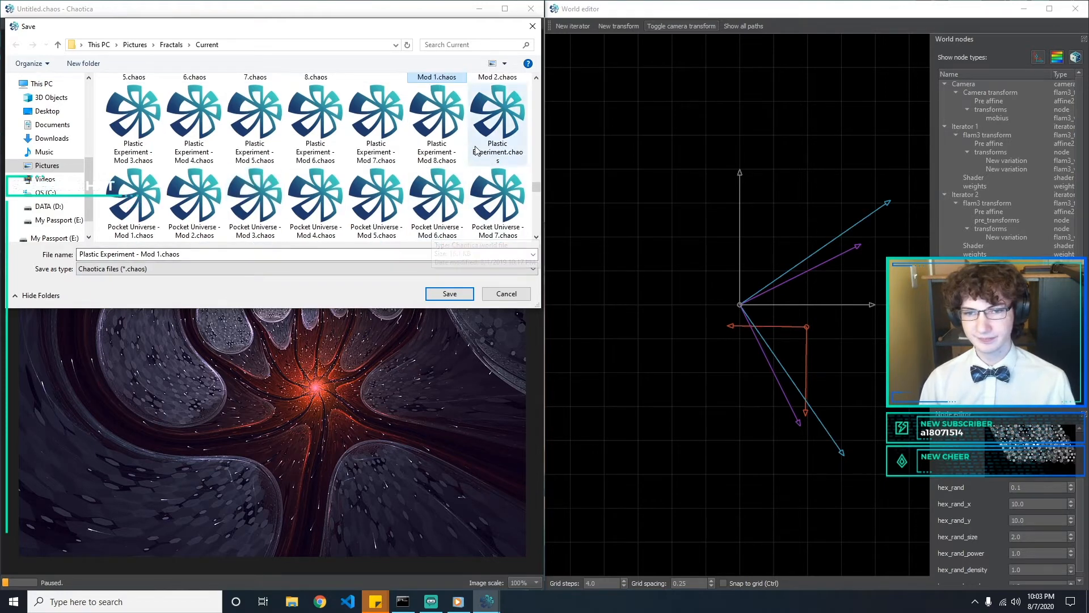
click(158, 254)
drag(156, 255, 228, 257)
key(BackSpace)
text(9)
key(Return)
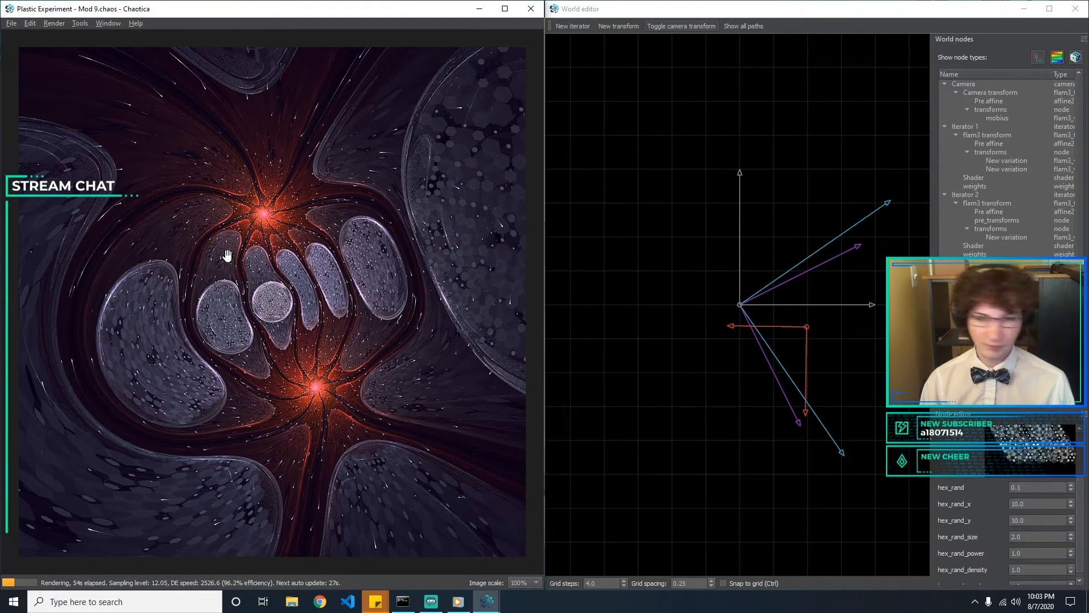
click(645, 183)
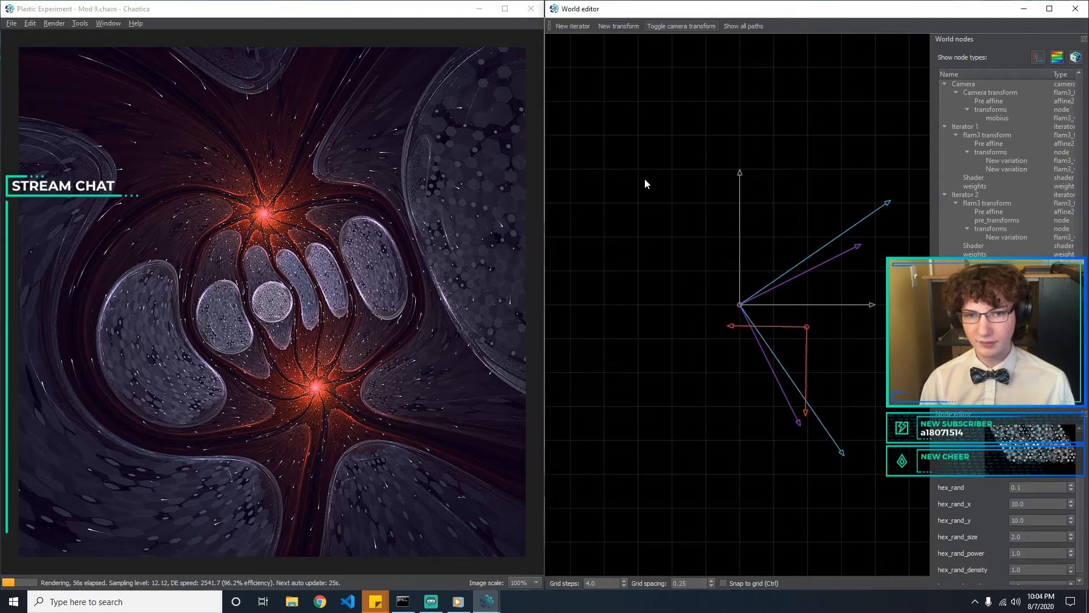
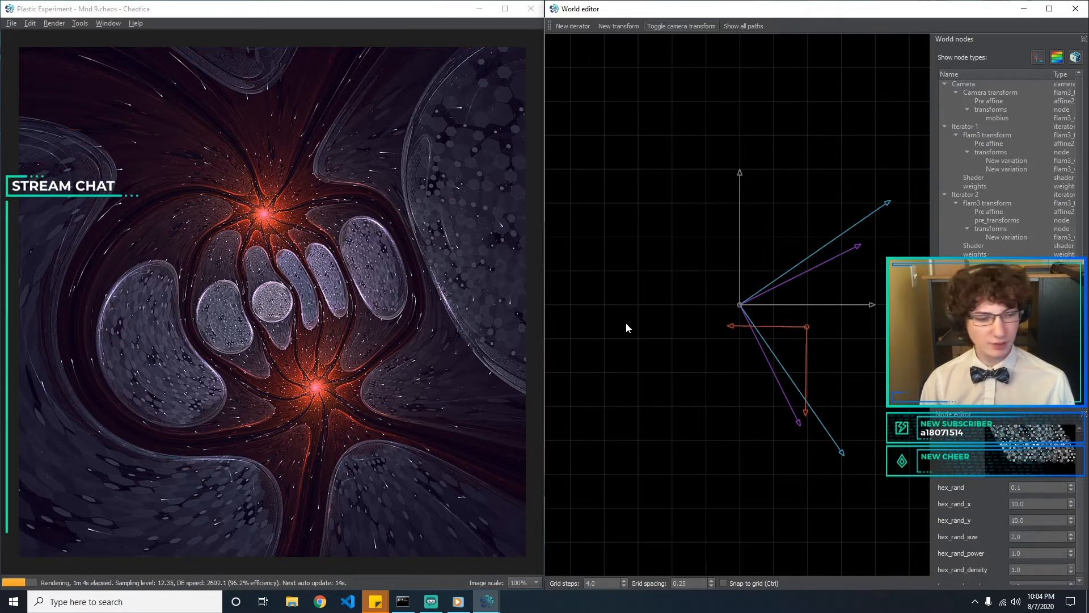
Set the circlecrop amount of Iterator 3's second variation to 0.5
click(1027, 169)
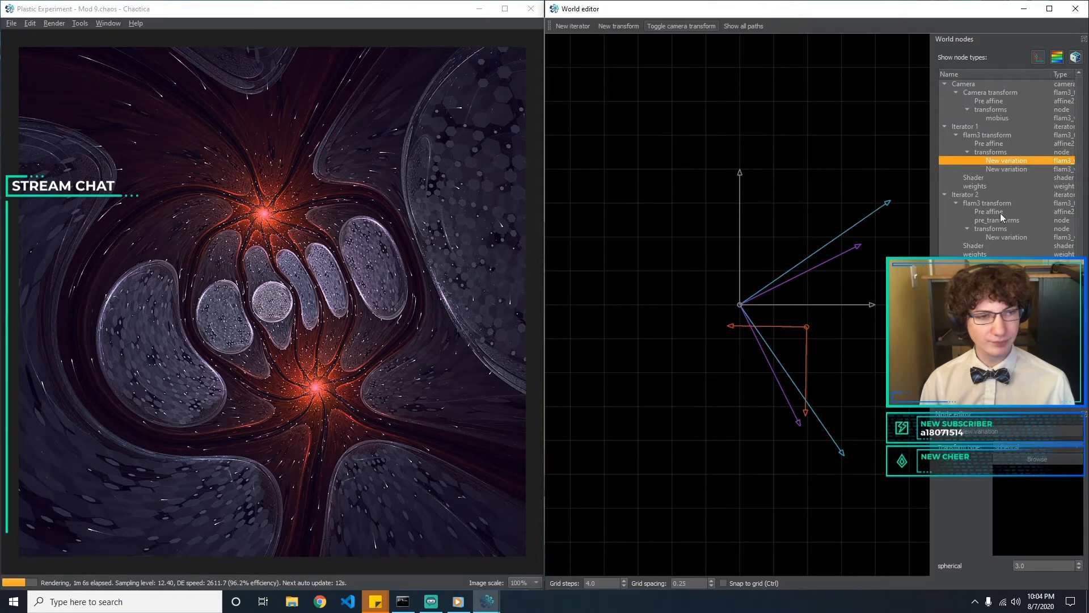
click(999, 236)
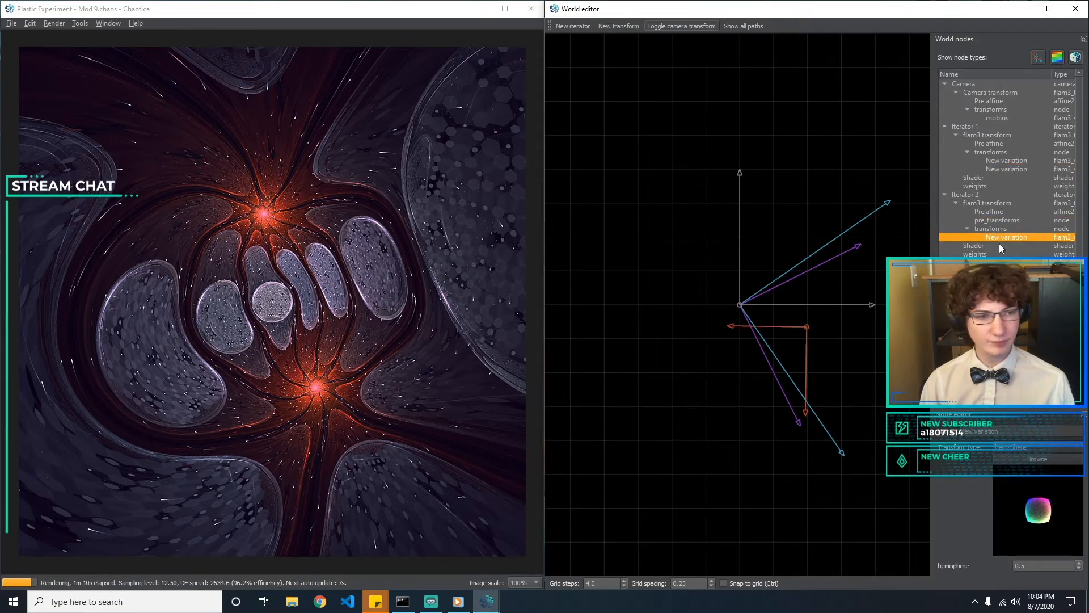
click(1003, 297)
click(1003, 305)
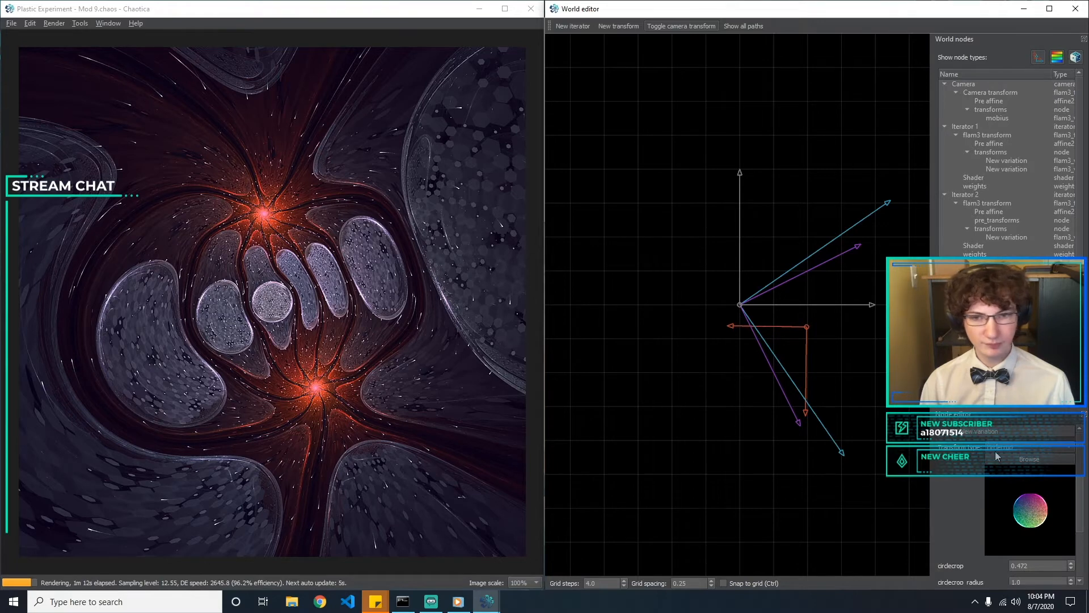
scroll(1078, 539, down, 1)
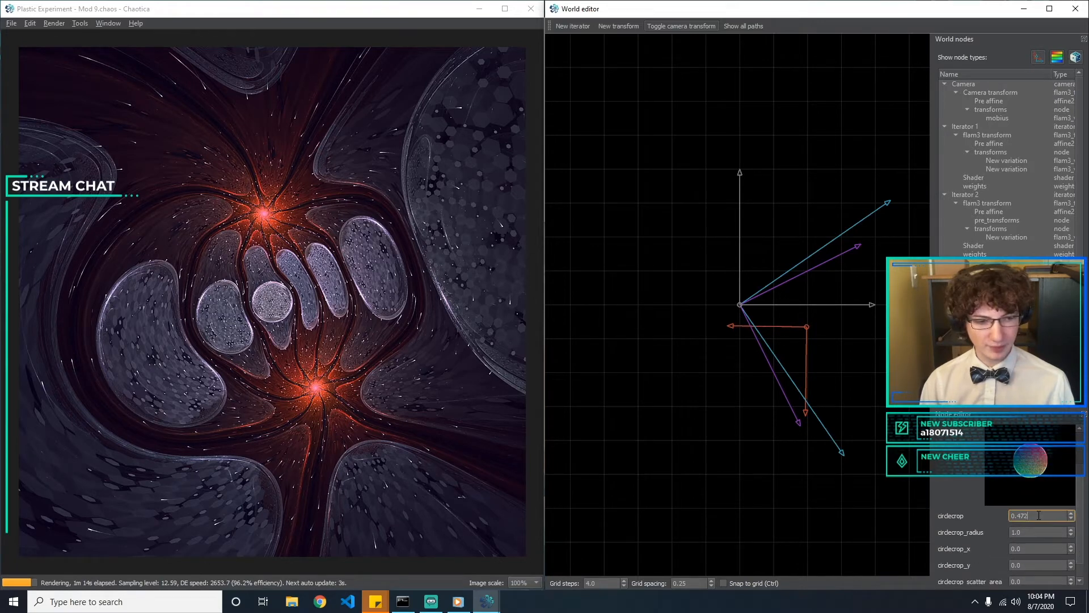
key(BackSpace)
key(BackSpace)
key(BackSpace)
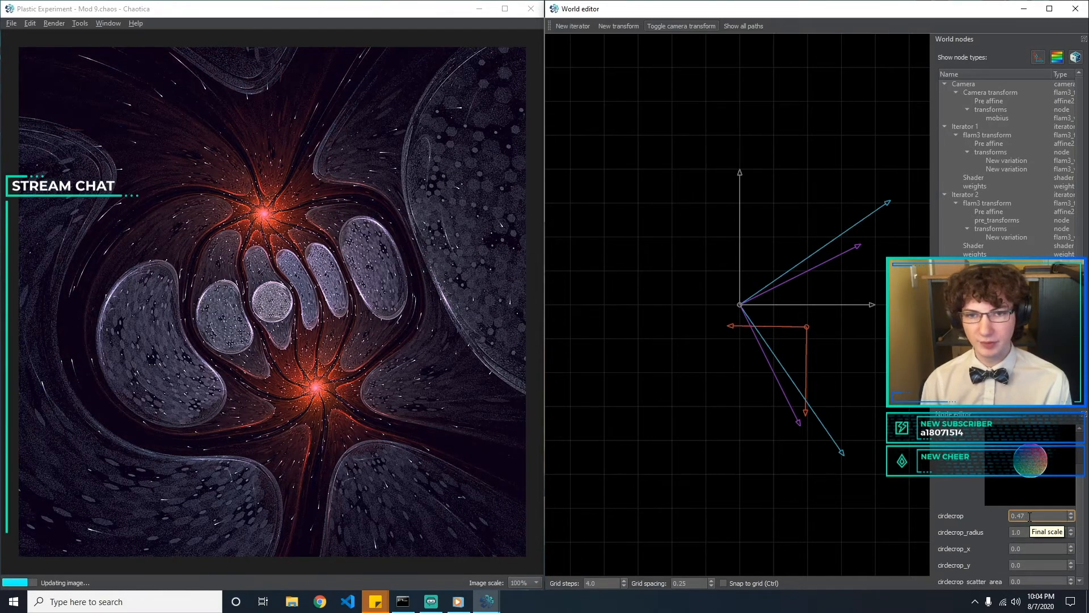
text(6)
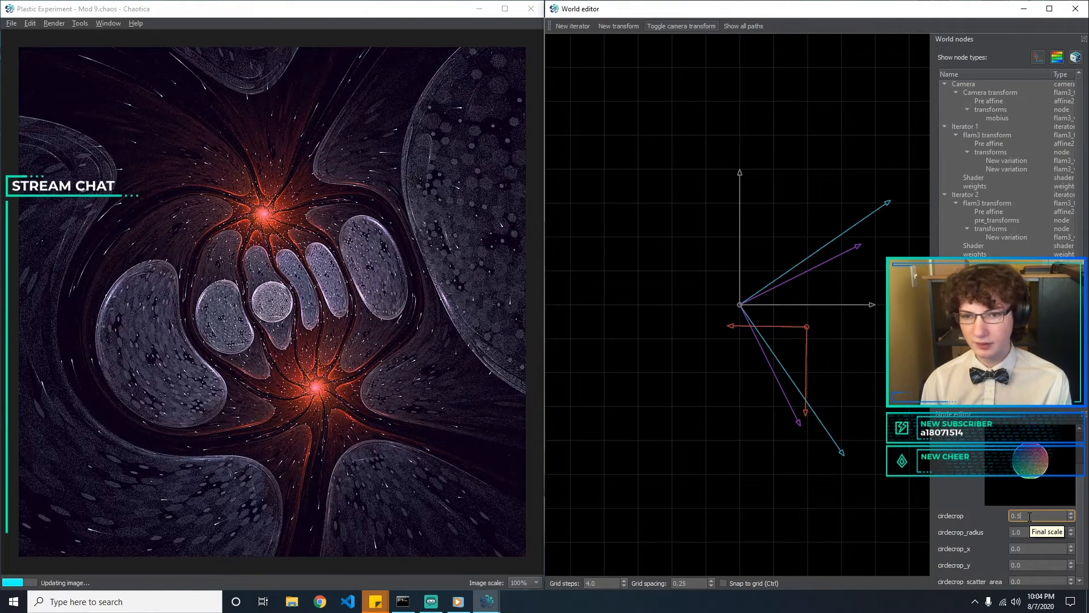
key(BackSpace)
text(5)
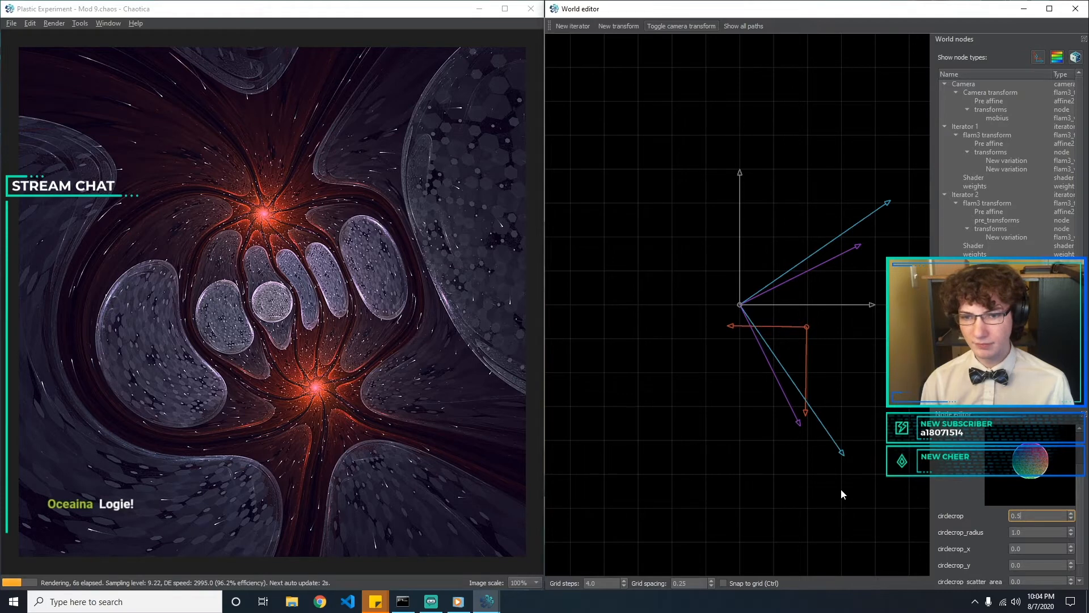
Re-enter 1 as the circlecrop_radius, try circlecrop_zero at 1 and restore it to 0
click(1031, 532)
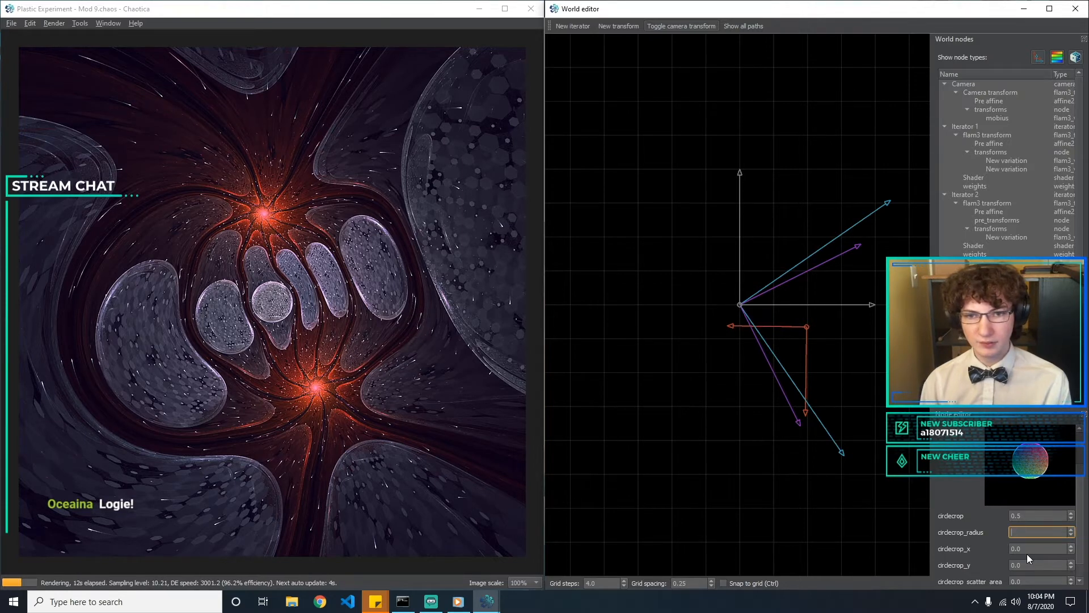
text(1)
key(Tab)
key(Tab)
key(Tab)
key(Tab)
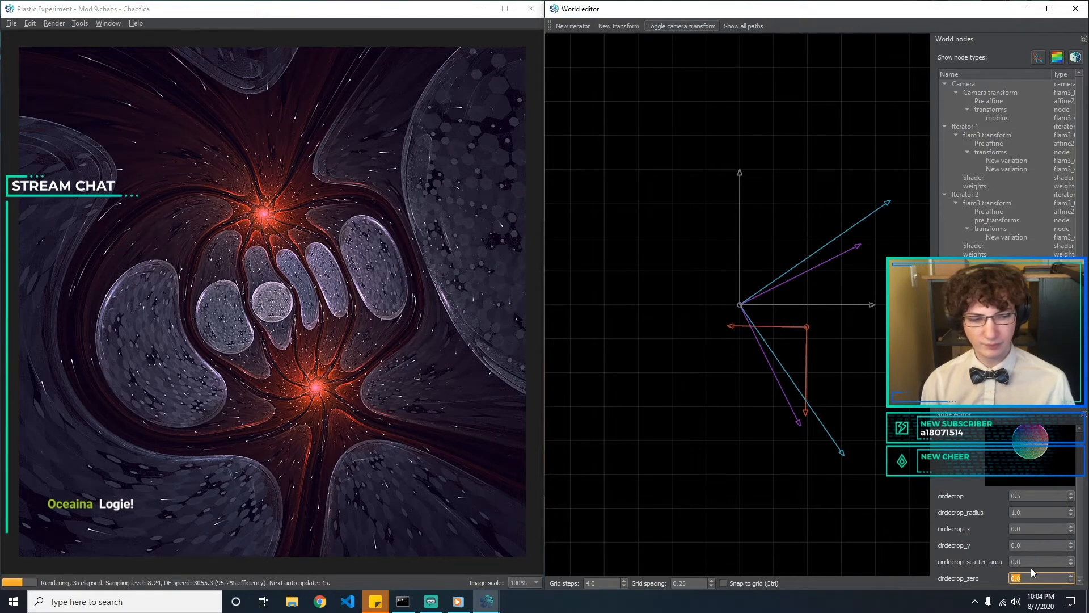
text(1)
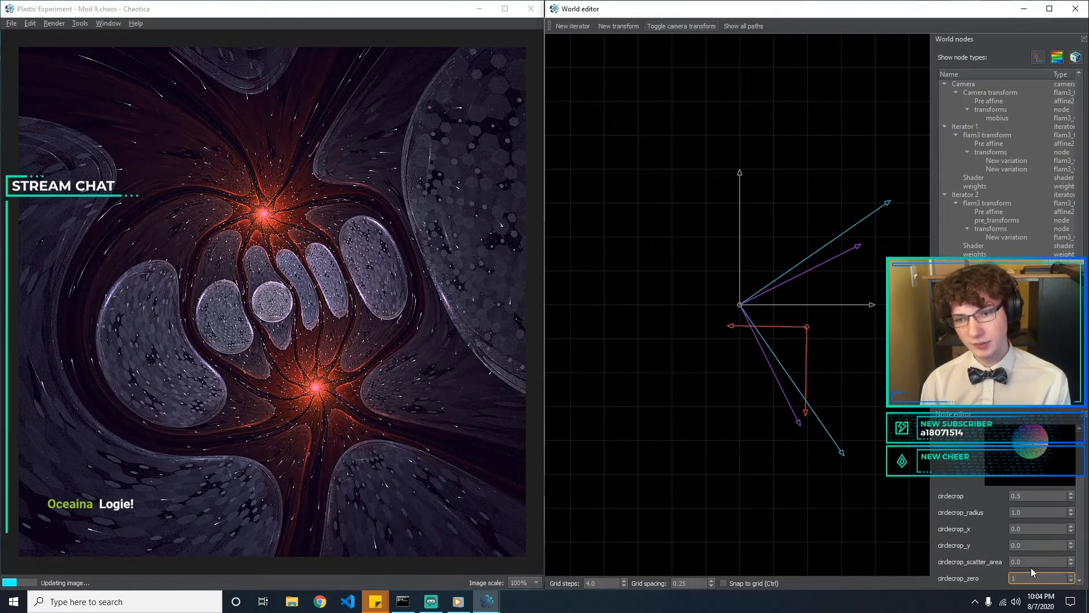
key(BackSpace)
text(0)
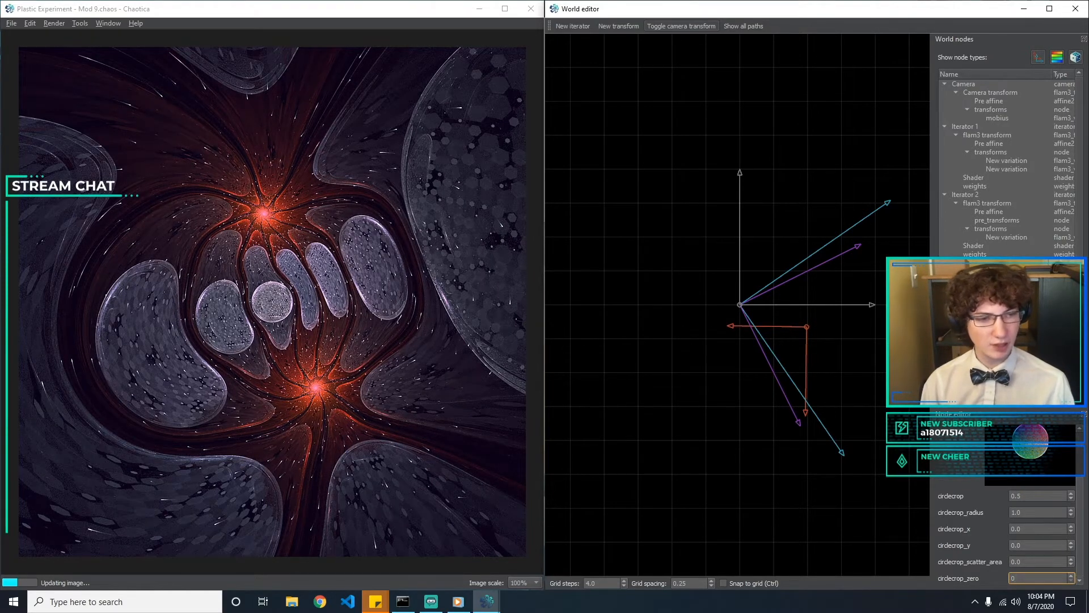
Look through the other iterator nodes, including the shaders, pre_transforms and the polar, crackle and hemisphere variations
click(975, 322)
click(973, 314)
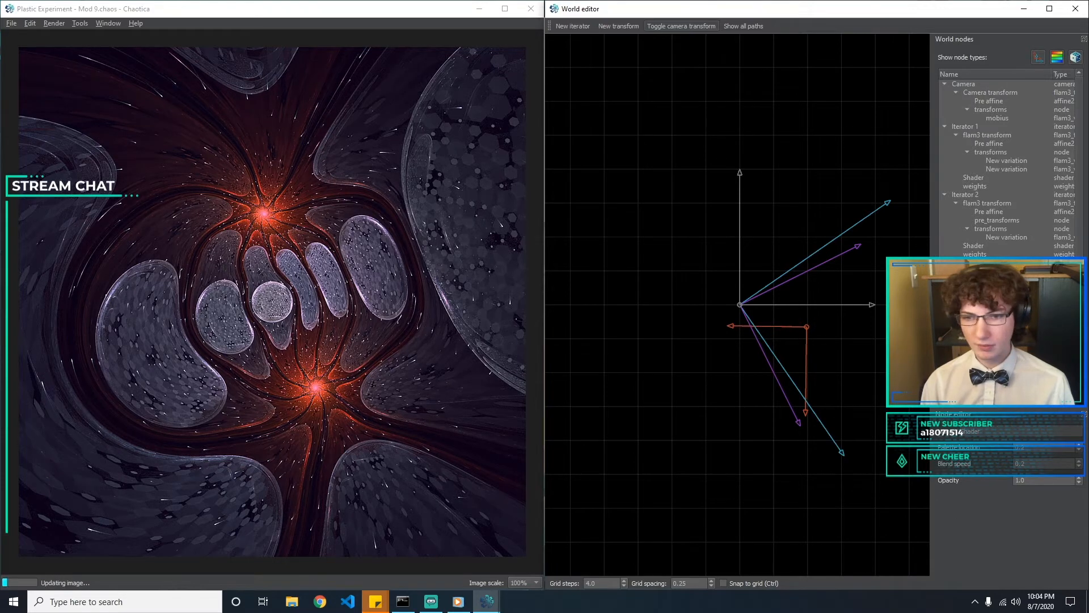
scroll(1007, 335, down, 1)
click(1006, 335)
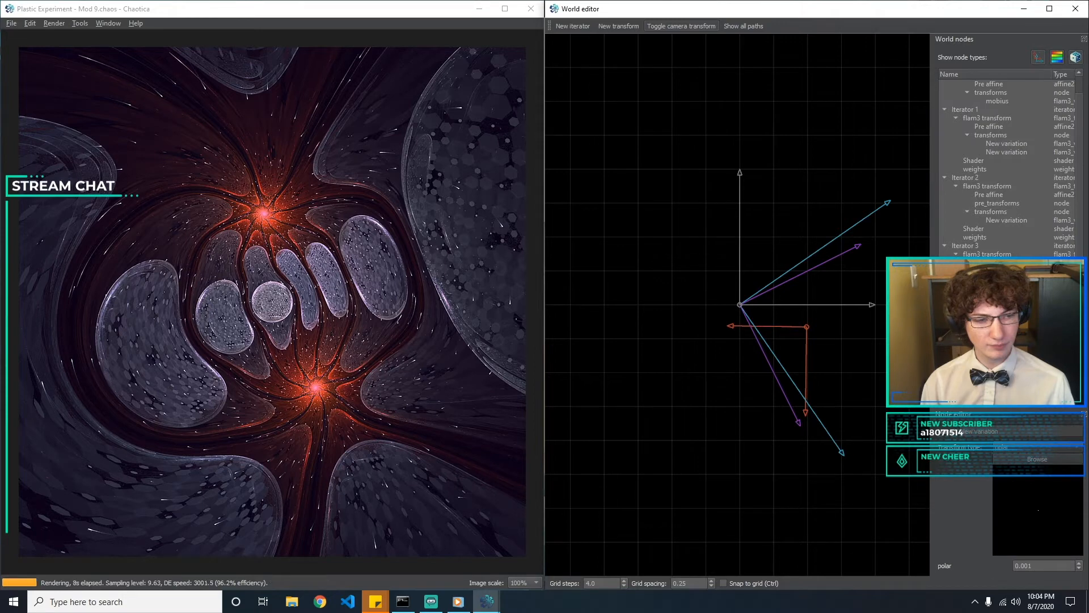
click(1006, 343)
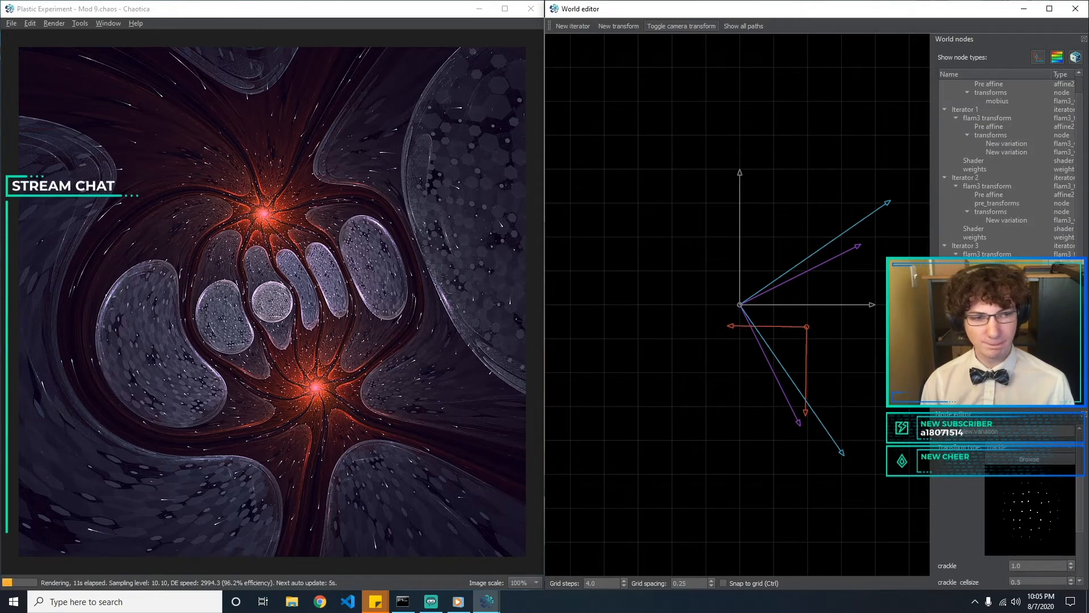
click(999, 220)
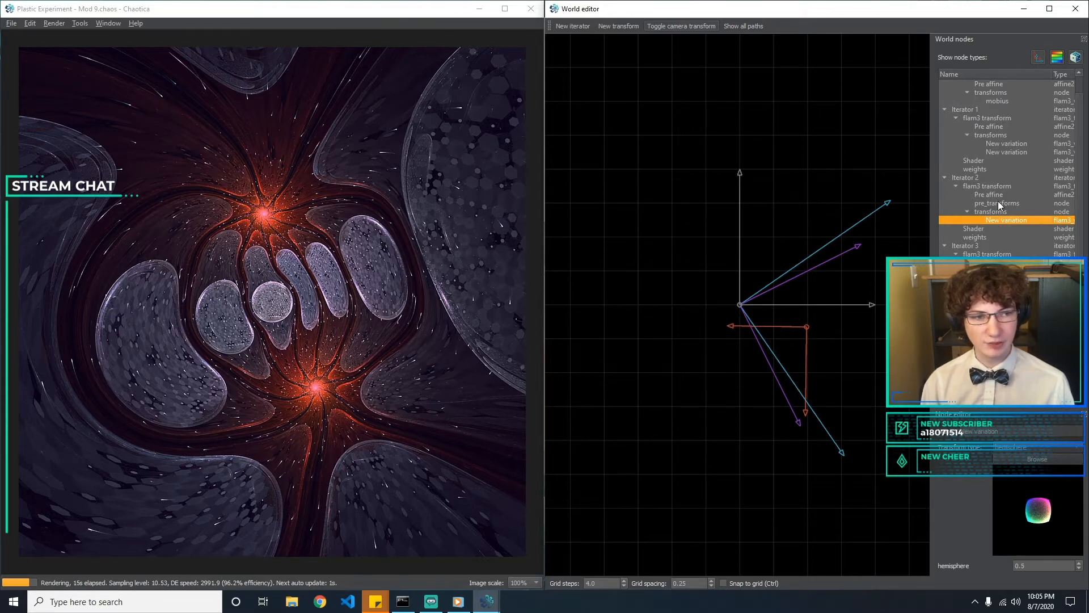
click(998, 203)
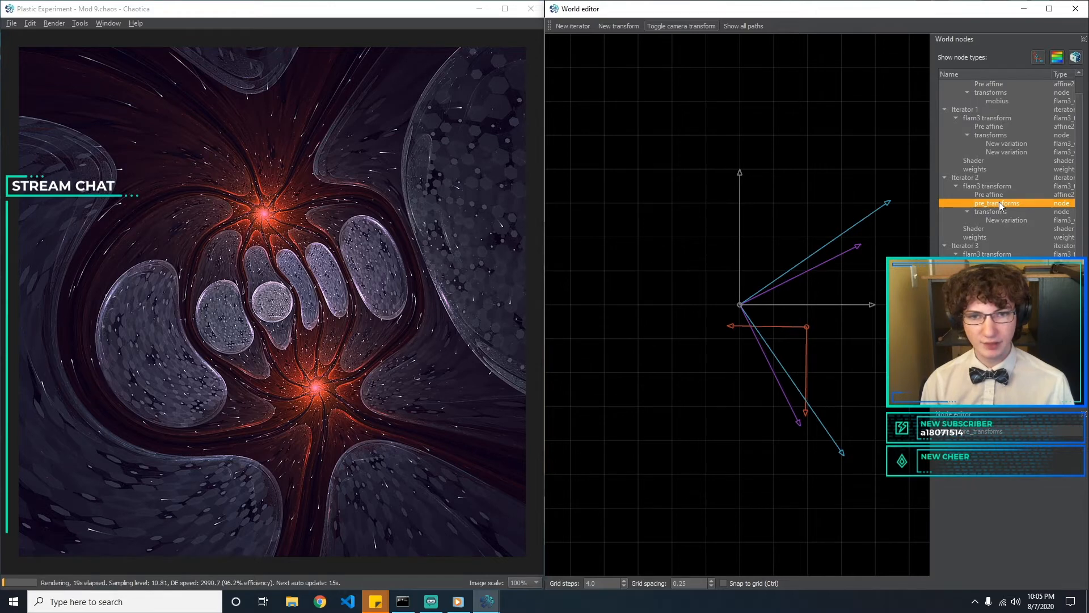
click(1003, 228)
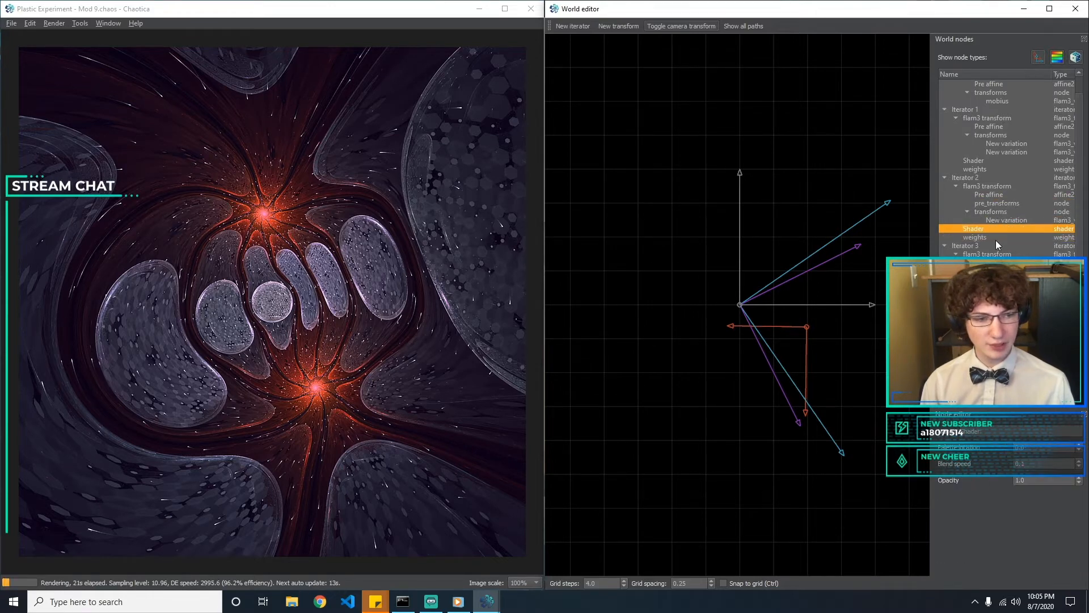
Try hex_rand_size values of 1 and 3 on Iterator 3's hex_rand variation, ending at 1
click(1003, 280)
drag(1081, 468, 1084, 522)
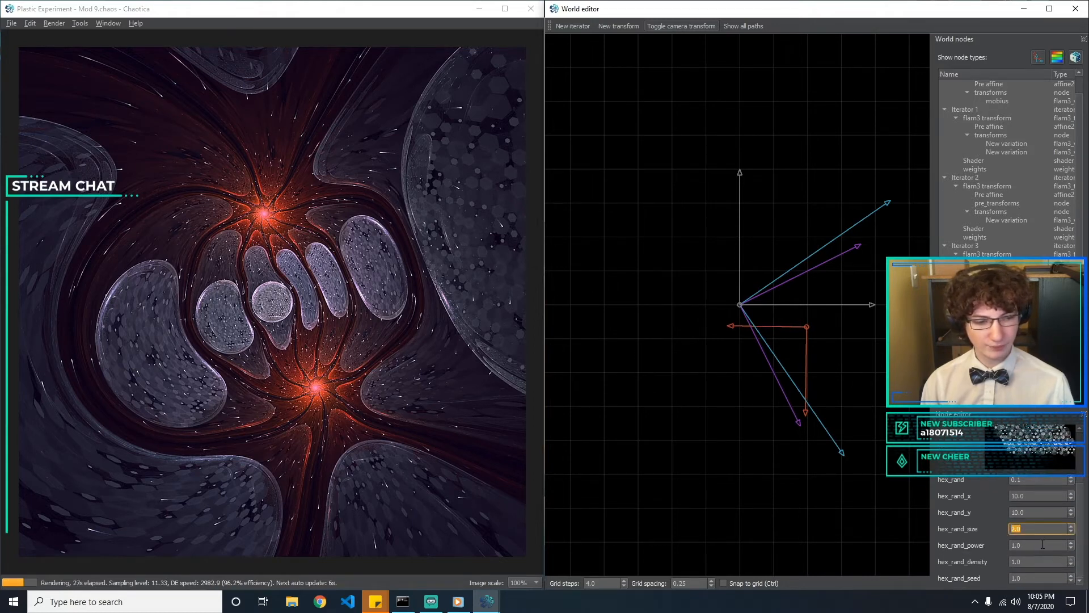
text(1)
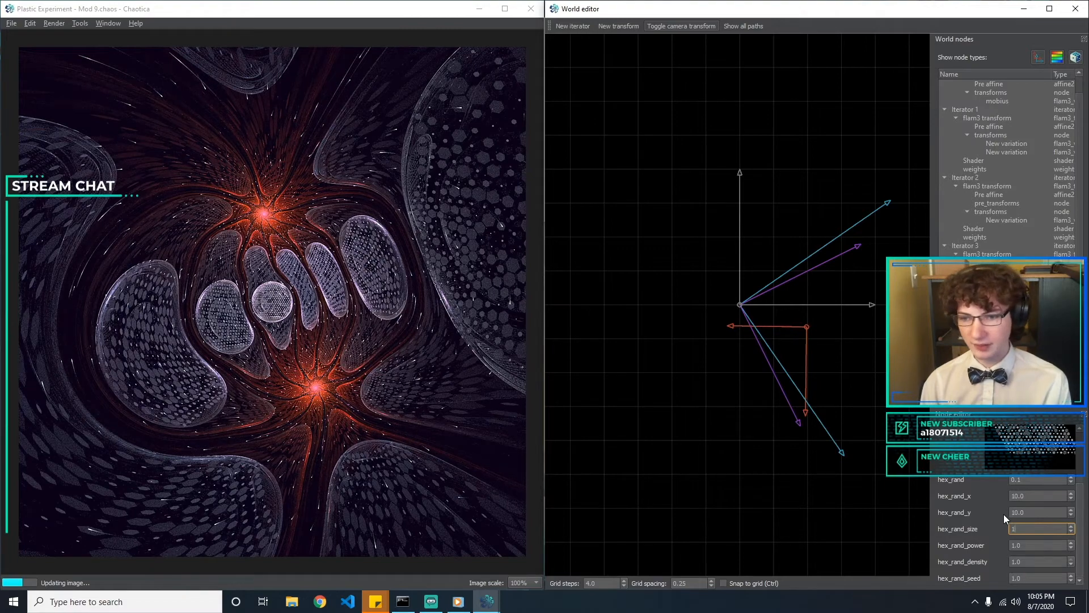
key(BackSpace)
text(3)
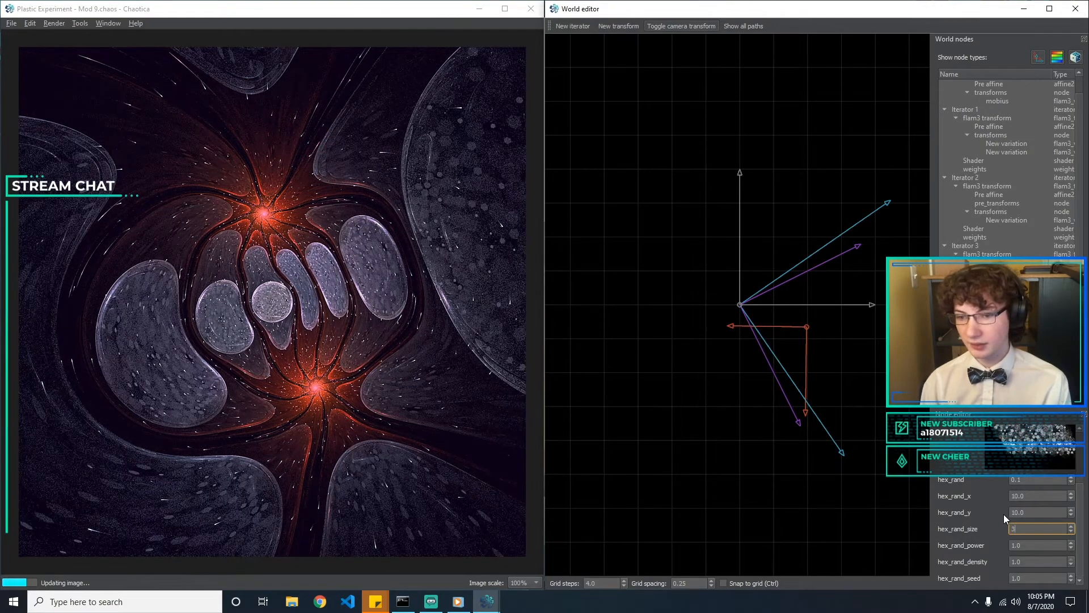
key(BackSpace)
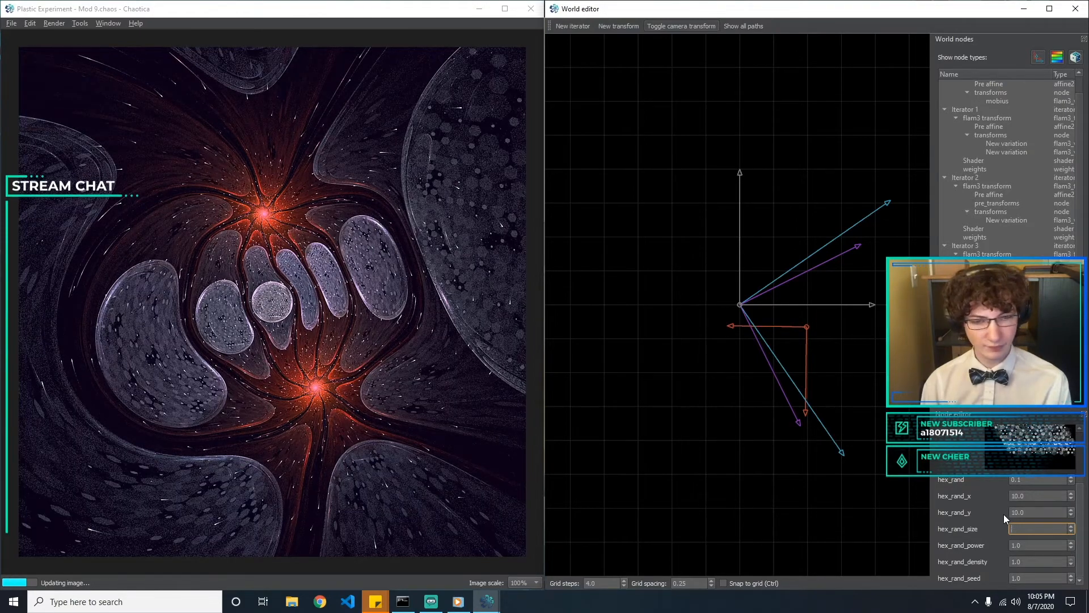
text(1)
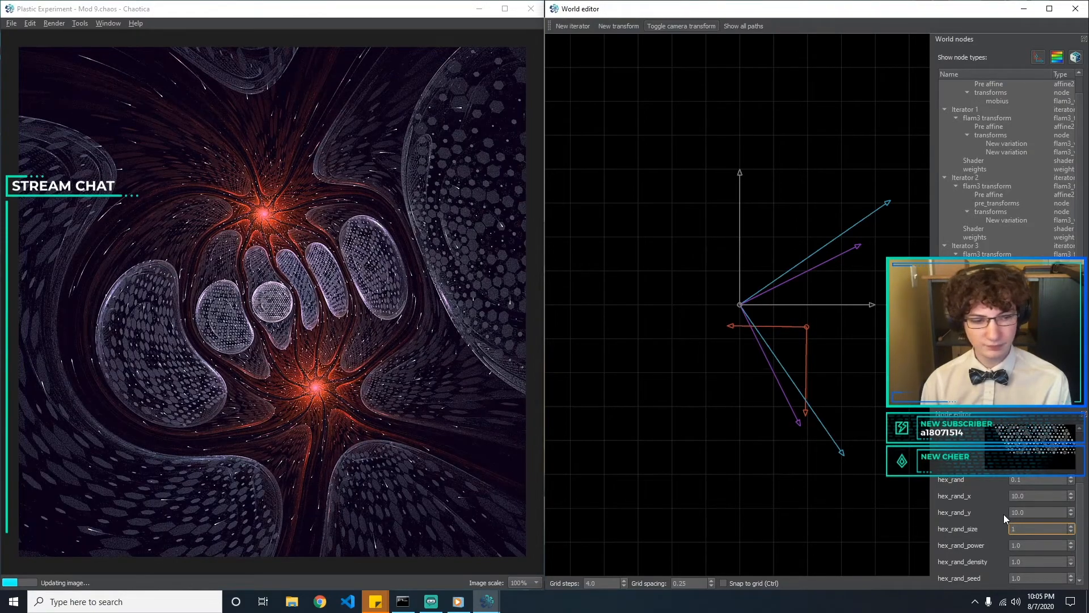
Try hex_rand_power values of 0.2 and 0.3 on the hex_rand variation
key(Tab)
key(BackSpace)
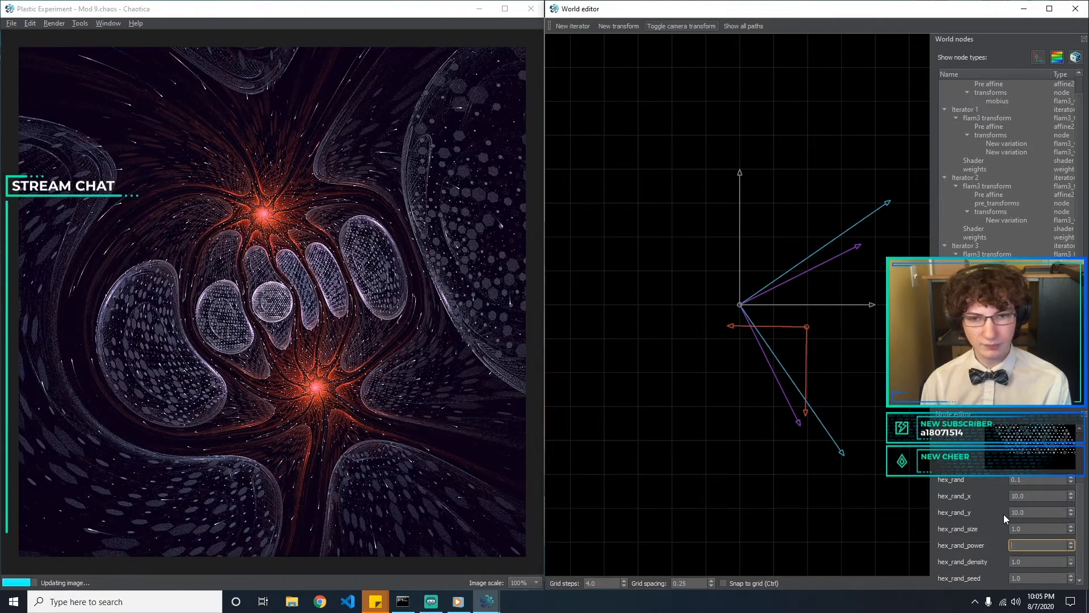
text(0.)
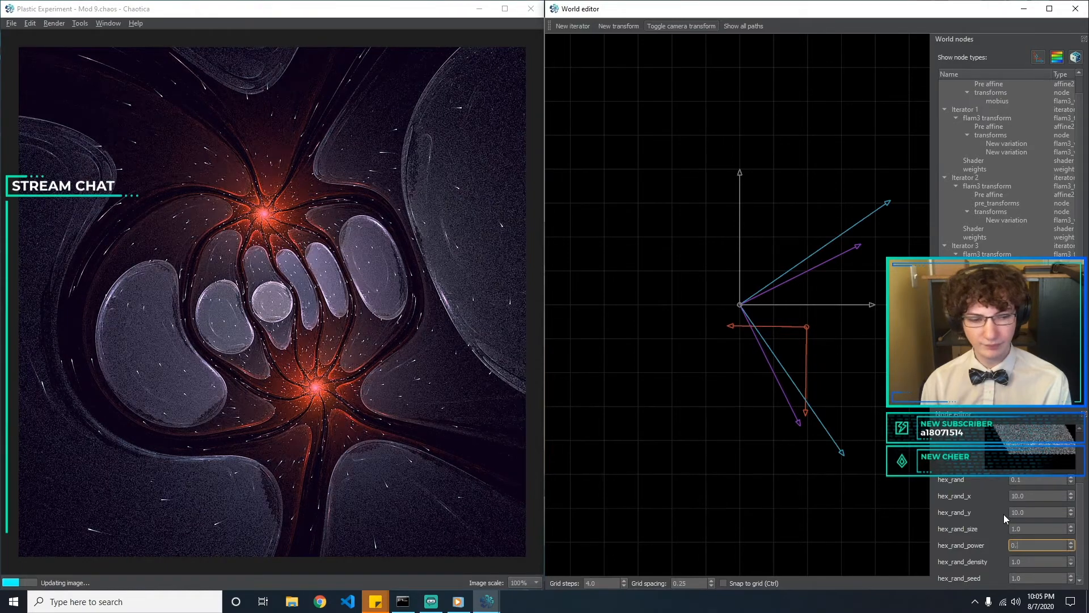
text(2)
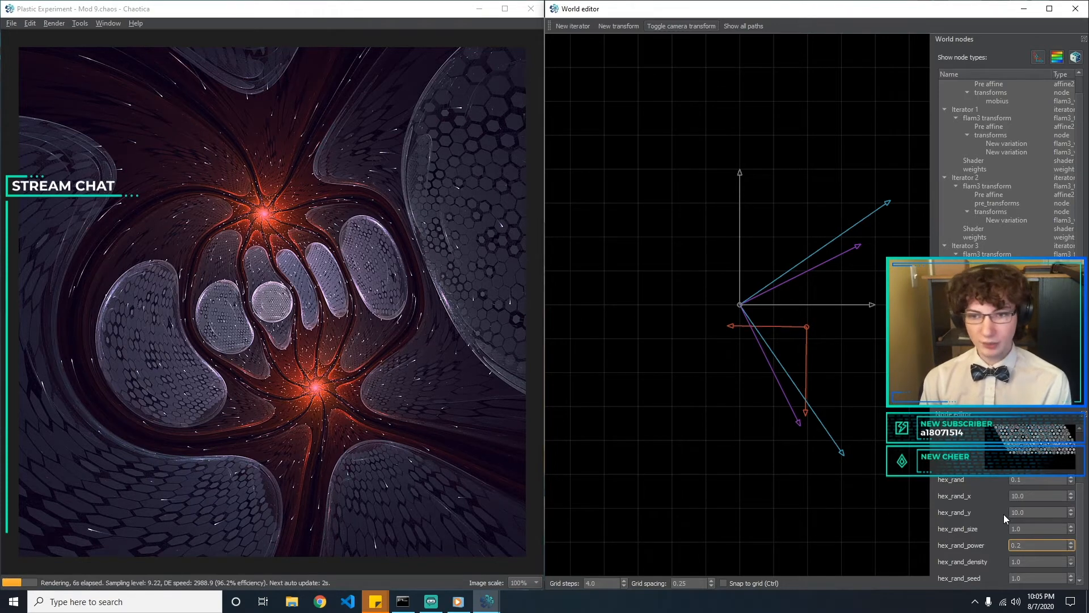
key(BackSpace)
text(1)
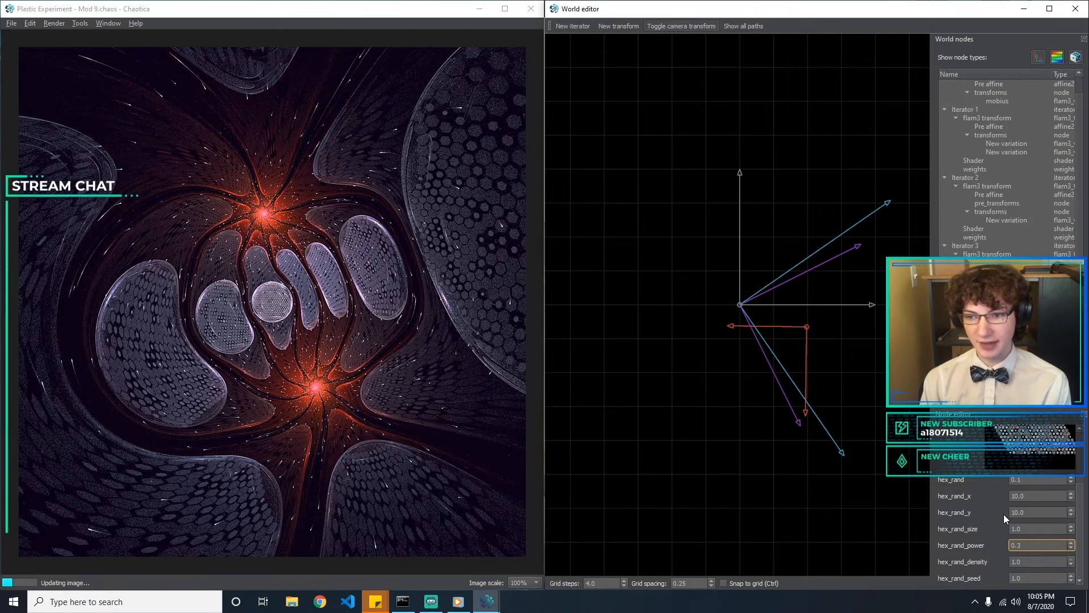
Try hex_rand_power at 0.1 and raise it to 0.5
key(BackSpace)
text(0.1)
key(BackSpace)
key(BackSpace)
text(1)
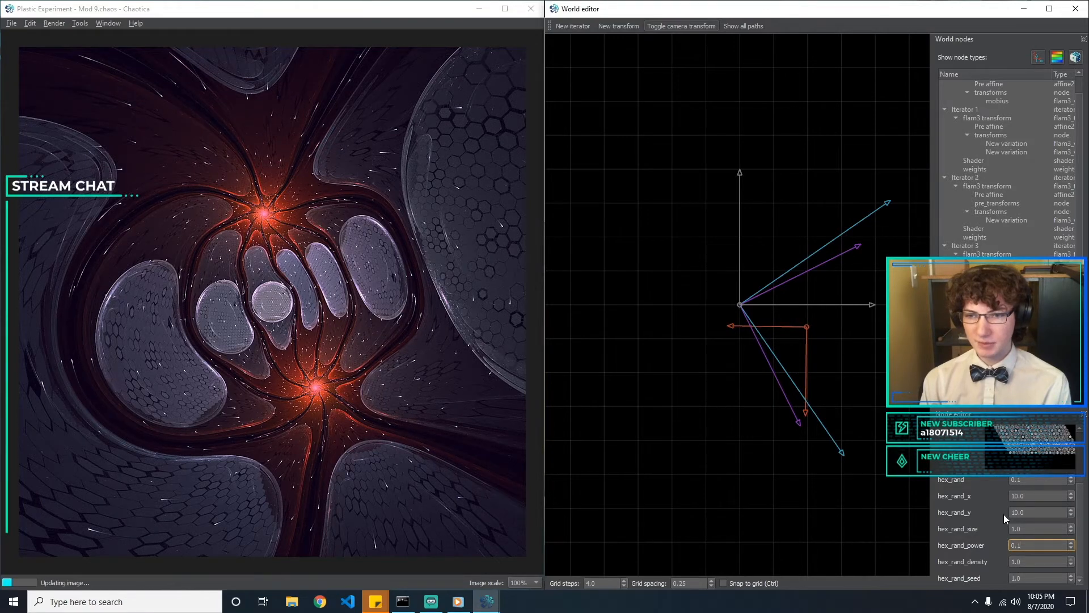
key(BackSpace)
text(5)
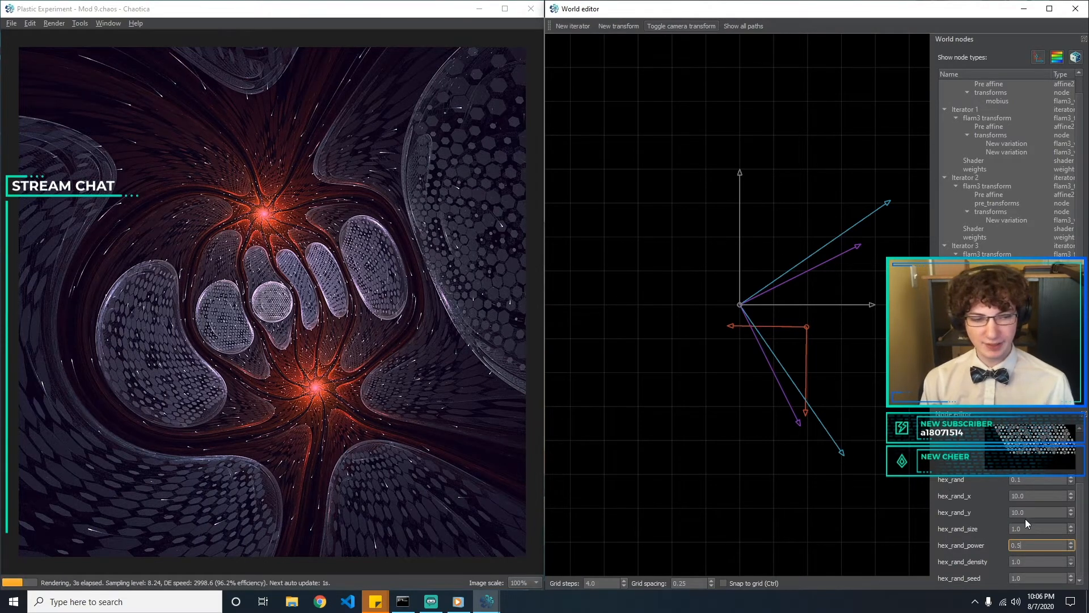
Try hex_rand_size at 0.5 and set it back to 2
drag(1028, 528, 924, 510)
text(0.5)
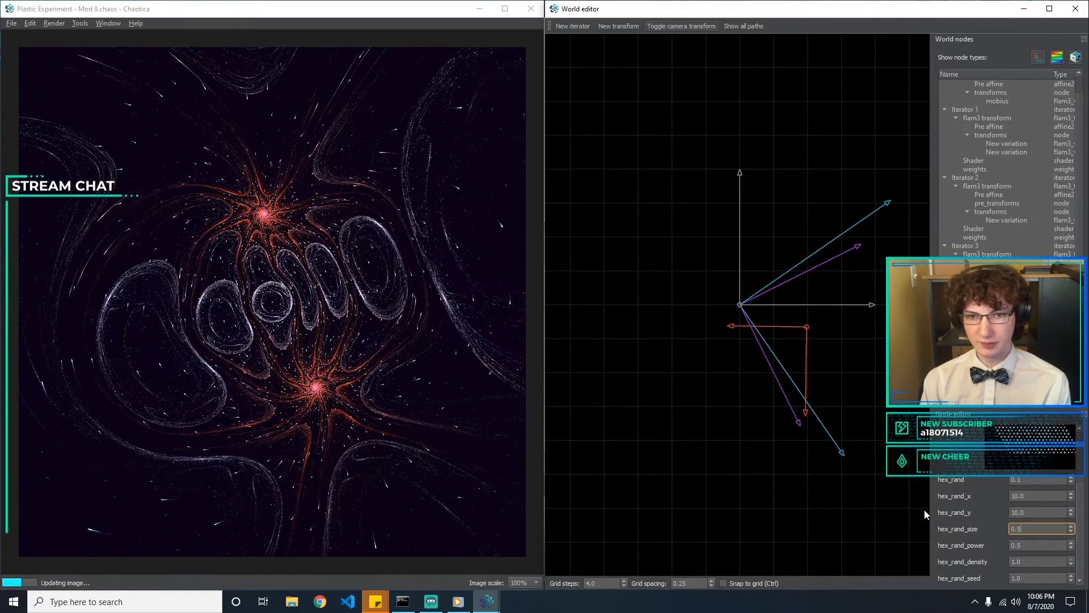
key(BackSpace)
key(BackSpace)
key(BackSpace)
text(2)
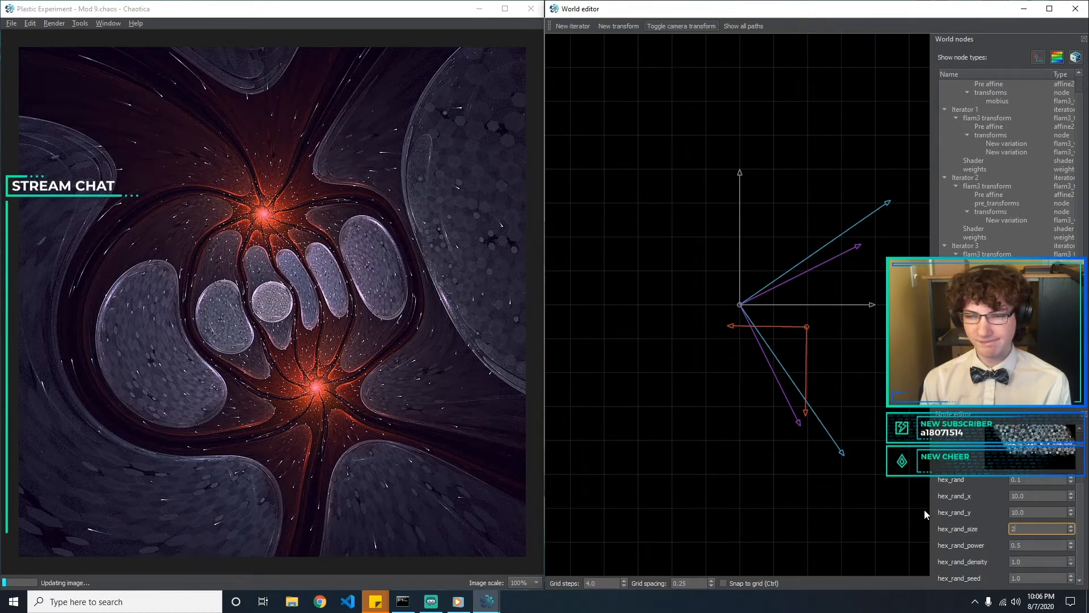
Compare hex_rand_power at 1 and 2 on the hex_rand variation, ending at 2
key(Tab)
text(1)
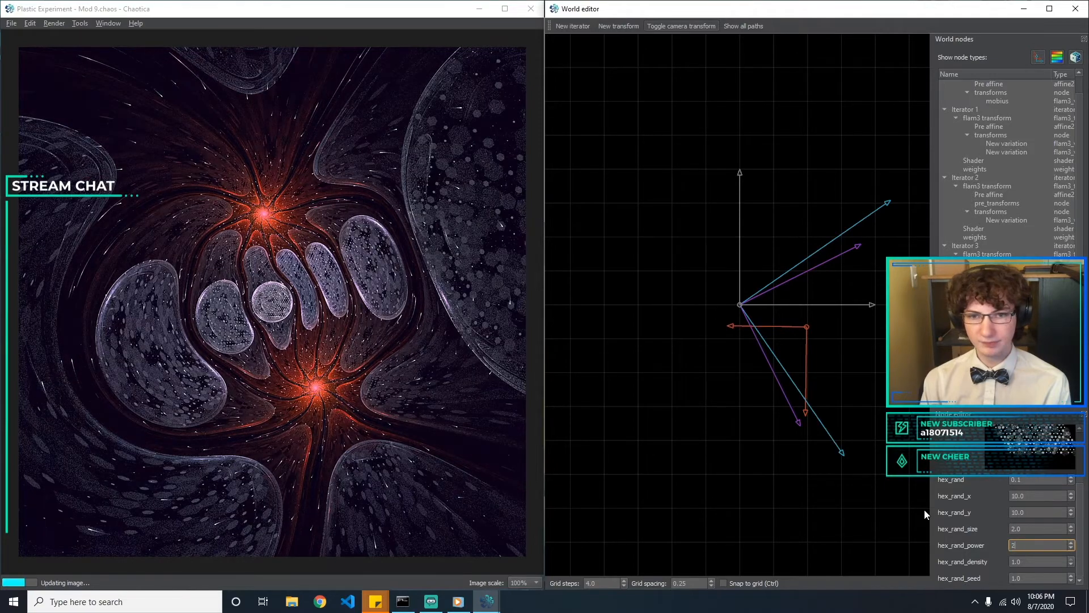
key(BackSpace)
text(2)
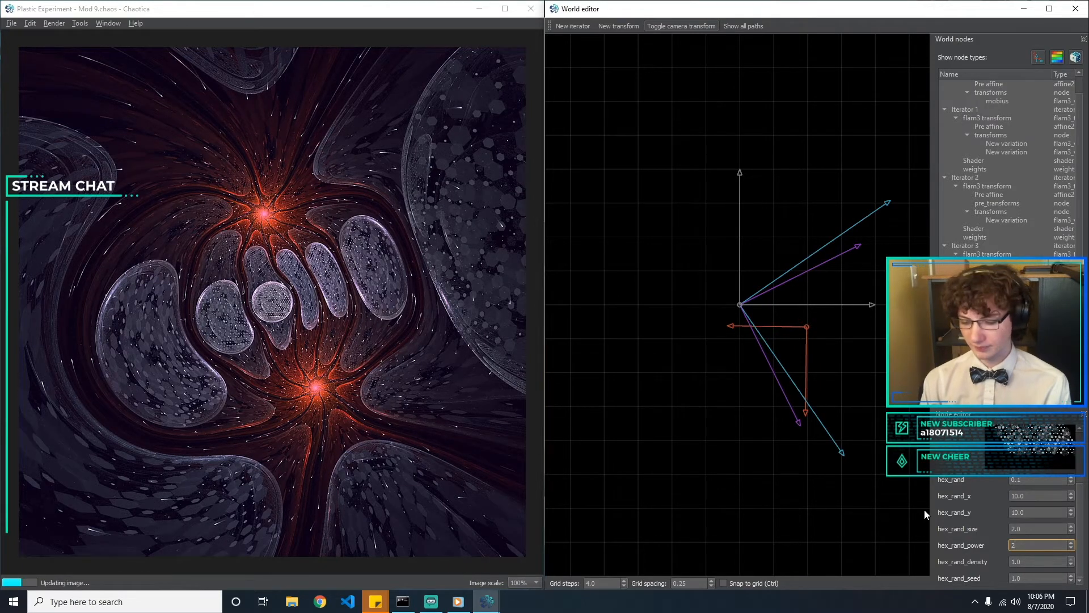
key(BackSpace)
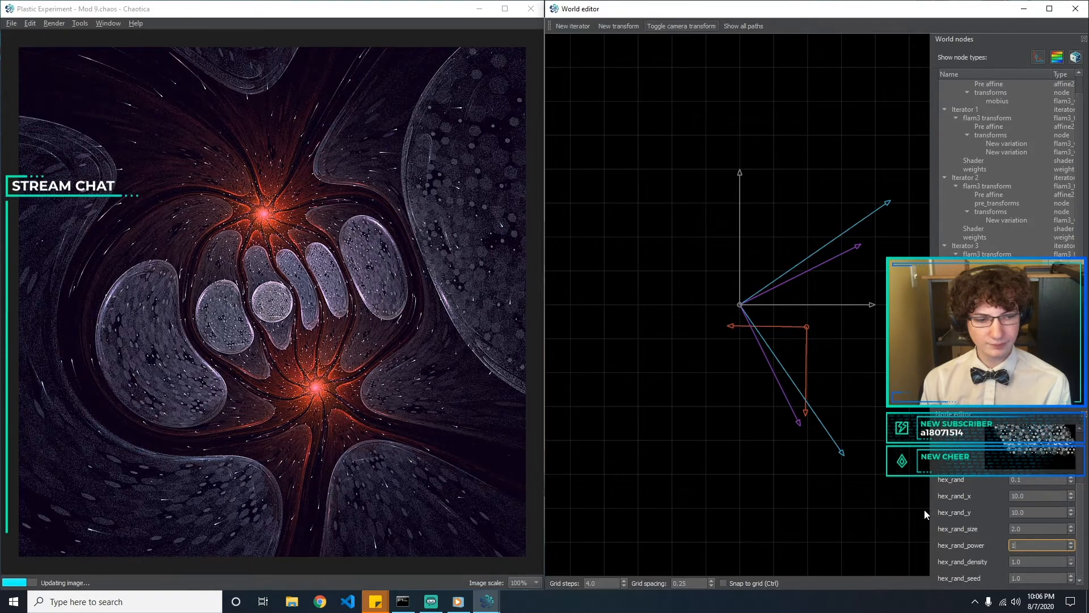
text(1)
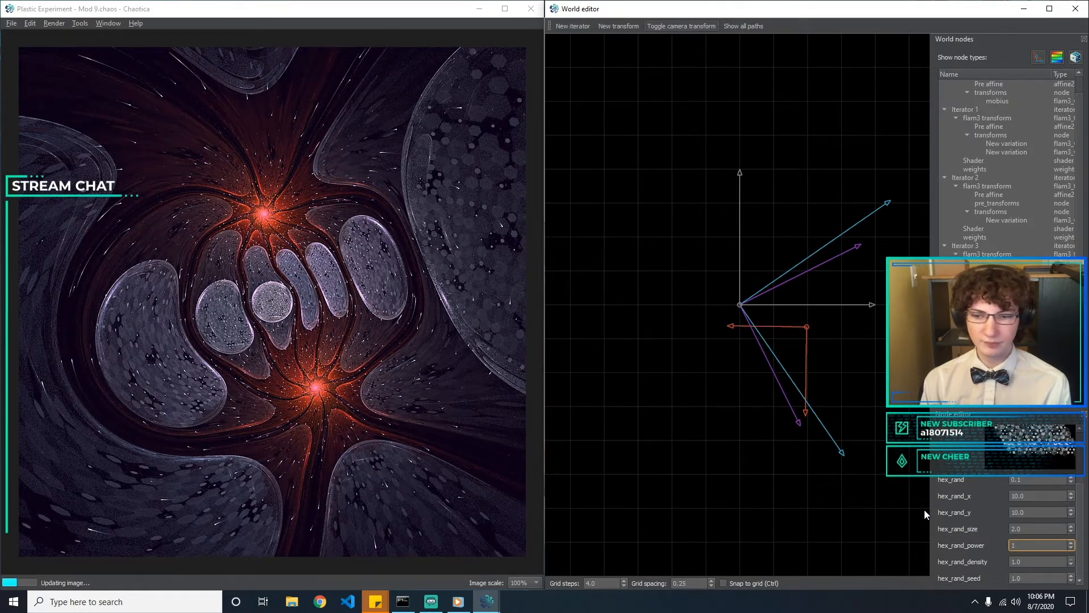
text(2)
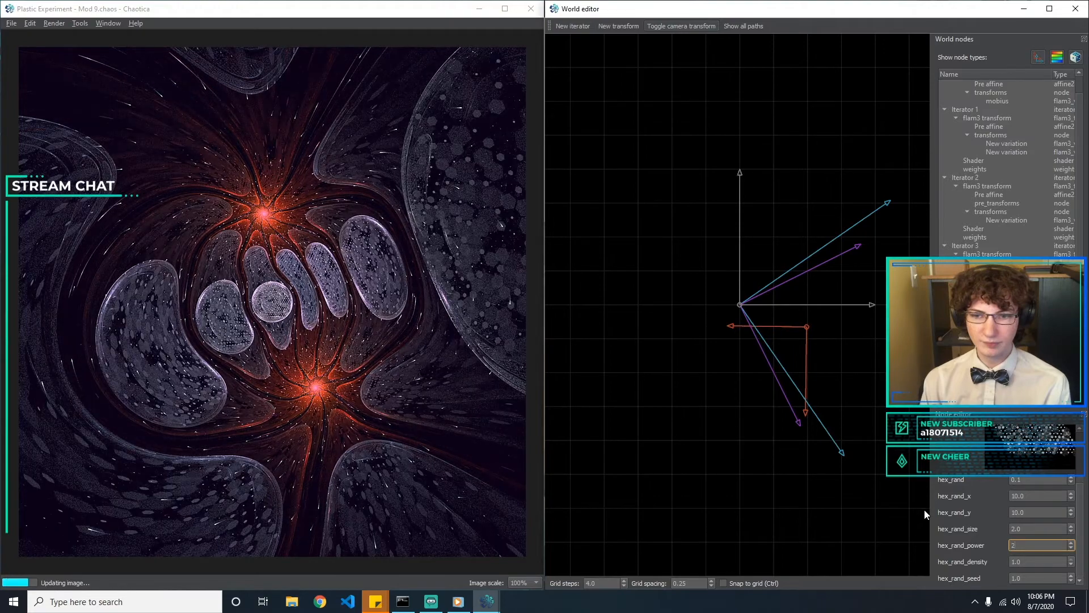
Try hex_rand_power at 1 and return it to 2
key(BackSpace)
text(1)
key(BackSpace)
text(2)
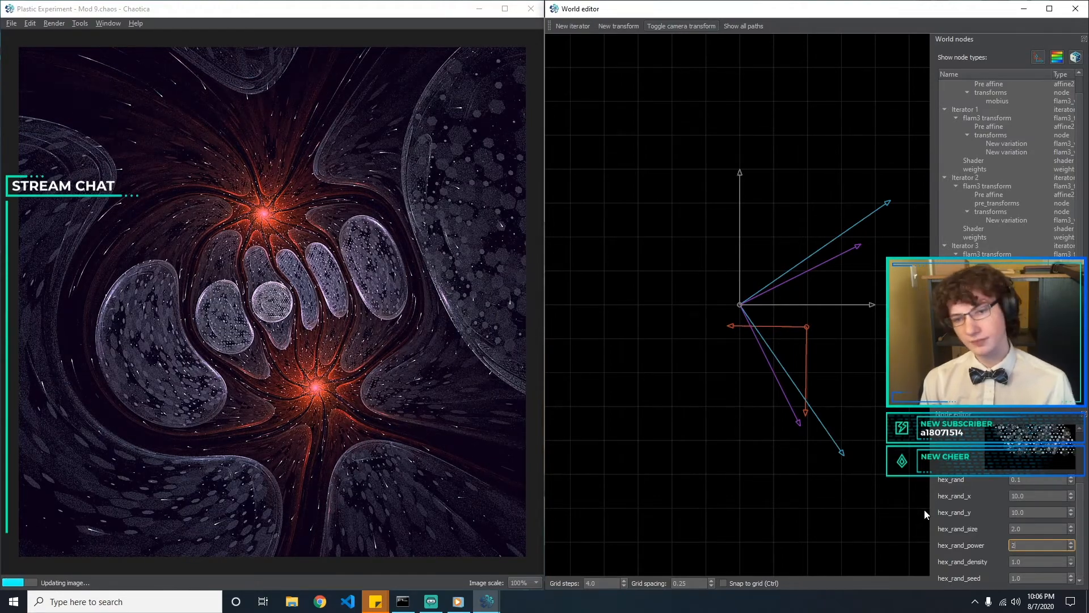
click(912, 513)
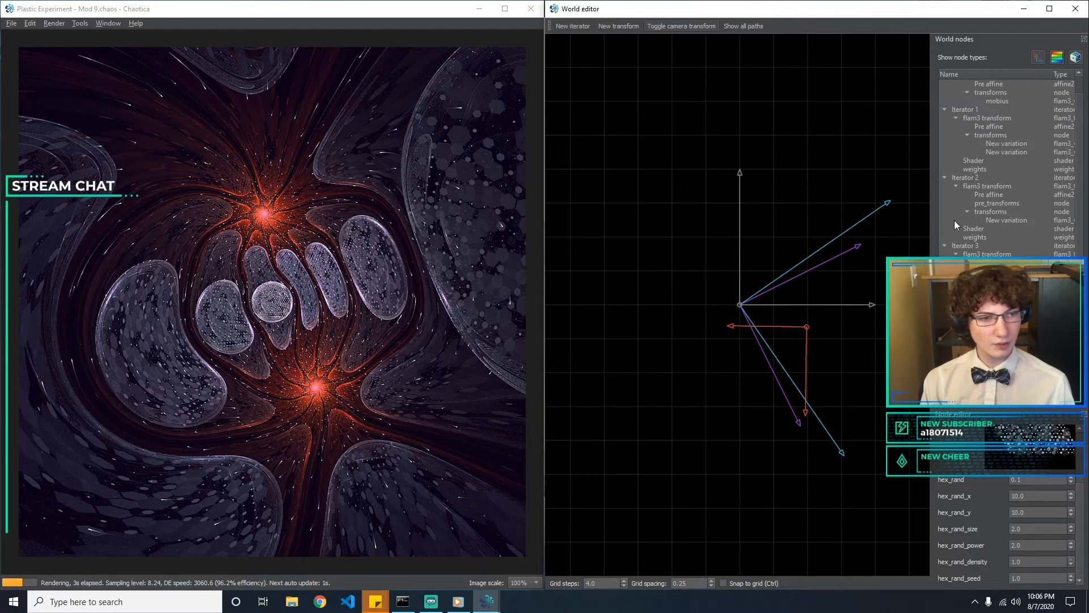
Switch Iterator 2's hemisphere variation to bubble
click(1009, 219)
click(1043, 444)
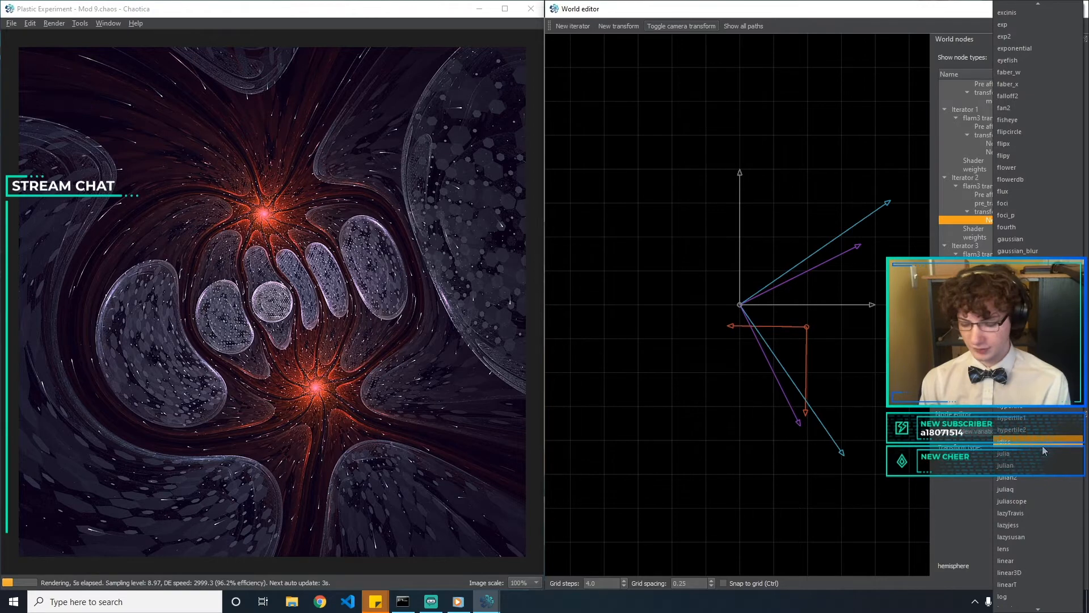
text(bubble)
key(Return)
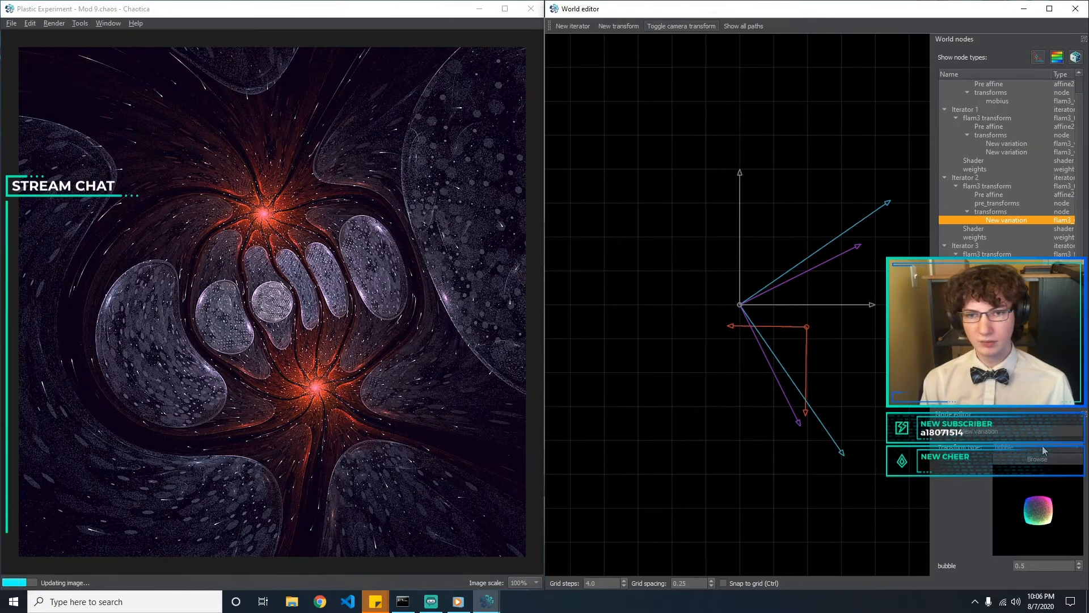
Try the bubble amount at 0.1 and set it back to 0.5
drag(1043, 566, 953, 570)
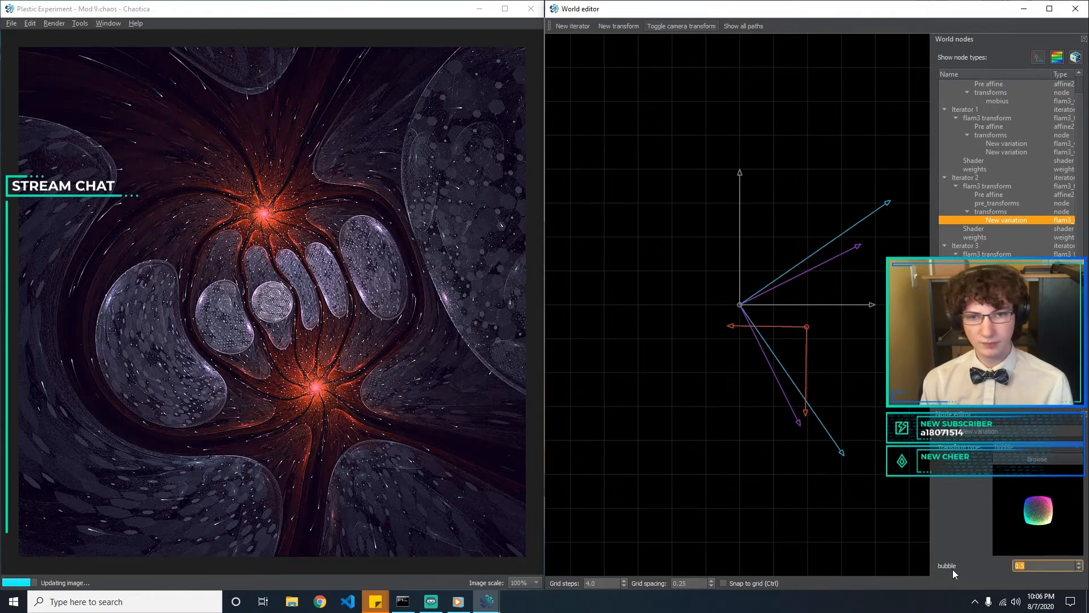
text(0.)
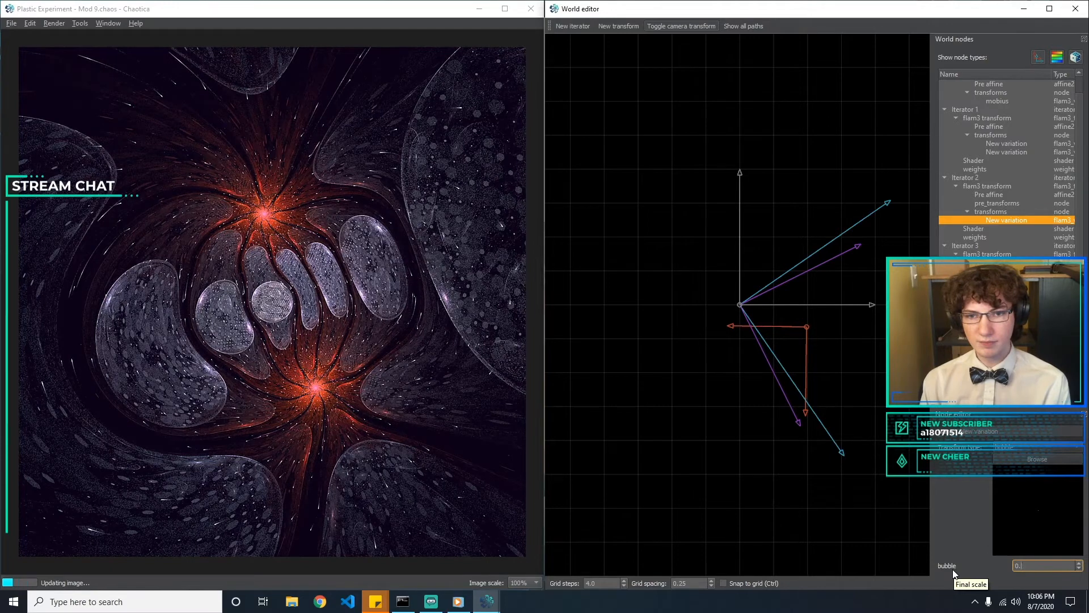
text(1)
key(BackSpace)
text(5)
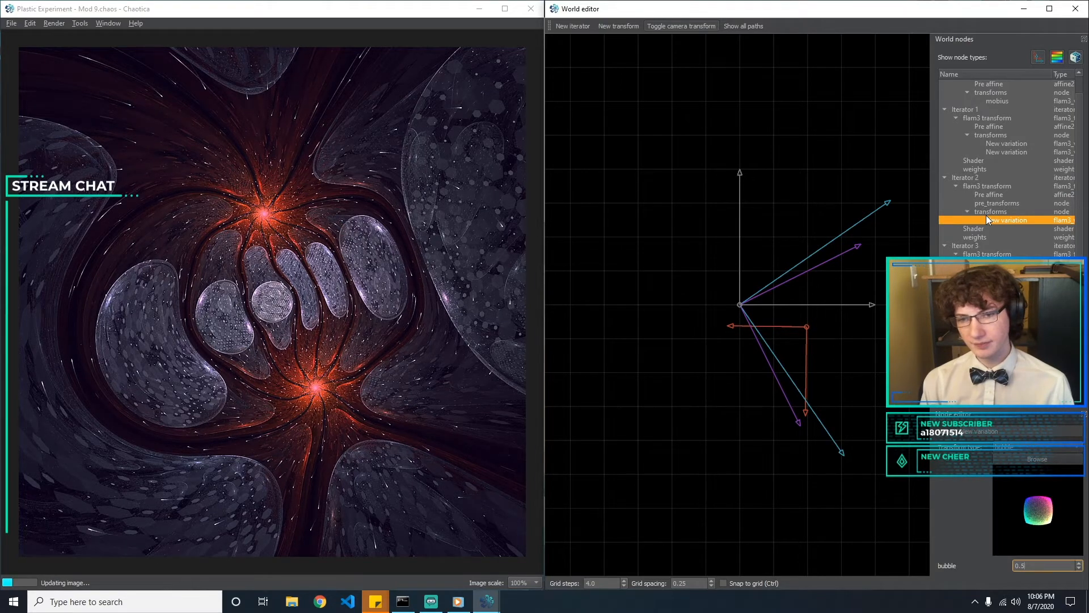
Change Iterator 2's variation from bubble back to hemisphere
click(1013, 448)
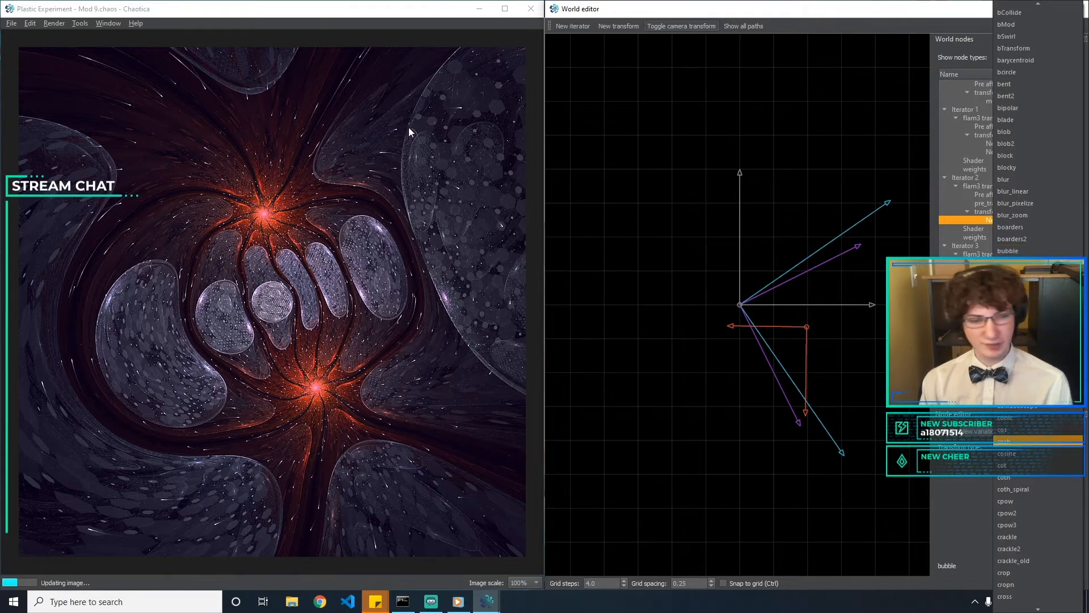
text(hemisphere)
key(Return)
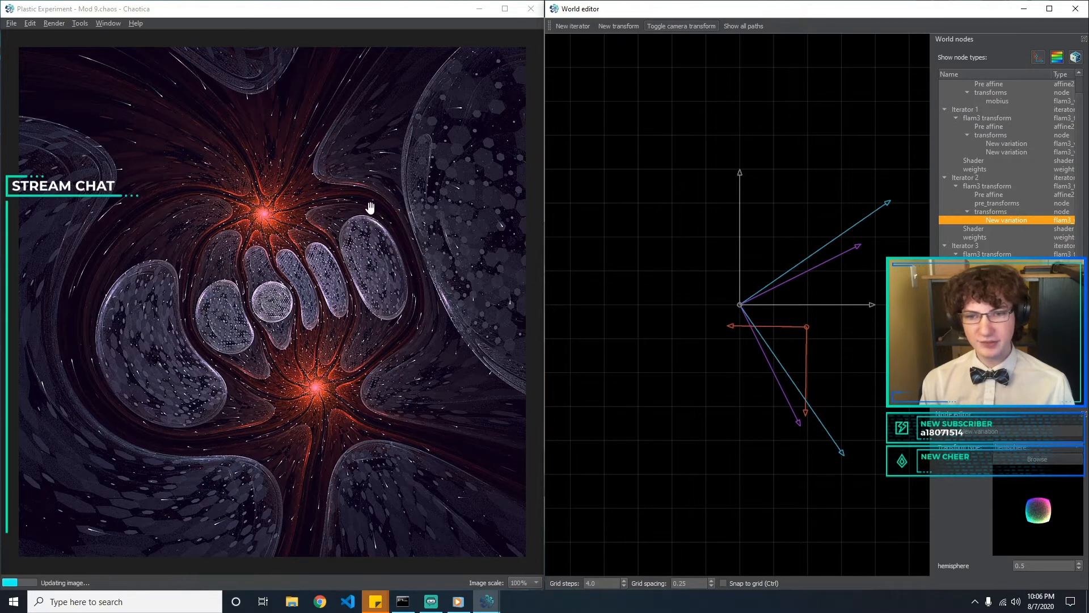
Compare eyefish amounts of 0.1 and 0.18 in Iterator 1 and set the amount to 0.19
click(1002, 154)
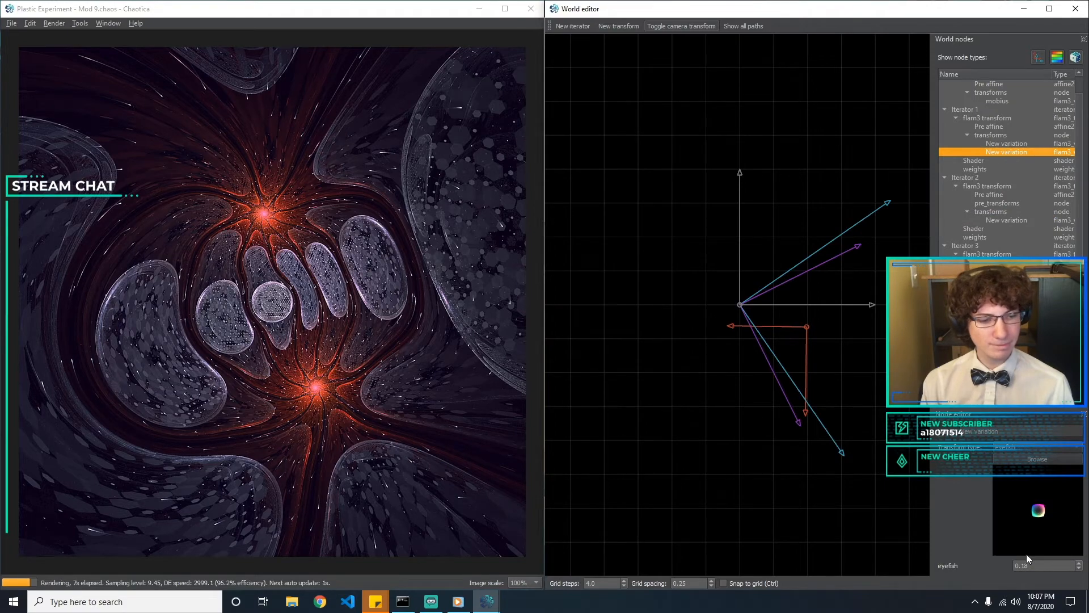
key(BackSpace)
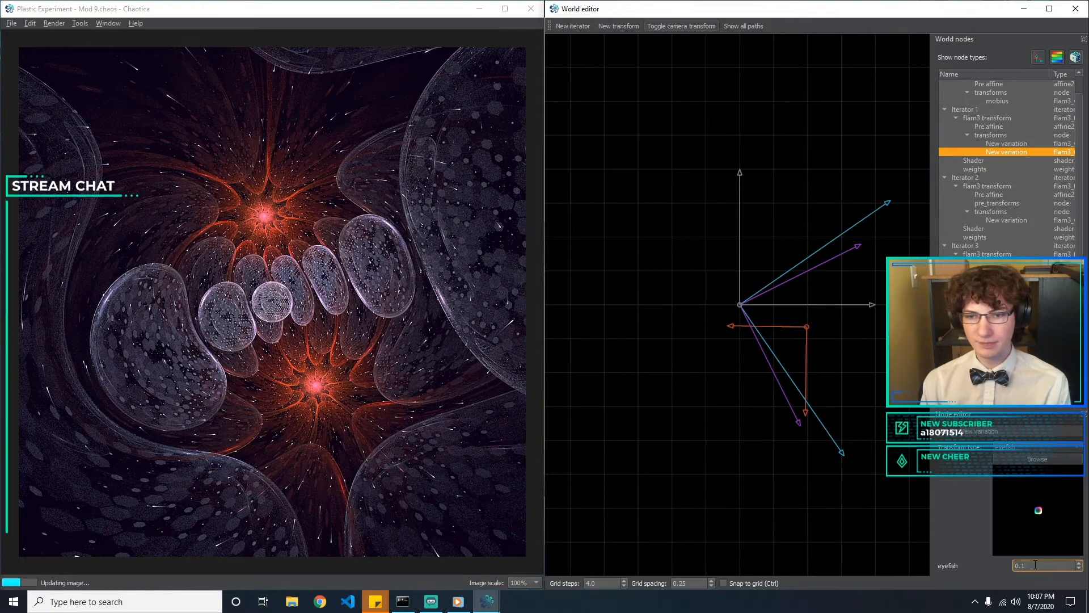
text(8)
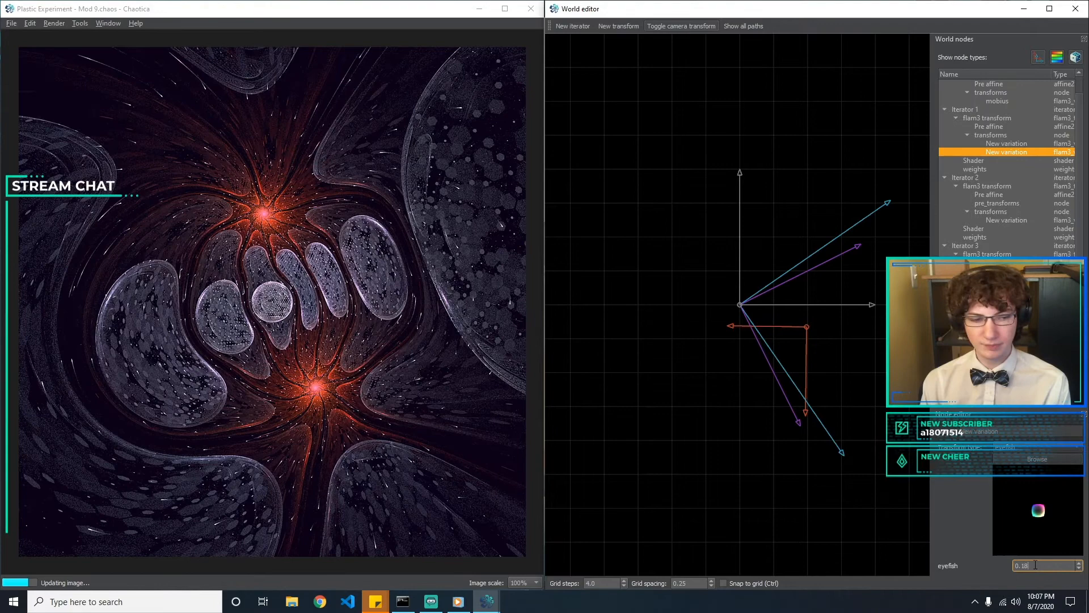
key(BackSpace)
text(8)
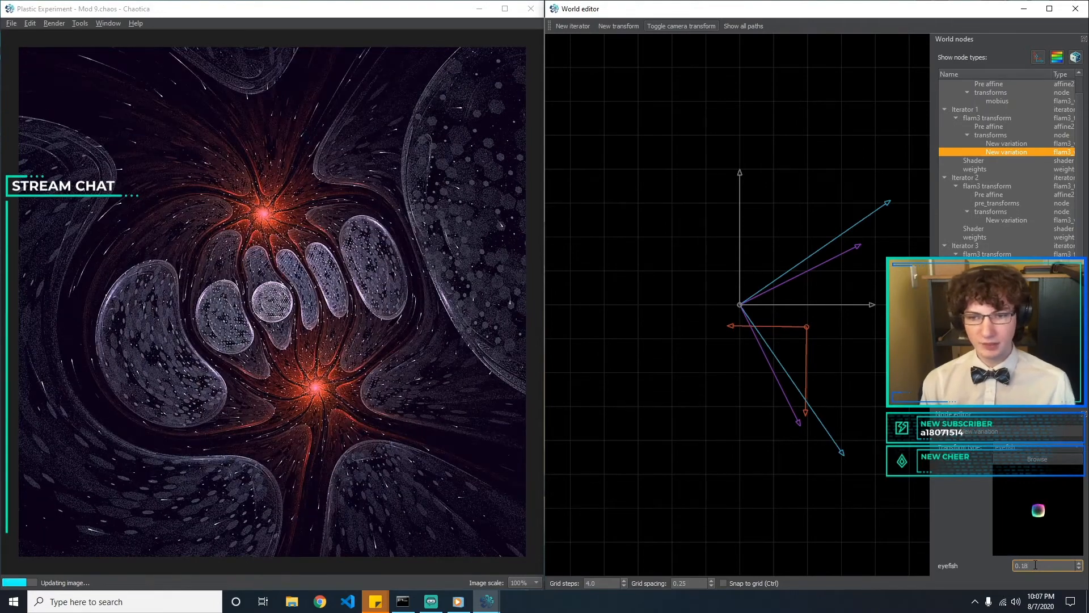
key(BackSpace)
text(9)
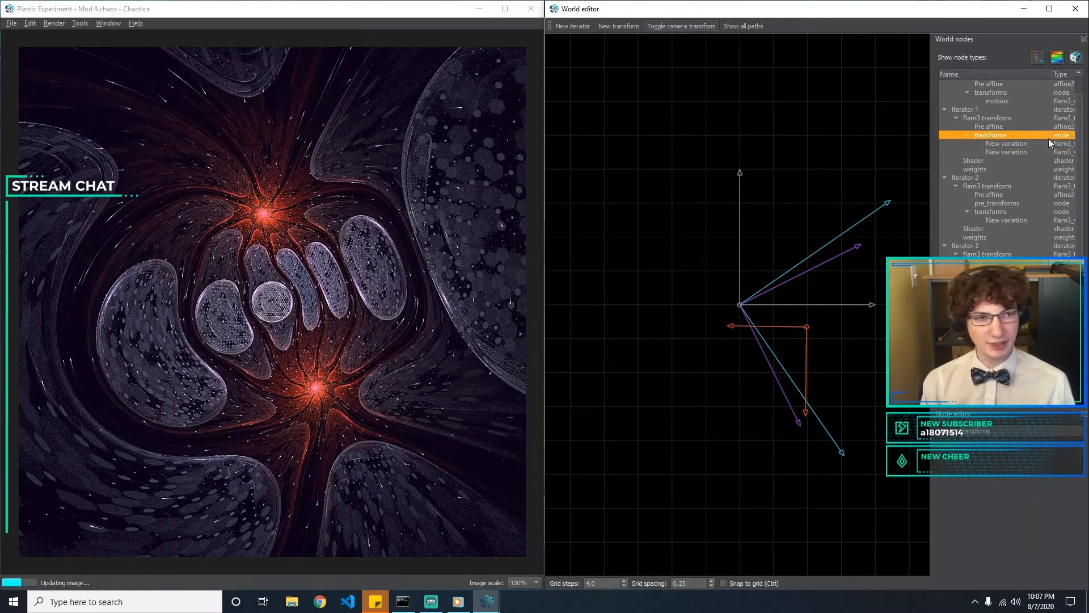
Try Iterator 1's spherical amount at 3.1 and 3.5 and return it to 3.0
click(1043, 144)
click(1037, 566)
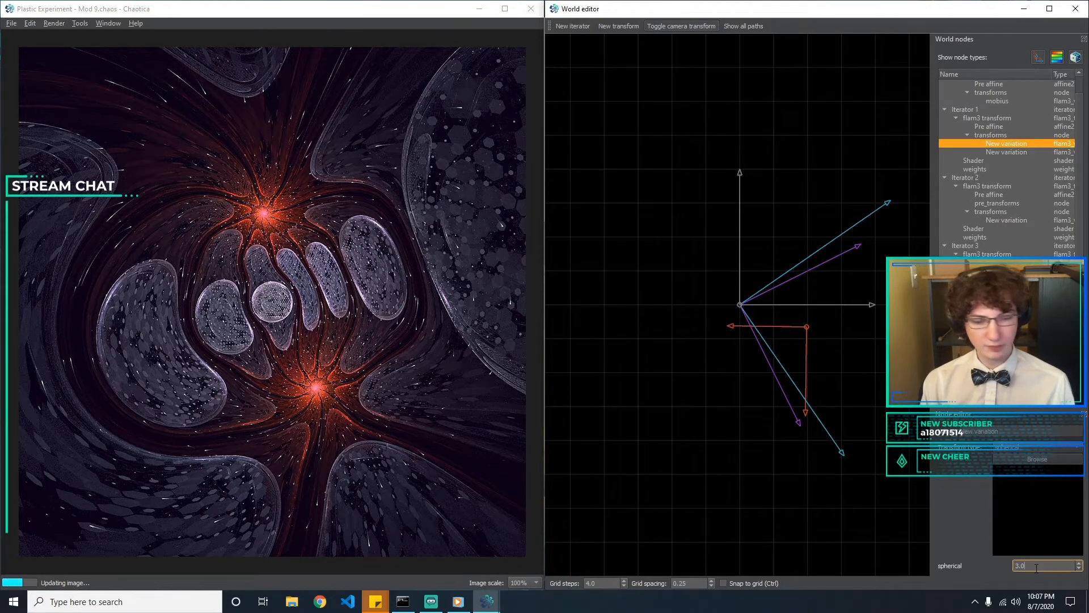
key(BackSpace)
text(1)
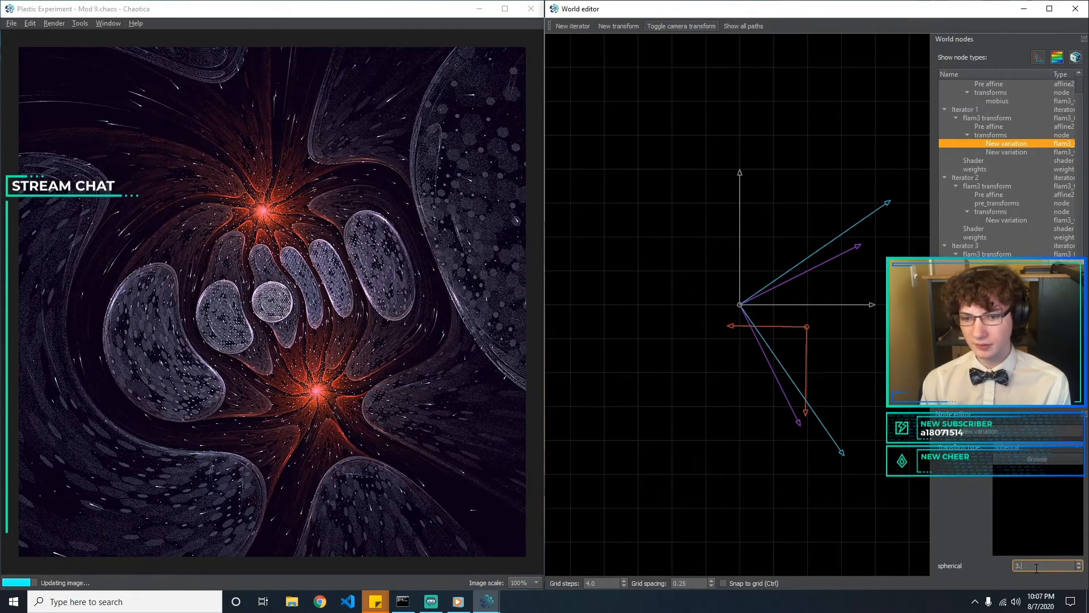
key(BackSpace)
text(3)
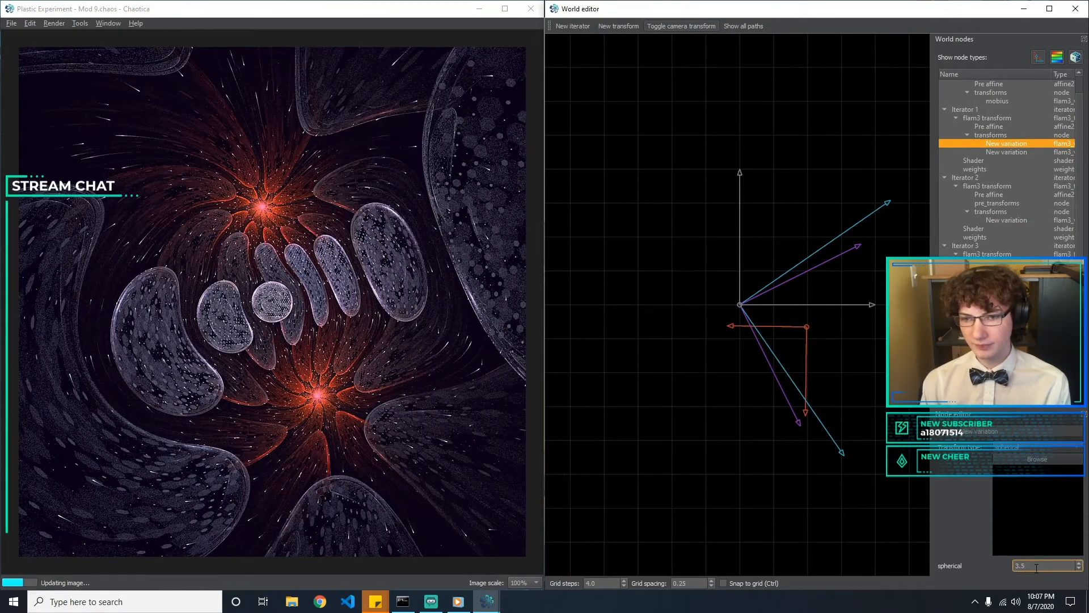
key(BackSpace)
text(0)
click(776, 479)
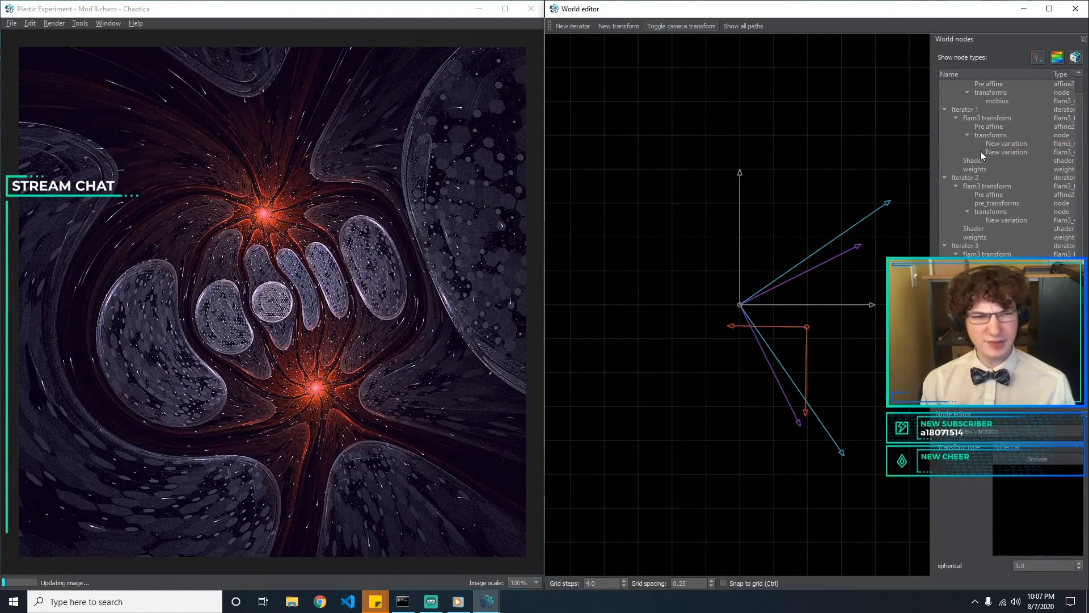
Review the settings of the mobius variation, Iterator 2's hemisphere, and Iterator 3's crackle, circlecrop, hex_rand and polar variations
click(1018, 101)
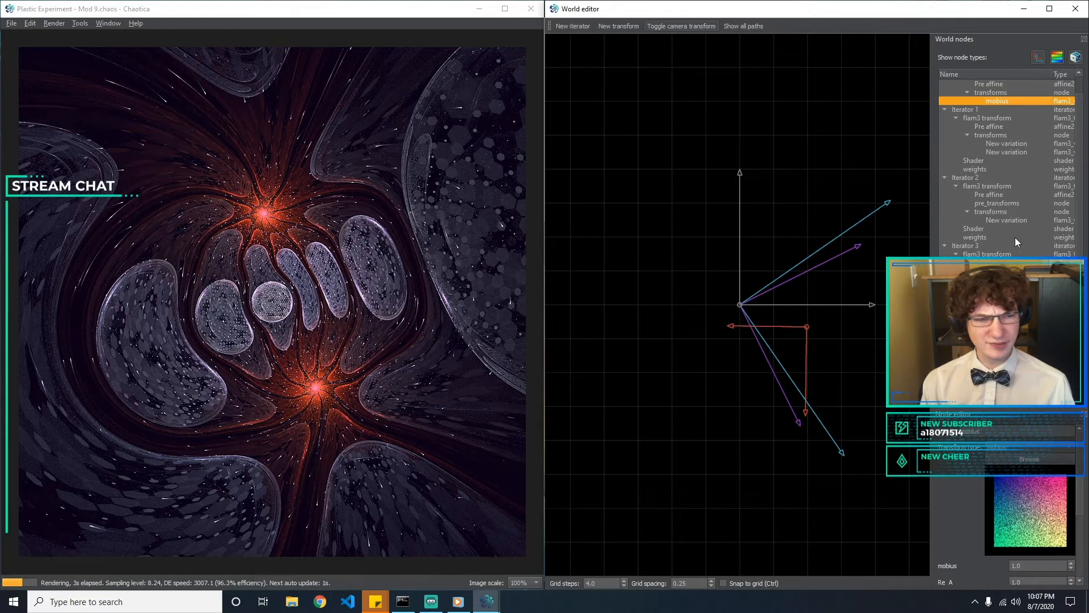
click(1002, 219)
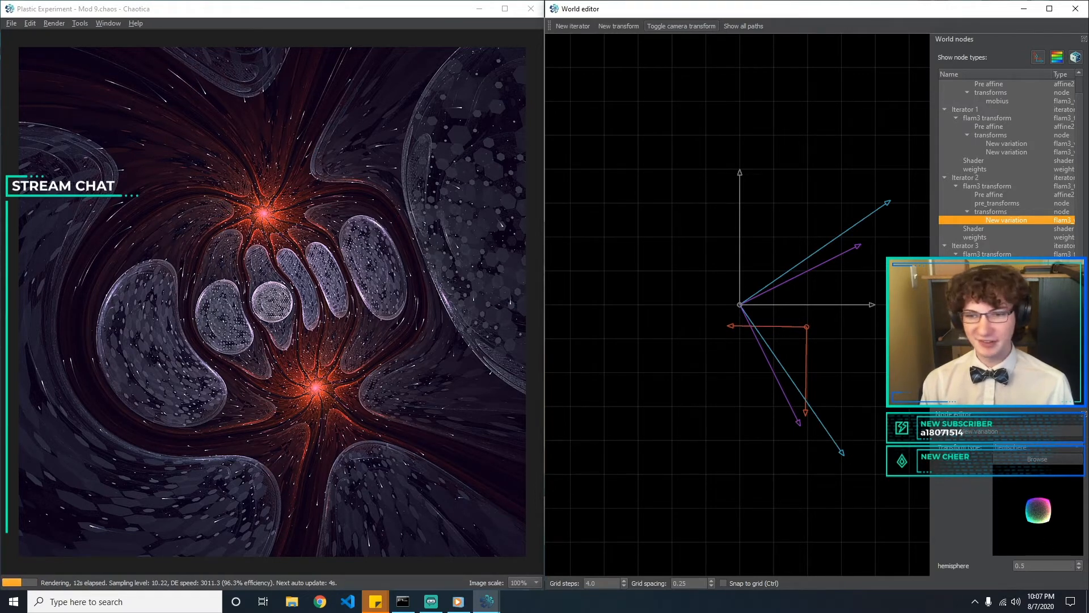
click(1002, 282)
click(1003, 290)
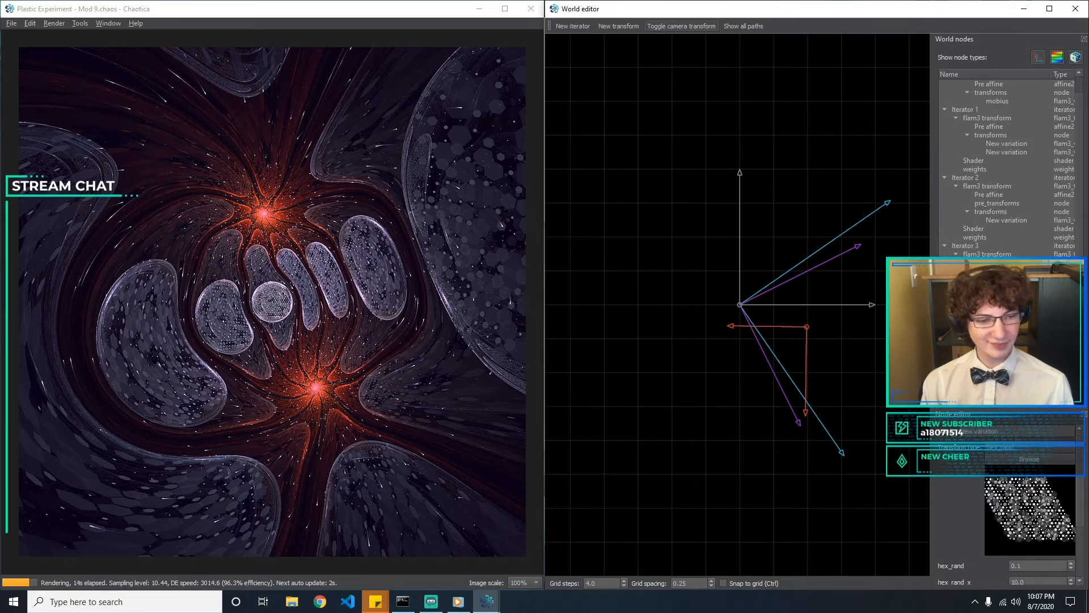
click(1005, 298)
click(1004, 305)
click(1004, 297)
drag(1080, 487, 1086, 440)
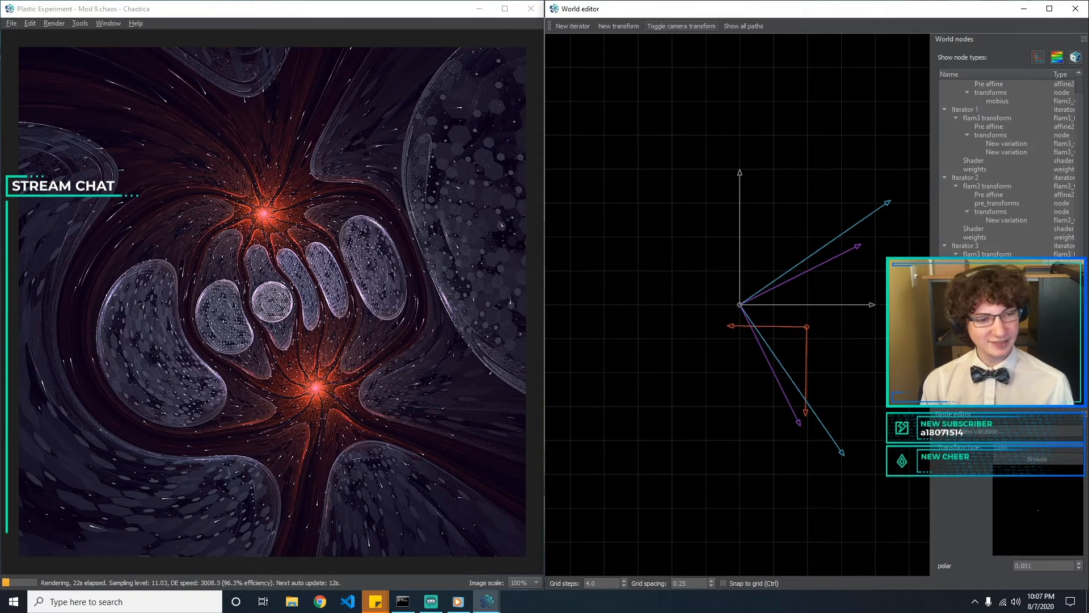
mouse_move(1079, 492)
mouse_down()
mouse_move(1080, 528)
mouse_move(1081, 482)
mouse_up()
click(1006, 288)
click(1006, 280)
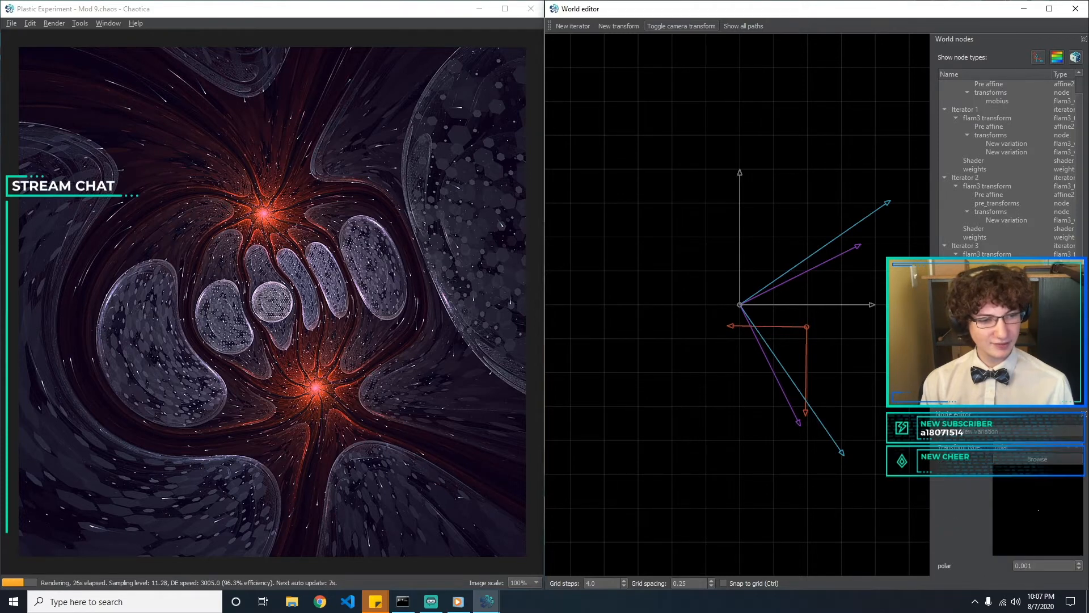
click(1007, 288)
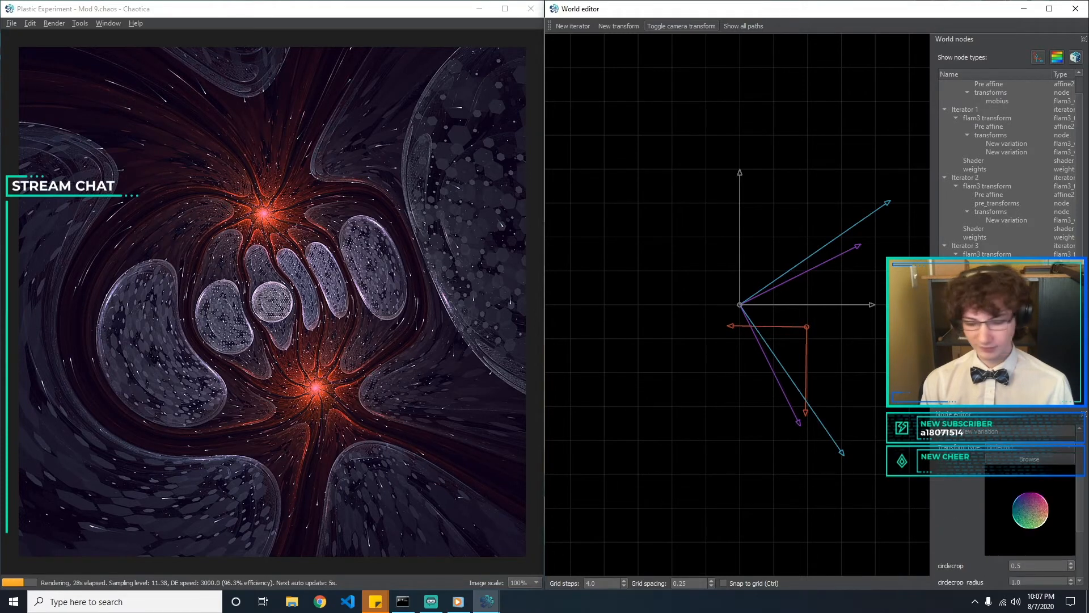
click(1006, 297)
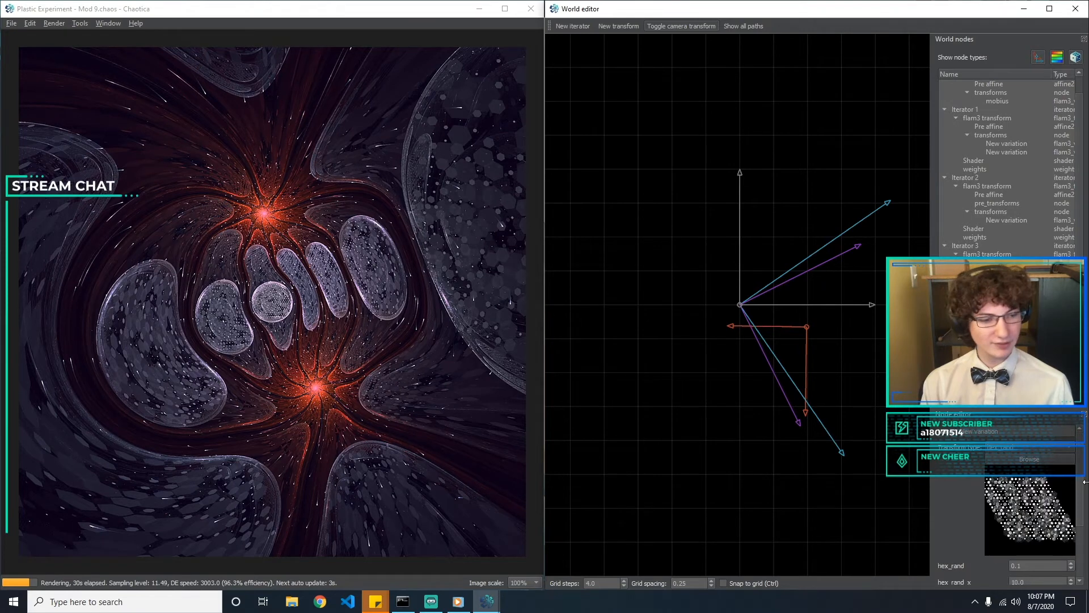
click(1007, 288)
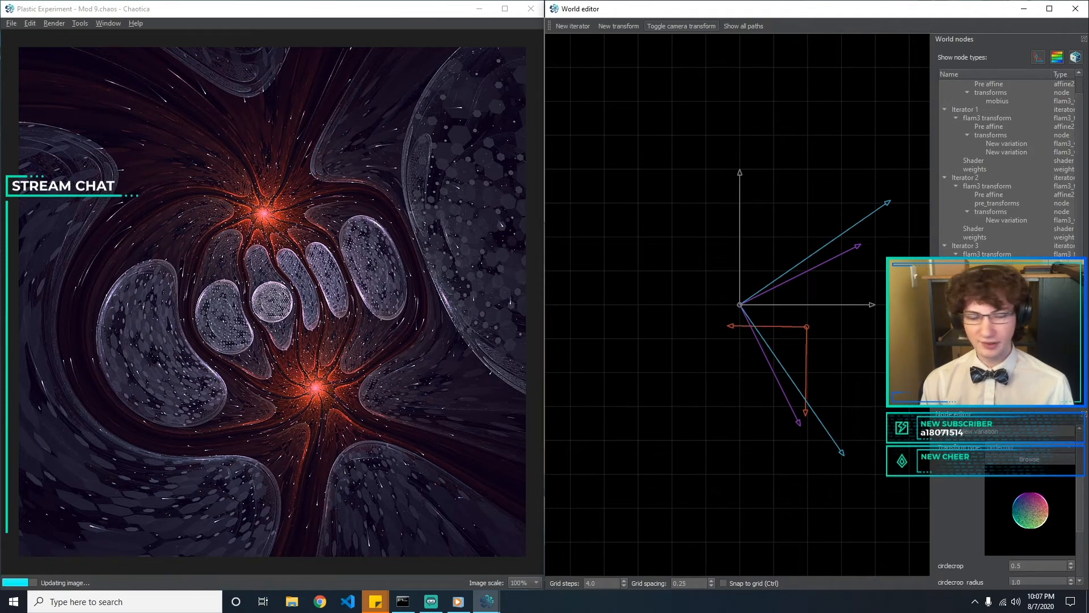
click(1006, 280)
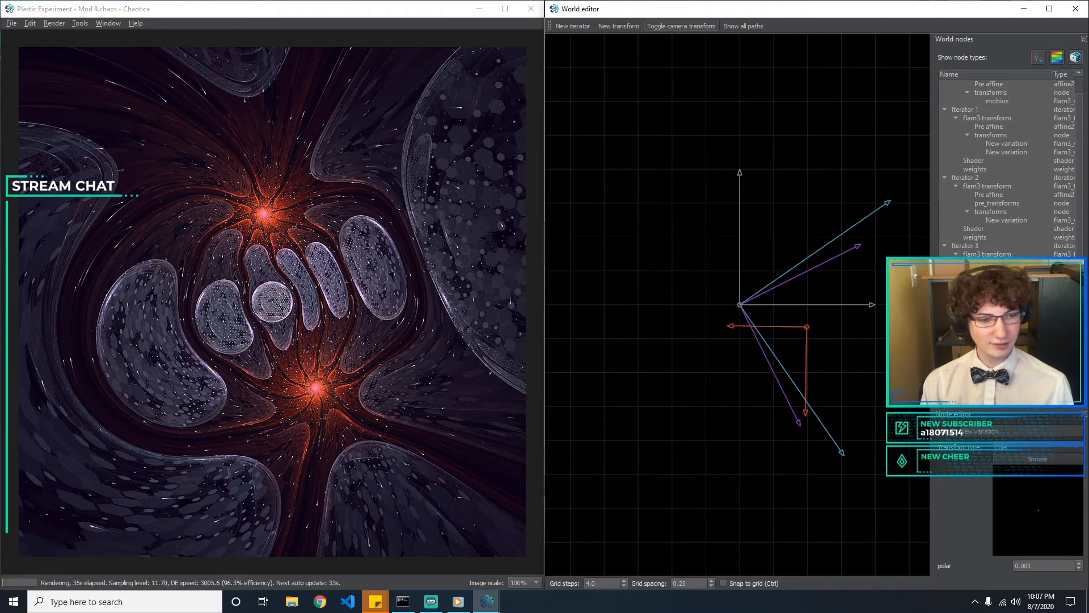
Try Iterator 2's hemisphere amount at 0.6 and return it to 0.5
click(1016, 220)
click(1042, 564)
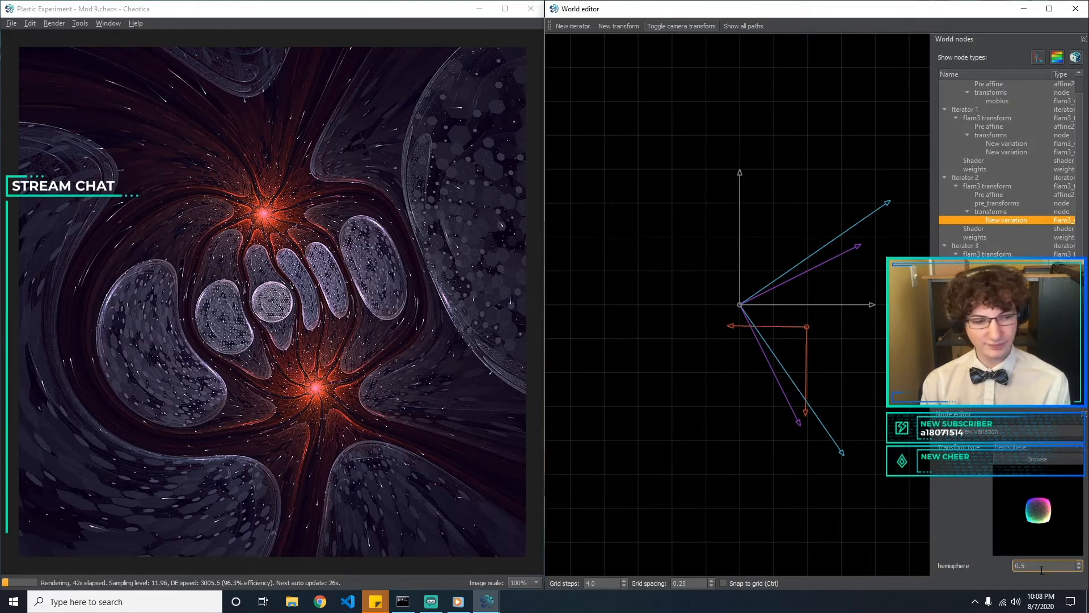
key(BackSpace)
text(4)
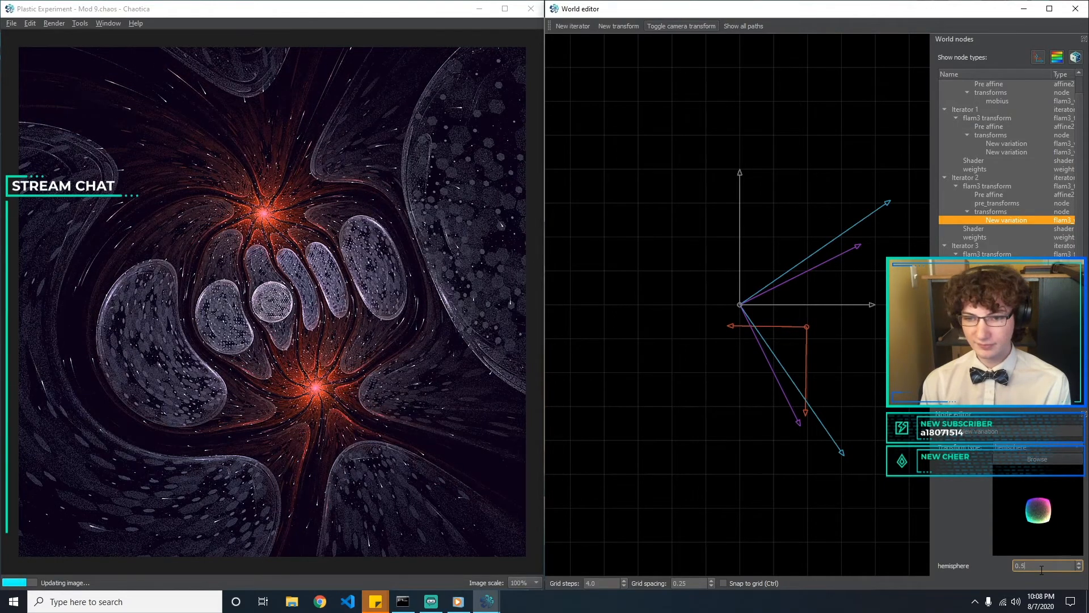
key(BackSpace)
text(6)
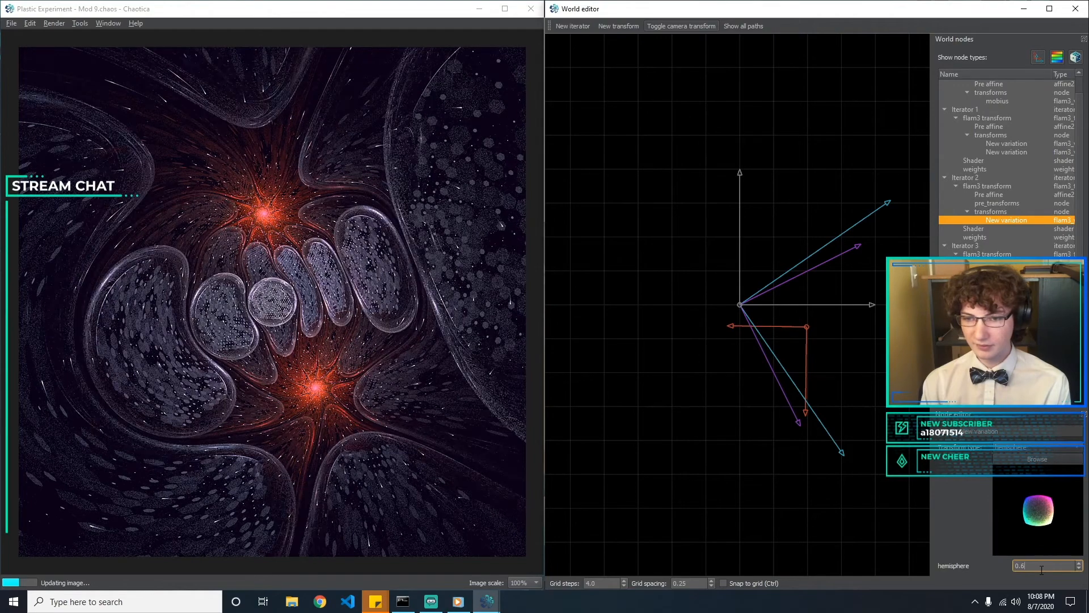
key(BackSpace)
text(5)
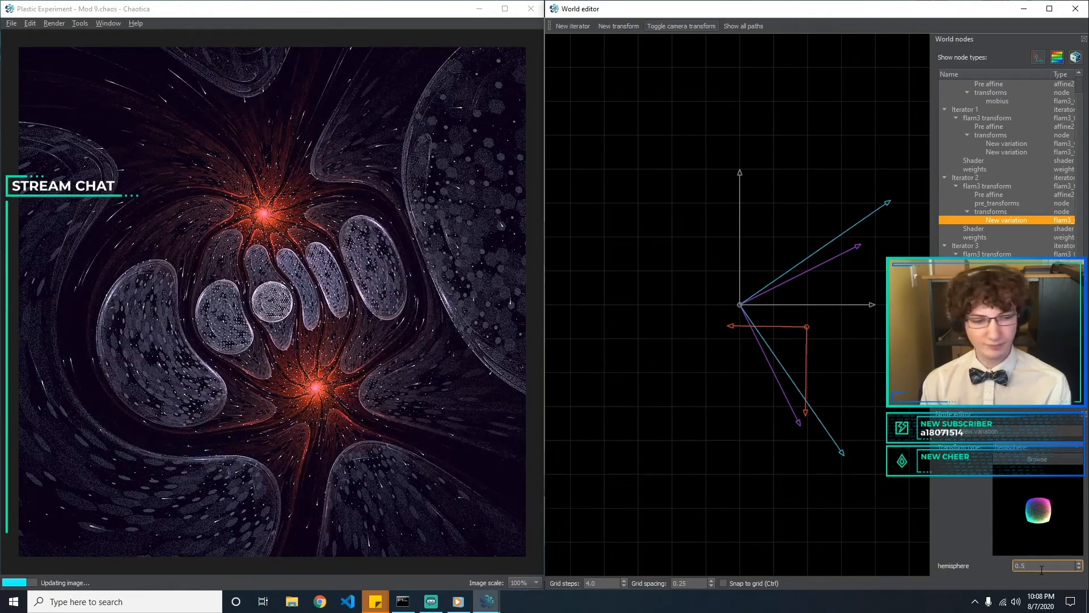
Add a new variation under Iterator 2's pre_transforms node and select it
click(1003, 145)
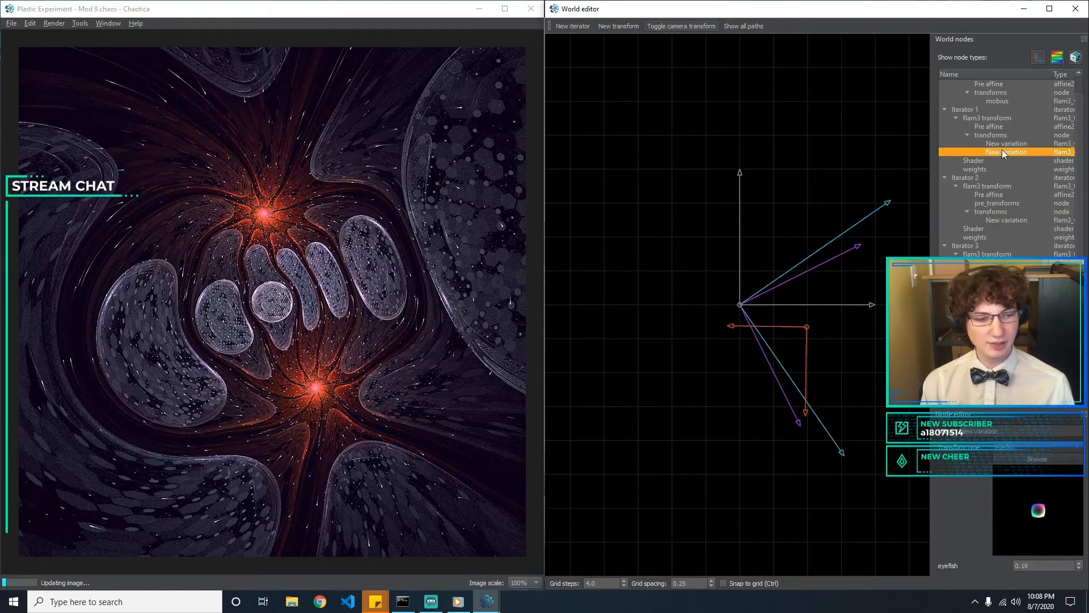
click(628, 393)
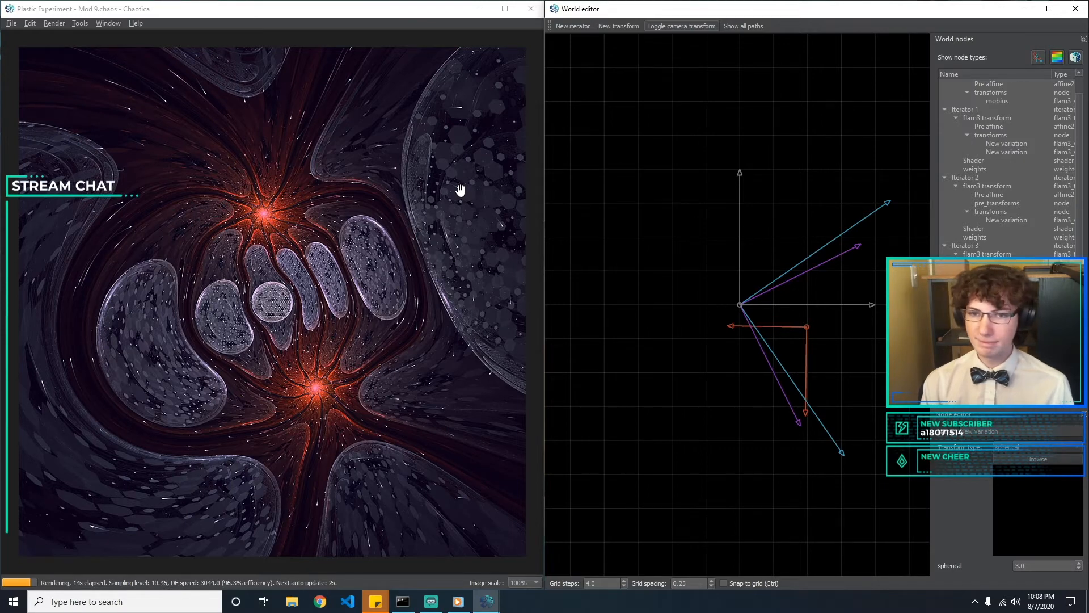
click(995, 220)
click(992, 203)
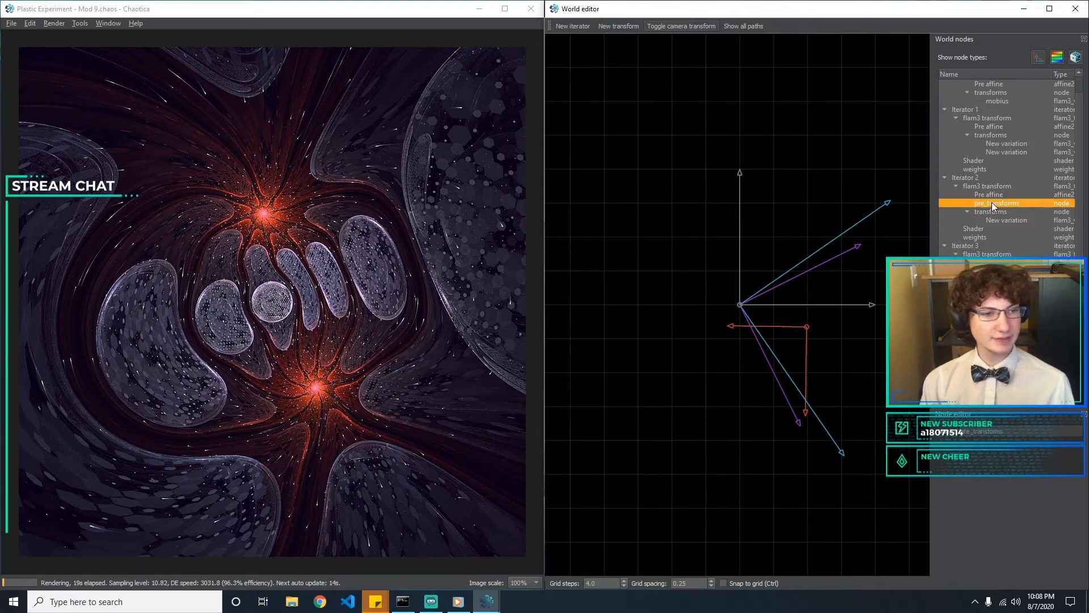
click(619, 27)
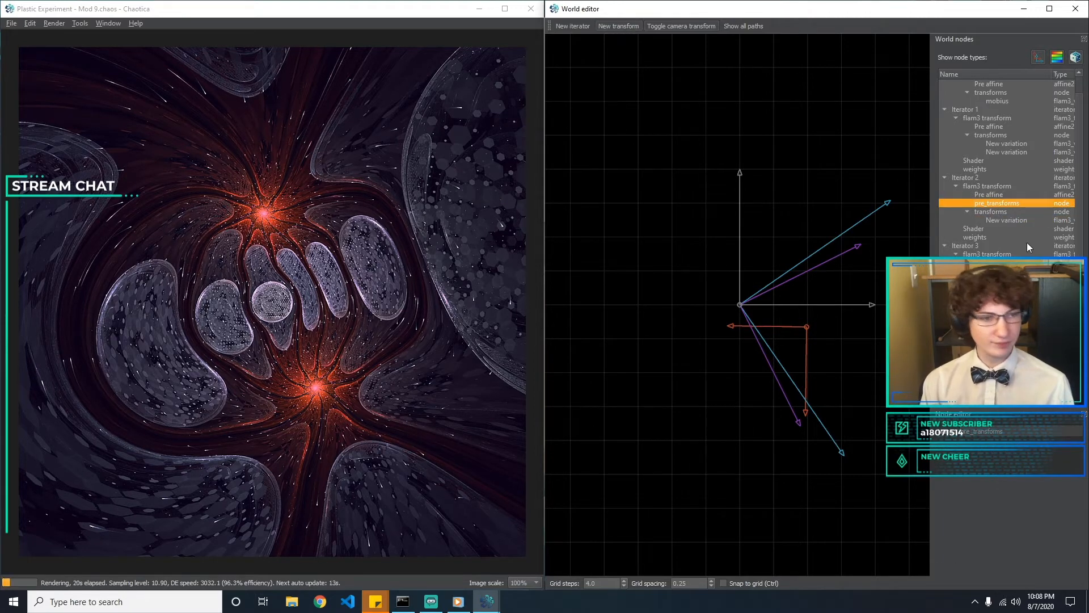
click(982, 212)
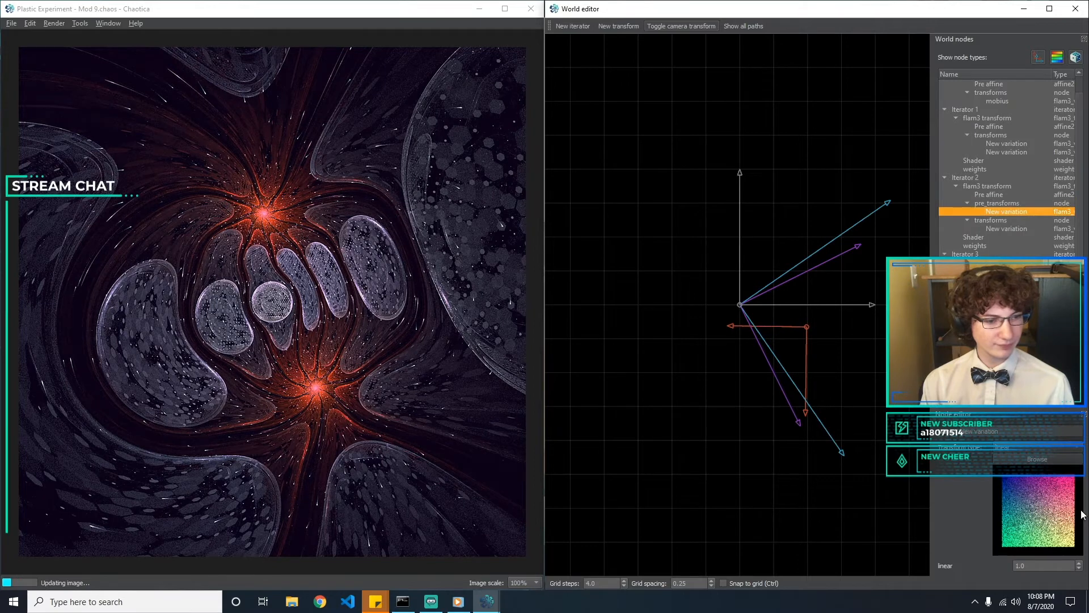
Change Iterator 2's new pre-transform variation to gaussian with an amount of 10
click(1047, 444)
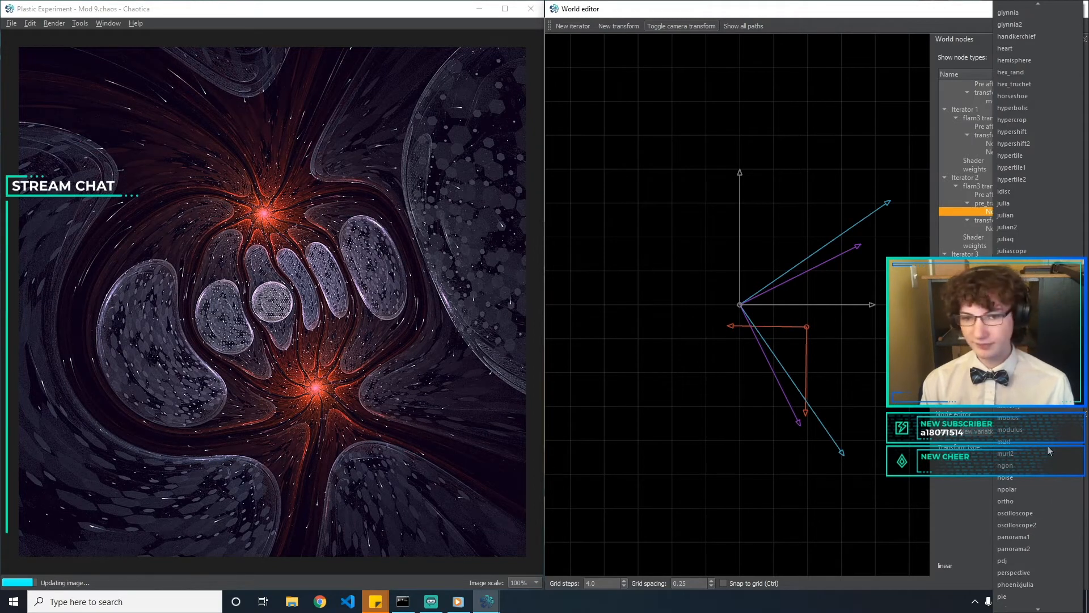
key(g)
key(a)
key(Return)
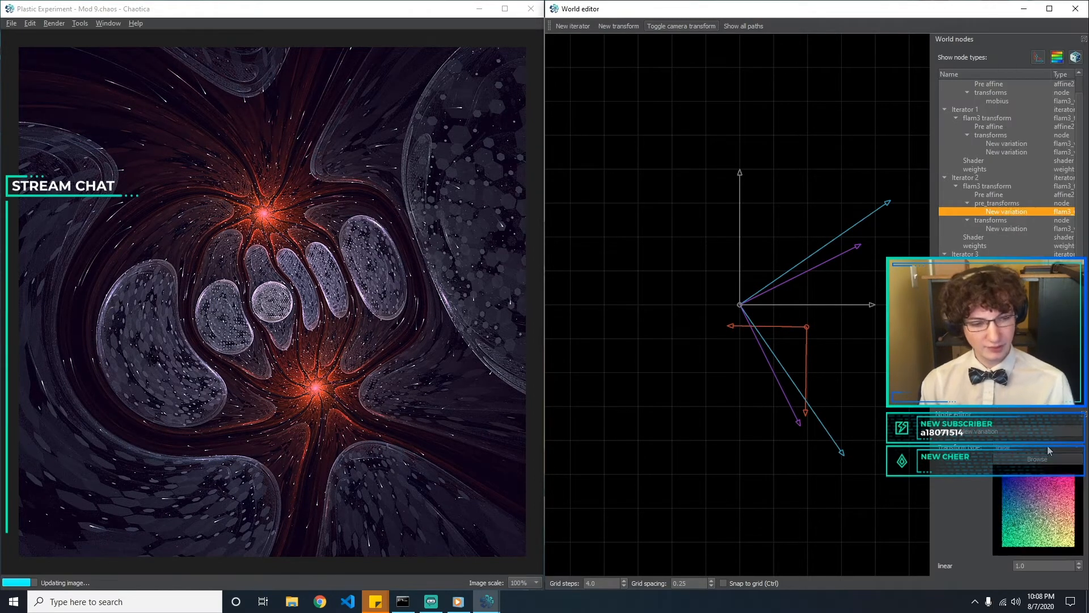
drag(1044, 565, 982, 562)
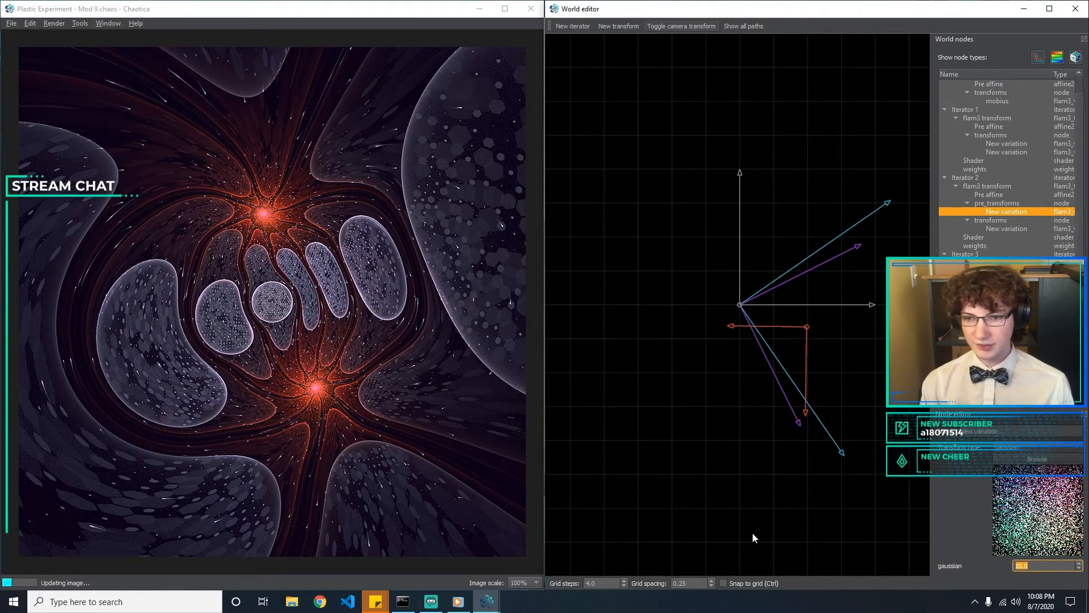
click(760, 499)
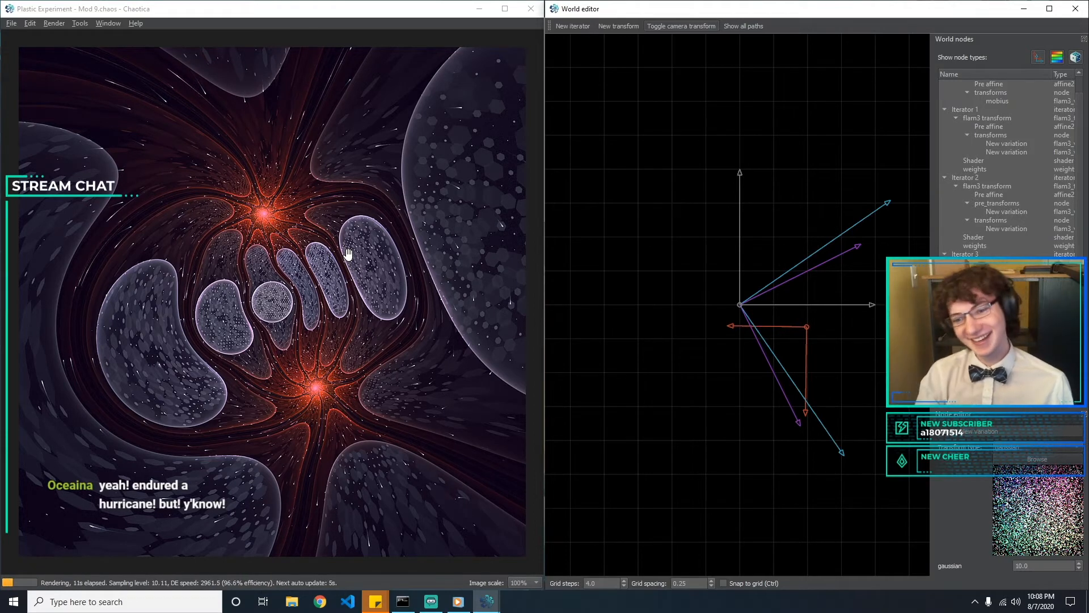
Try Iterator 2's gaussian amount at 1, 5 and 100 and return it to 10
text(5)
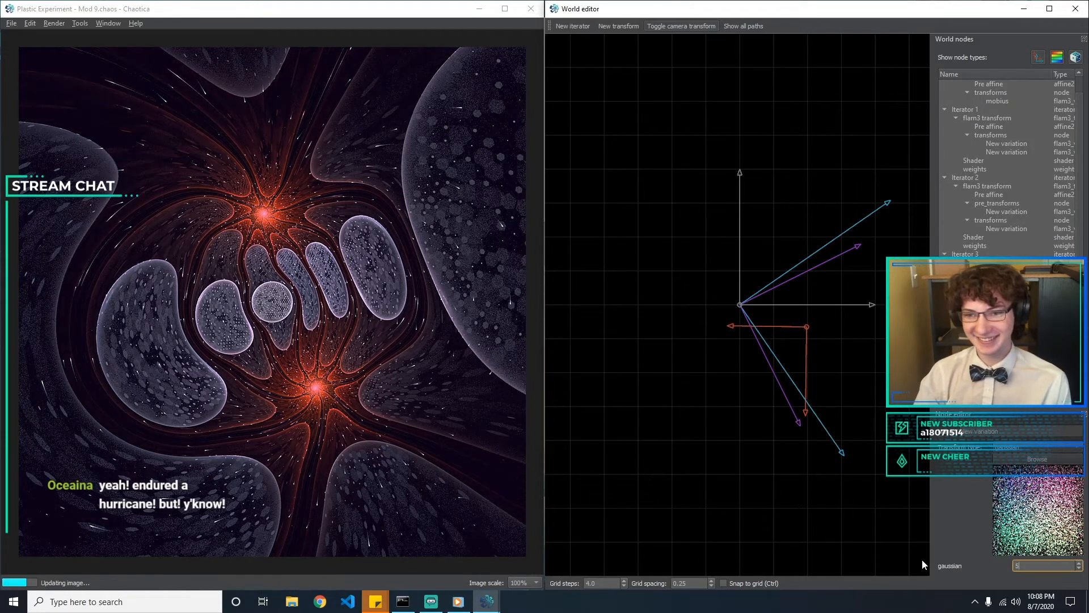
text(1)
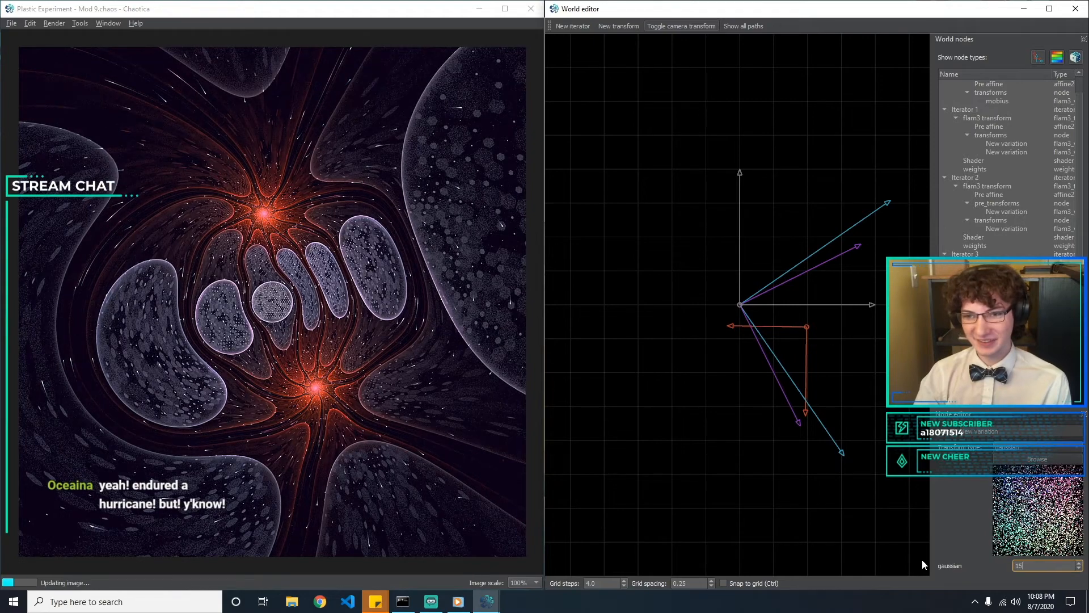
key(BackSpace)
text(0)
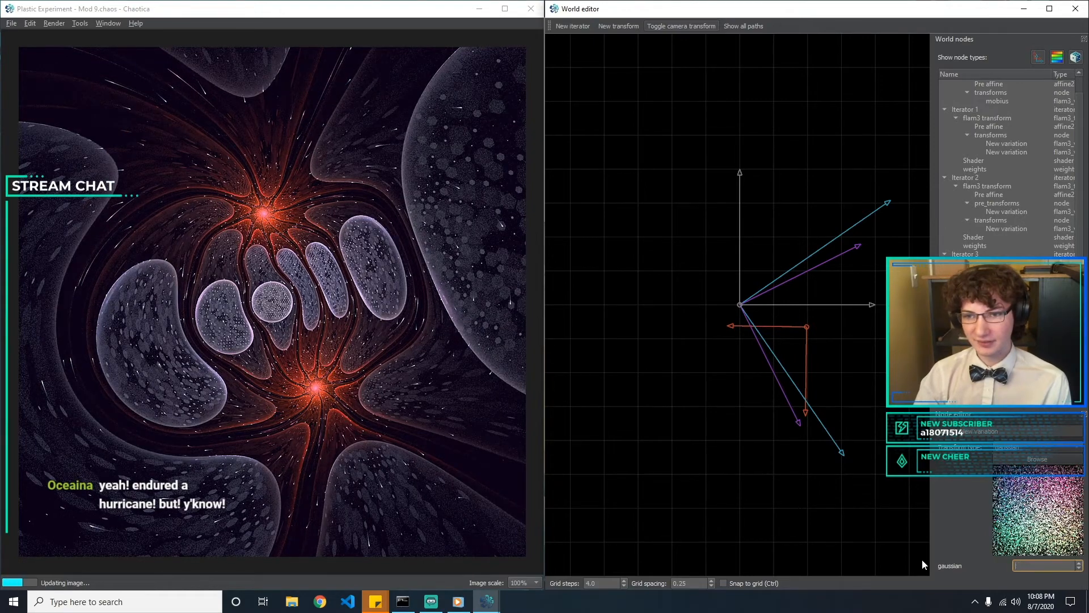
key(BackSpace)
text(1)
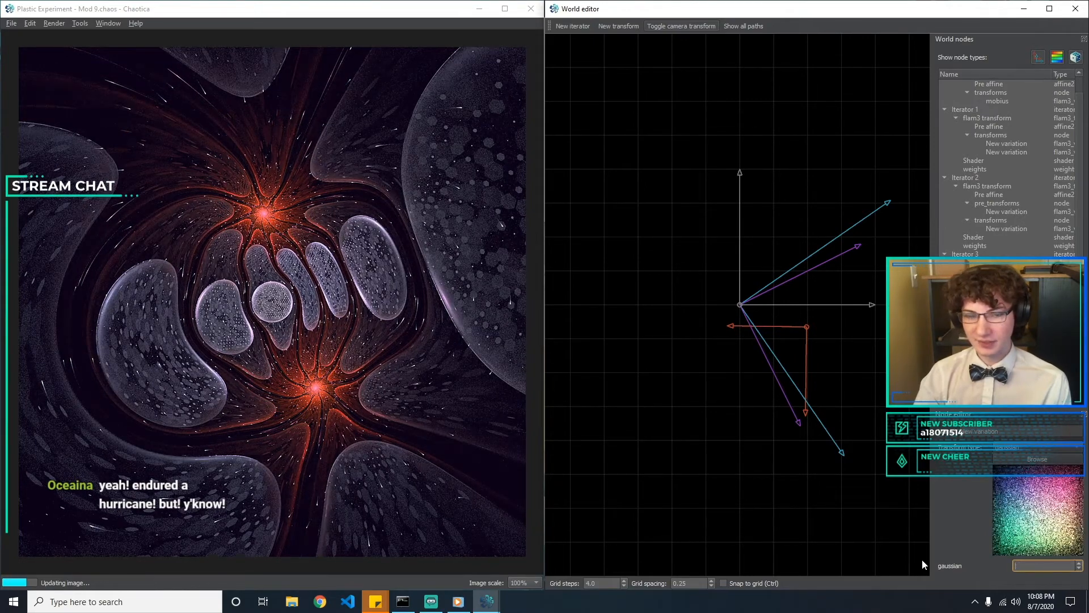
text(100)
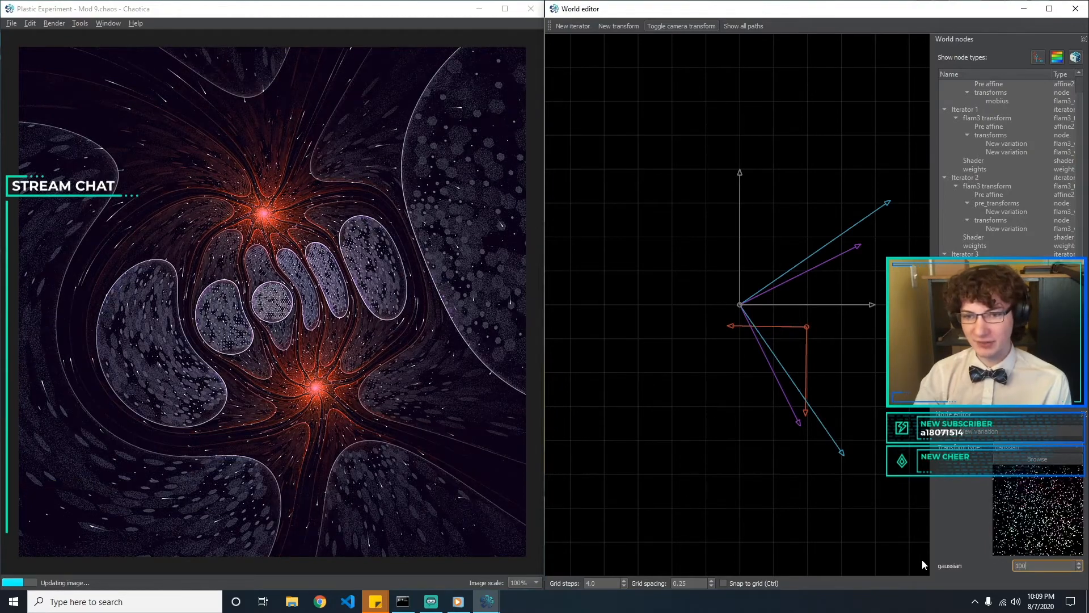
key(BackSpace)
key(BackSpace)
key(BackSpace)
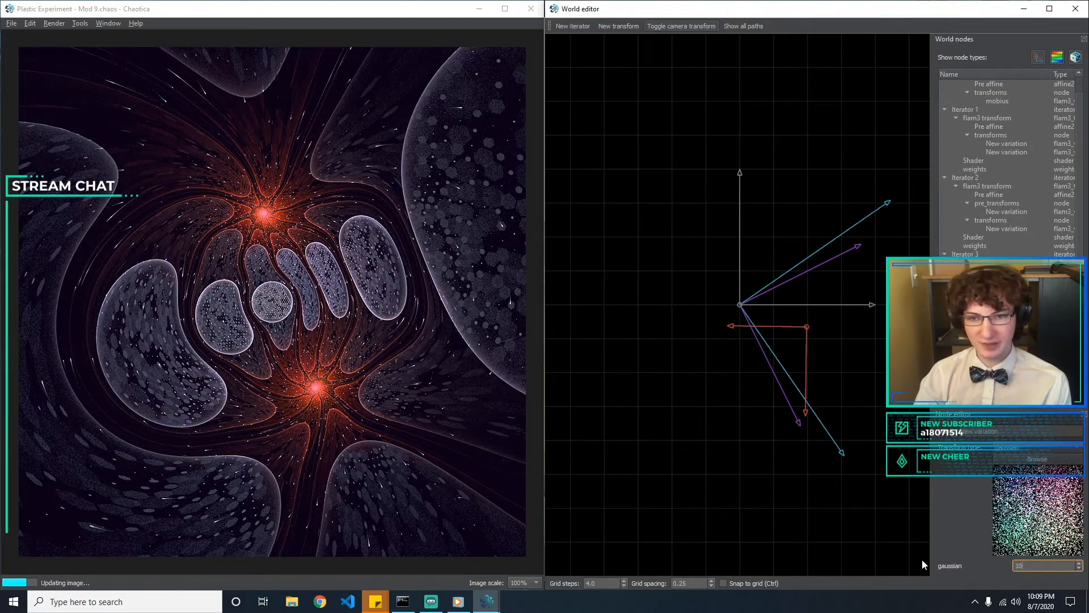
text(5)
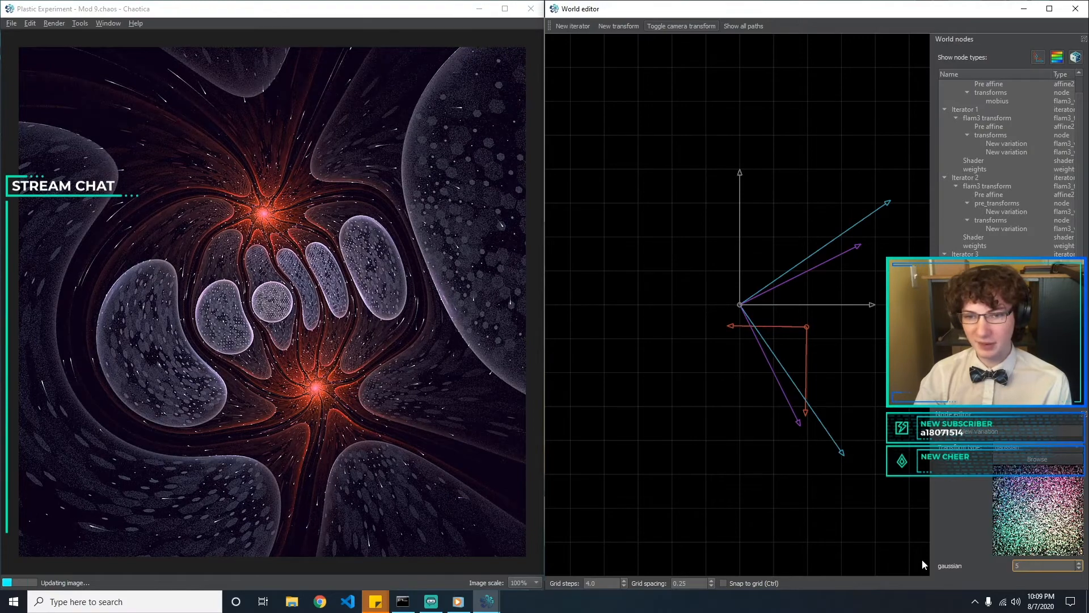
key(BackSpace)
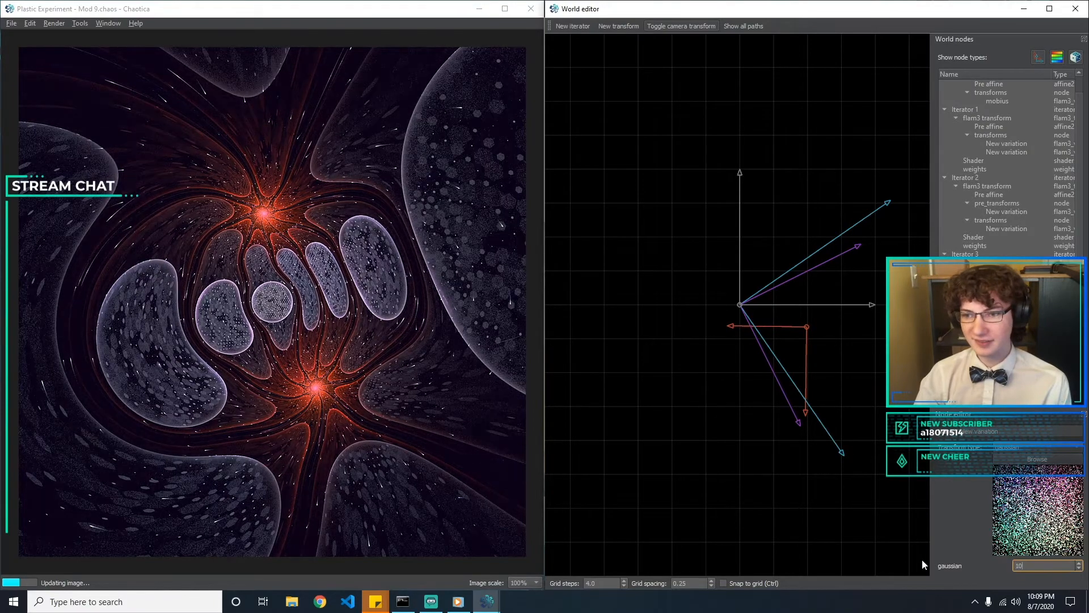
text(5)
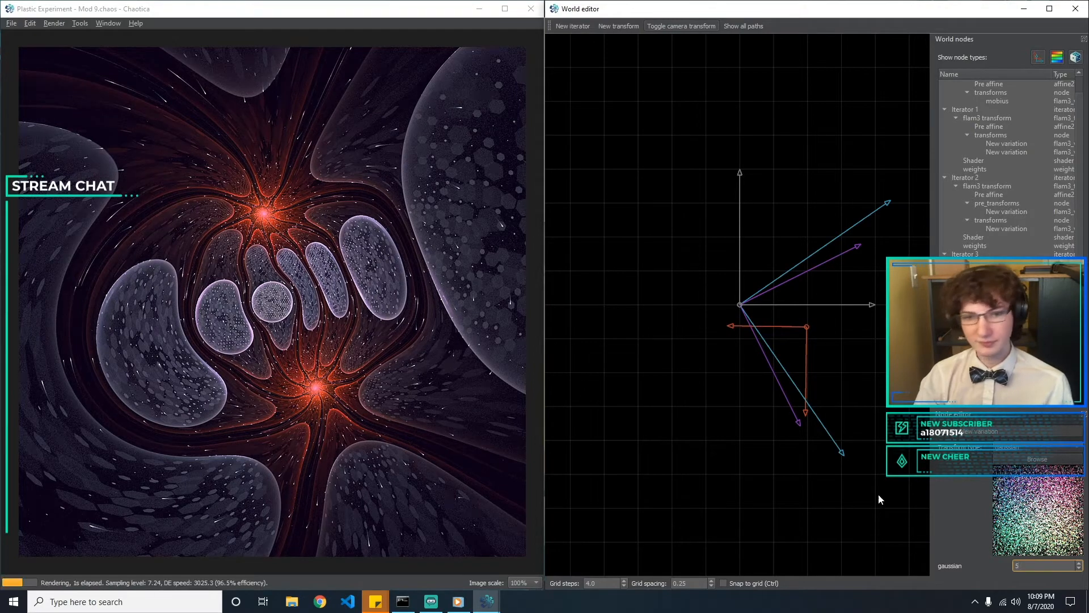
click(750, 461)
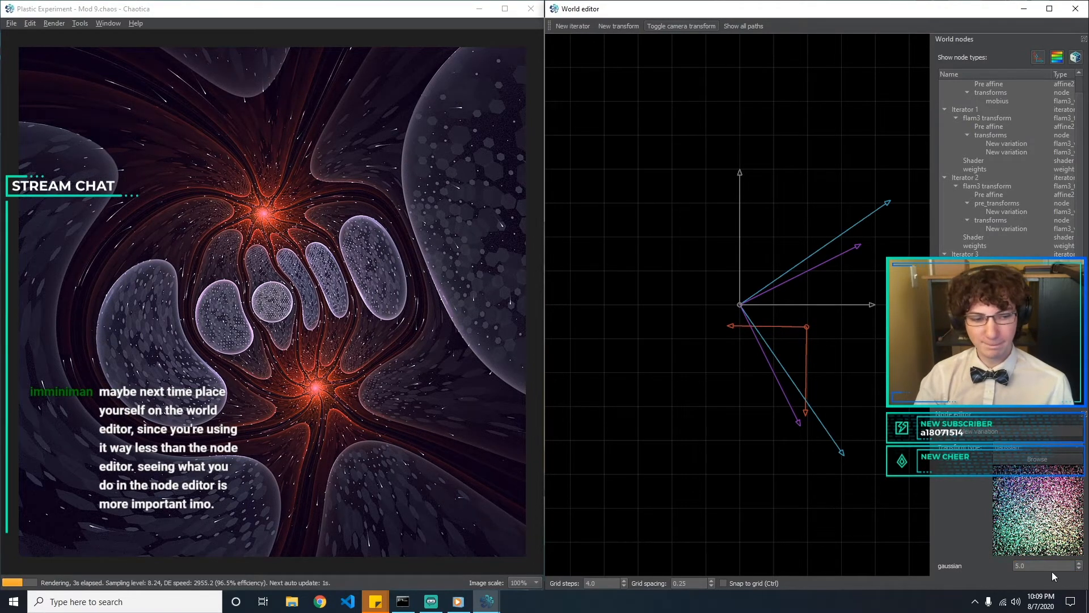
text(10)
click(638, 482)
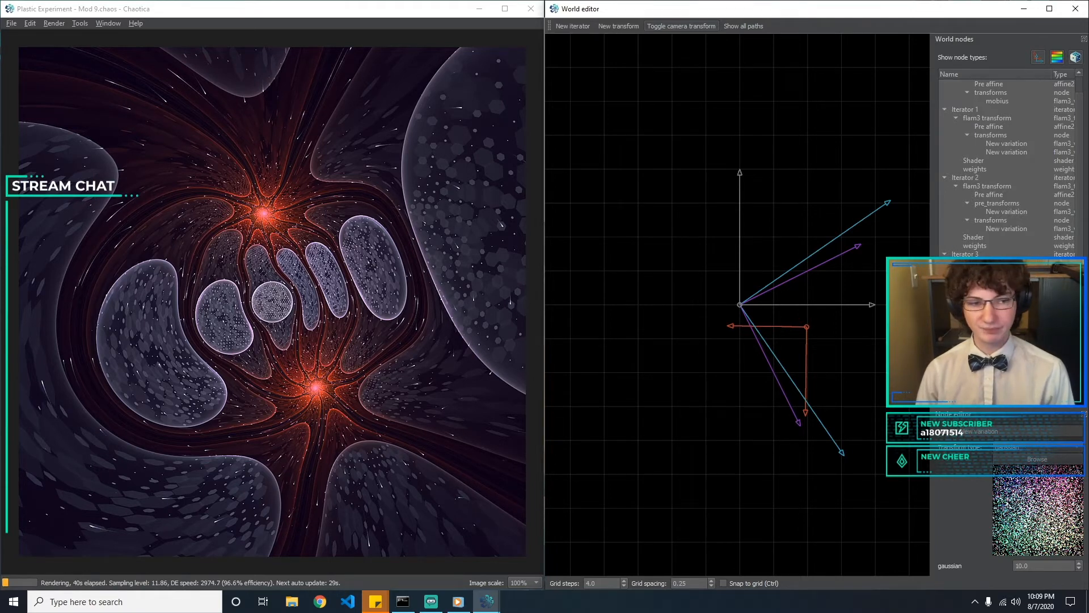
Select Iterator 3's circlecrop variation, and swap the windows so the World editor fills the left half and the fractal render the right half
click(1006, 288)
click(1005, 297)
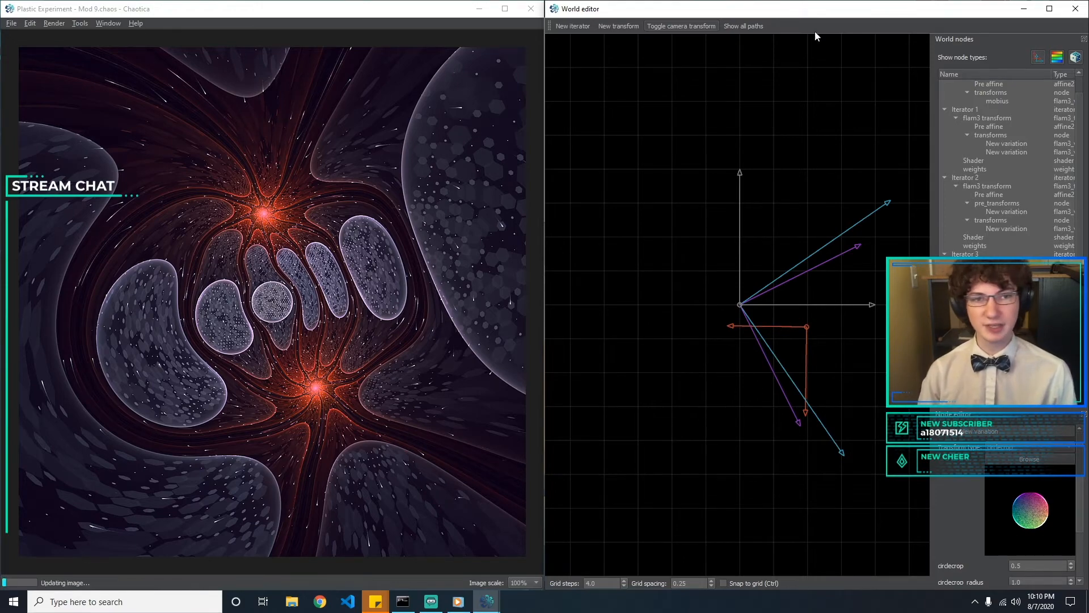
drag(843, 11, 0, 126)
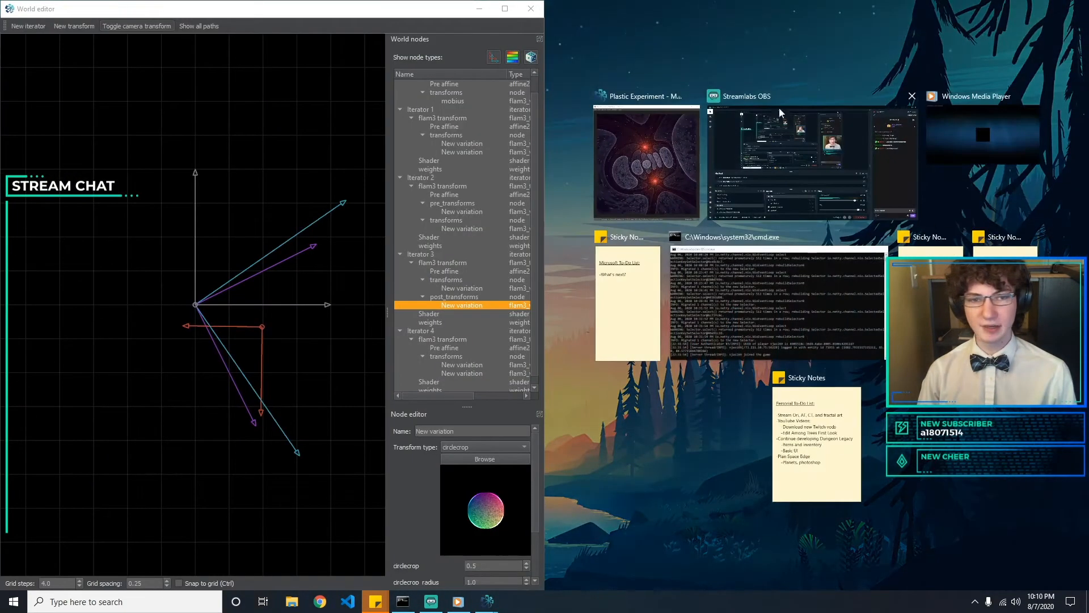
click(669, 193)
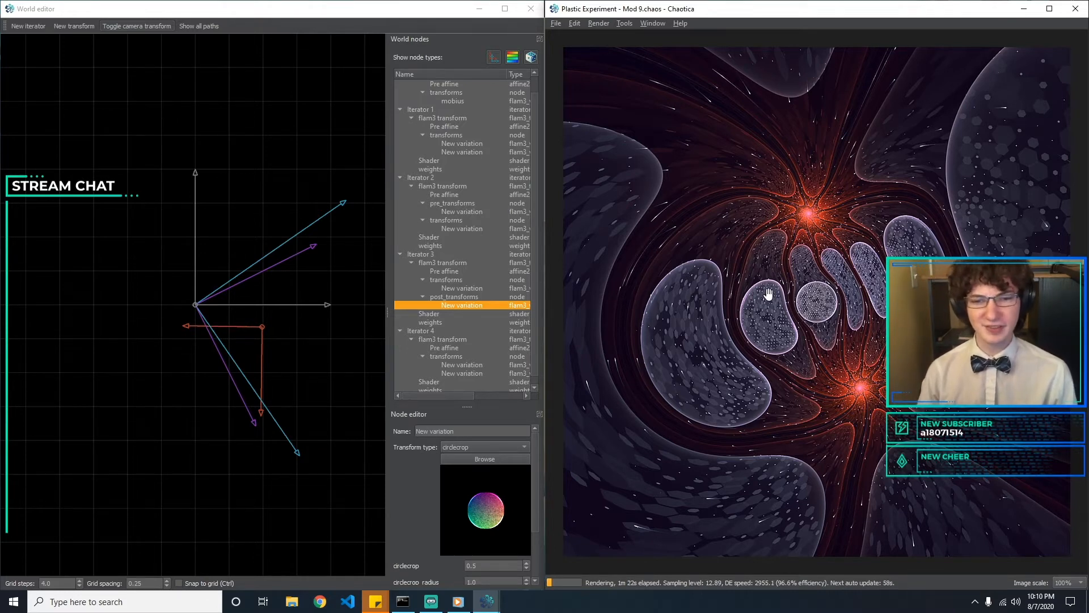
Examine the variation settings across Iterators 1 to 4, including spherical, eyefish, gaussian, hex_rand and crackle
click(462, 288)
scroll(506, 294, down, 1)
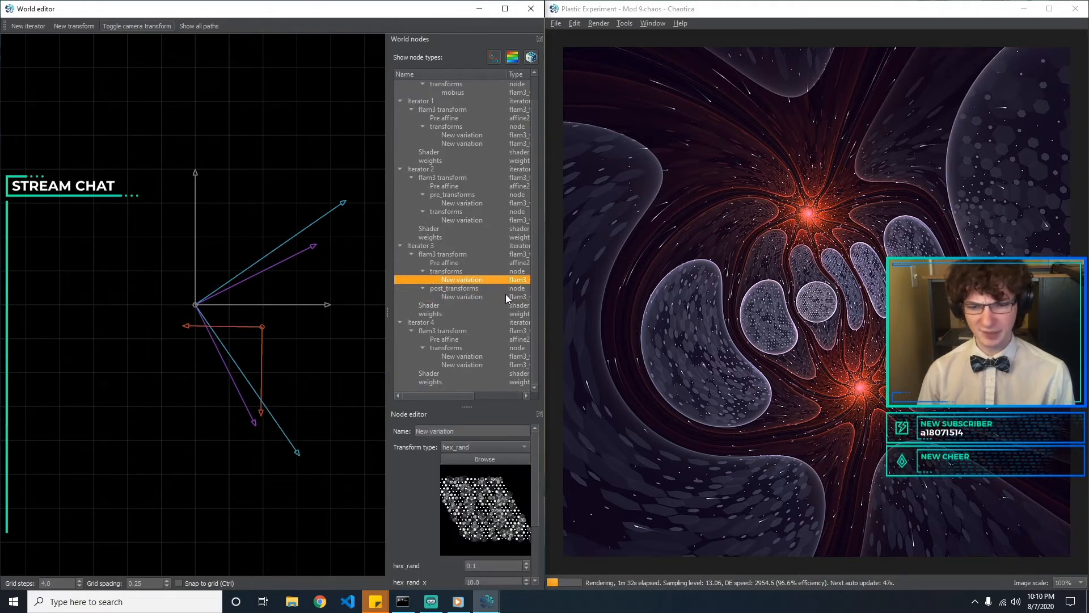
click(462, 347)
click(460, 358)
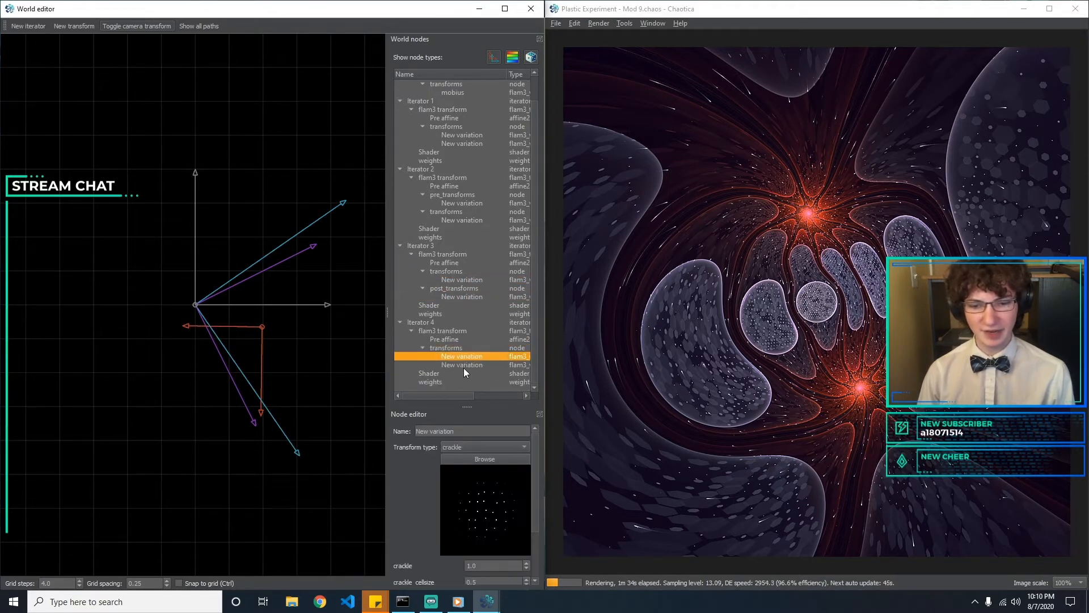
click(464, 366)
click(469, 356)
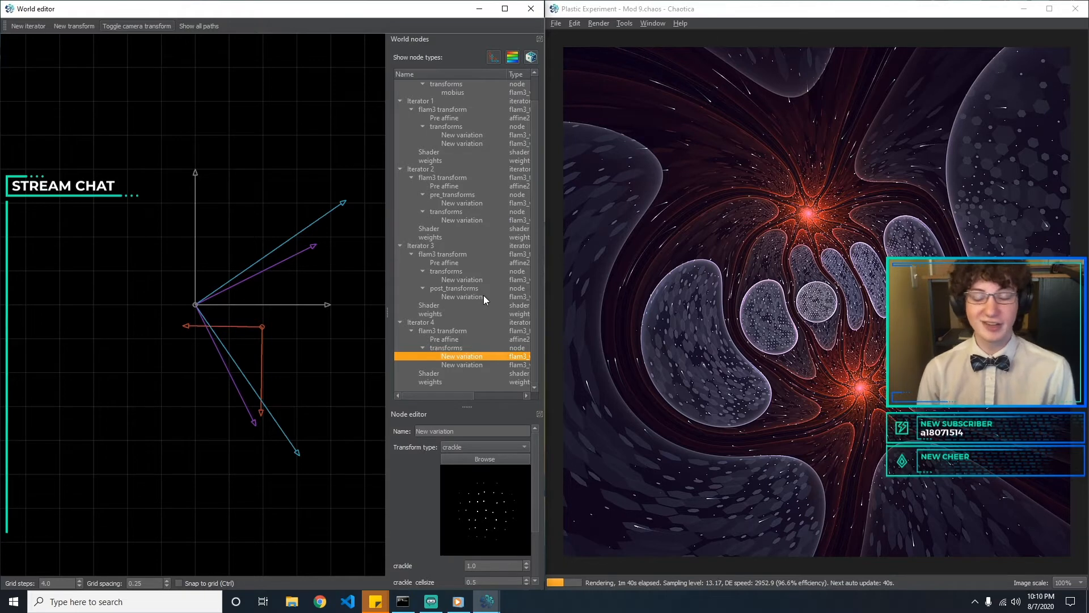
click(460, 219)
click(469, 204)
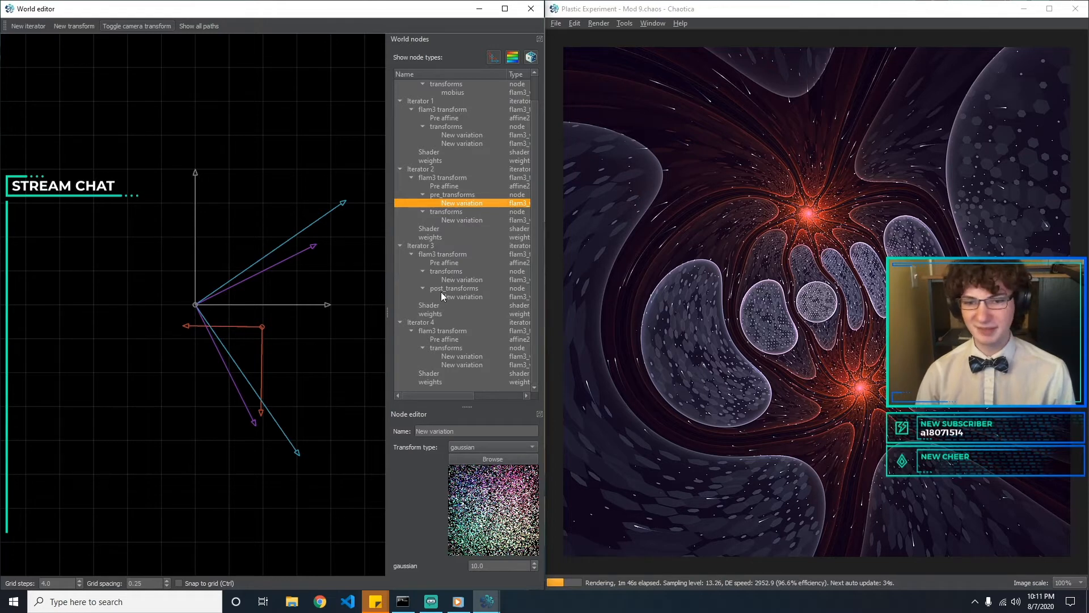
click(454, 357)
click(456, 364)
click(461, 350)
click(461, 357)
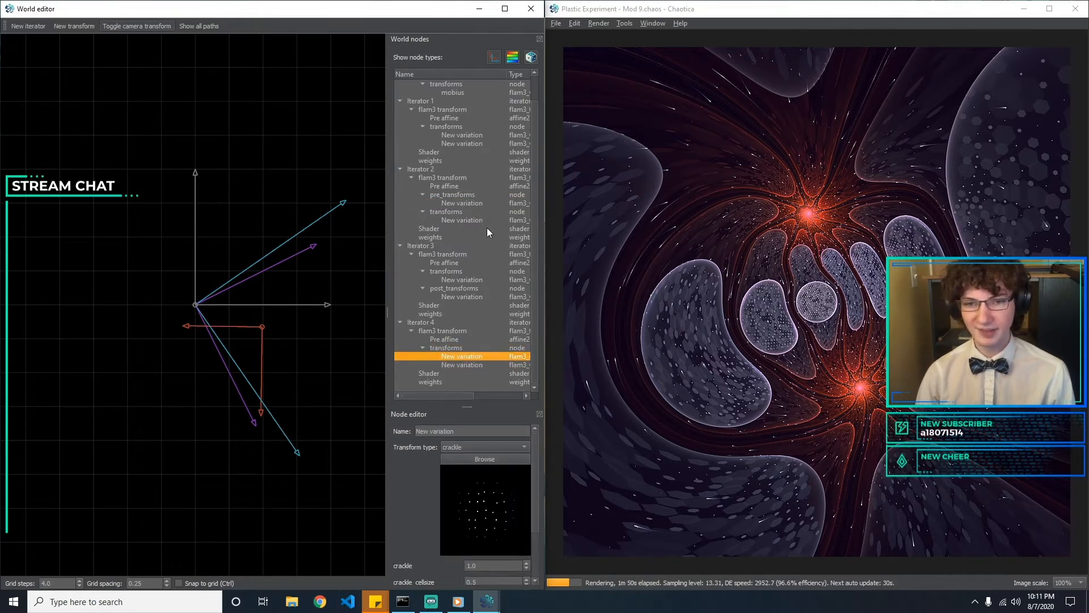
click(467, 134)
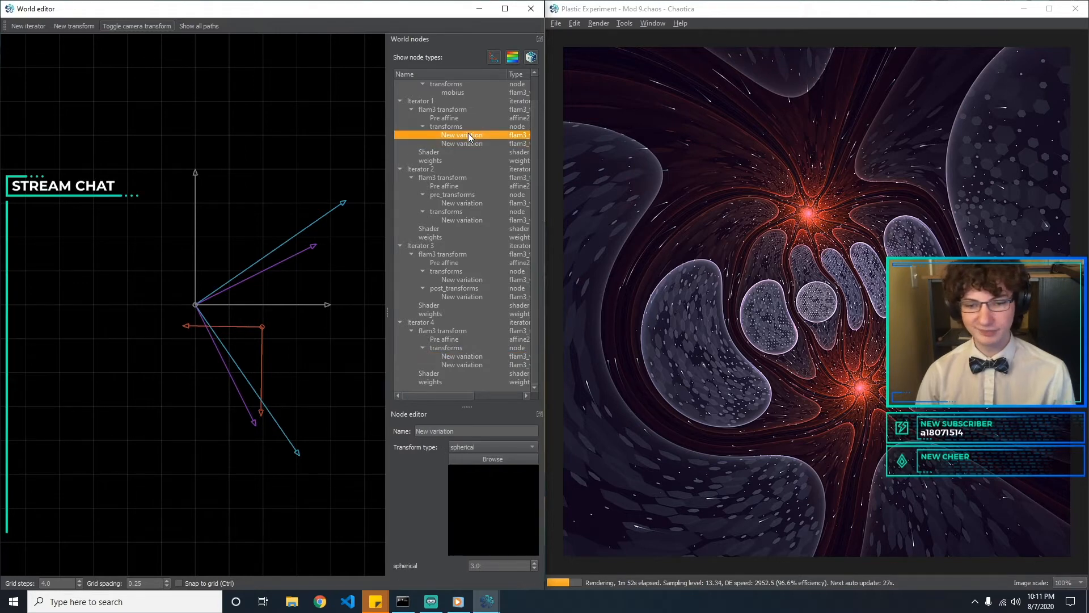
click(473, 143)
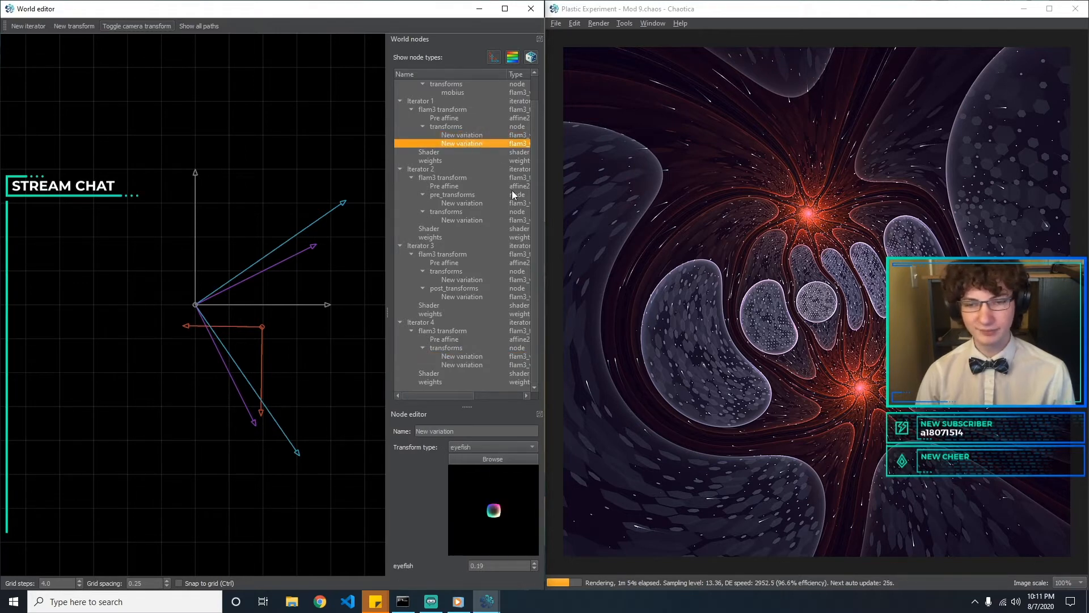
click(336, 349)
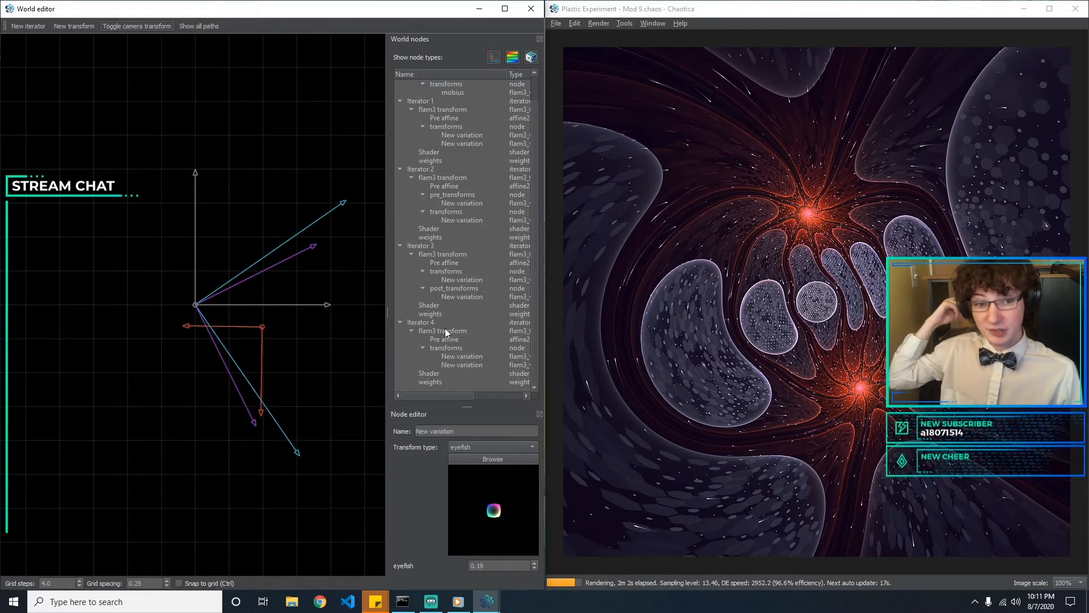
click(460, 280)
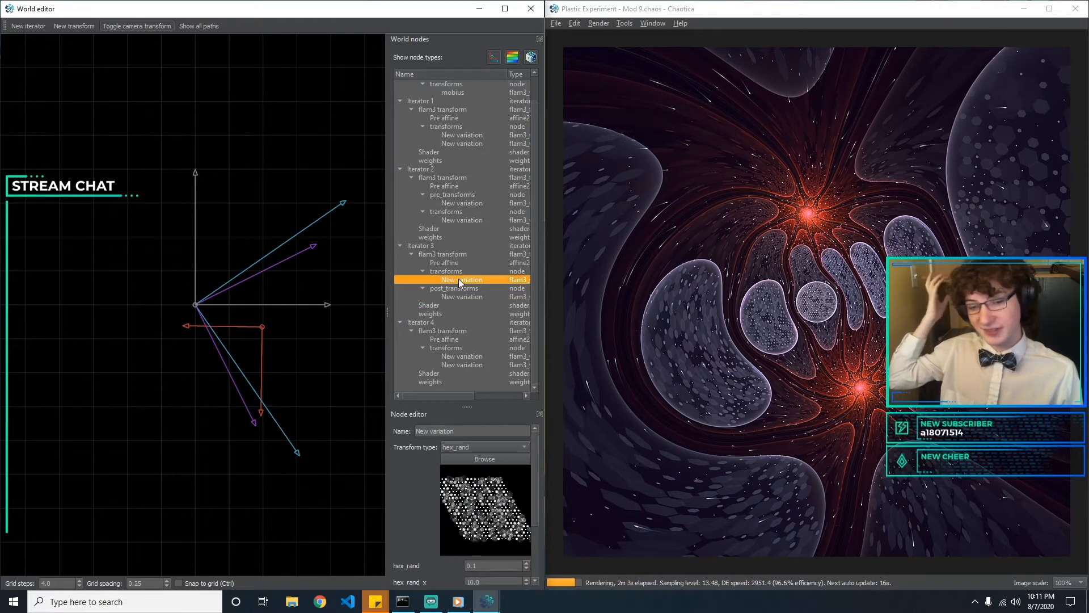
Save the world as a new file named "Plastic Experiment - Mod 10"
click(556, 24)
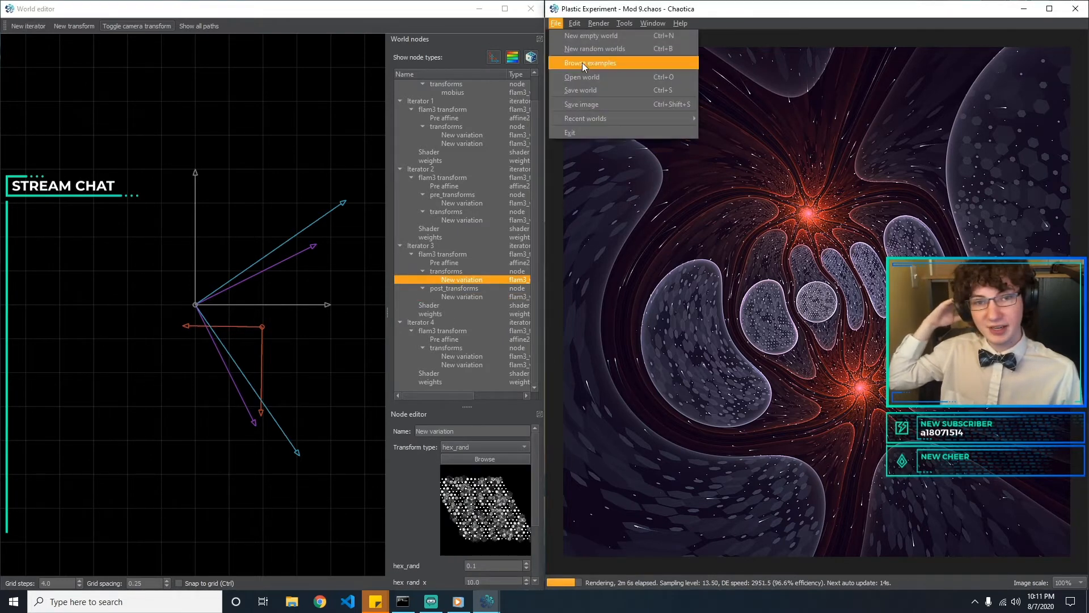
click(590, 90)
click(704, 255)
key(BackSpace)
text(10)
key(Return)
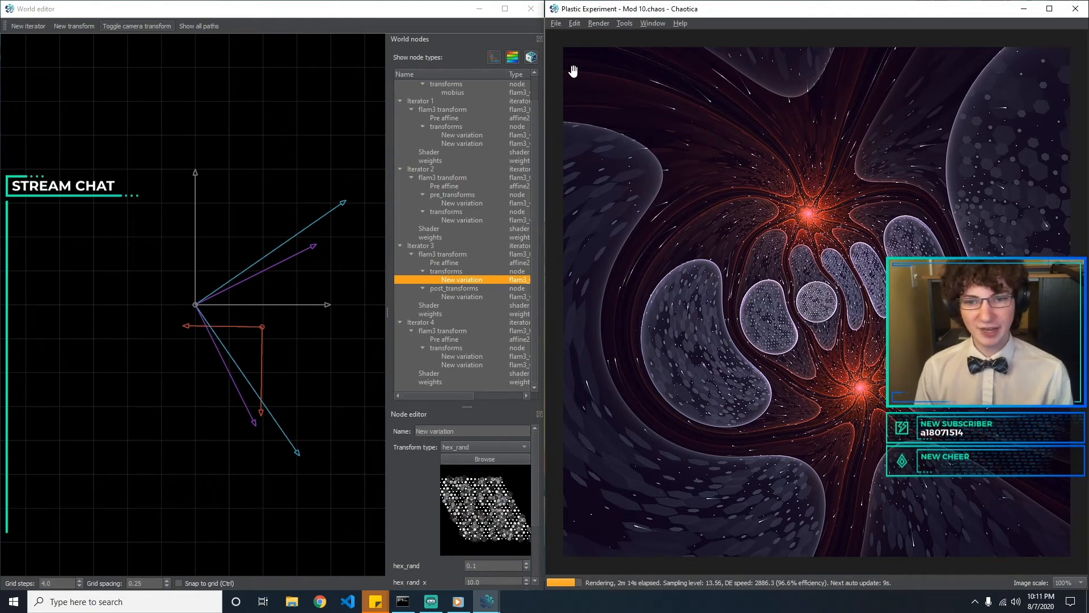
Try the palette location of Iterator 2's shader at 0.5, and set it to 0.1
click(450, 229)
click(454, 202)
click(452, 229)
click(513, 446)
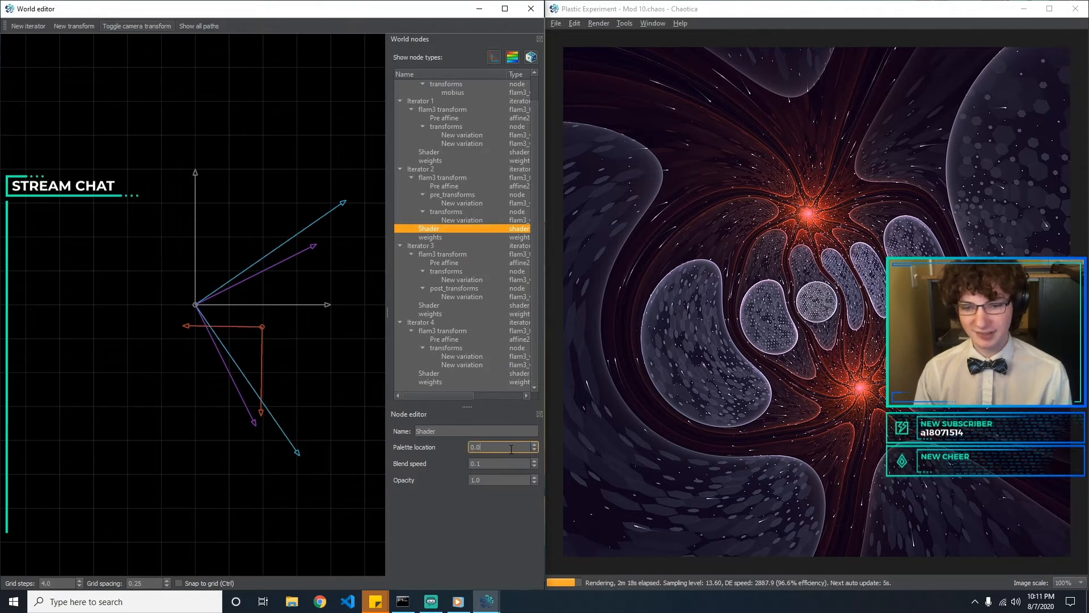
key(BackSpace)
key(BackSpace)
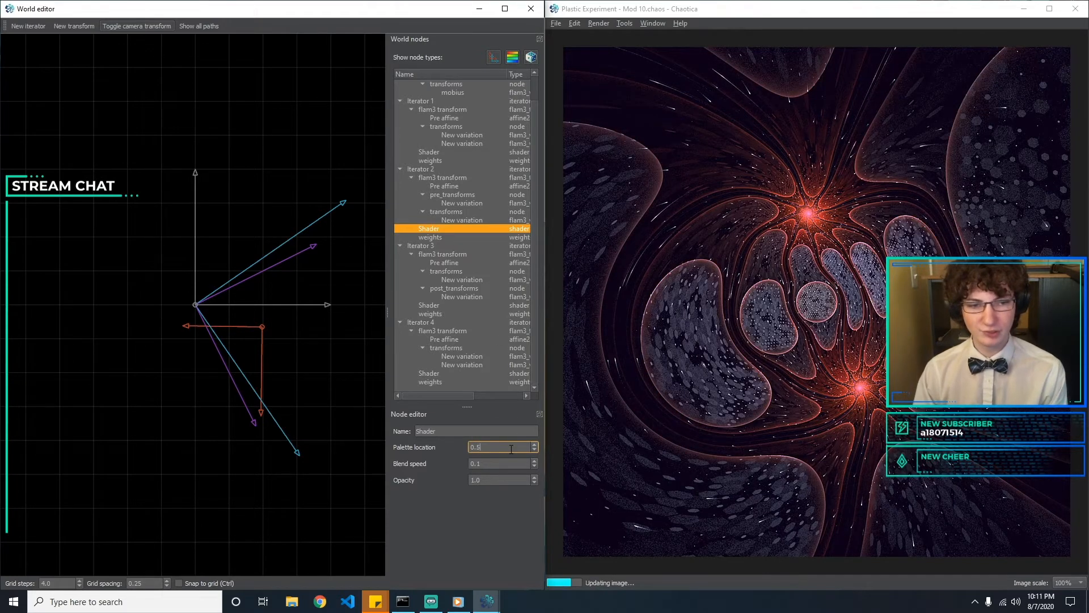
text(.11)
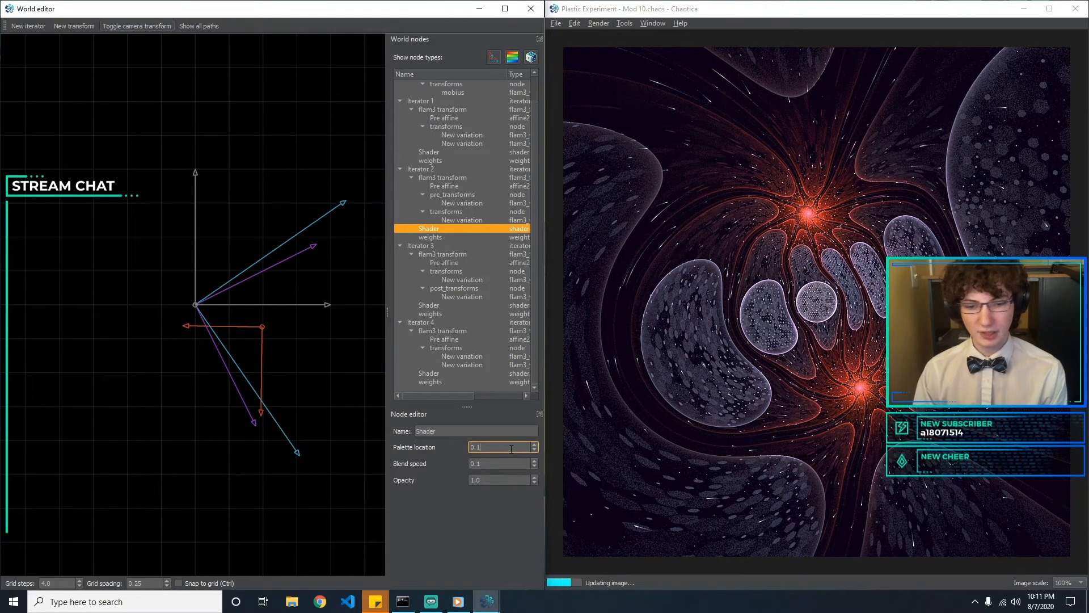
key(BackSpace)
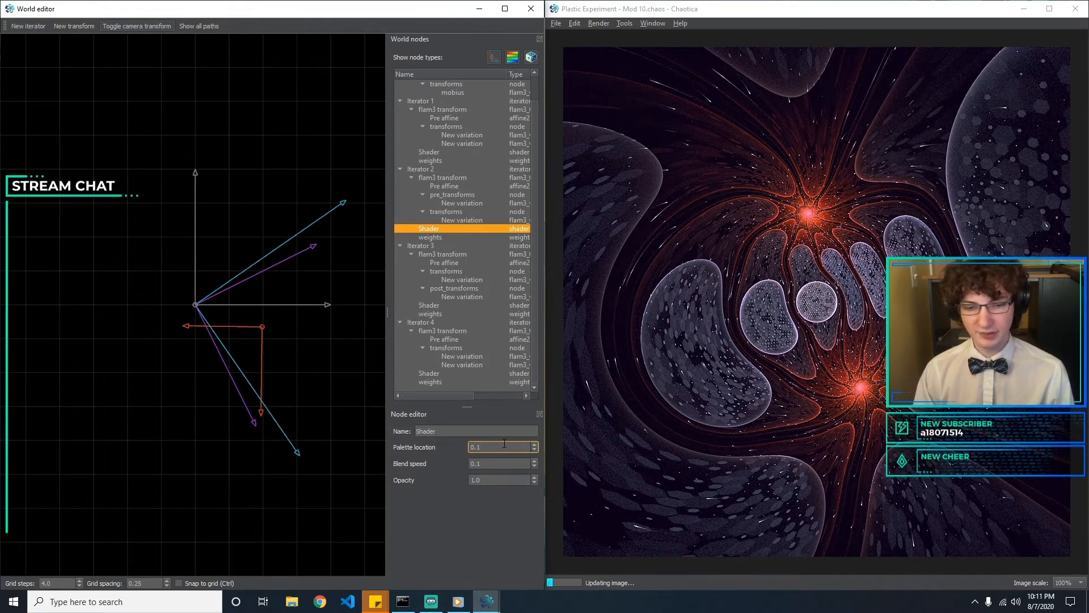
Try other palette locations for Iterator 2's shader, such as 0.55, and return the value to 0.1
text(2)
key(BackSpace)
text(5)
key(BackSpace)
key(BackSpace)
text(3)
key(BackSpace)
text(7)
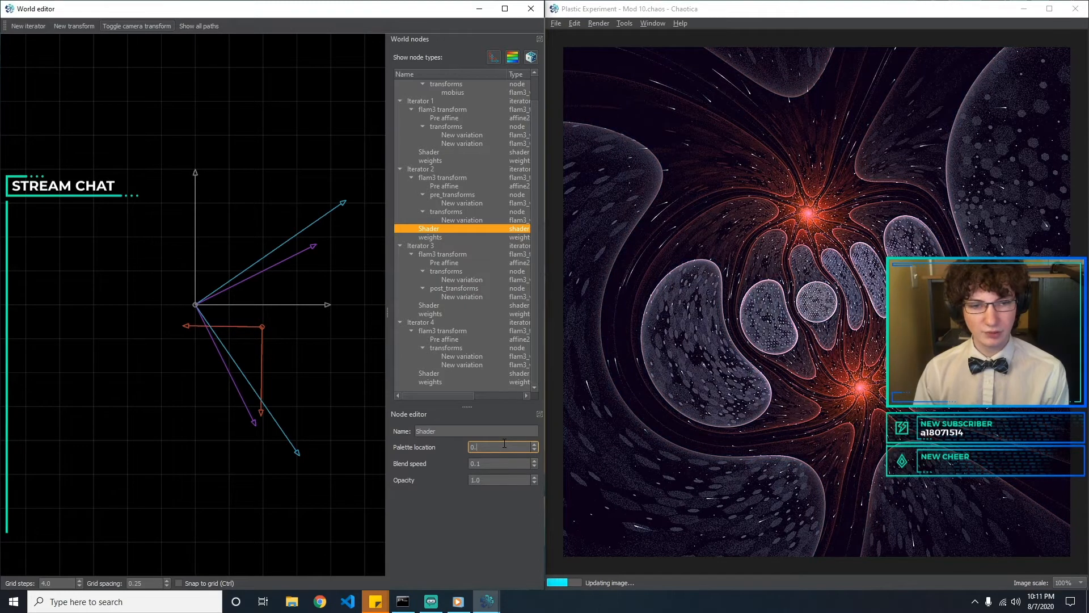
key(BackSpace)
text(5)
key(BackSpace)
text(6)
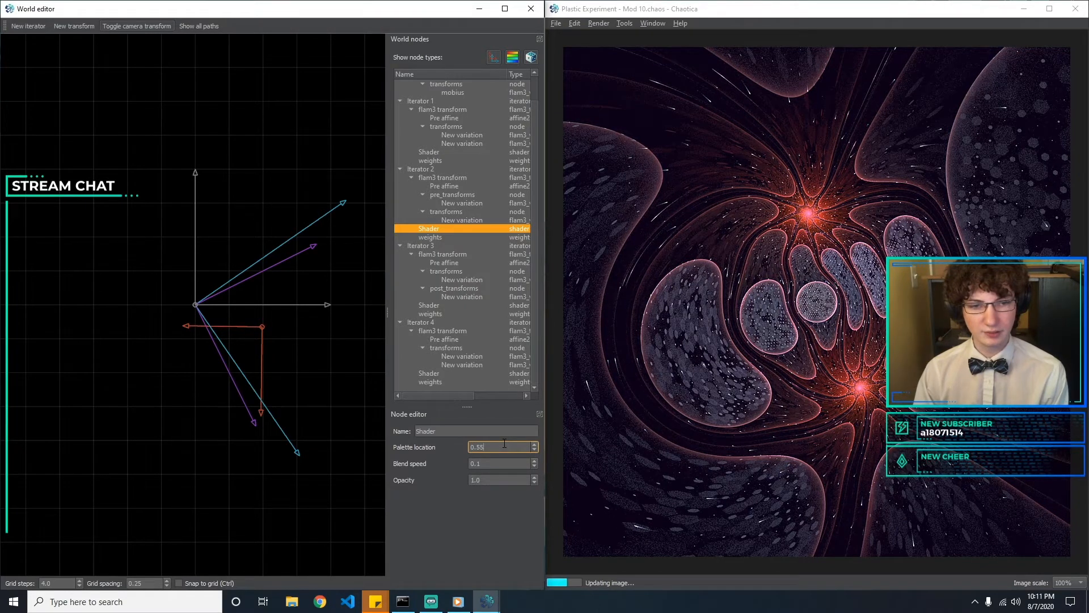
text(1)
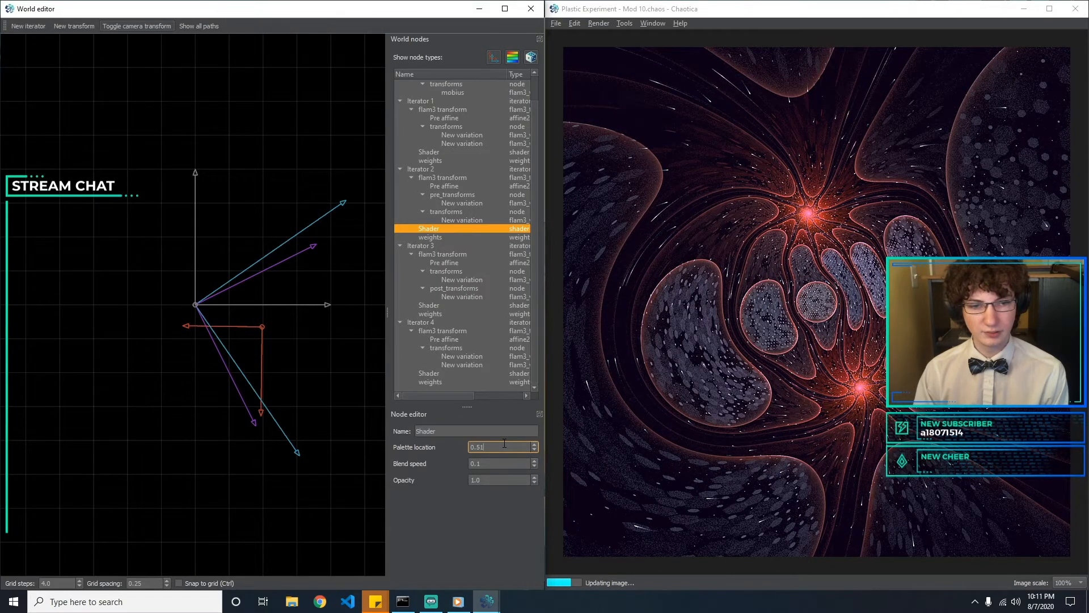
key(BackSpace)
key(BackSpace)
text(01)
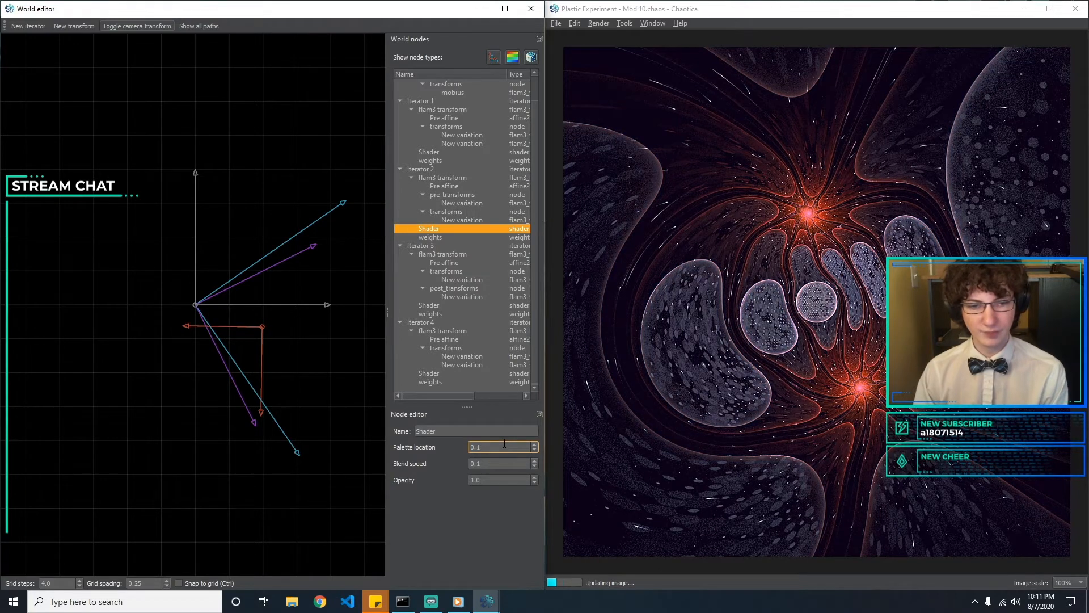
key(BackSpace)
key(BackSpace)
text(1)
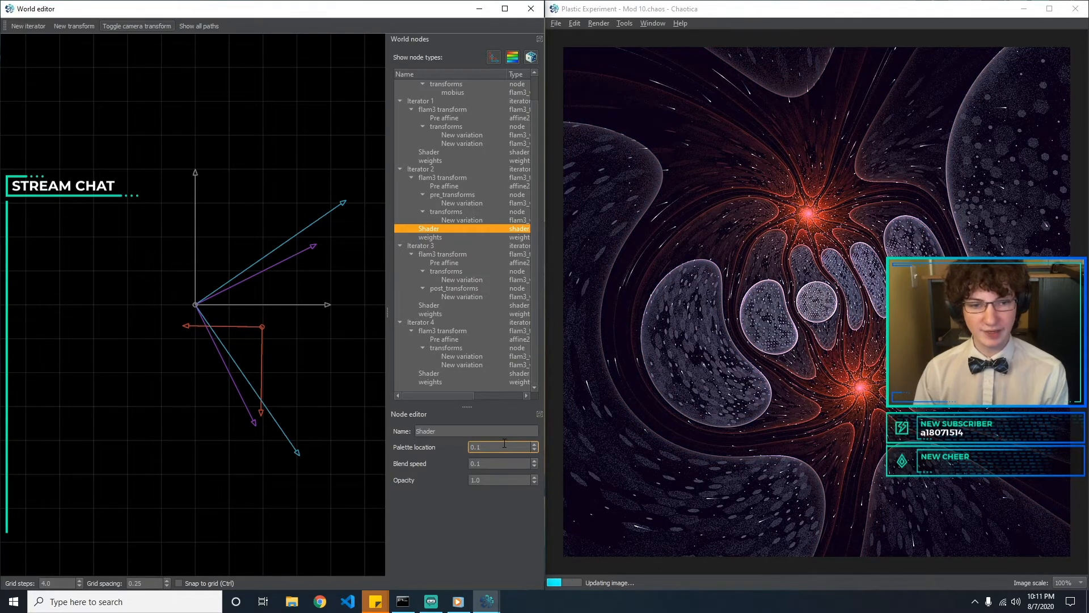
Set the opacity of Iterator 2's shader to 0.1 and re-enter its blend speed as 0.1
key(Tab)
key(BackSpace)
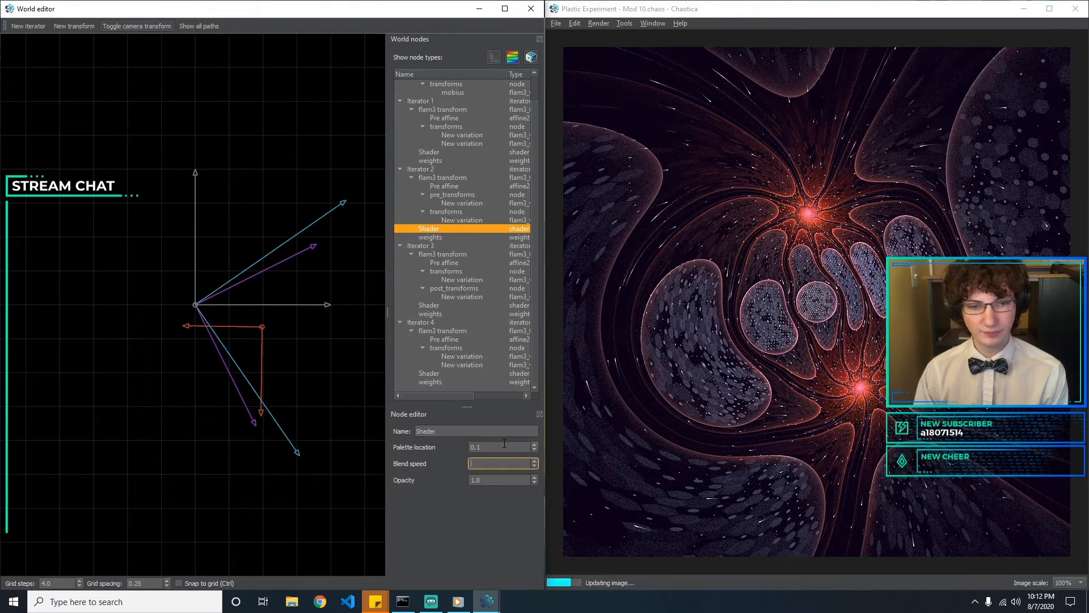
key(Tab)
text(0)
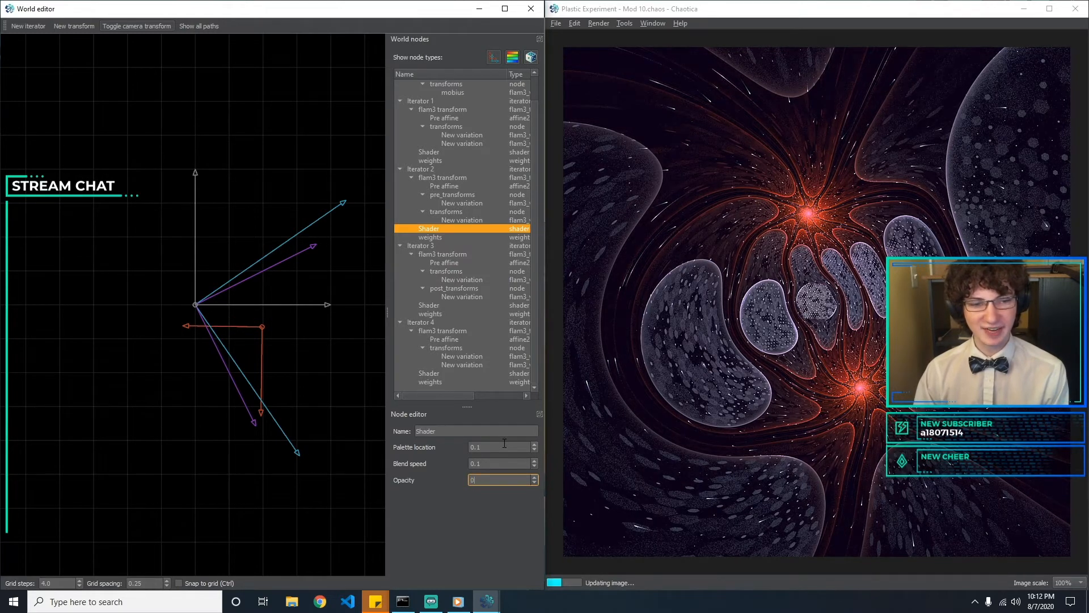
text(.1)
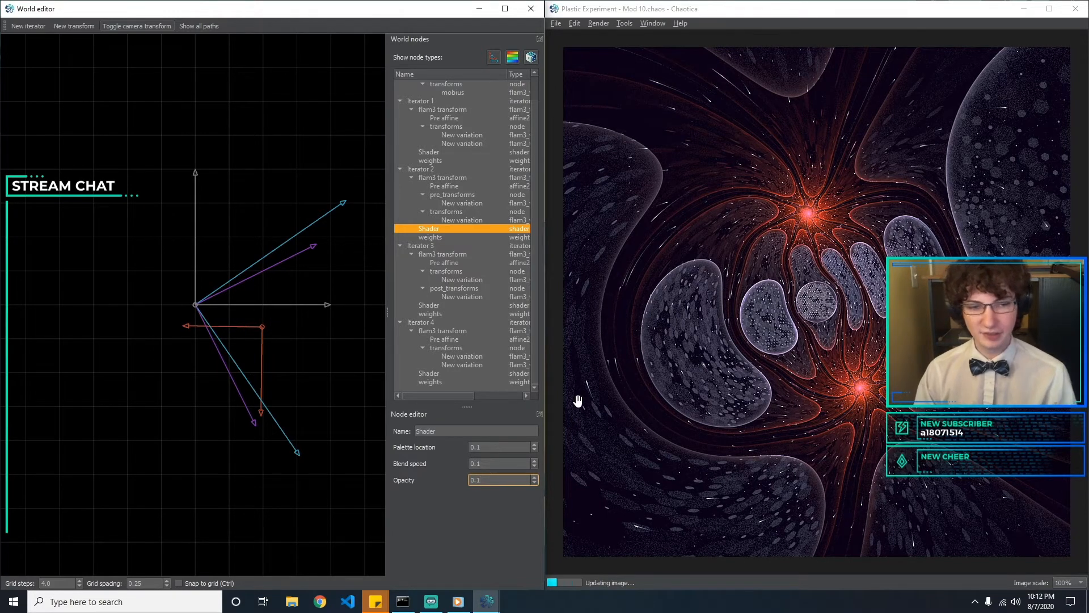
drag(486, 463, 430, 485)
text(0)
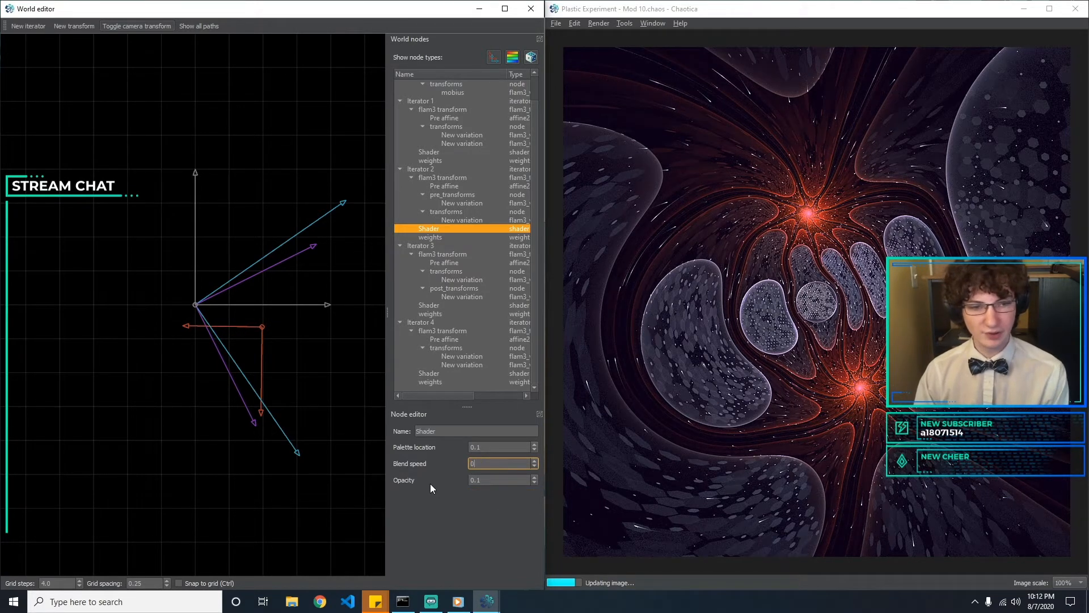
text(.1)
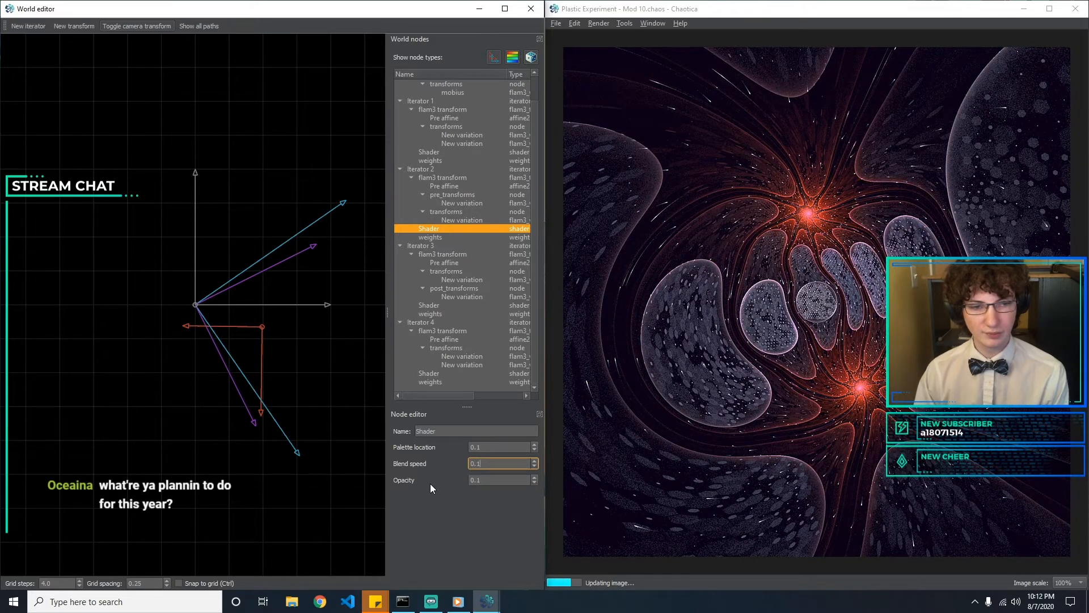
click(505, 446)
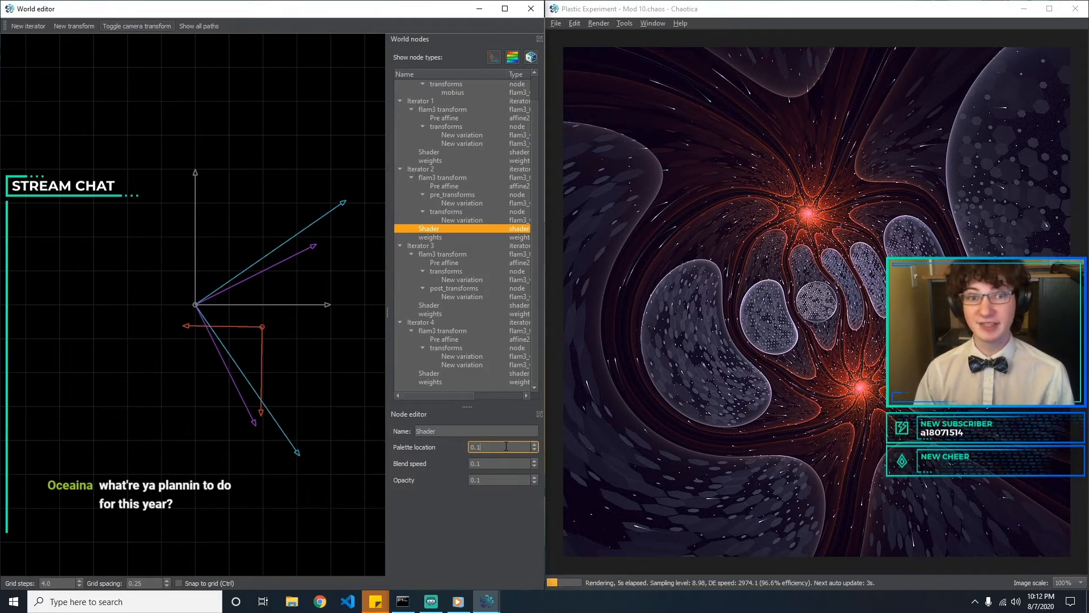
Examine Iterator 3's pre affine, hex_rand and circlecrop settings, and compare Iterator 2's gaussian pre-transform with its hemisphere variation
click(462, 264)
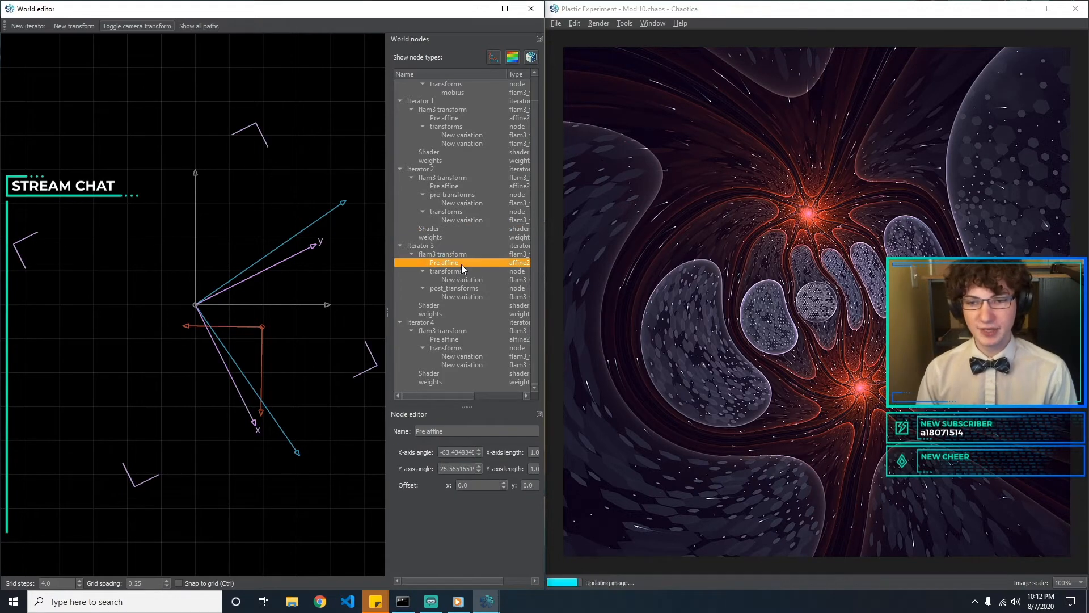
click(455, 280)
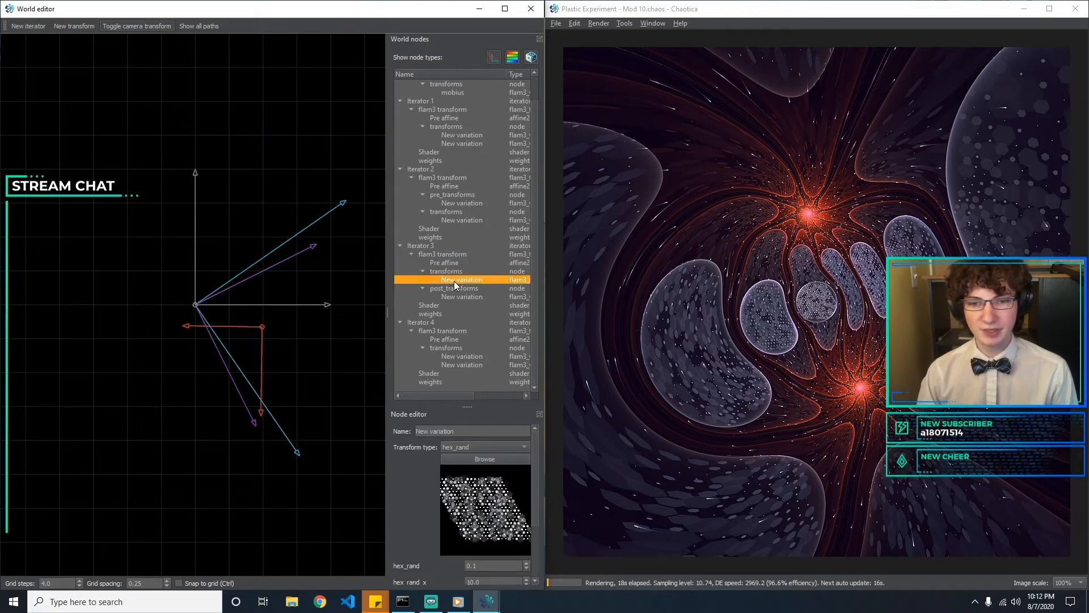
click(454, 298)
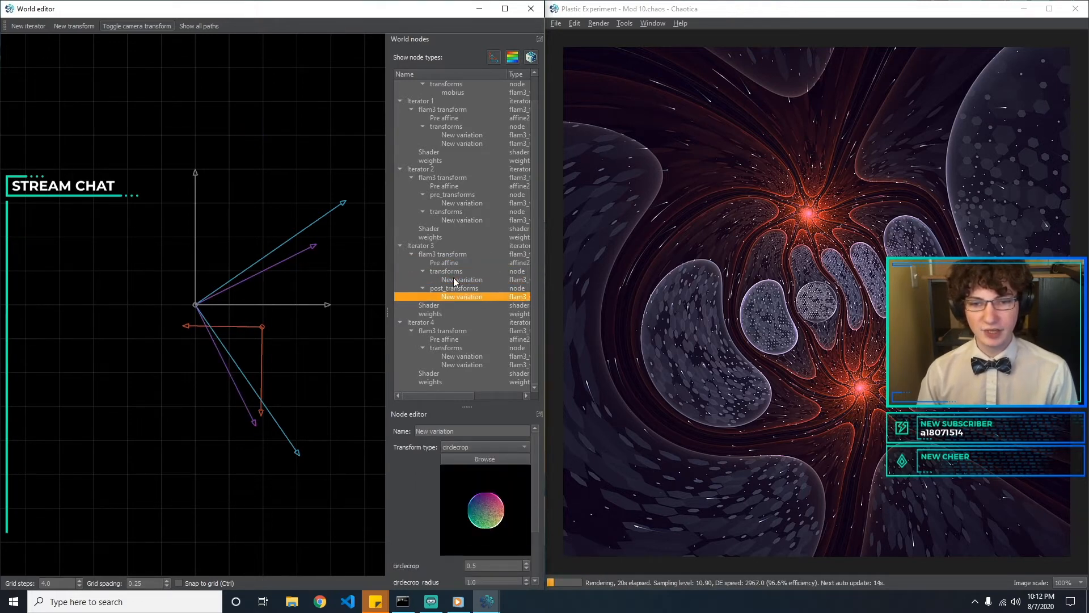
click(455, 280)
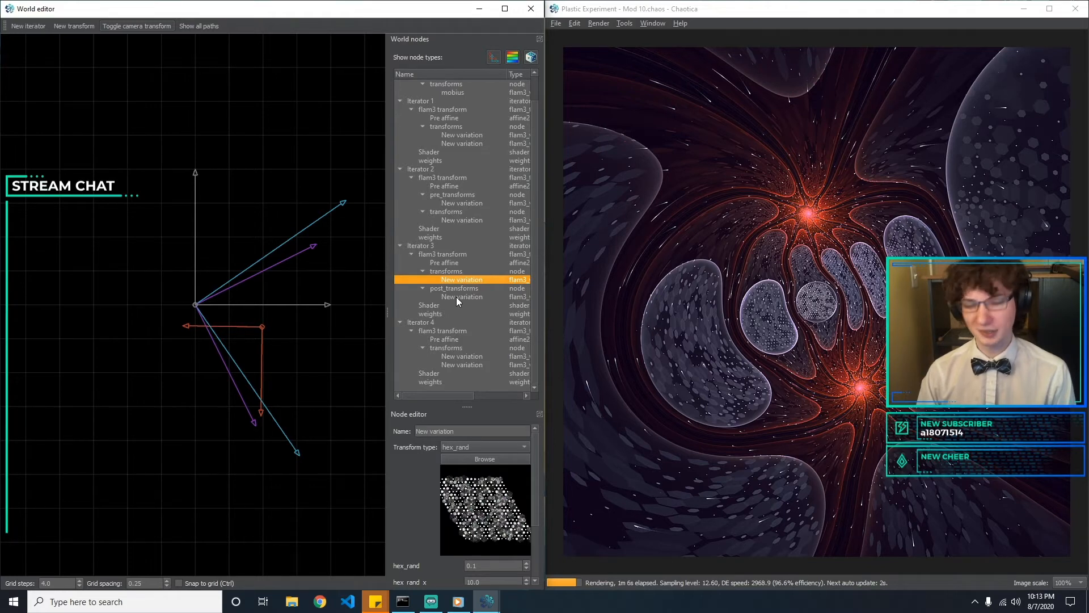
click(469, 204)
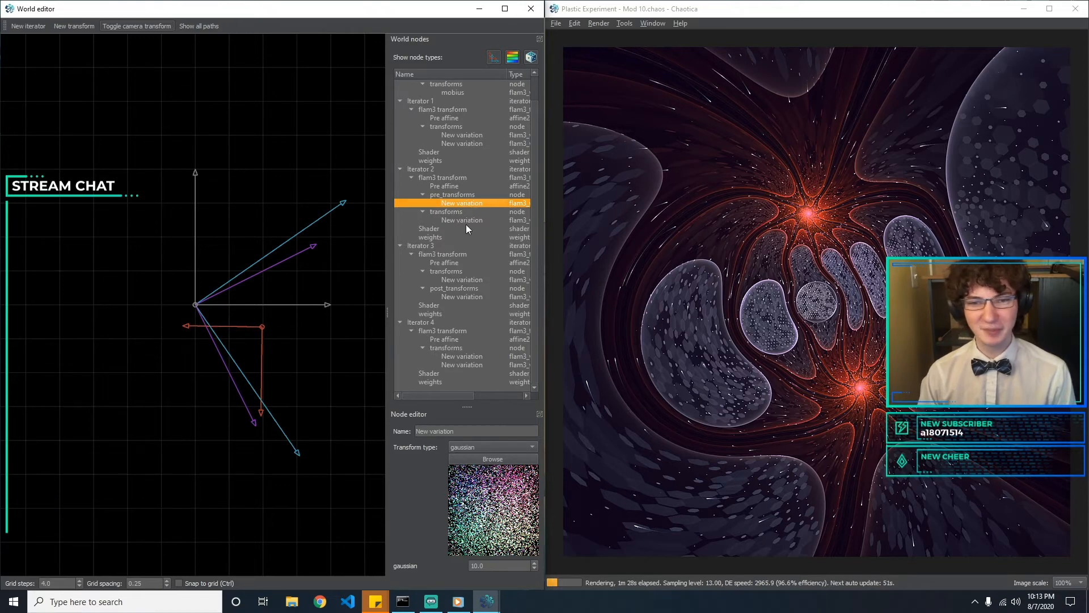
click(467, 220)
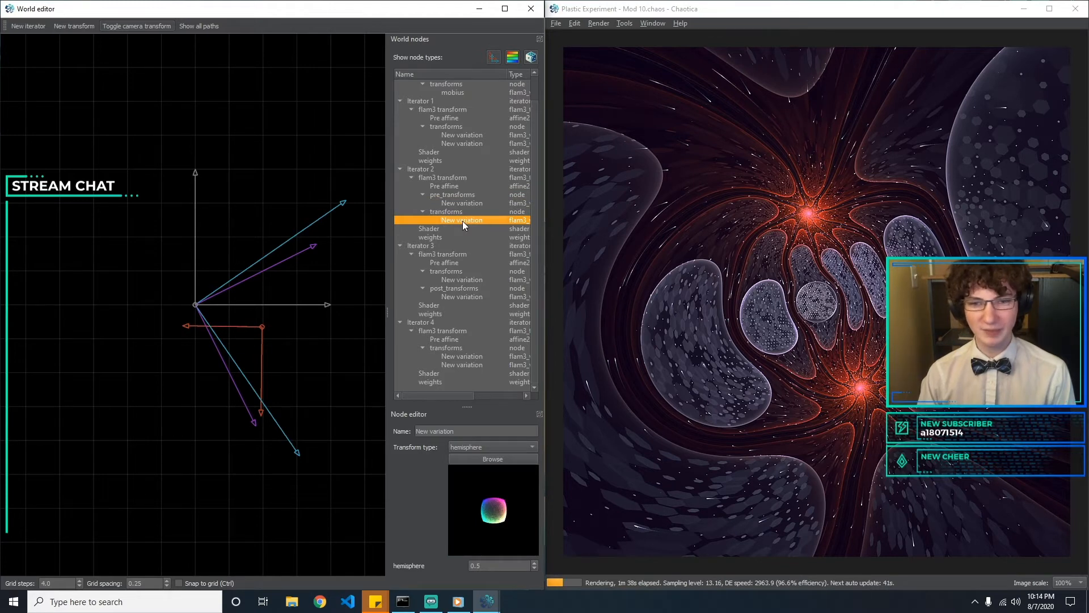
click(461, 204)
click(461, 220)
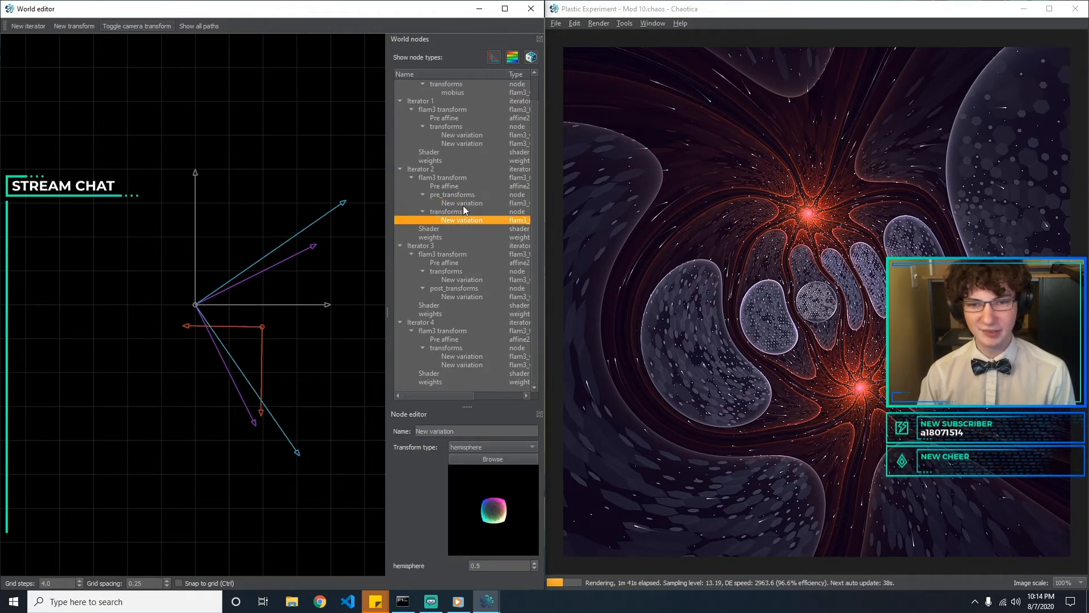
click(463, 206)
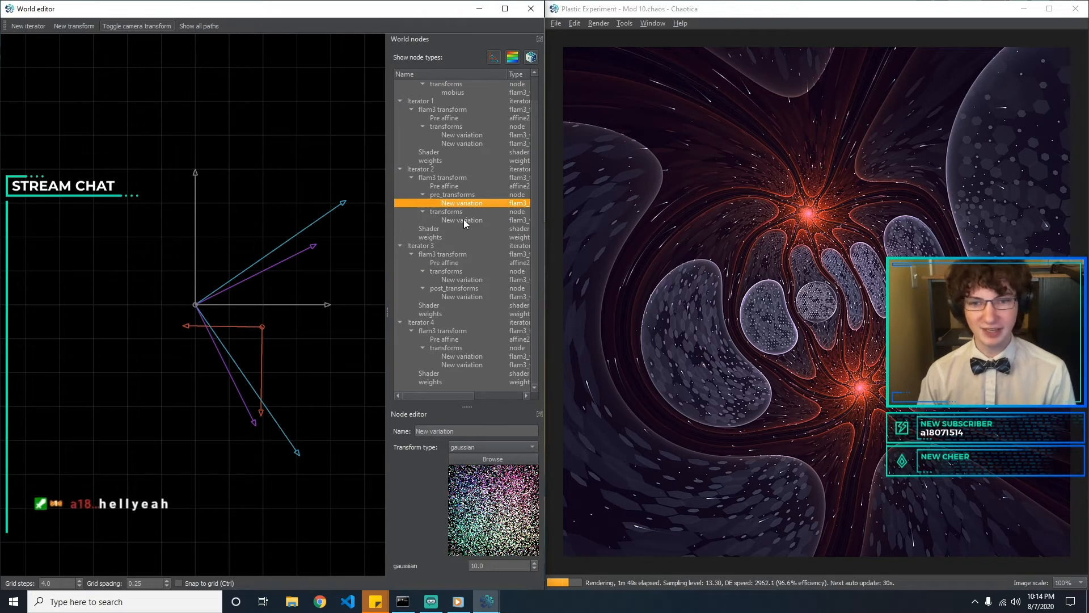
click(464, 220)
click(469, 203)
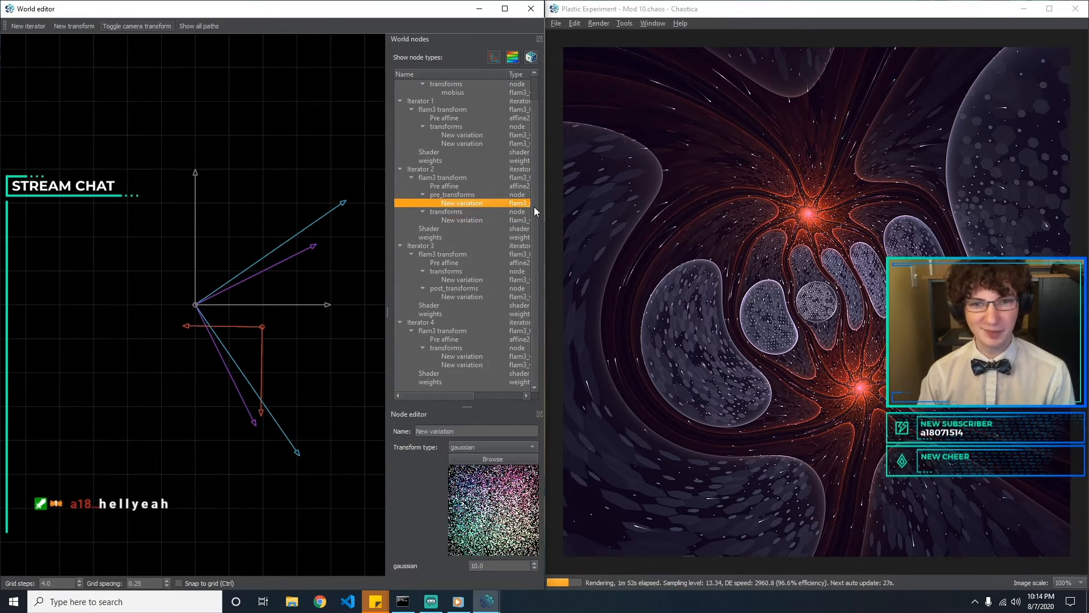
Compare Iterator 1's spherical and eyefish variations with Iterator 2's gaussian pre-transform and hemisphere variation
click(470, 144)
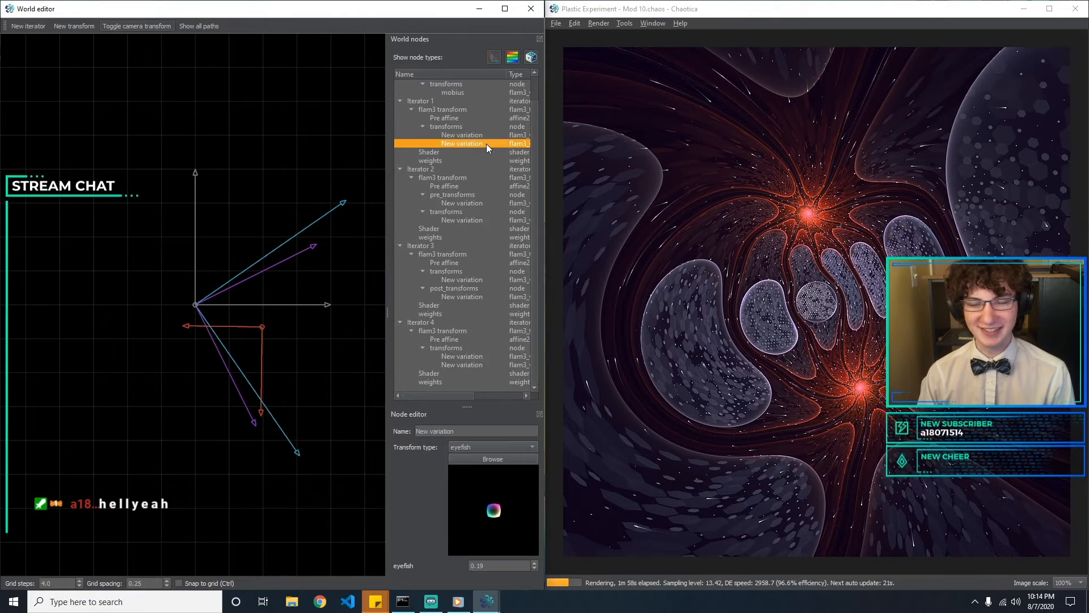
click(477, 203)
click(474, 222)
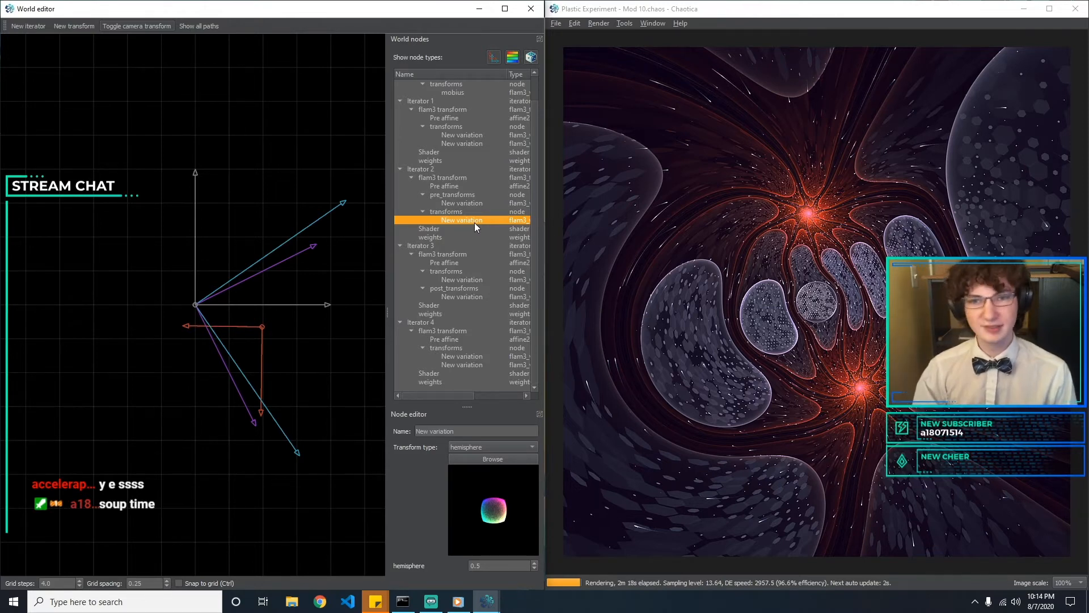
click(469, 206)
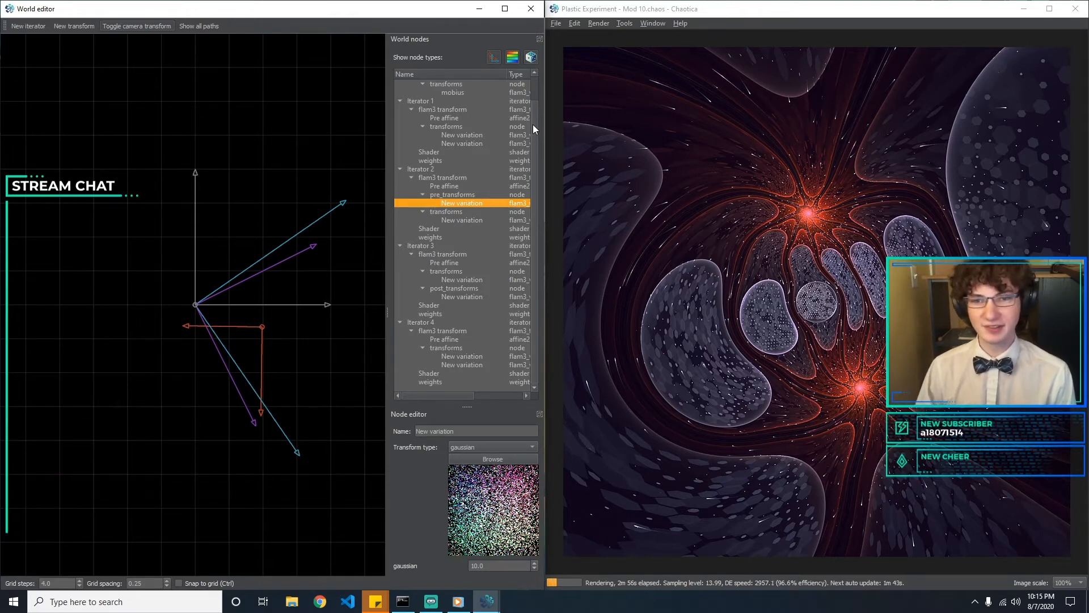
scroll(533, 125, up, 1)
click(476, 168)
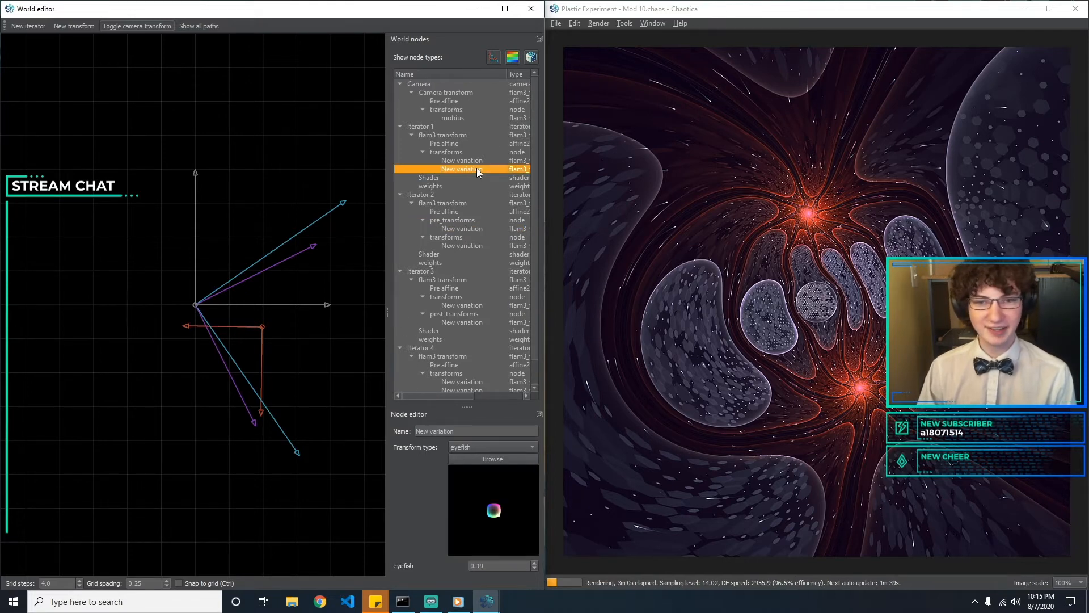
click(476, 161)
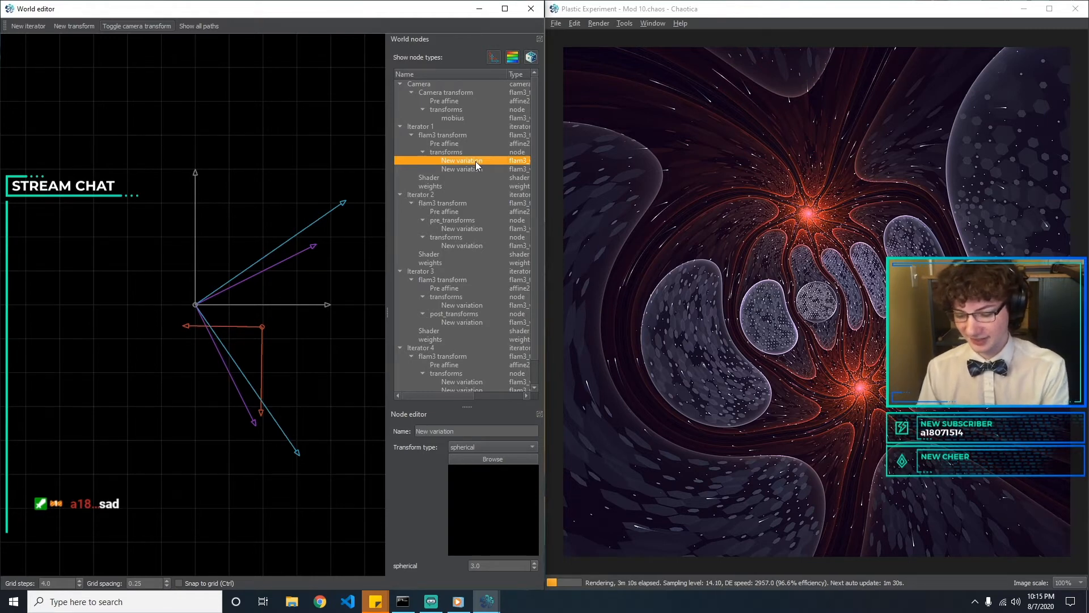
click(481, 169)
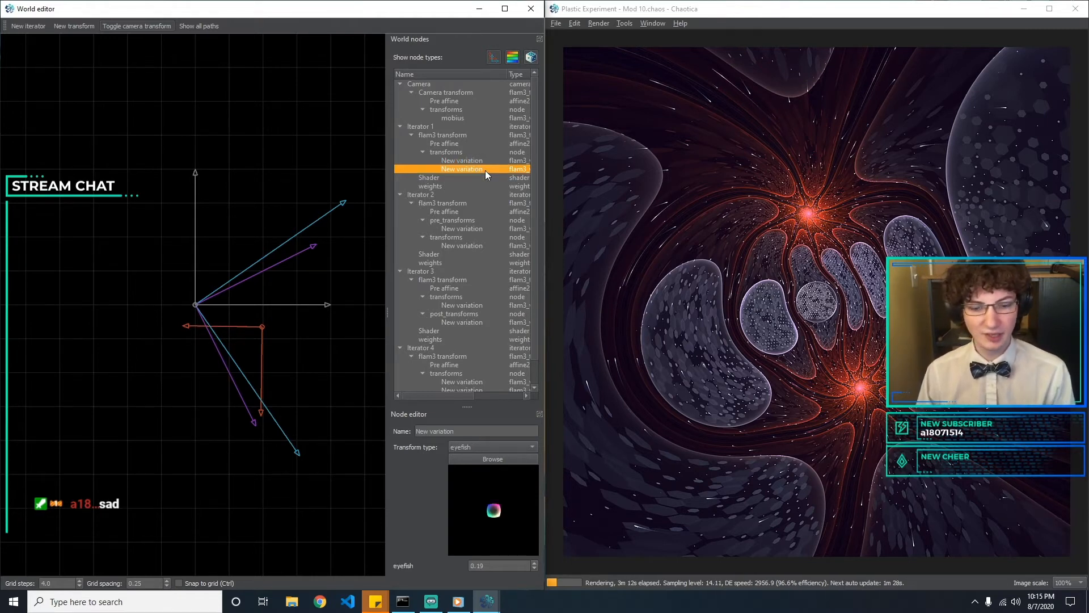
click(481, 245)
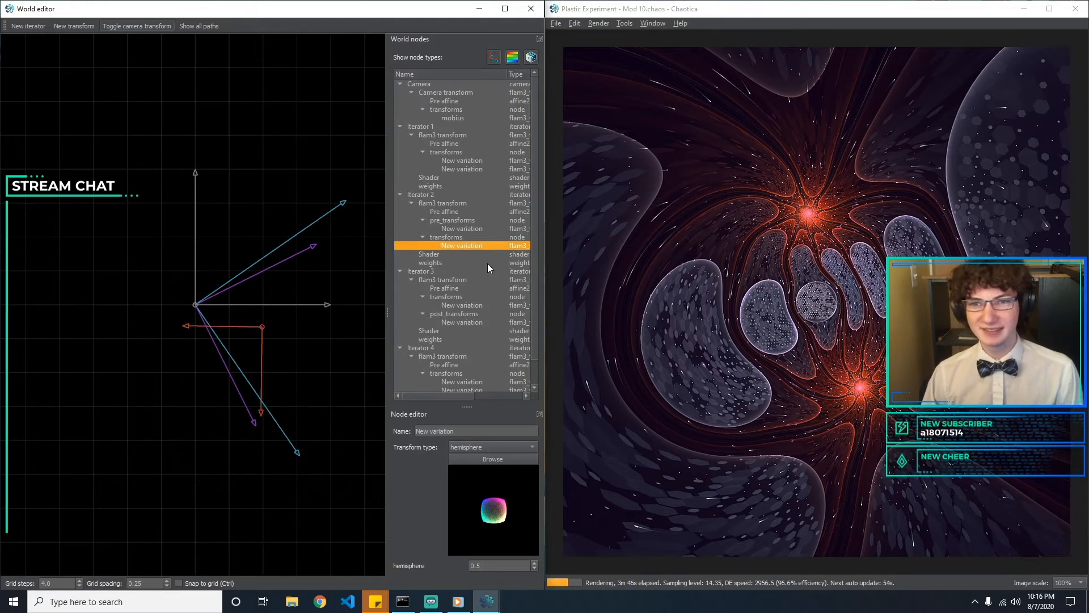
click(487, 229)
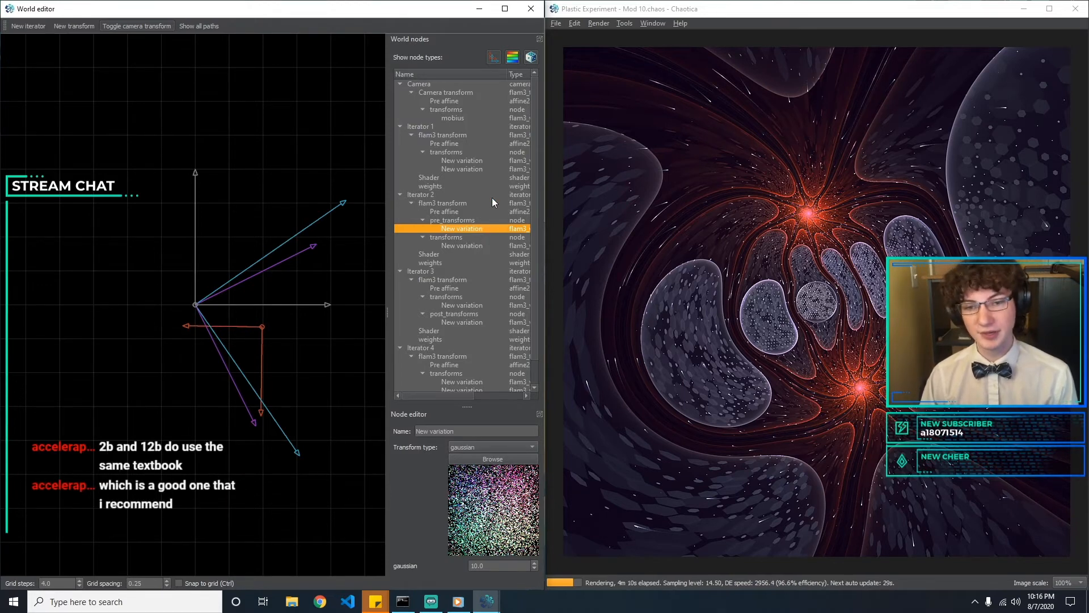
click(488, 168)
click(486, 161)
click(489, 166)
click(488, 162)
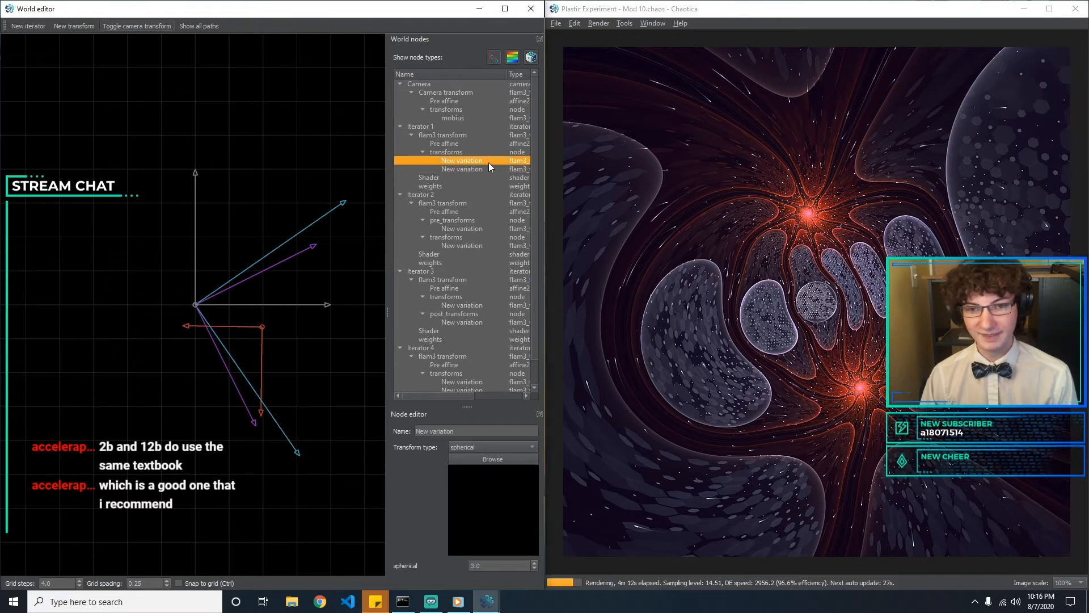
click(481, 228)
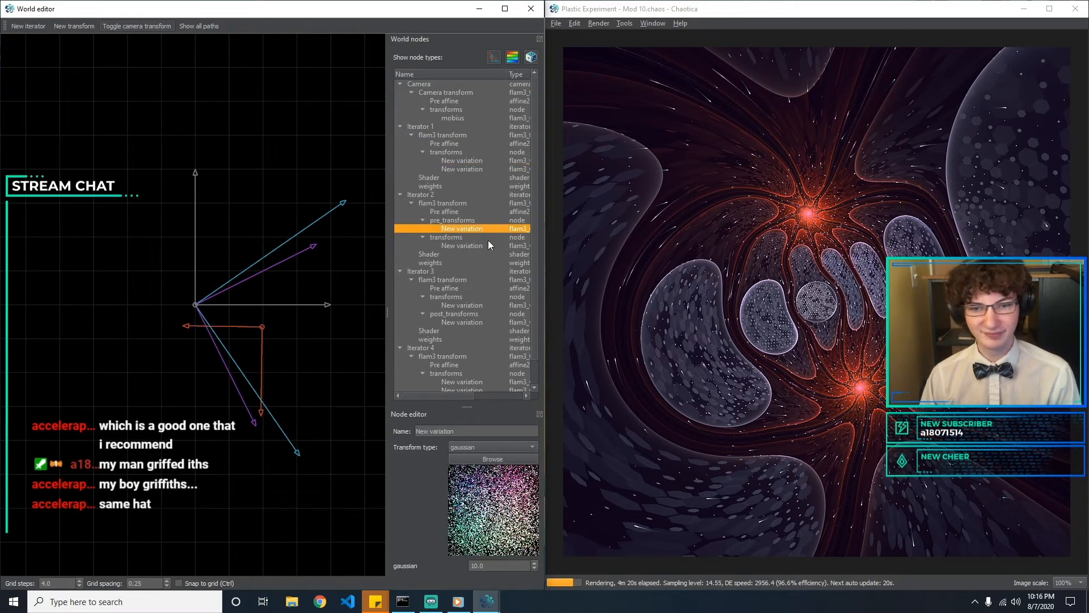
click(490, 245)
scroll(490, 245, down, 1)
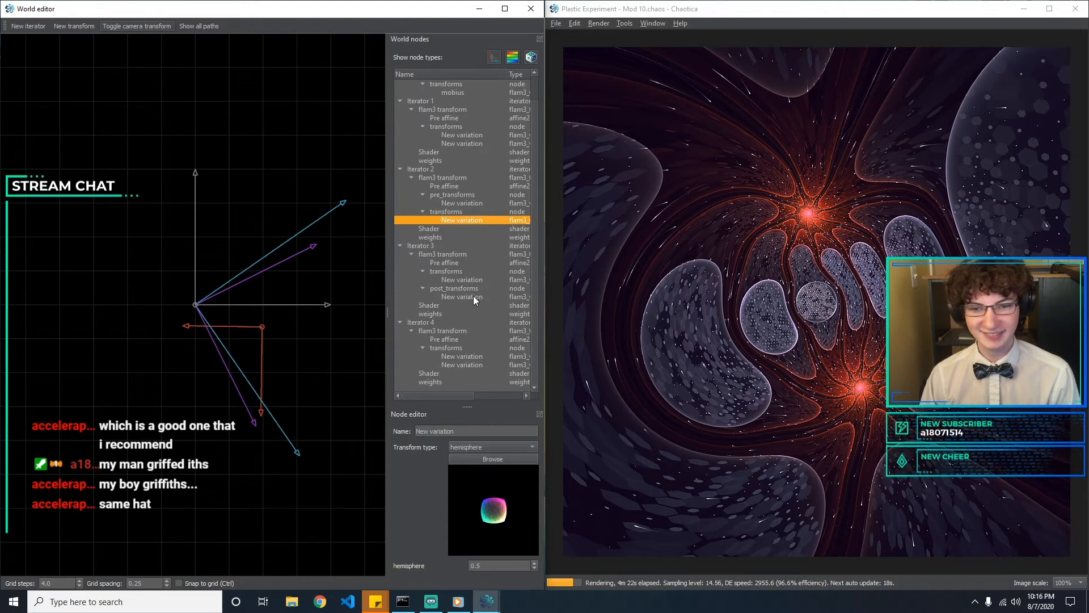
Compare Iterator 3's hex_rand variation with Iterator 1's spherical and eyefish variations and Iterator 2's gaussian pre-transform and hemisphere variation
click(484, 280)
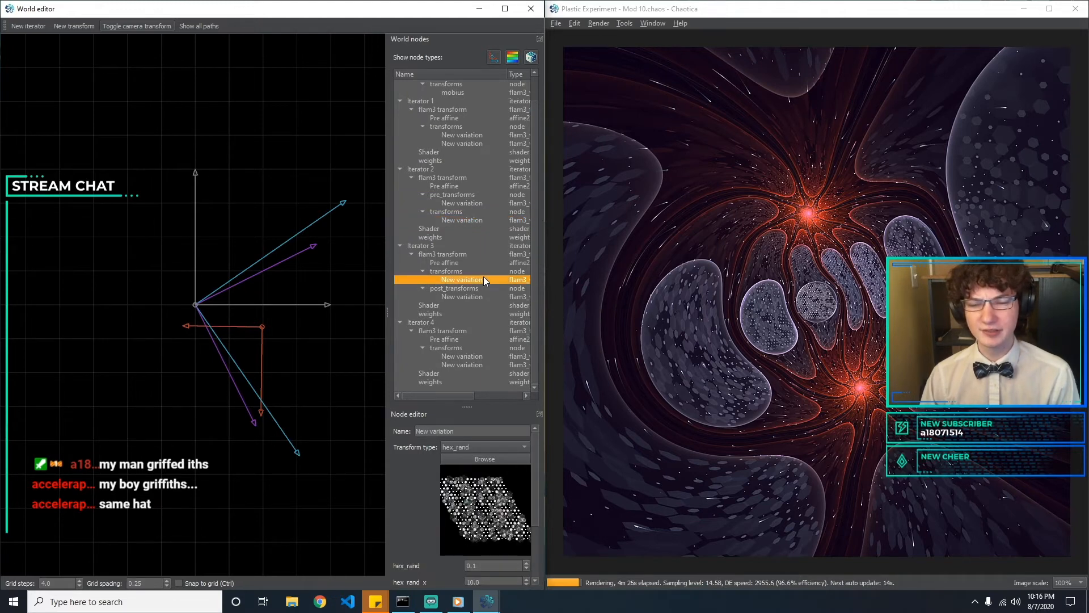
click(485, 218)
scroll(484, 218, up, 1)
click(485, 219)
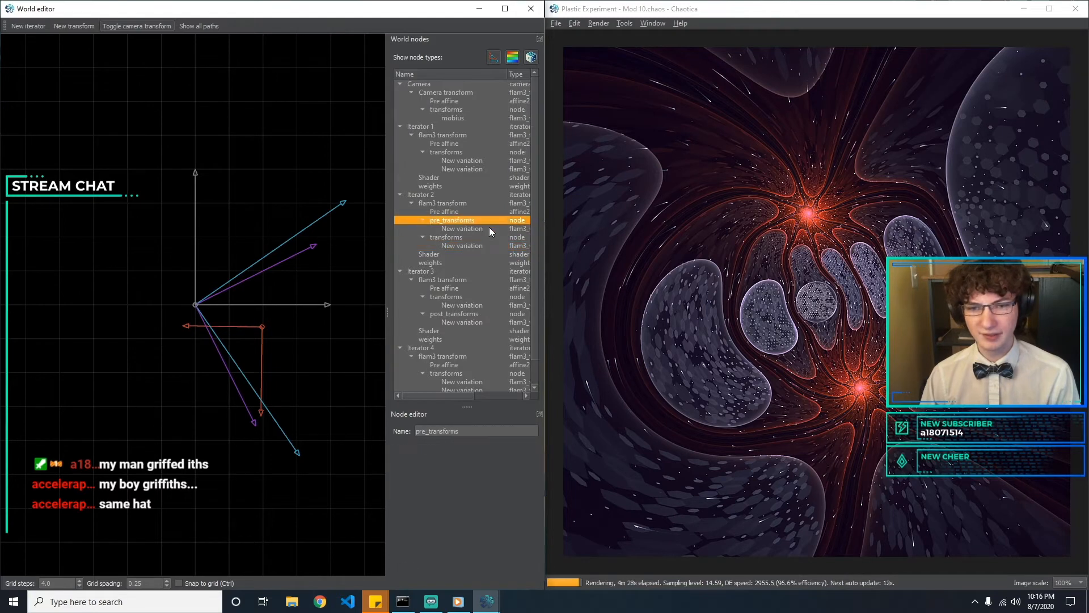
click(489, 227)
click(489, 171)
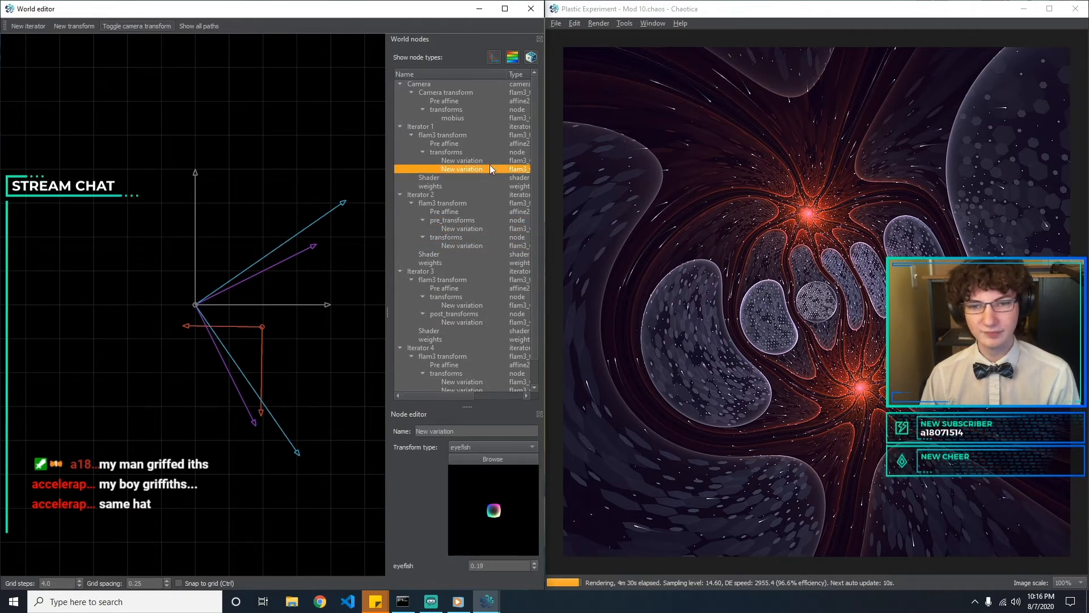
click(489, 164)
click(494, 228)
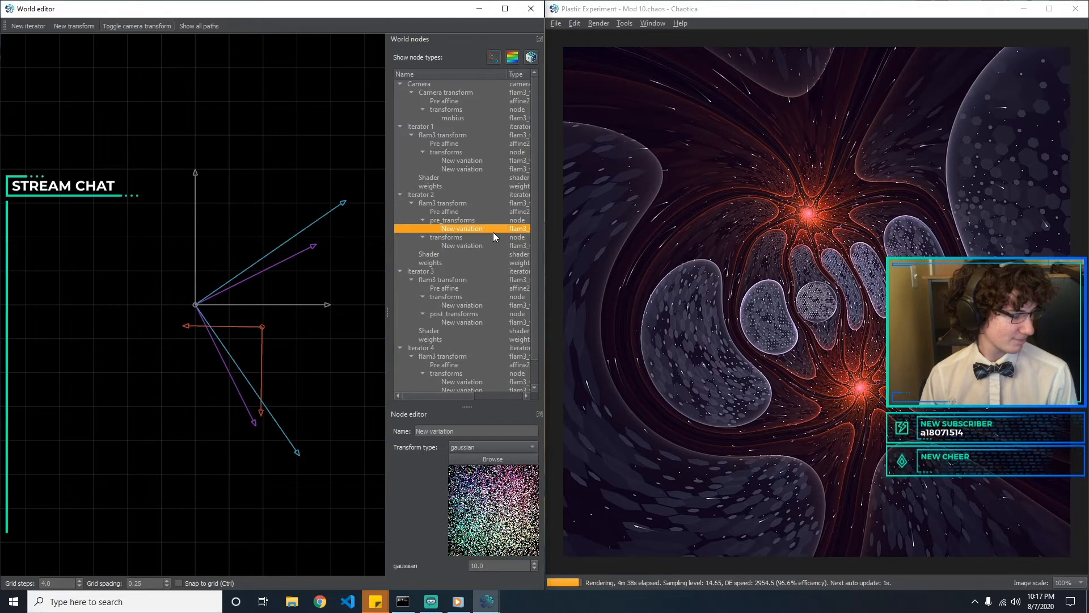
click(500, 247)
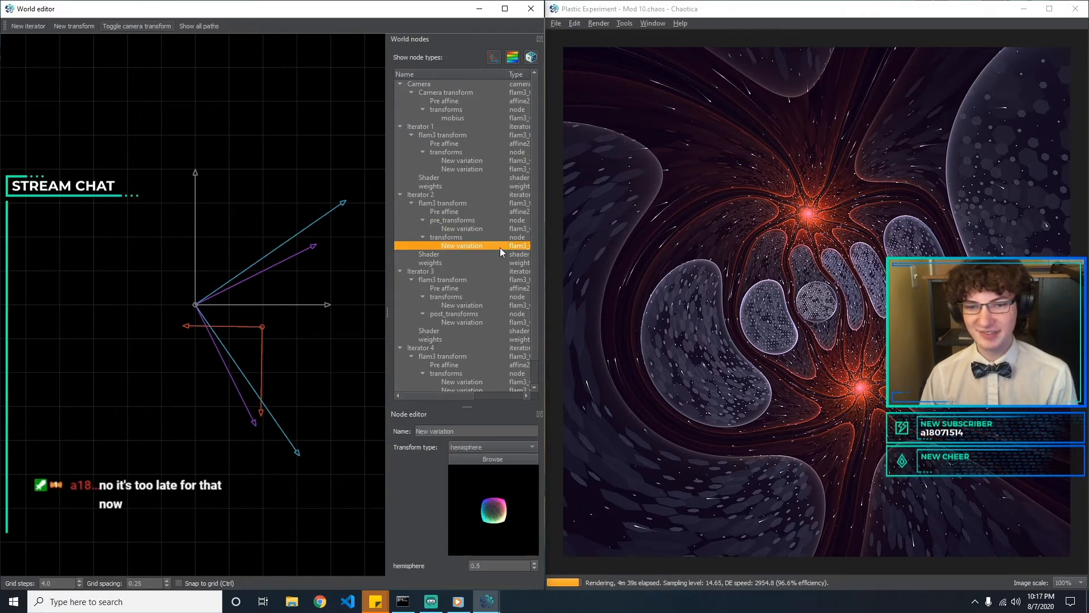
click(485, 228)
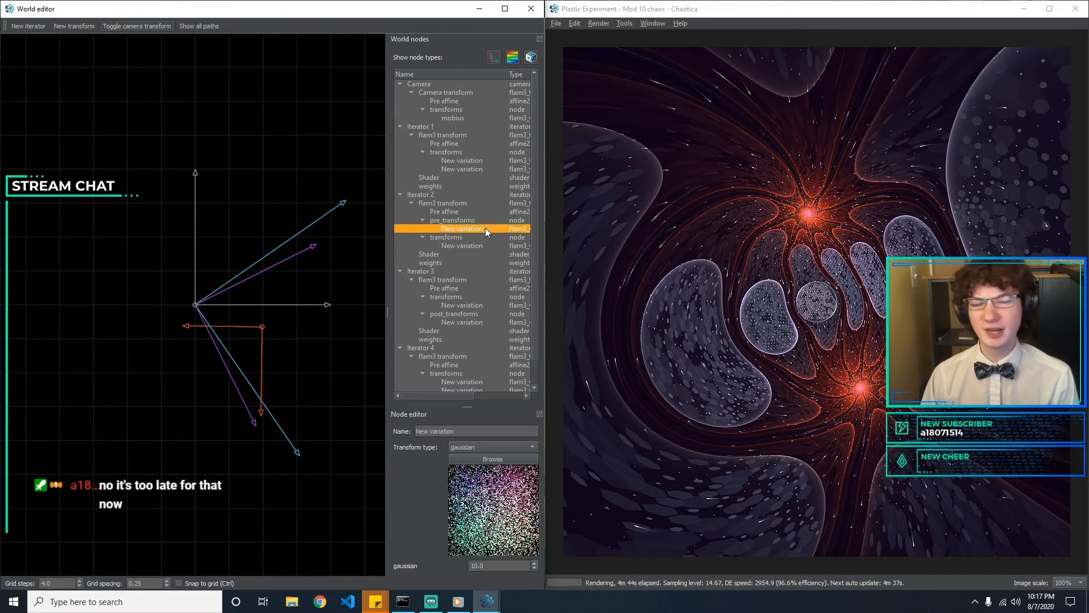
click(304, 336)
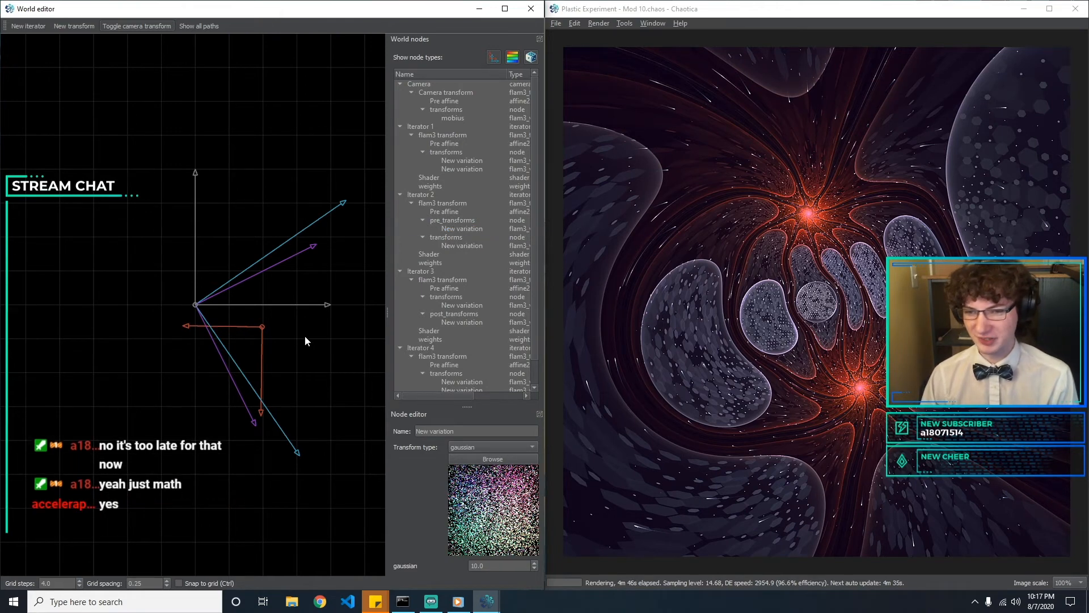
Rotate Iterator 1's pre affine very slightly, bringing its Y-axis angle to about -90.76
click(262, 327)
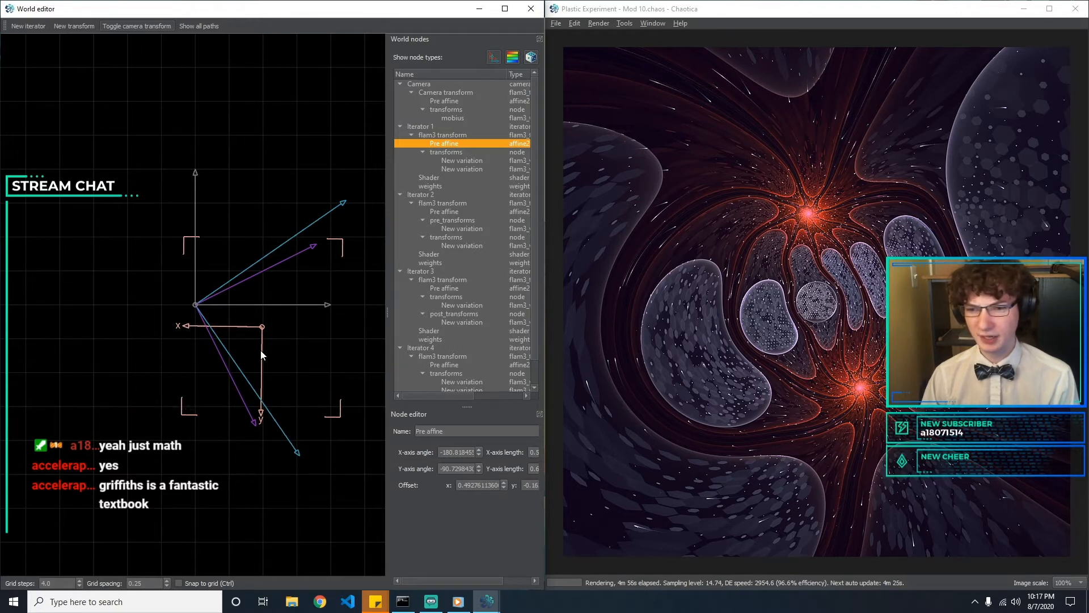
drag(261, 351, 260, 351)
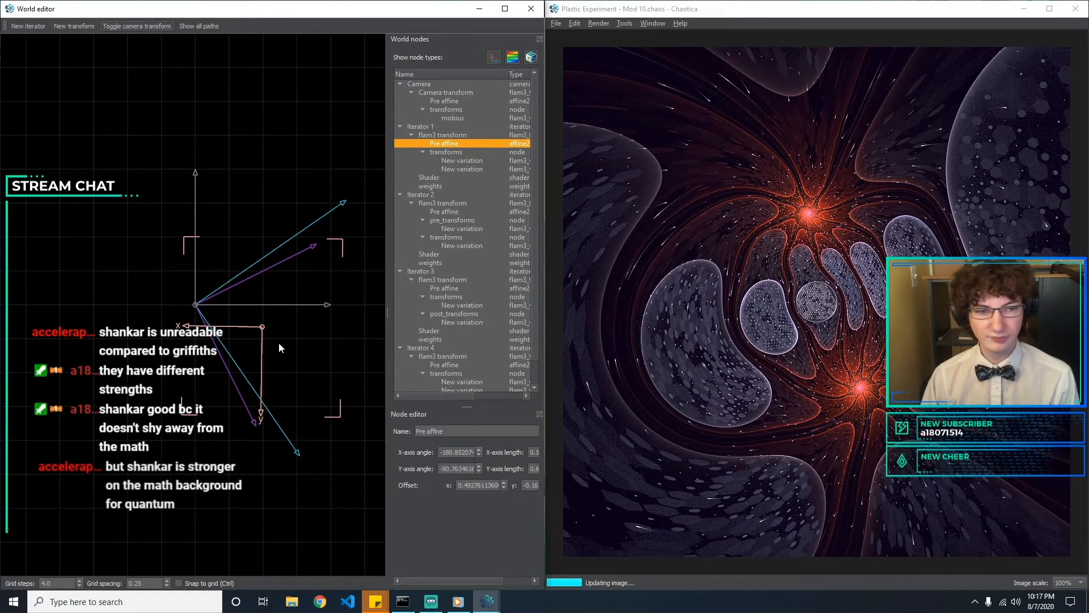
click(313, 338)
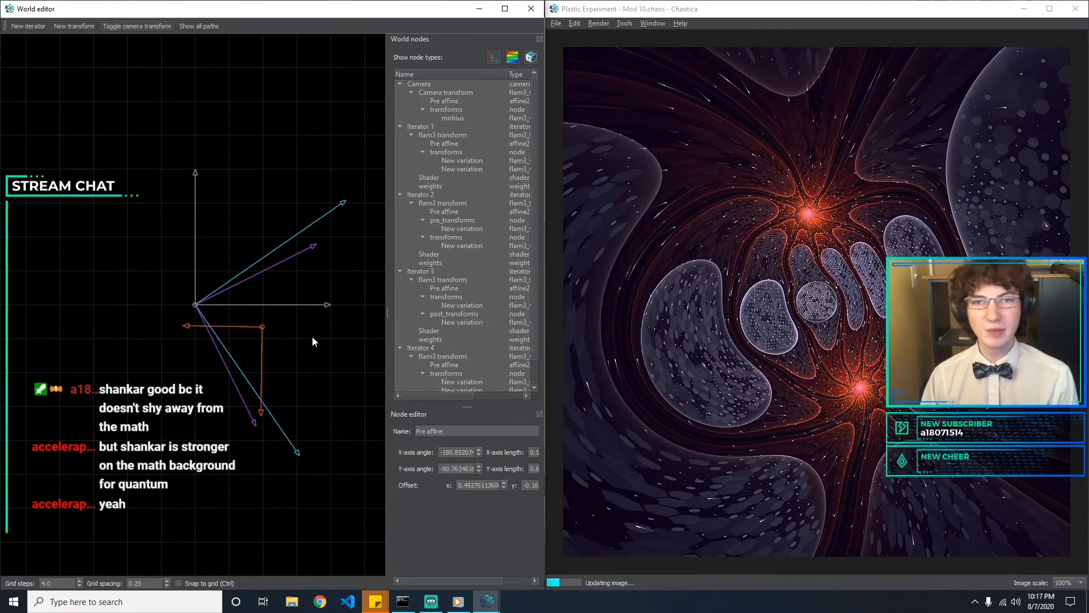
Examine Iterator 1's eyefish variation, Iterator 2's gaussian and hemisphere variations, and Iterator 3's hex_rand and circlecrop variations
click(482, 170)
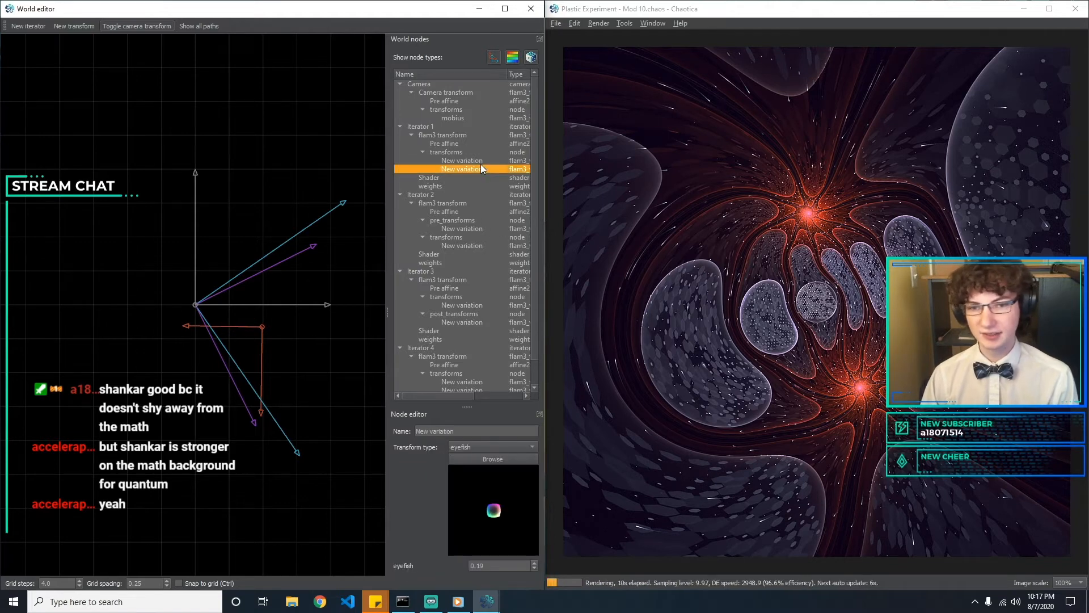
click(472, 229)
click(473, 245)
click(475, 229)
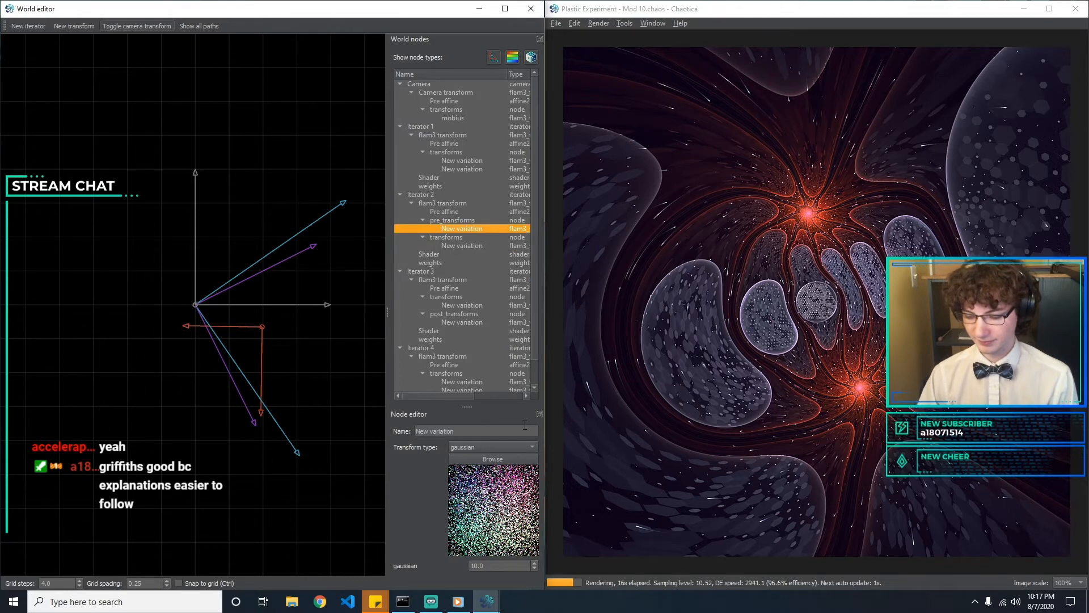
click(473, 247)
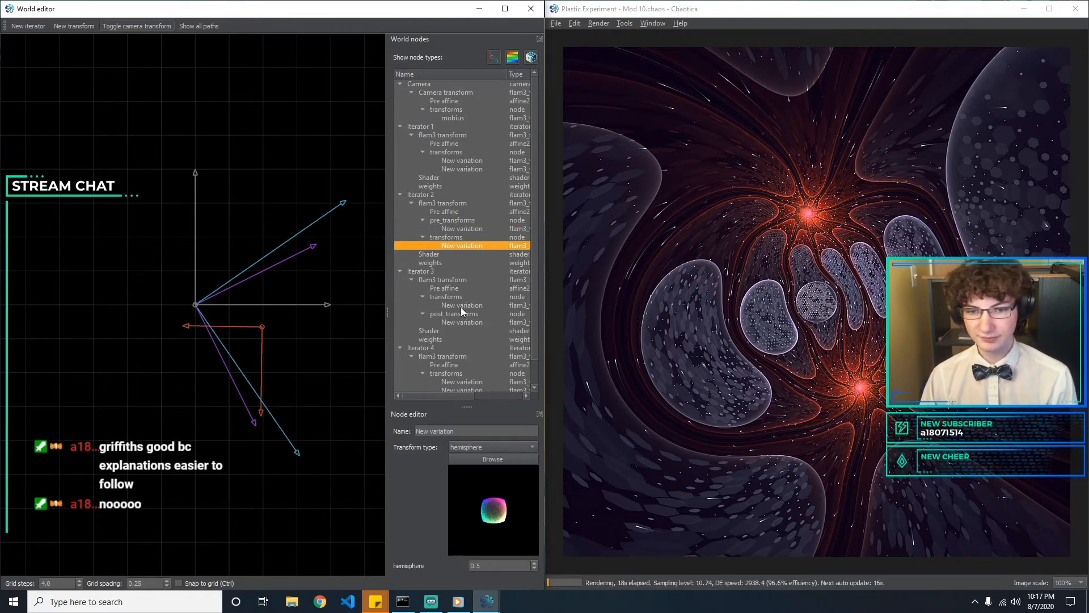
click(463, 306)
click(468, 322)
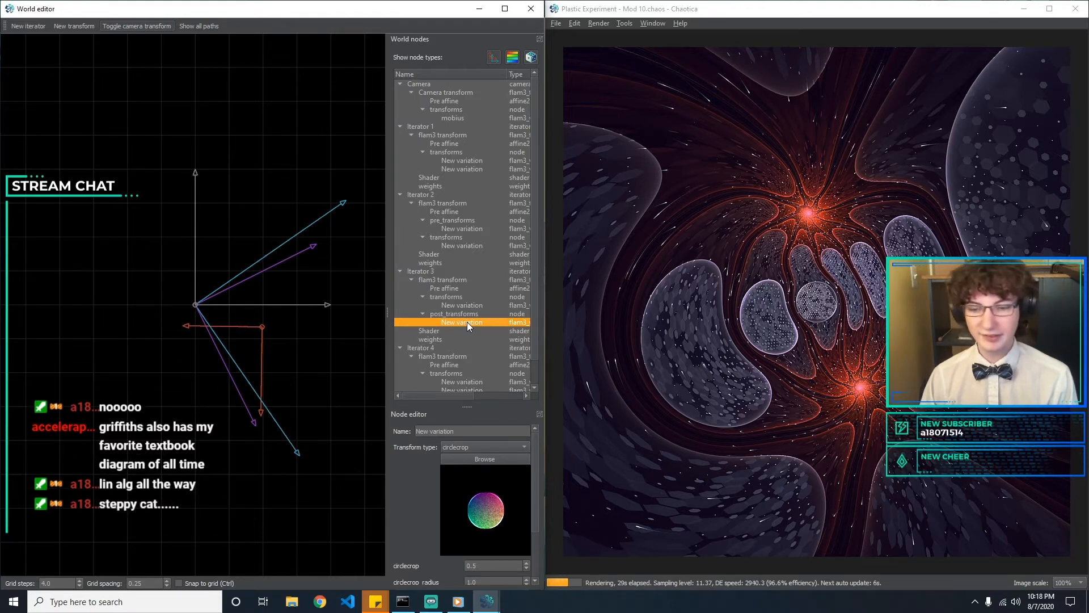
Rotate Iterator 1's pre affine to an X-axis angle of about -179.75 and a Y-axis angle of about -89.67
click(262, 360)
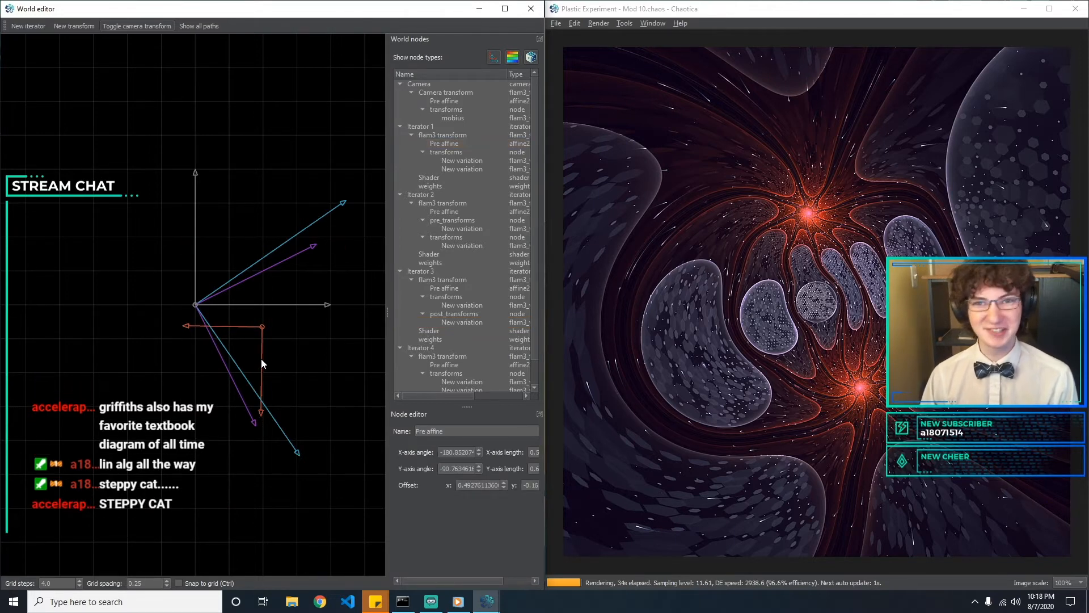
click(261, 359)
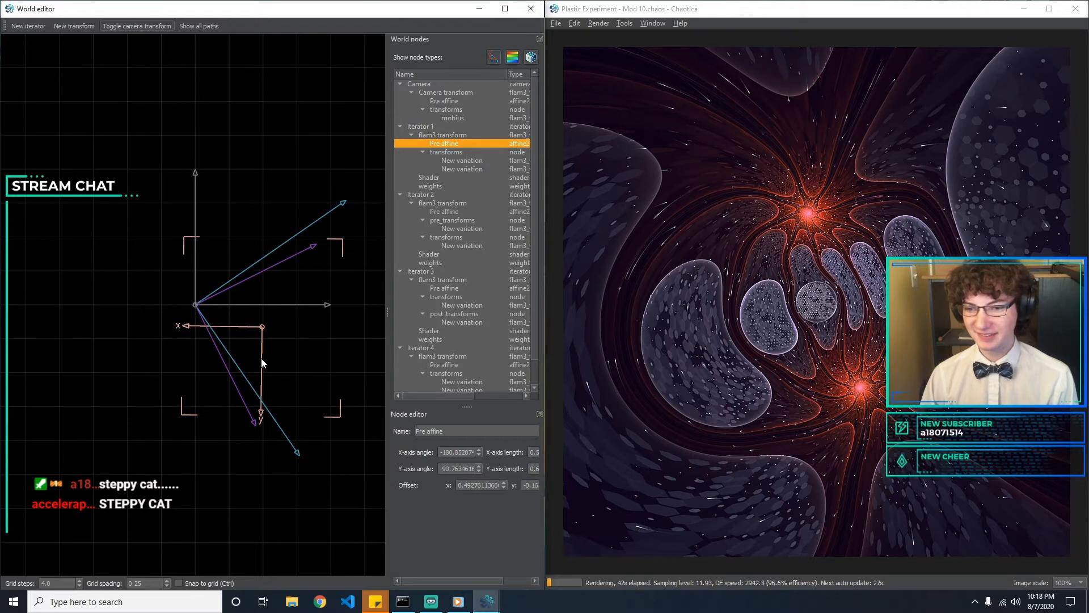
drag(260, 357, 261, 358)
click(303, 349)
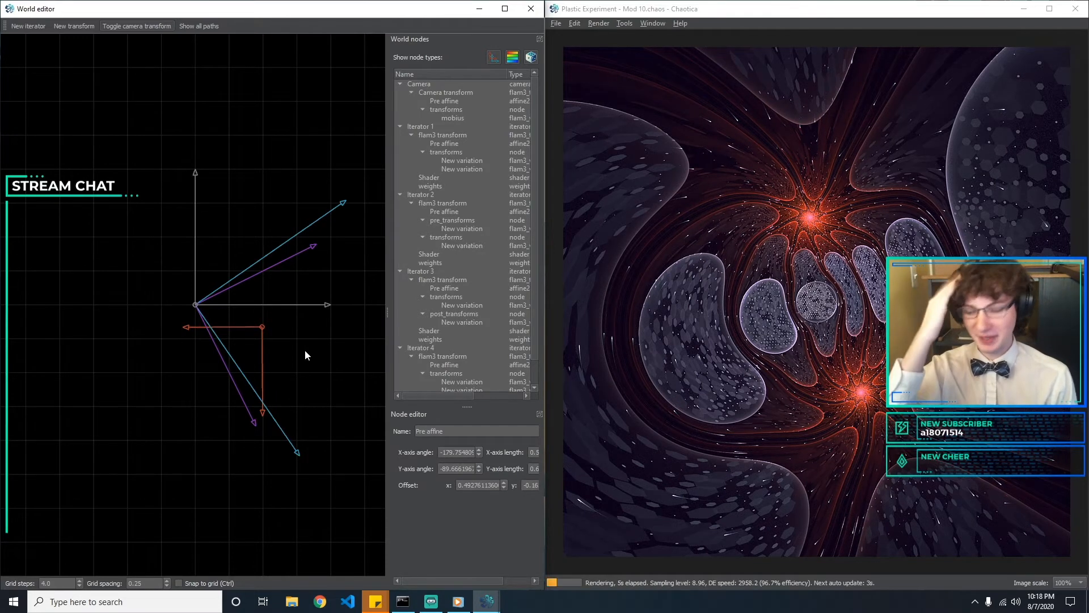
Review the variations of Iterators 2, 1 and 3 in turn, and check Iterator 4's polar variation
click(439, 228)
click(452, 246)
click(459, 183)
click(460, 170)
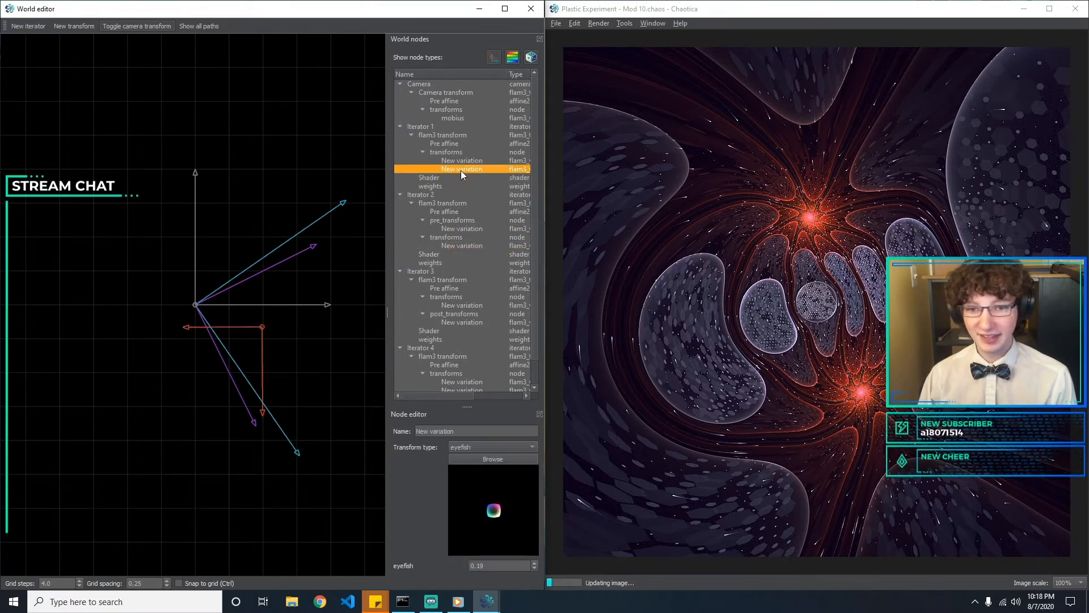
click(471, 161)
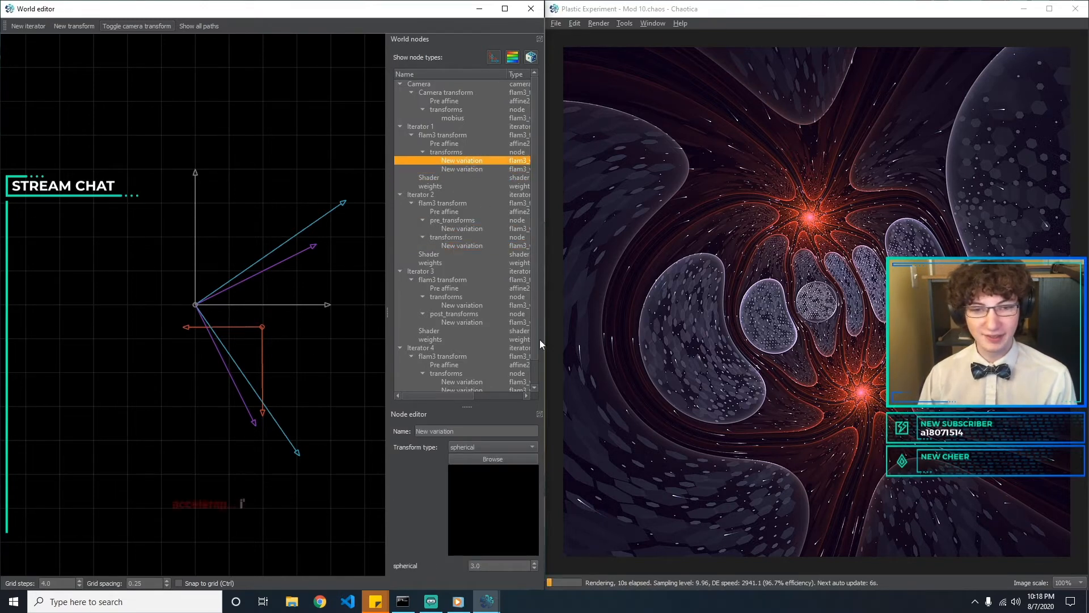
scroll(535, 340, down, 1)
click(462, 279)
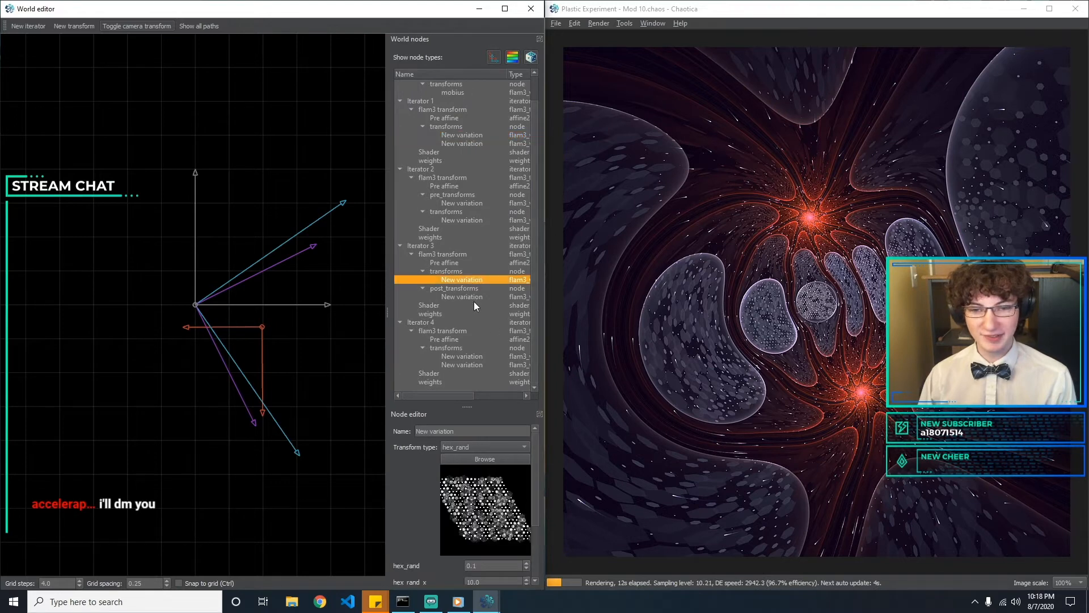
click(475, 297)
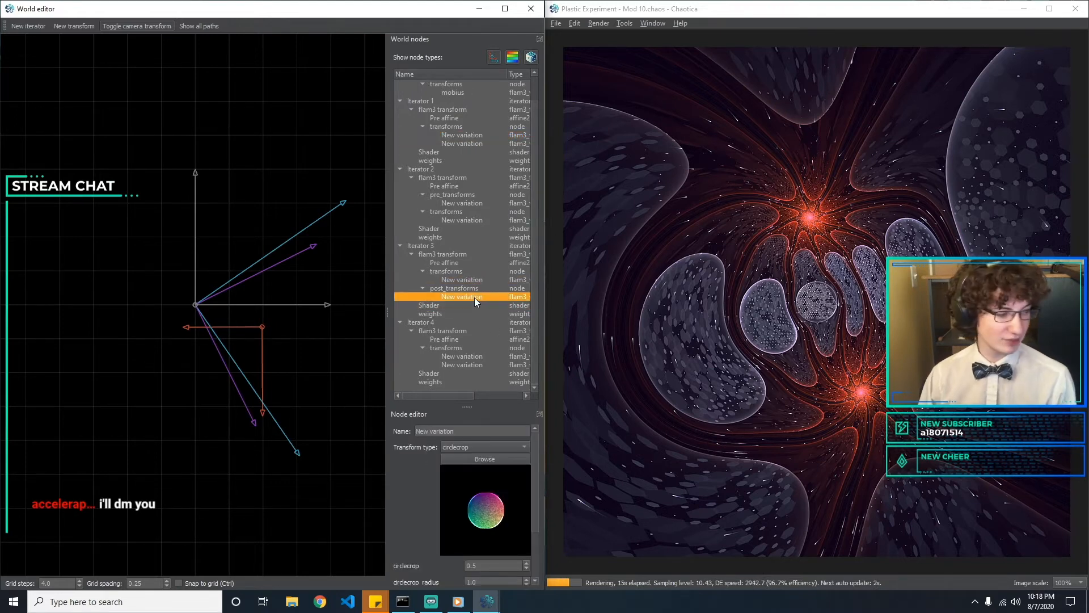
click(471, 364)
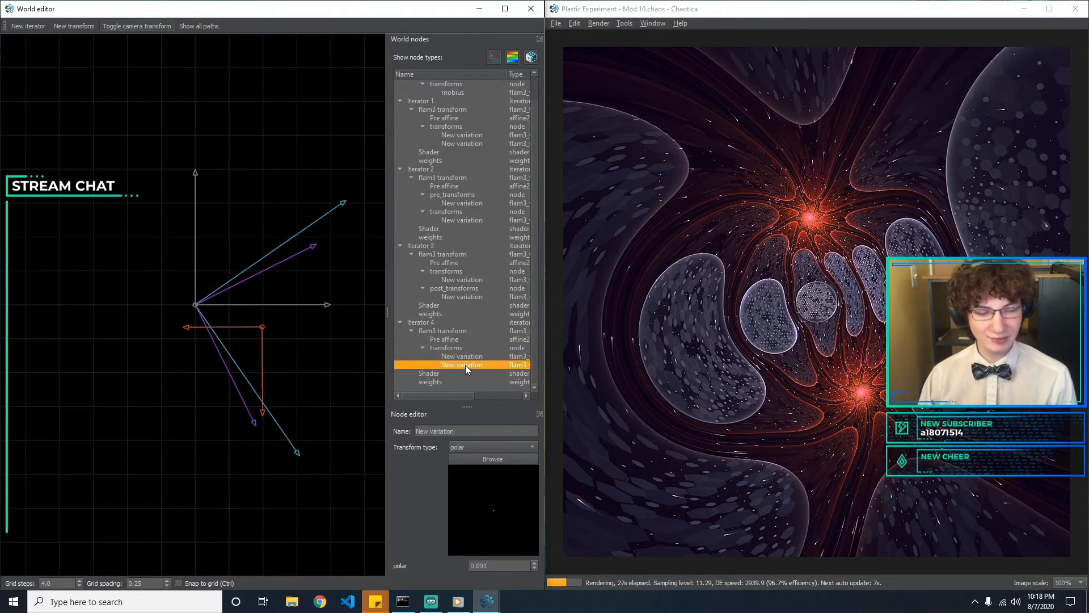
click(975, 601)
right_click(999, 576)
click(957, 565)
click(902, 604)
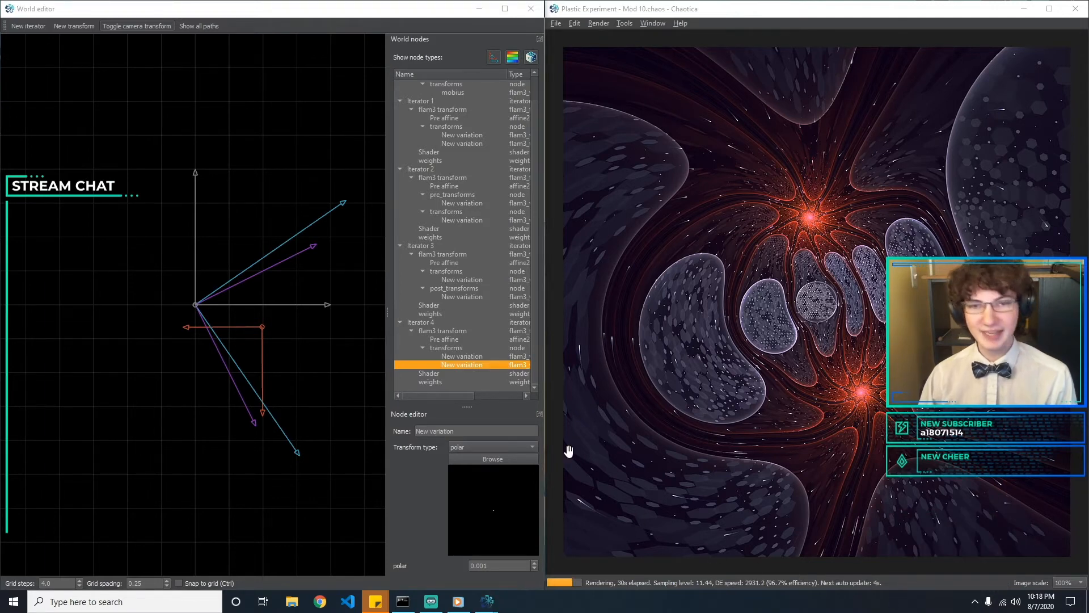
Check Iterator 3's circlecrop post-transform and compare Iterator 4's crackle and polar variations
click(456, 301)
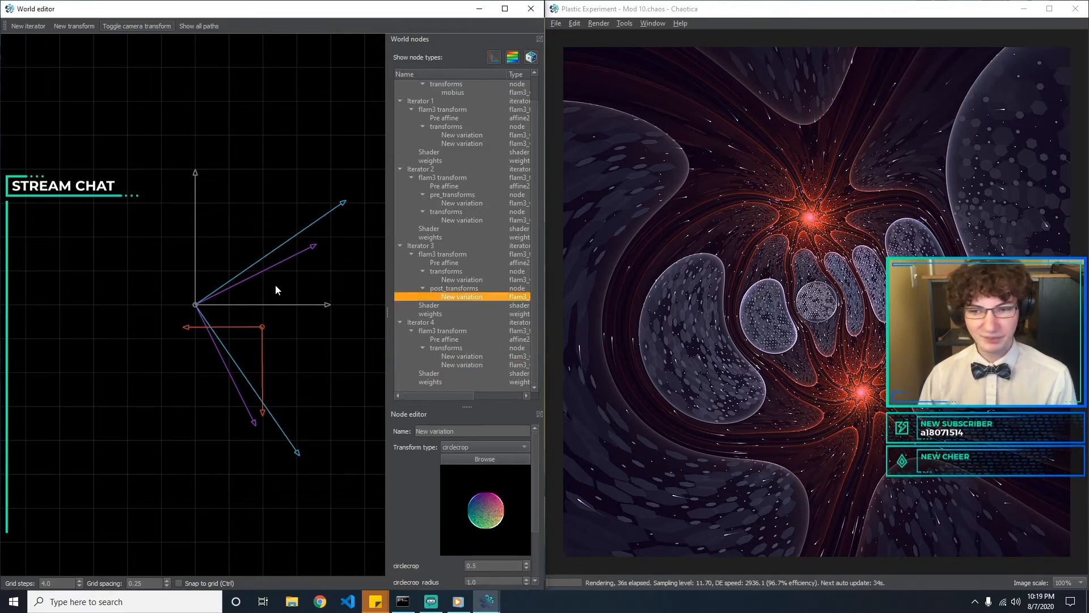
click(316, 341)
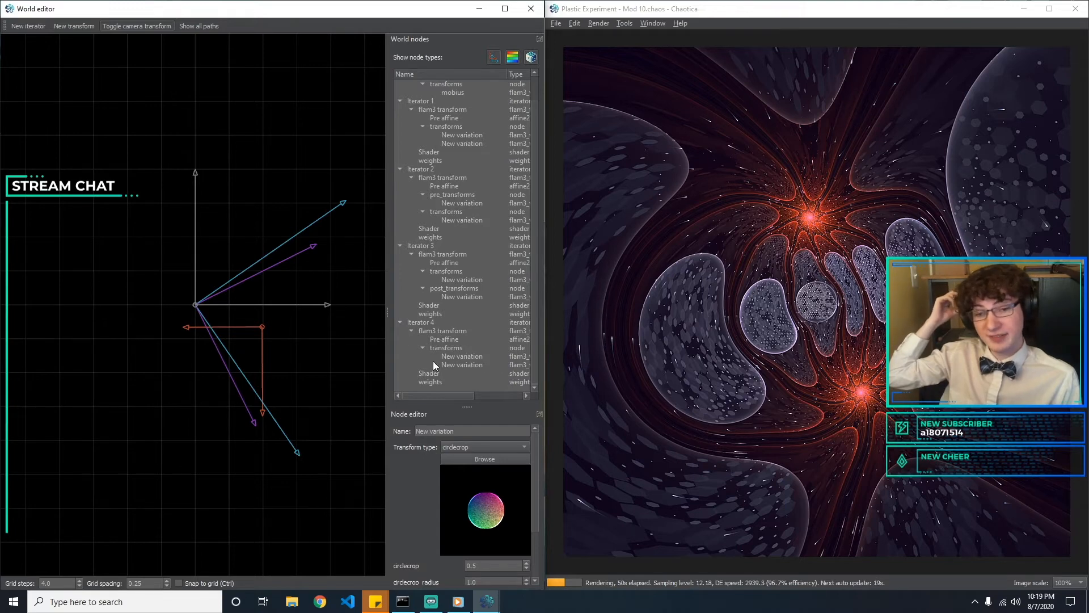
click(452, 356)
click(457, 365)
key(Up)
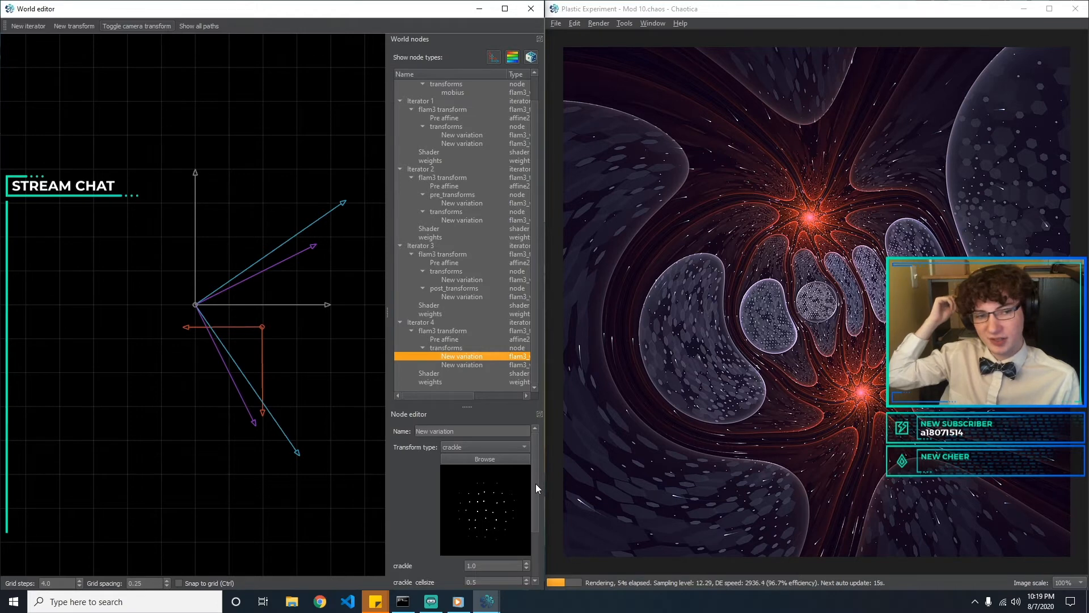
Try several crackle_cellsize values for Iterator 4's crackle variation and set it to 0.6
drag(536, 484, 530, 519)
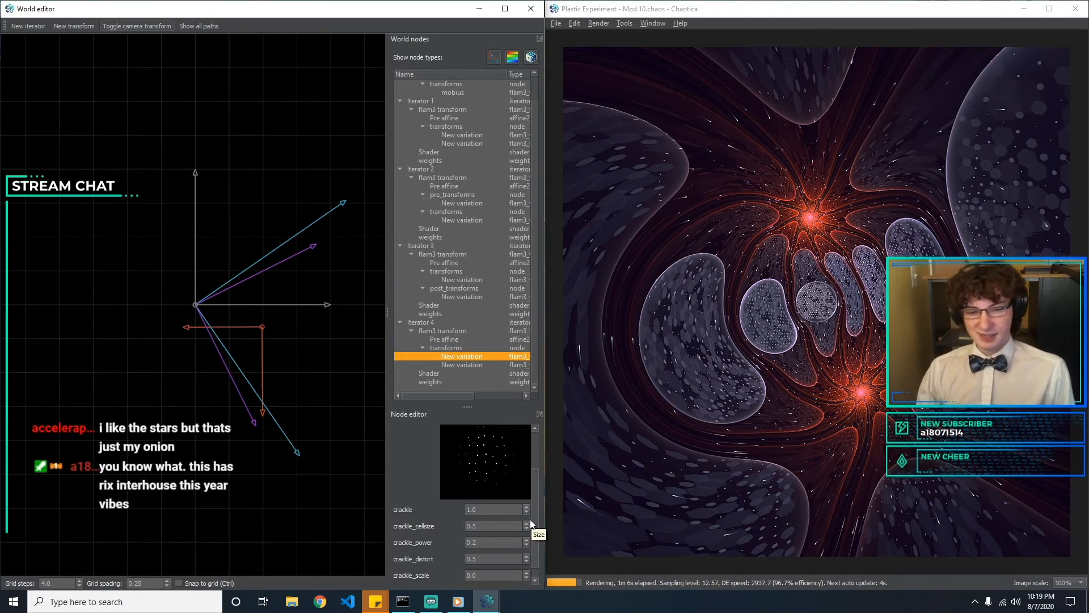
double_click(482, 510)
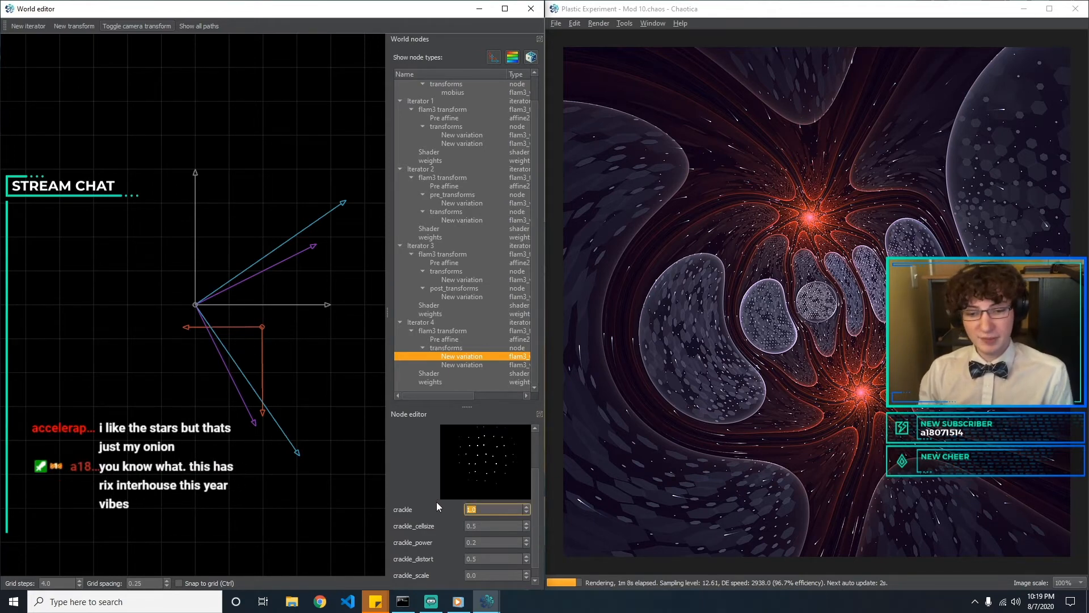
key(Tab)
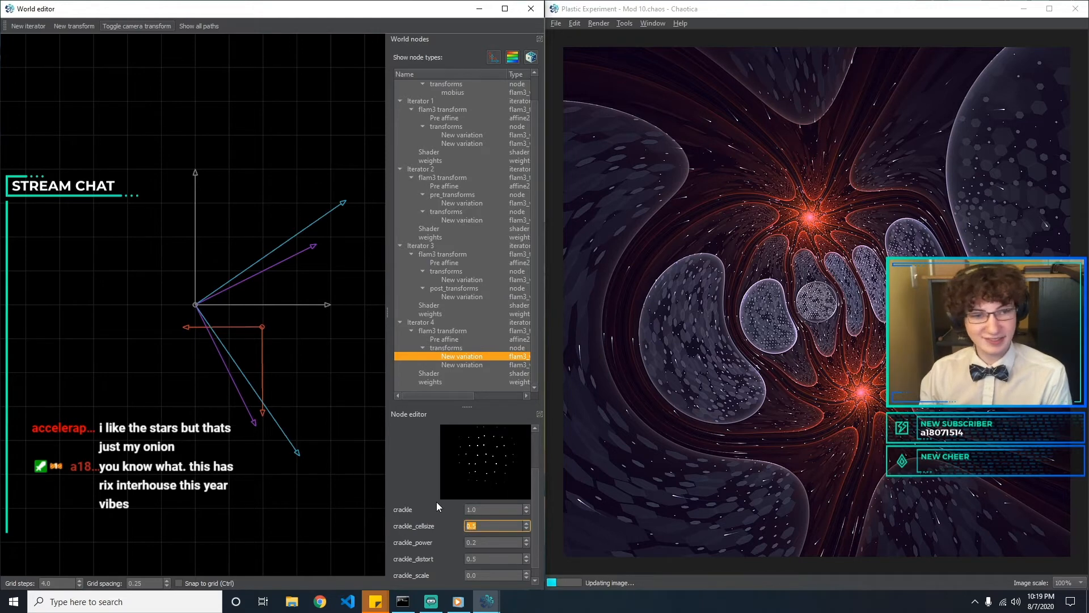
text(0.2)
key(BackSpace)
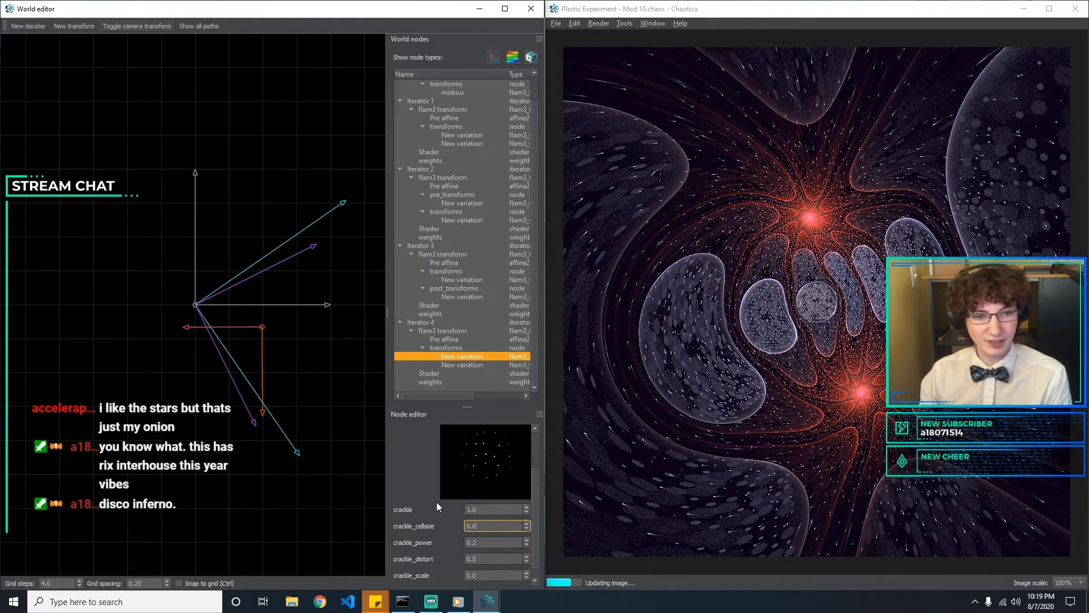
key(BackSpace)
text(1)
key(BackSpace)
text(0.6)
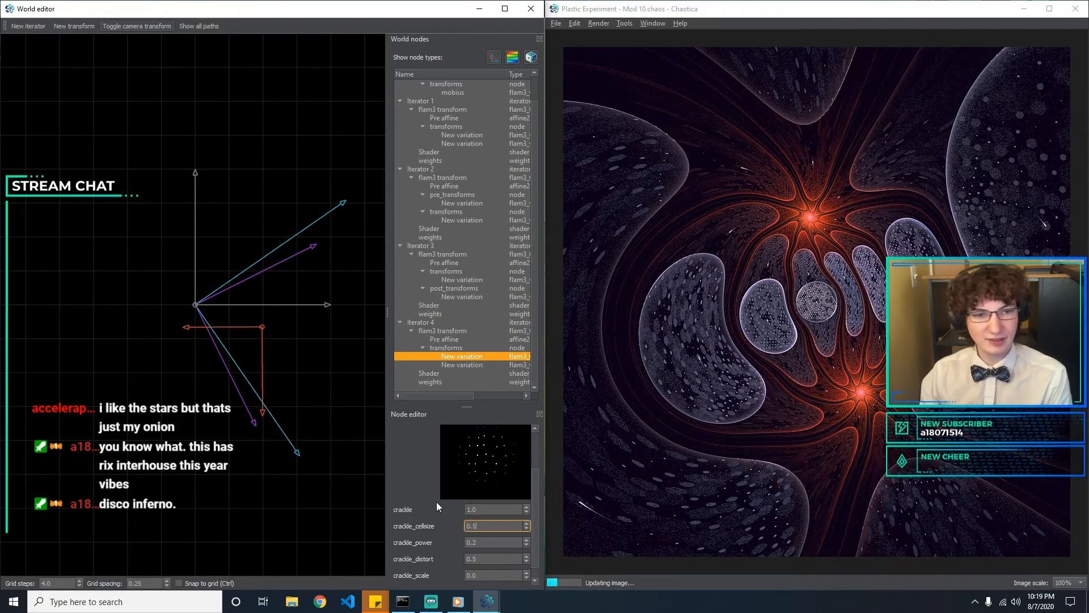
key(BackSpace)
text(9)
key(BackSpace)
text(7)
key(BackSpace)
text(6)
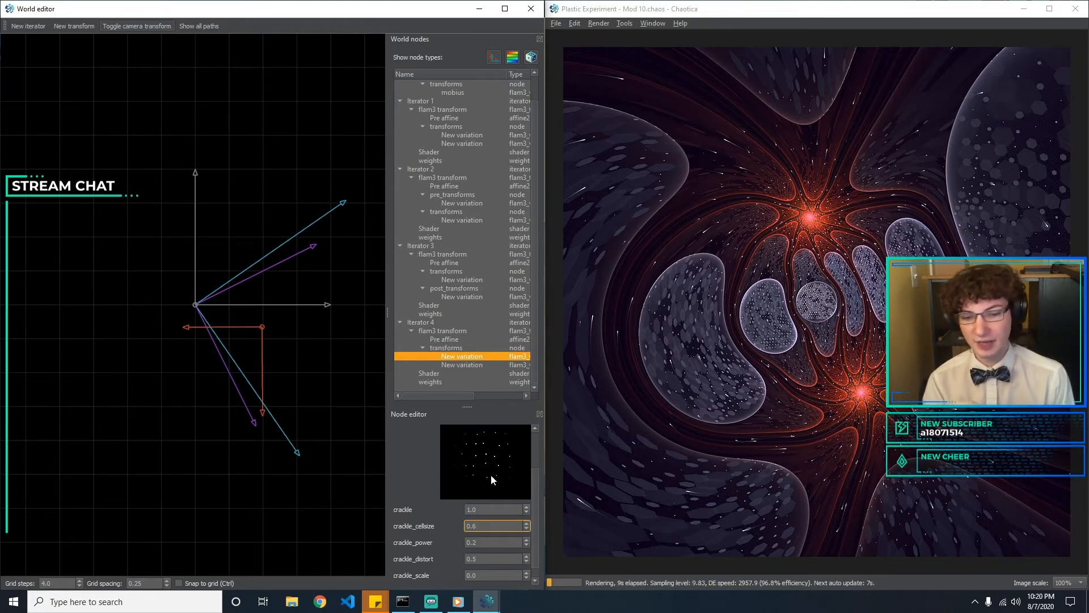
Try a crackle amount of 0 for Iterator 4's crackle variation and return it to 1
key(shift+Tab)
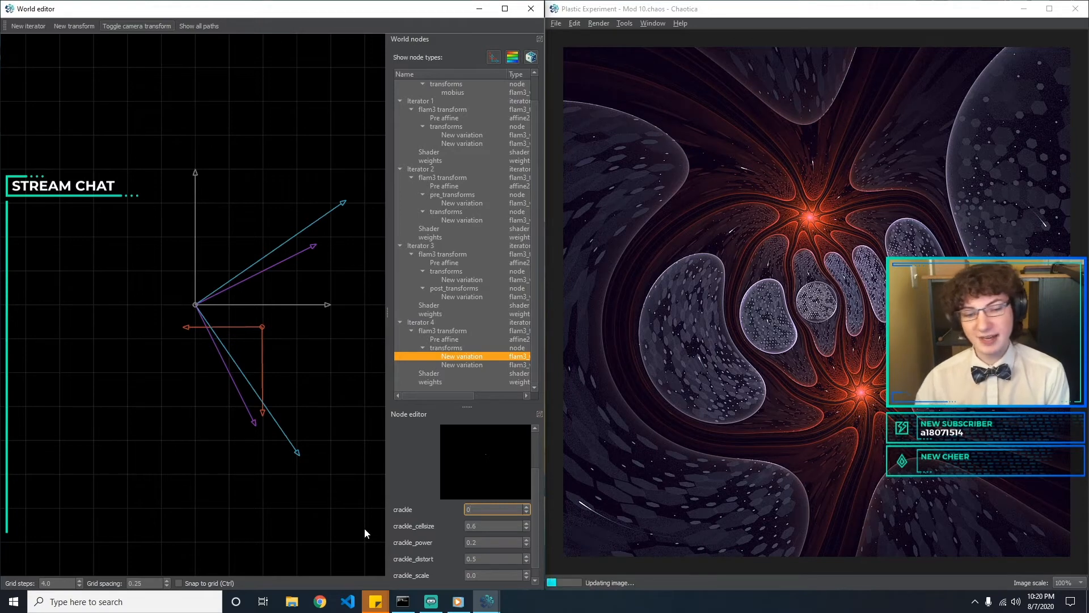
key(BackSpace)
text(1.)
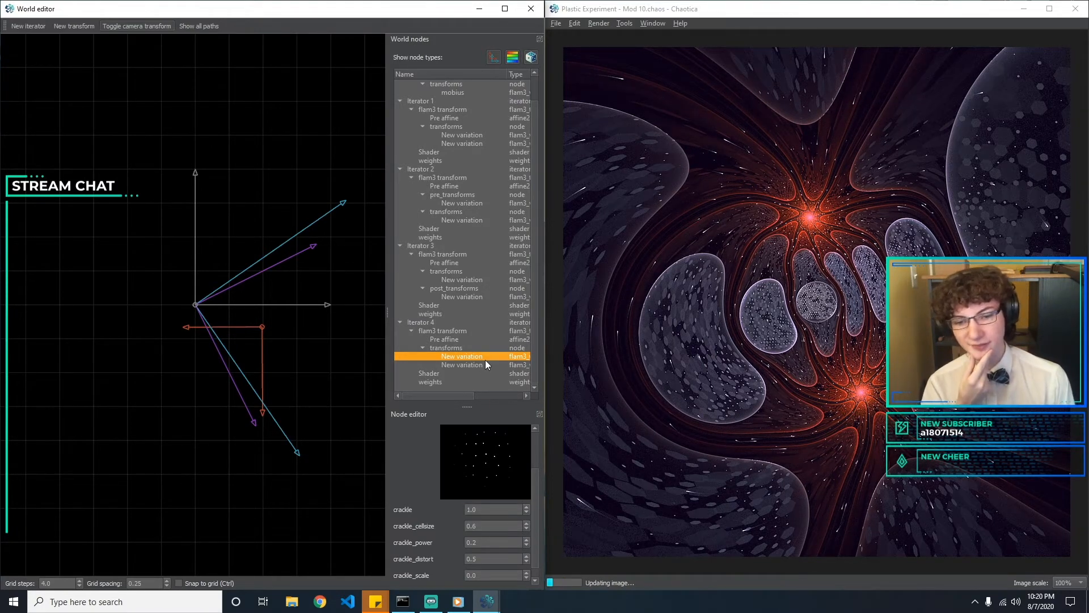
Try deleting Iterator 4's polar variation, and undo the deletion
click(485, 365)
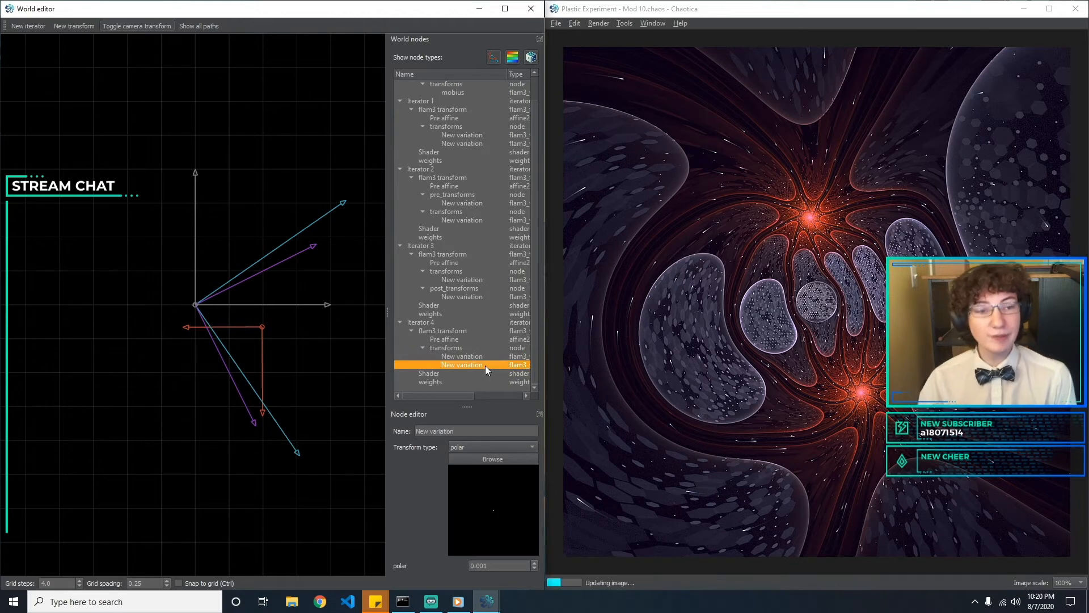
key(Delete)
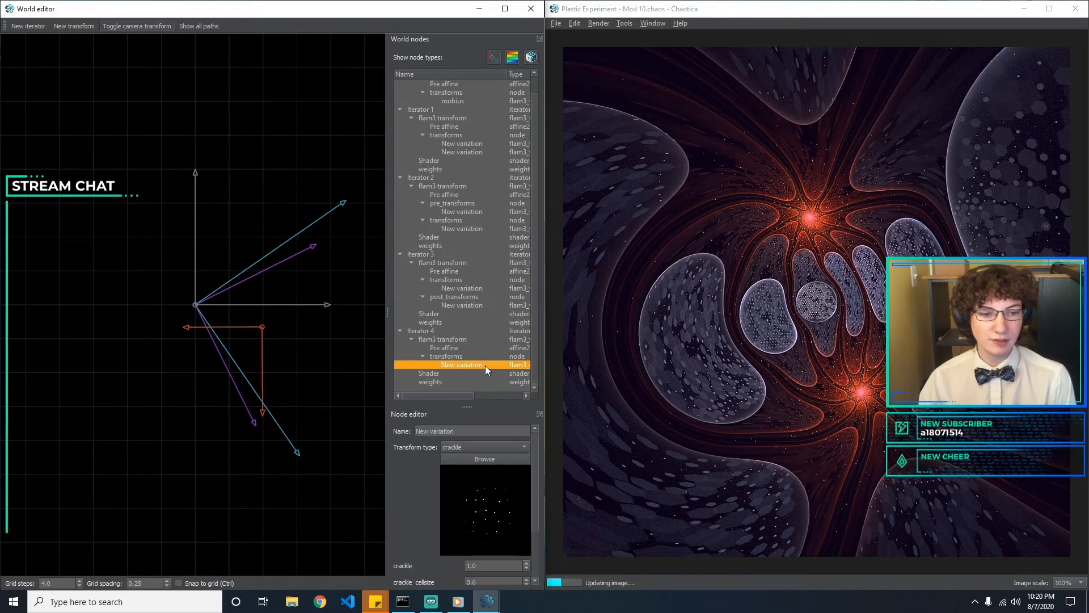
key(ctrl+z)
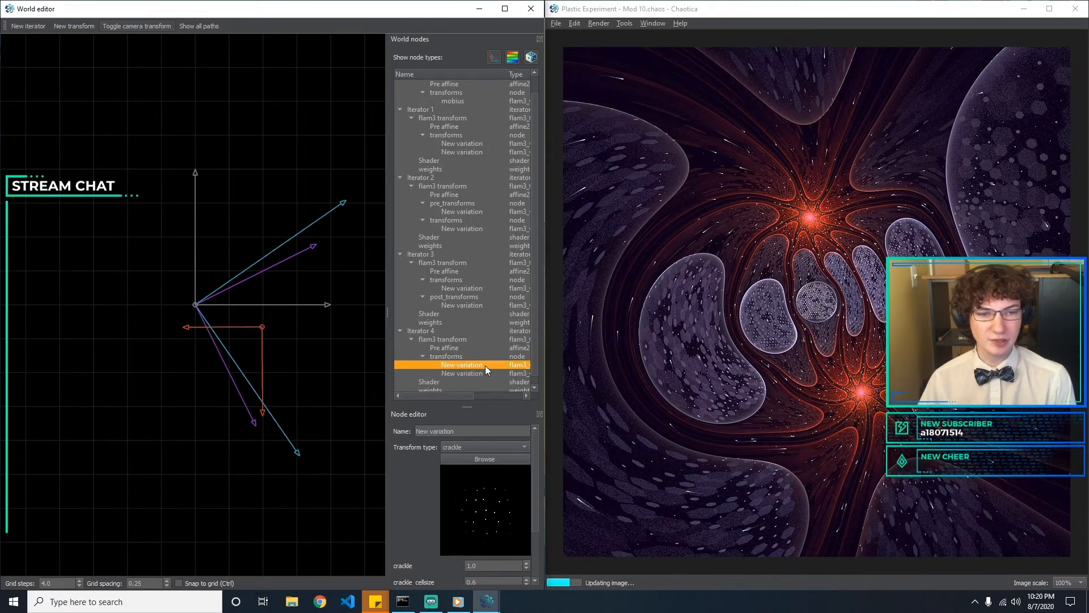
Compare Iterator 4's crackle and polar variations, and check Iterator 3's circlecrop post-transform and hex_rand variation
click(476, 373)
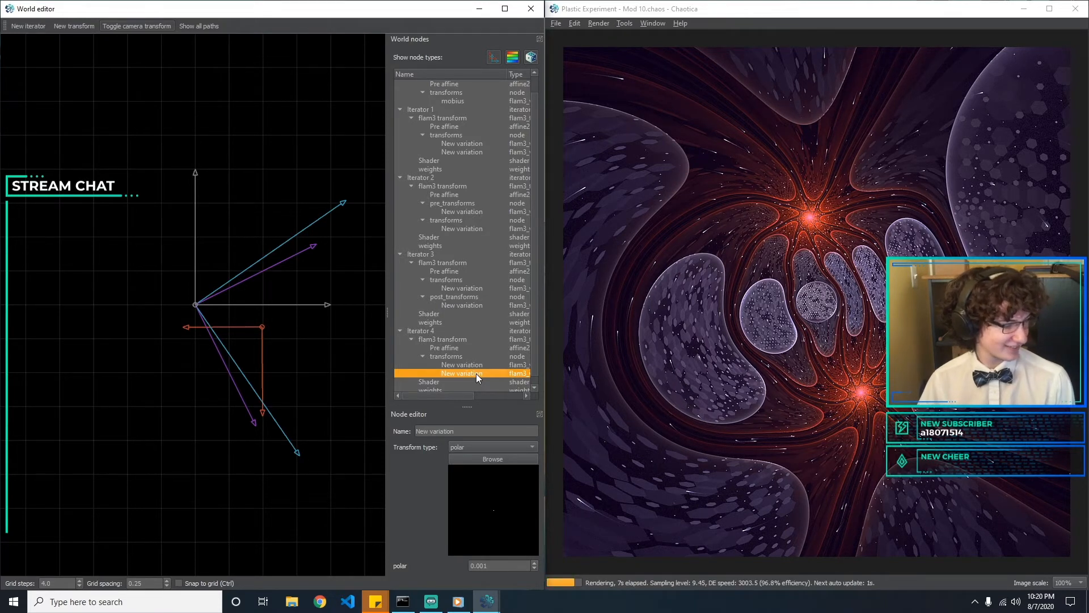
click(481, 366)
click(476, 378)
click(476, 374)
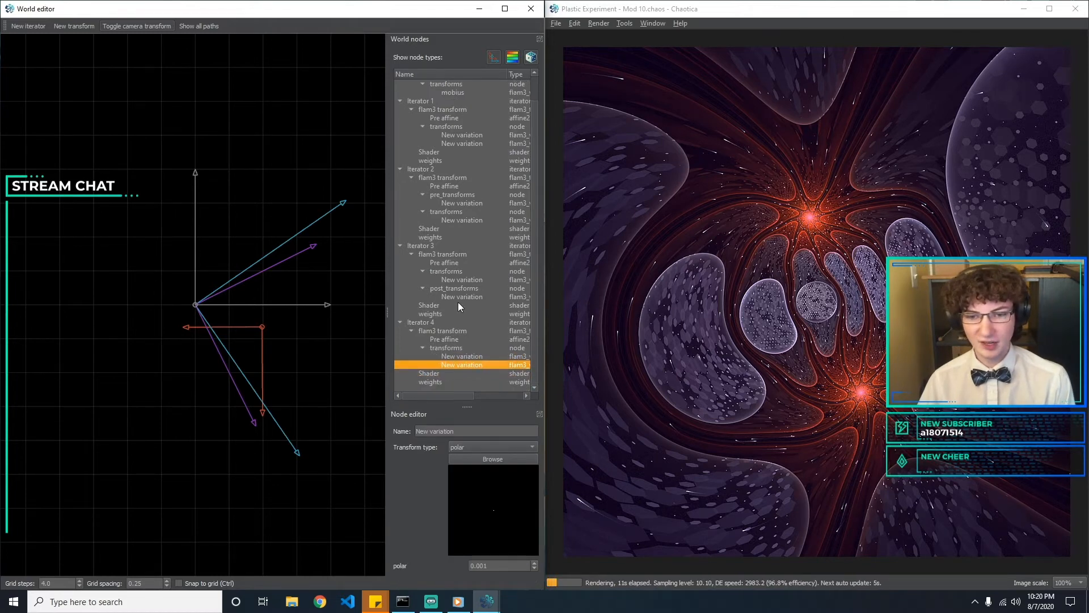
click(457, 297)
click(465, 280)
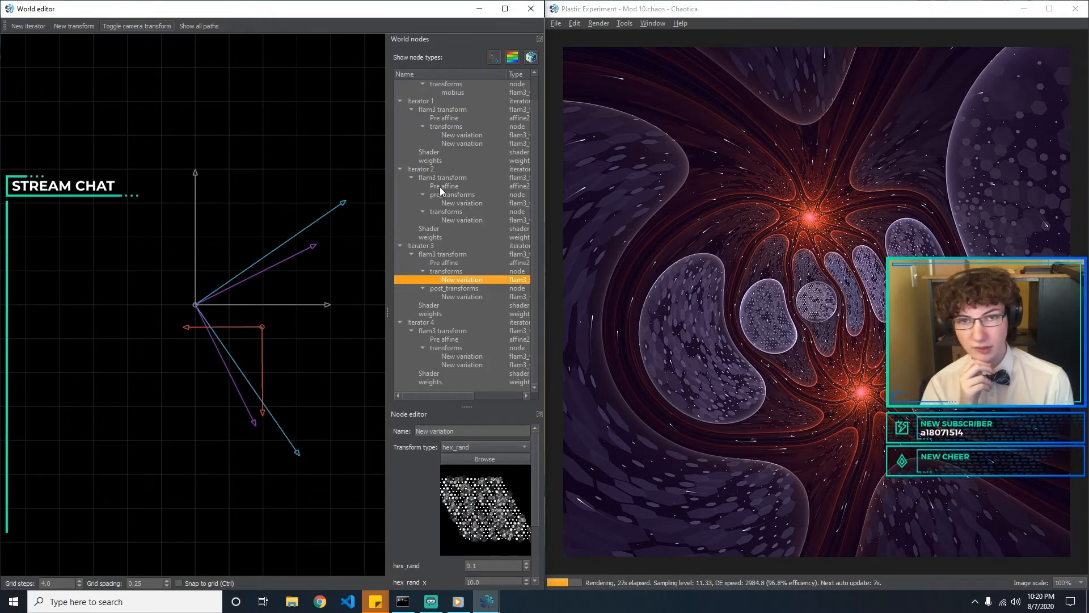
Try a weight of 0.1 for Iterator 1 in Iterator 1's weights and return it to 1
click(532, 57)
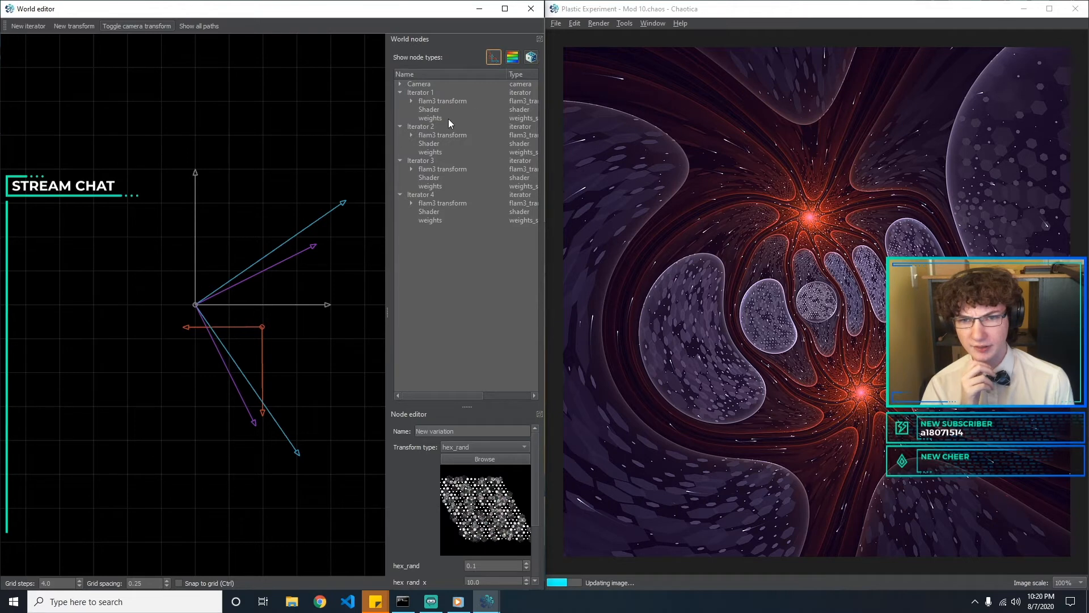
click(426, 118)
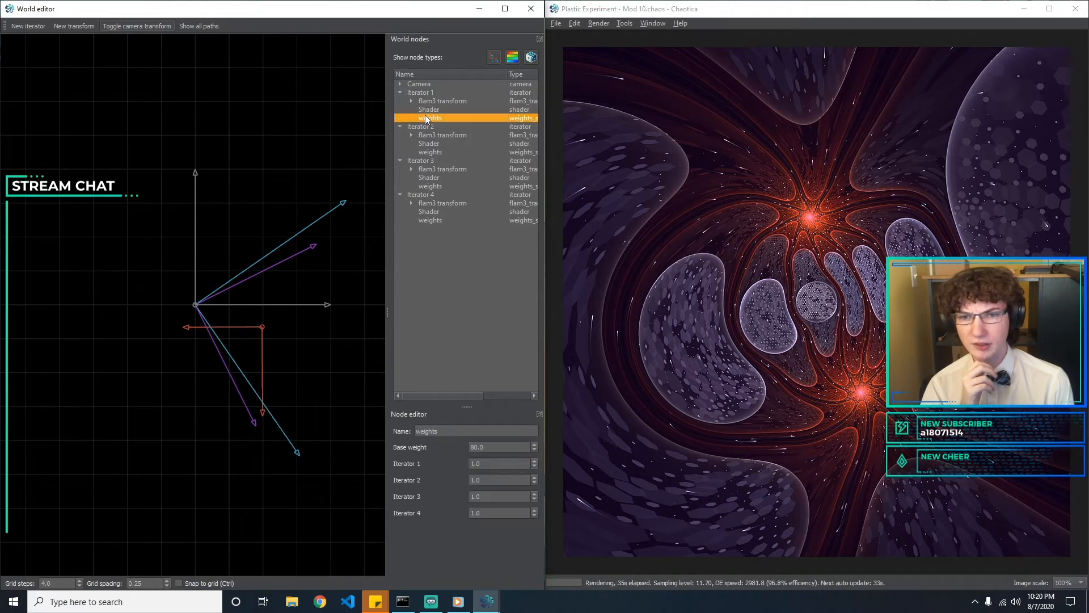
click(497, 465)
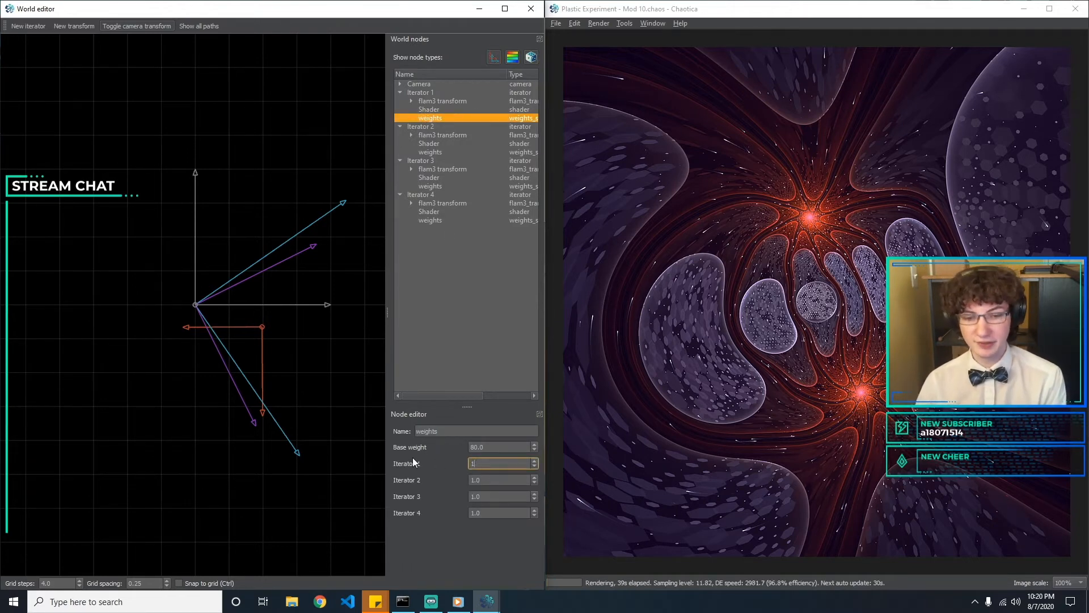
key(BackSpace)
text(0.1)
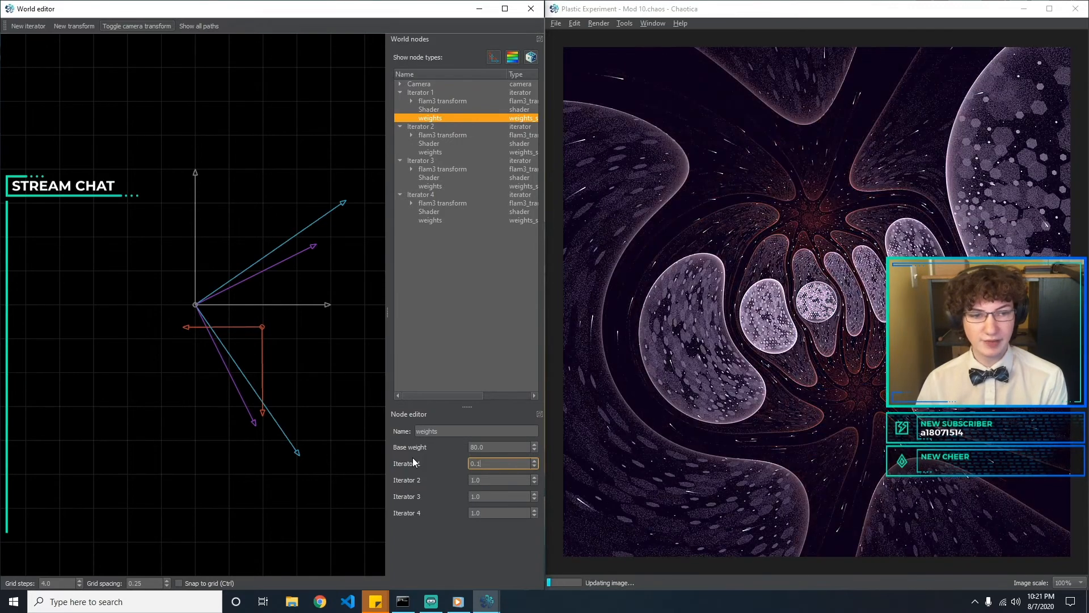
key(BackSpace)
key(BackSpace)
key(BackSpace)
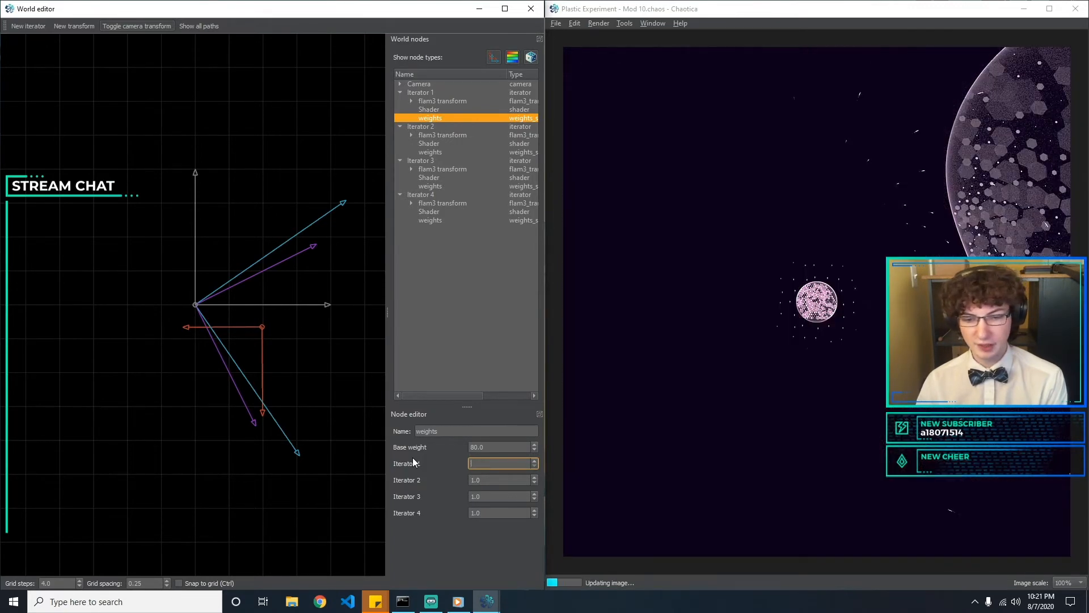
text(1)
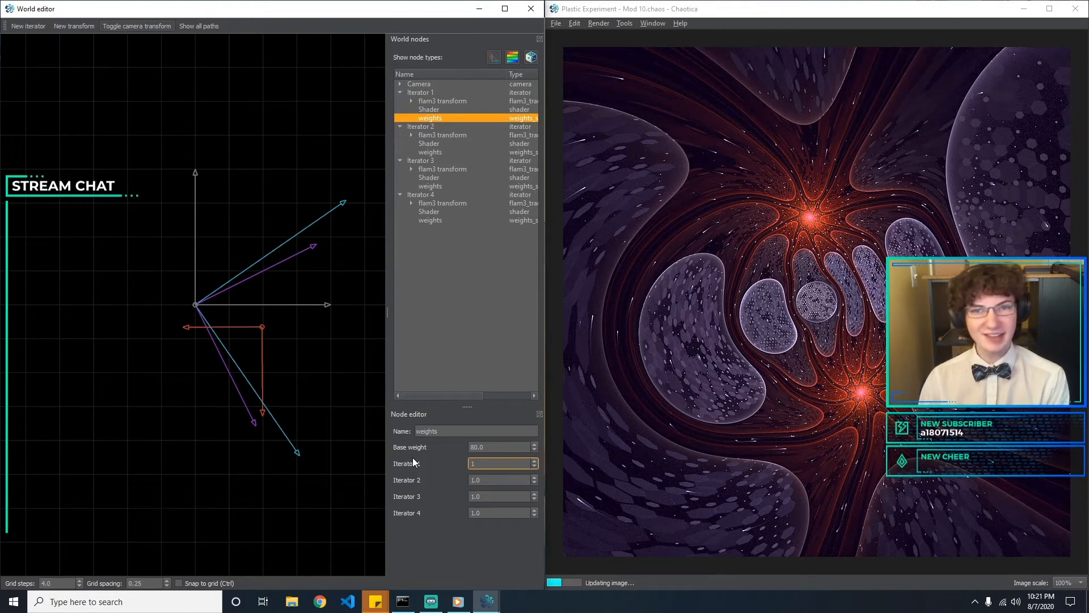
Try a weight of 0.5 for Iterator 2 in Iterator 1's weights and return it to 1
key(Tab)
text(0.5)
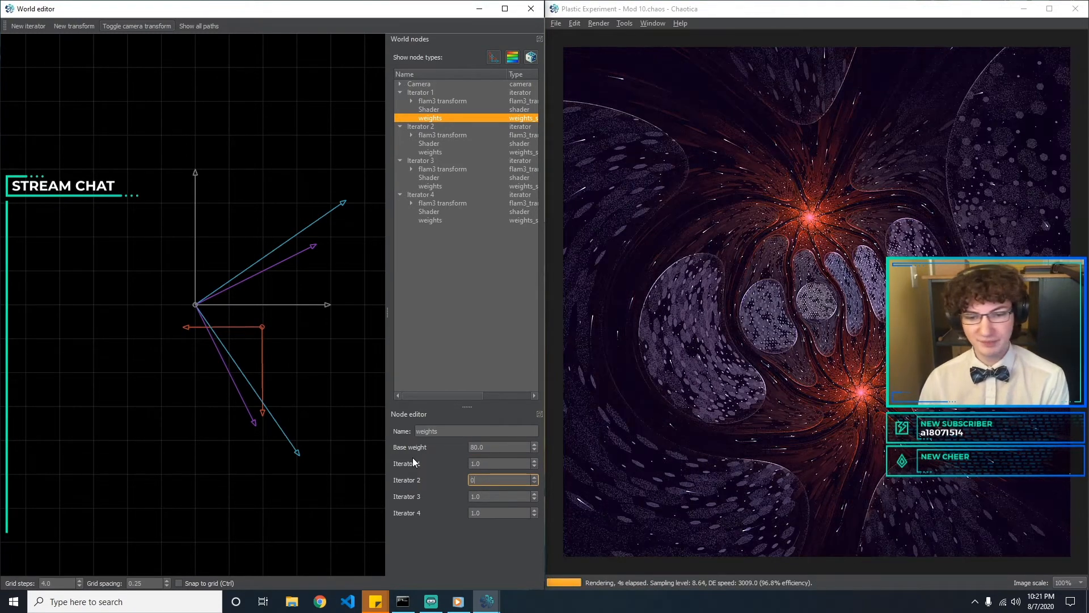
key(BackSpace)
key(BackSpace)
key(BackSpace)
text(1)
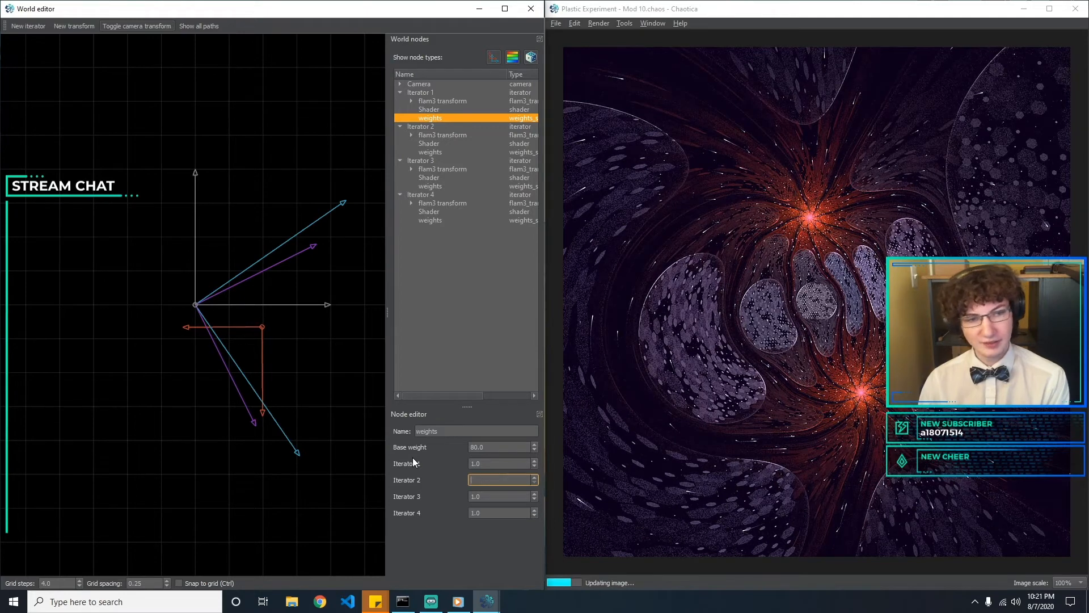
Try weights of 0, 0.1 and 1 for Iterator 3 in Iterator 1's weights and set it to 0.5
key(Tab)
text(0)
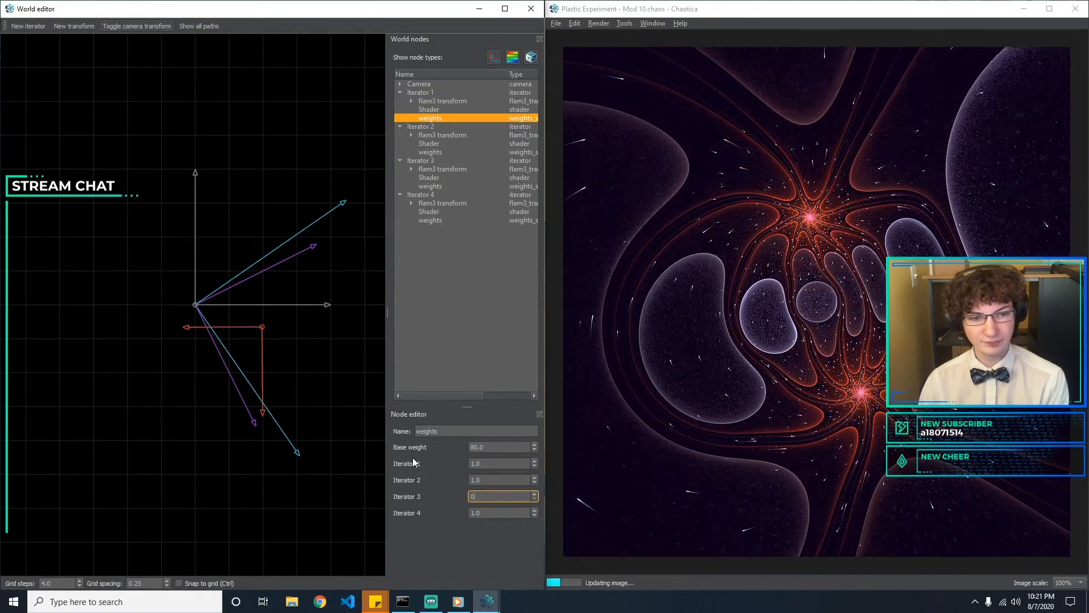
text(.1)
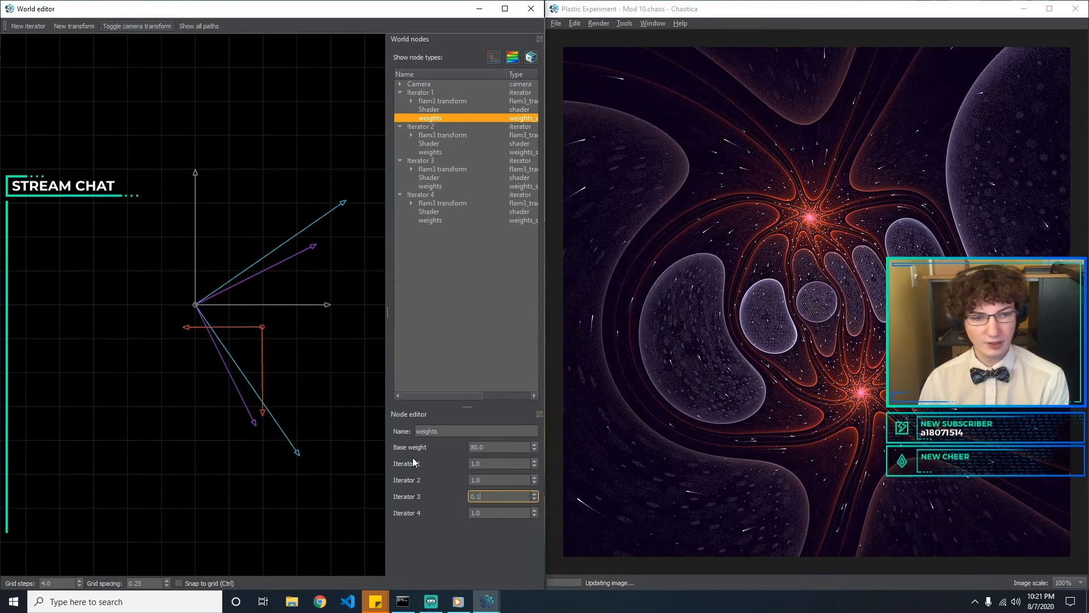
key(BackSpace)
key(BackSpace)
key(BackSpace)
text(1)
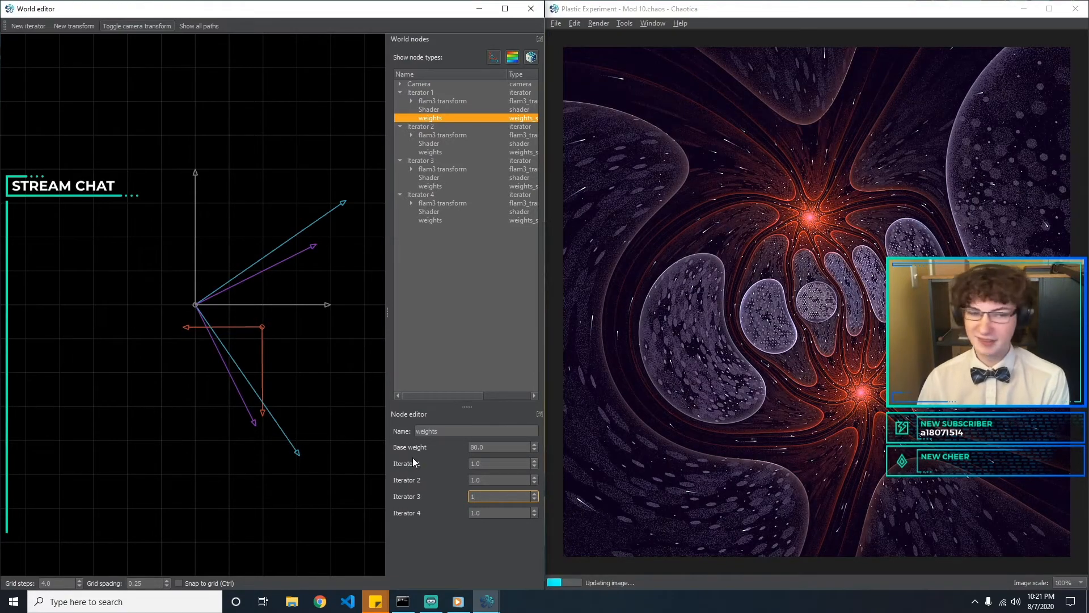
key(BackSpace)
text(0.5)
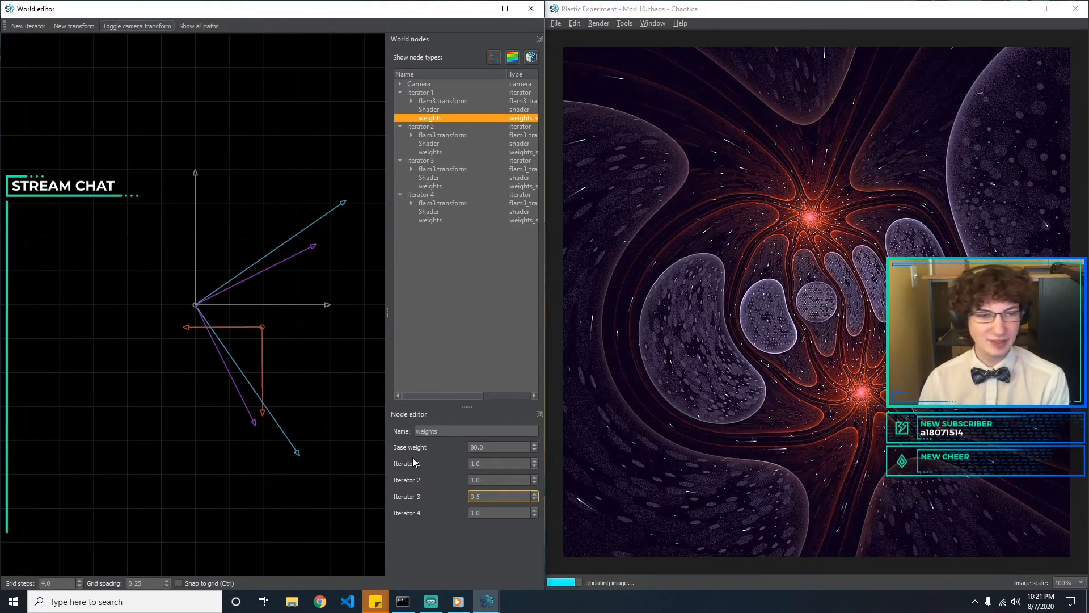
Try several weights for Iterator 4, starting at 0.5, in Iterator 1's weights and set it to 0.1
key(Tab)
text(0.5)
key(BackSpace)
text(2)
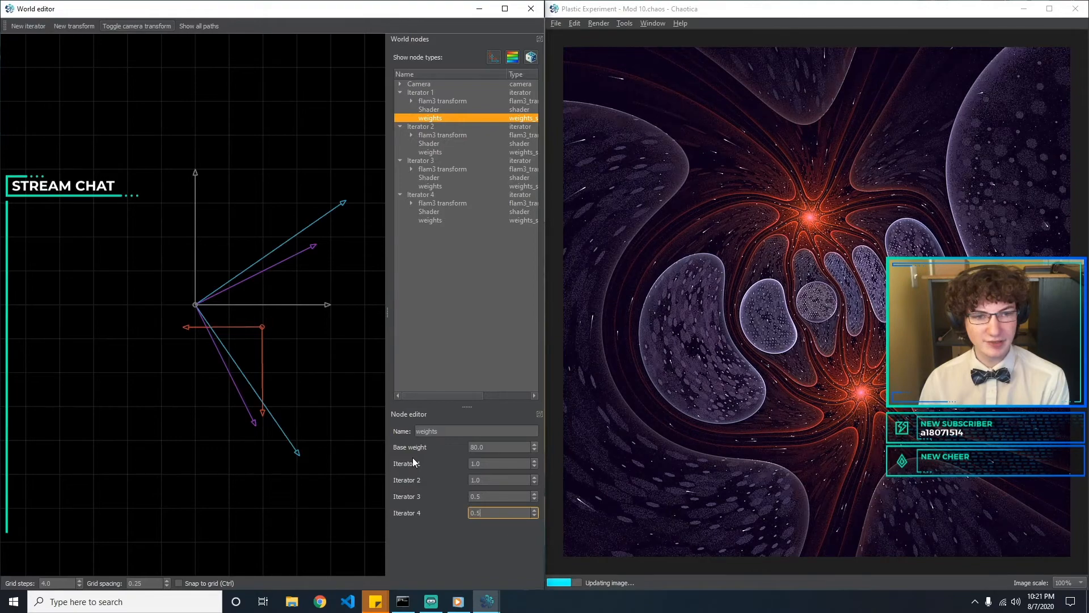
key(BackSpace)
text(6)
key(BackSpace)
key(BackSpace)
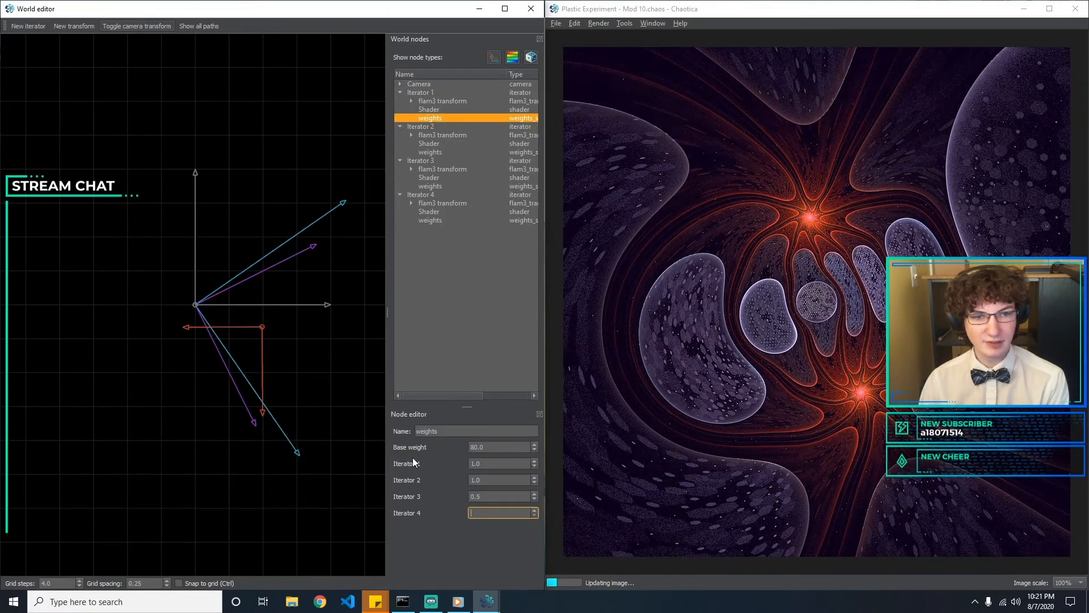
text(0.1)
Try a weight of 0.5 for Iterator 2 in Iterator 2's weights and return it to 1
click(436, 152)
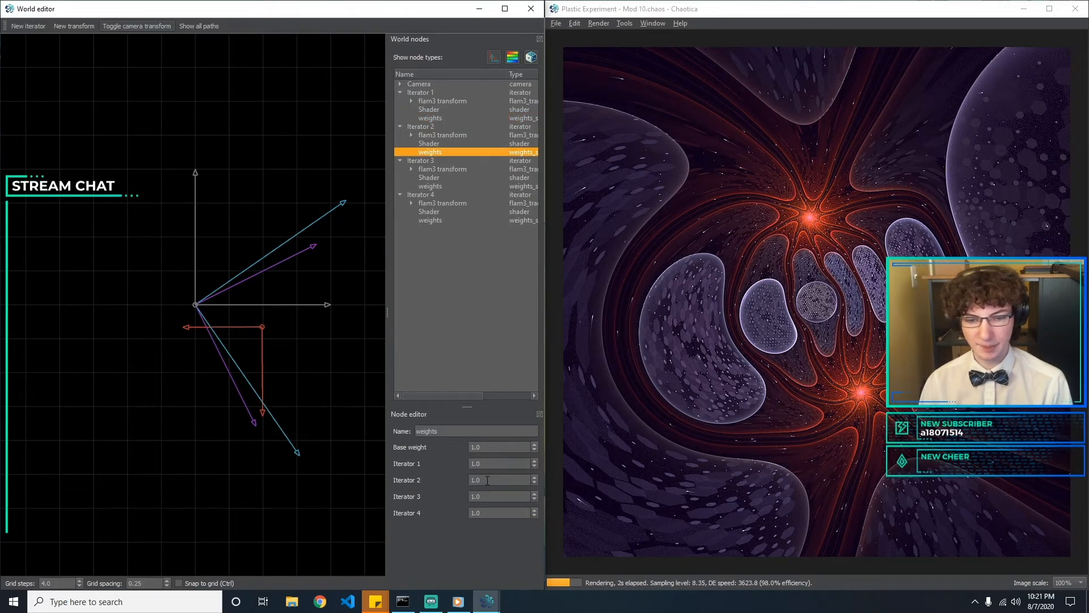
click(492, 480)
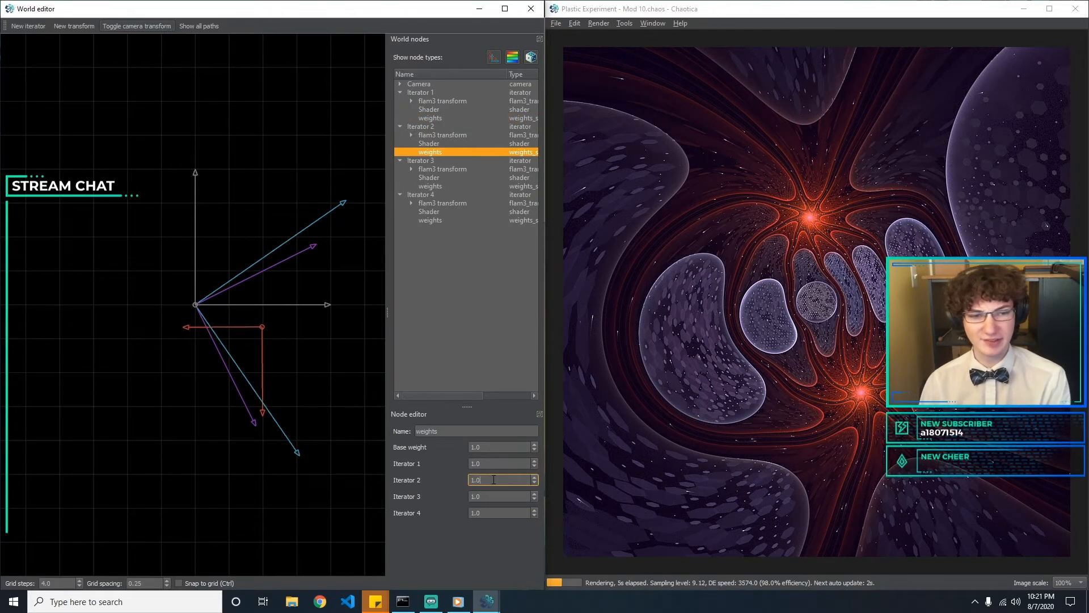
key(BackSpace)
key(BackSpace)
key(BackSpace)
text(0.5)
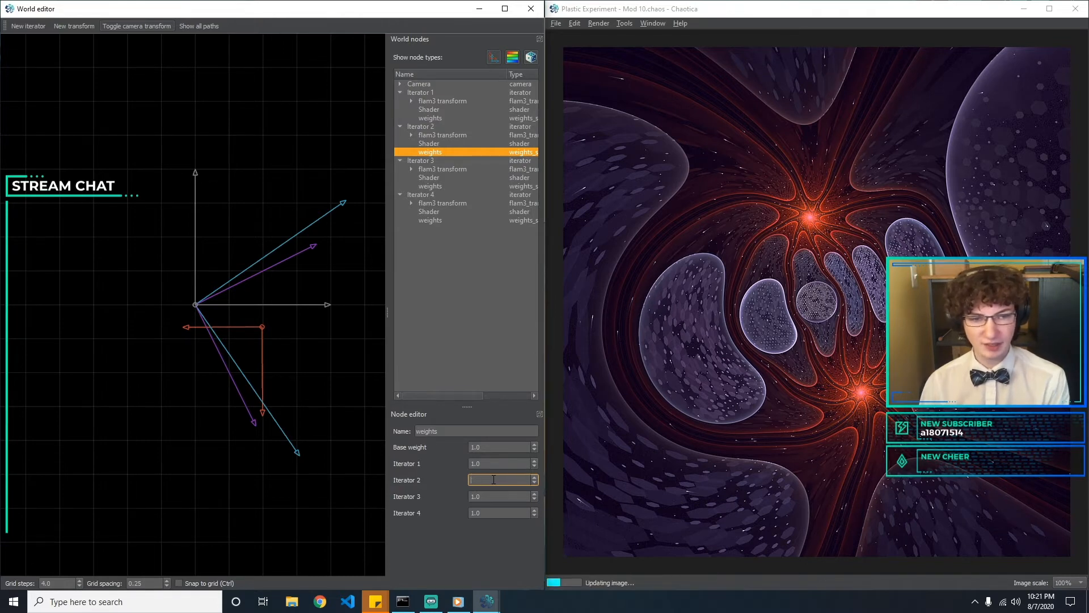
key(BackSpace)
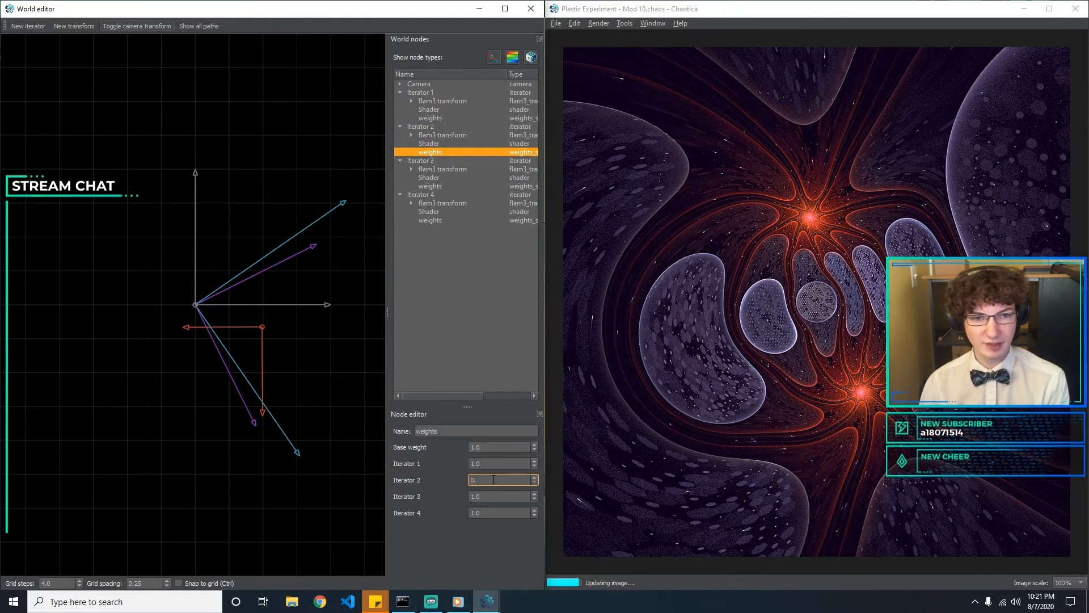
text(1)
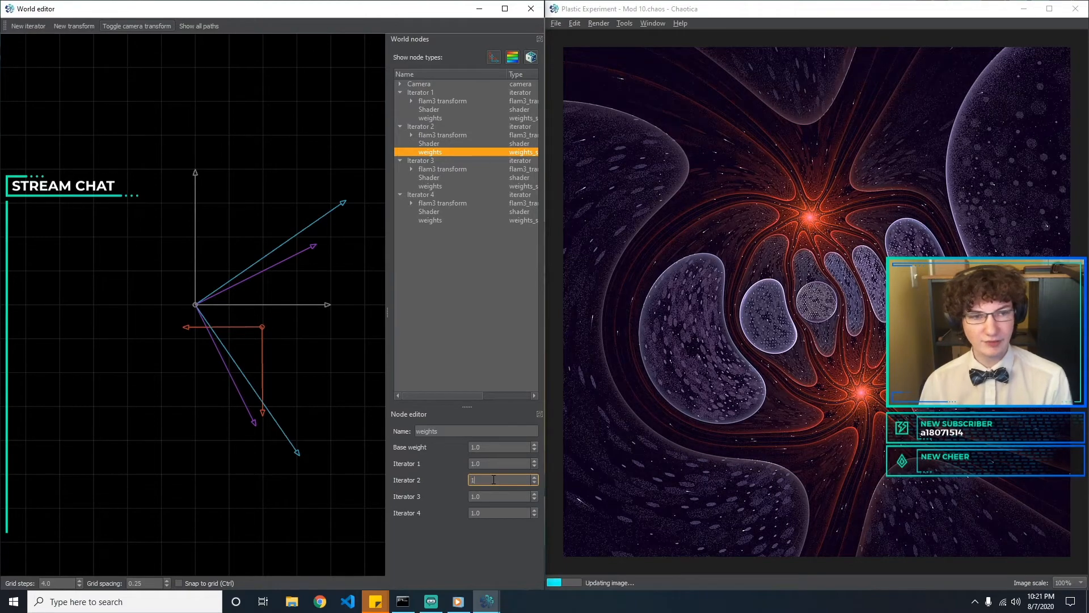
Try weights such as 0 and 1.5 for Iterator 1 in Iterator 2's weights and return it to 1
click(481, 464)
text(0)
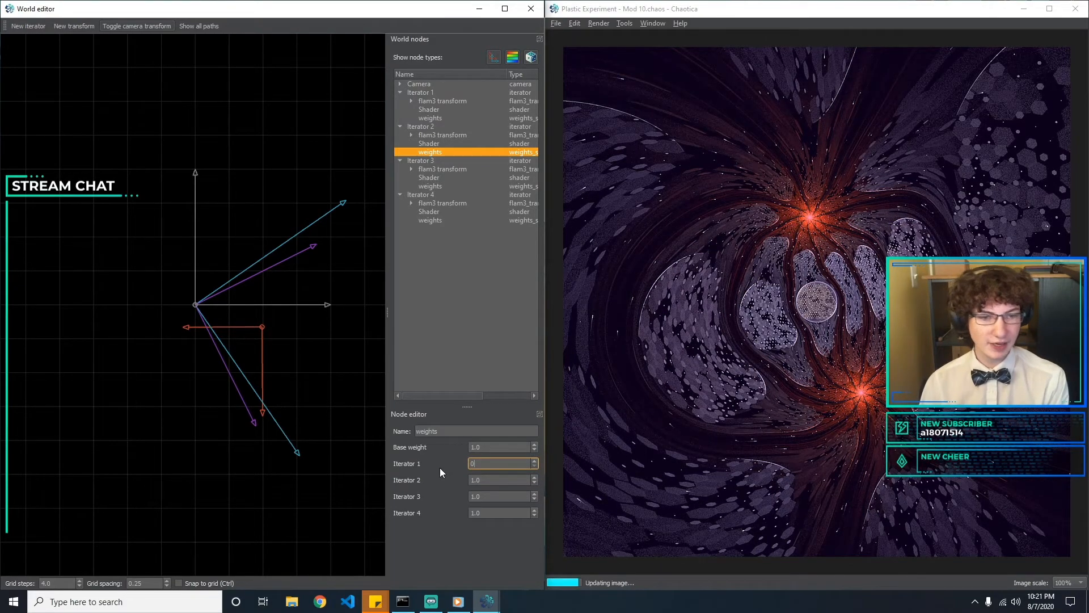
key(BackSpace)
text(0.)
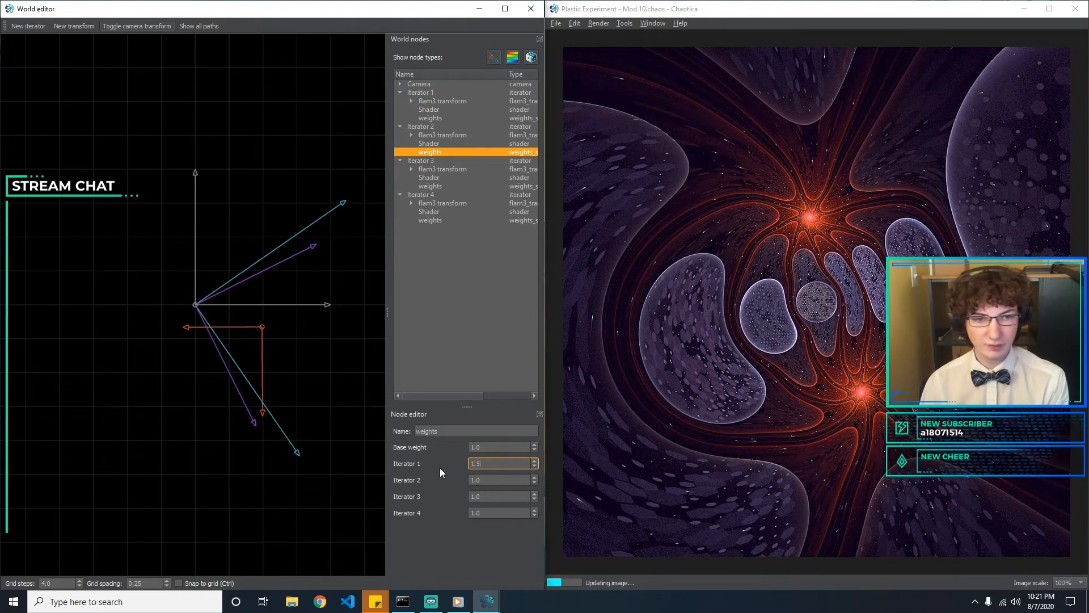
text(3)
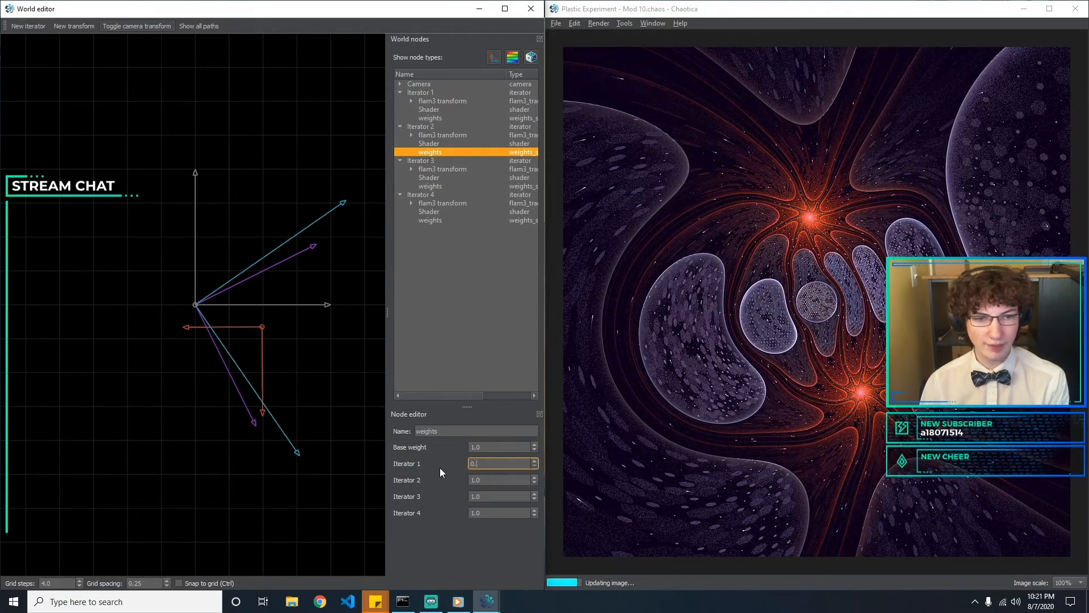
key(BackSpace)
key(BackSpace)
key(BackSpace)
text(1)
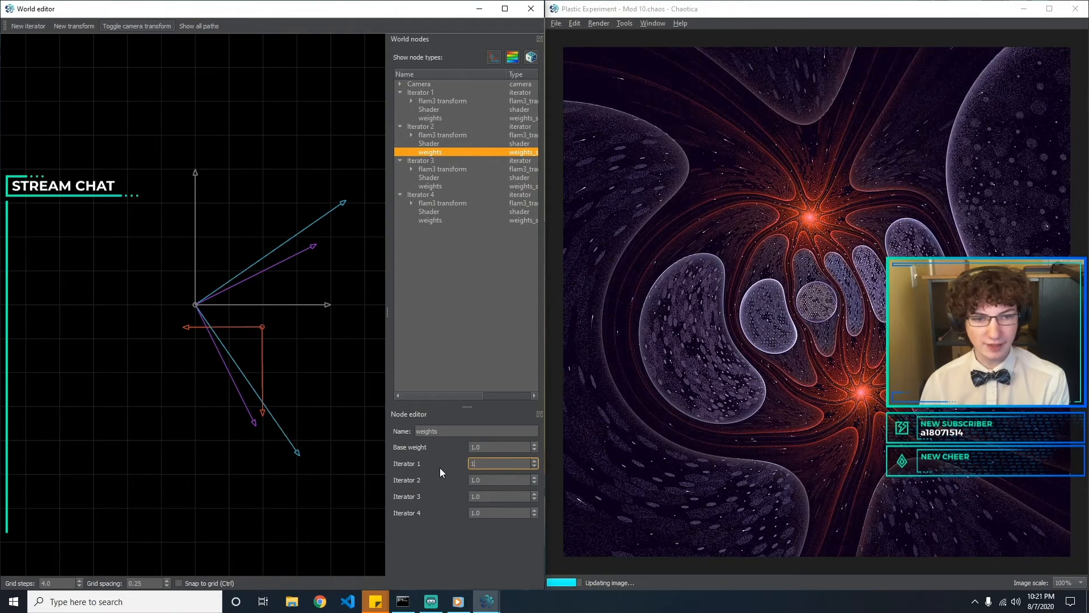
Try lower weights for Iterators 3 and 4 in Iterator 2's weights and return both to 1
key(Tab)
key(Tab)
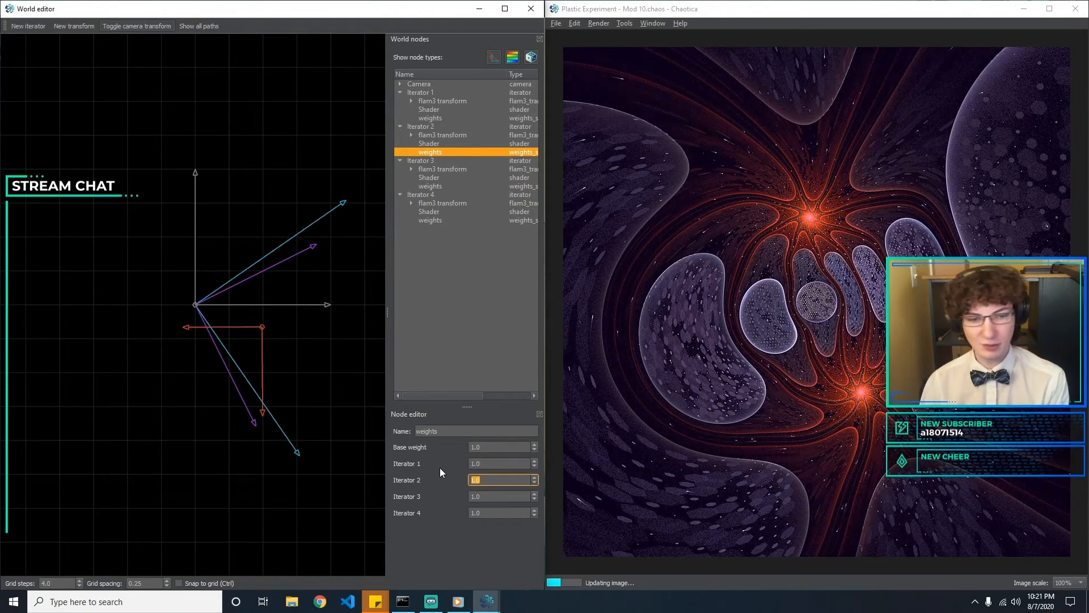
text(0.5)
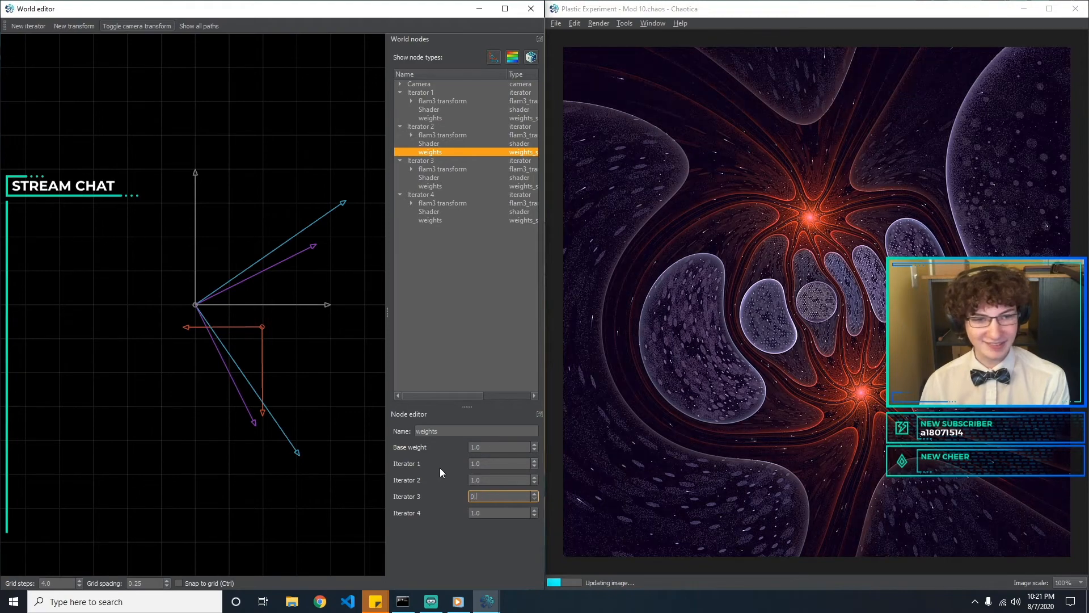
key(BackSpace)
key(BackSpace)
key(BackSpace)
text(1)
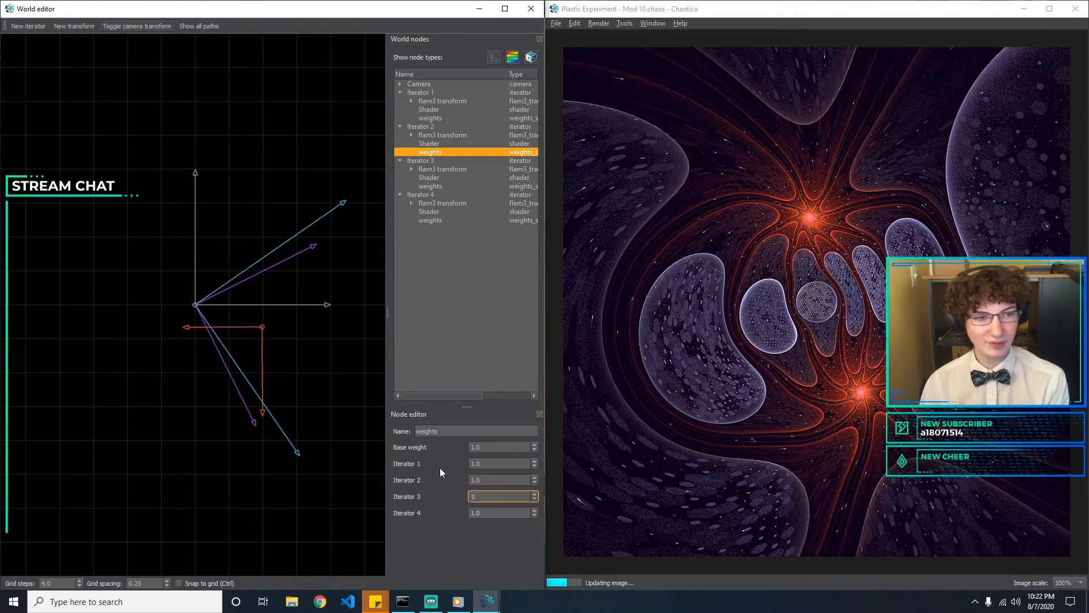
key(Tab)
text(0.)
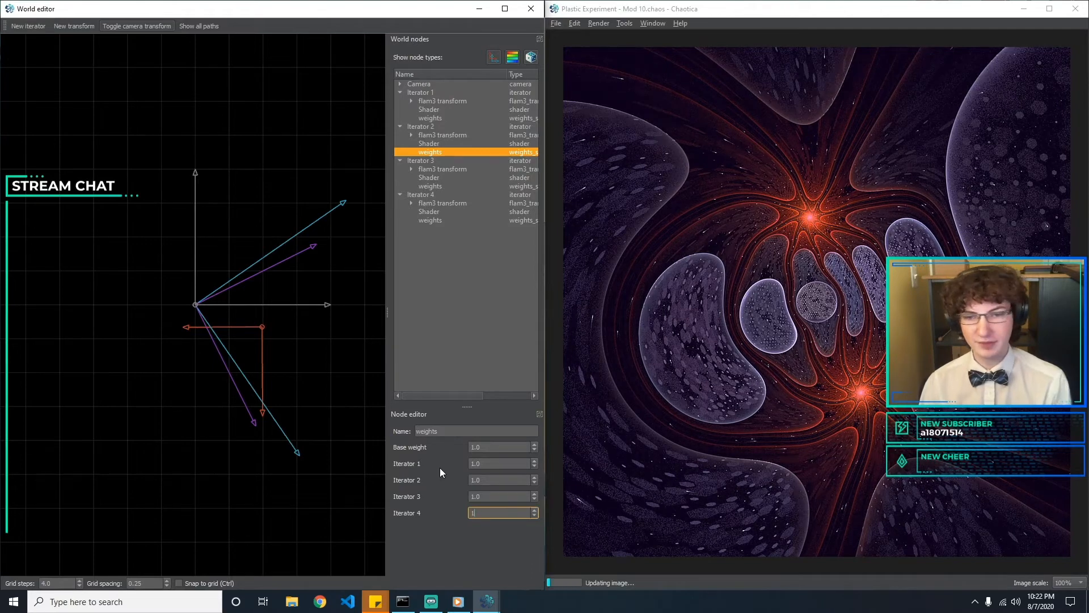
Try a lower weight for Iterator 4 in Iterator 3's weights and return it to 1
click(456, 186)
drag(495, 513, 431, 513)
text(0.89)
key(Return)
text(1)
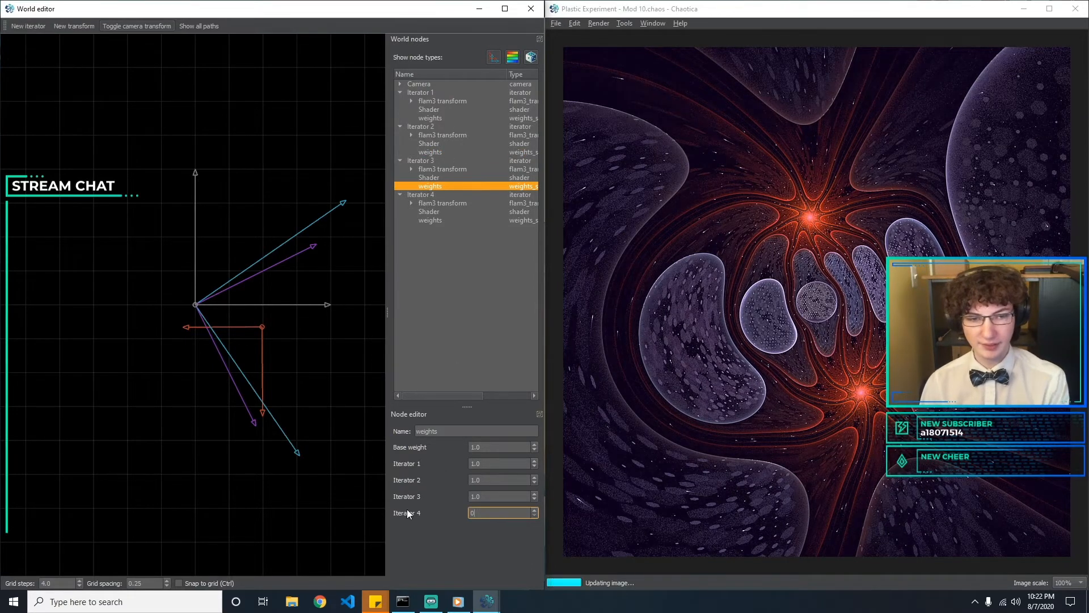
Review the post-transform variation and the shader settings of Iterator 3
click(514, 461)
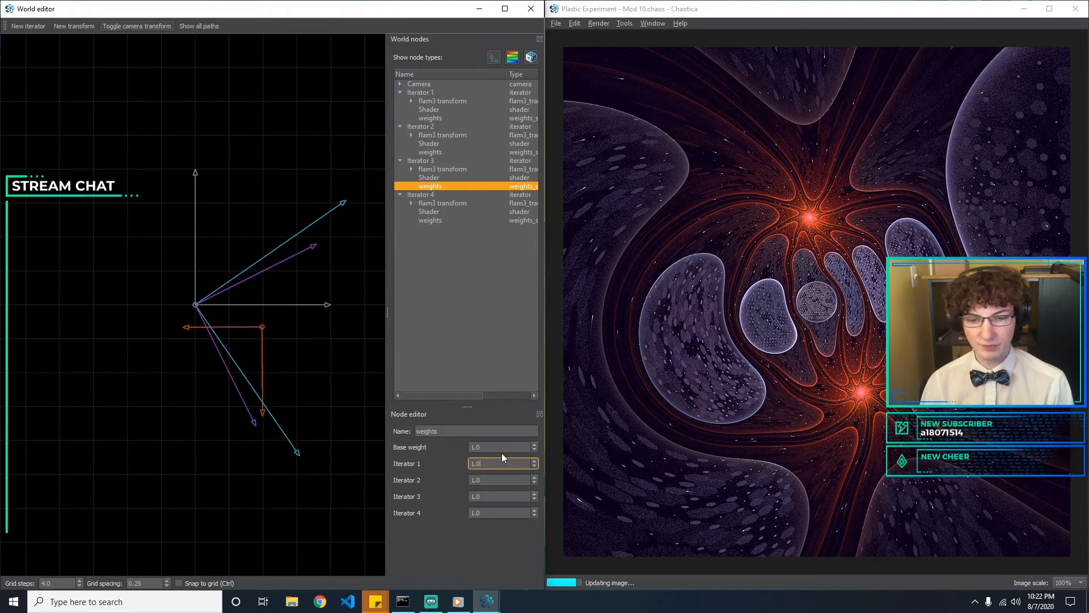
drag(502, 462, 428, 464)
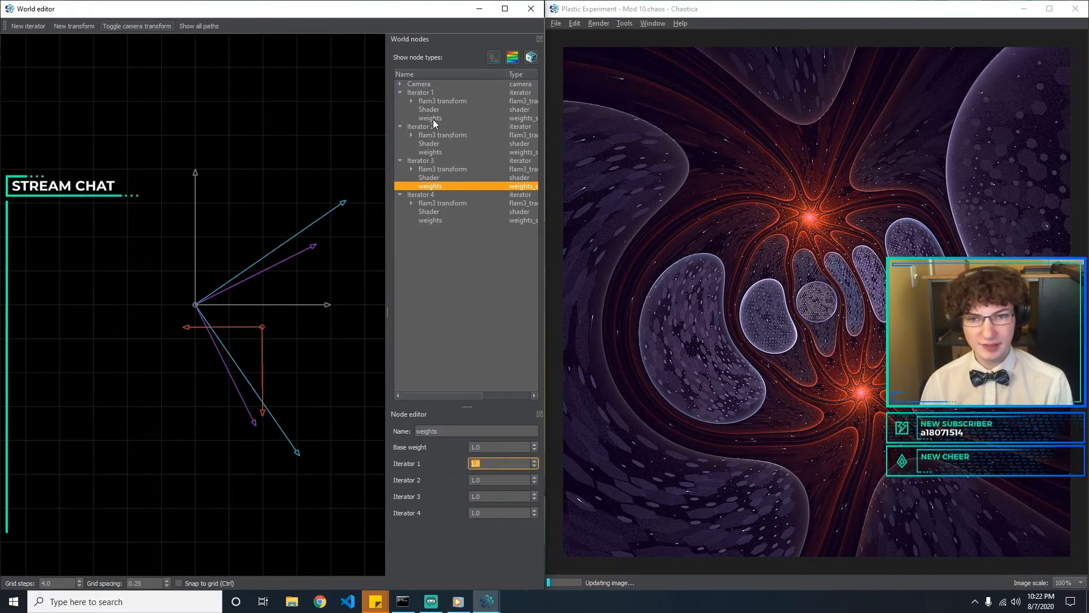
click(412, 169)
click(423, 194)
click(438, 202)
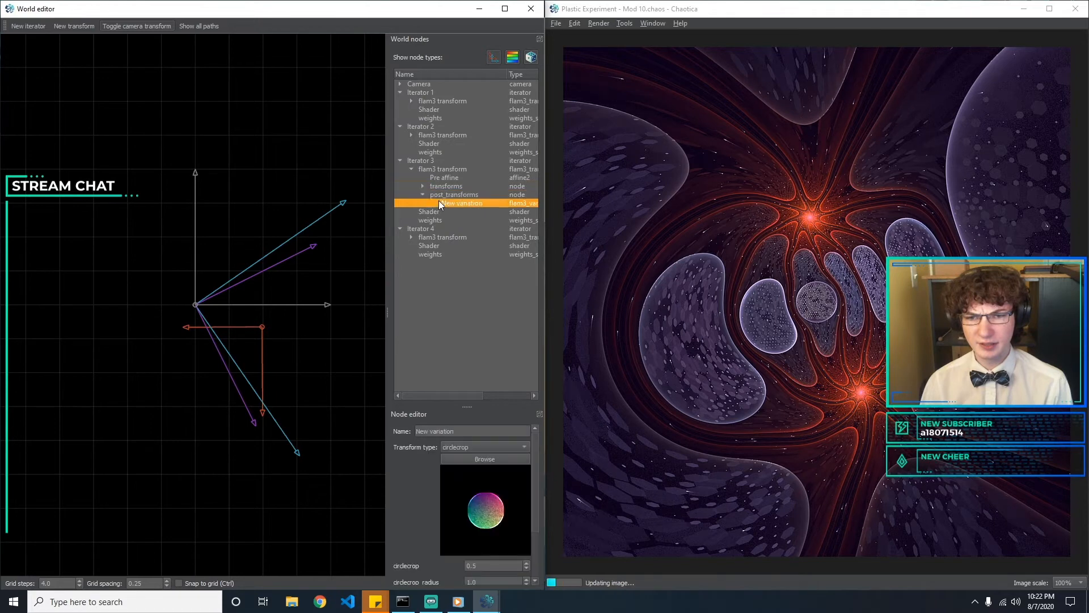
click(437, 220)
click(442, 211)
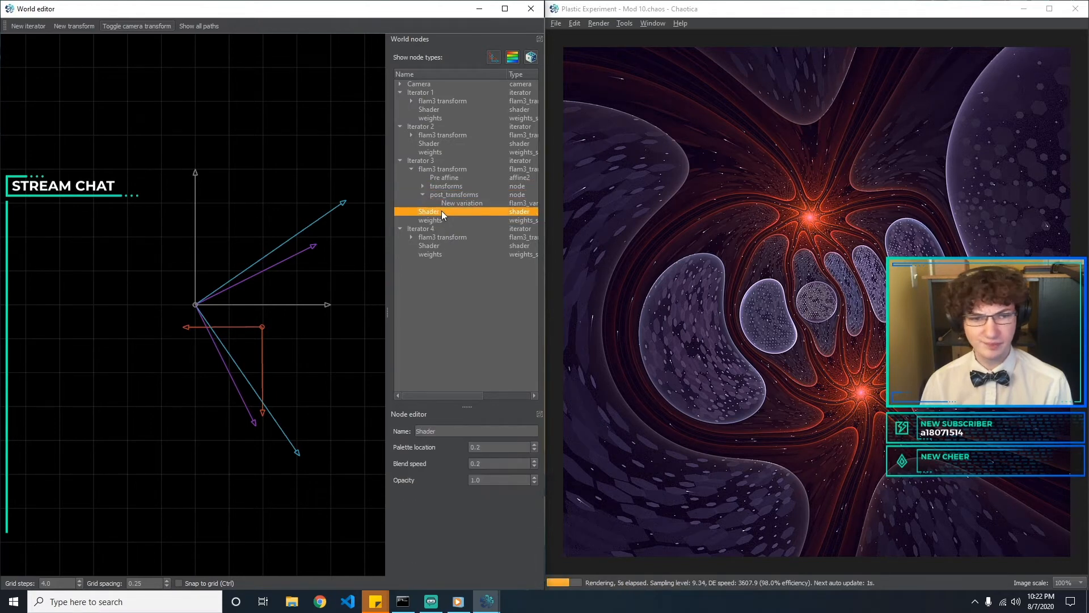
Try base weights such as 10 and 70 in Iterator 1's weights
click(443, 117)
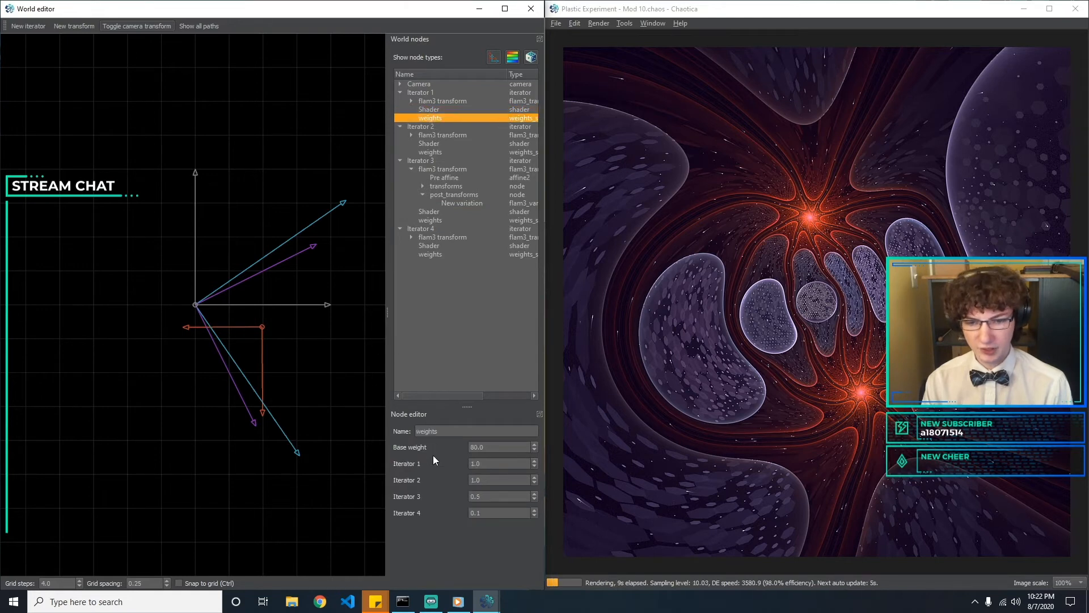
double_click(493, 448)
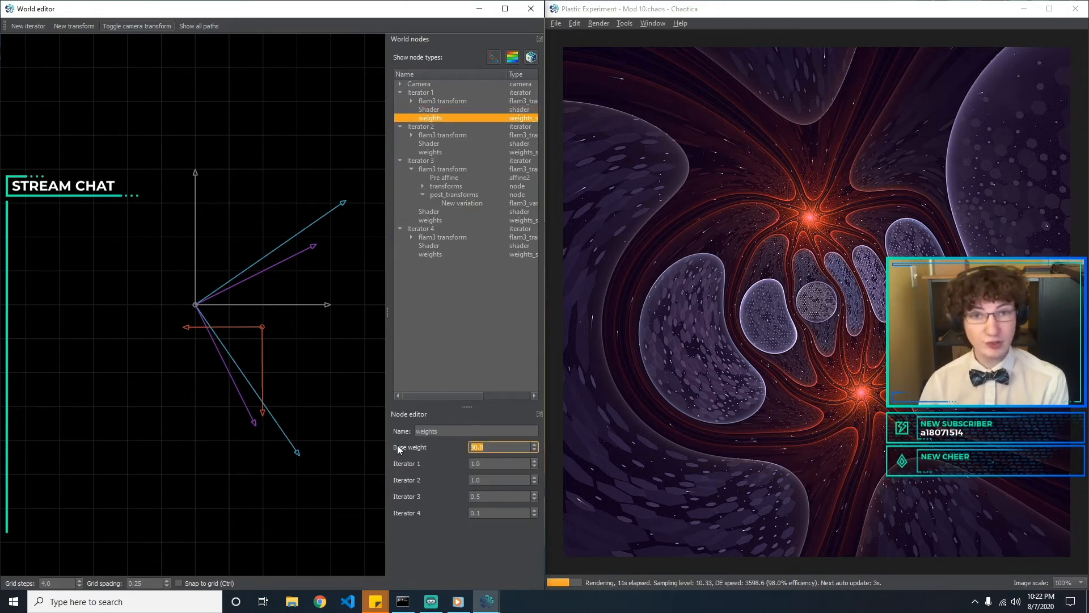
text(90)
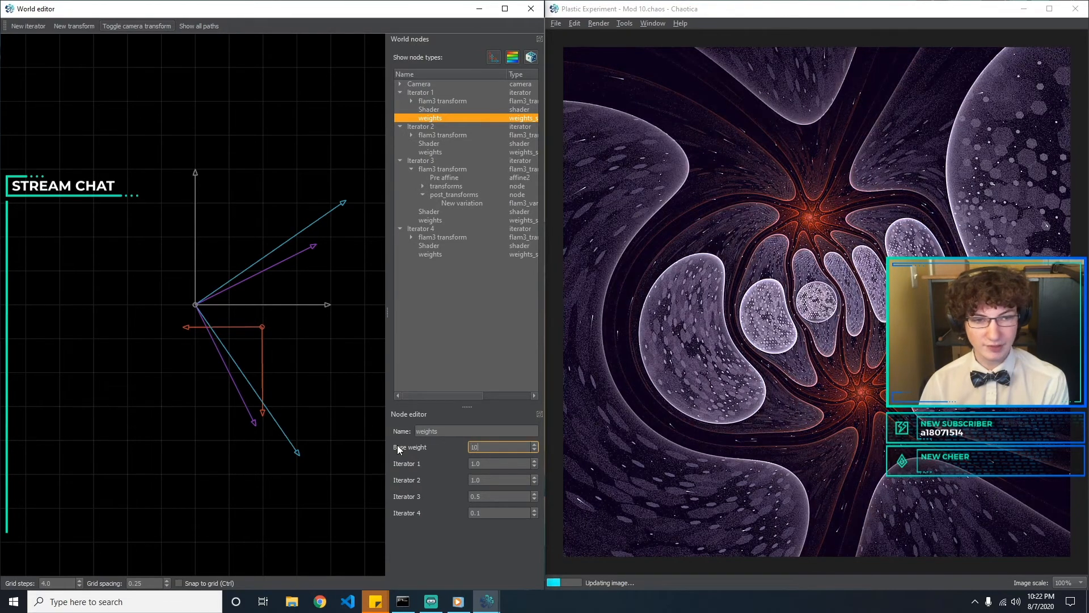
key(BackSpace)
key(BackSpace)
text(50)
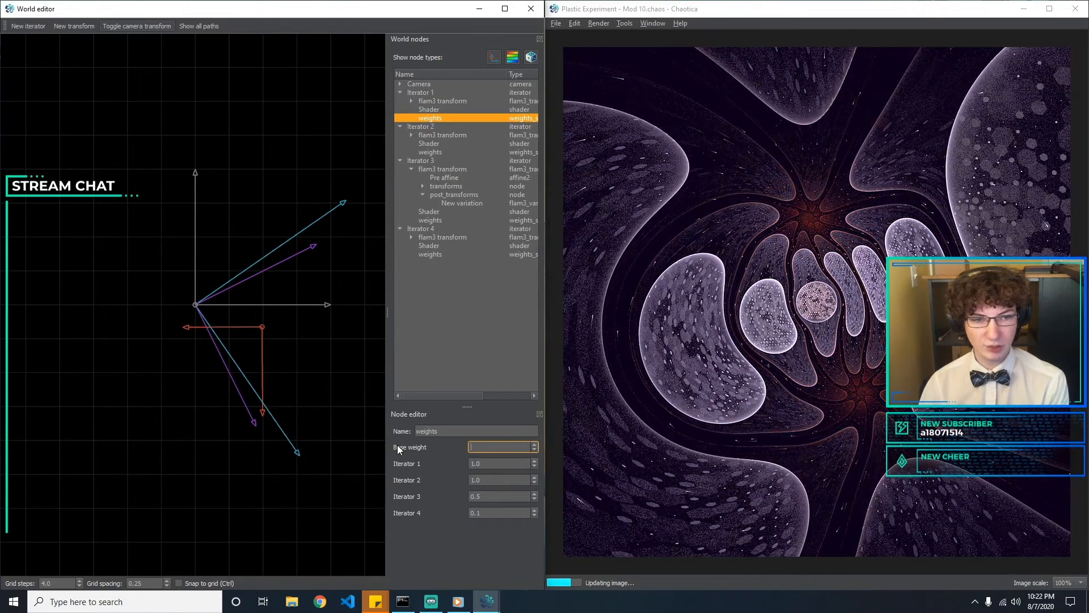
text(70)
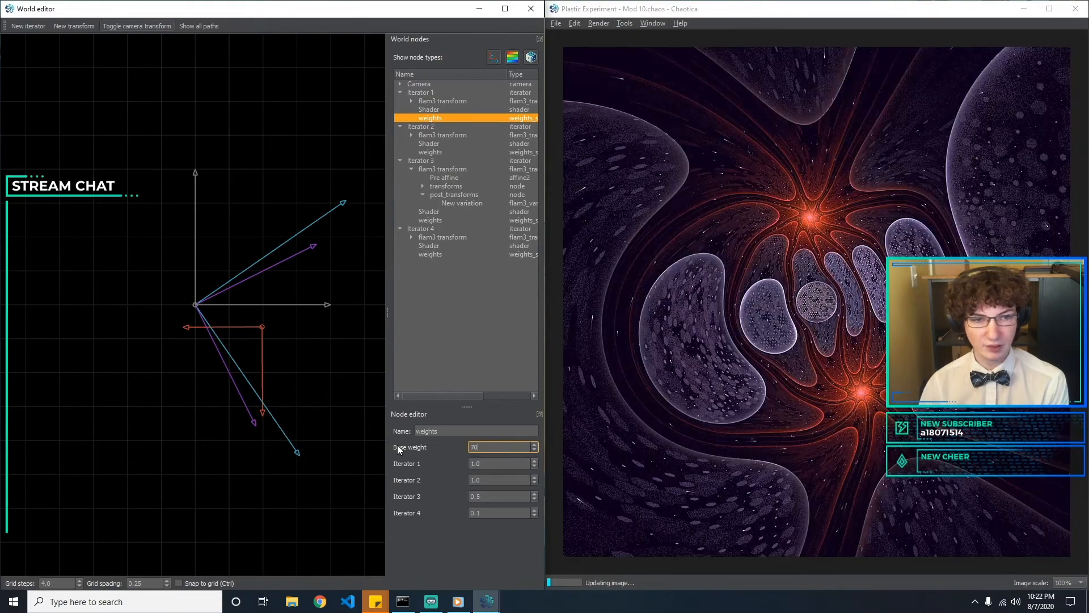
Set the base weight in Iterator 1's weights to 40
key(BackSpace)
key(BackSpace)
text(40)
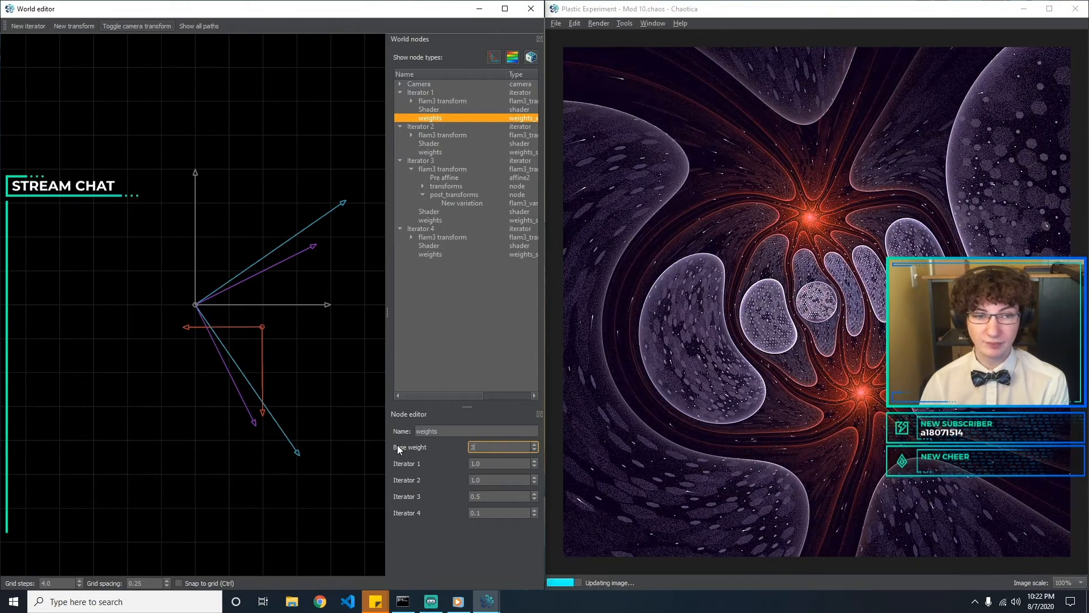
text(40)
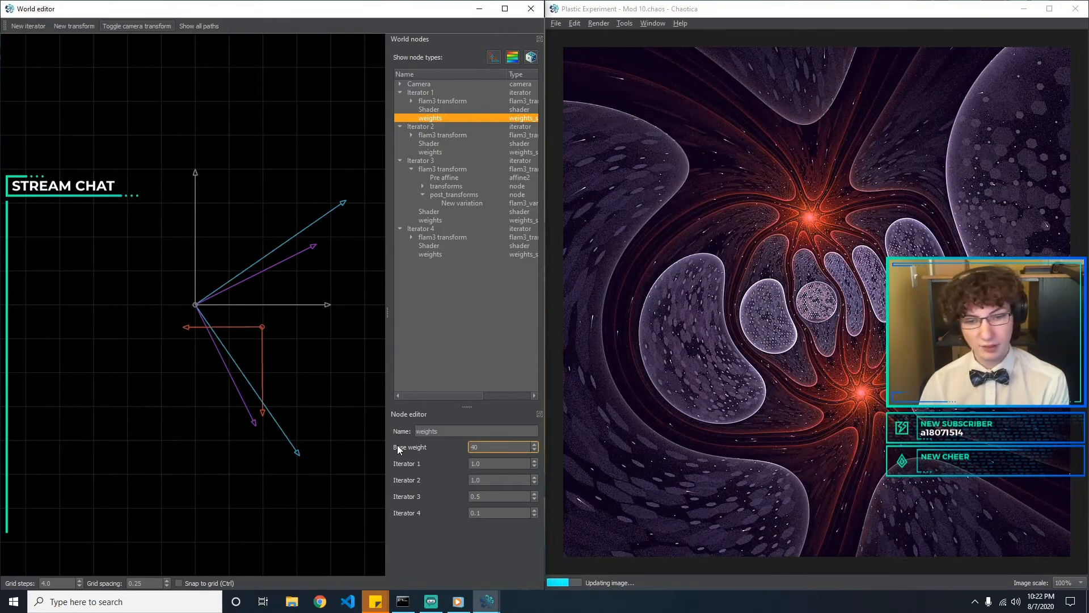
key(Tab)
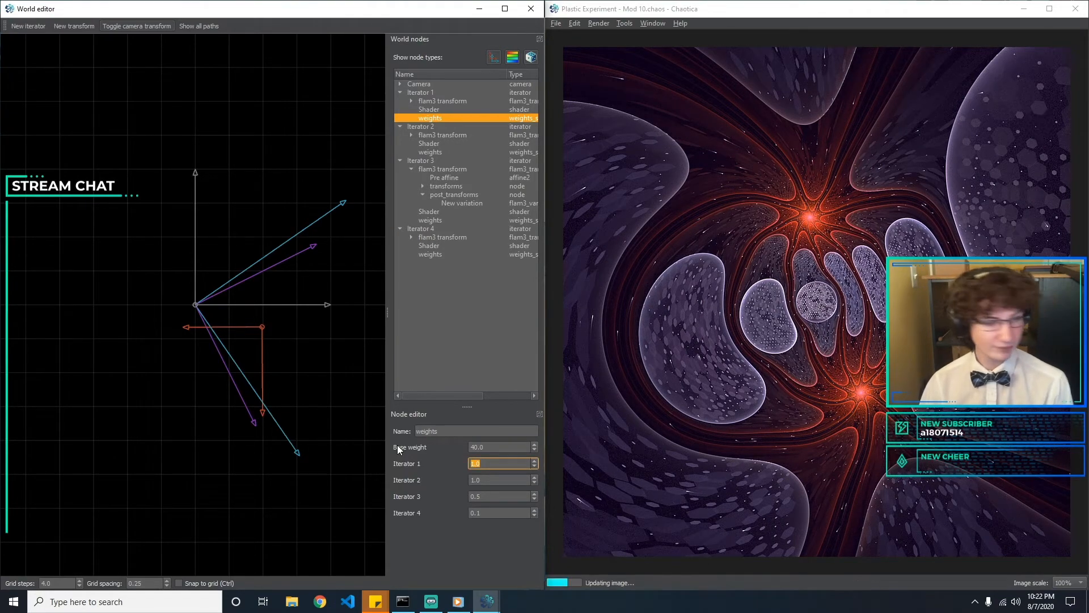
Try weights of 0.5 and 0.1 for Iterator 2 in Iterator 1's weights and return it to 1
key(Tab)
text(0.5)
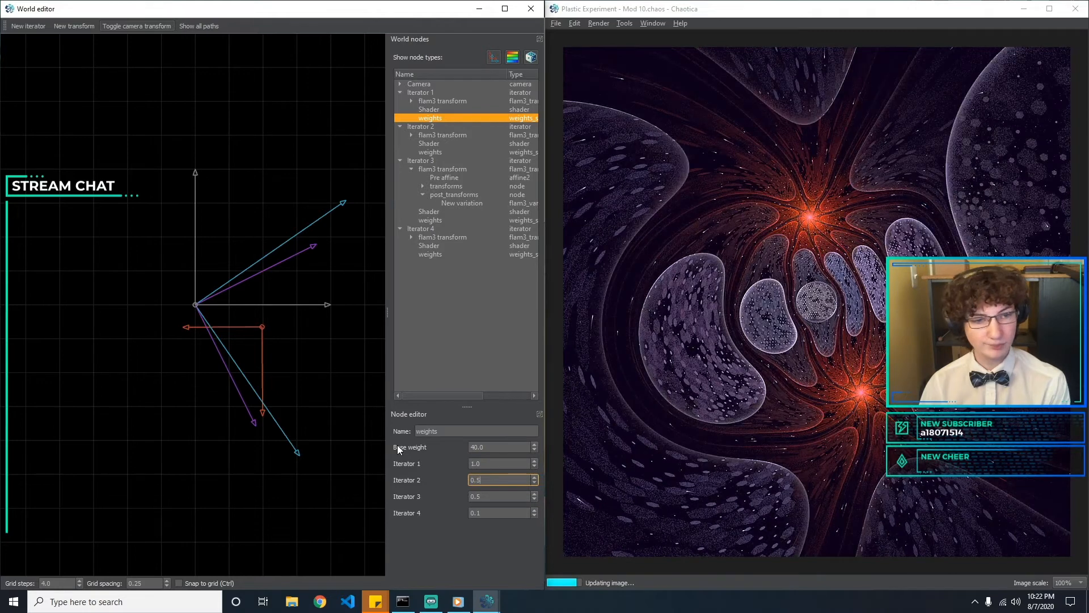
key(BackSpace)
text(1)
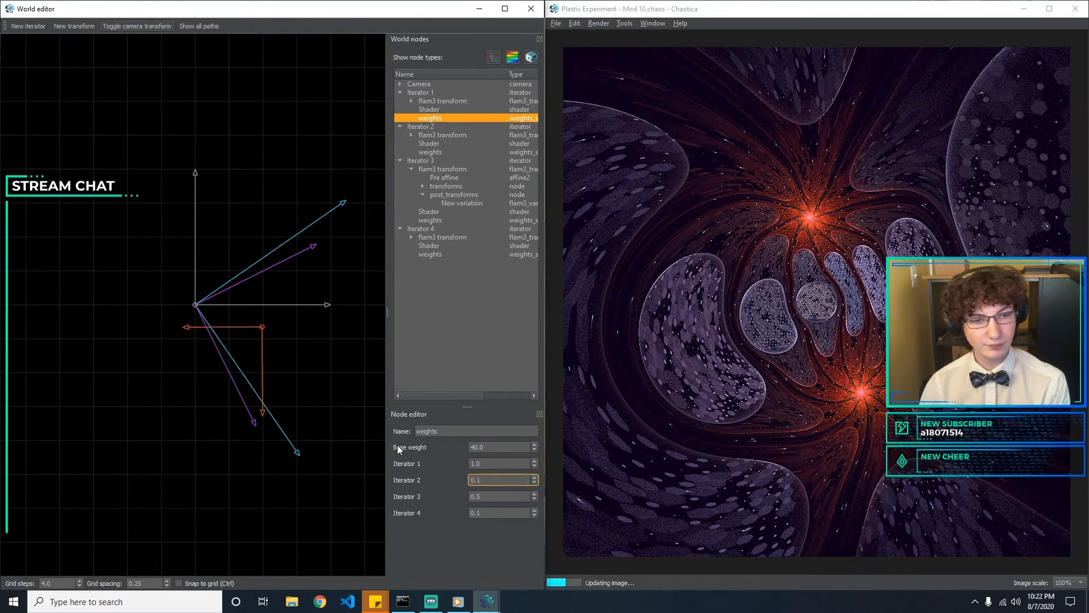
key(BackSpace)
key(BackSpace)
key(BackSpace)
text(1)
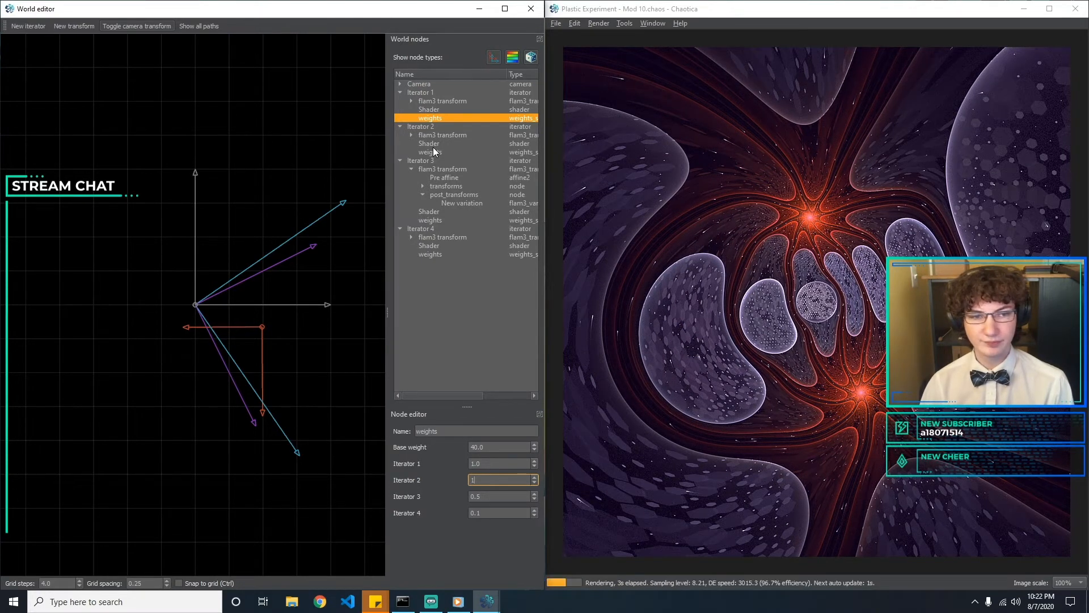
key(Return)
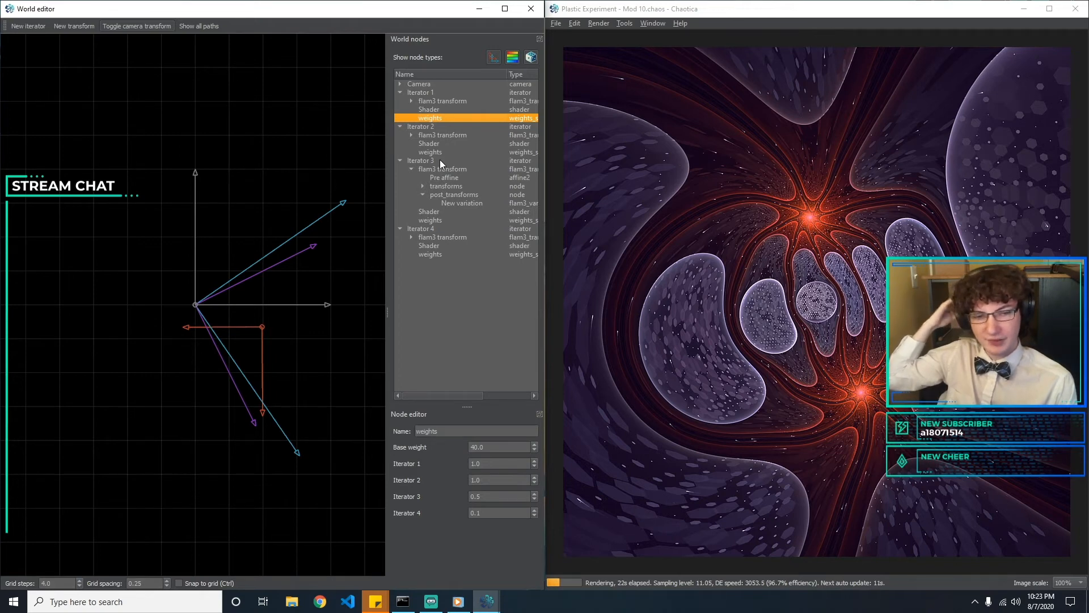
Try blend speeds such as 3 for Iterator 3's shader and settle on 2
click(488, 212)
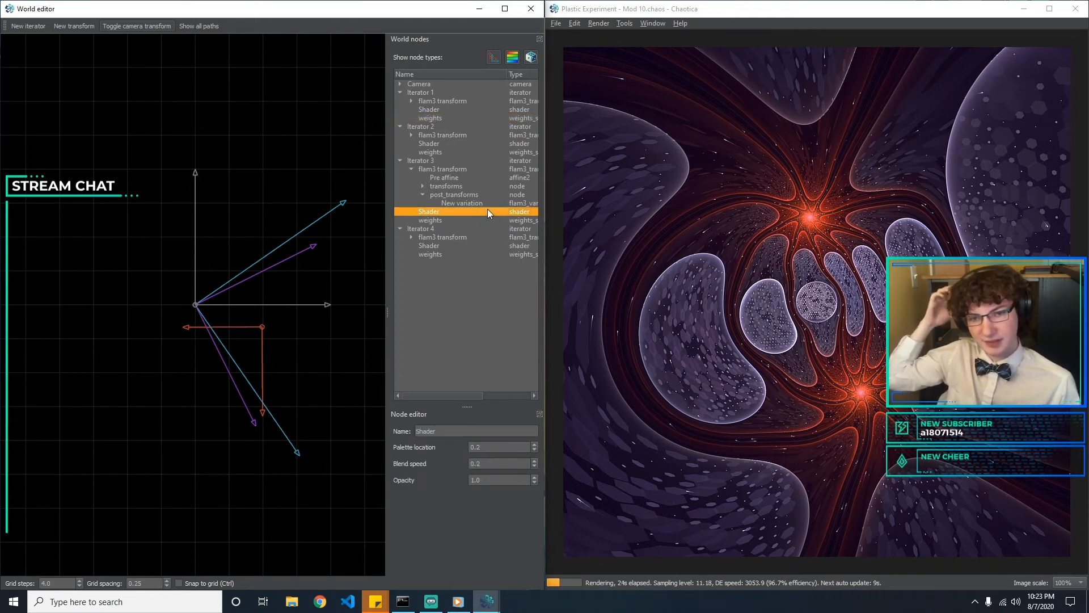
click(532, 465)
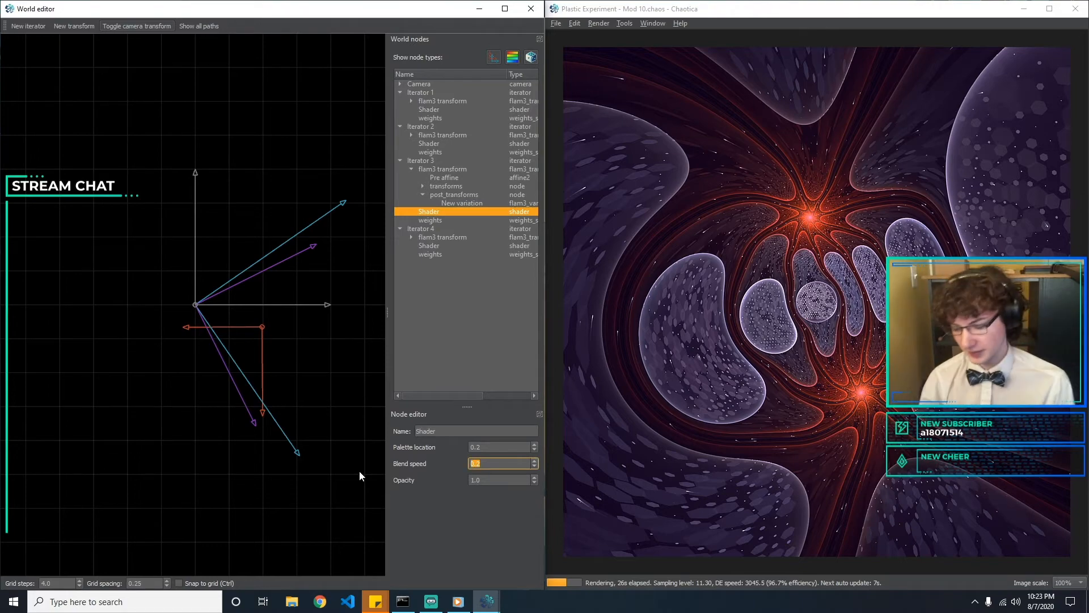
text(2)
key(BackSpace)
text(5)
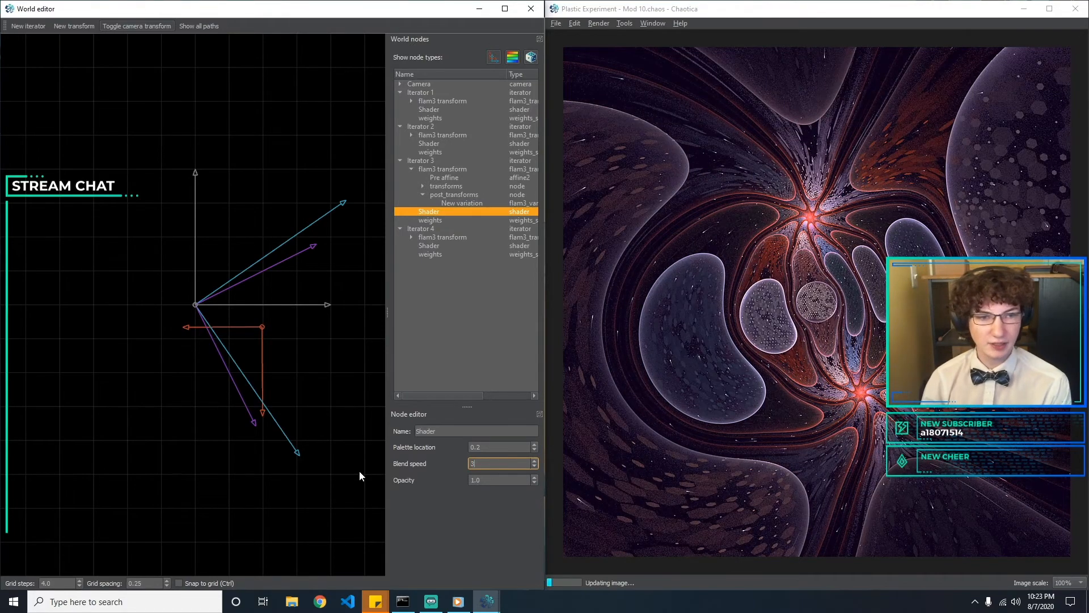
key(BackSpace)
text(2)
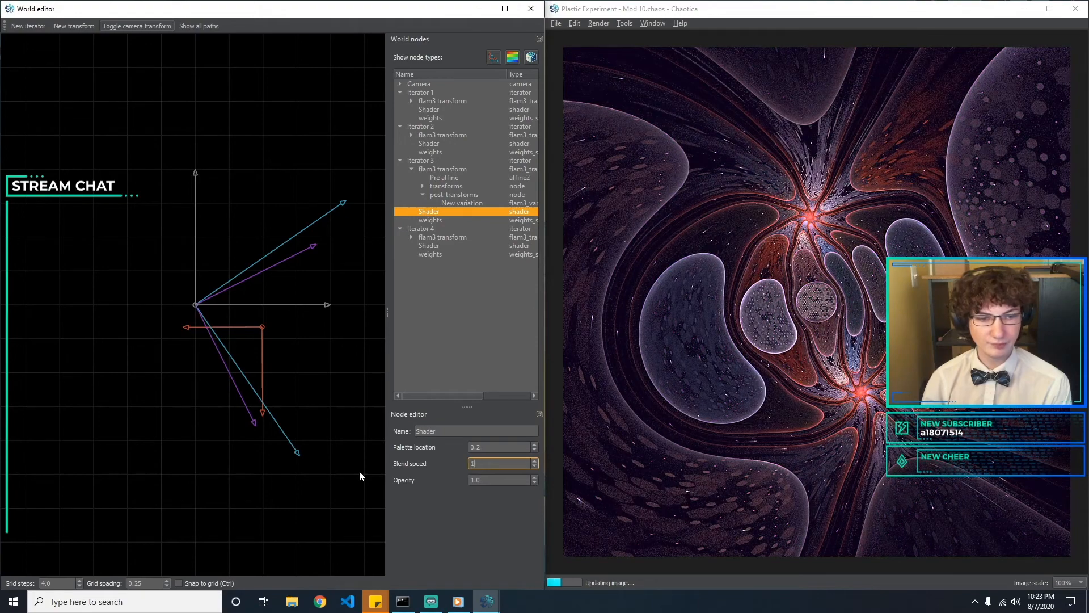
key(BackSpace)
text(2)
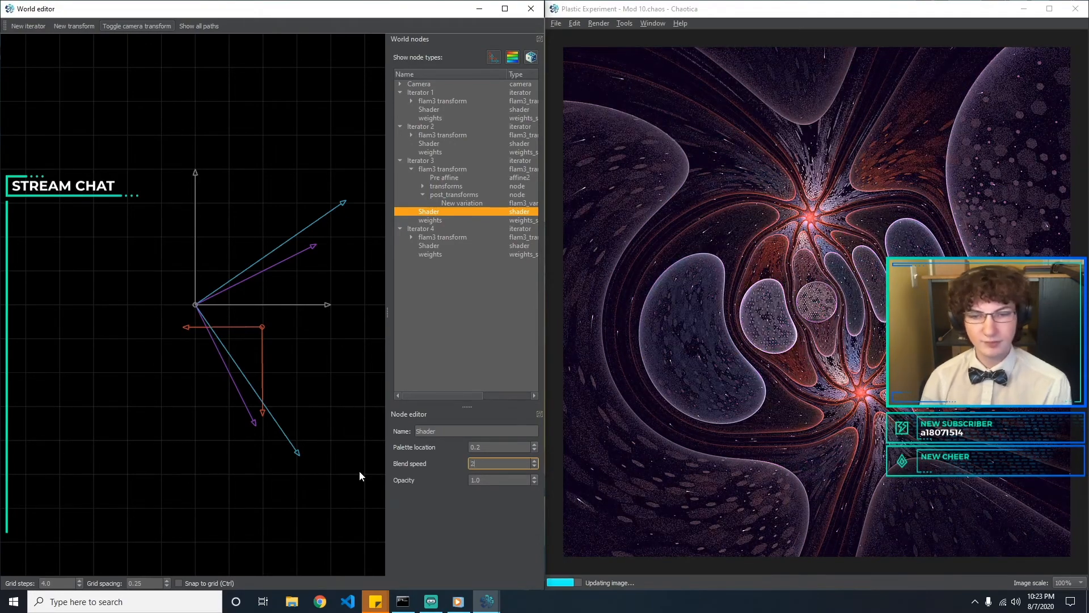
Try palette locations such as 0.6 and 0.53 for Iterator 3's shader and settle on 0.5
click(502, 447)
key(BackSpace)
text(5)
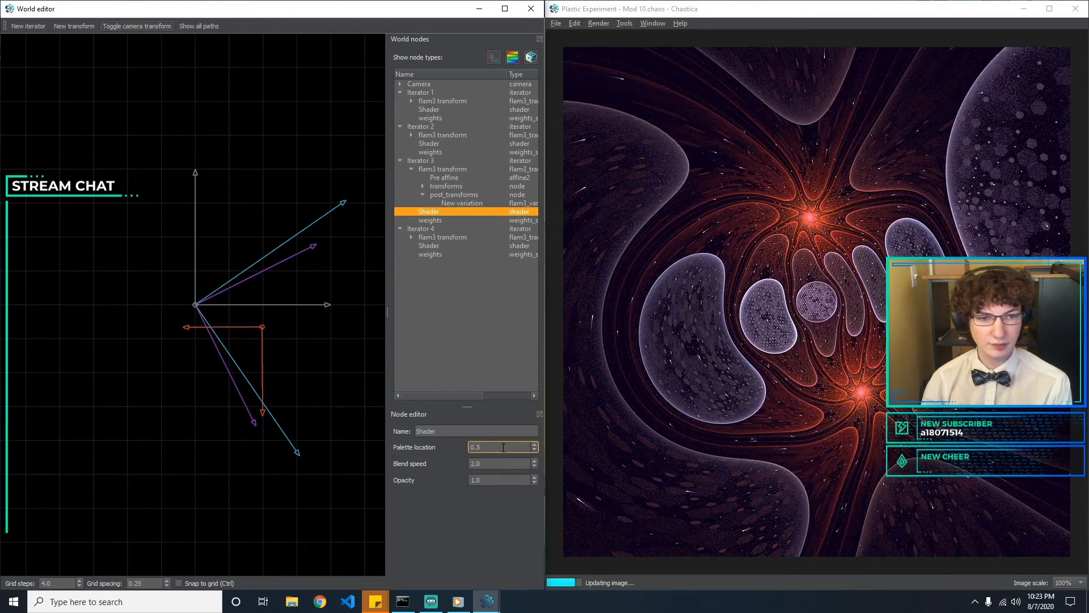
key(BackSpace)
text(5)
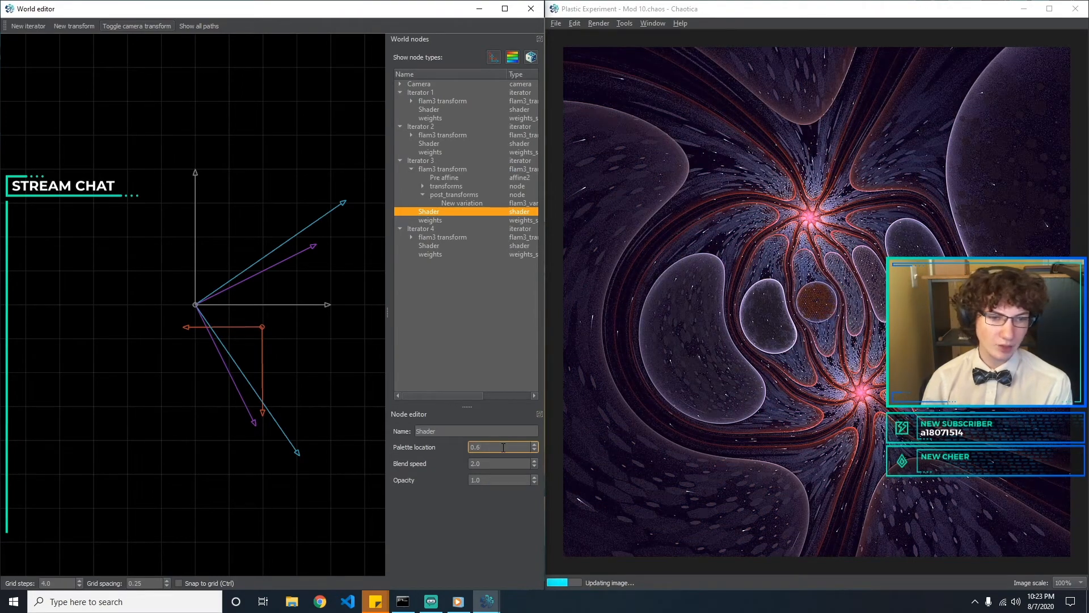
text(53)
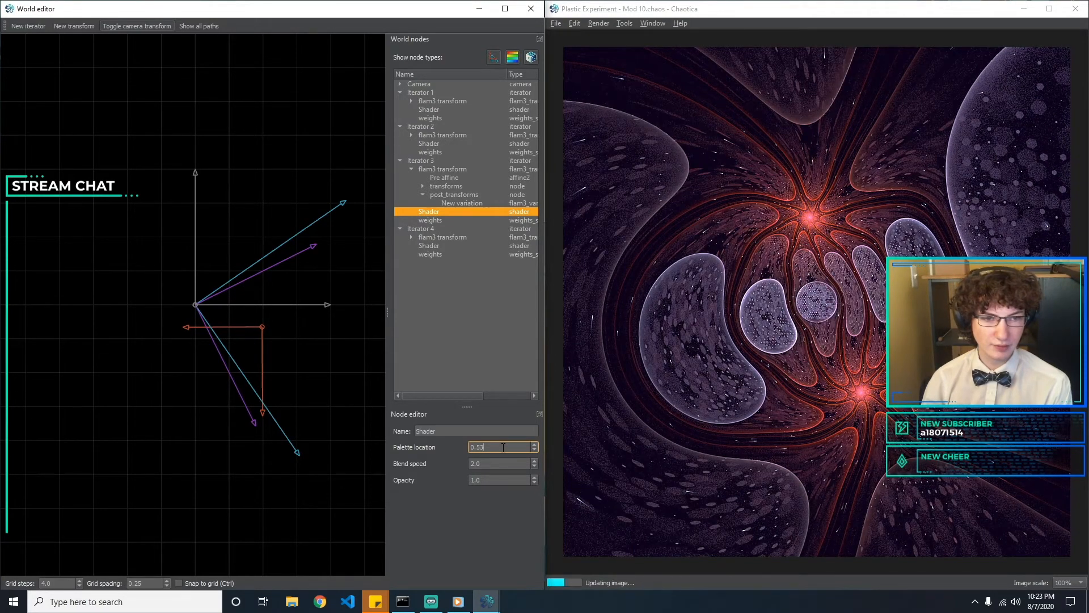
key(BackSpace)
text(5)
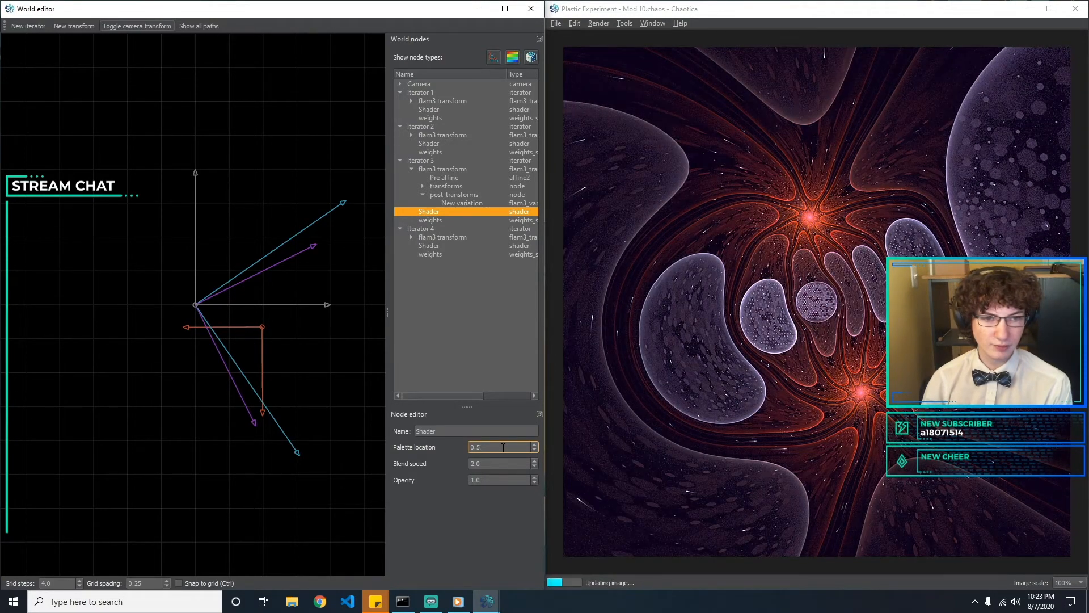
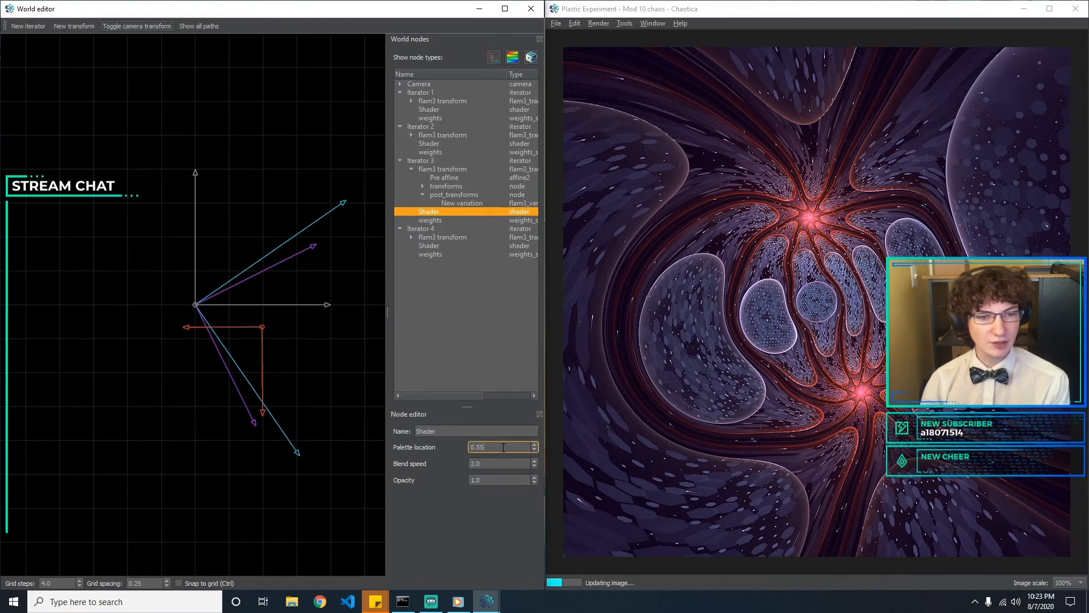
Try a palette location of 0.5 on Iterator 3's shader and restore it to 0.55
scroll(504, 448, up, 1)
scroll(503, 448, down, 6)
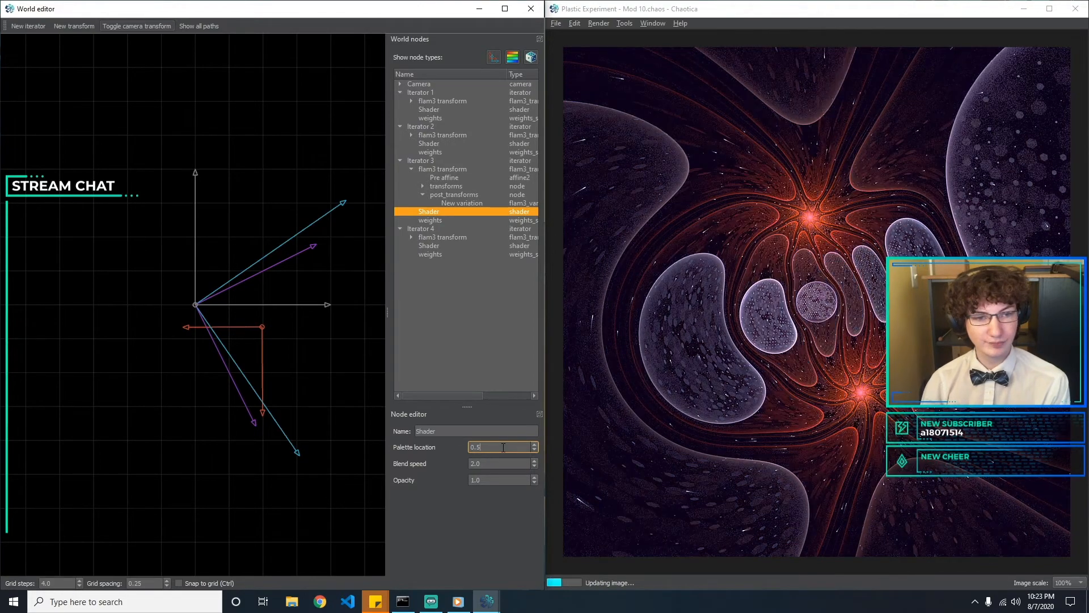
text(5)
Try blend speeds of 1 and 4 on Iterator 3's shader and return it to 2
key(Tab)
text(1)
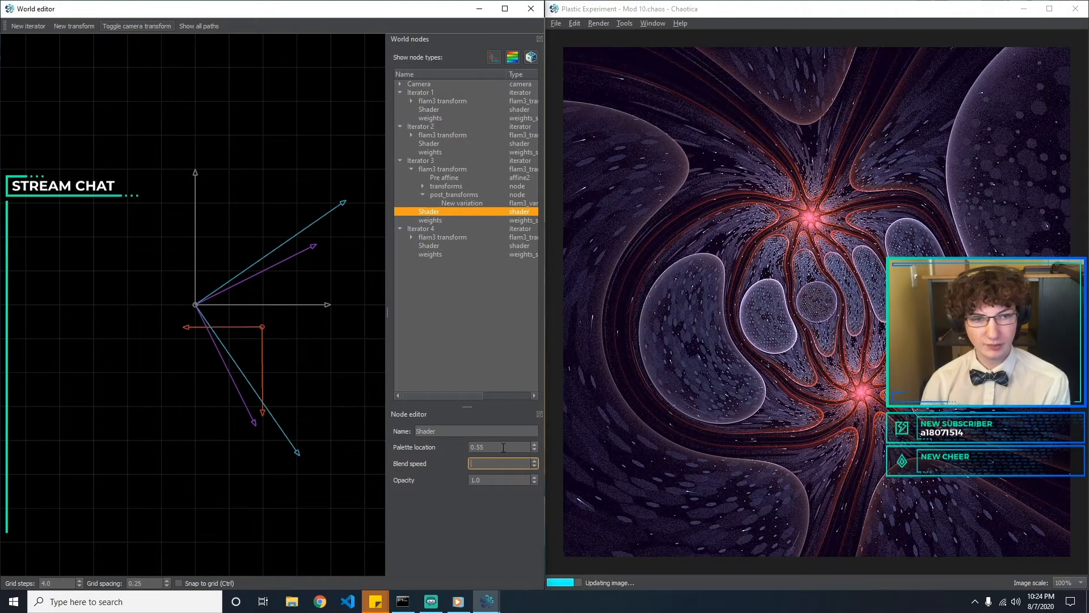
key(BackSpace)
text(4)
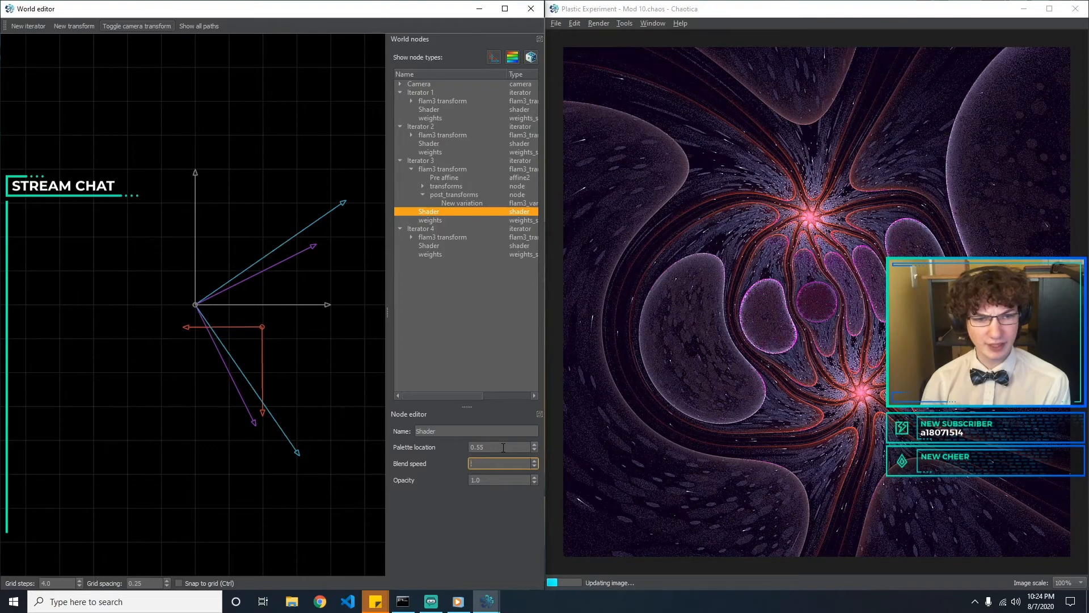
key(BackSpace)
text(2)
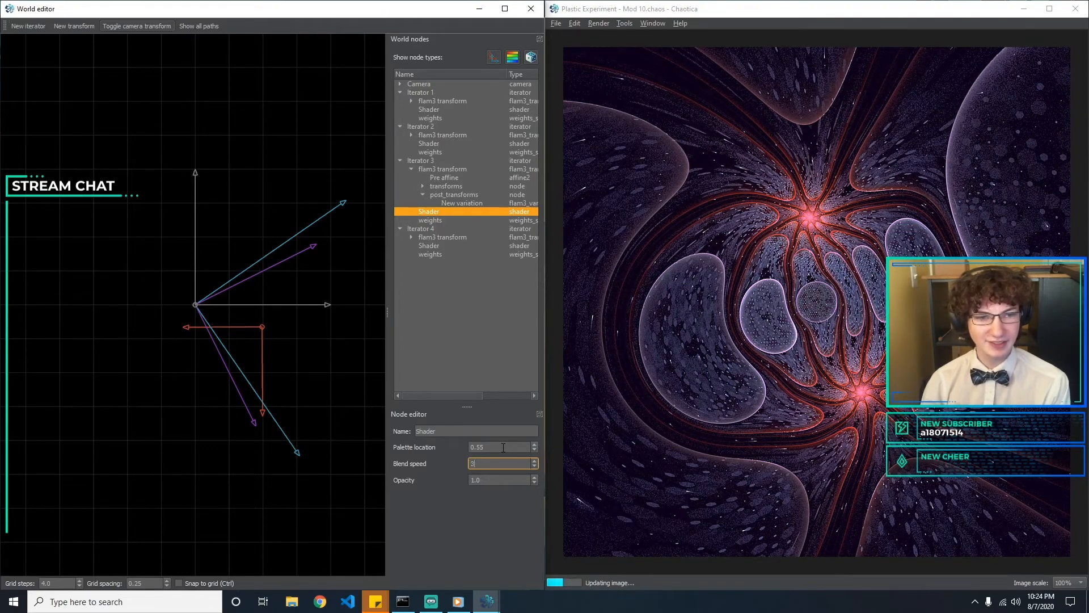
Try opacities of 0.1 and 0.5 on Iterator 3's shader and return it to 1
key(Tab)
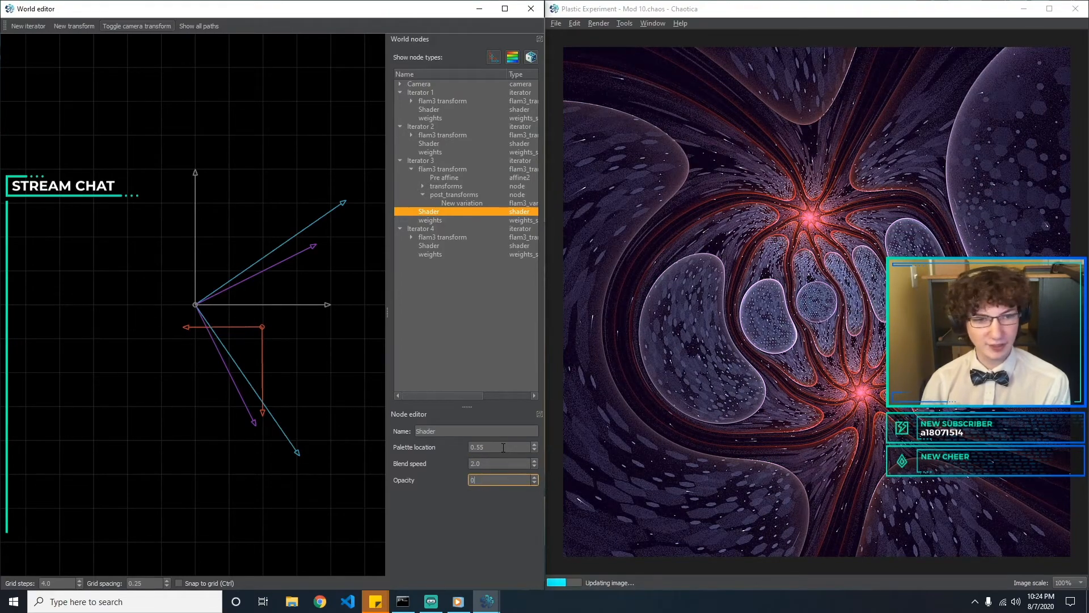
text(0.1)
key(BackSpace)
text(5)
key(BackSpace)
key(BackSpace)
key(BackSpace)
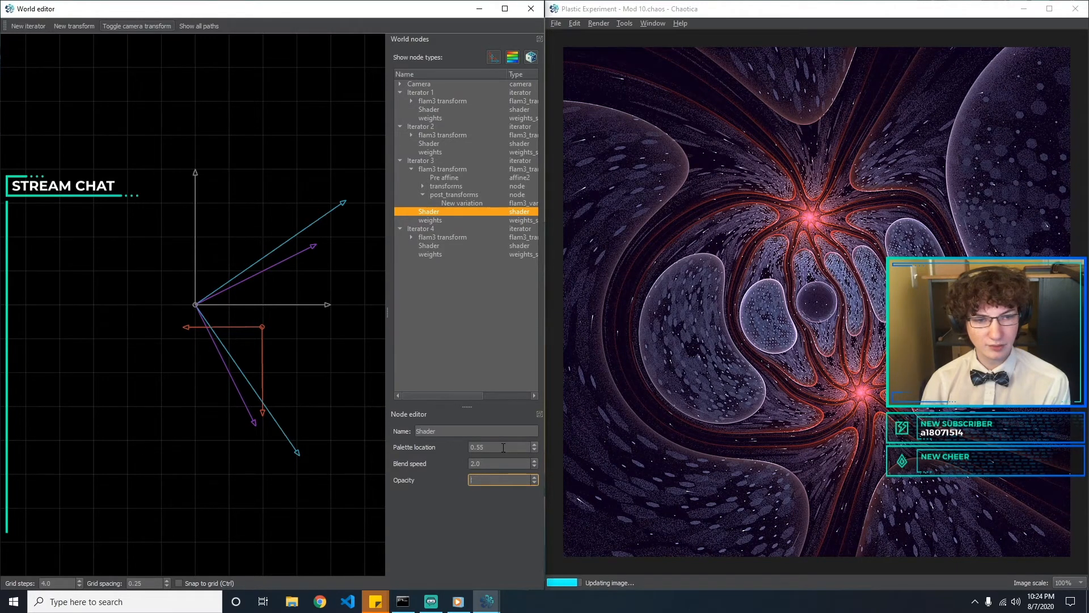
text(1)
Set the palette location of Iterator 2's shader to 0.4
click(459, 246)
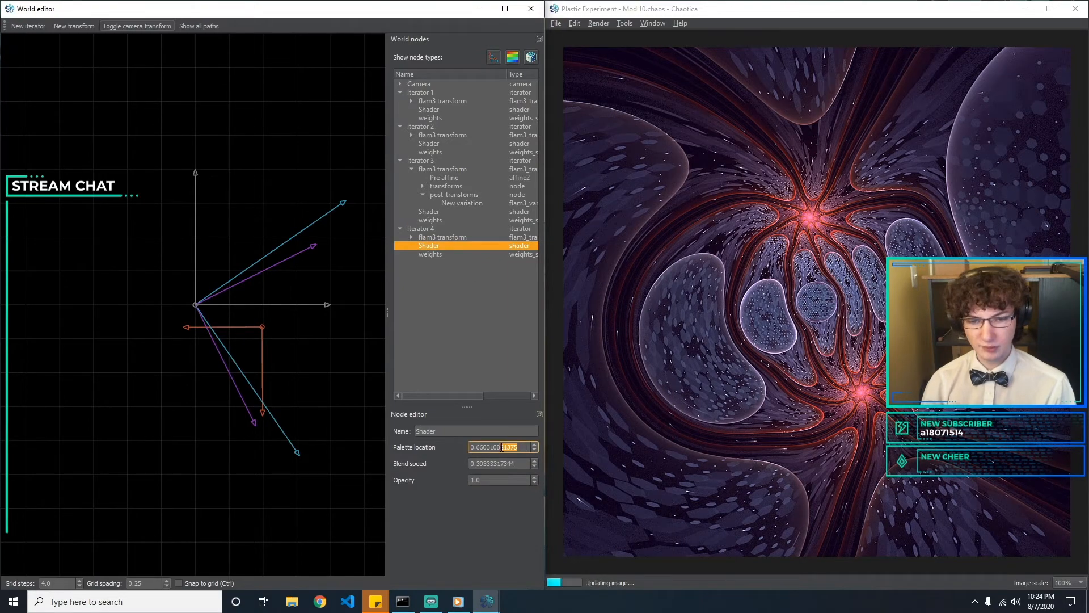
click(446, 159)
click(454, 152)
click(452, 144)
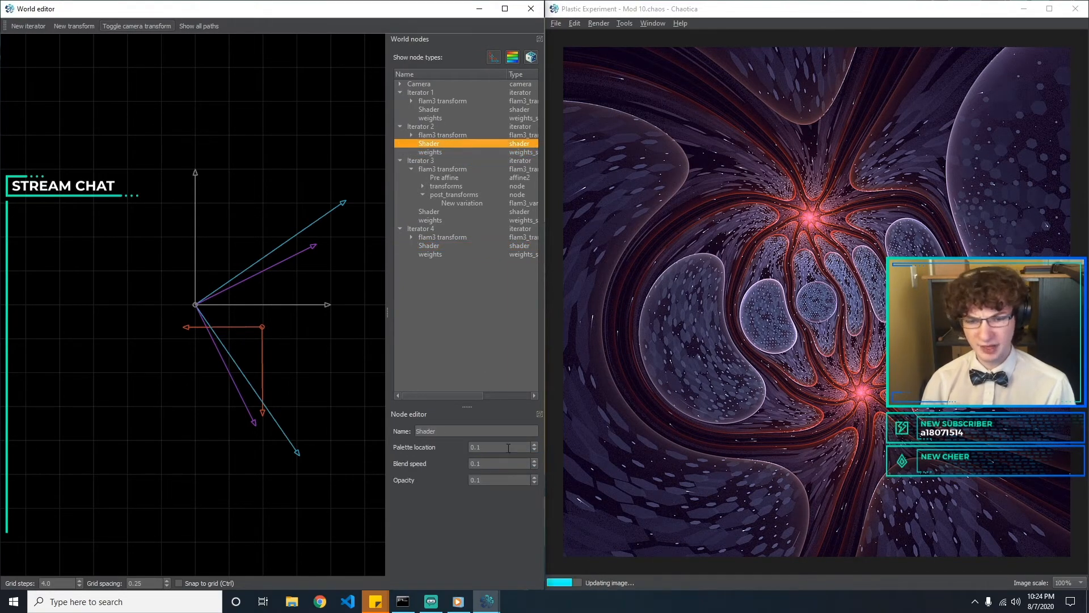
click(509, 446)
text(5)
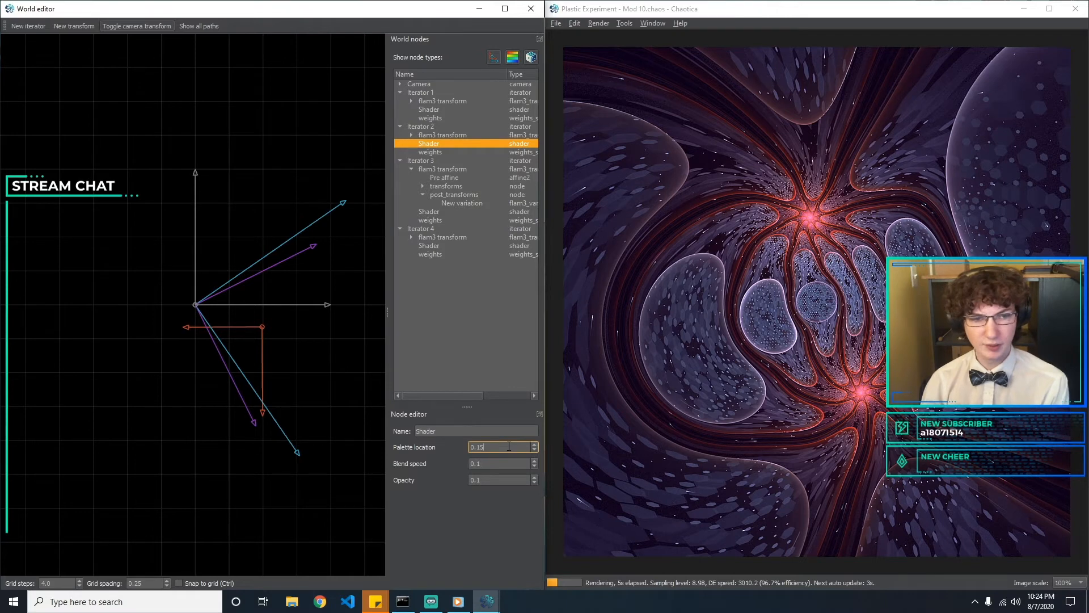
key(BackSpace)
key(BackSpace)
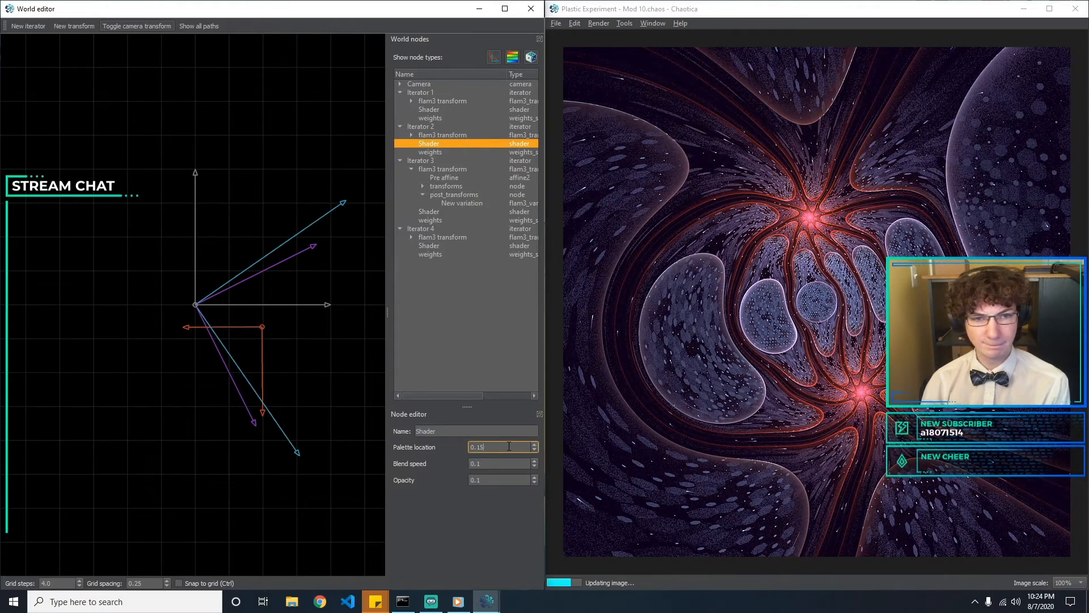
text(3)
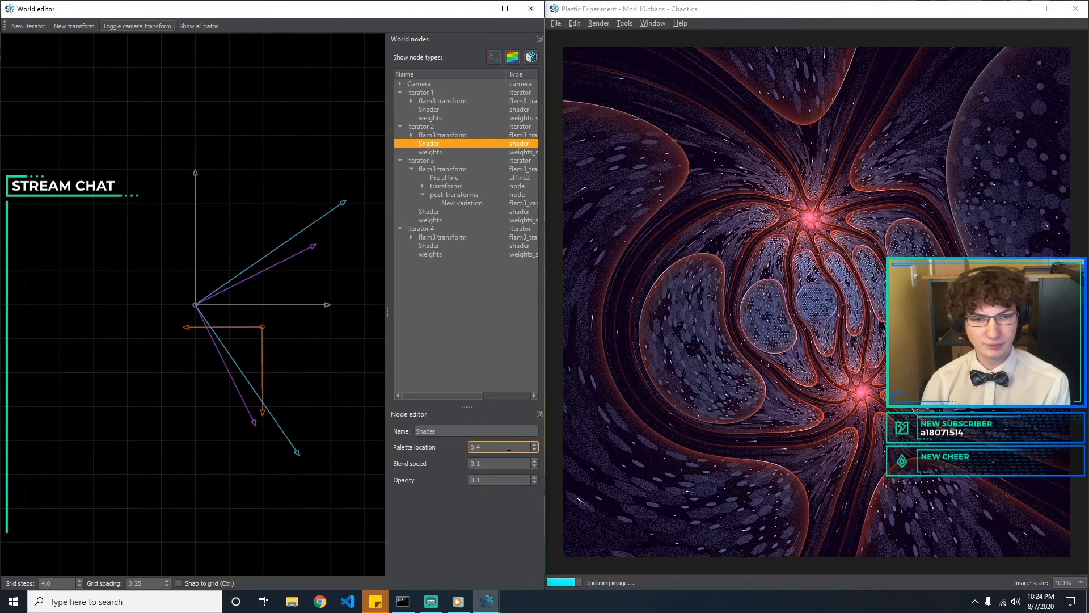
key(BackSpace)
text(5)
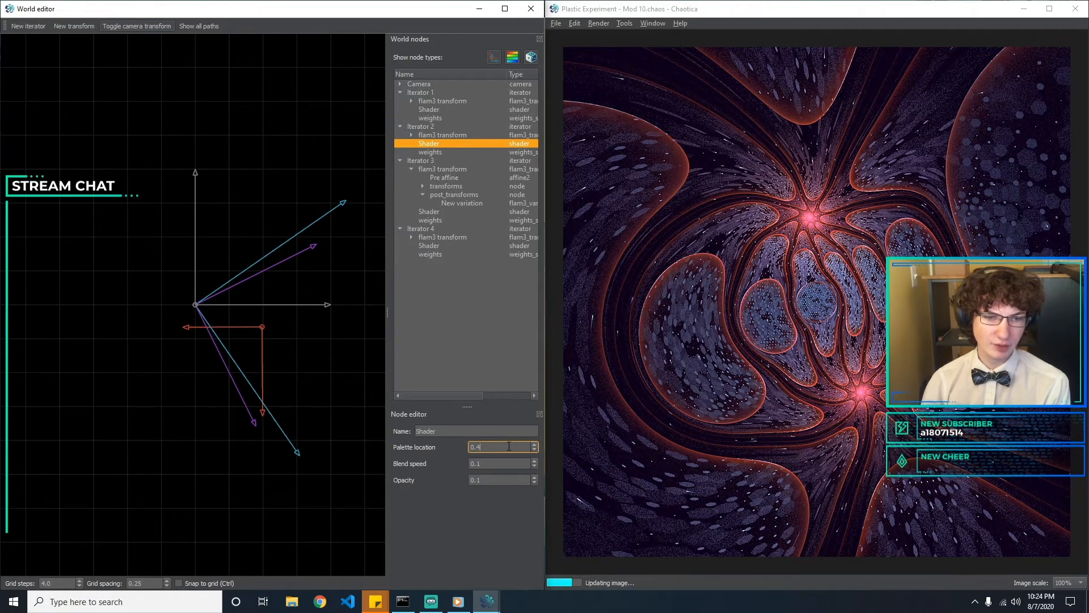
Try other blend speeds, including 0 and 5, on Iterator 2's shader and return it to 0.1
key(Tab)
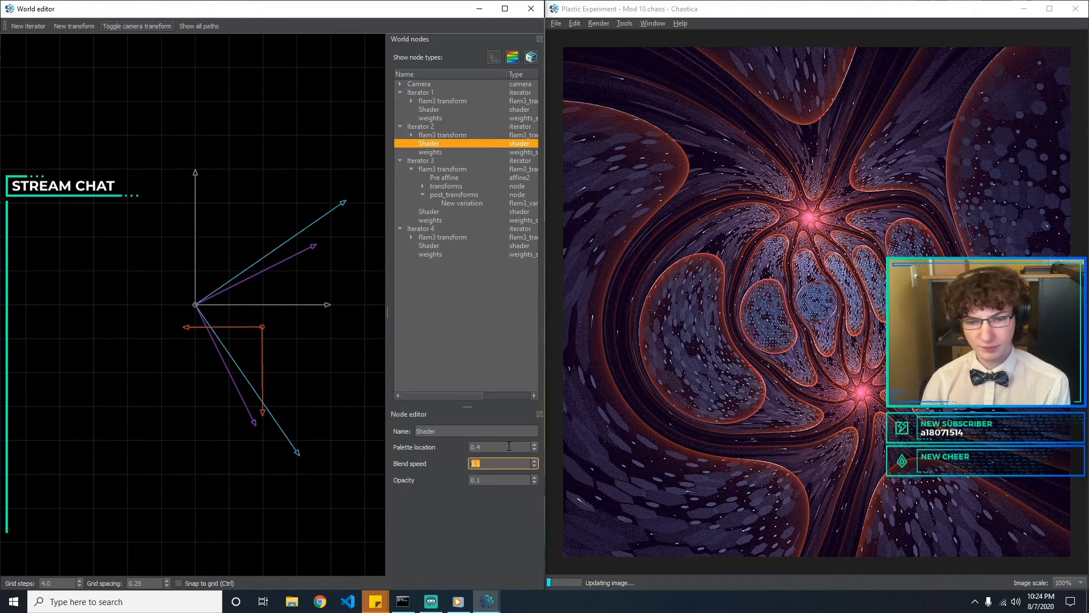
text(0.2)
key(BackSpace)
key(BackSpace)
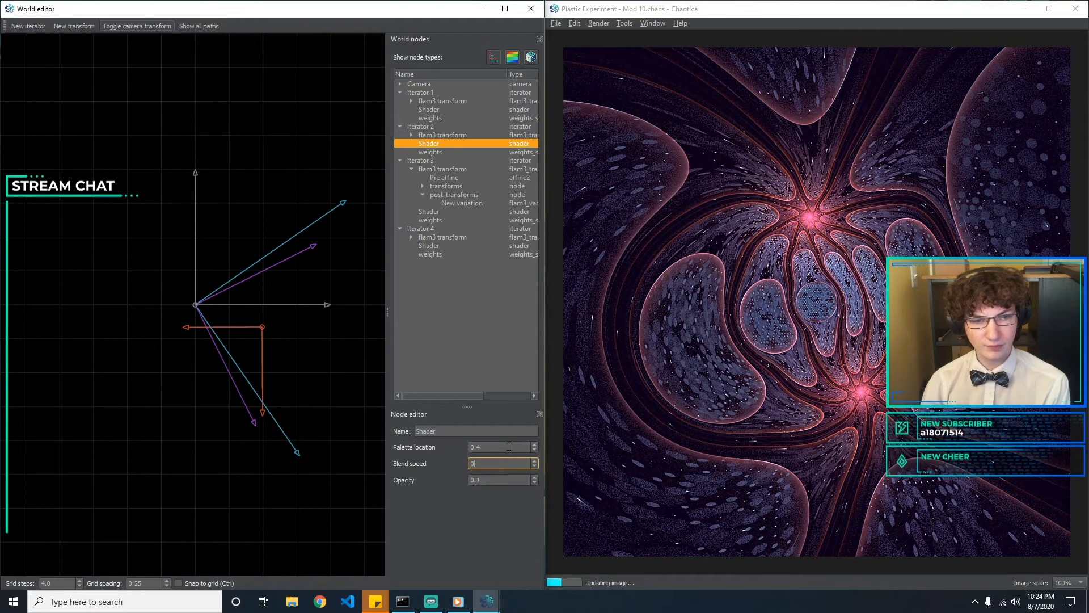
text(2)
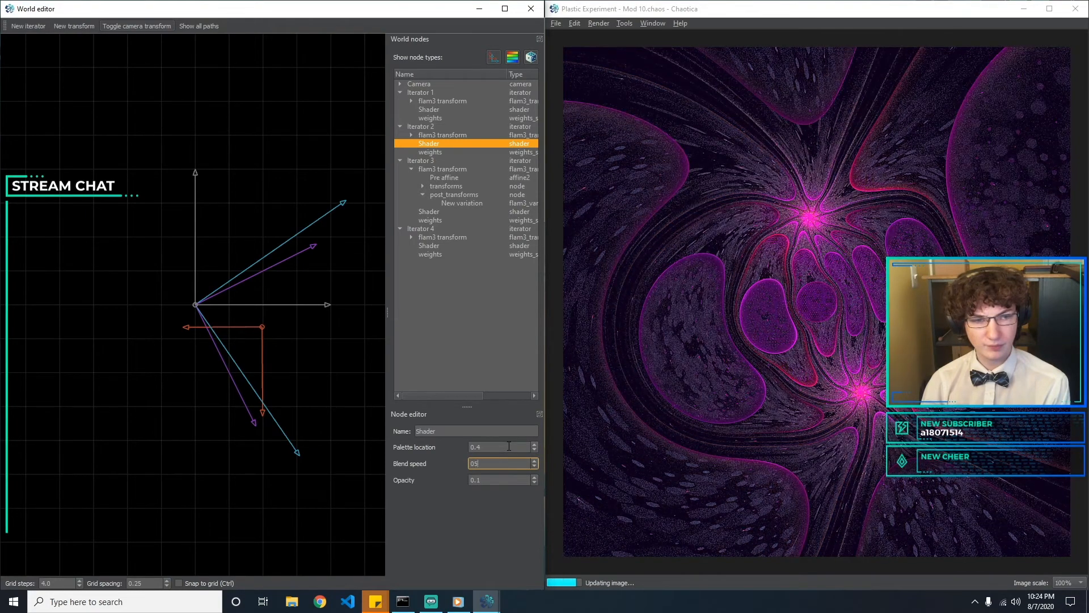
key(BackSpace)
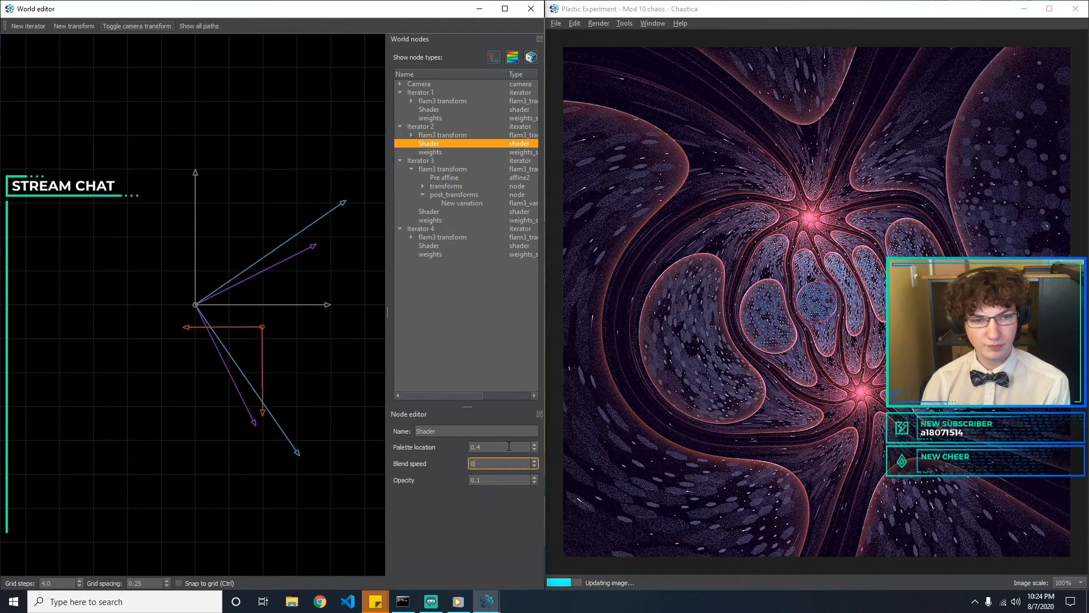
text(0.3)
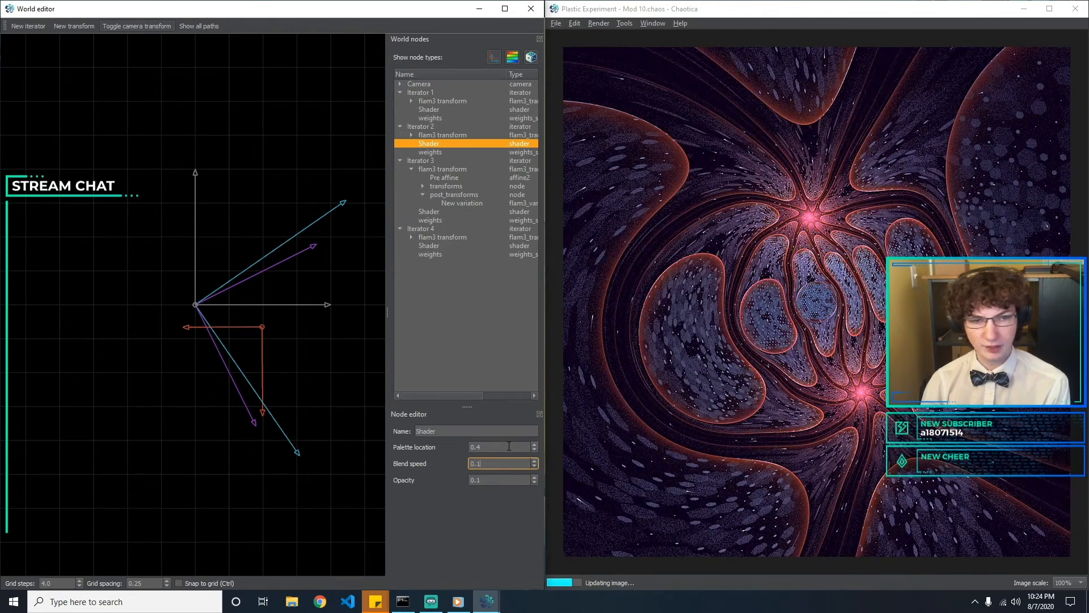
key(BackSpace)
text(1)
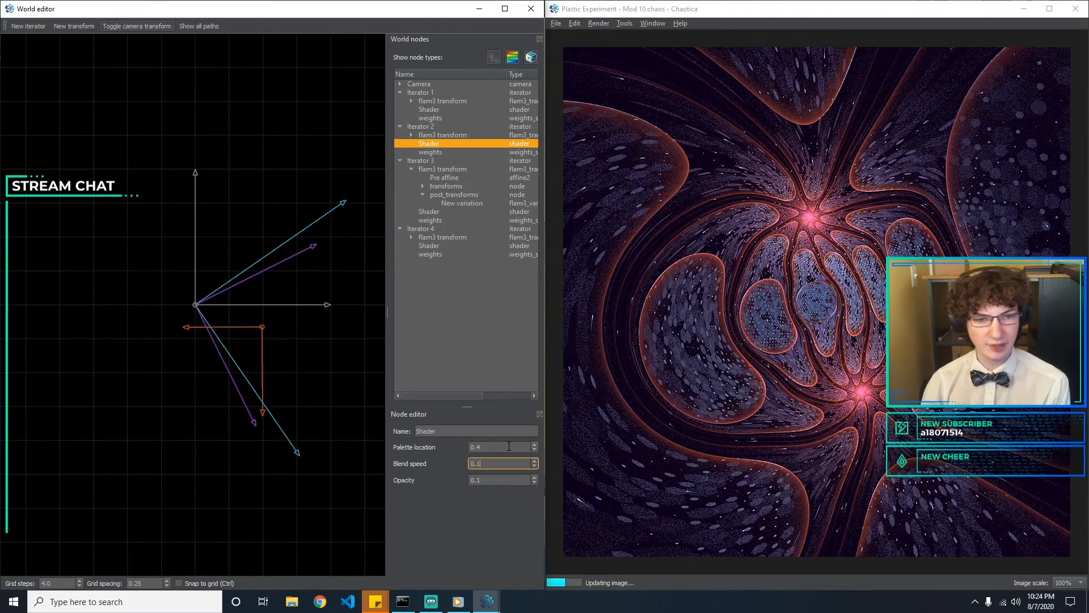
key(BackSpace)
text(0)
key(BackSpace)
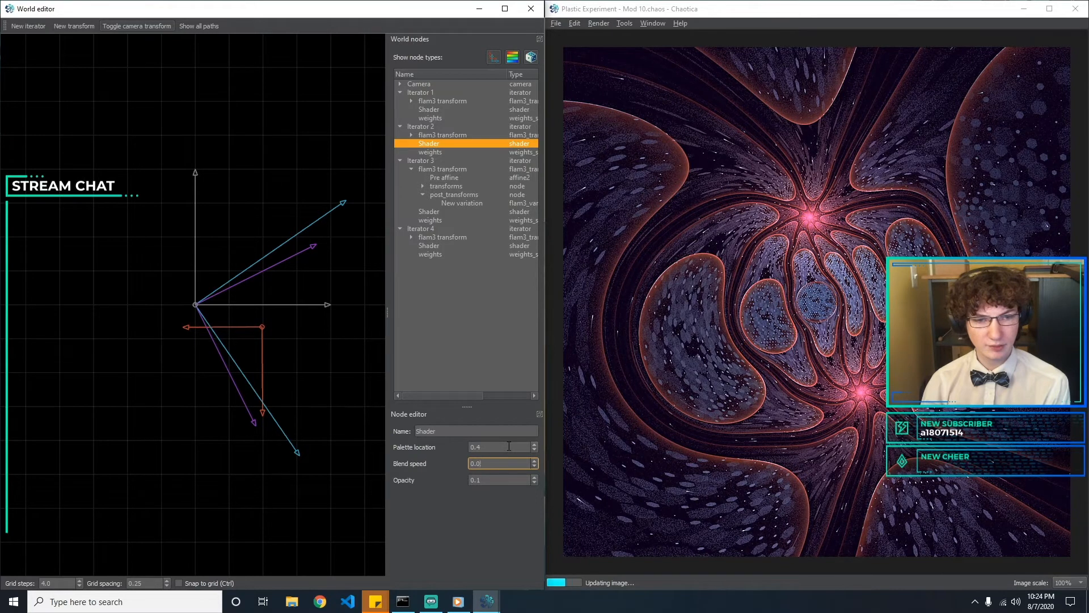
text(1)
click(504, 480)
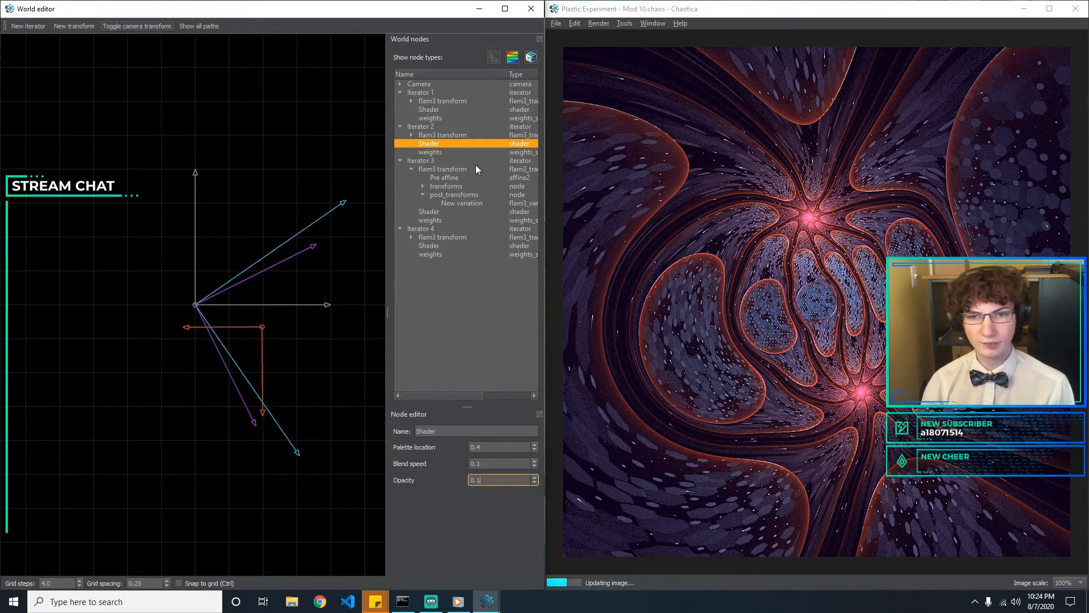
Set the palette location of Iterator 1's shader to 0.523
click(446, 110)
click(506, 448)
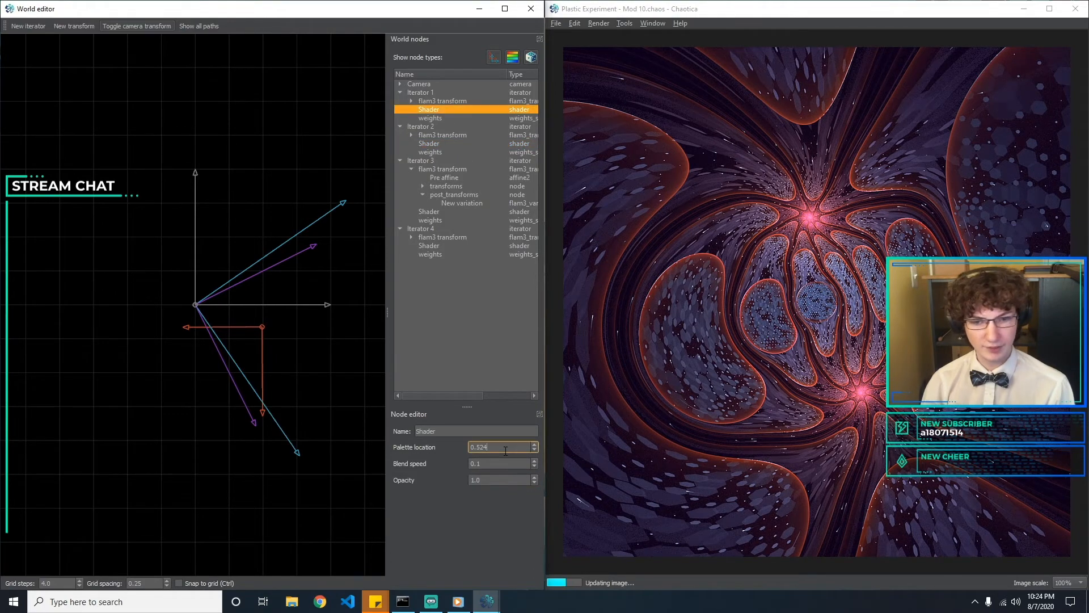
key(BackSpace)
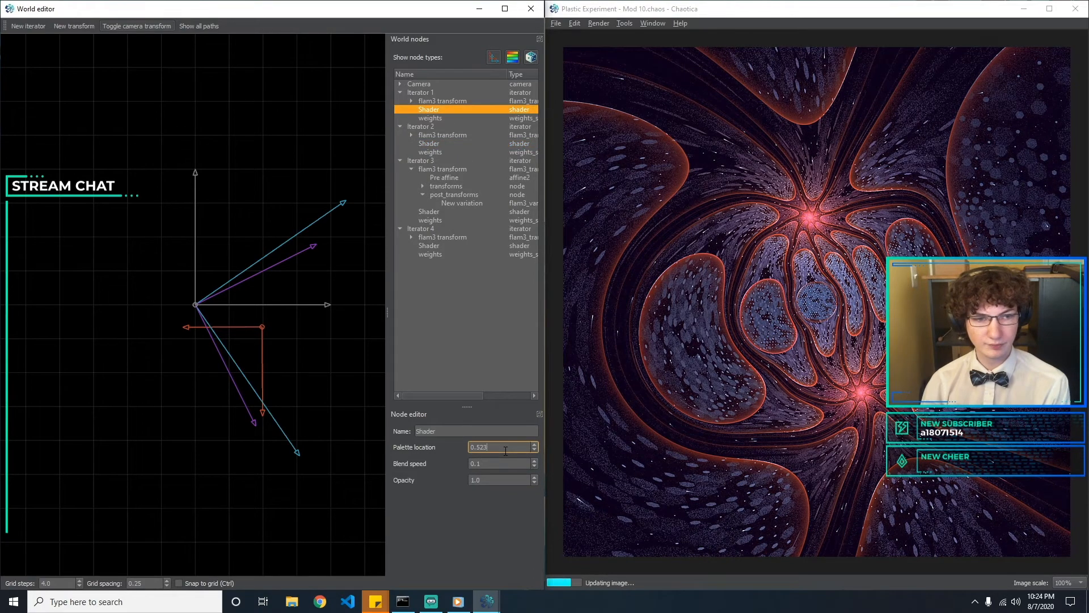
key(BackSpace)
text(52)
Test blend speeds on Iterator 1's shader and set it to 0.08
key(Tab)
text(0.1)
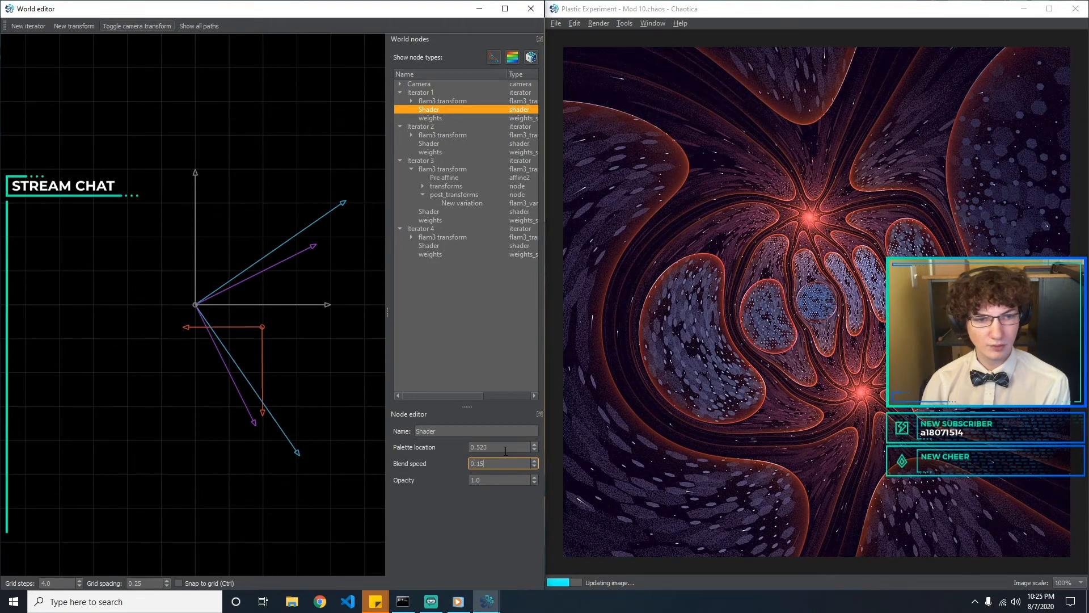
text(09)
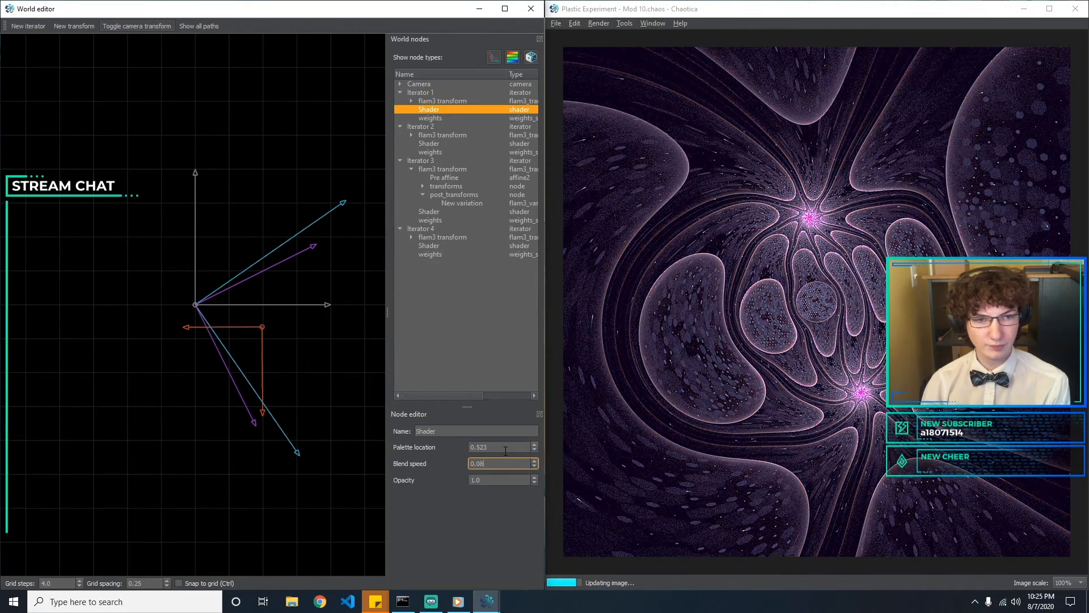
key(BackSpace)
text(8)
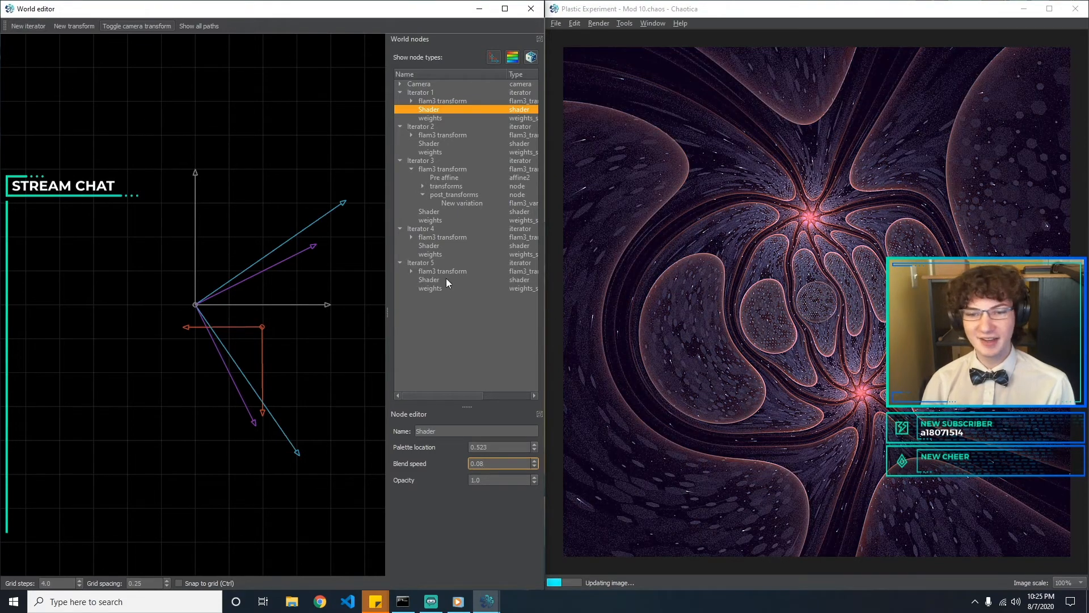
Delete Iterator 5 and save the fractal as a new file named Plastic Experiment - Mod 11.chaos
click(448, 262)
key(Delete)
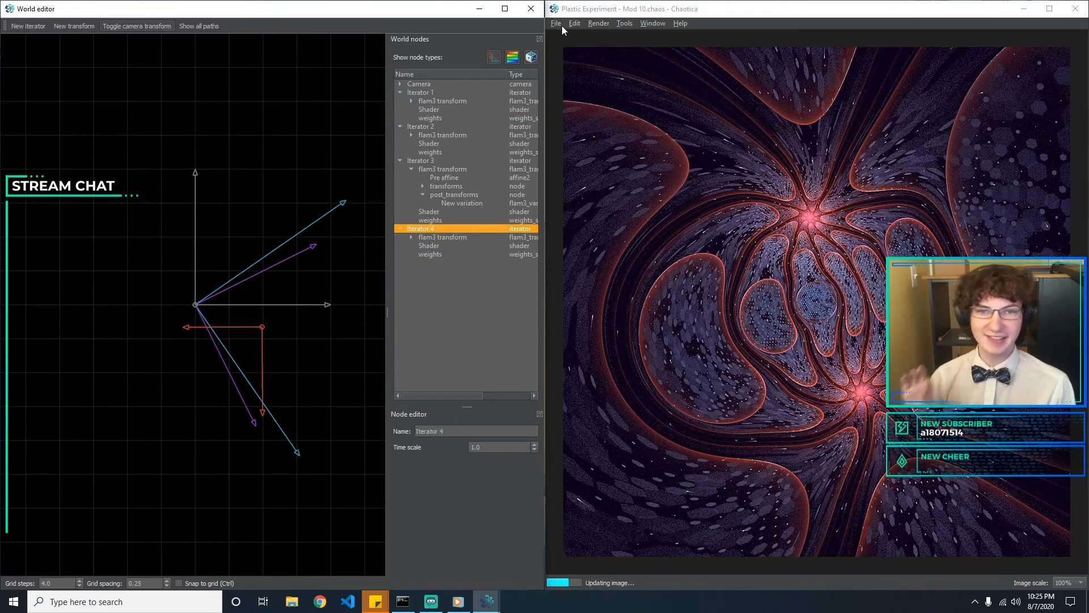
click(562, 25)
click(582, 91)
click(704, 255)
key(BackSpace)
text(1)
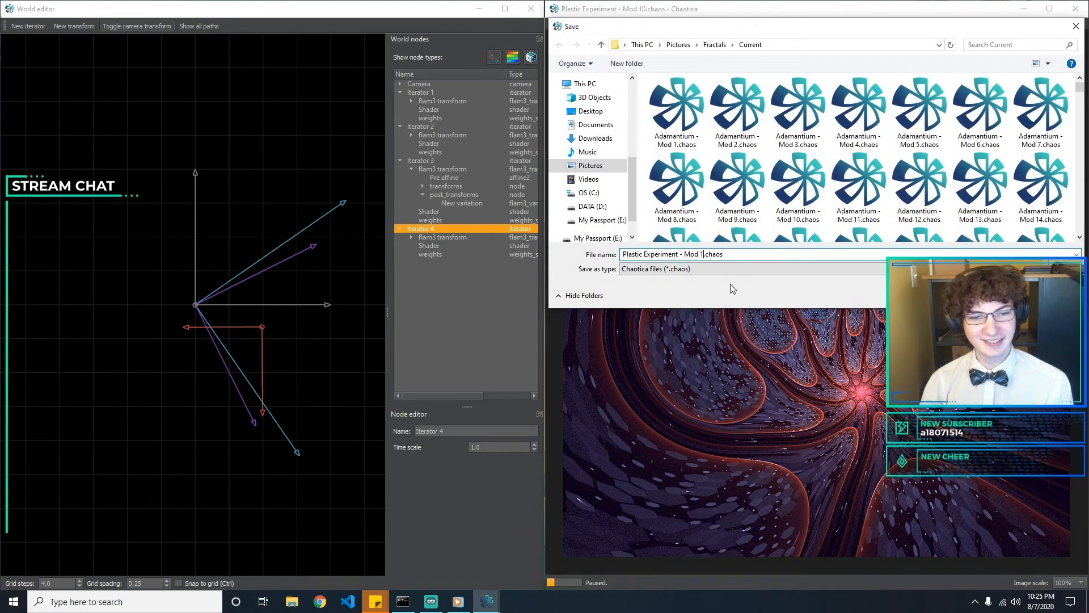
key(Return)
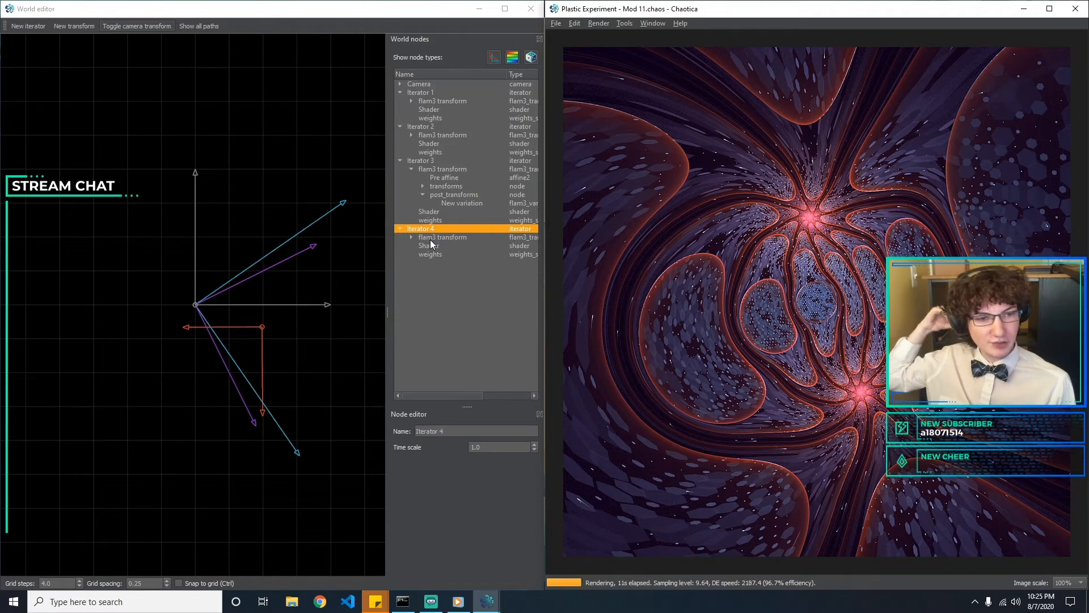
Change the variation under Iterator 3's transforms from hex_rand to julian2 using the transform browser
click(462, 201)
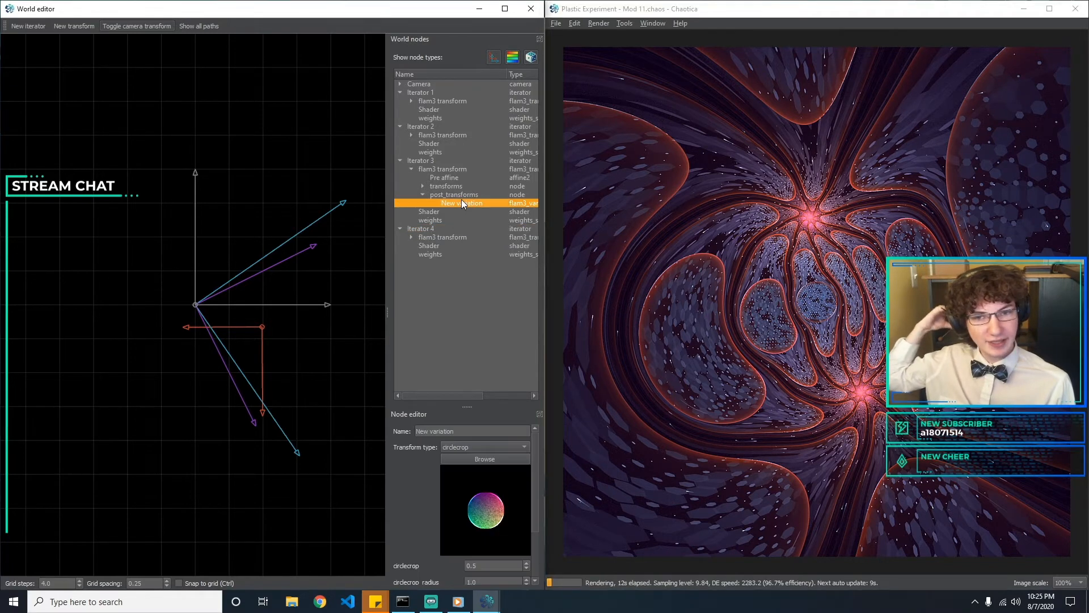
click(423, 187)
click(461, 194)
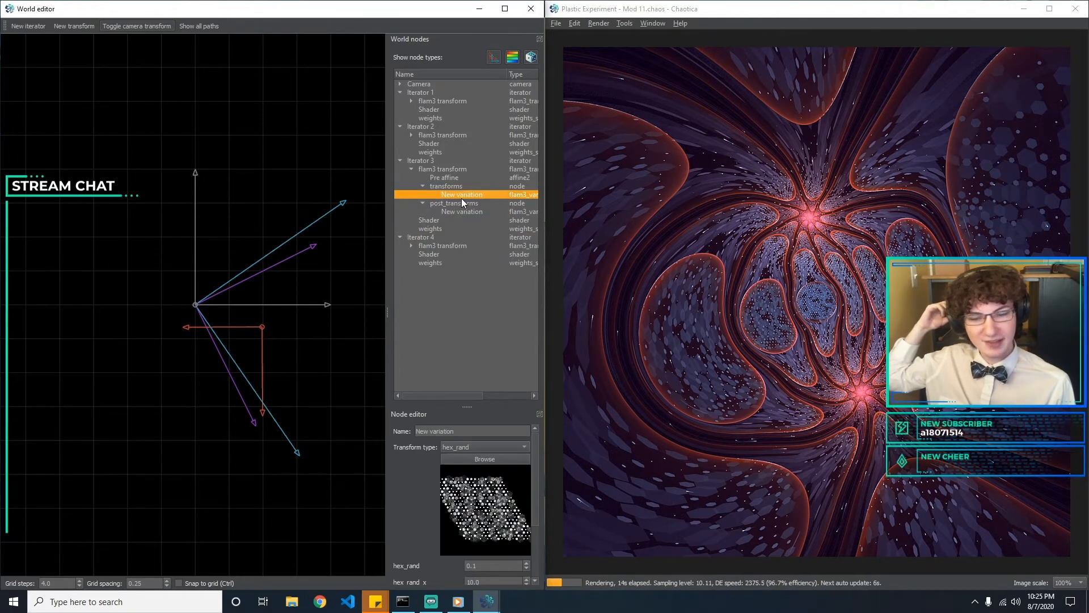
click(488, 446)
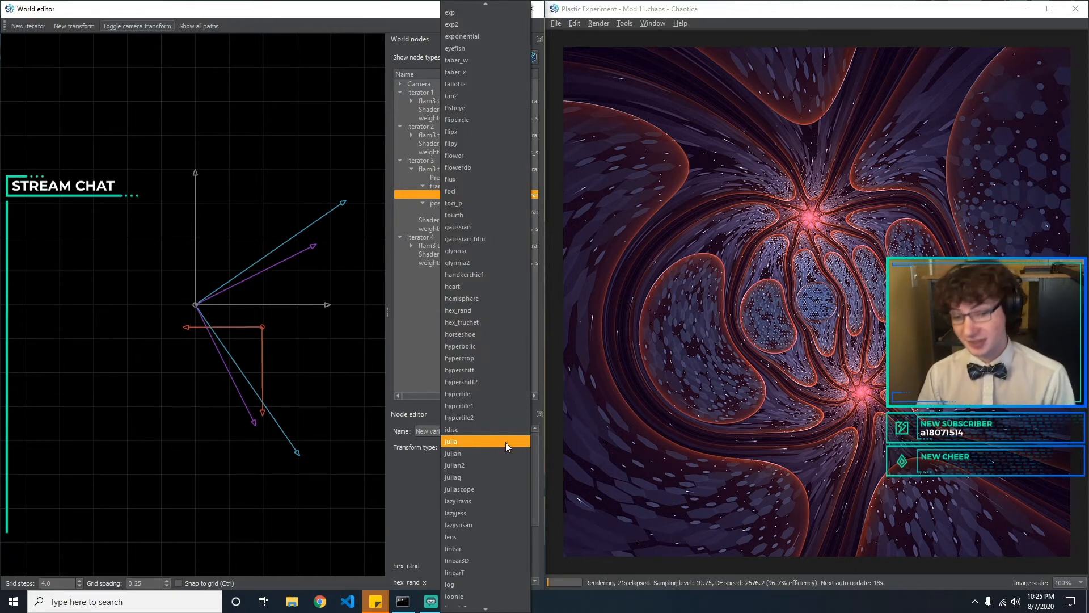
key(Escape)
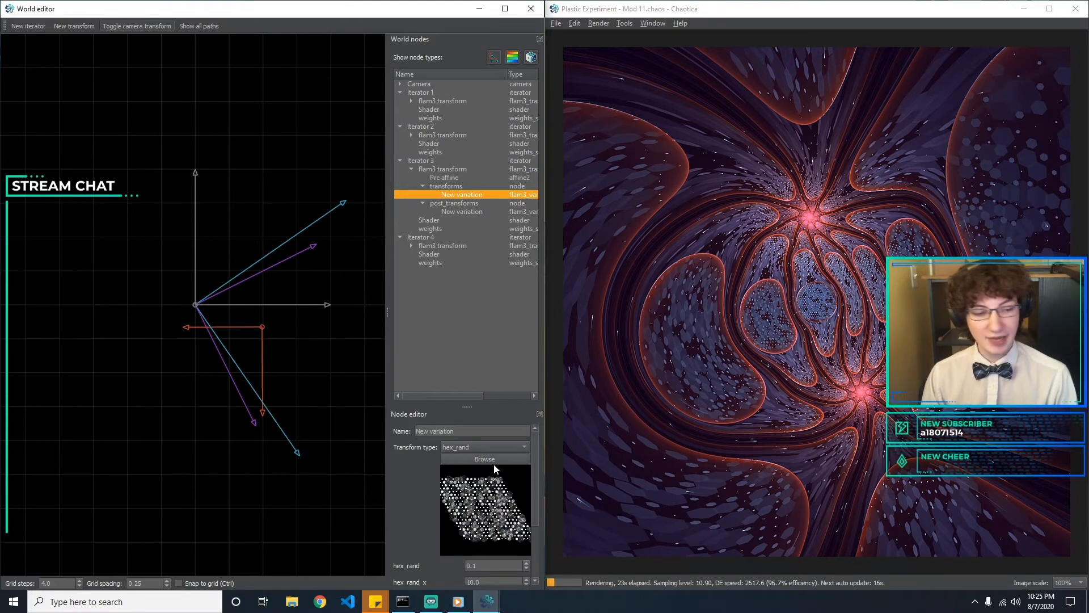
click(485, 459)
drag(696, 115, 247, 57)
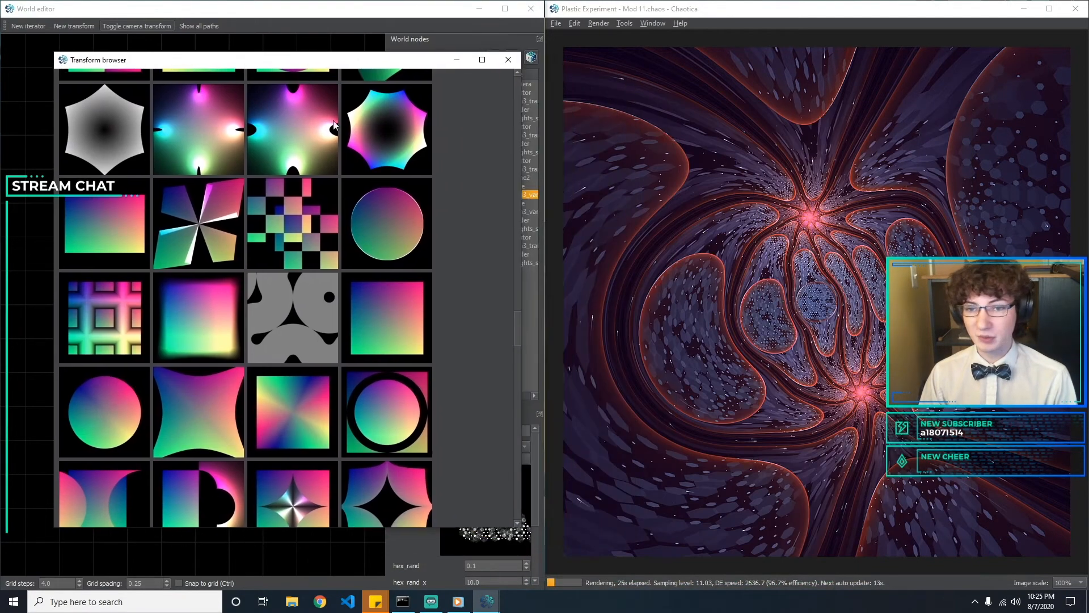
key(Escape)
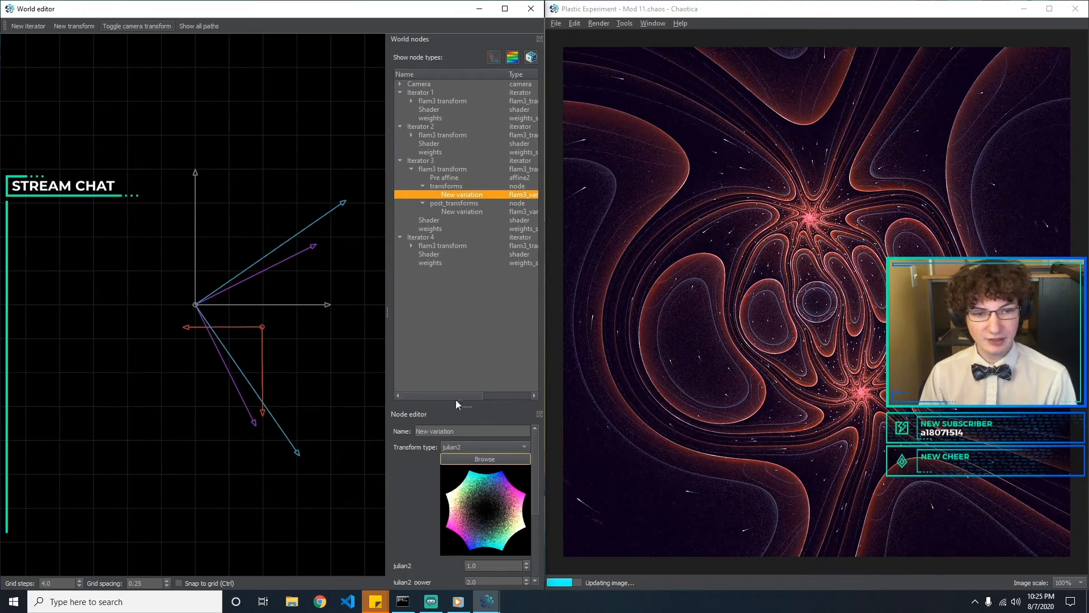
Test smaller julian2 scales such as 0.2 and 0.4 on Iterator 3's transforms variation and set the scale to 0.5
scroll(488, 509, down, 2)
click(482, 469)
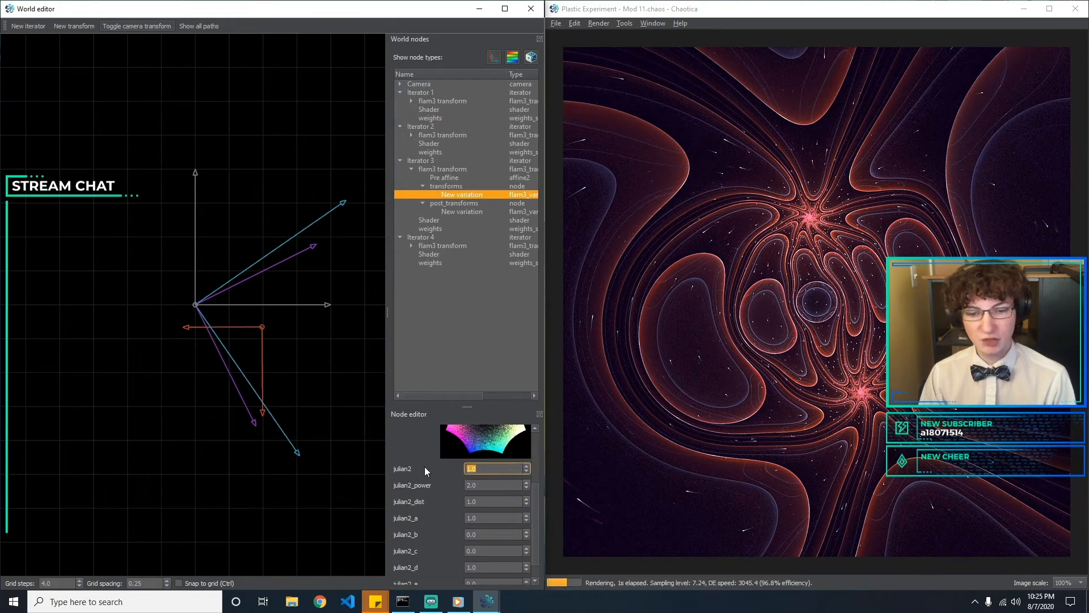
text(0.5)
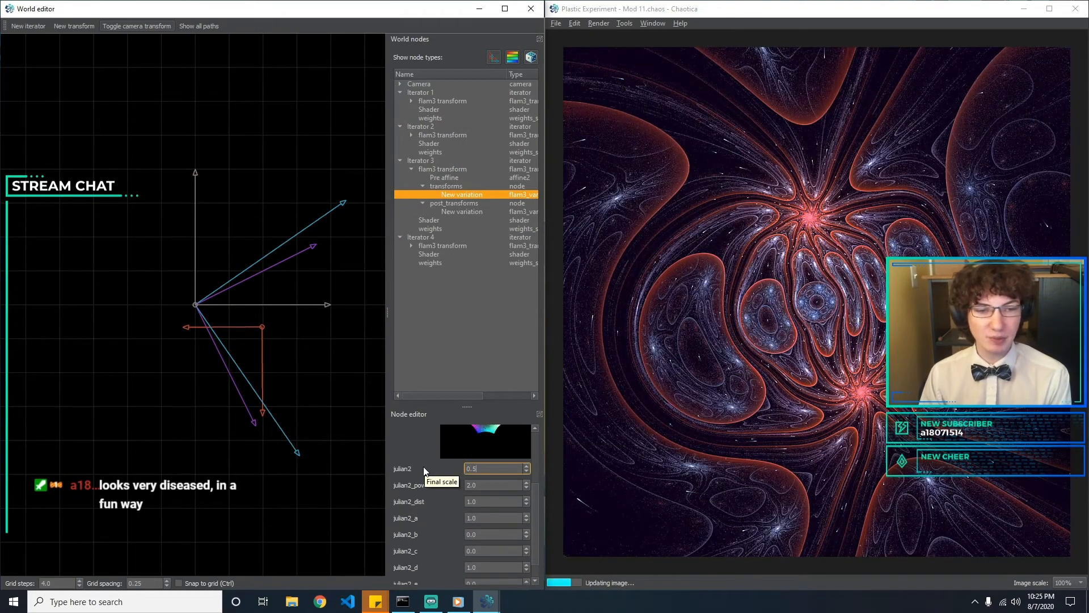
key(BackSpace)
text(1)
key(BackSpace)
text(3)
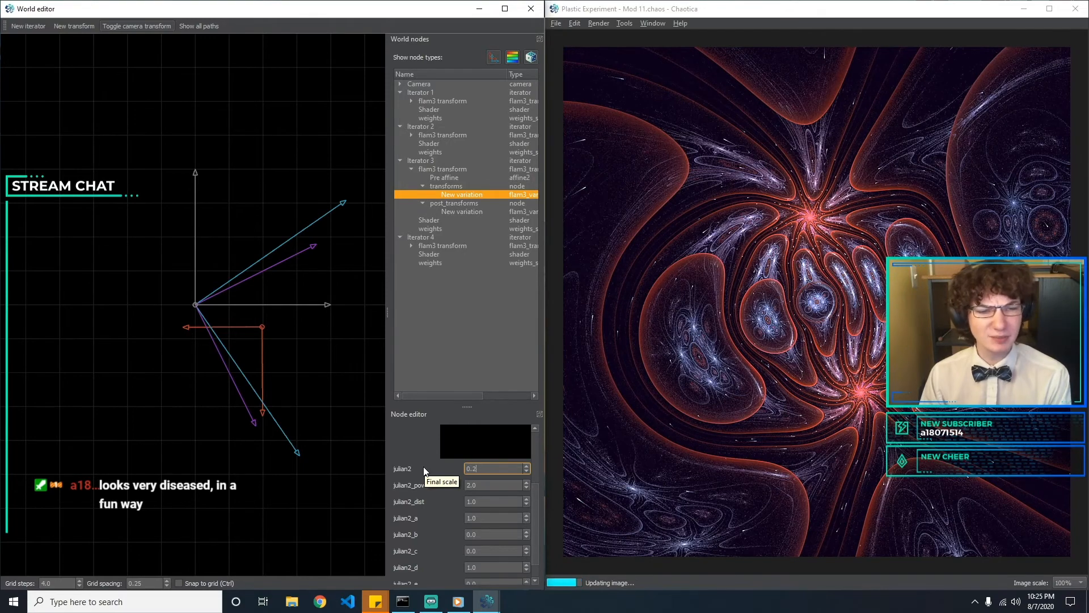
key(BackSpace)
text(4)
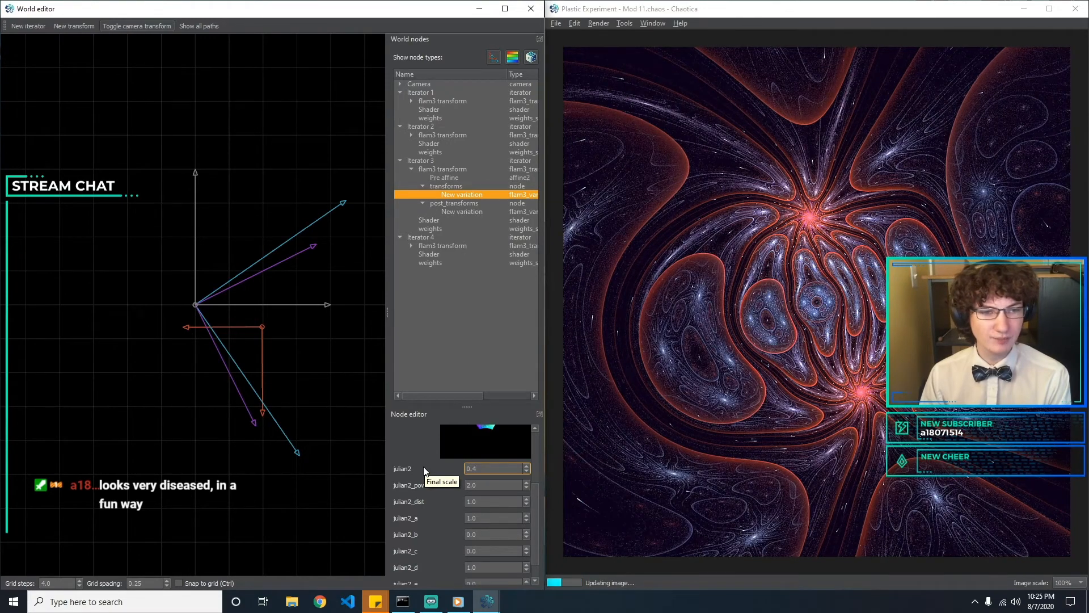
key(BackSpace)
text(5)
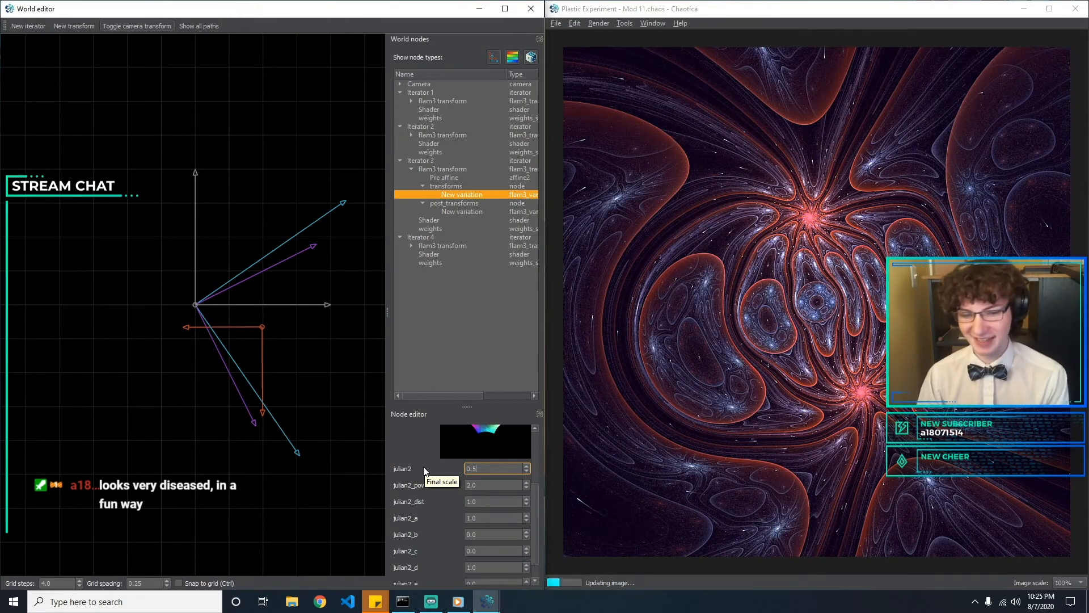
Test julian2_power values of 4 and 2 on Iterator 3's variation and set it to 1
key(Tab)
text(4)
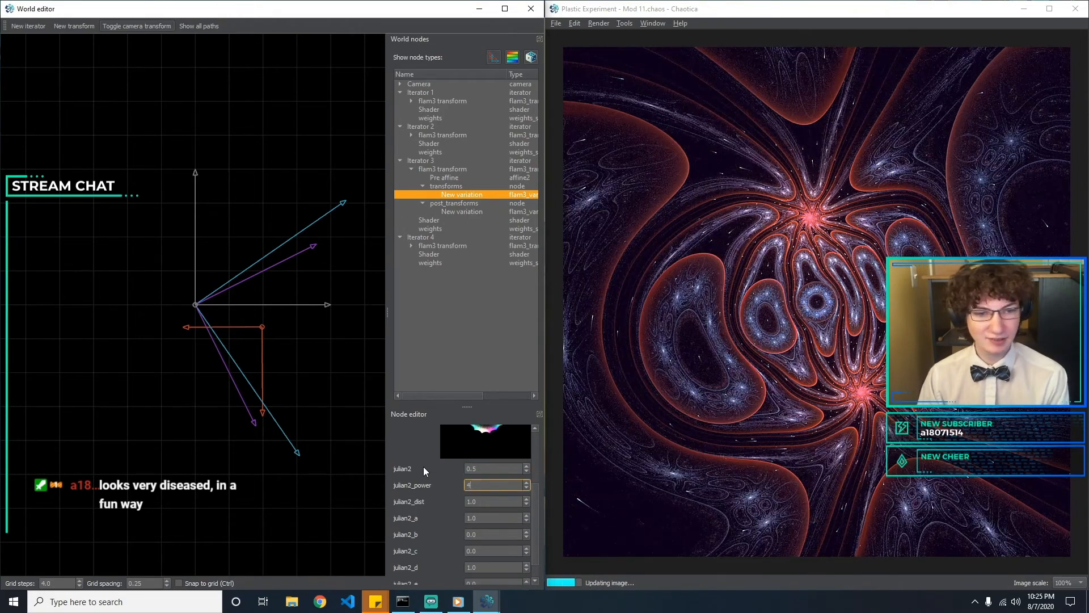
key(BackSpace)
text(2)
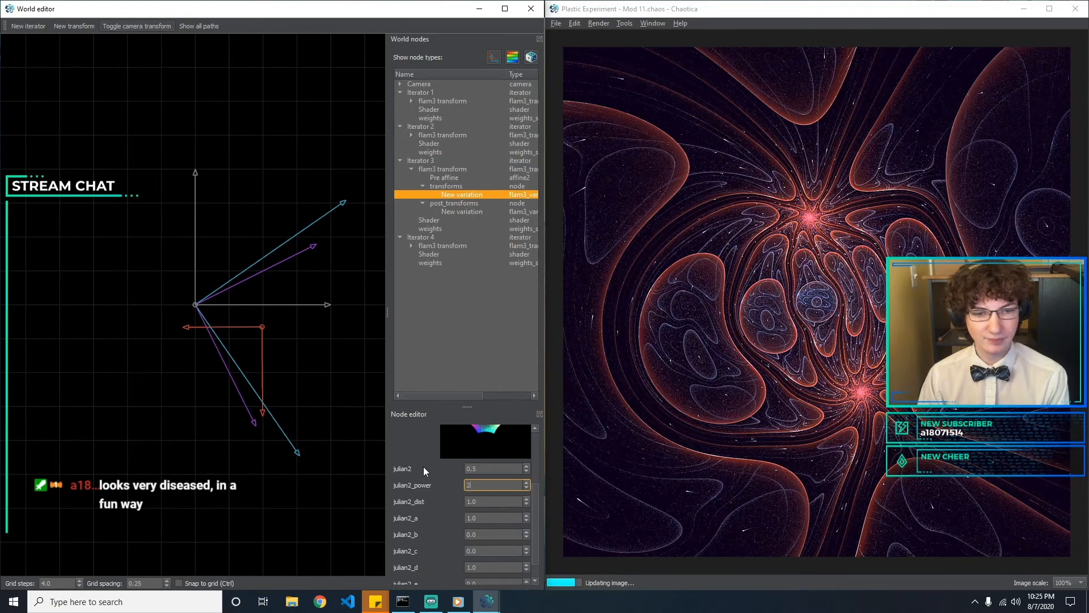
key(BackSpace)
text(1)
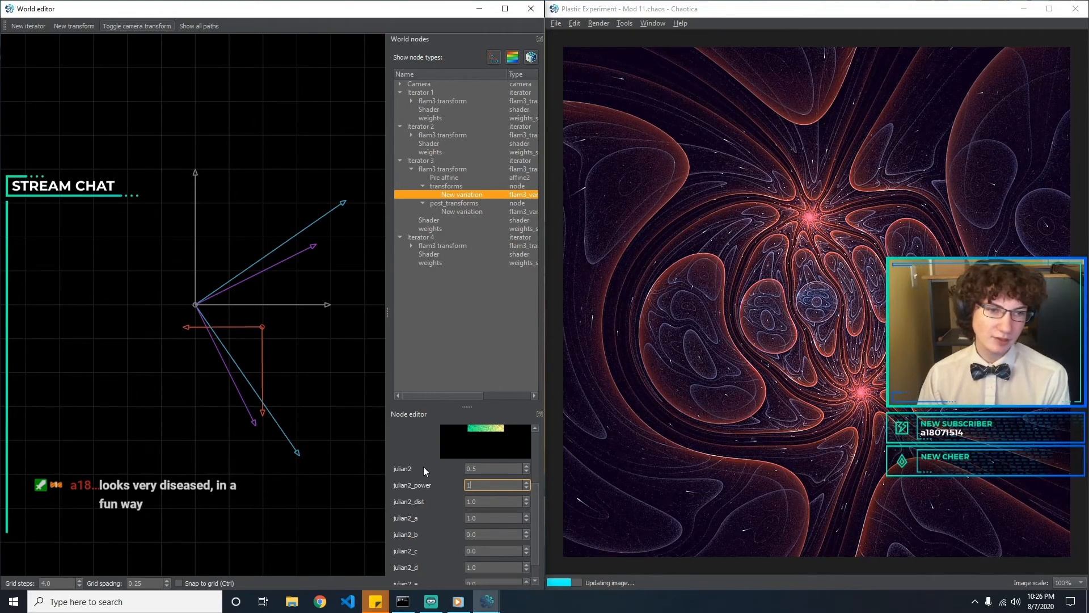
Test julian2_dist values on Iterator 3's variation and set it to 0.5
key(Tab)
text(2)
key(BackSpace)
text(0)
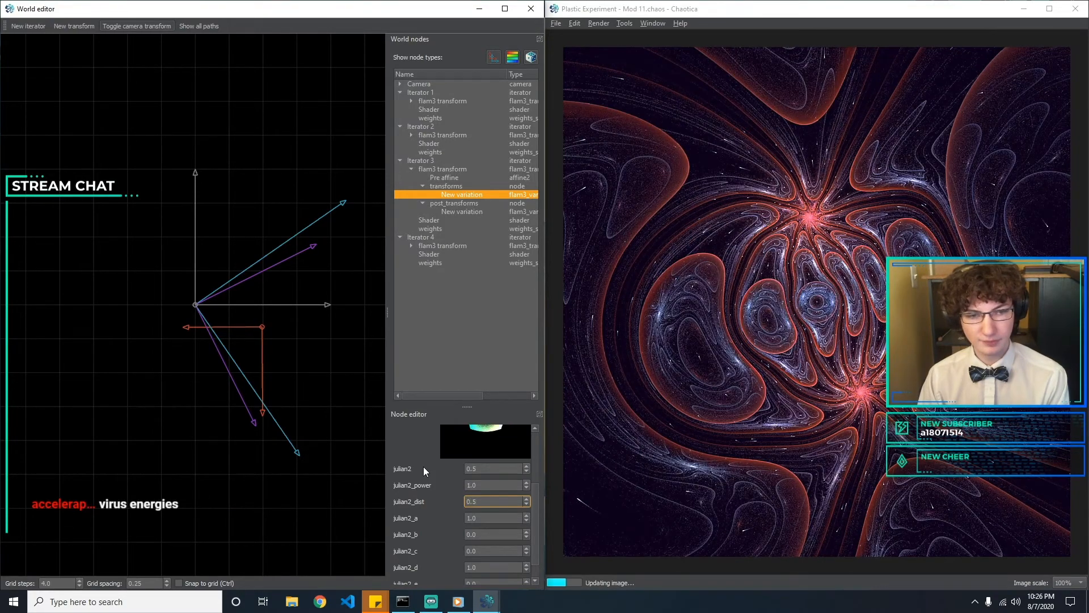
text(.1)
key(BackSpace)
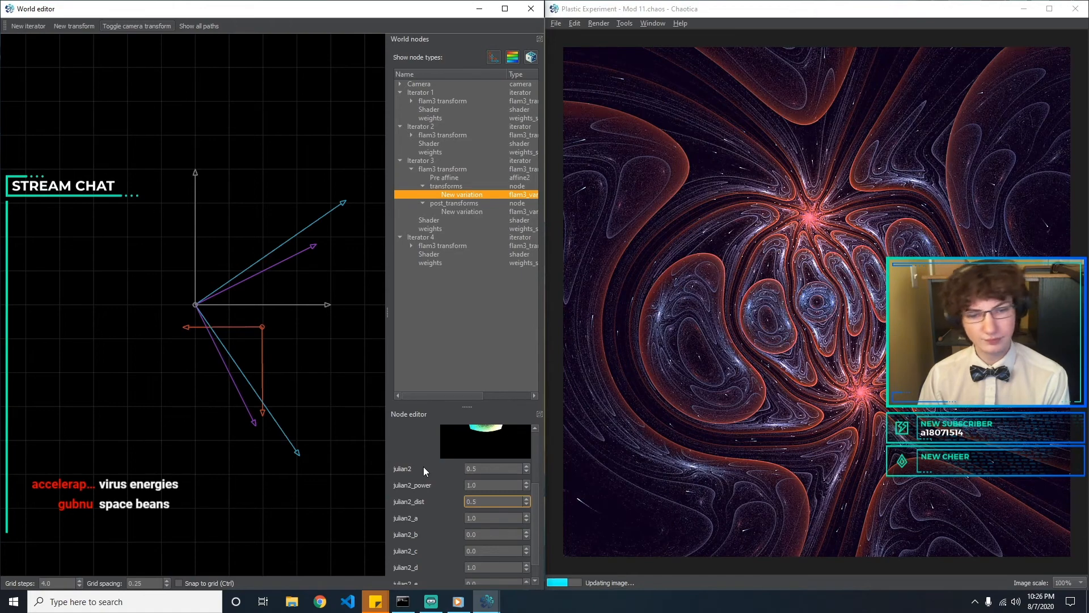
Change Iterator 3's transforms variation from julian2 to checks using the transform browser
drag(538, 513, 516, 432)
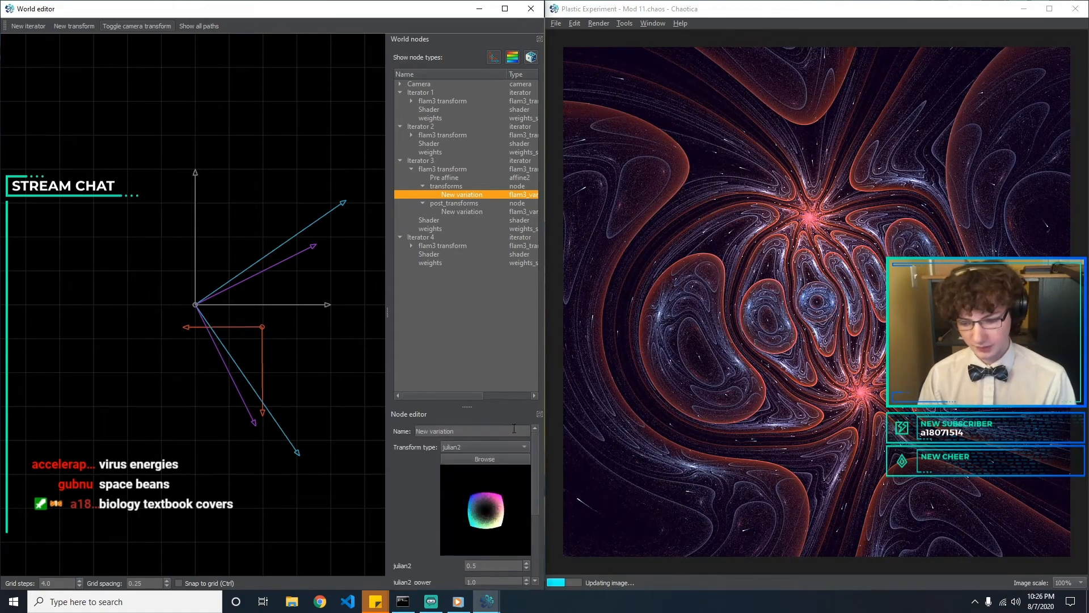
click(472, 448)
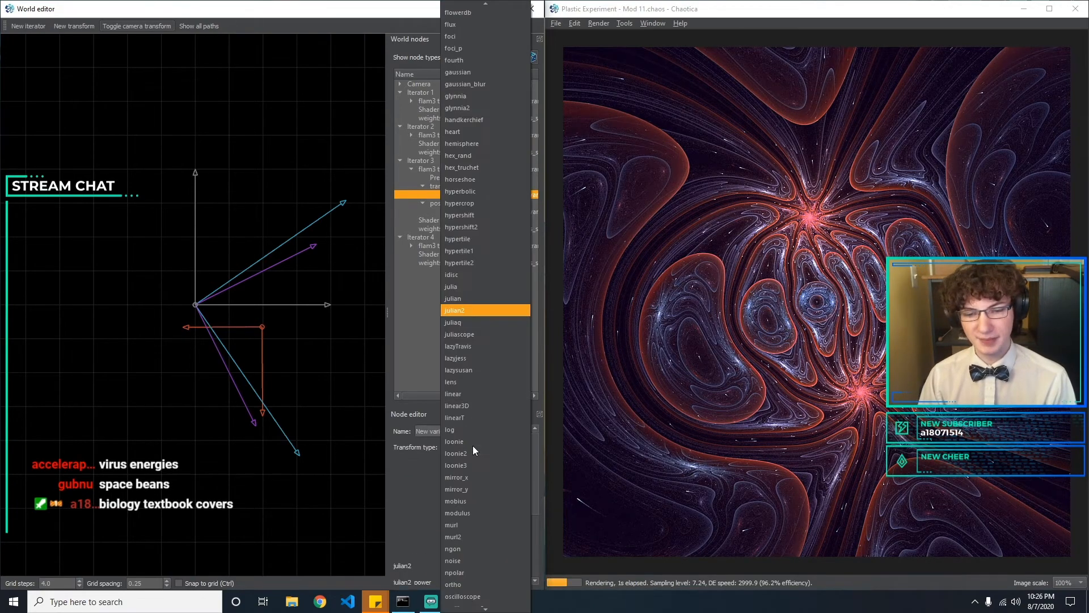
click(492, 452)
click(495, 460)
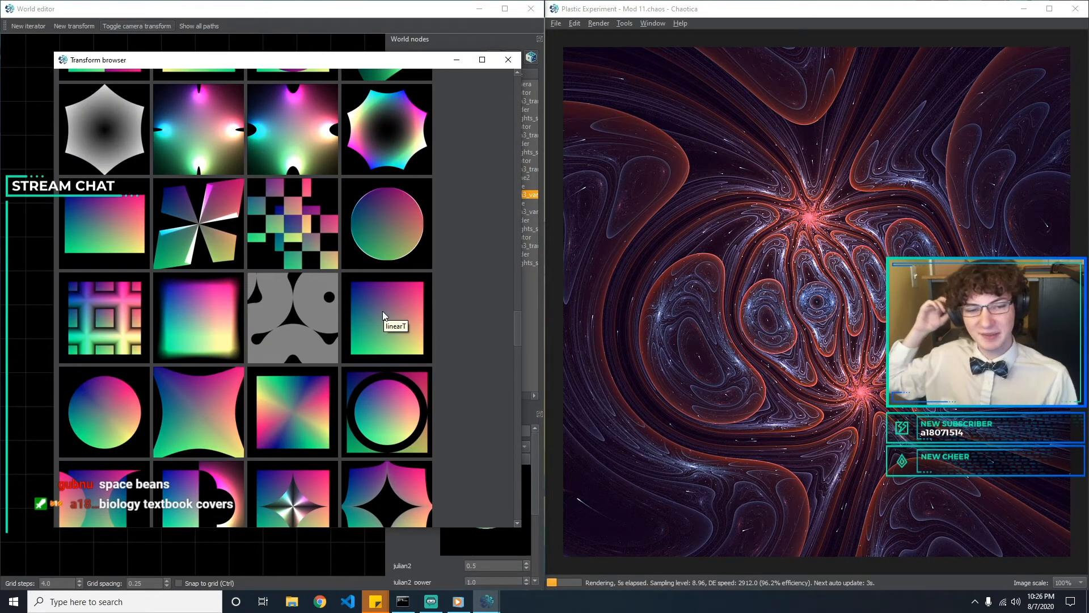
click(273, 234)
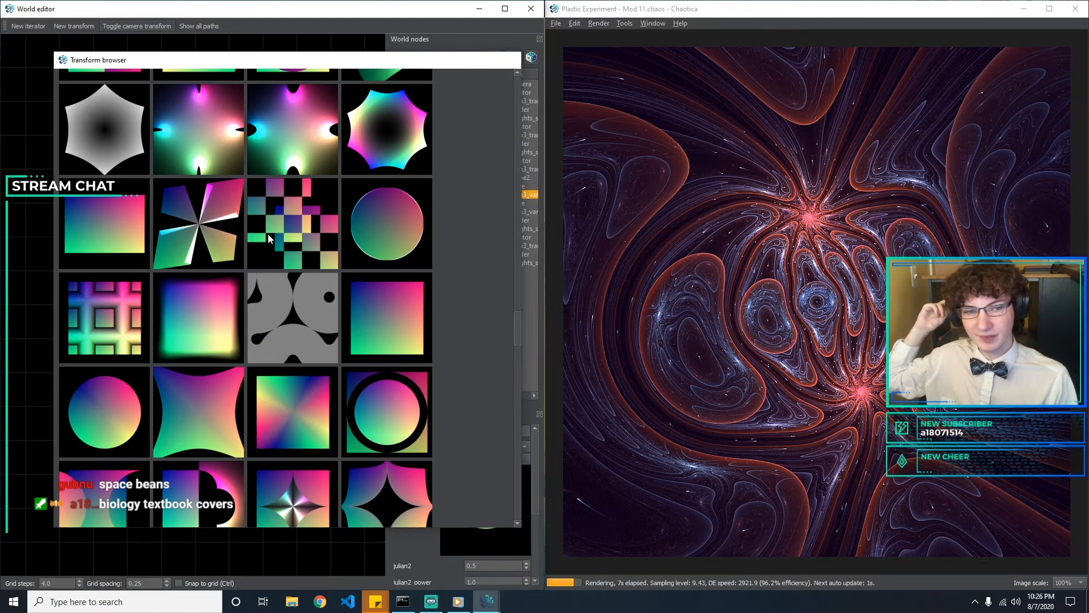
Try checks_x and checks_y at 0 on Iterator 3's variation and return both to 0.5
drag(536, 459, 349, 529)
key(Tab)
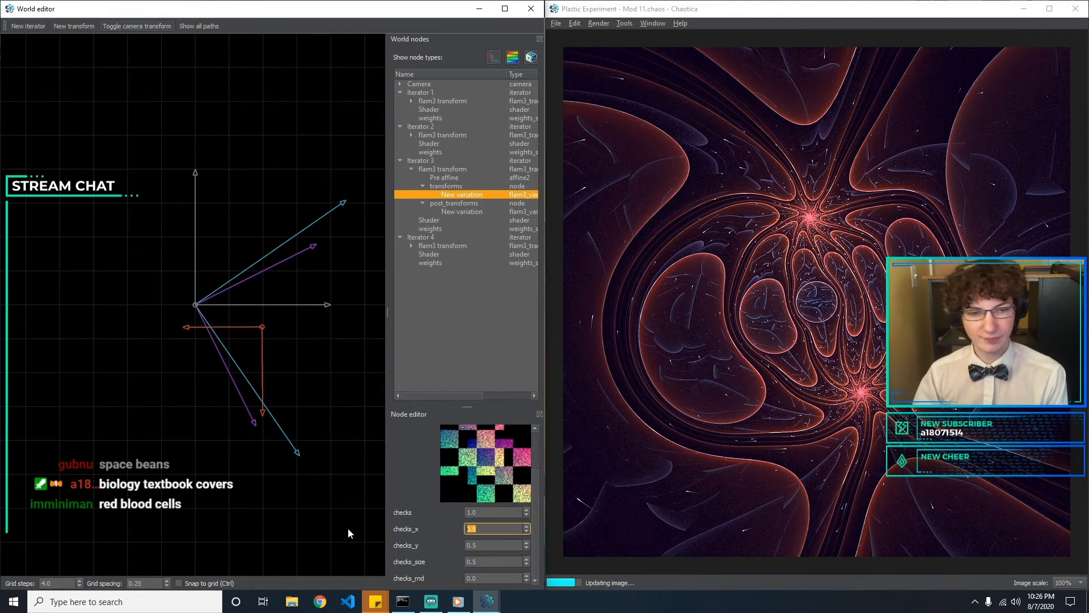
text(0)
key(Tab)
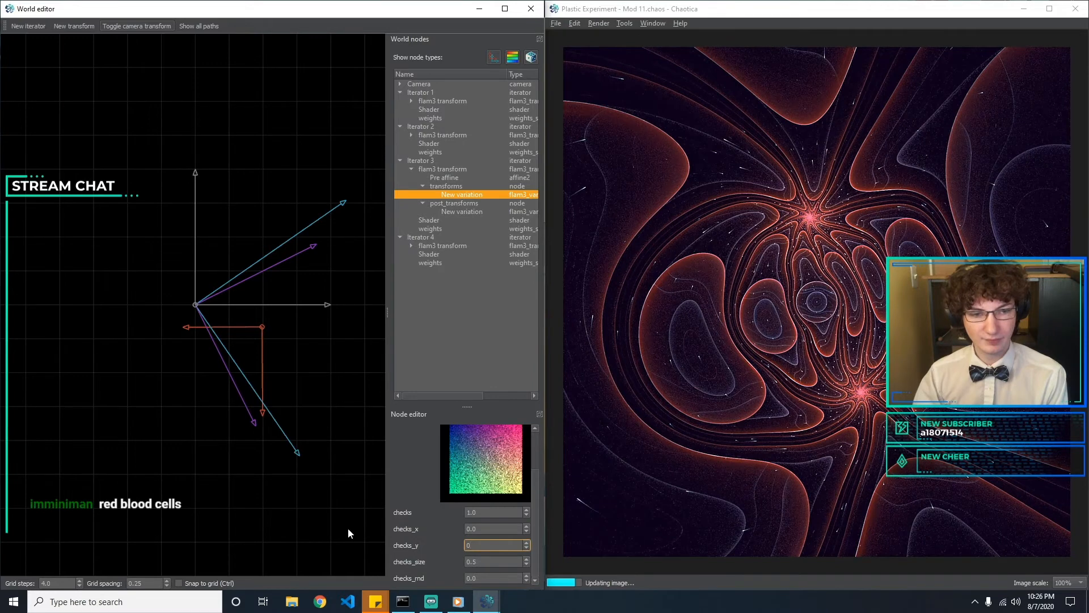
click(489, 529)
key(BackSpace)
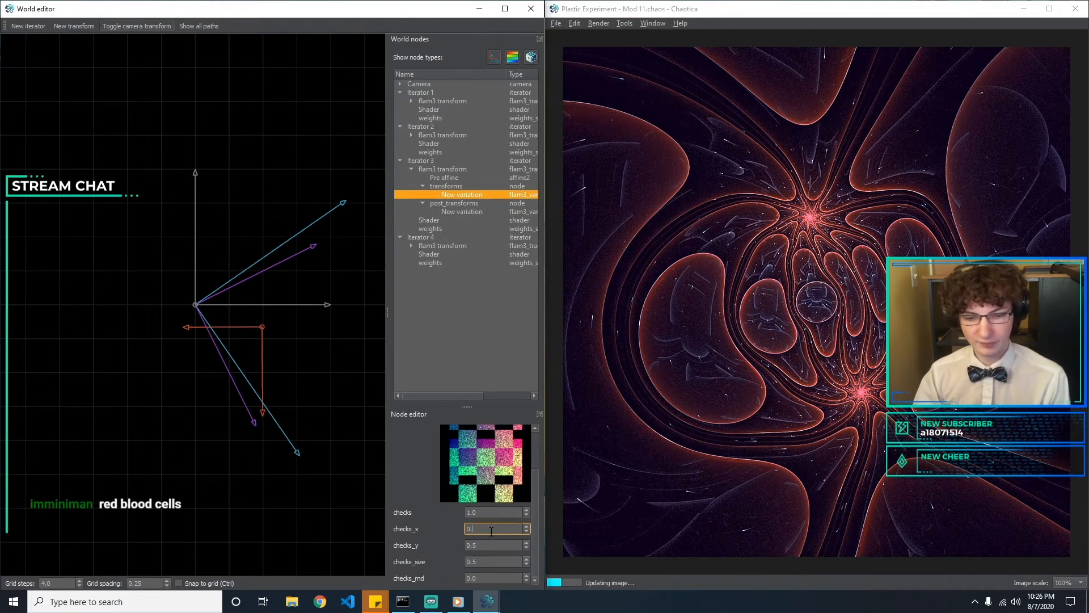
text(5)
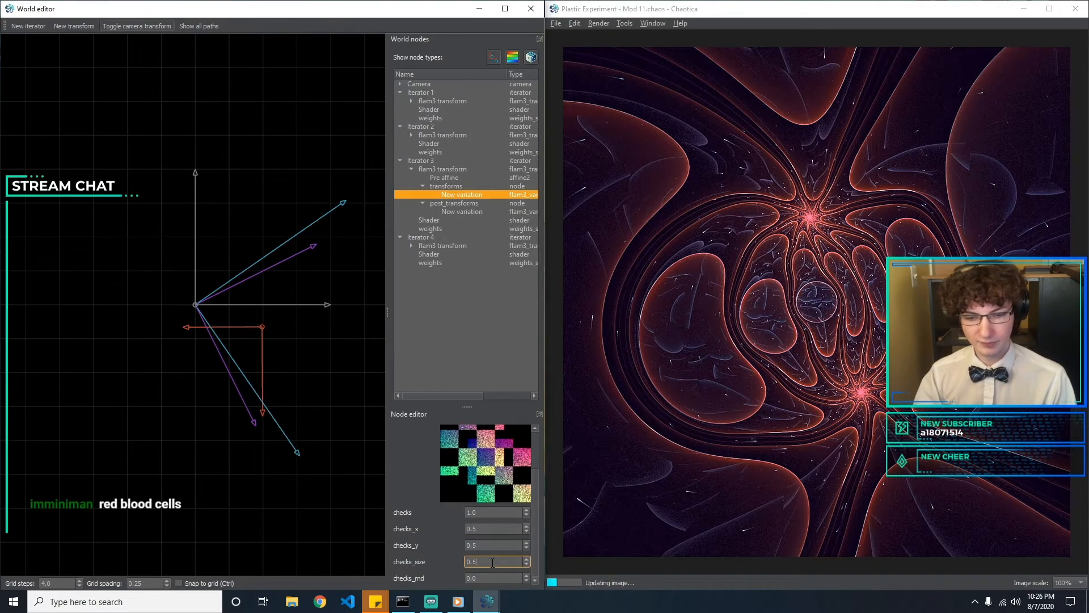
Try a checks_size of 0.1 on Iterator 3's variation and return it to 0.5
click(492, 562)
key(BackSpace)
text(1)
key(BackSpace)
text(5)
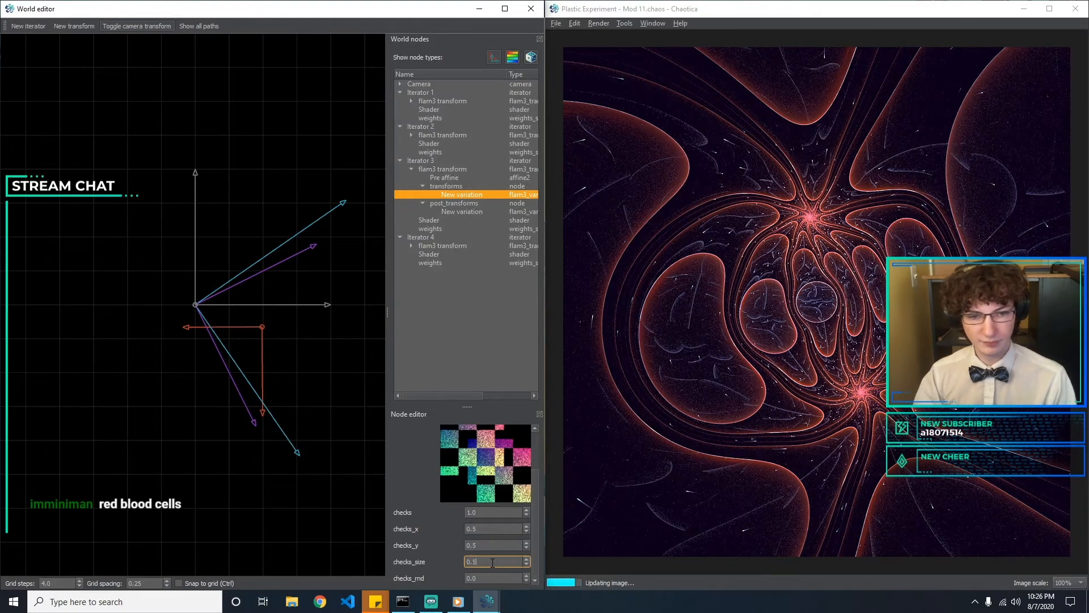
Test a lower scale for Iterator 3's checks variation and set the checks value to 0.5
click(487, 513)
key(BackSpace)
key(BackSpace)
key(BackSpace)
text(0.5)
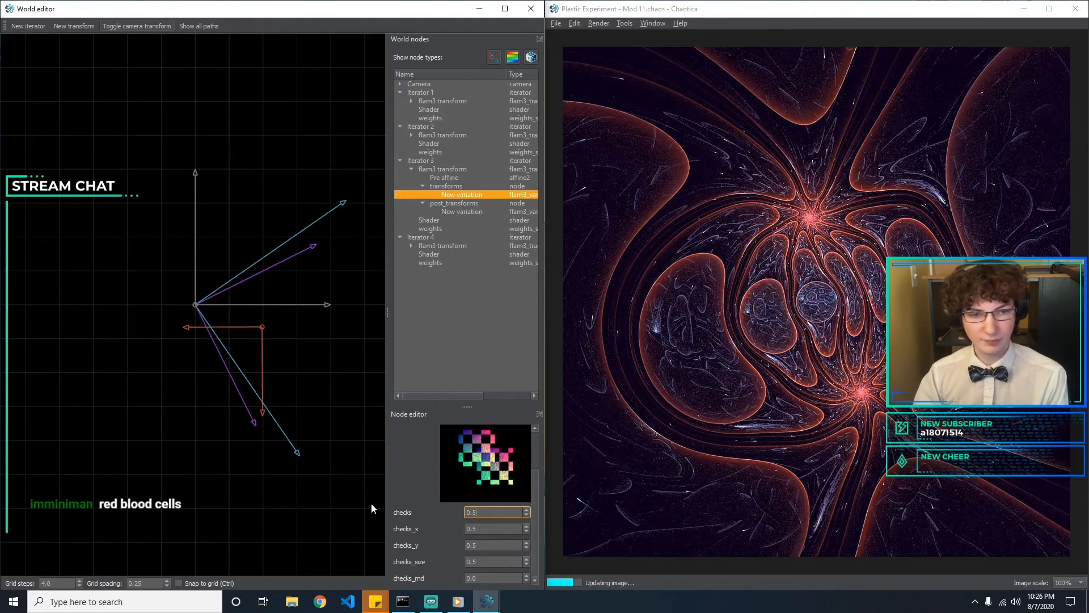
key(BackSpace)
text(1)
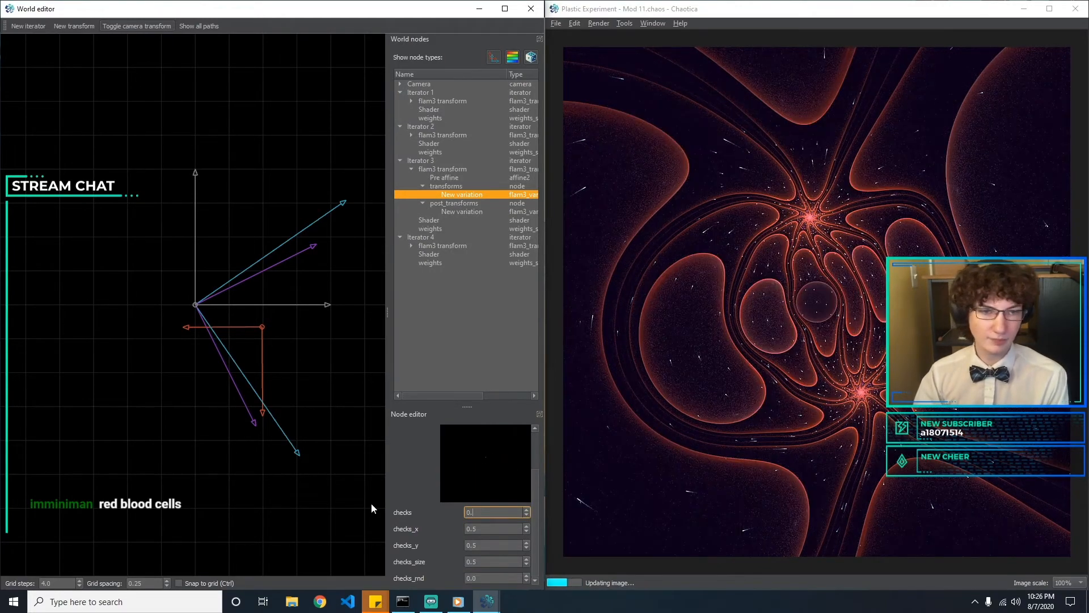
key(BackSpace)
text(5)
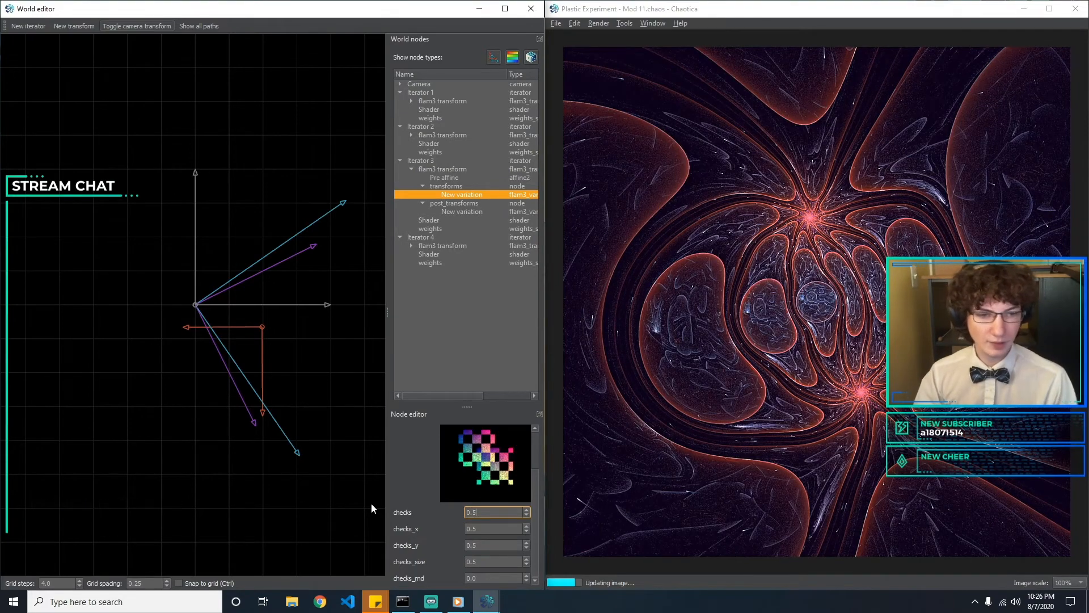
Change Iterator 3's transforms variation from checks to oscilloscope2 using the transform browser
drag(538, 485, 536, 448)
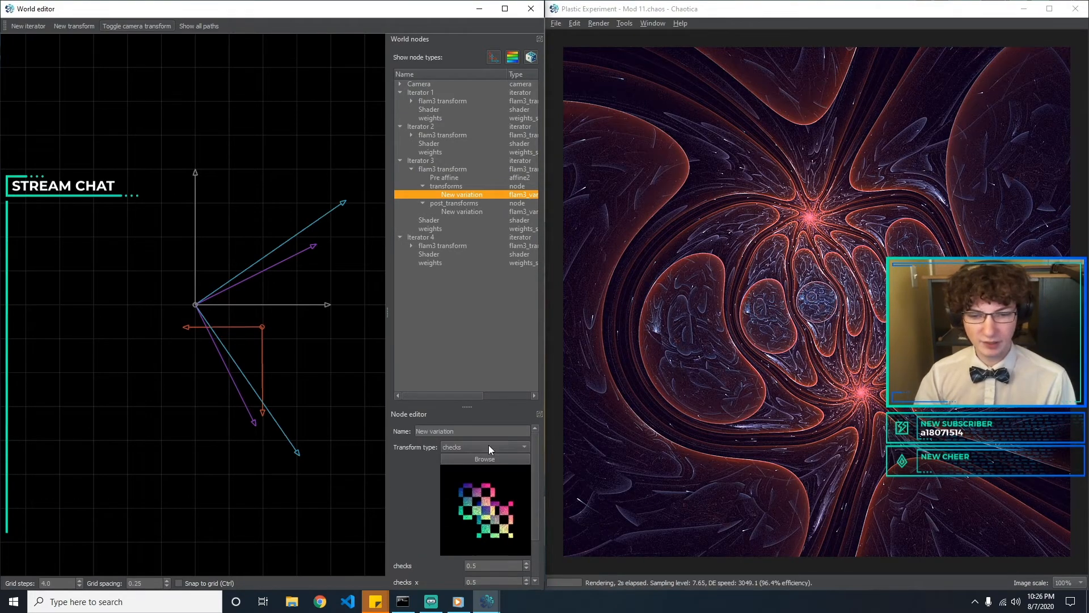
click(489, 445)
key(Escape)
click(469, 458)
scroll(431, 272, down, 6)
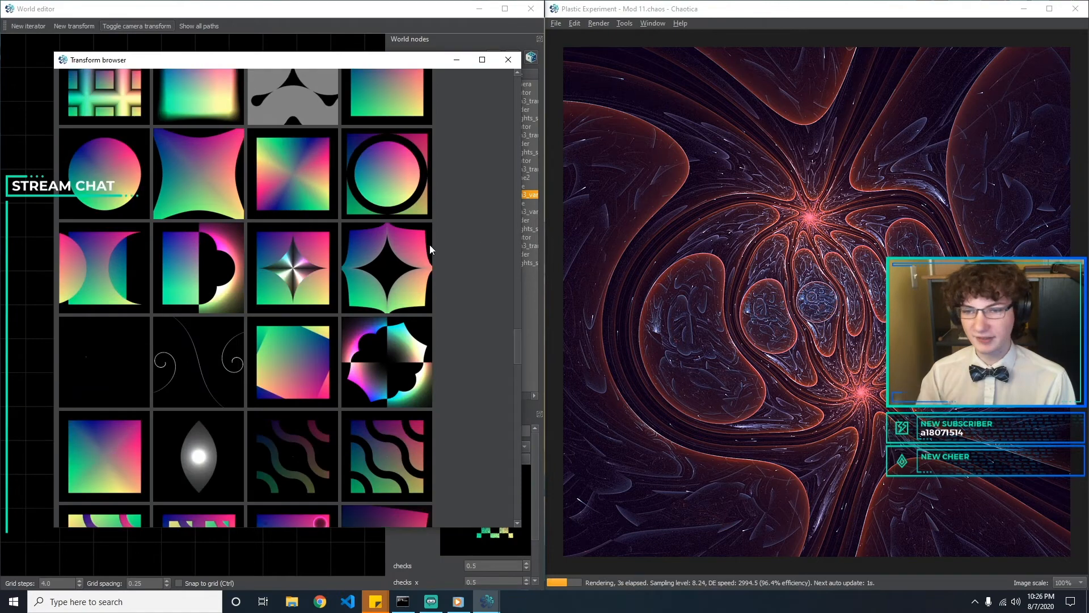
scroll(398, 253, down, 8)
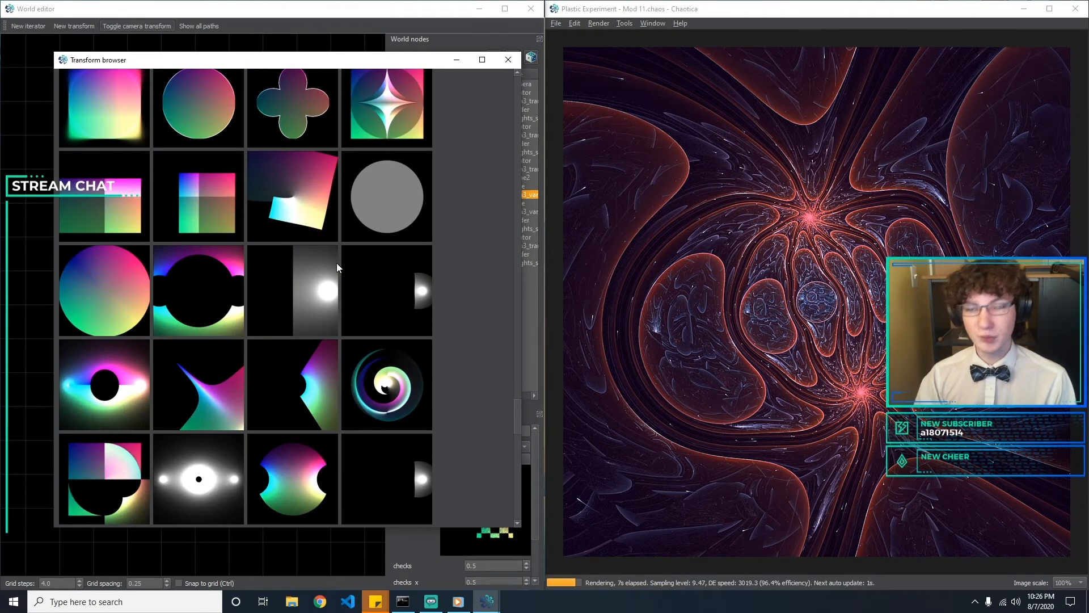
scroll(336, 266, down, 6)
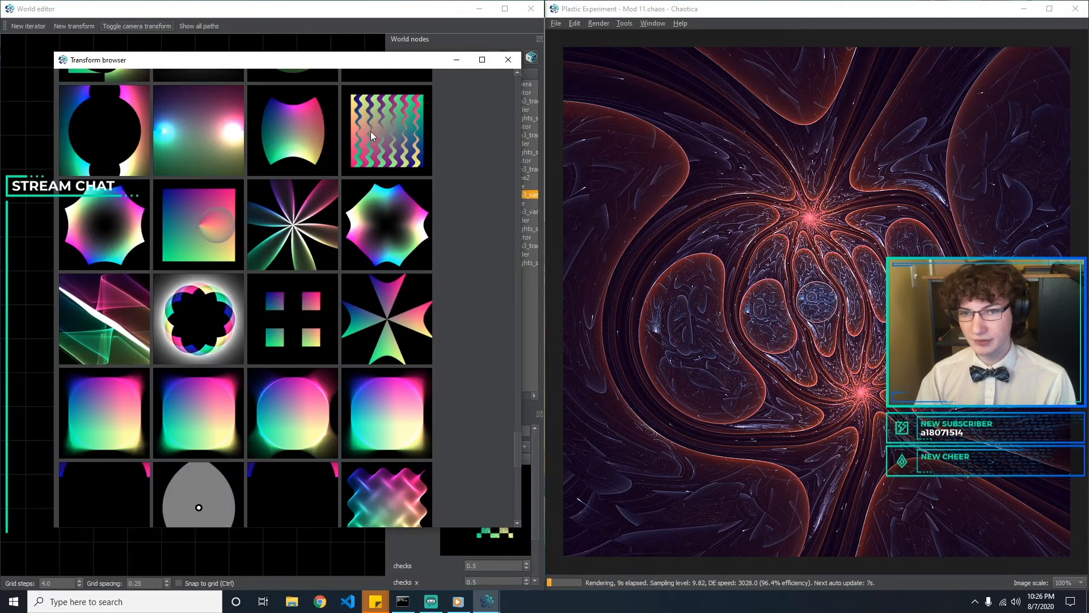
double_click(370, 132)
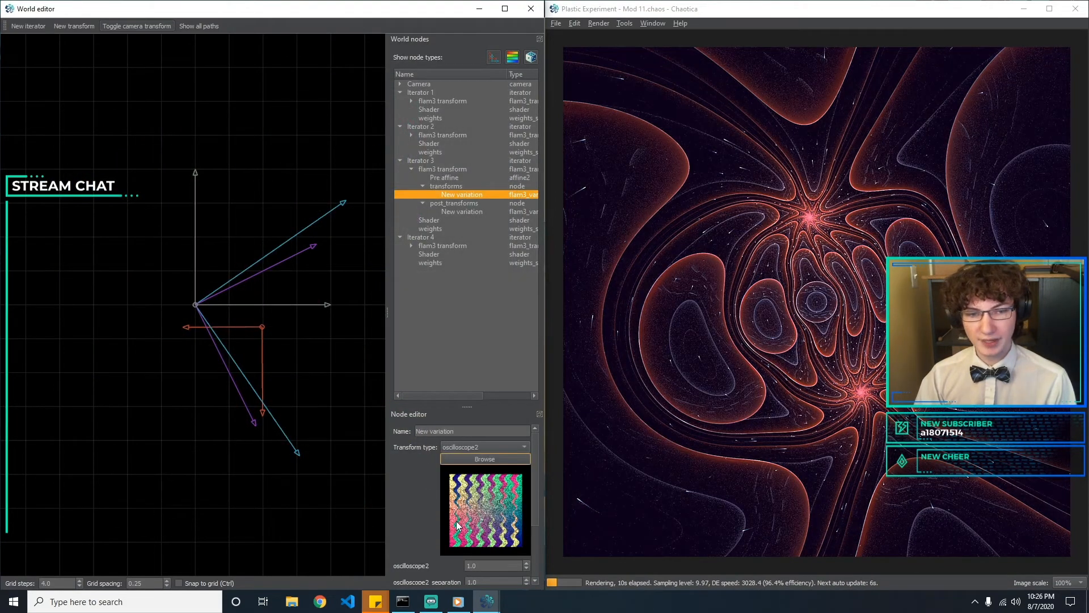
Set the oscilloscope2 scale of Iterator 3's variation to 0.5
drag(536, 465, 419, 488)
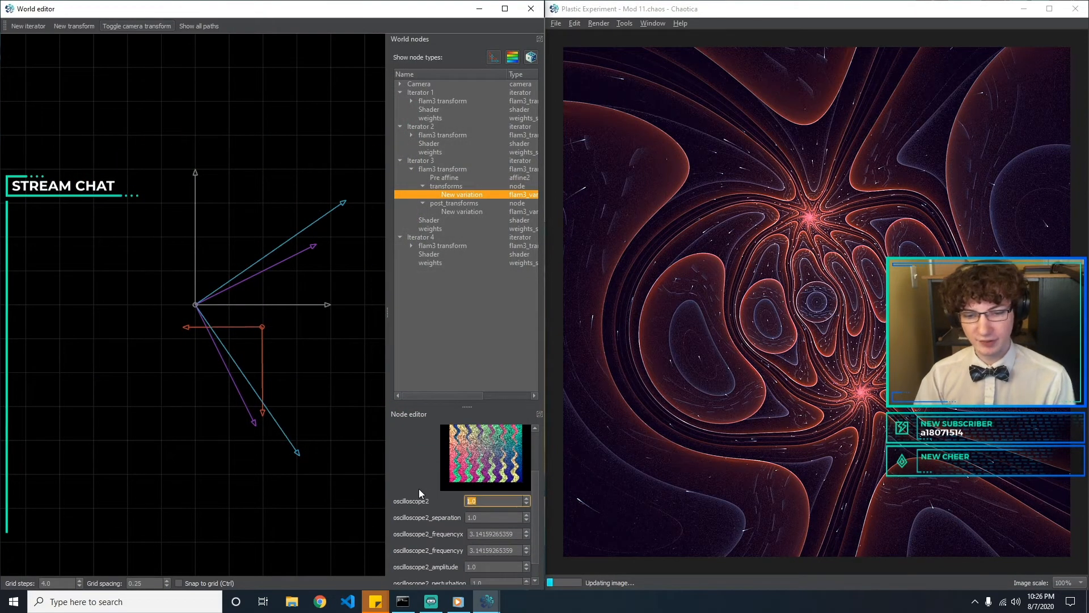
text(0.)
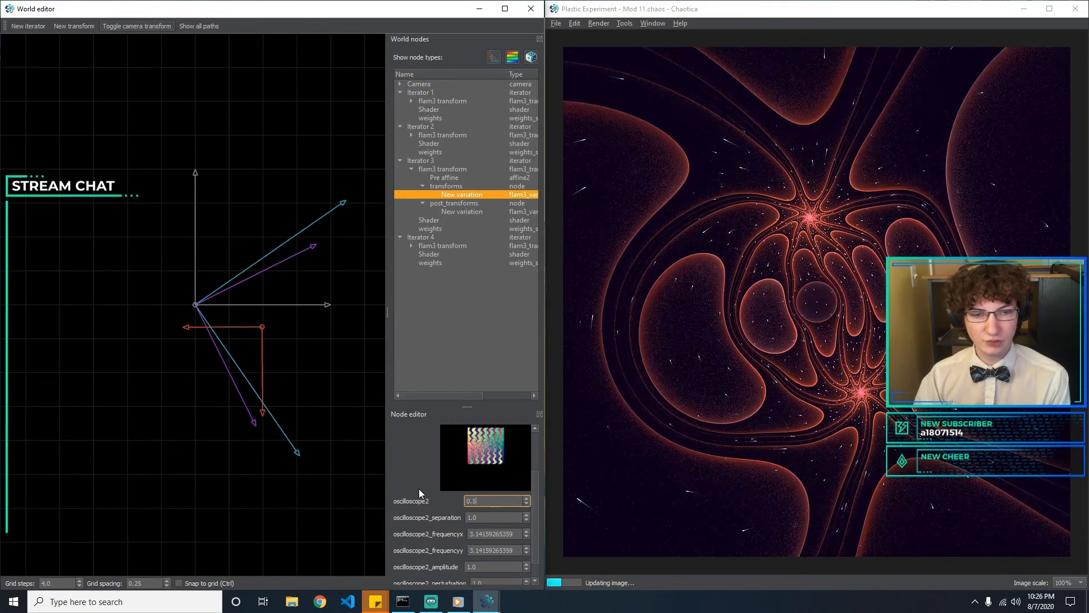
text(5)
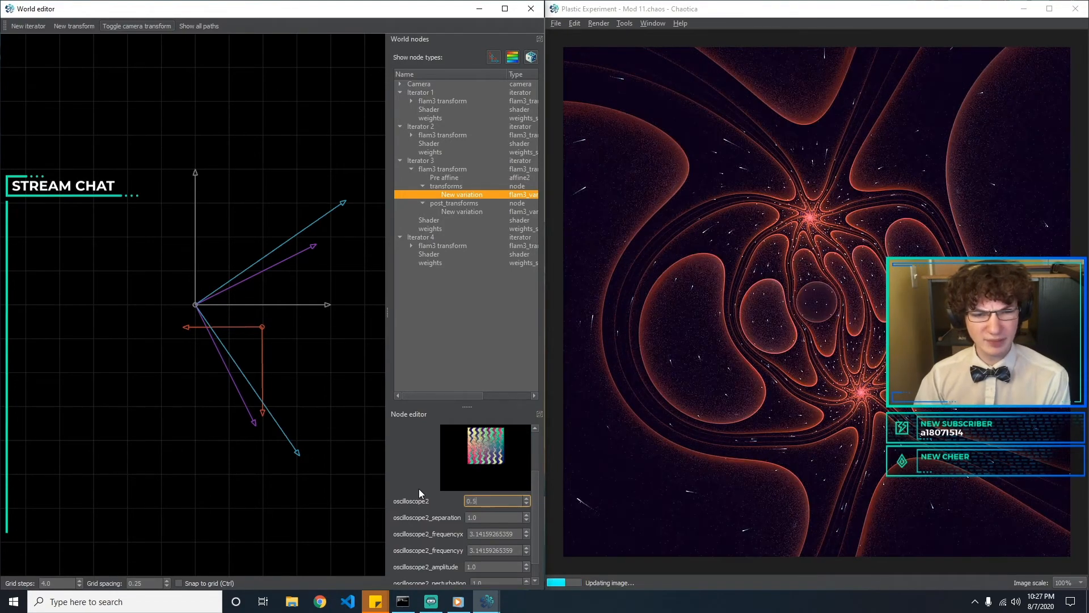
Try post_smartcrop in place of oscilloscope2 and change Iterator 3's transforms variation to starblur using the transform browser
drag(536, 499, 509, 381)
click(488, 447)
click(441, 469)
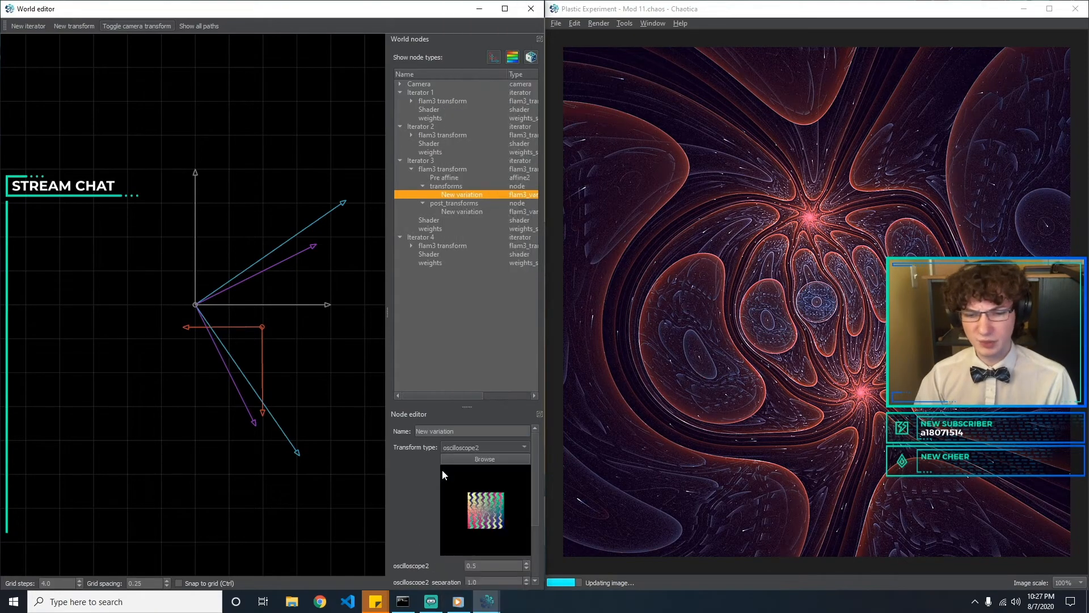
click(492, 458)
scroll(321, 330, down, 6)
scroll(255, 198, up, 5)
scroll(274, 203, up, 15)
scroll(274, 203, up, 10)
scroll(170, 295, down, 6)
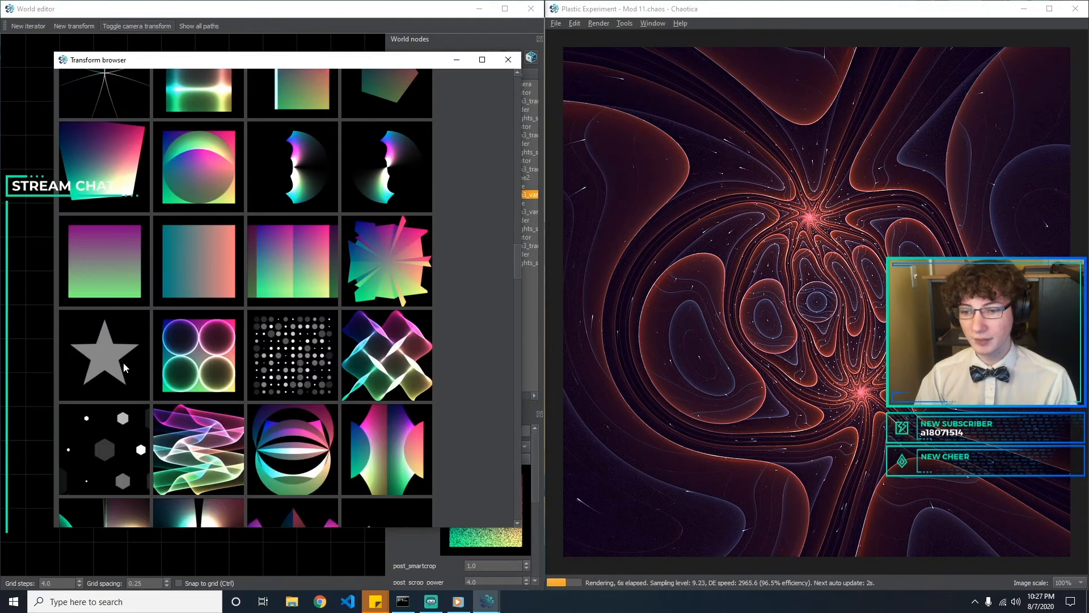
double_click(108, 365)
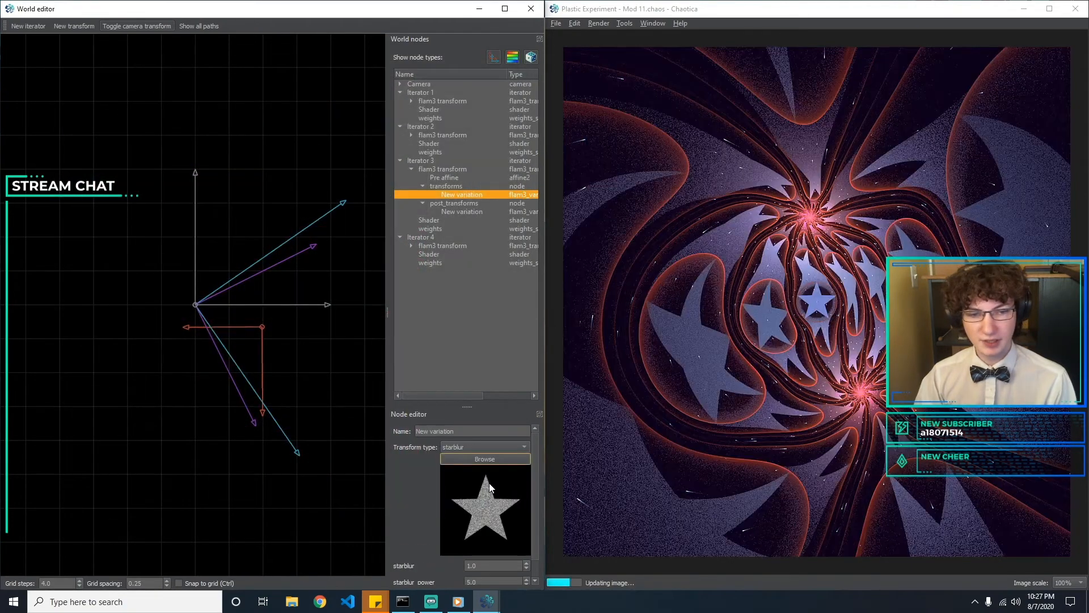
Change Iterator 3's transforms variation from starblur to butterfly using the transform browser
click(485, 458)
scroll(271, 261, up, 6)
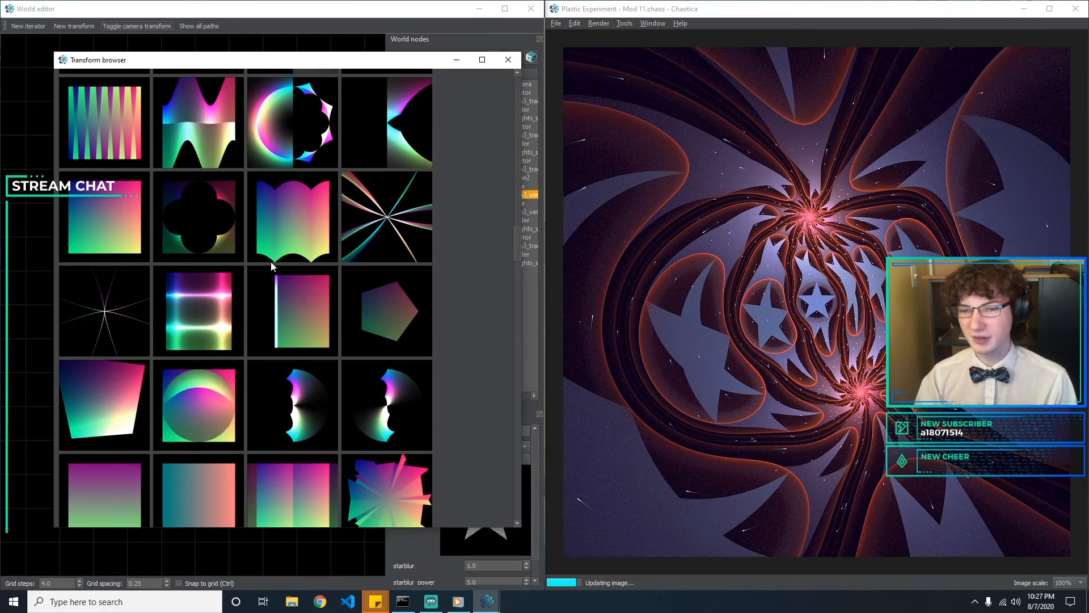
scroll(270, 266, up, 8)
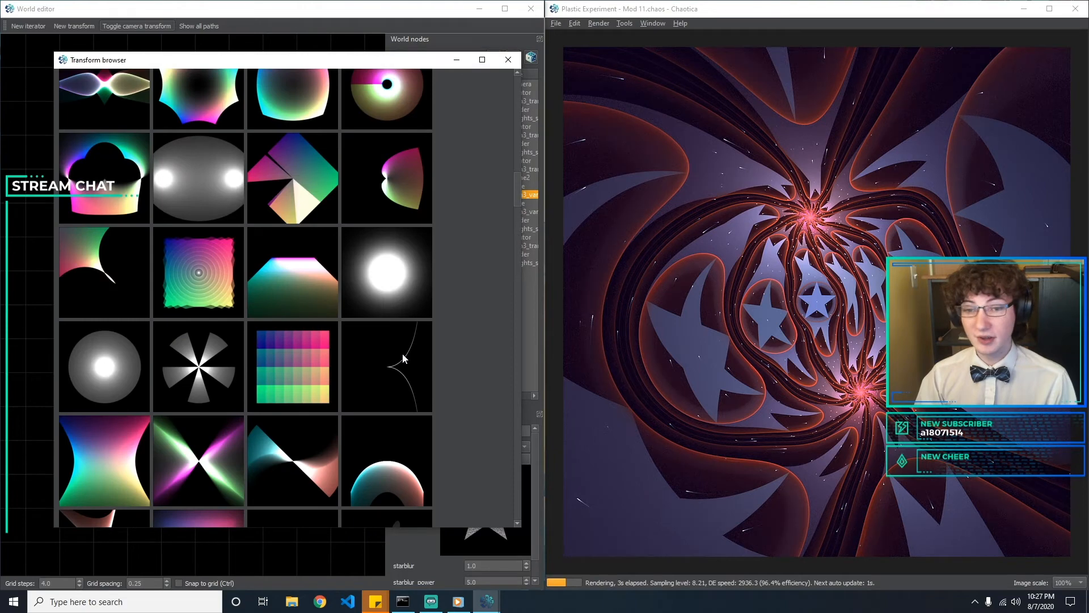
scroll(403, 355, up, 8)
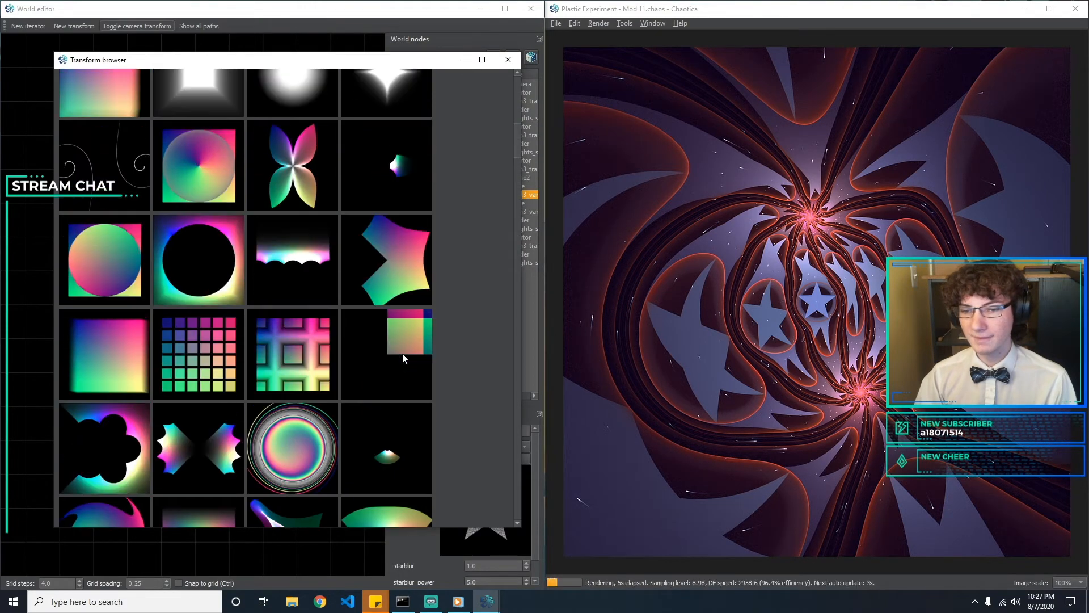
double_click(294, 394)
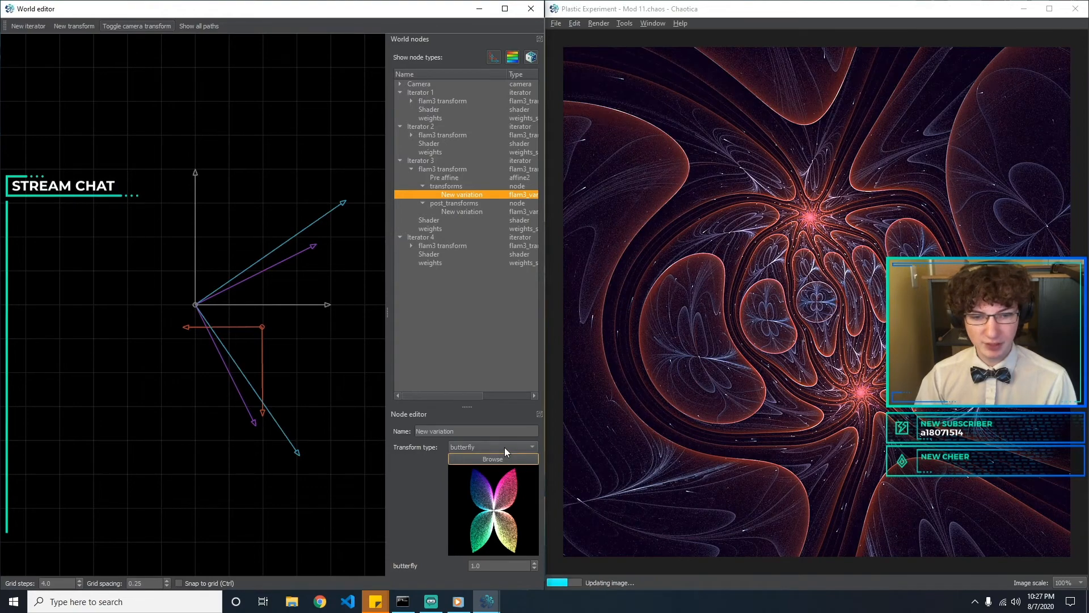
Change Iterator 3's transforms variation from butterfly to coth_spiral using the transform browser
click(502, 458)
scroll(325, 272, up, 6)
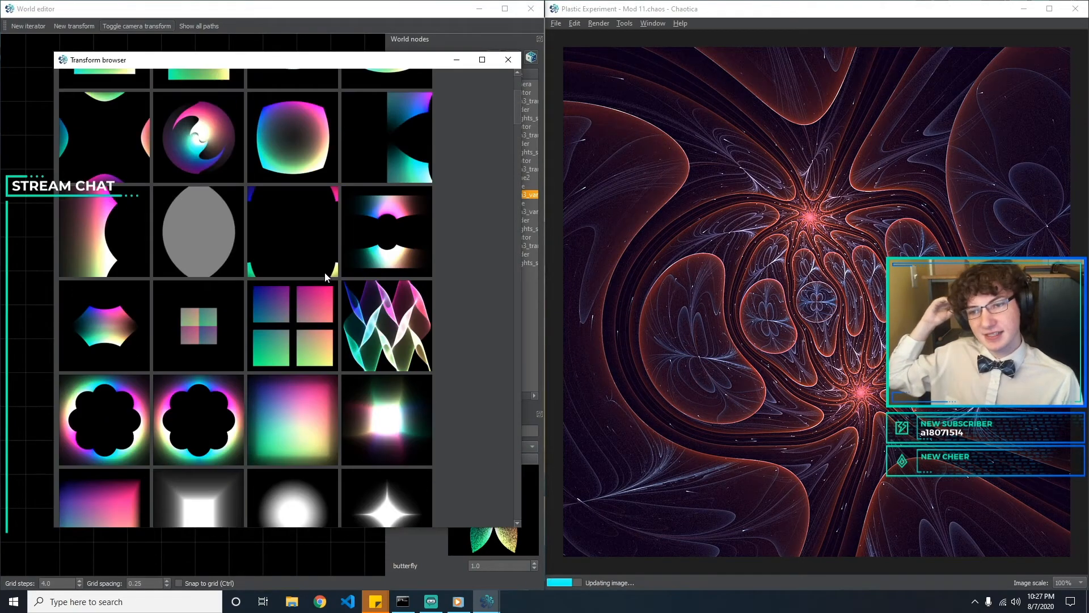
scroll(334, 290, down, 3)
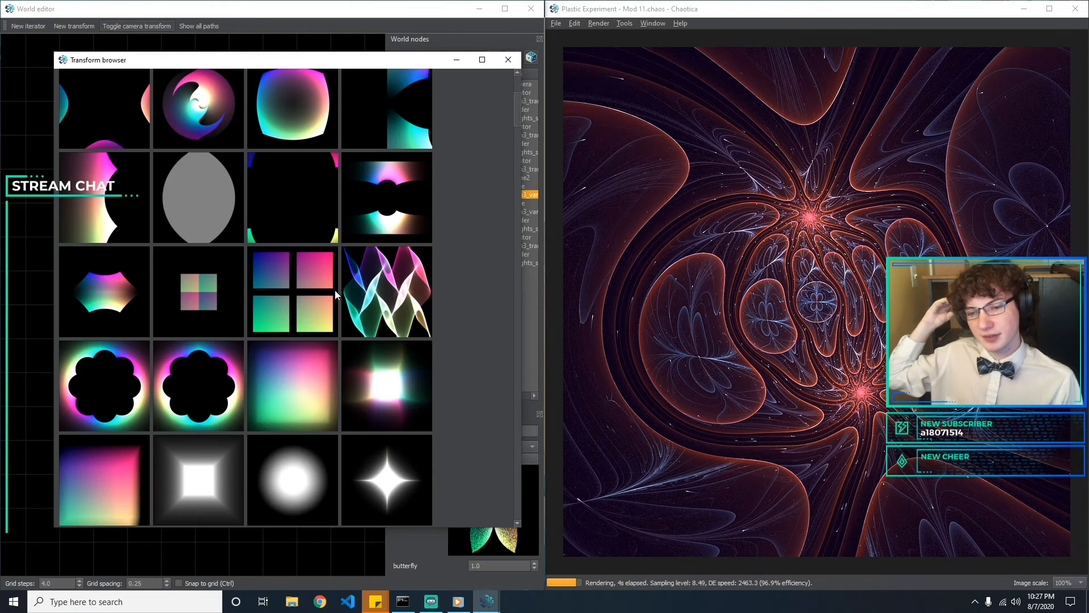
scroll(335, 290, down, 3)
scroll(390, 244, down, 3)
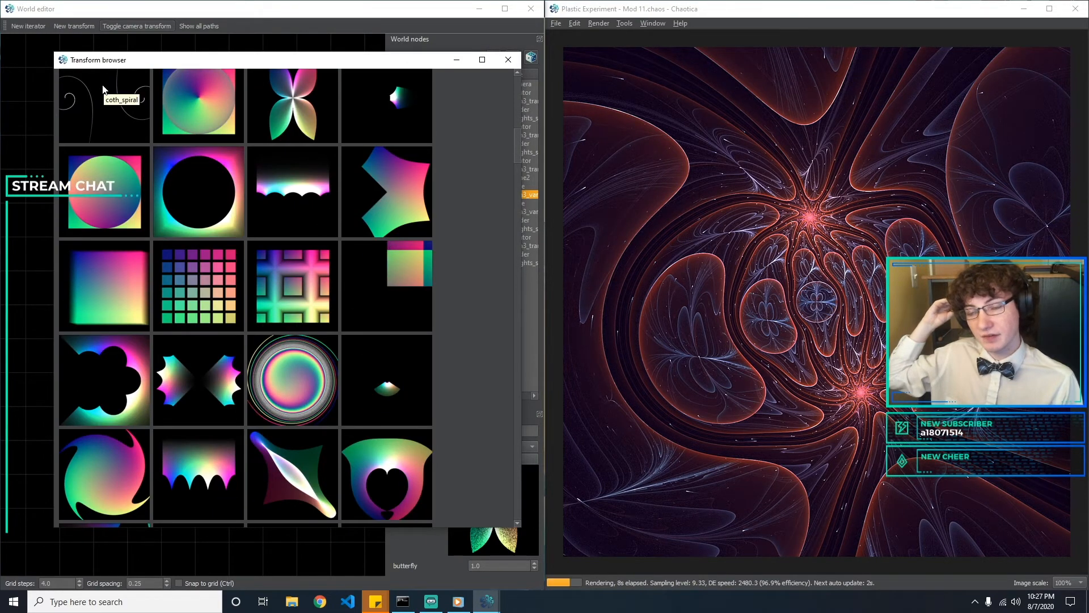
key(Escape)
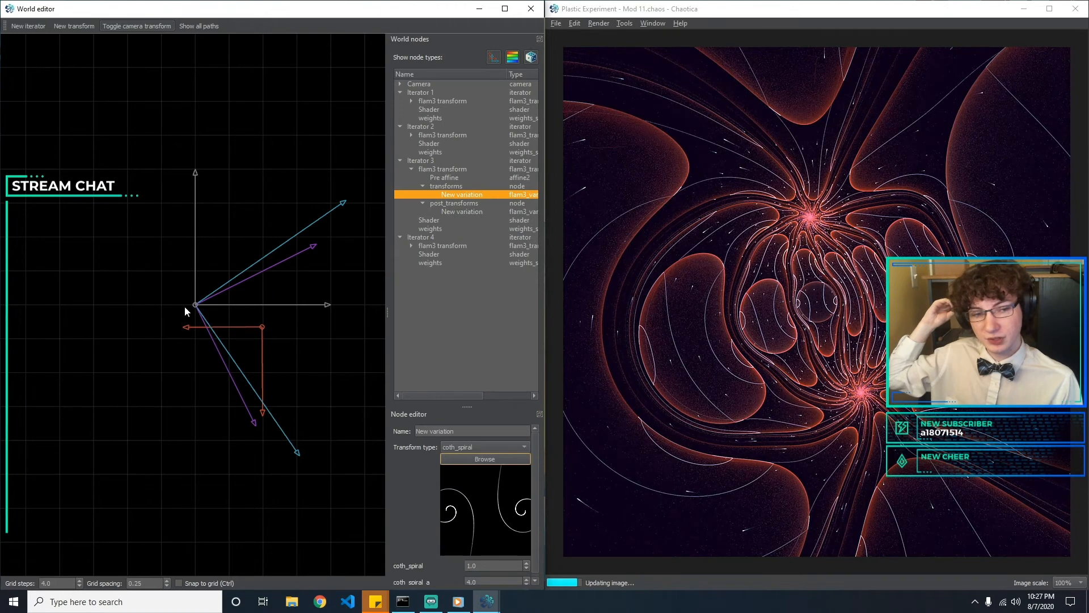
Set the coth_spiral scale of Iterator 3's variation to 0.5 and its coth_spiral_a parameter to 66
double_click(502, 565)
text(0.5)
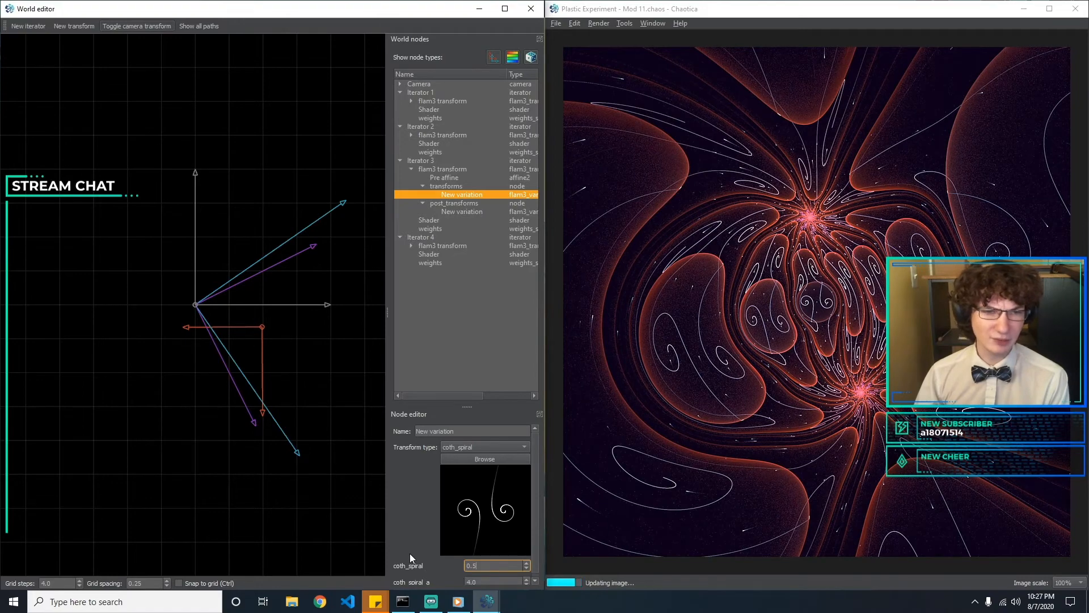
key(Tab)
key(BackSpace)
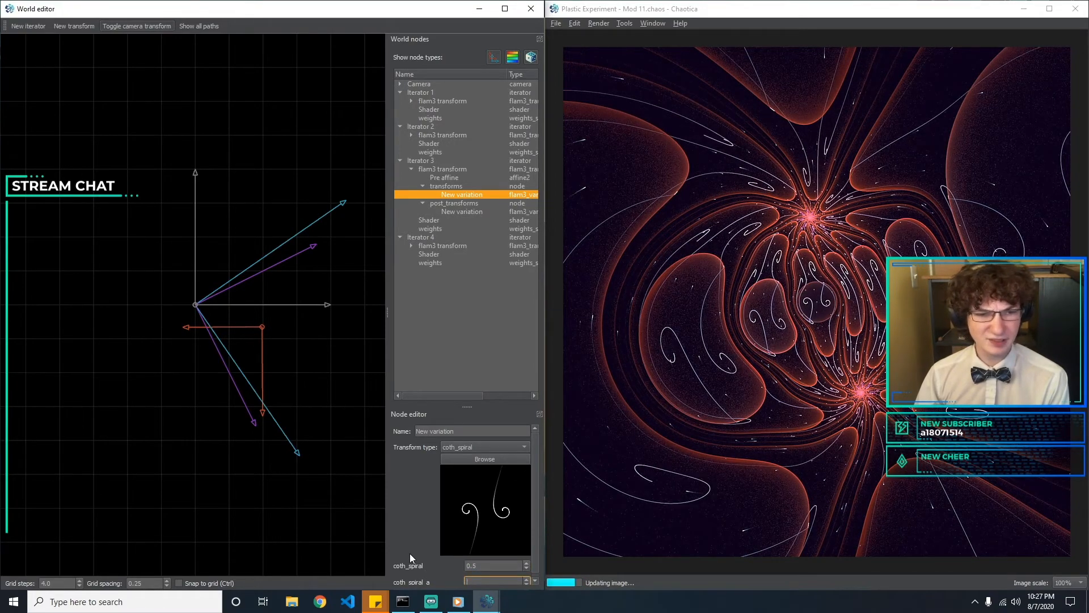
text(66)
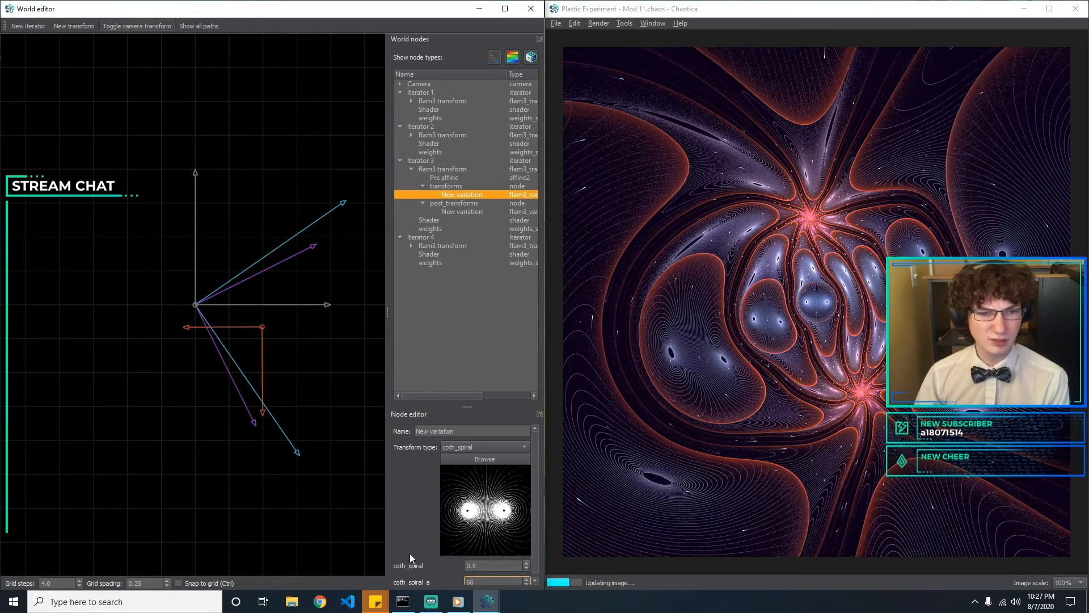
Try lower coth_spiral_a values for Iterator 3's variation, including 50 and 60
key(BackSpace)
text(3)
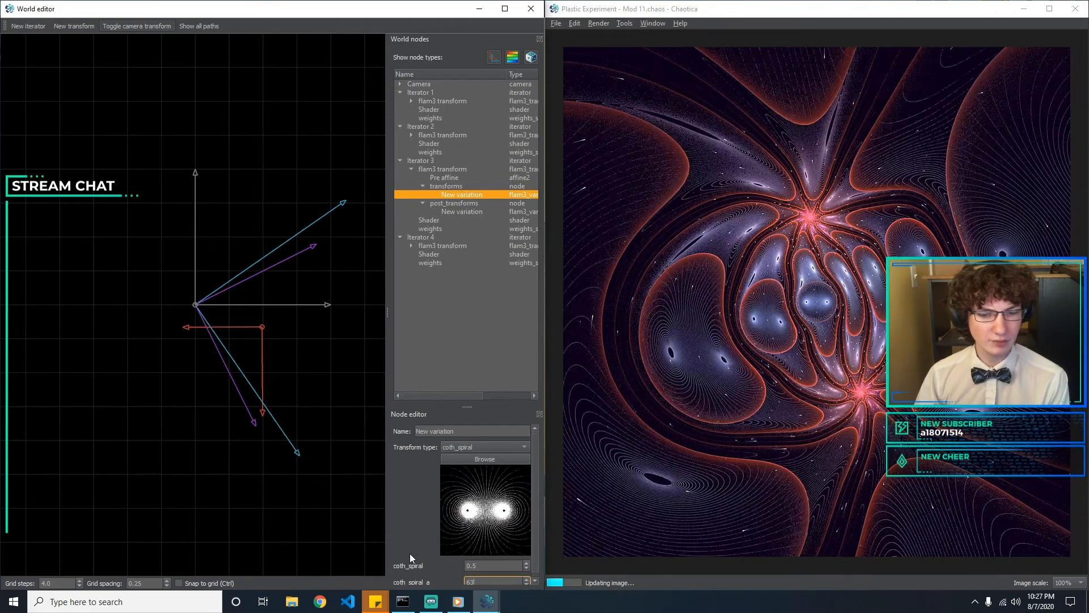
key(BackSpace)
text(1)
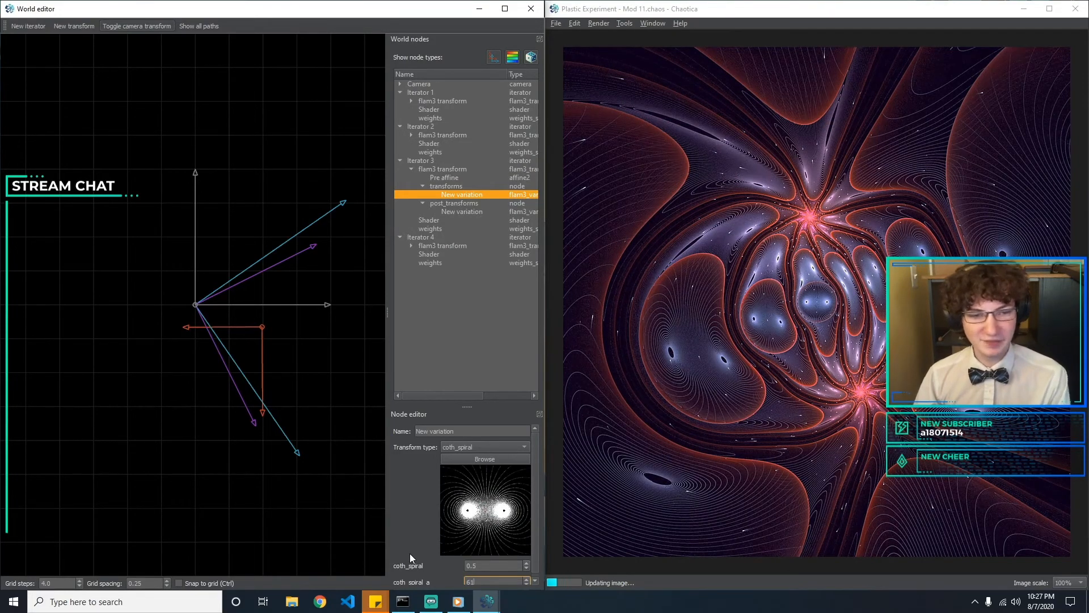
key(BackSpace)
key(BackSpace)
text(50)
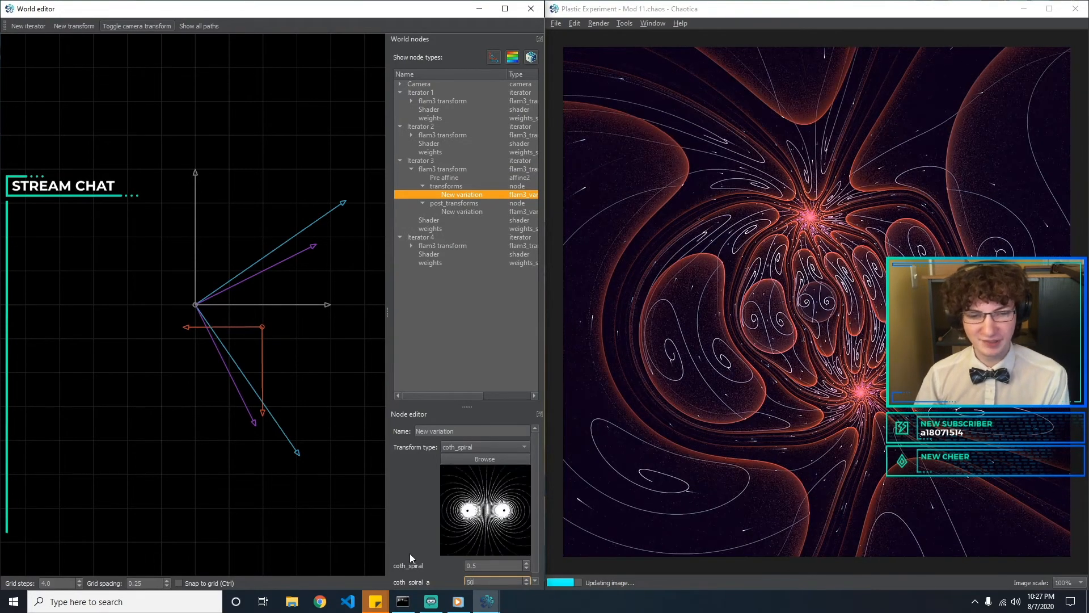
key(BackSpace)
key(BackSpace)
text(60)
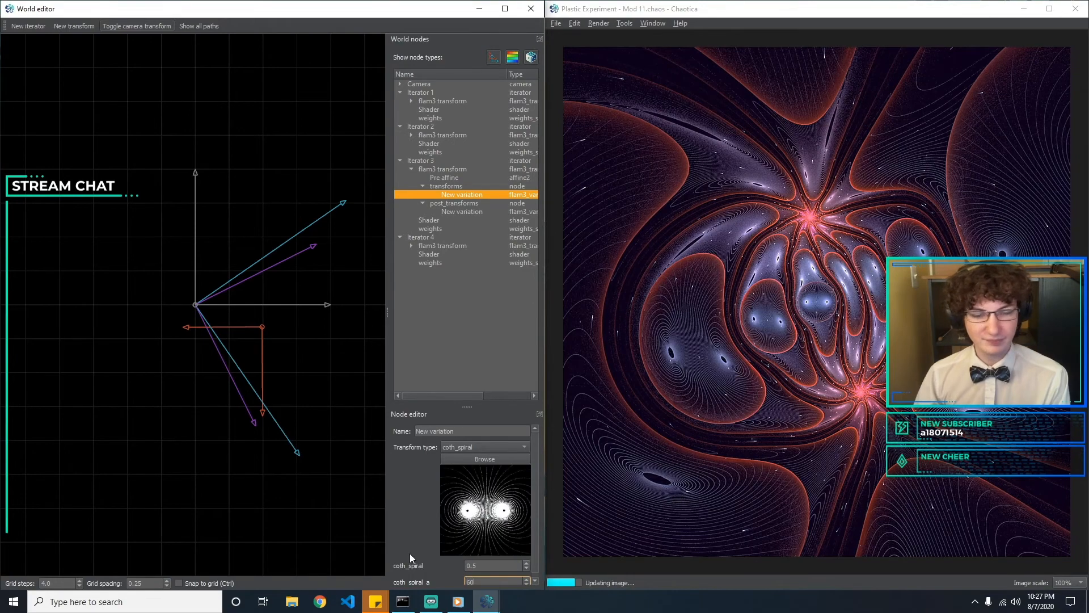
Try 65 for the variation's coth_spiral_a parameter and set it to 30
key(BackSpace)
text(50)
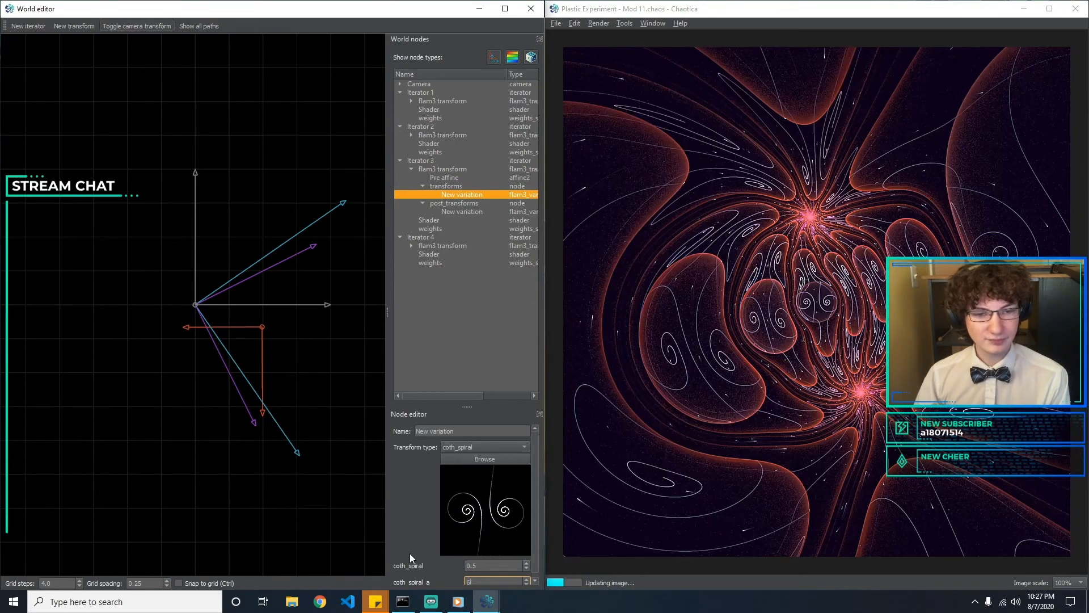
key(BackSpace)
key(BackSpace)
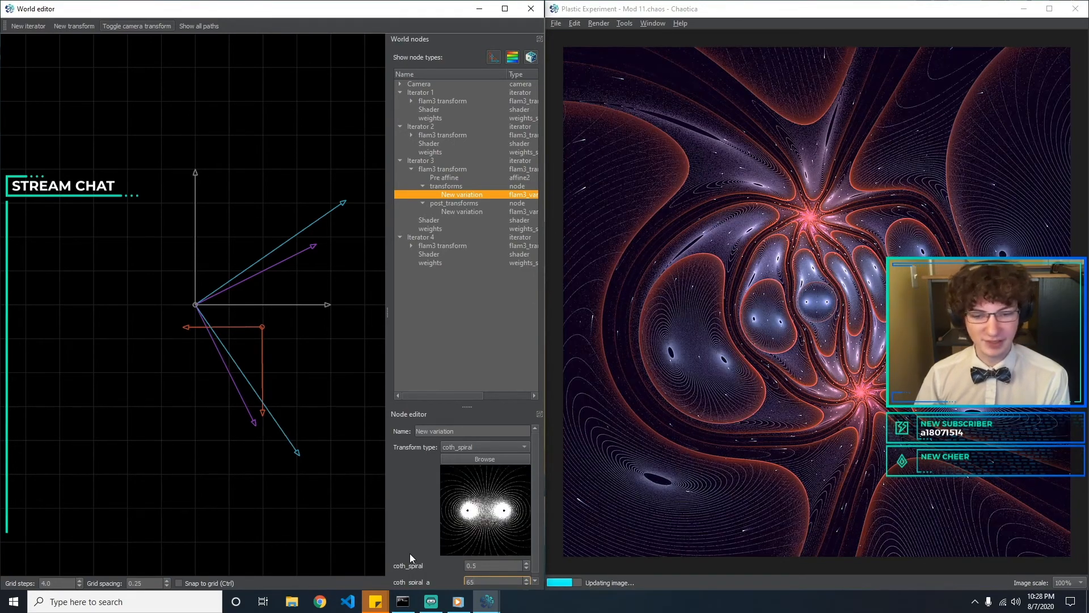
key(BackSpace)
text(30)
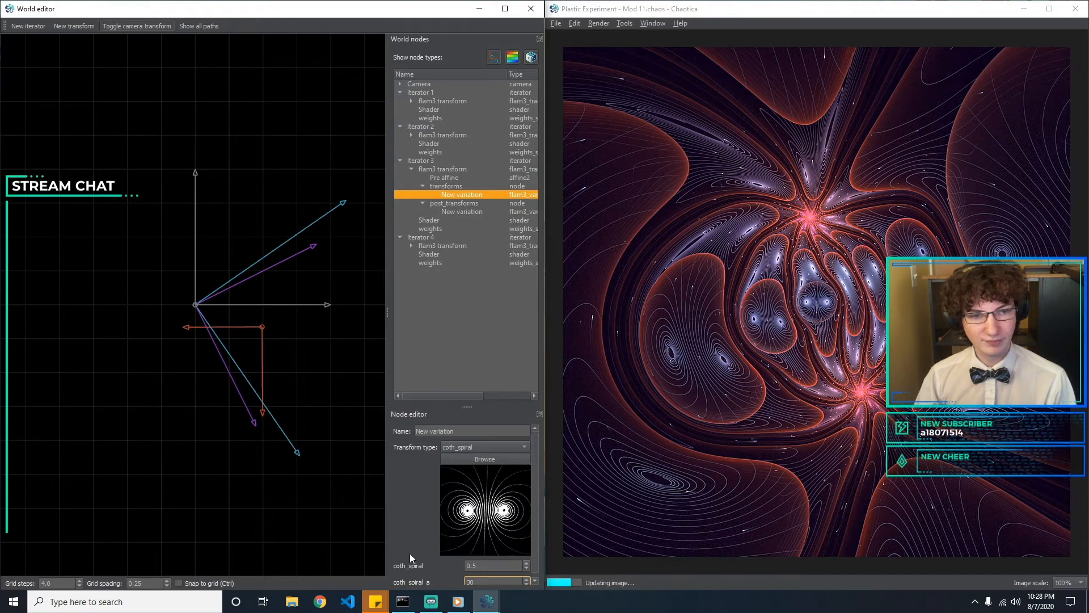
Look through the transform browser's thumbnails and change Iterator 3's transforms variation from coth_spiral to arcsech
click(482, 446)
click(407, 497)
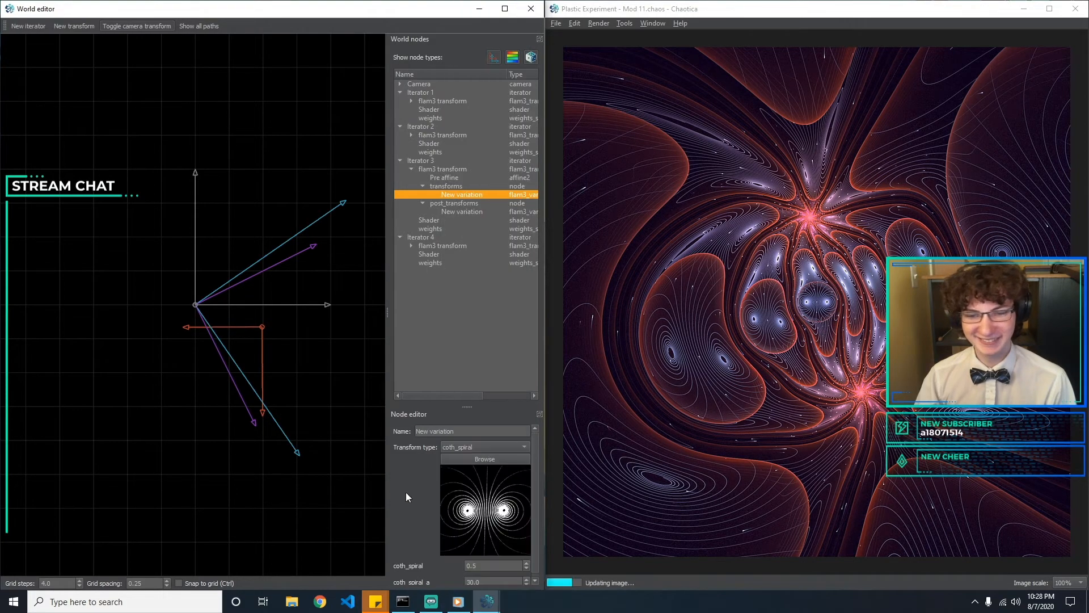
click(490, 459)
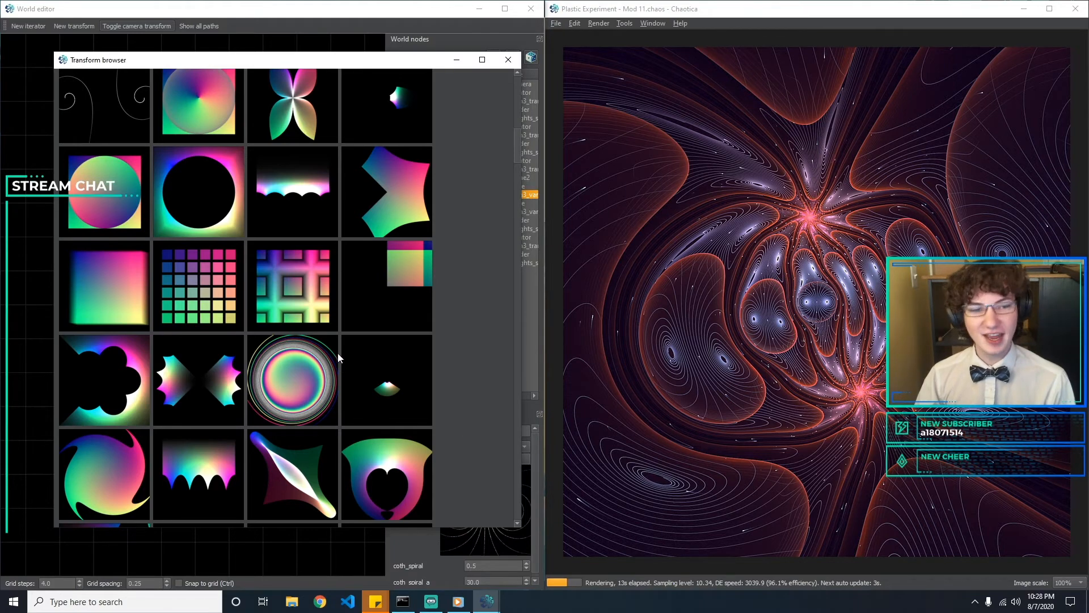
scroll(339, 338, down, 1)
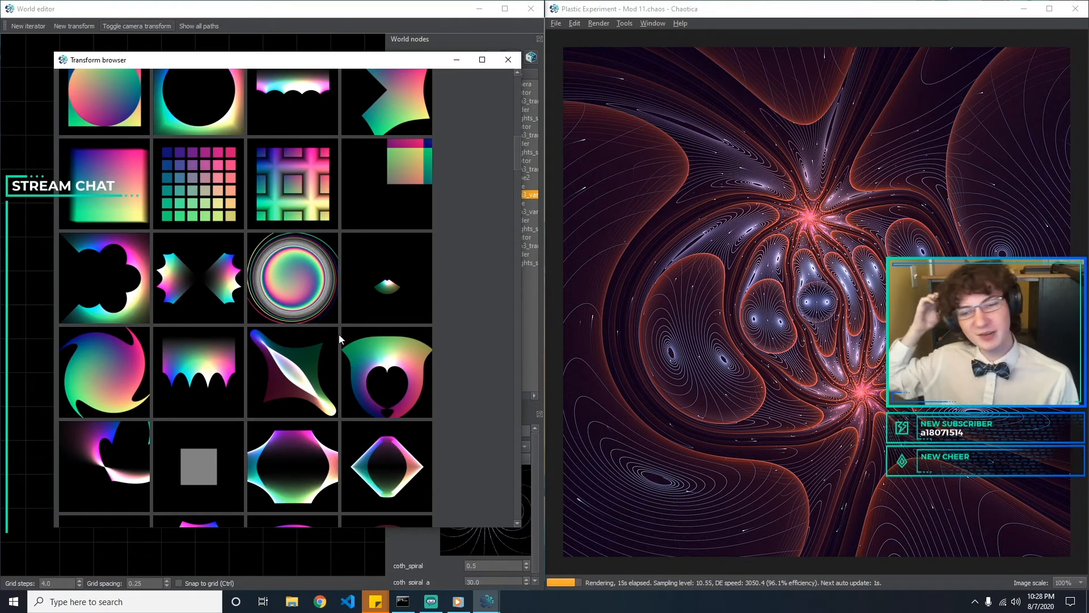
scroll(339, 332, down, 5)
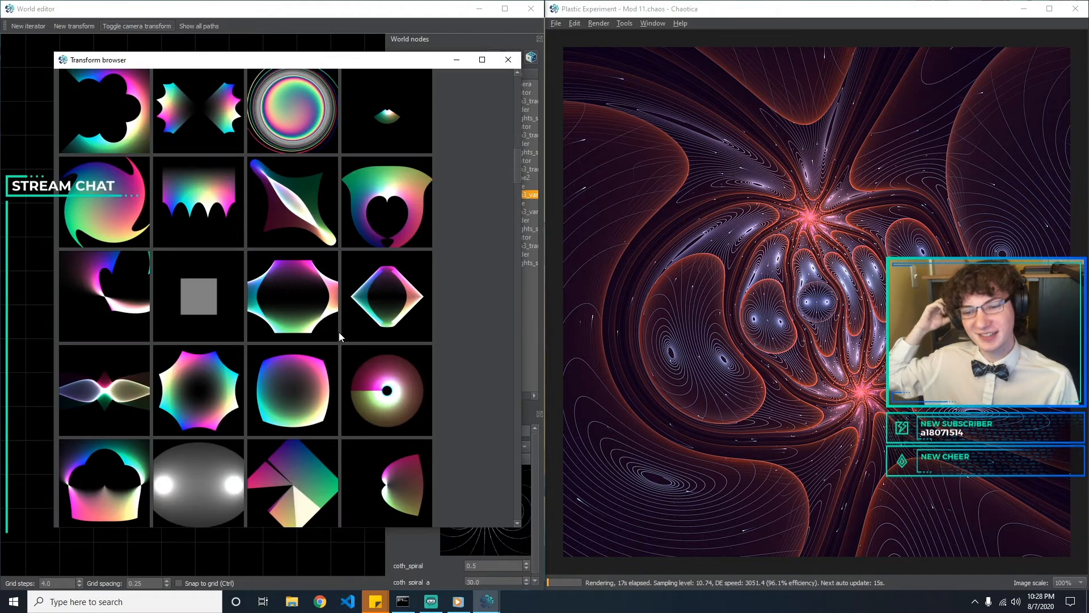
scroll(339, 332, down, 4)
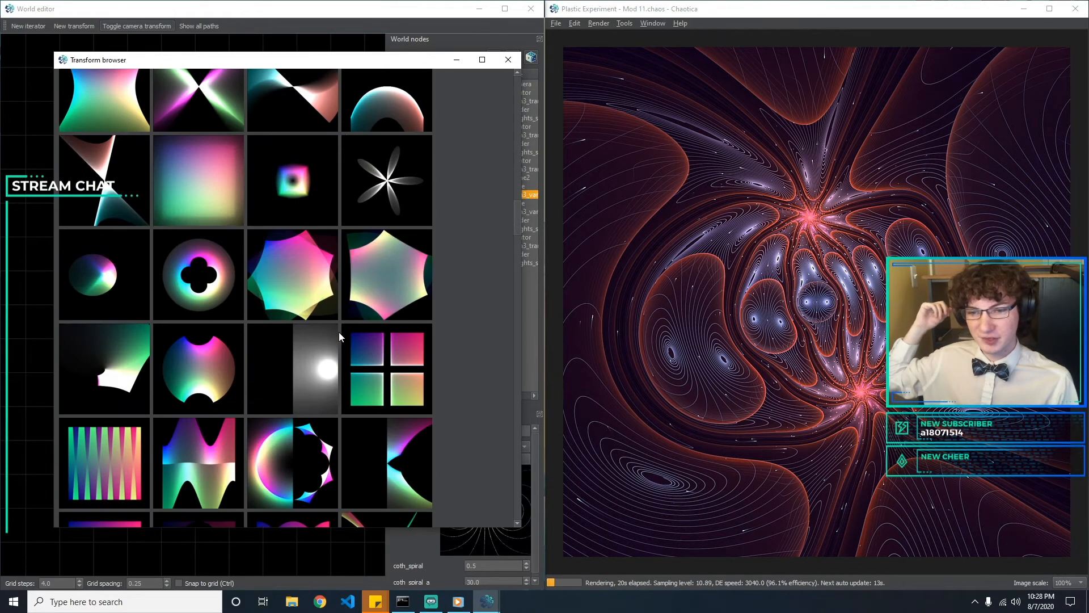
scroll(339, 331, down, 6)
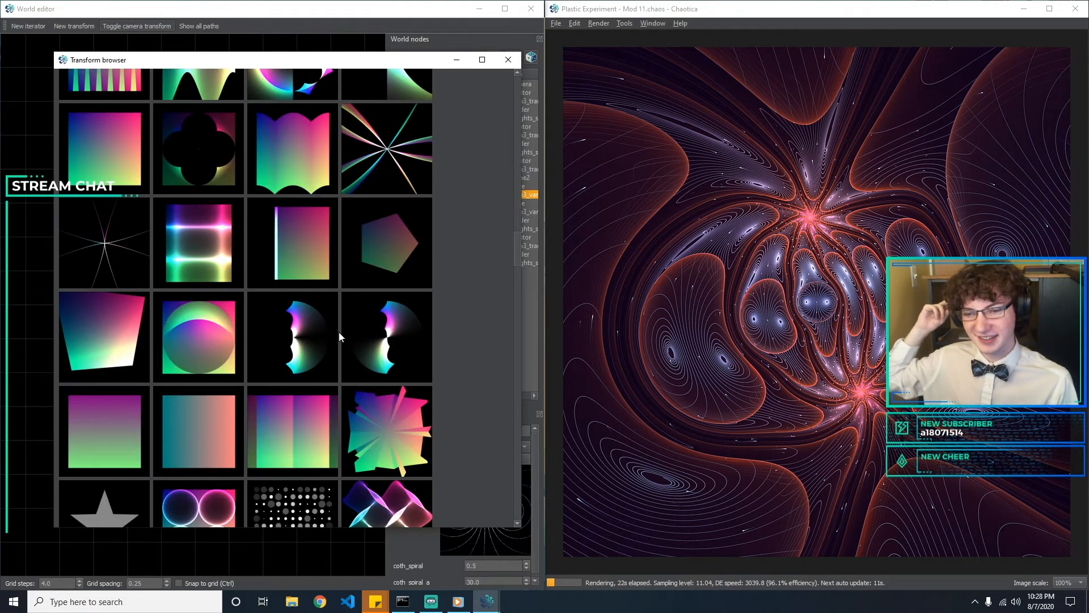
scroll(338, 332, down, 5)
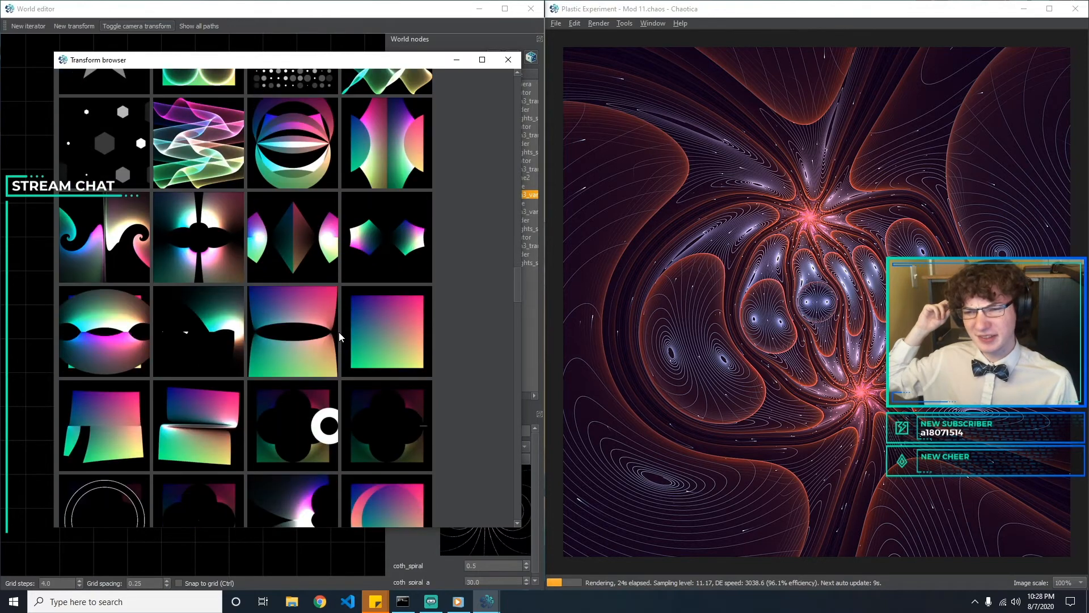
scroll(339, 332, up, 2)
scroll(338, 332, down, 10)
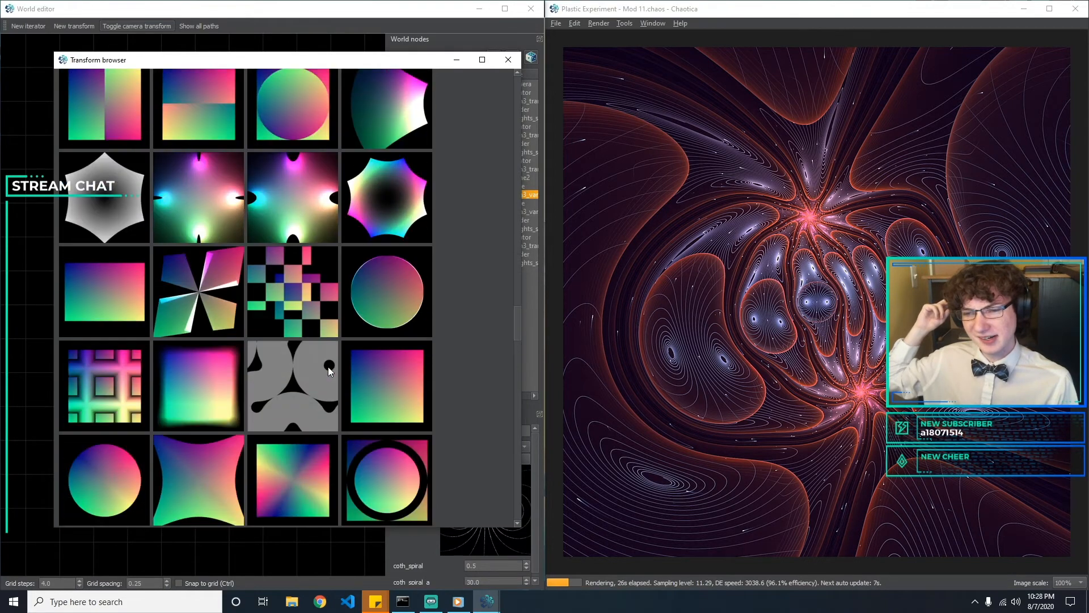
scroll(329, 371, down, 5)
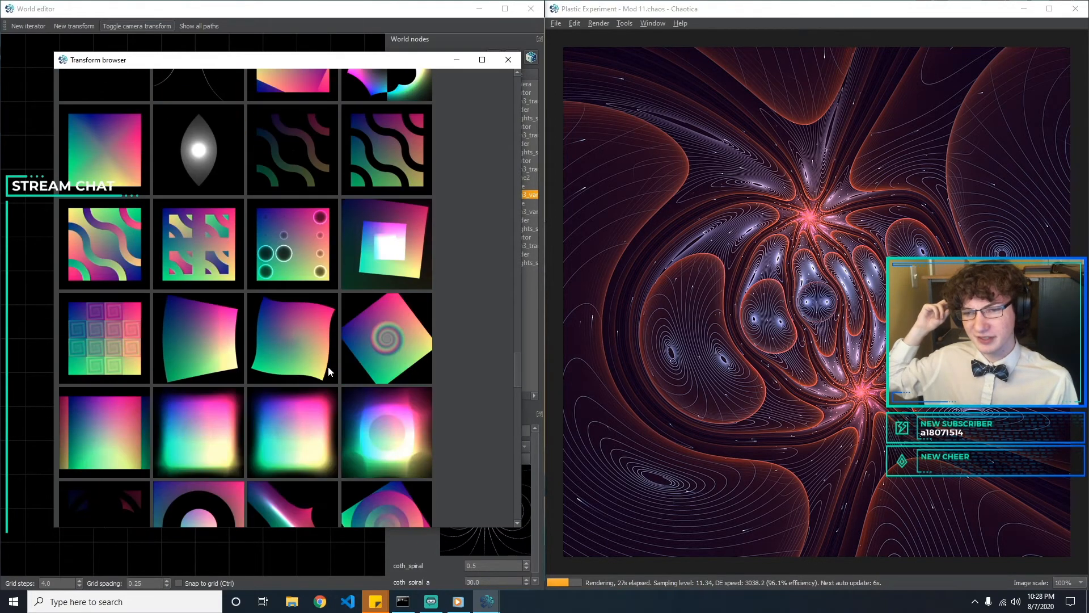
scroll(328, 371, down, 8)
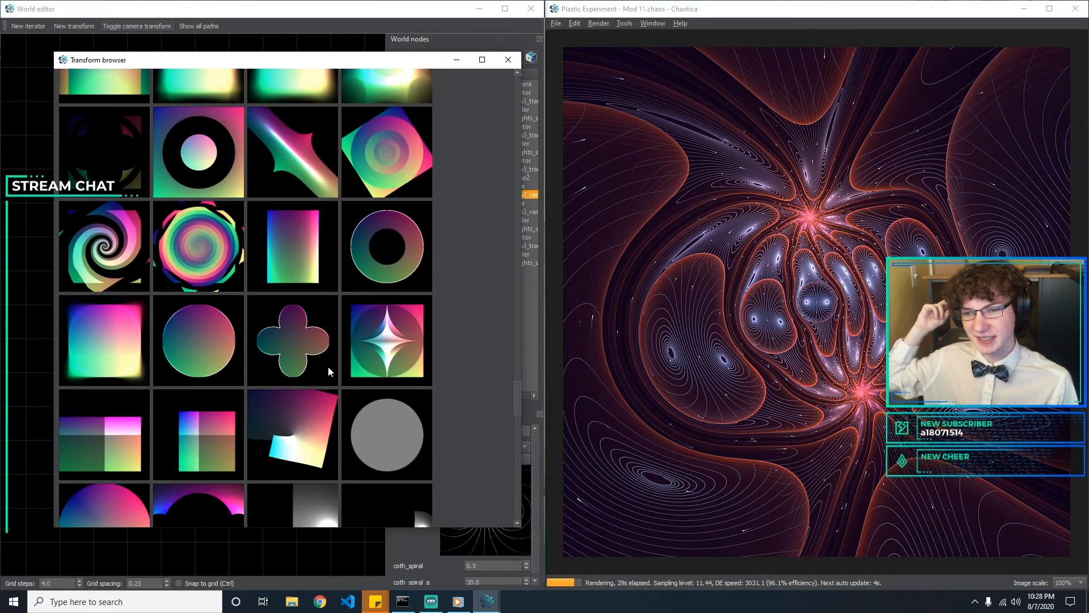
scroll(328, 371, down, 3)
scroll(328, 369, down, 6)
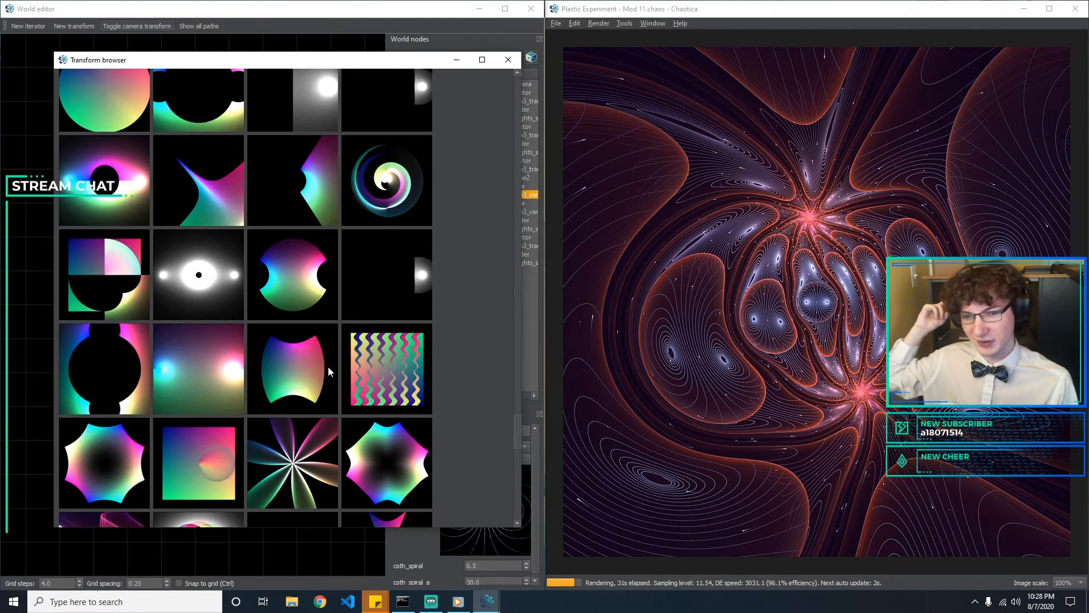
scroll(328, 369, down, 6)
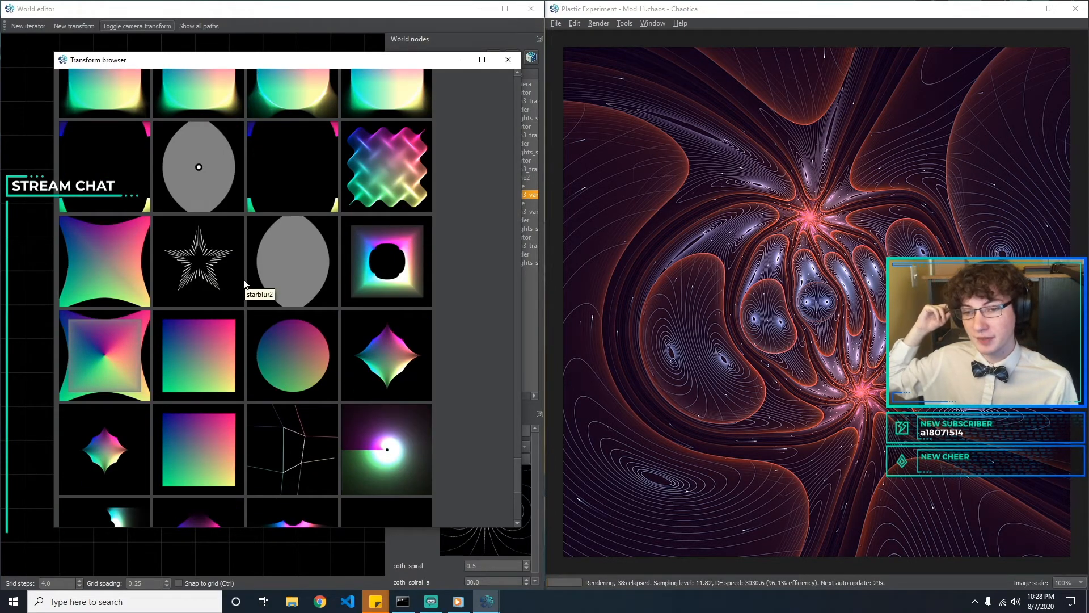
scroll(131, 420, down, 6)
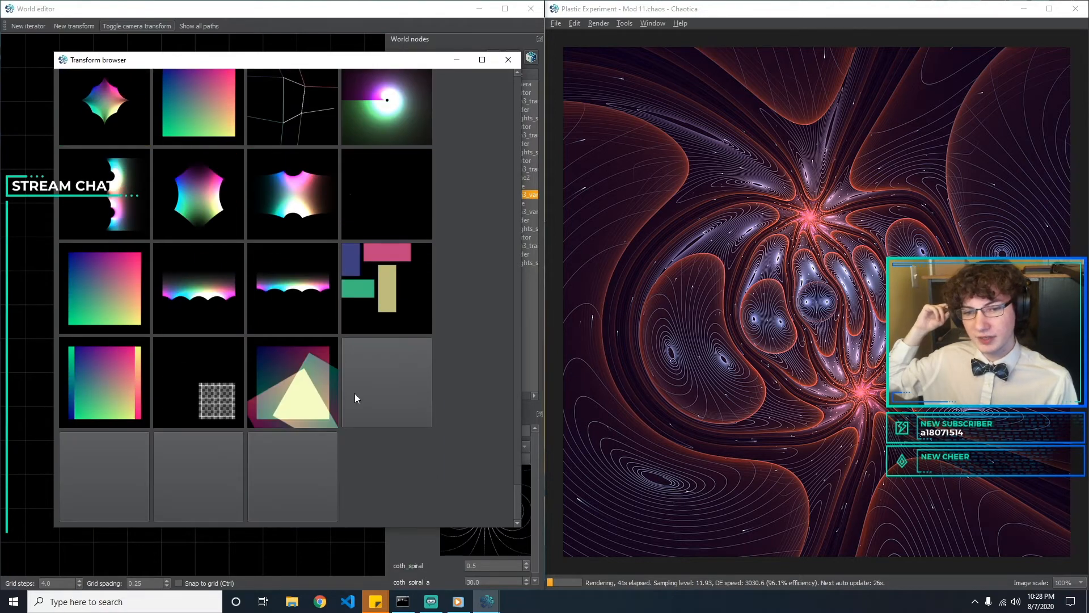
scroll(355, 394, up, 2)
double_click(96, 276)
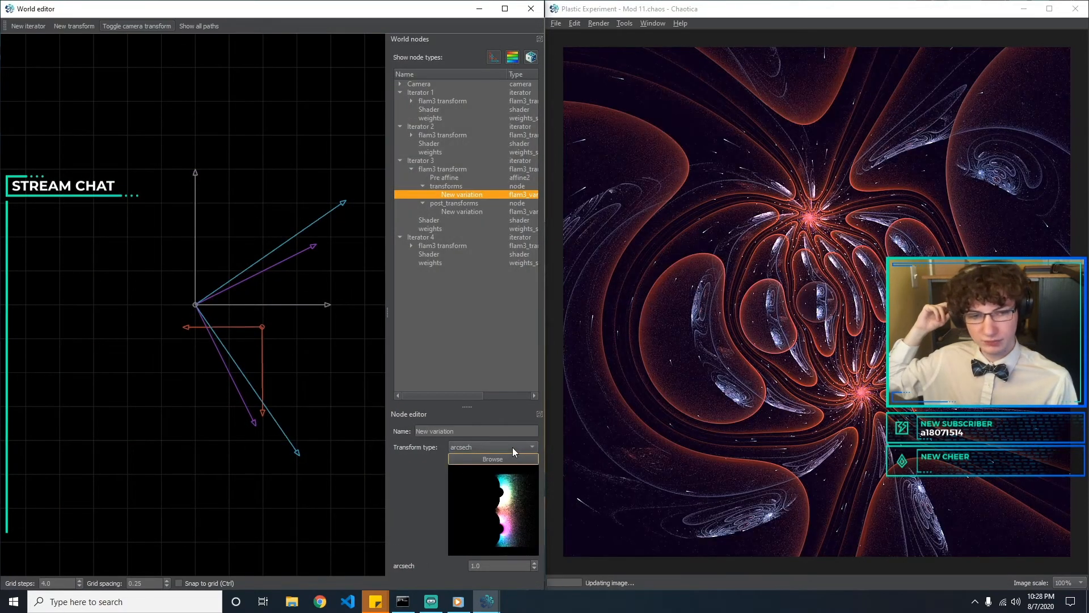
Change Iterator 3's transforms variation from arcsech to blocky using the transform browser
click(512, 447)
click(512, 447)
click(501, 461)
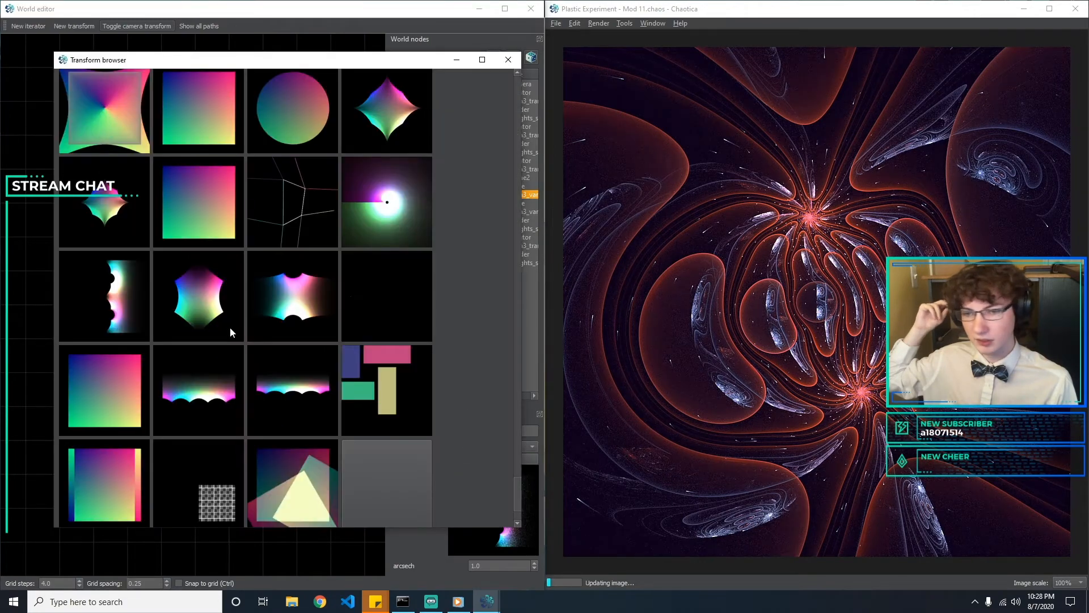
scroll(221, 332, down, 2)
scroll(222, 330, up, 3)
double_click(128, 299)
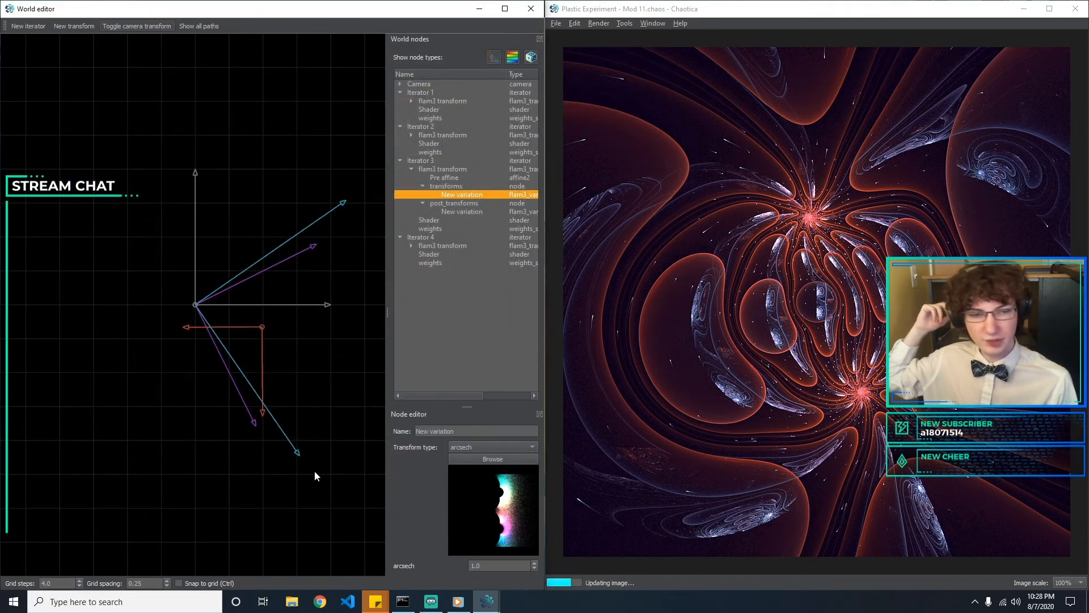
click(488, 460)
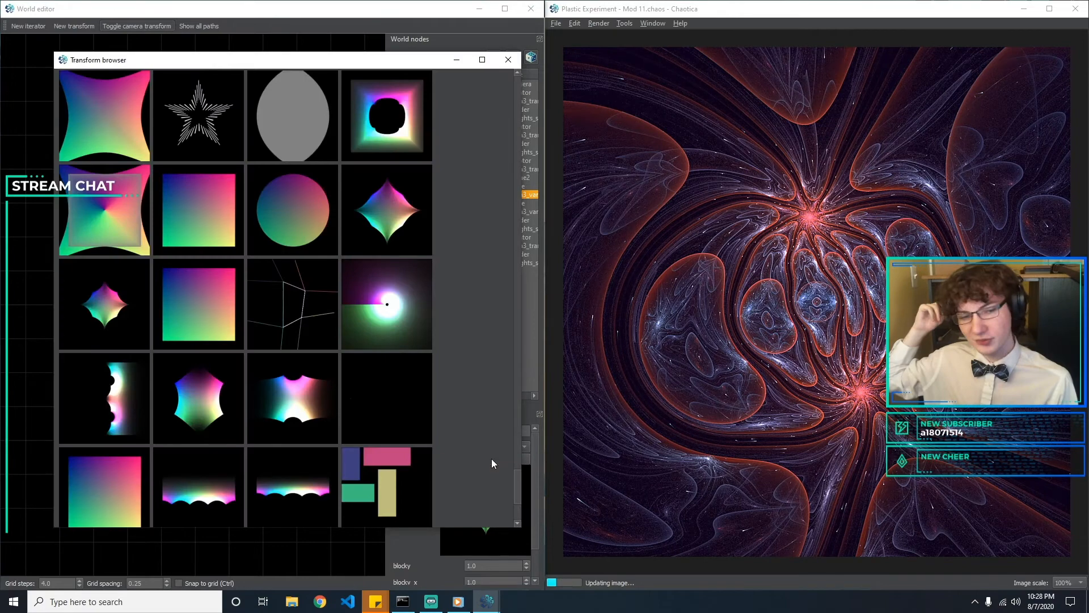
Close the transform browser and show the pre transforms of Iterator 3's flam3 transform, selecting the pre_transforms node
click(514, 59)
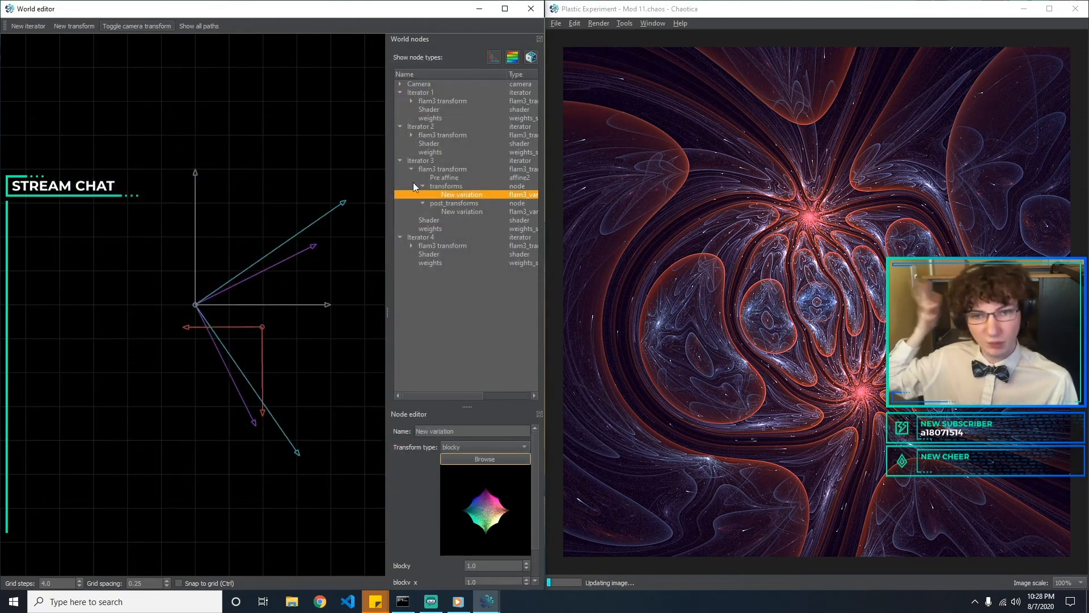
click(454, 212)
key(Up)
click(464, 211)
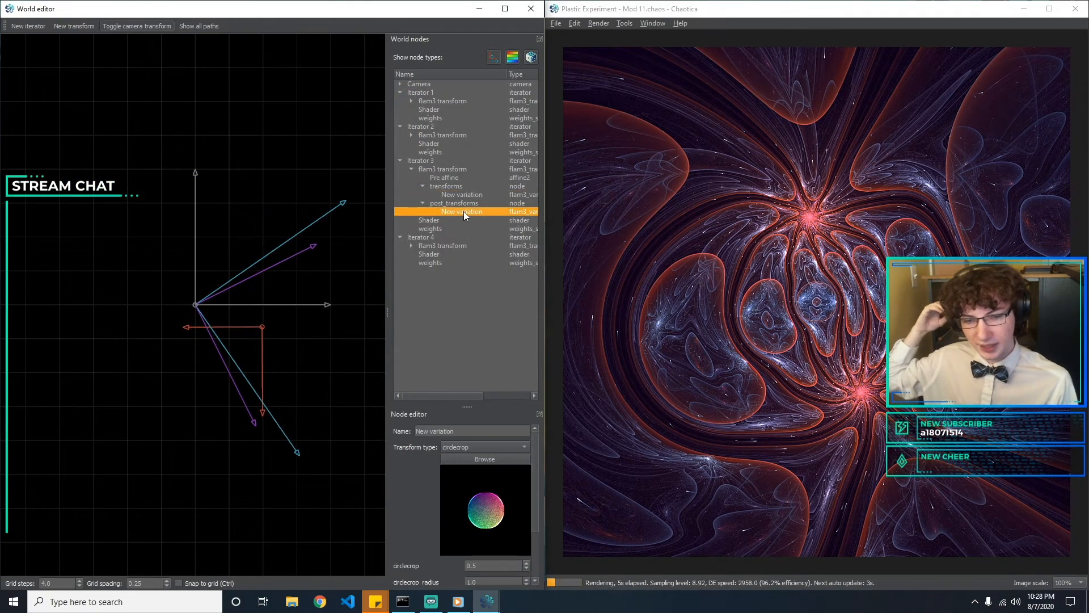
click(451, 183)
click(450, 181)
click(443, 169)
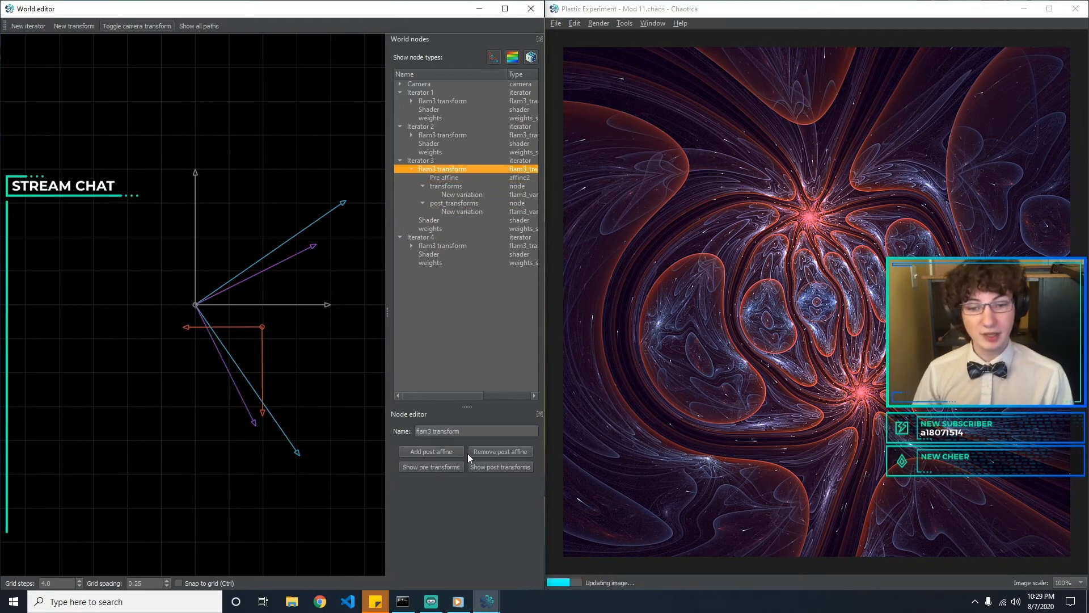
click(432, 467)
click(452, 187)
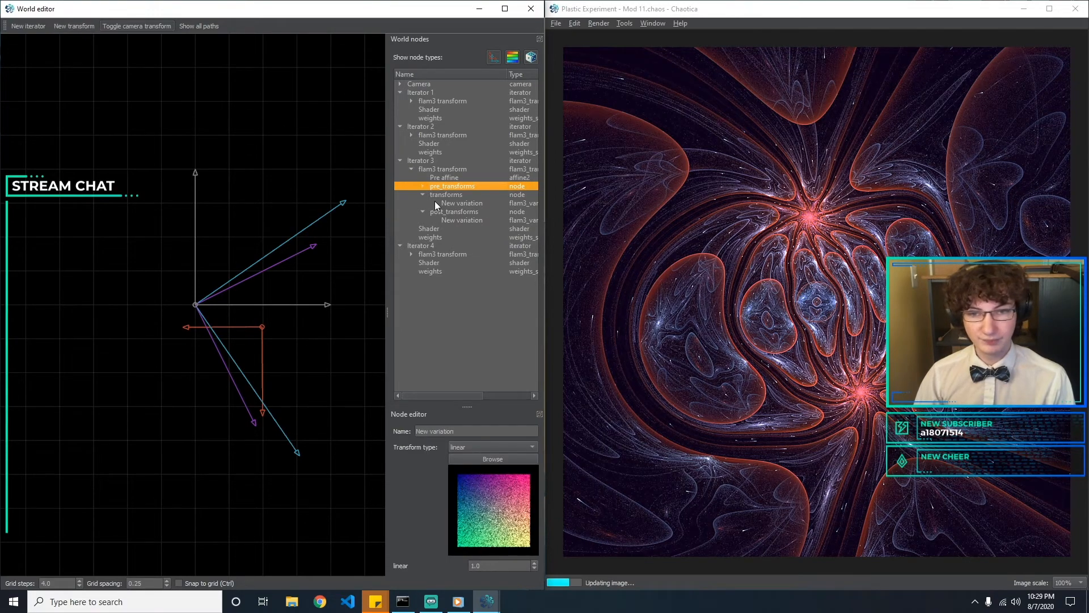
Change the variation in Iterator 3's pre_transforms from linear to gaussian
click(482, 458)
click(513, 78)
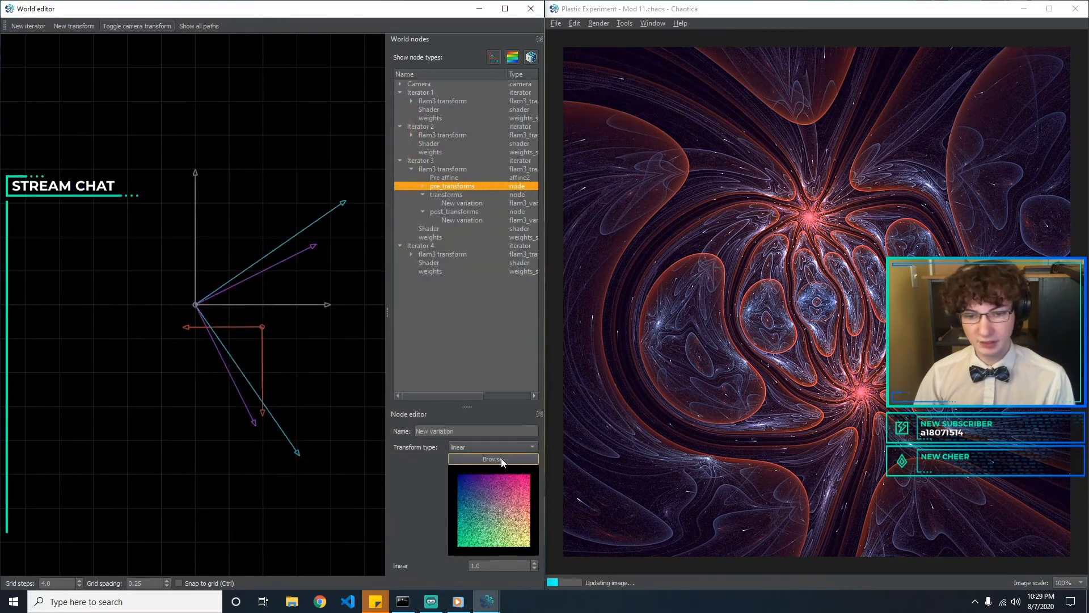
click(499, 446)
key(Escape)
key(ctrl+z)
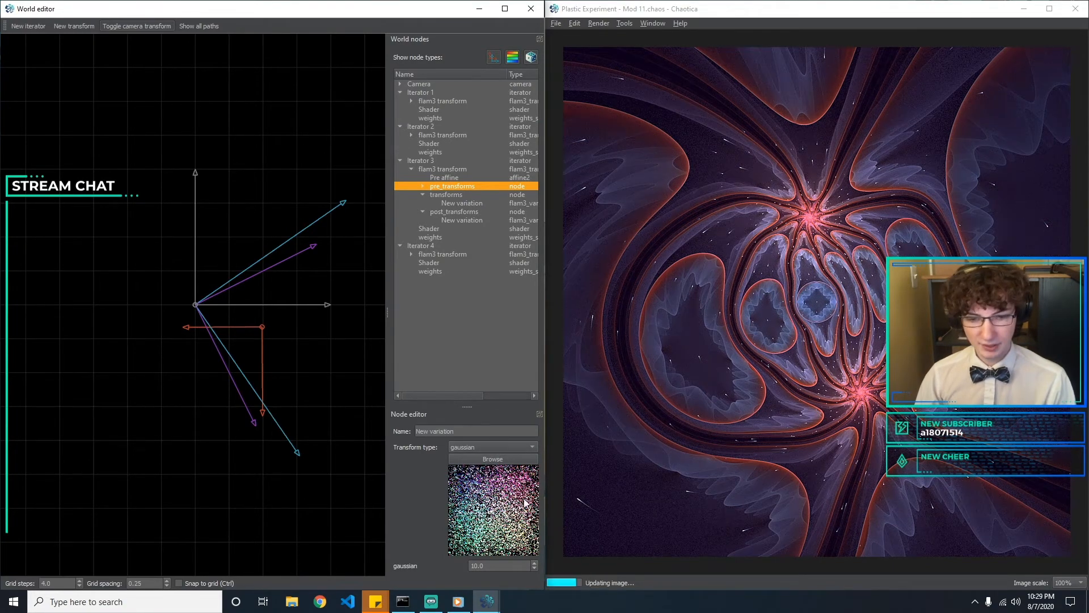
Try 20 for the pre-transform's gaussian value and return it to 10
click(508, 568)
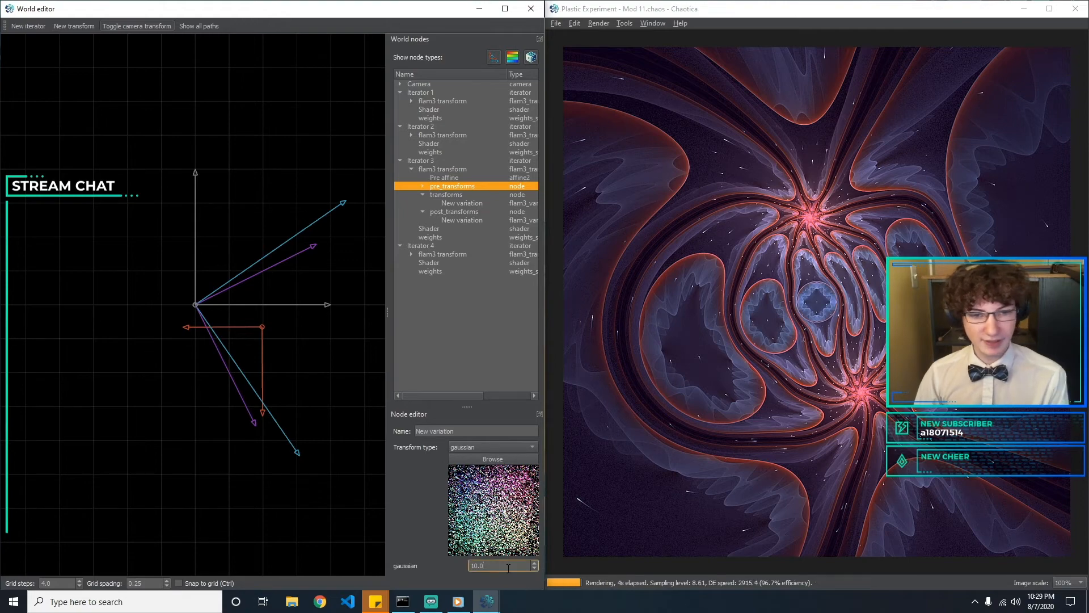
text(0)
key(BackSpace)
key(BackSpace)
key(BackSpace)
text(20)
key(BackSpace)
key(BackSpace)
text(10)
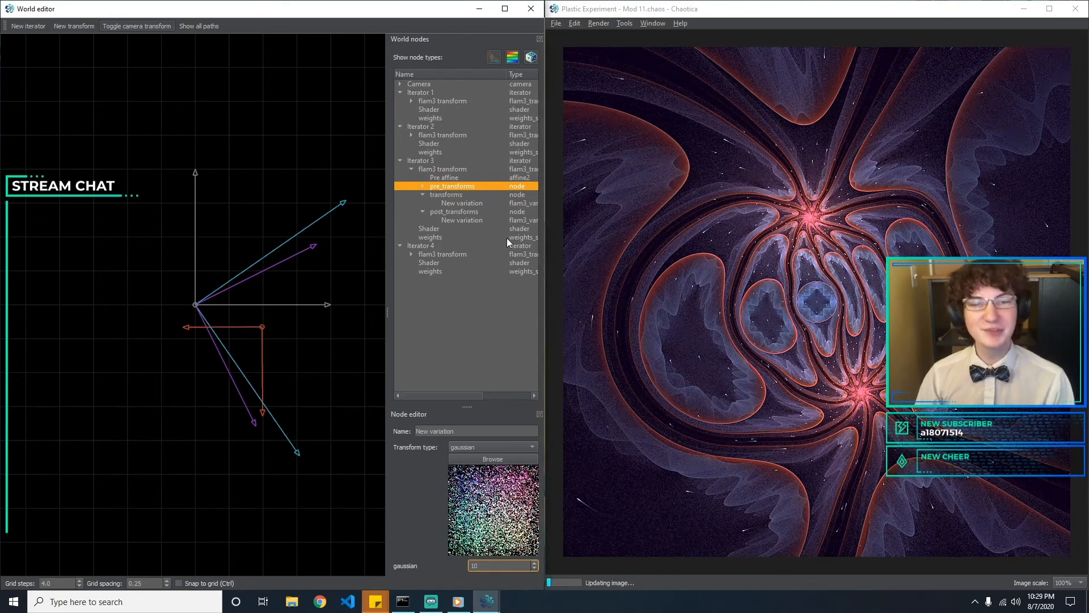
Try 2 and 0.5 for the blocky parameter of Iterator 3's transforms variation, then return it to 1
click(464, 203)
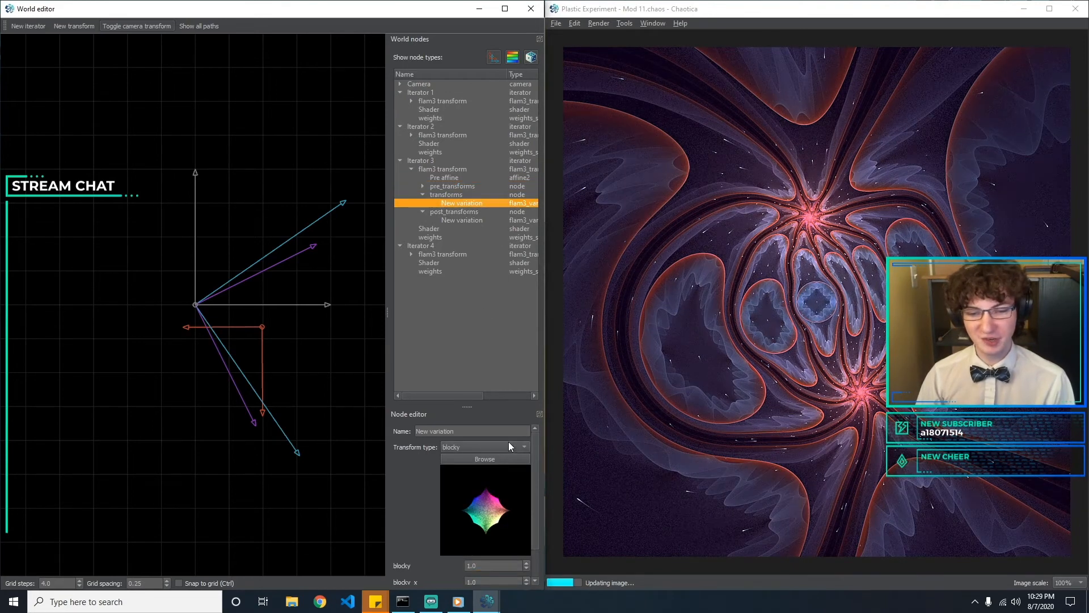
drag(536, 476, 424, 526)
key(BackSpace)
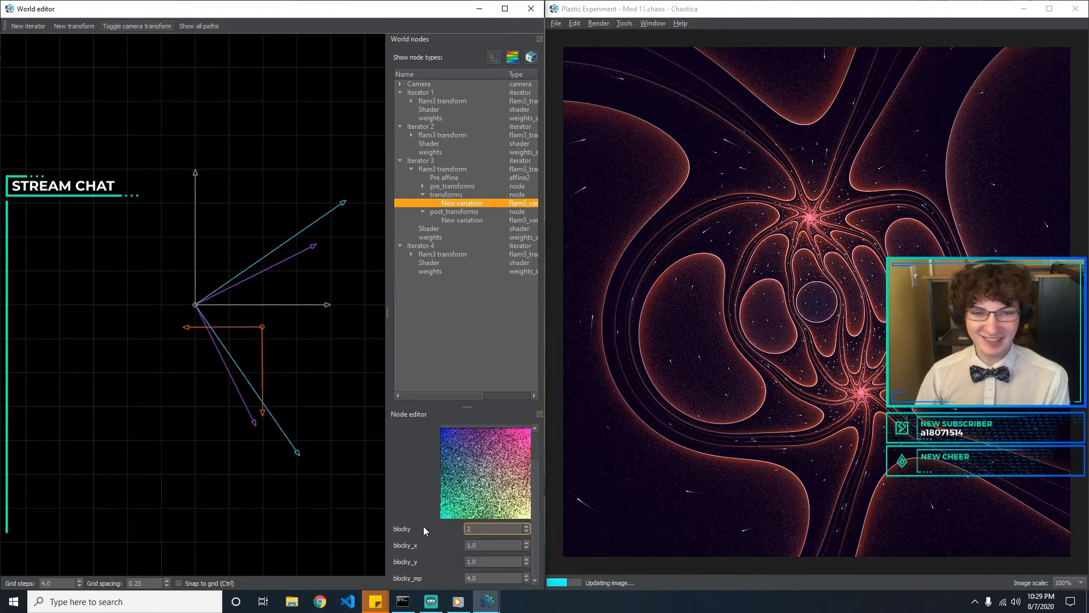
text(1)
key(BackSpace)
text(0.5)
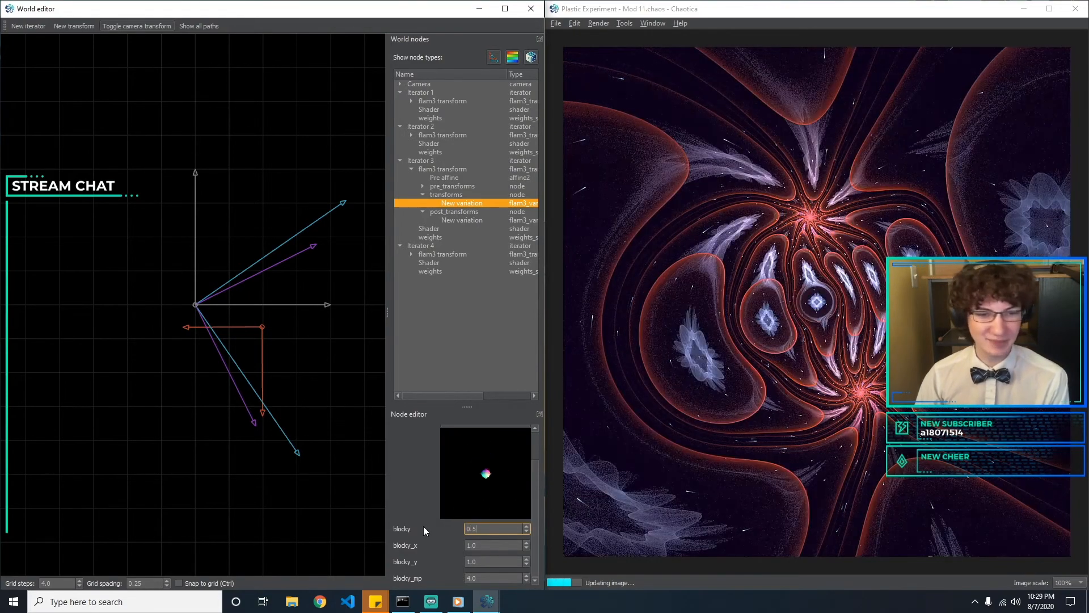
key(BackSpace)
key(BackSpace)
key(BackSpace)
text(1)
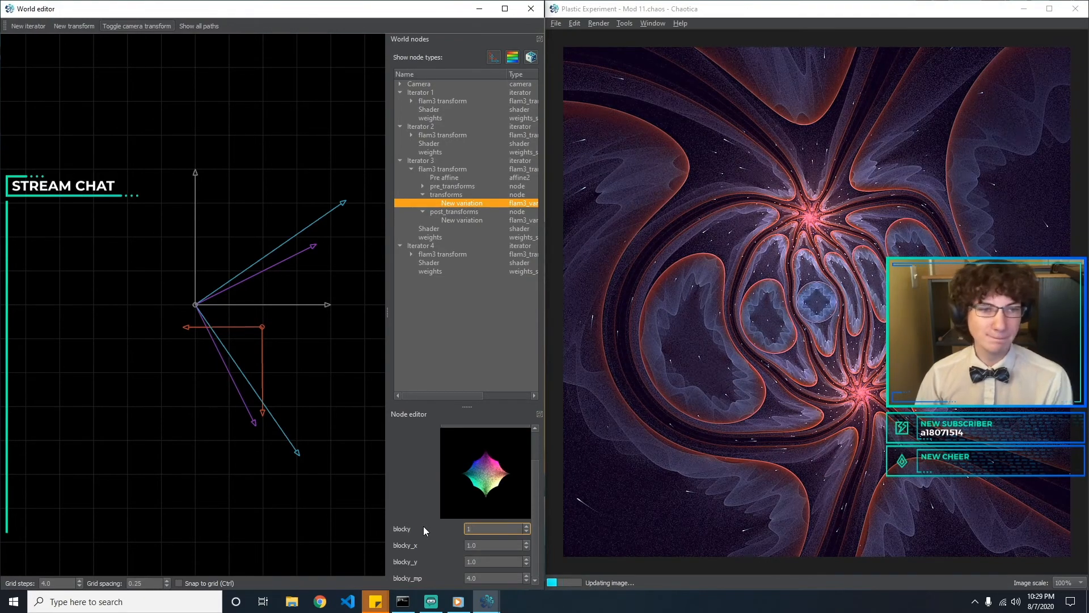
Try 1 and 0.5 for the blocky_x parameter of Iterator 3's transforms variation and set it to 2
key(Tab)
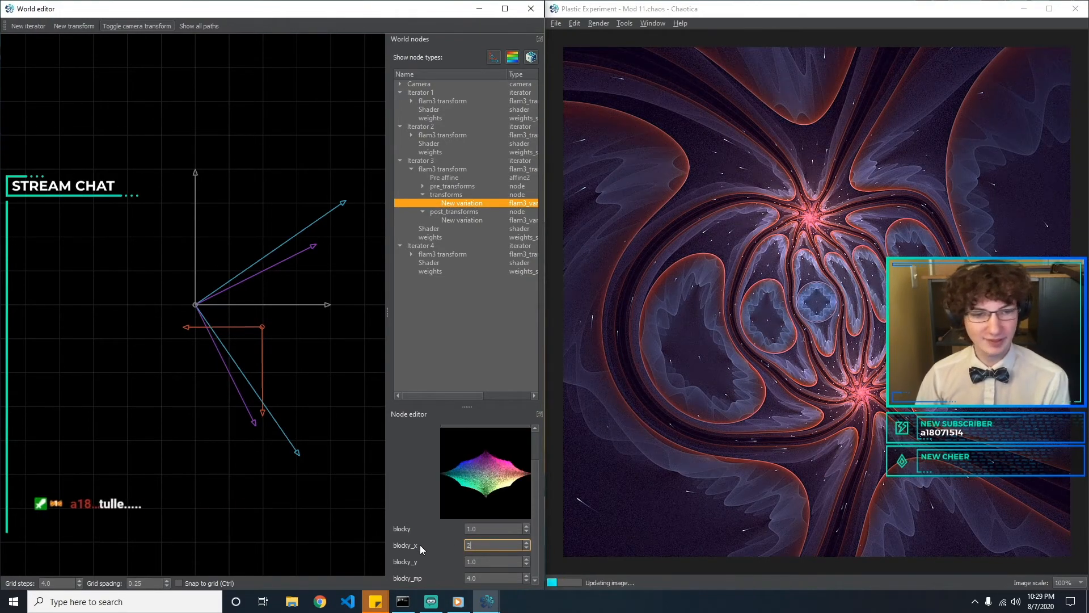
text(2)
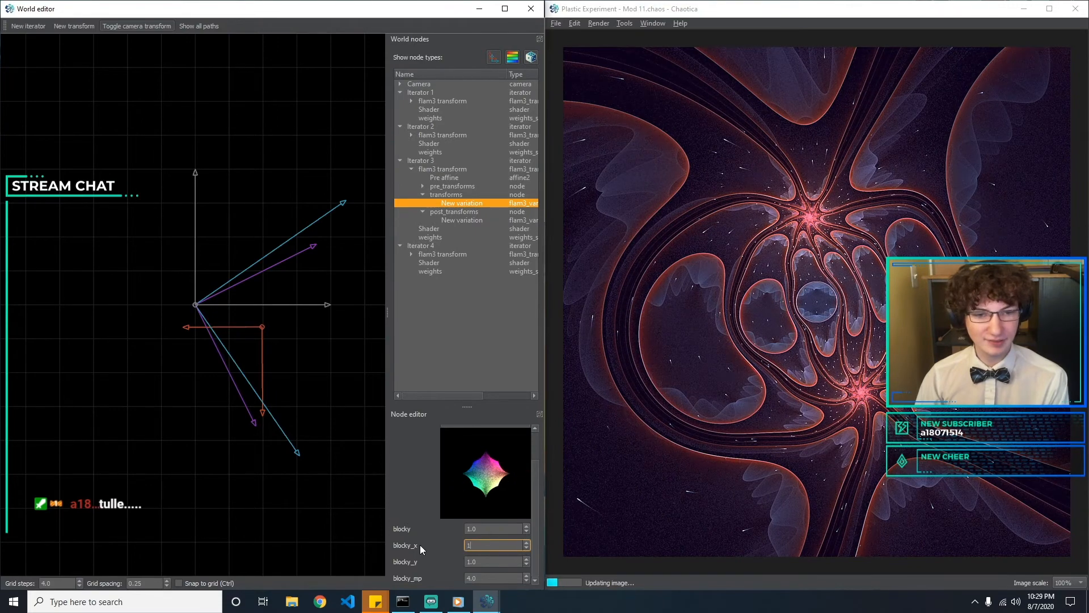
text(1)
key(BackSpace)
text(2)
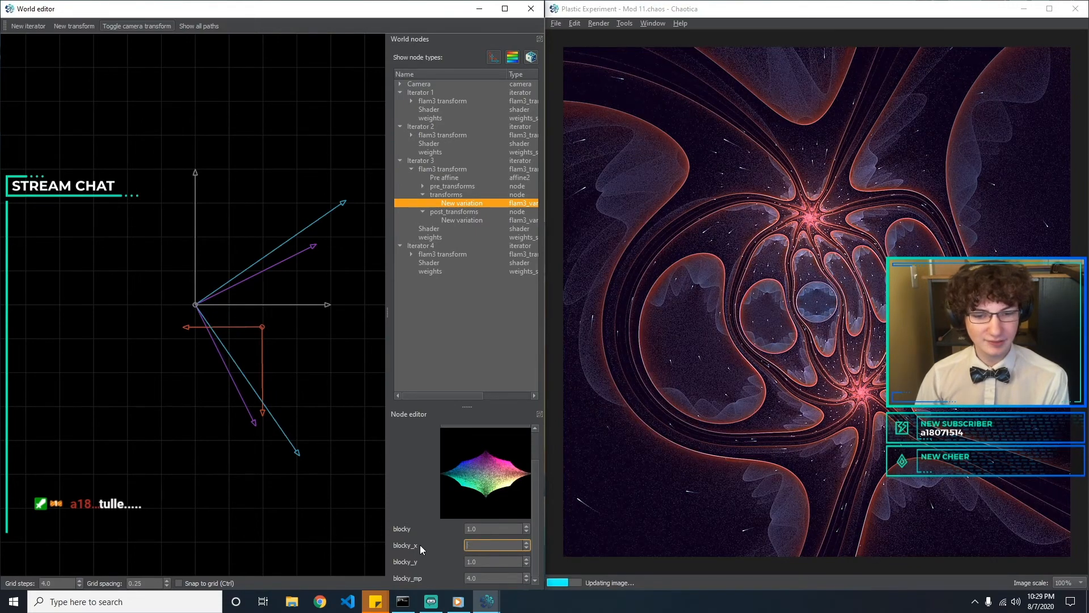
key(BackSpace)
text(0.5)
key(BackSpace)
key(BackSpace)
key(BackSpace)
text(2)
Set blocky_y to 1 and, after trying 0.5, set blocky_mp to 1 for Iterator 3's transforms variation
key(Tab)
key(BackSpace)
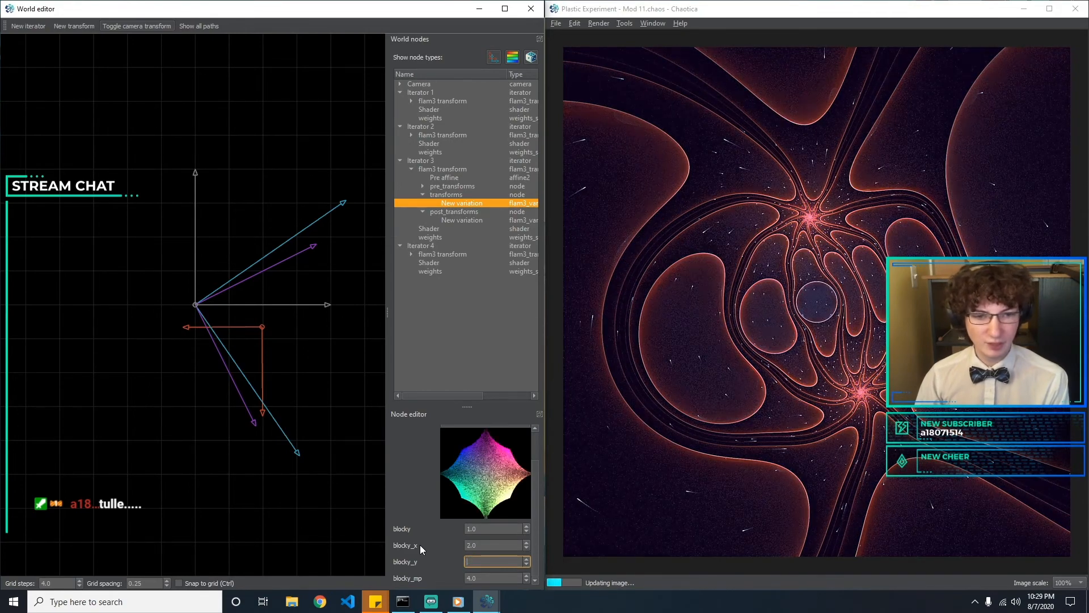
text(1)
key(Tab)
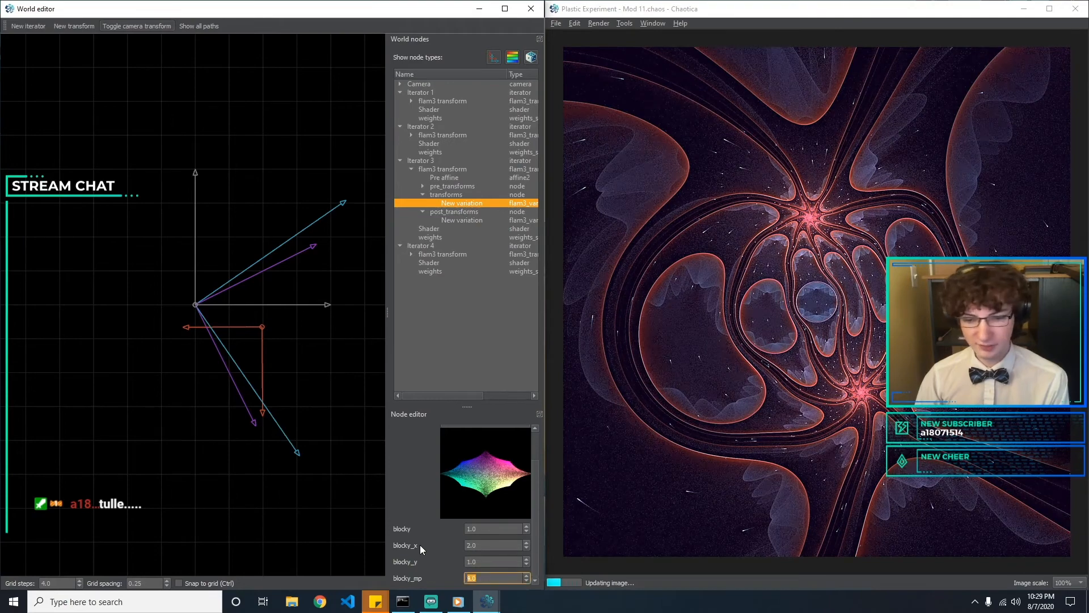
text(1)
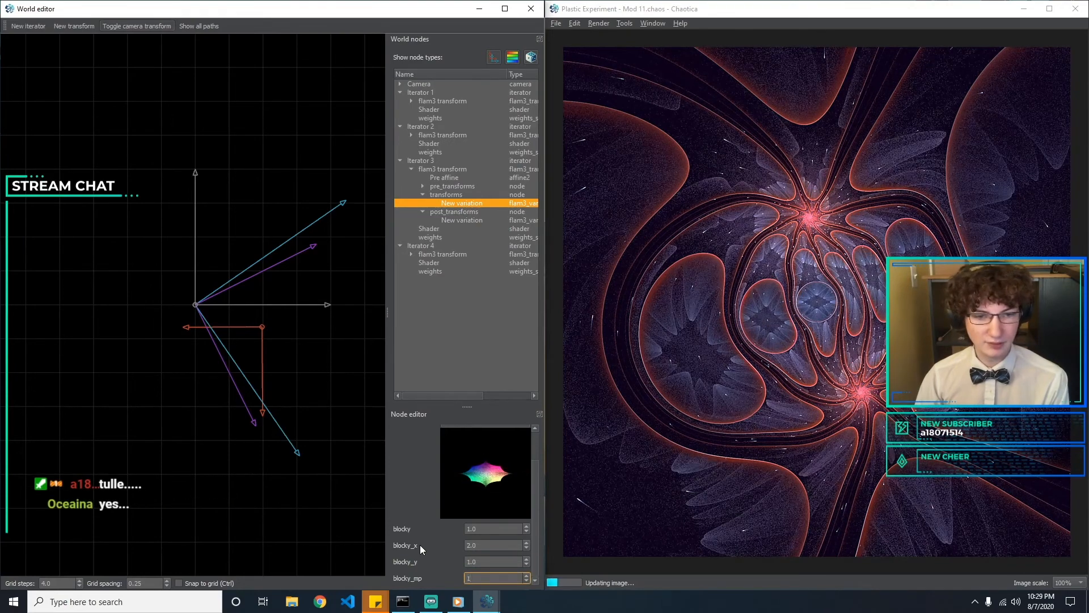
key(BackSpace)
text(0.5)
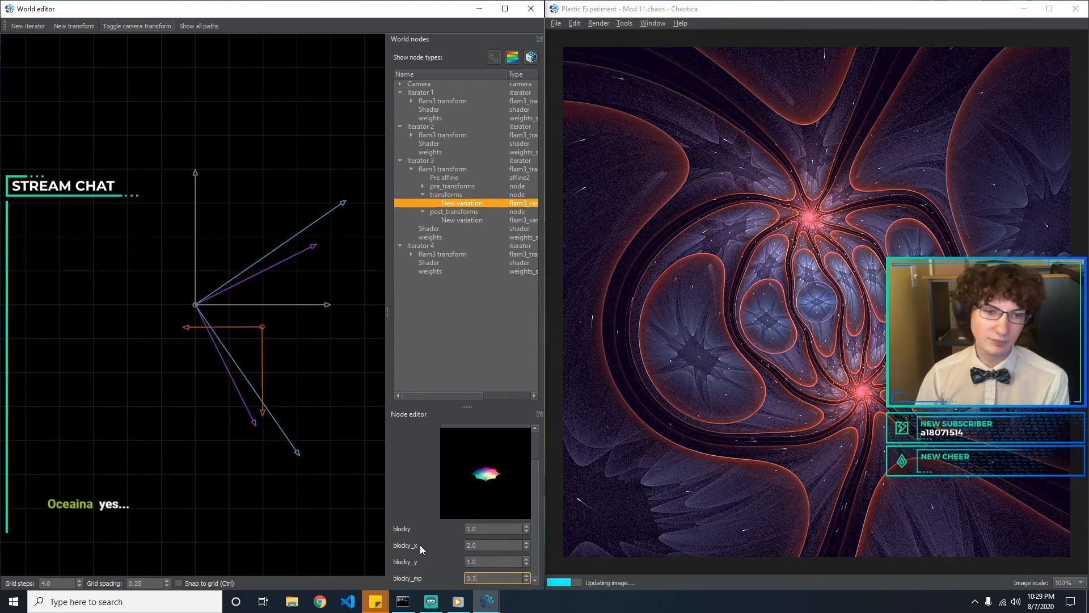
key(BackSpace)
key(BackSpace)
key(BackSpace)
text(1)
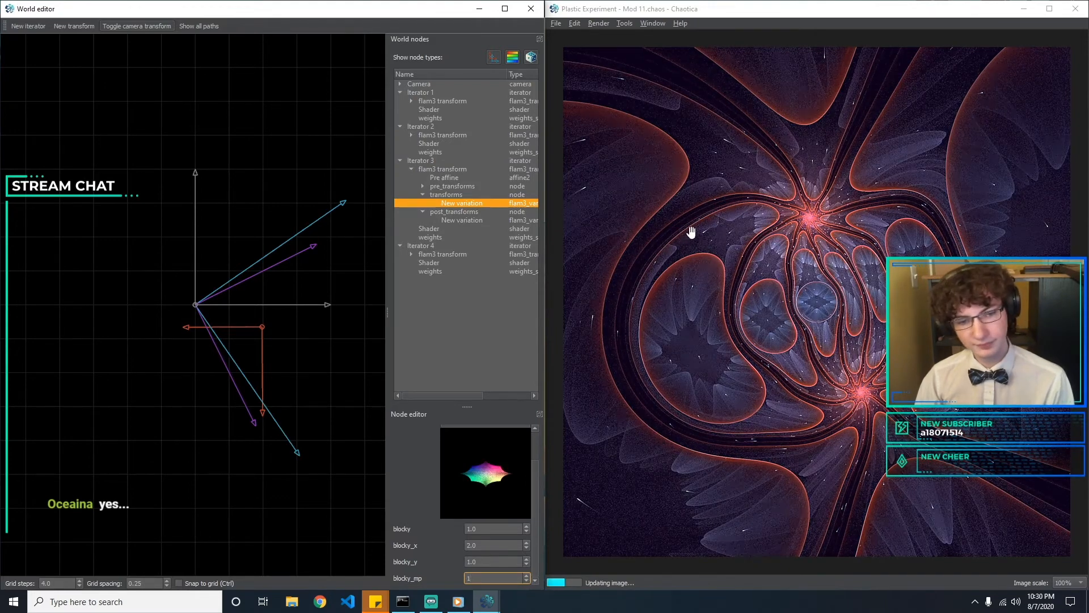
Save the fractal as a new file named Plastic Experiment - Mod 12
click(555, 23)
click(709, 254)
key(BackSpace)
text(2)
key(Return)
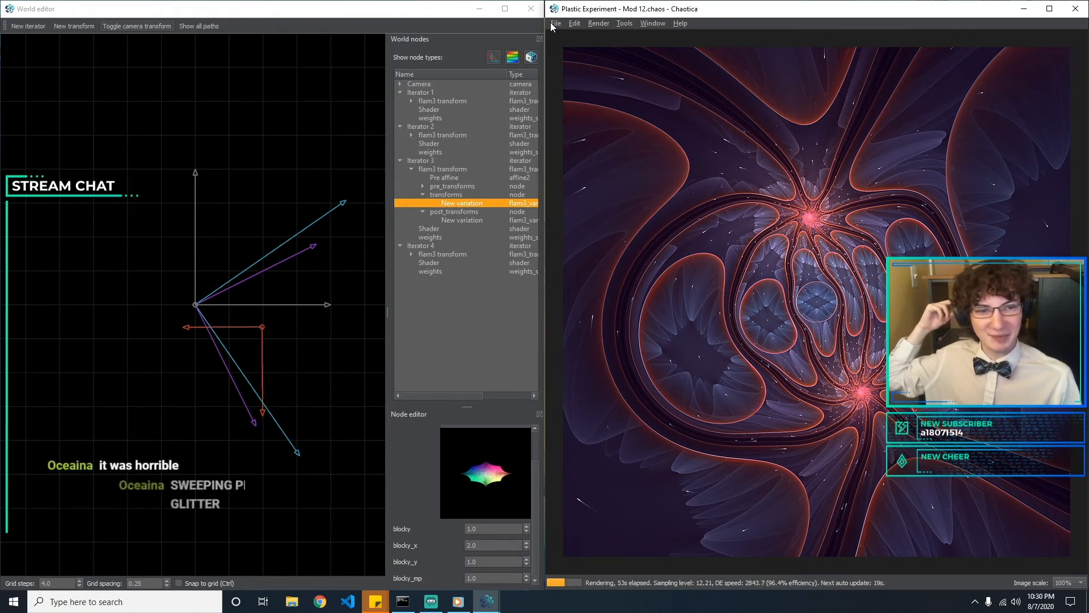
Look through the transform browser's thumbnails and change Iterator 3's transforms variation from blocky to bwraps_rand
scroll(536, 474, up, 2)
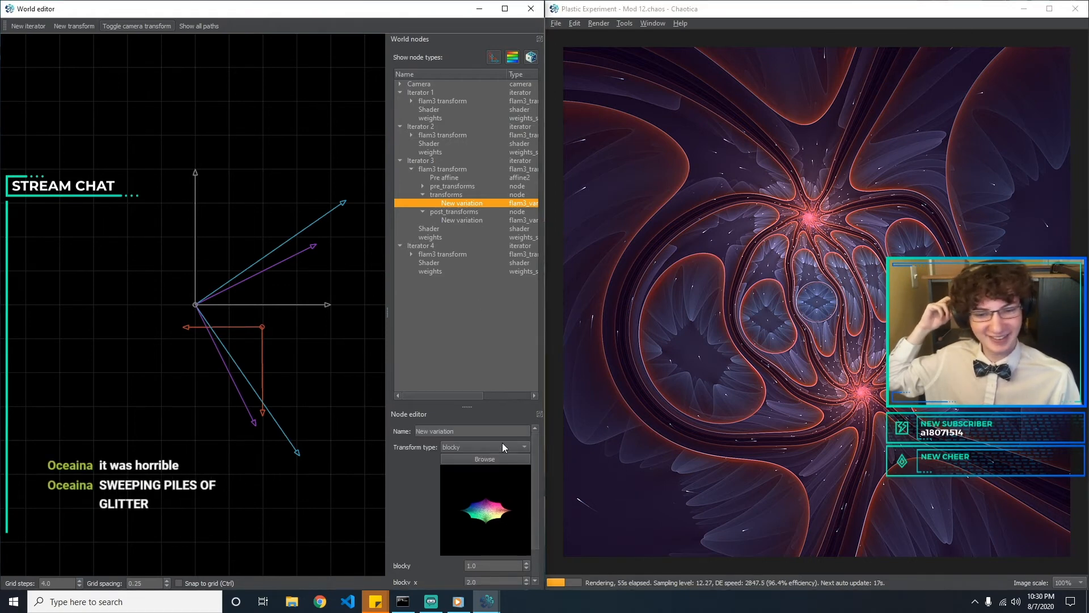
click(501, 457)
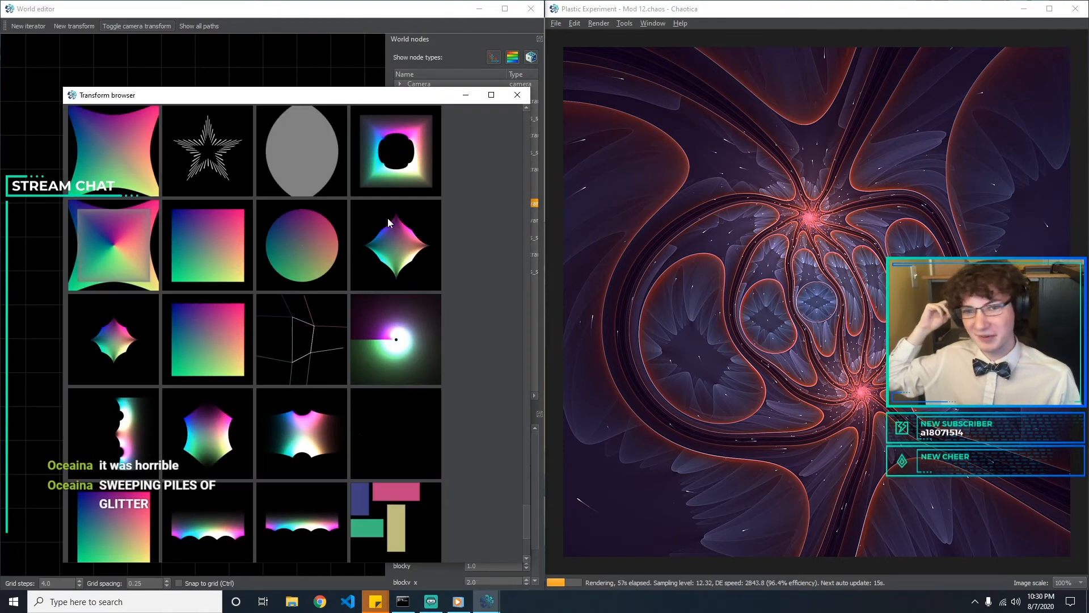
scroll(387, 218, up, 3)
scroll(387, 217, up, 2)
scroll(387, 218, up, 3)
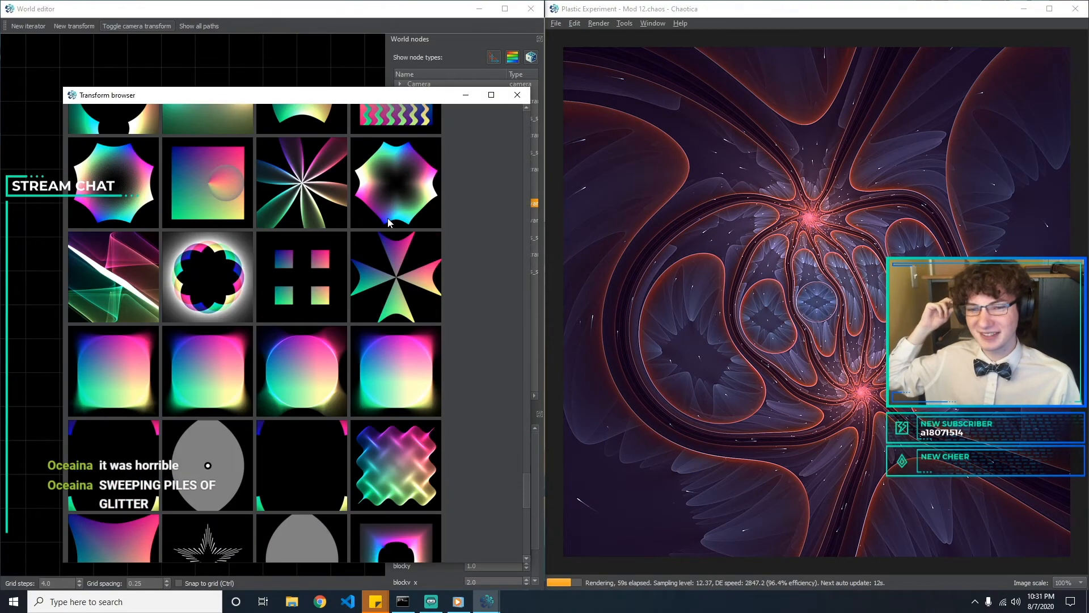
scroll(387, 218, up, 5)
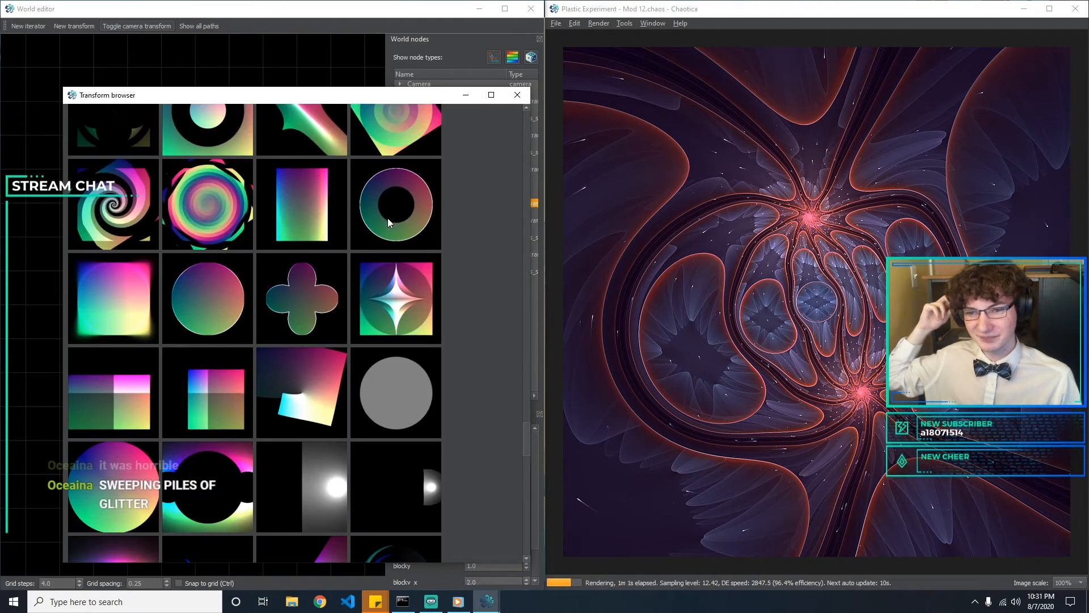
scroll(335, 323, up, 1)
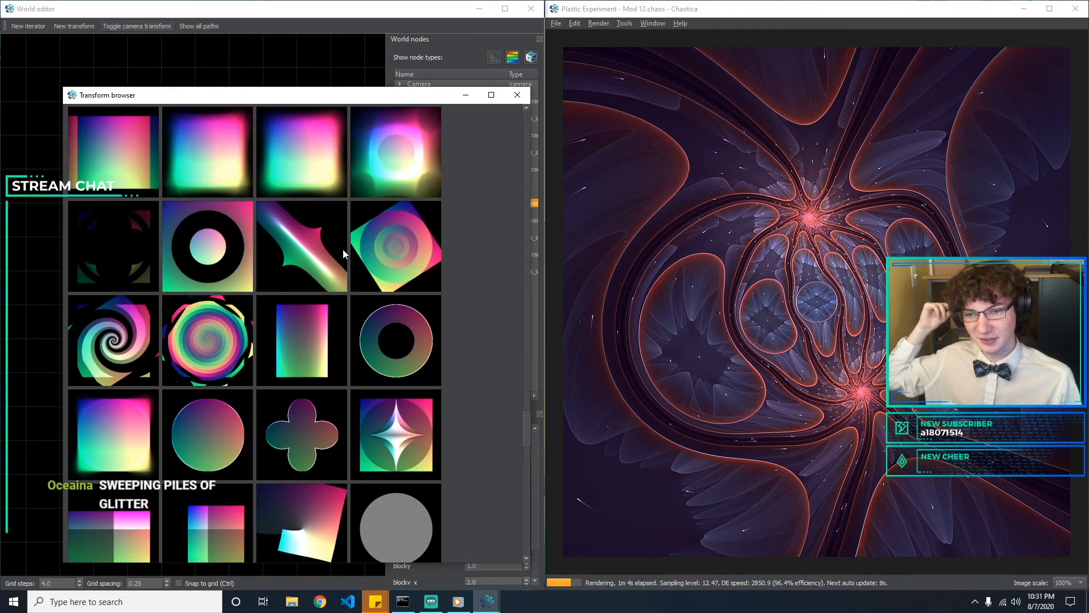
scroll(318, 260, up, 6)
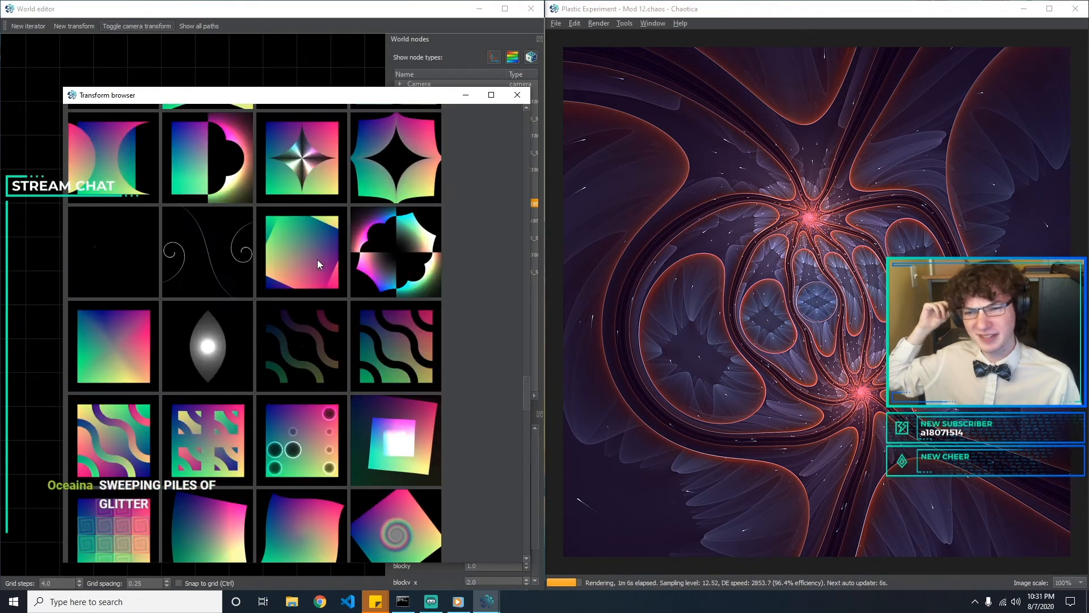
double_click(325, 433)
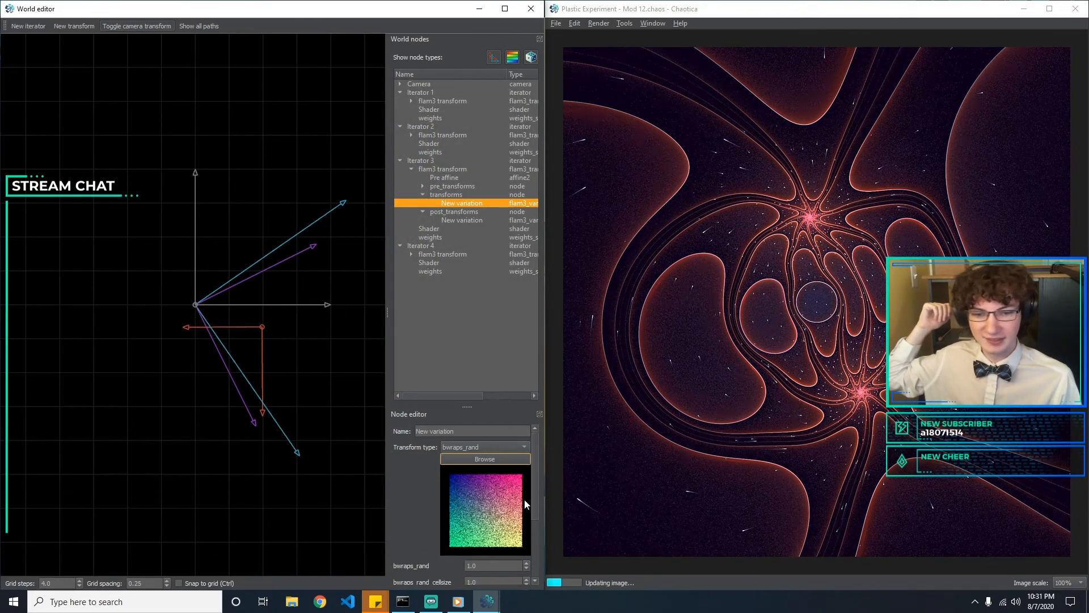
Change Iterator 3's transforms variation to cpow3, try 0.5 for its cpow3 parameter and set it back to 1
click(474, 458)
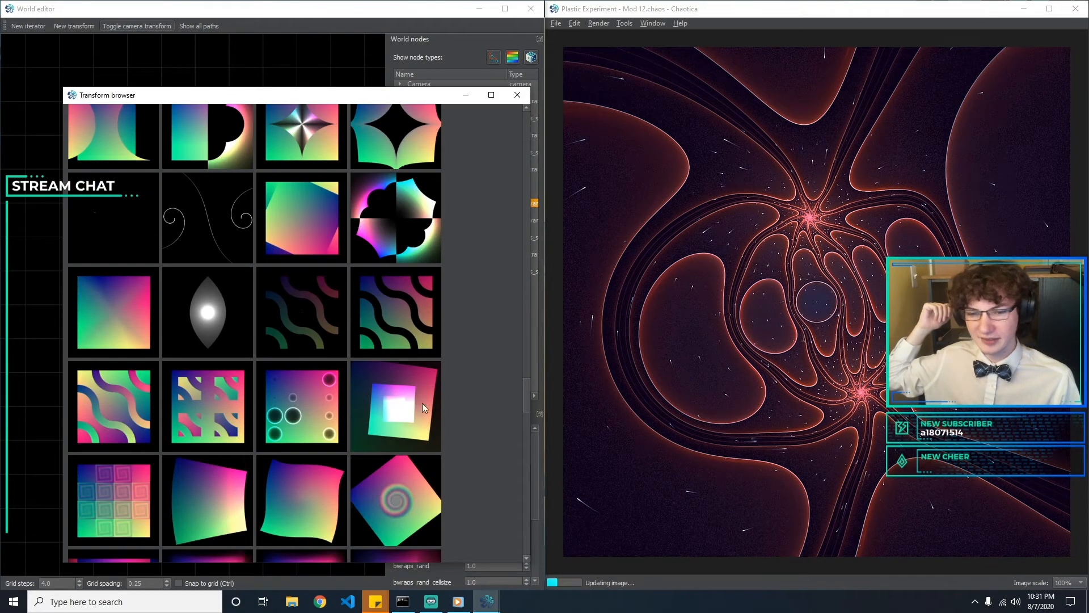
double_click(396, 441)
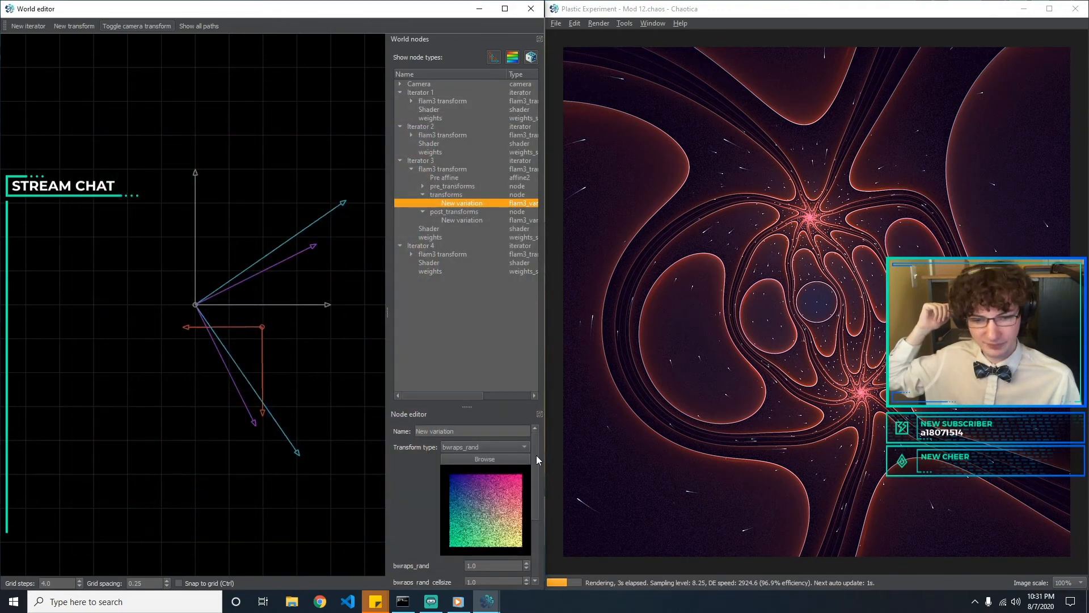
drag(536, 455, 533, 516)
double_click(492, 511)
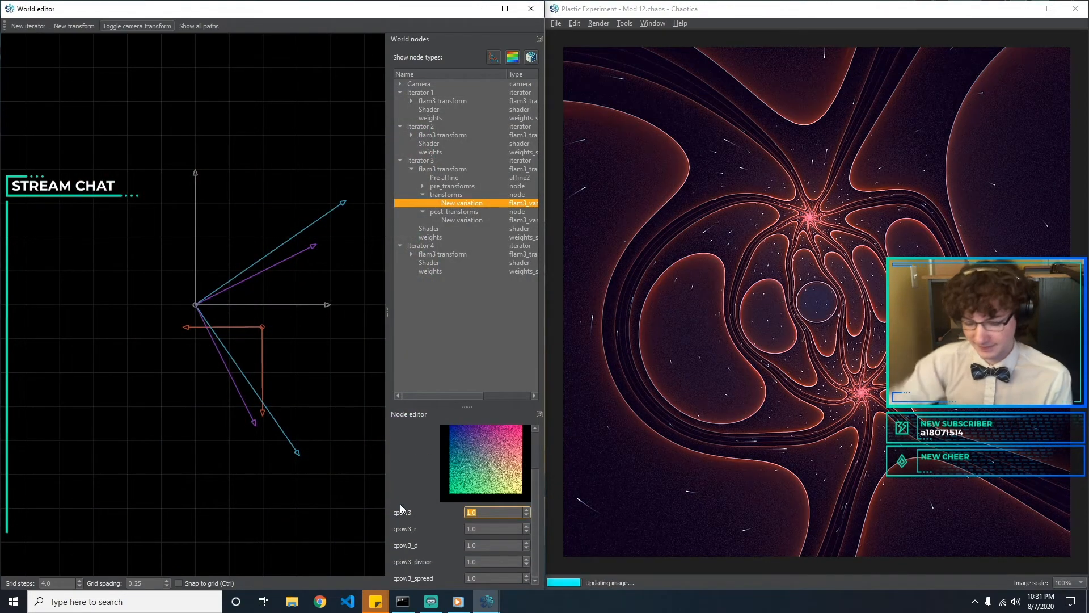
text(0.5)
key(BackSpace)
key(BackSpace)
key(BackSpace)
text(1)
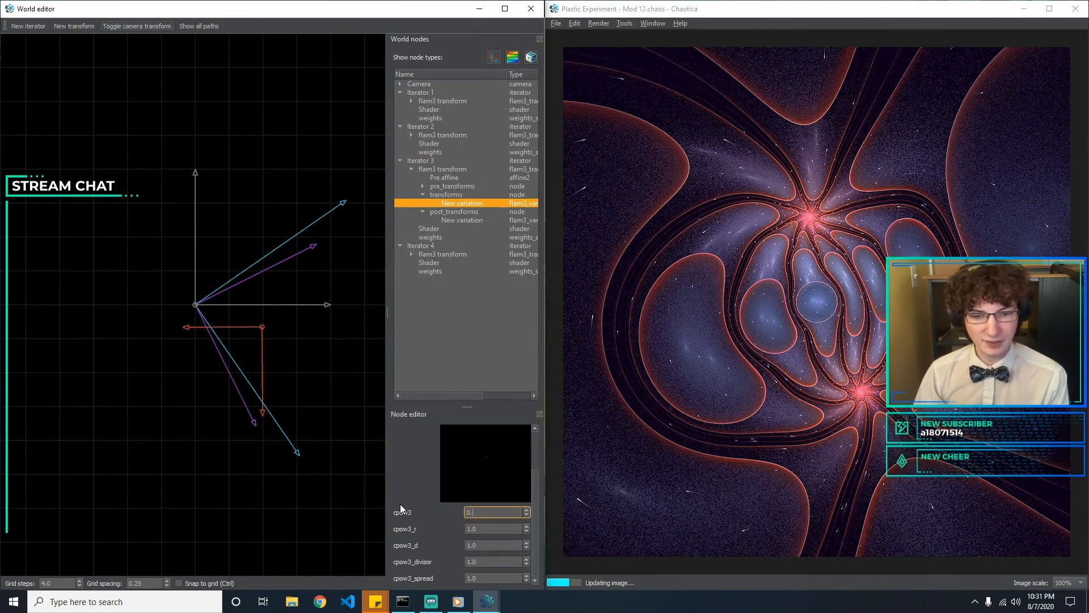
Look through the transform browser's thumbnails and change Iterator 3's transforms variation from cpow3 to vibration
drag(535, 487, 534, 440)
click(484, 459)
scroll(335, 289, up, 12)
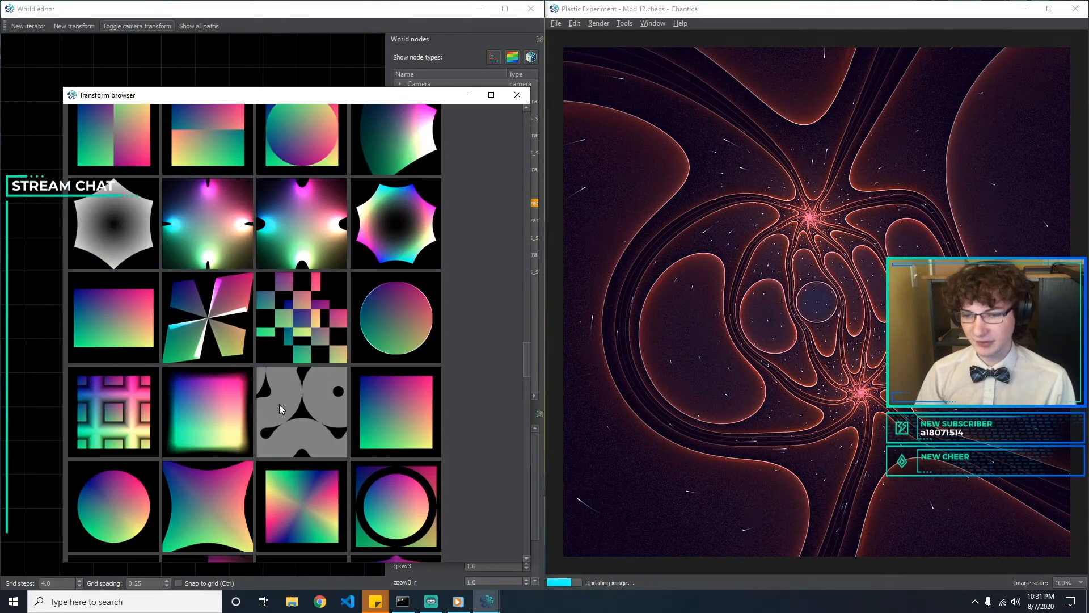
scroll(352, 345, up, 3)
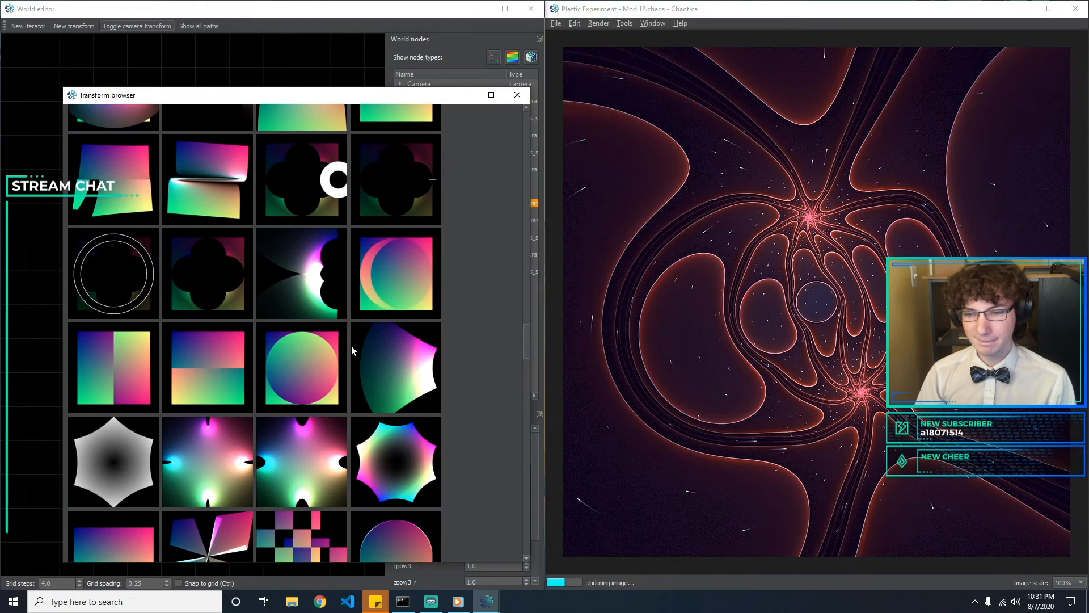
scroll(257, 270, up, 2)
scroll(258, 270, up, 3)
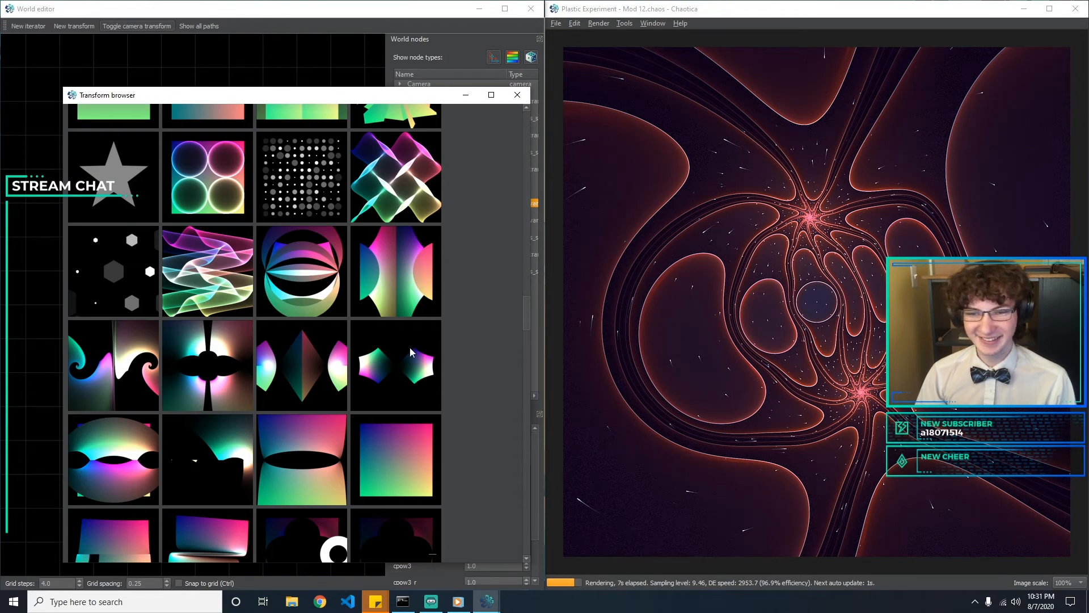
scroll(307, 346, up, 1)
scroll(109, 282, up, 2)
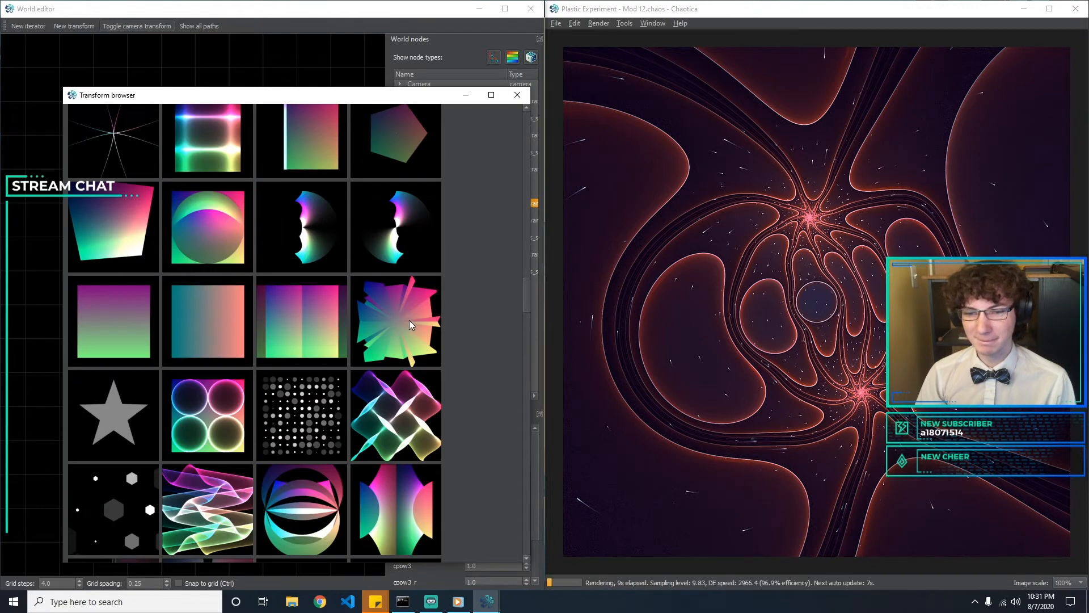
double_click(388, 410)
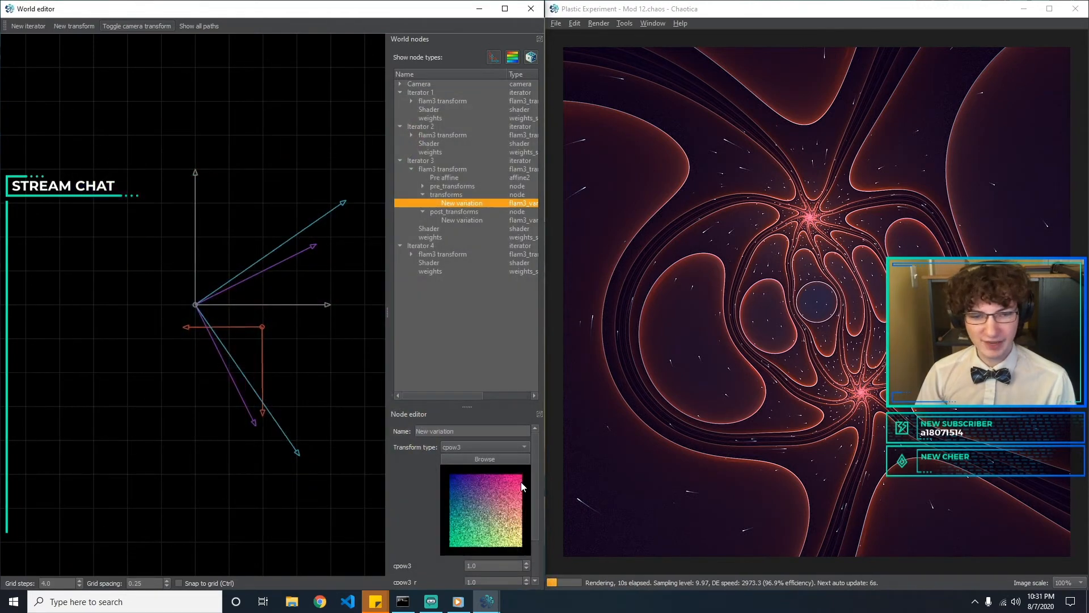
Set the vibration parameter of Iterator 3's transforms variation to 0.5, trying 0.25 along the way
drag(535, 473, 536, 528)
drag(487, 443, 435, 441)
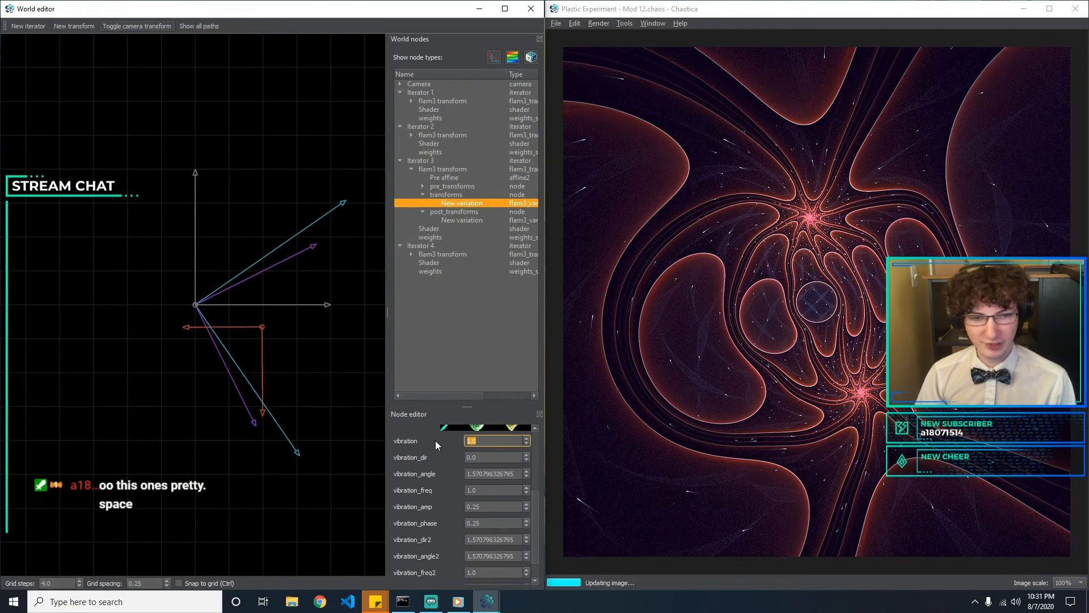
text(0.1)
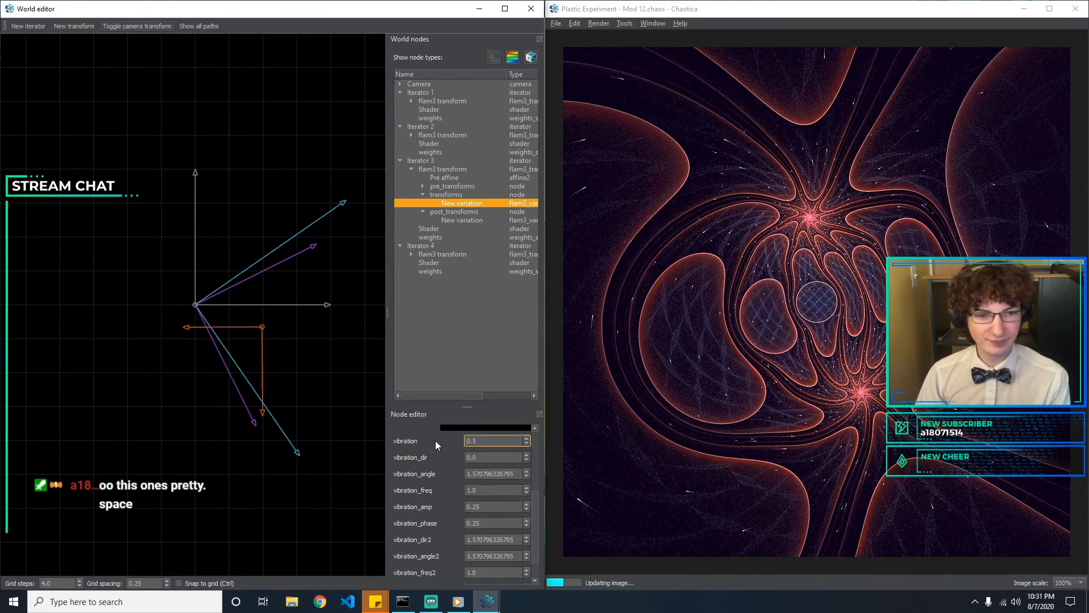
key(BackSpace)
text(5)
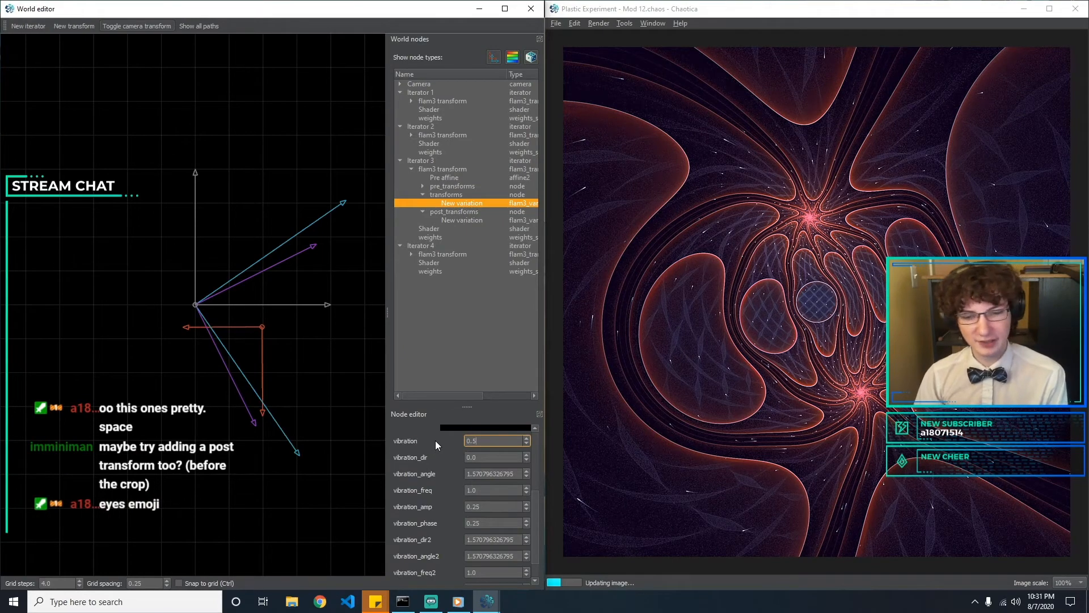
key(BackSpace)
text(25)
key(BackSpace)
key(BackSpace)
text(5)
Try 0.6 and -0.1 for vibration_dir and set it back to 0
key(Tab)
text(0.6)
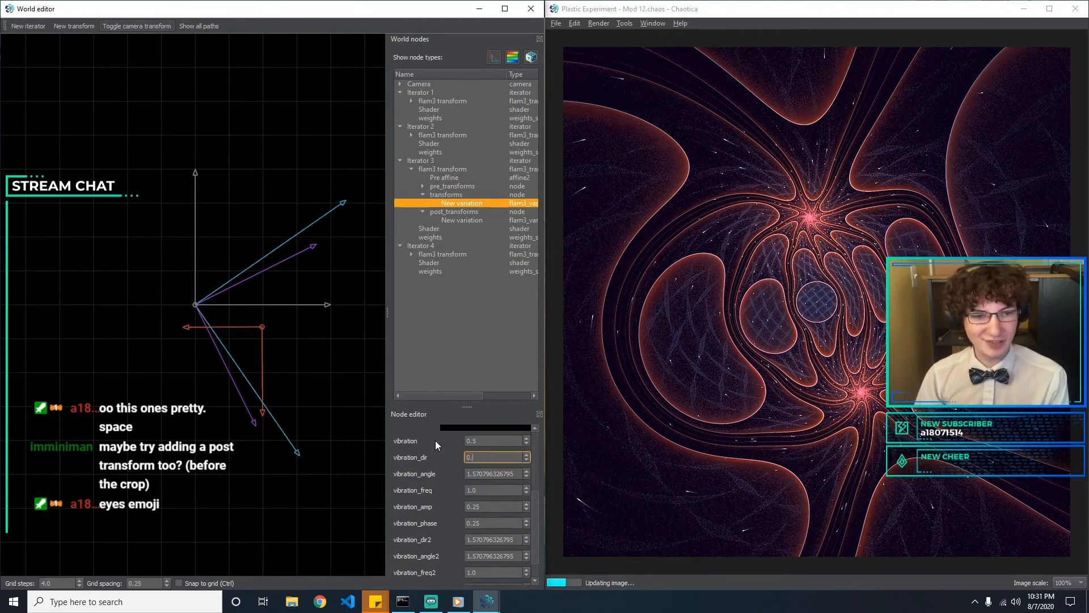
key(BackSpace)
key(BackSpace)
key(BackSpace)
text(-0.1)
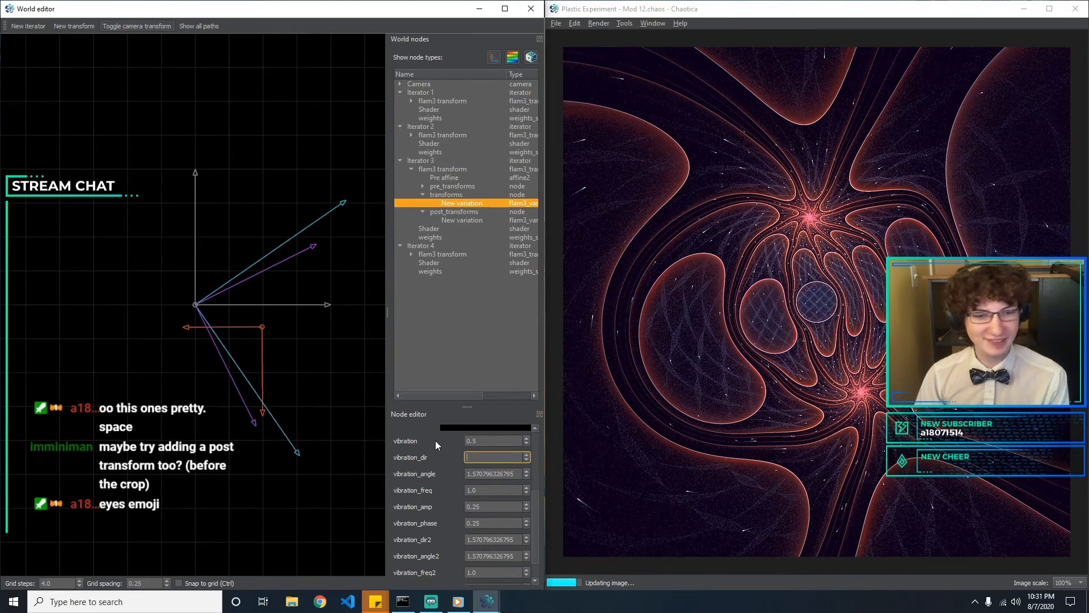
key(BackSpace)
key(BackSpace)
key(BackSpace)
key(BackSpace)
text(0)
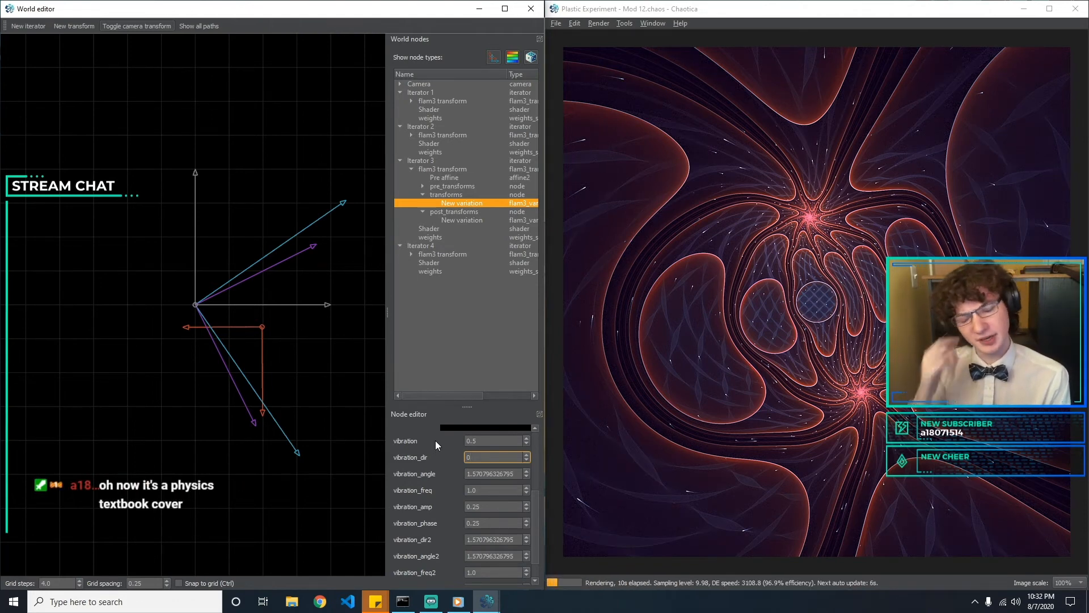
Try 1.2 for vibration_angle and set it to 0
key(Tab)
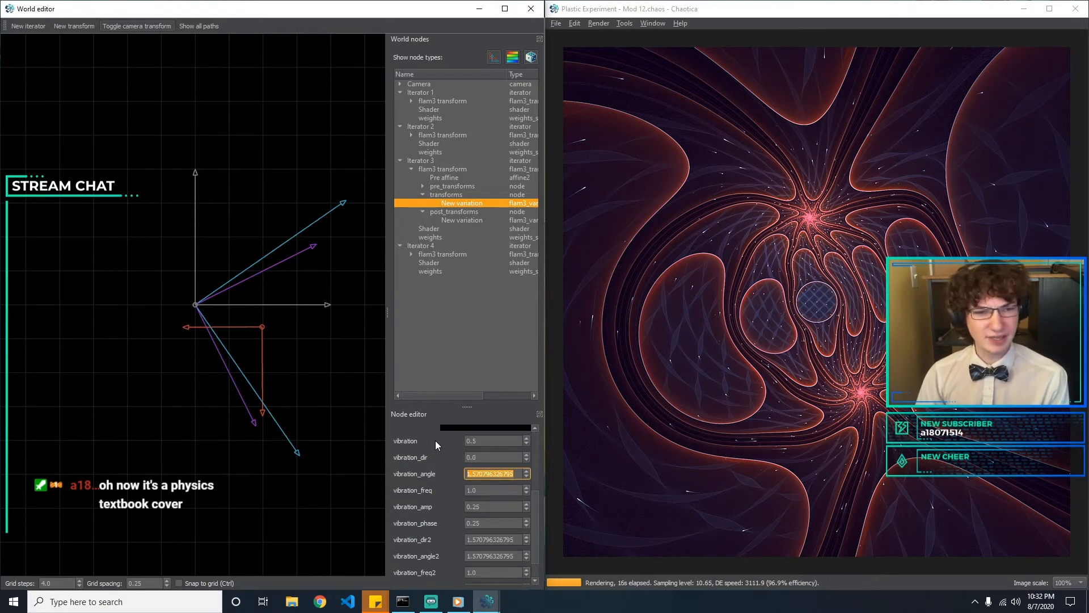
text(1.2)
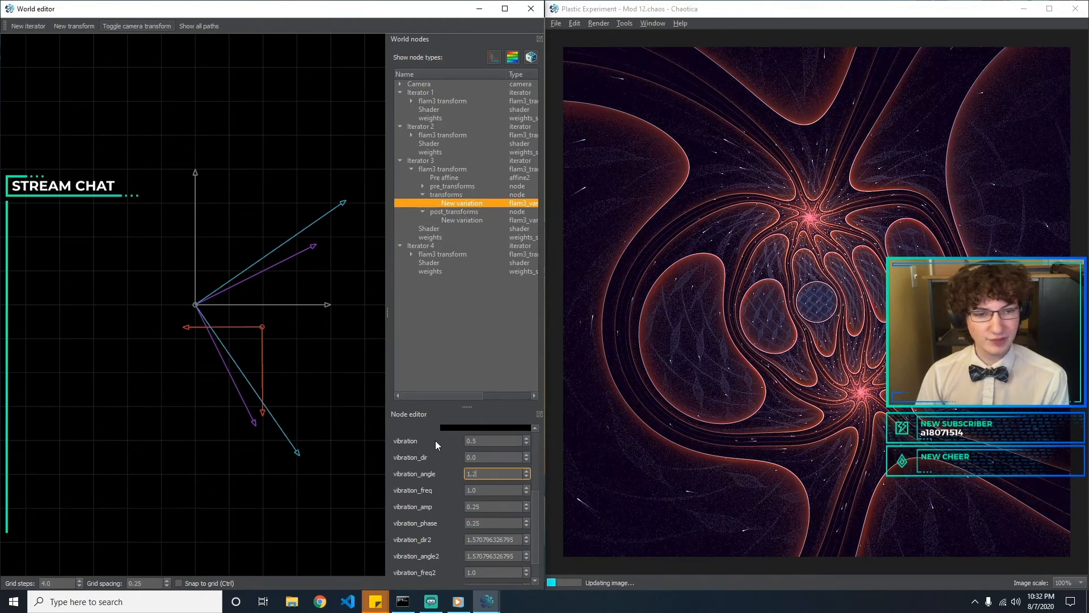
key(BackSpace)
key(BackSpace)
text(0.6)
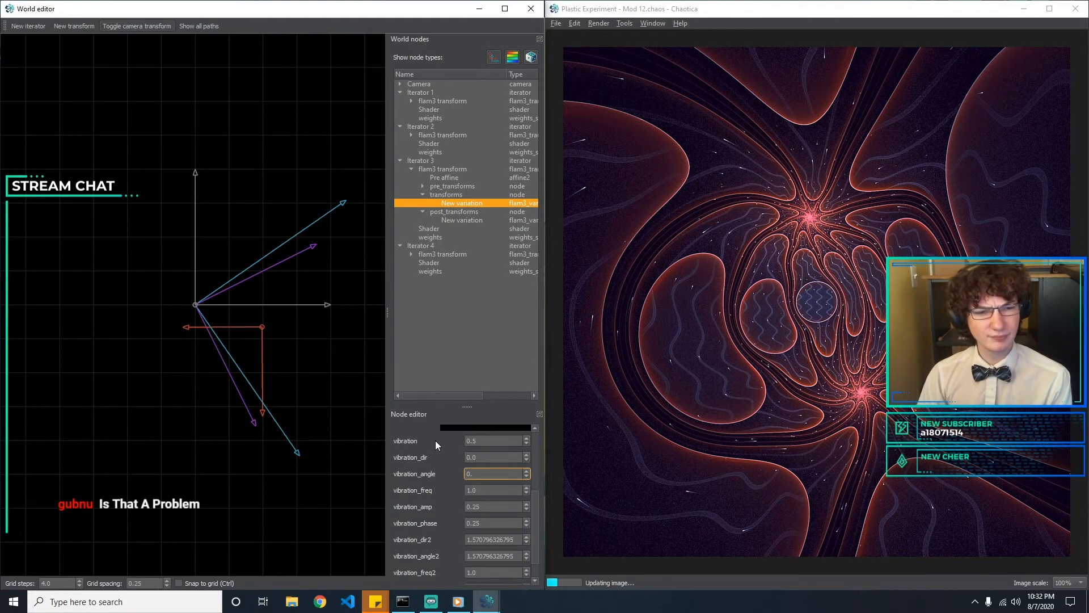
Set vibration_freq to 2 for Iterator 3's transforms variation
key(Tab)
text(1)
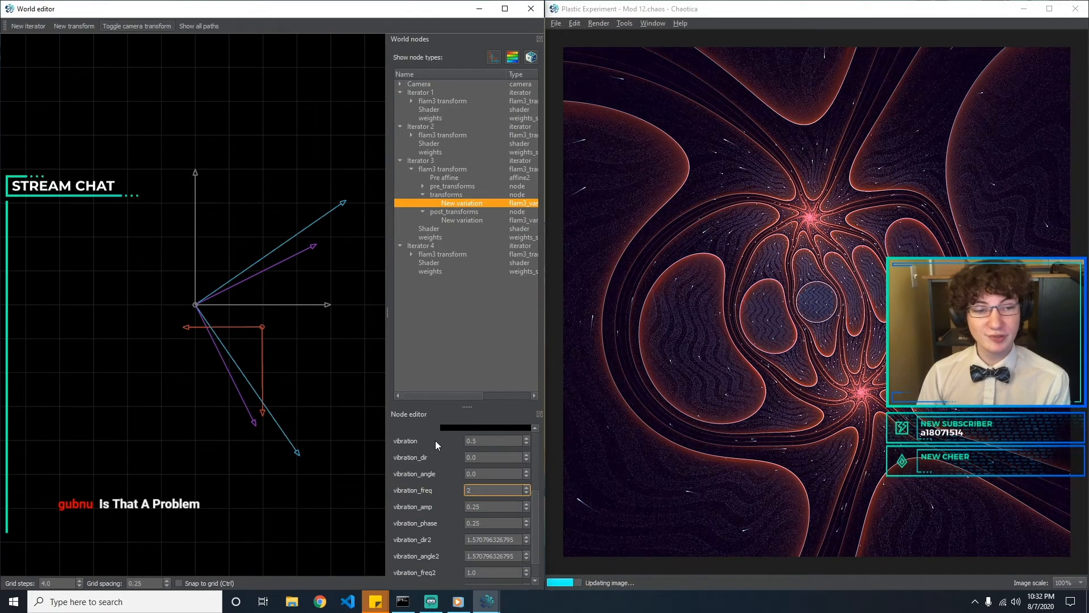
key(BackSpace)
text(2)
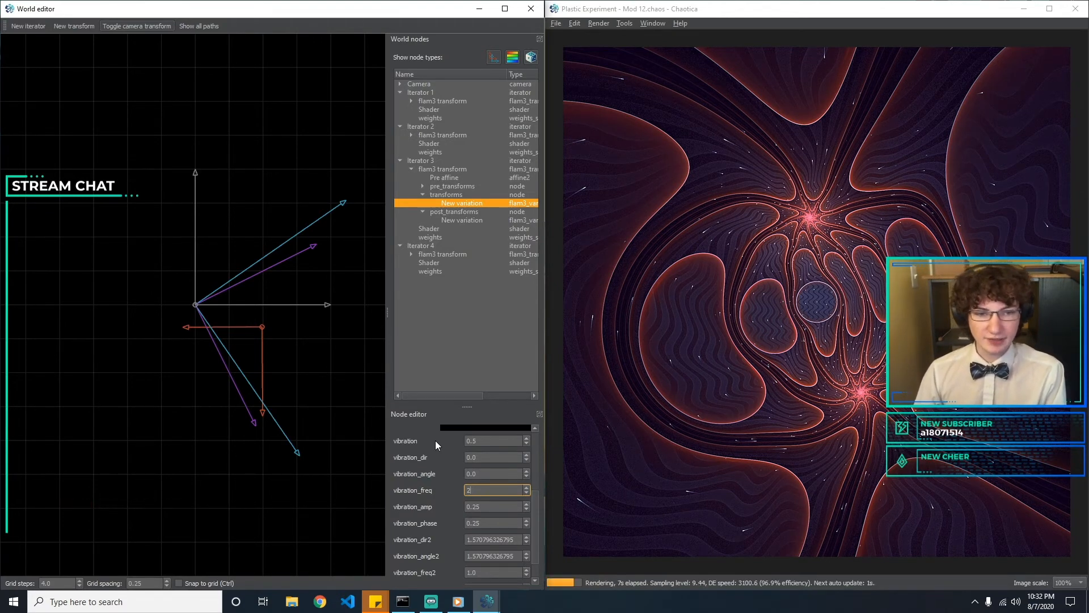
Try 0.2 for vibration_amp, return it to 0.25, and set vibration_phase to 0
key(Tab)
text(0.)
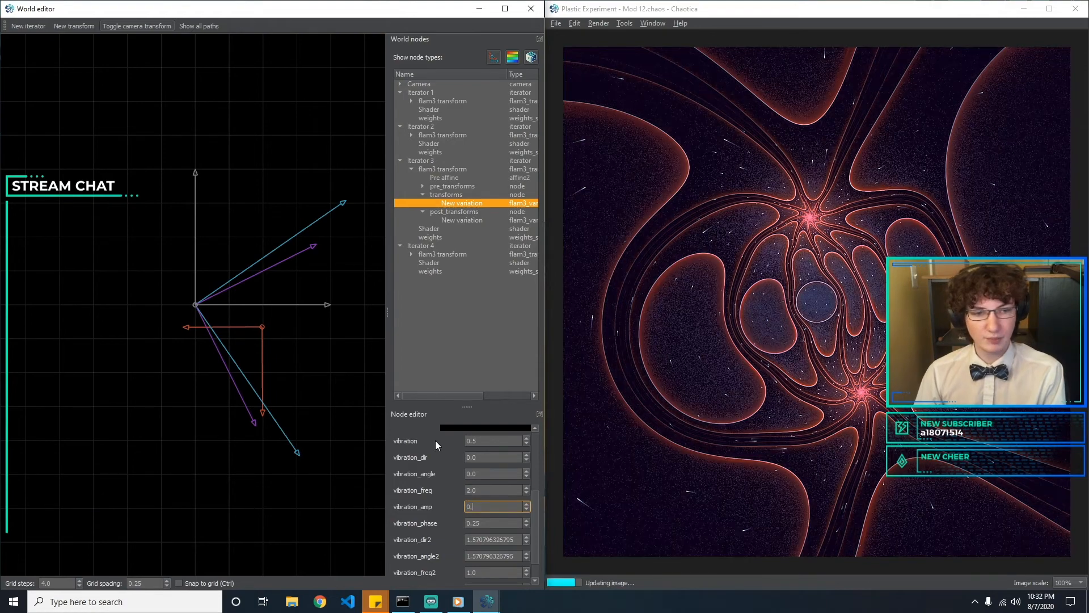
text(2)
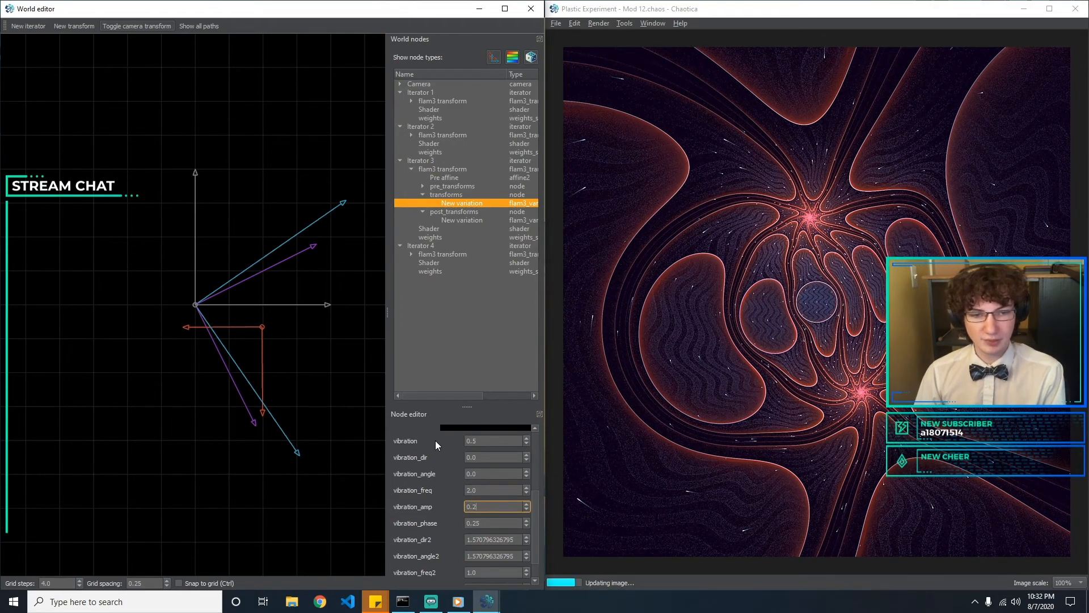
text(5)
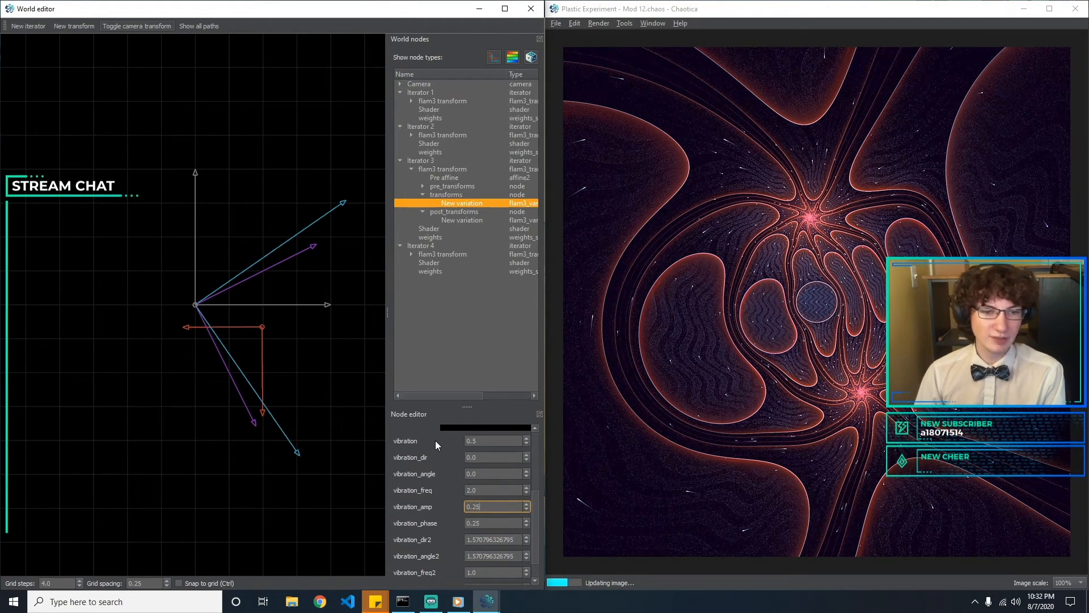
key(Tab)
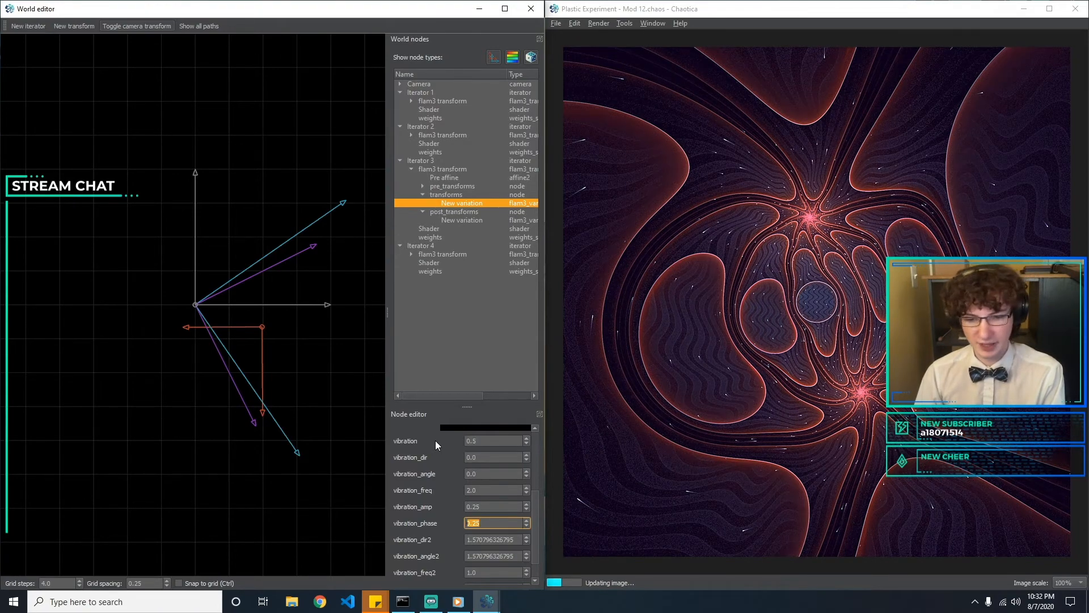
text(0.2)
key(BackSpace)
key(BackSpace)
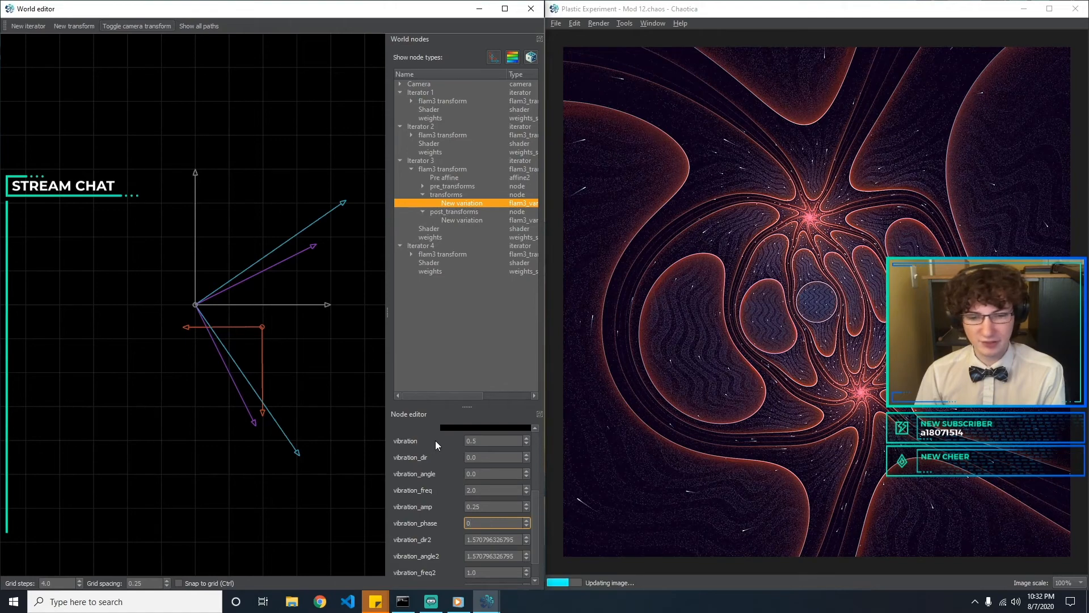
Set vibration_dir2 to 1.57
key(Tab)
text(1.1)
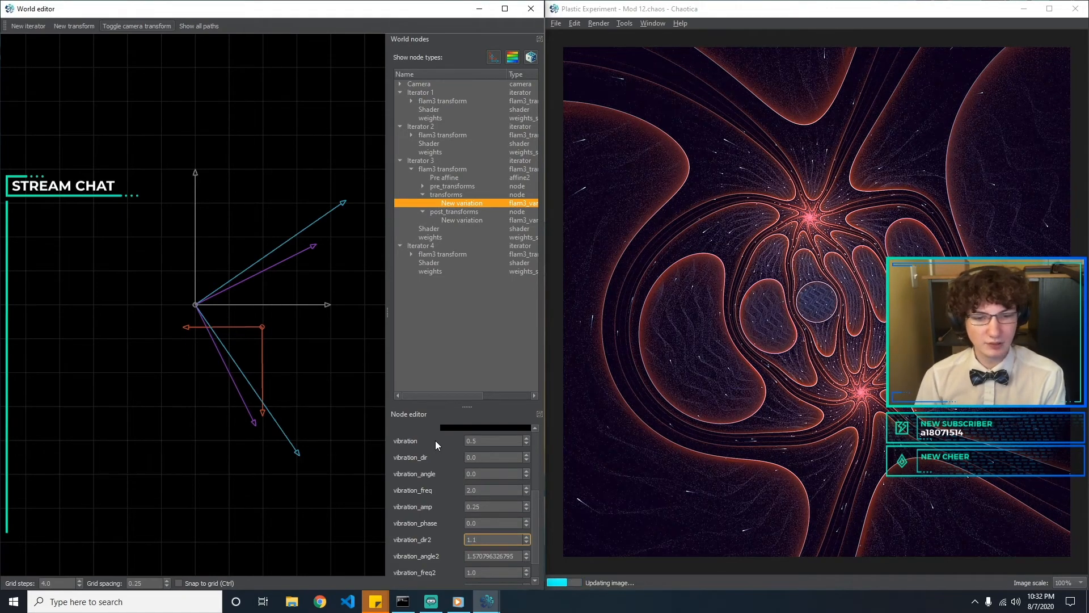
key(BackSpace)
text(57)
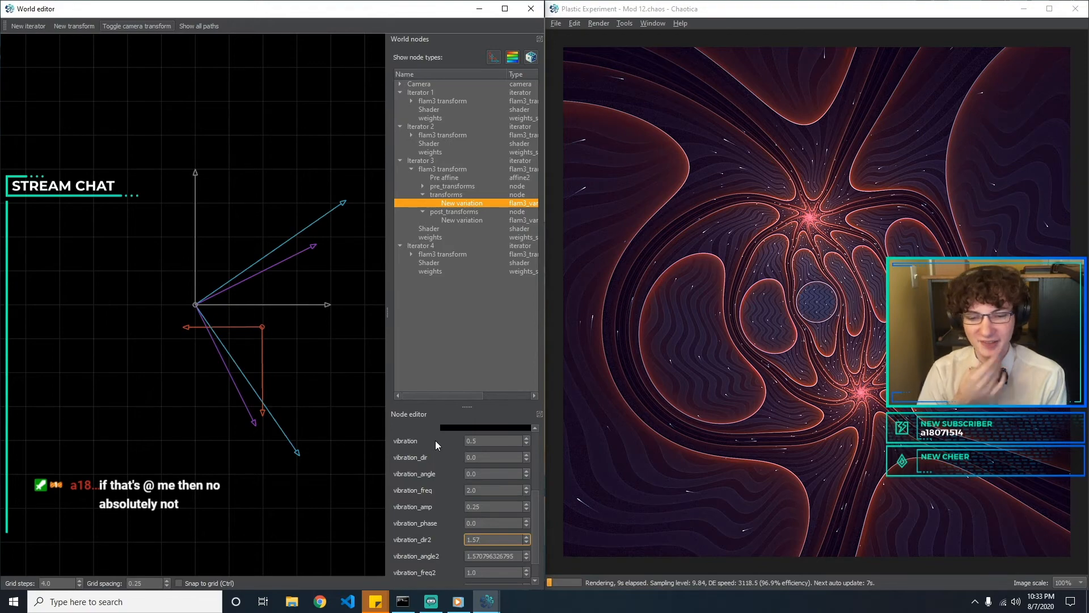
Try 3.14 for both vibration_dir2 and vibration_angle2
key(ctrl+a)
text(4)
key(BackSpace)
text(3.15)
key(BackSpace)
text(4)
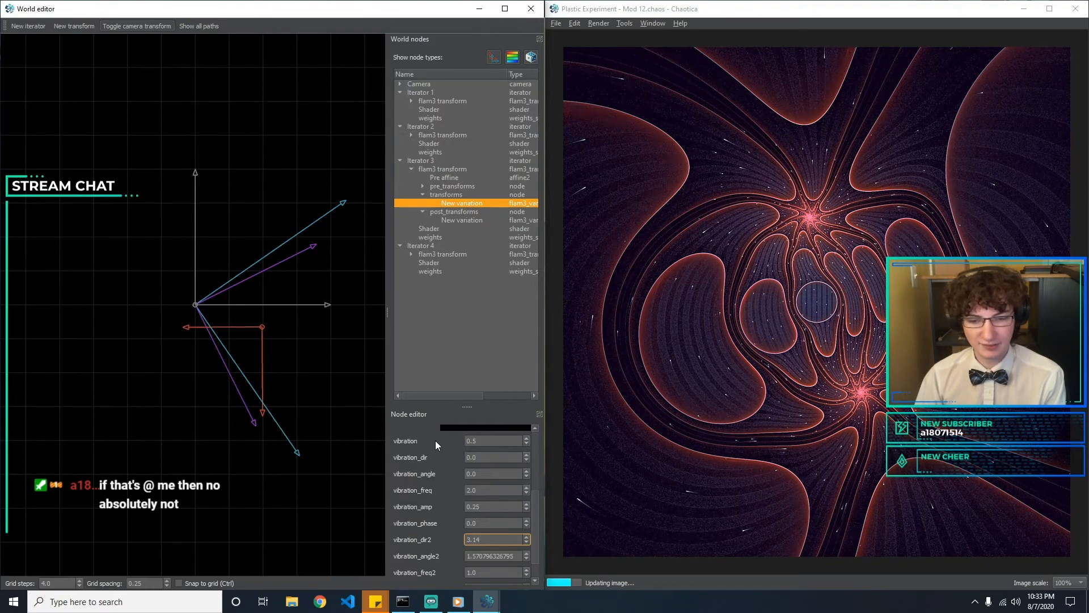
key(Tab)
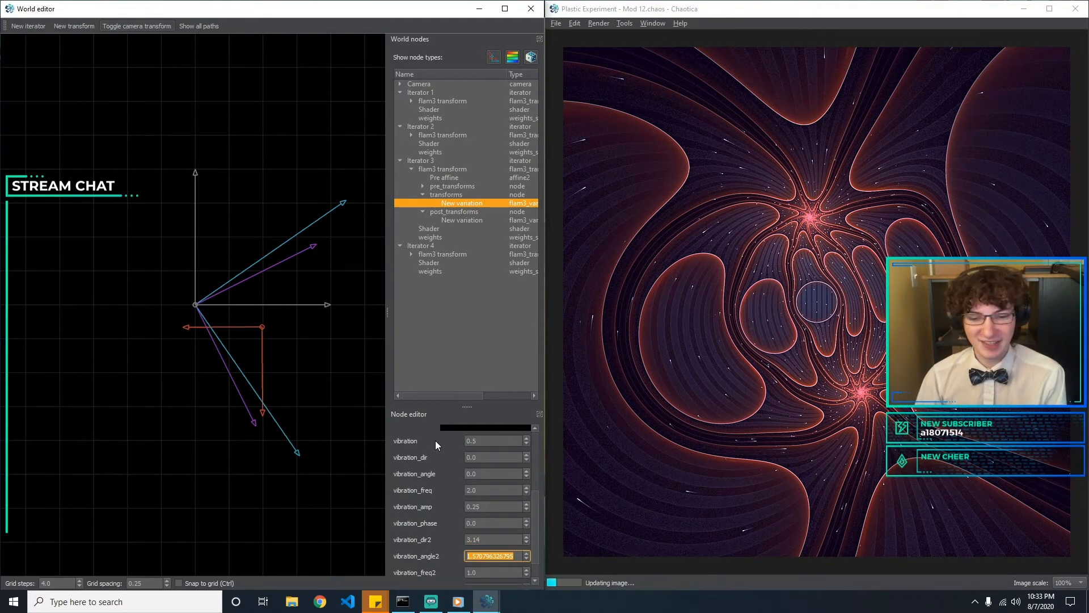
text(3.14)
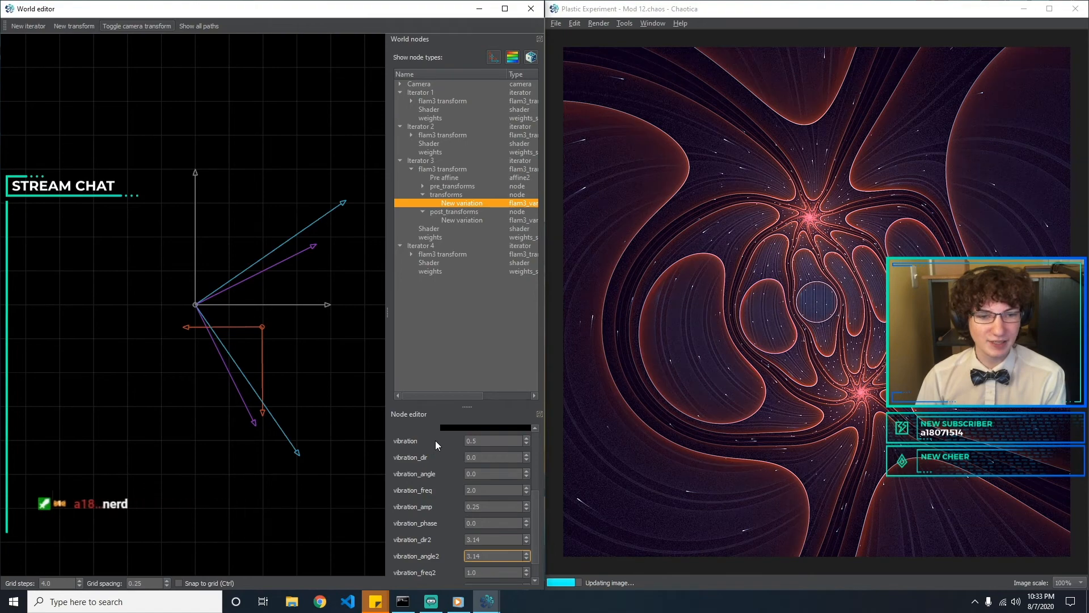
Set vibration_angle2 and vibration_dir2 both to 1.57
key(BackSpace)
key(BackSpace)
key(BackSpace)
key(BackSpace)
text(1.567)
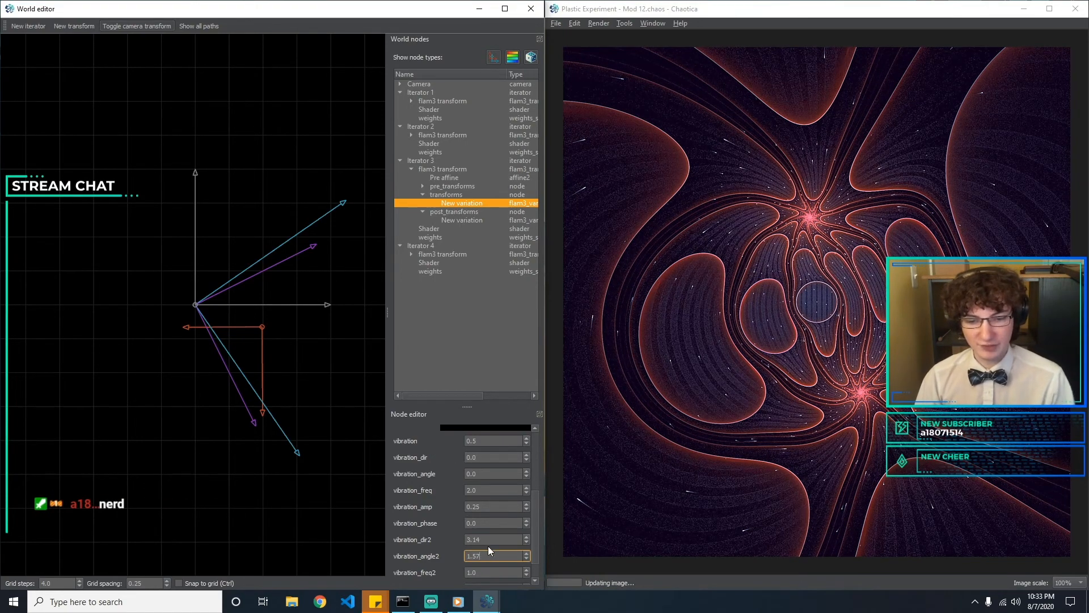
key(shift+Tab)
text(1.57)
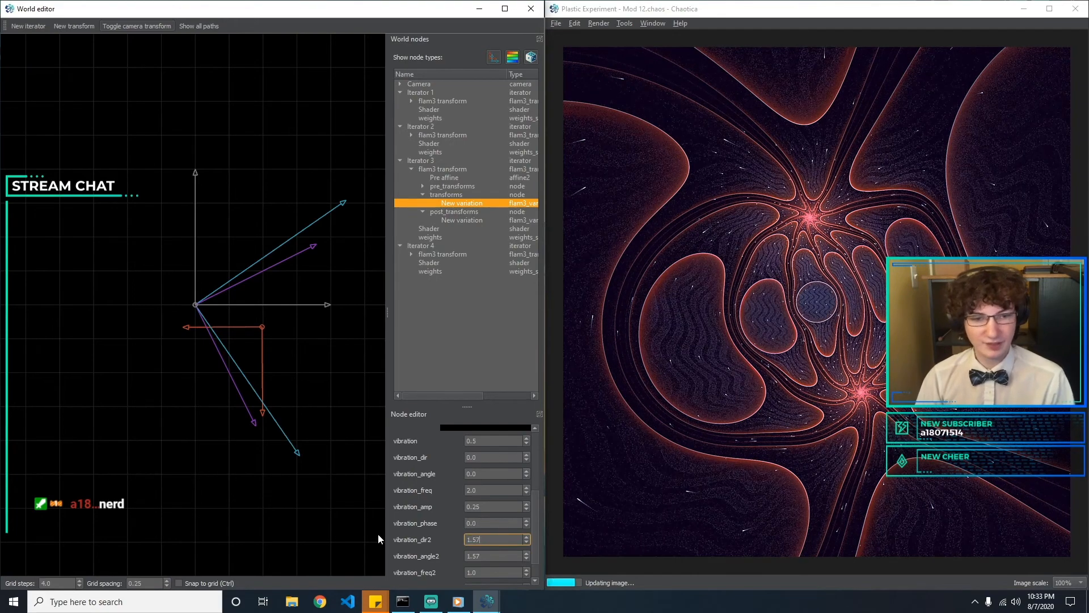
Set vibration_amp2 to 0.3 and vibration_phase2 to 0
scroll(531, 521, down, 2)
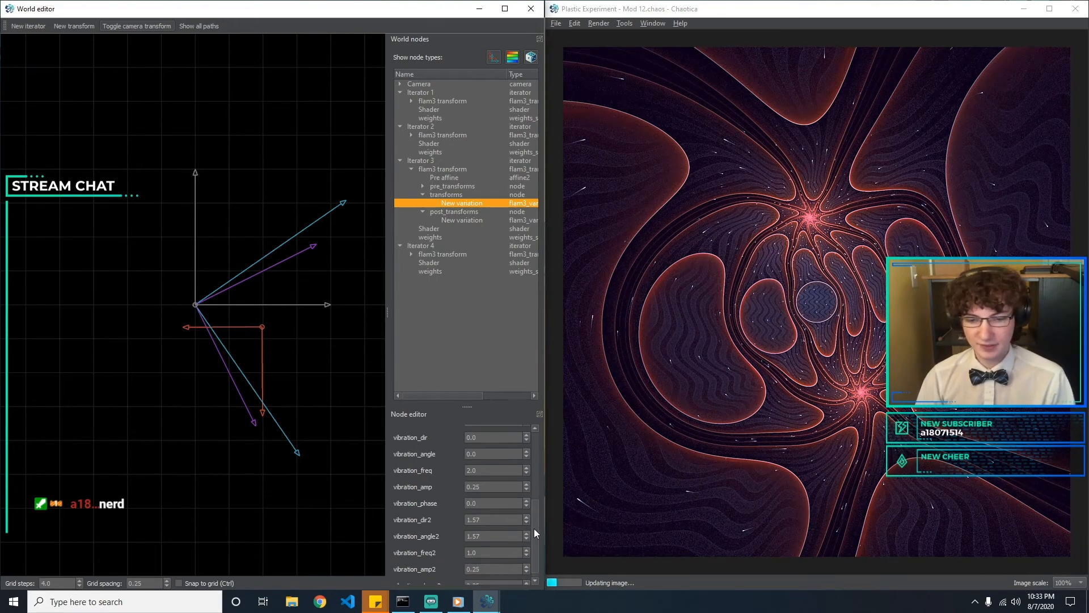
click(508, 545)
click(499, 561)
key(BackSpace)
text(7)
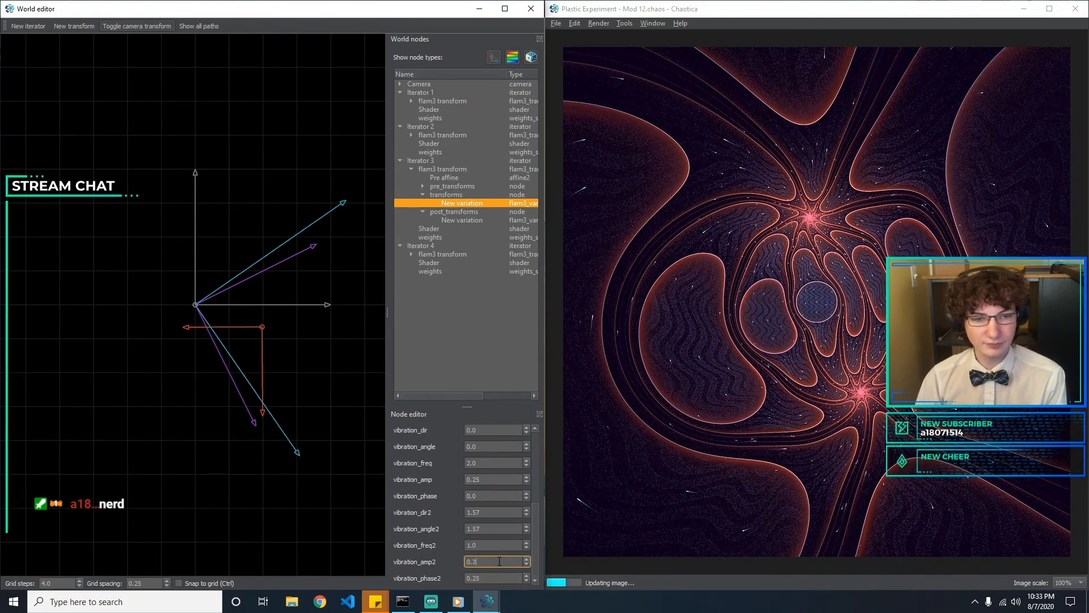
key(Tab)
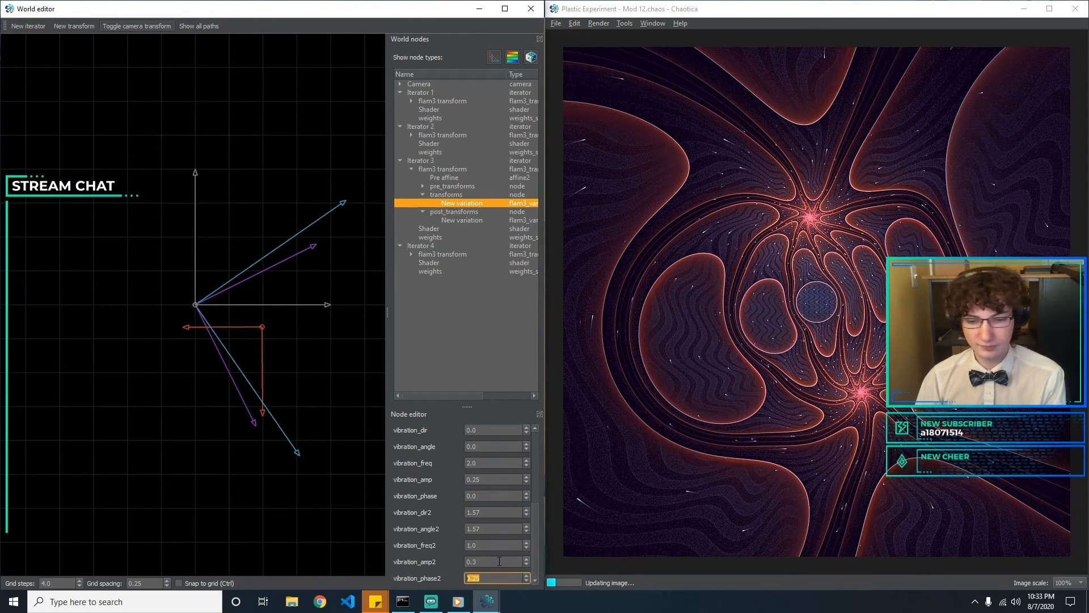
text(0.)
key(BackSpace)
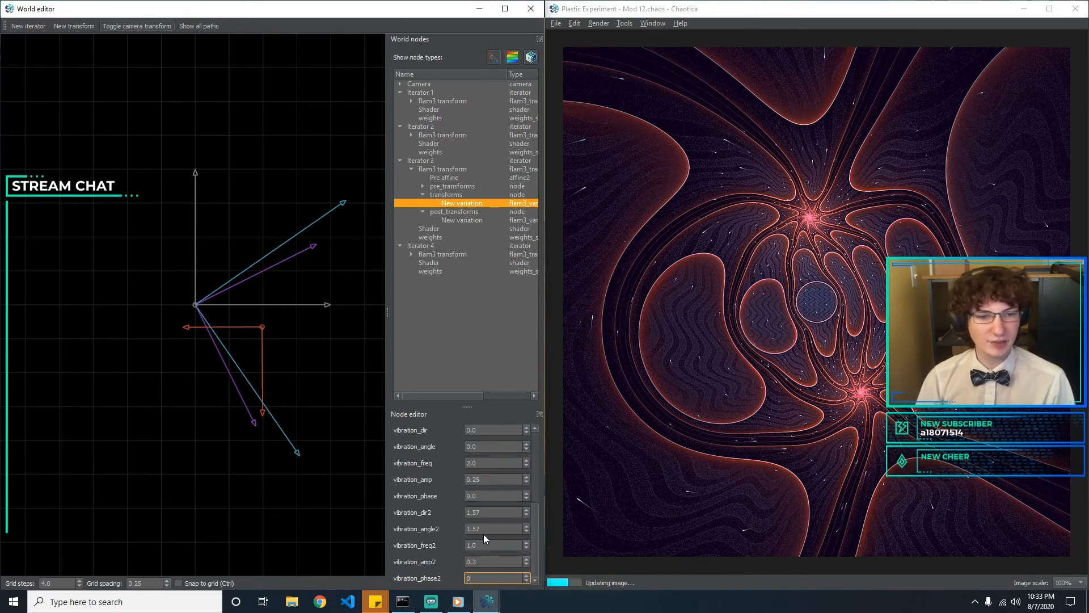
Set vibration_amp2 to 0.15 and open vibration_freq2 for editing
click(491, 560)
key(BackSpace)
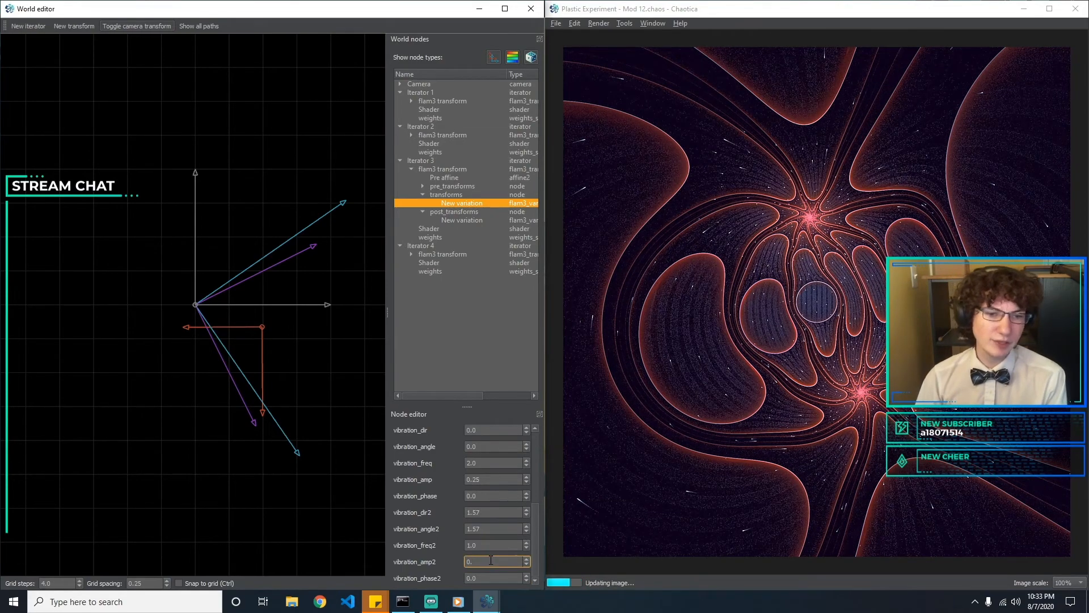
text(15)
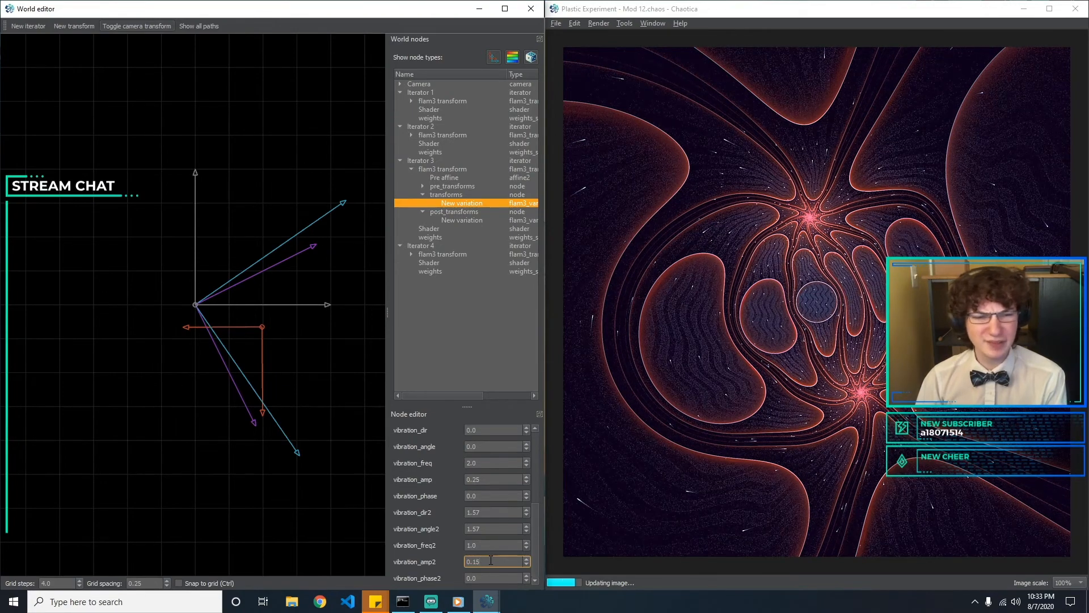
click(483, 545)
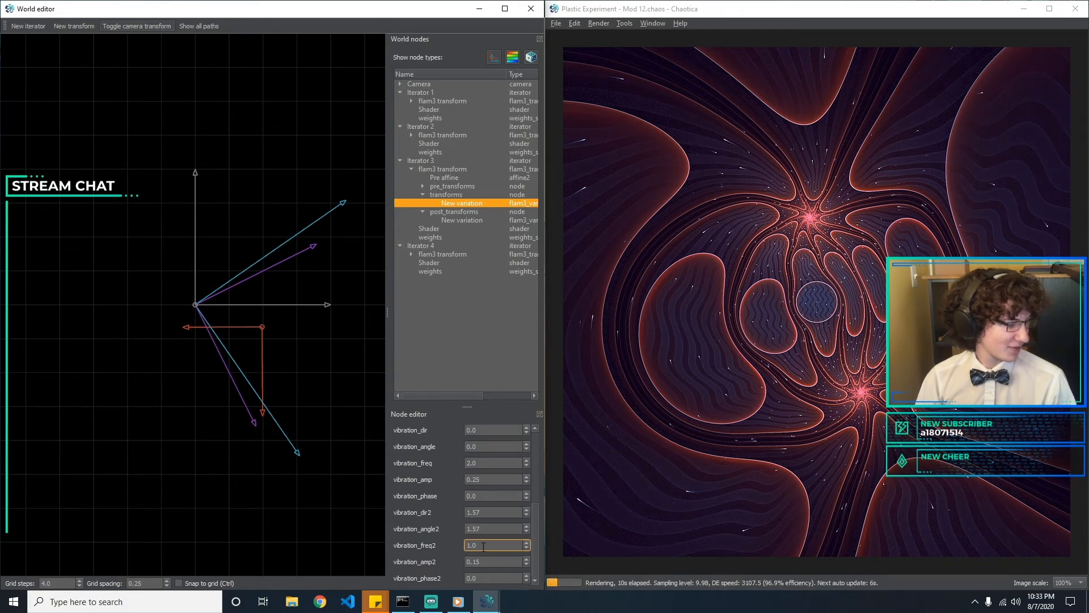
click(494, 529)
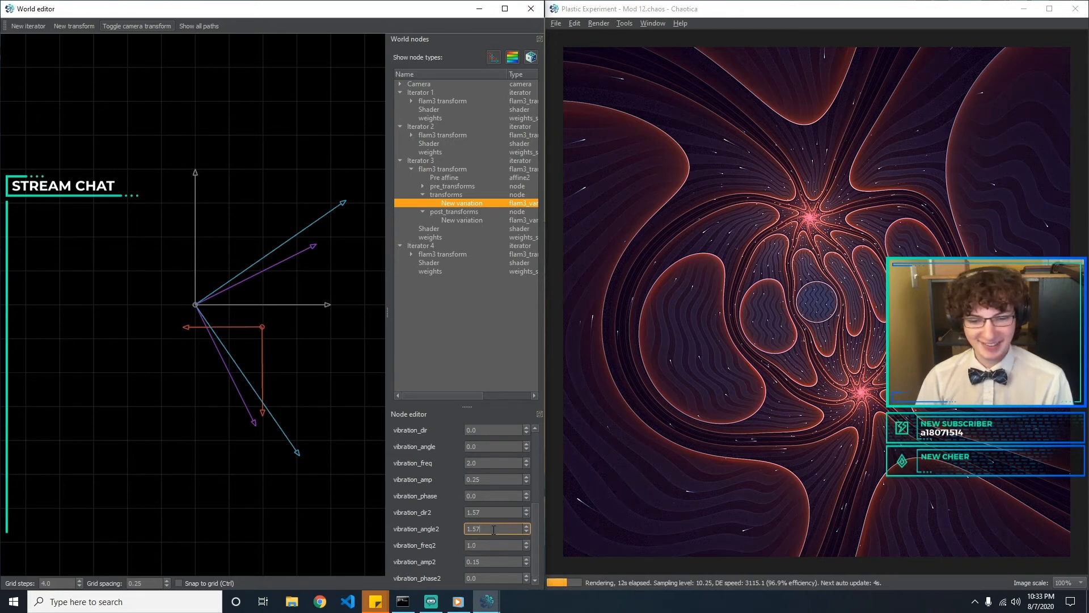
click(489, 496)
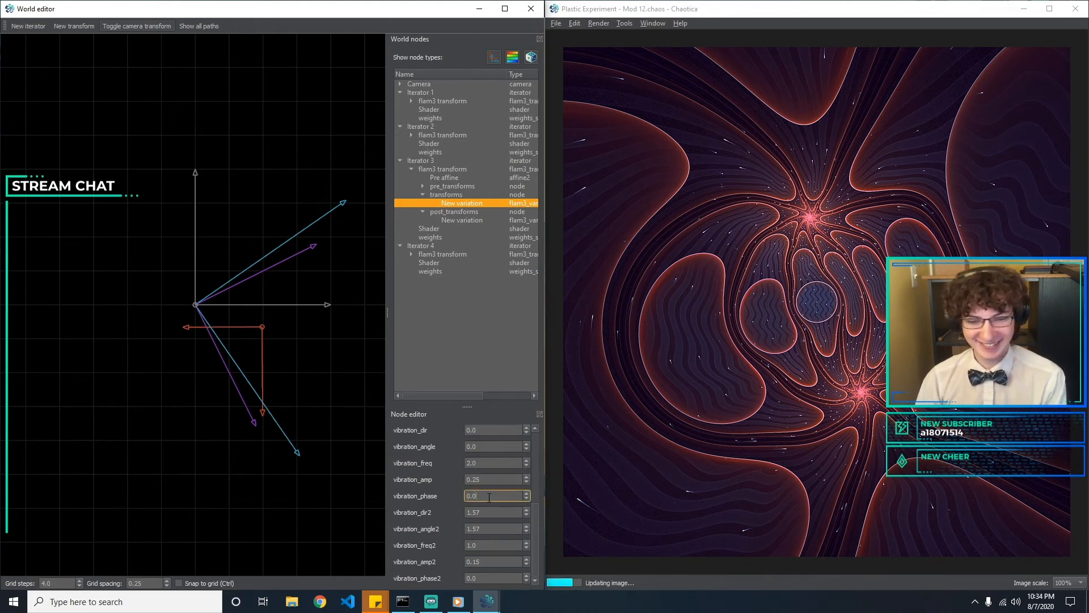
click(492, 513)
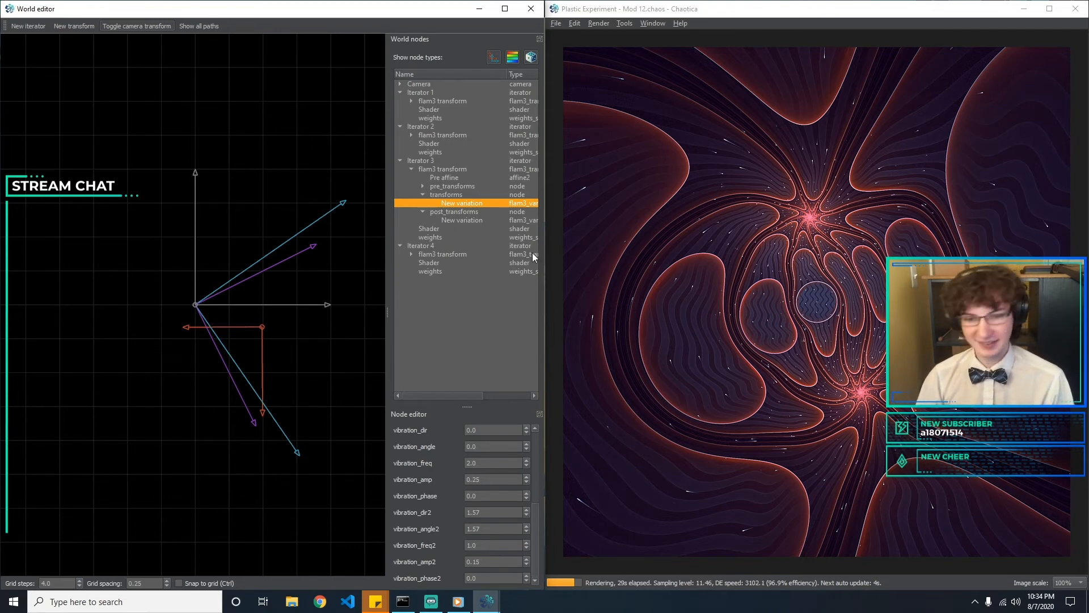
Save the fractal as a new file named Plastic Experiment - Mod 13.chaos
click(556, 23)
click(583, 89)
click(707, 254)
key(BackSpace)
text(3)
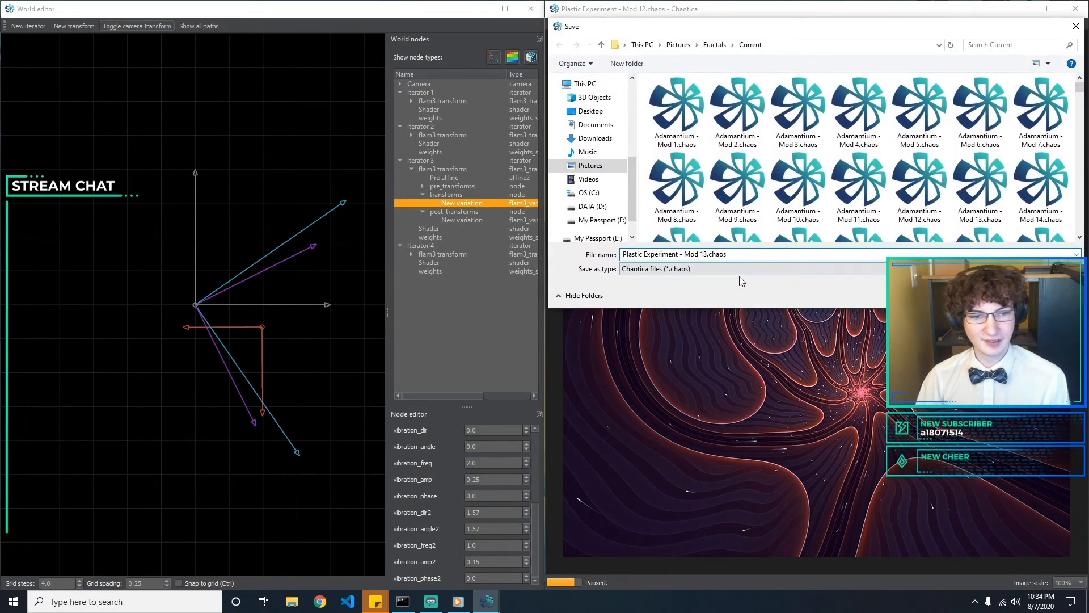
key(Return)
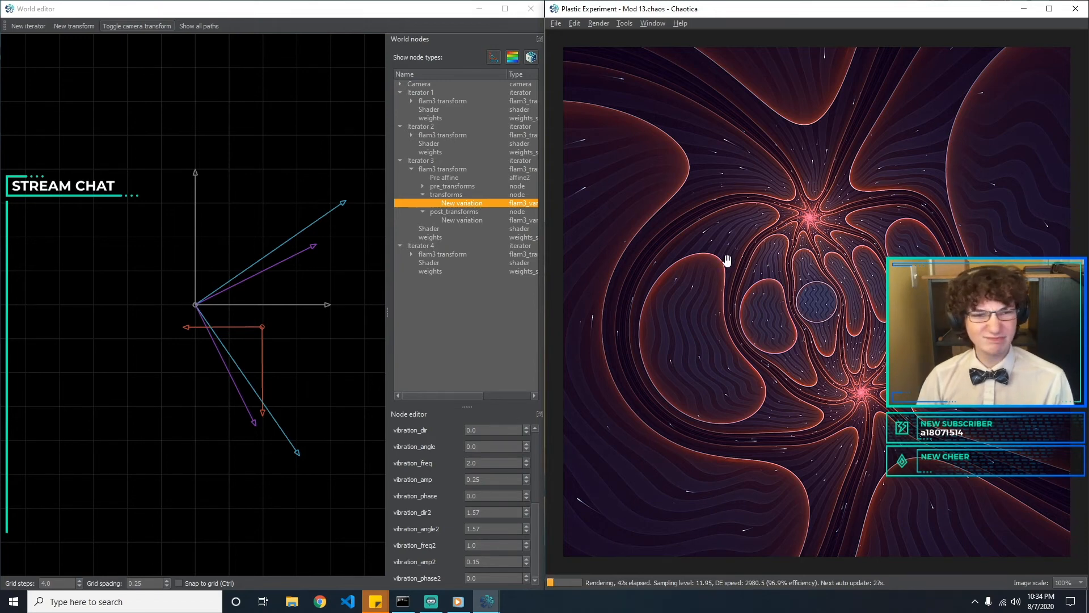
Add a second variation under Iterator 3's post_transforms and set its transform type to julia
click(478, 222)
click(472, 208)
click(476, 220)
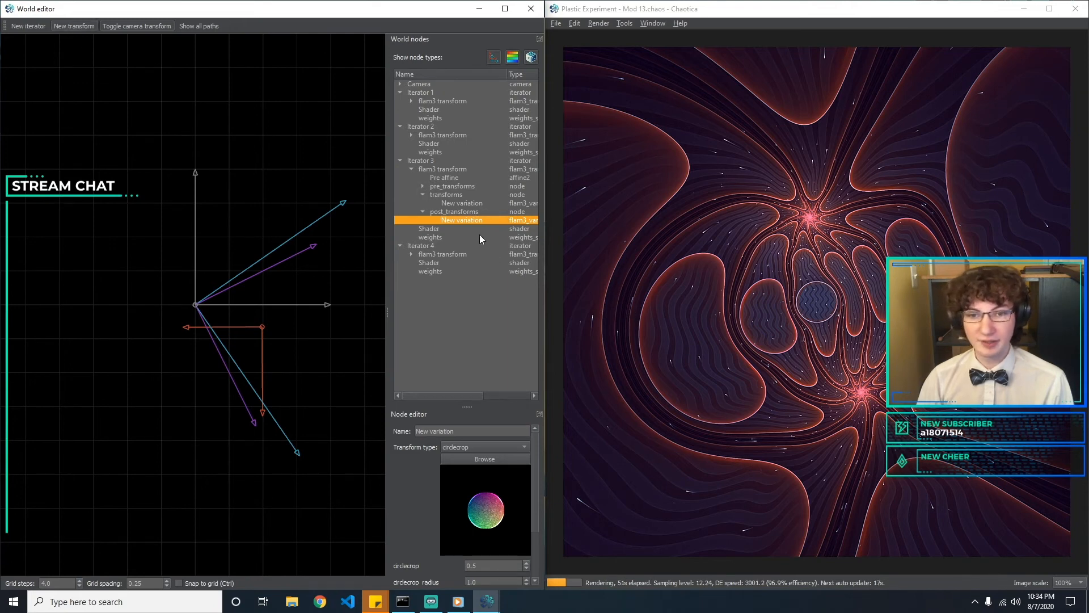
click(475, 227)
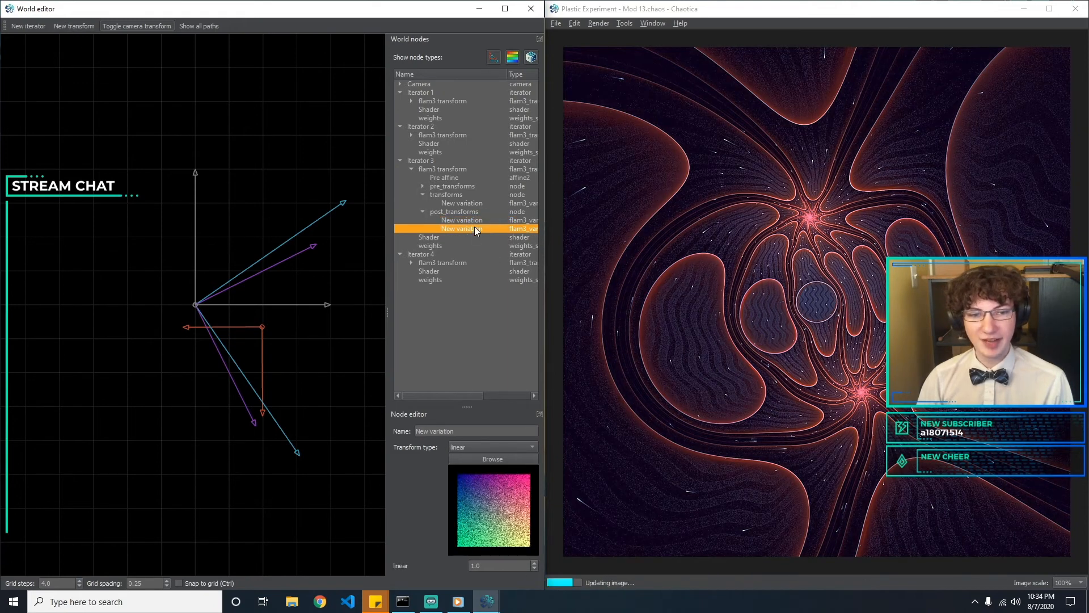
click(520, 449)
click(432, 459)
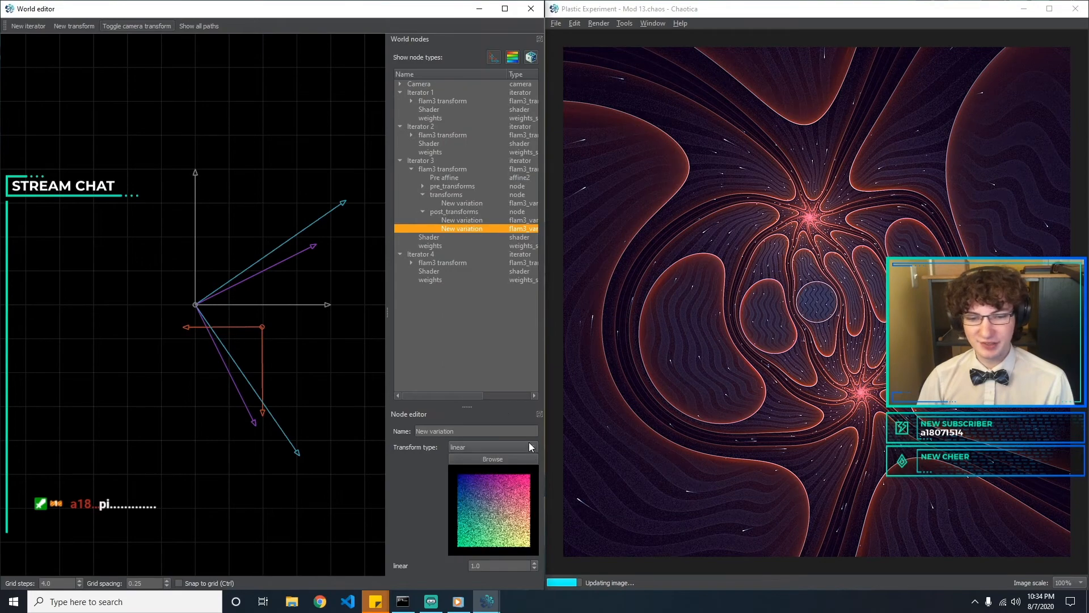
click(528, 444)
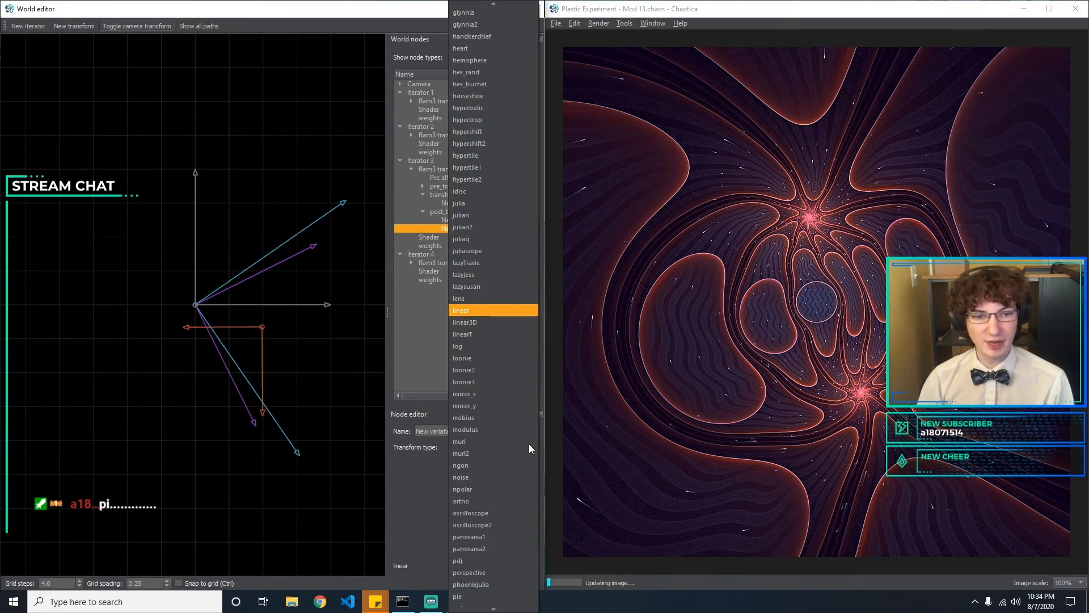
key(j)
key(Return)
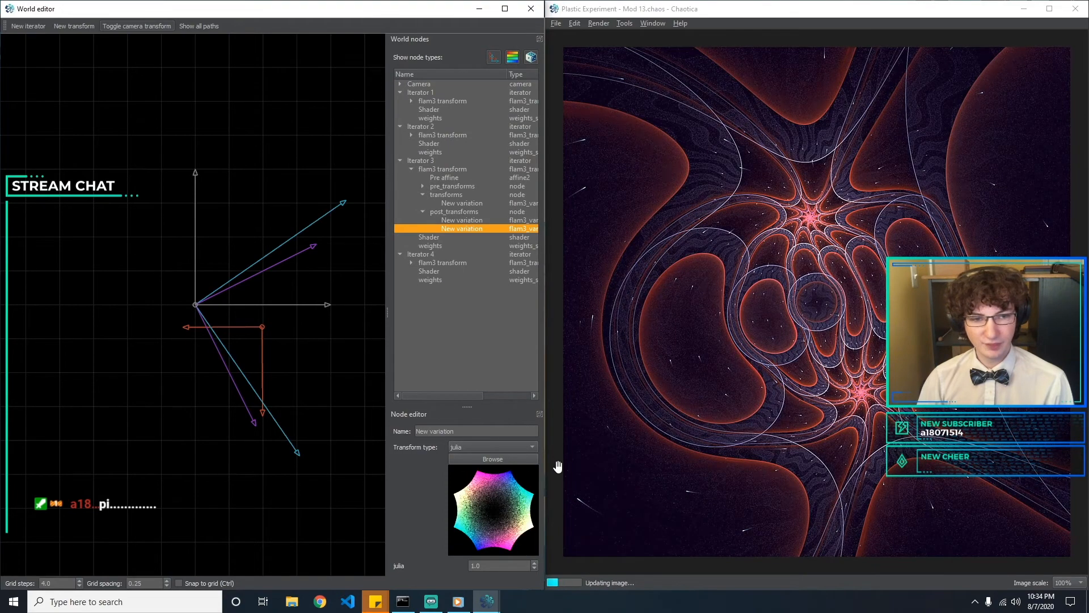
Change the new post-transform variation to julian, with julian at 1 and julian_power at 2
double_click(501, 565)
click(492, 448)
key(Down)
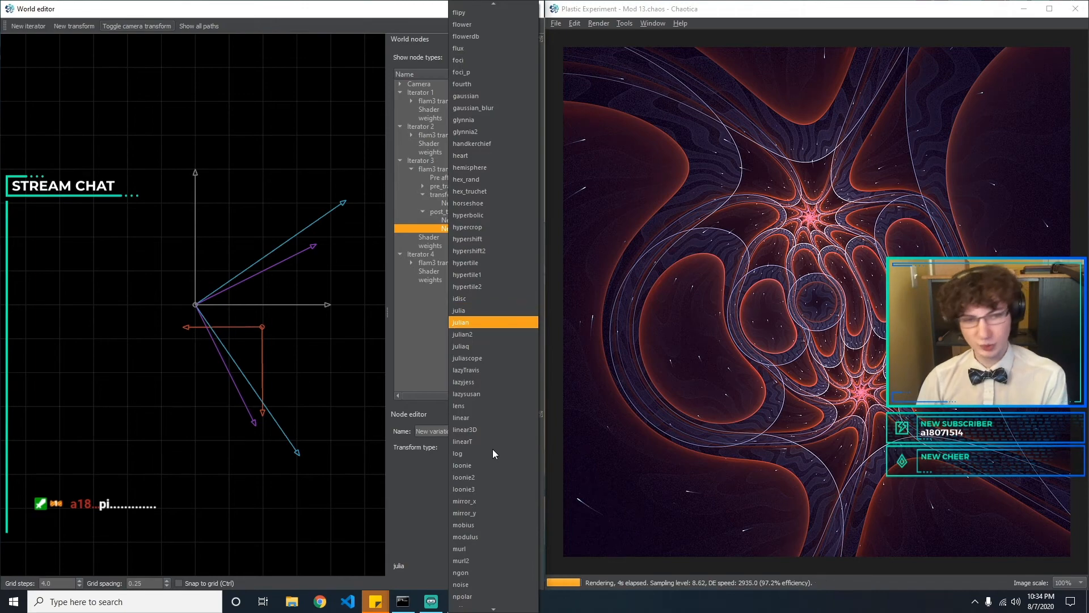
key(Return)
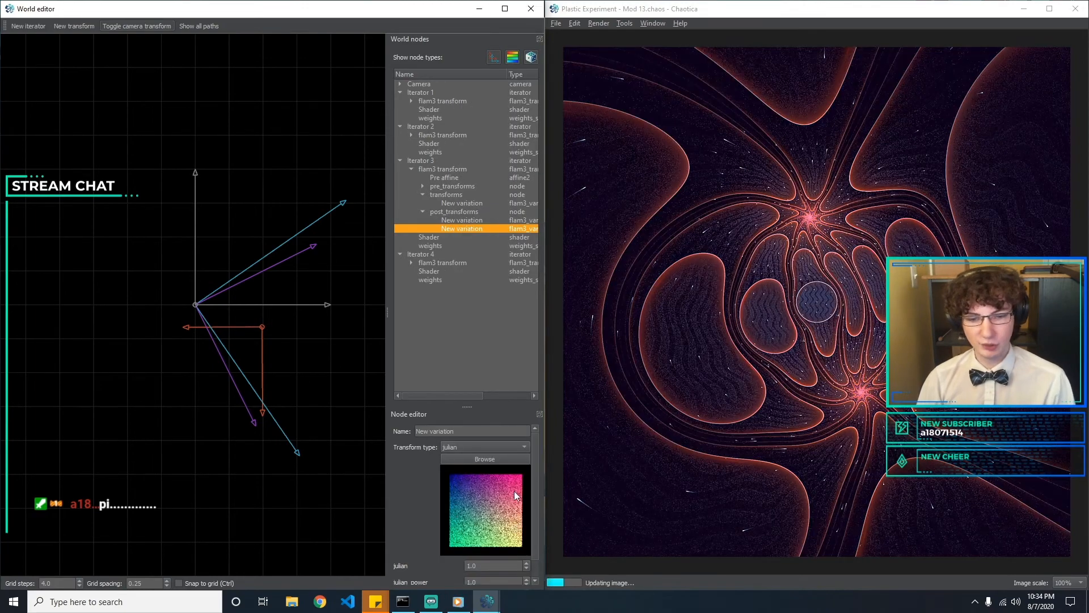
drag(536, 482, 306, 516)
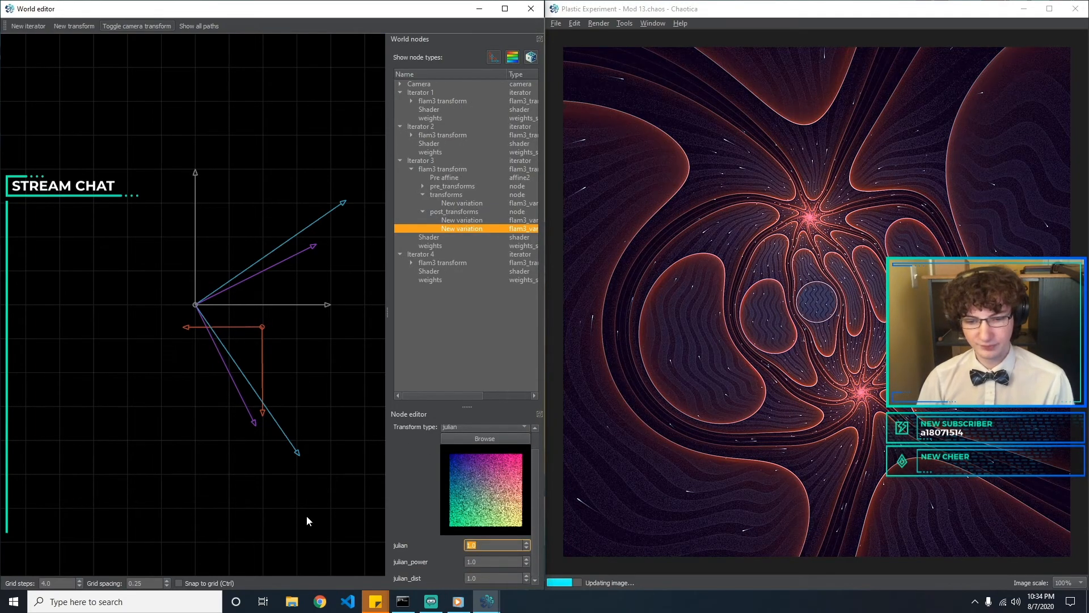
key(BackSpace)
text(1)
key(Tab)
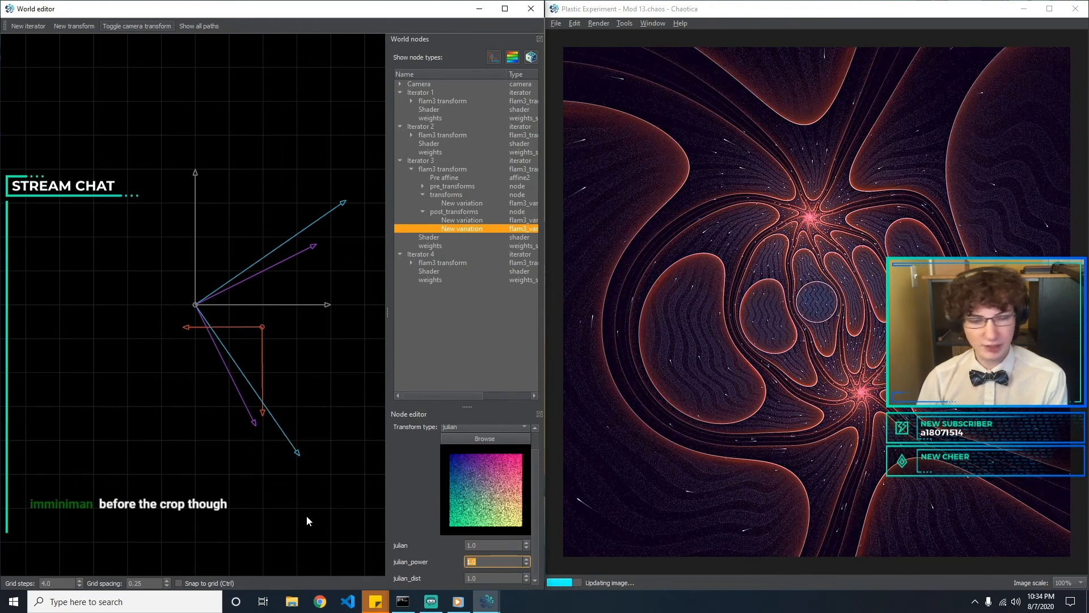
text(2)
key(Tab)
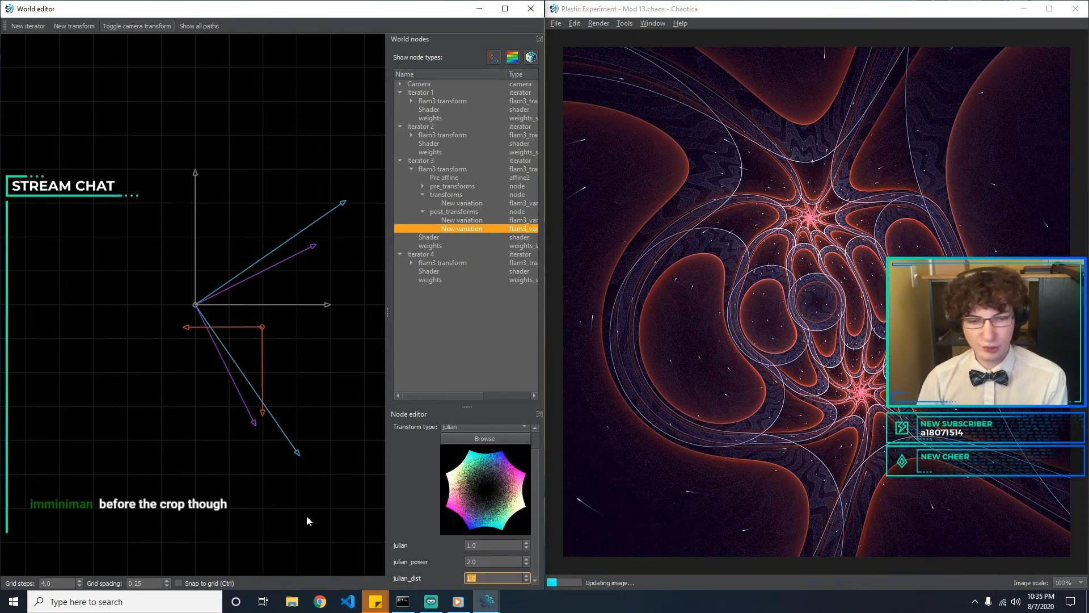
Try julian_dist values of 0.5, 2, 3 and 1 on the julian variation
text(0.5)
key(BackSpace)
key(BackSpace)
key(BackSpace)
text(2)
key(BackSpace)
text(3)
key(BackSpace)
text(2)
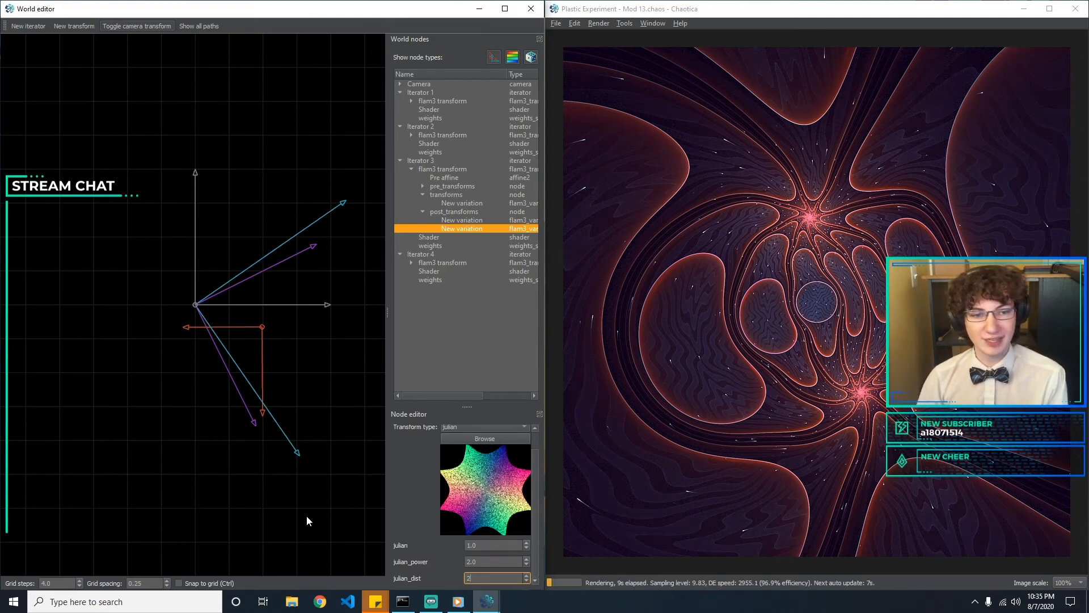
key(BackSpace)
text(1)
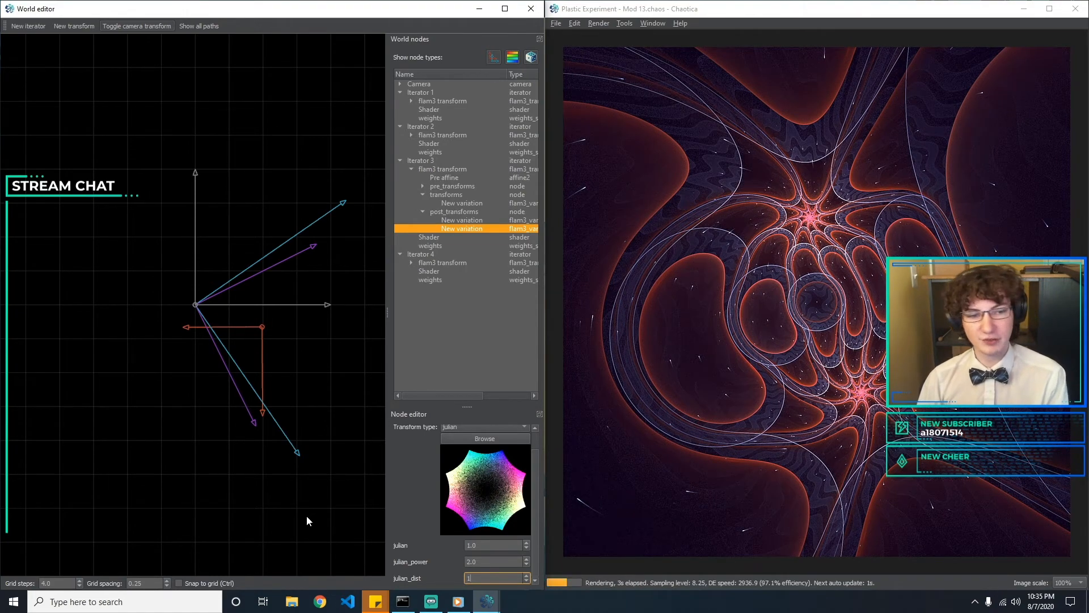
Compare julian_dist at 2 and 3, and set it to 3
key(BackSpace)
text(2)
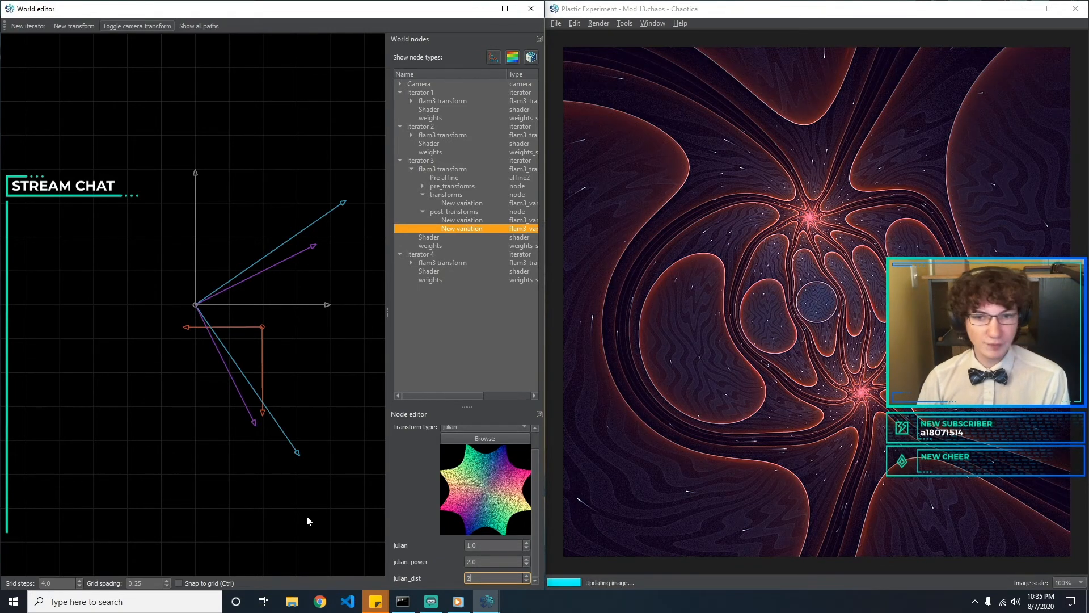
key(BackSpace)
text(3)
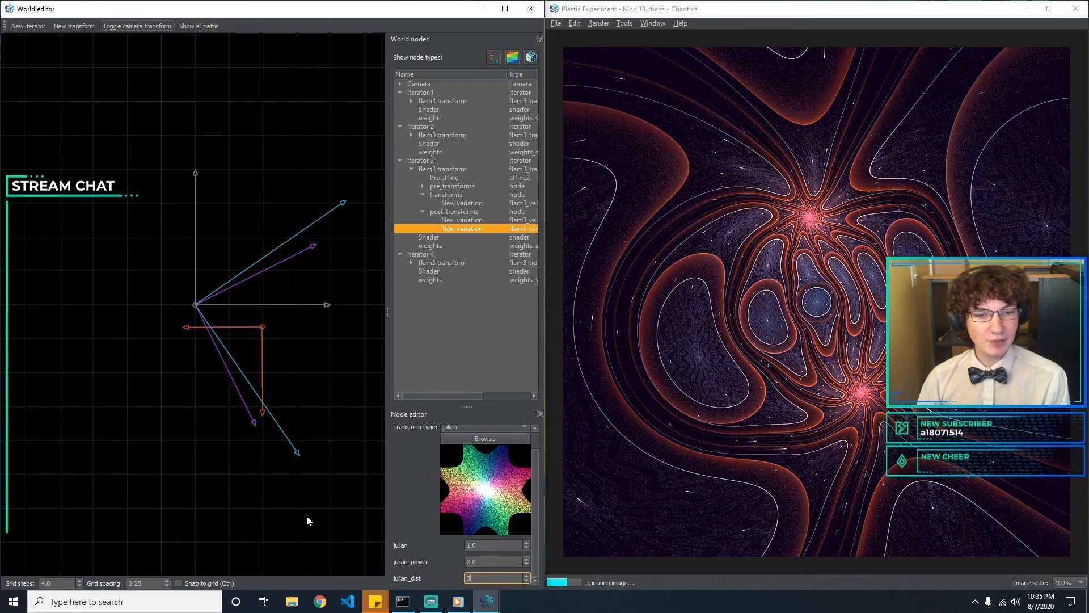
text(2)
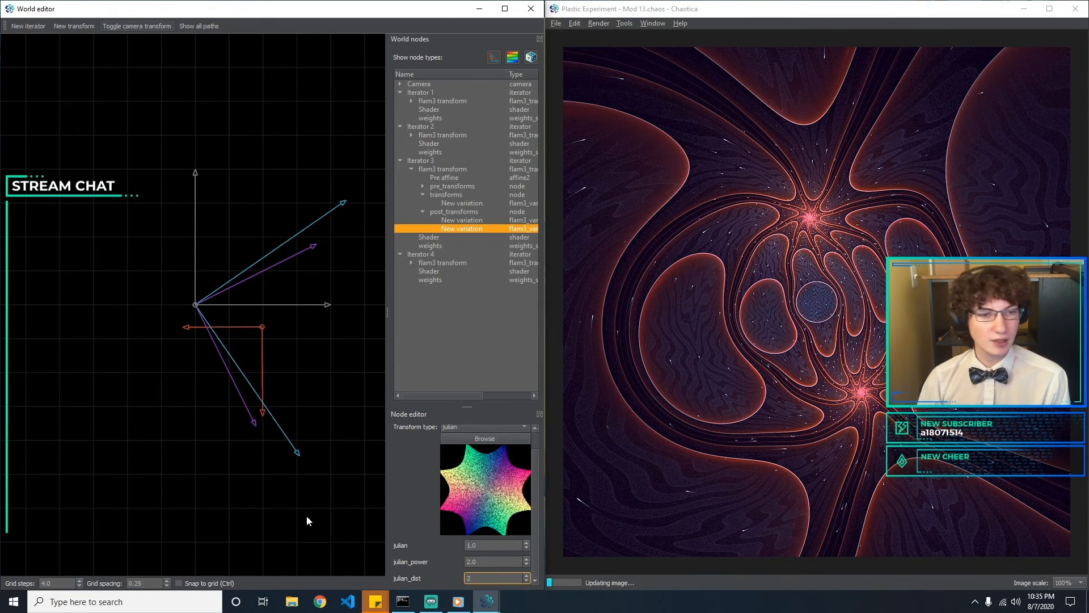
key(BackSpace)
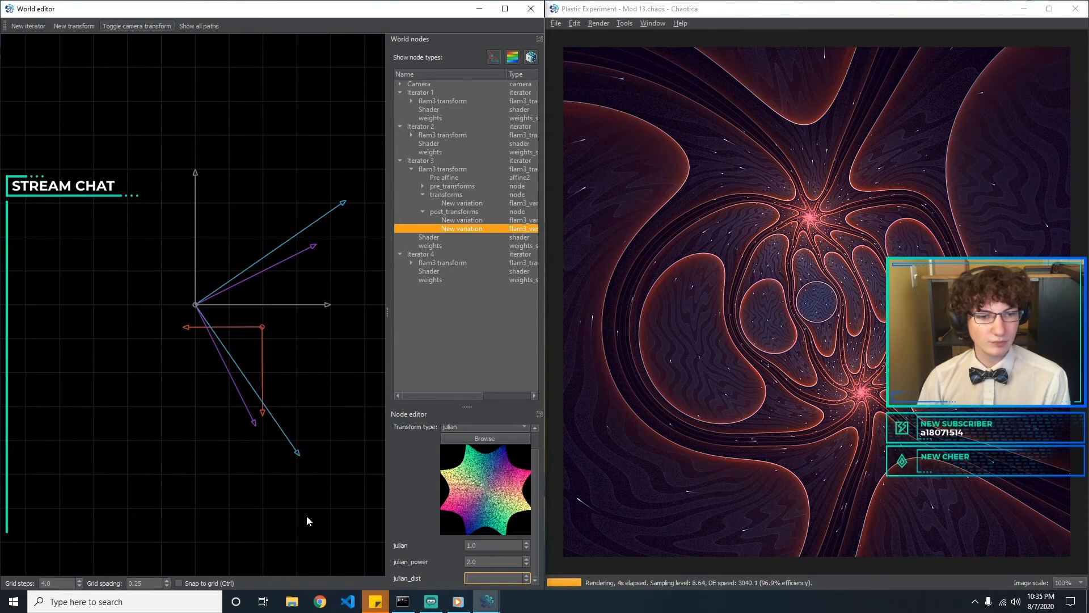
text(3)
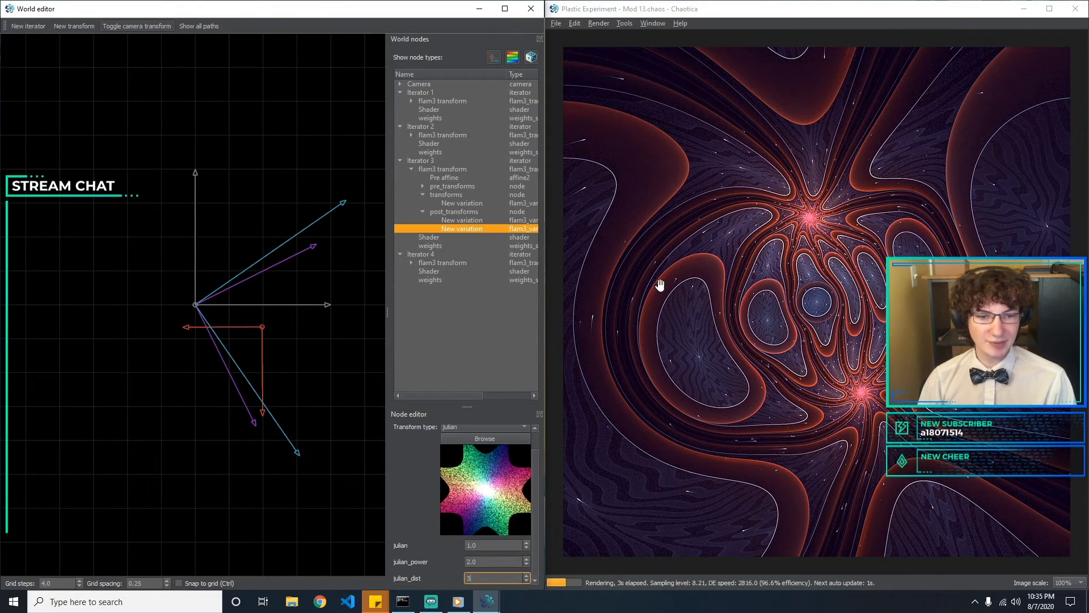
Save the fractal as a new file named Plastic Experiment - Mod 14.chaos
click(561, 22)
click(561, 23)
click(584, 89)
click(708, 260)
key(BackSpace)
text(4)
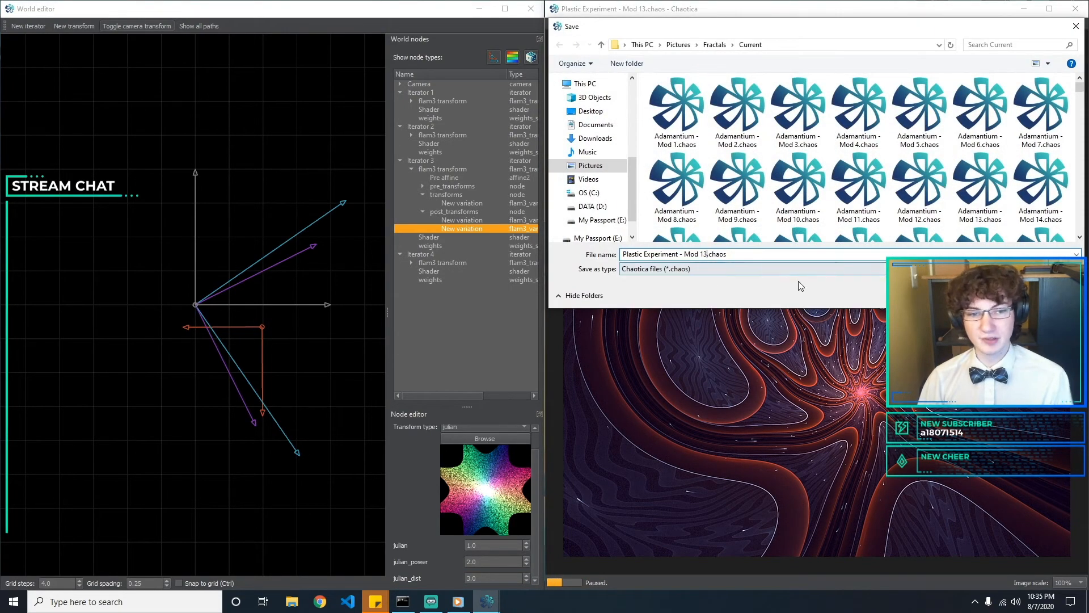
key(Return)
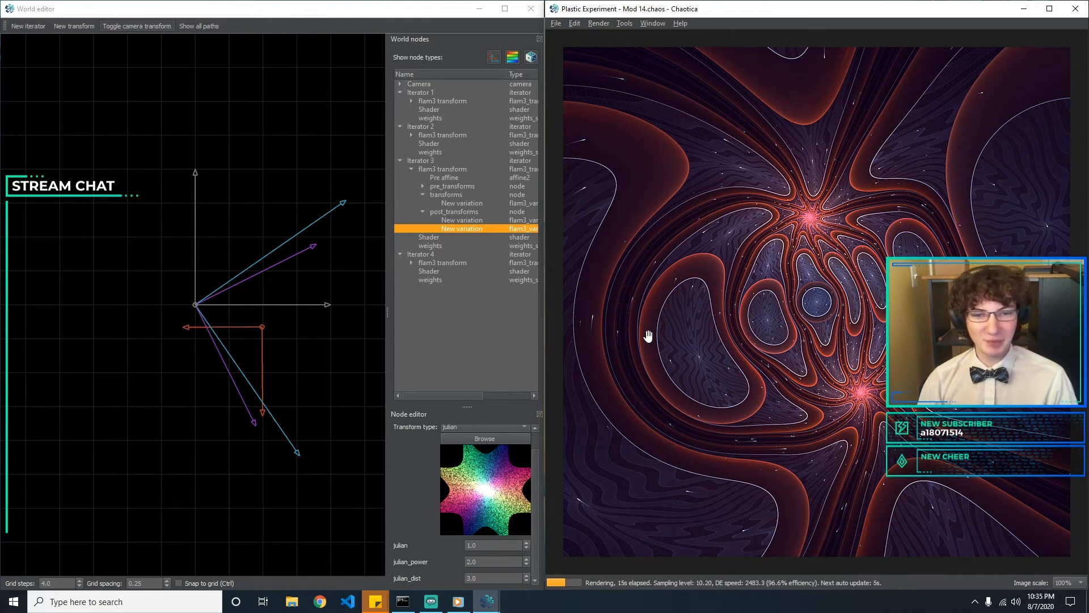
Try julian_dist values of 2.2 and 2.5, and restore it to 3
click(497, 565)
click(493, 578)
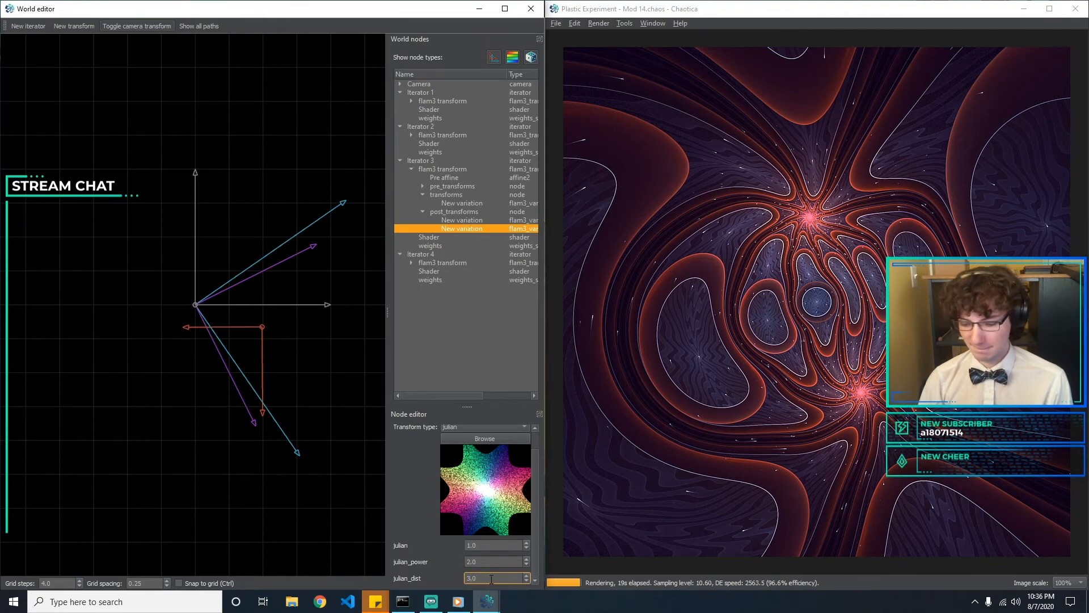
text(2.5)
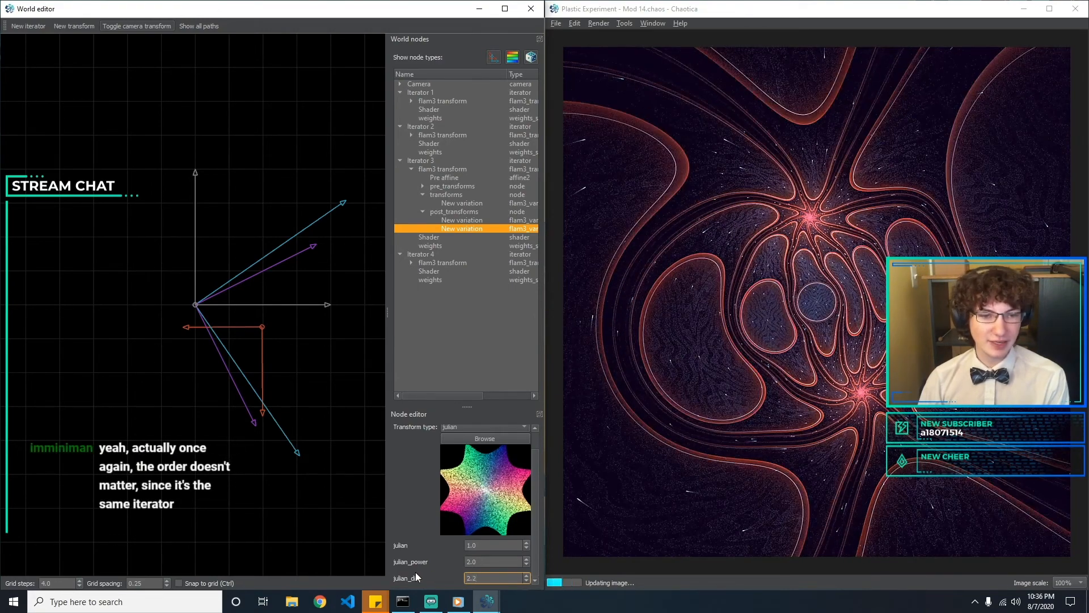
key(BackSpace)
text(5)
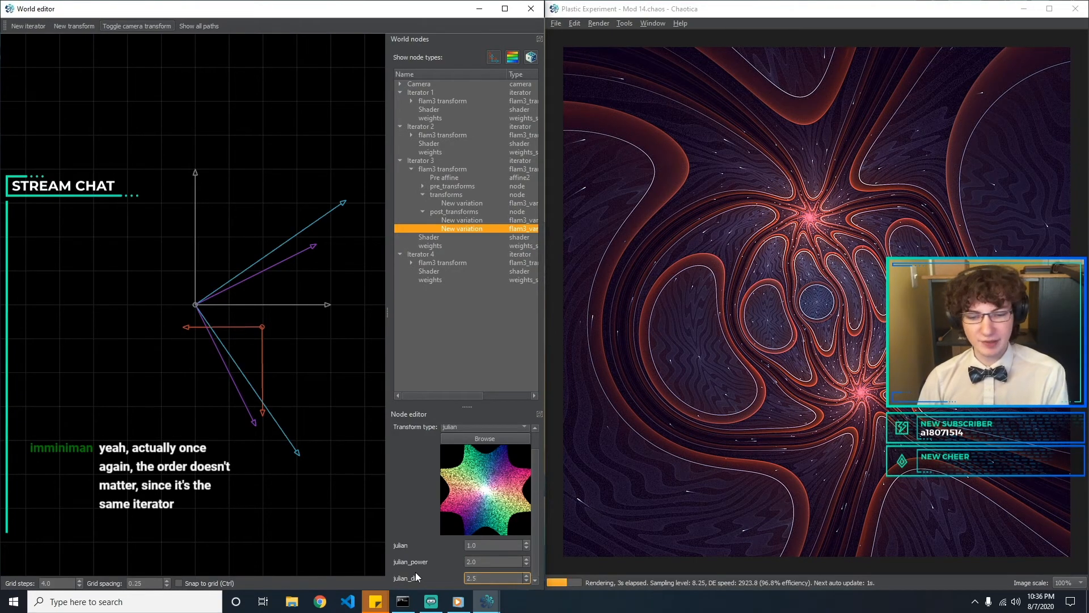
key(BackSpace)
key(BackSpace)
key(BackSpace)
text(3)
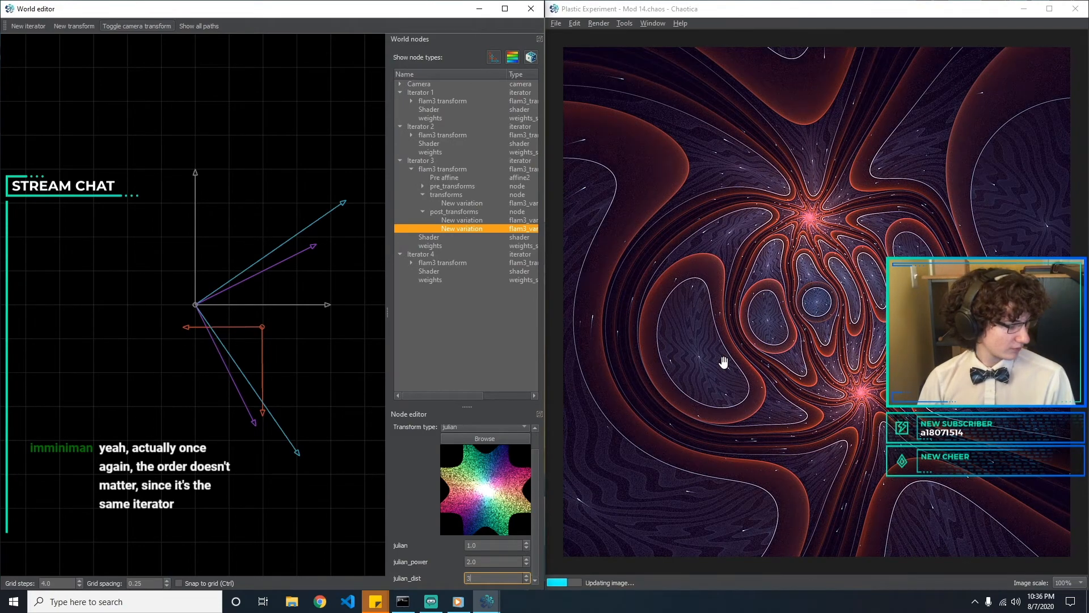
Compare the settings of the two variations under Iterator 3's post_transforms
click(444, 221)
click(451, 228)
click(471, 221)
click(474, 229)
click(476, 218)
click(474, 227)
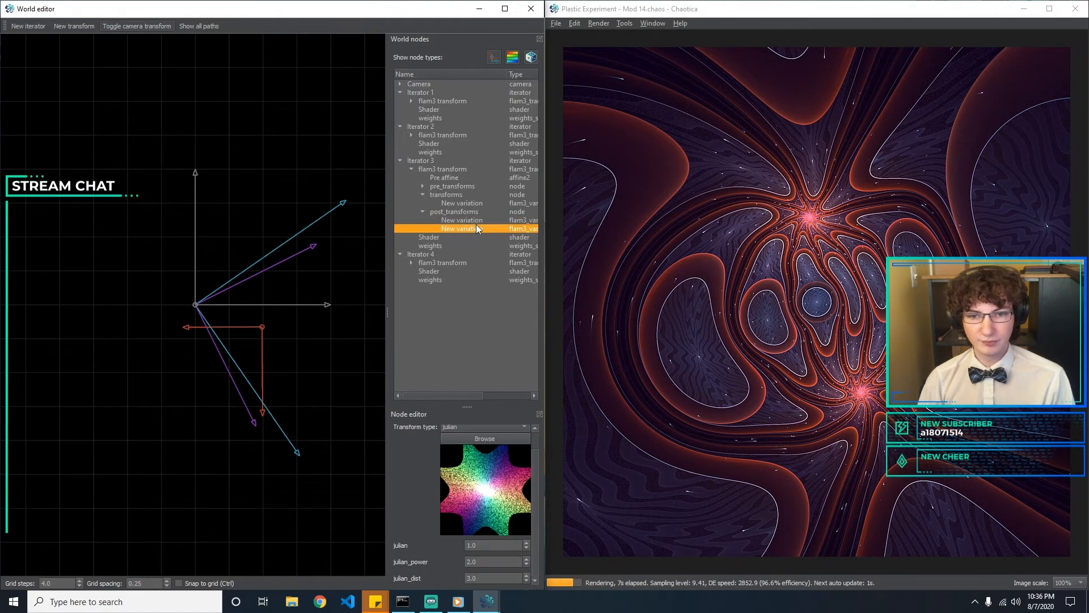
click(481, 222)
click(486, 229)
click(490, 220)
click(489, 227)
click(492, 221)
click(492, 227)
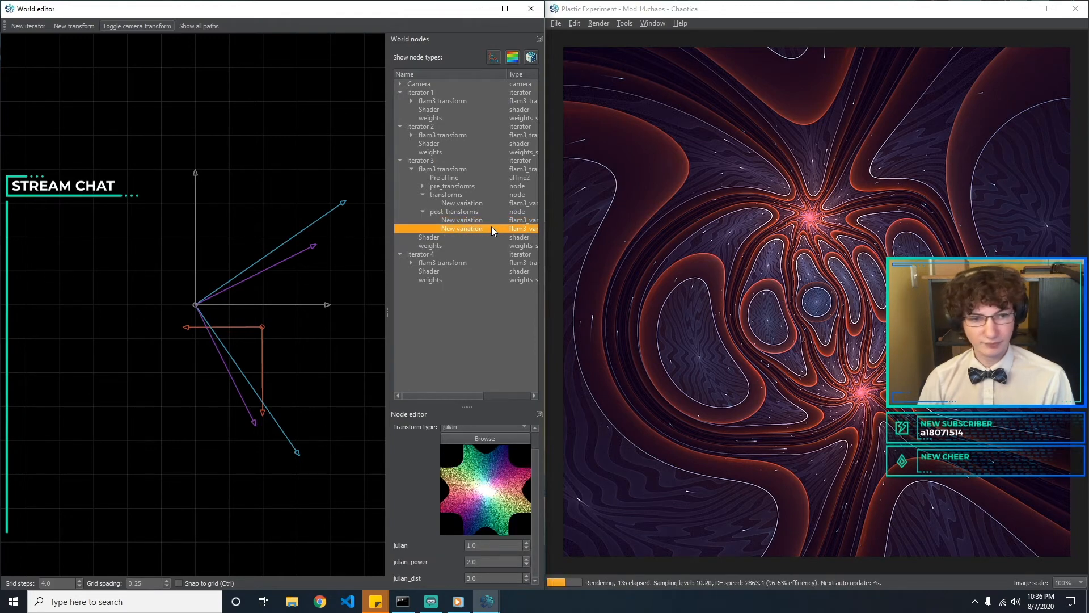
click(493, 221)
click(492, 228)
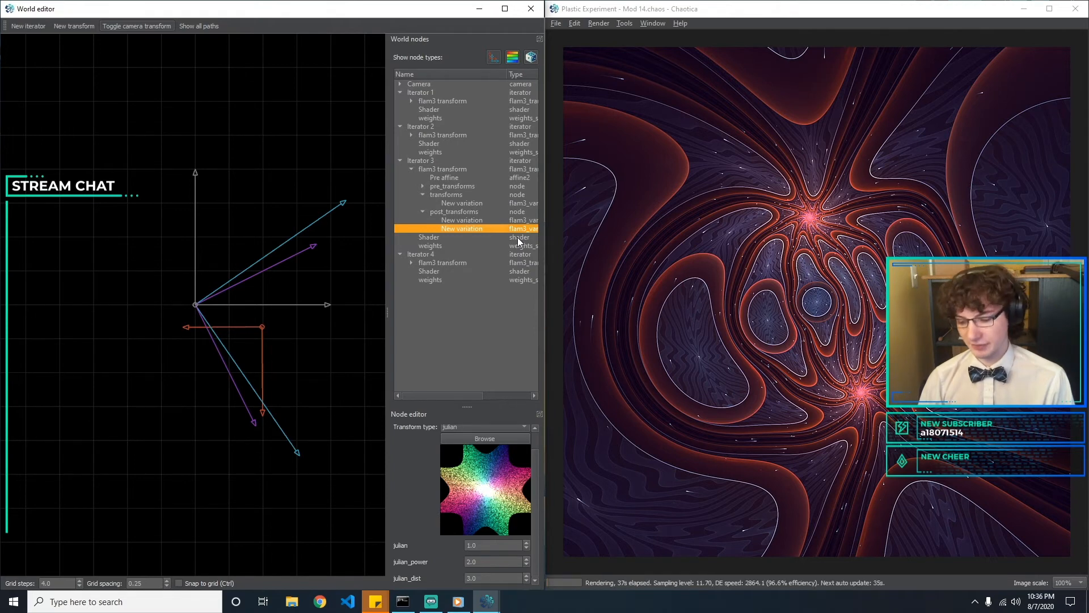
key(Up)
key(Down)
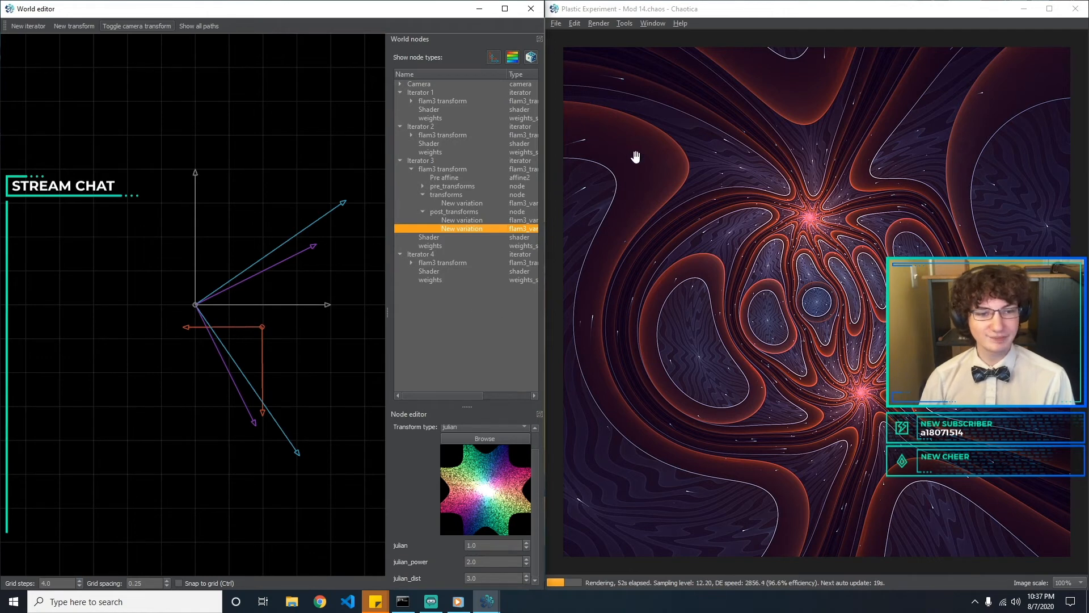
Expand Iterator 3's pre_transforms and review its pre-transform, transform and post-transform variations
click(462, 196)
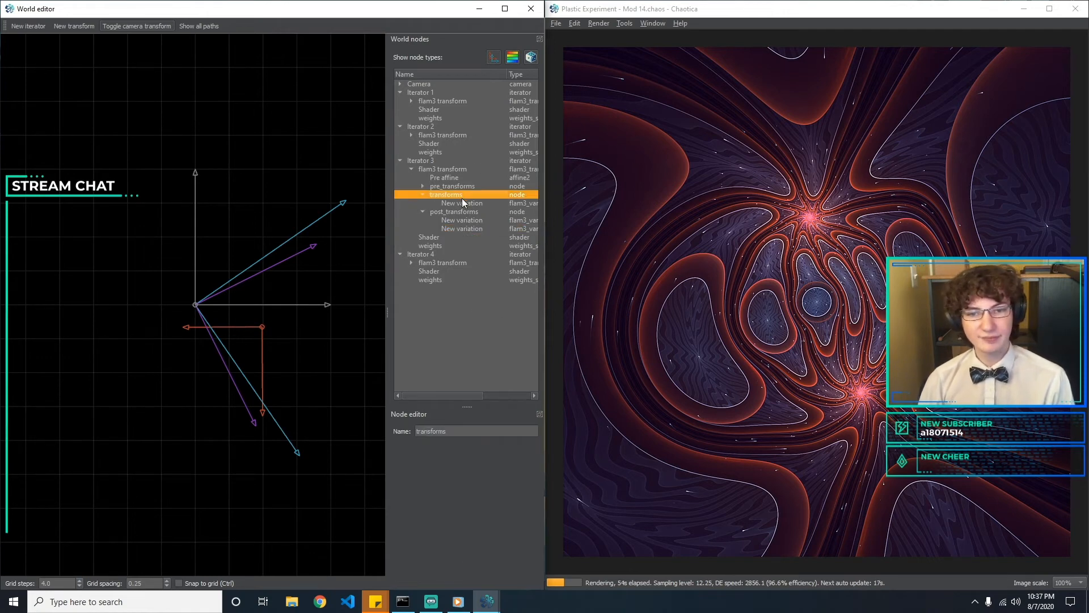
click(423, 186)
click(428, 192)
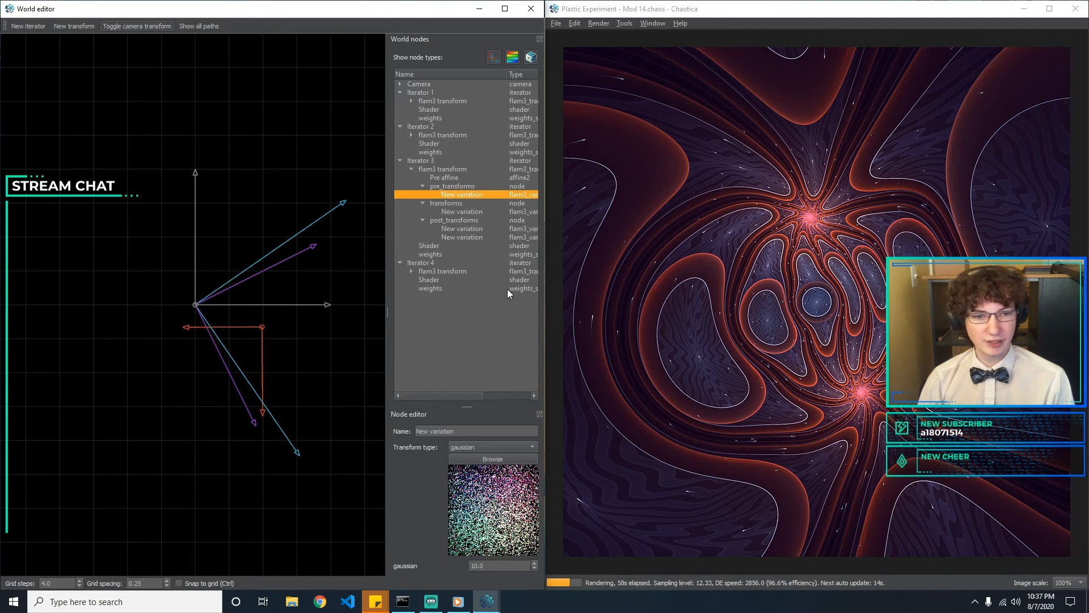
click(469, 228)
click(473, 212)
Try deleting the gaussian variation from Iterator 2's pre_transforms, and undo the deletion
click(456, 152)
click(453, 144)
click(410, 135)
click(433, 161)
click(423, 152)
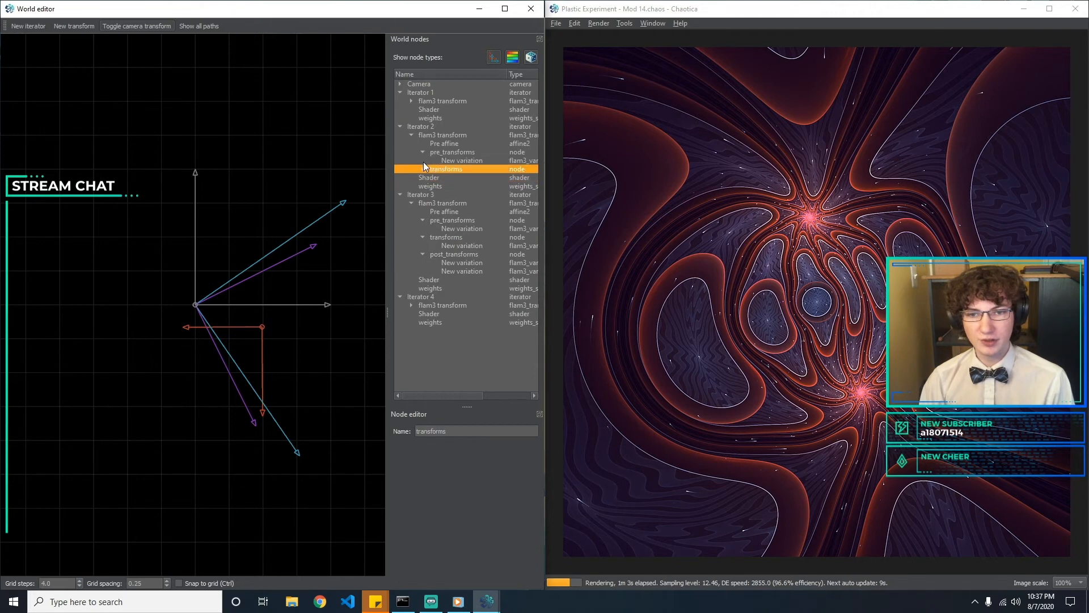
click(451, 162)
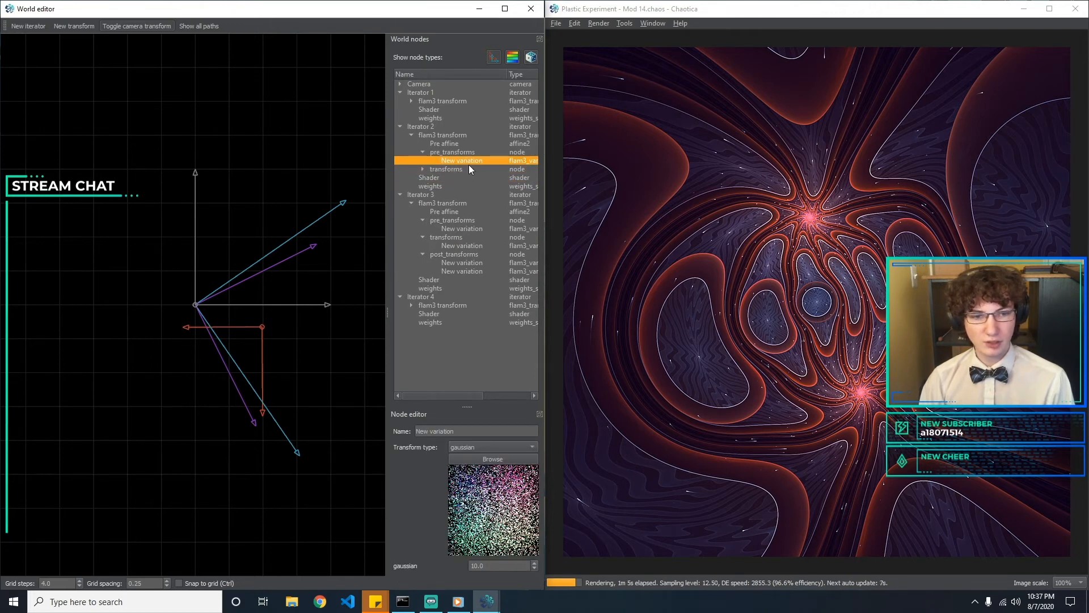
key(Delete)
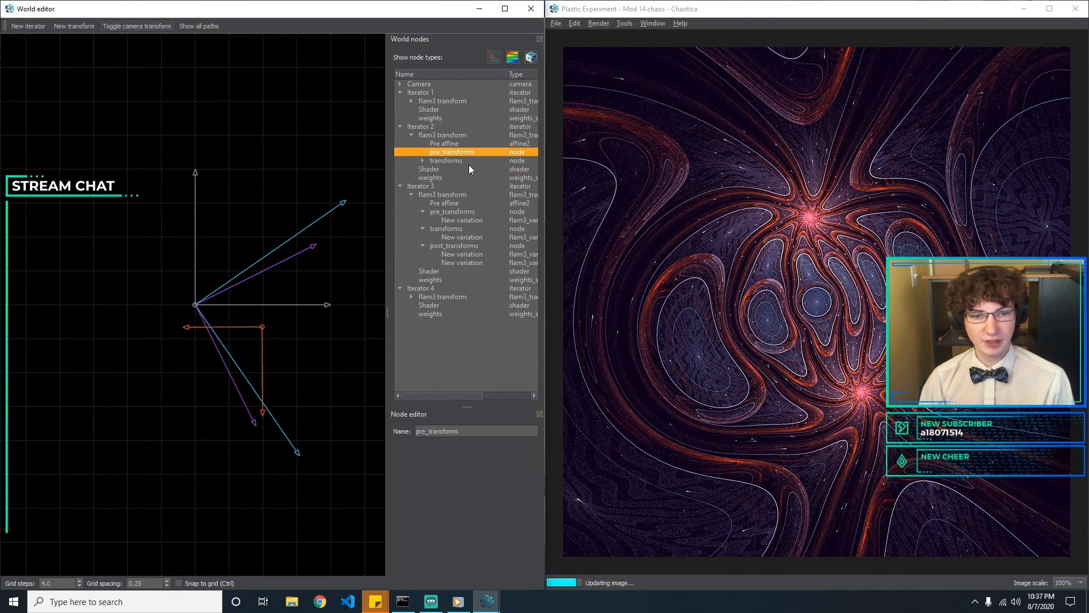
key(ctrl+z)
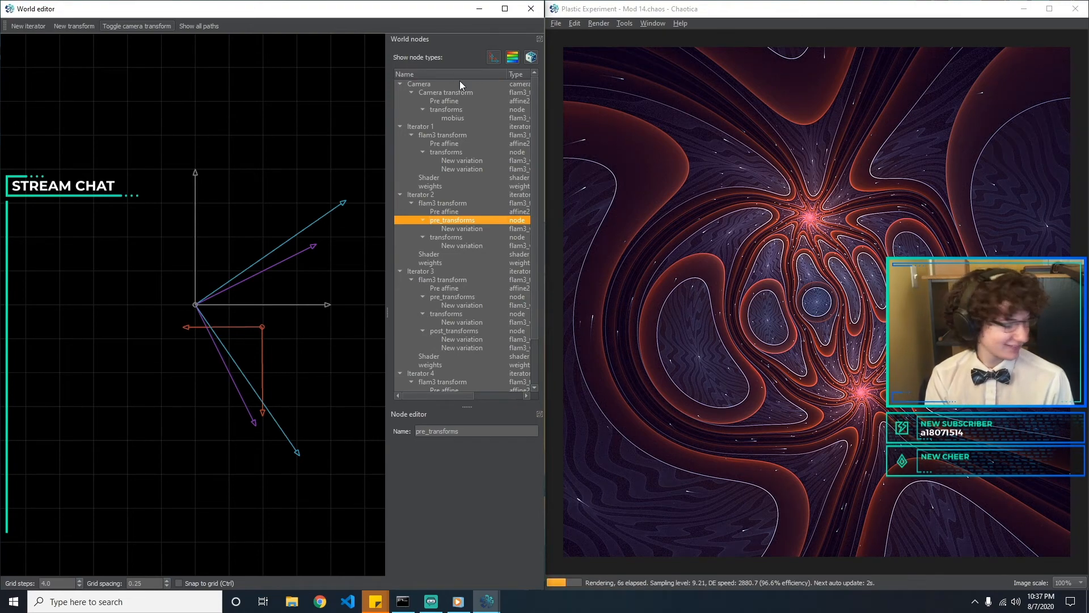
Review Iterator 2's pre-transform and transform variations and shader, and the first transform variation of Iterator 1
click(482, 230)
click(478, 246)
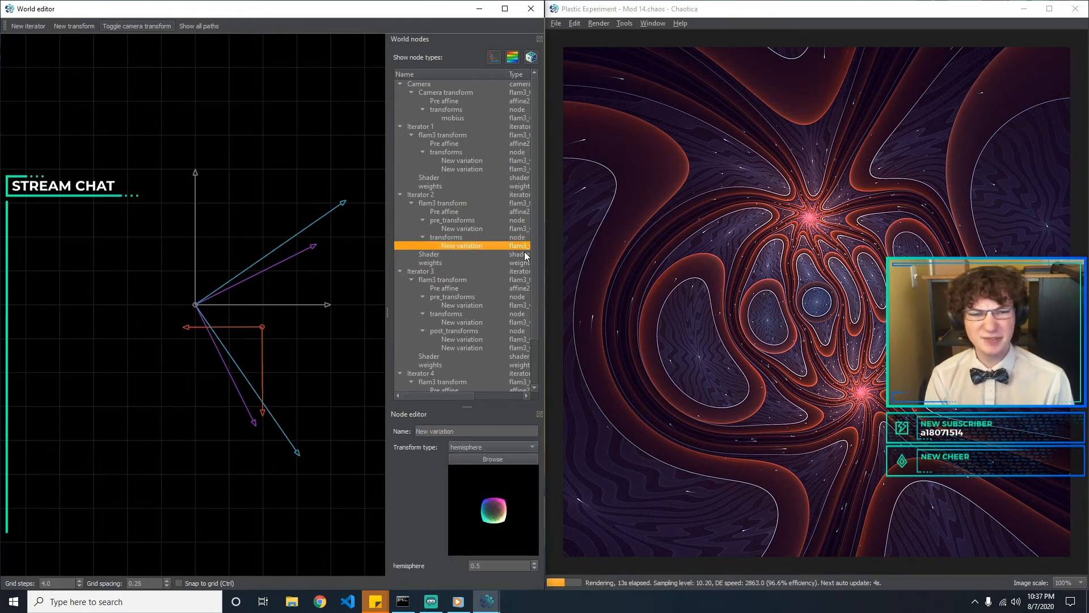
click(450, 254)
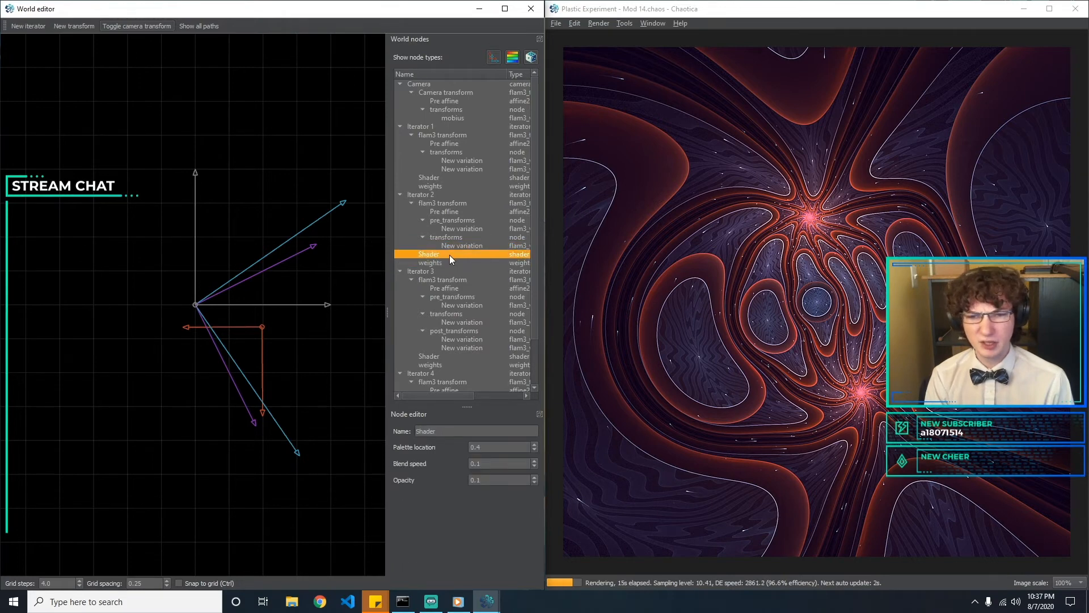
click(455, 161)
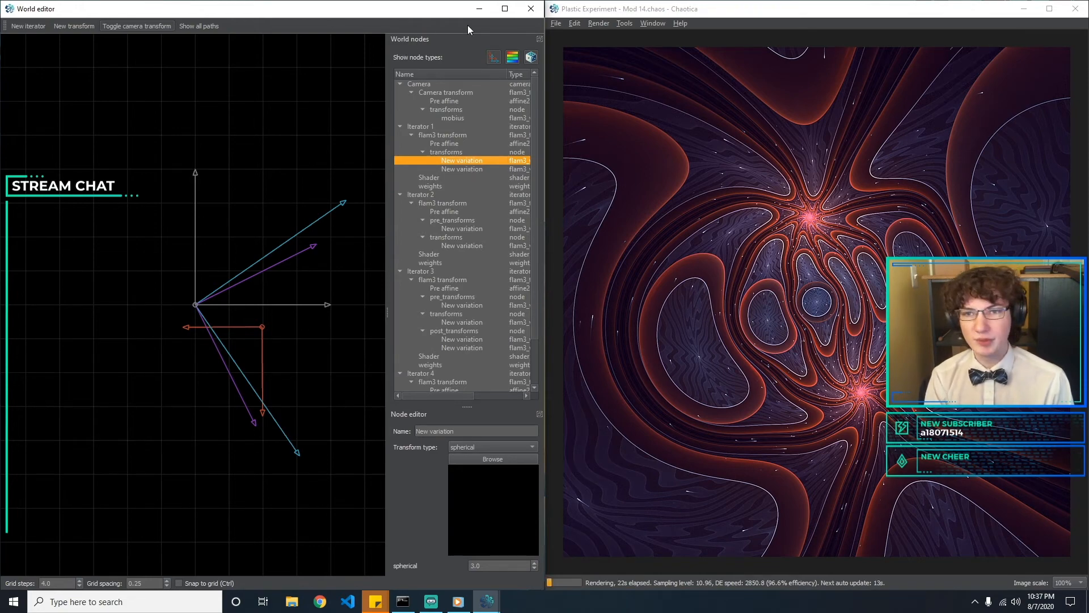
Minimise the World editor, maximise the main window and display the render and imaging settings
click(480, 9)
click(1050, 8)
click(108, 19)
click(158, 68)
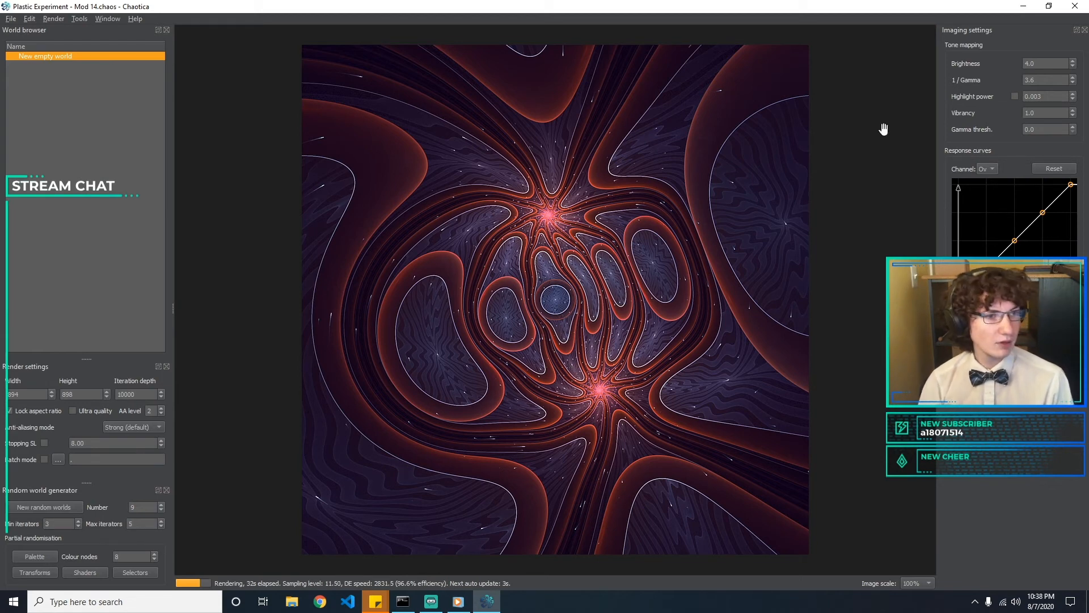
Try brightness values of 3 and 5, and restore it to 4
double_click(1055, 63)
text(3)
text(5)
text(4)
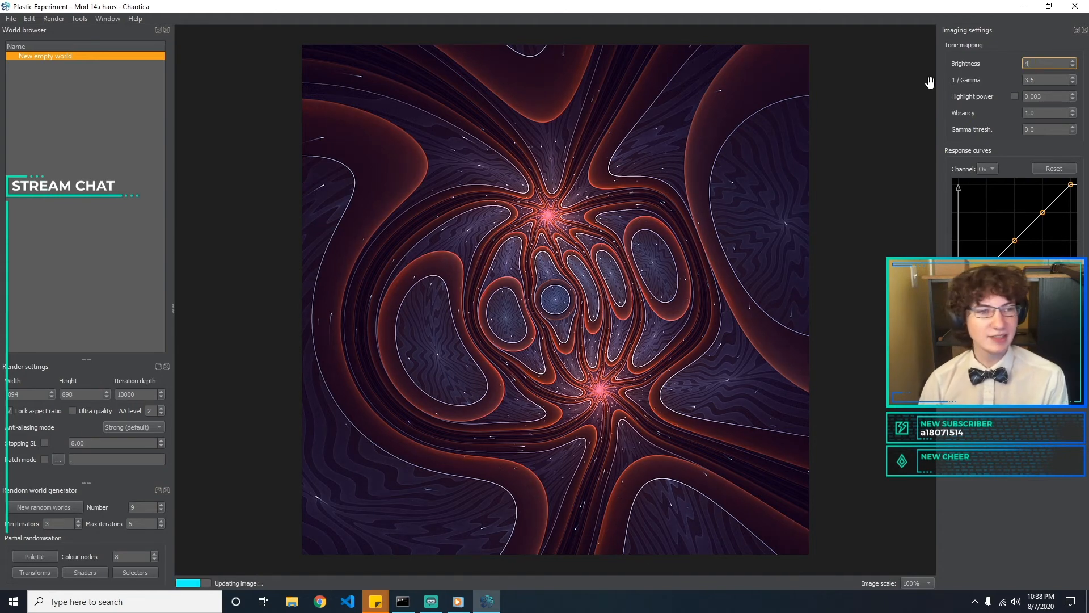
Set 1 / Gamma to 3 after trying 3.2, and set the highlight power to 0
key(Tab)
text(3.2)
key(BackSpace)
key(BackSpace)
key(BackSpace)
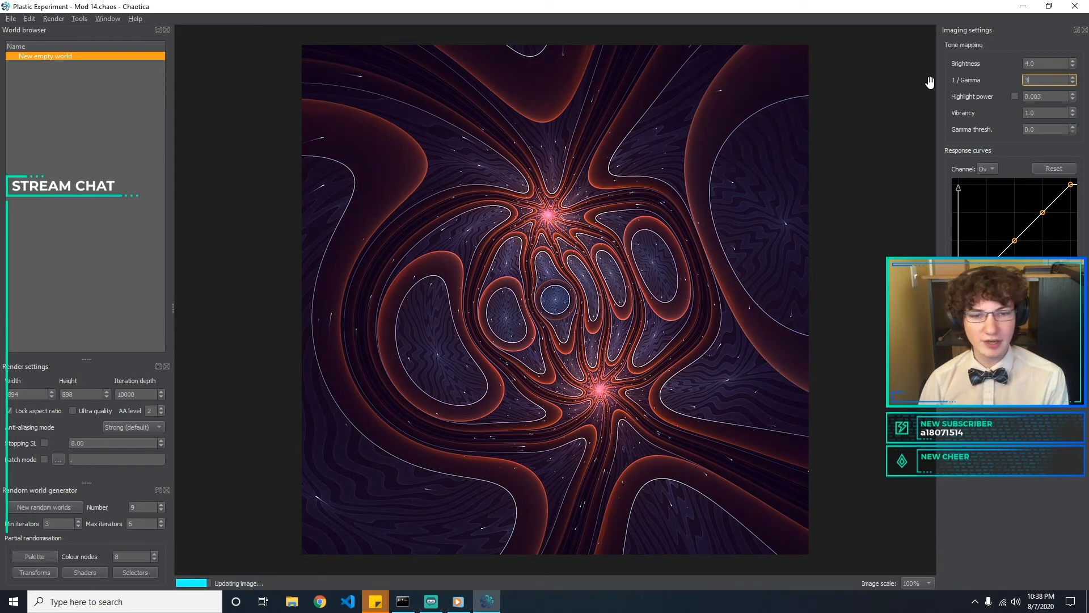
key(Tab)
key(Tab)
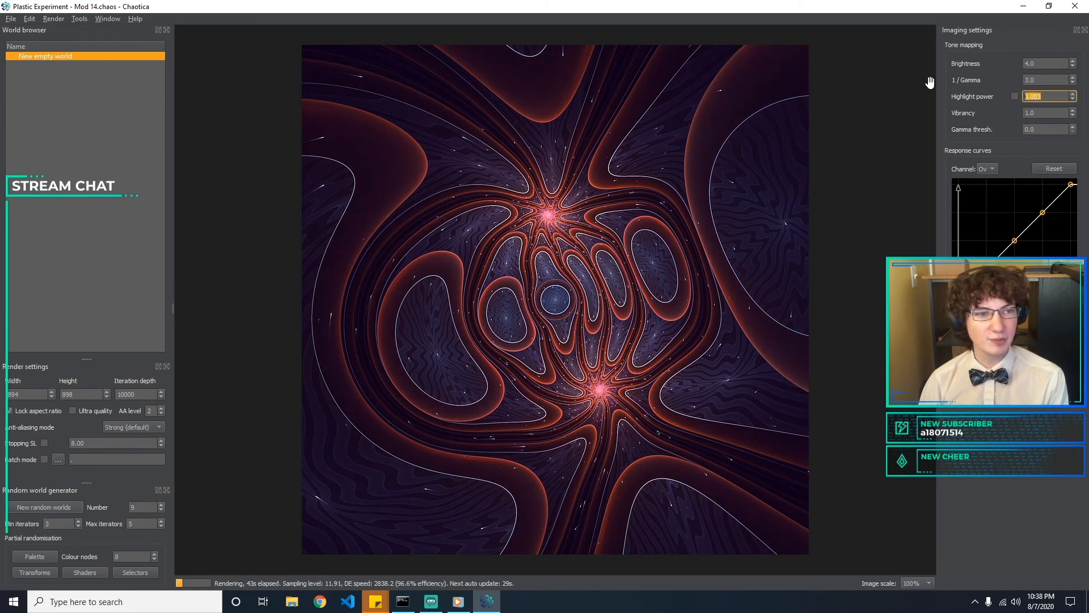
text(0)
key(Tab)
key(Tab)
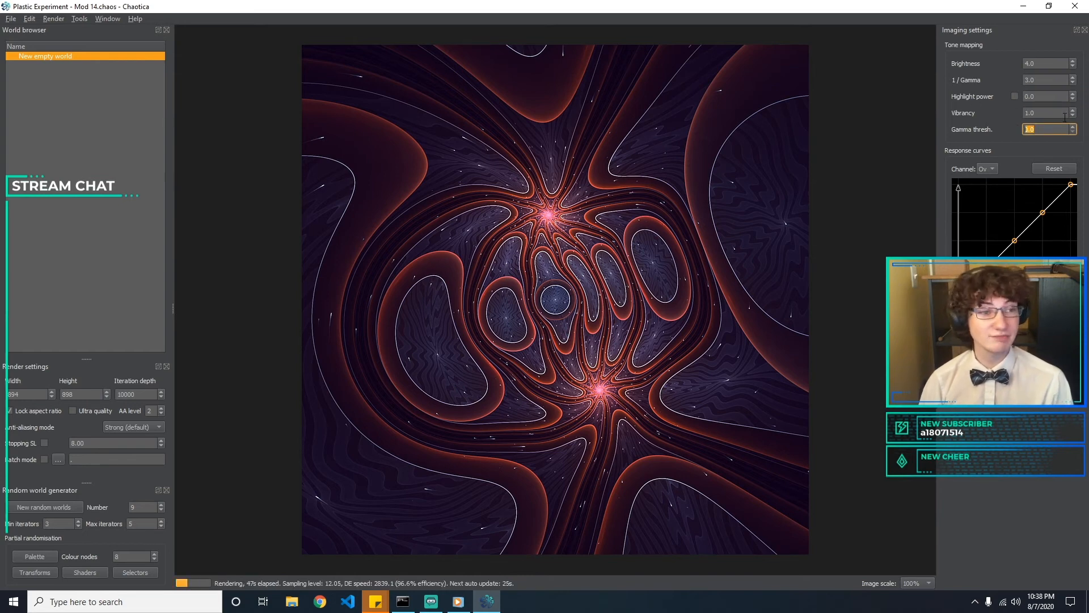
Try a vibrancy of 1.05, and restore it to 1.0
click(1062, 112)
key(BackSpace)
text(05)
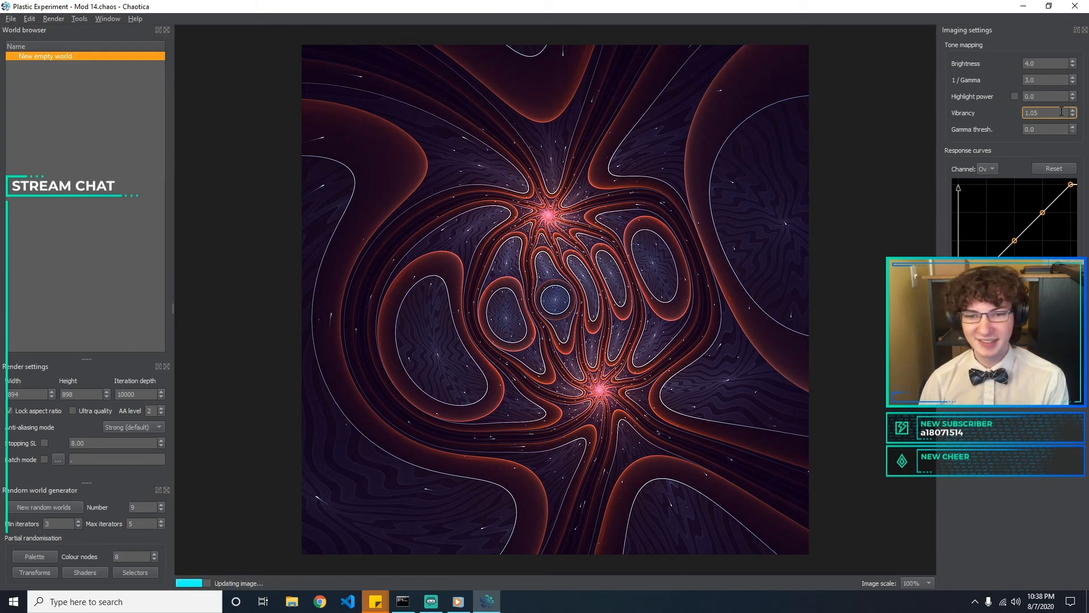
key(BackSpace)
key(BackSpace)
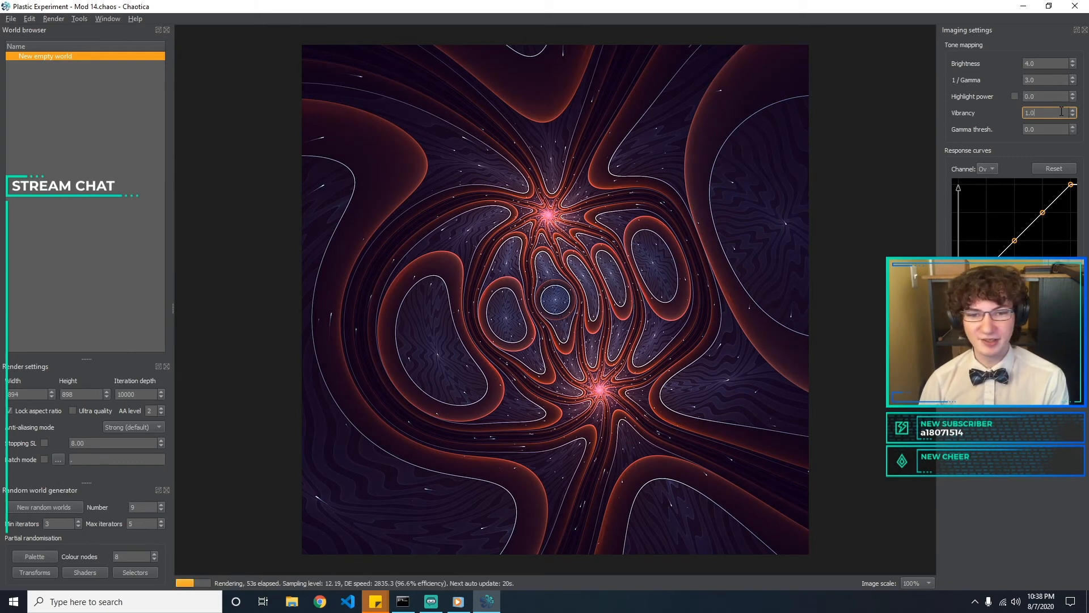
Try gamma threshold values of 0.5 and 0.1, and restore it to 0
key(Tab)
text(0.5)
text(1)
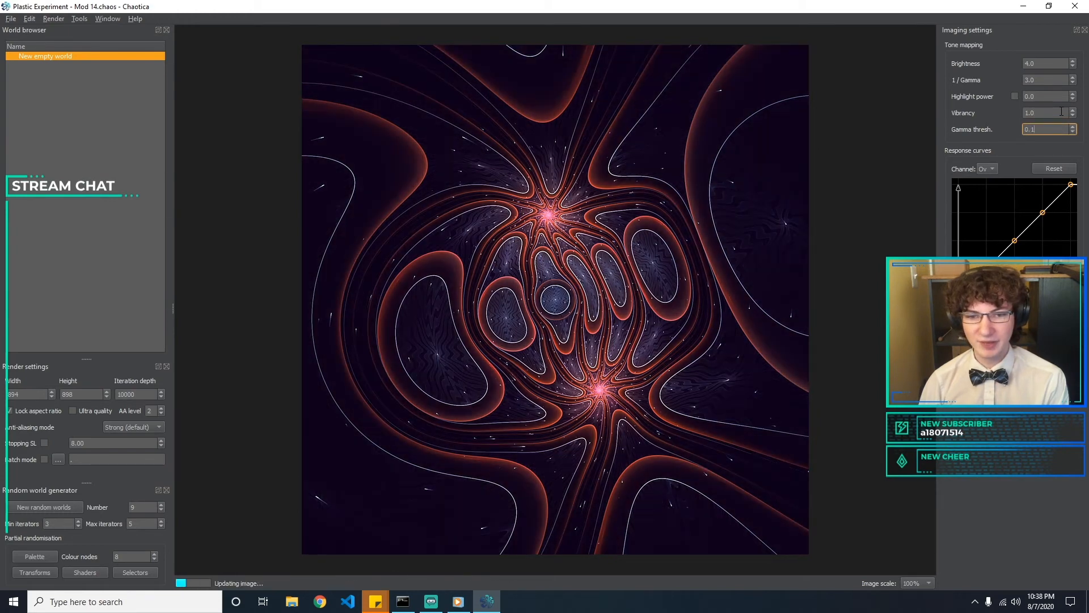
key(BackSpace)
text(0)
click(1061, 112)
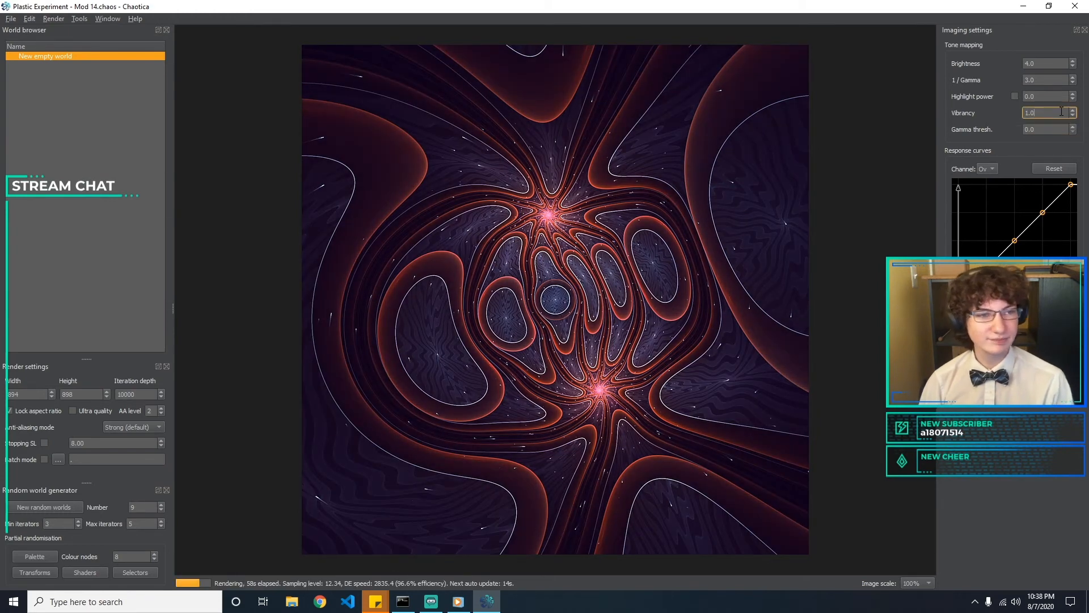
Try 1 / Gamma values of 3.5 and 100 on the render
click(1047, 80)
key(BackSpace)
text(5)
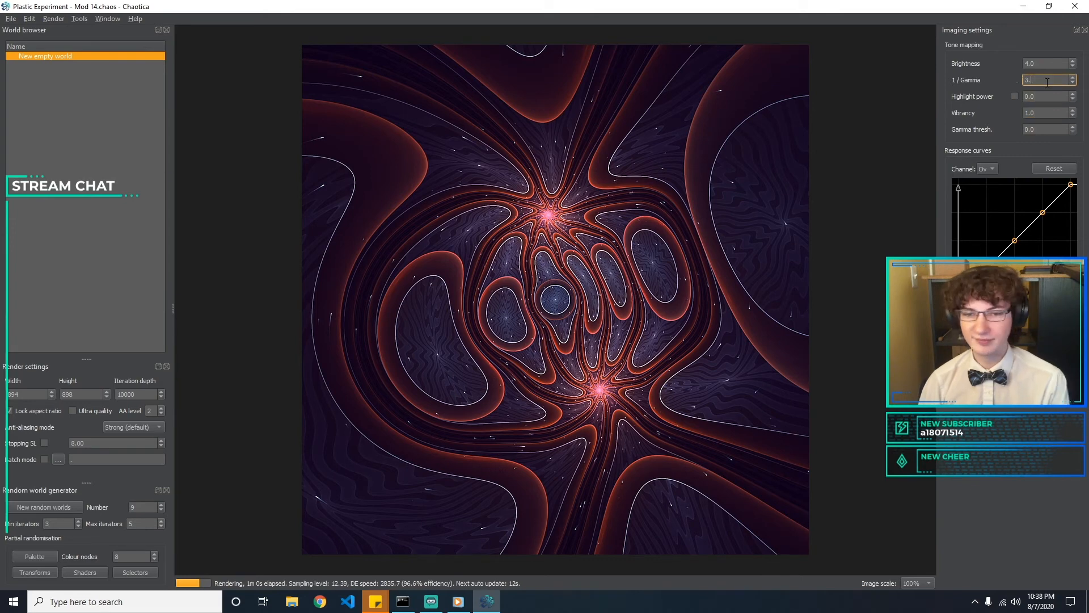
key(BackSpace)
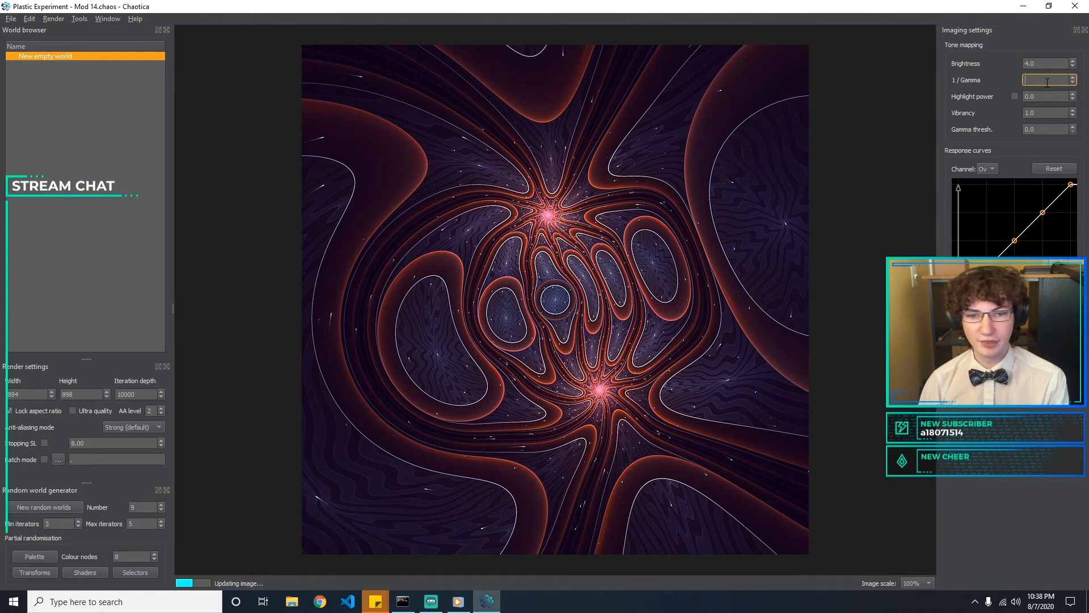
key(BackSpace)
key(BackSpace)
text(100)
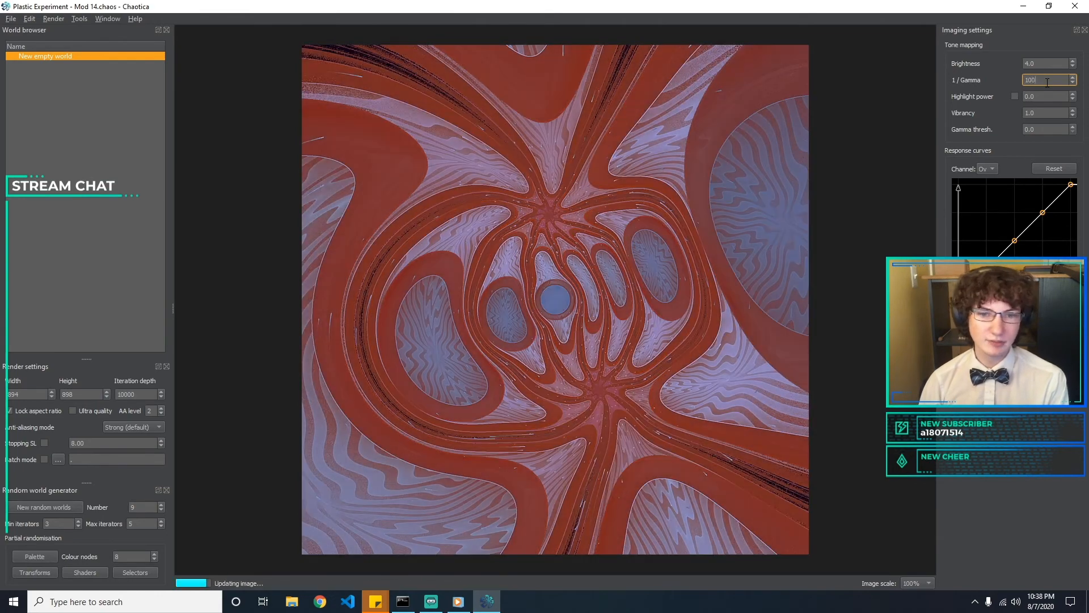
Try 1 / Gamma values of 3.2 and 3.5, and restore it to 3.0
key(BackSpace)
key(BackSpace)
key(BackSpace)
text(3.2)
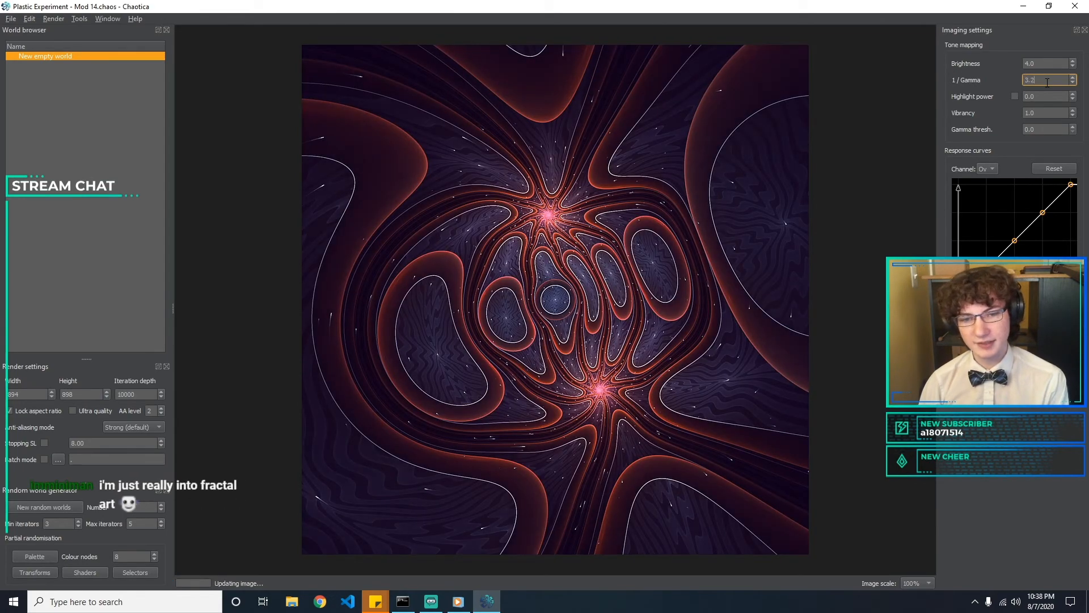
key(BackSpace)
text(5)
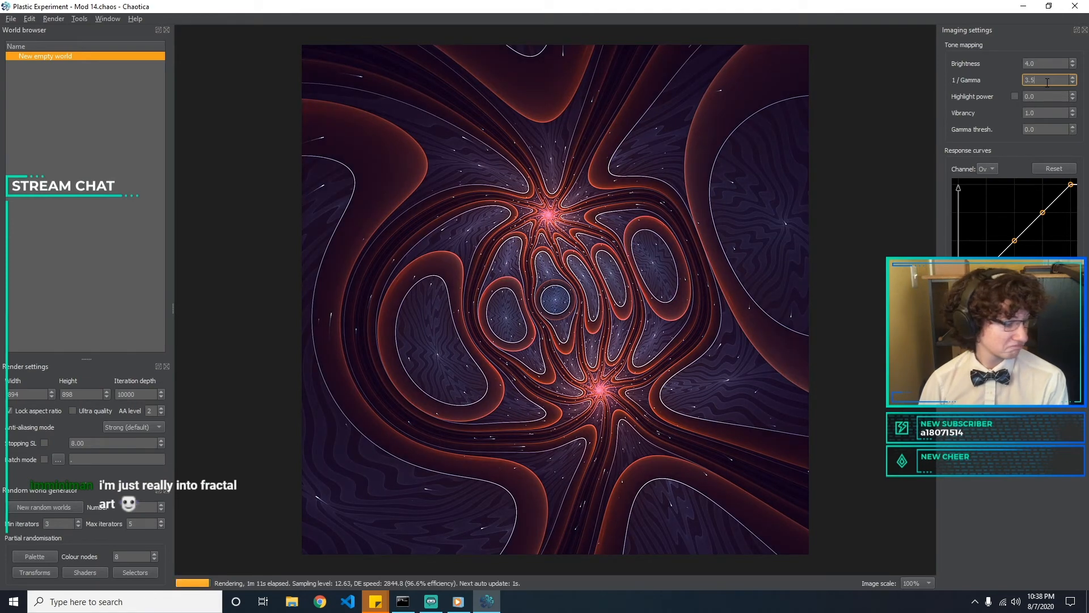
key(BackSpace)
text(0)
Try a vibrancy of 1.1 and a value below 1, and restore it to 1
key(Tab)
key(Tab)
key(Tab)
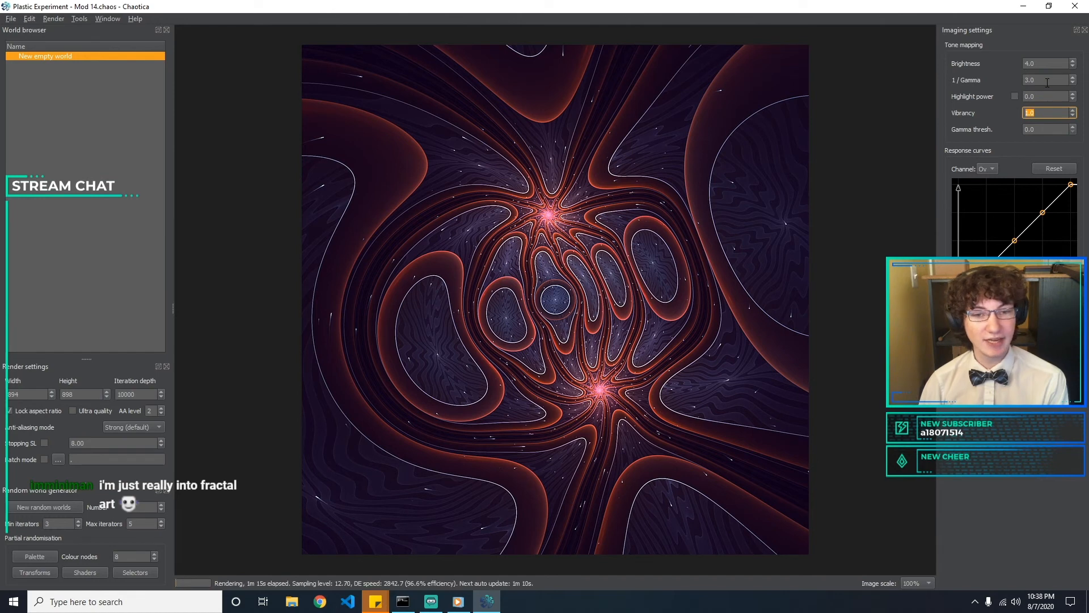
text(1.1)
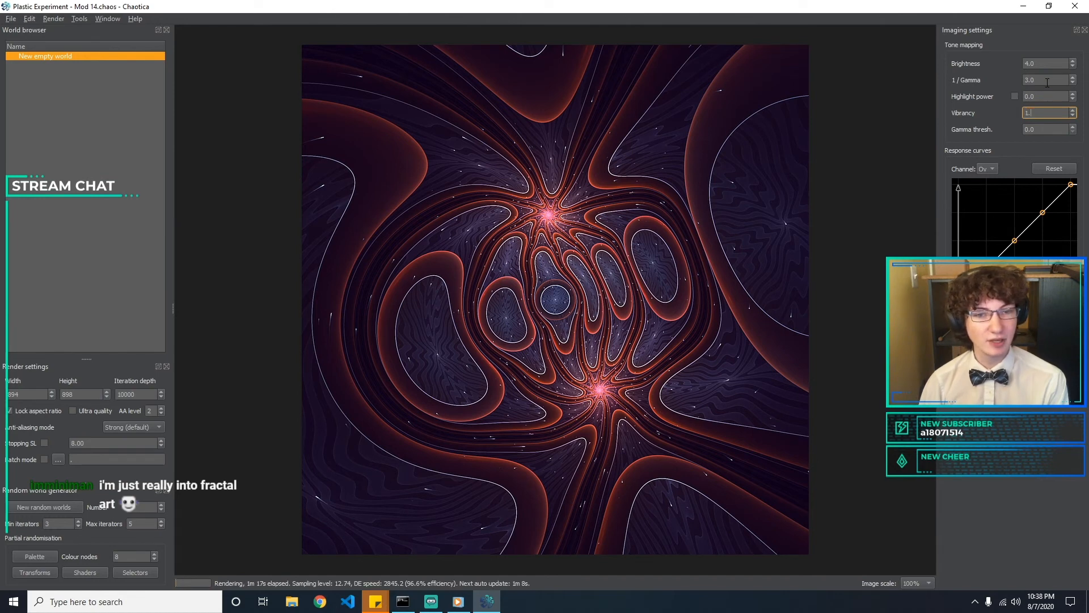
key(BackSpace)
key(BackSpace)
key(BackSpace)
text(0.)
key(BackSpace)
key(BackSpace)
text(1)
key(Return)
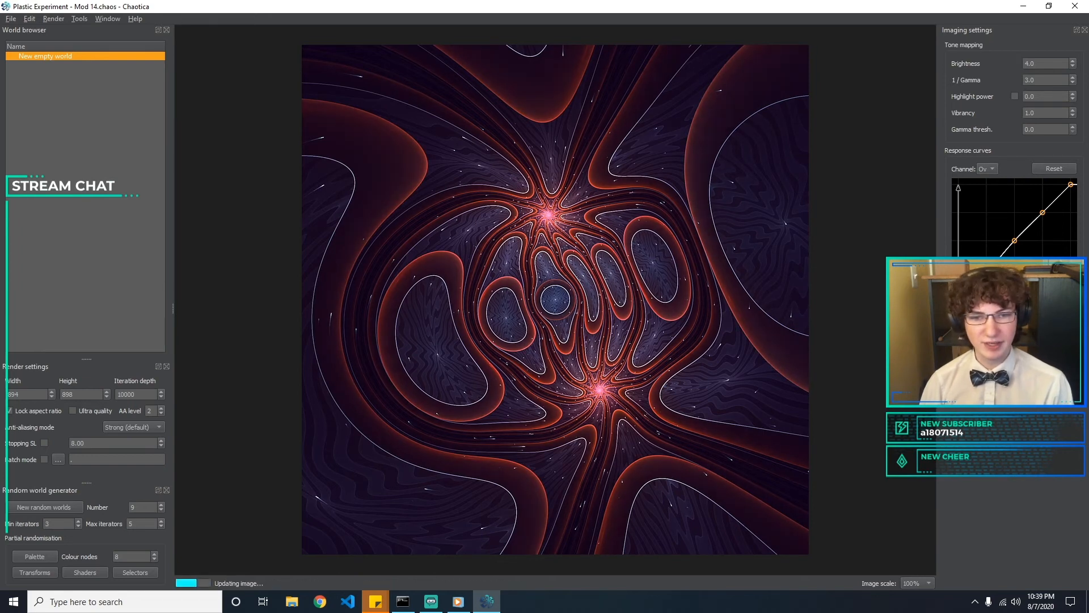
Reshape the overall response curve slightly by moving its two middle points
drag(1014, 241, 1043, 219)
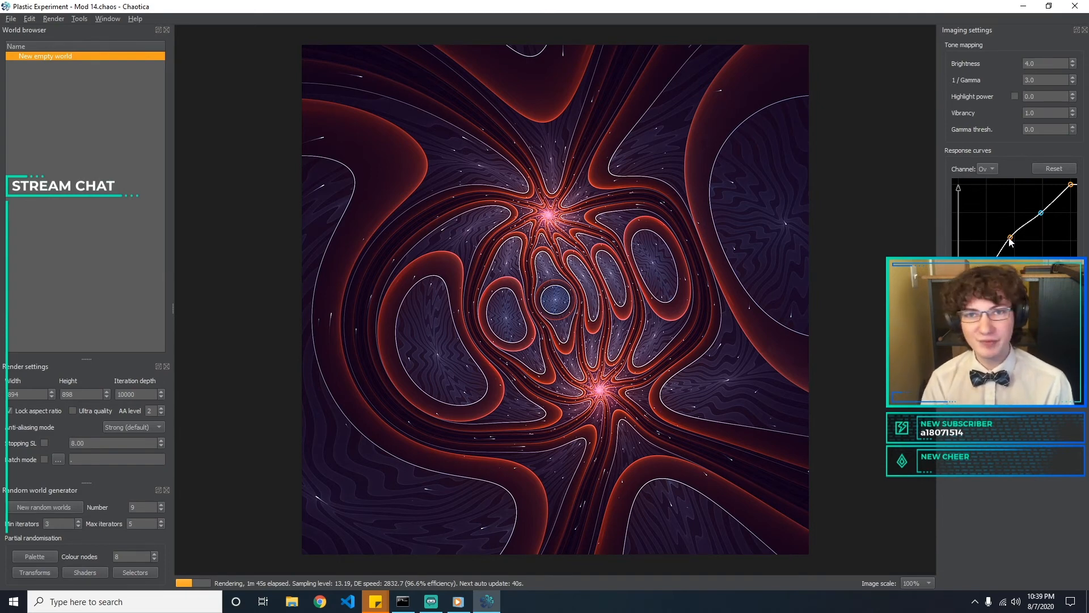
drag(1010, 239, 1015, 244)
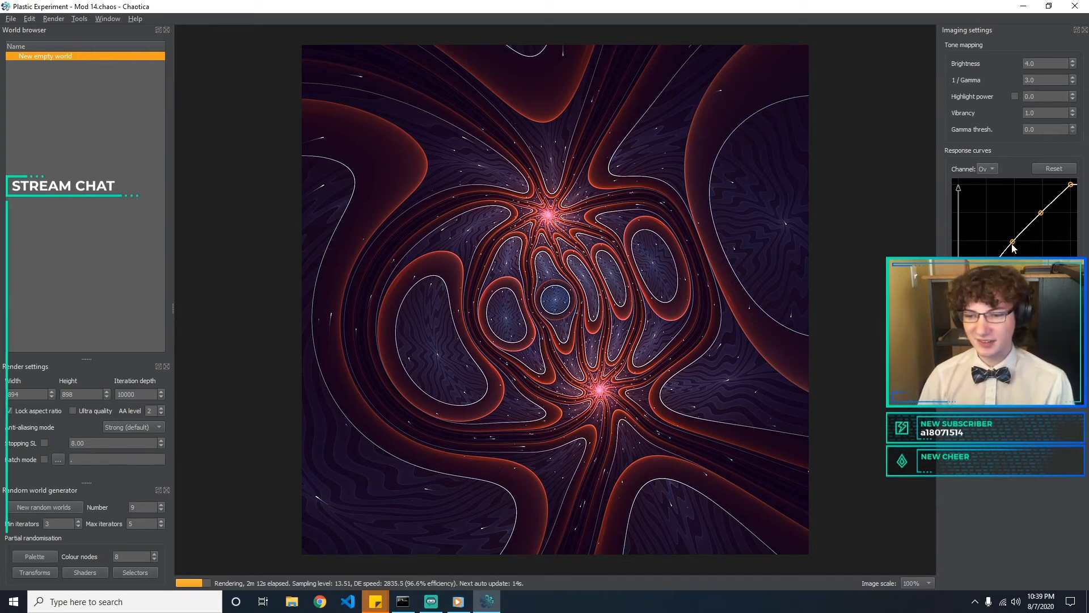
Set the anti-aliasing mode to Fine in the render settings
click(108, 429)
click(119, 444)
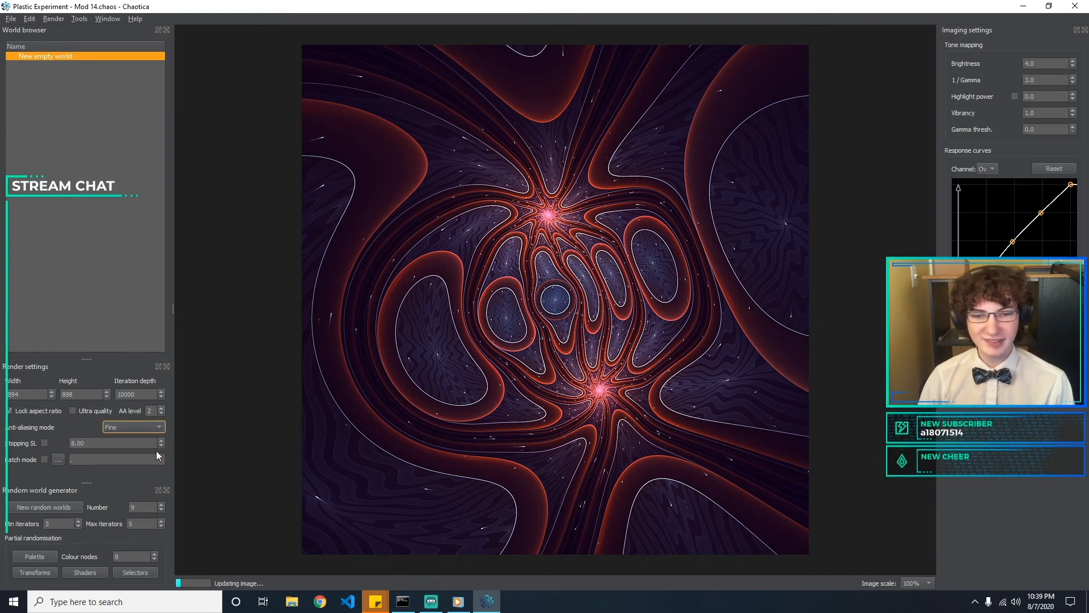
click(149, 411)
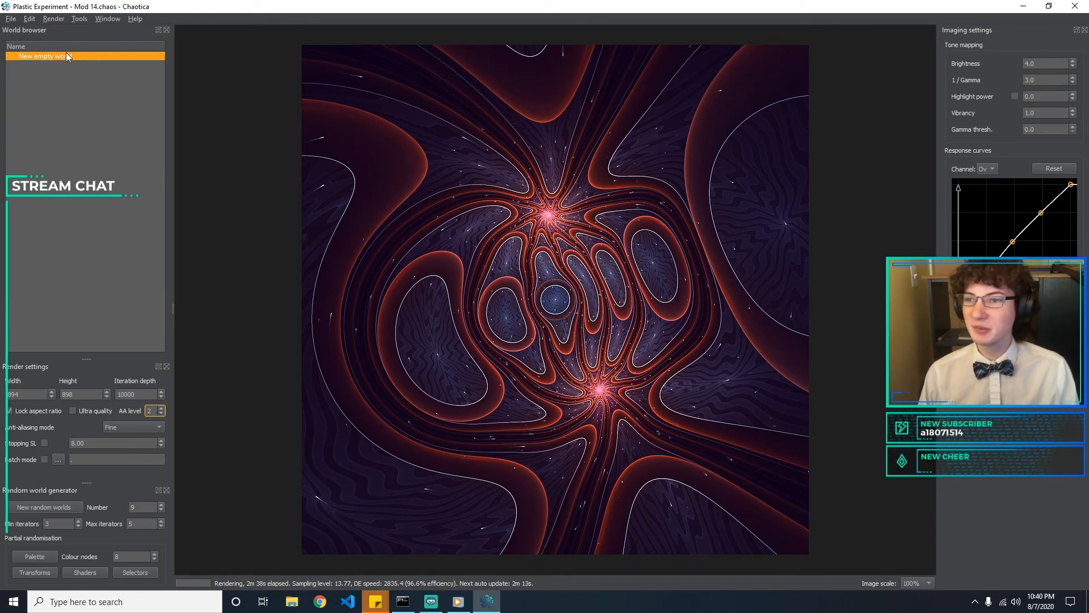
Bring up the file commands for the current world
click(10, 19)
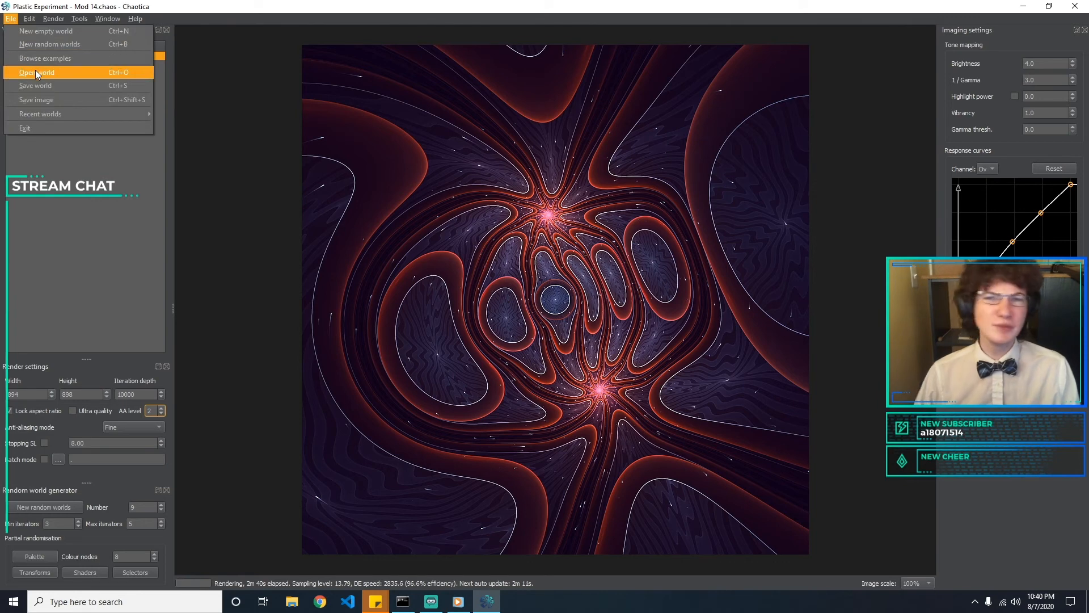
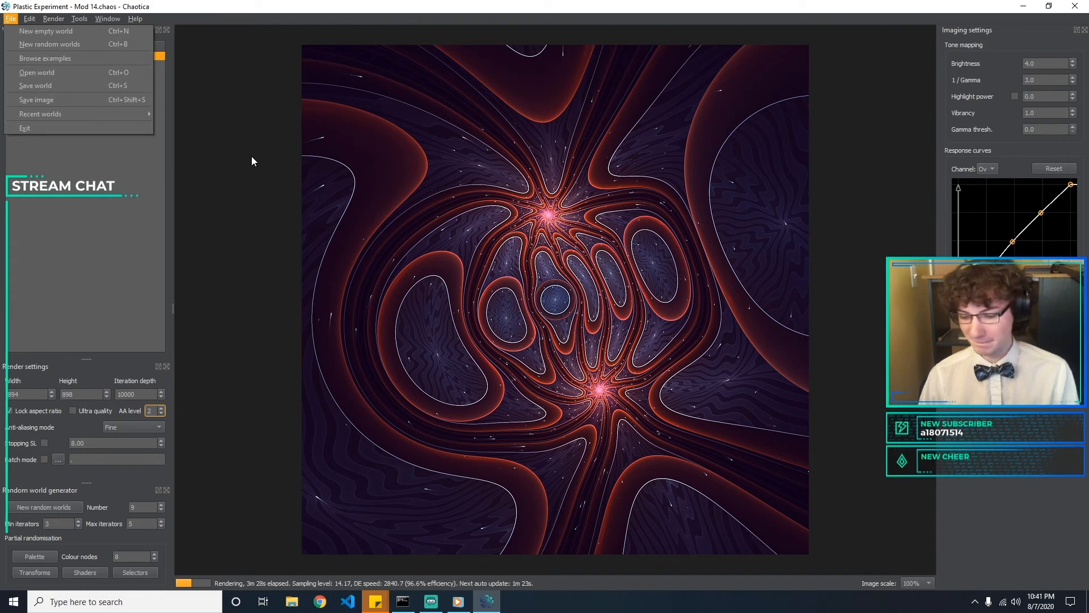
Save the current Plastic Experiment - Mod 14 world
click(205, 151)
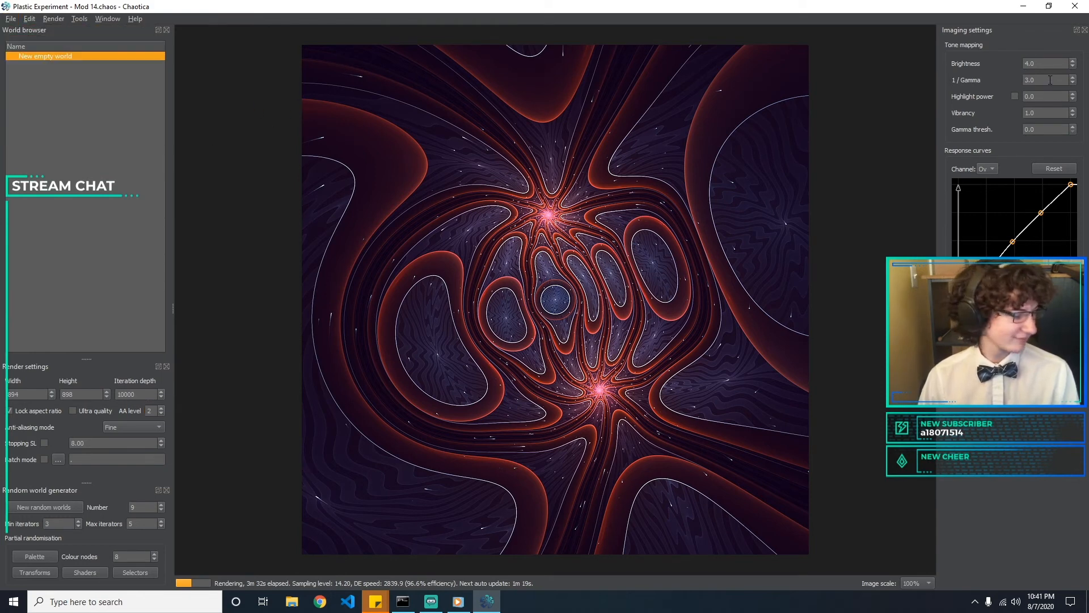
click(10, 19)
click(38, 85)
click(506, 289)
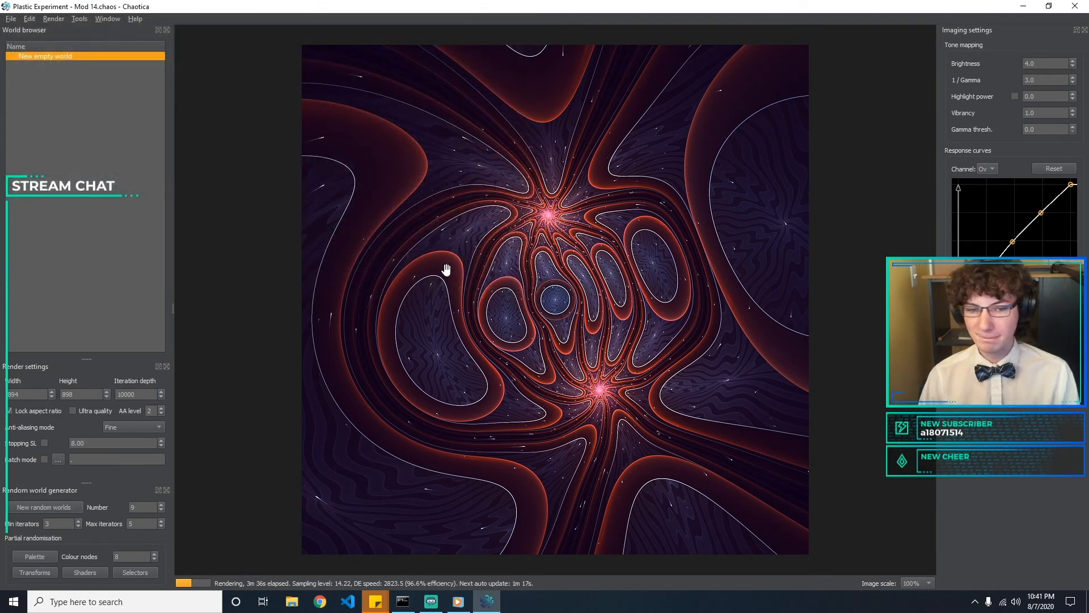
Try a 1 / Gamma value of 3.1 in the tone mapping settings and restore it to 3.0
click(1050, 78)
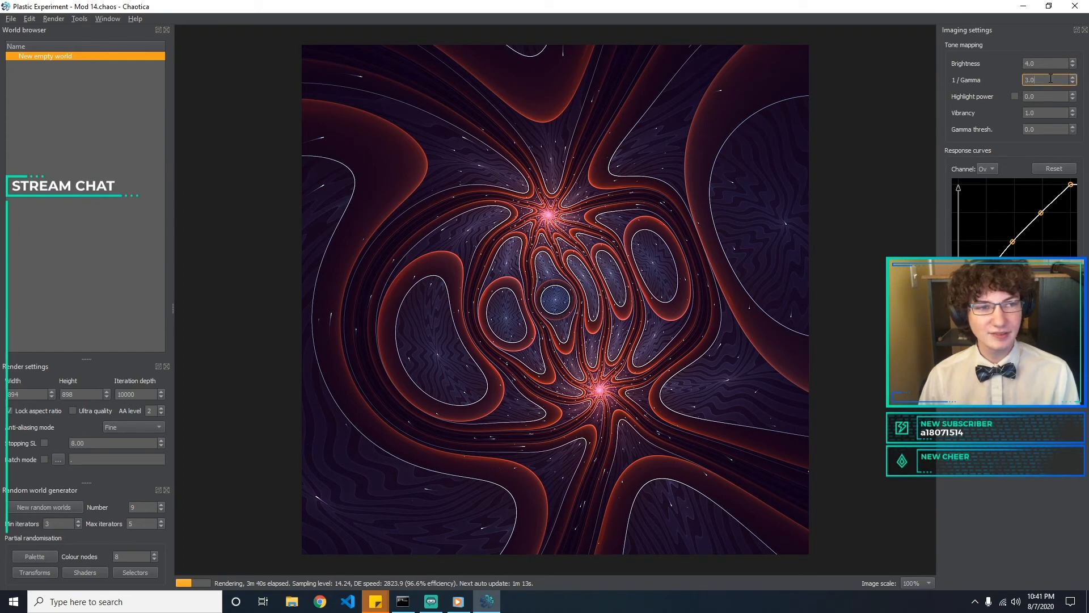
key(BackSpace)
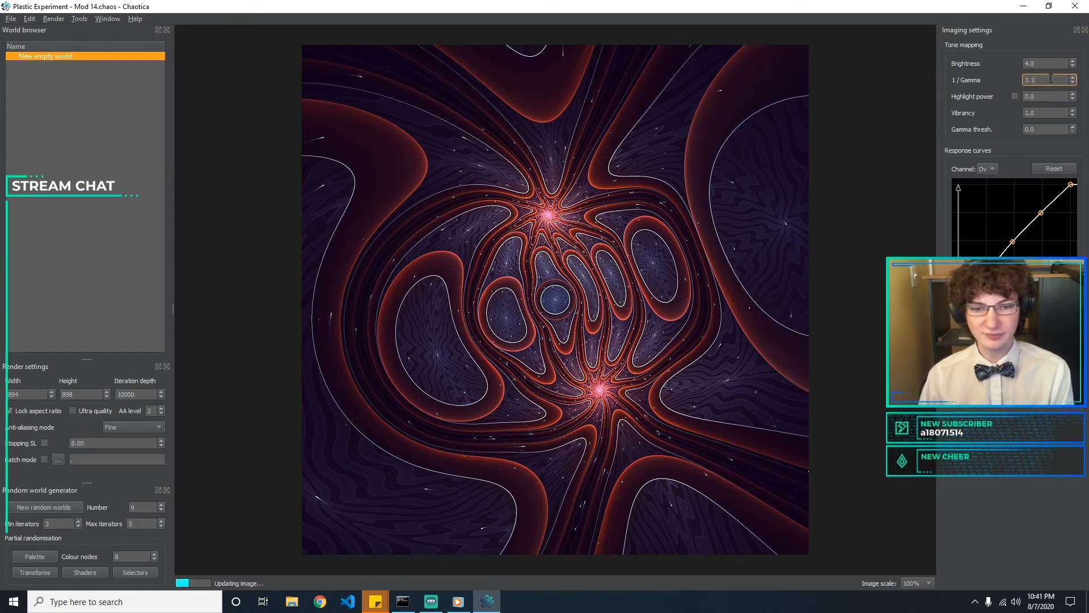
text(0)
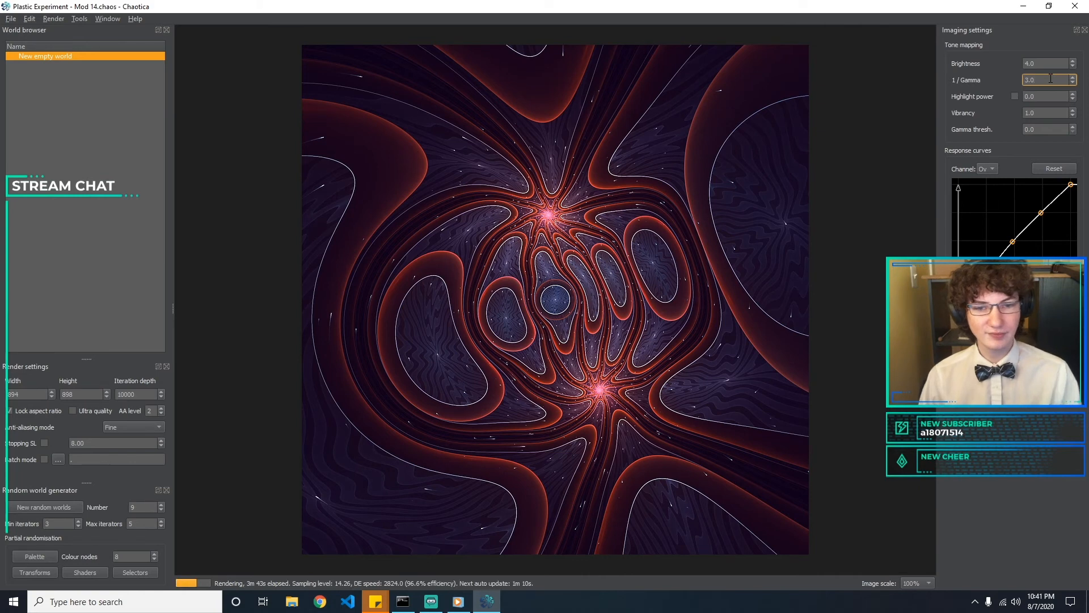
click(1042, 110)
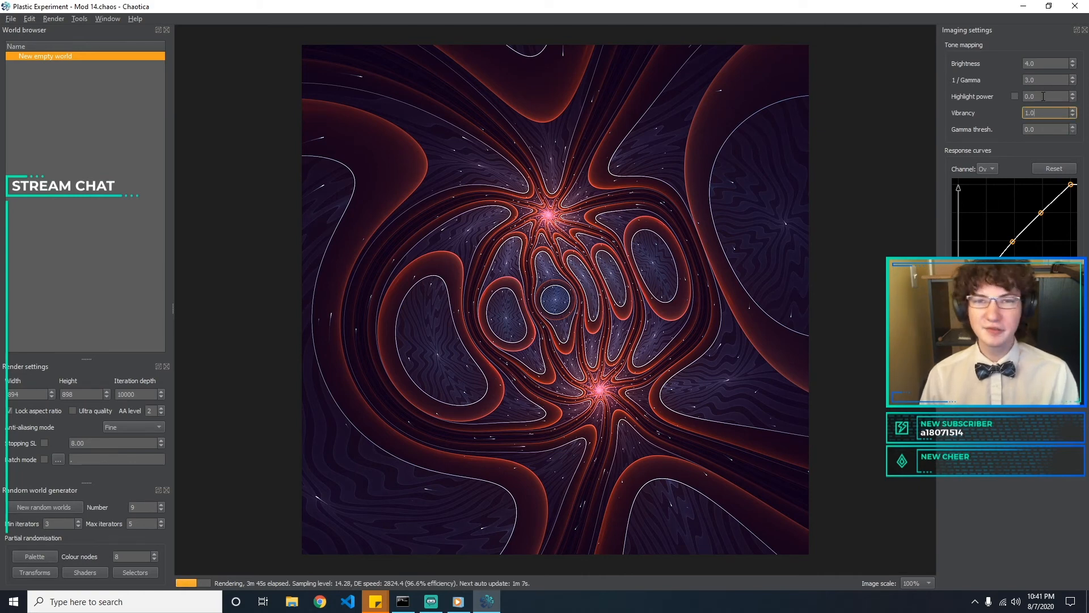
click(12, 19)
click(12, 20)
click(12, 20)
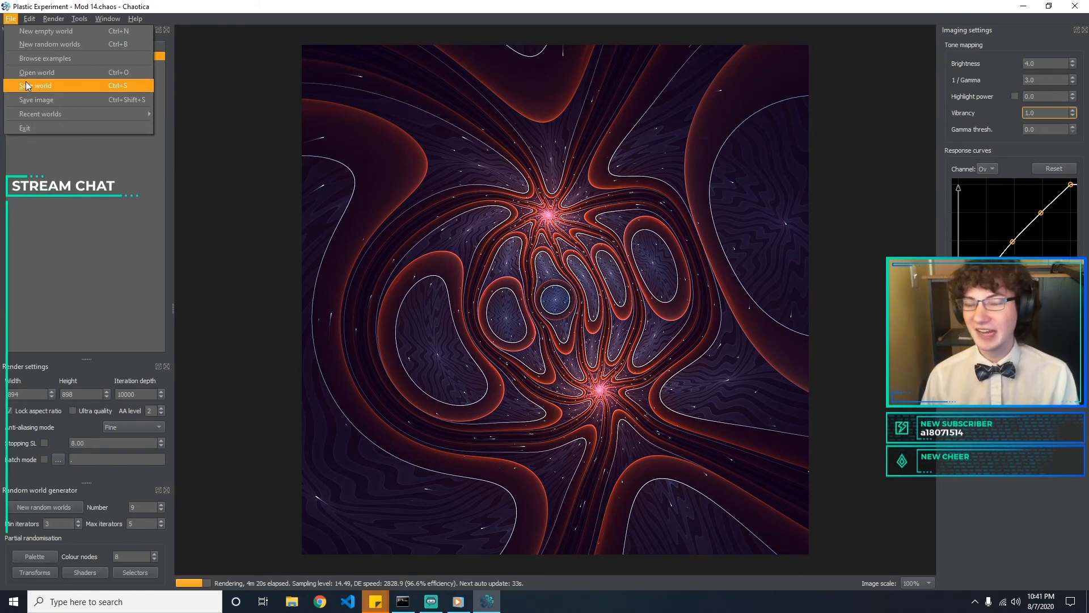
click(859, 266)
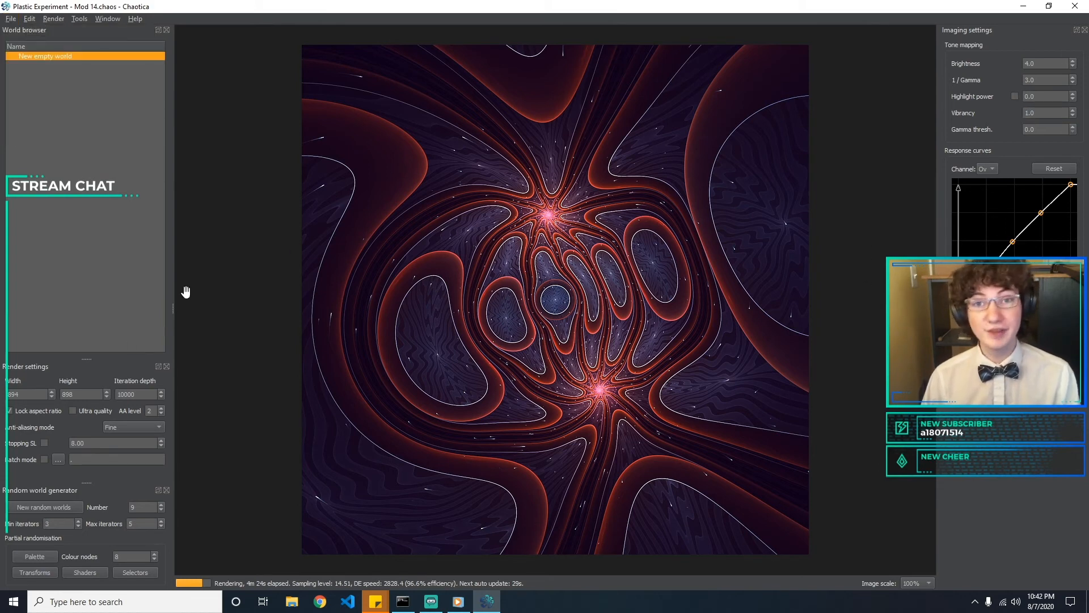
click(131, 426)
click(131, 426)
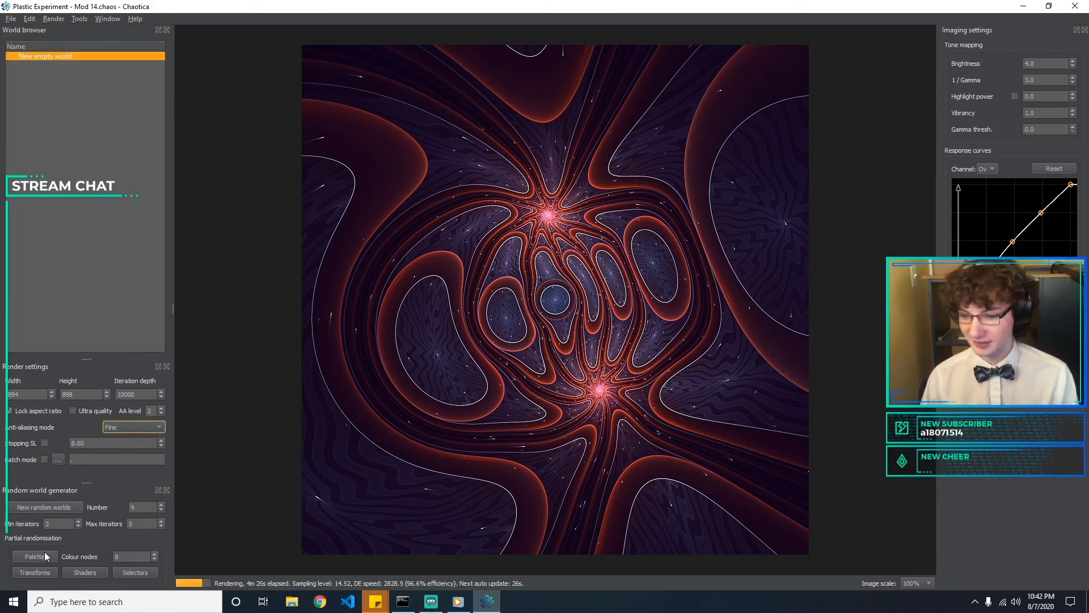
Preview randomised transform, shader and selector variants of the fractal, and close the parameter browser
click(49, 571)
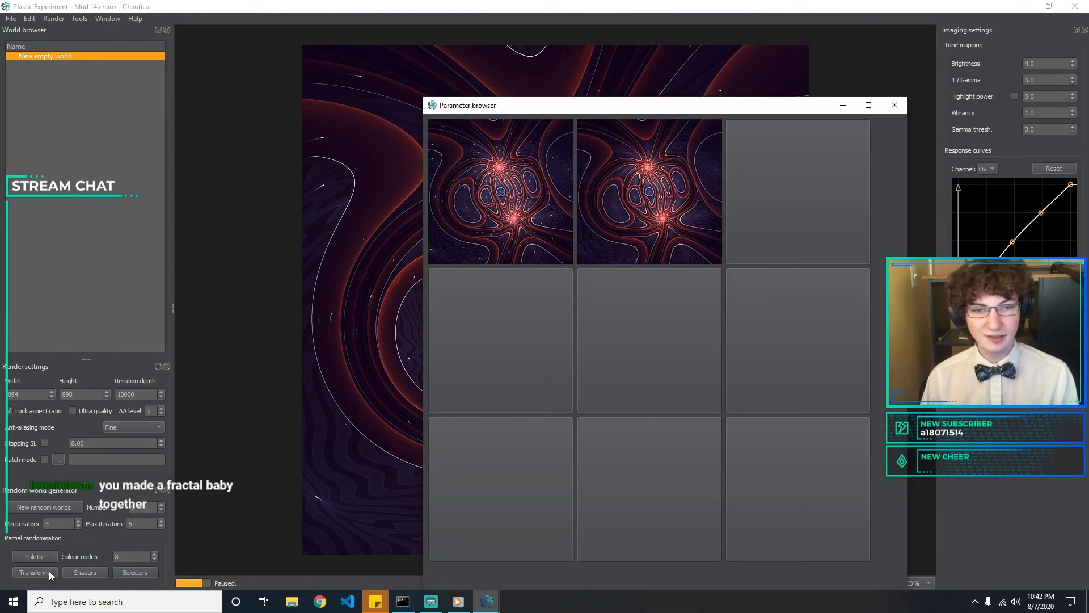
click(84, 573)
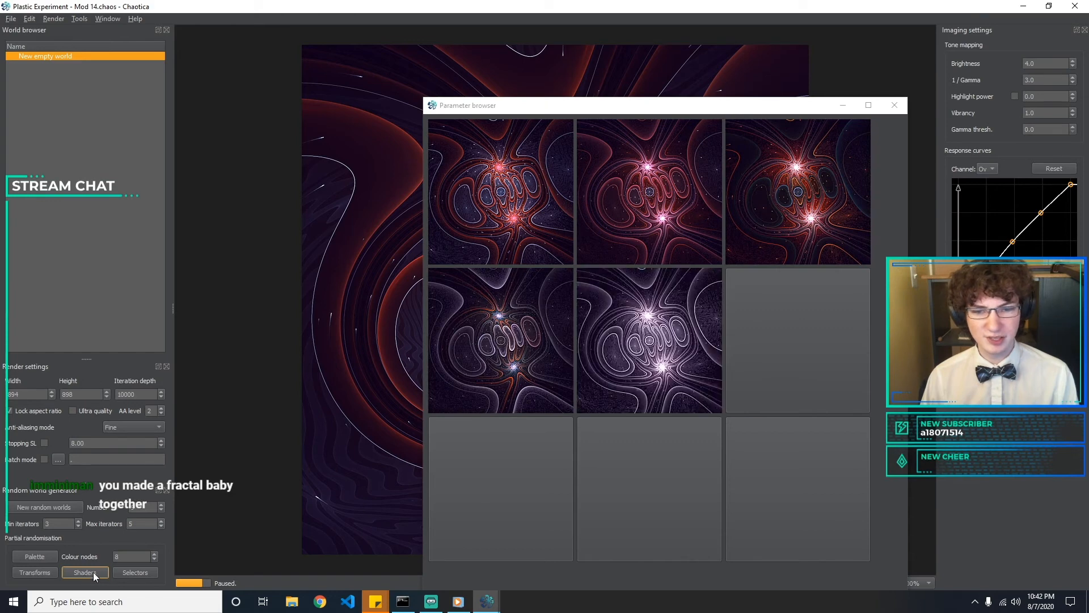
click(124, 572)
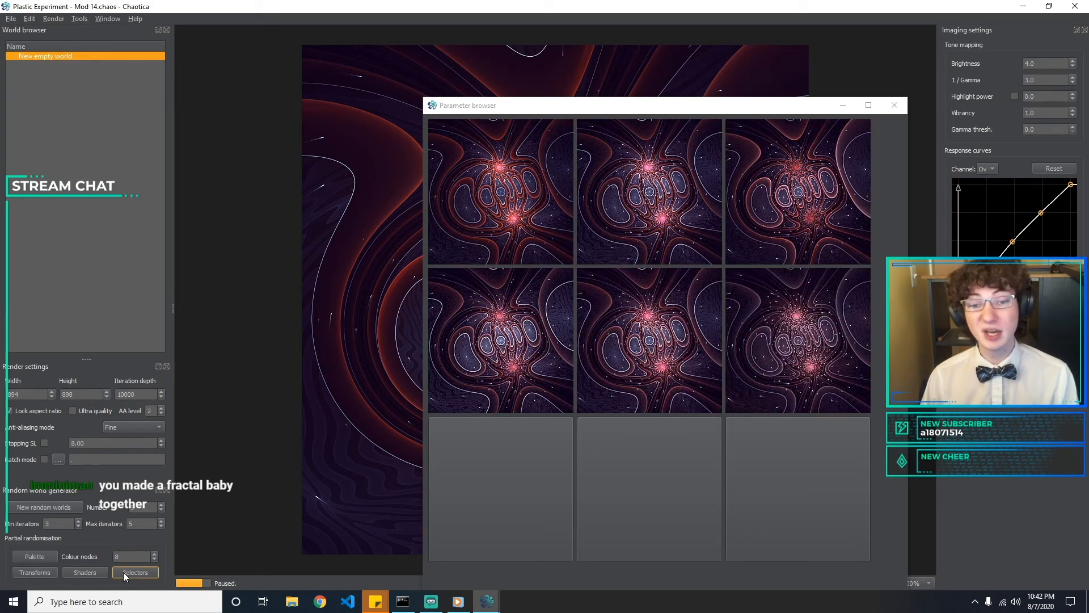
click(895, 105)
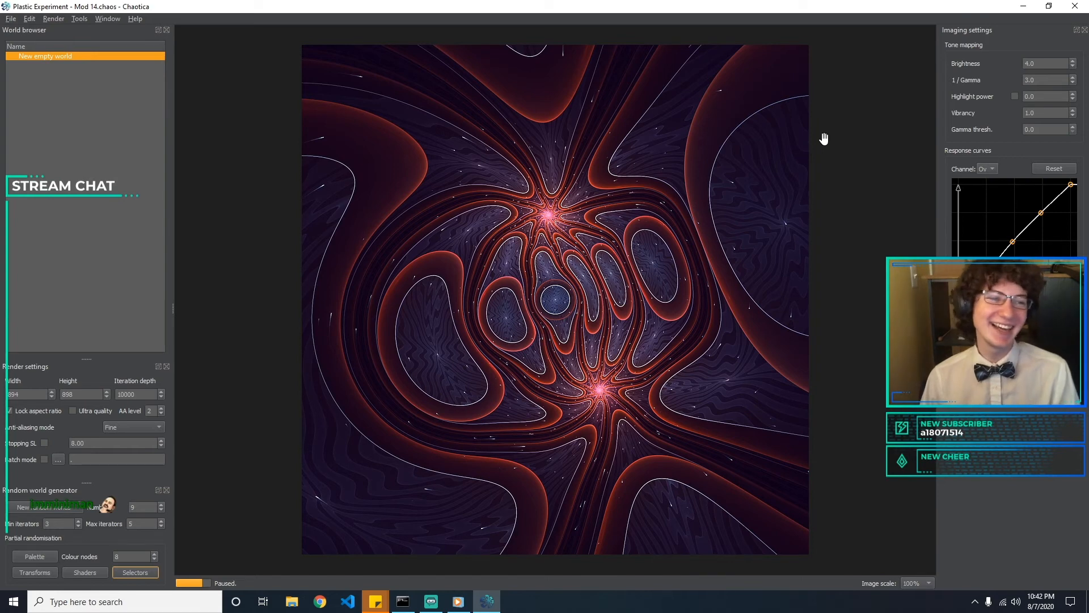
Look at the Red channel's response curve and return to the Overall curve
click(1062, 67)
click(1050, 80)
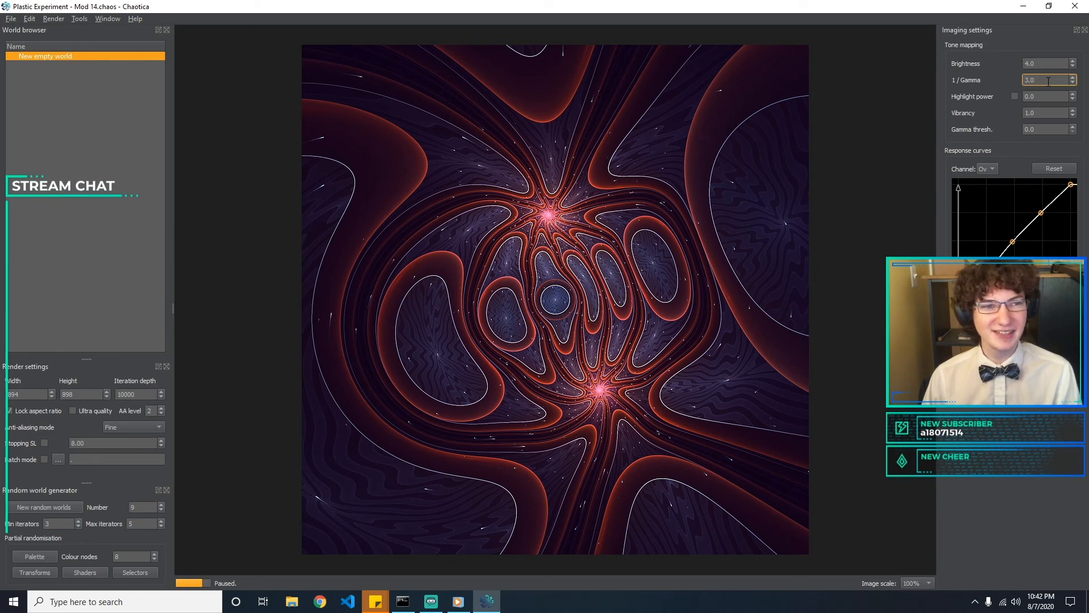
click(978, 170)
click(982, 182)
click(990, 170)
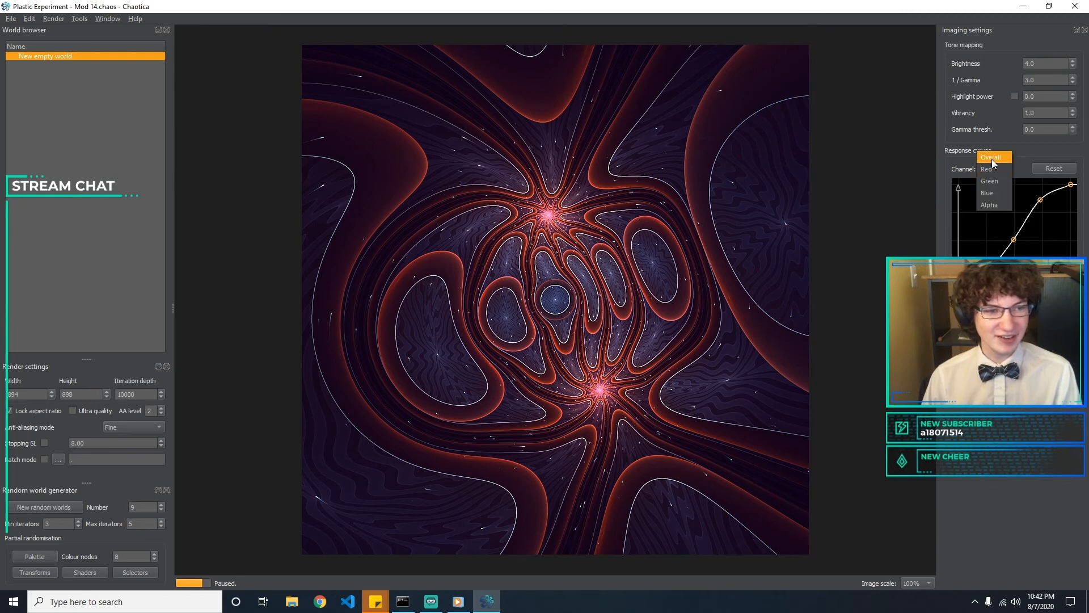
click(992, 159)
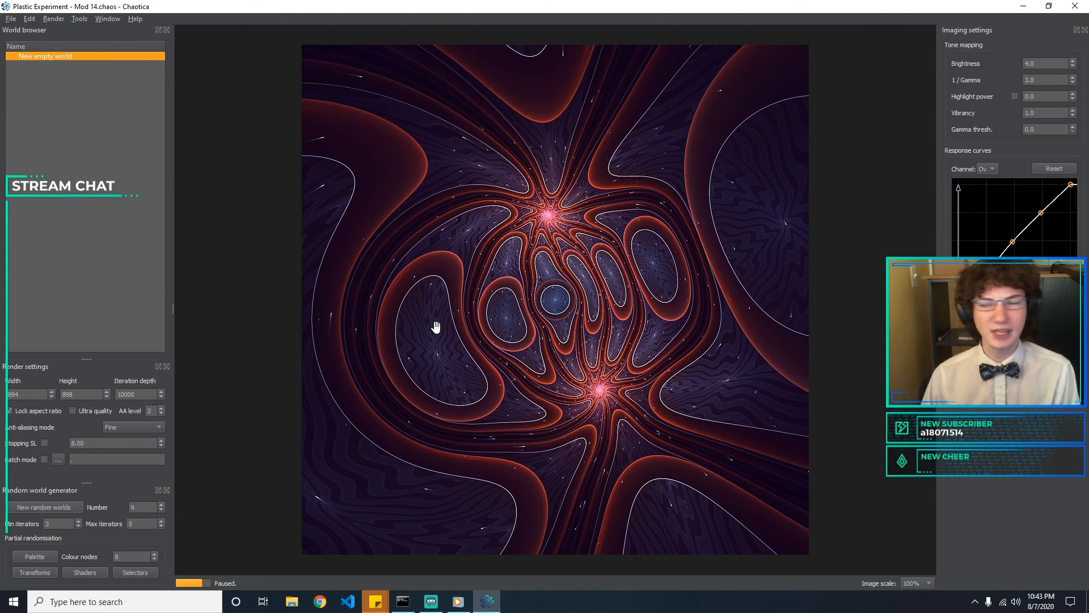
click(46, 19)
click(46, 19)
click(94, 20)
click(95, 19)
click(95, 19)
click(95, 19)
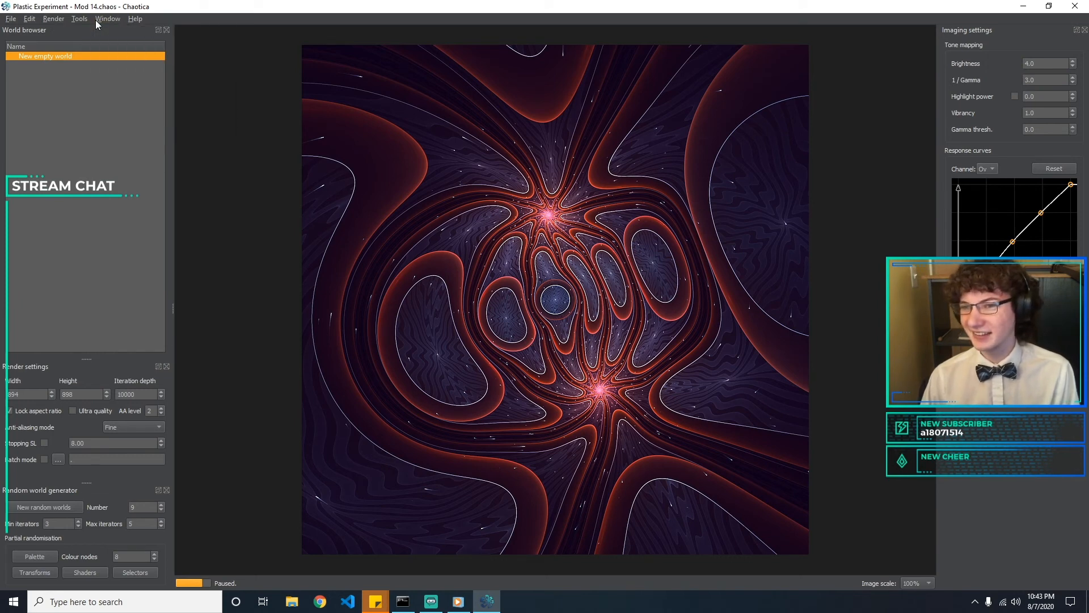
Close Windows Media Player and play the 1 Hour of Medieval Fantasy Music track from the Vindsvept Folk Music folder in File Explorer
click(463, 605)
click(1076, 5)
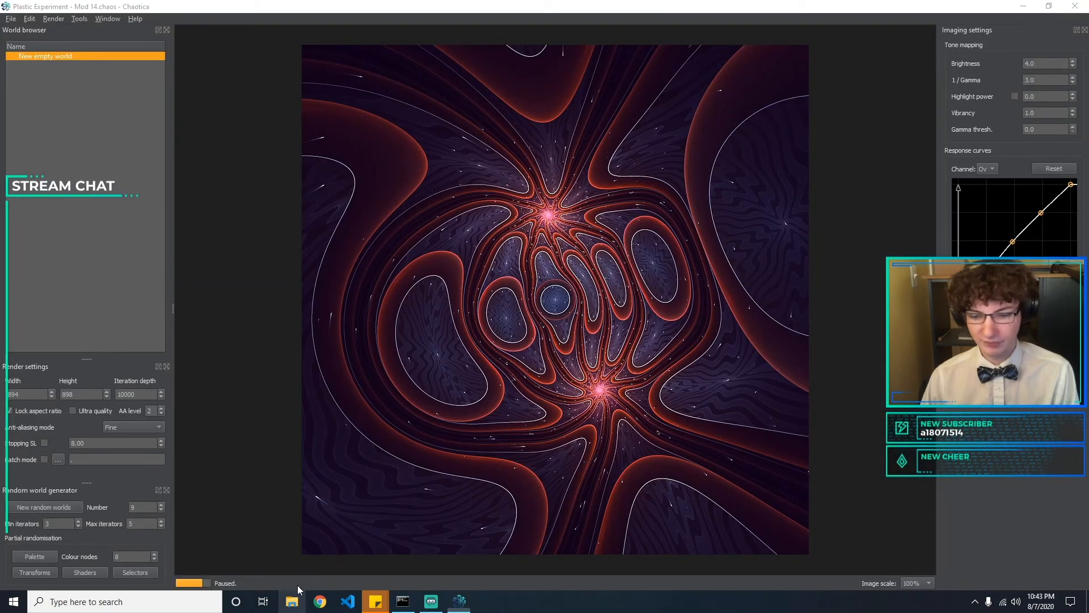
right_click(293, 600)
click(280, 407)
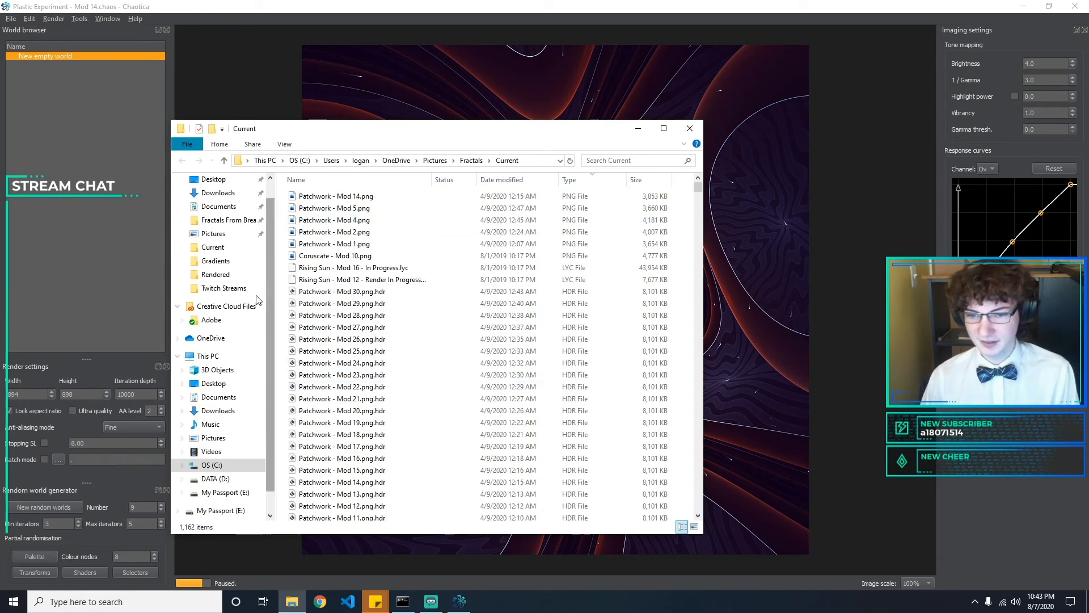
click(229, 427)
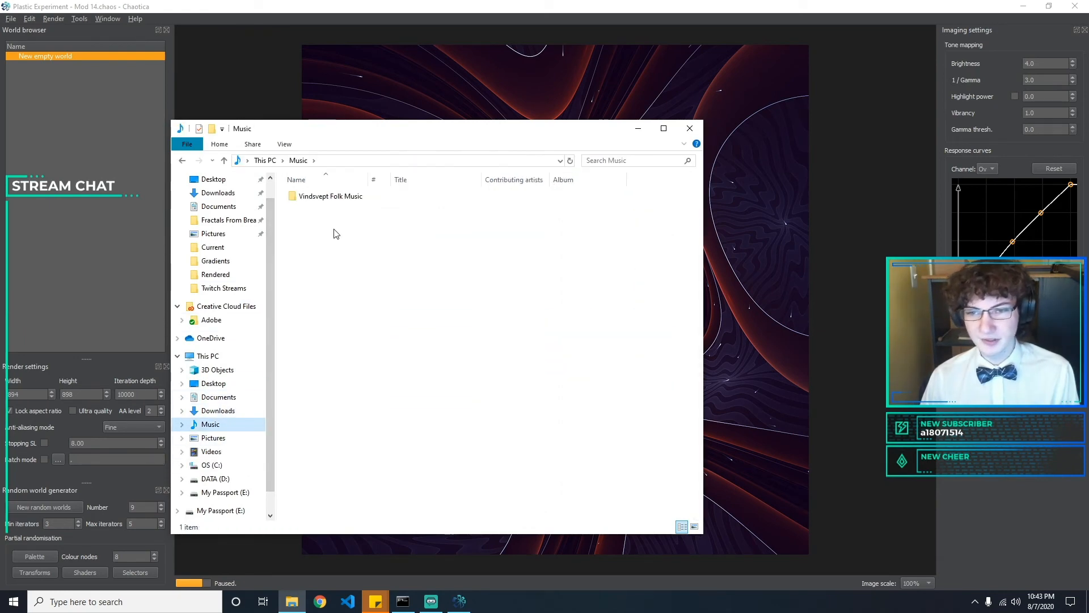
double_click(347, 196)
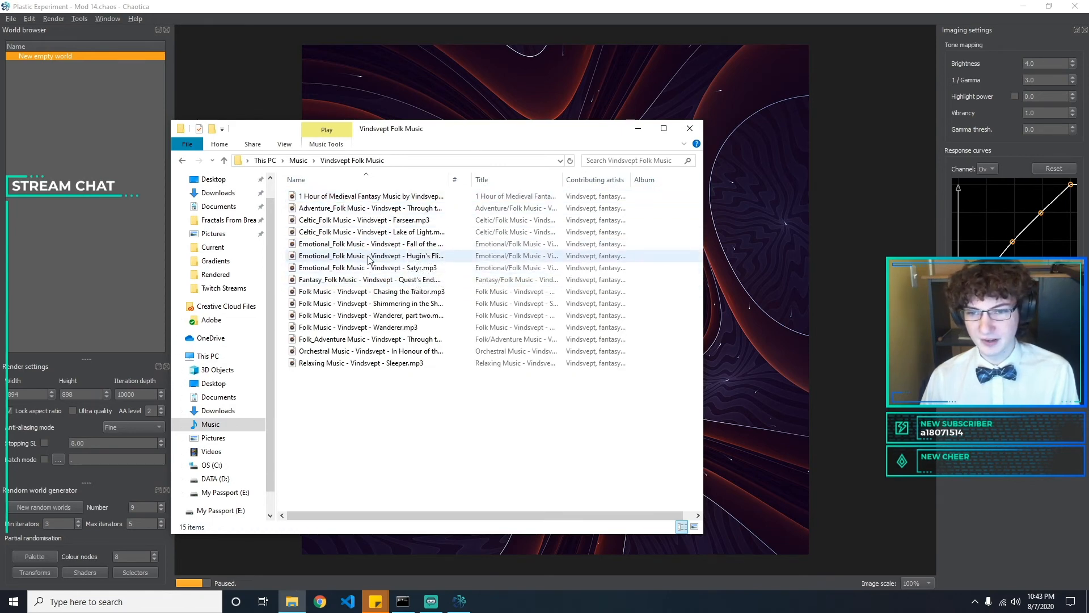
double_click(392, 197)
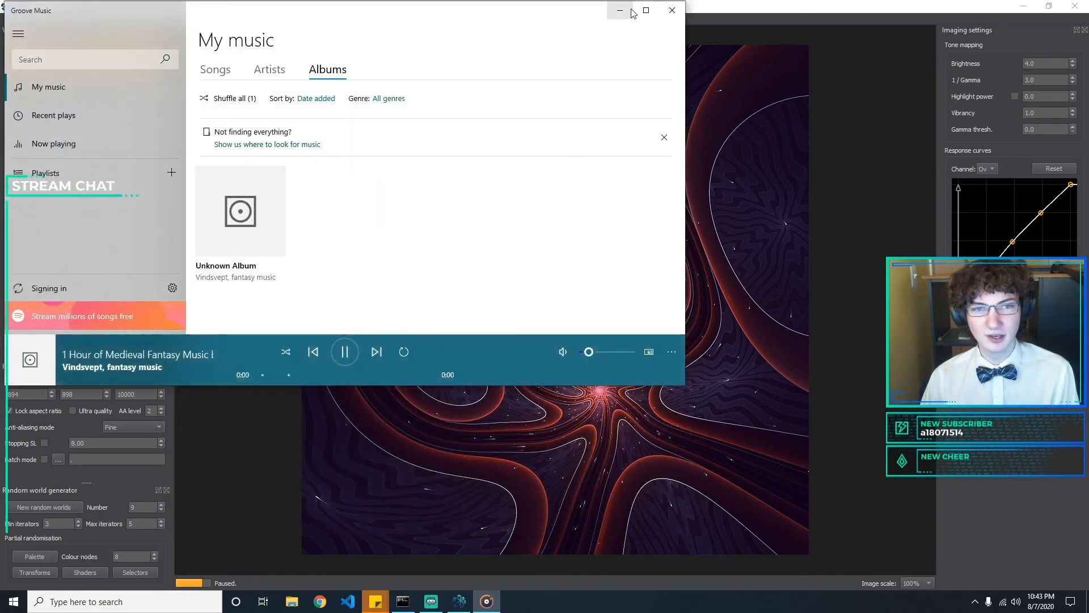
click(660, 433)
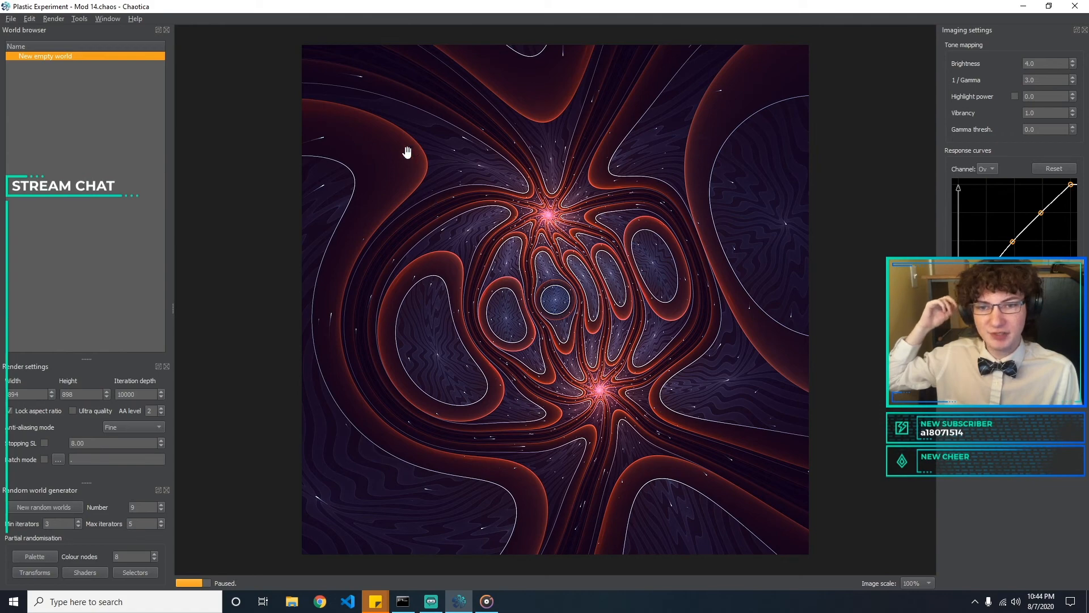
Open the World editor and tile it side by side with the main render window
click(104, 19)
click(144, 34)
drag(454, 9, 94, 218)
drag(162, 213, 1, 215)
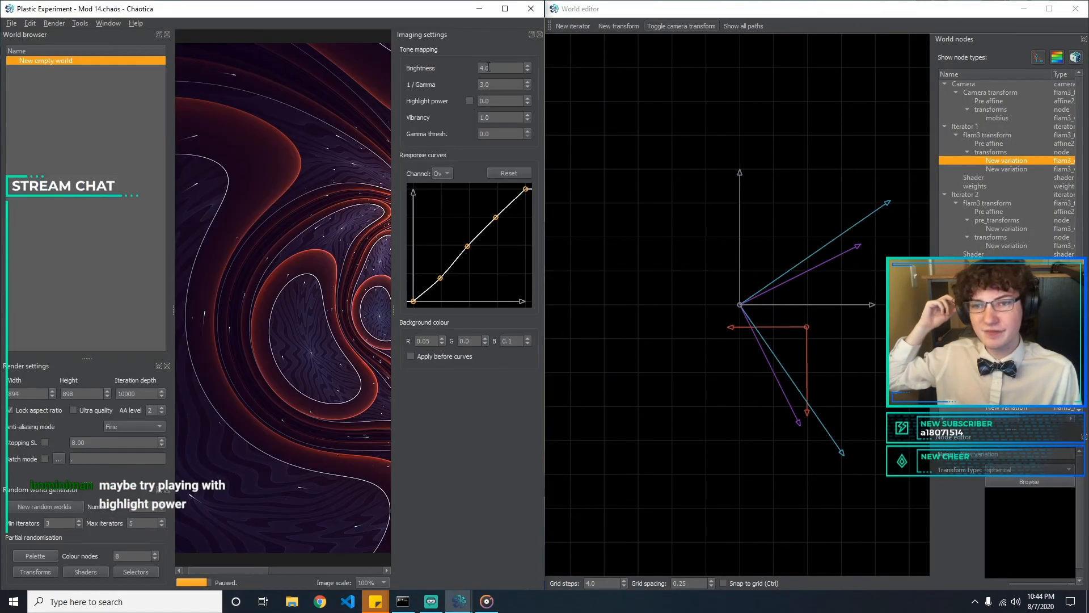
Hide the imaging settings, world browser, render settings and random world generator to give the fractal preview more room
click(539, 31)
click(167, 34)
click(166, 34)
click(167, 34)
Review the transform types available for the camera's mobius transform, including julia and julian
click(1001, 110)
click(1005, 118)
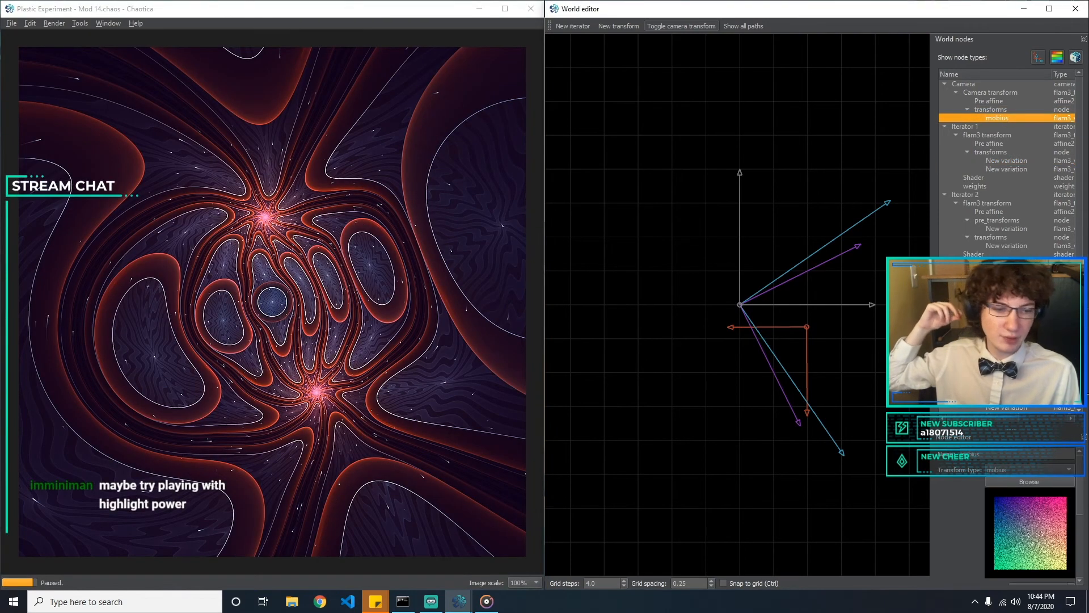
click(1022, 469)
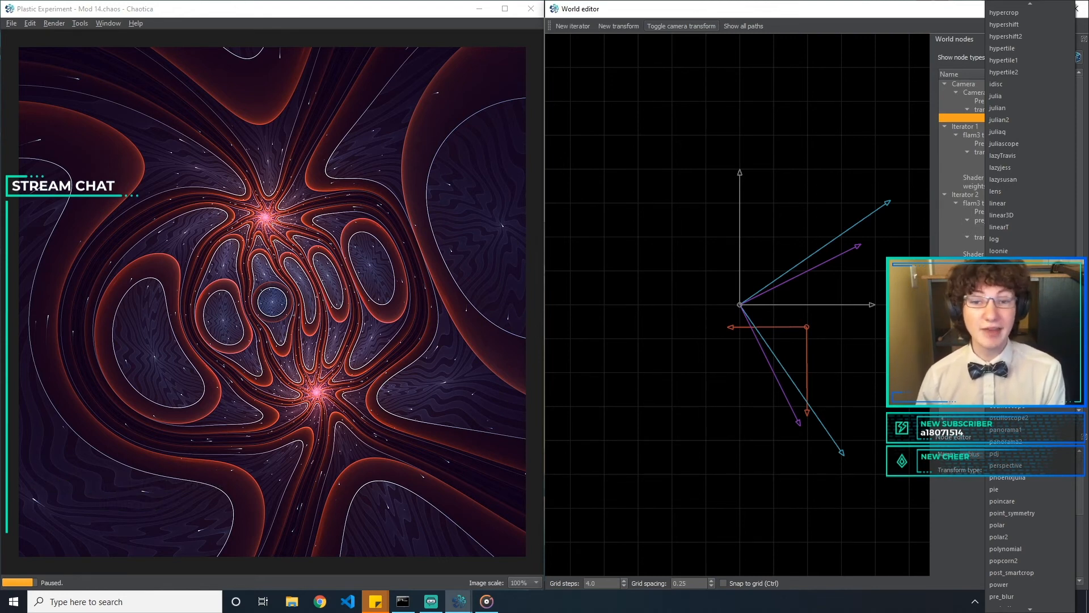
key(j)
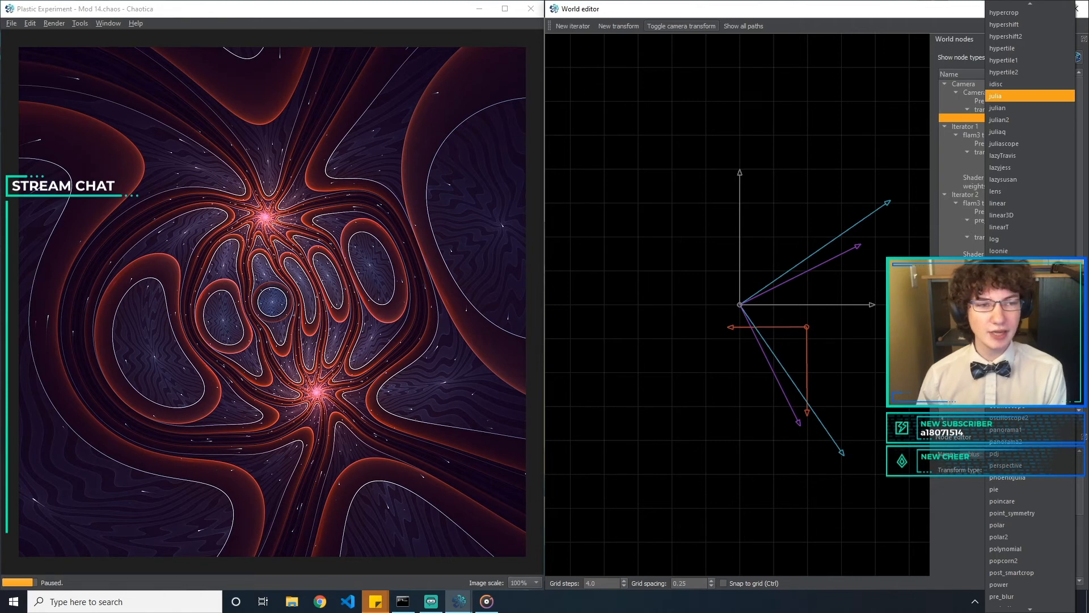
key(Down)
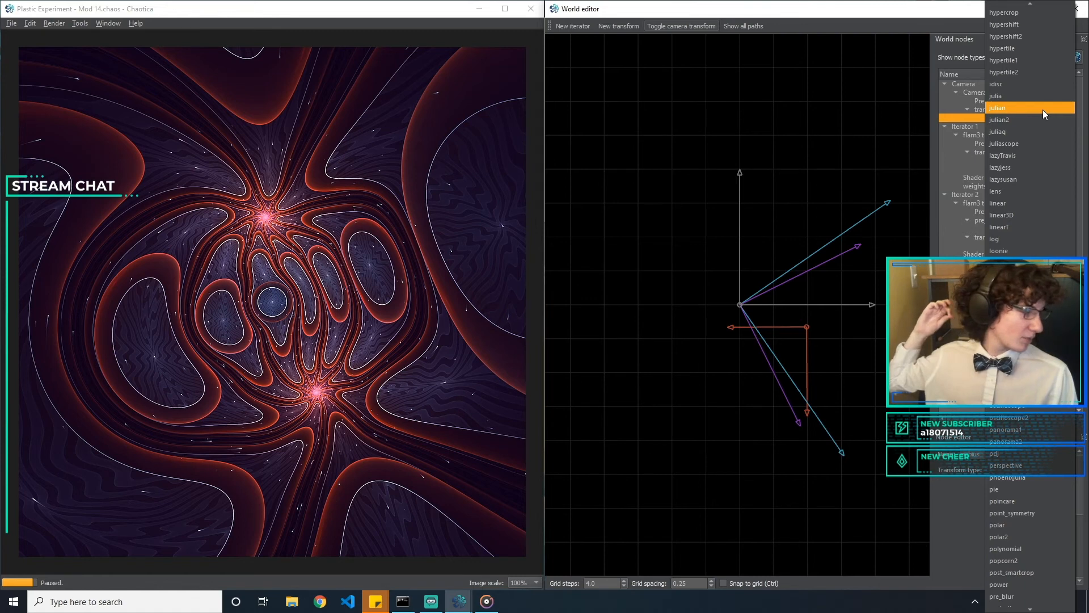
click(519, 139)
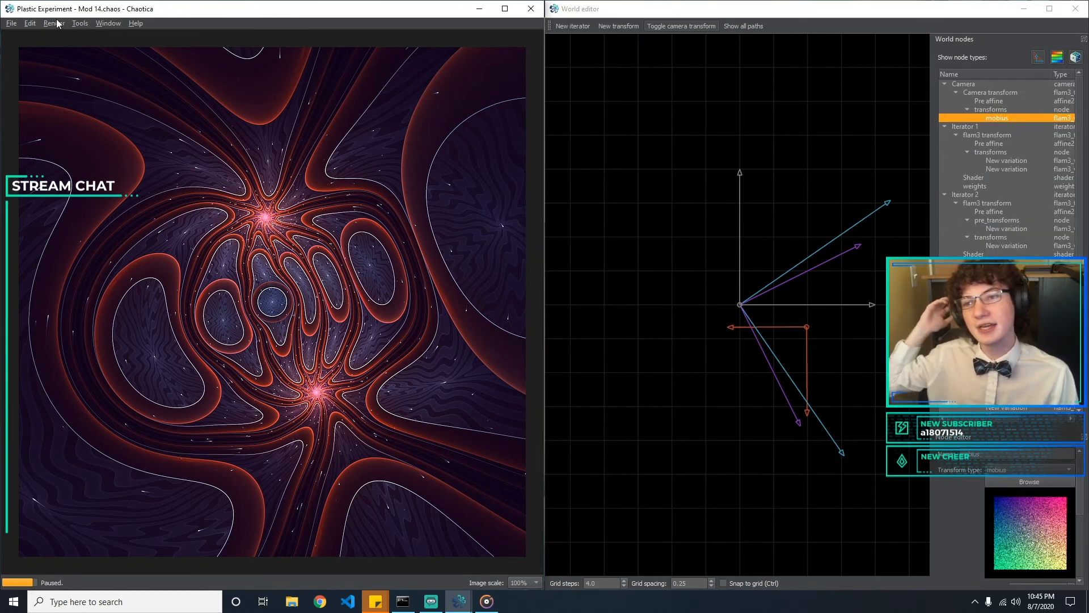
Enable highlight power in the tone mapping settings, set it to 1, and hide the imaging settings again
click(108, 23)
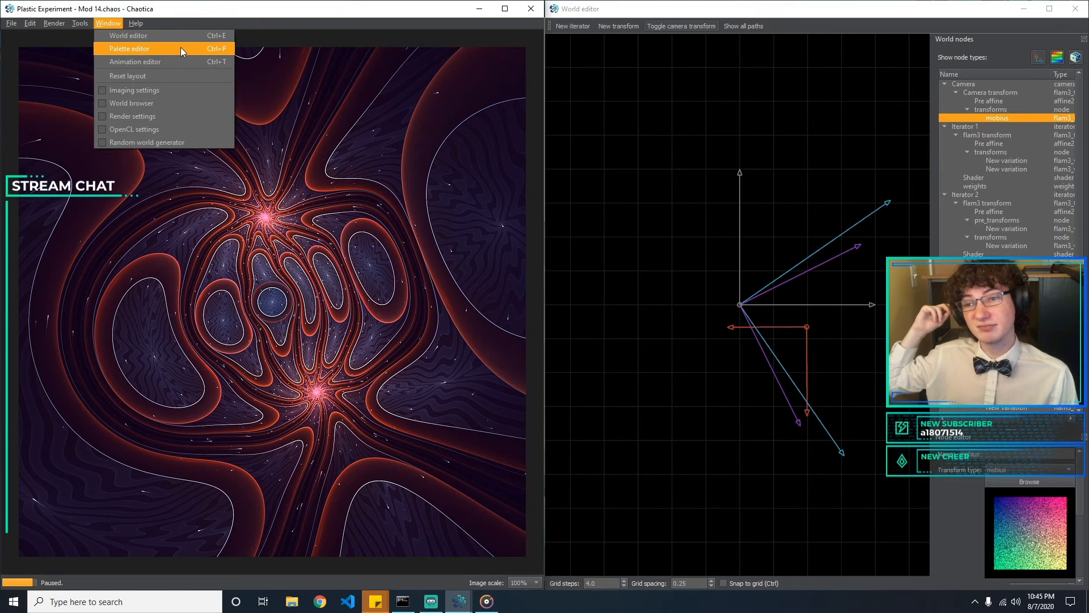
click(172, 89)
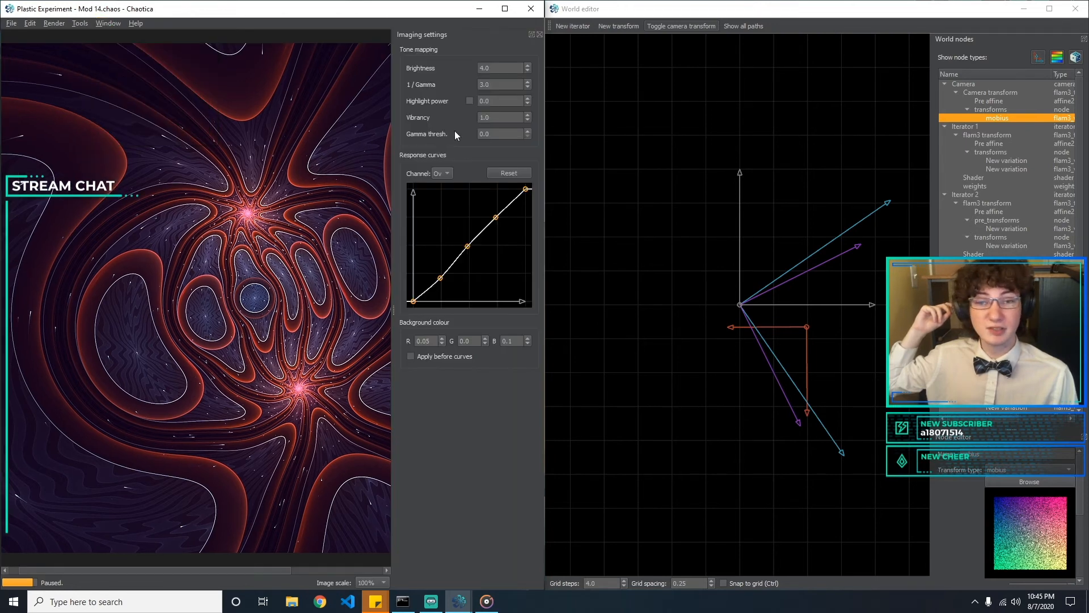
click(471, 101)
key(ctrl+a)
text(1)
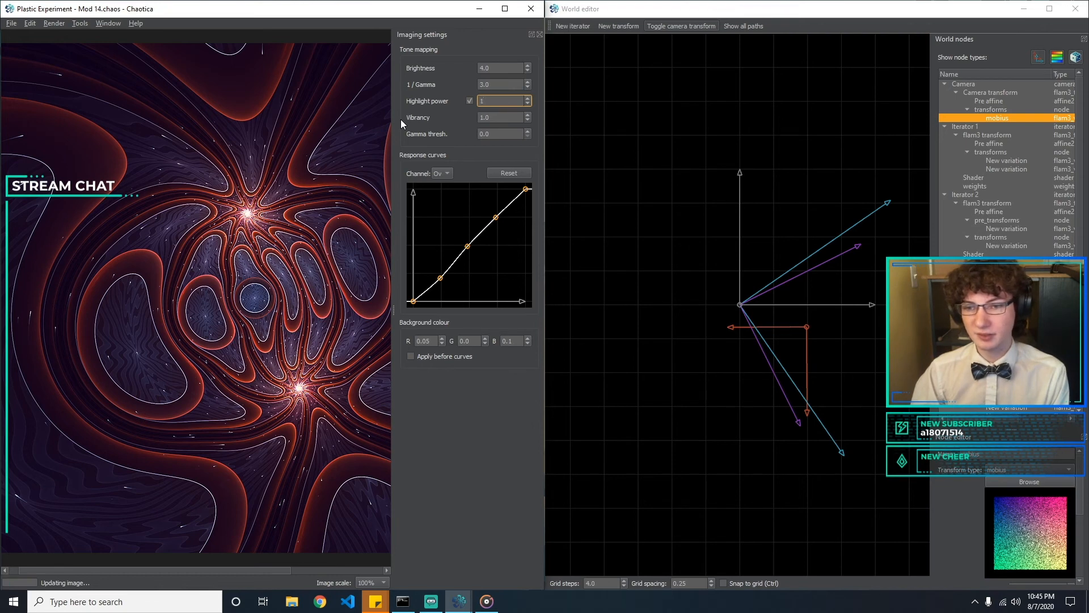
text(0)
key(BackSpace)
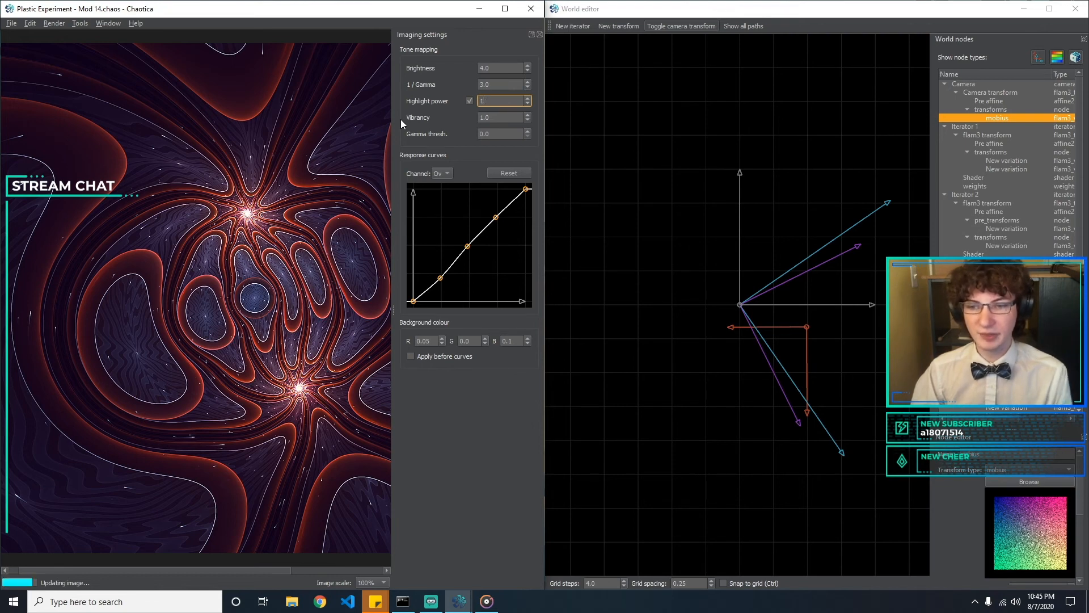
click(539, 35)
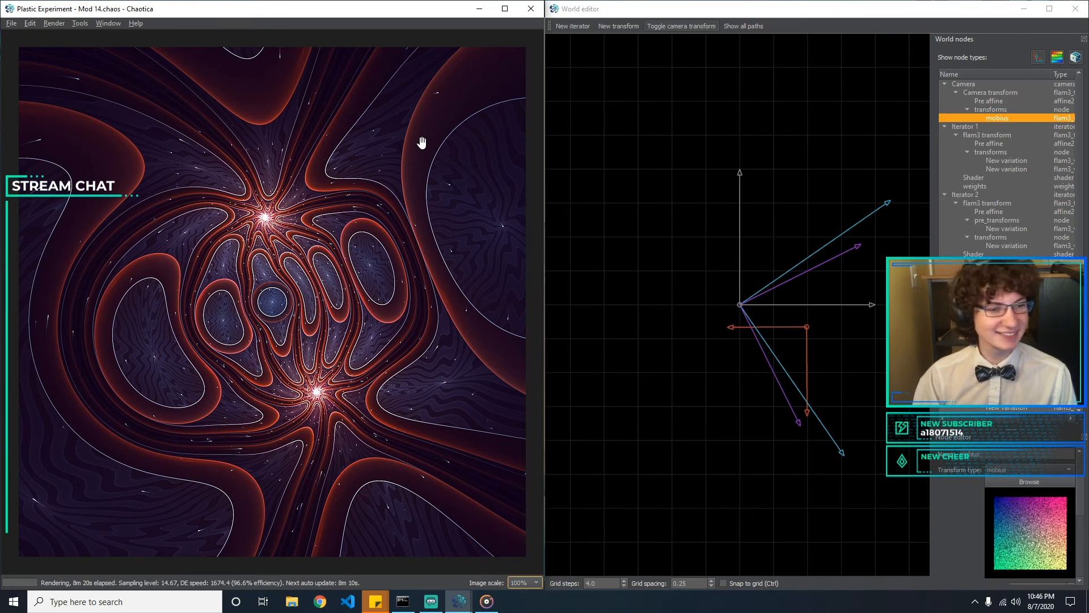
Change the camera's mobius transform to the julia transform type
click(1029, 162)
click(1003, 110)
click(1003, 120)
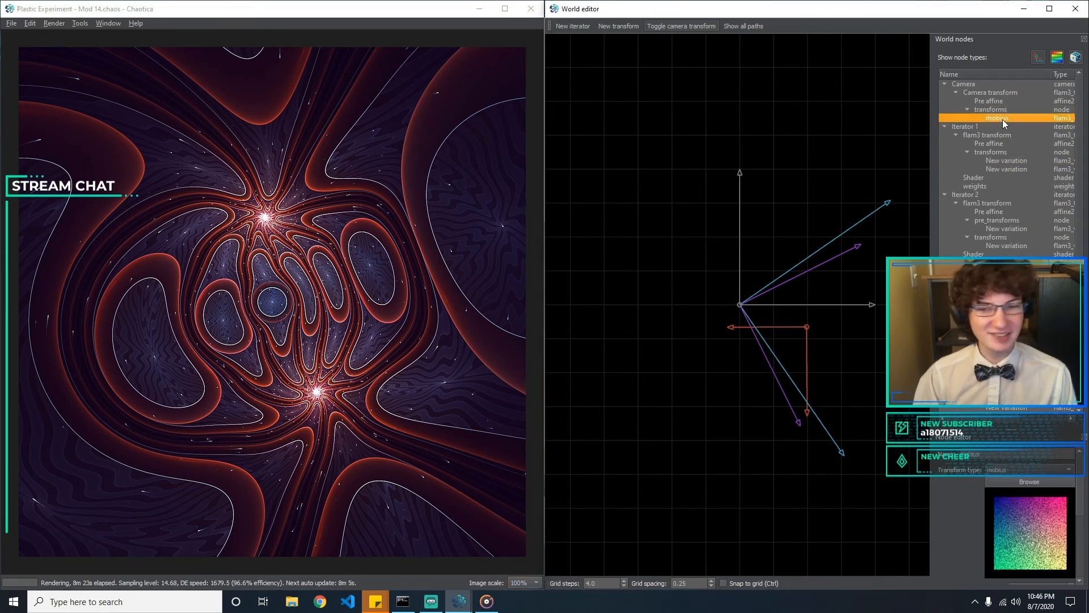
click(1021, 468)
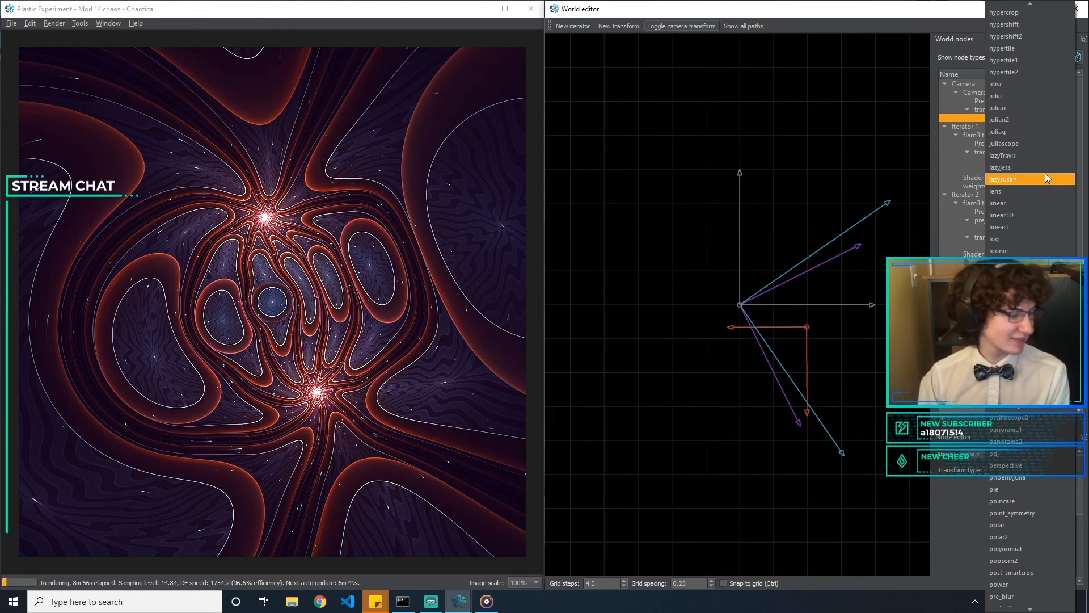
key(j)
key(Escape)
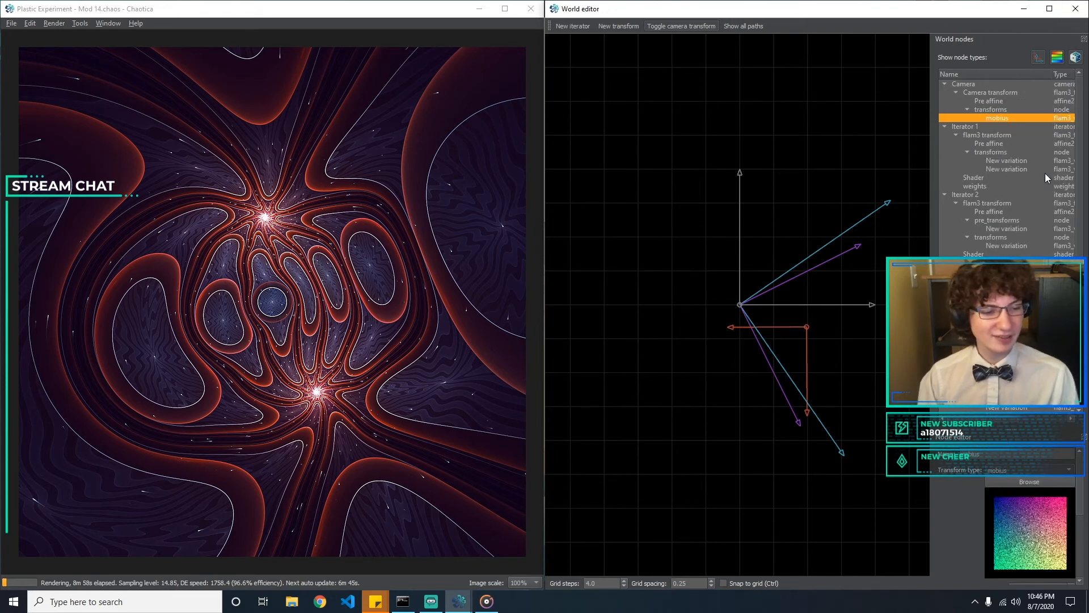
drag(1079, 470, 1079, 503)
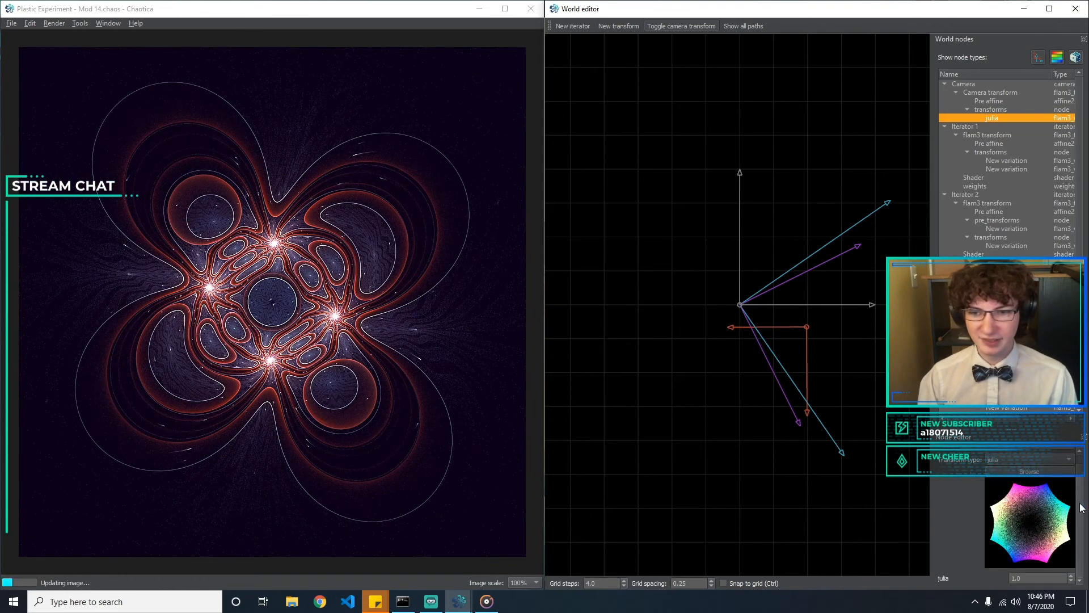
Change the camera transform type to julian, with julian_power 3 and julian_dist 1.5
click(1020, 461)
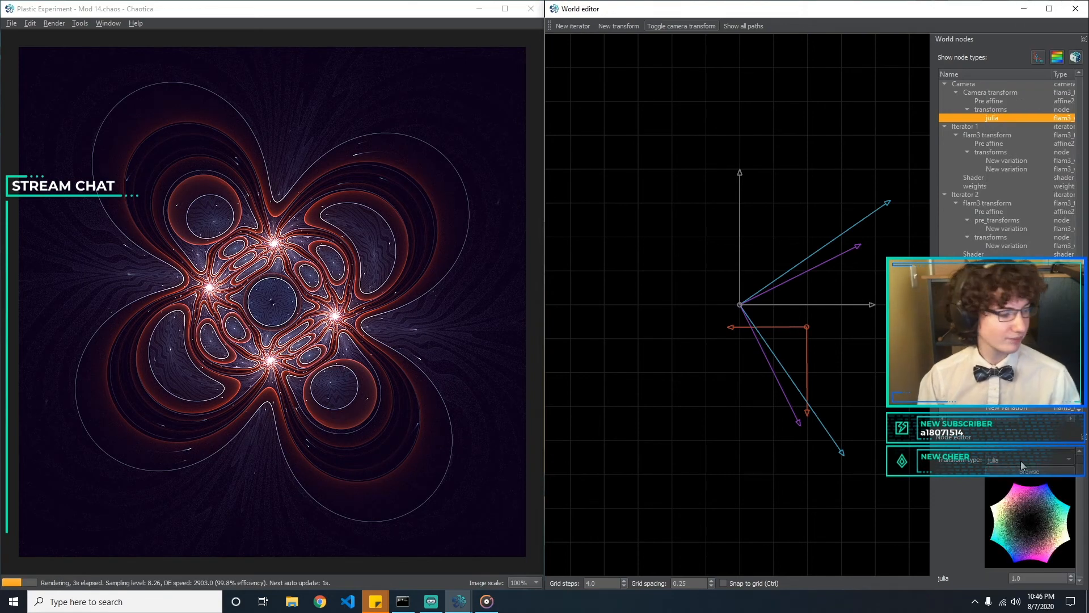
scroll(1020, 460, down, 1)
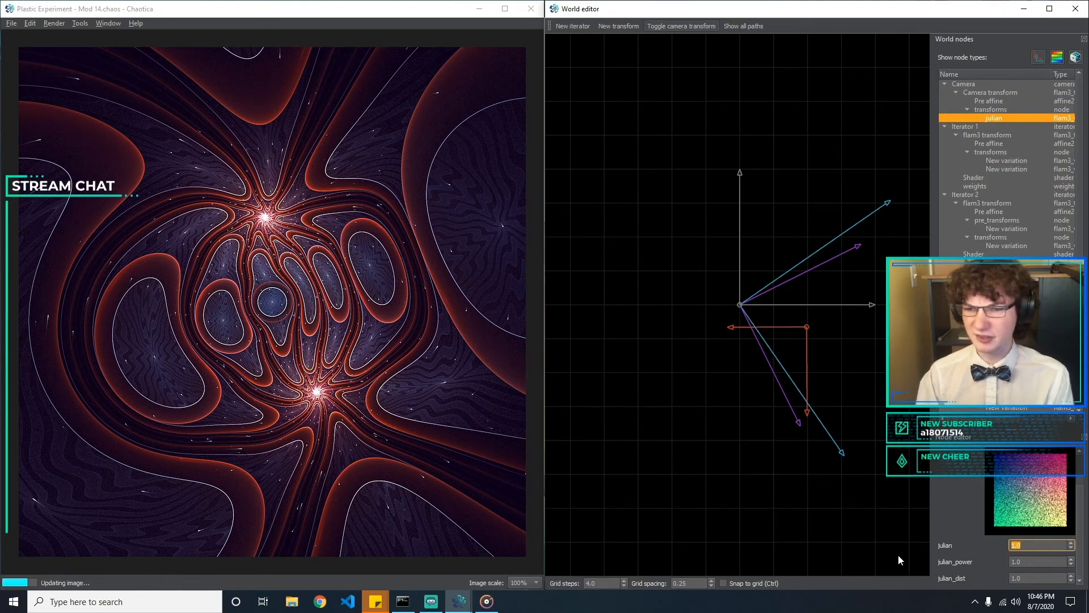
key(Tab)
key(BackSpace)
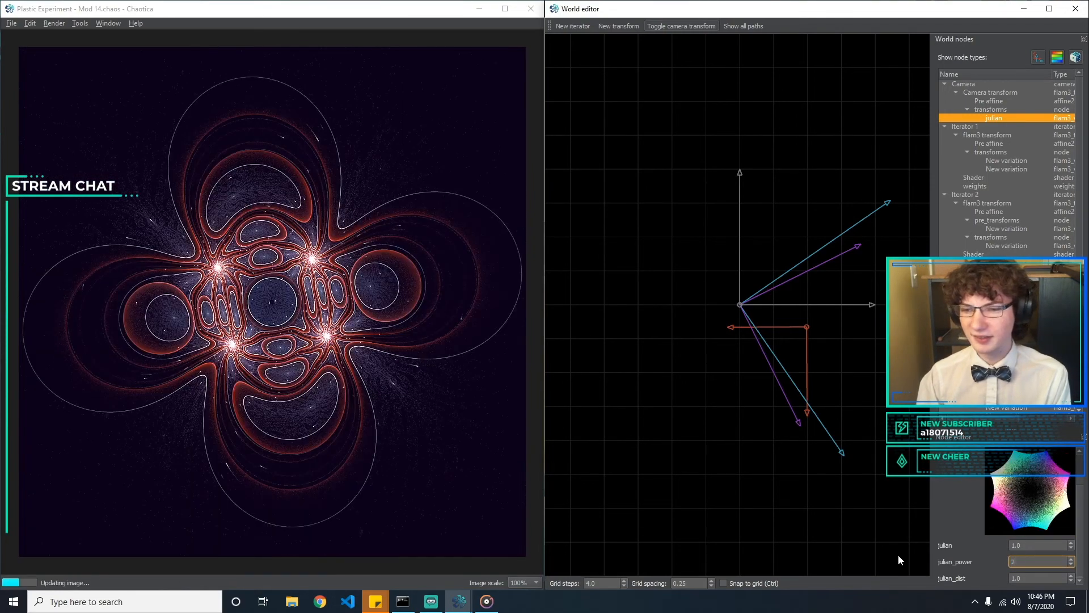
text(3)
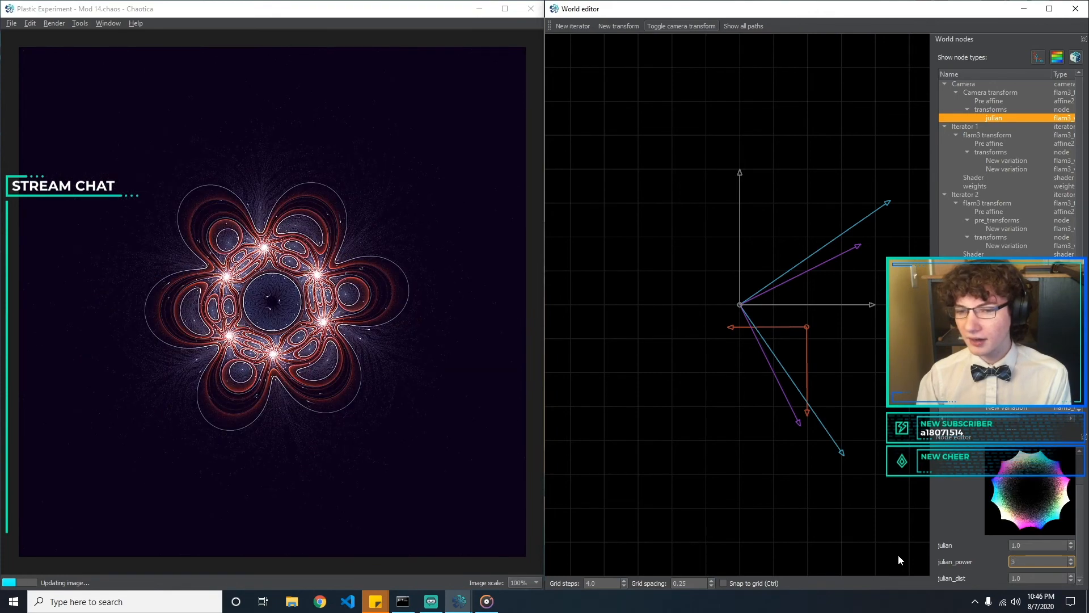
key(Tab)
text(1.5)
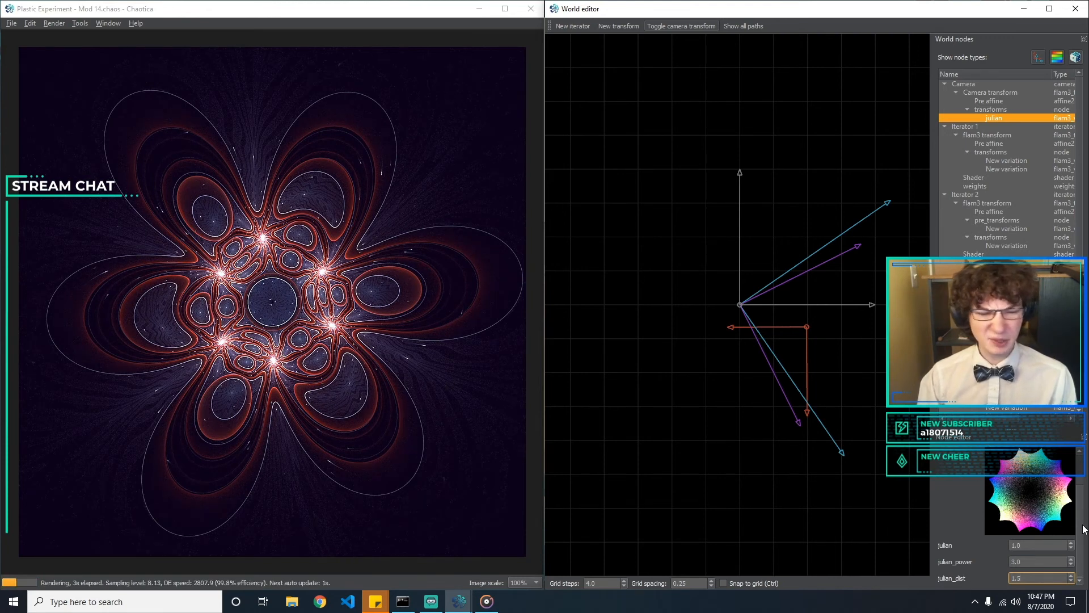
Change the camera transform type from julian to collideoscope
scroll(1033, 500, up, 3)
click(1043, 468)
click(978, 238)
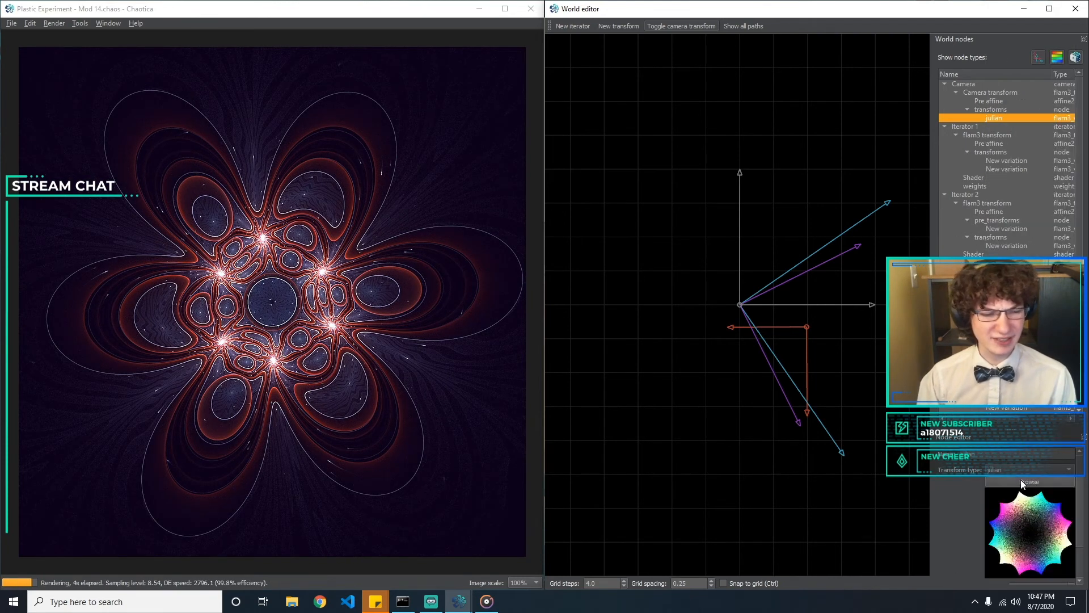
click(1029, 481)
click(517, 95)
click(1030, 470)
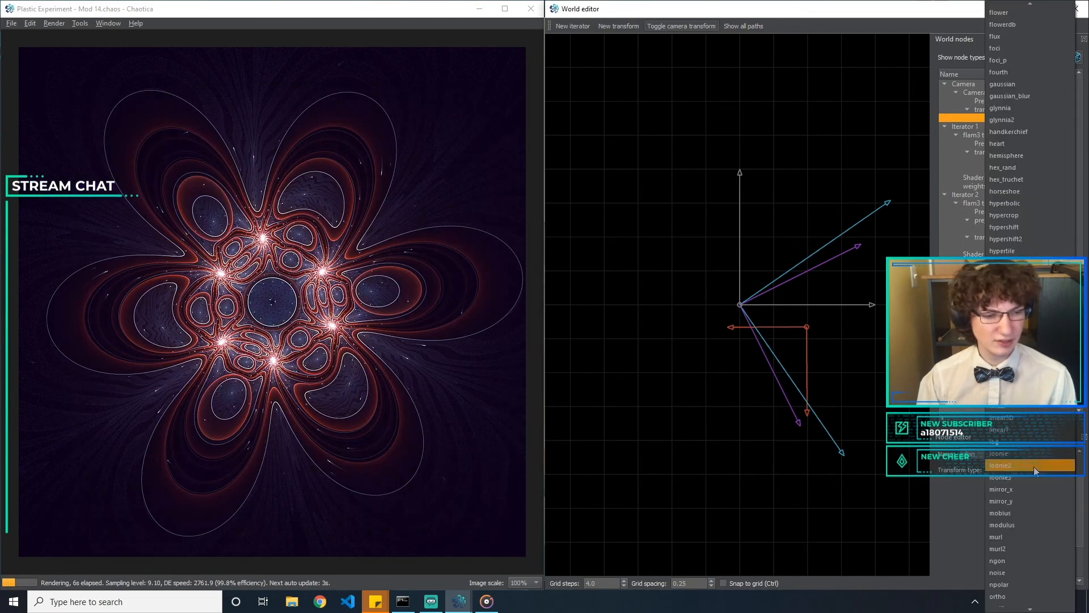
click(978, 529)
click(1029, 482)
scroll(471, 431, down, 3)
key(Escape)
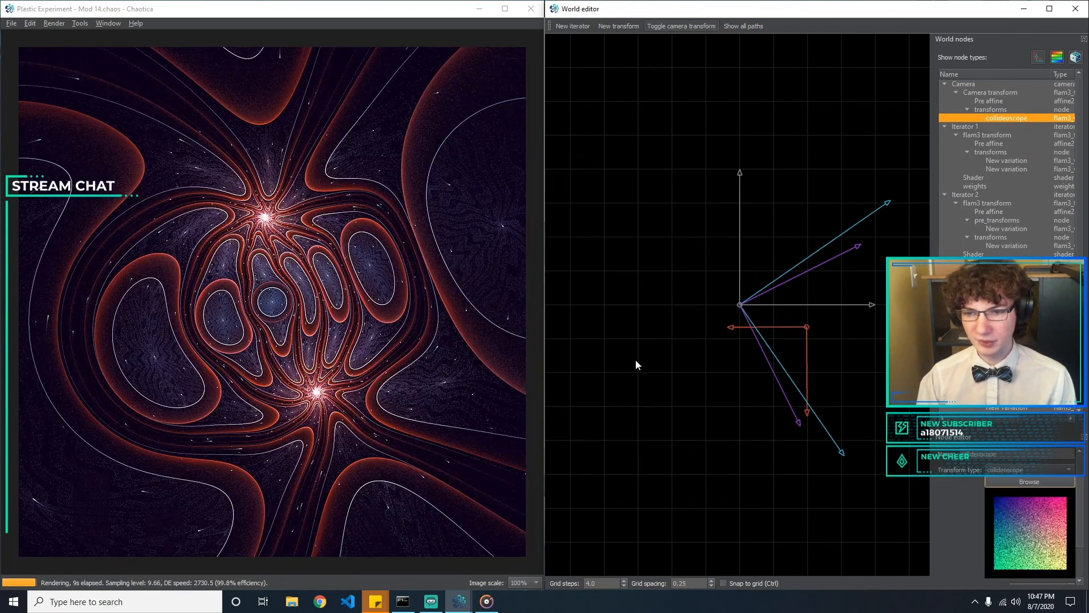
Try collideoscope_a values of 0.5 and 0.1 on the camera transform
scroll(1079, 537, down, 2)
click(1024, 545)
key(Tab)
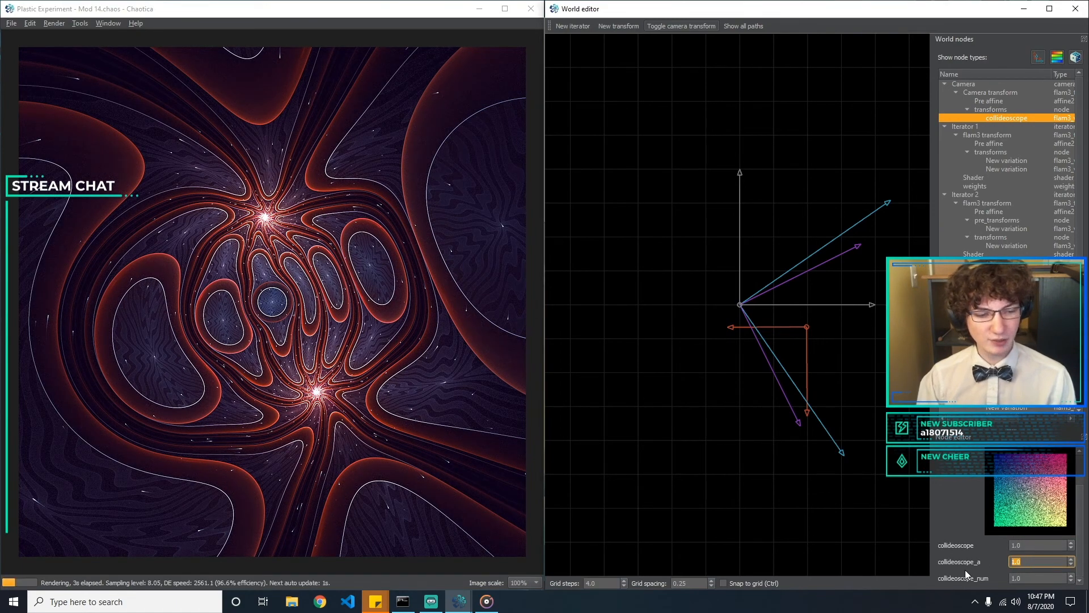
text(0.5)
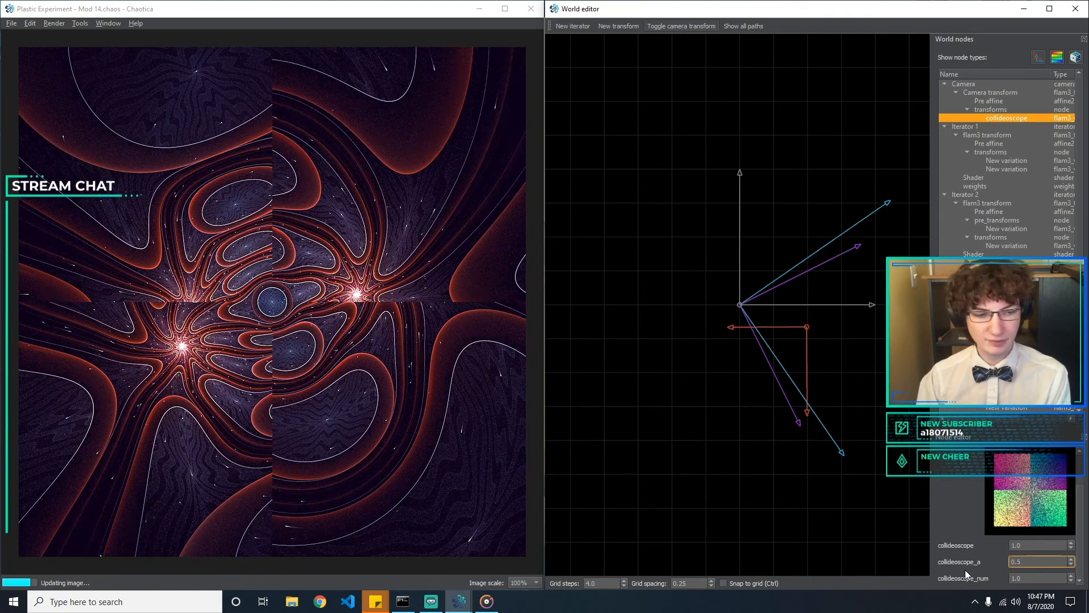
key(BackSpace)
text(1)
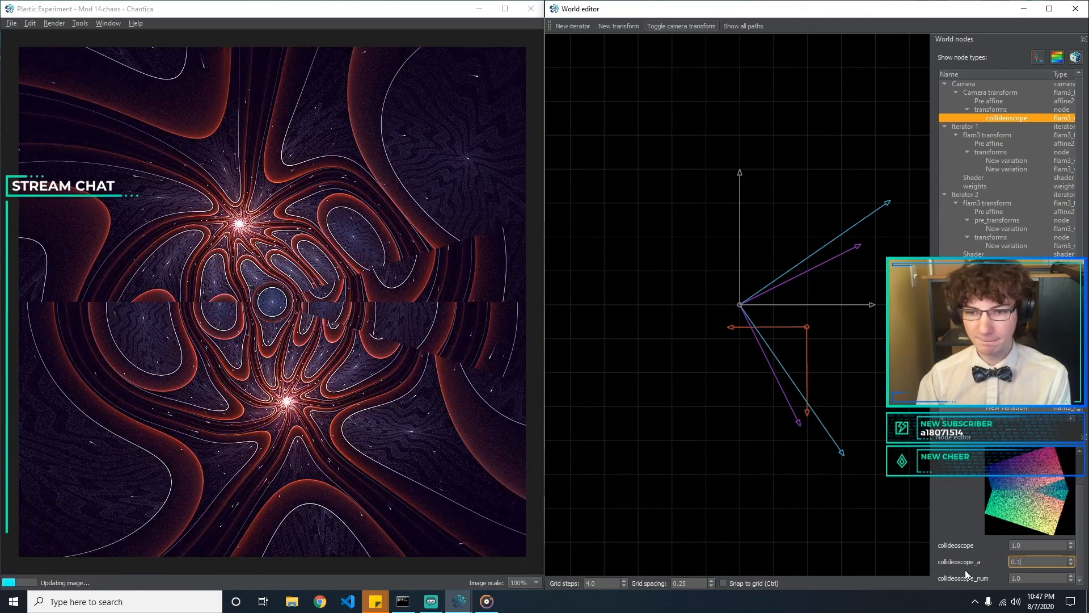
key(BackSpace)
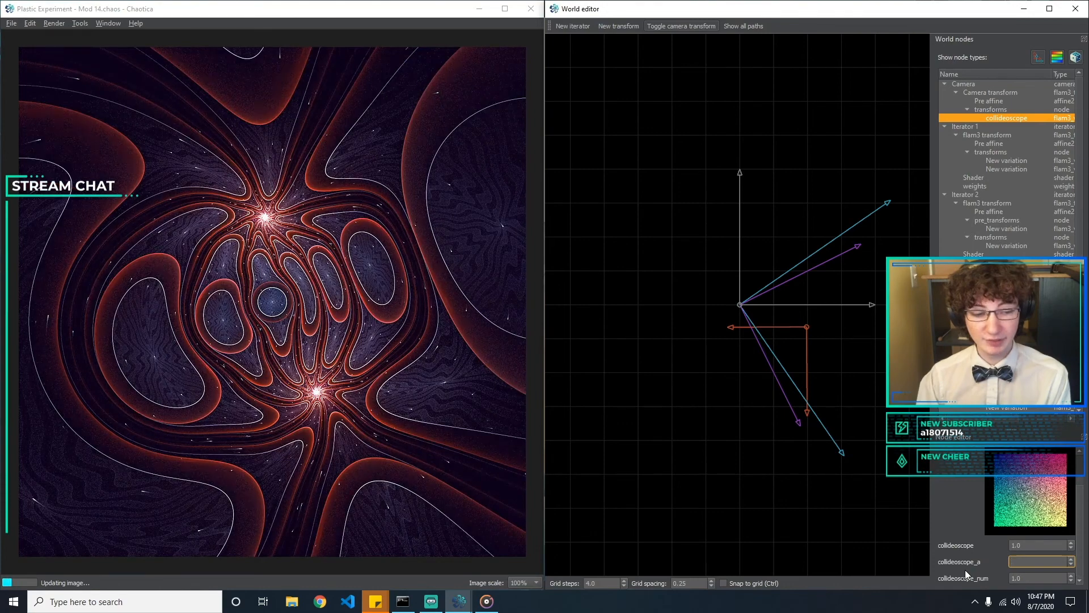
text(1)
Set collideoscope_num to 3 and collideoscope_a to 0.3
key(Tab)
text(3)
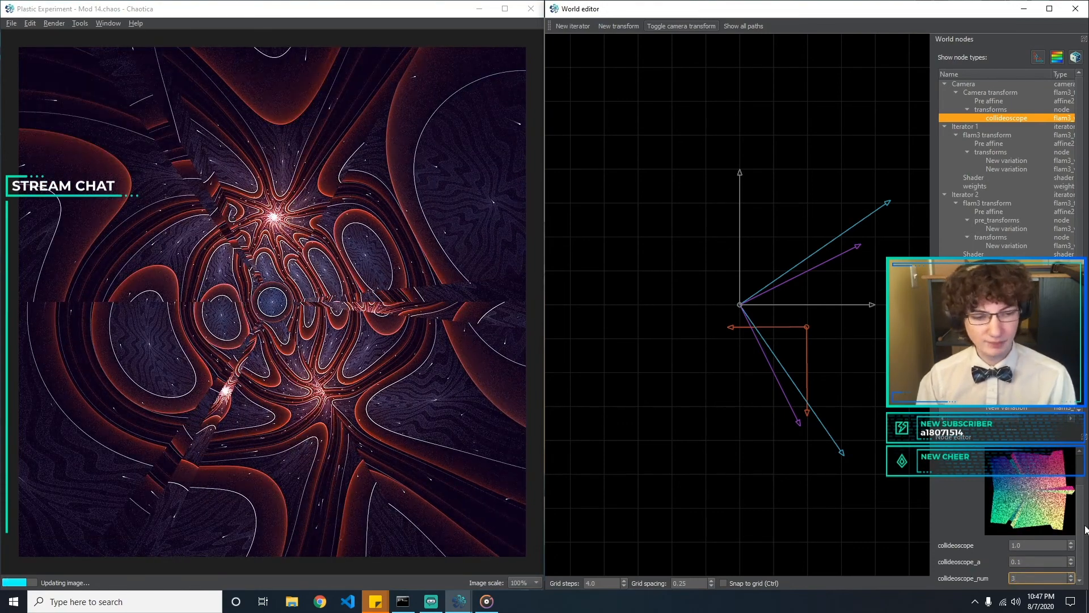
drag(1006, 559, 1028, 559)
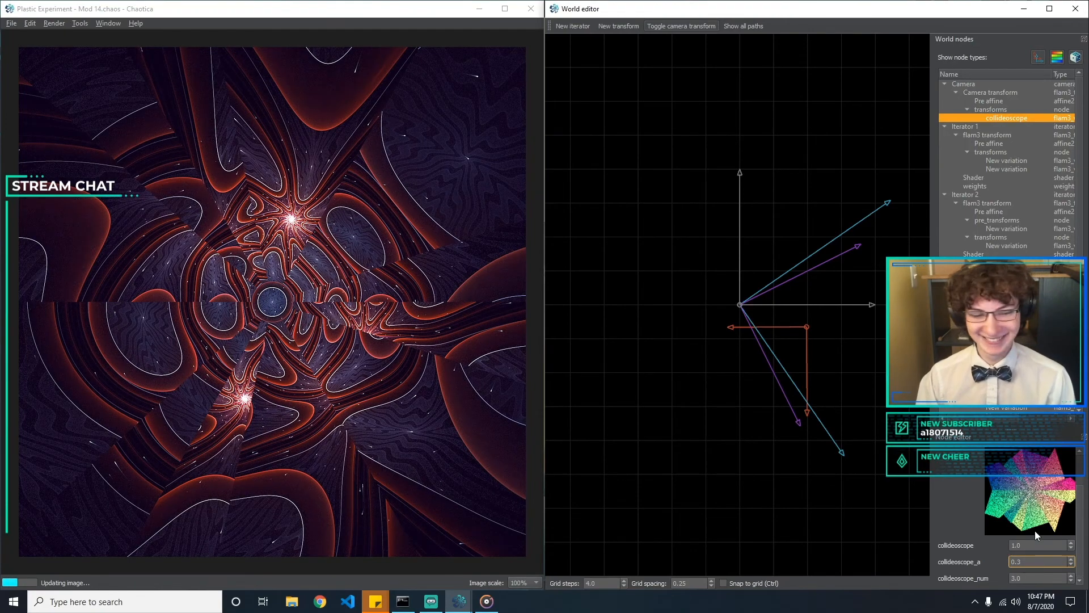
Change the camera transform type from collideoscope to conic
scroll(1074, 465, up, 2)
click(1036, 465)
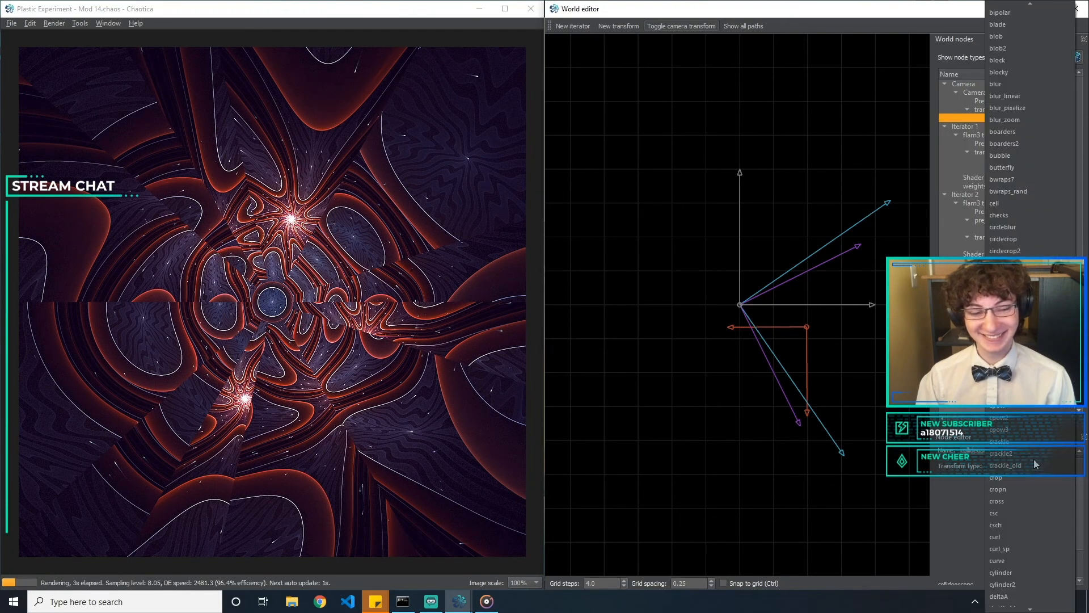
click(1084, 525)
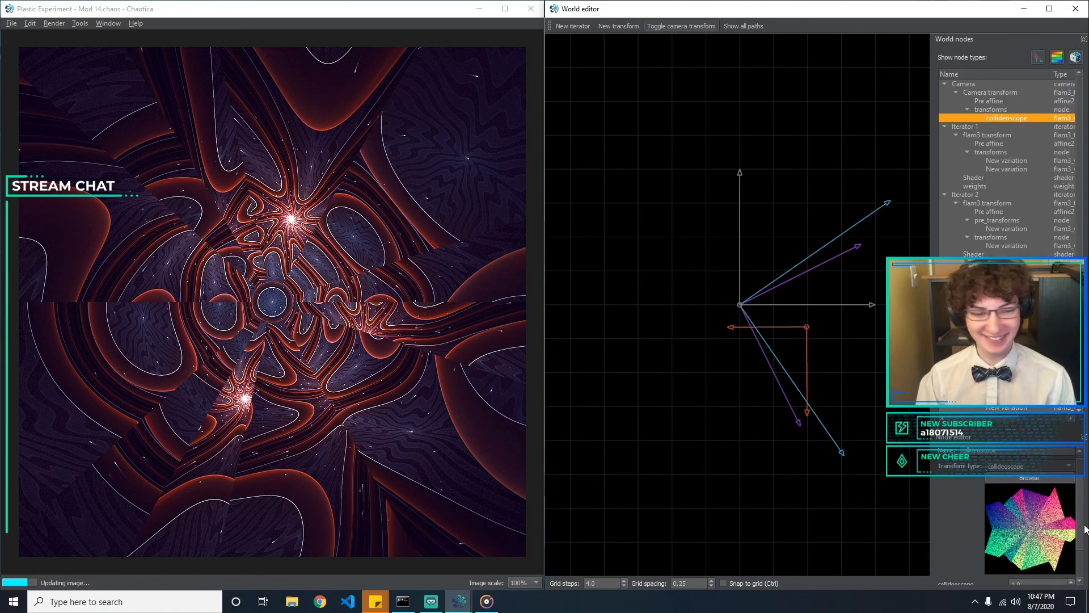
key(Down)
mouse_move(1079, 503)
mouse_down()
mouse_move(1079, 513)
mouse_move(1079, 500)
mouse_up()
click(1045, 467)
click(948, 481)
Look through the transform browser's previews and change the camera transform type to blocky
click(1027, 481)
drag(340, 118, 675, 76)
scroll(679, 206, down, 8)
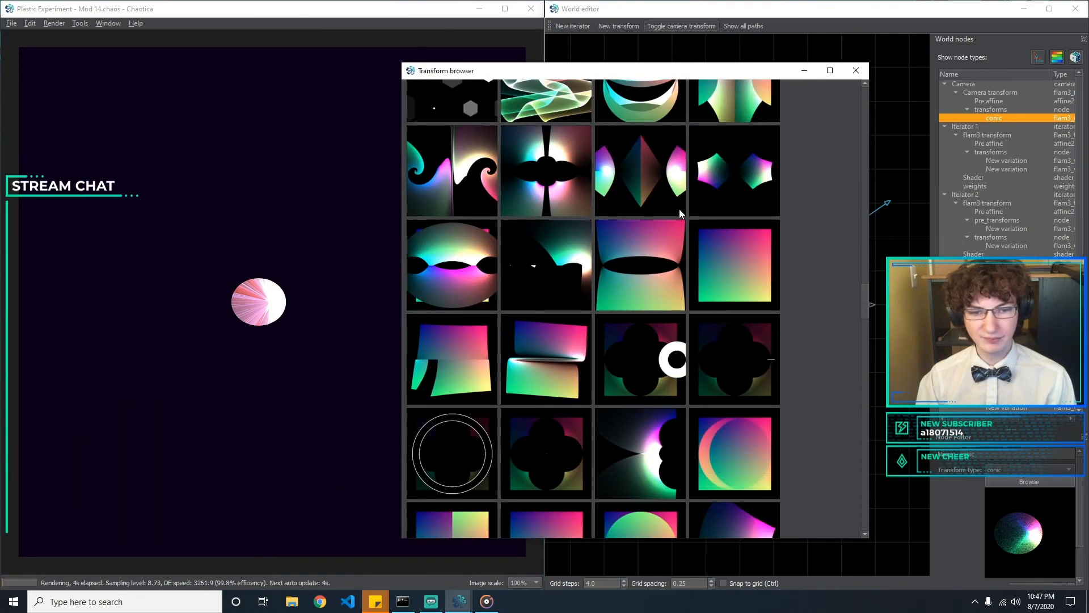
scroll(679, 210, down, 8)
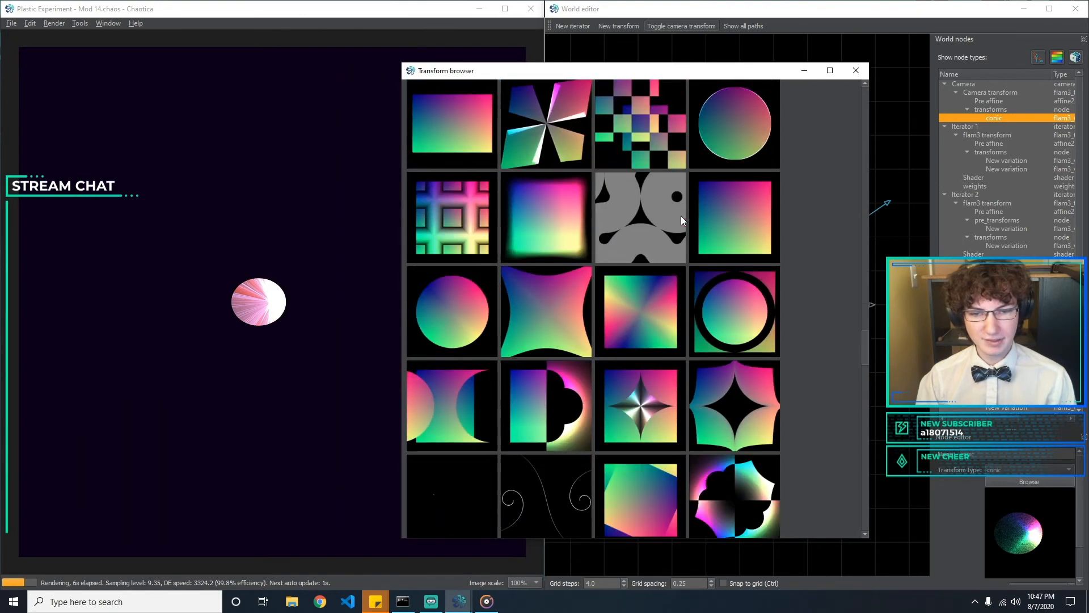
scroll(681, 220, down, 5)
scroll(681, 220, down, 5)
scroll(681, 219, down, 6)
scroll(685, 236, down, 6)
scroll(685, 236, down, 1)
scroll(685, 236, up, 1)
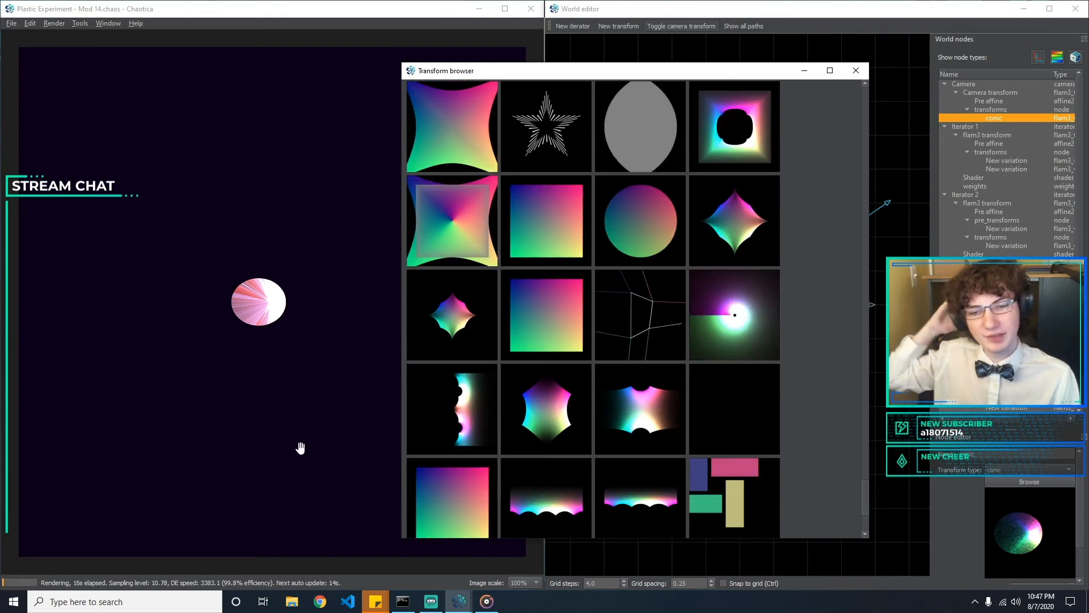
key(Escape)
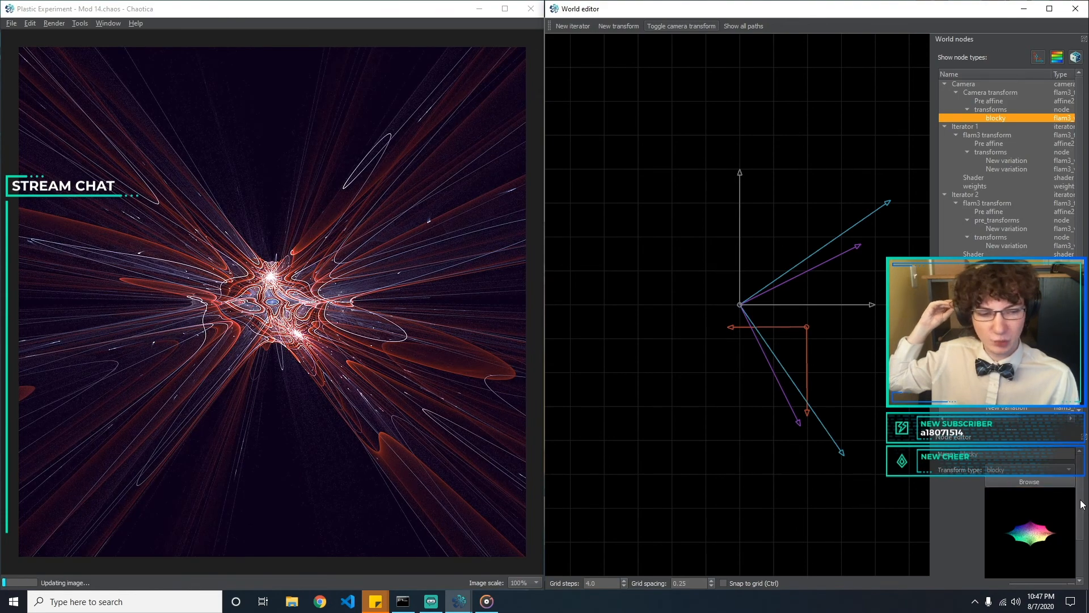
Set blocky_x to 1 and the blocky amount to 2 on the camera transform
drag(1080, 501, 1080, 546)
double_click(1020, 545)
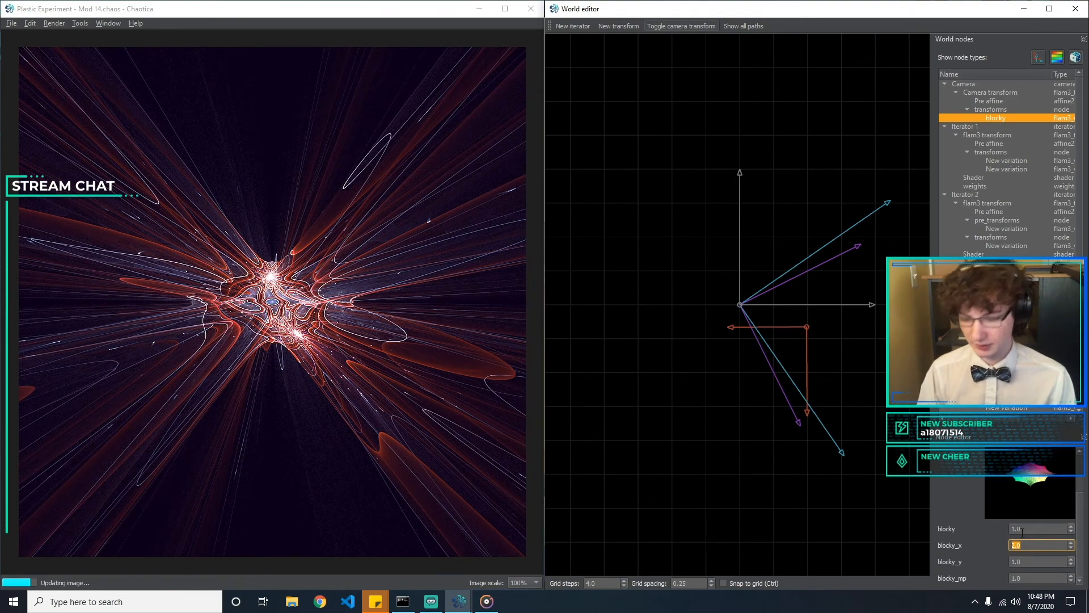
text(1)
drag(1023, 529, 972, 523)
text(2)
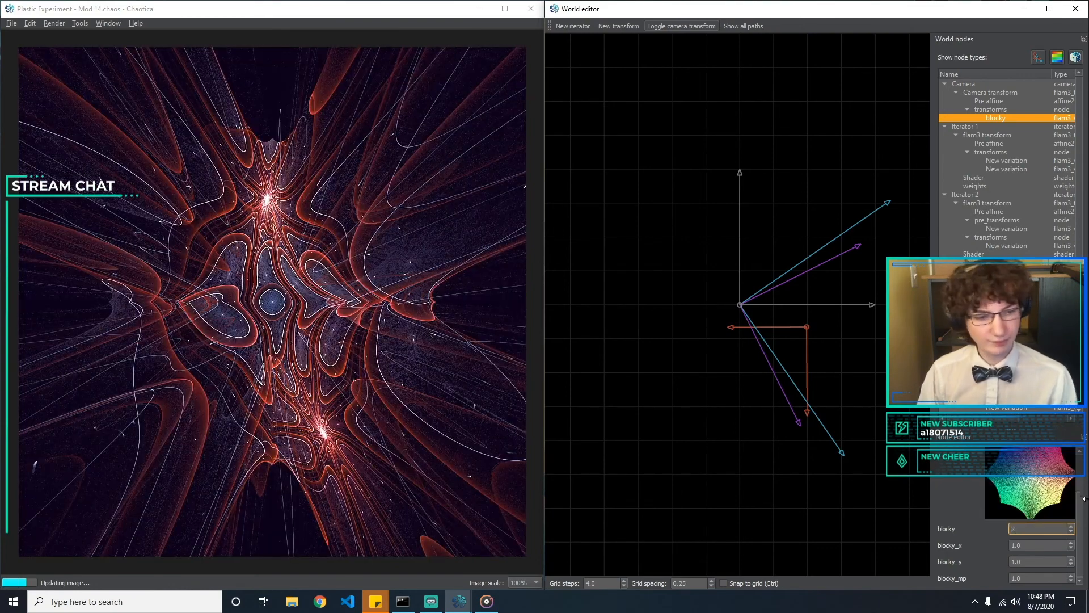
Adjust the camera transform's blocky_mp, trying the values 0.5, 2, 3 and 4
drag(1080, 515, 1070, 486)
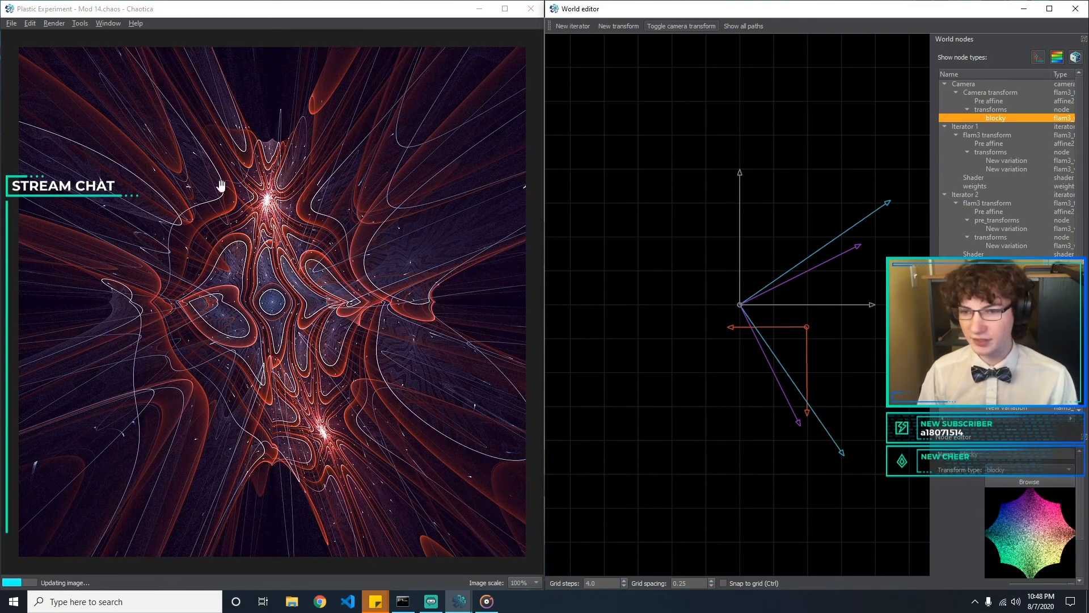
scroll(1074, 516, down, 3)
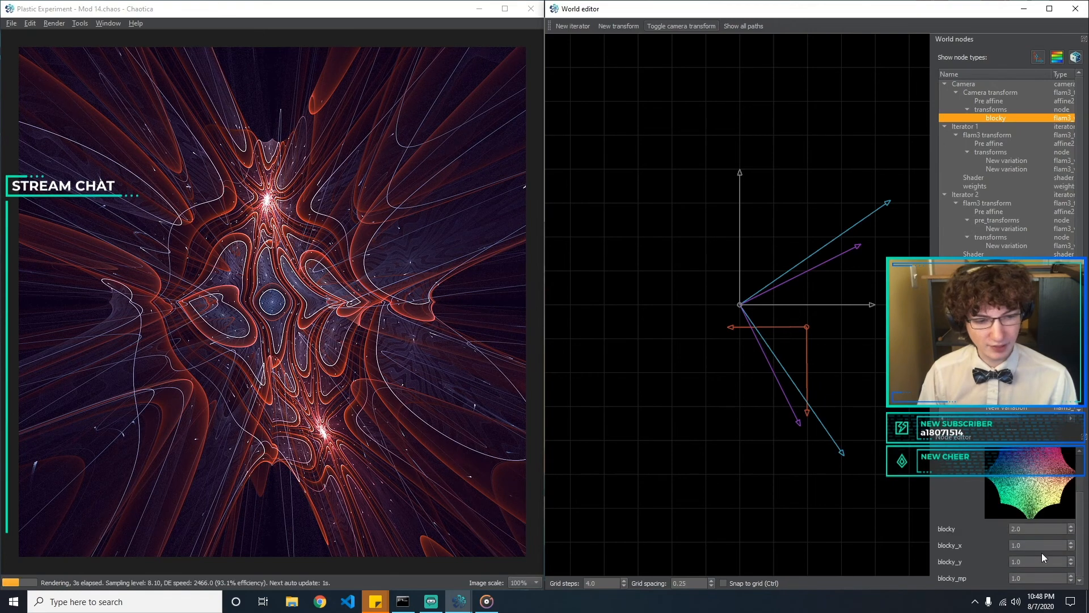
drag(1035, 578, 845, 550)
text(0.5)
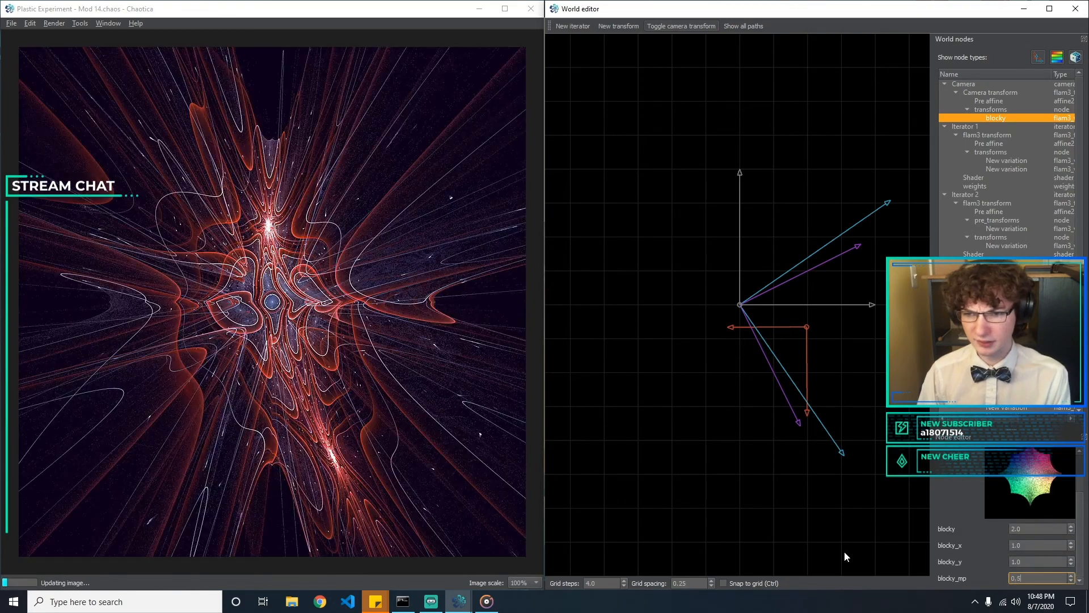
key(BackSpace)
key(BackSpace)
key(BackSpace)
text(2)
key(BackSpace)
text(3)
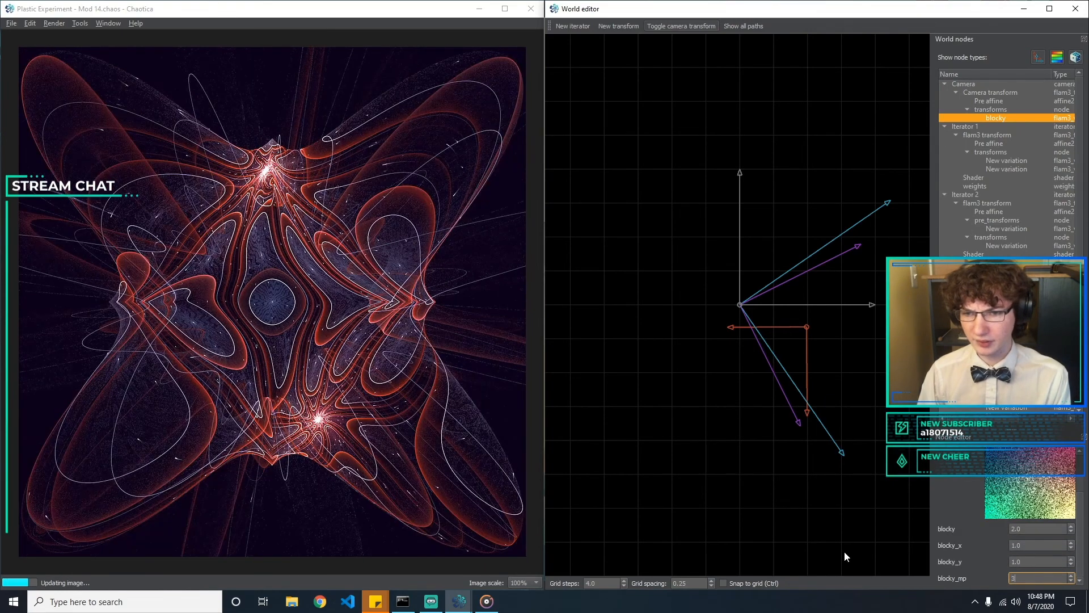
text(4)
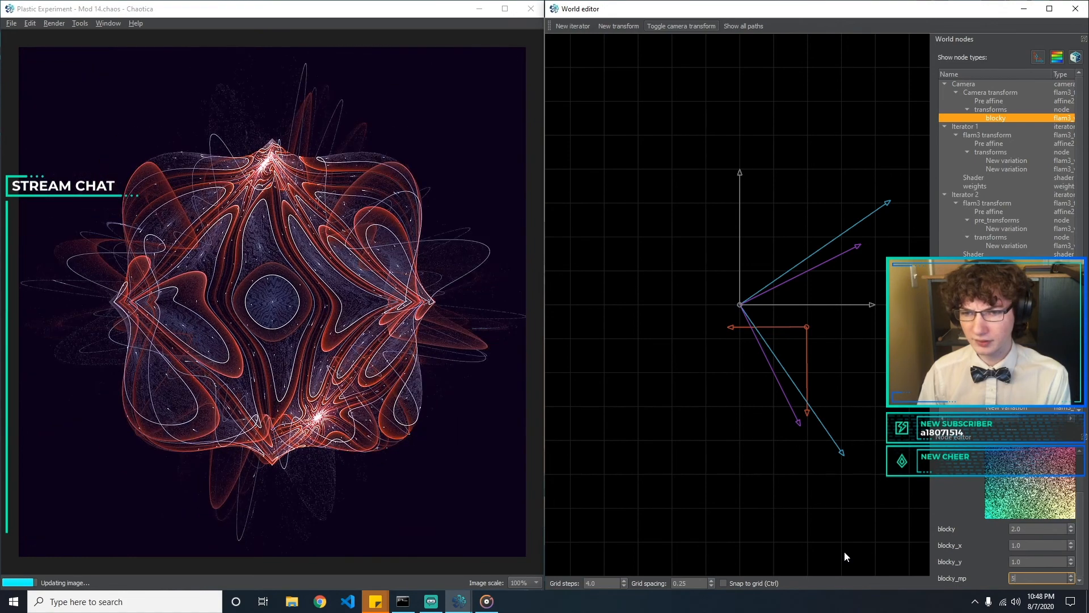
Look through the transform browser's previews and change the camera transform type to post_smartcrop
scroll(1032, 500, up, 5)
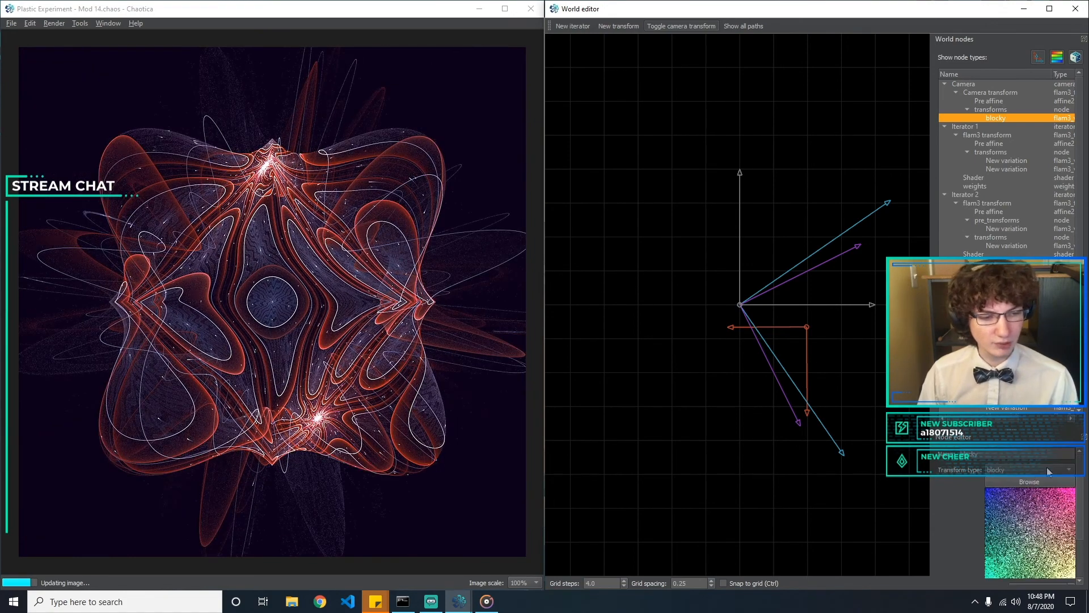
click(1047, 468)
click(1030, 482)
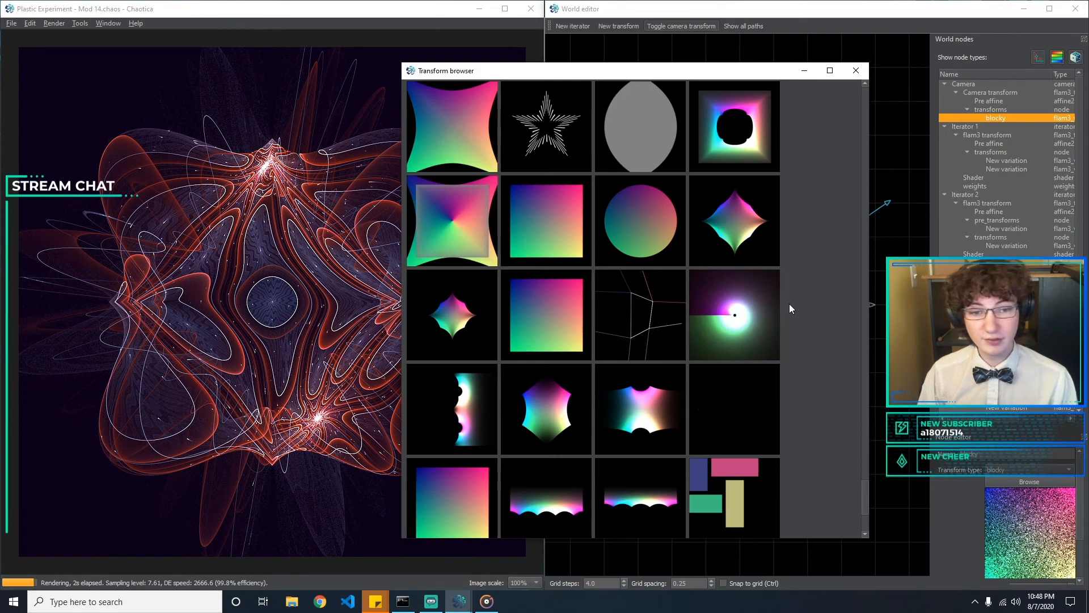
scroll(716, 309, down, 2)
scroll(730, 315, up, 10)
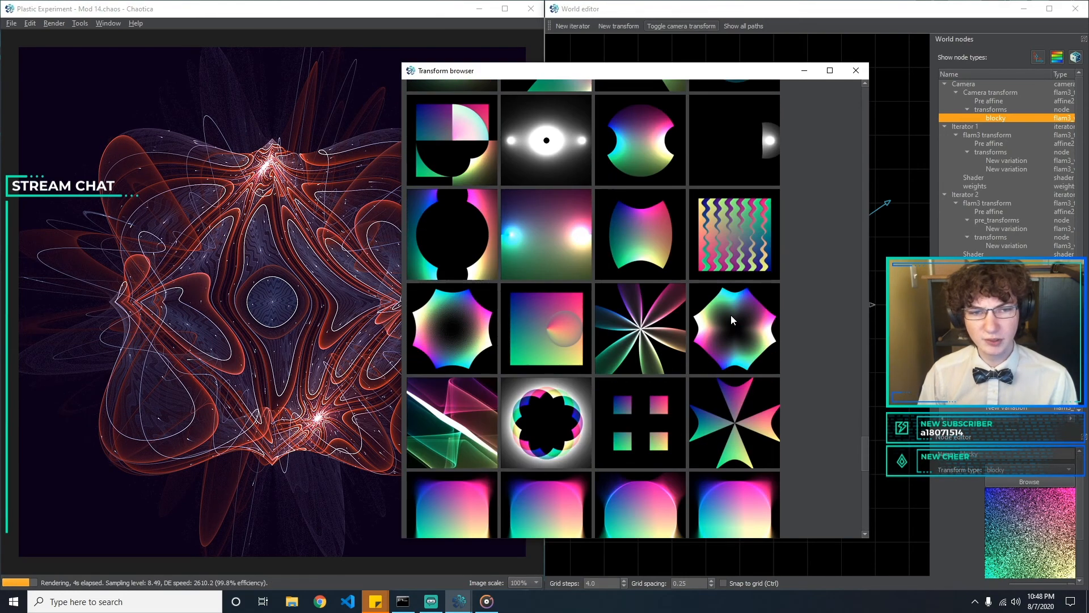
scroll(730, 315, up, 5)
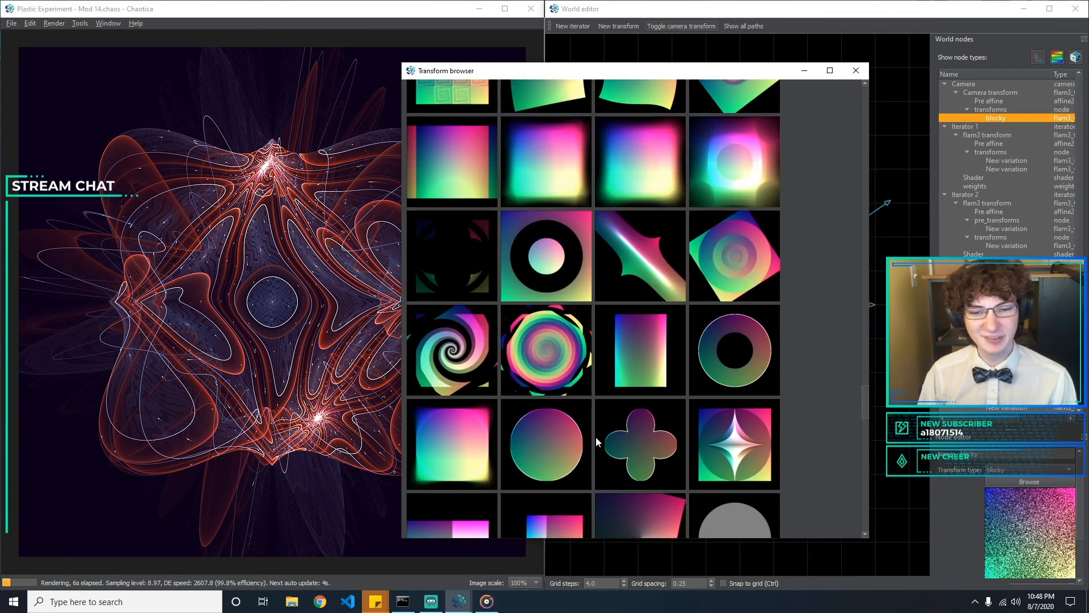
scroll(647, 413, up, 6)
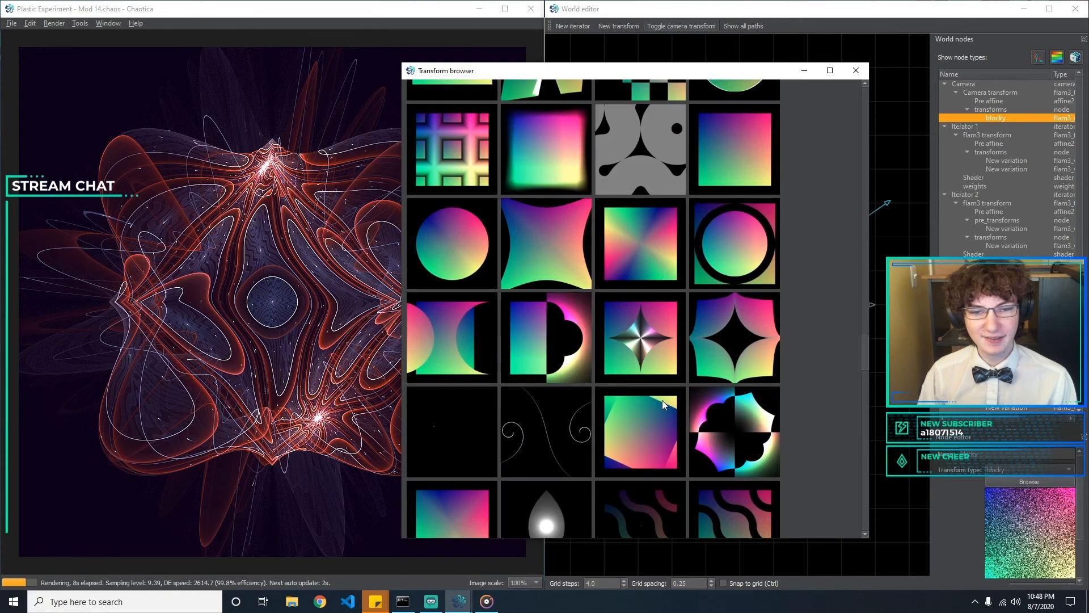
scroll(663, 391, down, 10)
click(856, 71)
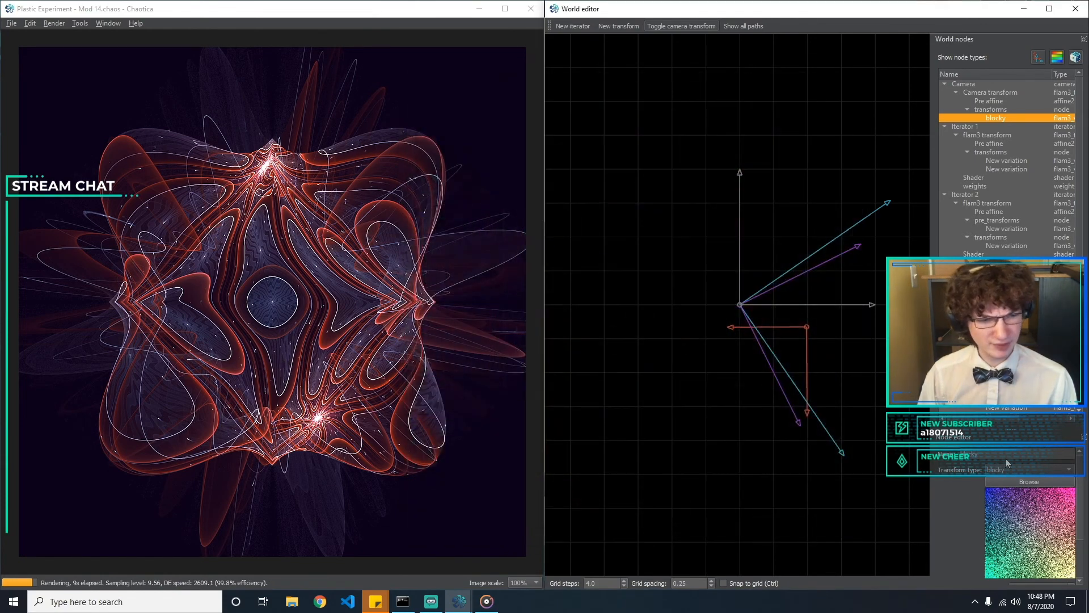
drag(1082, 472, 1048, 461)
click(1047, 464)
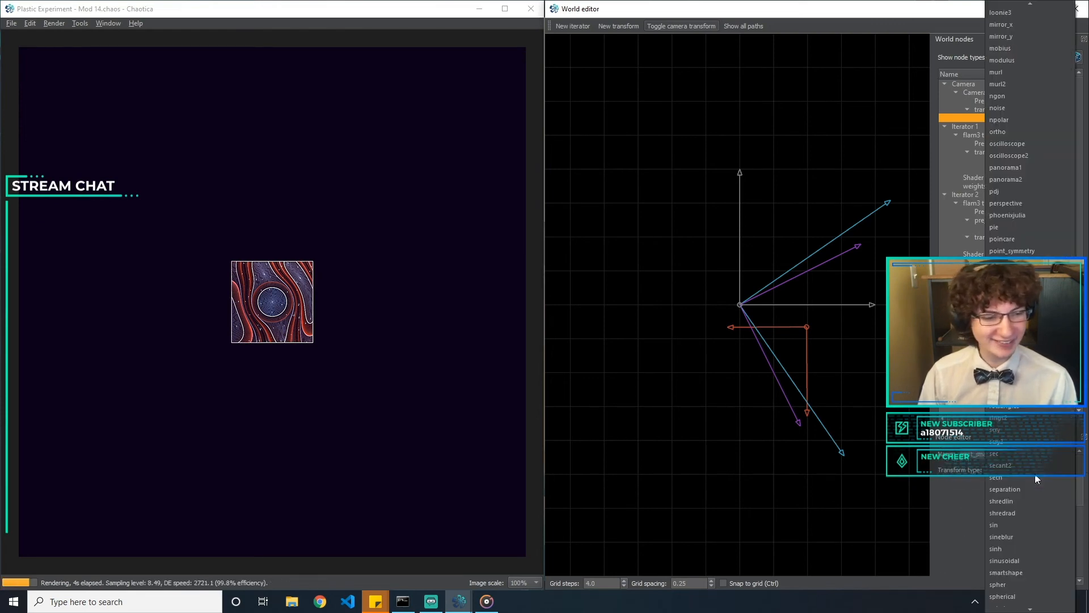
Browse more transform previews and change the camera transform type from post_smartcrop to hemisphere
click(1003, 482)
scroll(740, 312, up, 10)
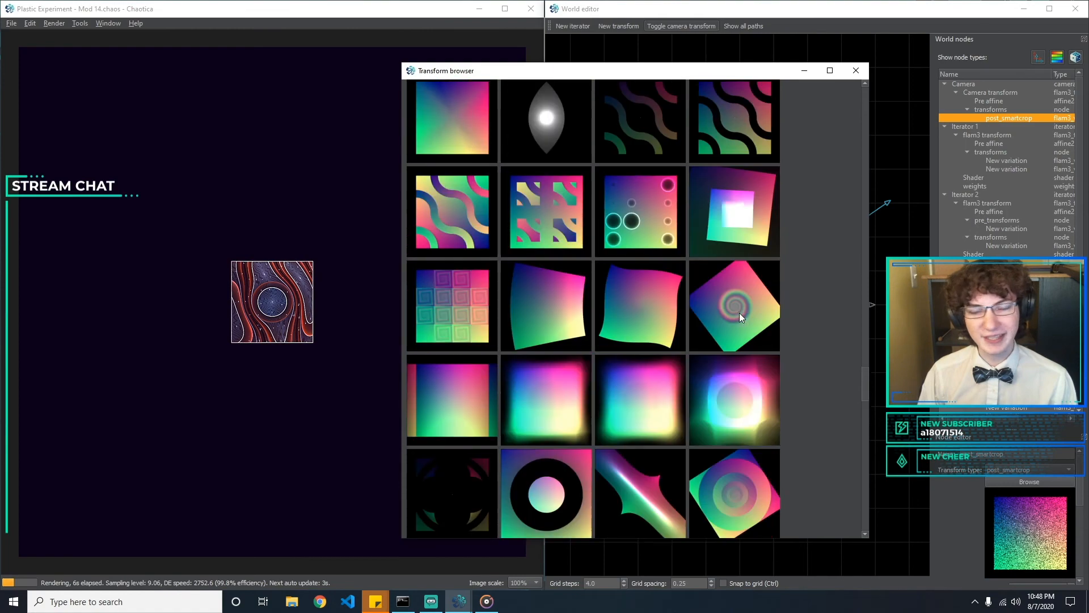
scroll(740, 332, up, 2)
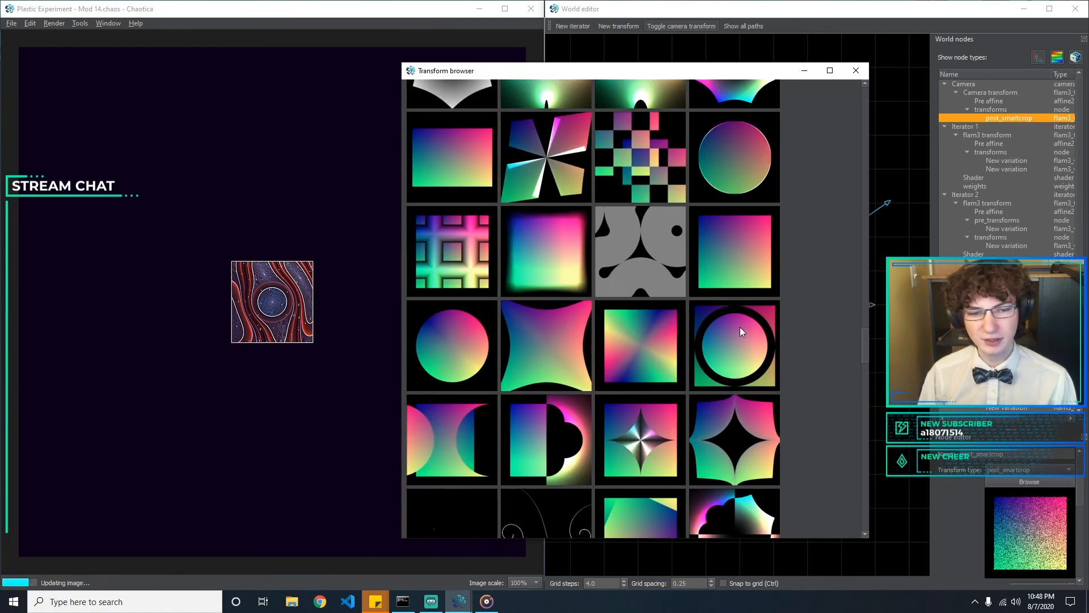
scroll(740, 331, up, 5)
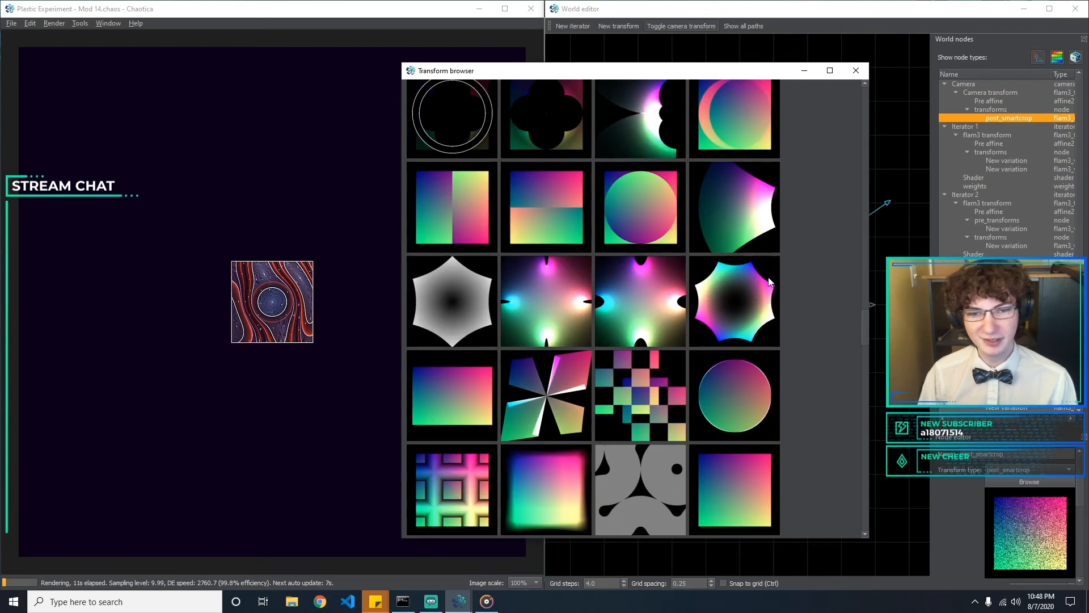
scroll(777, 326, up, 3)
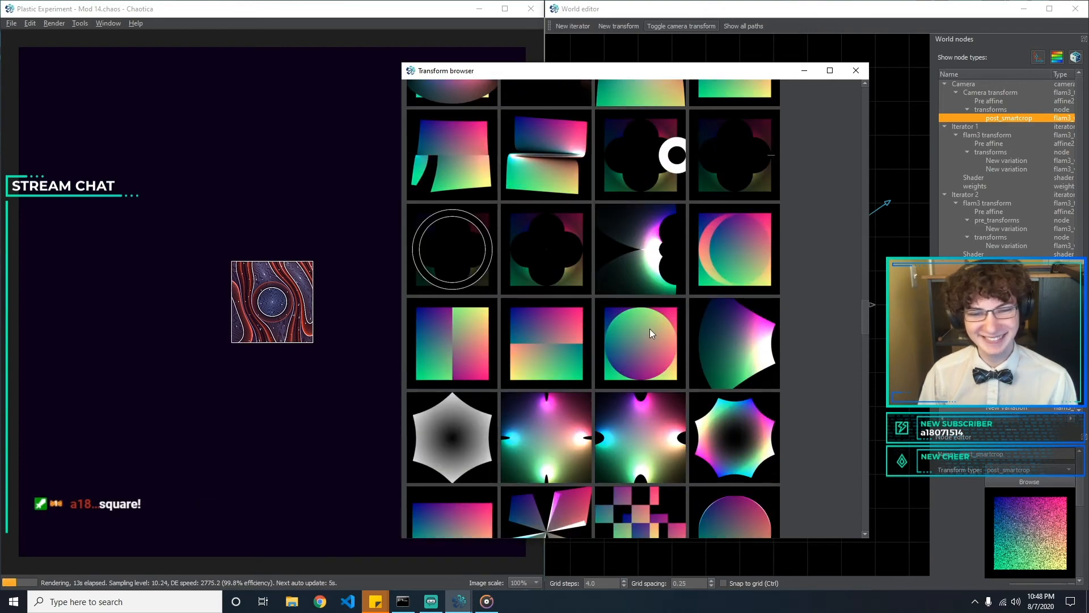
scroll(649, 329, up, 10)
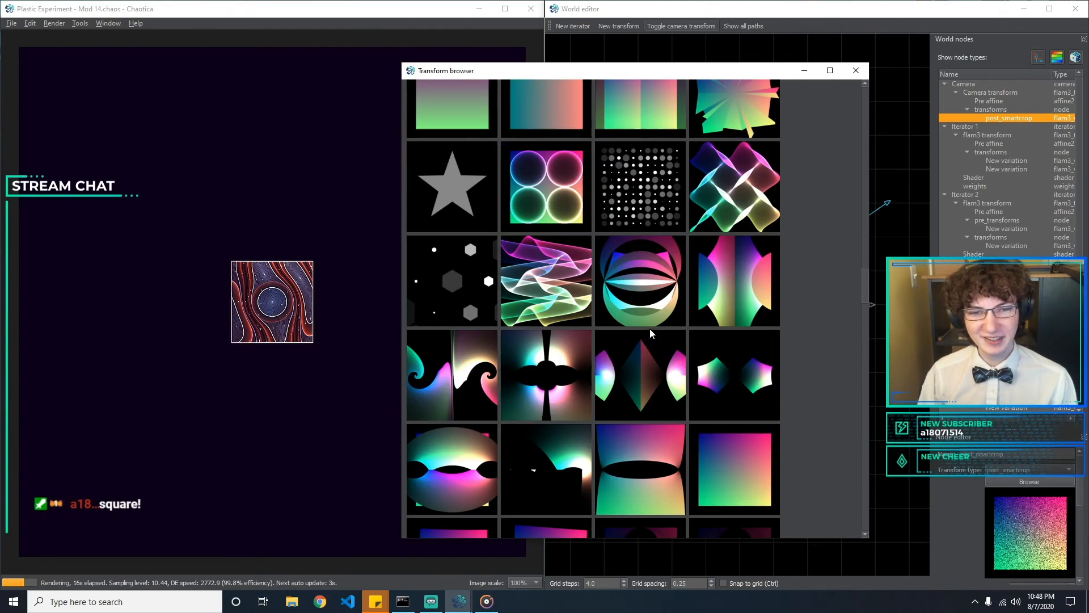
click(858, 74)
click(1033, 466)
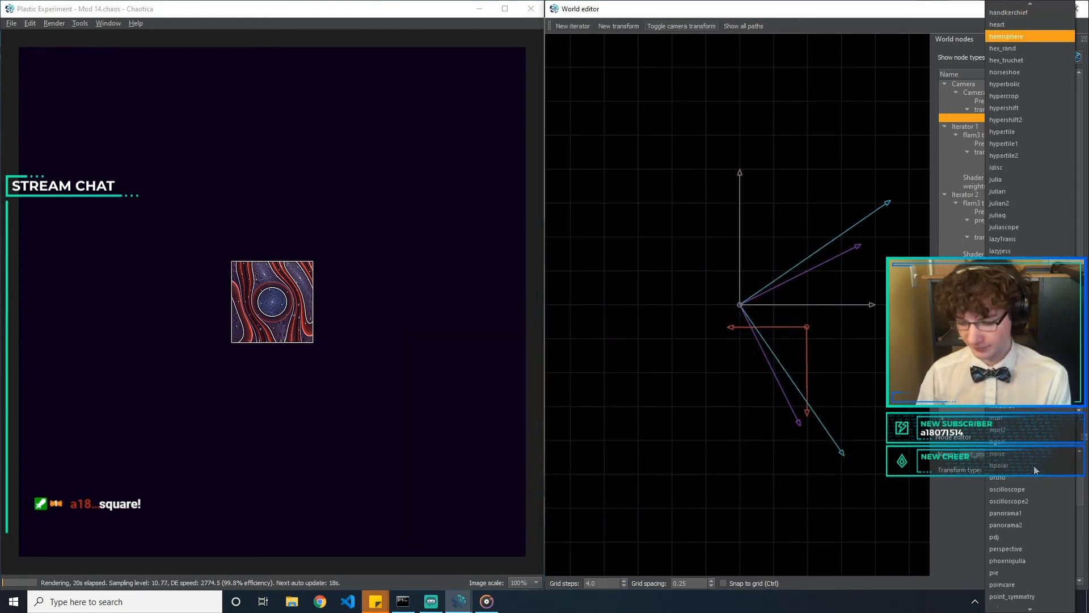
key(Escape)
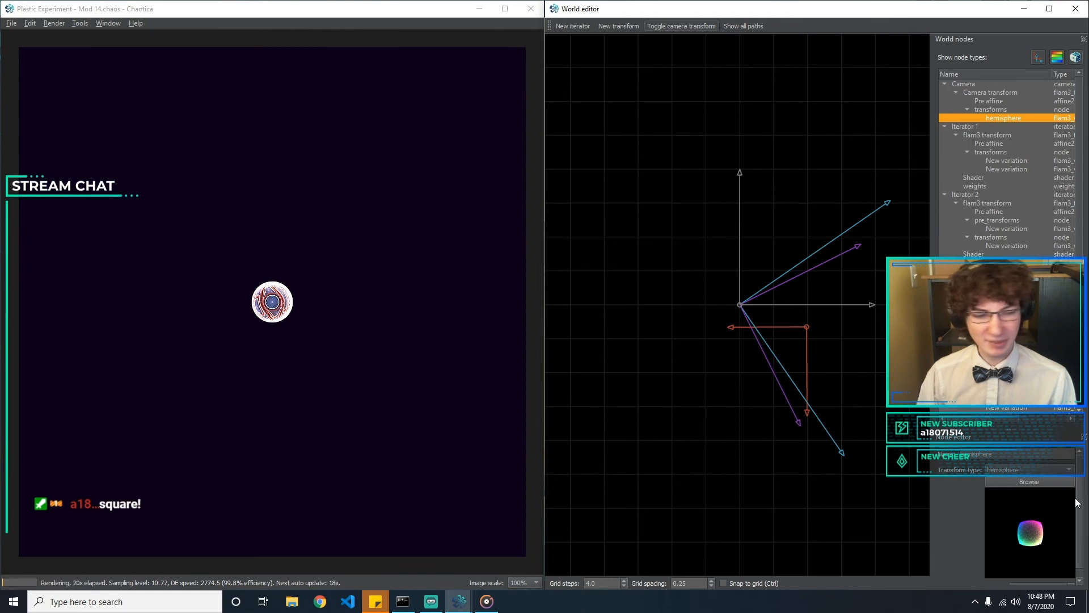
Adjust the camera transform's hemisphere amount, trying 1 and 2 before setting it to 3
drag(1078, 488, 1081, 536)
drag(1053, 577, 841, 562)
text(1)
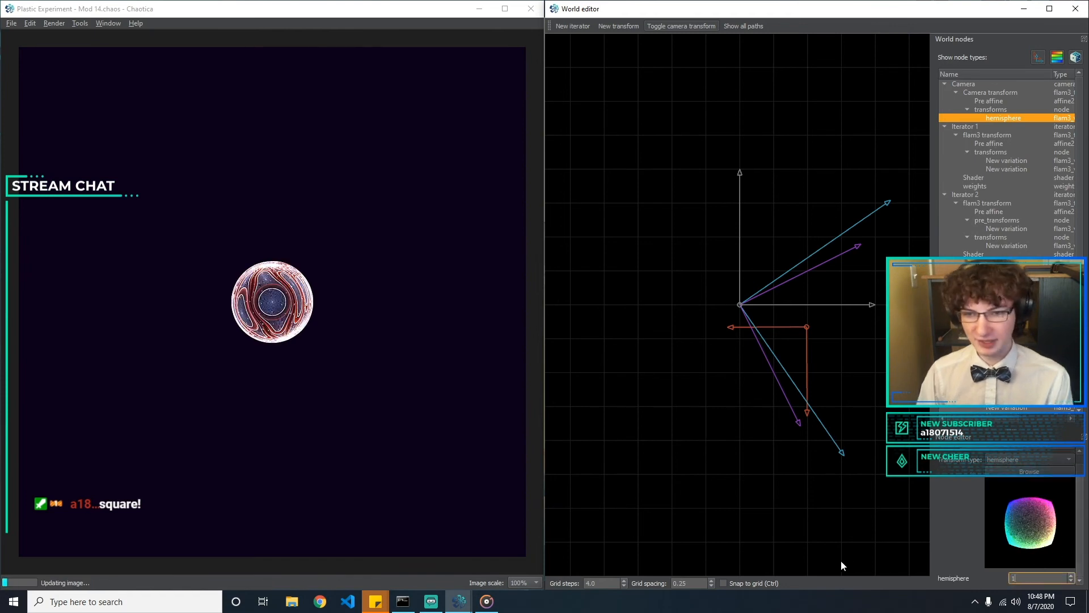
key(BackSpace)
text(0)
key(BackSpace)
text(2)
key(BackSpace)
text(3)
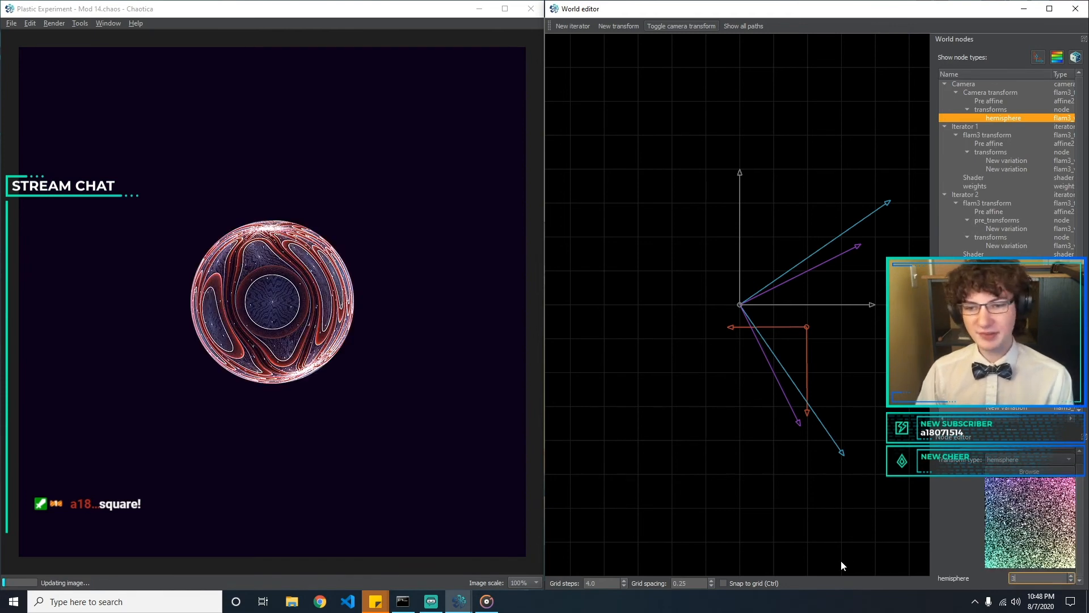
Examine the transform browser's previews for another camera transform type to replace hemisphere, including eyefish
click(1034, 460)
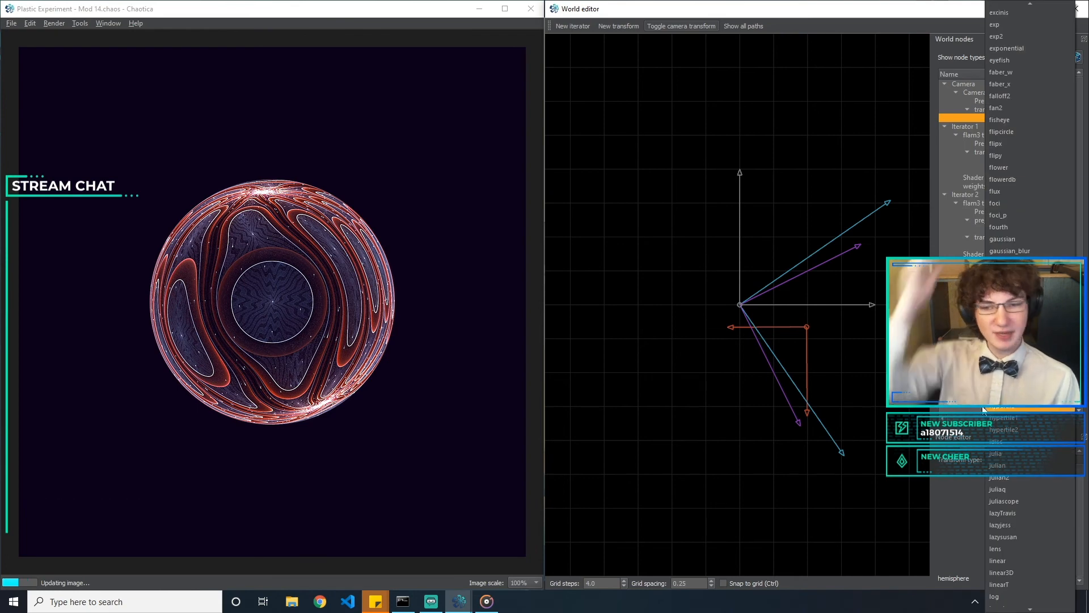
click(968, 440)
click(1029, 471)
scroll(746, 320, down, 1)
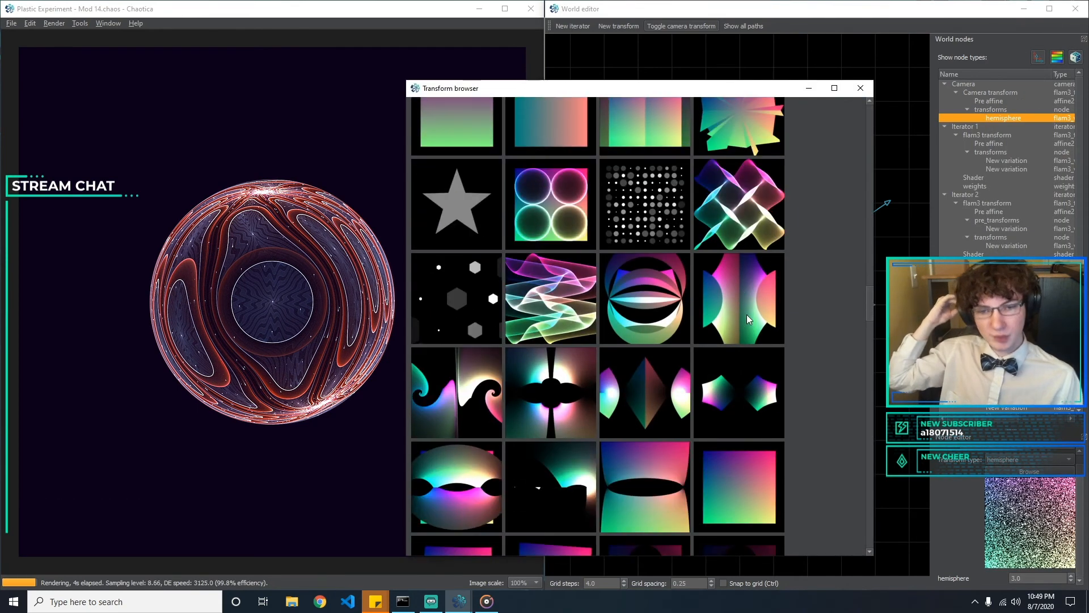
scroll(746, 314, down, 4)
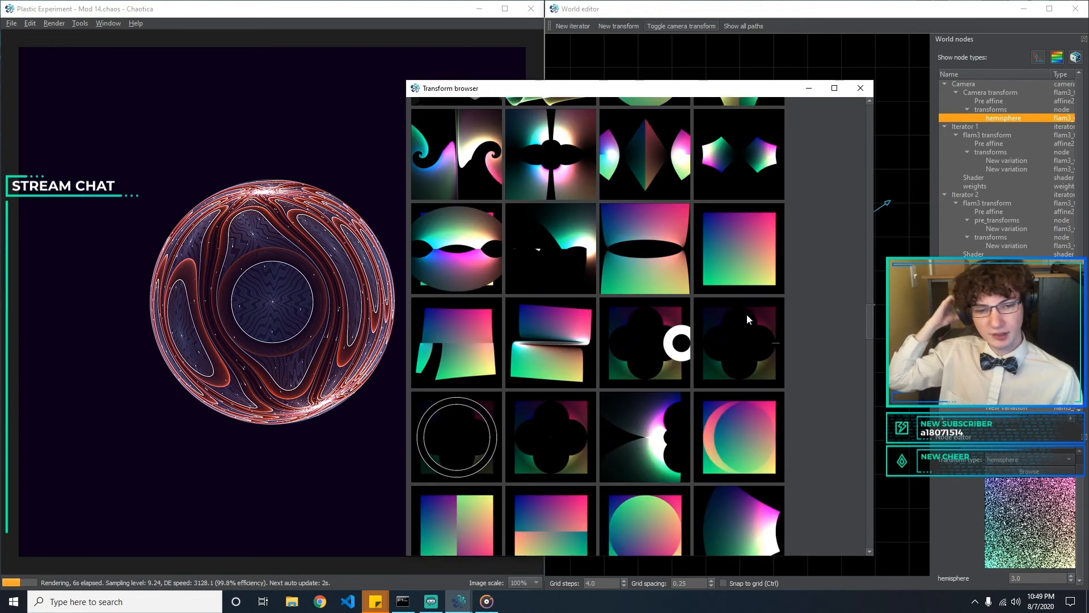
scroll(746, 314, down, 3)
scroll(721, 386, down, 1)
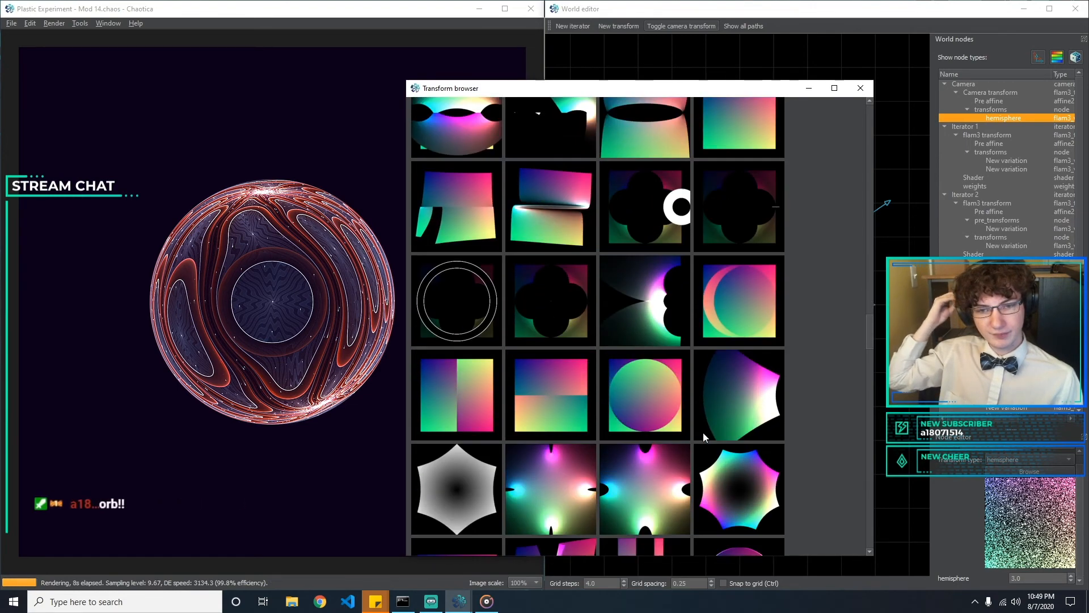
scroll(703, 432, down, 3)
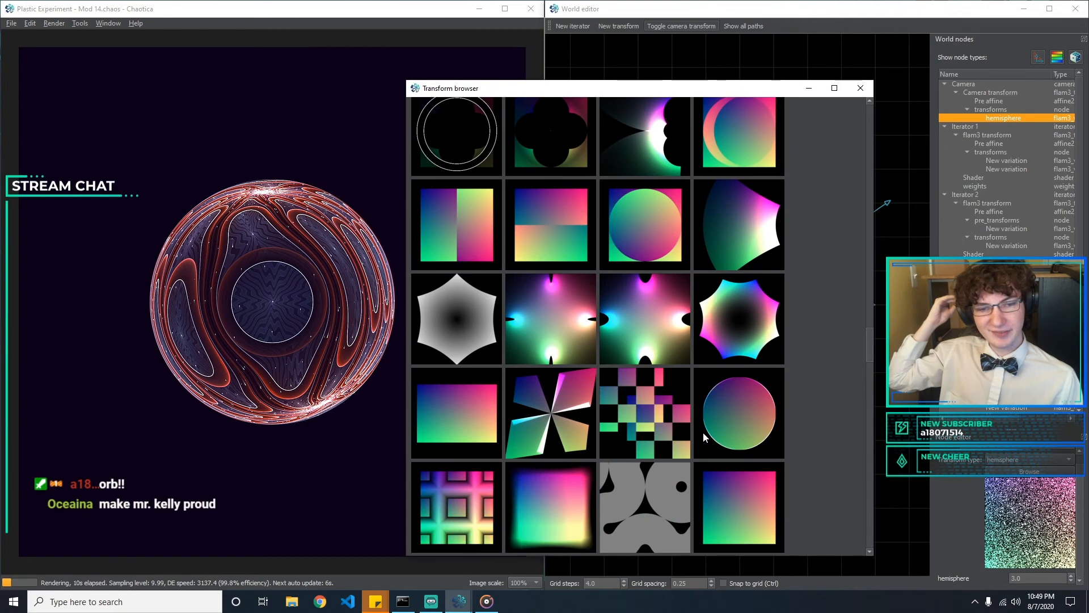
scroll(723, 425, up, 12)
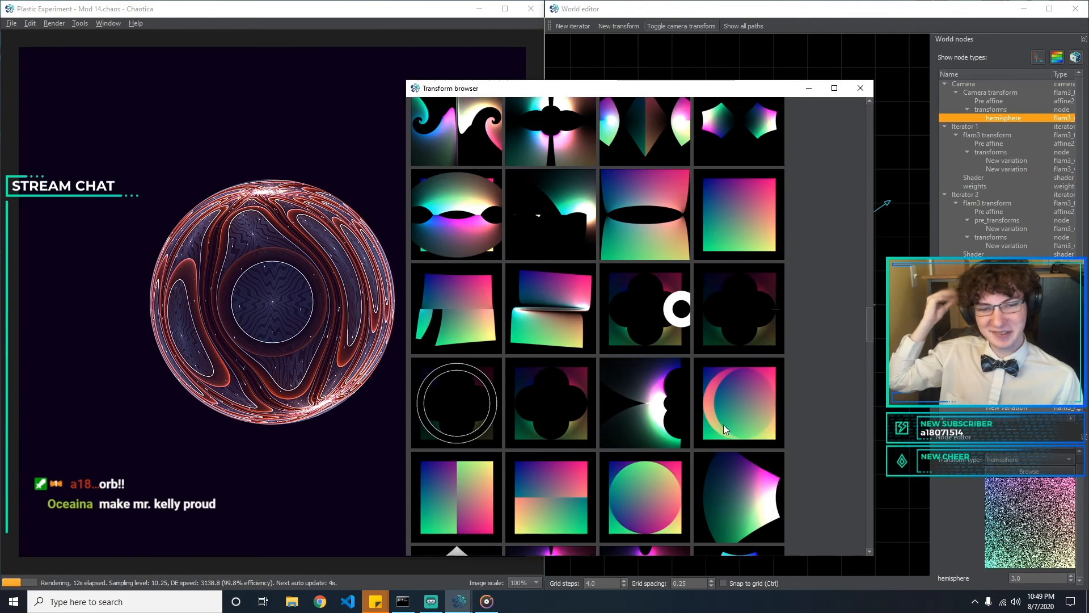
scroll(723, 424, up, 10)
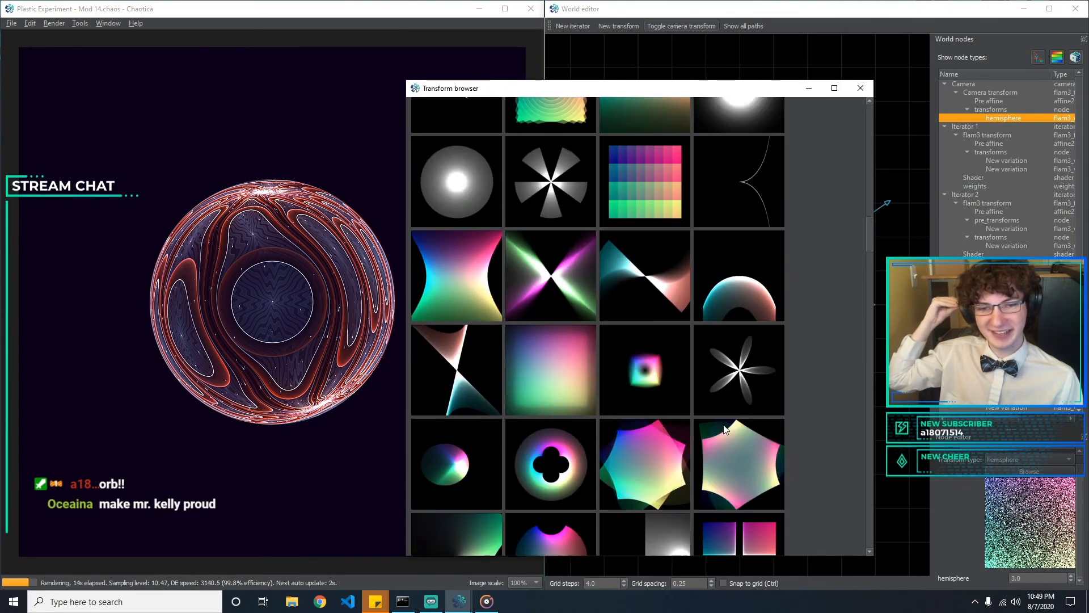
scroll(670, 406, up, 2)
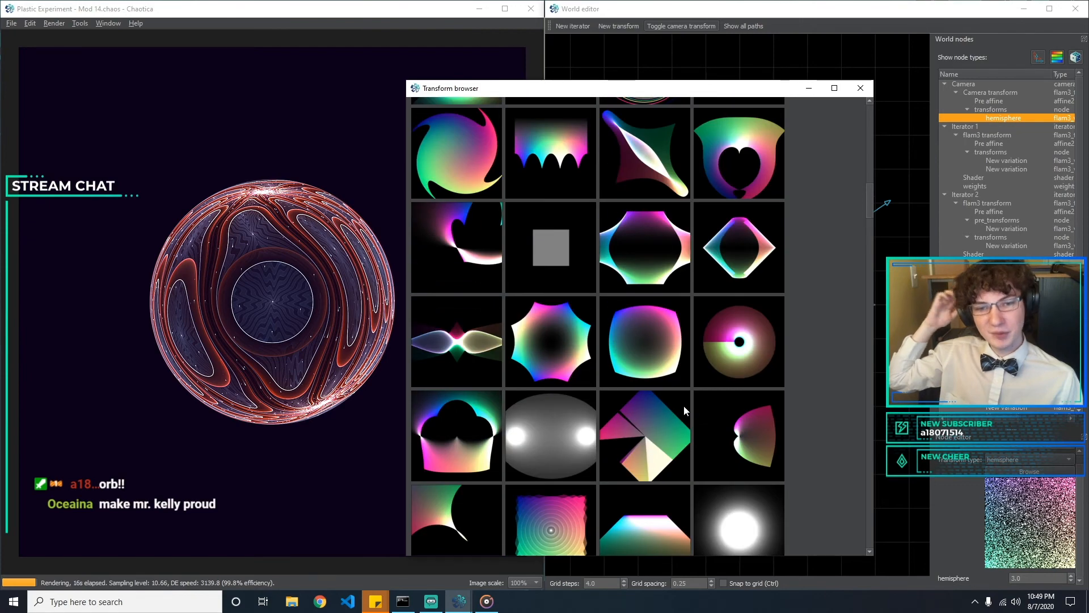
scroll(767, 284, up, 5)
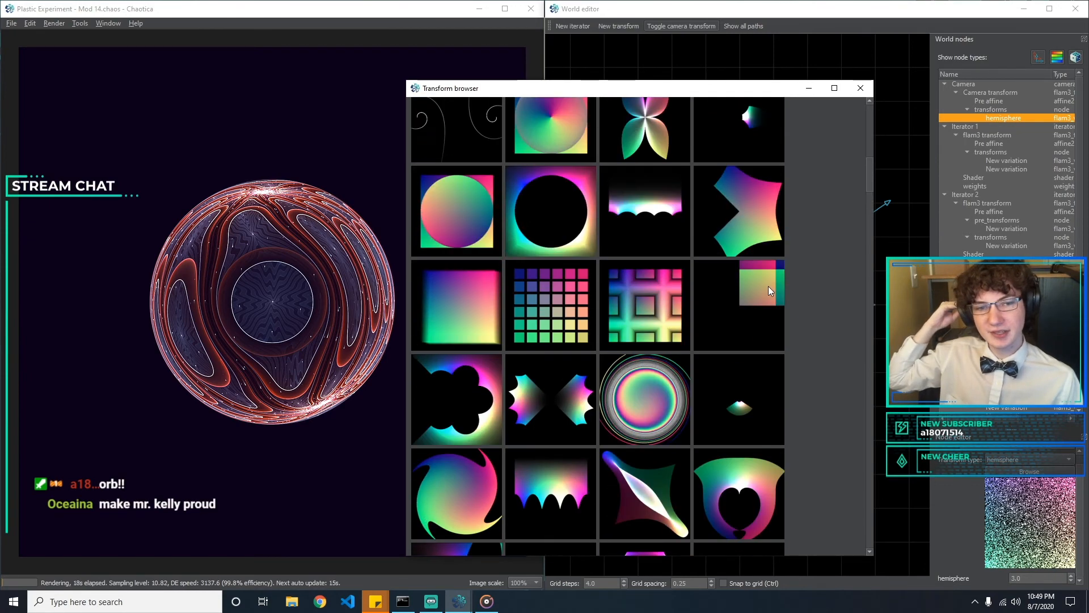
scroll(768, 286, up, 4)
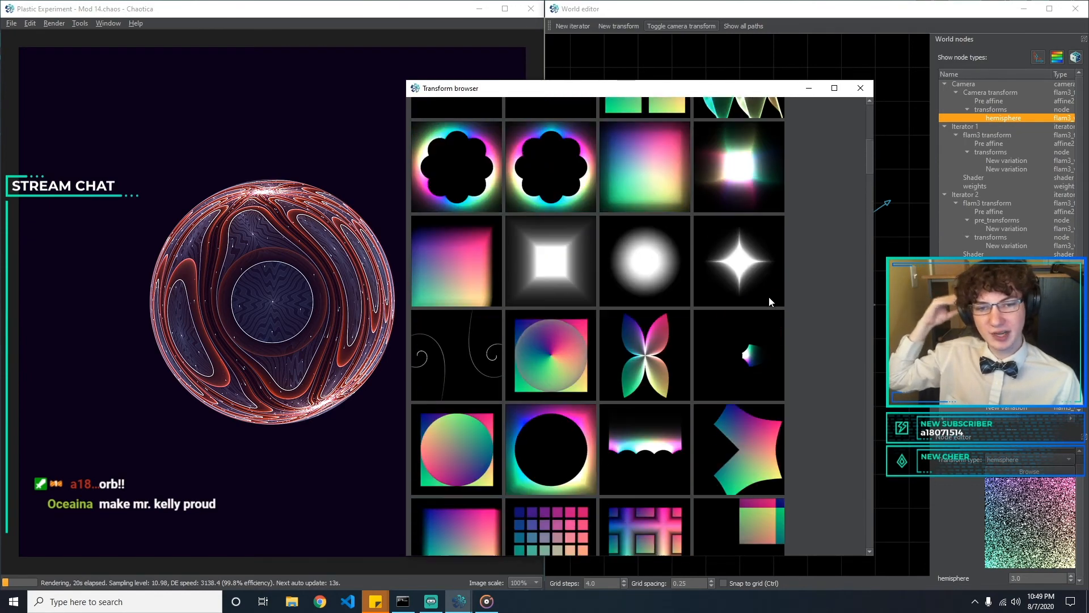
scroll(771, 305, up, 3)
scroll(781, 312, up, 4)
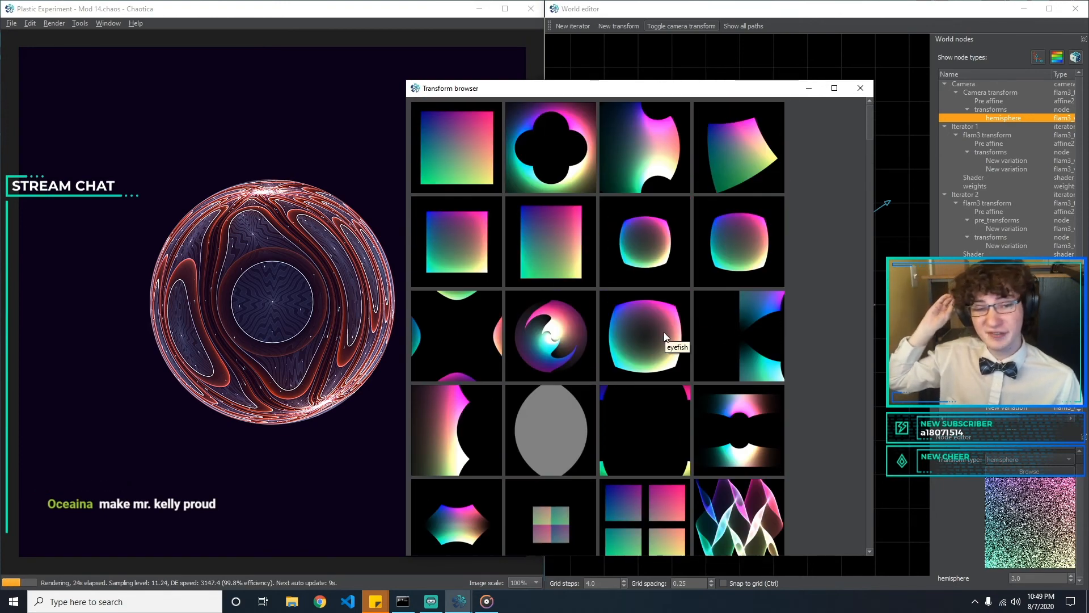
scroll(665, 336, down, 6)
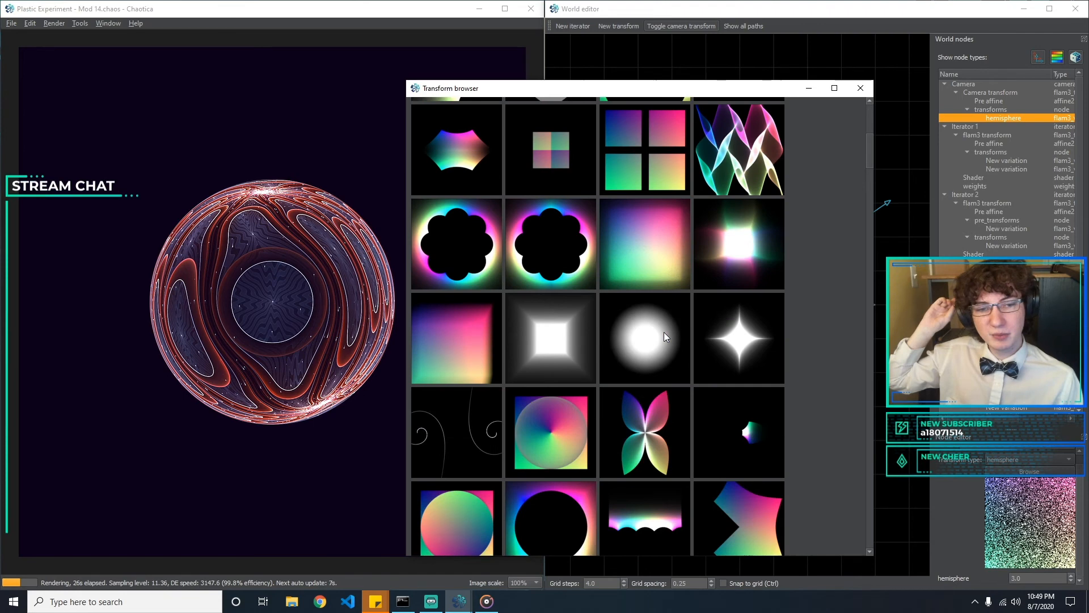
scroll(665, 336, down, 3)
scroll(665, 334, down, 3)
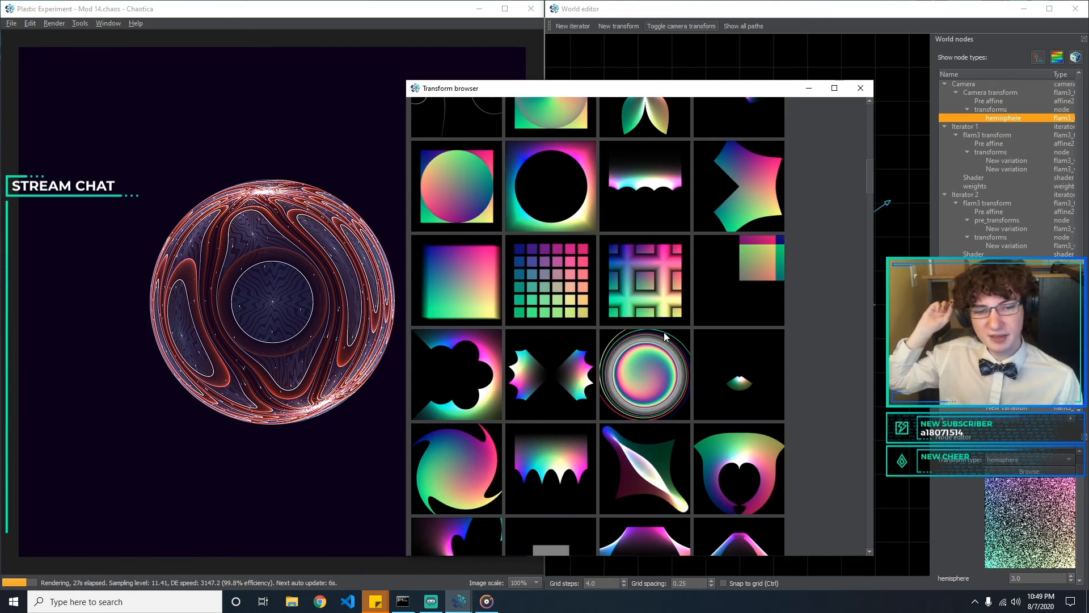
click(860, 90)
Change the camera transform type from hemisphere to mobius
click(1029, 459)
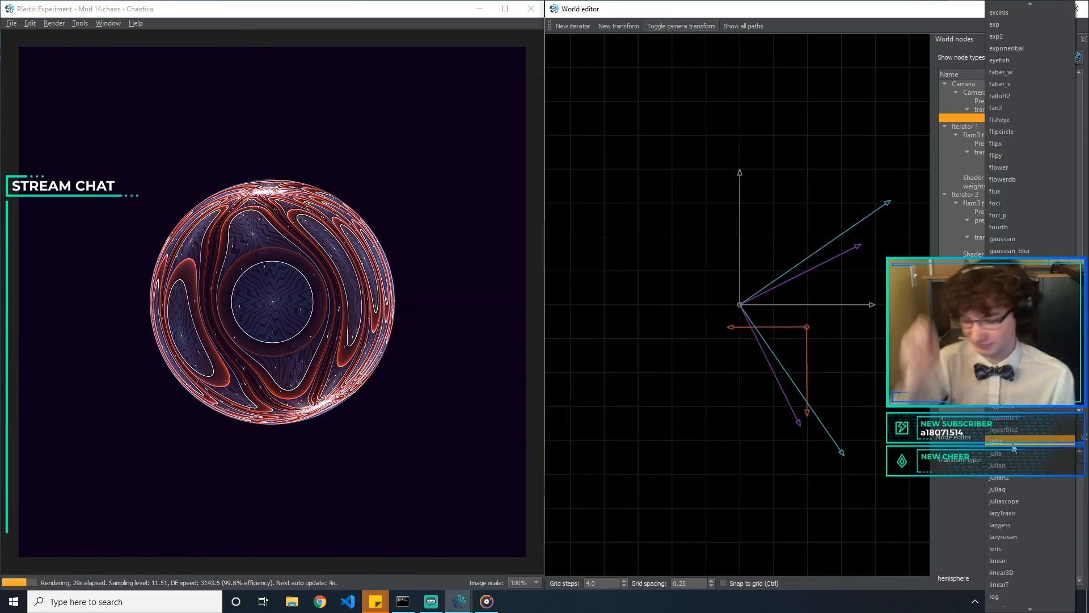
key(Return)
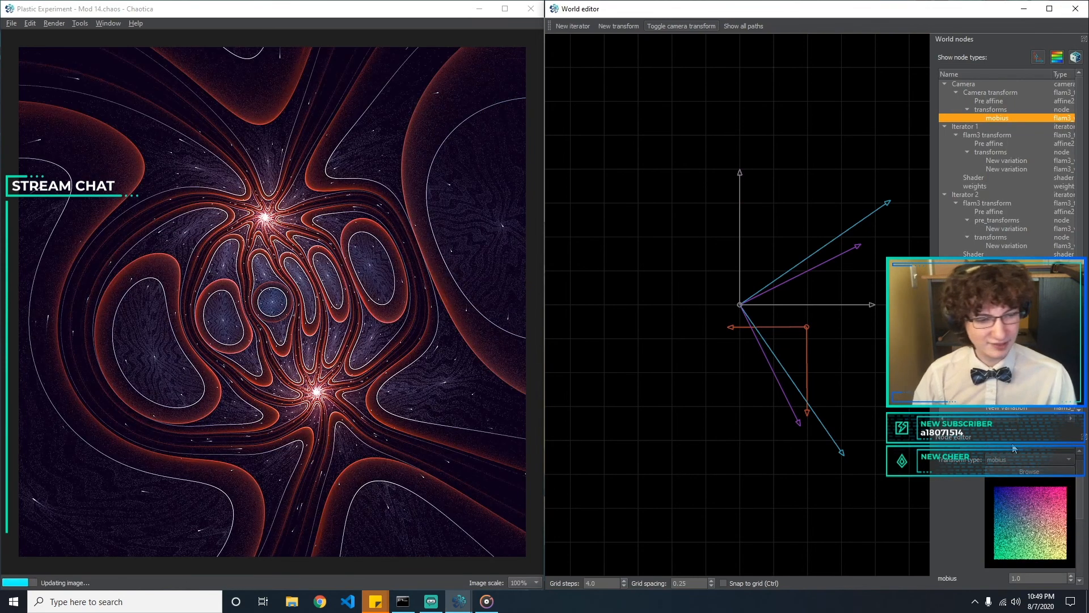
drag(1082, 491, 1086, 525)
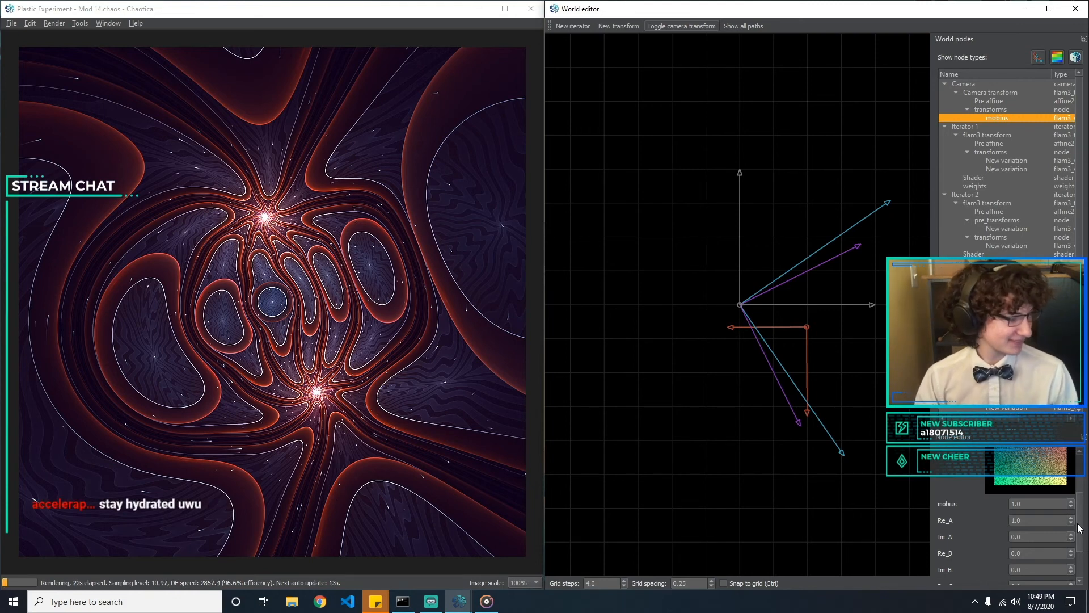
drag(1078, 528, 1078, 541)
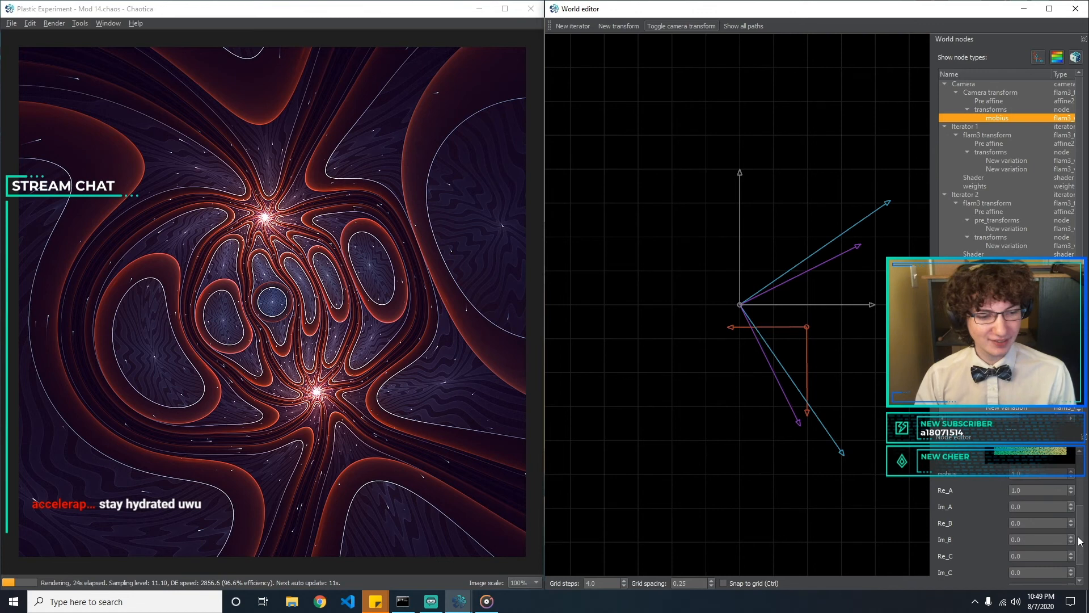
Experiment with mobius Re_A and Im_A, returning them to 1.0 and 0.0
click(1026, 505)
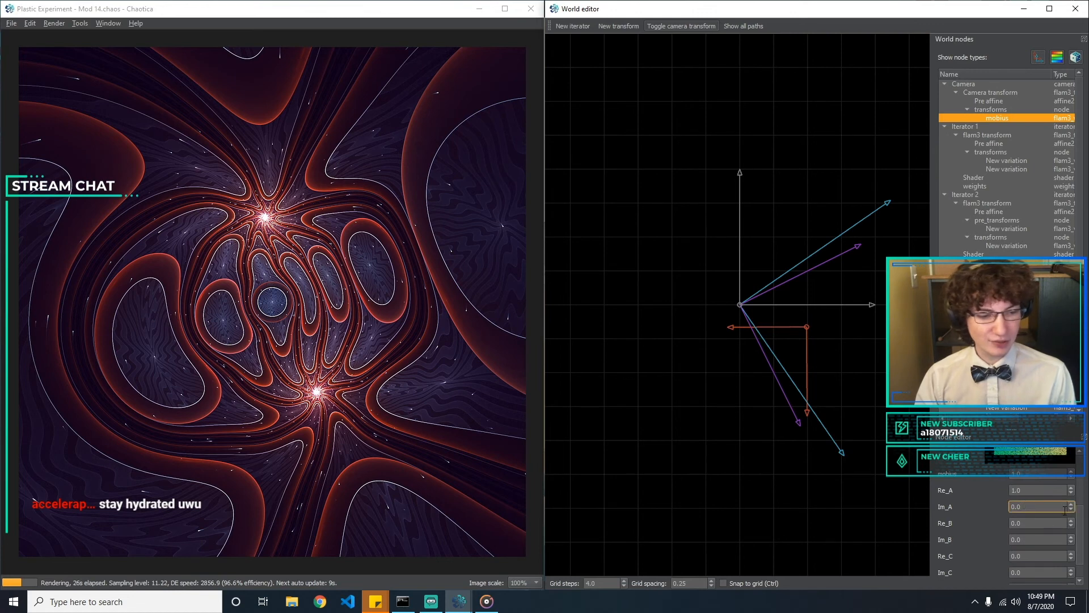
scroll(1082, 532, down, 2)
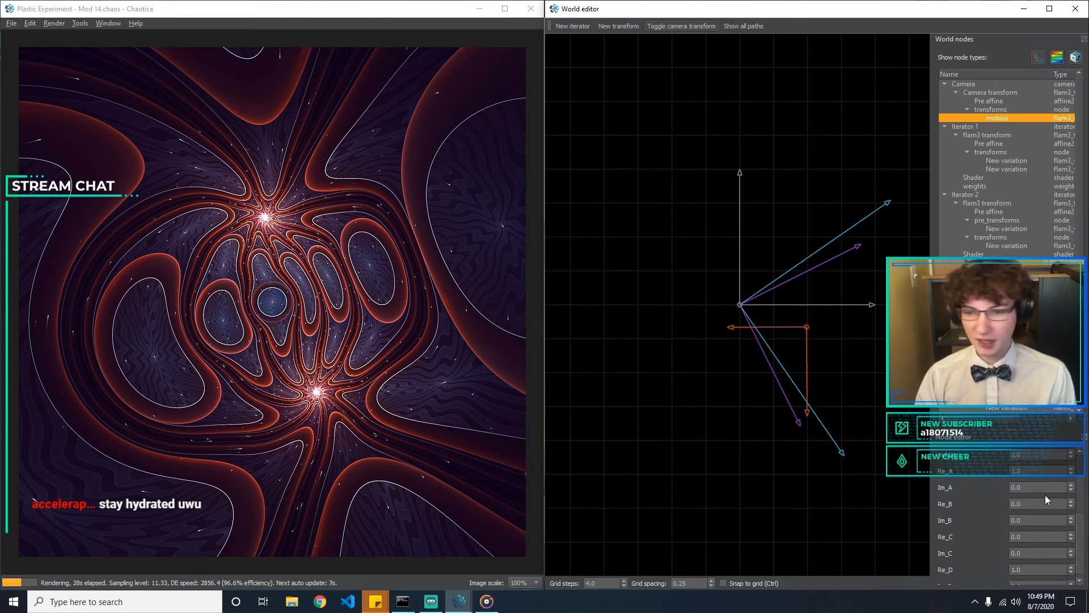
scroll(1080, 530, up, 2)
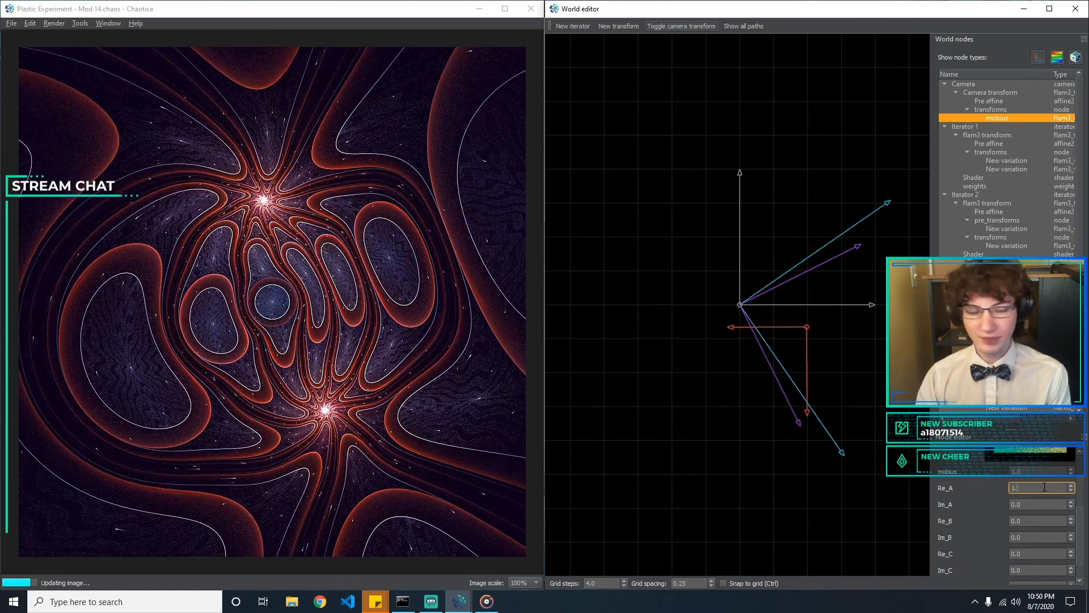
text(0)
key(Tab)
text(0)
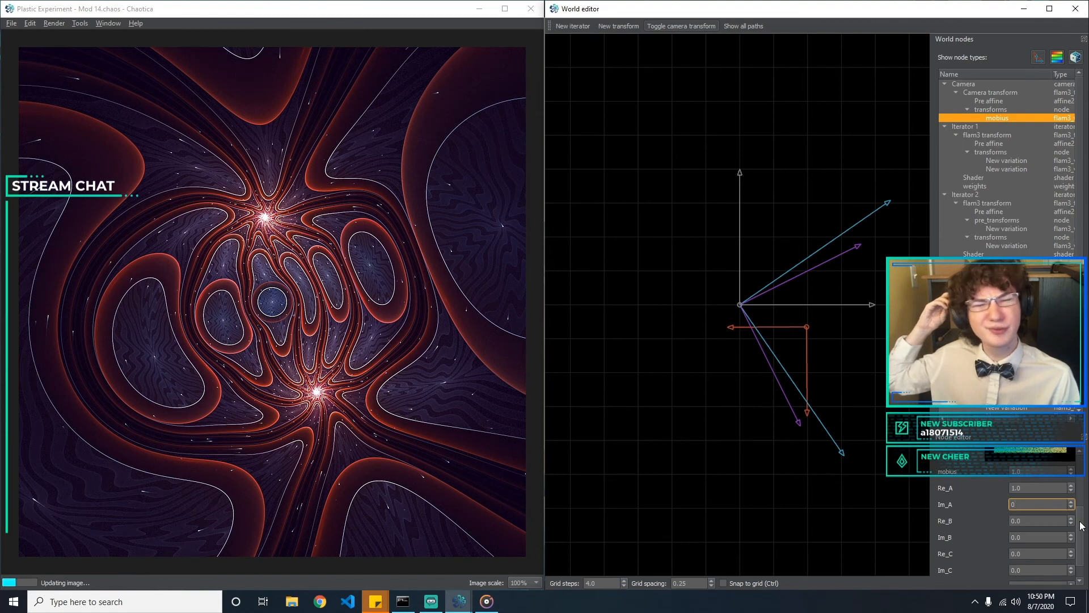
mouse_move(1081, 523)
mouse_down()
mouse_move(1082, 503)
mouse_move(1081, 513)
mouse_up()
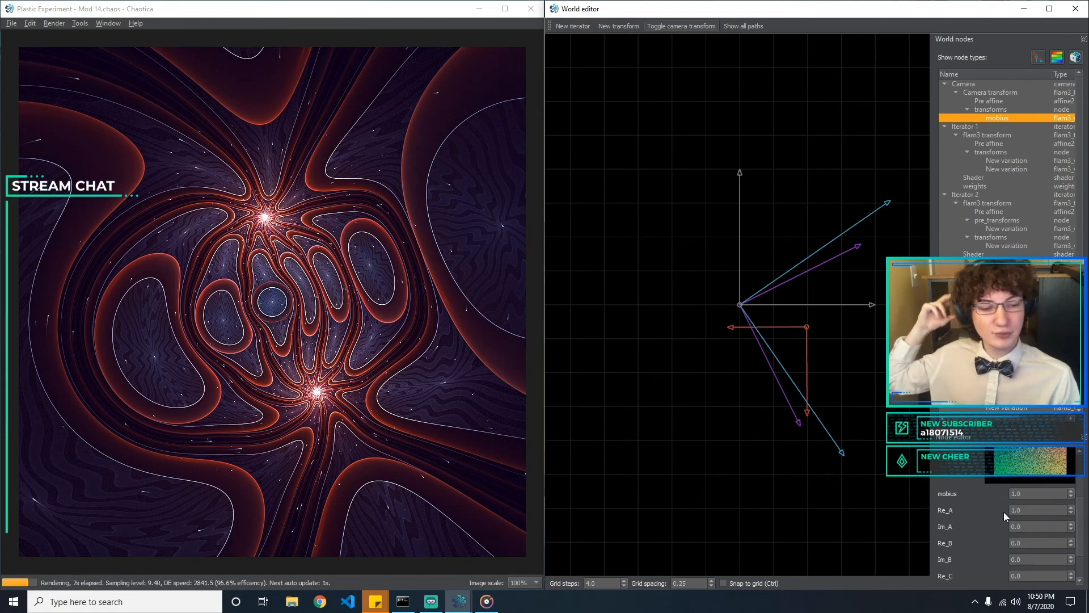
Try 1.5 for mobius Re_A, and restore it to 1.0
click(1038, 509)
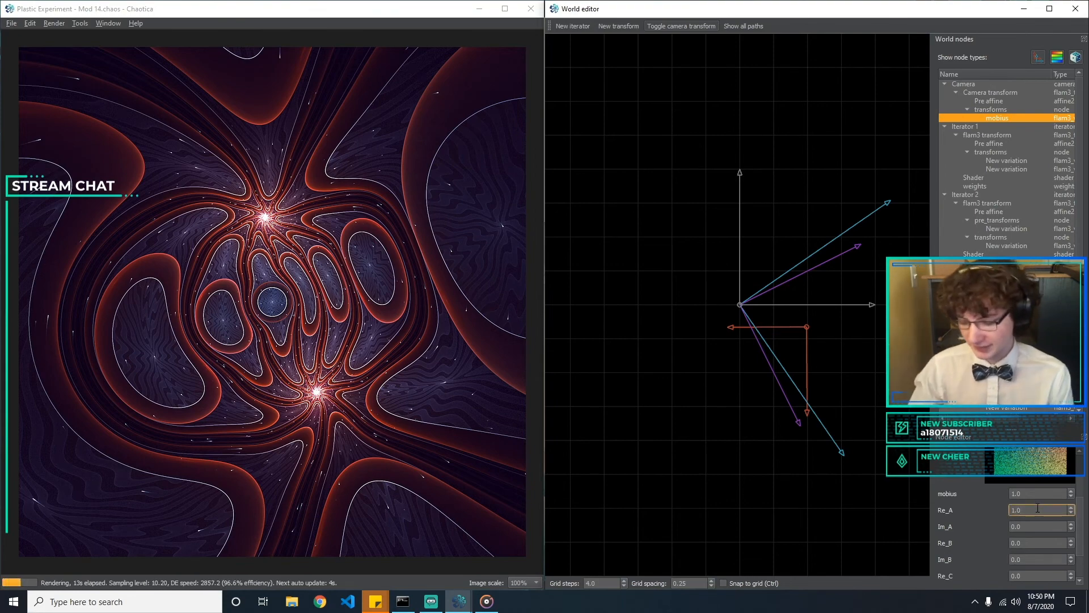
text(5)
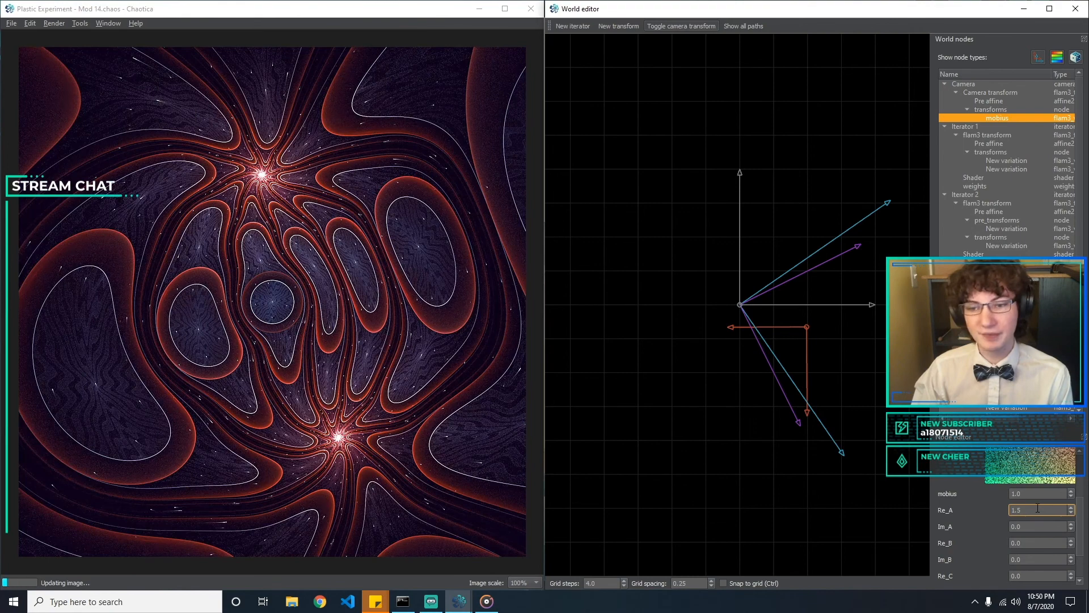
key(BackSpace)
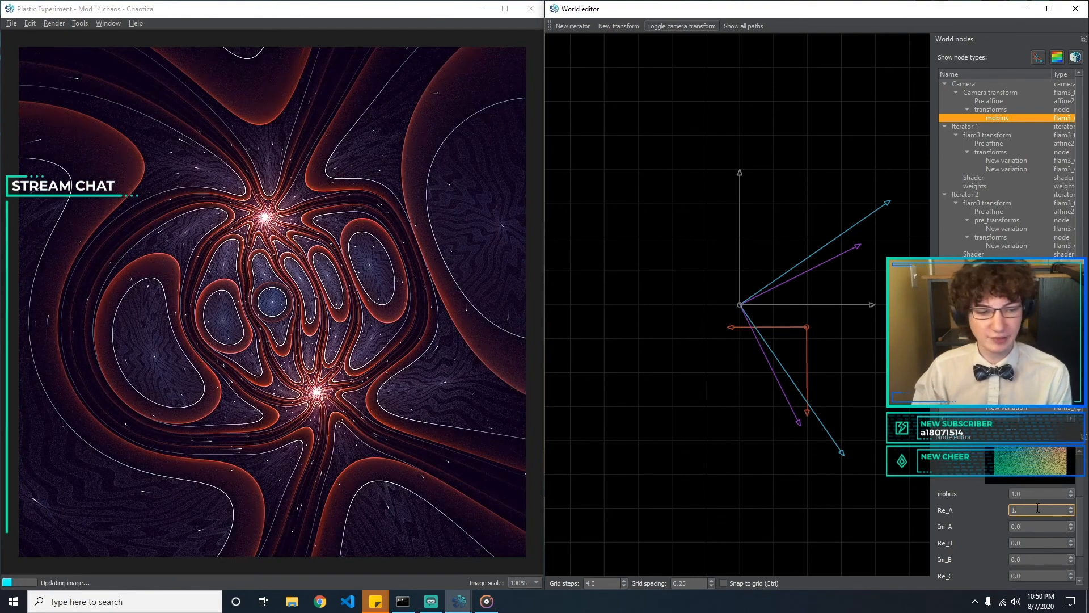
text(0)
Test the mobius Im_A, Re_B and Im_B parameters one after another, returning each to 0.0
key(Tab)
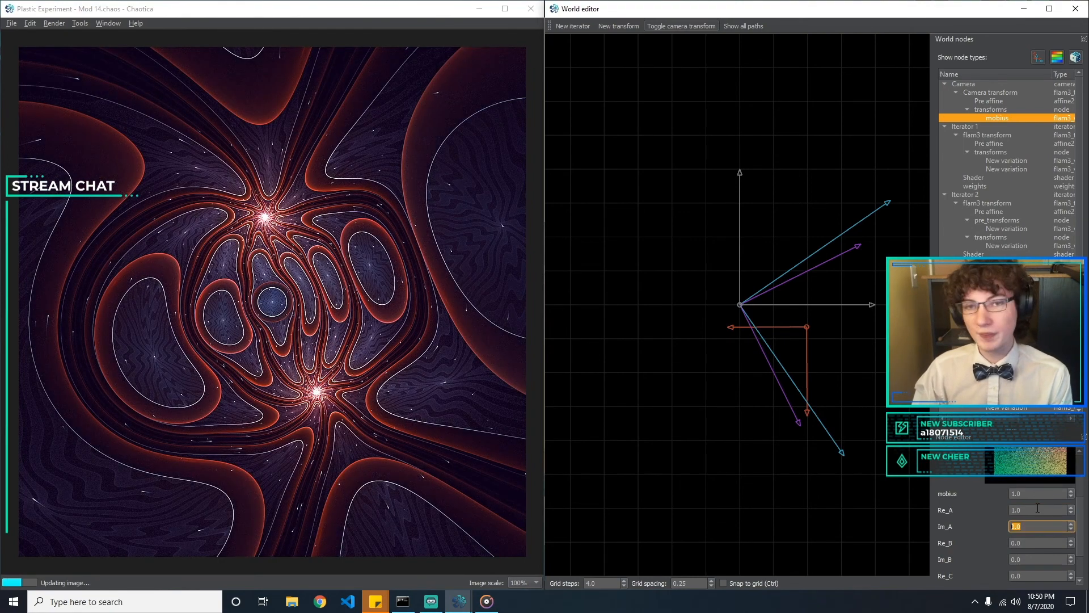
text(0)
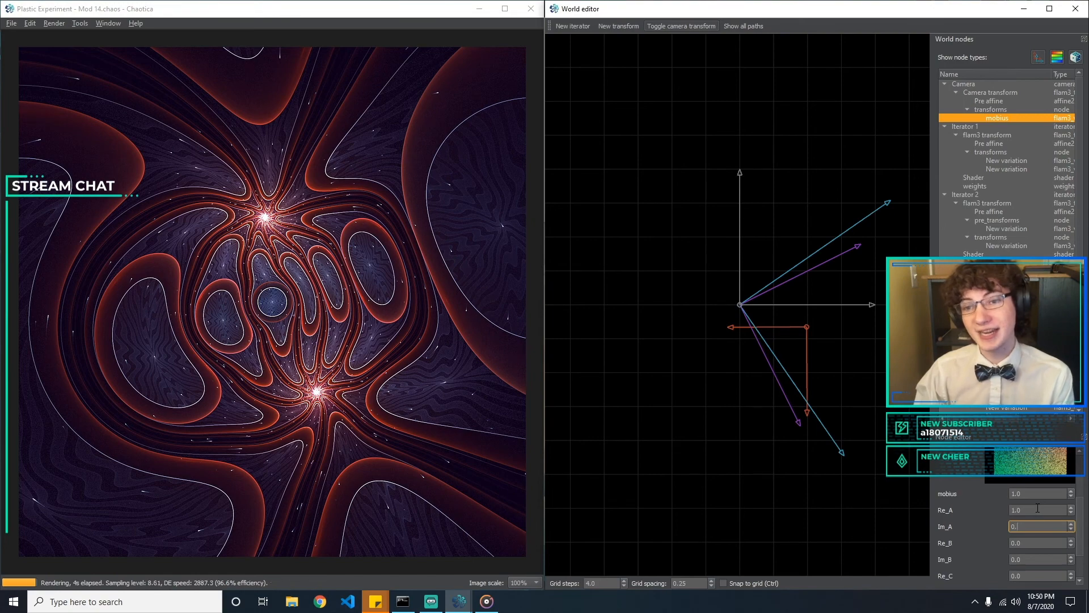
text(.)
key(Tab)
text(0)
key(BackSpace)
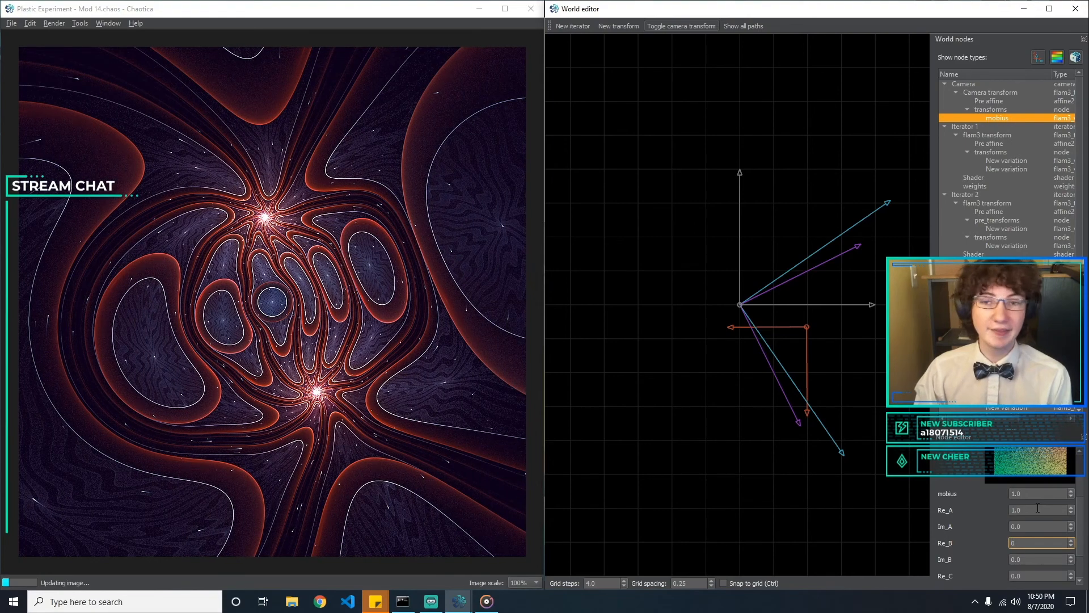
key(Tab)
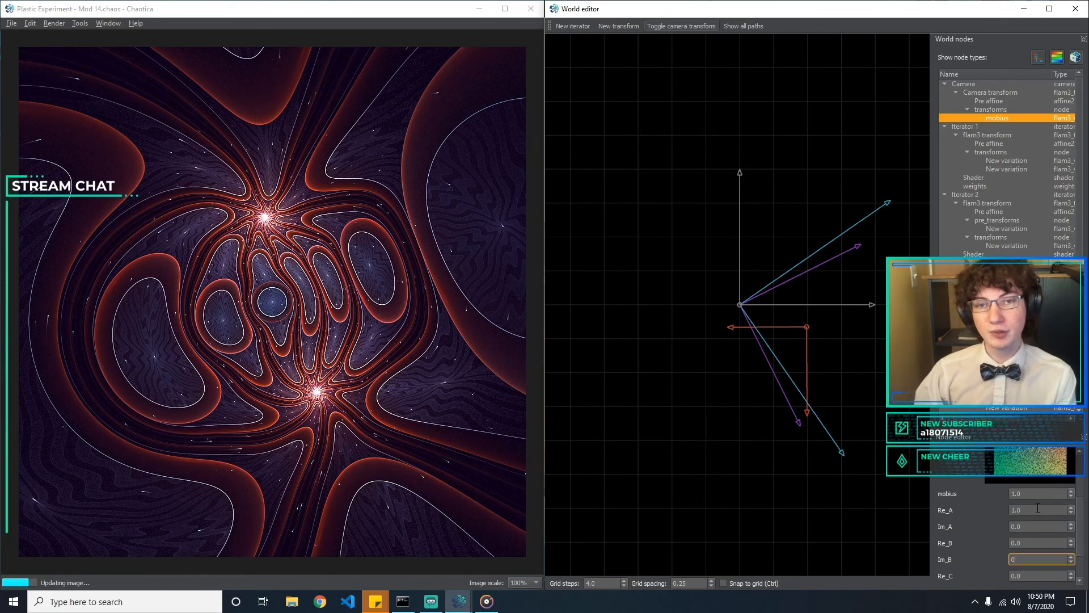
Set mobius Re_C to 0.2 and check the transform's preview
key(Tab)
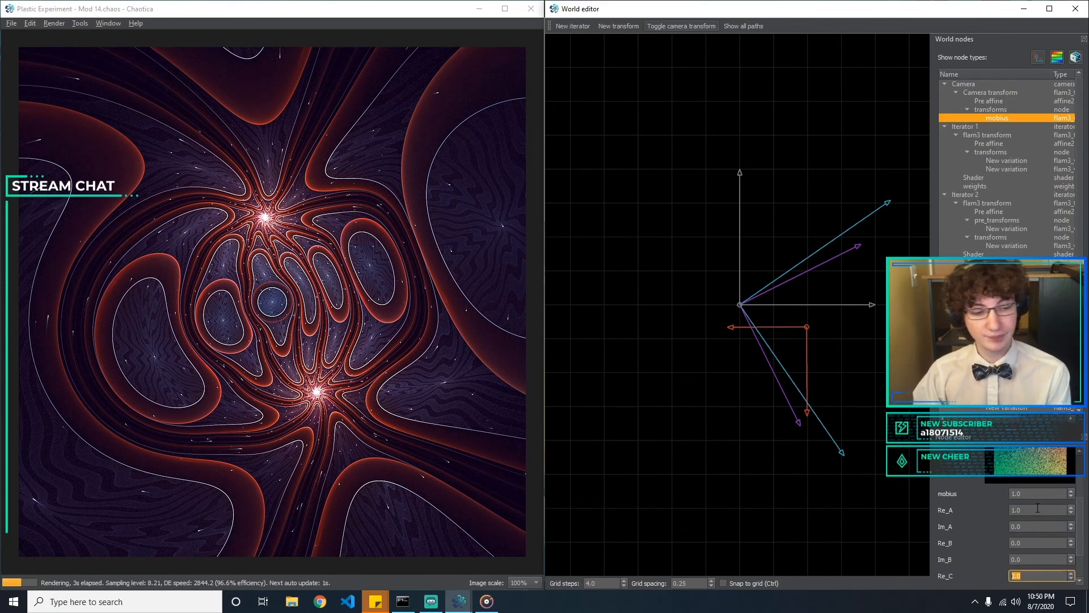
key(Up)
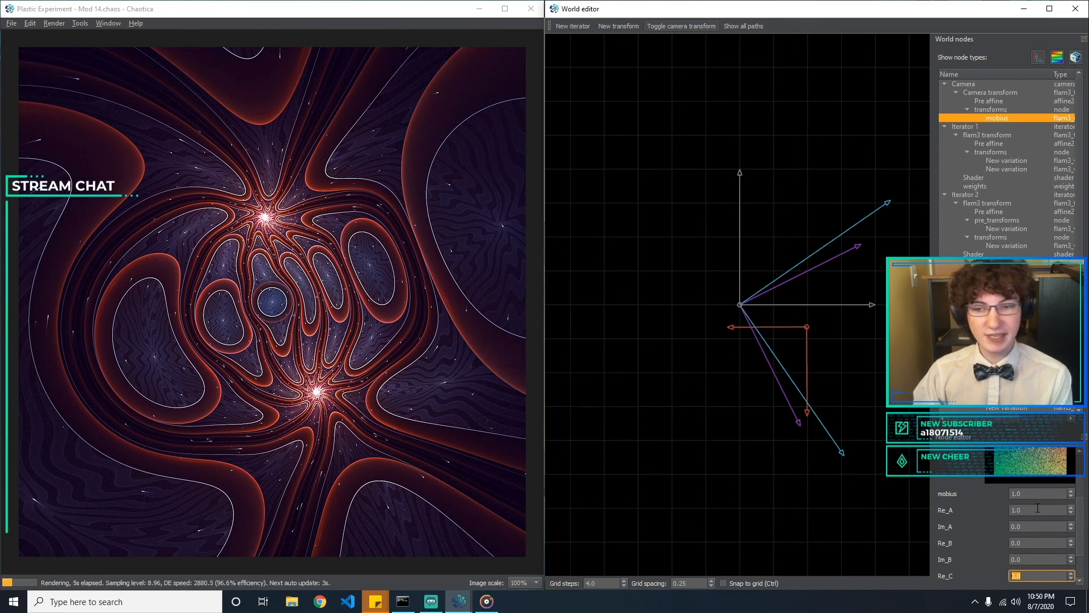
text(0.2)
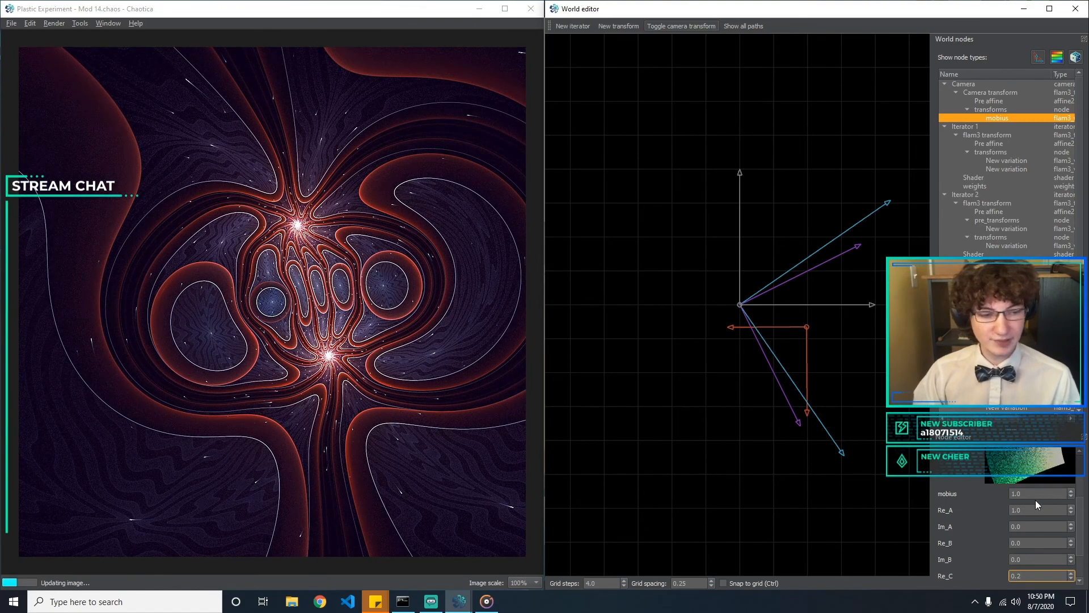
scroll(1081, 509, up, 3)
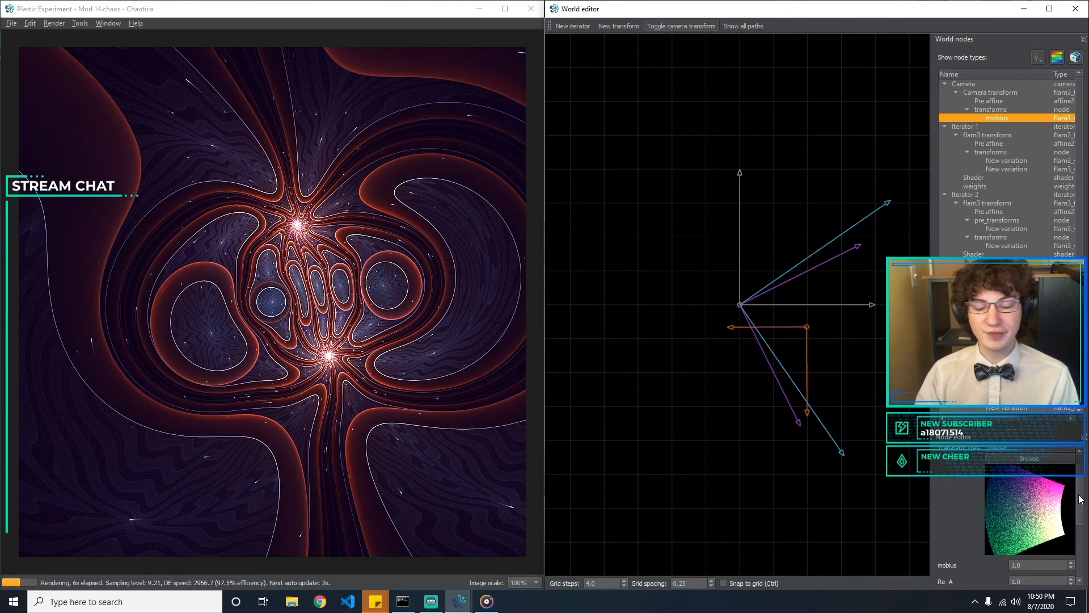
Try 0.4 and 0.1 for mobius Re_C, followed by the negative values -0.1 and -0.5
scroll(1079, 499, down, 4)
click(1048, 529)
key(BackSpace)
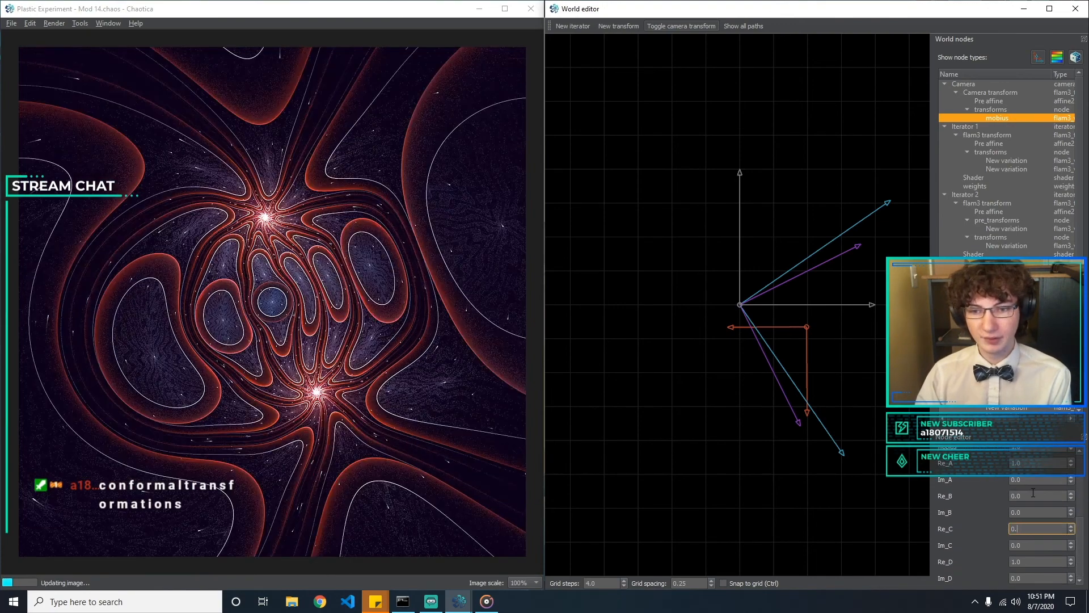
text(4)
key(BackSpace)
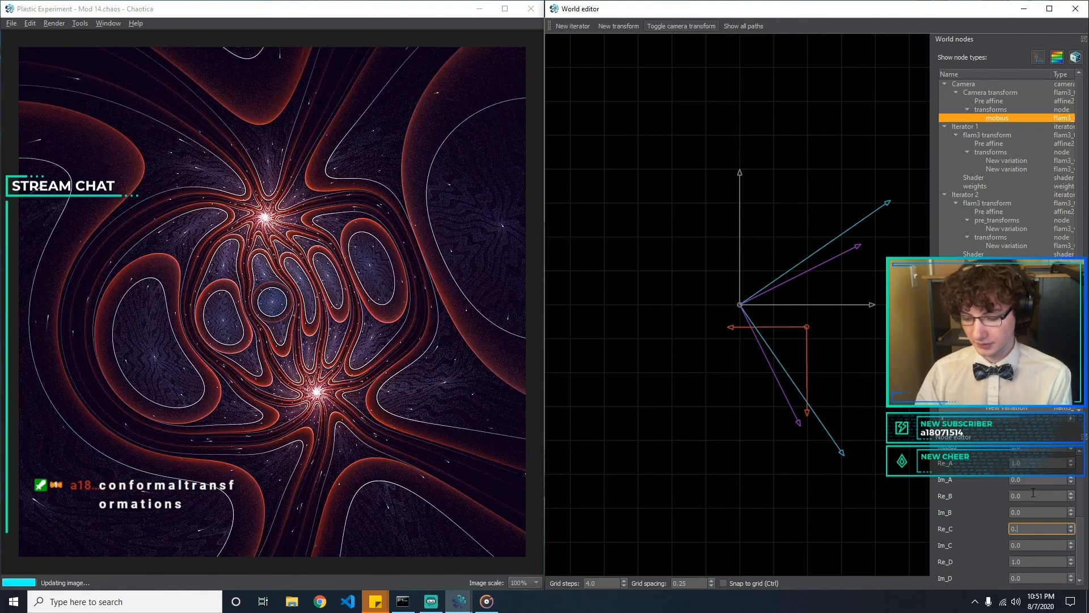
text(1)
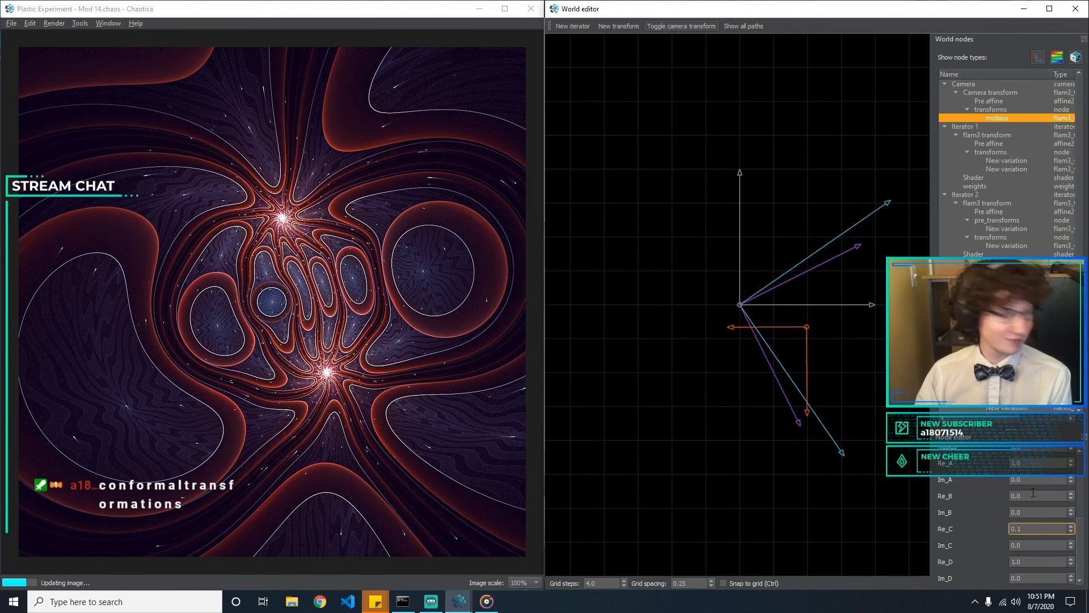
key(Home)
text(-)
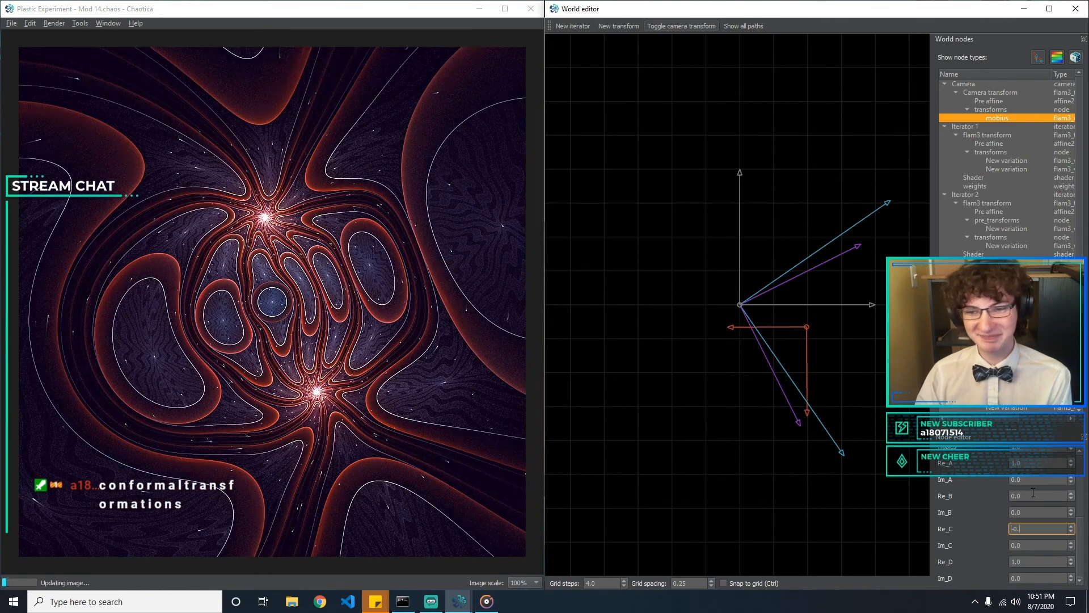
key(BackSpace)
text(5)
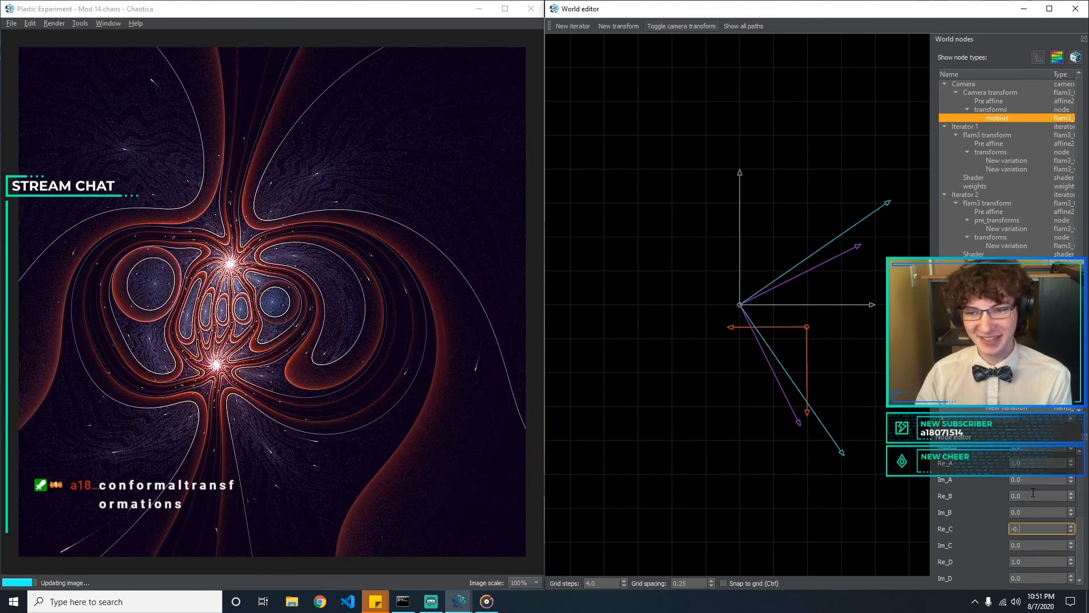
Try 0.1, 0.3 and 0.4 for mobius Re_C, and reset it to 0.0
key(BackSpace)
key(BackSpace)
key(BackSpace)
key(BackSpace)
text(0.1)
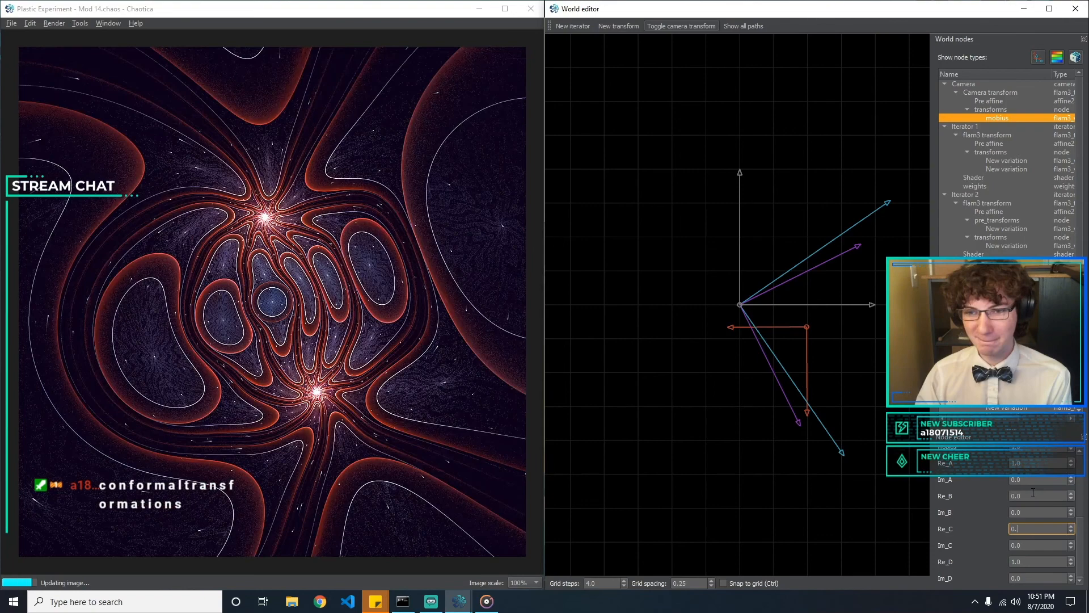
key(BackSpace)
text(3)
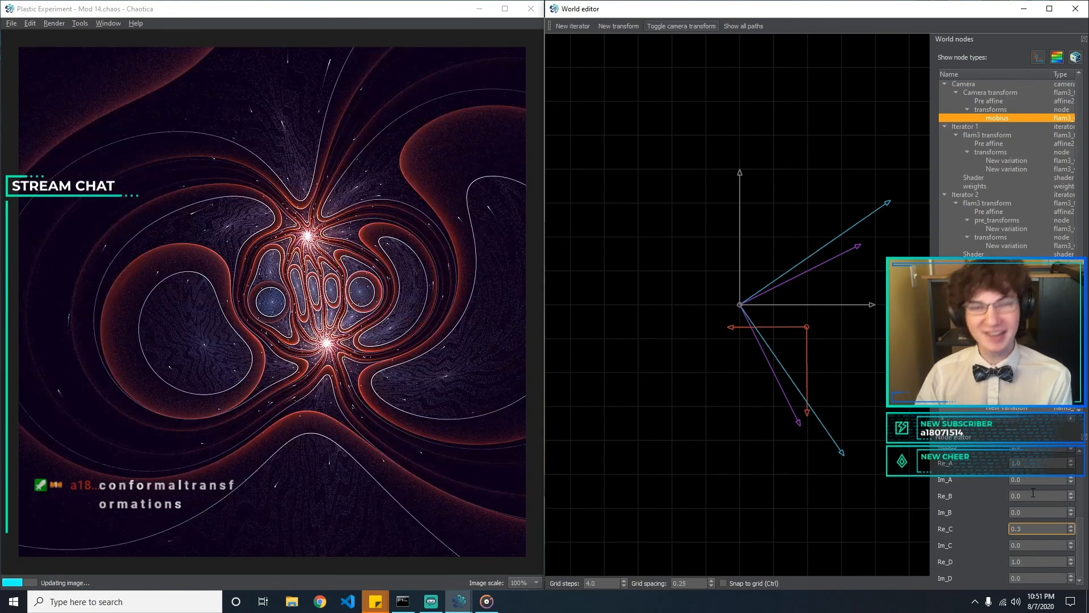
key(BackSpace)
text(4)
key(BackSpace)
text(0)
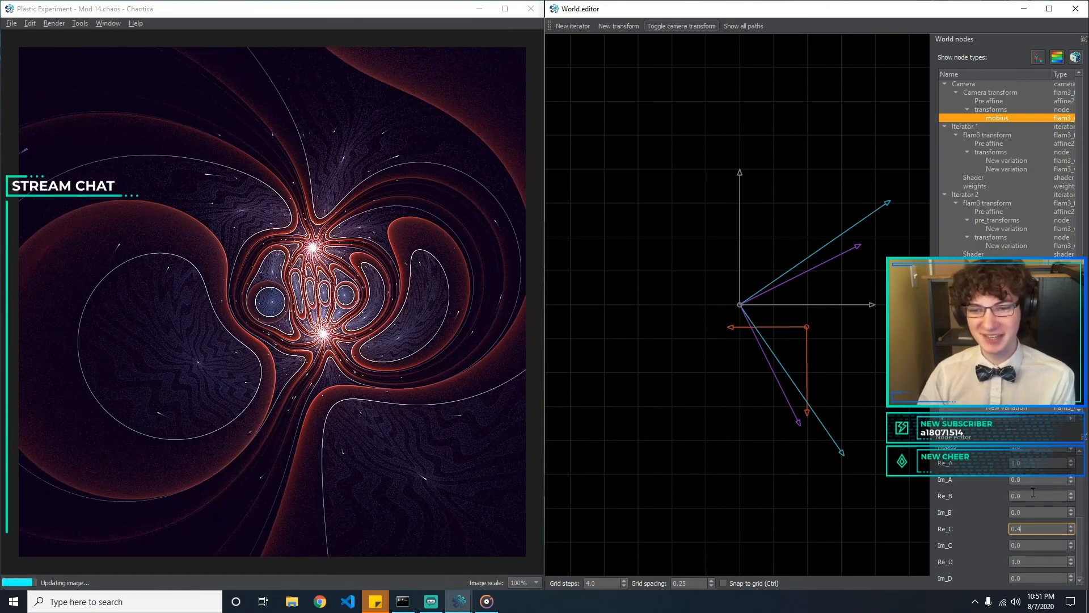
Try 0.1, -0.1 and -0.5 for mobius Im_C
key(Tab)
text(0.1)
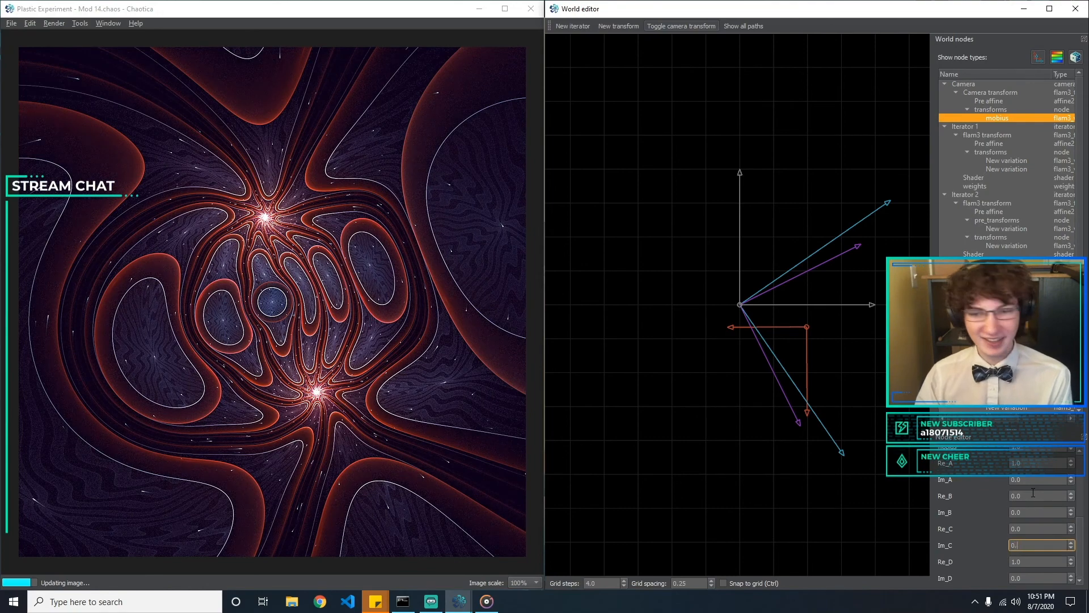
key(BackSpace)
key(BackSpace)
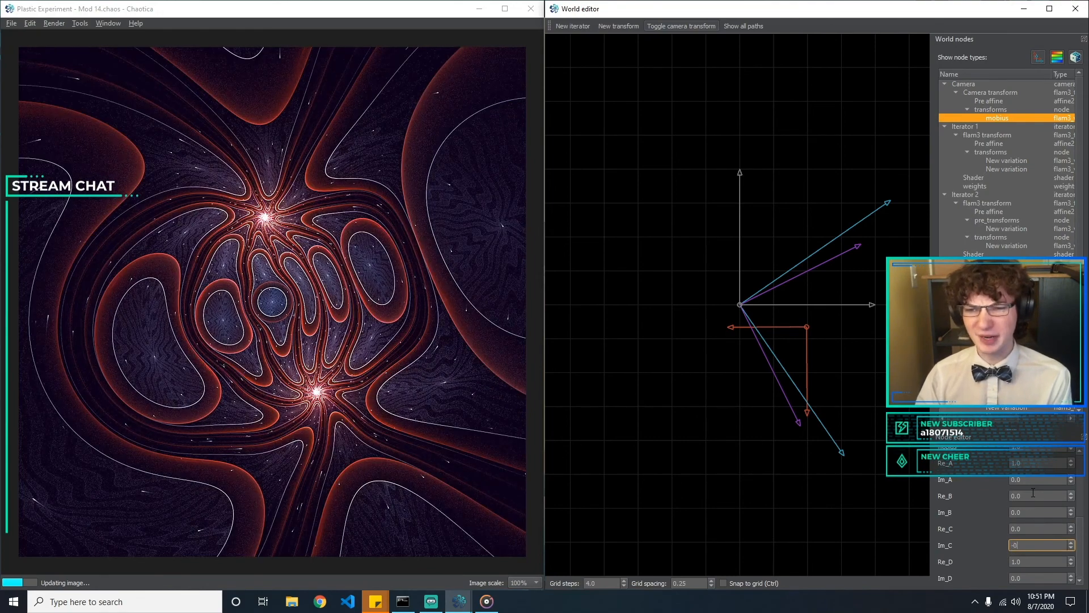
text(-0.1)
key(BackSpace)
text(5)
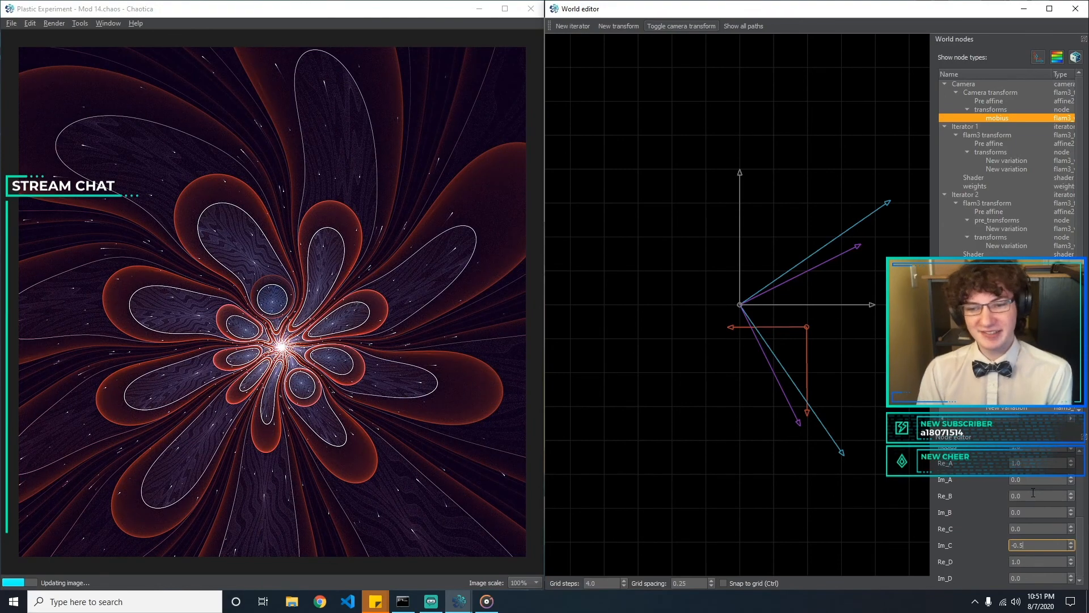
Compare -0.3, -0.5 and -0.1 for mobius Im_C, and reset it to 0.0
key(BackSpace)
text(3)
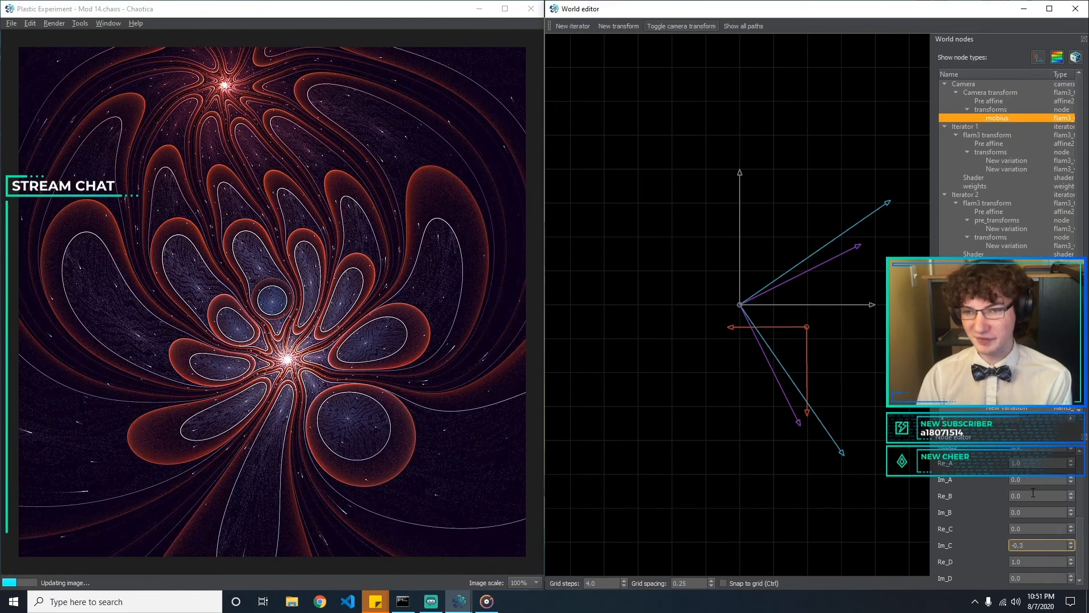
key(BackSpace)
text(5)
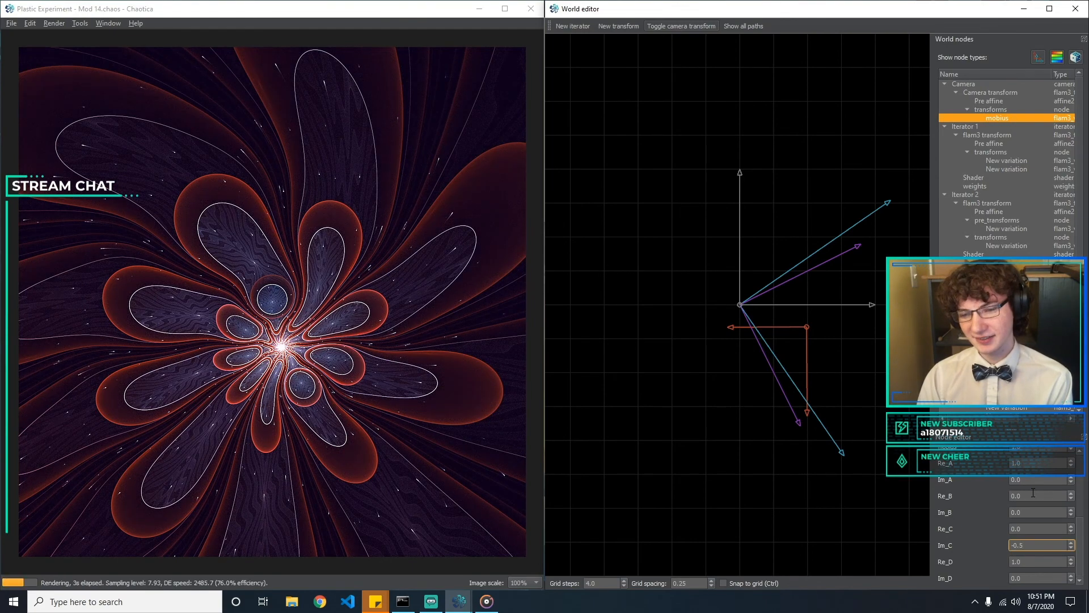
key(BackSpace)
text(1)
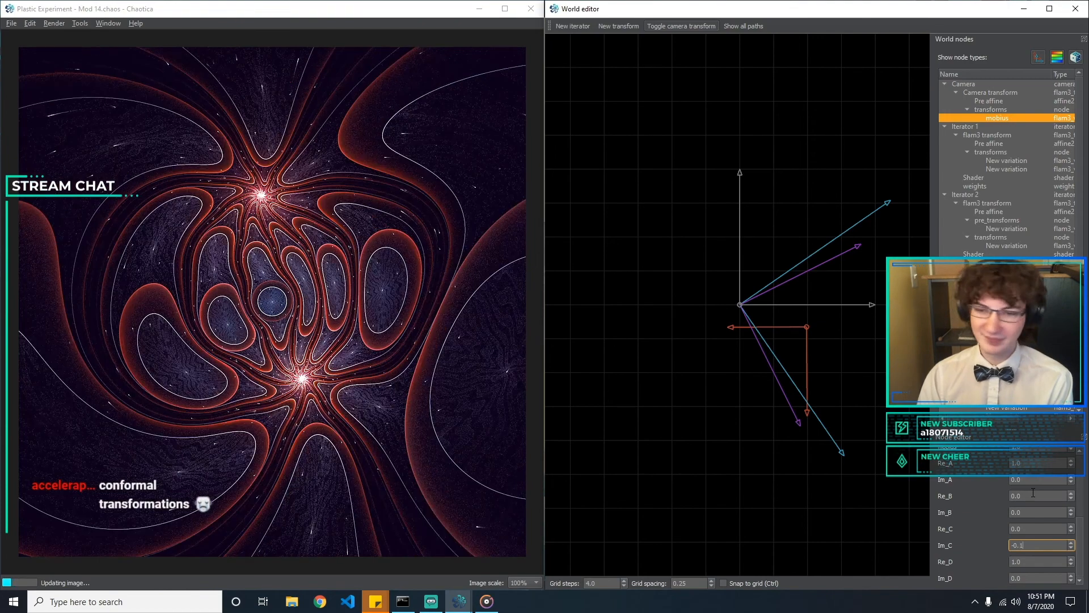
key(BackSpace)
text(0)
Try 1.1 for mobius Re_D and 0.1 for mobius Im_D, resetting Re_D to 1.0 and Im_D to 0
key(Tab)
text(1)
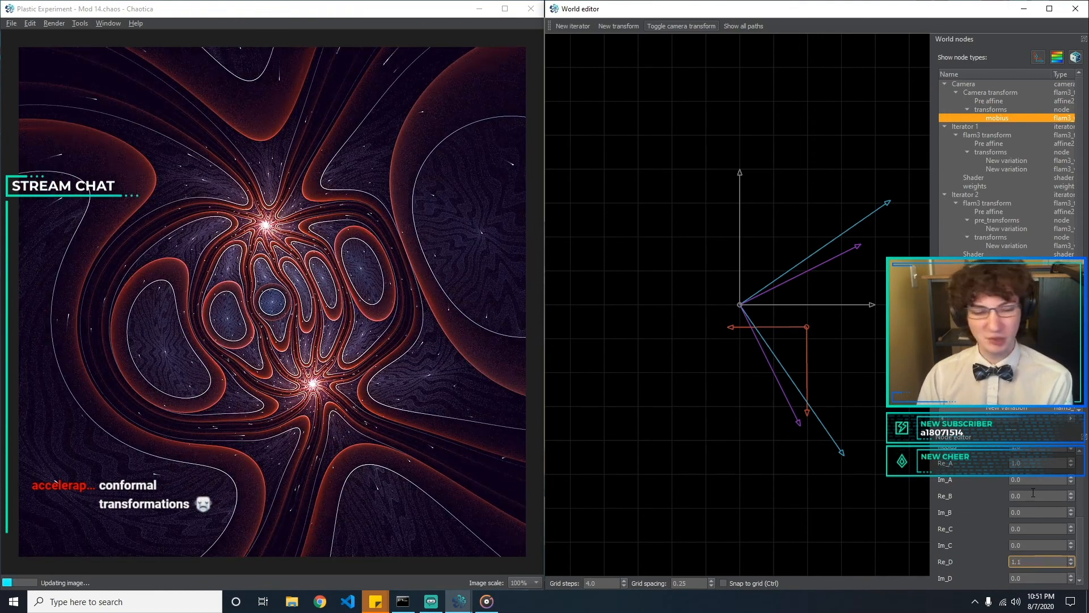
key(Tab)
text(0.1)
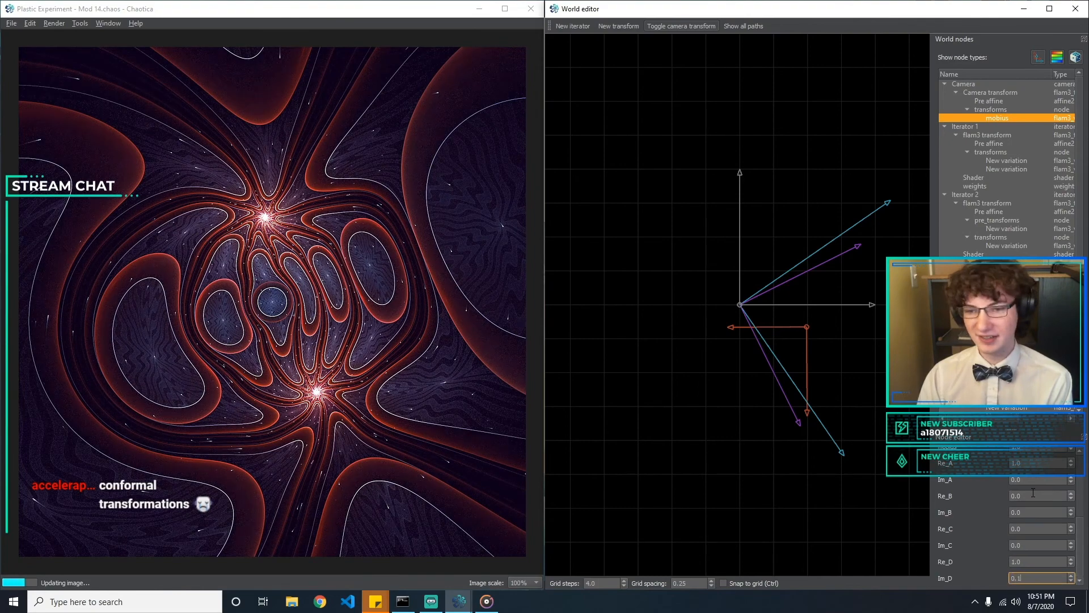
key(BackSpace)
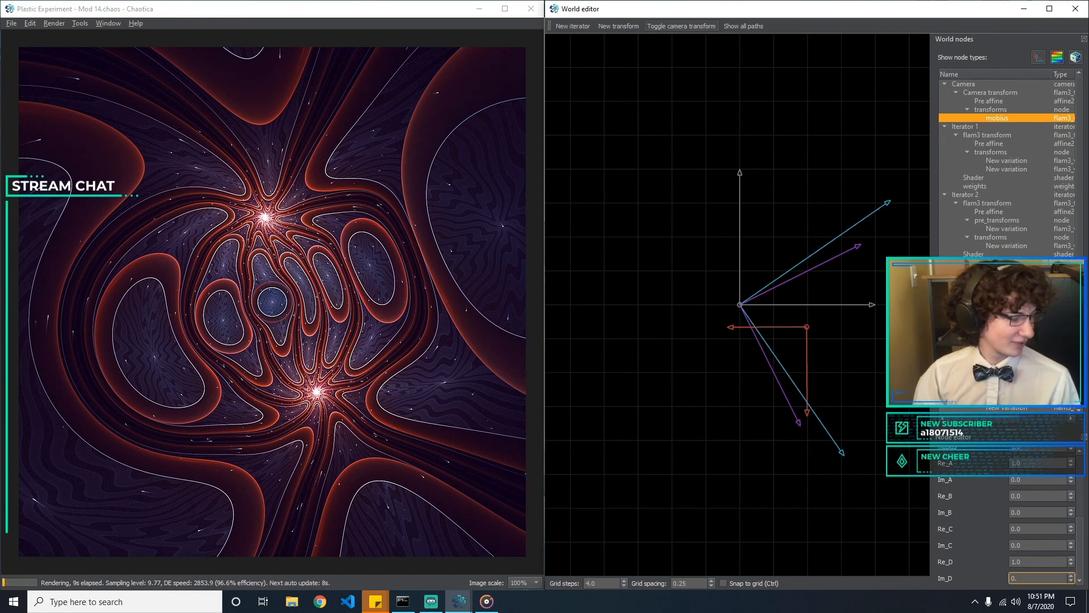
Examine the transform types of the variations in Iterator 1, Iterator 2 and the iterators that follow
click(1032, 169)
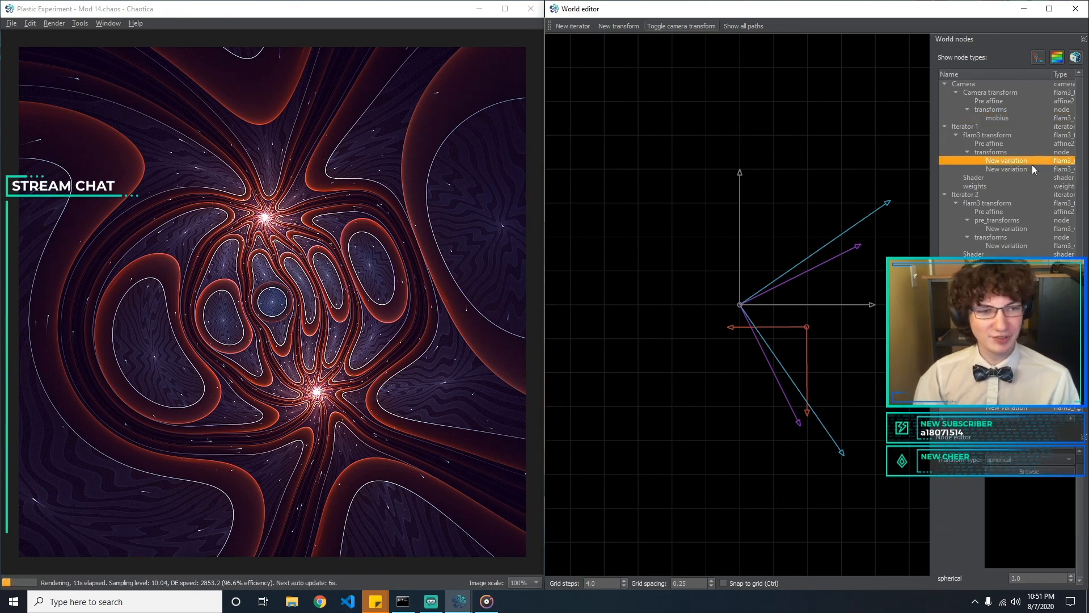
click(1026, 177)
click(1020, 219)
click(987, 229)
click(998, 245)
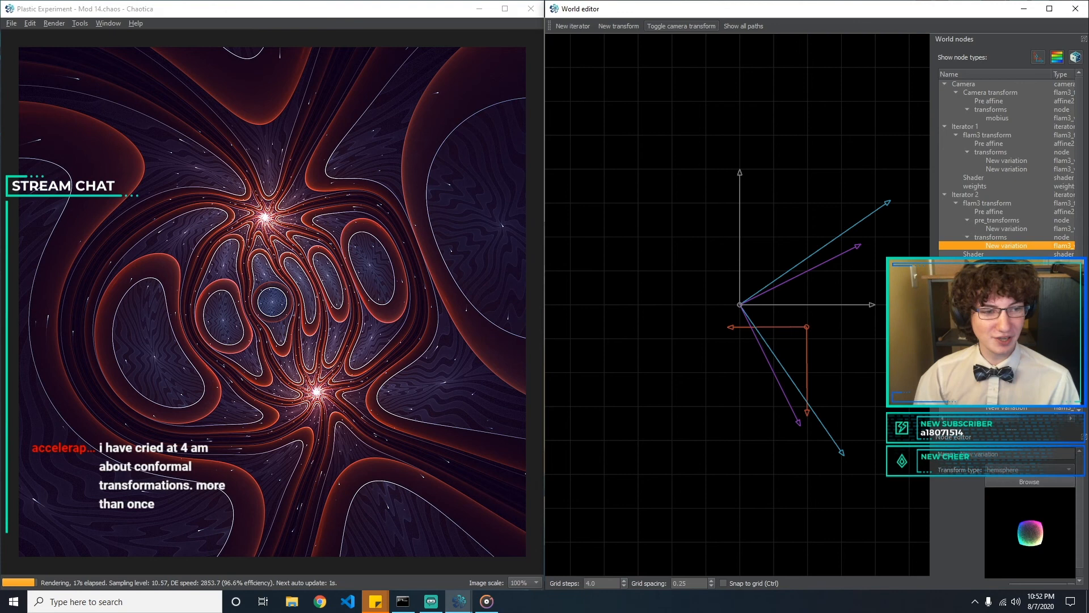
scroll(999, 246, down, 1)
click(1004, 280)
click(1004, 288)
click(1004, 305)
click(1004, 314)
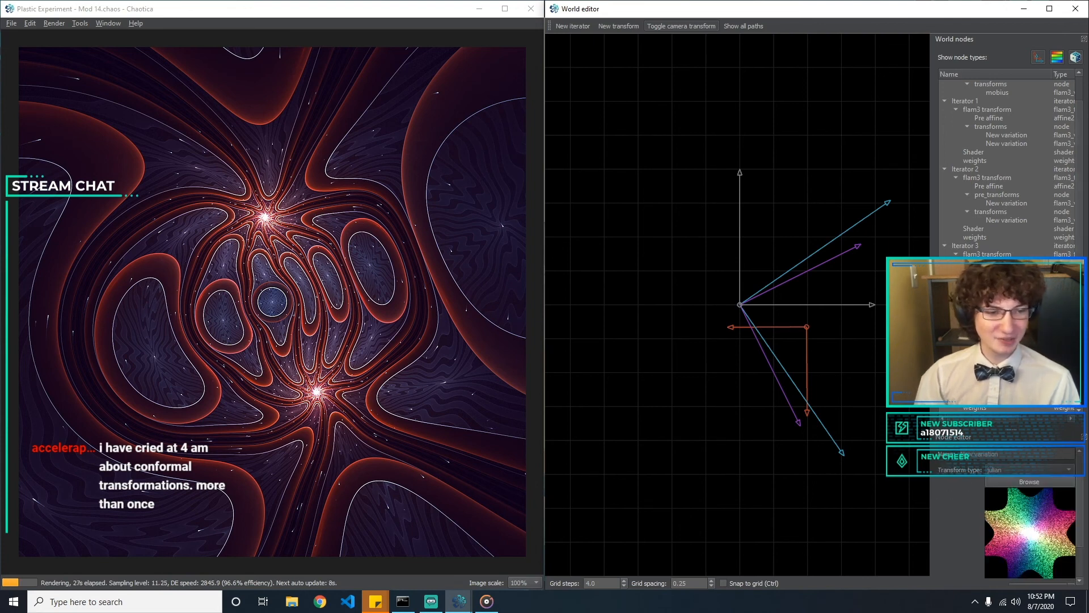
click(1005, 322)
click(1005, 305)
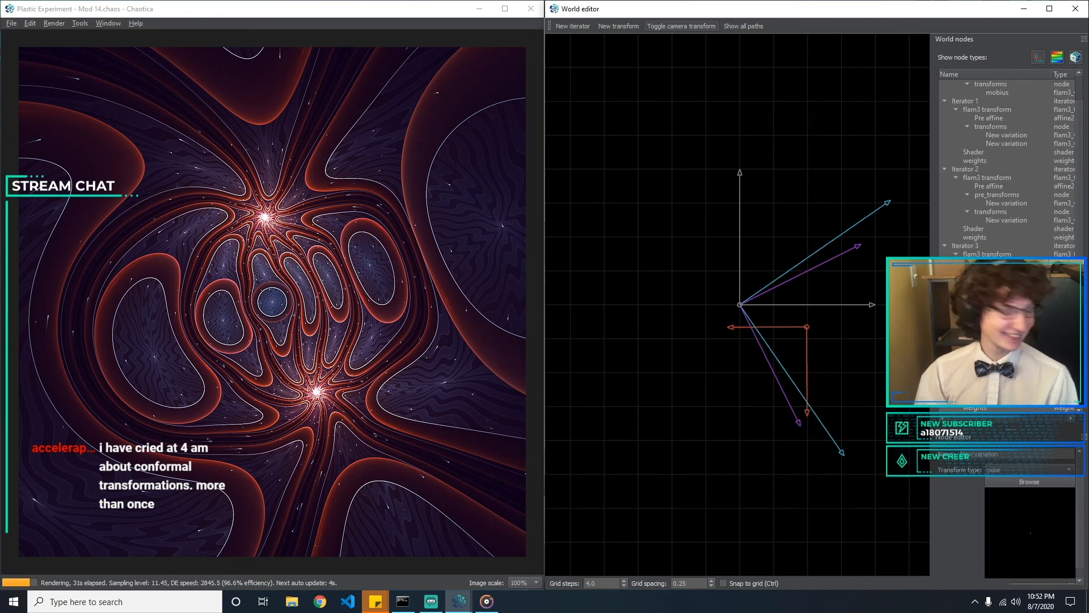
Compare the two variations of Iterator 1 with the camera's mobius transform
scroll(1019, 233, up, 1)
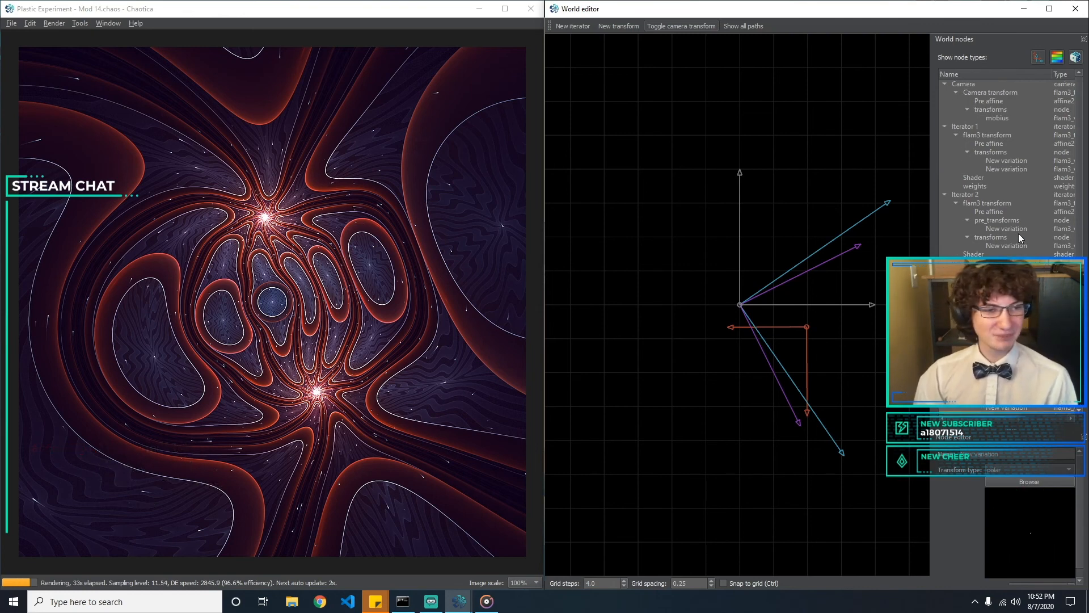
click(1006, 177)
click(1008, 163)
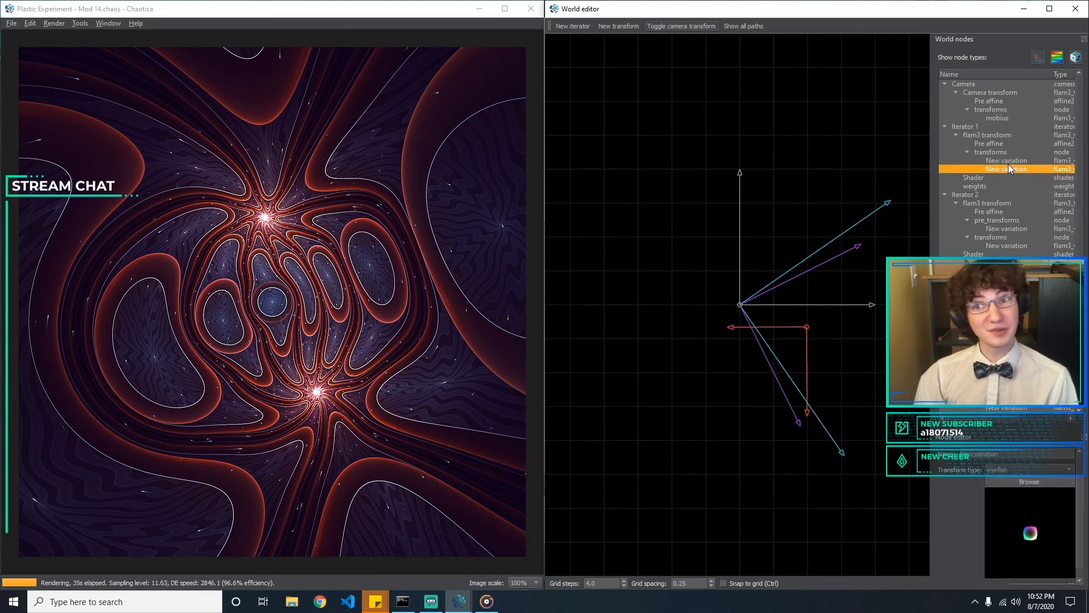
click(1009, 168)
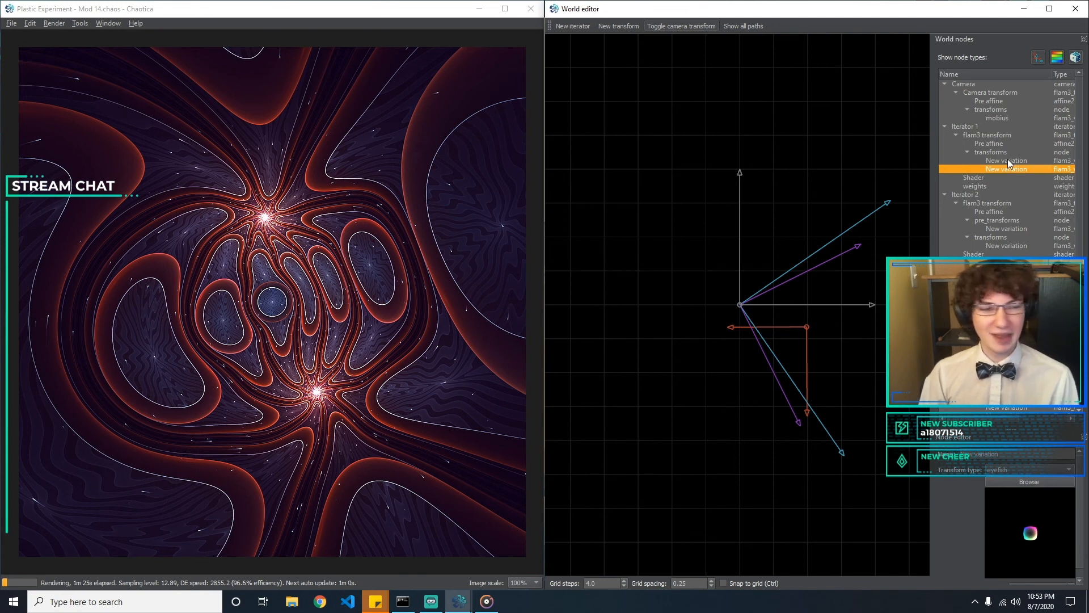
click(1009, 162)
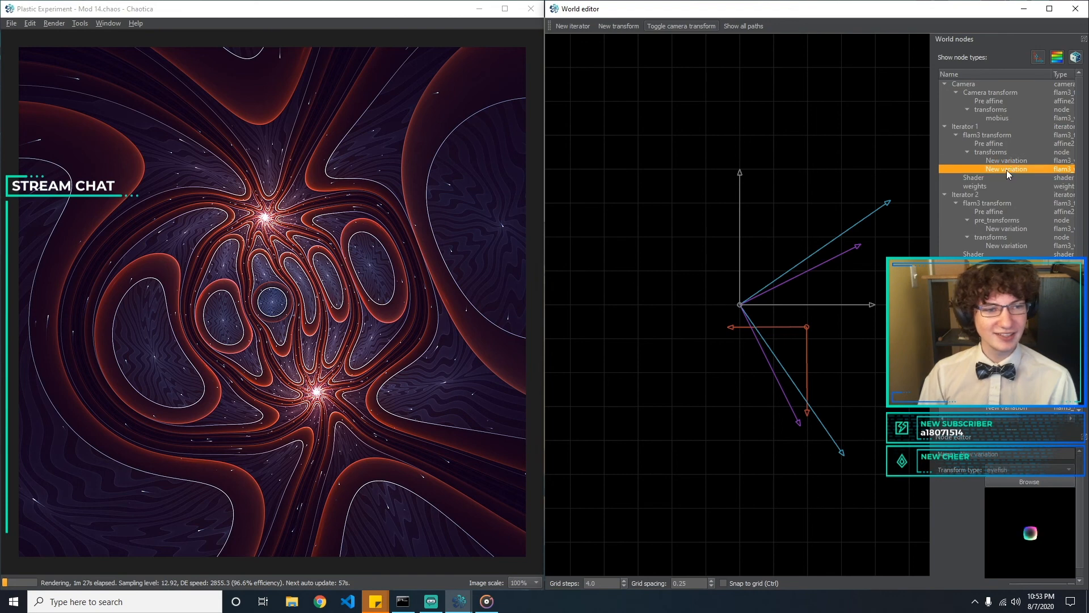
click(1009, 169)
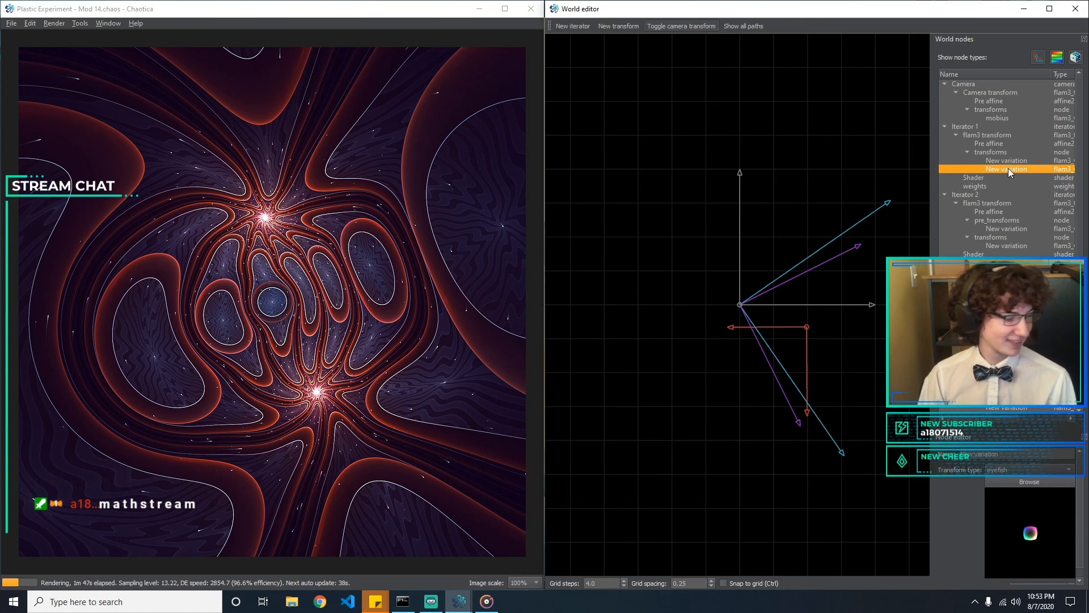
click(1003, 160)
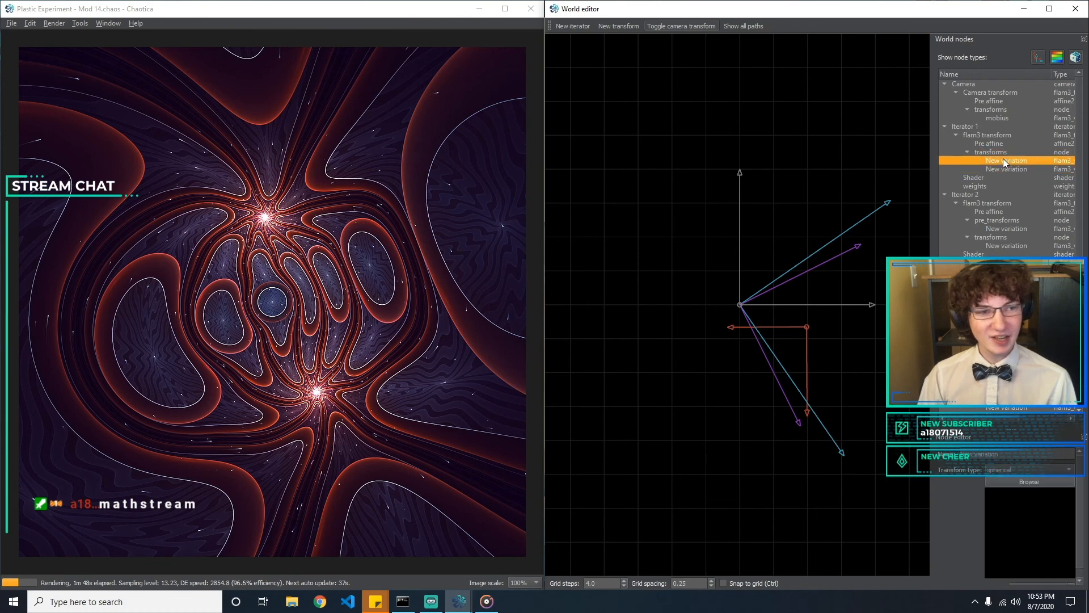
click(999, 120)
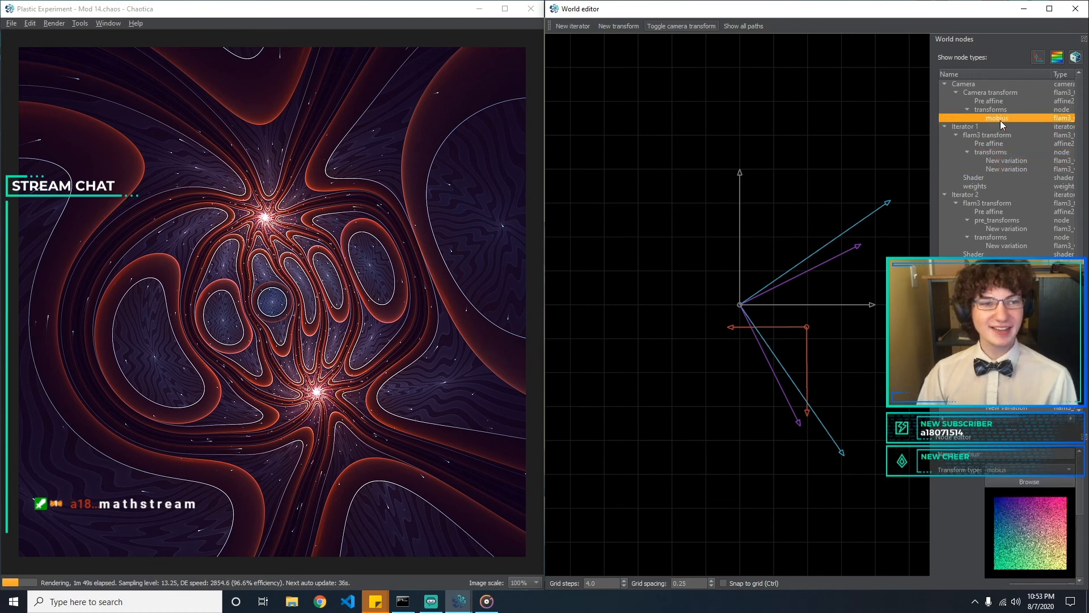
click(1031, 146)
click(1030, 161)
click(1030, 170)
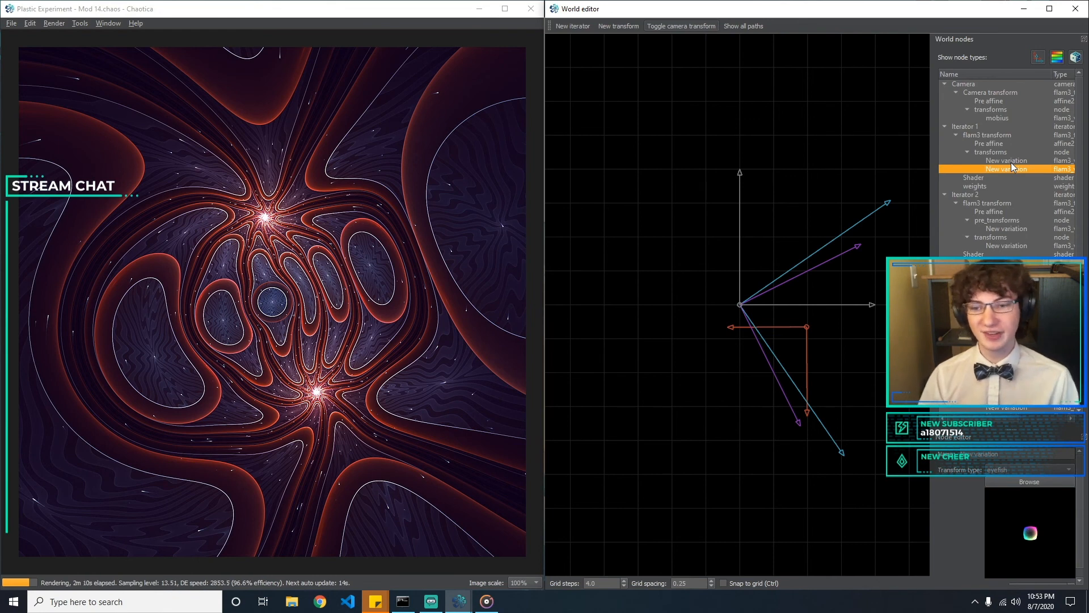
click(1016, 159)
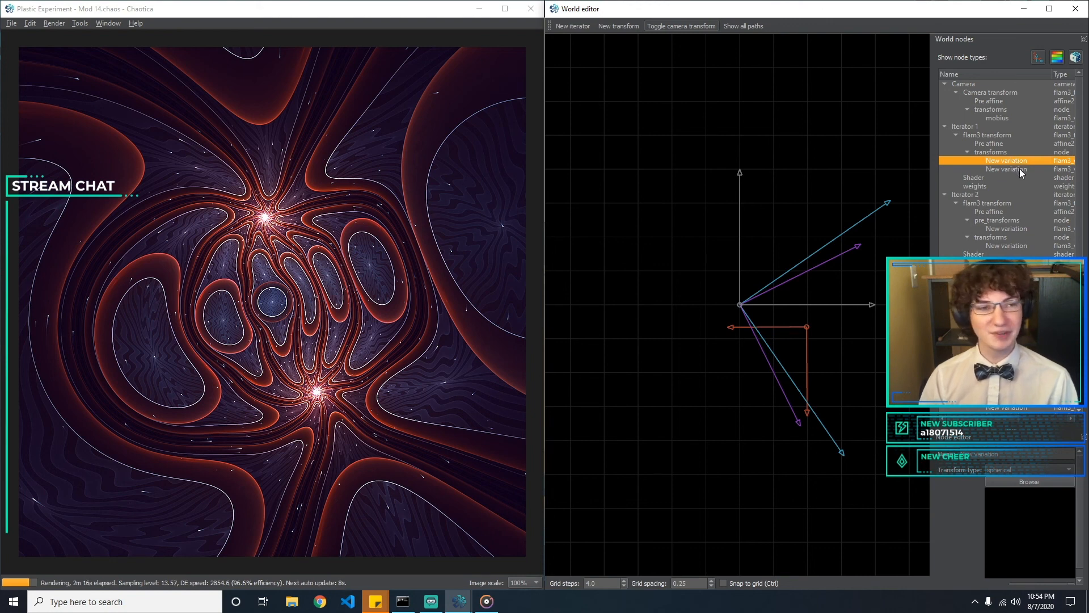
click(1019, 169)
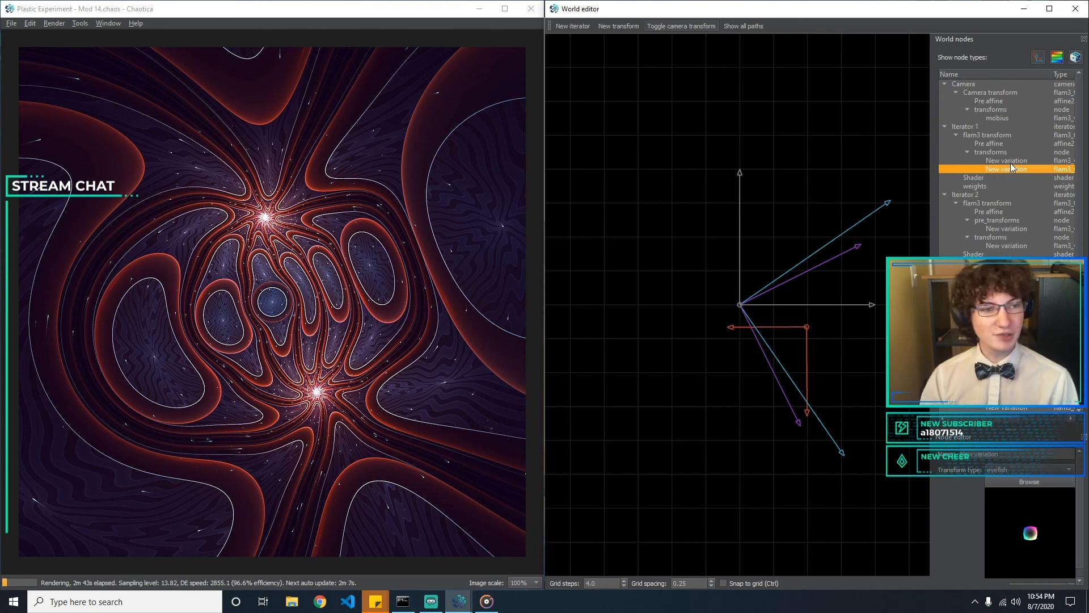
click(1013, 161)
click(1016, 171)
Examine Iterator 2's pre-transform and transform variations alongside the second variation of Iterator 1
scroll(1022, 165, down, 1)
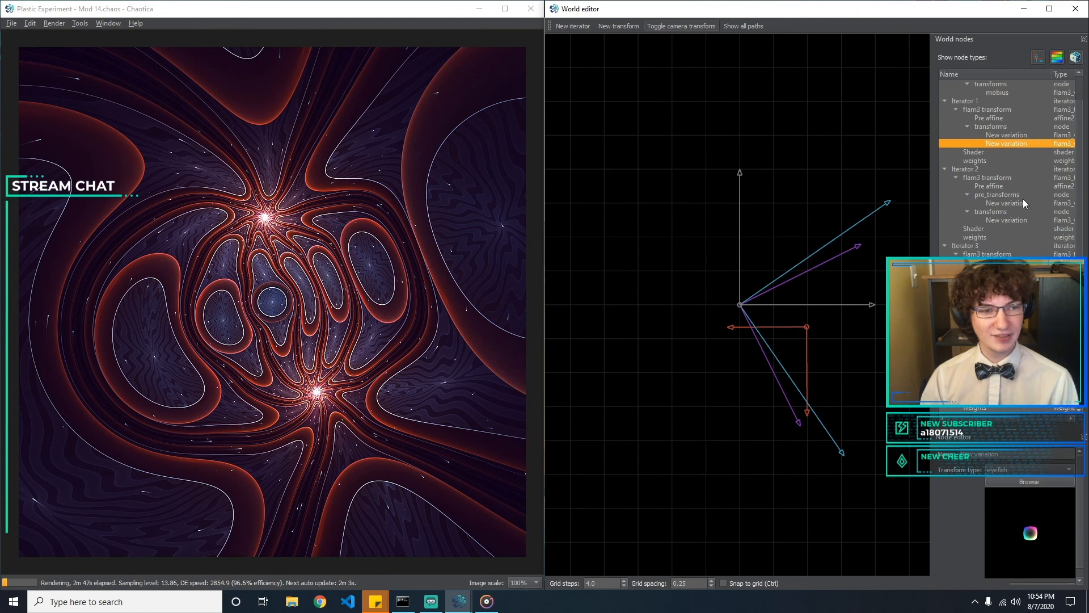
click(1023, 202)
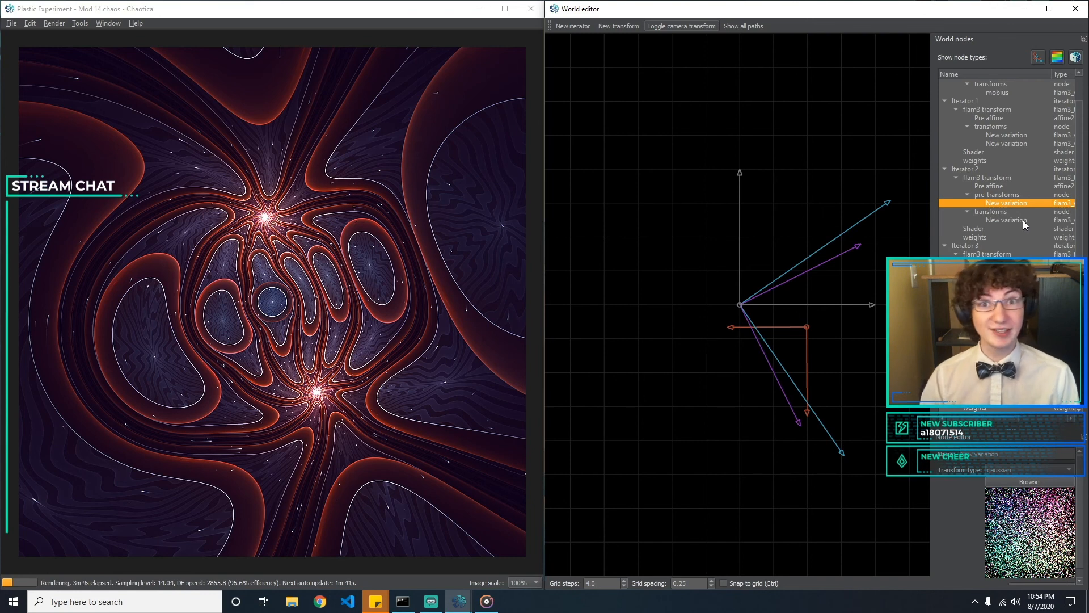
click(1022, 220)
click(1023, 205)
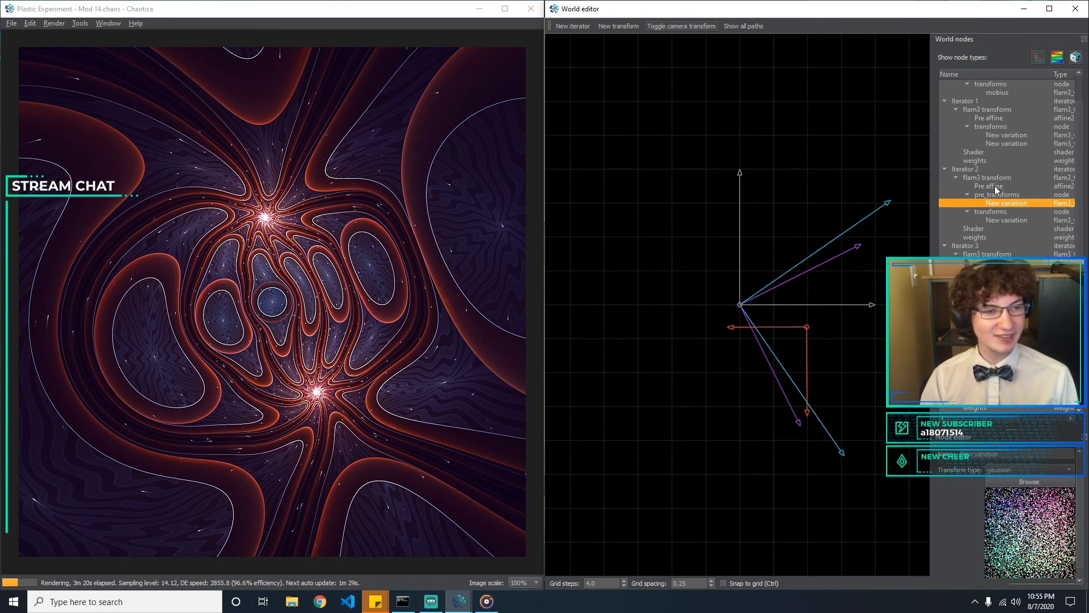
click(1013, 220)
scroll(1015, 211, up, 1)
click(1020, 168)
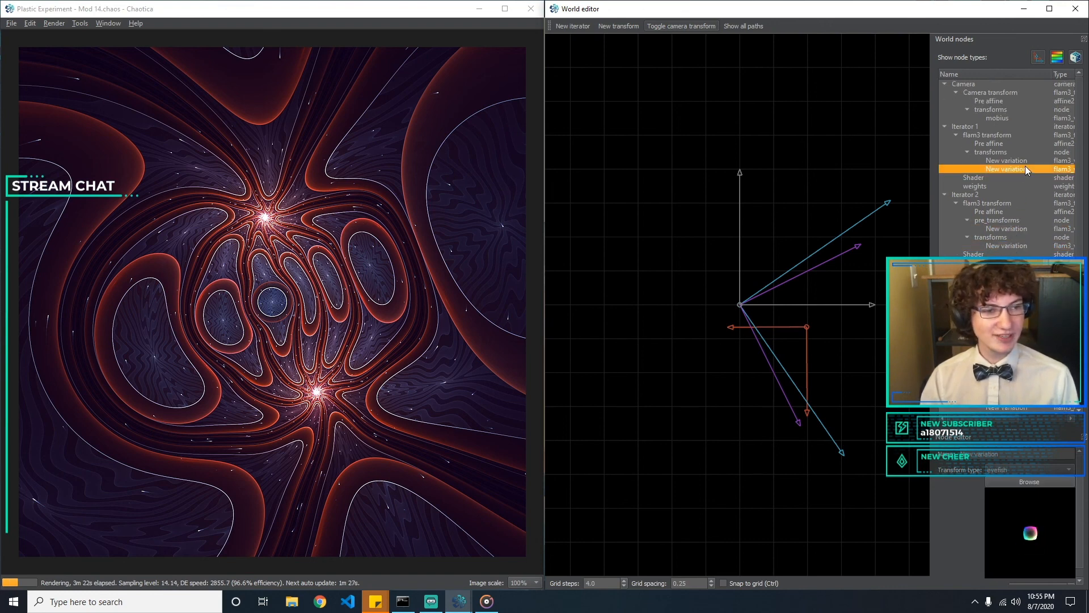
click(1016, 229)
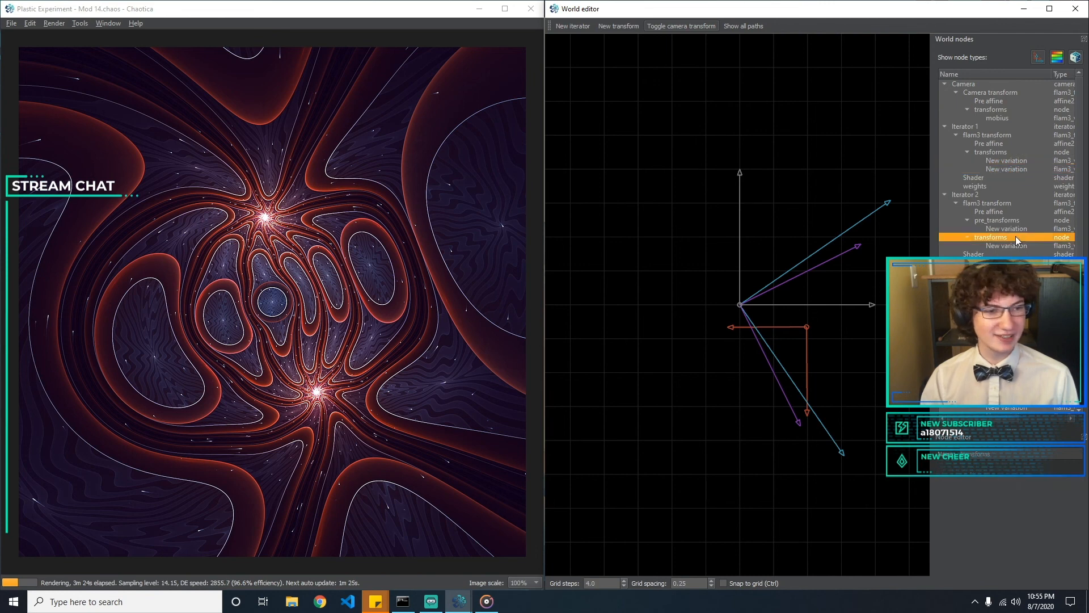
click(1012, 245)
Examine the variations of the iterators below Iterator 2, and return to the camera's mobius transform
scroll(1013, 245, down, 1)
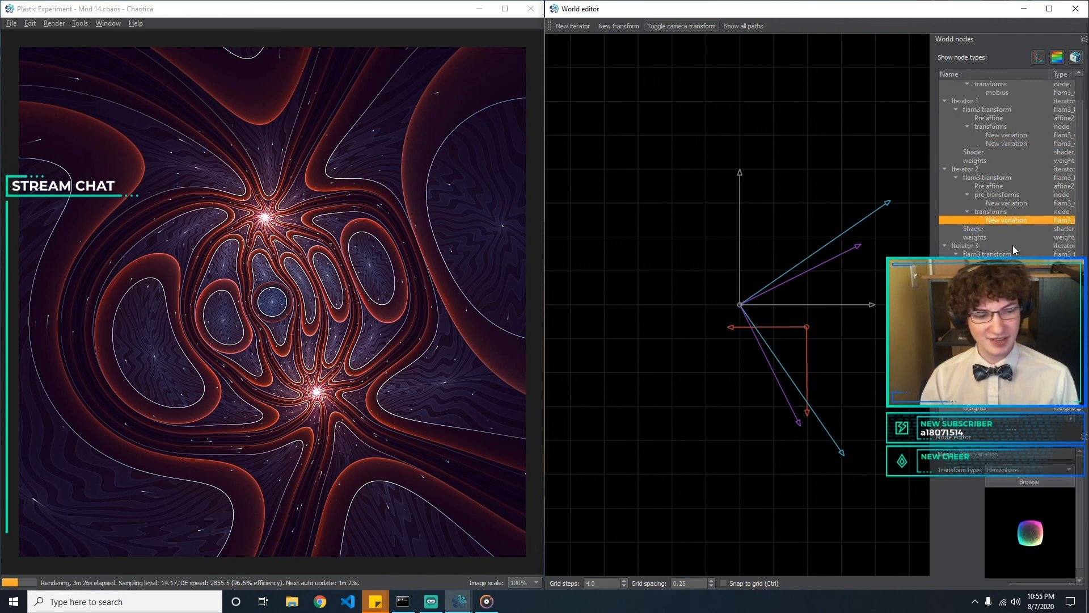
click(1013, 280)
click(1013, 288)
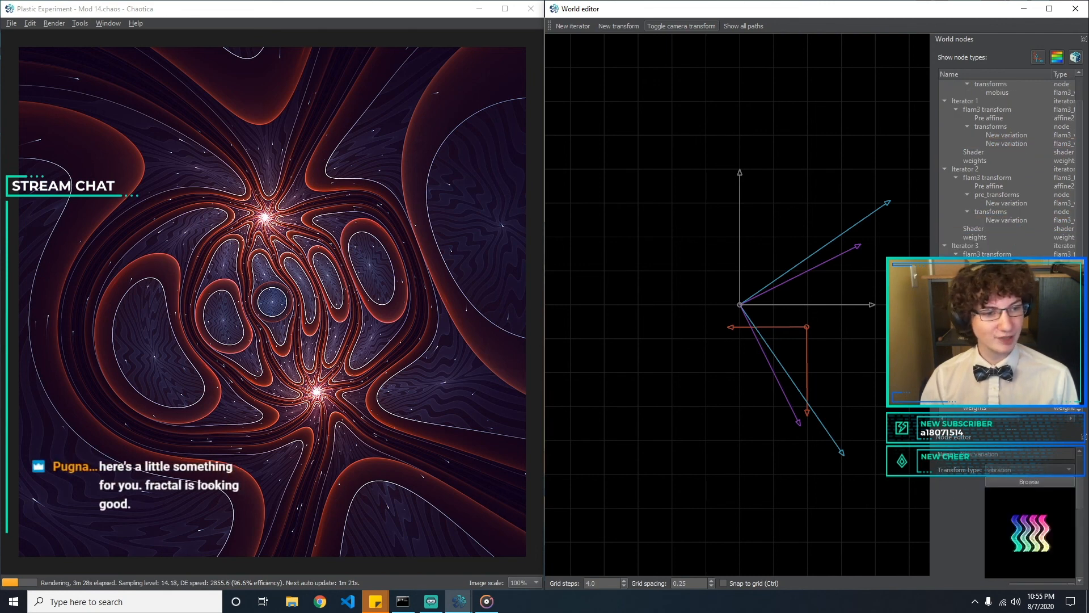
click(1013, 297)
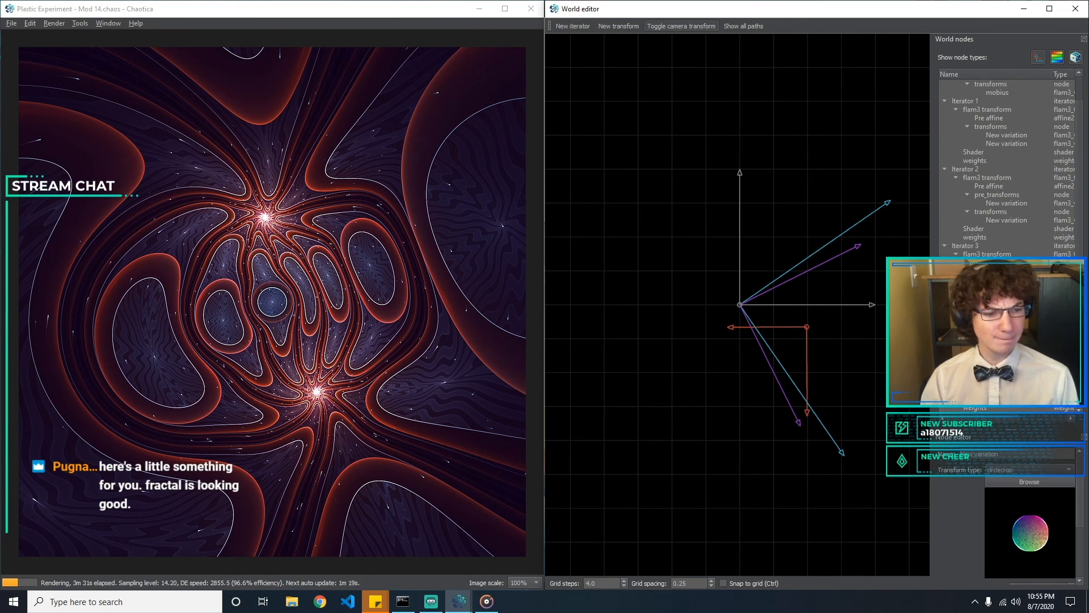
click(1012, 305)
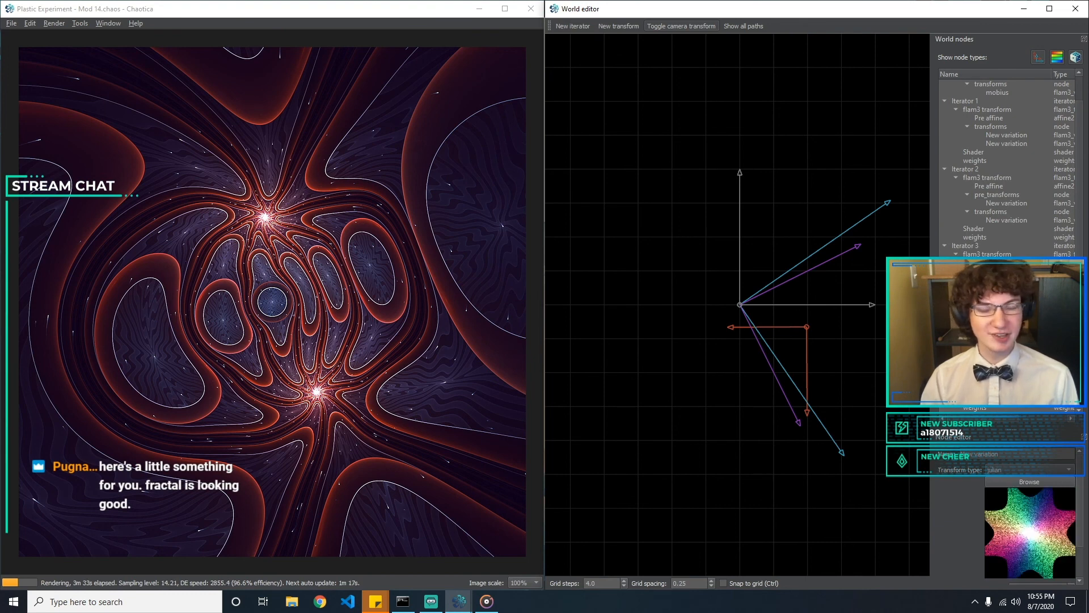
click(1013, 314)
click(1013, 323)
scroll(1018, 190, up, 1)
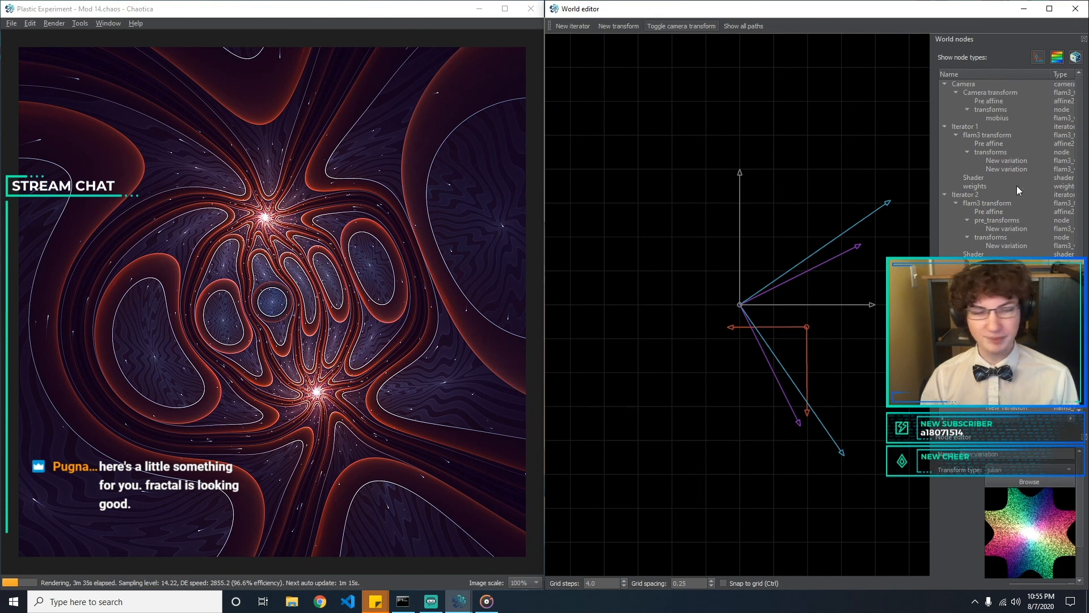
click(1009, 118)
drag(1082, 479, 1085, 417)
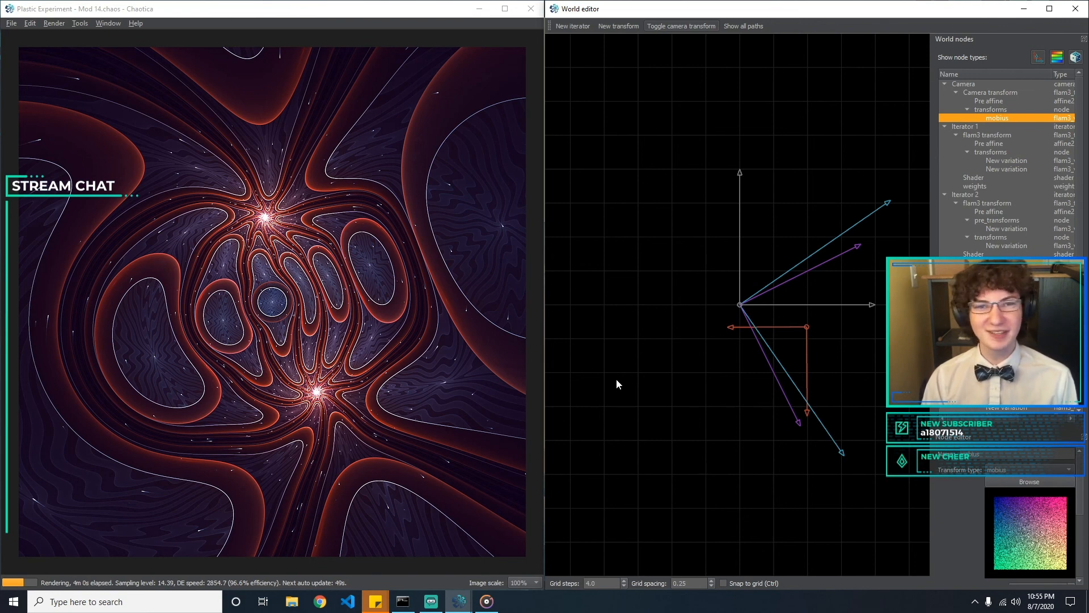
Save the current render of the fractal as an image
click(11, 23)
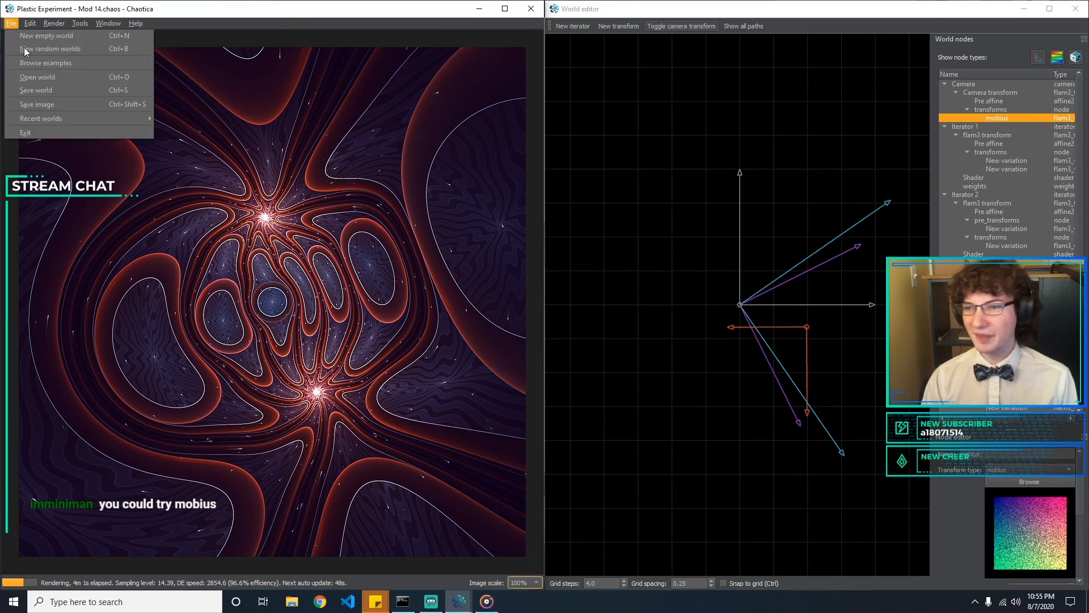
click(100, 104)
key(Return)
Save the world as a new version named Plastic Experiment - Mod 15.chaos
click(11, 24)
click(66, 103)
click(169, 254)
drag(161, 254, 323, 266)
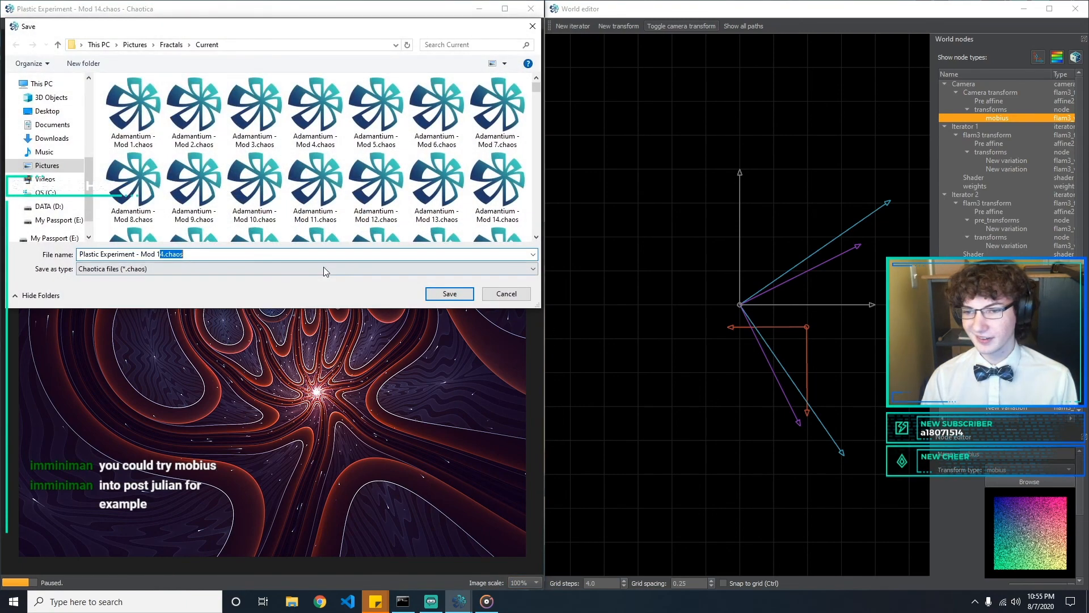
text(5)
key(Return)
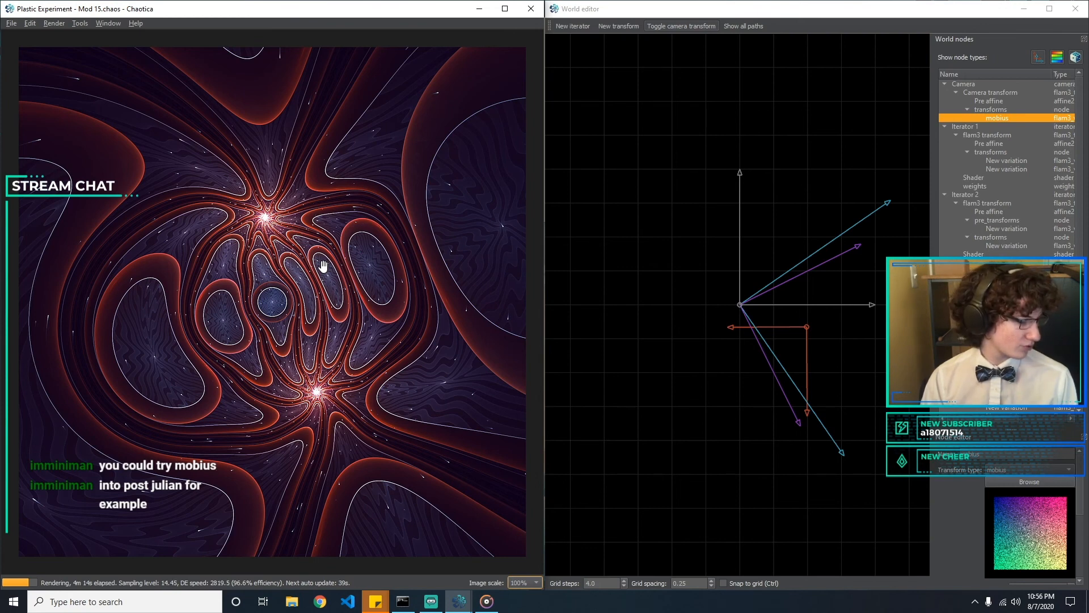
click(967, 110)
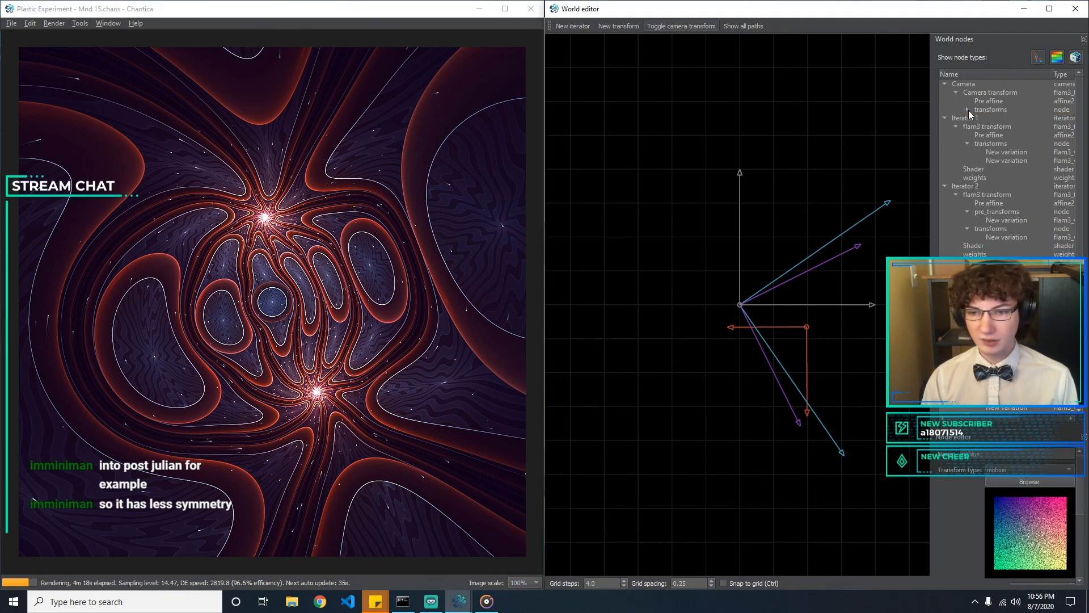
click(968, 111)
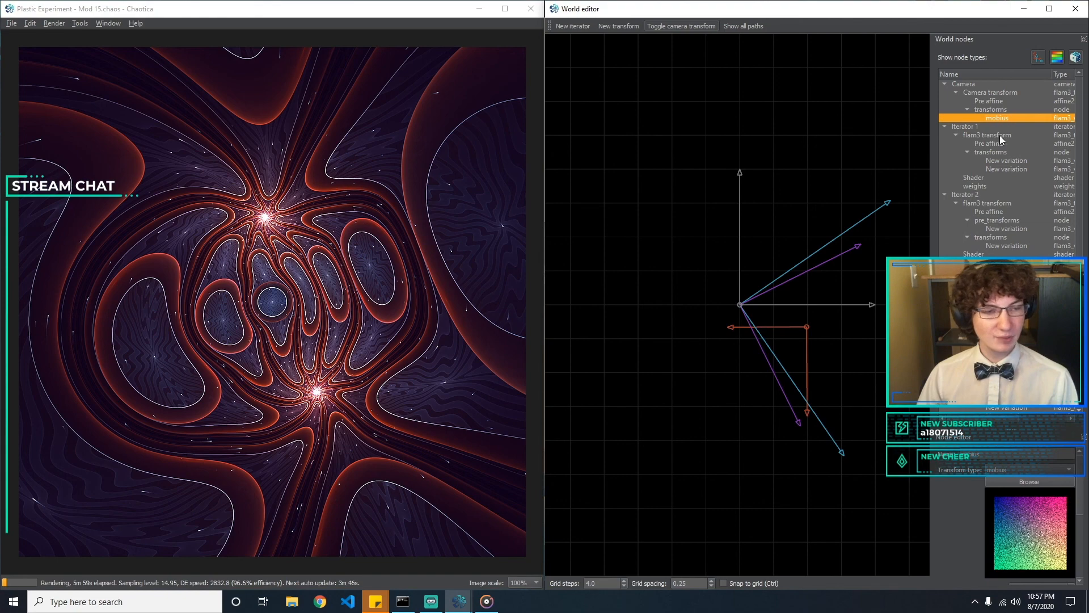
Close the World editor and maximize the main fractal render window
click(108, 27)
click(1079, 10)
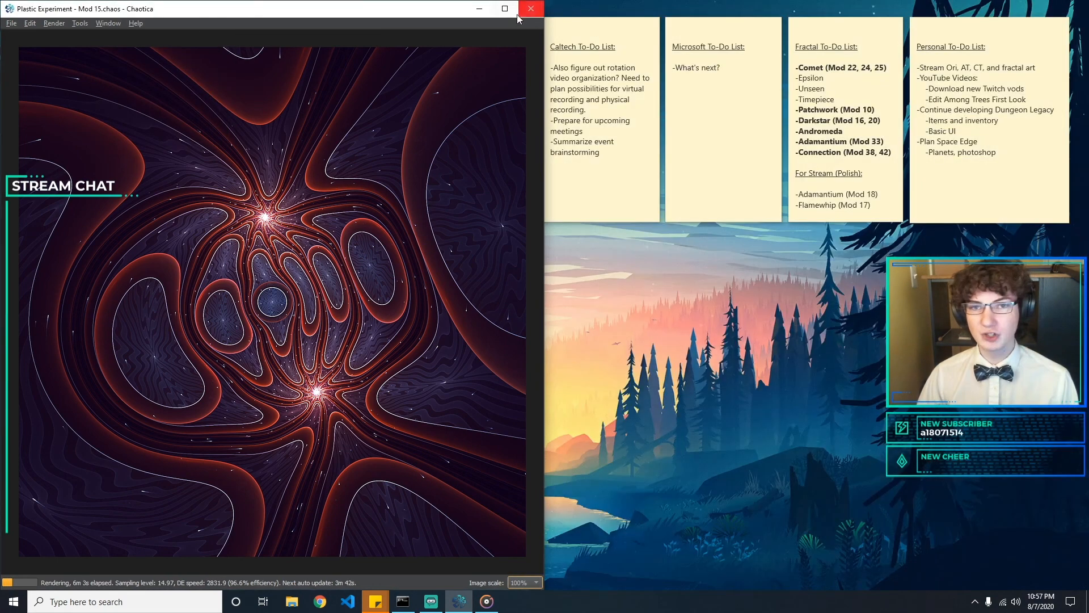
click(510, 10)
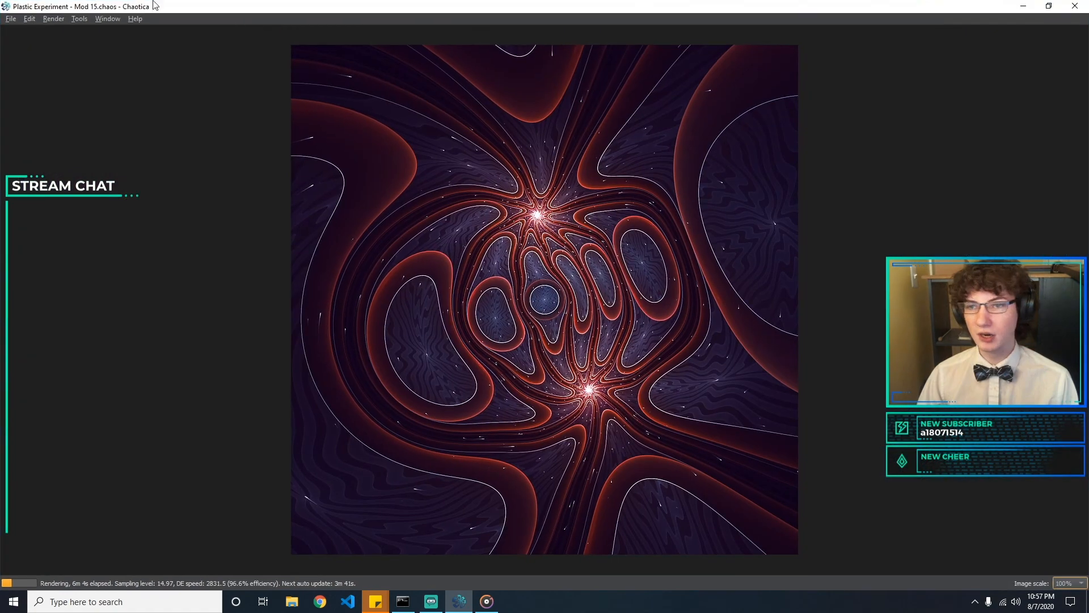
Show the docked settings panels again and set the render size to 2560 by 1440
click(102, 19)
click(127, 66)
drag(29, 397, 0, 351)
click(30, 410)
text(2560)
key(Tab)
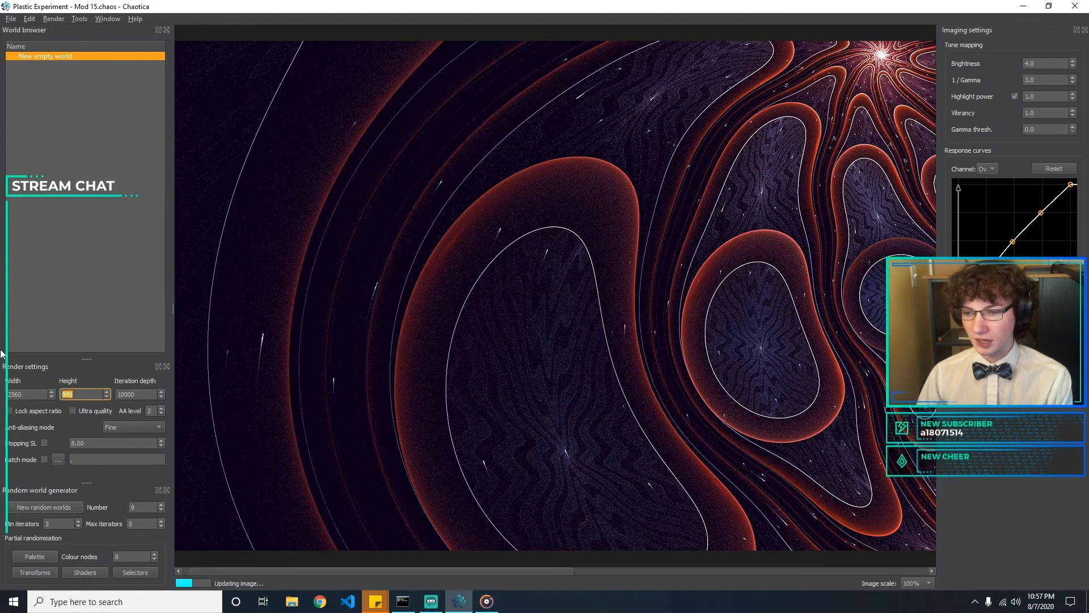
text(1440)
key(Return)
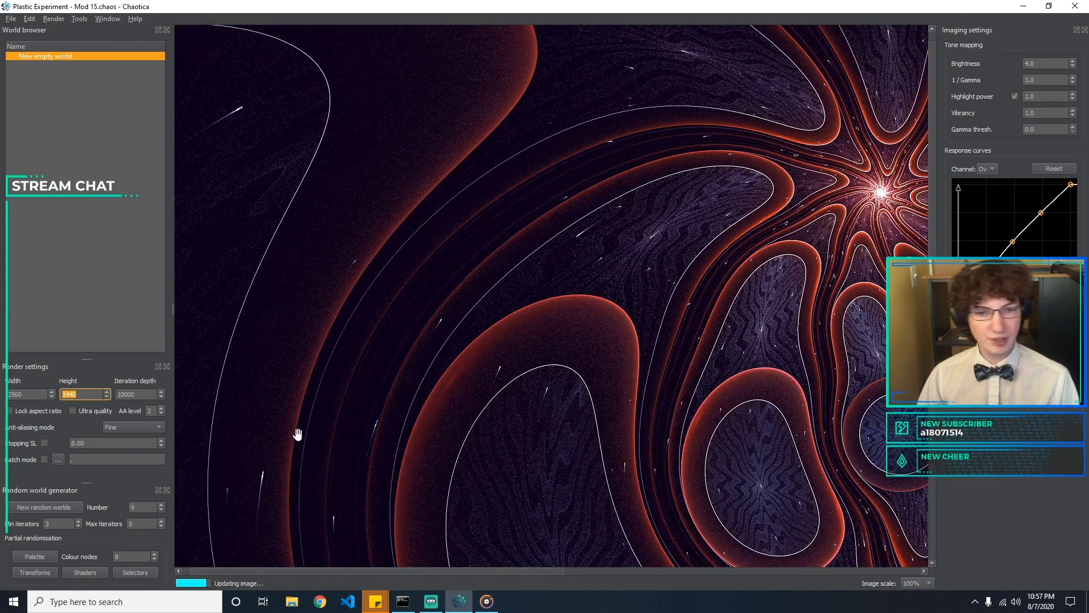
scroll(620, 407, down, 3)
scroll(625, 400, up, 2)
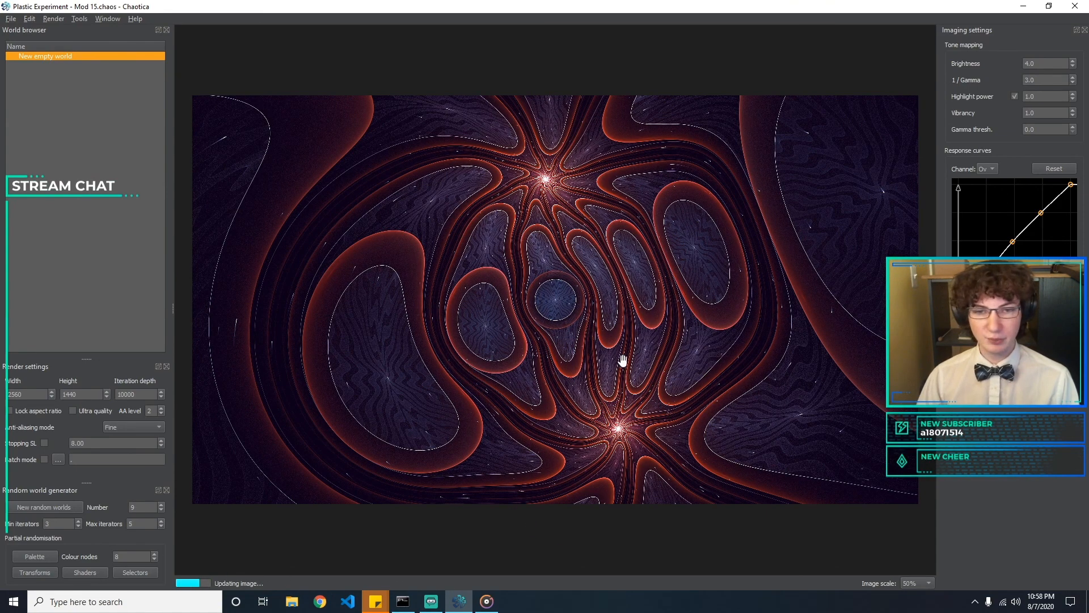
Rotate and zoom the camera so the two bright starbursts lie diagonally across the widescreen frame, with the small blue disc at its centre
drag(444, 375, 457, 374)
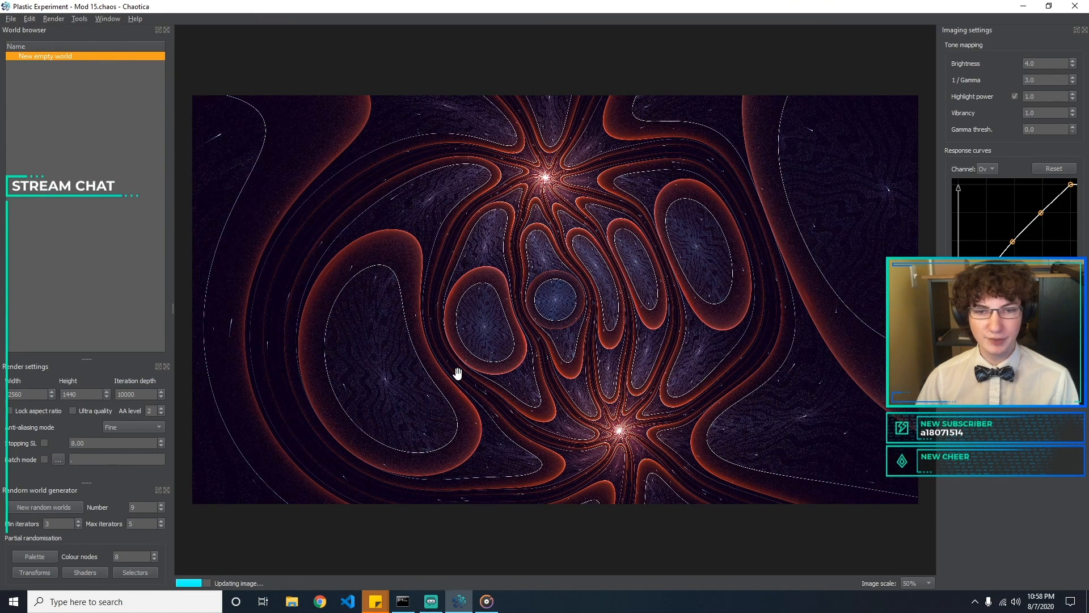
drag(786, 351, 705, 270)
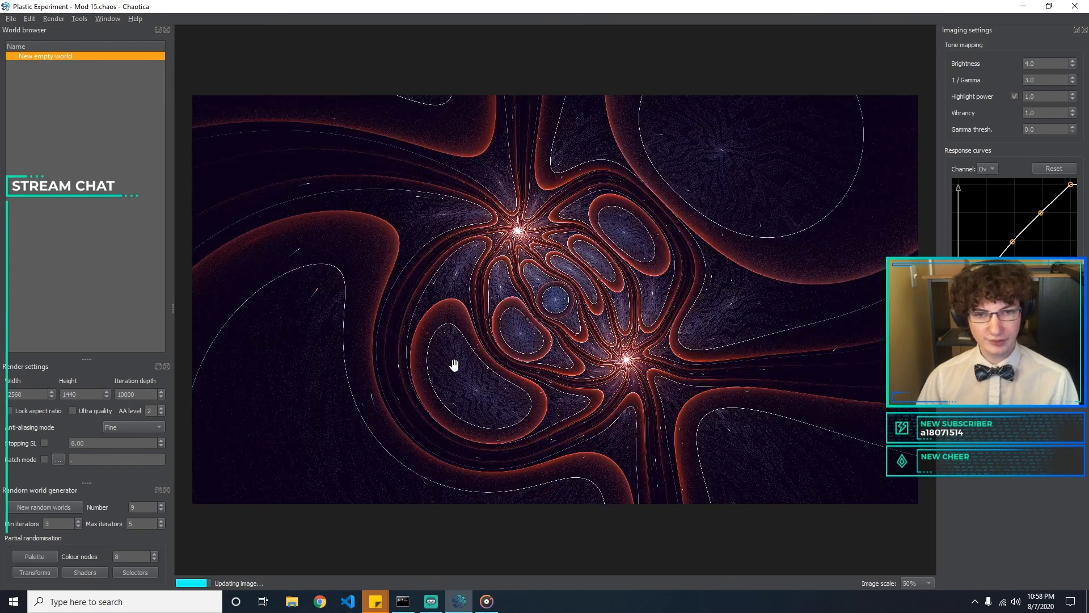
drag(744, 369, 683, 370)
drag(750, 227, 678, 327)
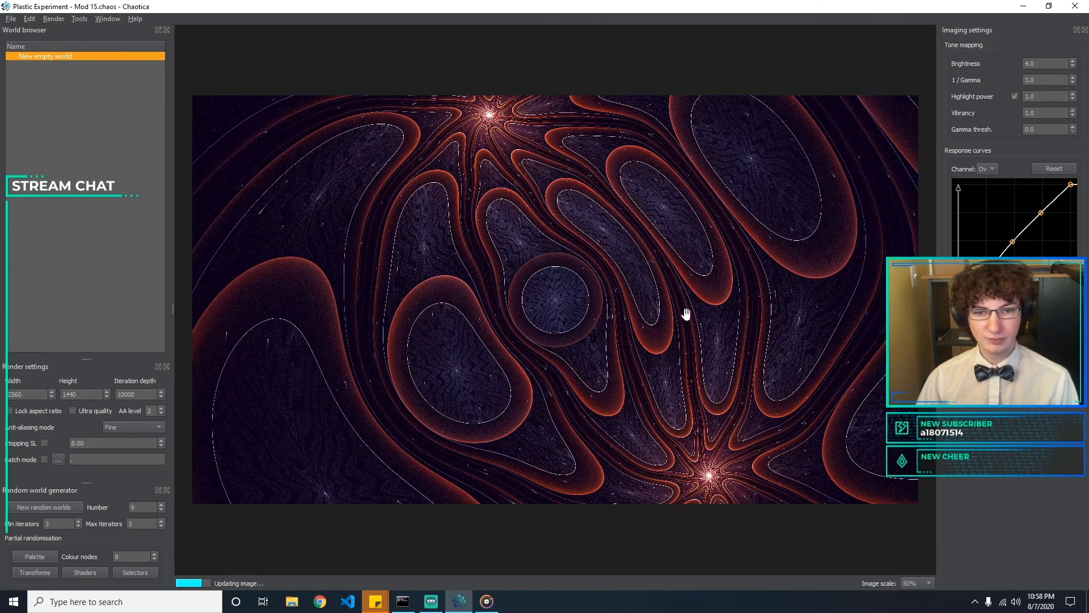
scroll(588, 365, down, 2)
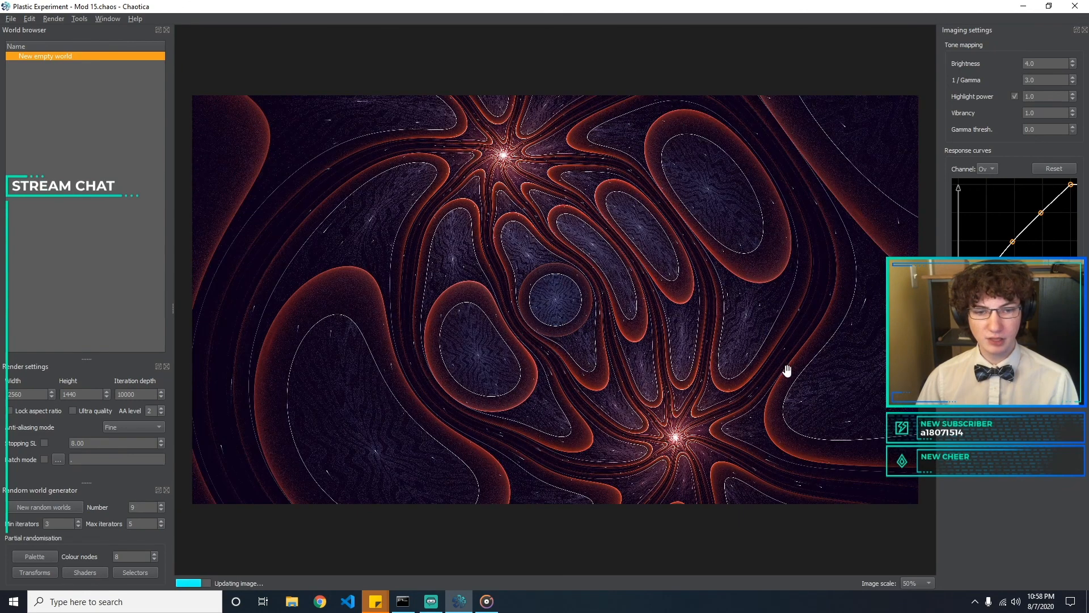
drag(787, 370, 657, 381)
drag(798, 363, 770, 376)
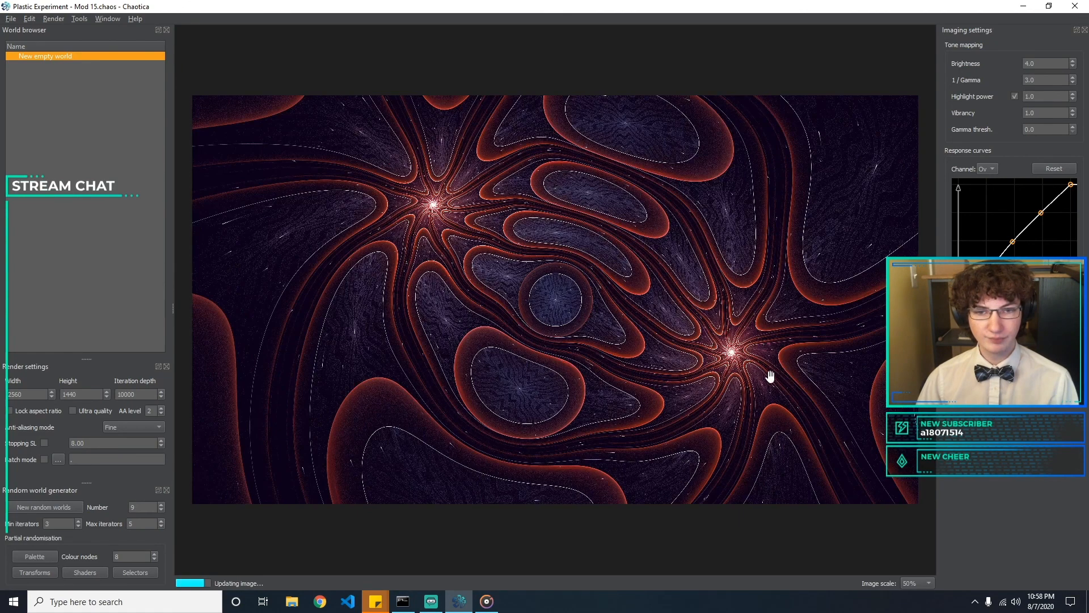
drag(390, 456, 808, 350)
drag(396, 448, 731, 409)
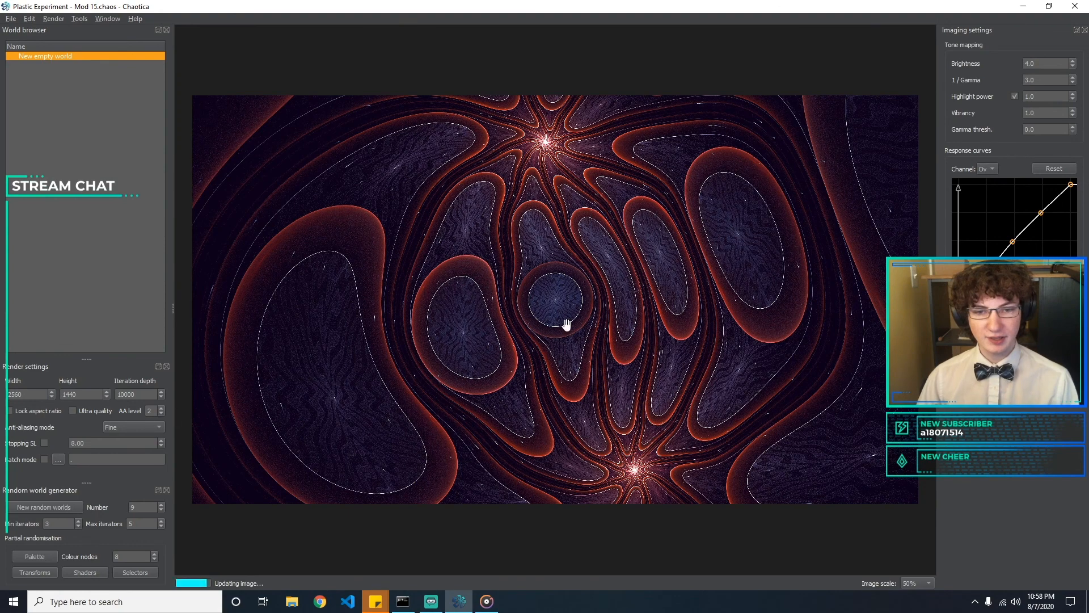
drag(742, 333, 830, 114)
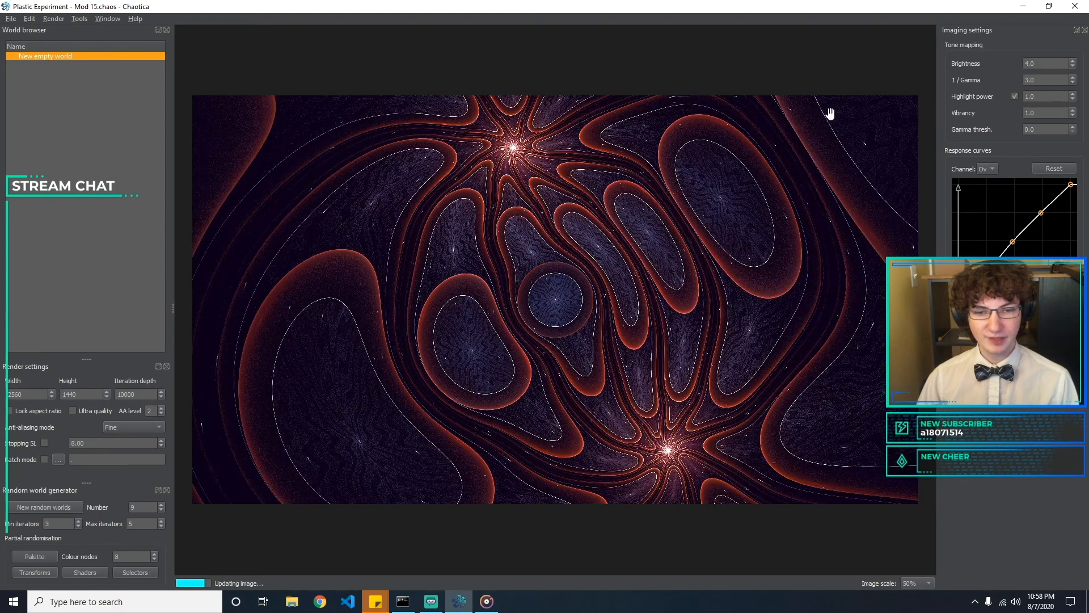
scroll(605, 402, up, 1)
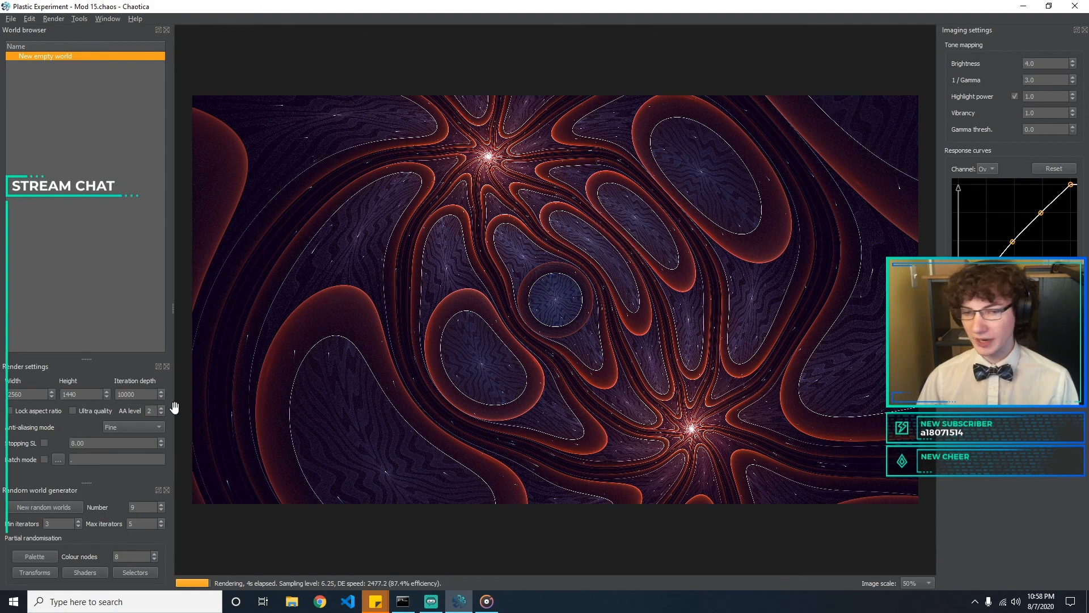
scroll(572, 337, up, 1)
scroll(456, 328, up, 1)
scroll(457, 328, down, 2)
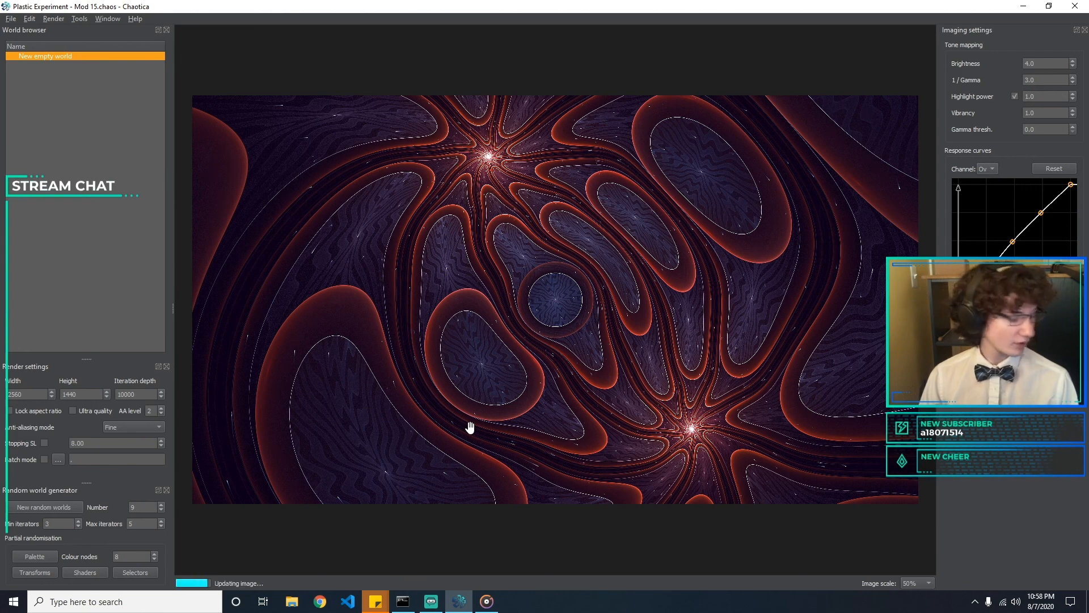
click(120, 423)
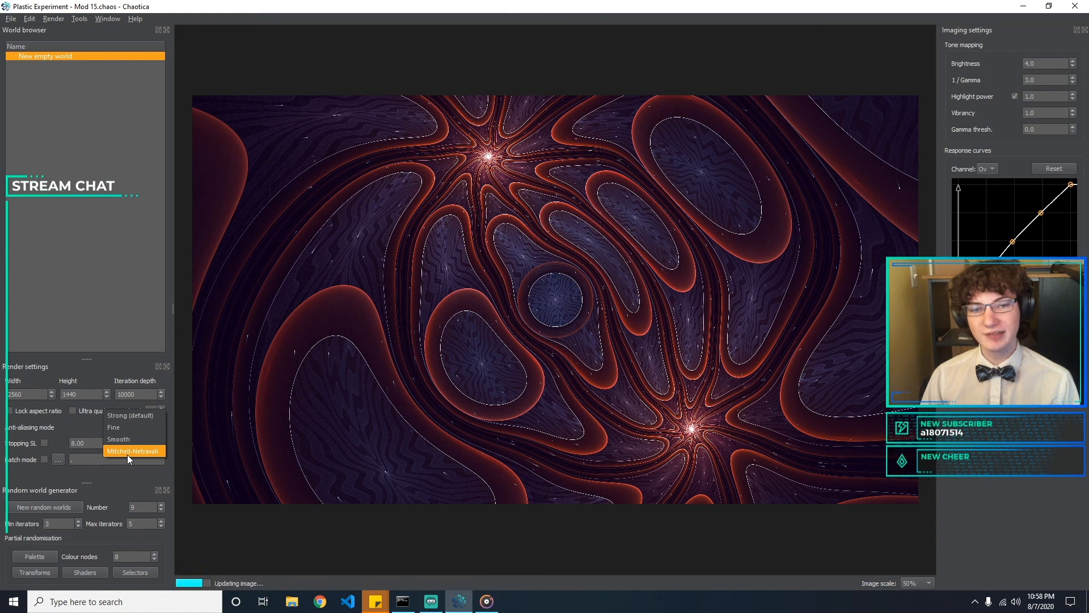
click(433, 557)
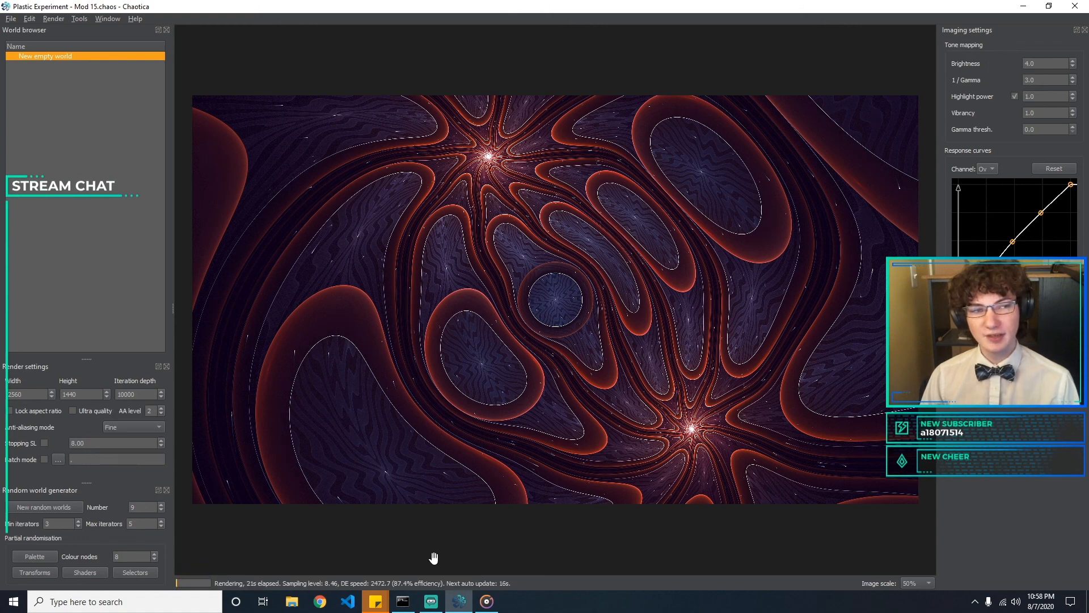
click(127, 428)
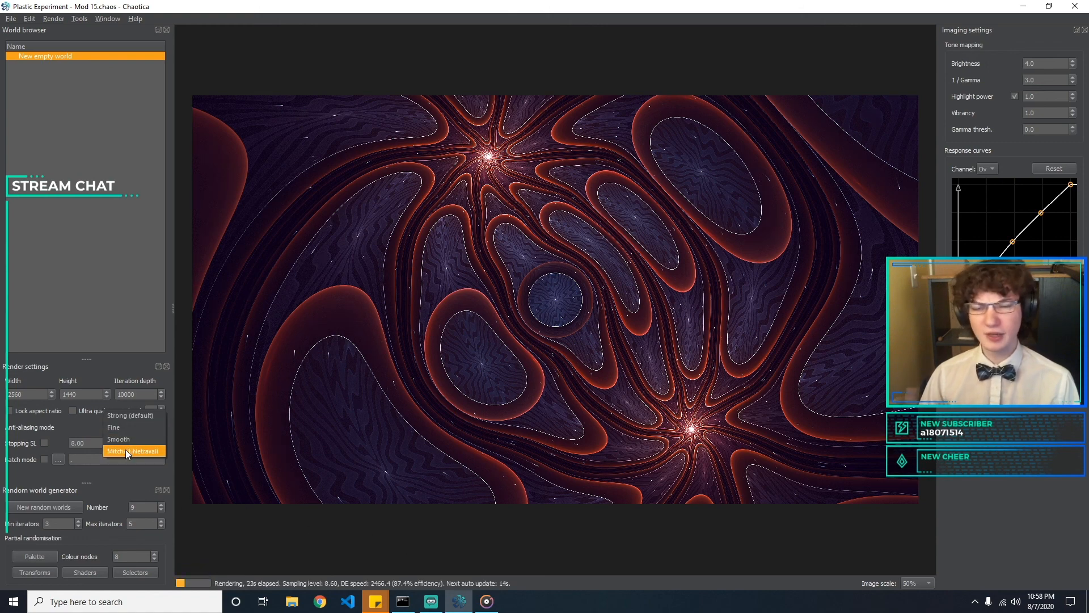
click(93, 444)
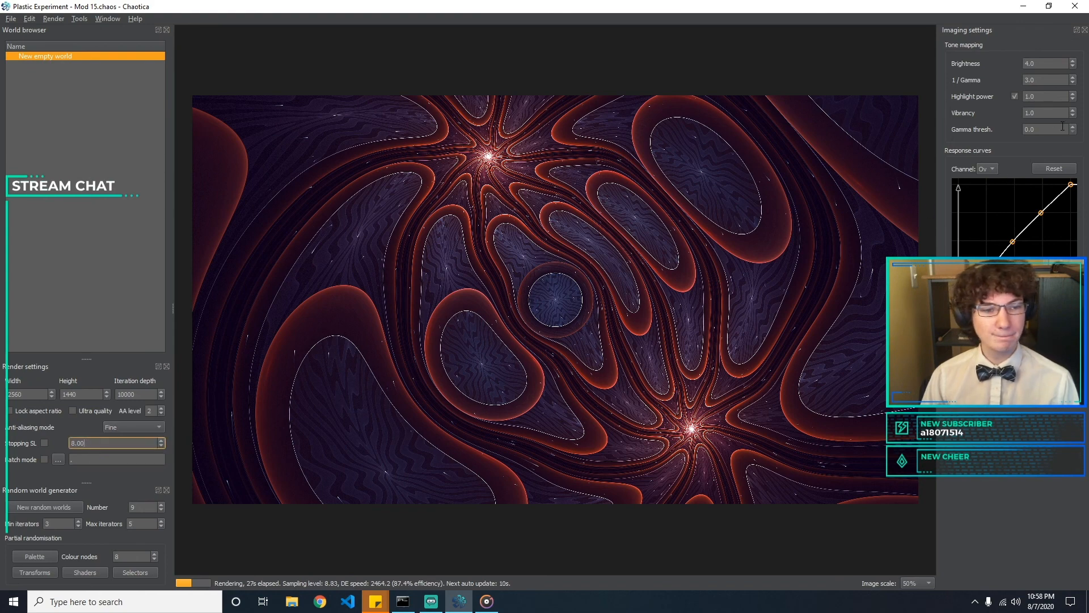
Lower the dark end of the overall response curve slightly, and fine-tune the middle point of the Red channel's curve into a gentle S
drag(985, 274, 985, 283)
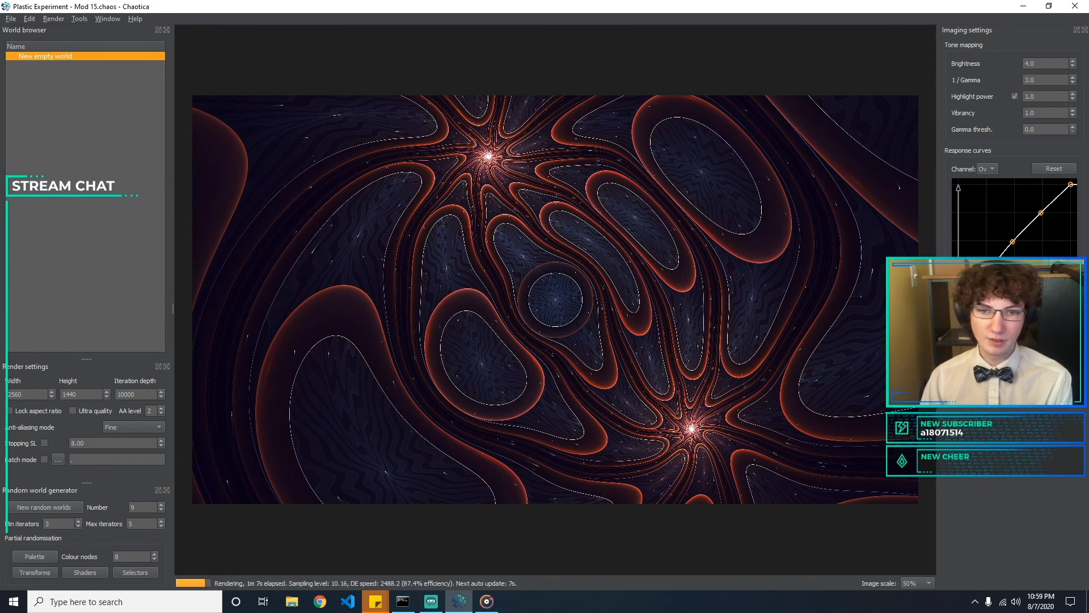
click(987, 169)
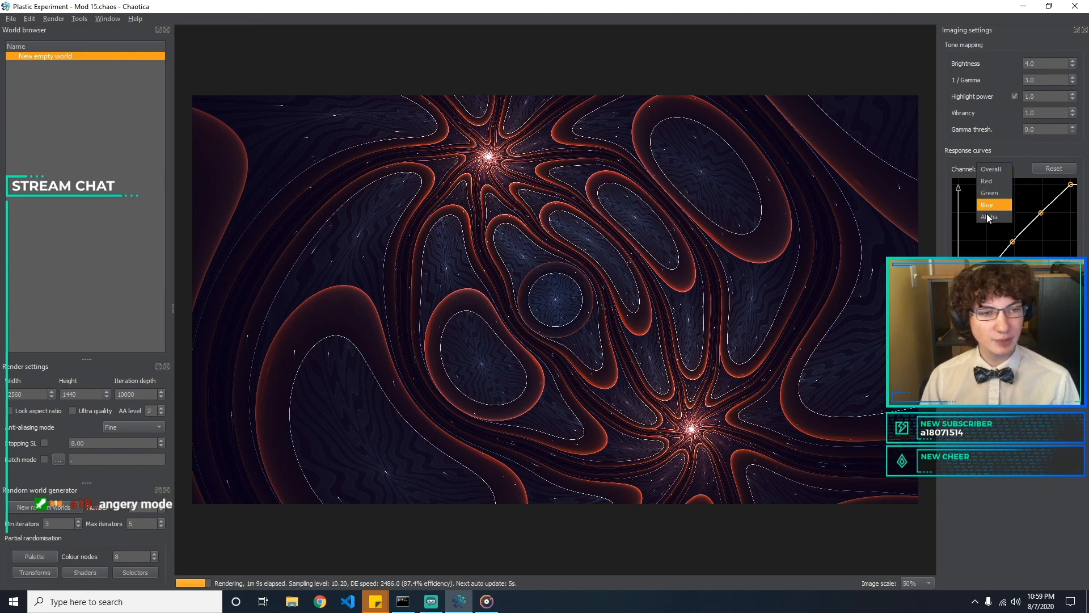
click(987, 180)
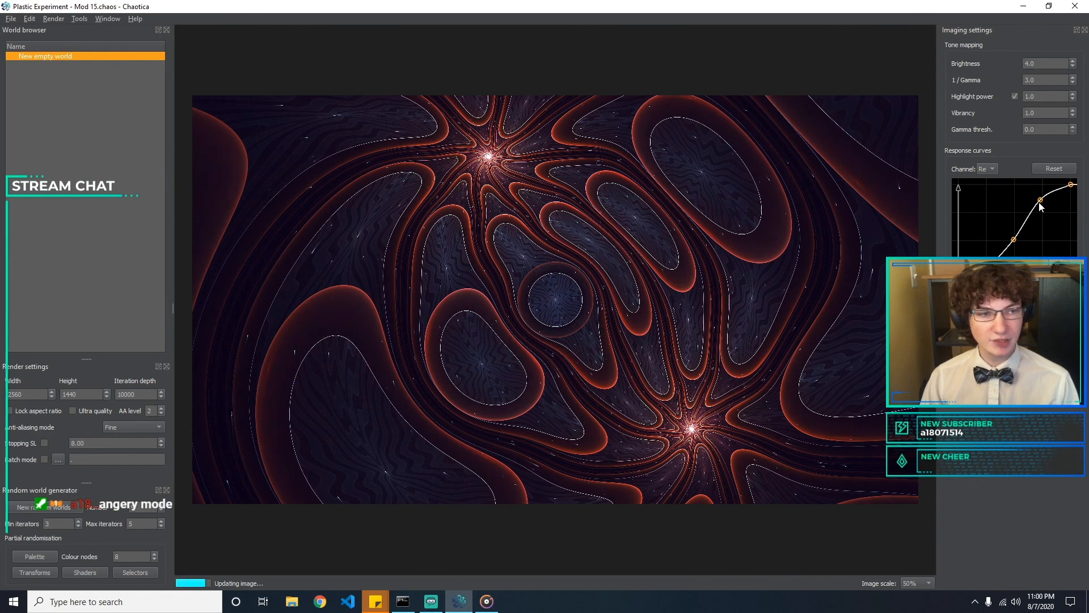
drag(1015, 239, 1014, 236)
drag(1015, 239, 1015, 241)
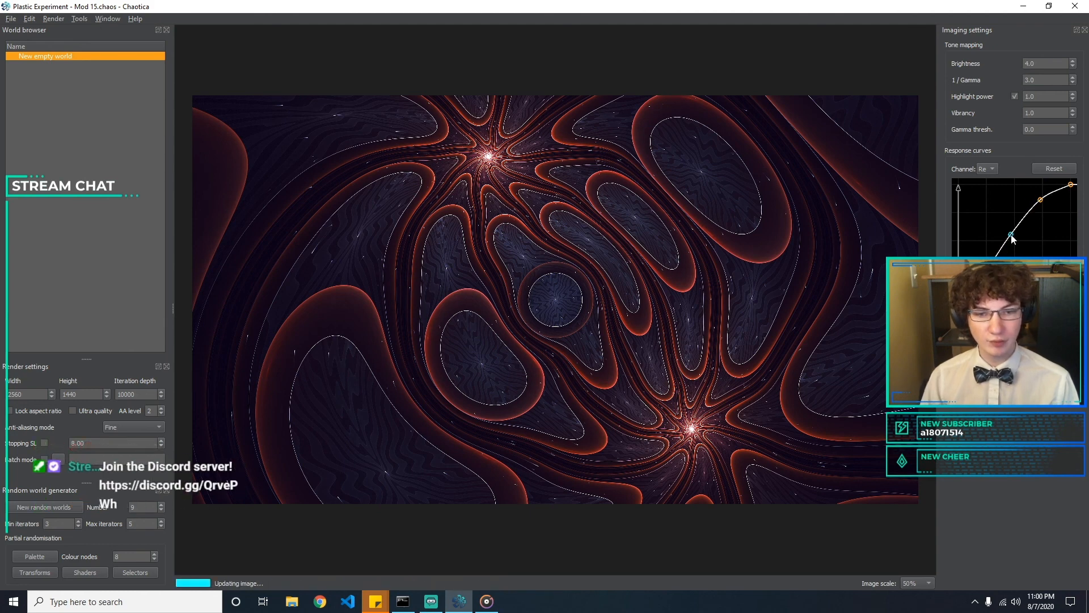
drag(1013, 241, 1015, 242)
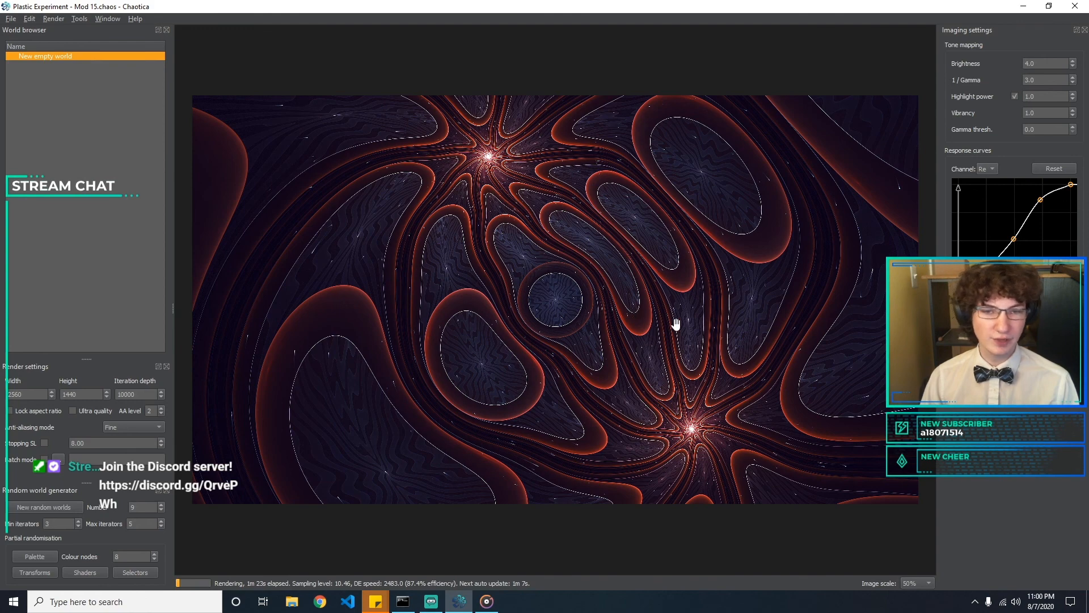
click(10, 19)
click(40, 77)
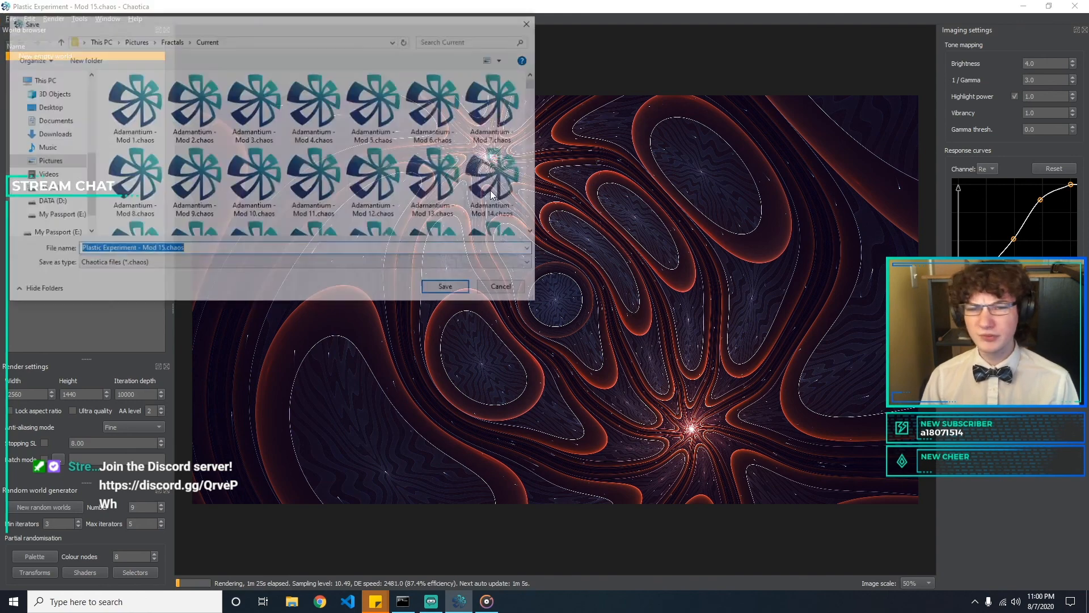
click(503, 289)
Set the tone mapping brightness to 8
text(6)
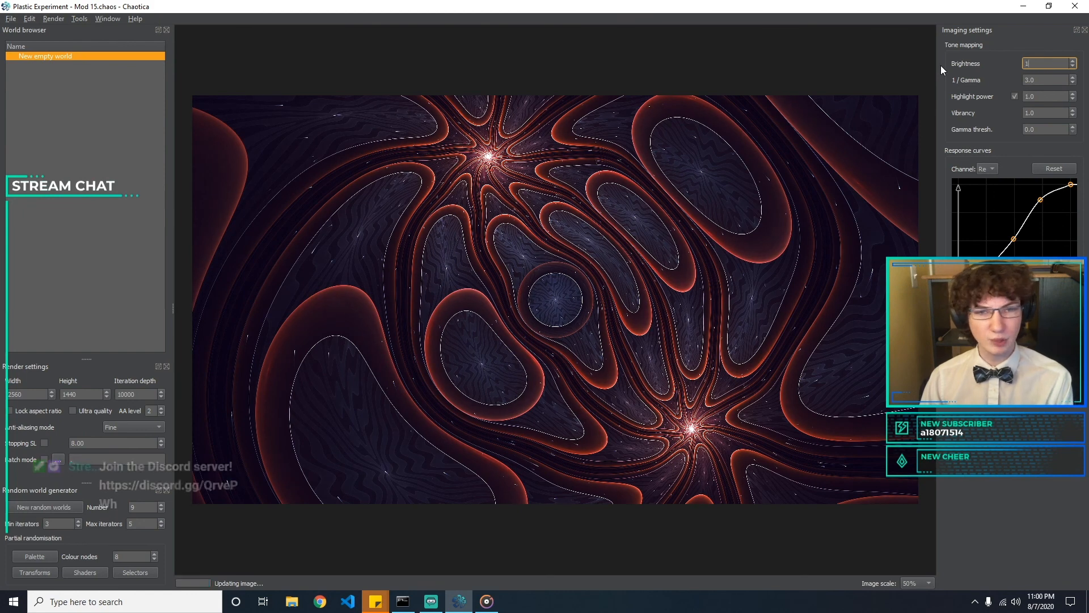
key(BackSpace)
text(10)
key(BackSpace)
key(BackSpace)
text(8)
key(Tab)
key(Tab)
key(Tab)
Set the tone mapping highlight power to 0.1
text(0.5)
key(BackSpace)
text(1)
key(BackSpace)
key(BackSpace)
key(BackSpace)
text(0.01)
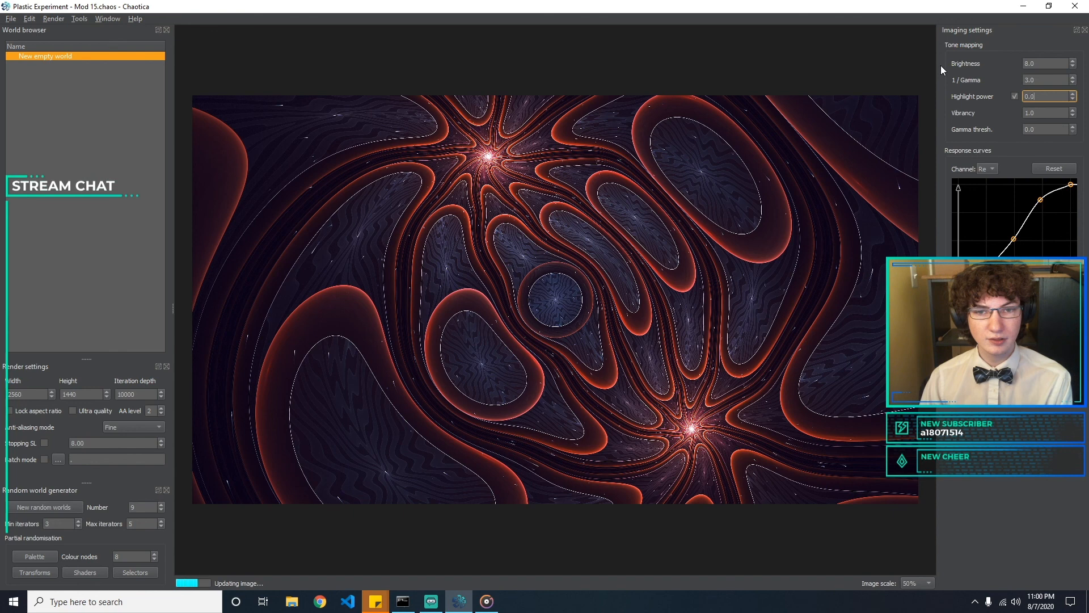
key(BackSpace)
key(BackSpace)
key(BackSpace)
key(BackSpace)
text(1)
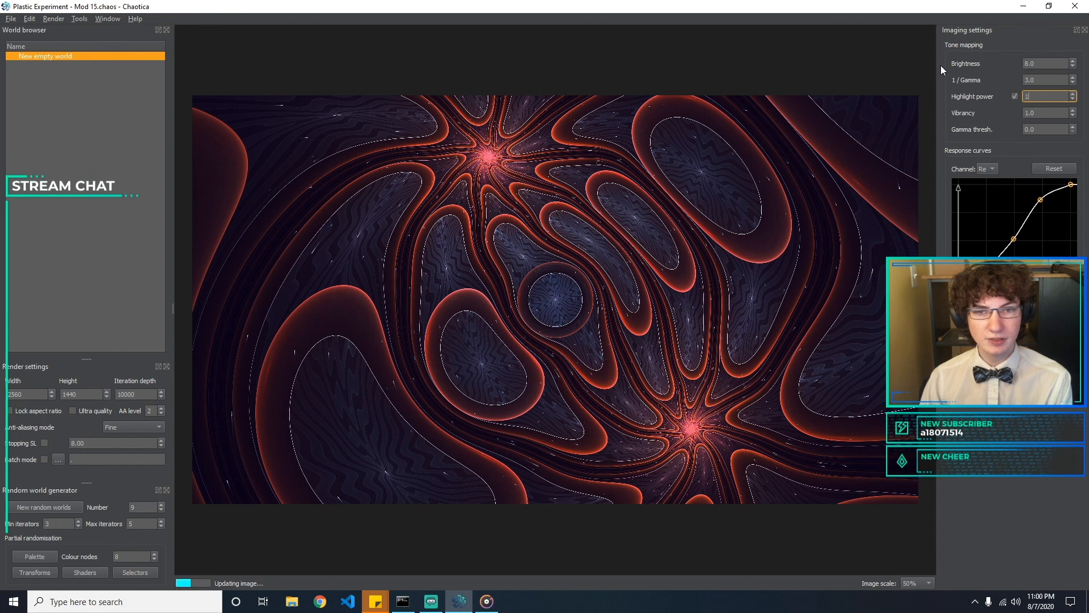
text(0.1)
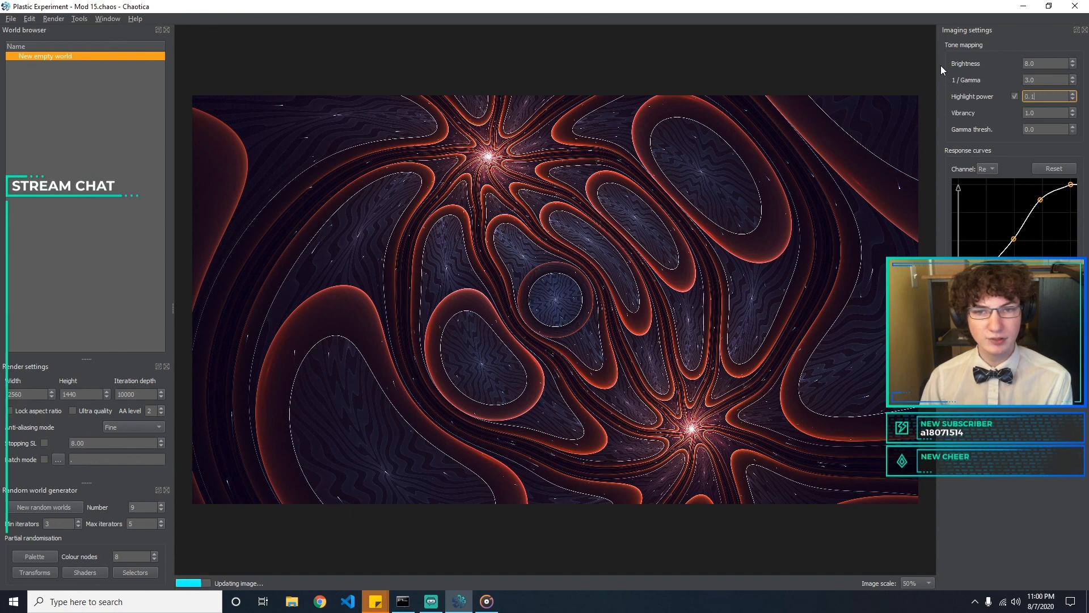
key(Tab)
key(Tab)
click(847, 400)
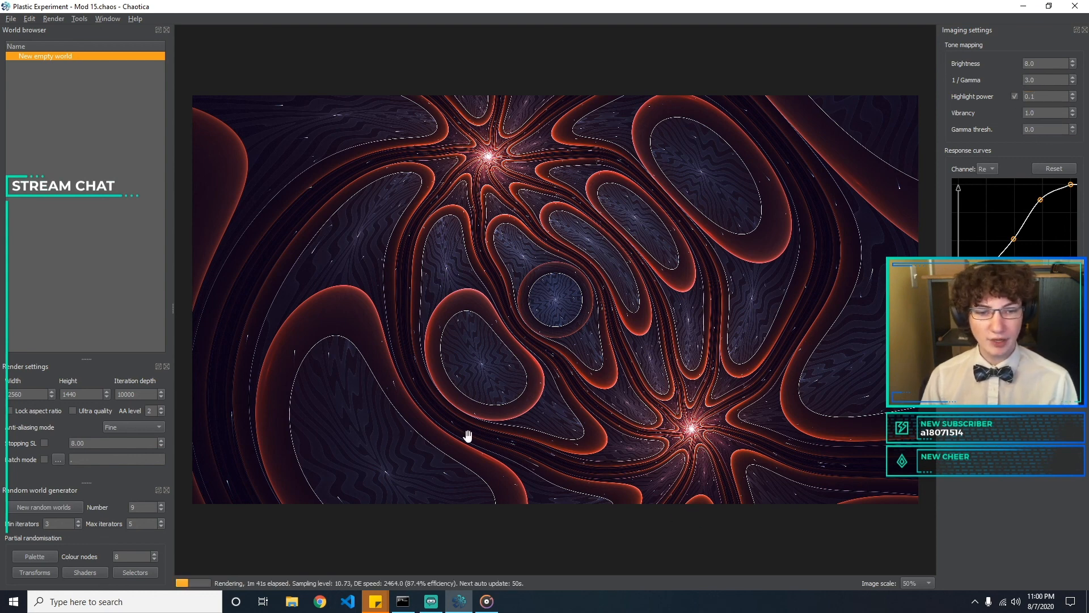